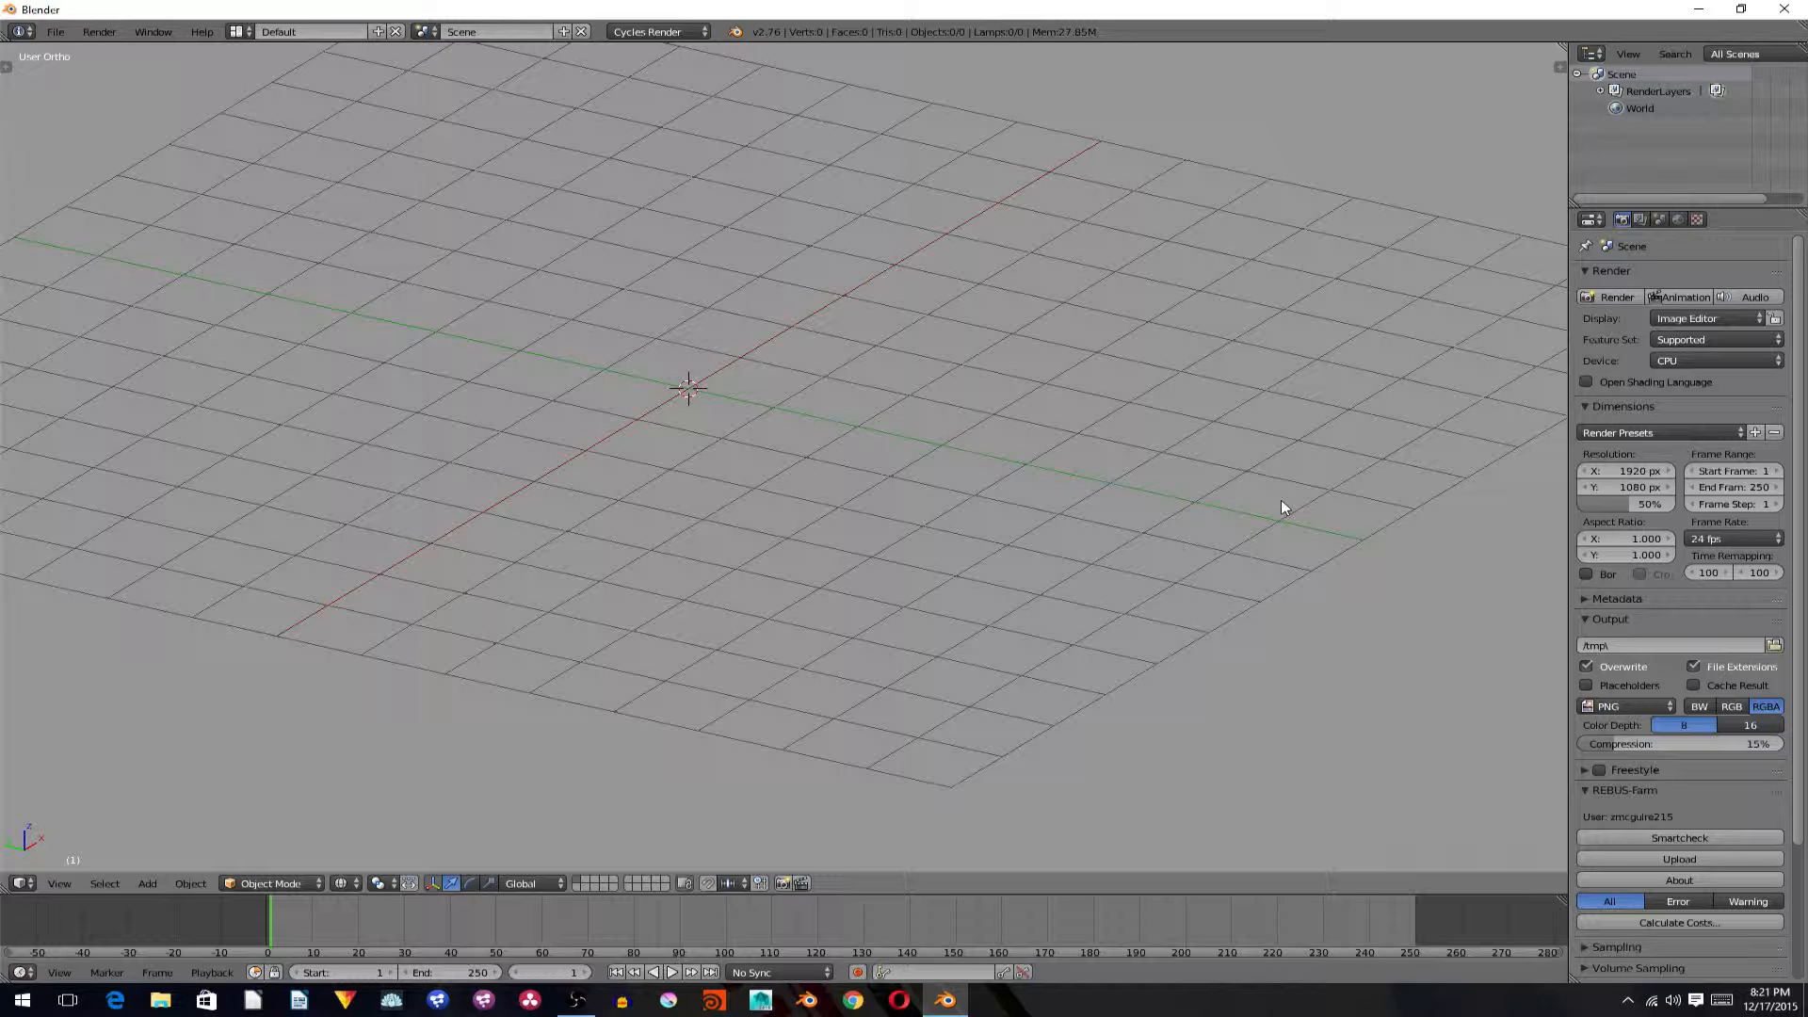
Compare the front and side reference images, then zoom and centre the fuselage in front view.
{"action": "key", "text": "KP_1"}
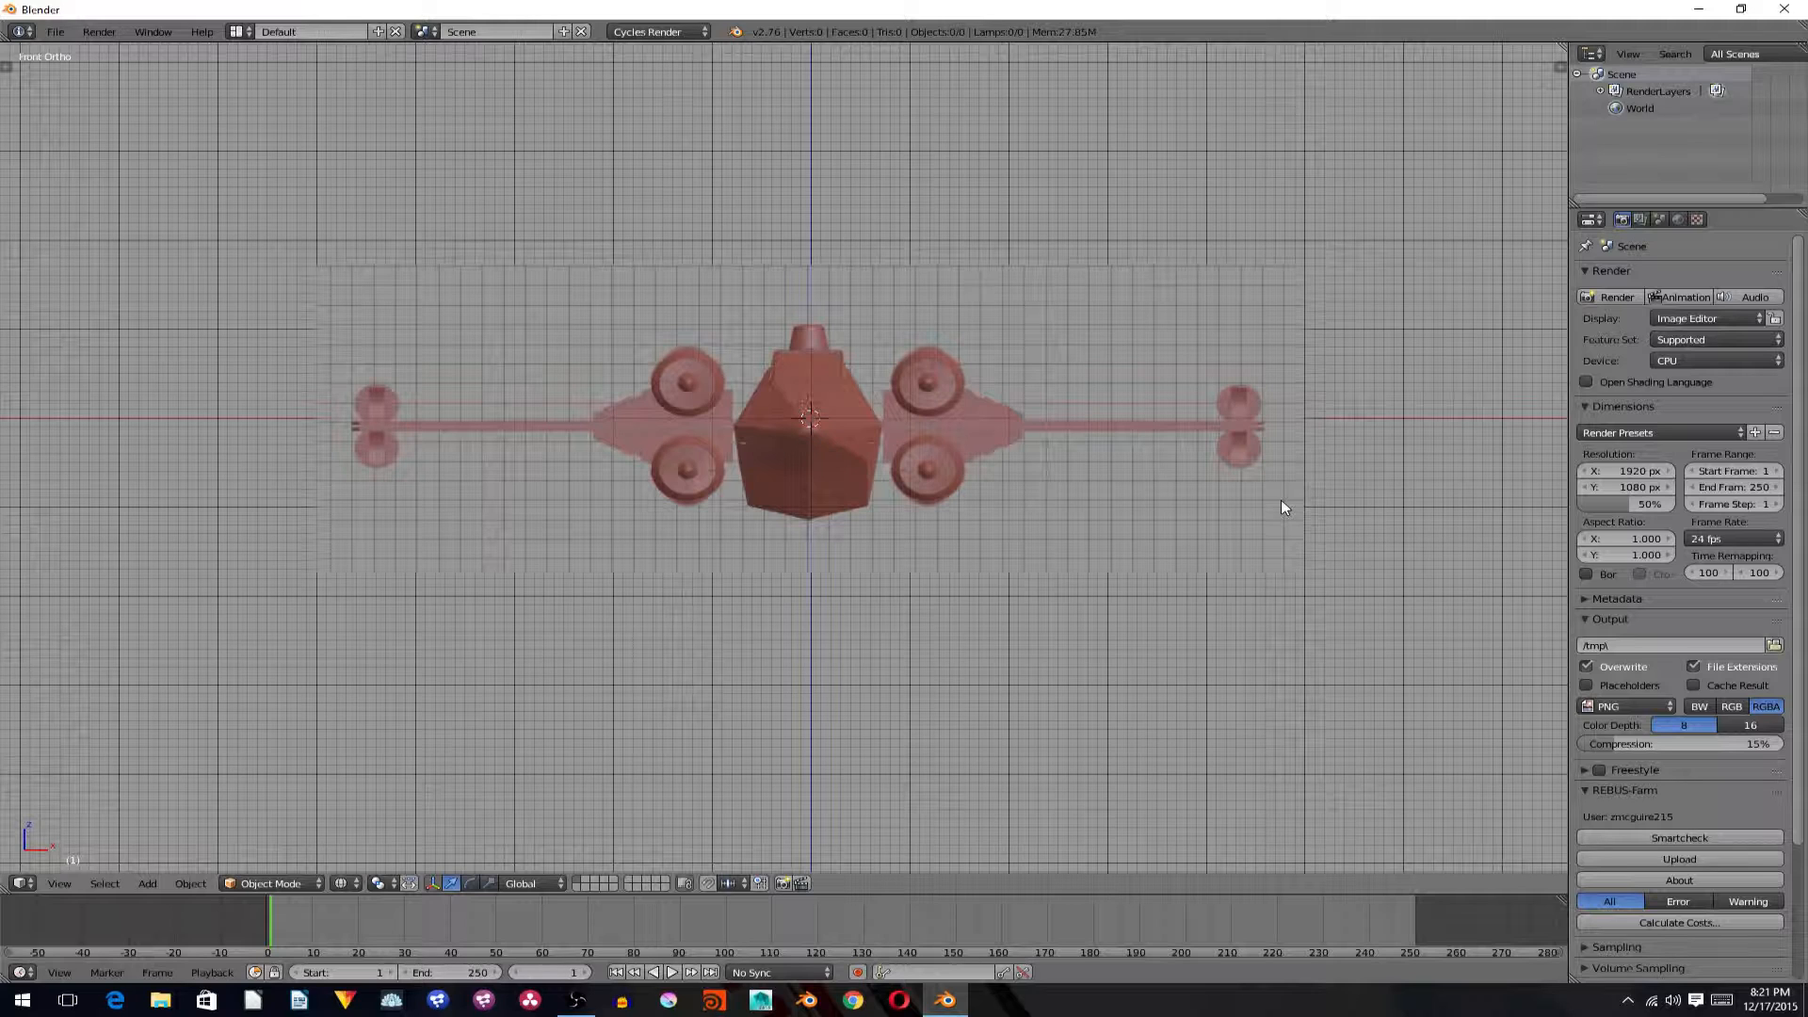
{"action": "key", "text": "KP_3"}
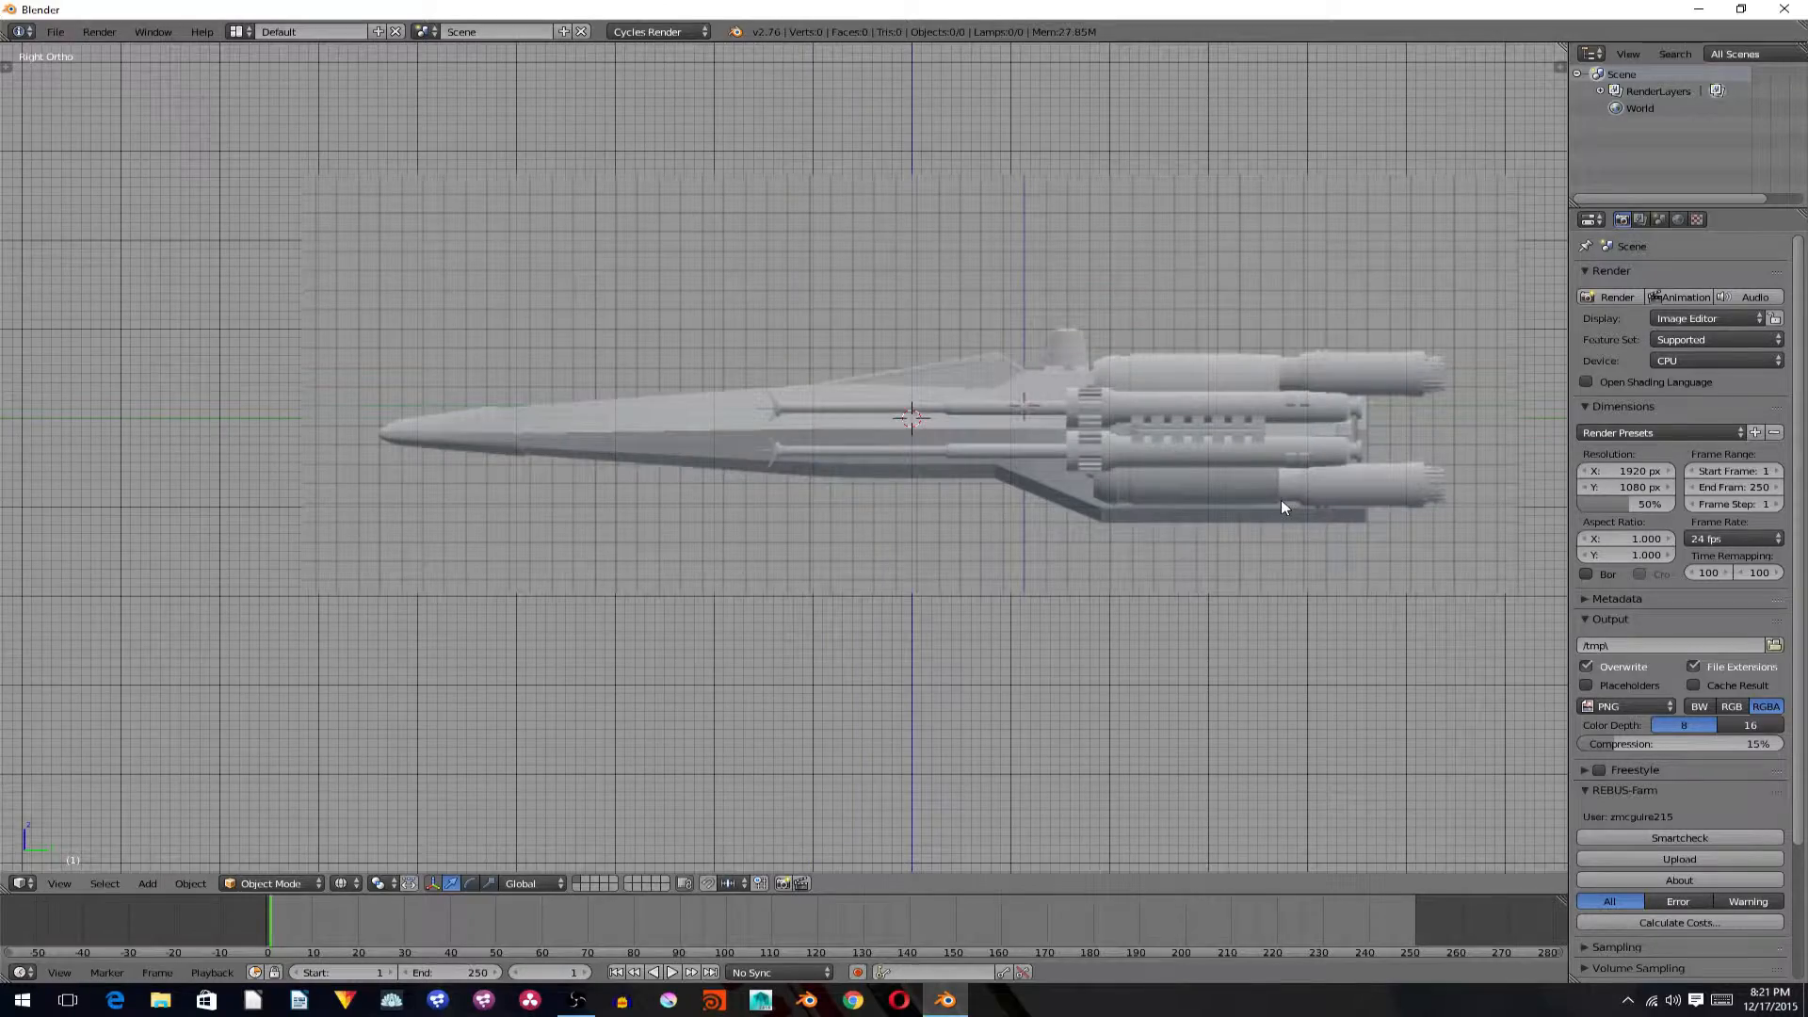
{"action": "key", "text": "KP_1"}
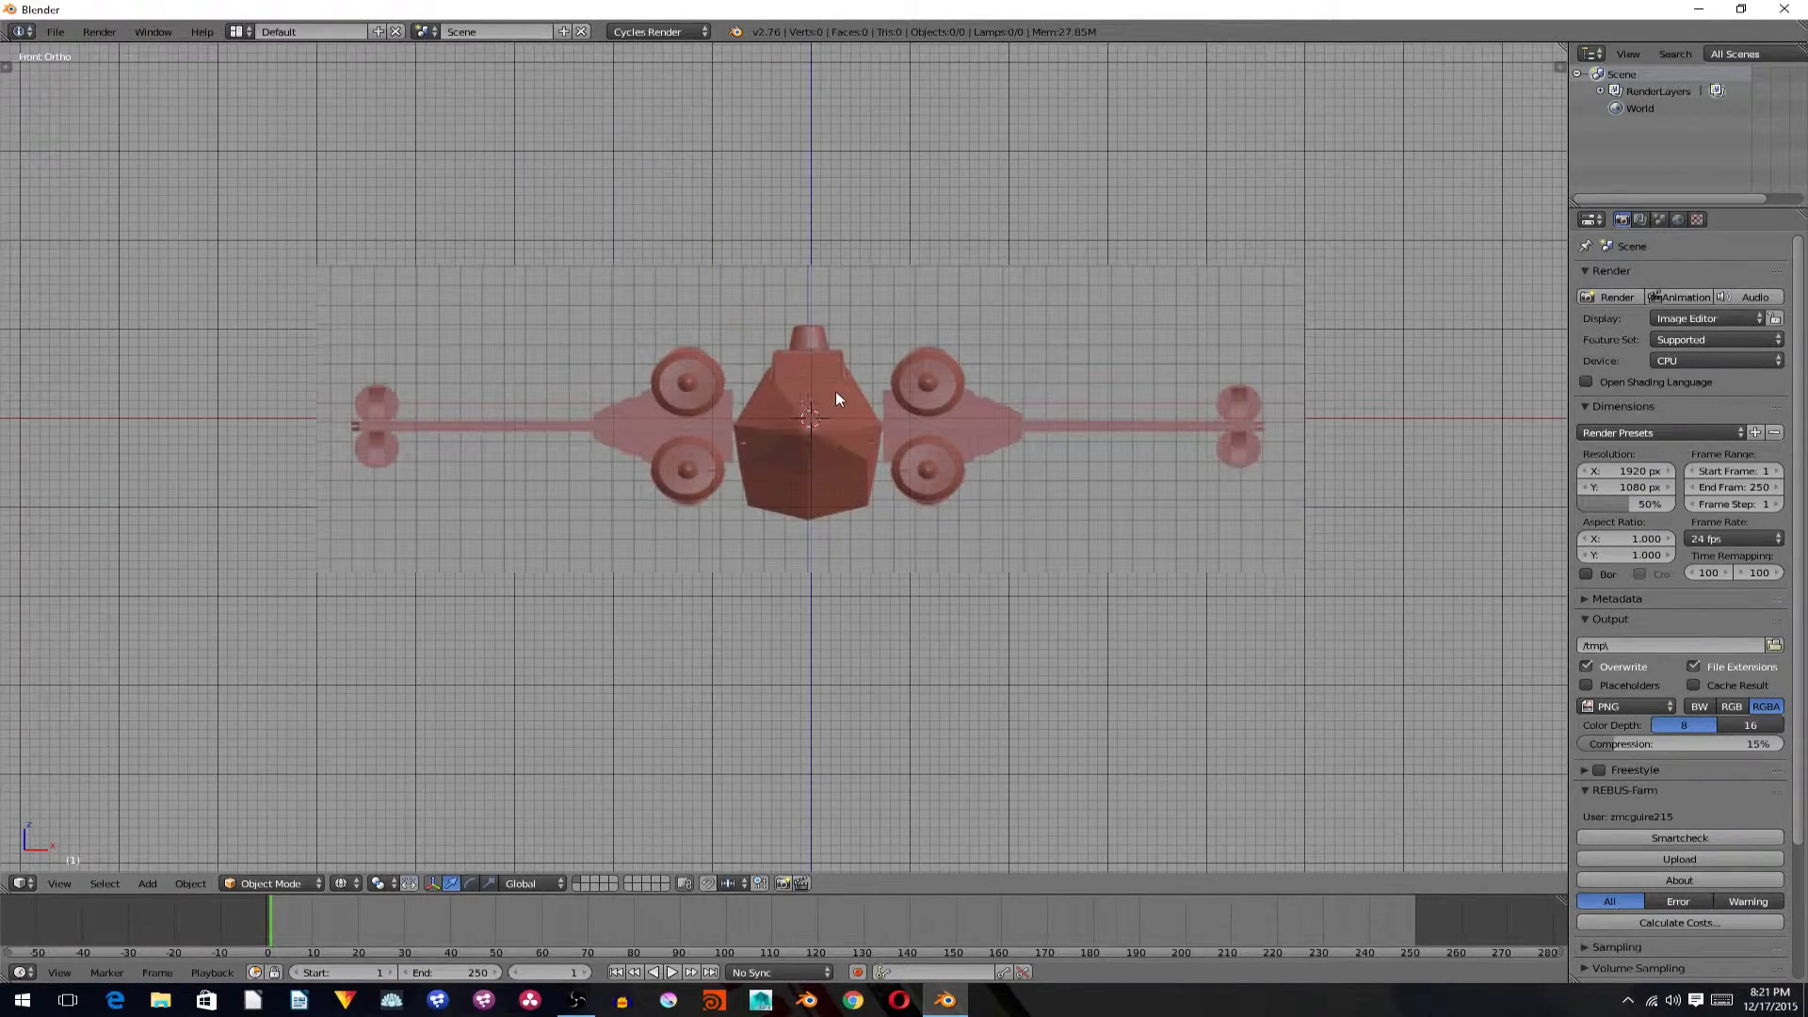
{"action": "scroll", "coordinate": [835, 391], "scroll_direction": "up", "scroll_amount": 3}
{"action": "middle_click_drag", "start_coordinate": [778, 469], "coordinate": [806, 323], "text": "shift"}
{"action": "scroll", "coordinate": [821, 484], "scroll_direction": "up", "scroll_amount": 3}
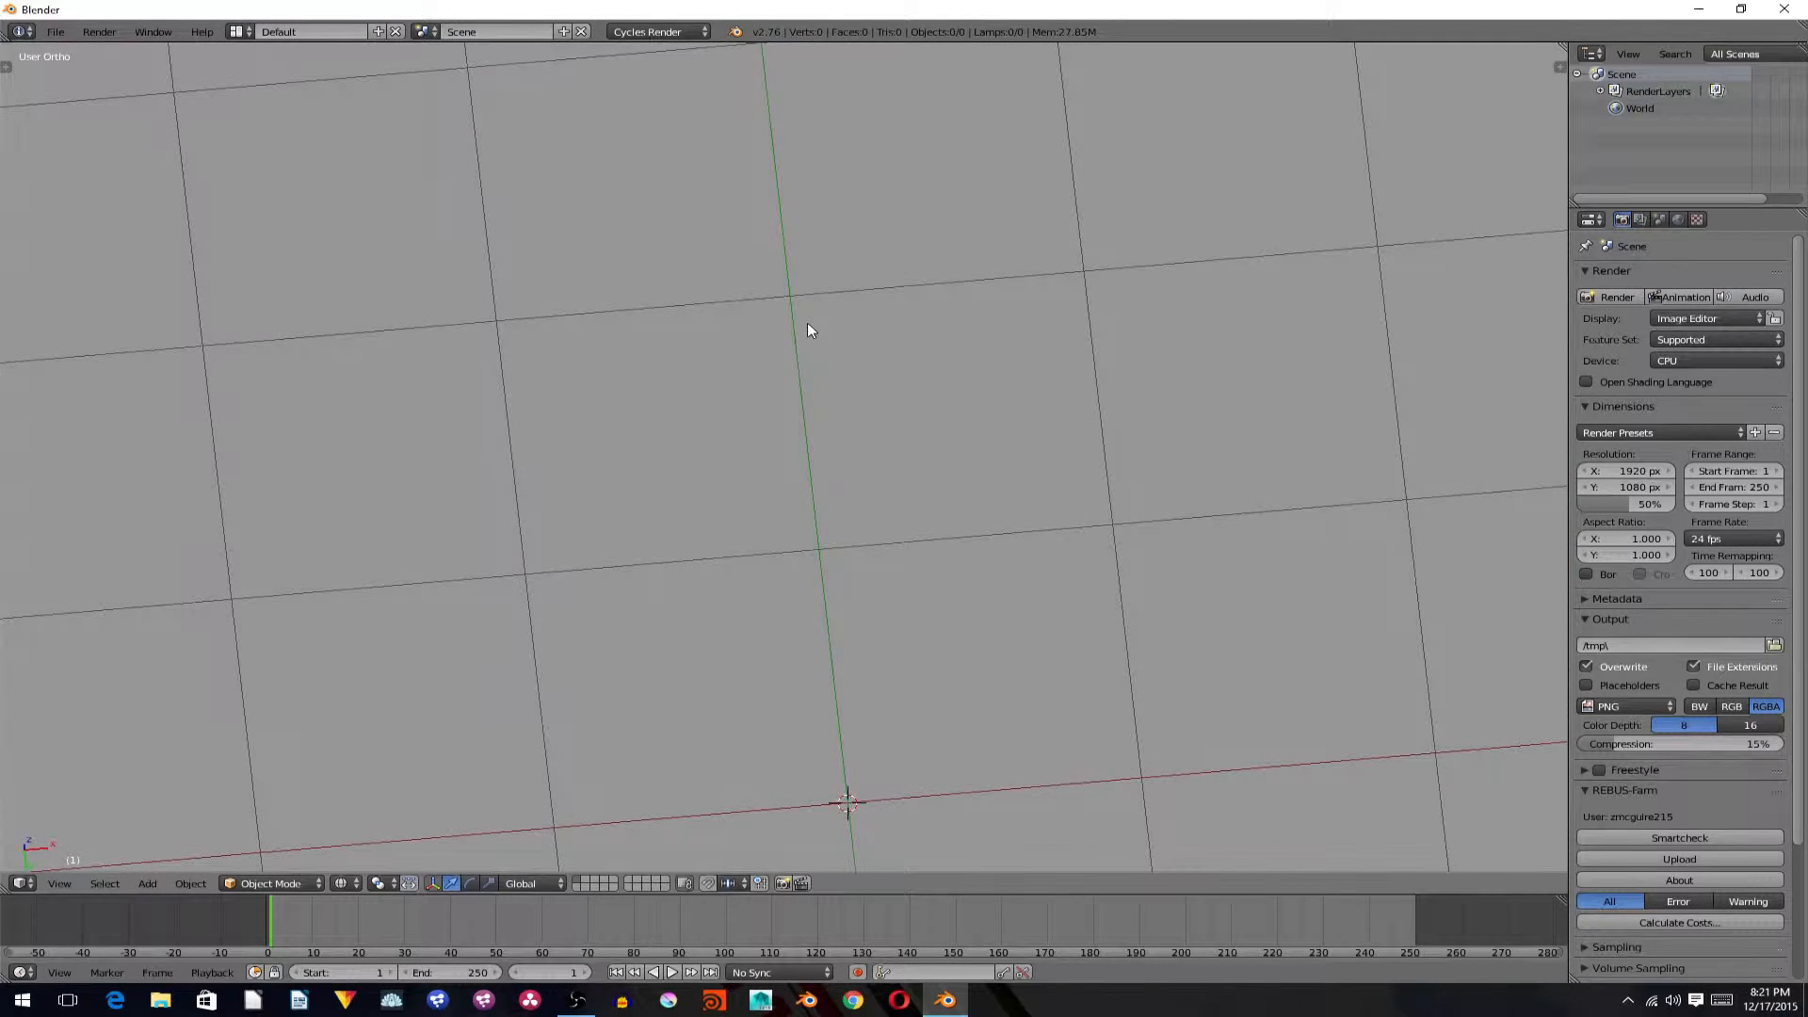
{"action": "key", "text": "KP_1"}
{"action": "middle_click_drag", "start_coordinate": [842, 428], "coordinate": [798, 314], "text": "shift"}
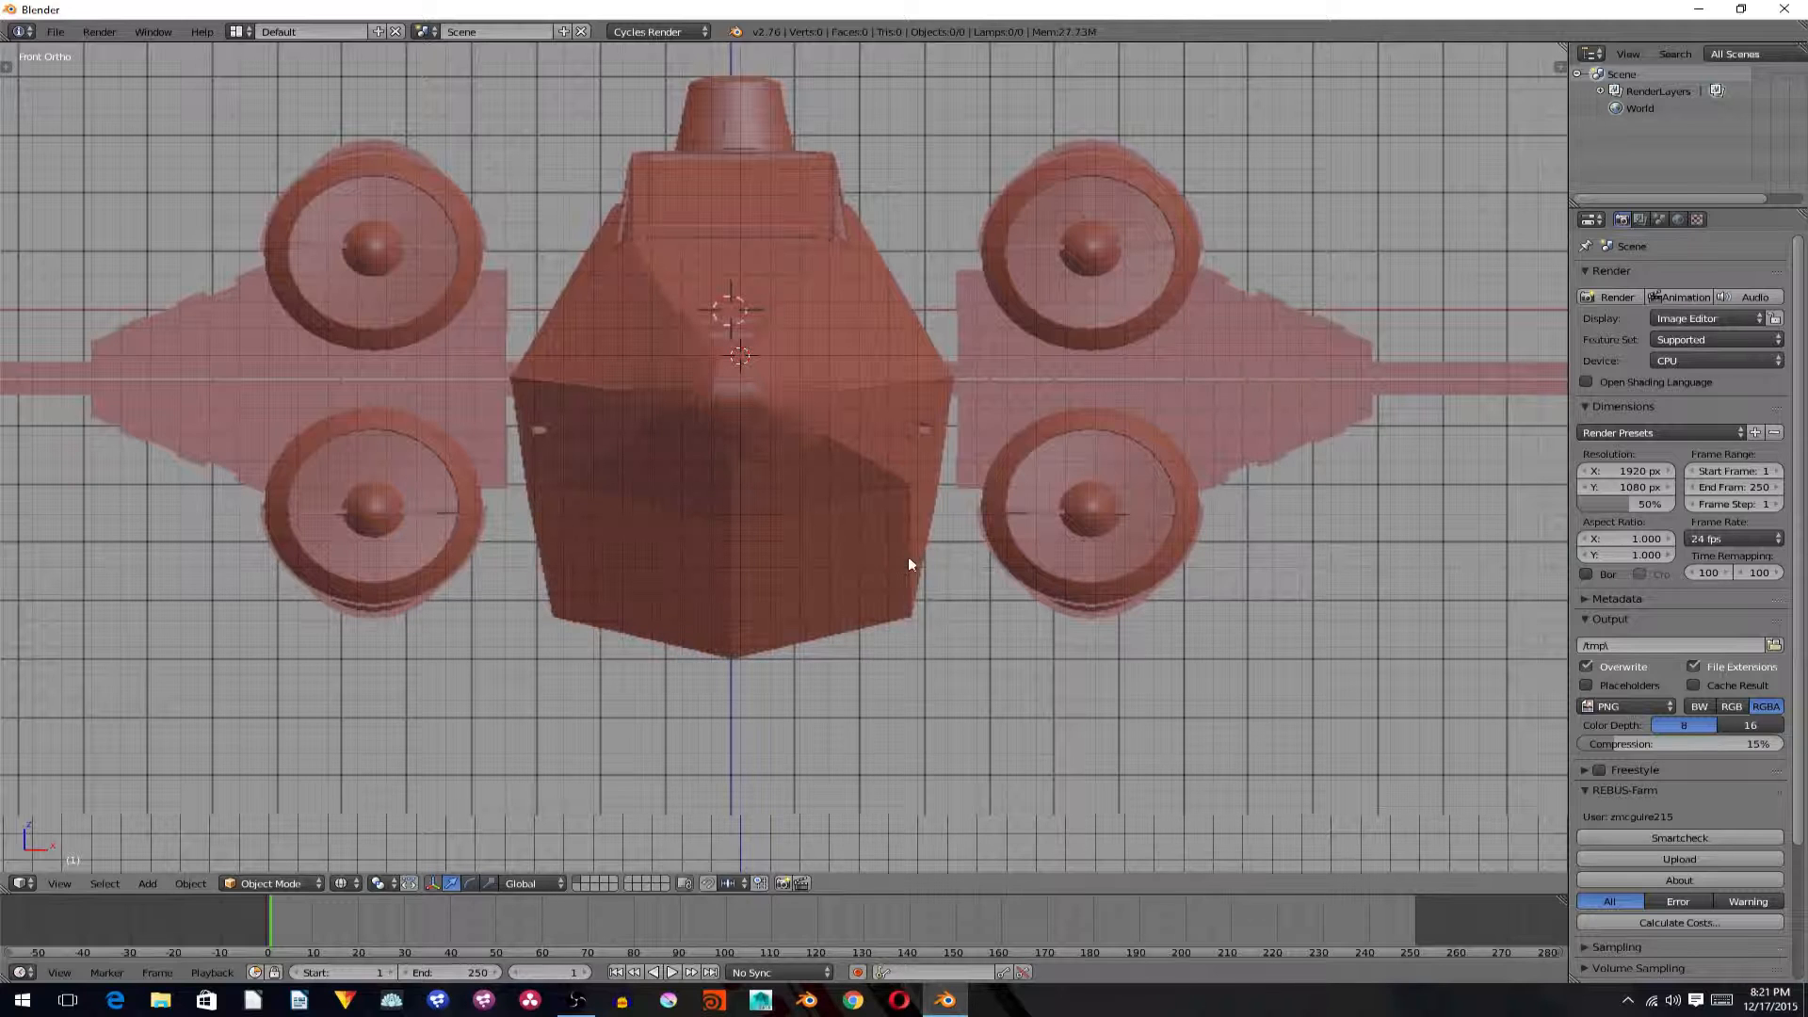
Add a mesh circle with 7 vertices.
{"action": "scroll", "coordinate": [718, 420], "scroll_direction": "down", "scroll_amount": 5}
{"action": "key", "text": "shift+a"}
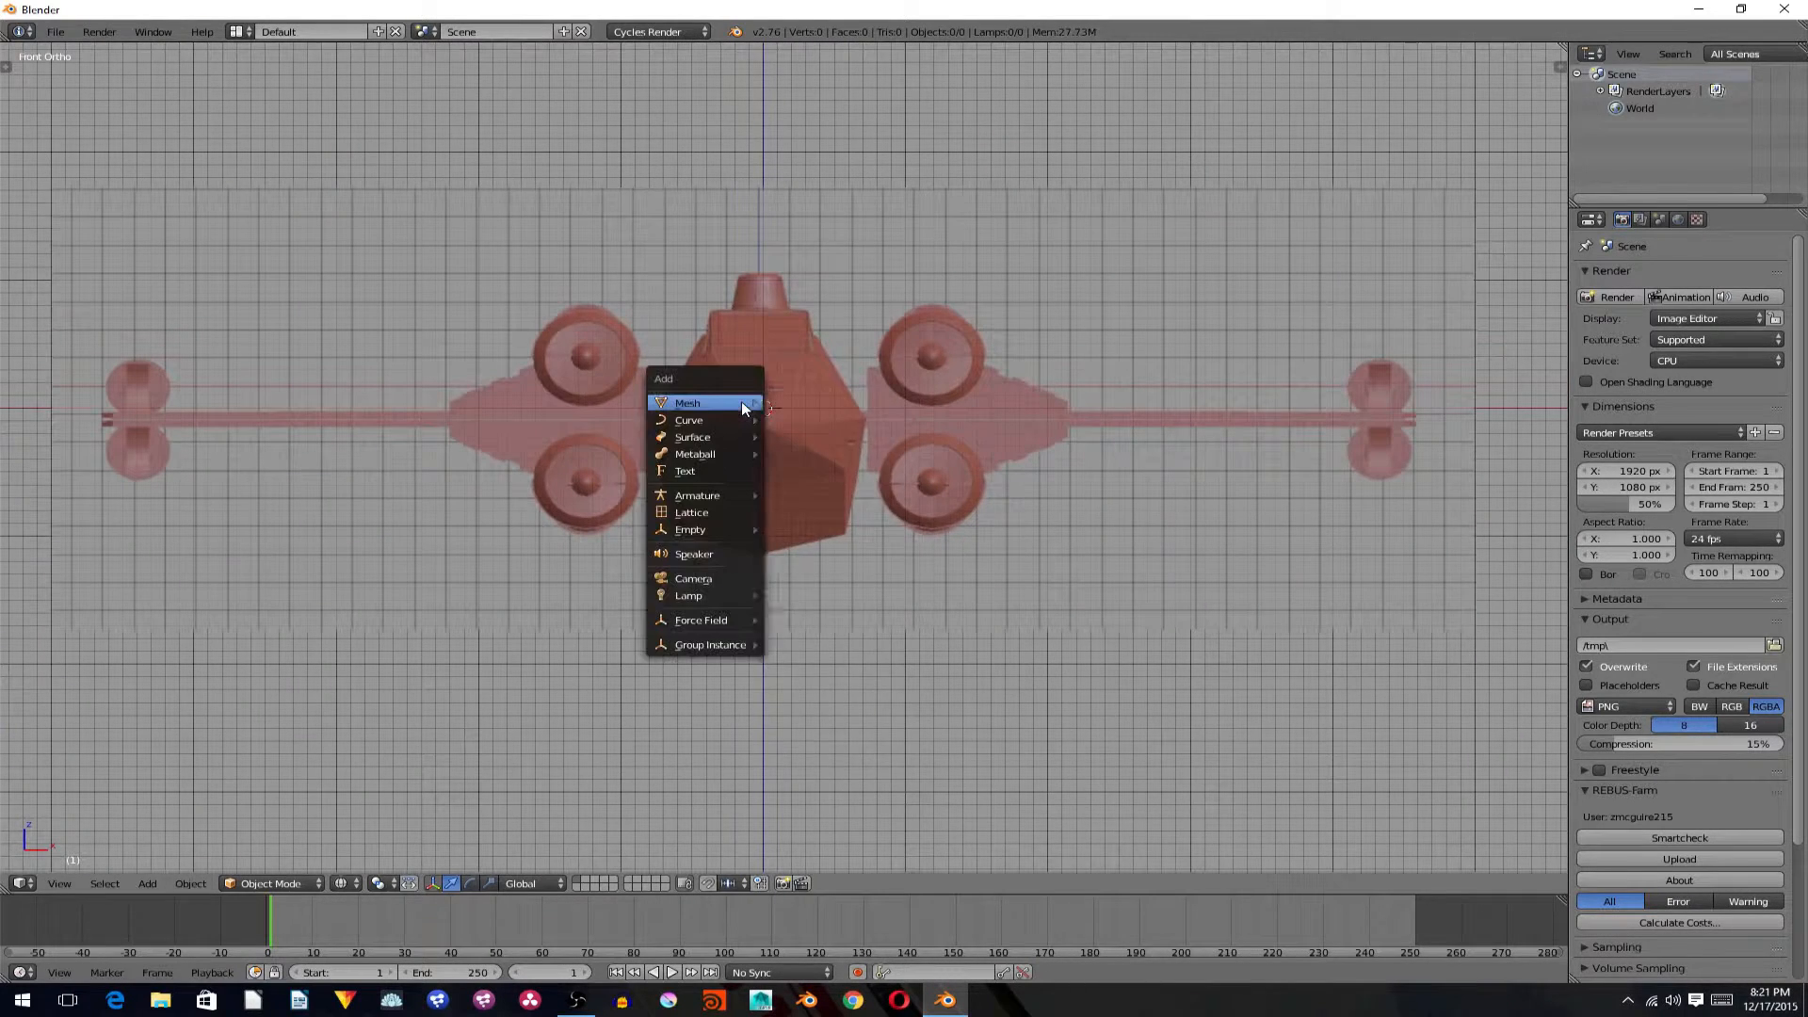
{"action": "mouse_move", "coordinate": [742, 405]}
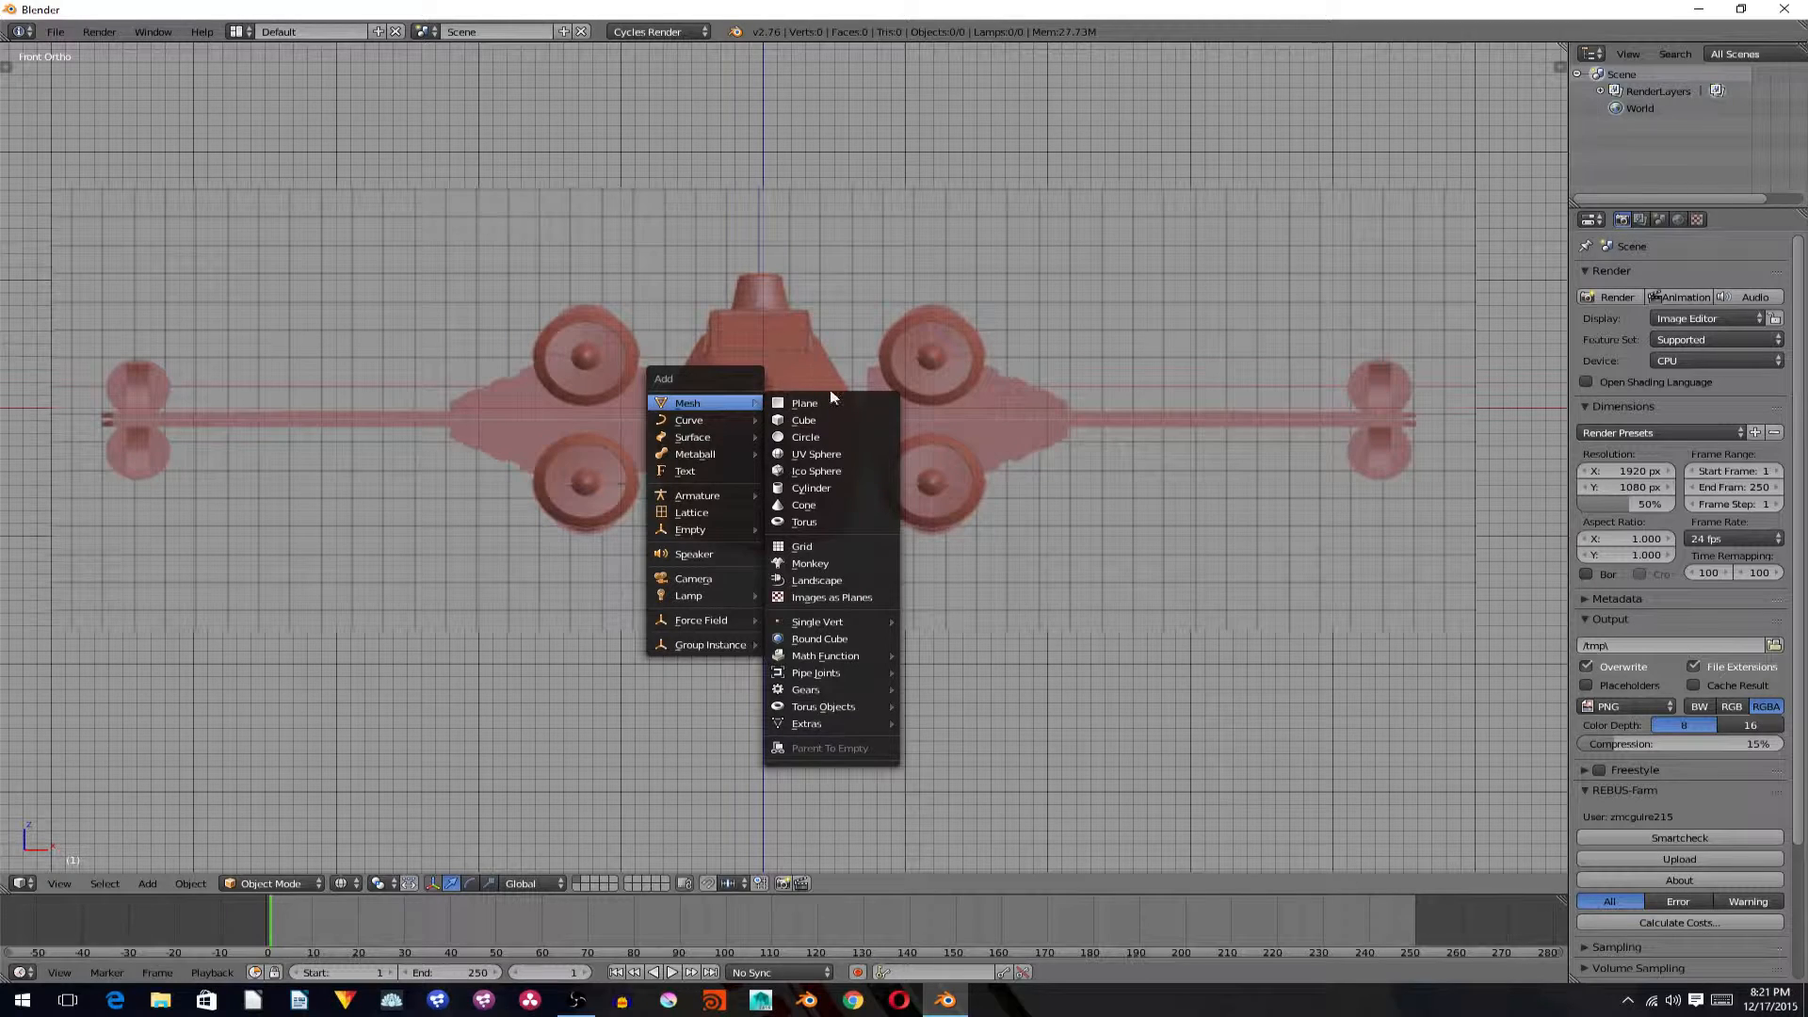
{"action": "left_click", "coordinate": [847, 437]}
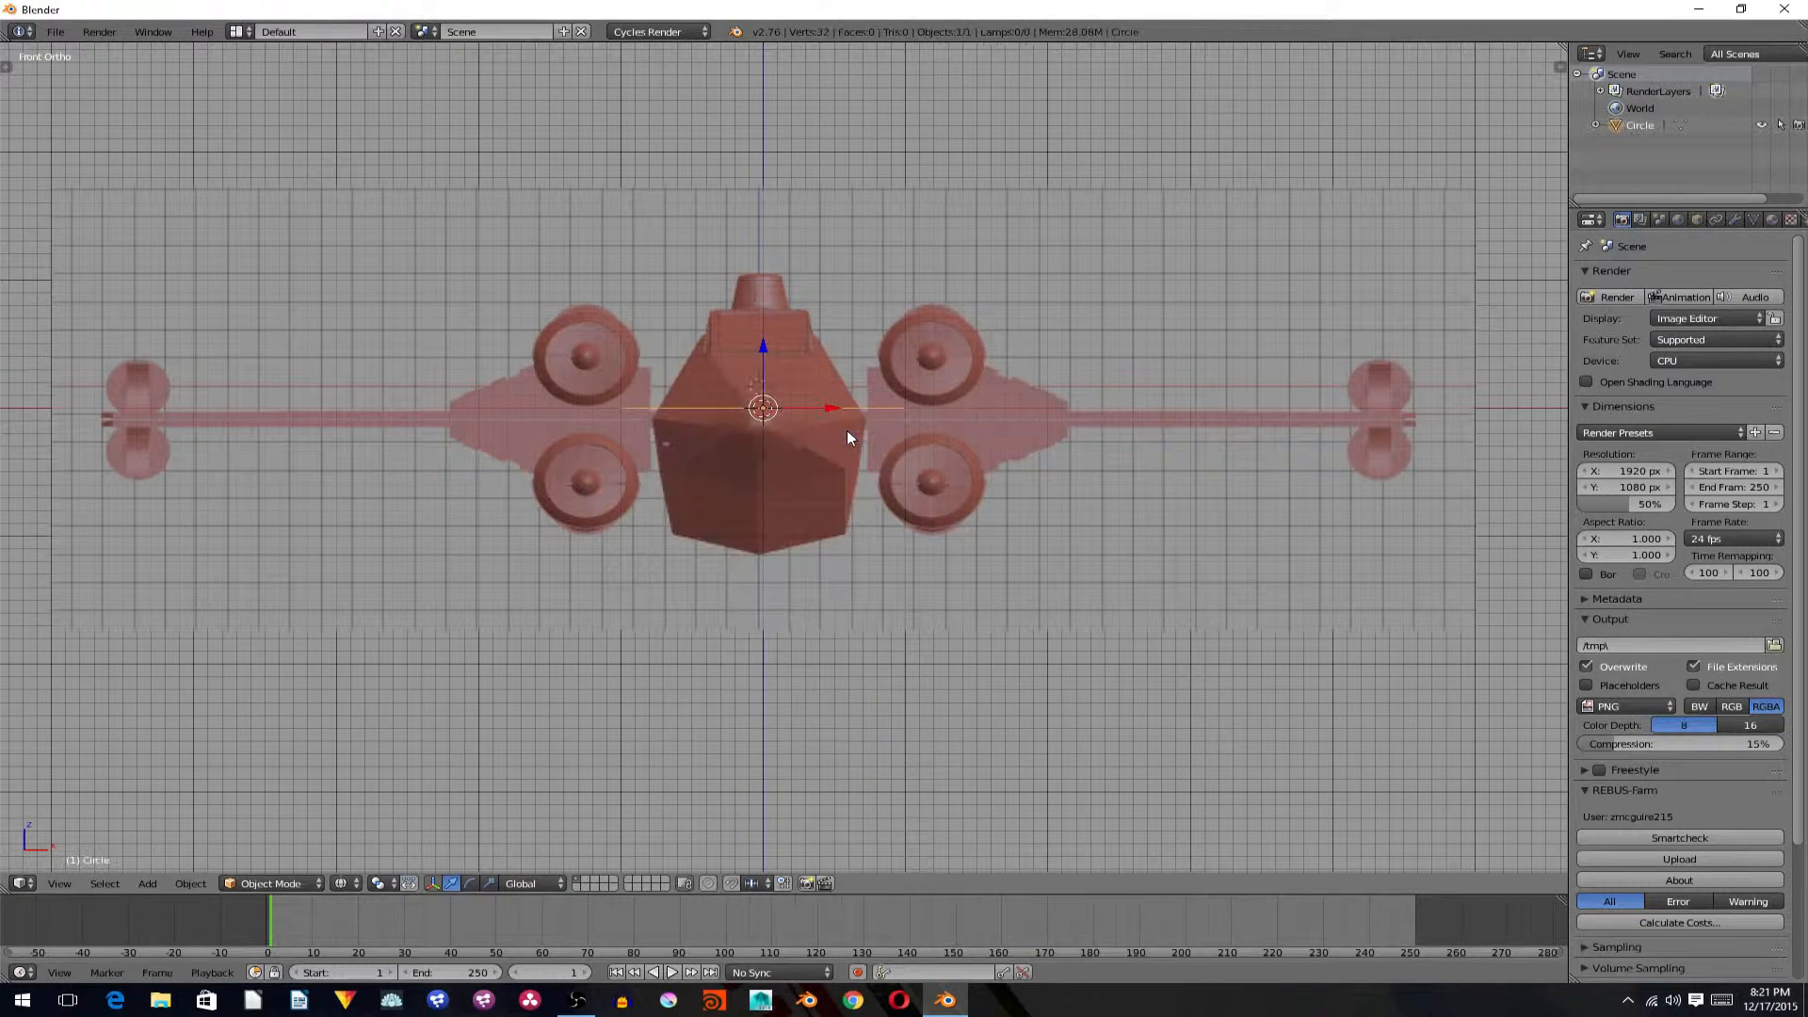
{"action": "key", "text": "t"}
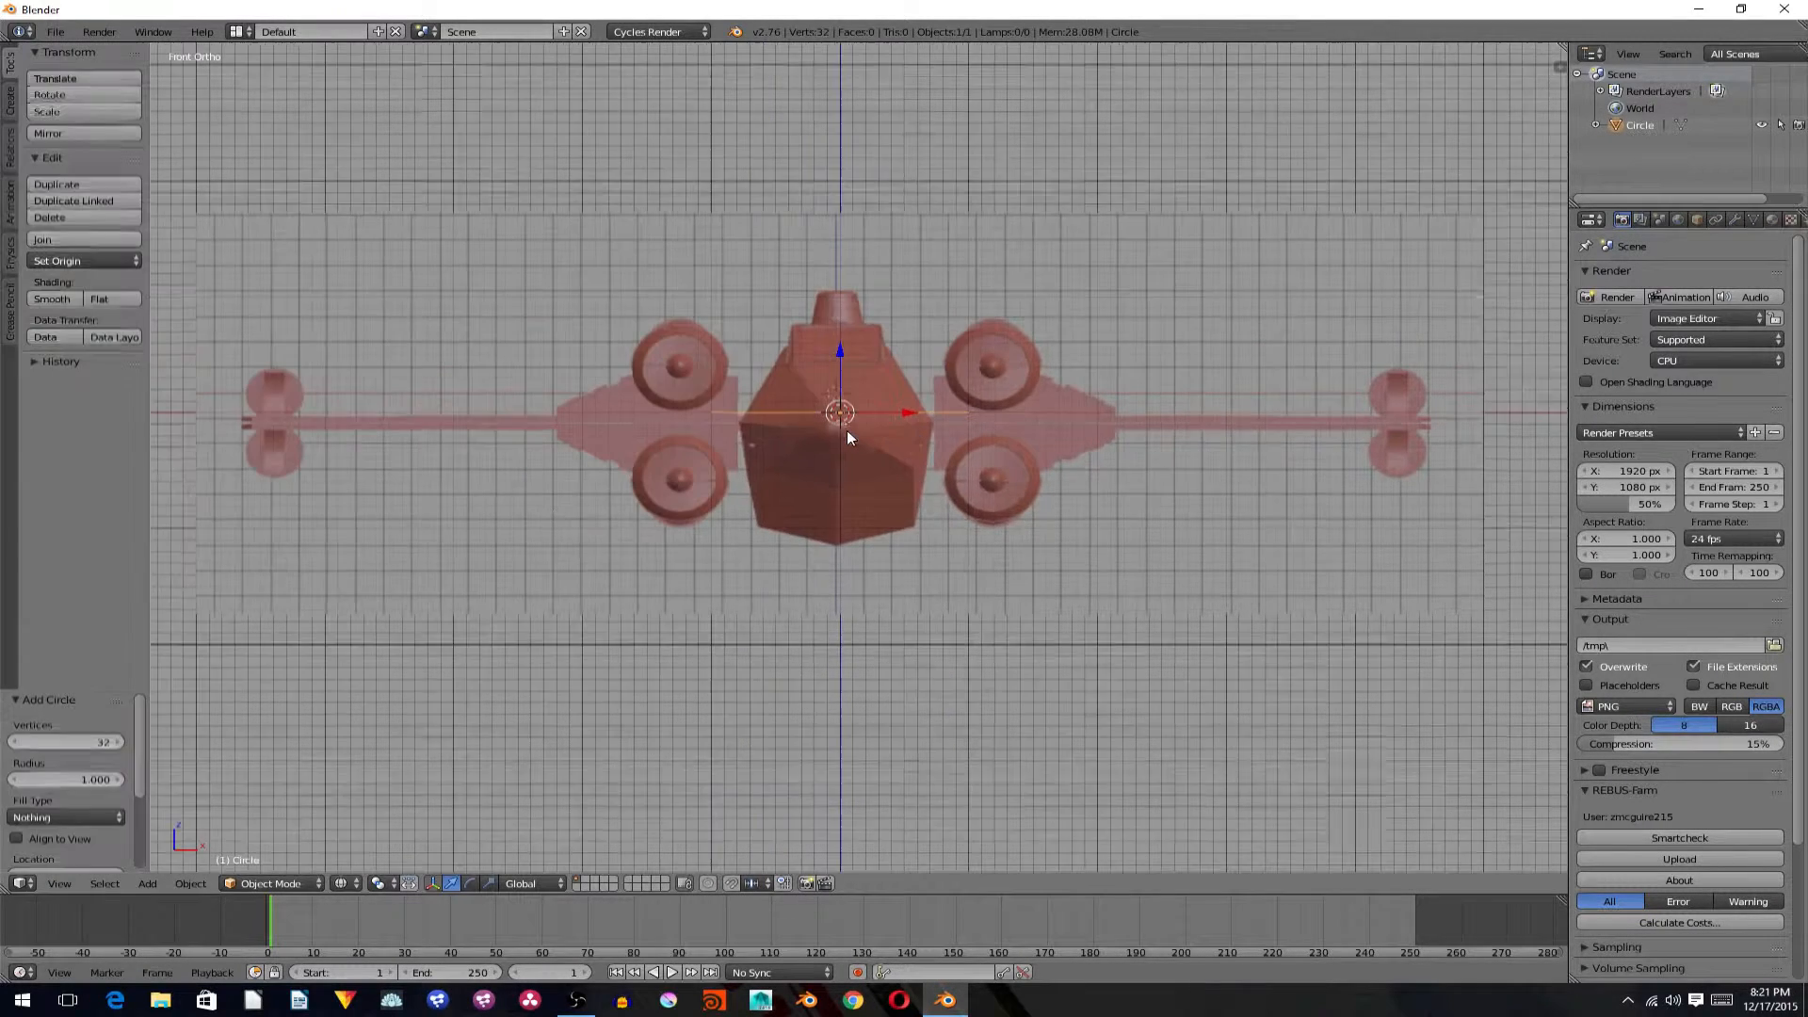
{"action": "left_click", "coordinate": [88, 742]}
{"action": "type", "text": "7"}
{"action": "key", "text": "Return"}
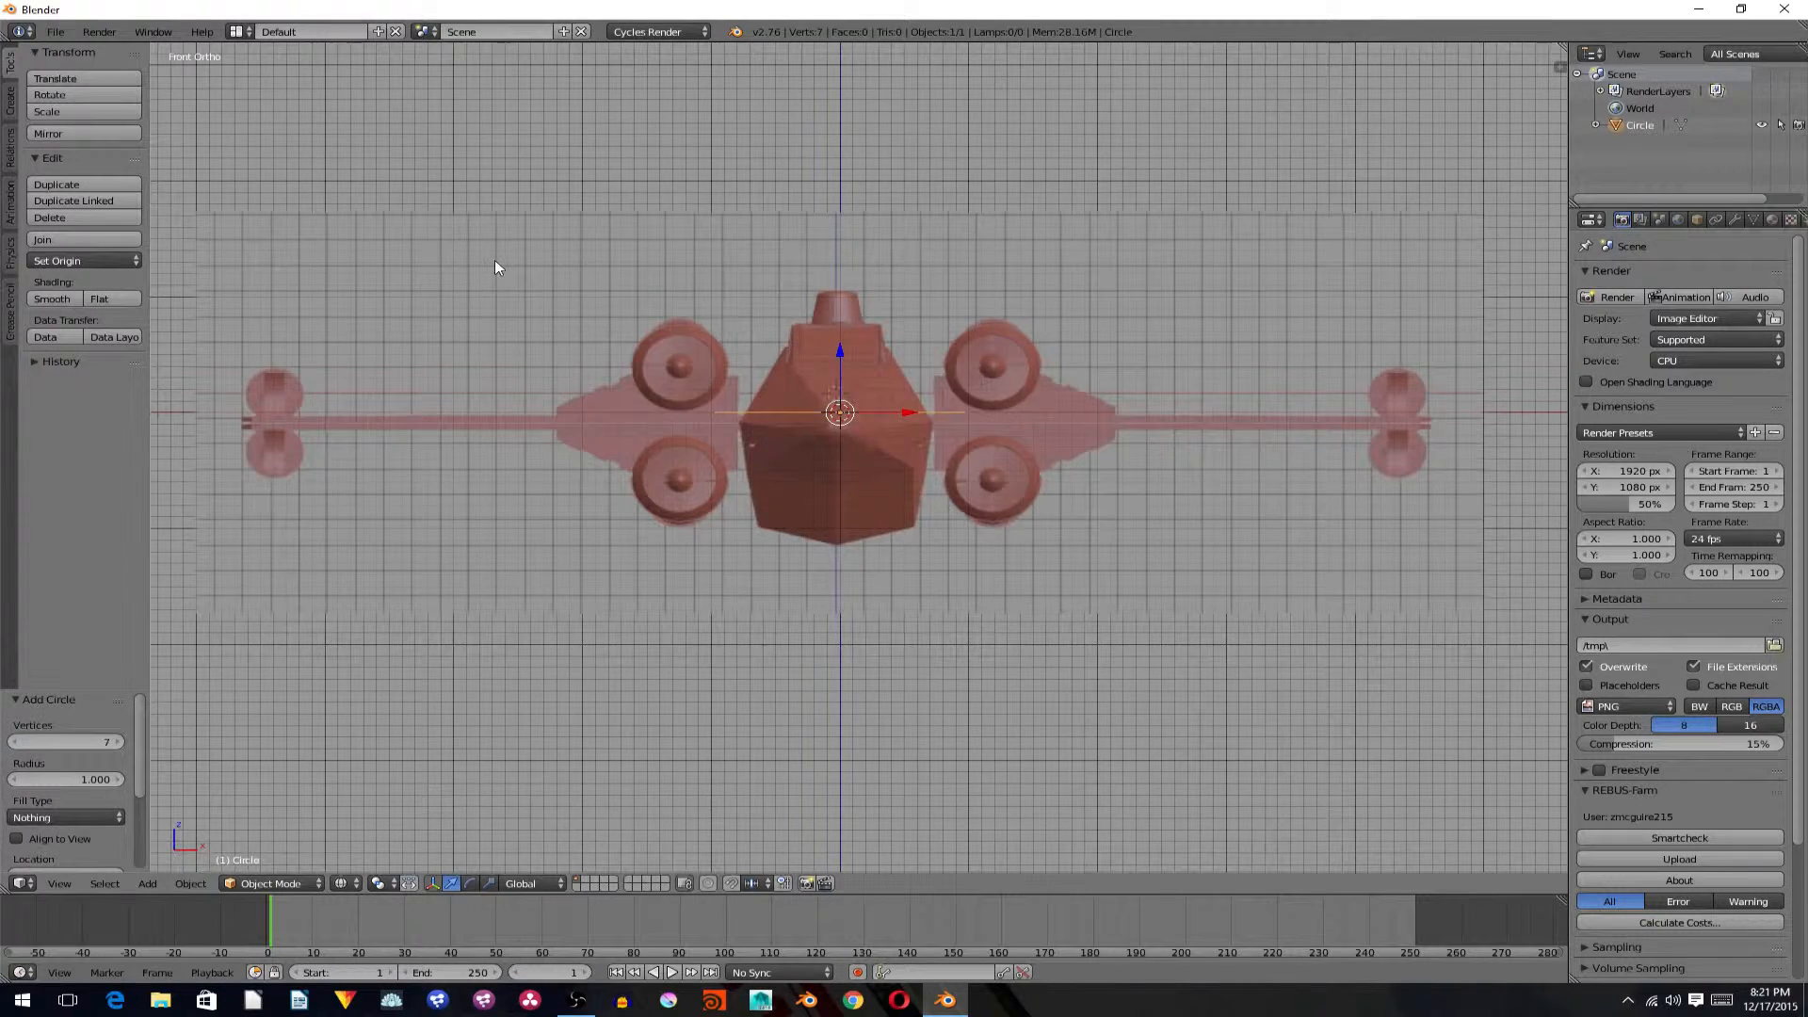
Rotate the circle 90° about X so it stands upright.
{"action": "middle_click_drag", "start_coordinate": [496, 267], "coordinate": [504, 351]}
{"action": "key", "text": "t"}
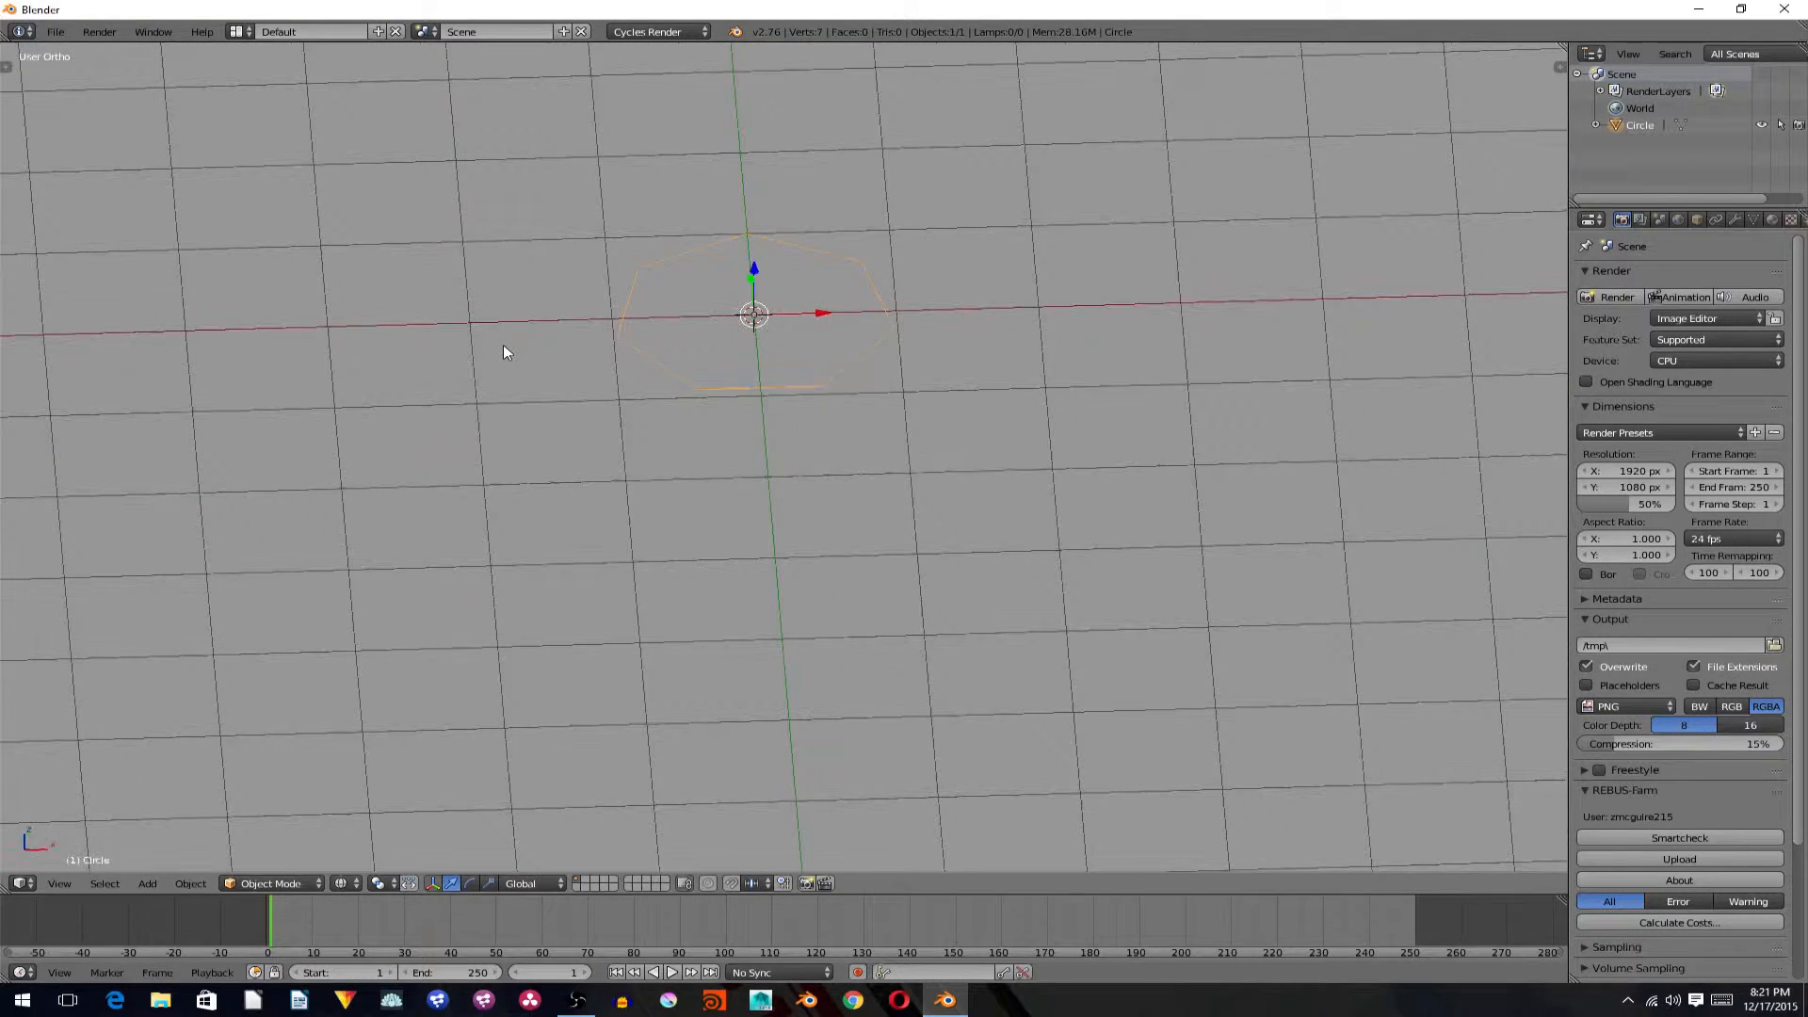
{"action": "key", "text": "t"}
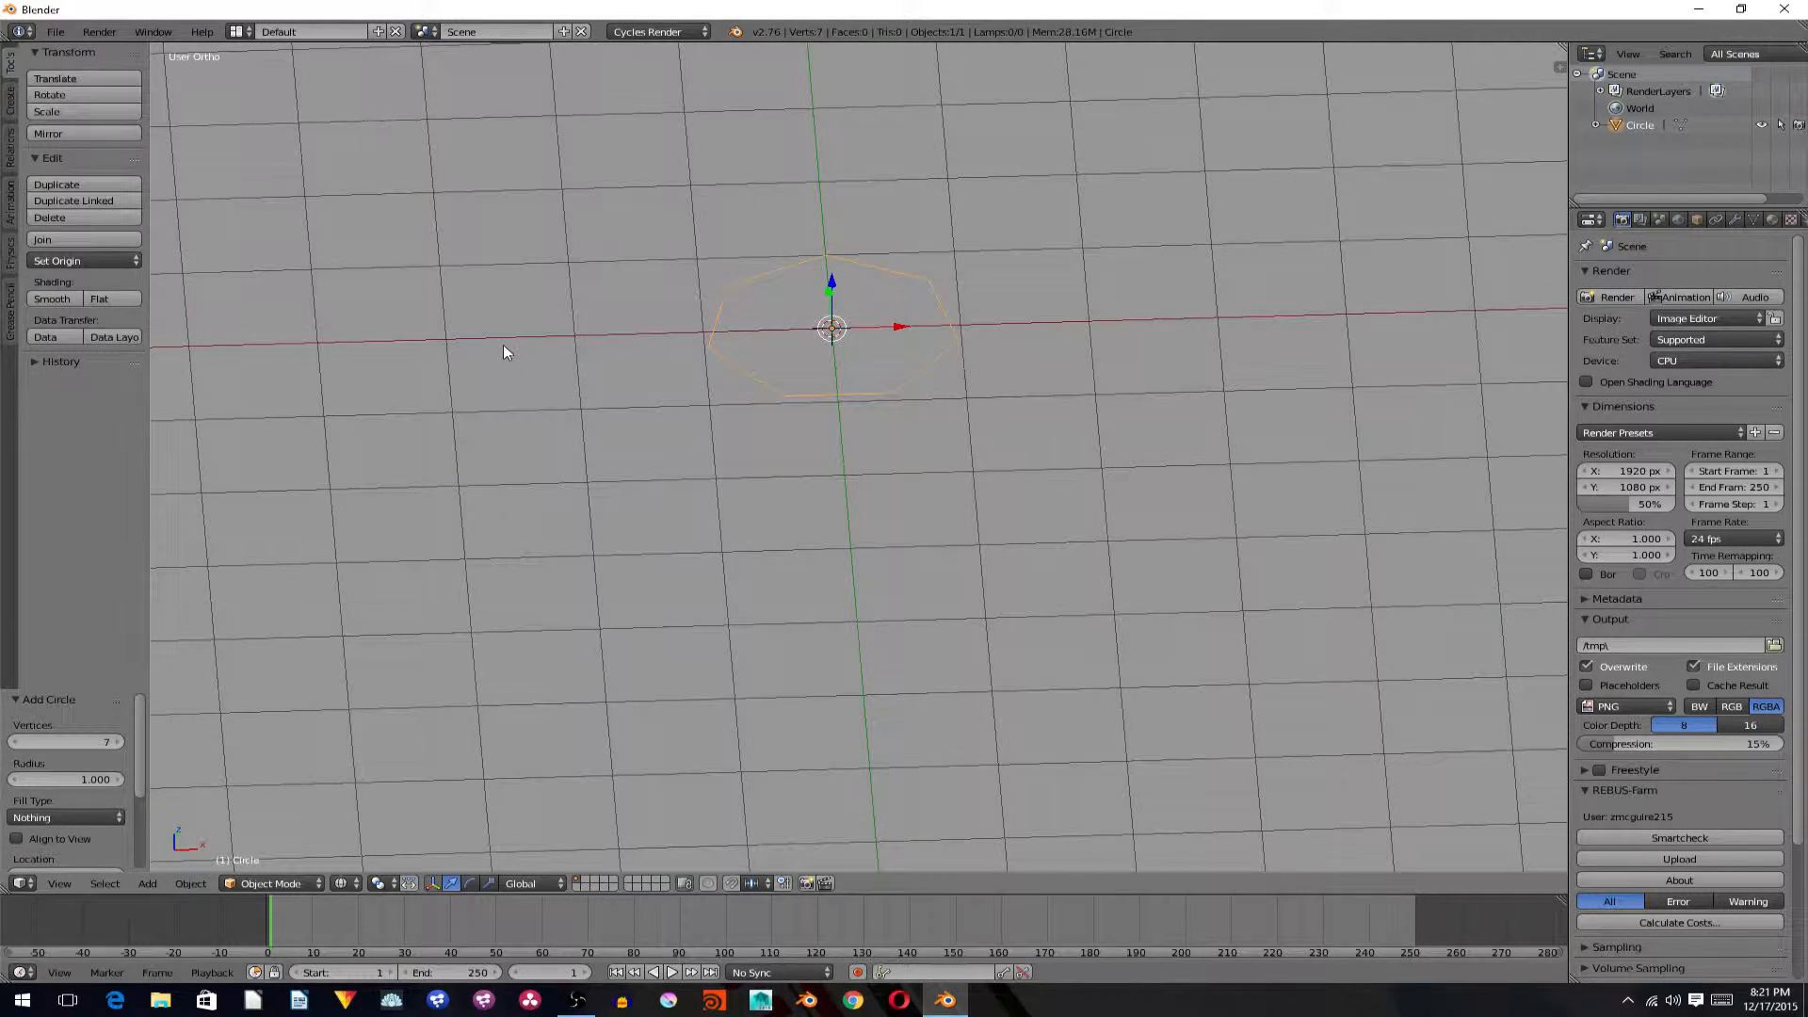
{"action": "type", "text": "trx90"}
{"action": "key", "text": "Return"}
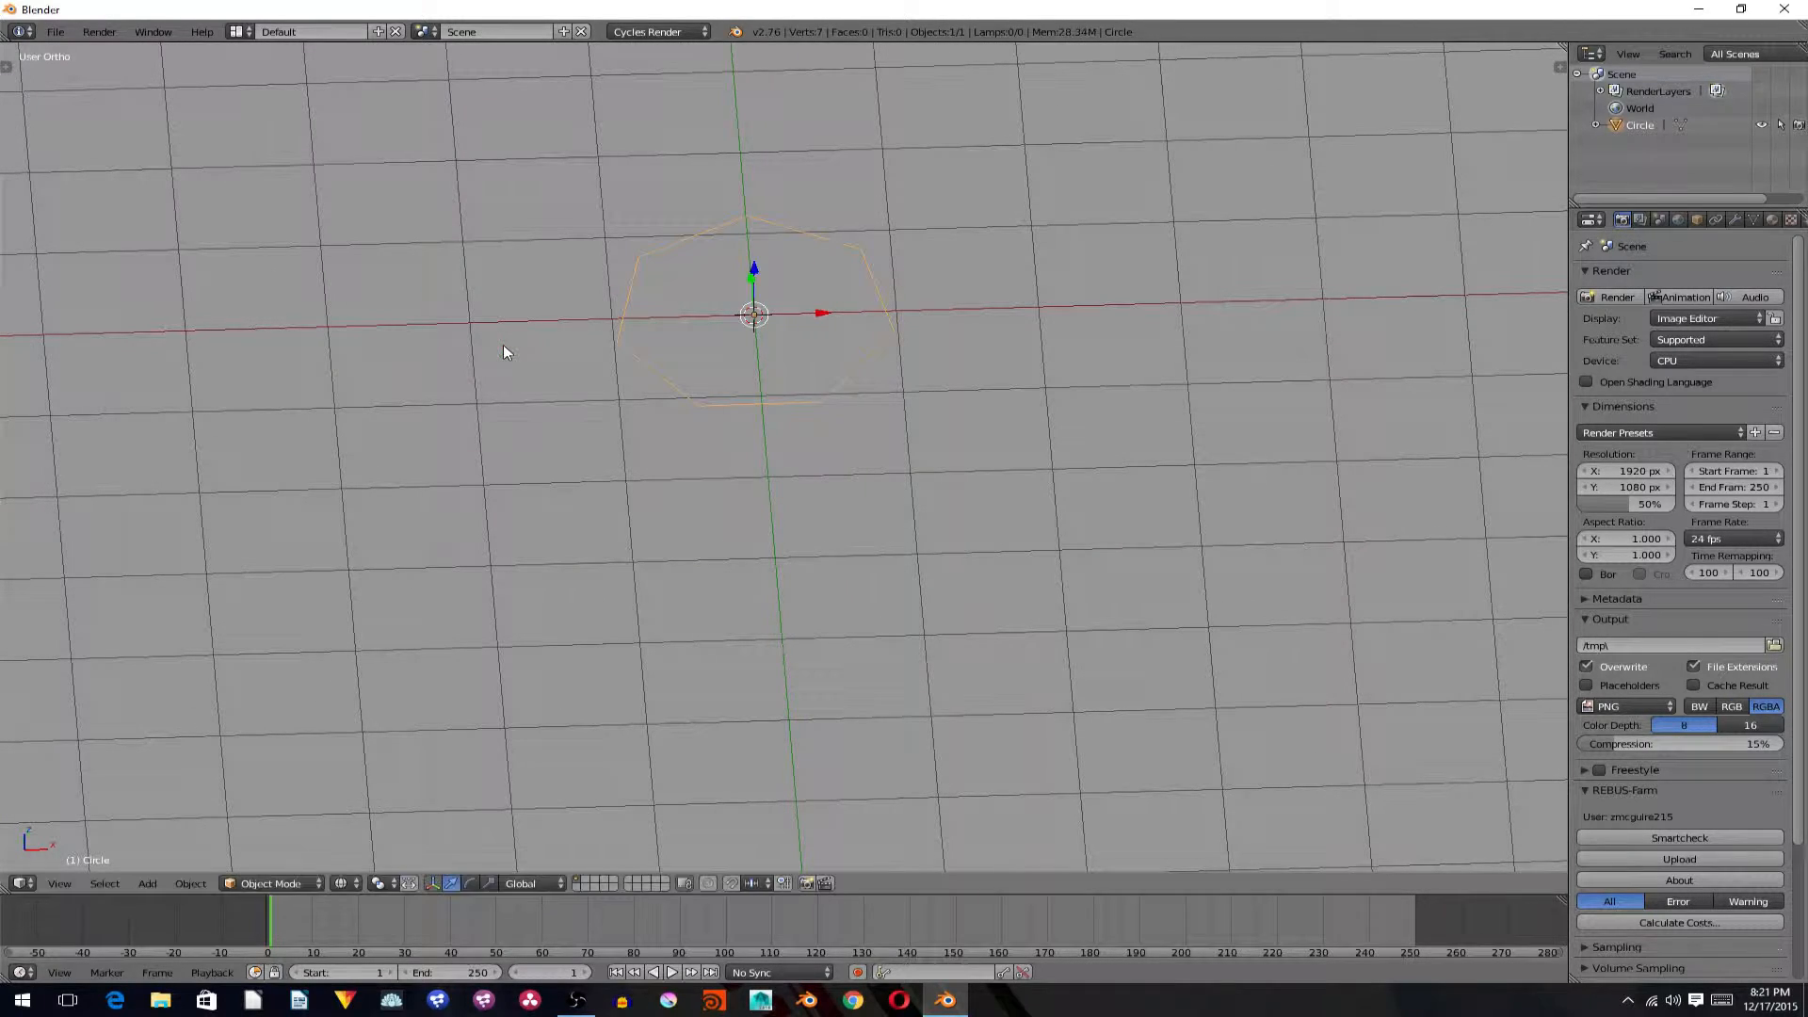
Move the circle to the ship's rear in the side reference view.
{"action": "middle_click_drag", "start_coordinate": [545, 347], "coordinate": [708, 273]}
{"action": "key", "text": "KP_1"}
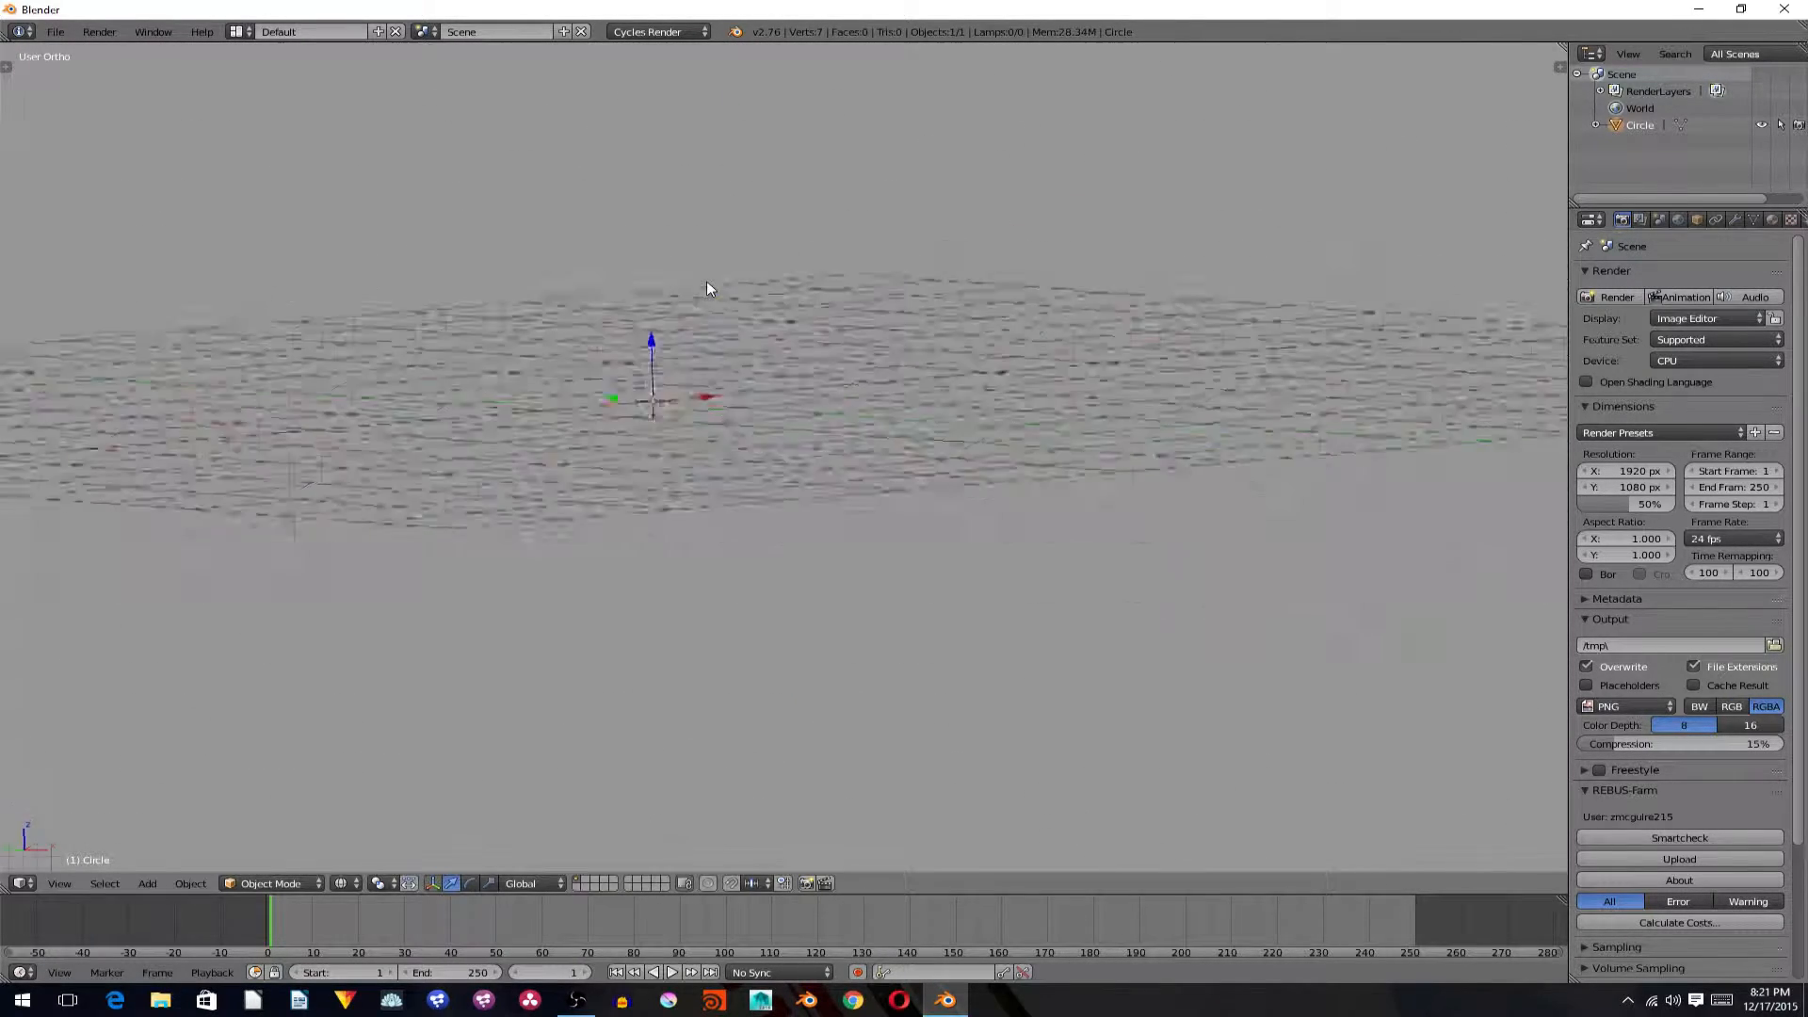
{"action": "key", "text": "KP_3"}
{"action": "scroll", "coordinate": [857, 308], "scroll_direction": "down", "scroll_amount": 3}
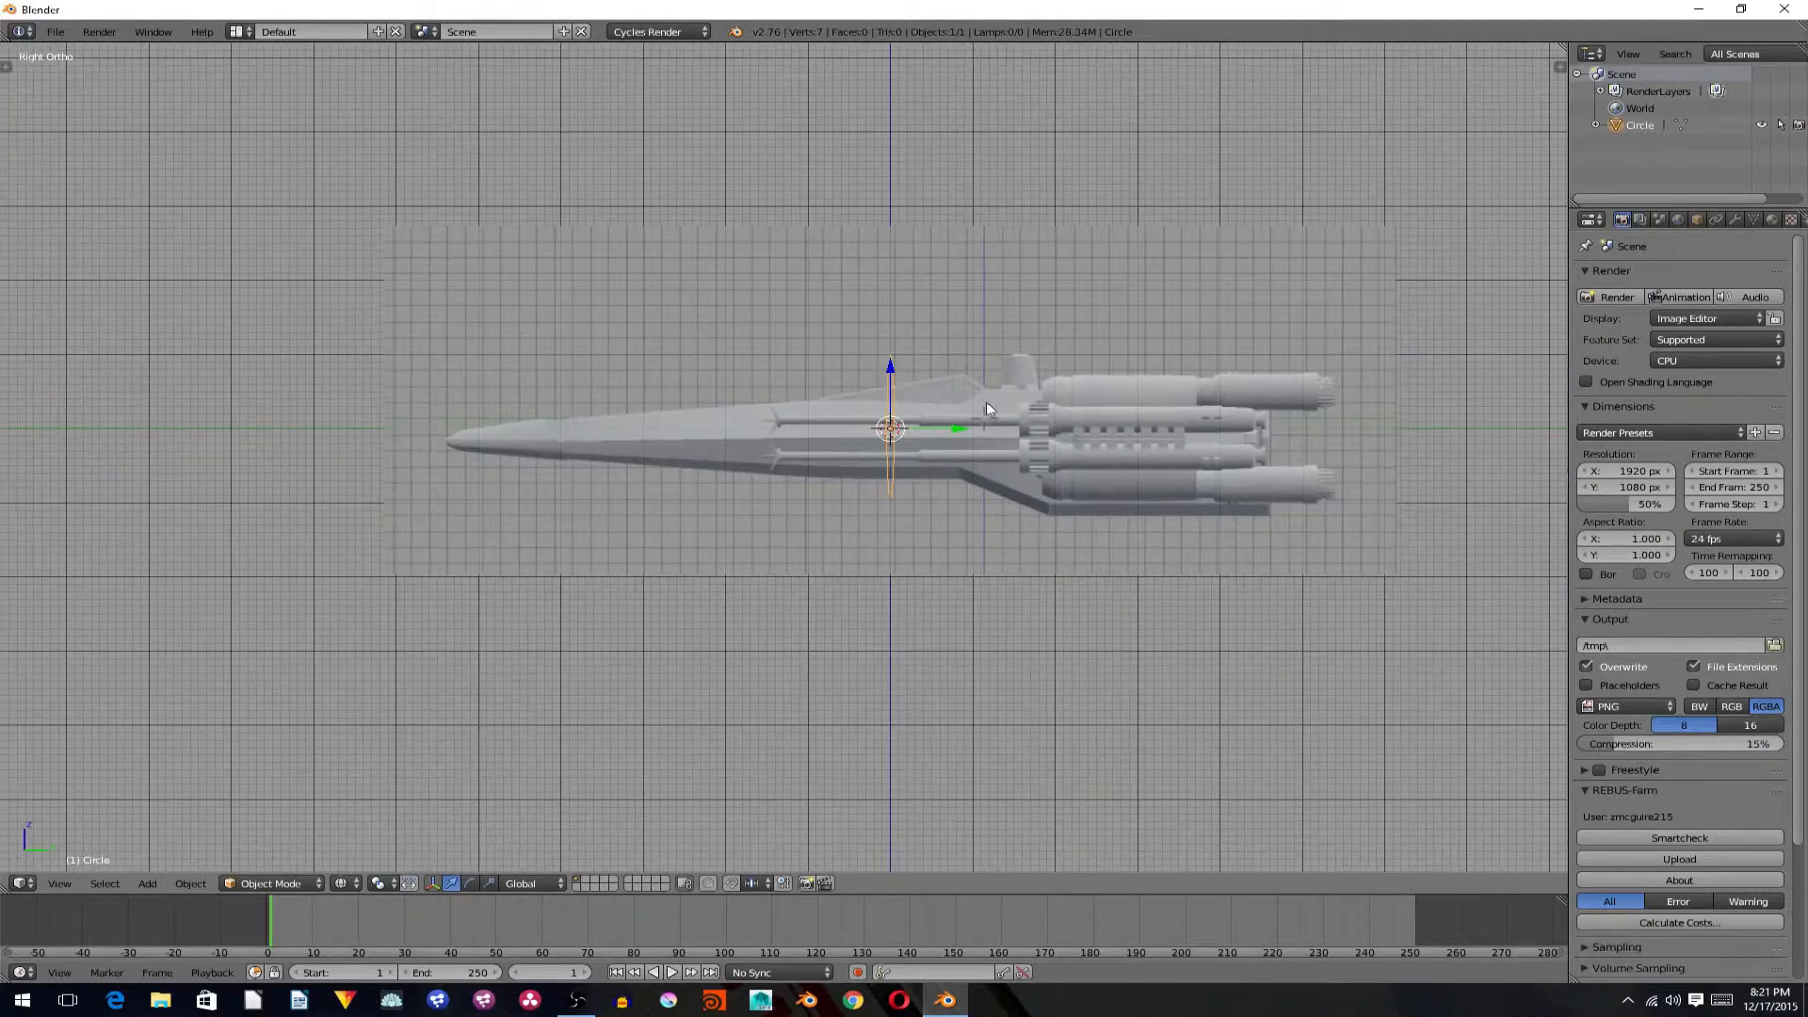
{"action": "key", "text": "g"}
{"action": "left_click", "coordinate": [1315, 460]}
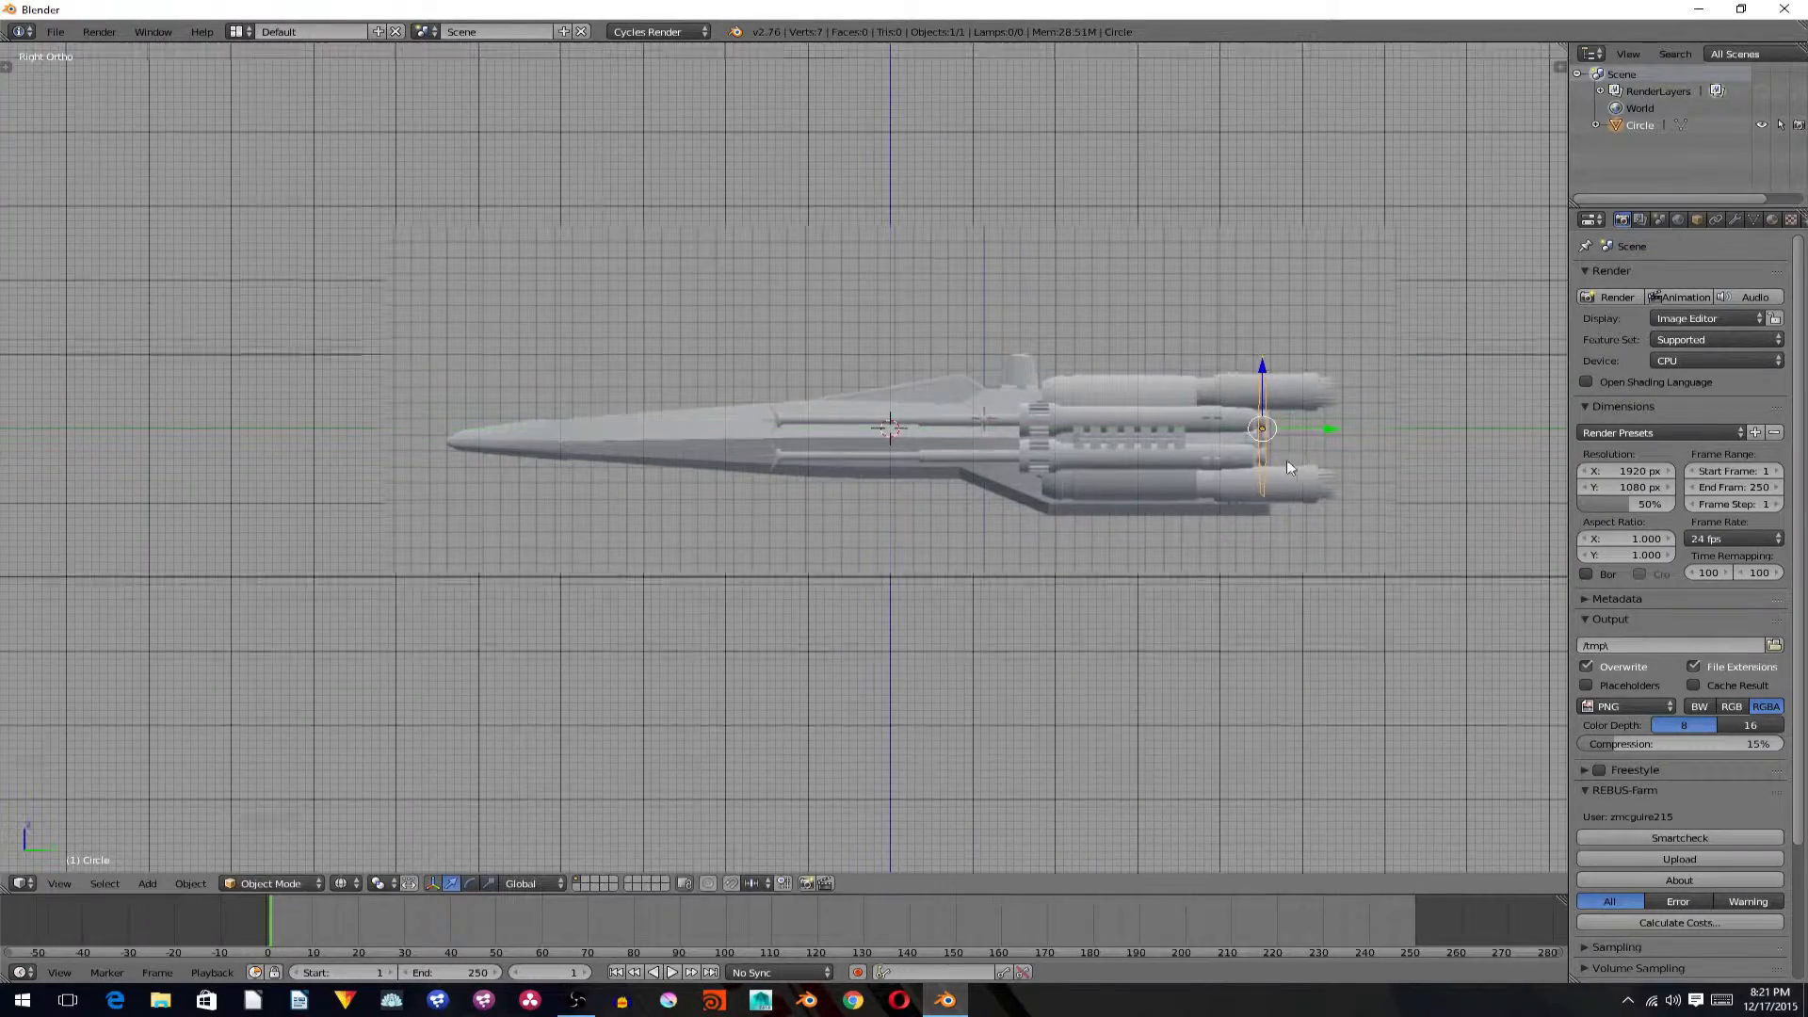
Lower the circle onto the fuselage in the front reference view.
{"action": "scroll", "coordinate": [1145, 443], "scroll_direction": "up", "scroll_amount": 4}
{"action": "middle_click_drag", "start_coordinate": [1137, 435], "coordinate": [1064, 462], "text": "shift"}
{"action": "key", "text": "KP_5"}
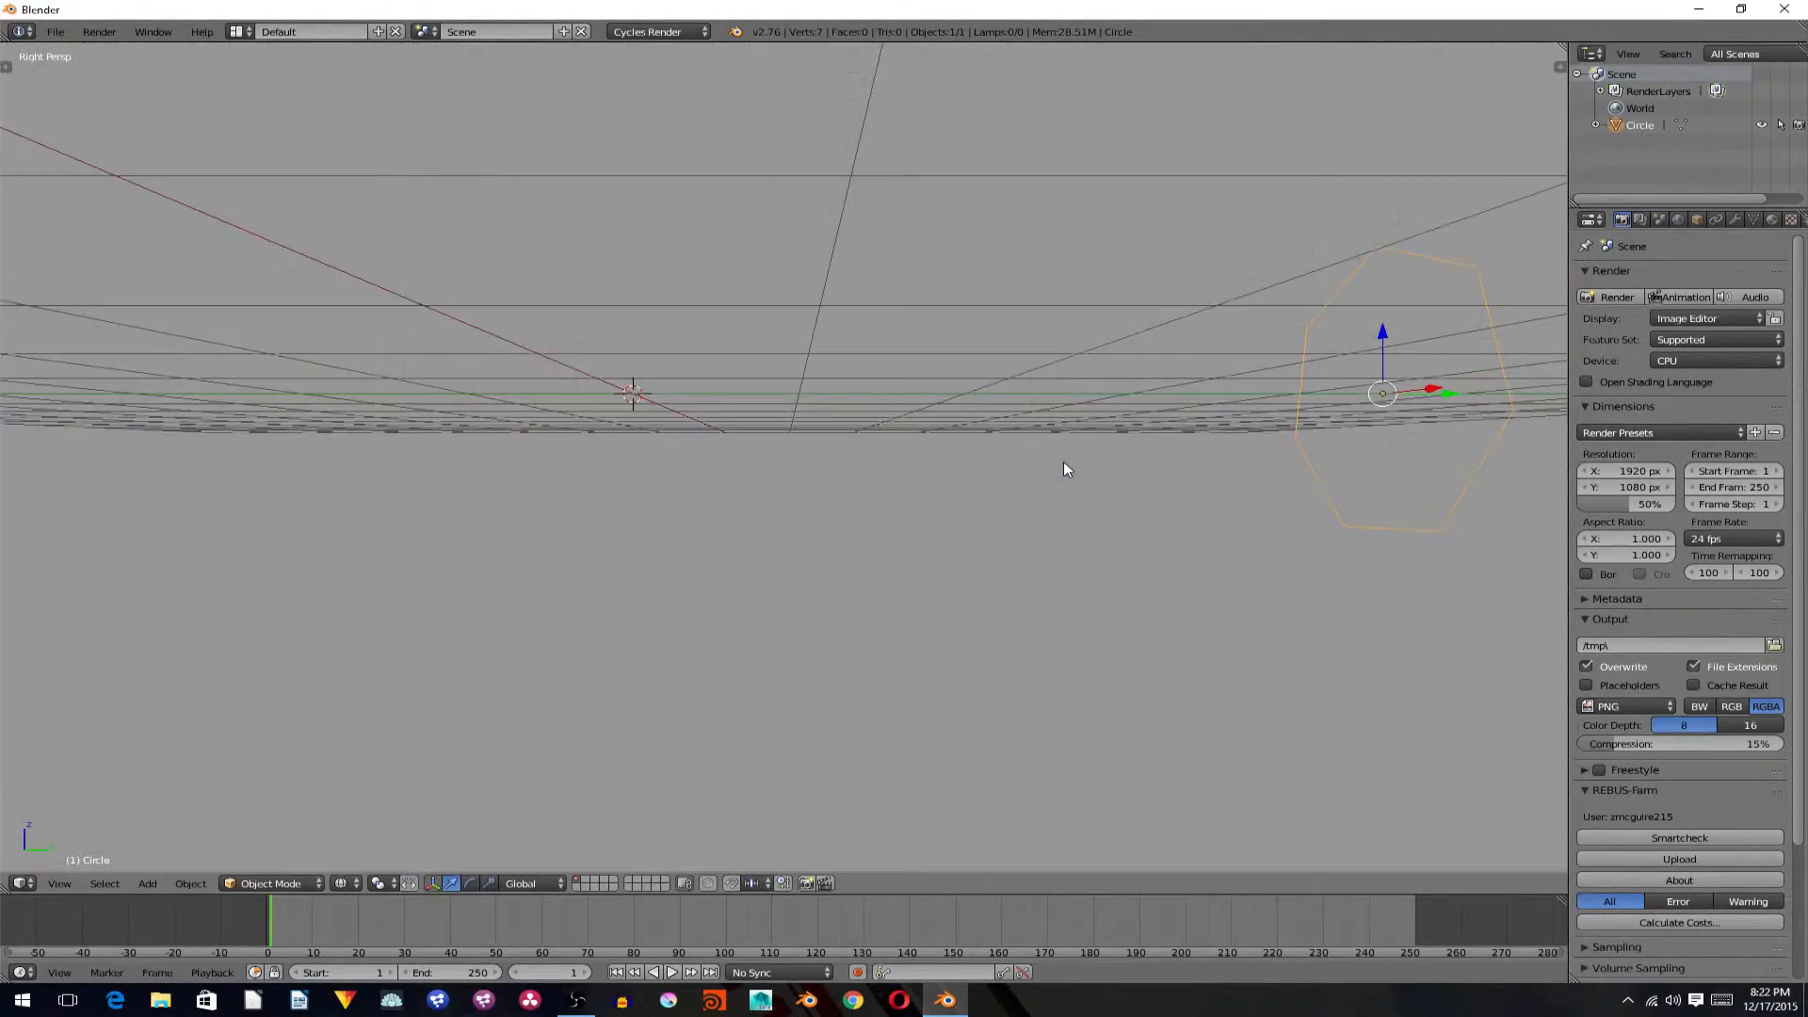
{"action": "key", "text": "KP_5"}
{"action": "middle_click_drag", "start_coordinate": [1180, 480], "coordinate": [962, 440], "text": "shift"}
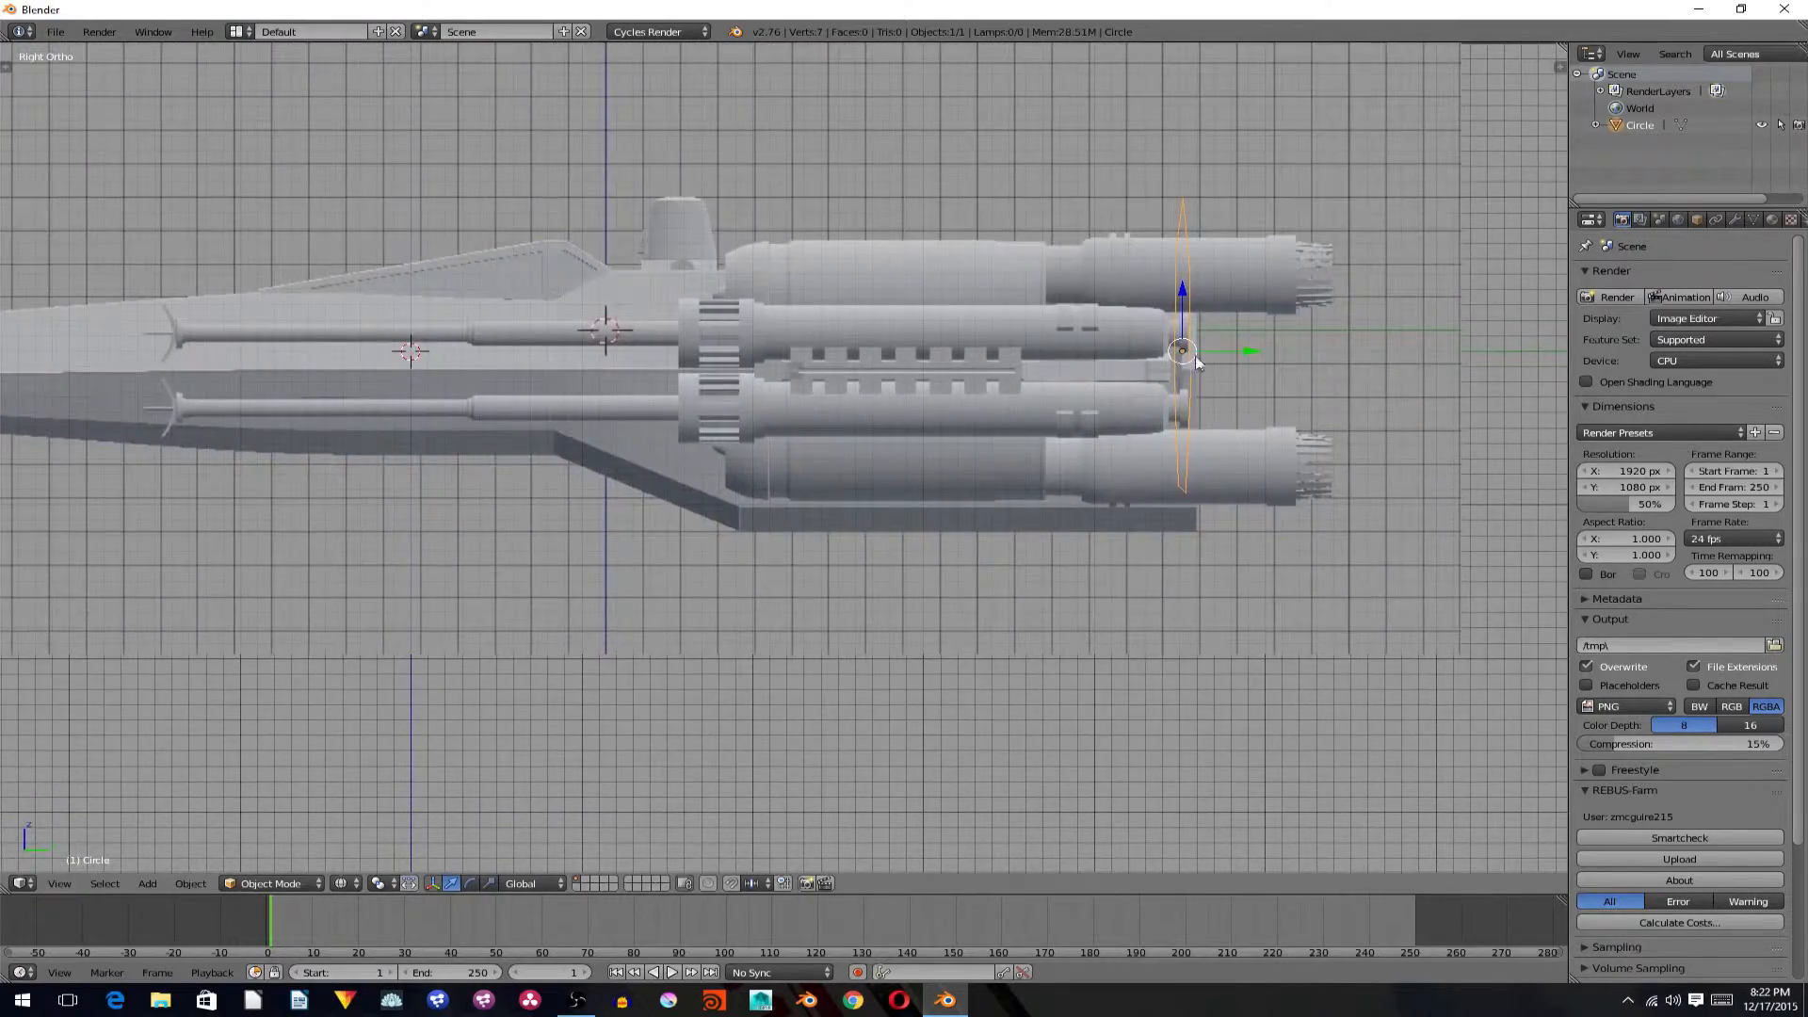
{"action": "middle_click_drag", "start_coordinate": [1256, 330], "coordinate": [1058, 354]}
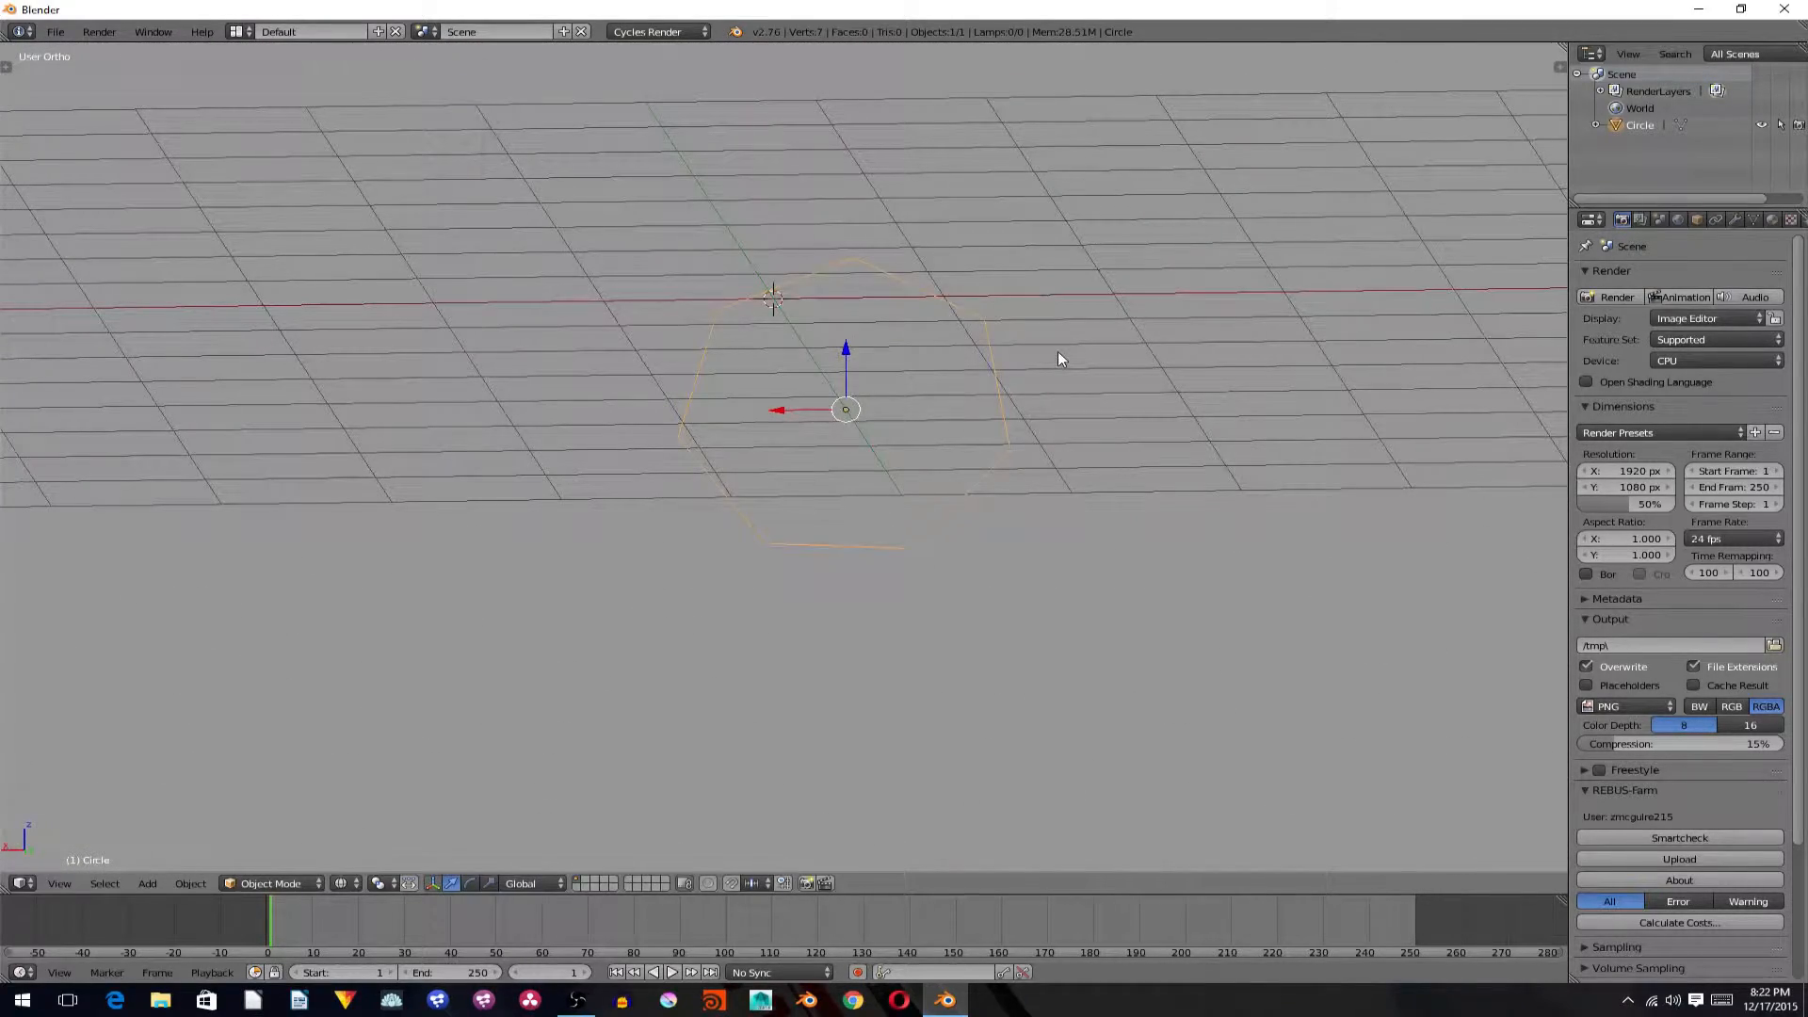
{"action": "key", "text": "KP_1"}
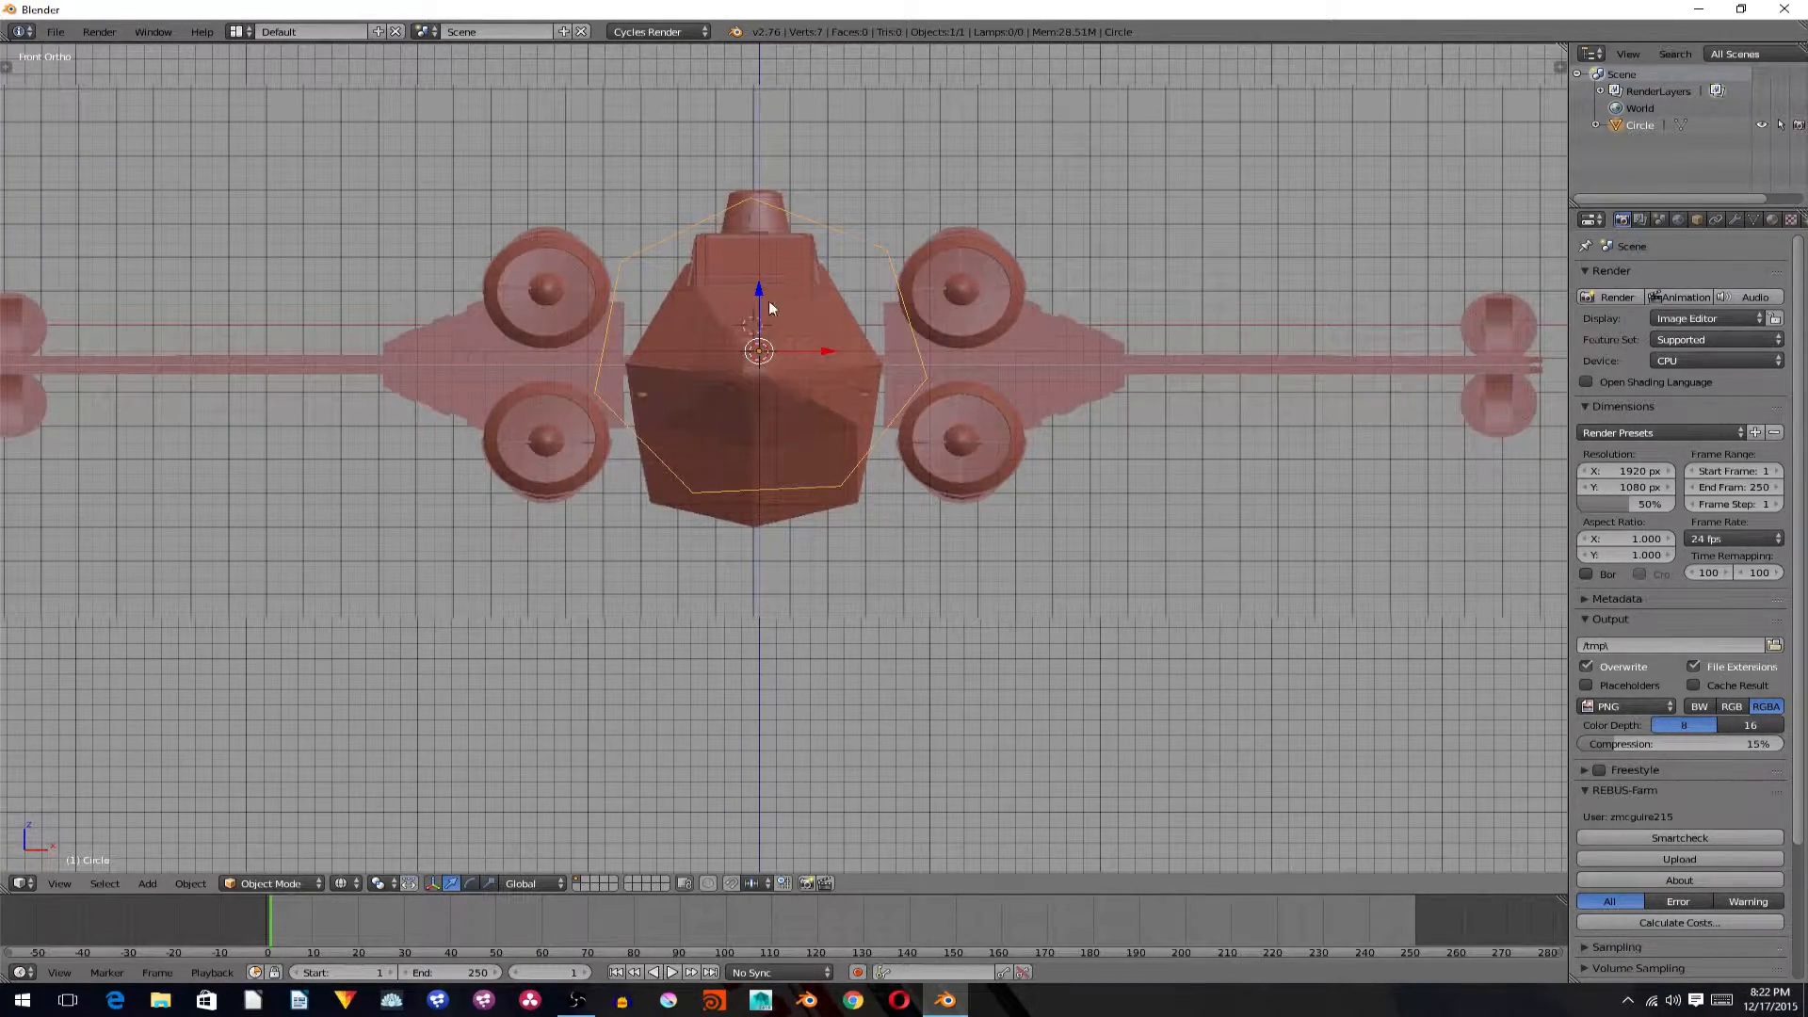
{"action": "left_click_drag", "start_coordinate": [768, 302], "coordinate": [756, 330]}
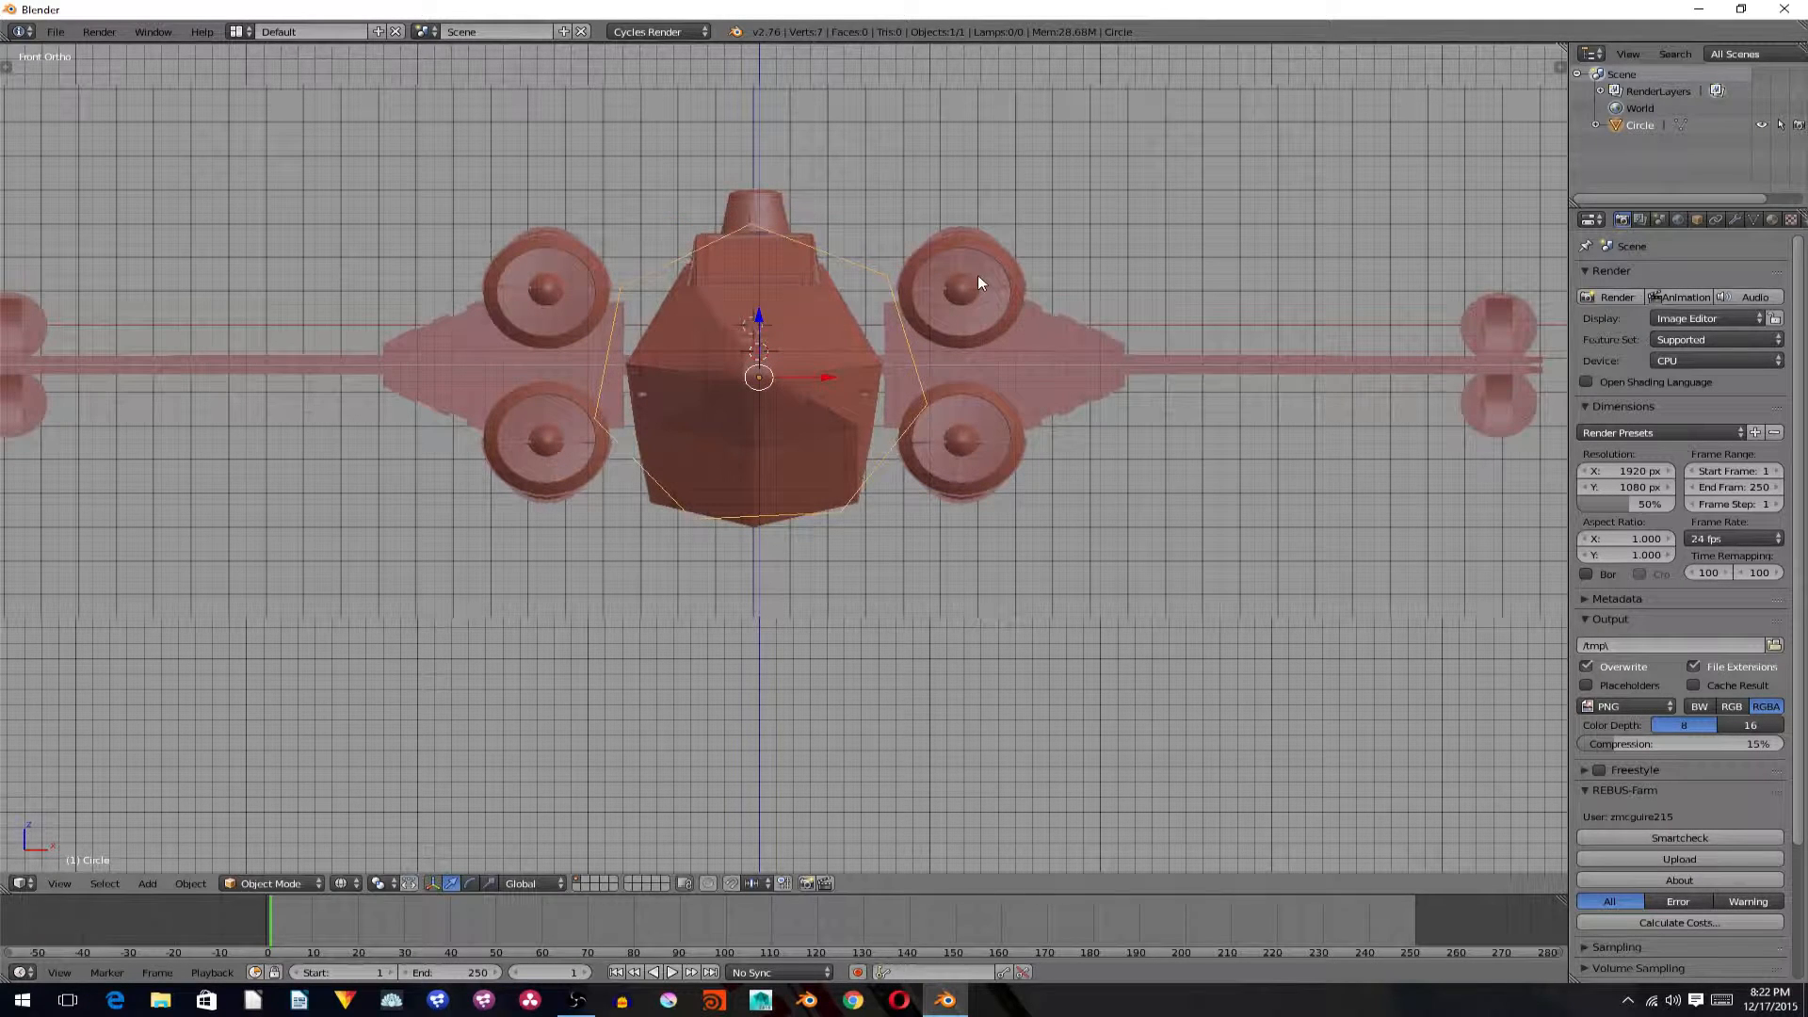
Flip the circle 180° about the Y axis.
{"action": "key", "text": "r"}
{"action": "key", "text": "y"}
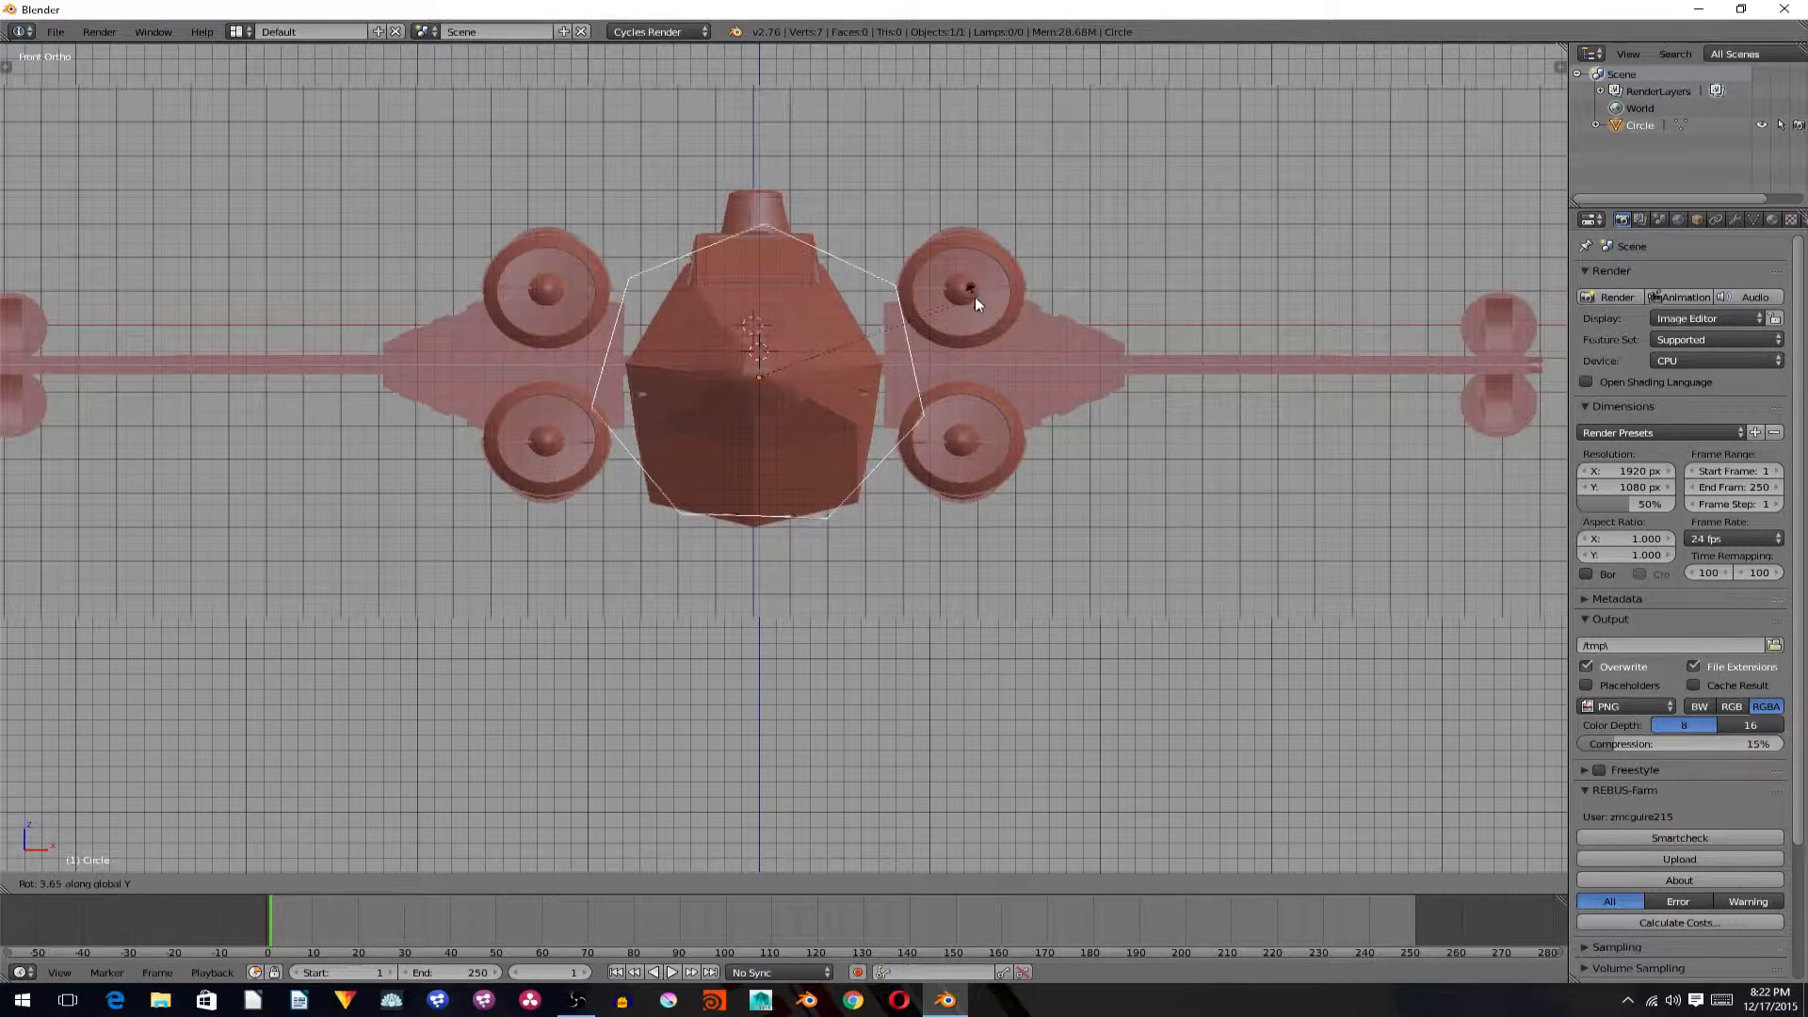
{"action": "left_click", "coordinate": [978, 283]}
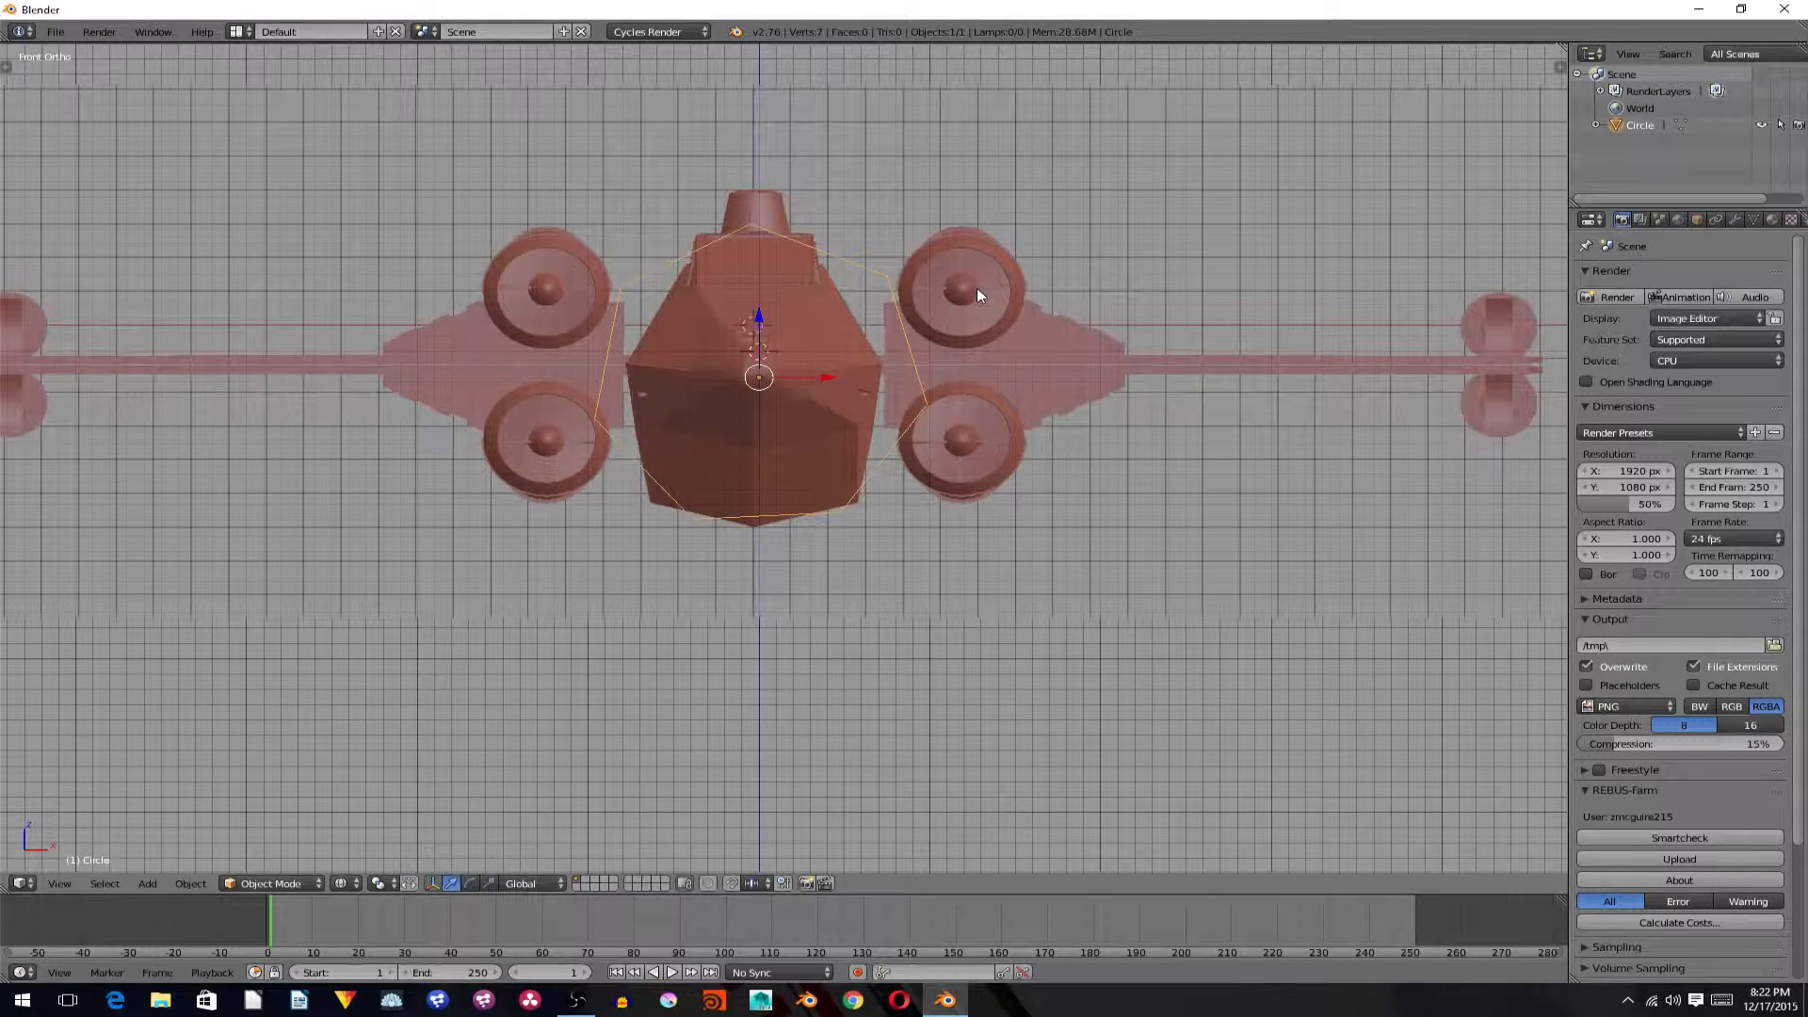
{"action": "type", "text": "ry180"}
{"action": "key", "text": "Return"}
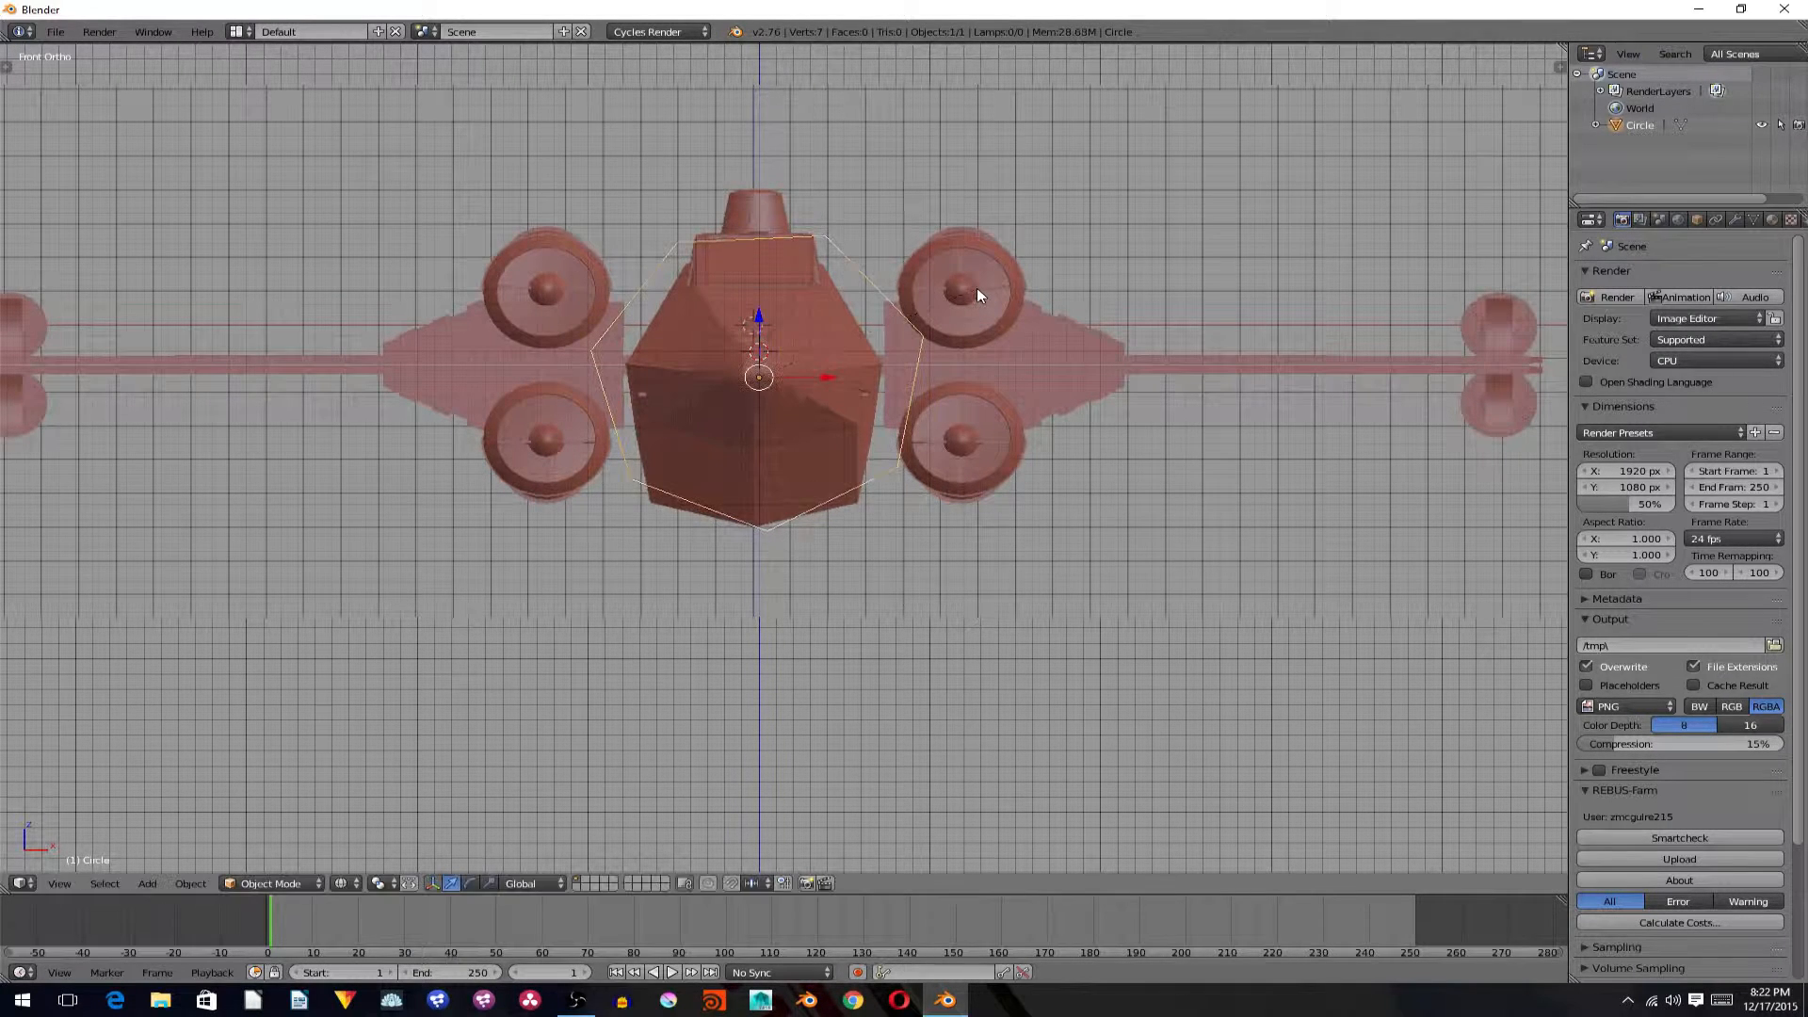
In Edit Mode, move the top-right, top-left and left vertices onto the fuselage outline.
{"action": "key", "text": "Tab"}
{"action": "right_click", "coordinate": [820, 234]}
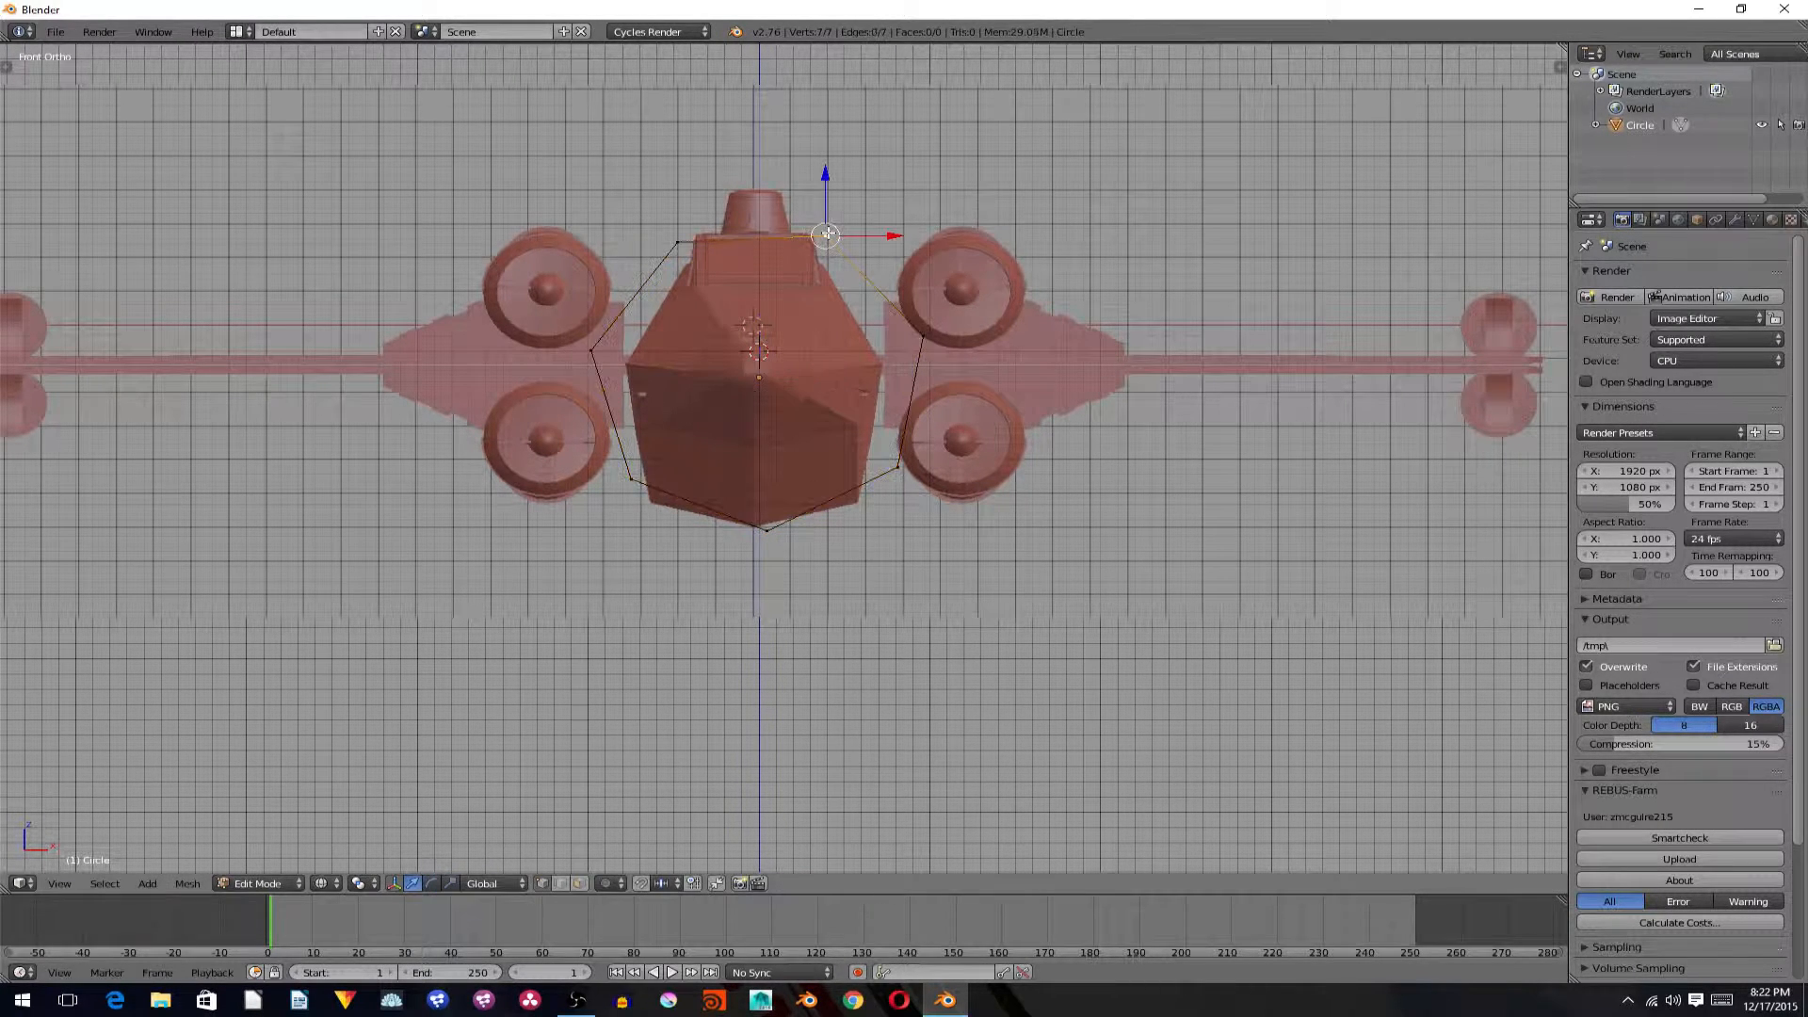
{"action": "key", "text": "g"}
{"action": "left_click", "coordinate": [825, 262]}
{"action": "right_click", "coordinate": [670, 226]}
{"action": "key", "text": "g"}
{"action": "left_click", "coordinate": [678, 245]}
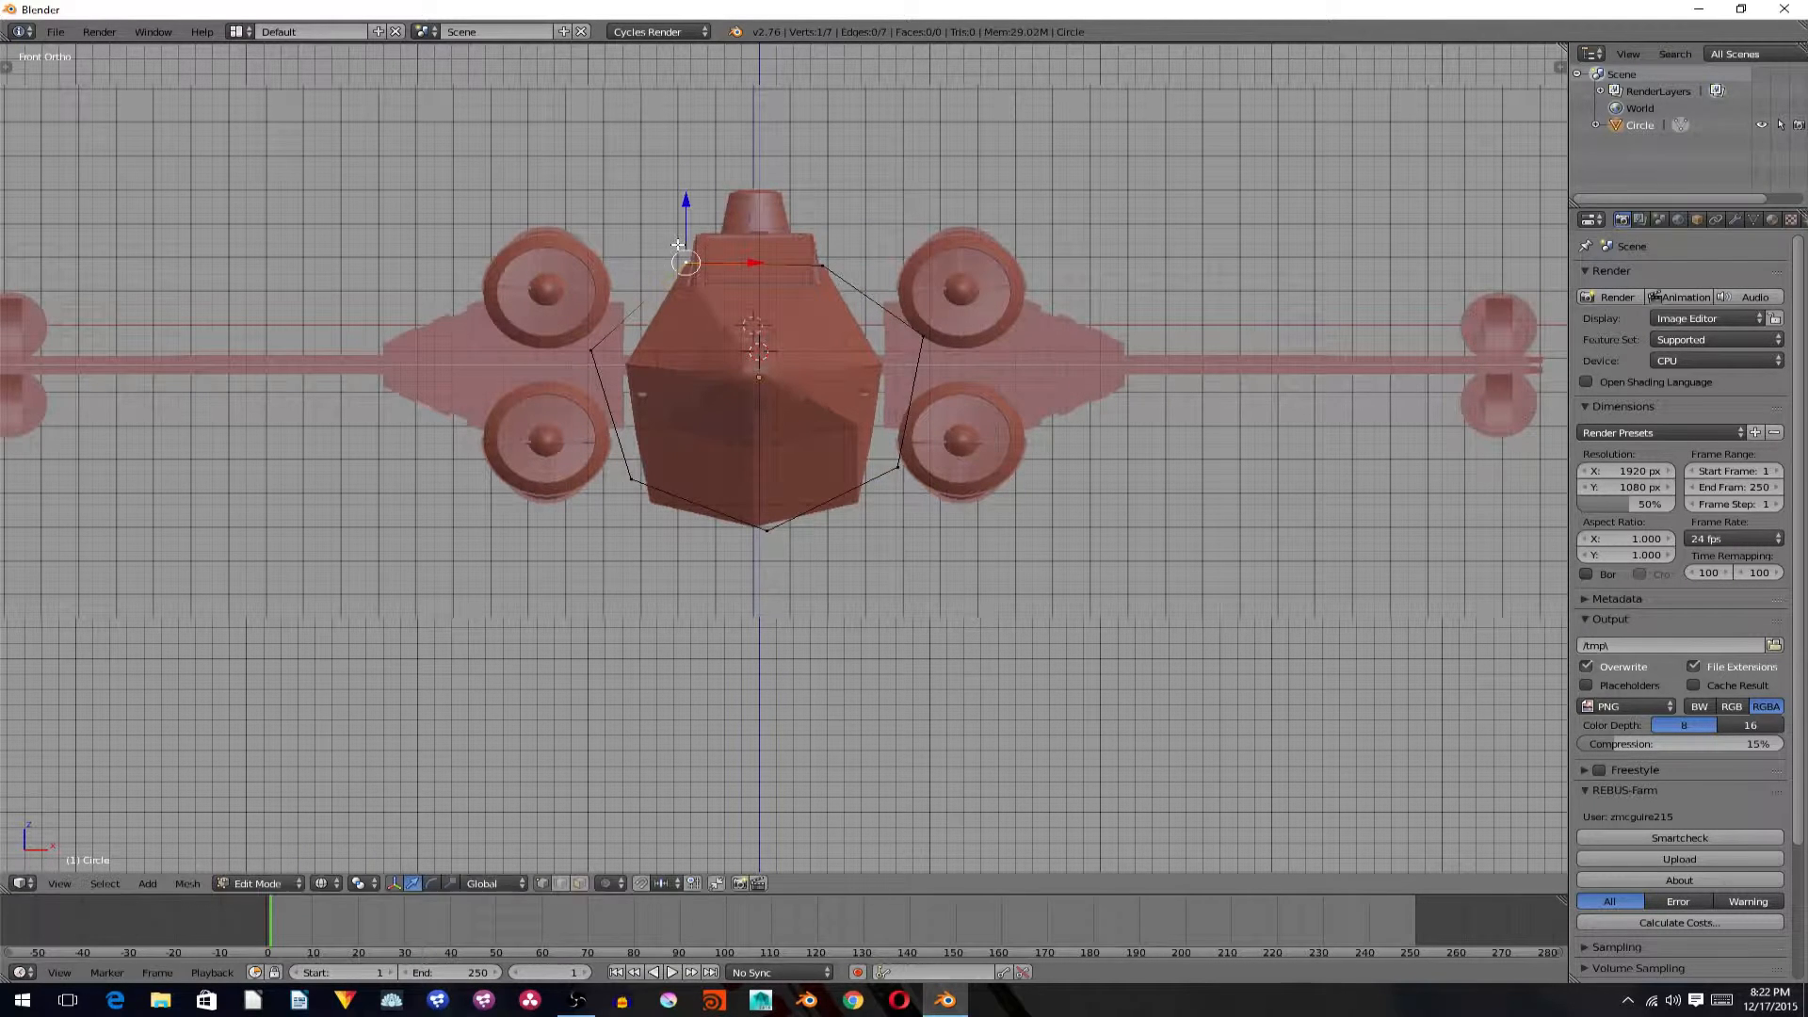
{"action": "right_click", "coordinate": [591, 351]}
{"action": "key", "text": "g"}
{"action": "left_click", "coordinate": [626, 403]}
Move the lower-left, bottom, lower-right and right vertices onto the fuselage outline.
{"action": "right_click", "coordinate": [637, 477]}
{"action": "key", "text": "g"}
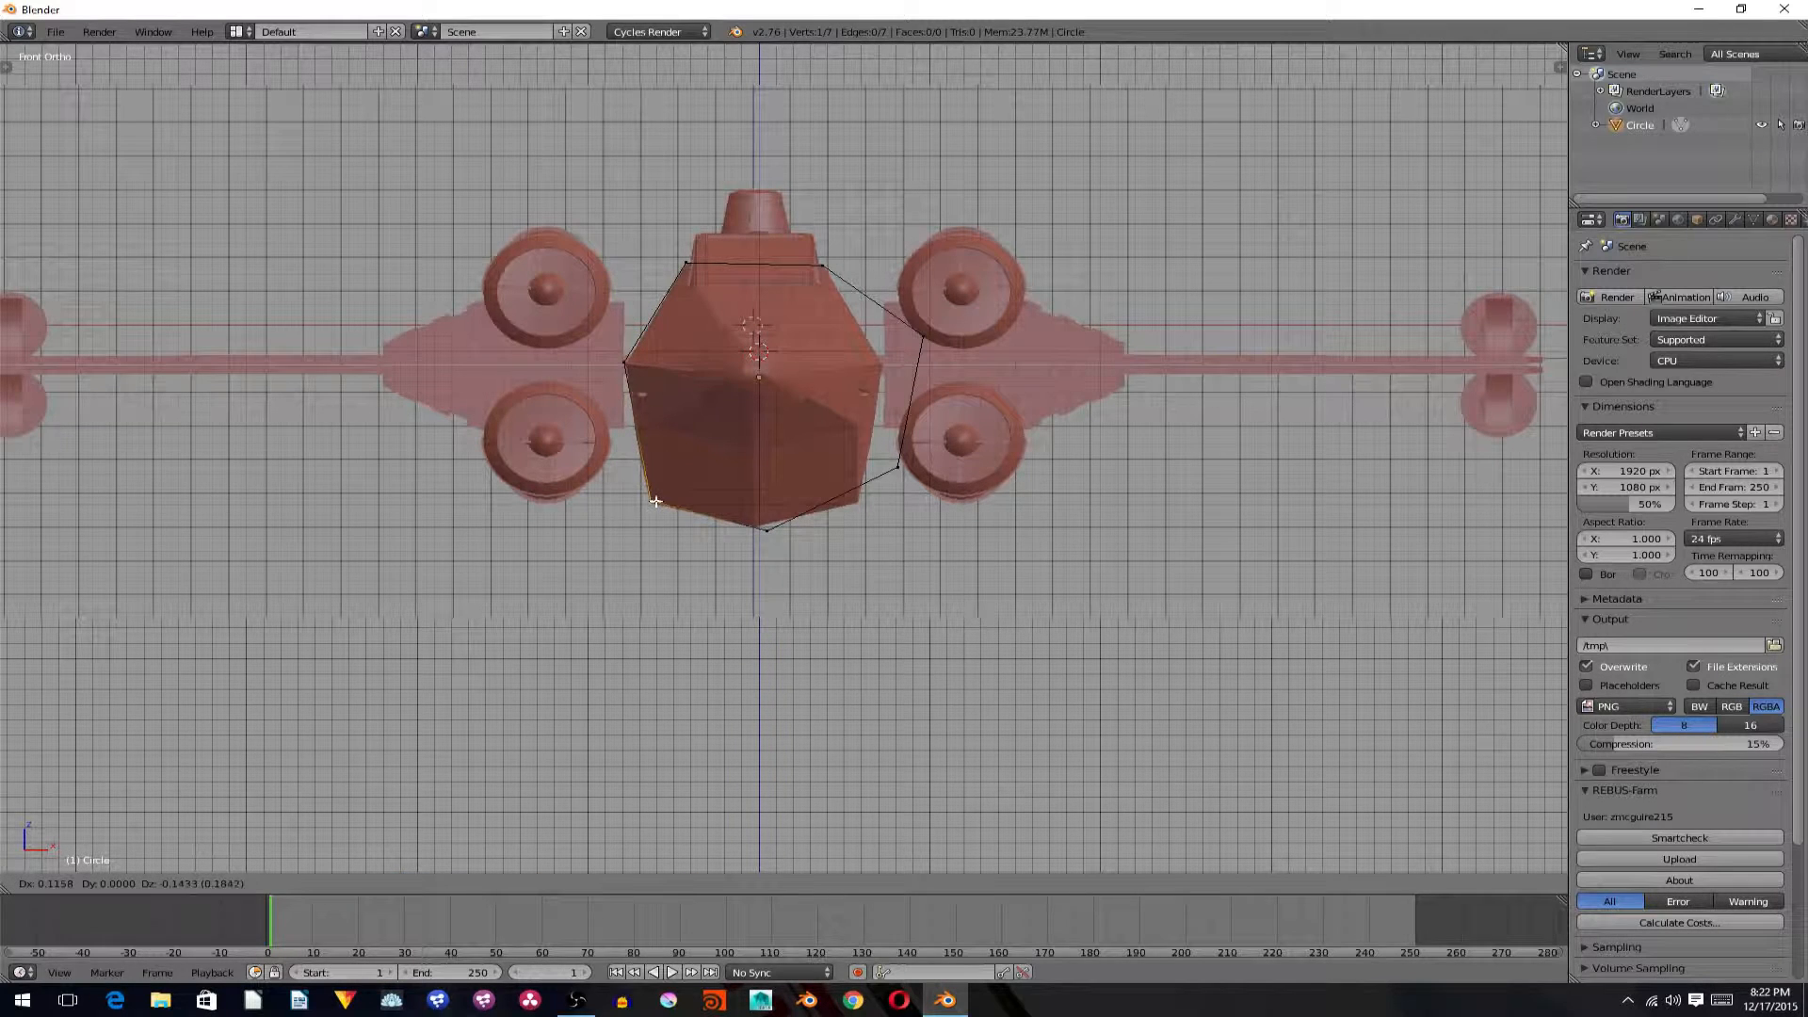
{"action": "left_click", "coordinate": [659, 506]}
{"action": "right_click", "coordinate": [763, 537]}
{"action": "key", "text": "g"}
{"action": "left_click", "coordinate": [752, 535]}
{"action": "right_click", "coordinate": [899, 469]}
{"action": "key", "text": "g"}
{"action": "left_click", "coordinate": [861, 504]}
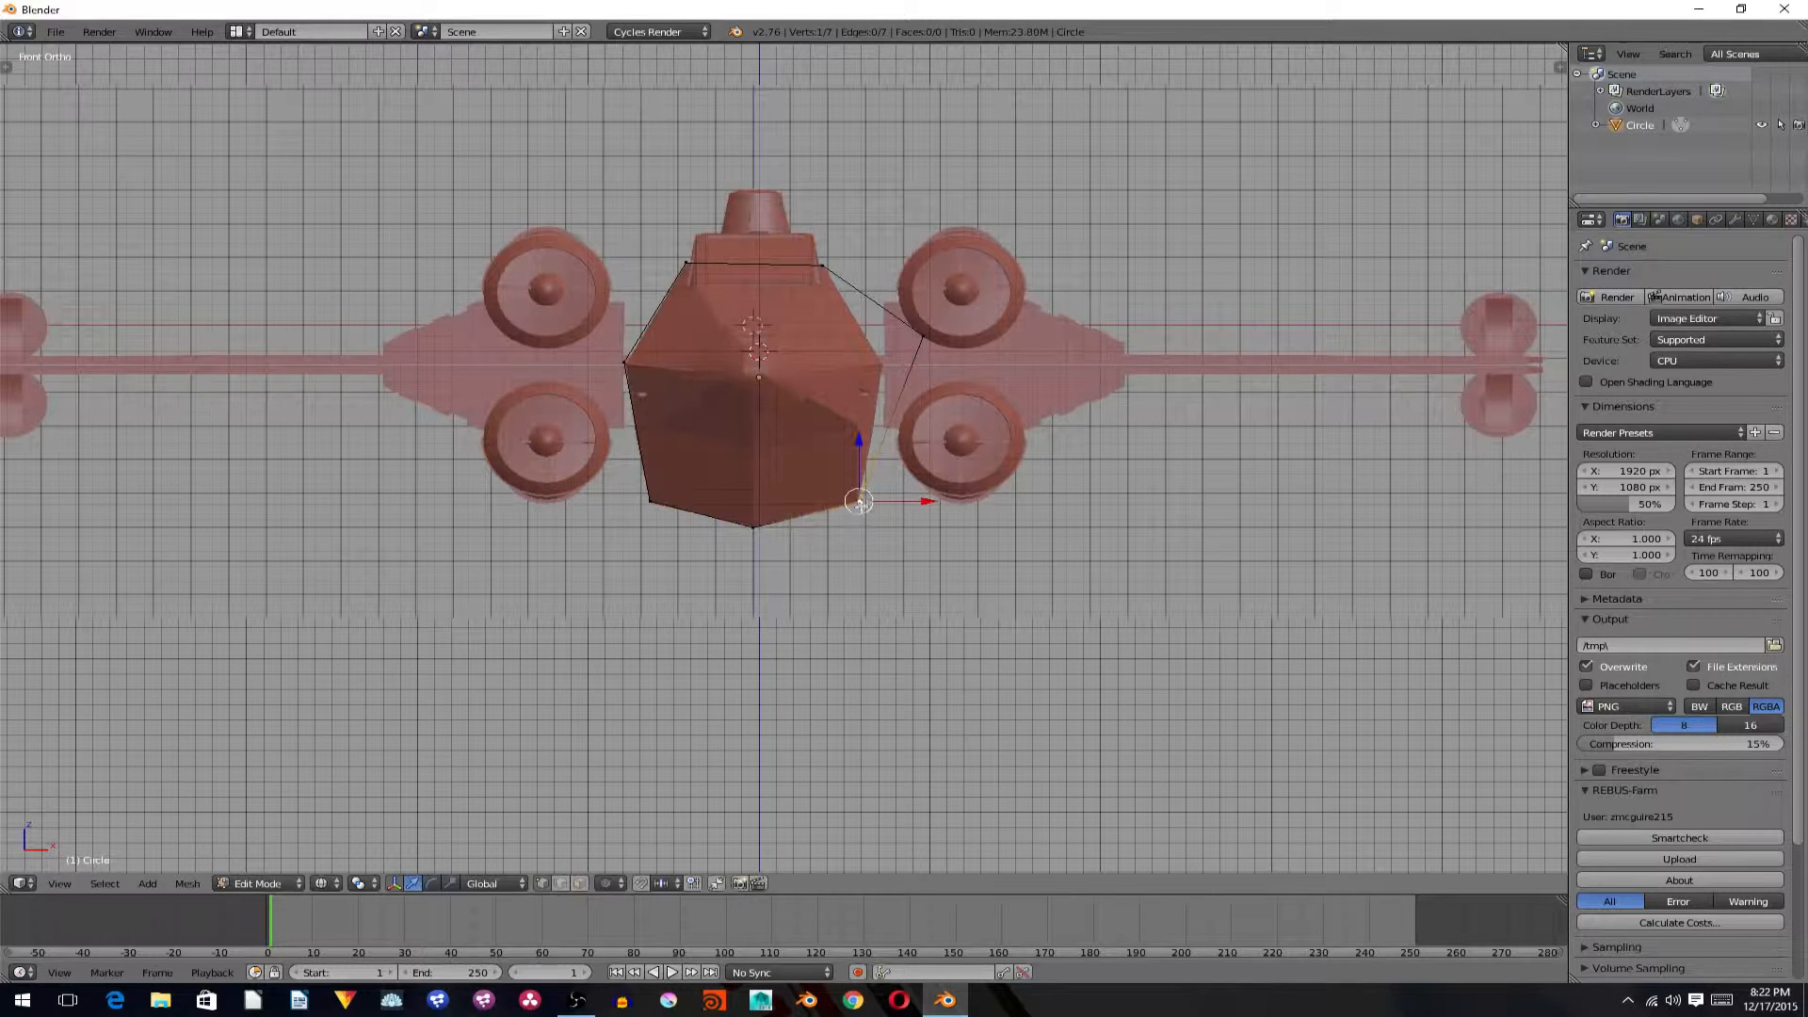
{"action": "right_click", "coordinate": [927, 334]}
{"action": "key", "text": "g"}
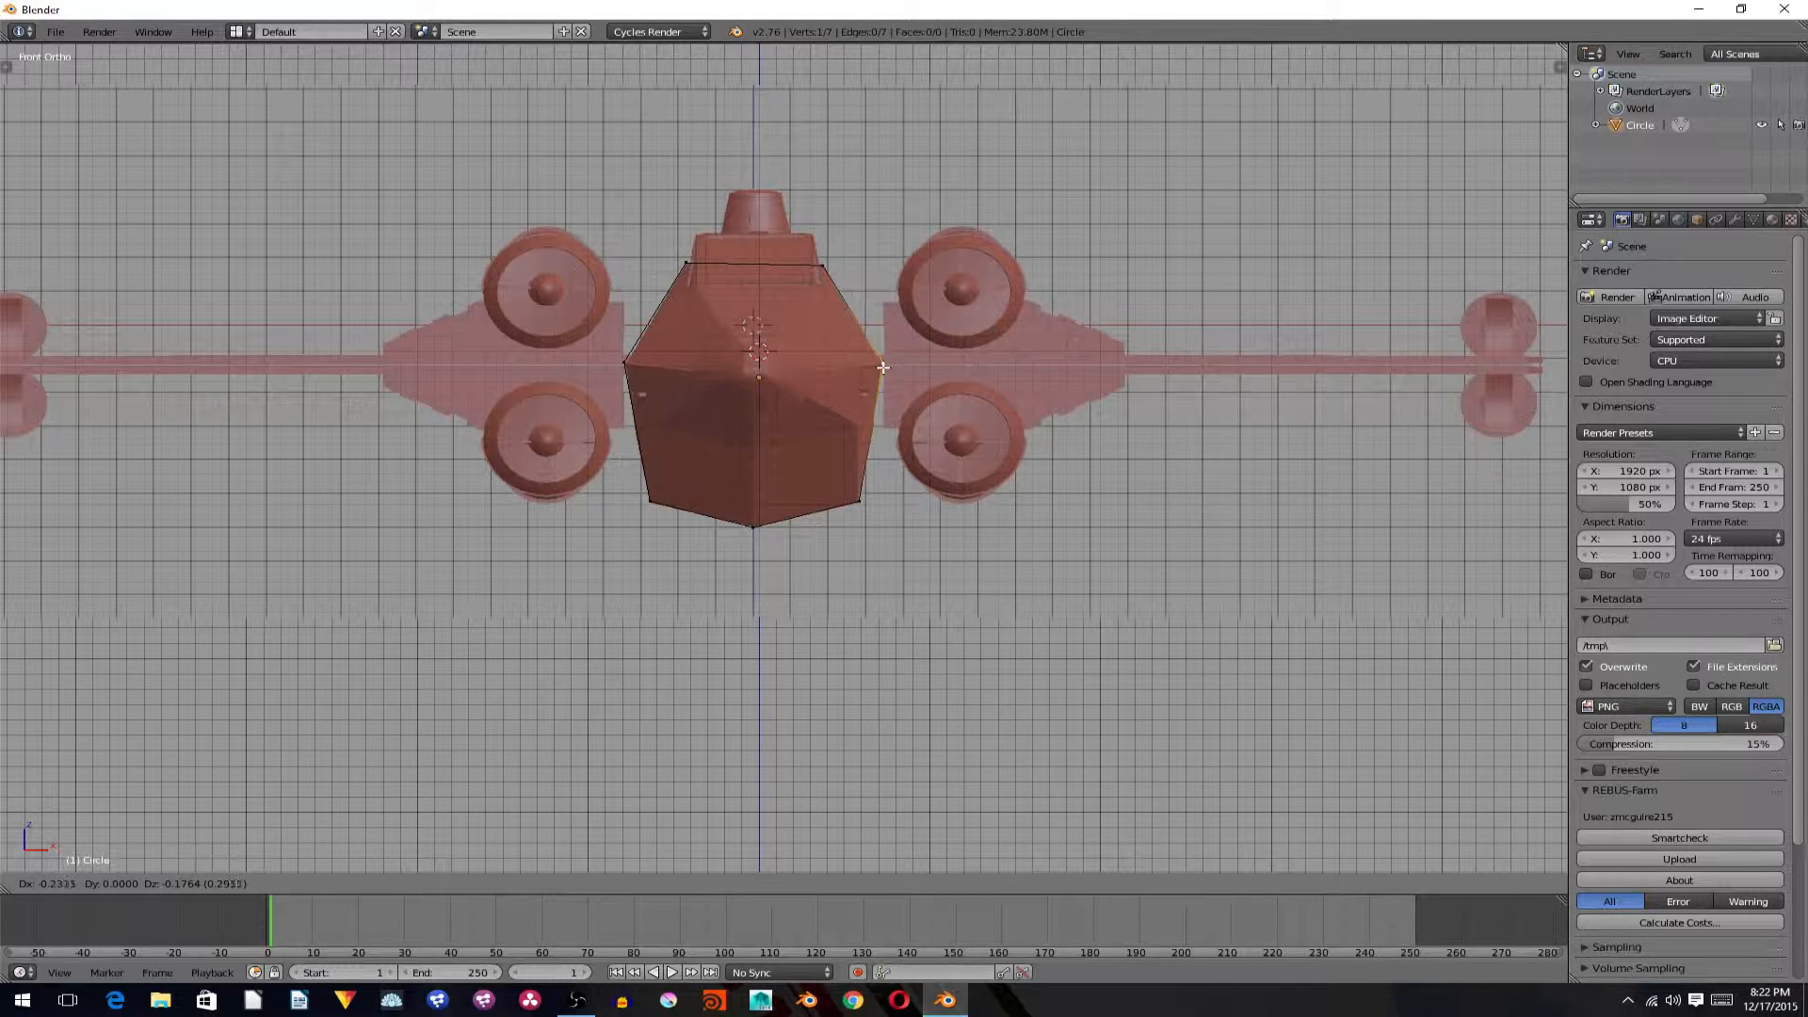
{"action": "left_click", "coordinate": [882, 367]}
Subdivide the outline's top edge.
{"action": "right_click", "coordinate": [823, 267]}
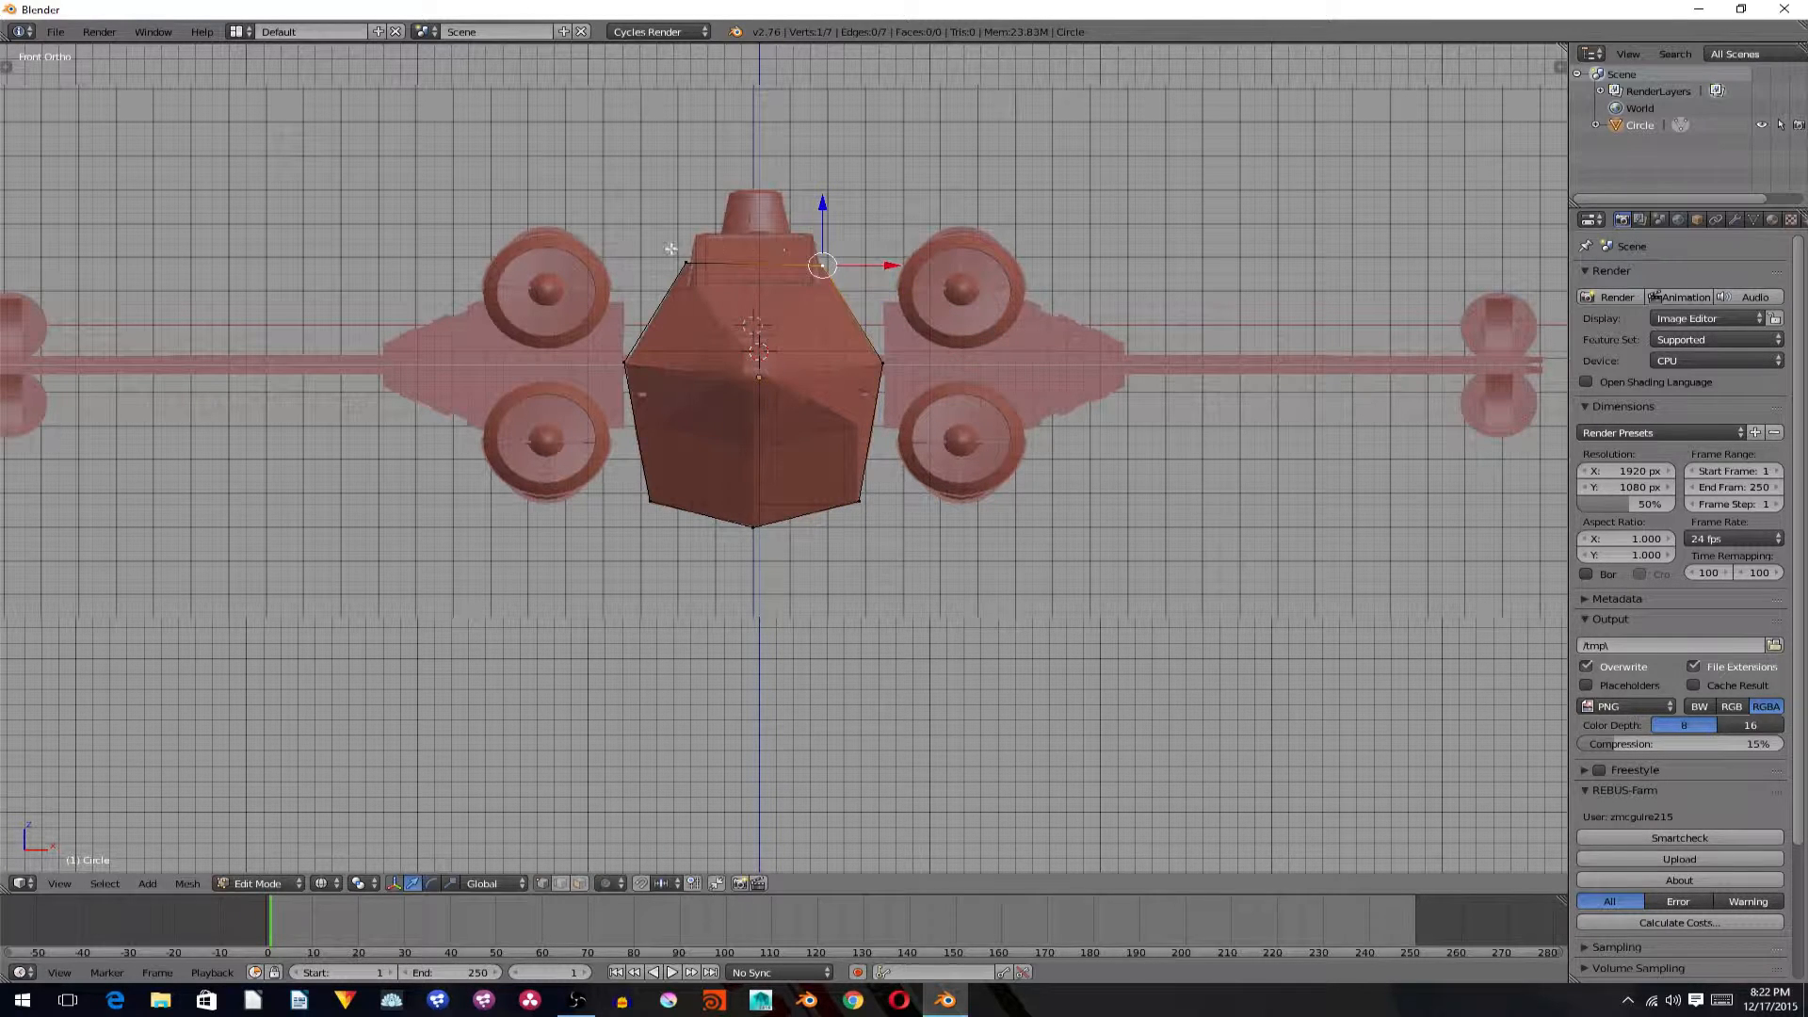
{"action": "right_click", "coordinate": [682, 258], "text": "shift"}
{"action": "key", "text": "s"}
{"action": "left_click", "coordinate": [679, 256]}
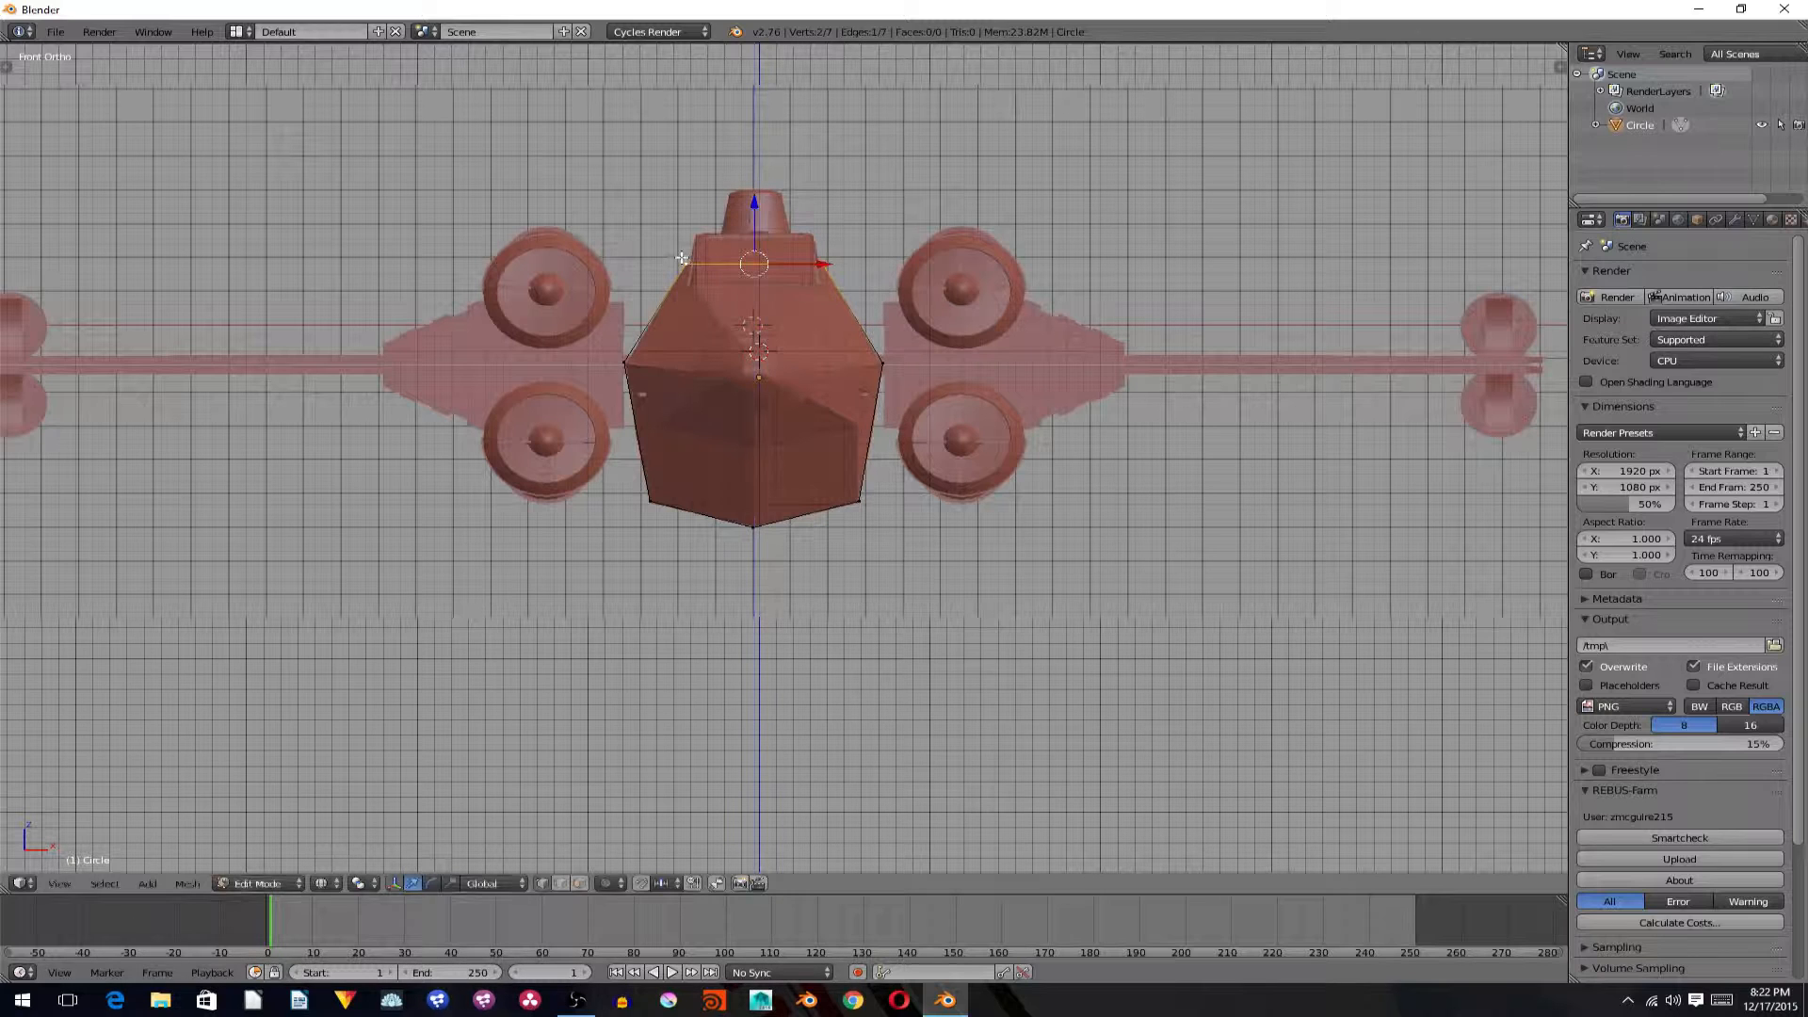
{"action": "key", "text": "a"}
{"action": "right_click", "coordinate": [691, 259]}
{"action": "right_click", "coordinate": [848, 262], "text": "shift"}
{"action": "key", "text": "w"}
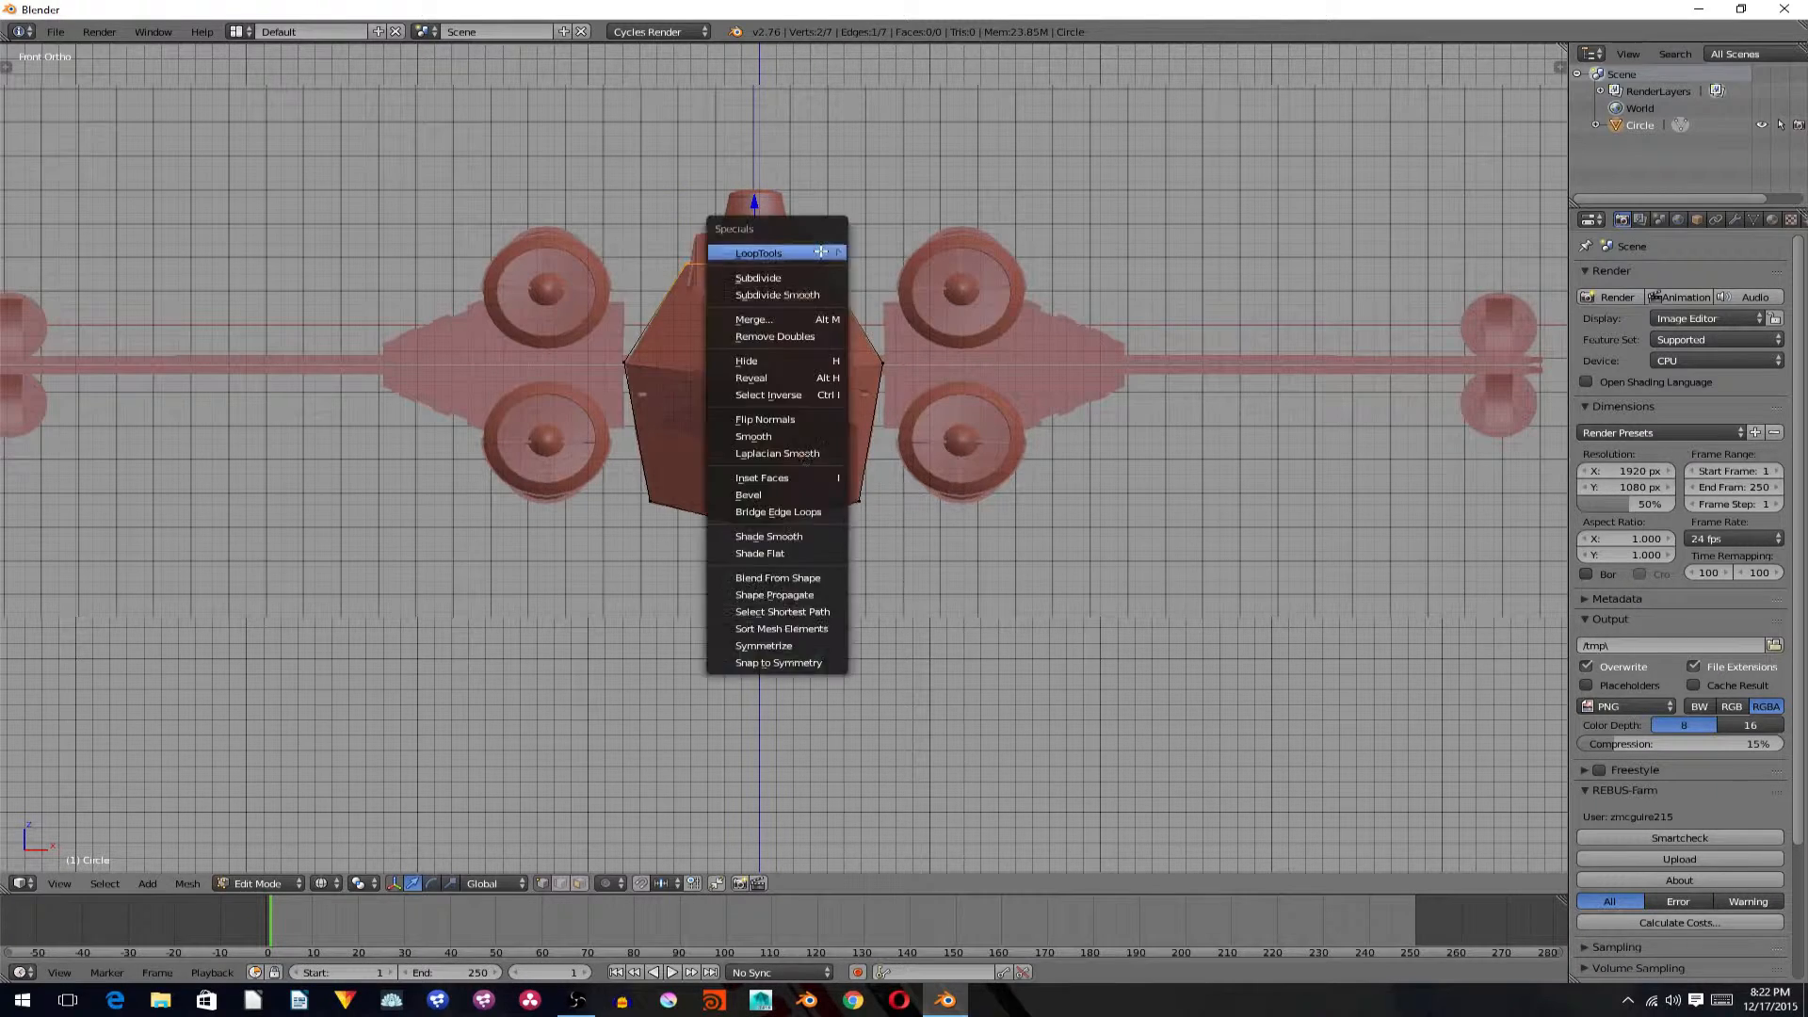
{"action": "left_click", "coordinate": [810, 277]}
Delete the three left-side vertices and return to Object Mode.
{"action": "key", "text": "a"}
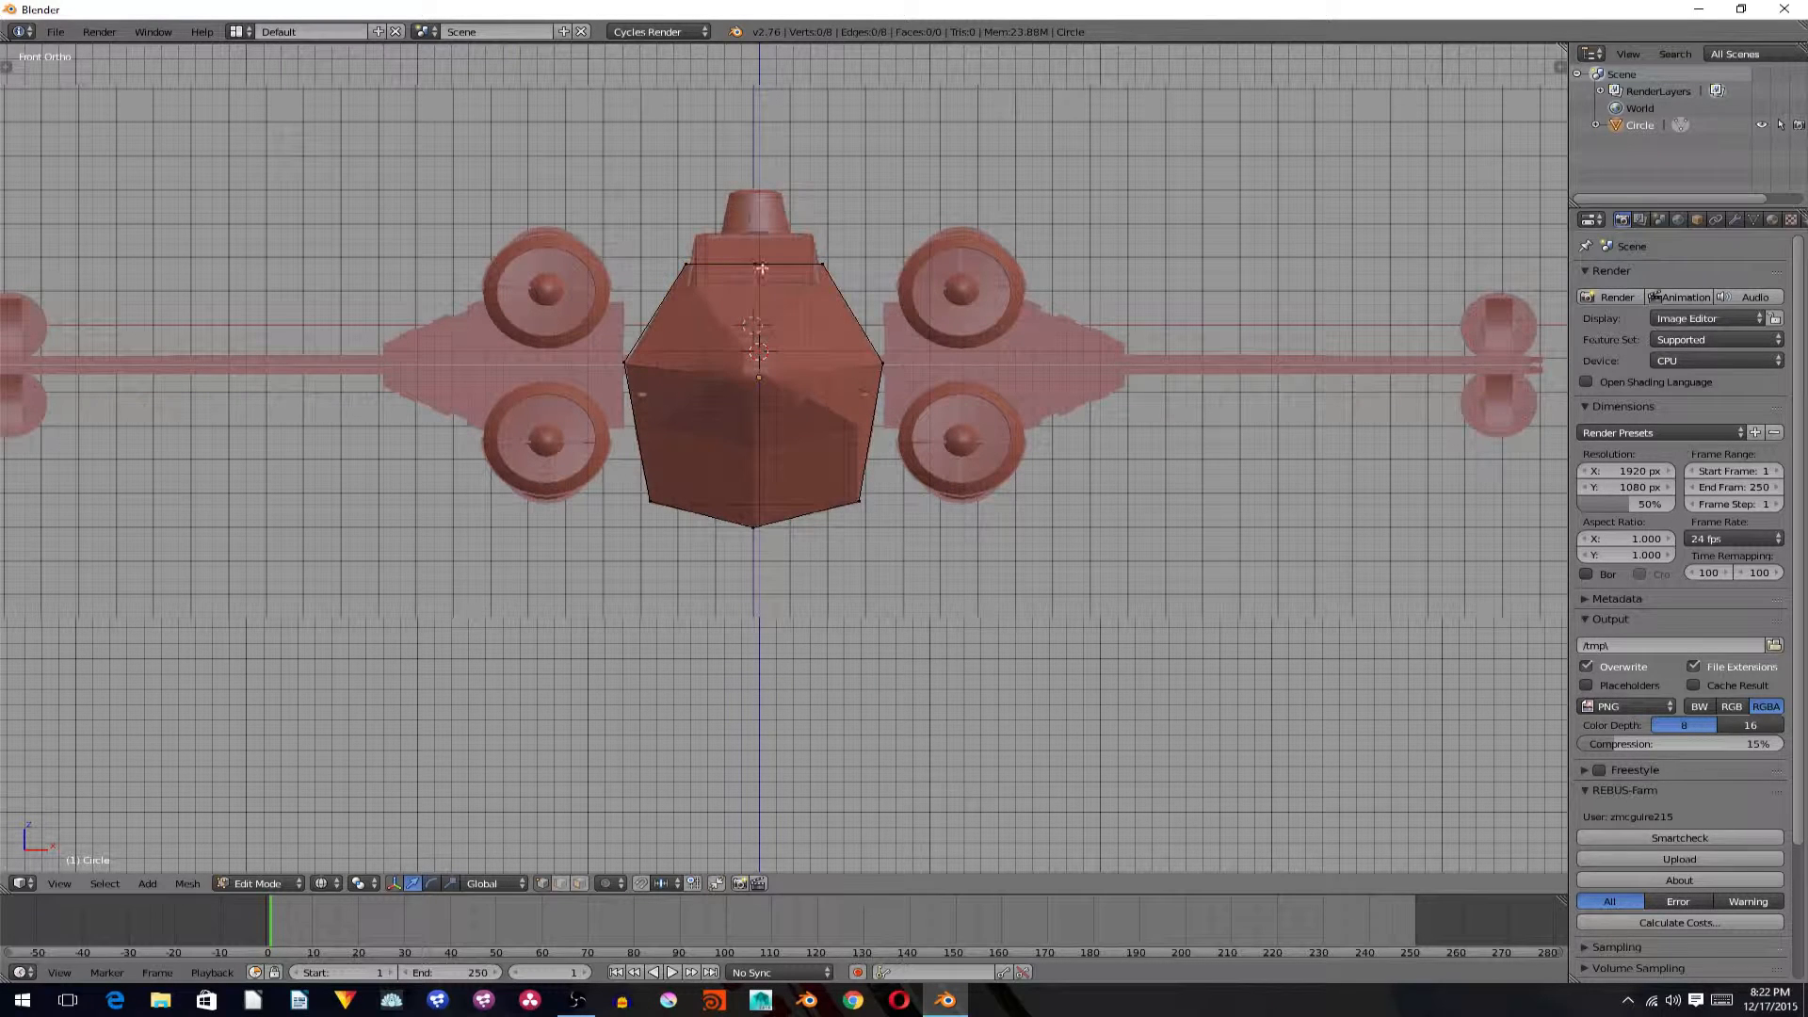
{"action": "right_click", "coordinate": [685, 266]}
{"action": "right_click", "coordinate": [614, 350], "text": "shift"}
{"action": "right_click", "coordinate": [649, 498], "text": "shift"}
{"action": "key", "text": "x"}
{"action": "left_click", "coordinate": [645, 457]}
{"action": "key", "text": "Tab"}
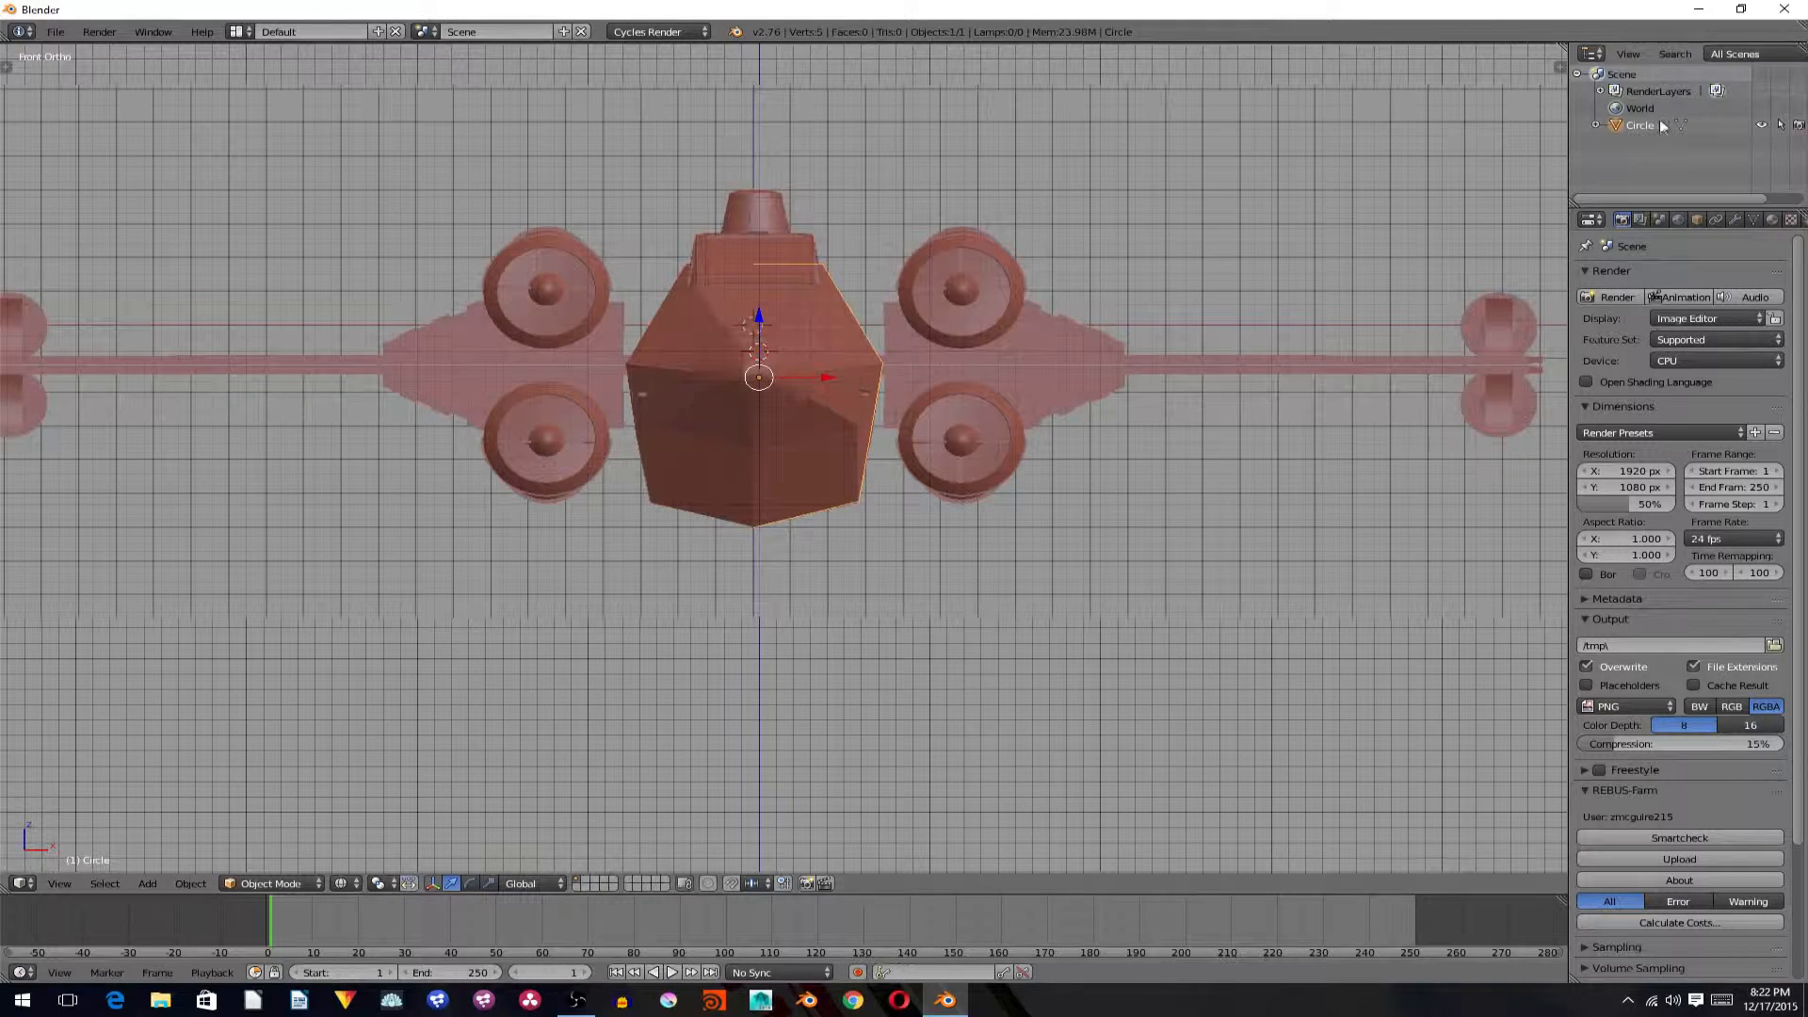
Add a Mirror modifier to the outline with Clipping enabled.
{"action": "left_click", "coordinate": [1735, 219]}
{"action": "left_click", "coordinate": [1658, 277]}
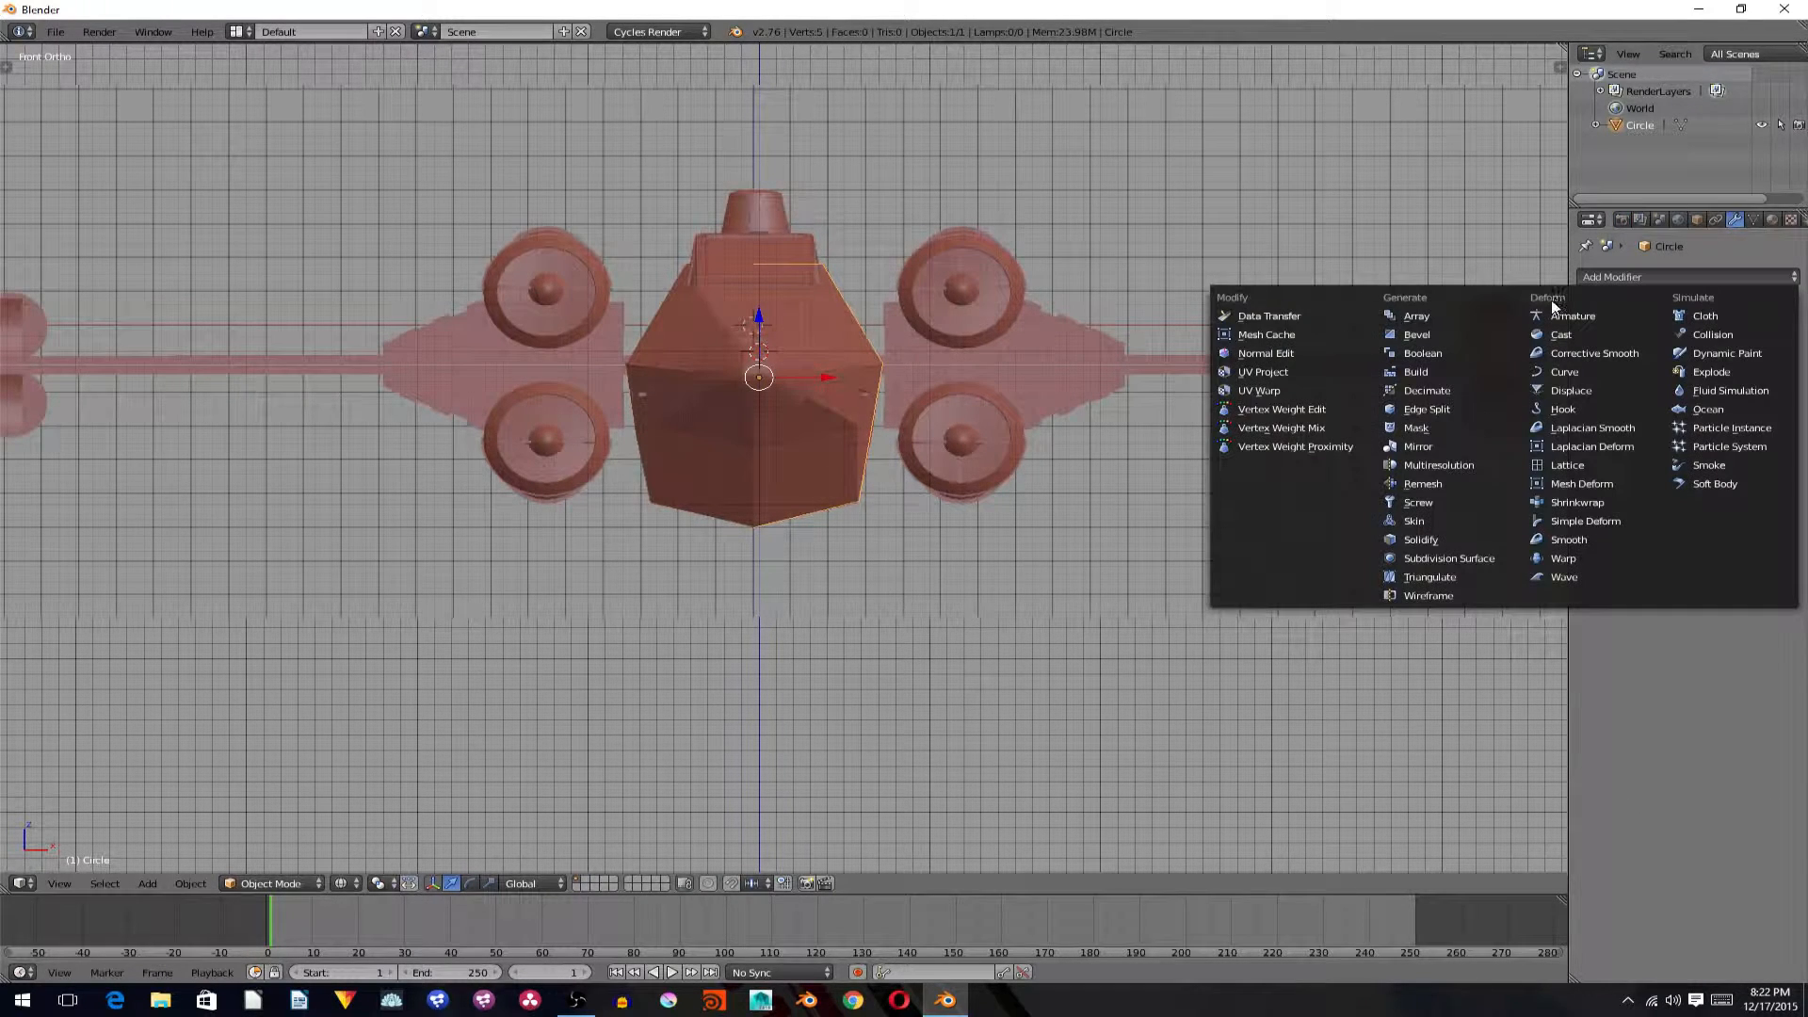
{"action": "left_click", "coordinate": [1483, 445]}
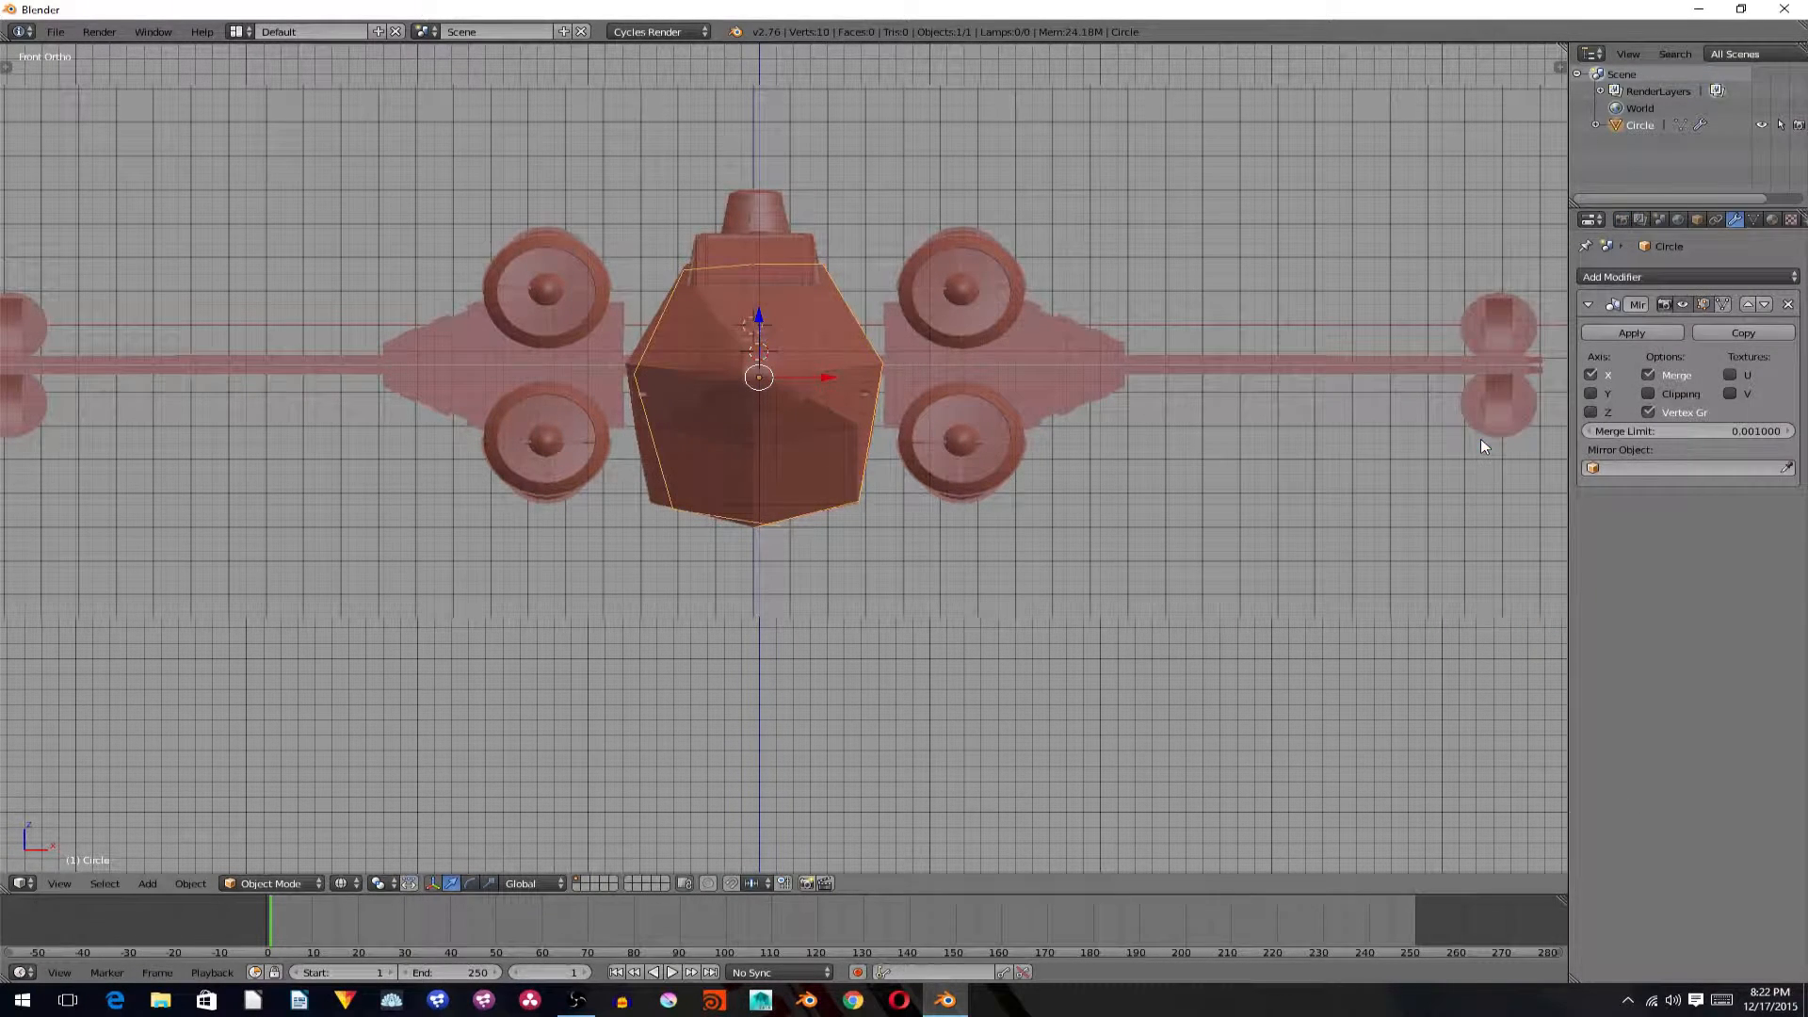
{"action": "left_click", "coordinate": [1648, 393]}
Nudge the outline's bottom vertex slightly to the right in Edit Mode.
{"action": "key", "text": "Tab"}
{"action": "right_click", "coordinate": [765, 270]}
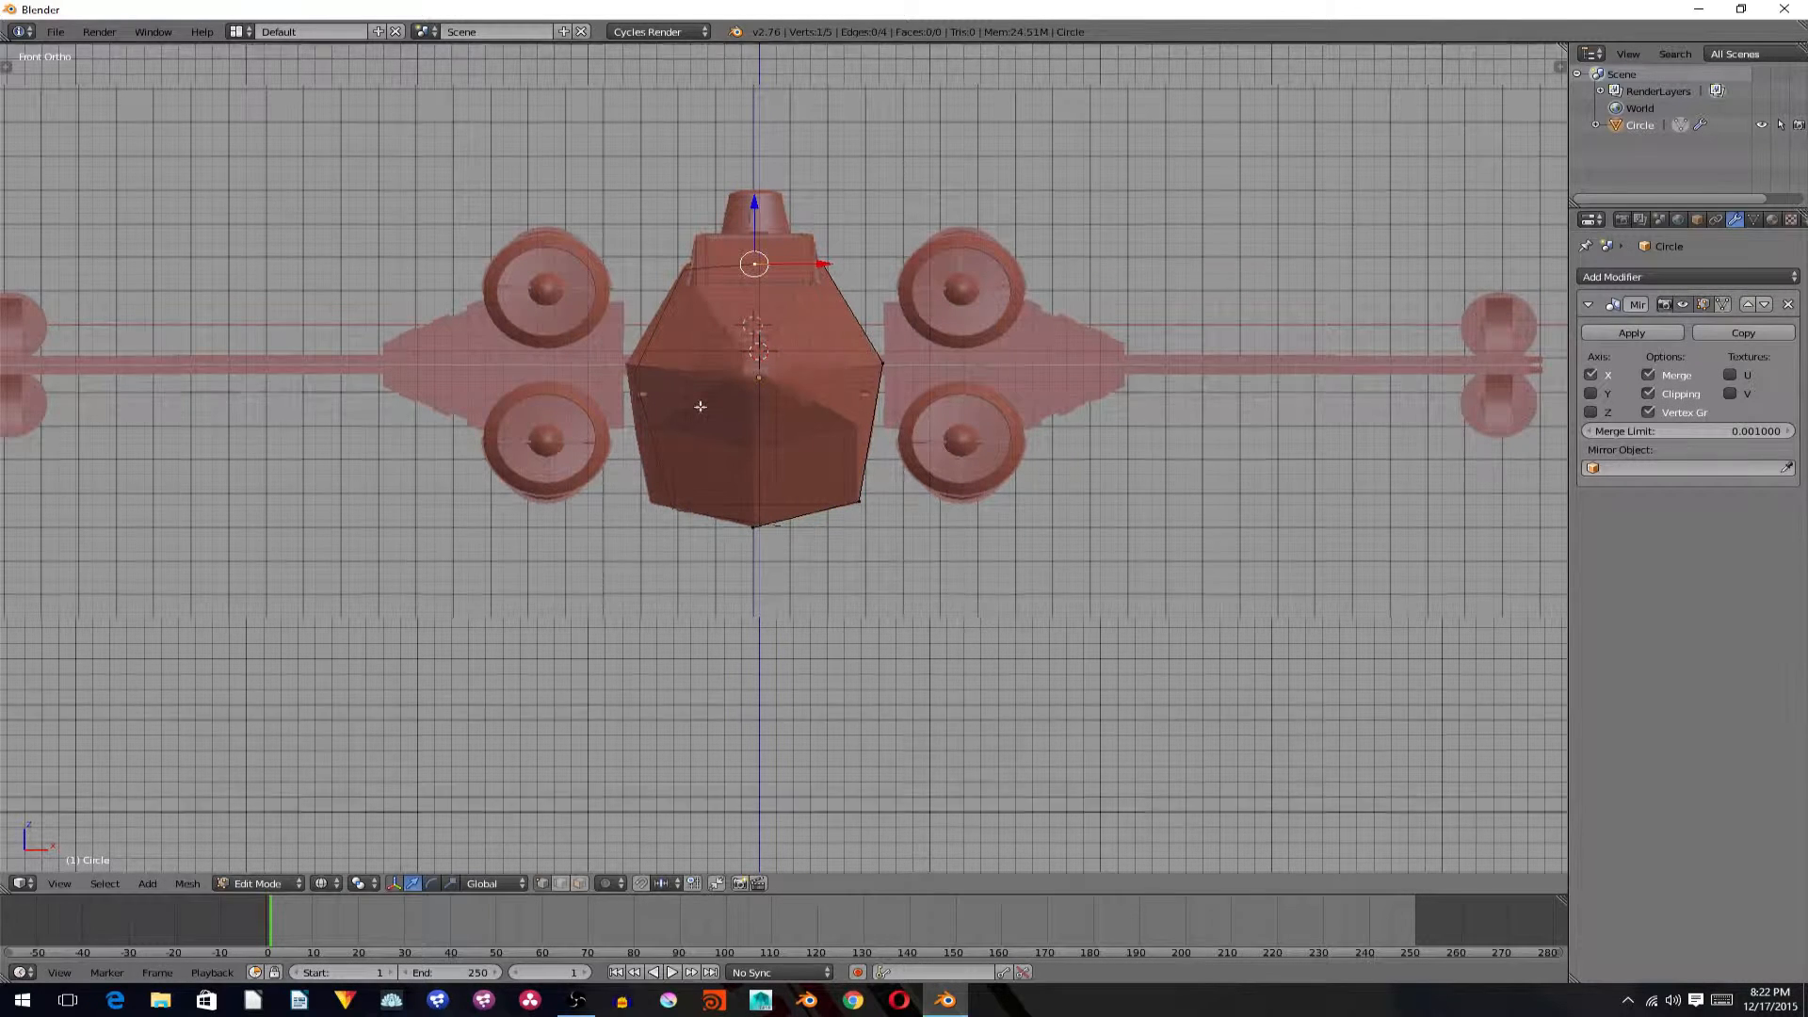
{"action": "scroll", "coordinate": [699, 406], "scroll_direction": "up", "scroll_amount": 1}
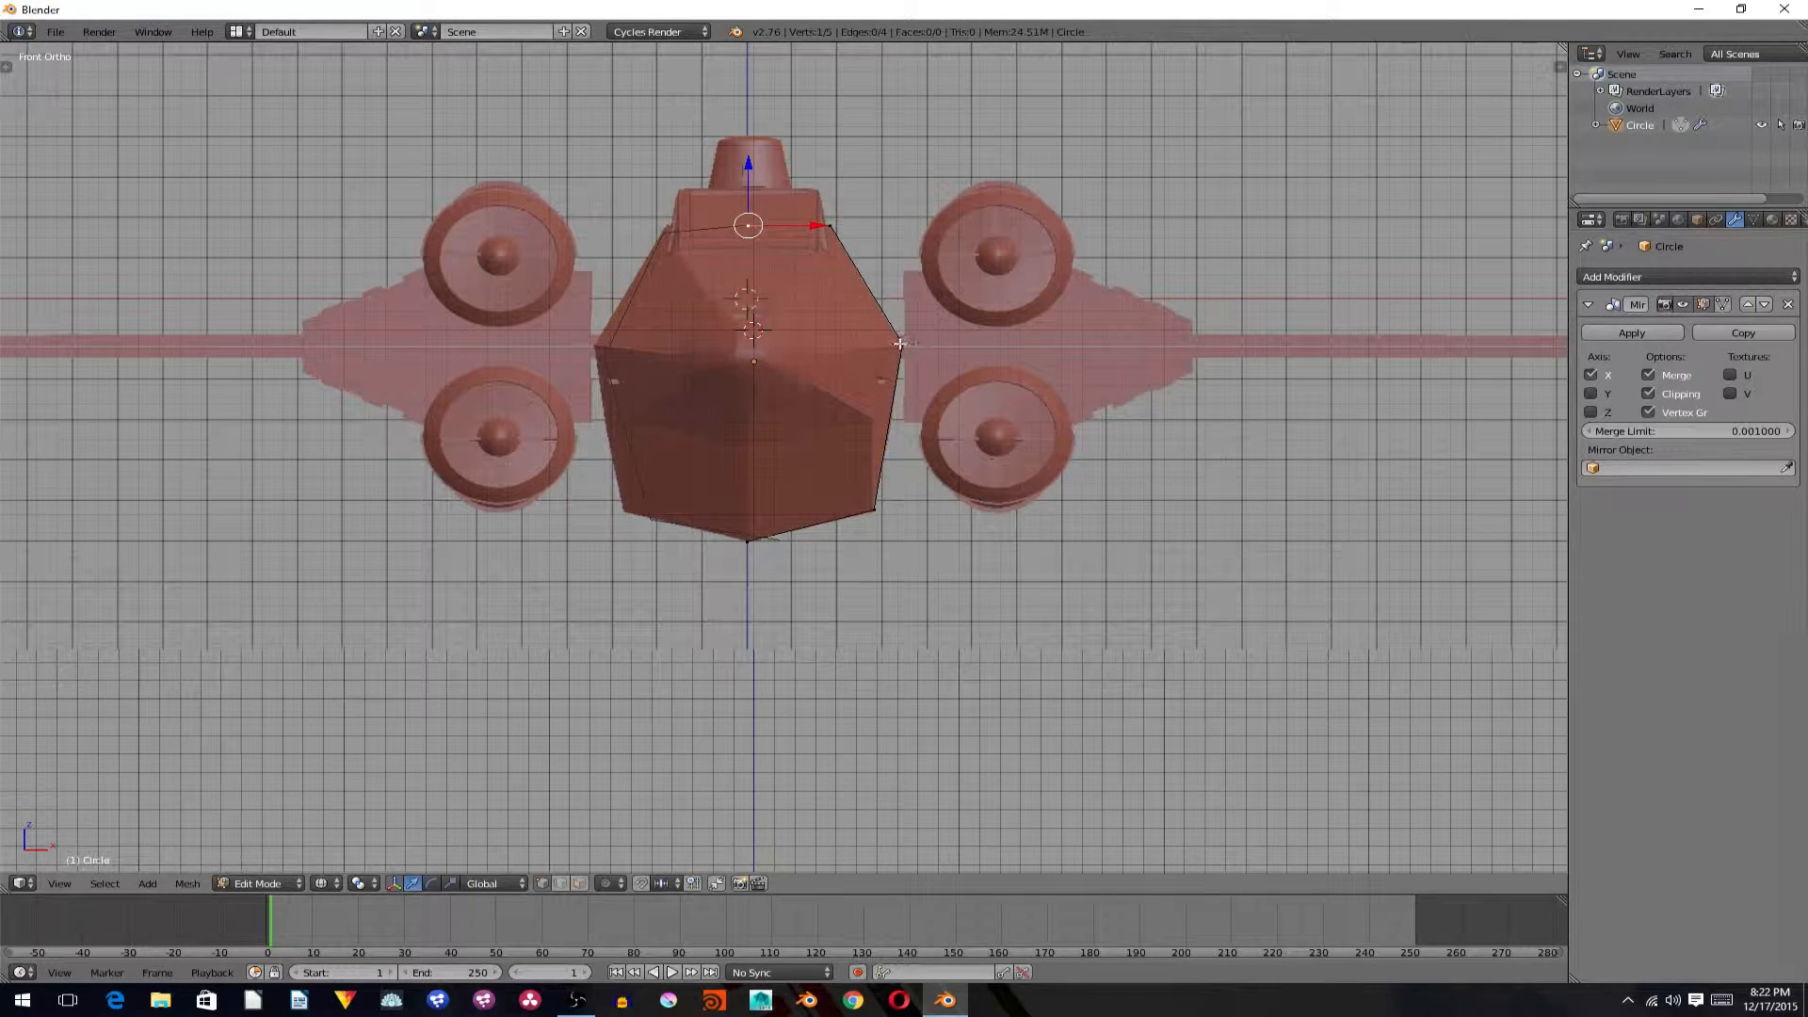
{"action": "key", "text": "Tab"}
{"action": "mouse_move", "coordinate": [946, 359]}
{"action": "middle_mouse_down"}
{"action": "mouse_move", "coordinate": [847, 376]}
{"action": "mouse_move", "coordinate": [879, 415]}
{"action": "mouse_move", "coordinate": [941, 396]}
{"action": "middle_mouse_up"}
{"action": "key", "text": "Tab"}
{"action": "right_click", "coordinate": [780, 442]}
{"action": "key", "text": "g"}
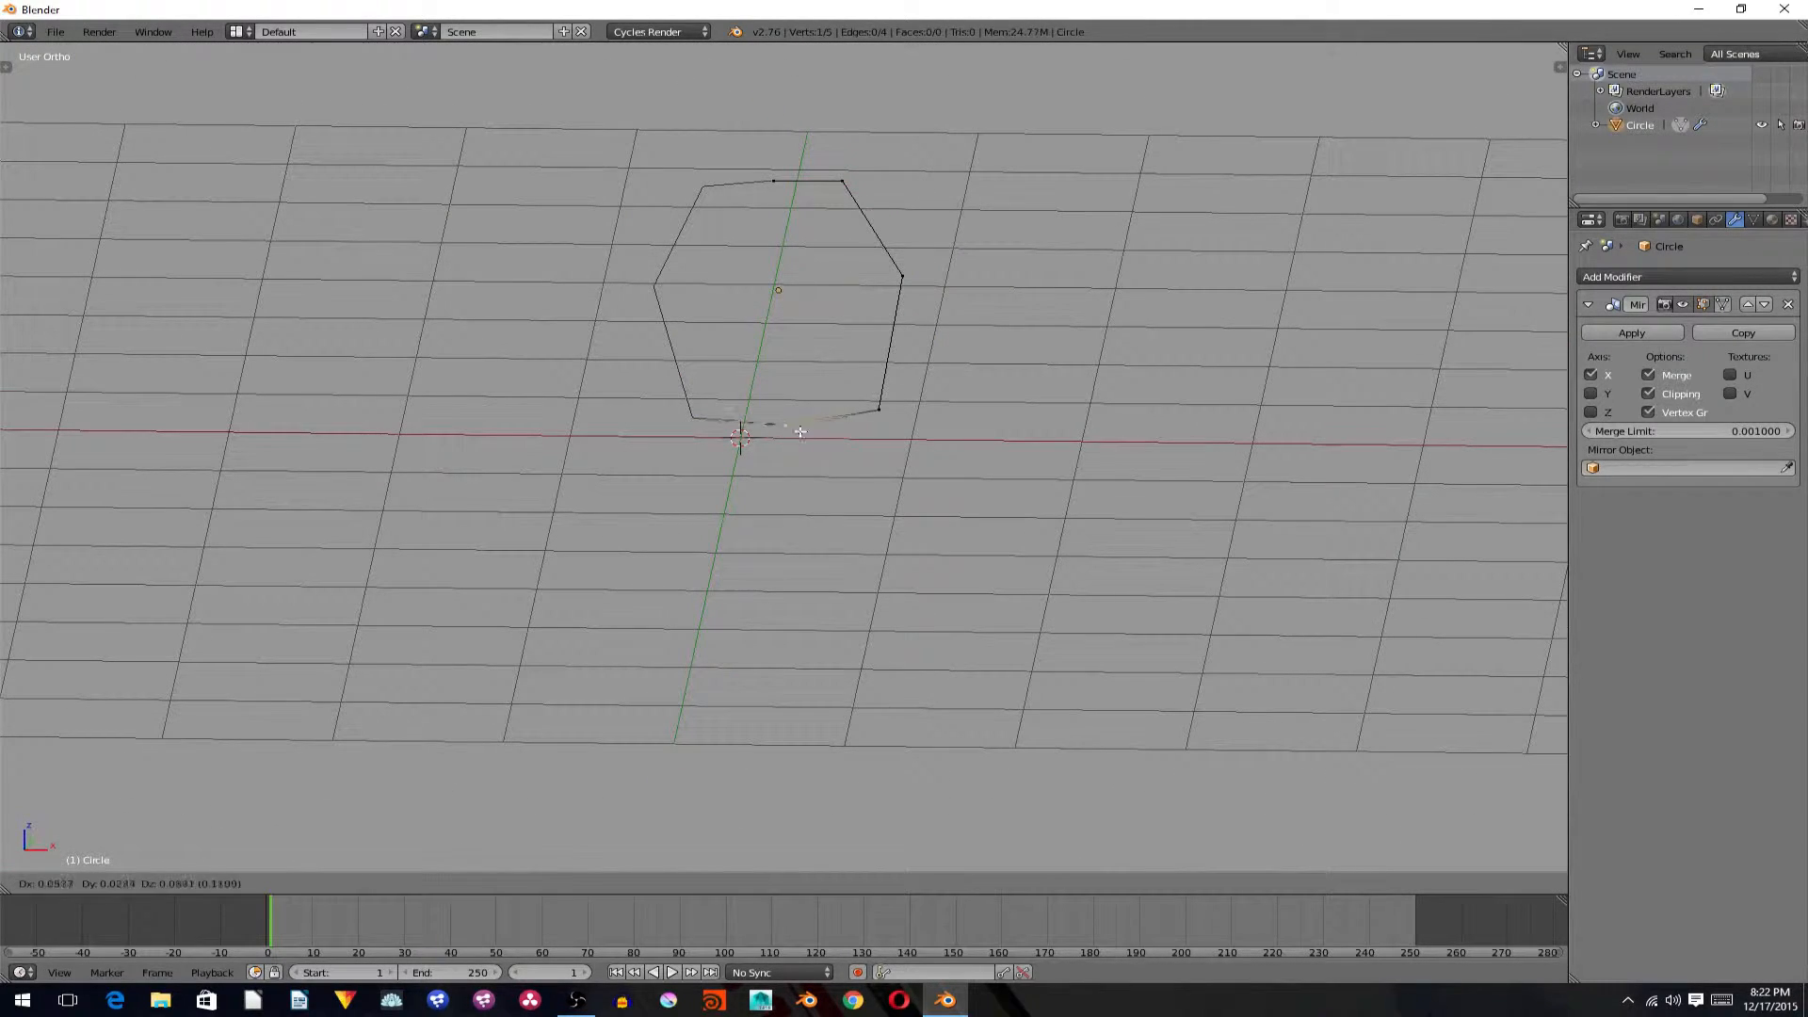
{"action": "left_click", "coordinate": [807, 438]}
Return to the front view, zoom in, and select the right side vertex.
{"action": "key", "text": "KP_1"}
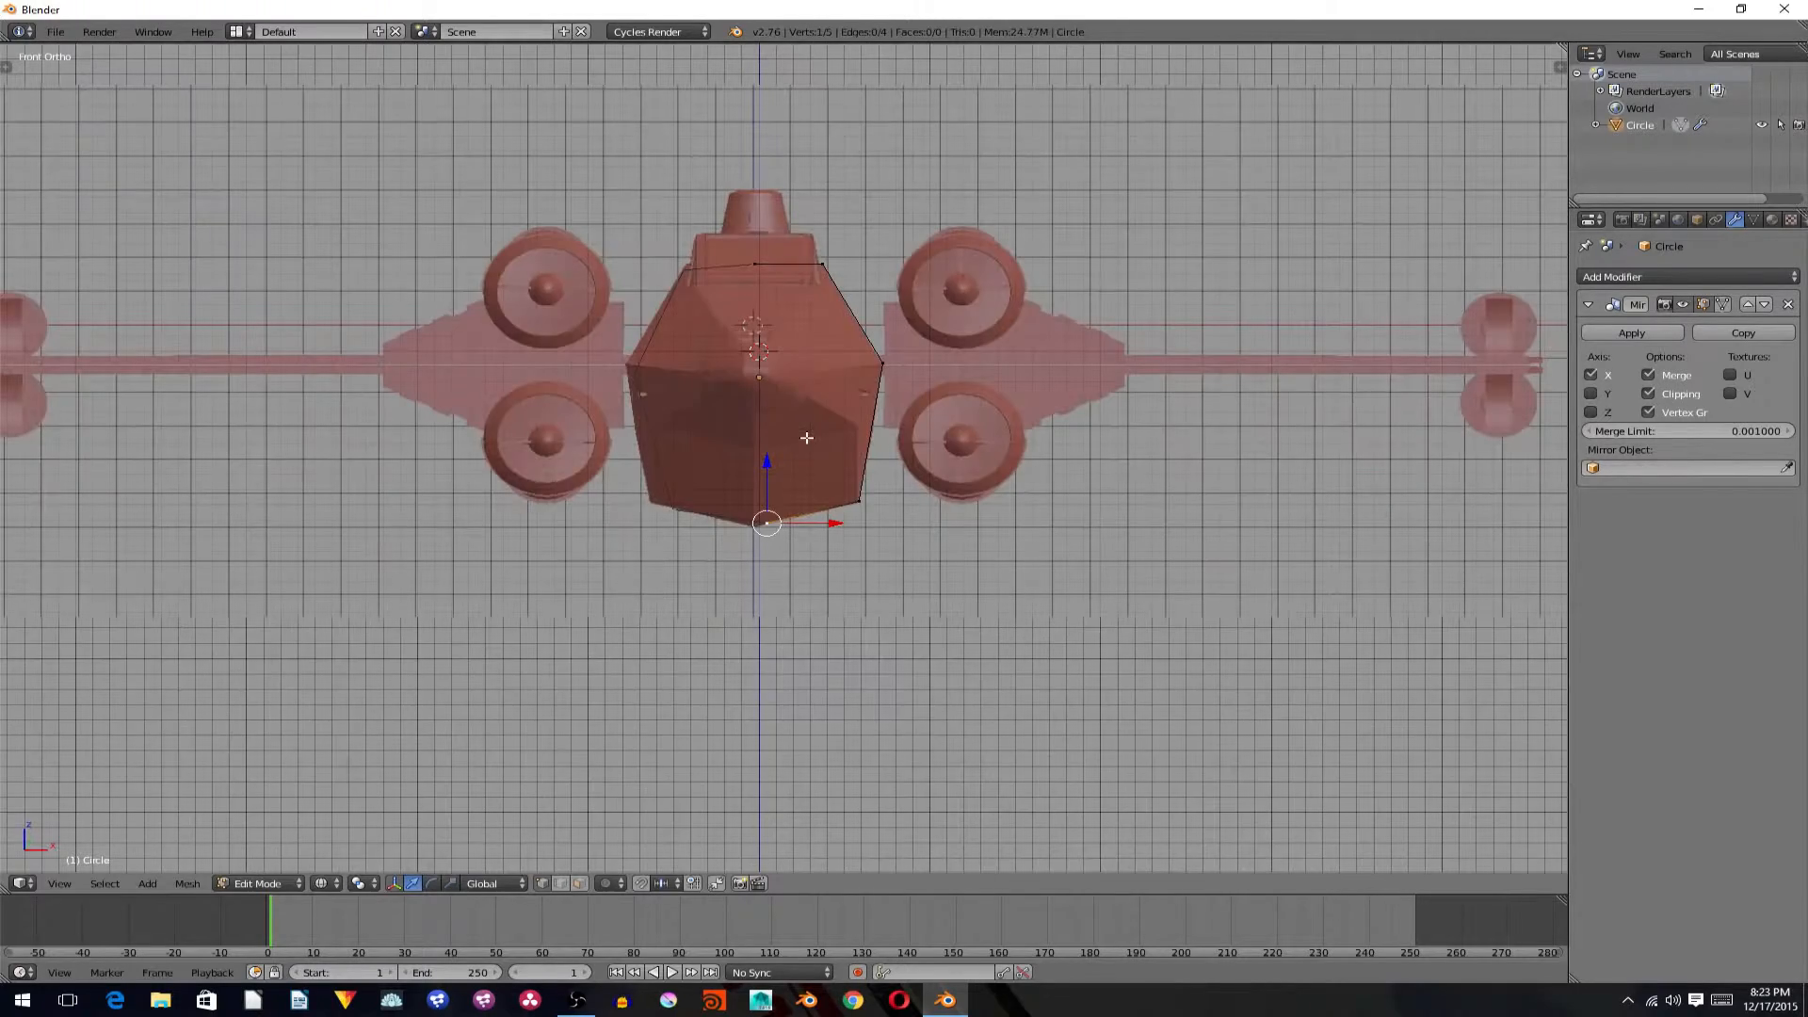
{"action": "middle_click_drag", "start_coordinate": [832, 432], "coordinate": [921, 457]}
{"action": "key", "text": "KP_1"}
{"action": "scroll", "coordinate": [965, 420], "scroll_direction": "down", "scroll_amount": 2}
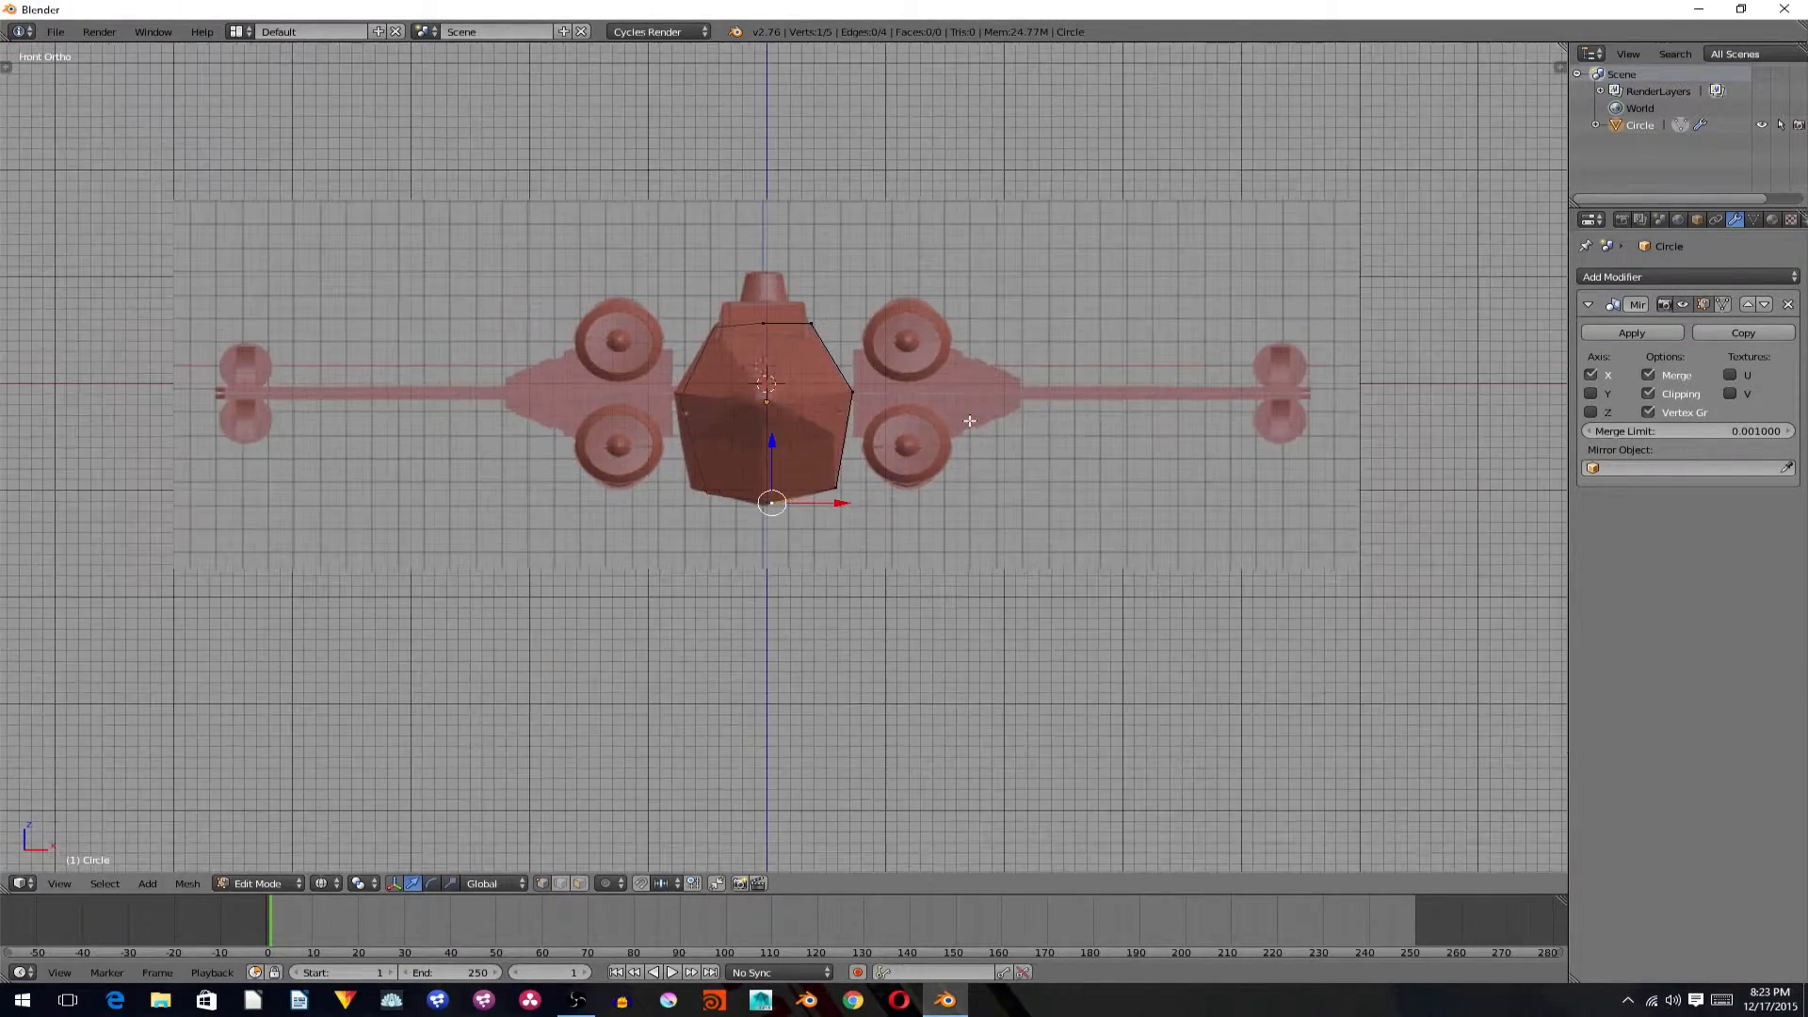
{"action": "scroll", "coordinate": [957, 415], "scroll_direction": "up", "scroll_amount": 3}
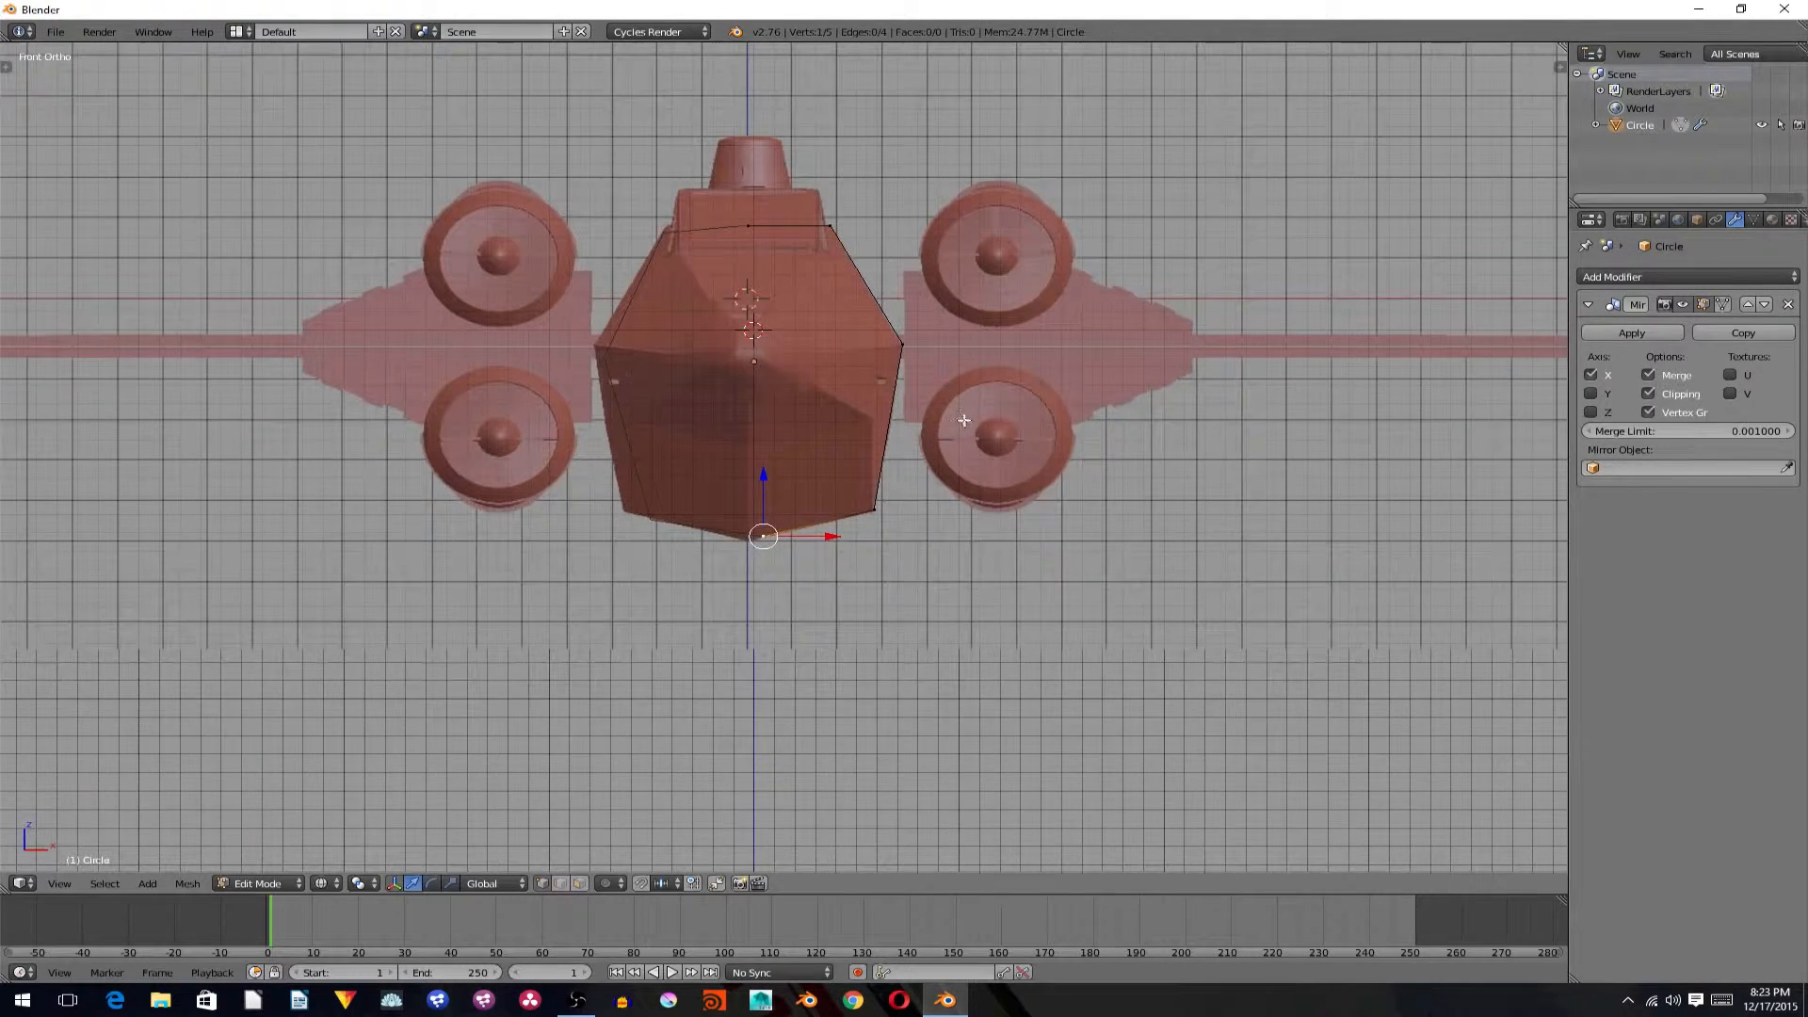
{"action": "scroll", "coordinate": [958, 417], "scroll_direction": "up", "scroll_amount": 1}
{"action": "right_click", "coordinate": [927, 321]}
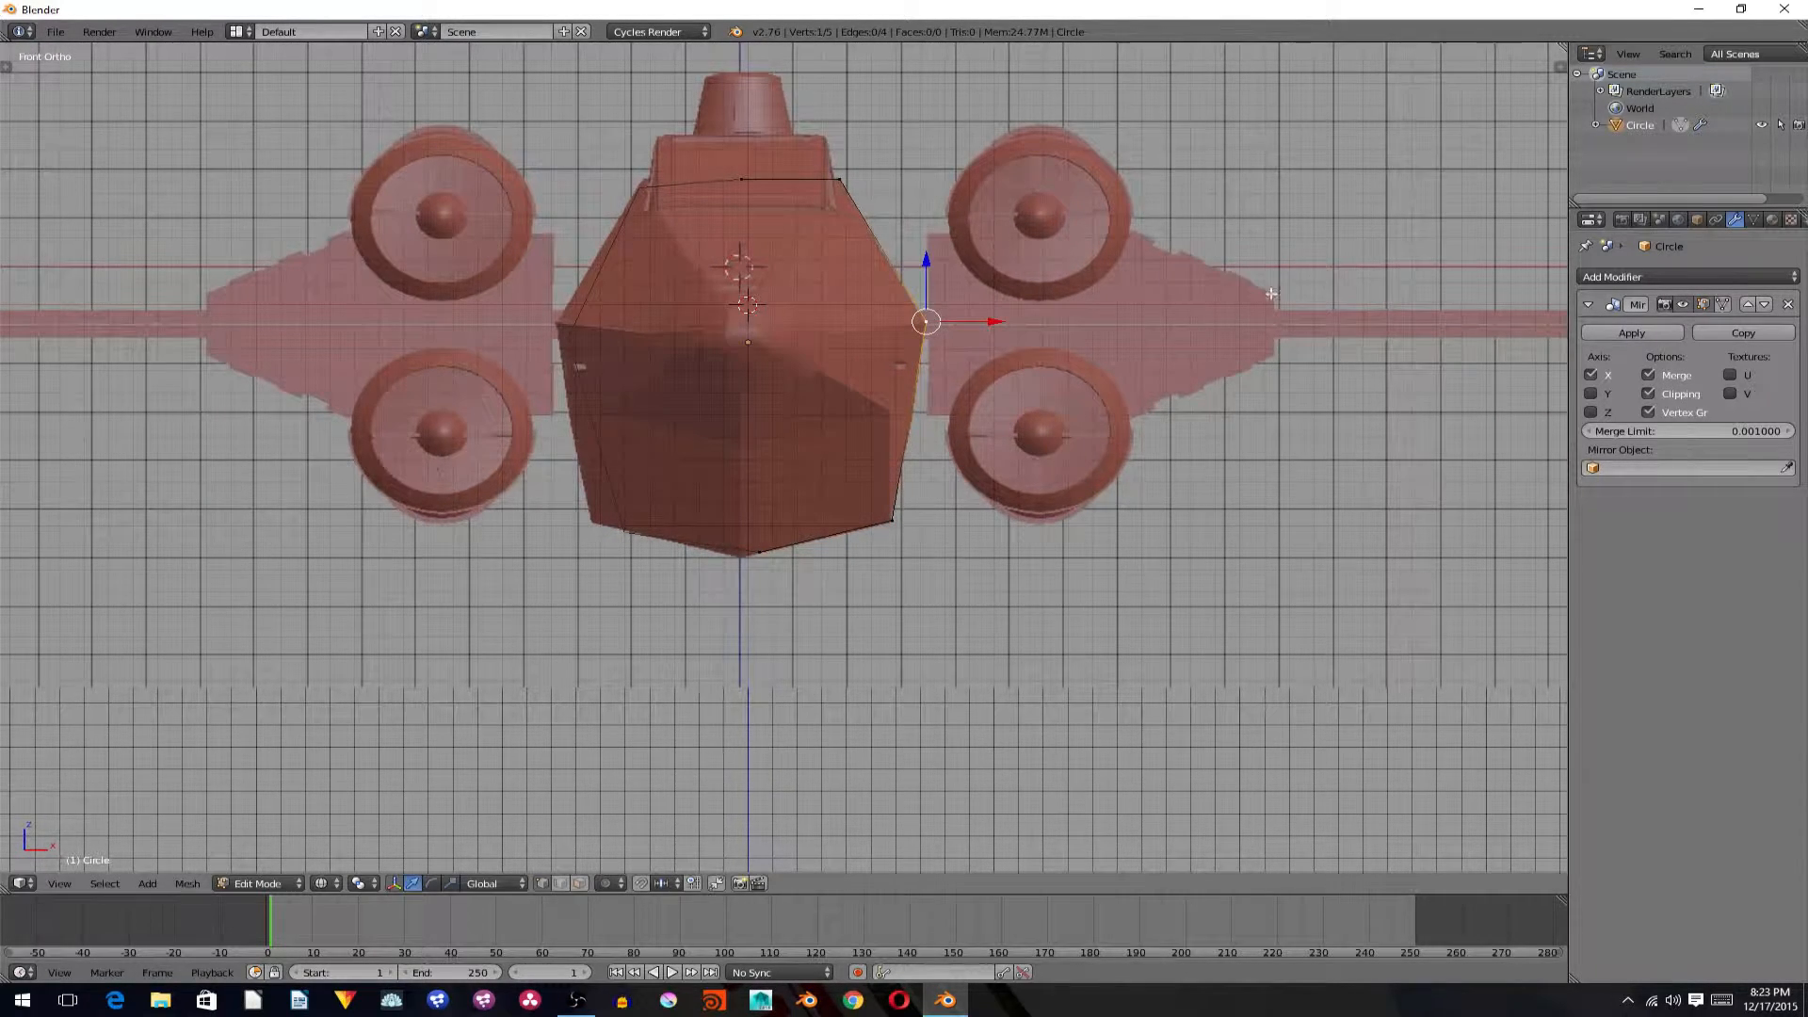
Toggle the Front.JPG reference image off and on in the sidebar, then exit Edit Mode.
{"action": "key", "text": "n"}
{"action": "scroll", "coordinate": [1370, 523], "scroll_direction": "down", "scroll_amount": 3}
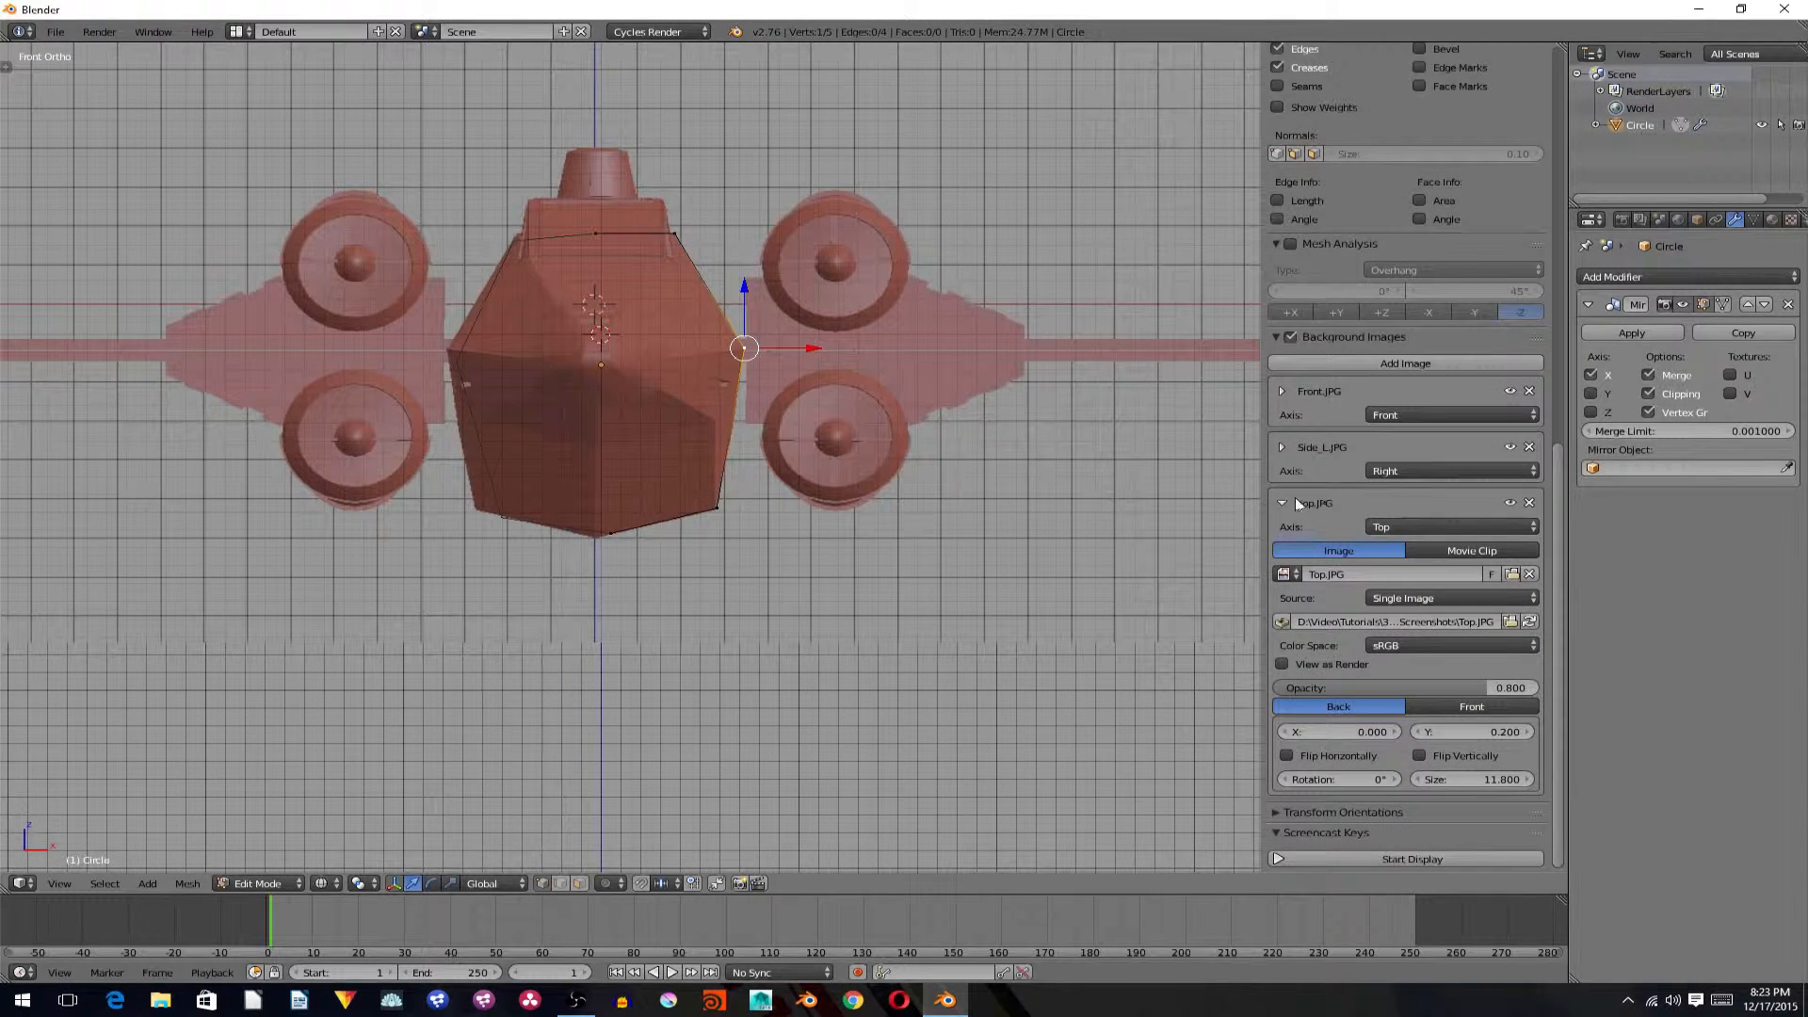
{"action": "left_click", "coordinate": [1296, 504]}
{"action": "left_click", "coordinate": [1510, 390]}
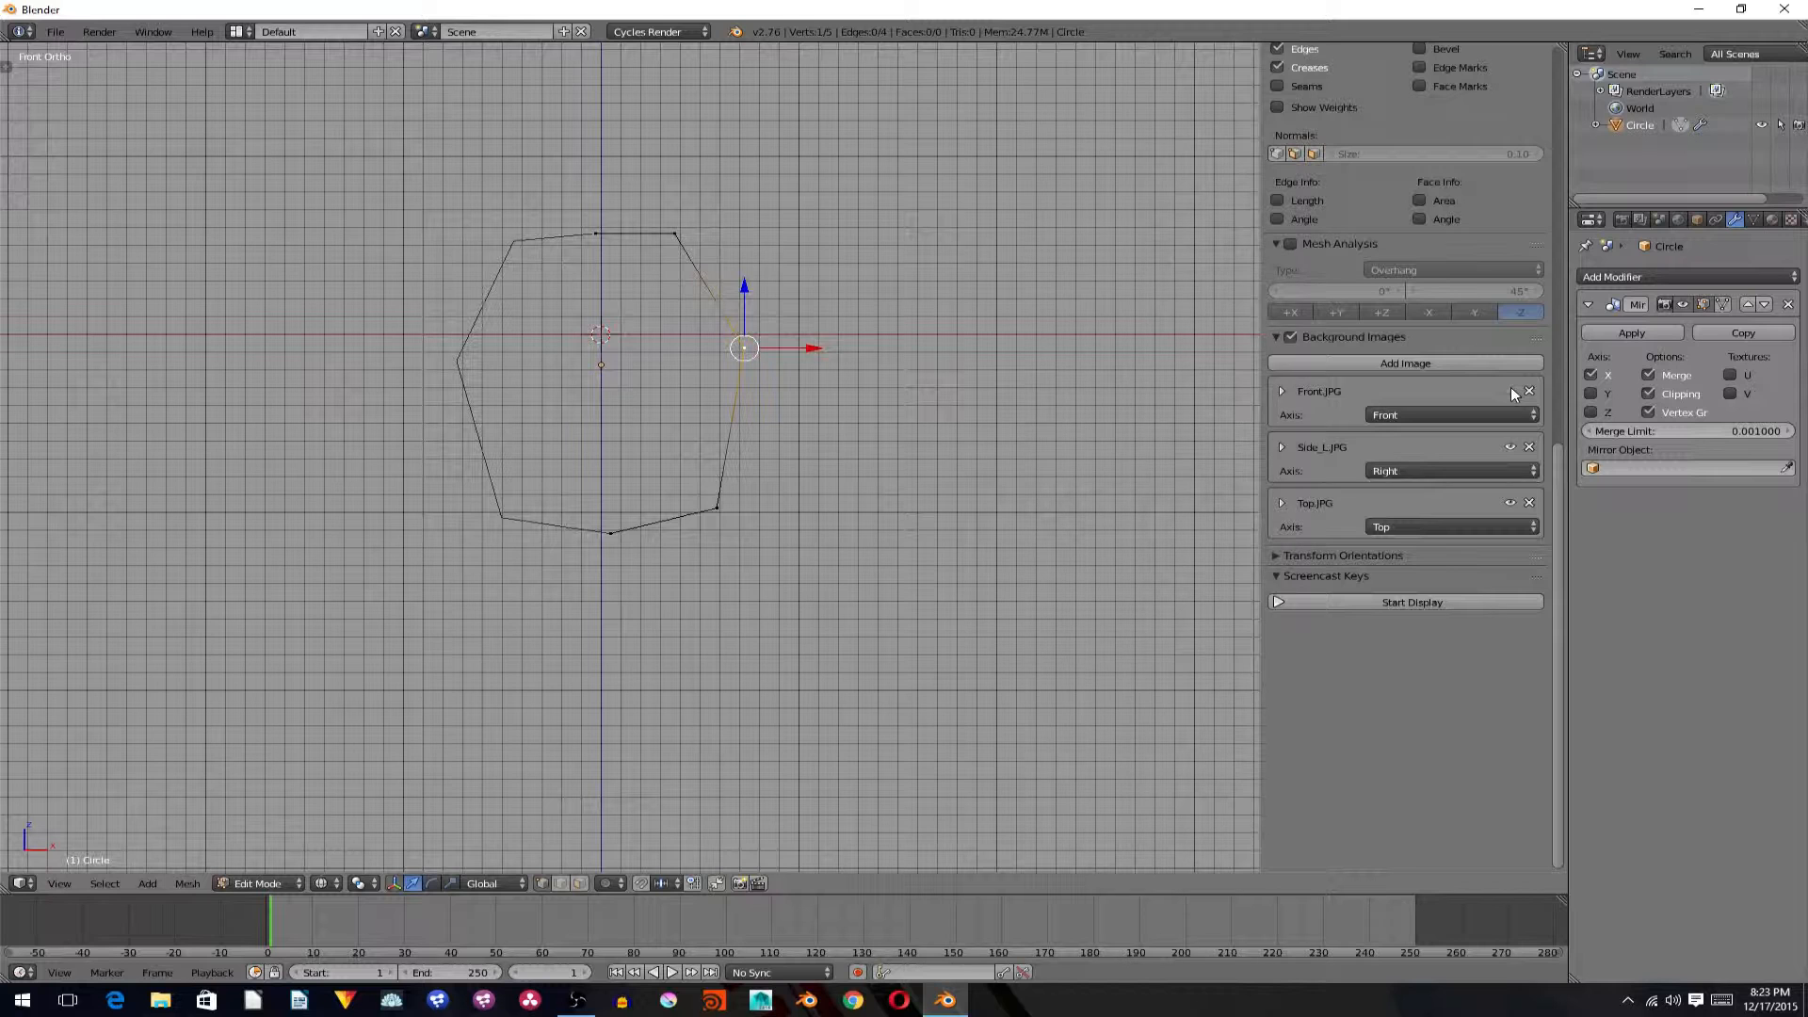
{"action": "left_click", "coordinate": [1510, 390]}
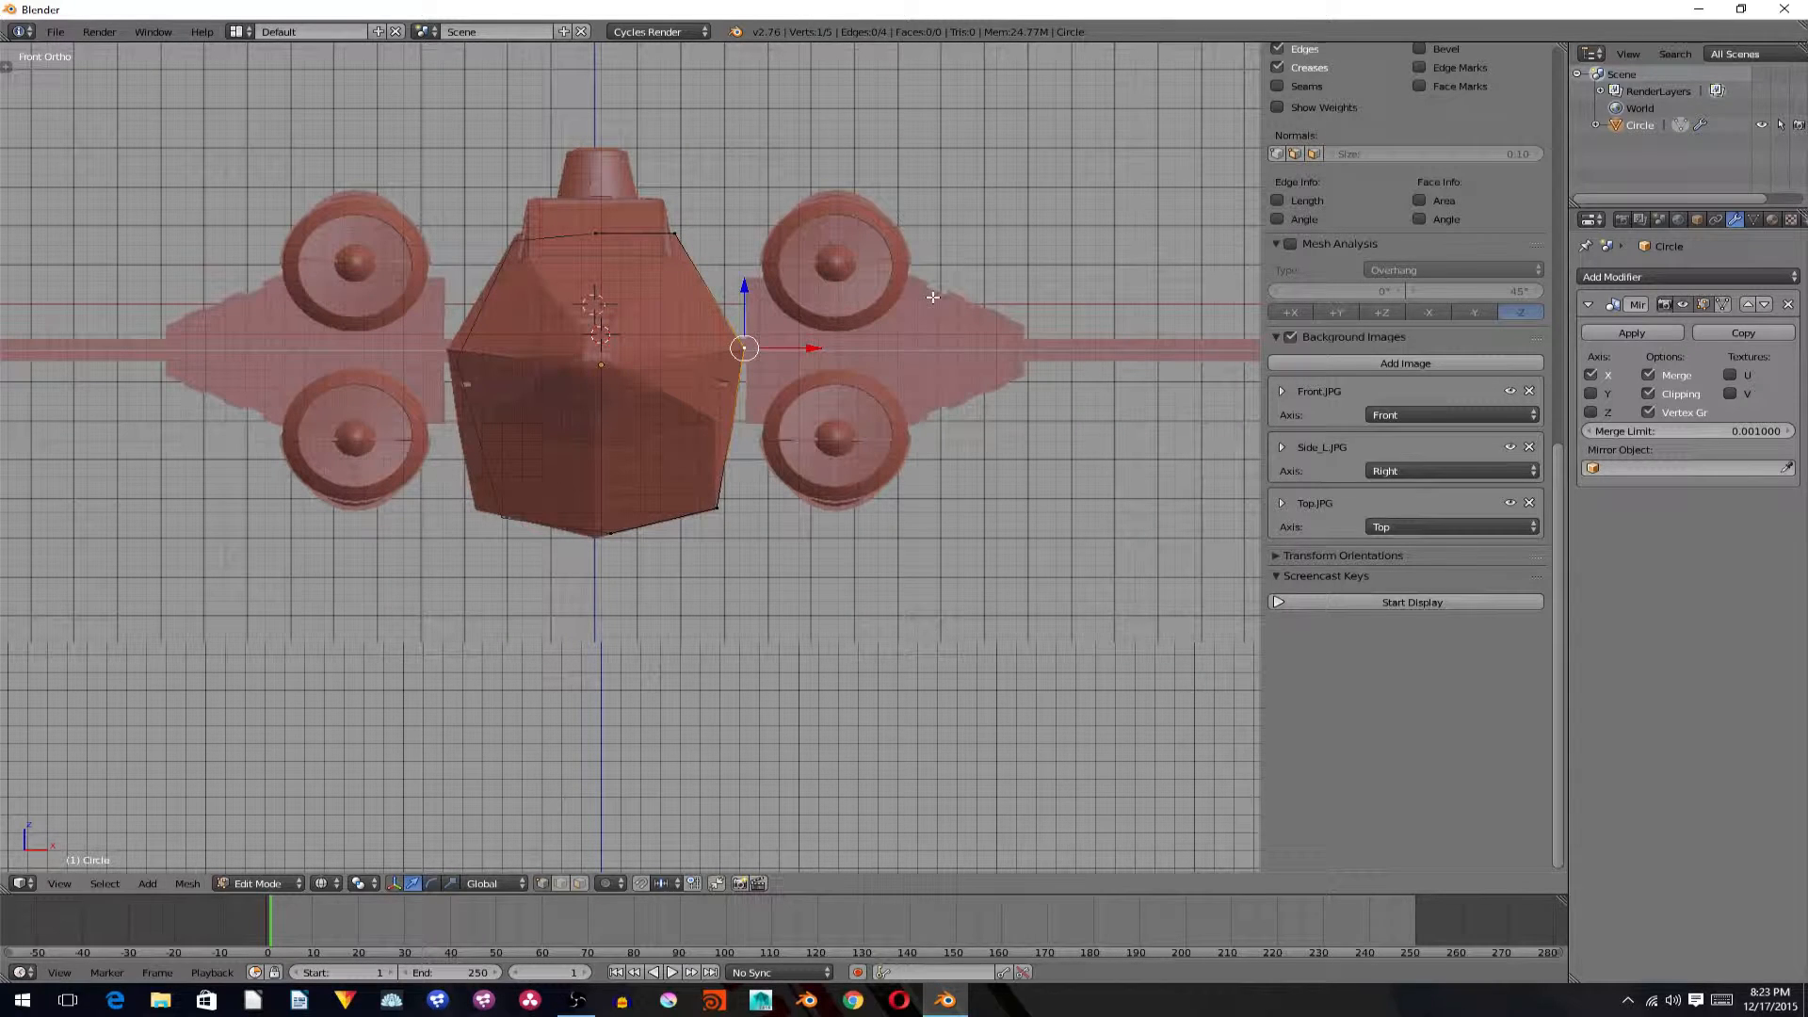
{"action": "key", "text": "Tab"}
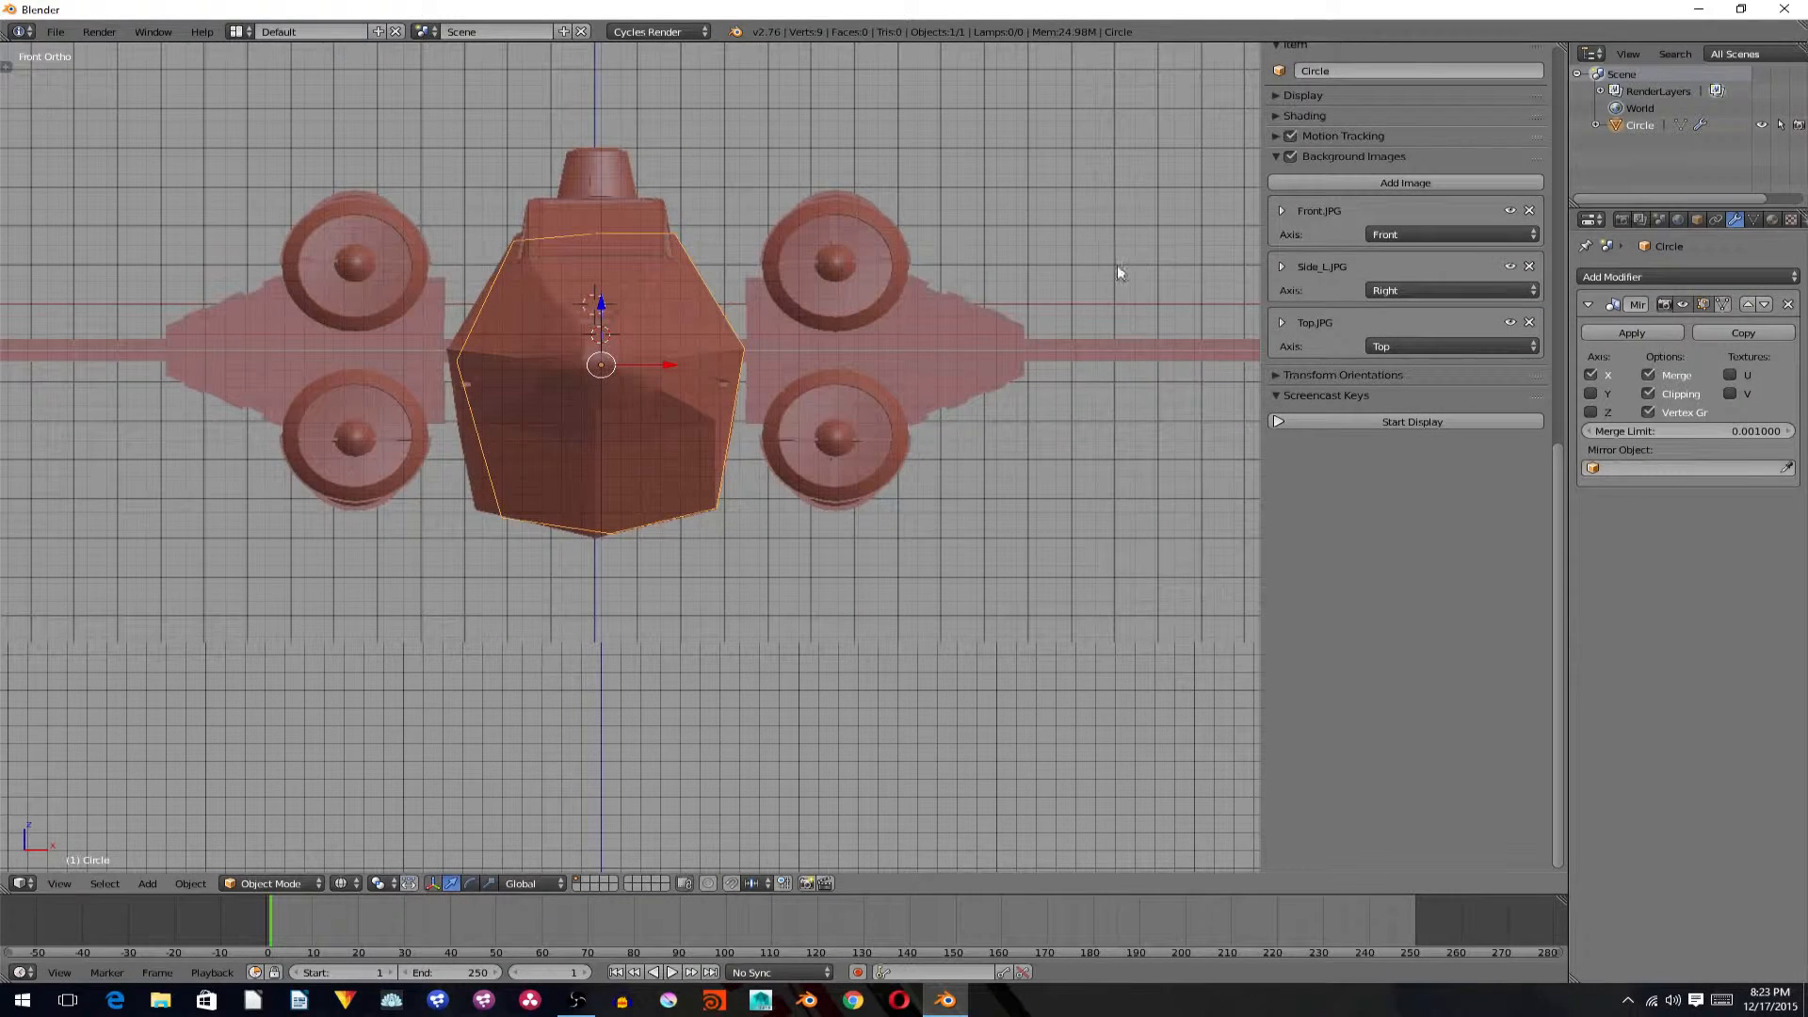
Set the outline's rotation to X 90°, Y 0°, Z 0° in the sidebar.
{"action": "scroll", "coordinate": [1472, 258], "scroll_direction": "up", "scroll_amount": 15}
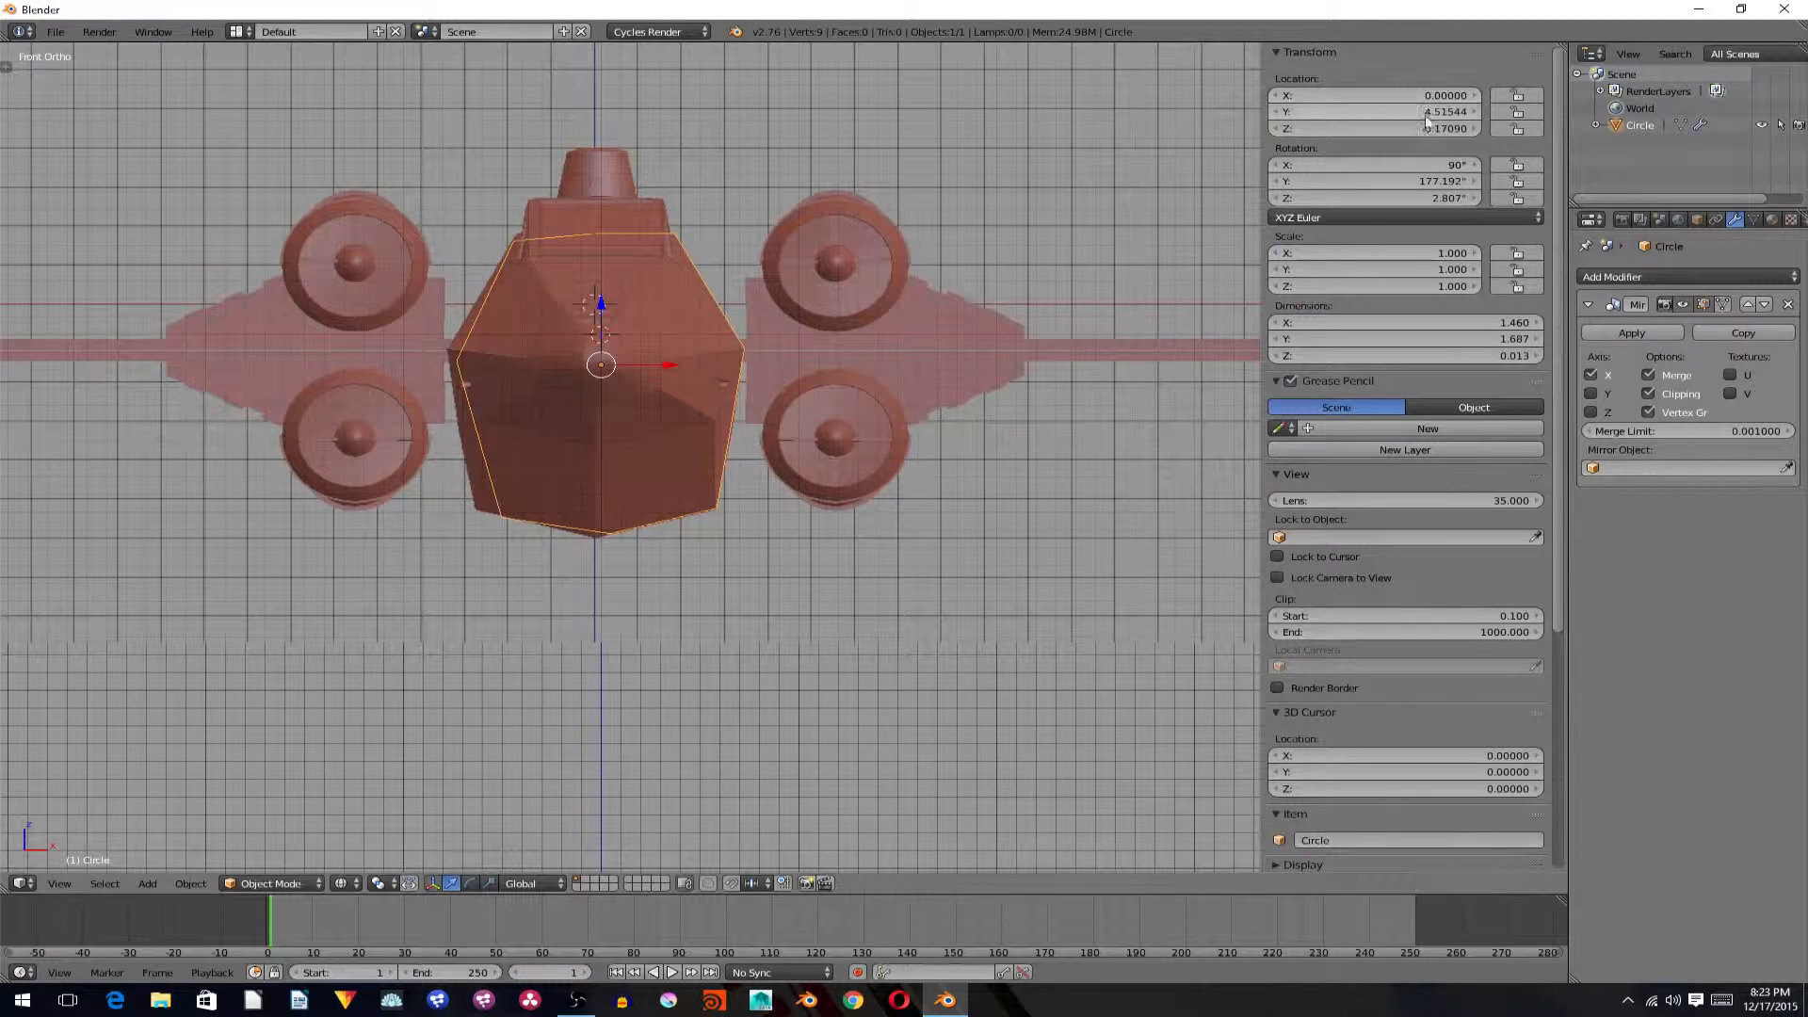
{"action": "left_click", "coordinate": [1427, 179]}
{"action": "type", "text": "0"}
{"action": "key", "text": "Return"}
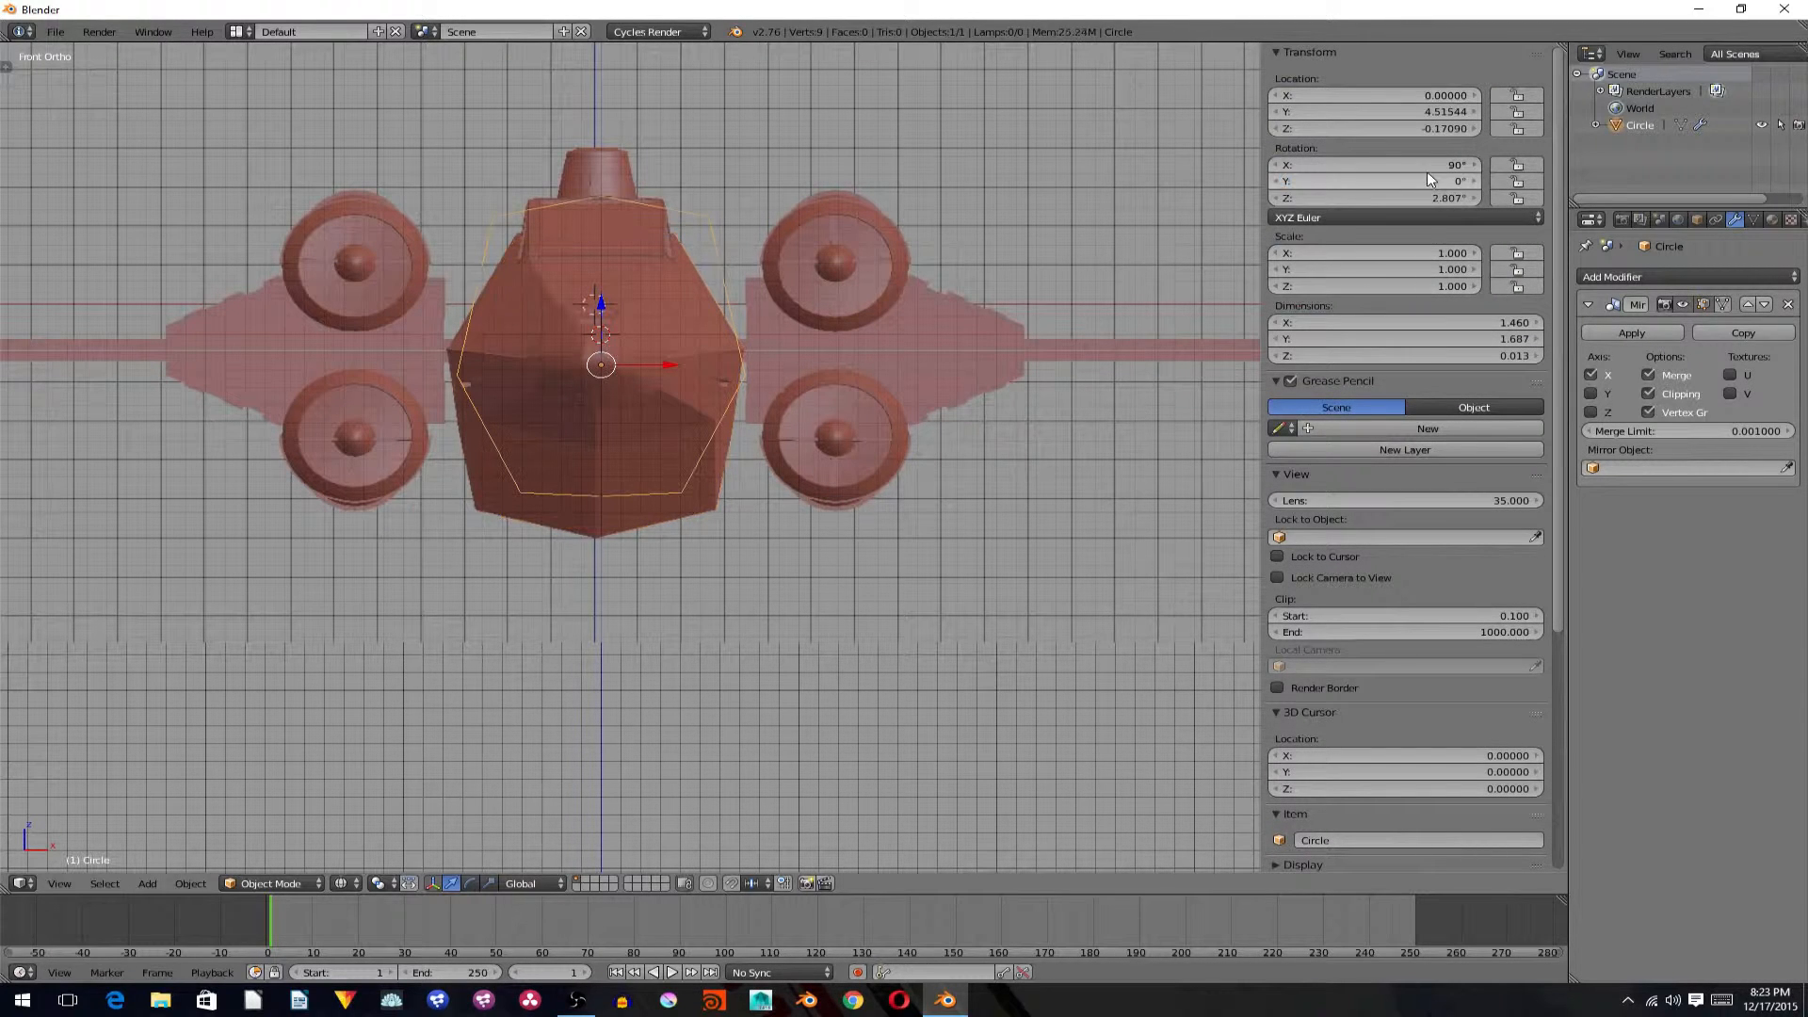
{"action": "left_click", "coordinate": [1427, 198]}
{"action": "type", "text": "0"}
{"action": "key", "text": "Return"}
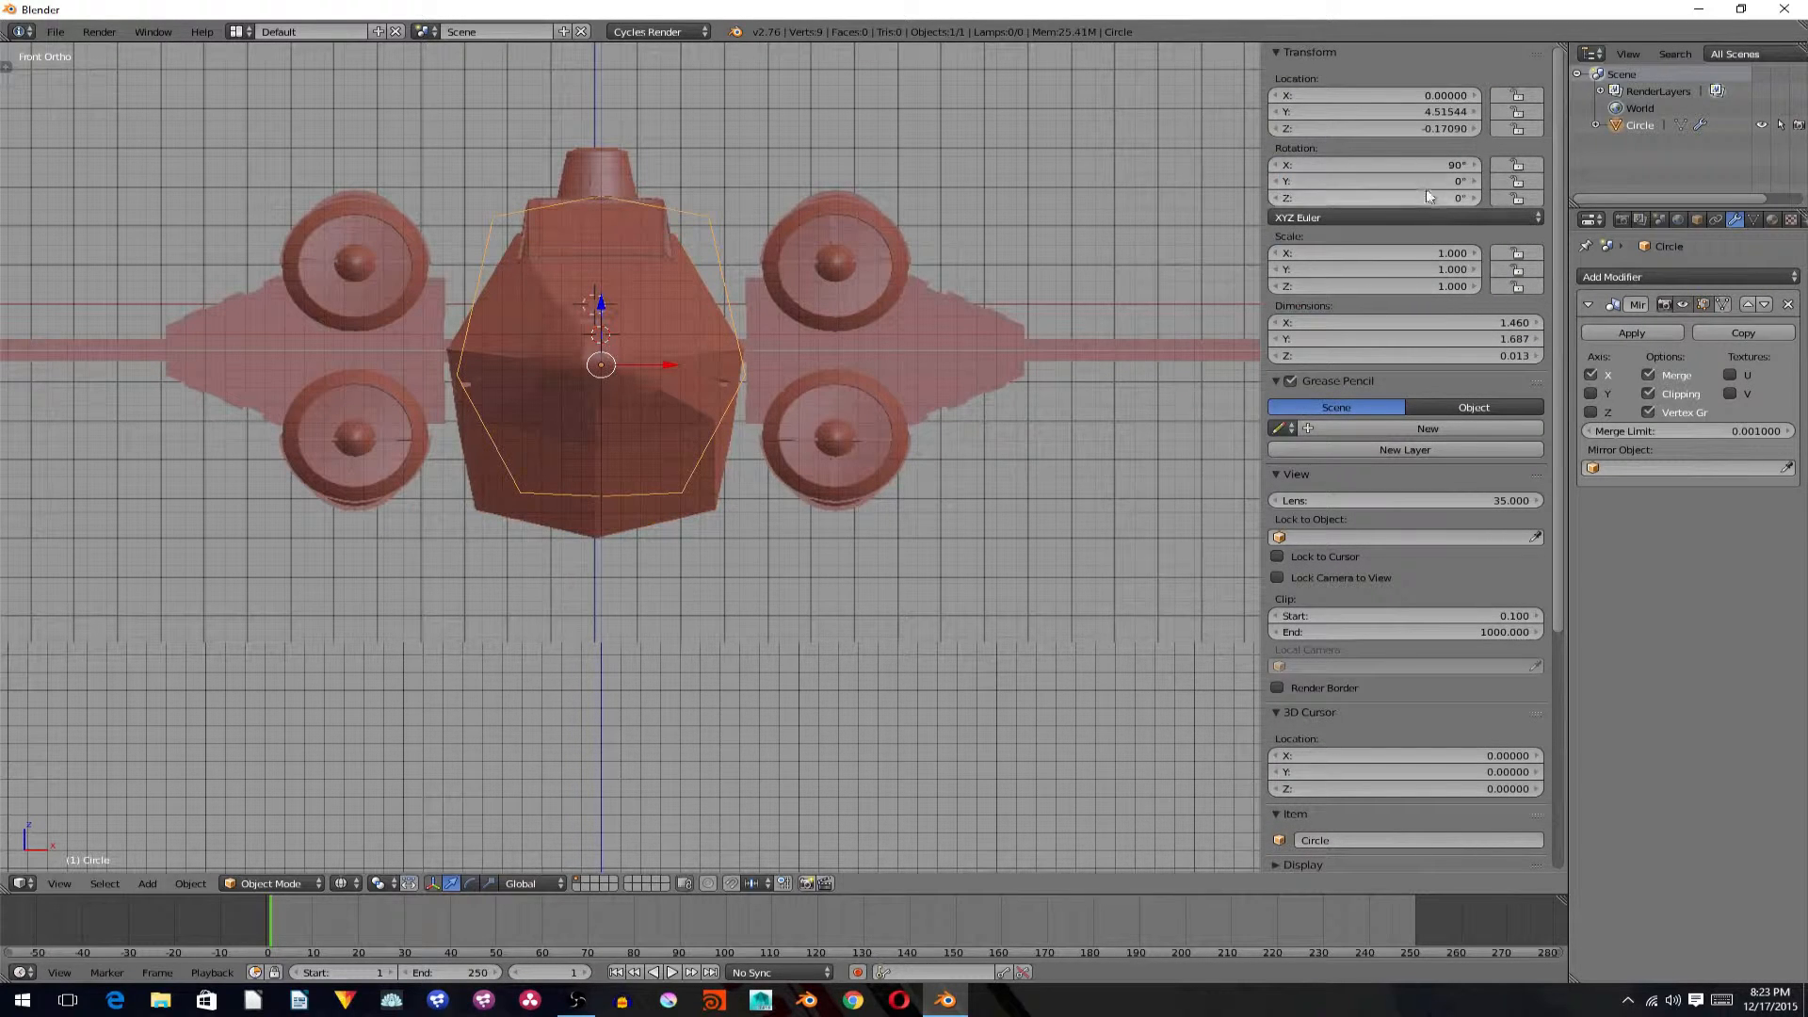
{"action": "left_click", "coordinate": [1407, 164]}
{"action": "type", "text": "0"}
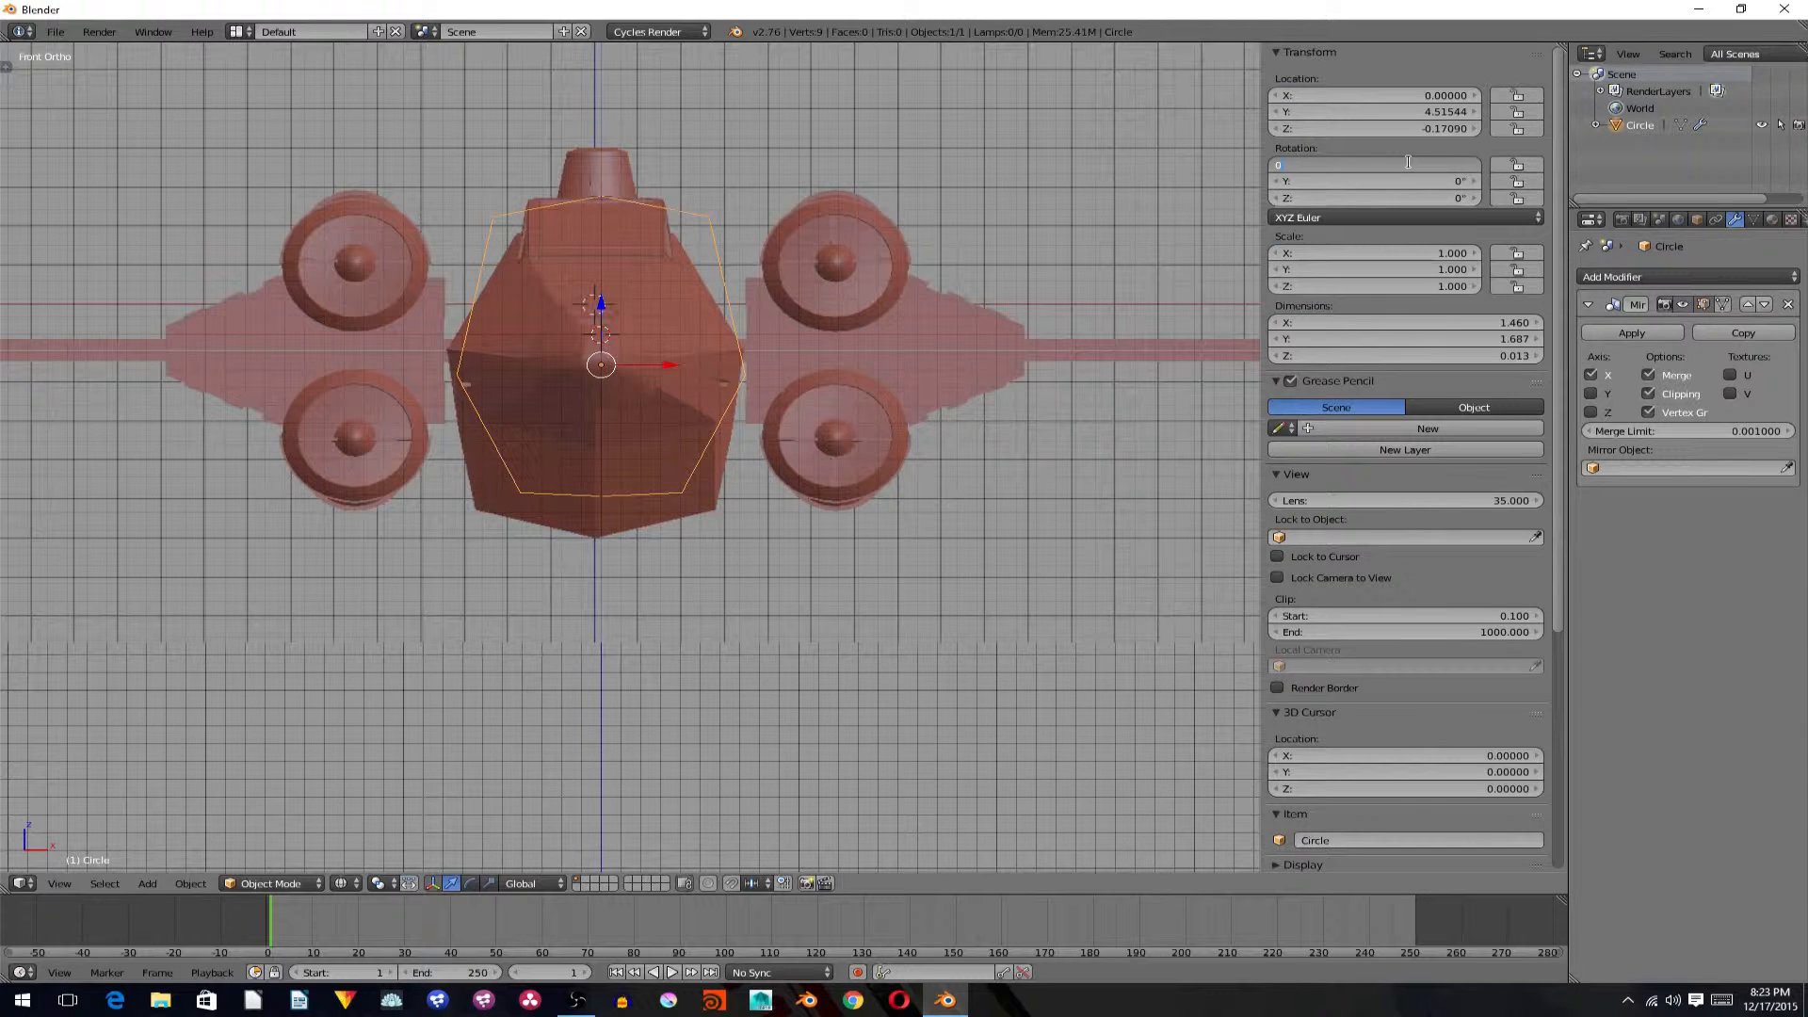
{"action": "type", "text": "90"}
{"action": "key", "text": "Return"}
Raise the outline slightly along Z and turn it 180° about Y.
{"action": "key", "text": "g"}
{"action": "key", "text": "z"}
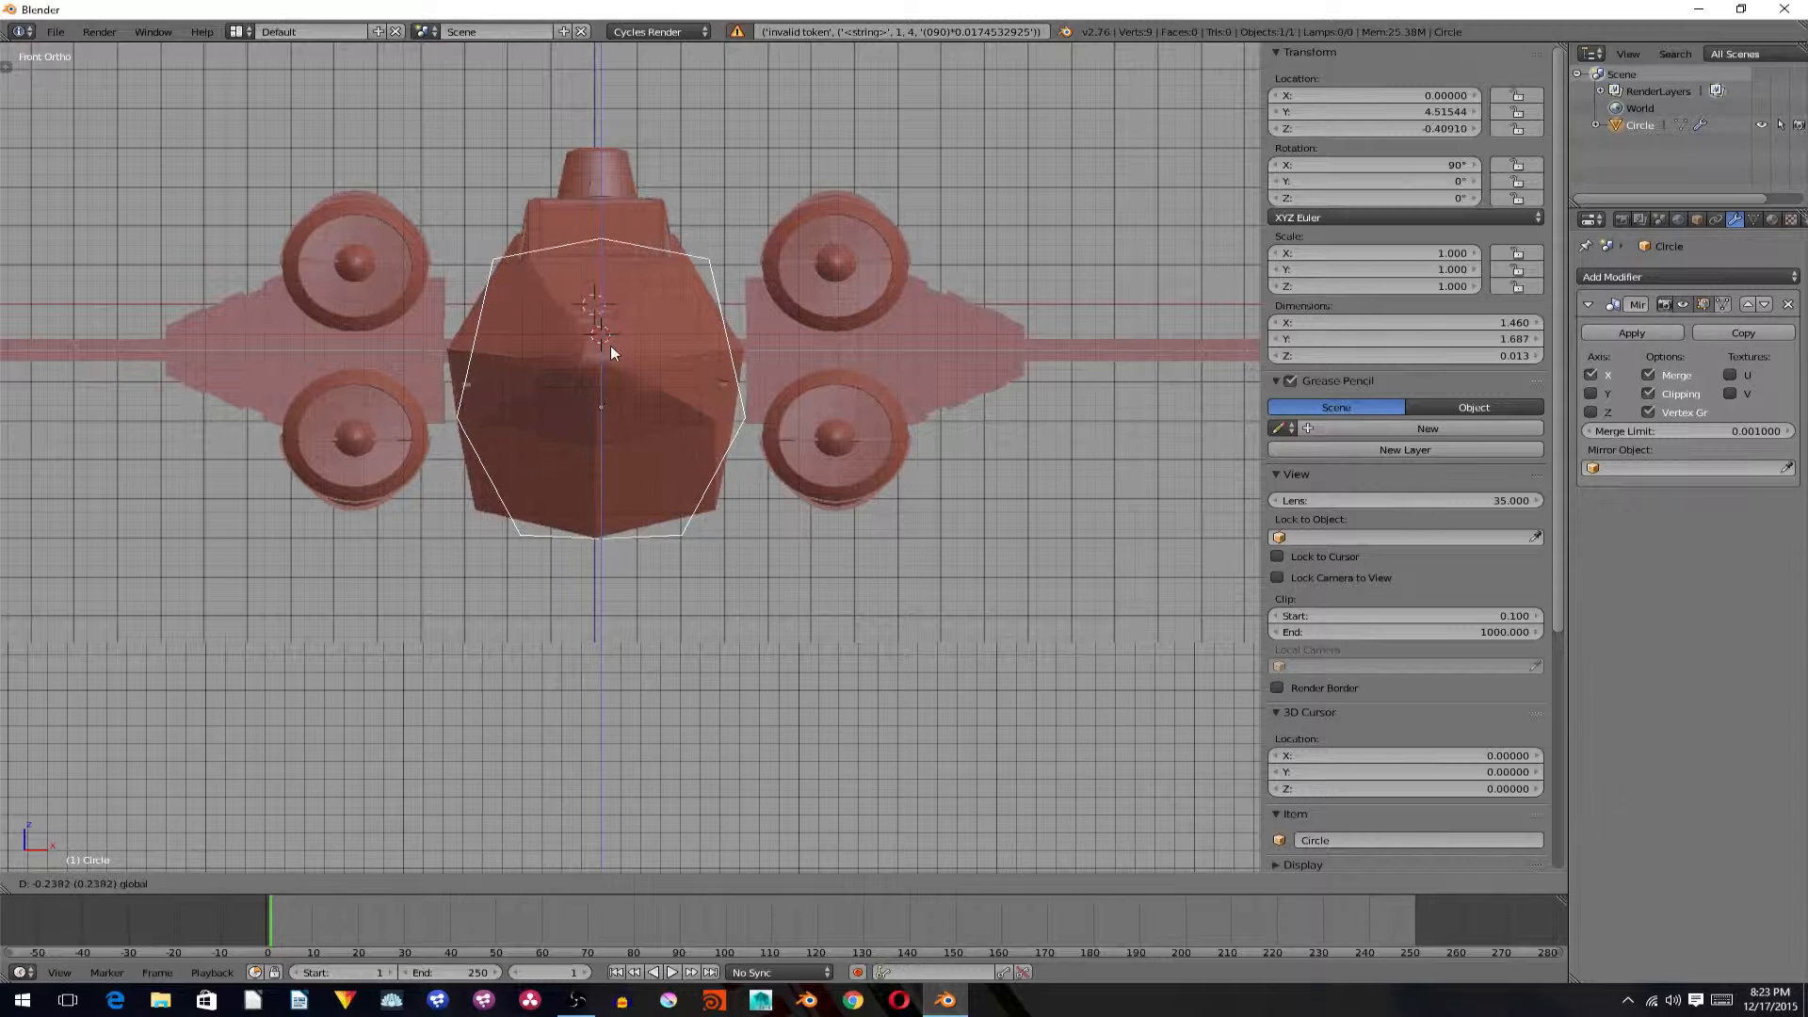
{"action": "left_click", "coordinate": [665, 334]}
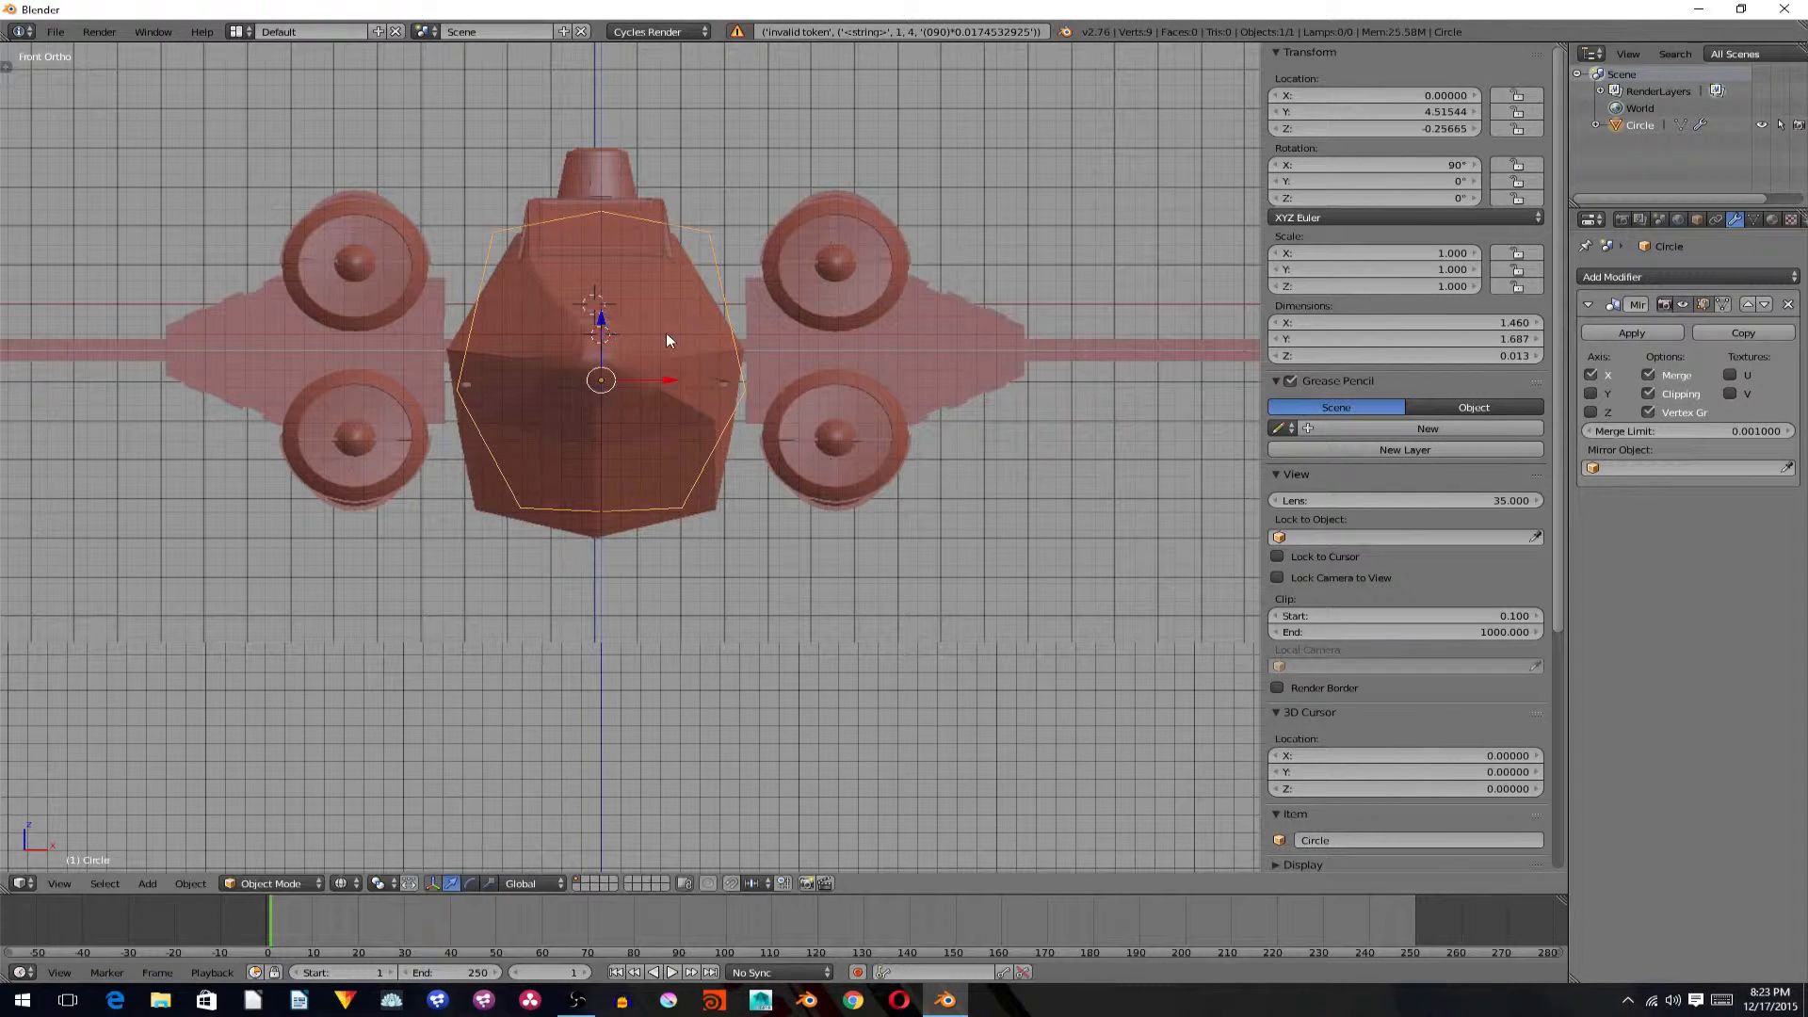
{"action": "type", "text": "ry180"}
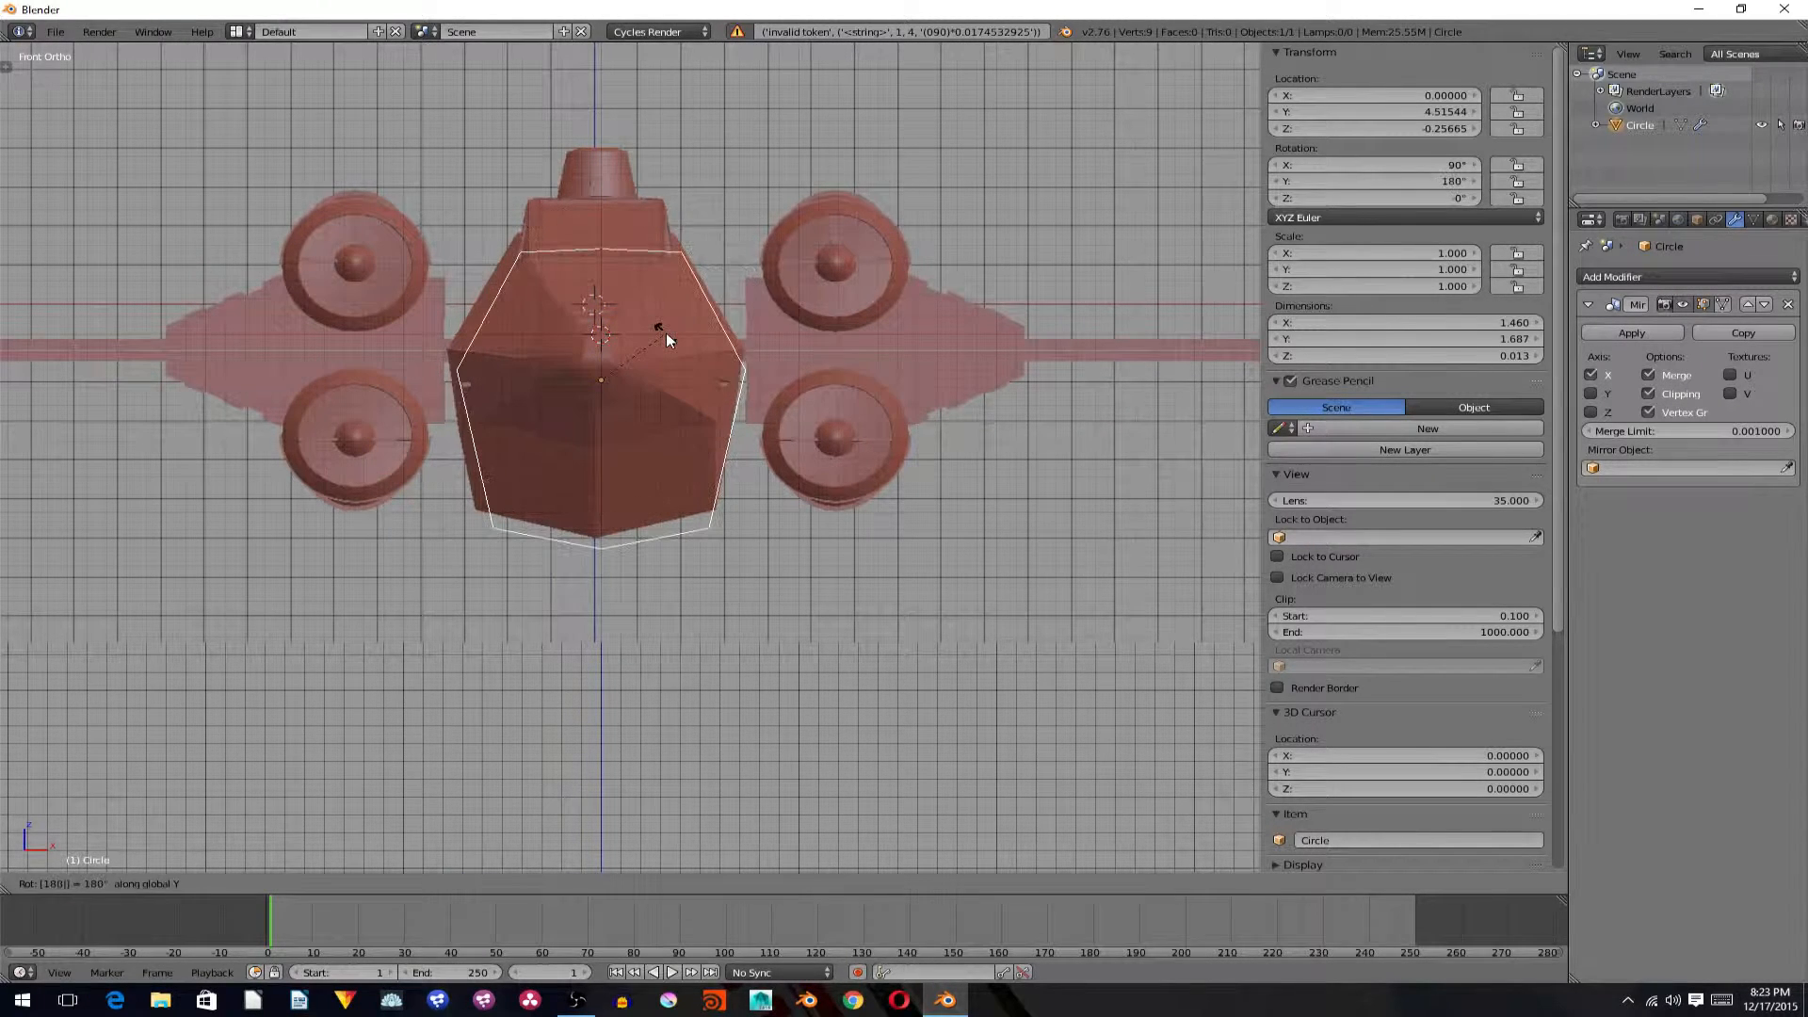
{"action": "key", "text": "Return"}
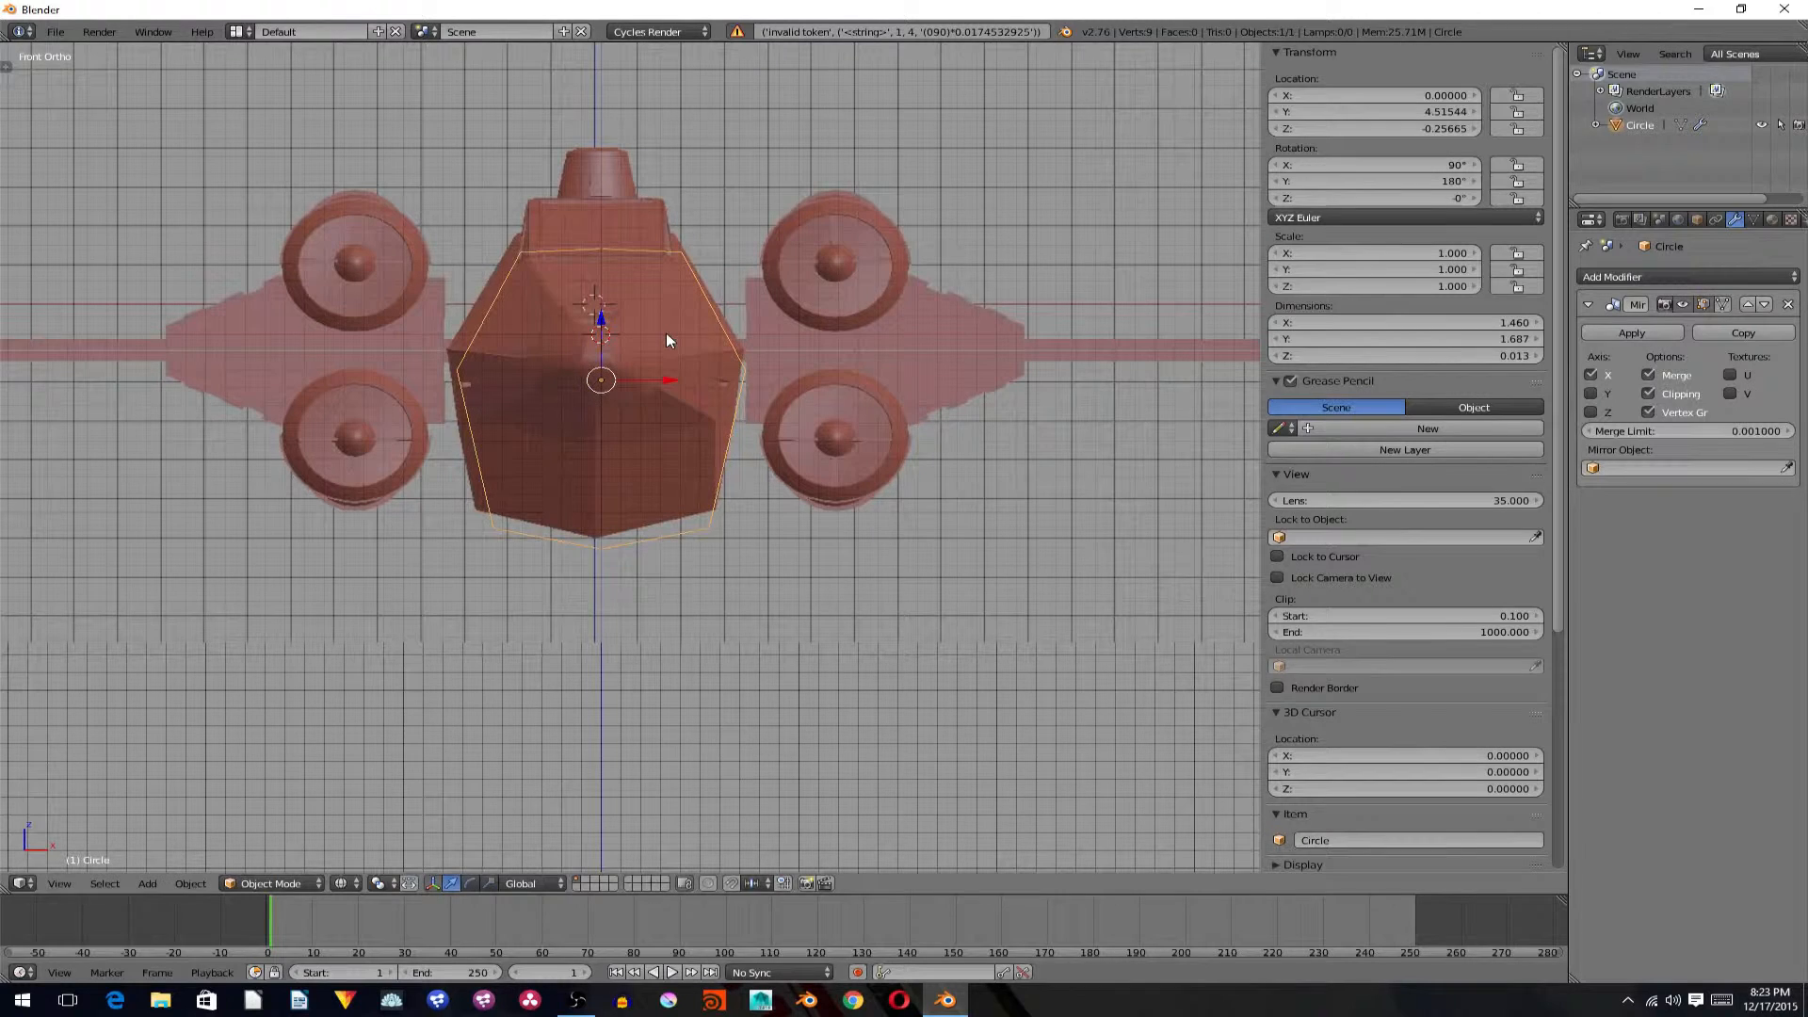
Move the outline to Z -0.13755 and shift it slightly along X over the fuselage.
{"action": "key", "text": "g"}
{"action": "key", "text": "z"}
{"action": "left_click", "coordinate": [603, 296]}
{"action": "key", "text": "g"}
{"action": "key", "text": "x"}
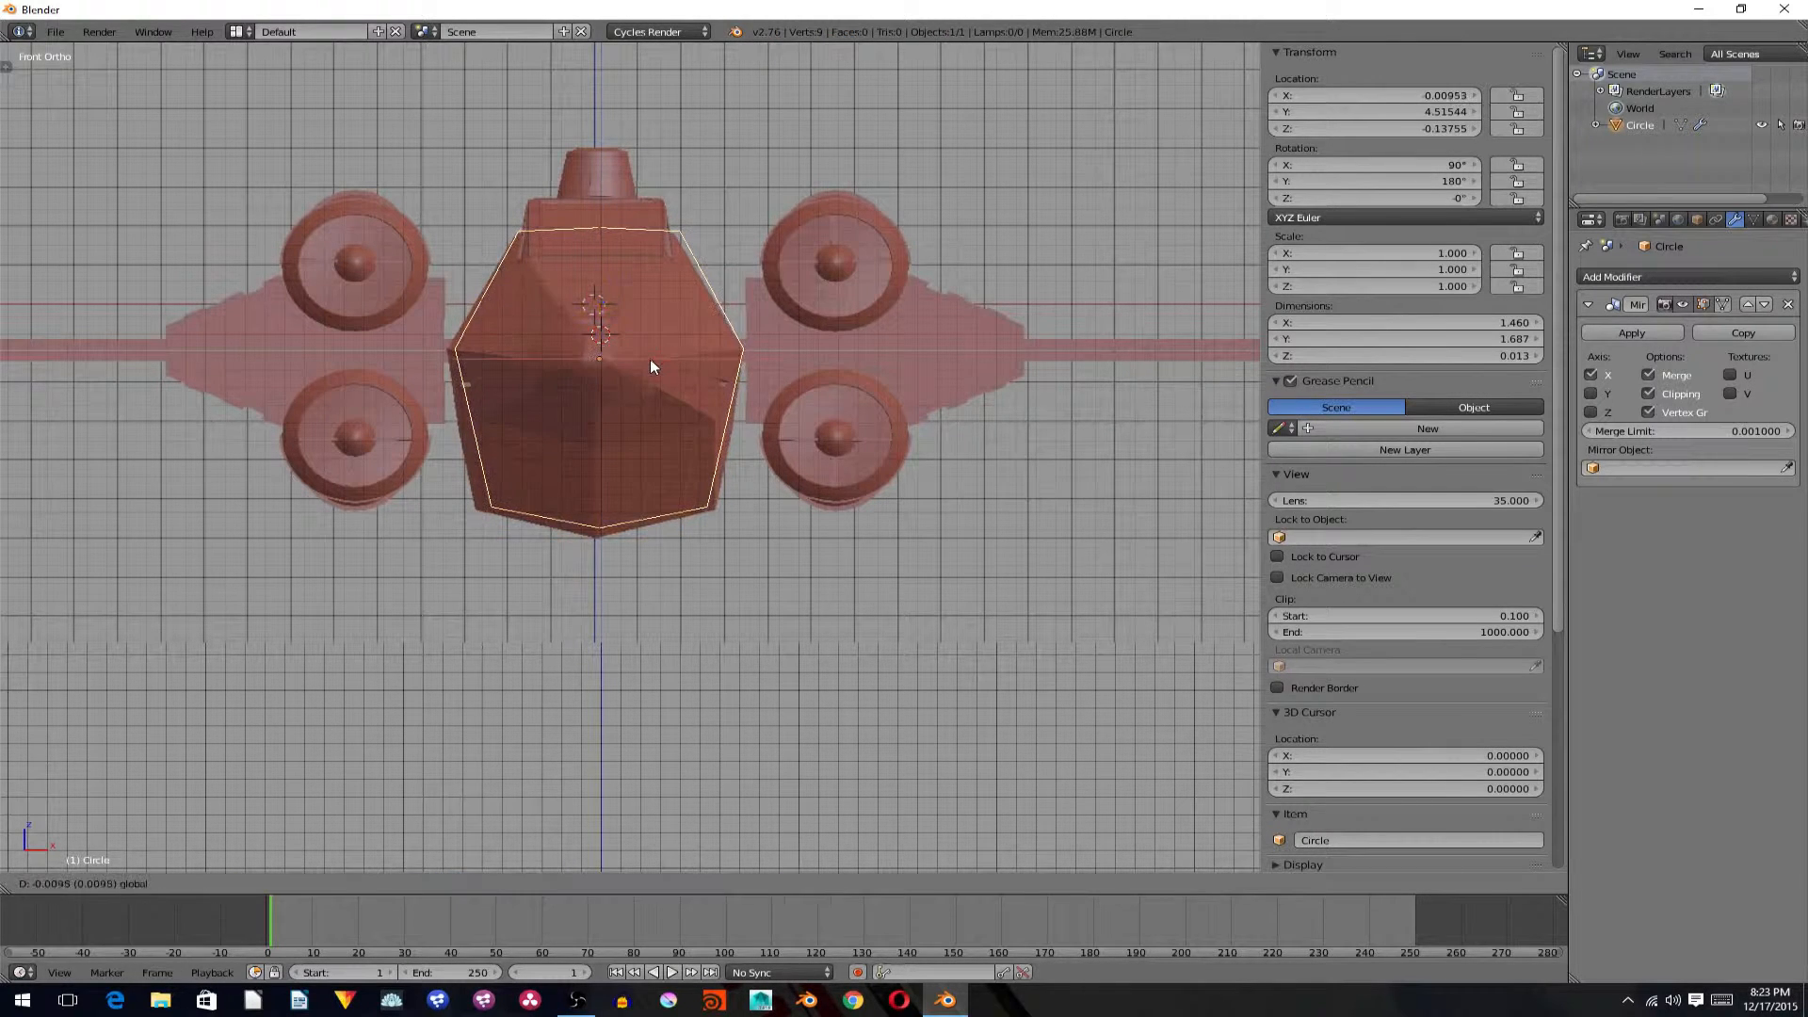
{"action": "left_click", "coordinate": [647, 367]}
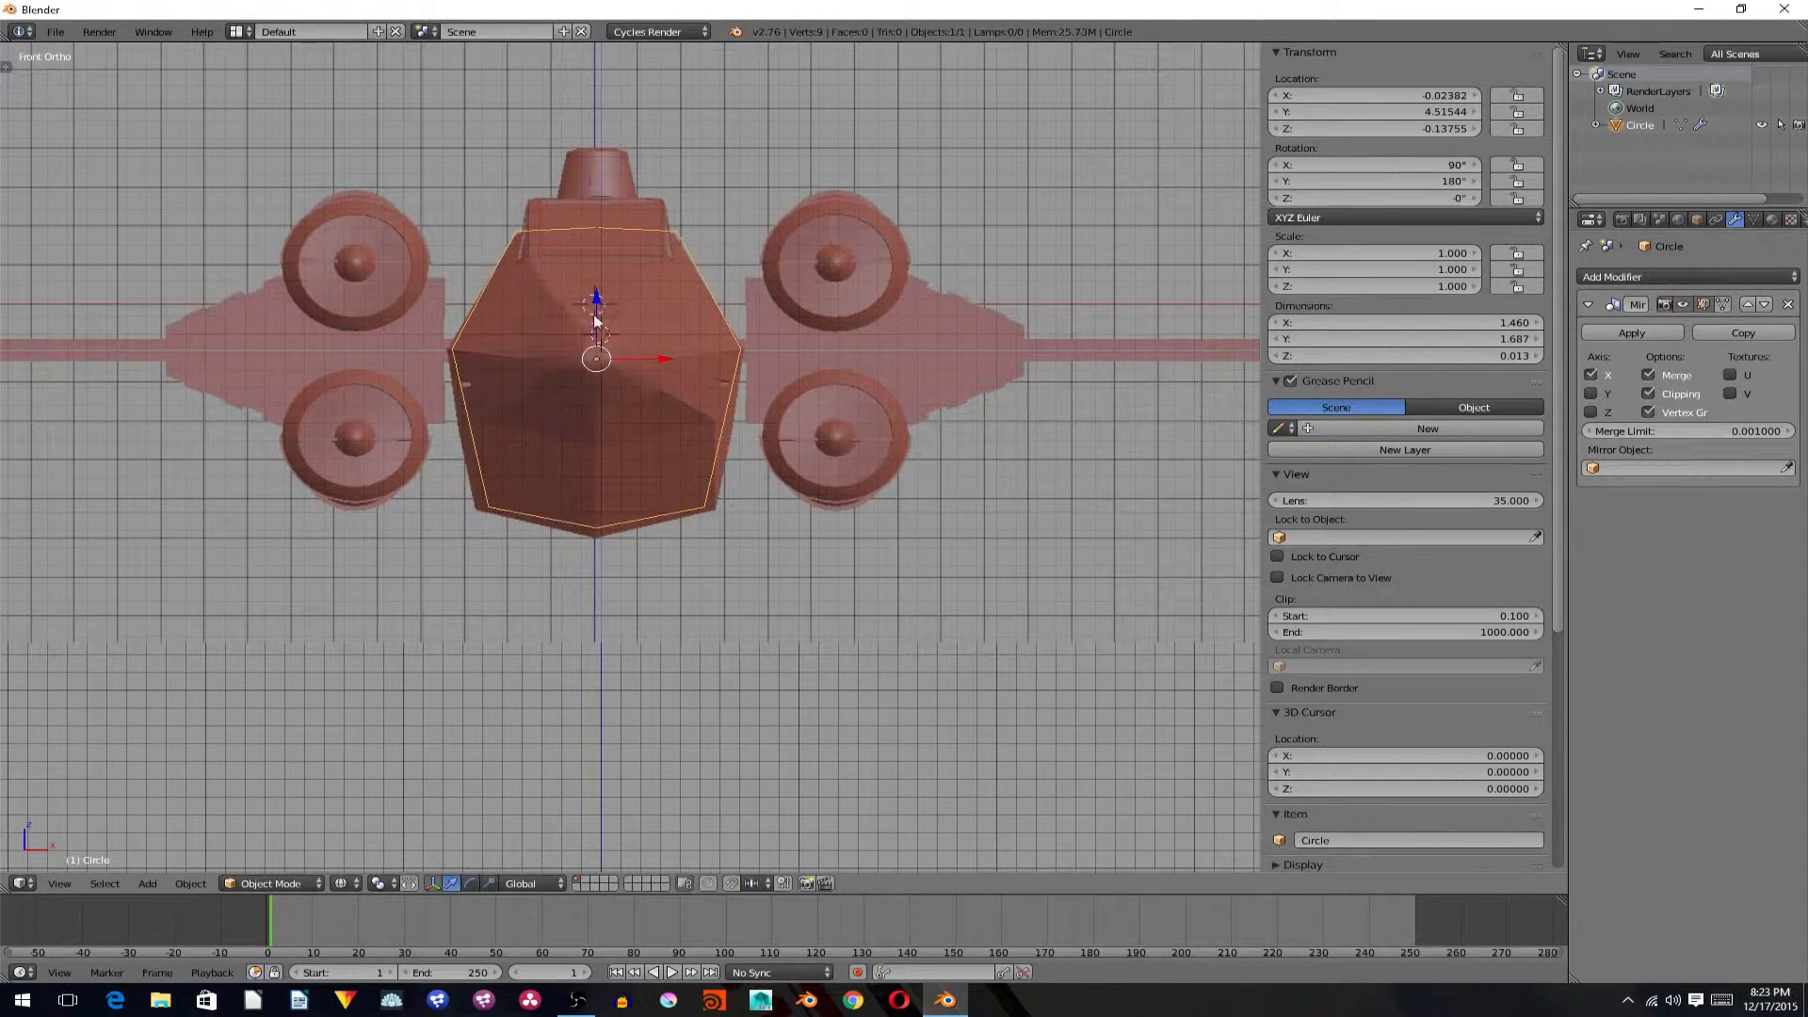
{"action": "key", "text": "Tab"}
Move the lower and right side vertices onto the fuselage edge of the reference.
{"action": "right_click", "coordinate": [711, 507]}
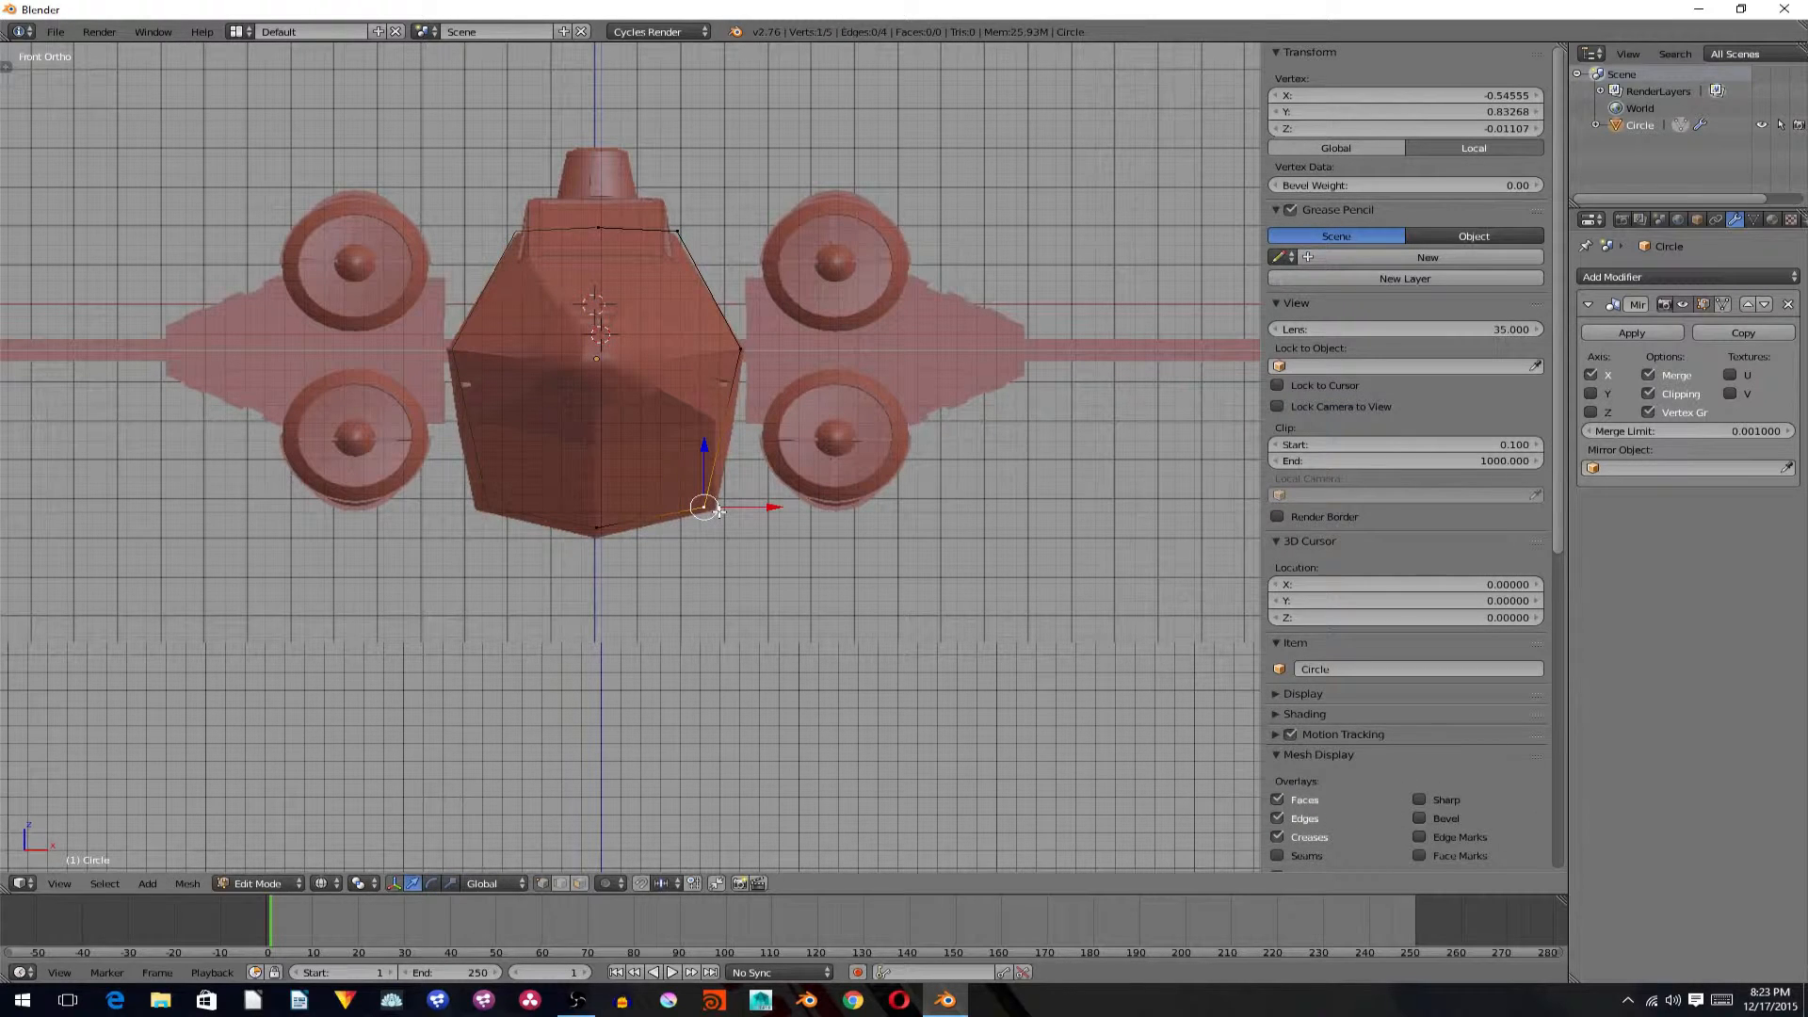
{"action": "key", "text": "g"}
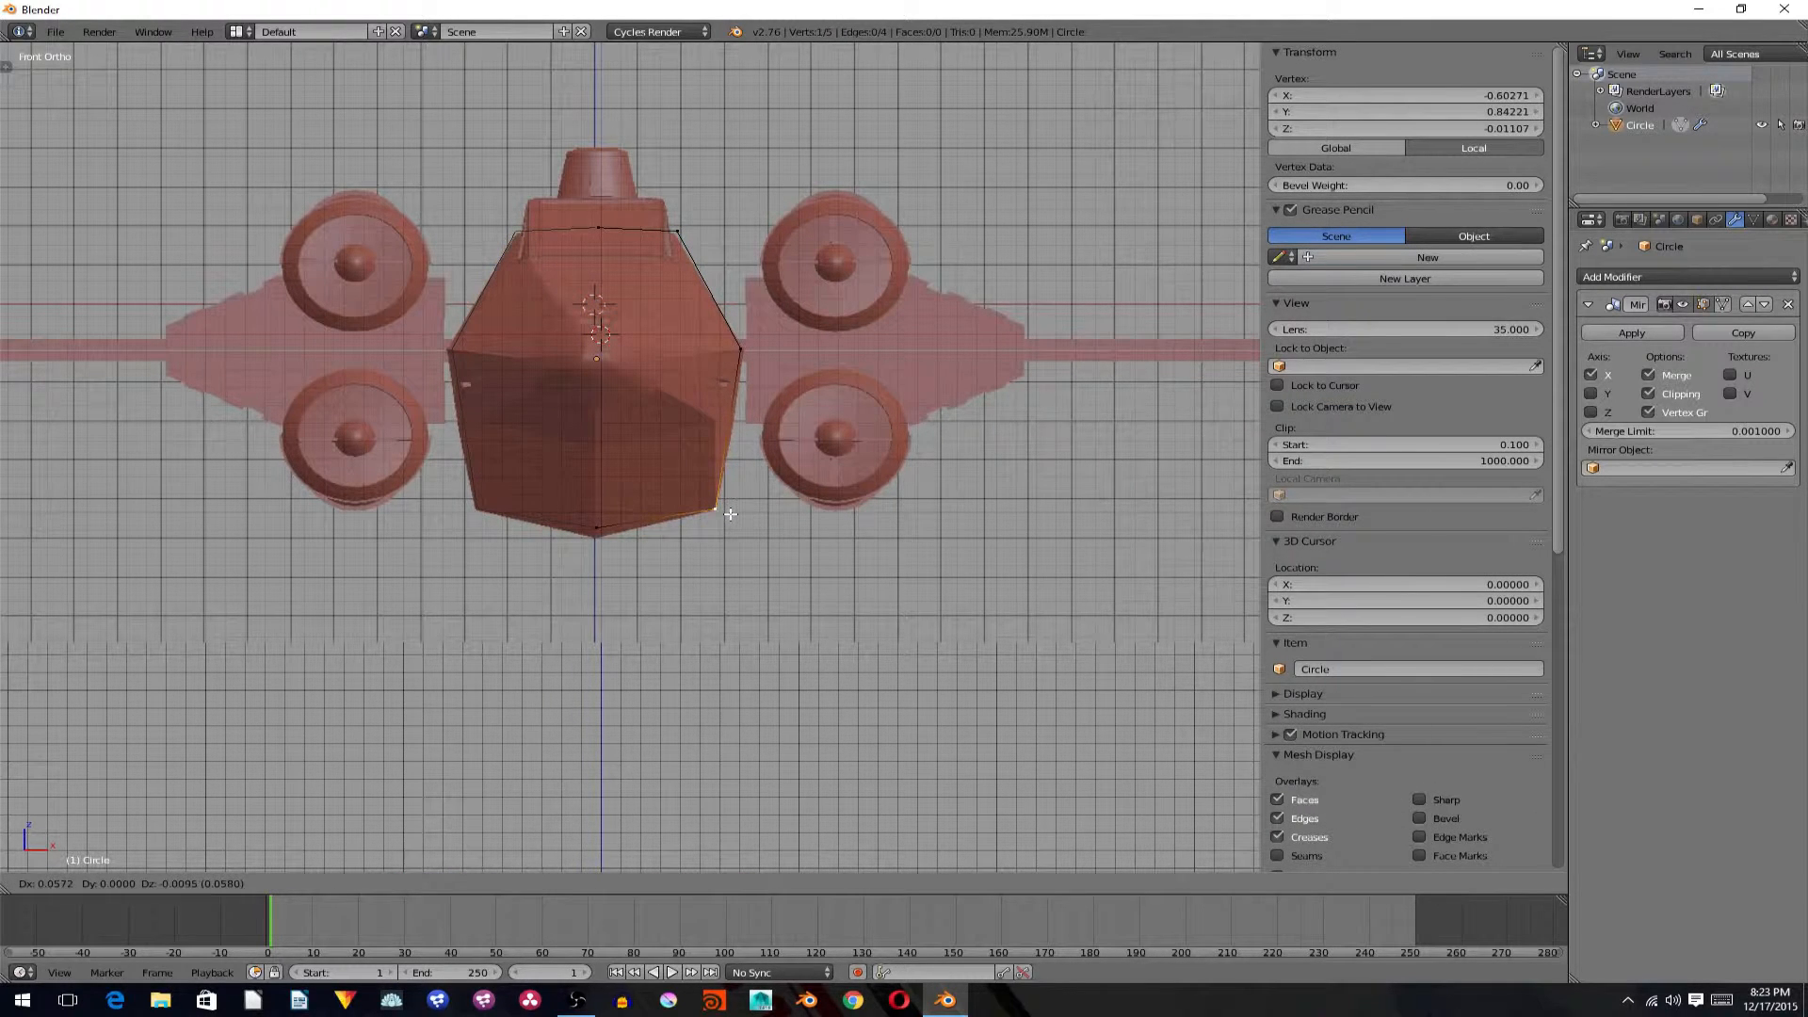
{"action": "left_click", "coordinate": [730, 513]}
{"action": "right_click", "coordinate": [742, 348]}
{"action": "key", "text": "g"}
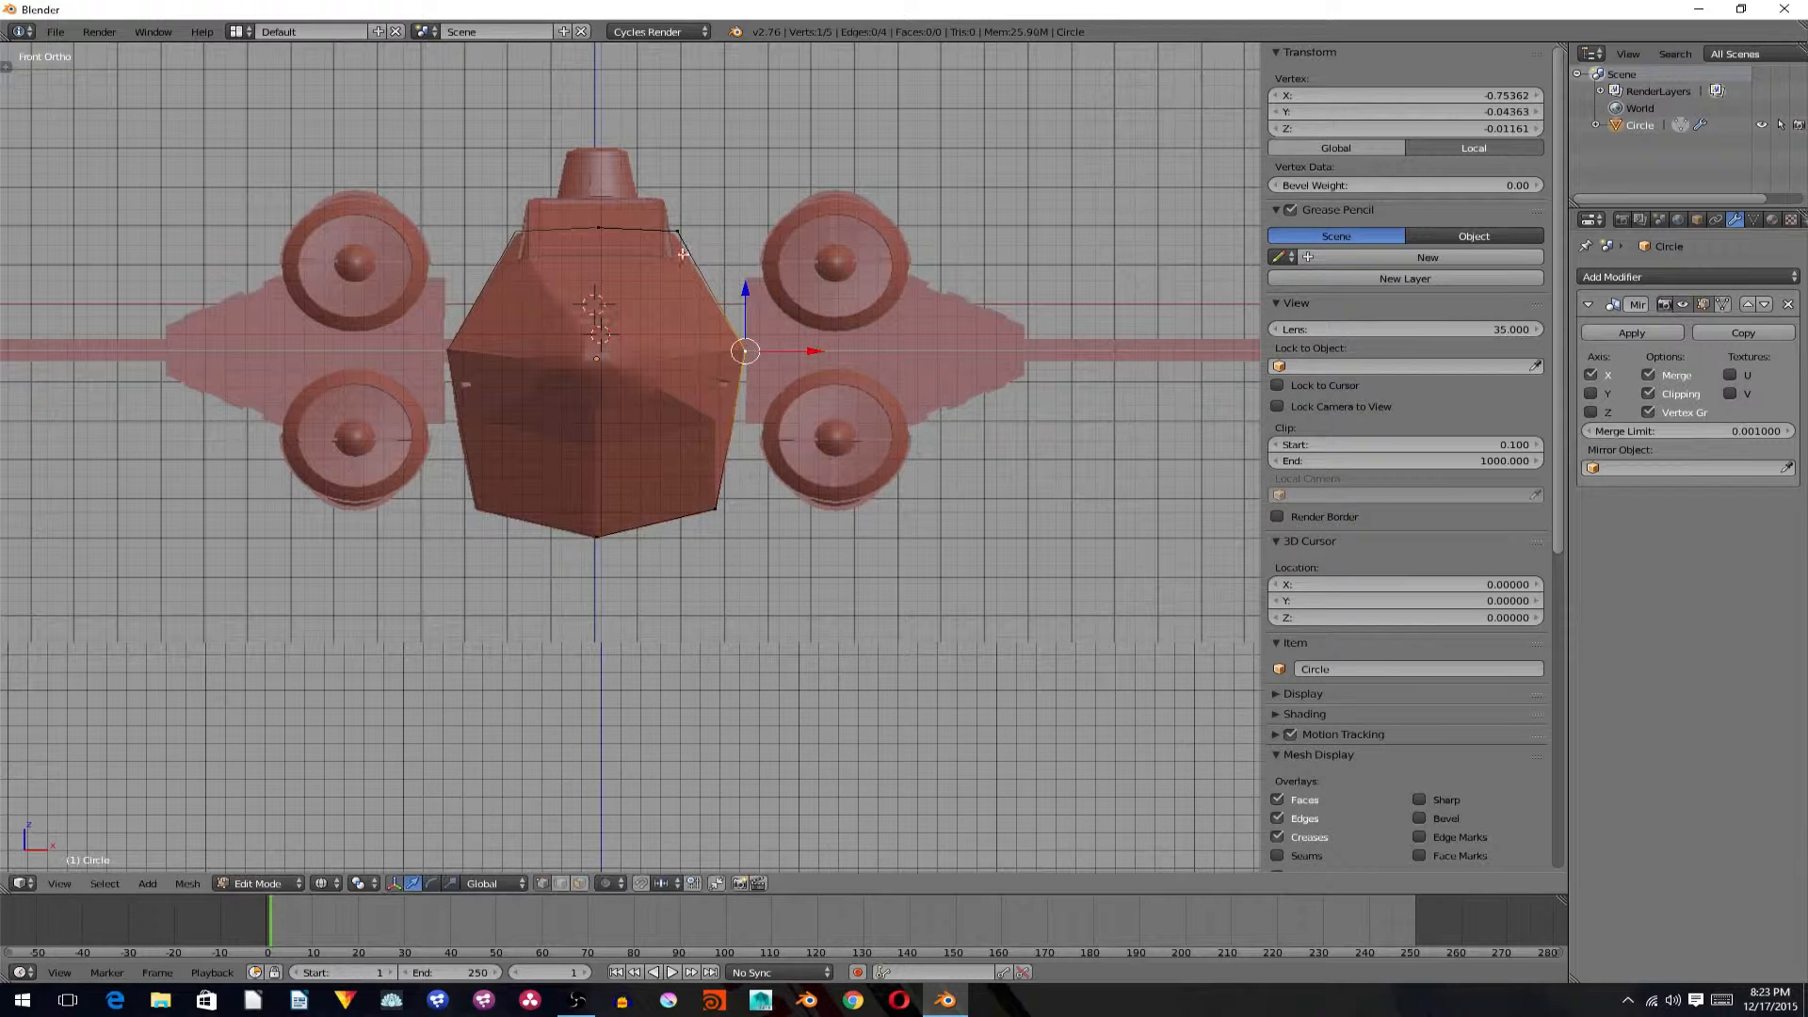
{"action": "left_click", "coordinate": [681, 235]}
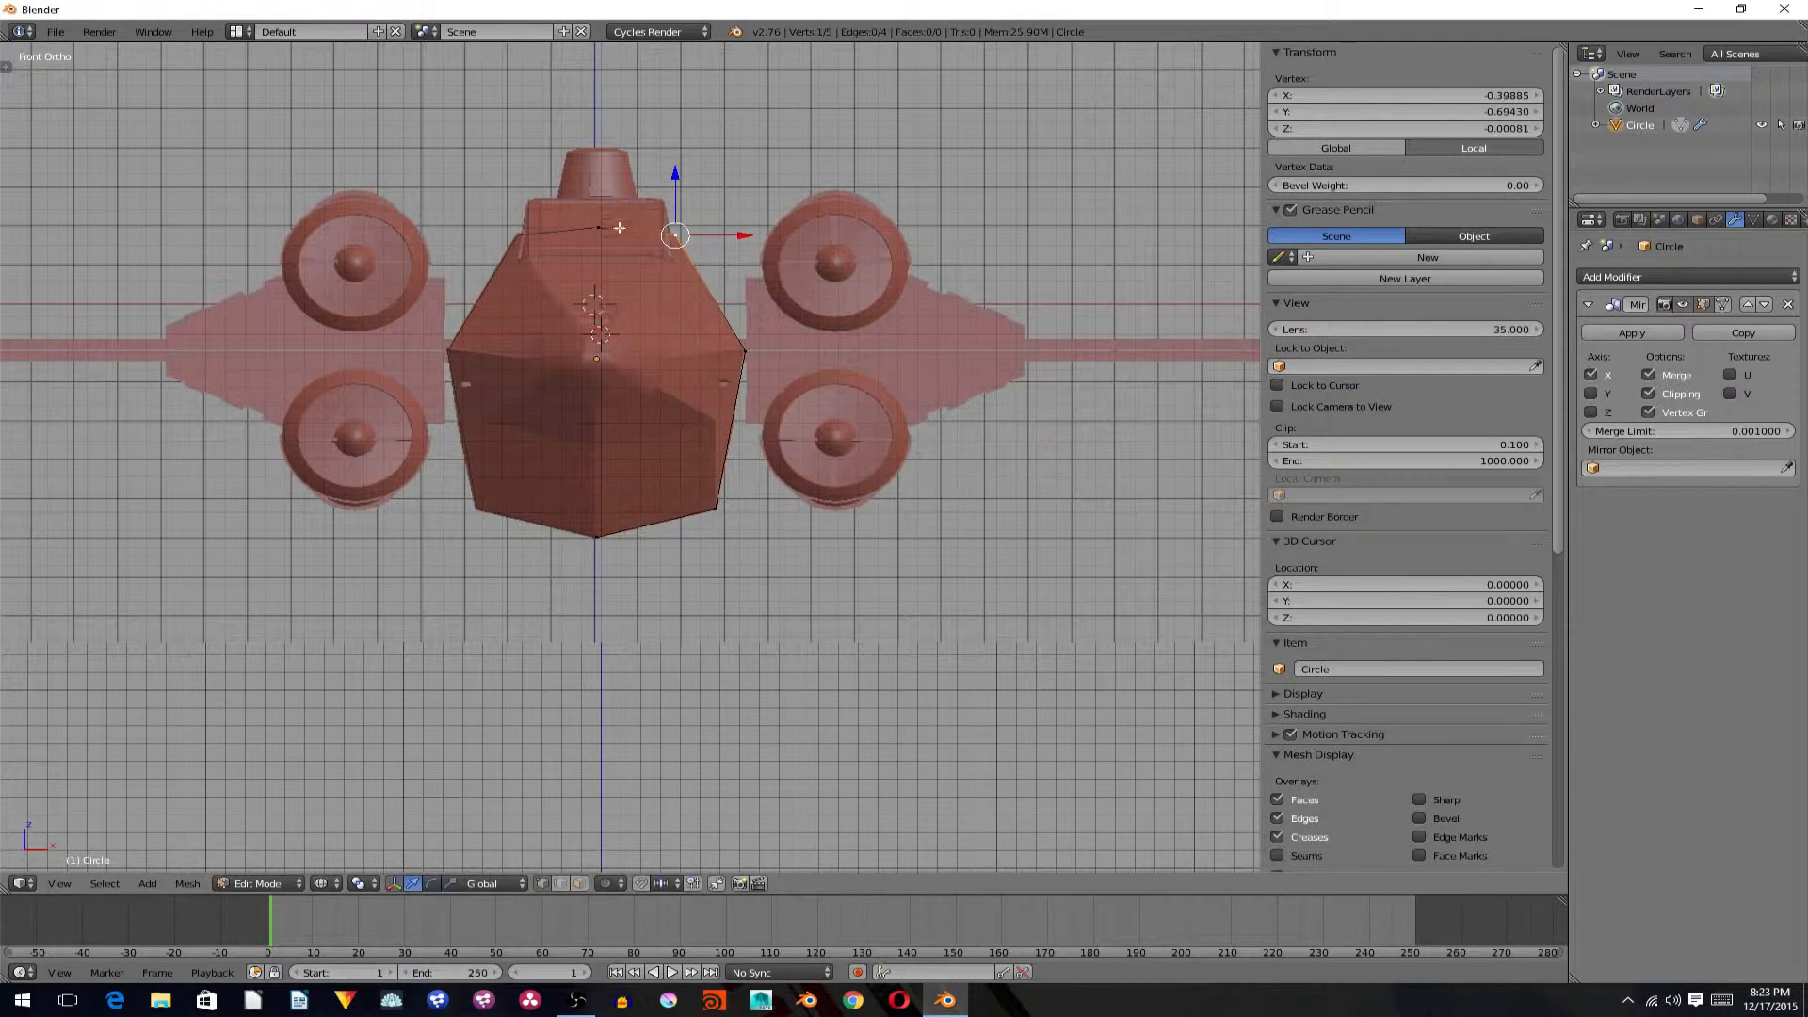
Flatten the top edge by scaling its two vertices to 0 on Z.
{"action": "right_click", "coordinate": [599, 228]}
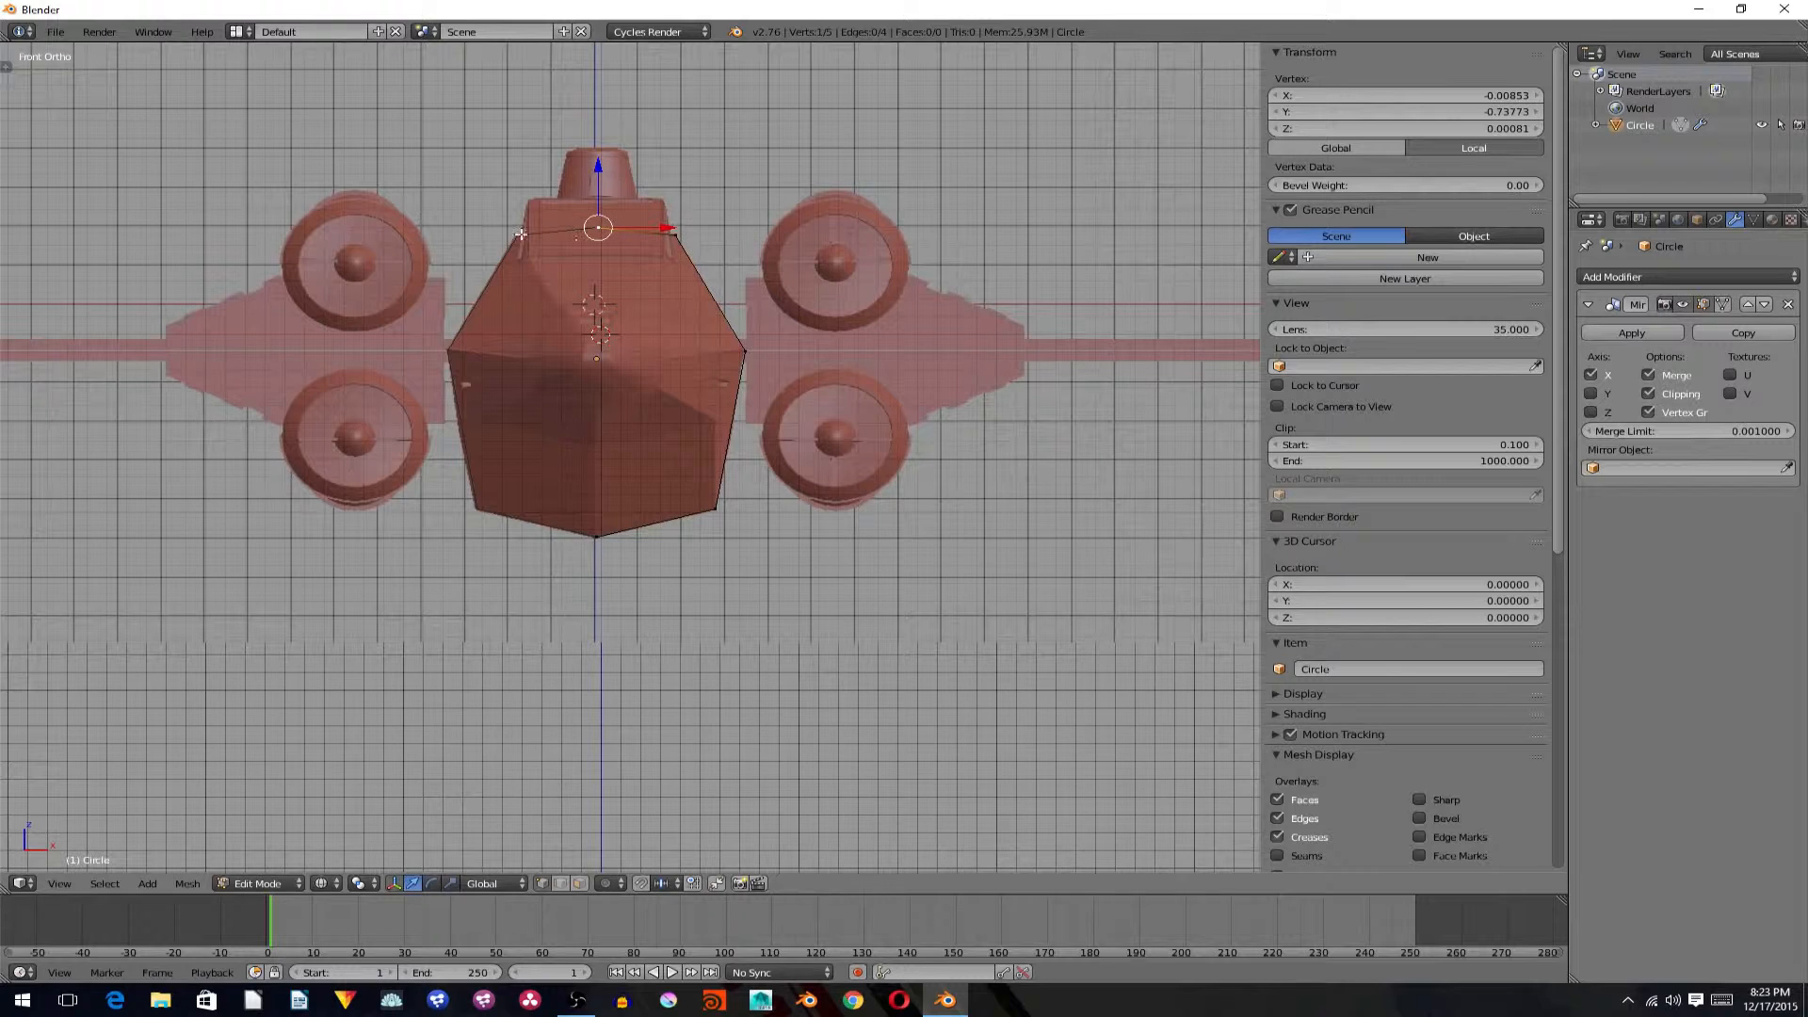
{"action": "right_click", "coordinate": [680, 236], "text": "shift"}
{"action": "key", "text": "s"}
{"action": "key", "text": "z"}
{"action": "key", "text": "0"}
{"action": "key", "text": "Return"}
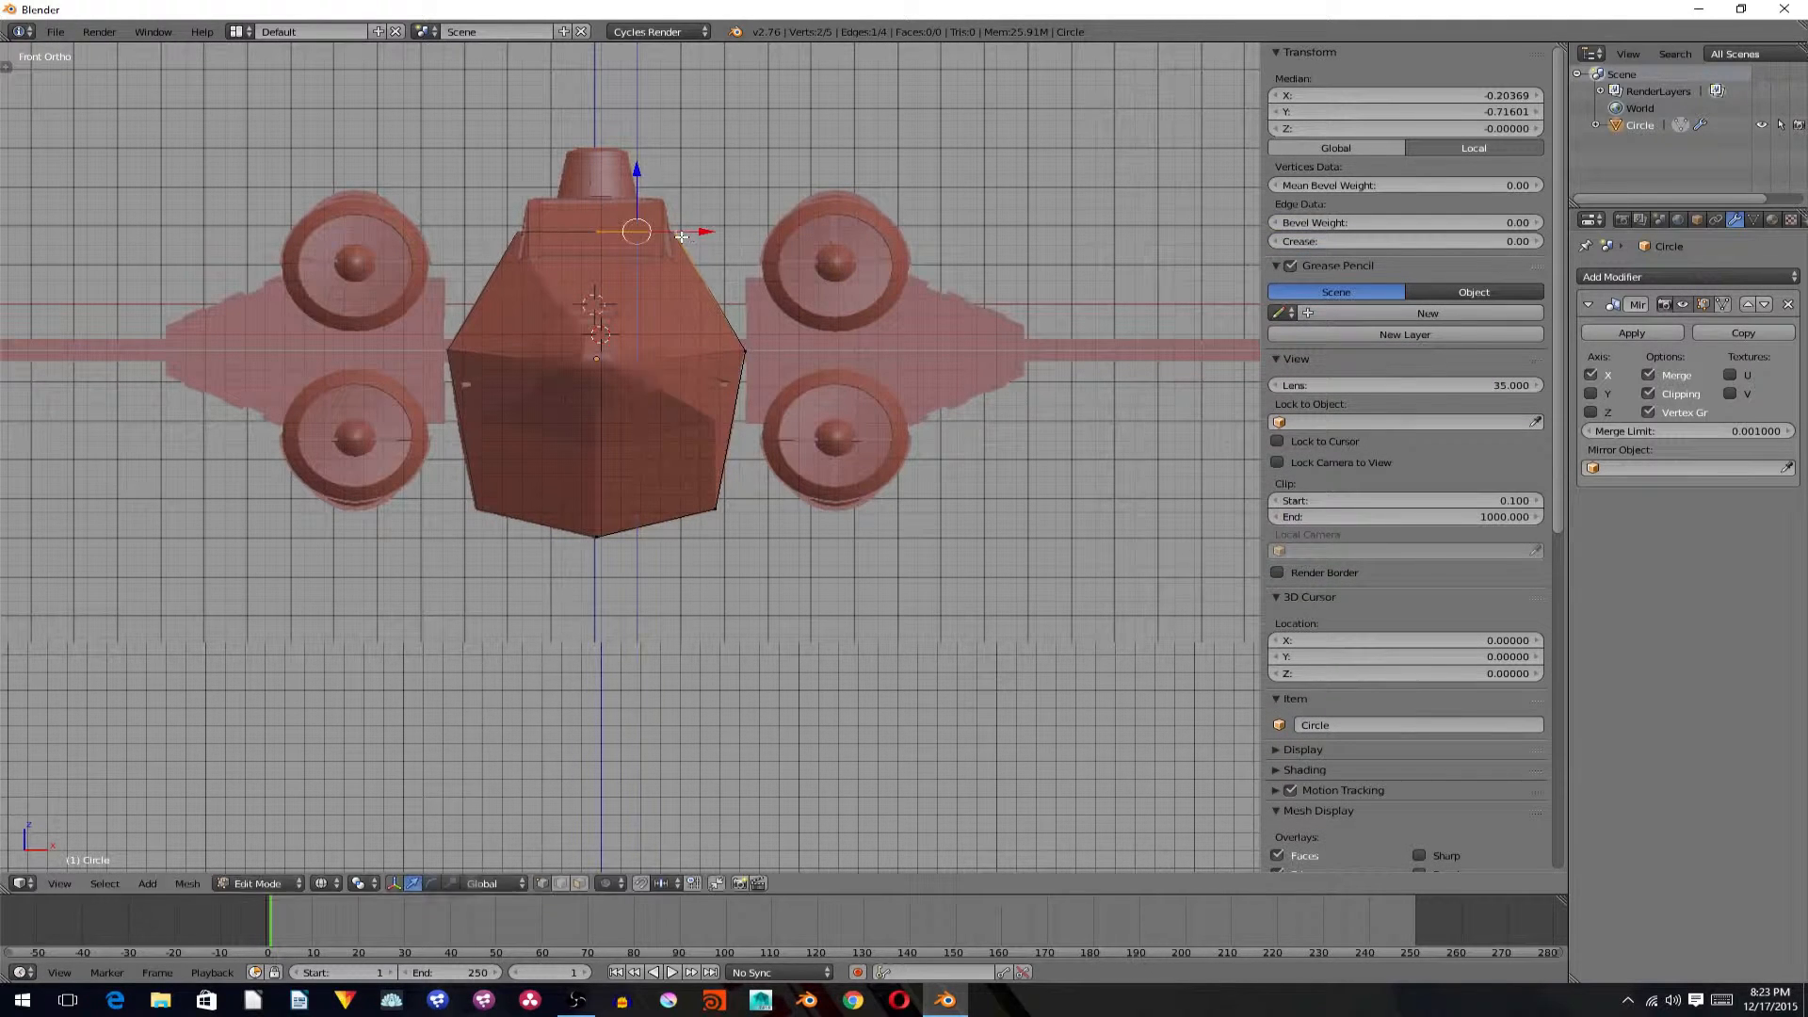
{"action": "left_click_drag", "start_coordinate": [641, 182], "coordinate": [640, 184]}
{"action": "key", "text": "KP_3"}
Extrude the fuselage's end loop along Y into two new sections toward the nose.
{"action": "scroll", "coordinate": [634, 184], "scroll_direction": "down", "scroll_amount": 1}
{"action": "key", "text": "a"}
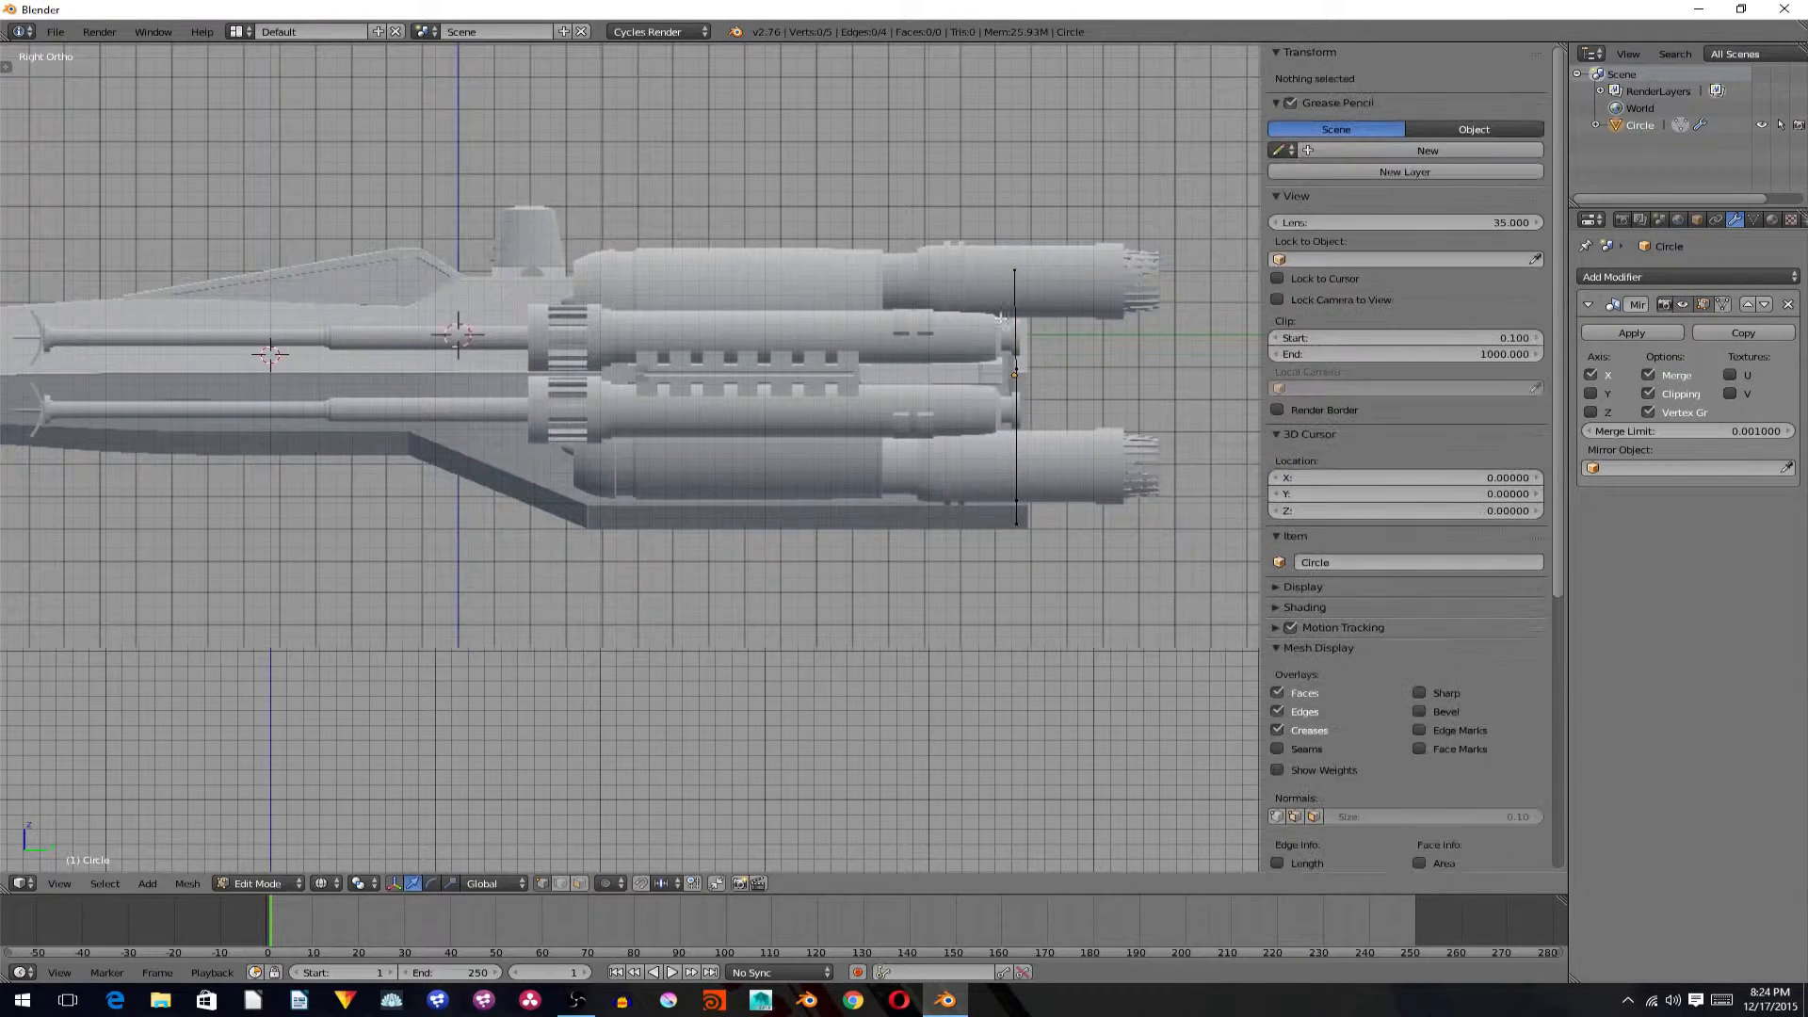
{"action": "key", "text": "a"}
{"action": "scroll", "coordinate": [1044, 354], "scroll_direction": "down", "scroll_amount": 2}
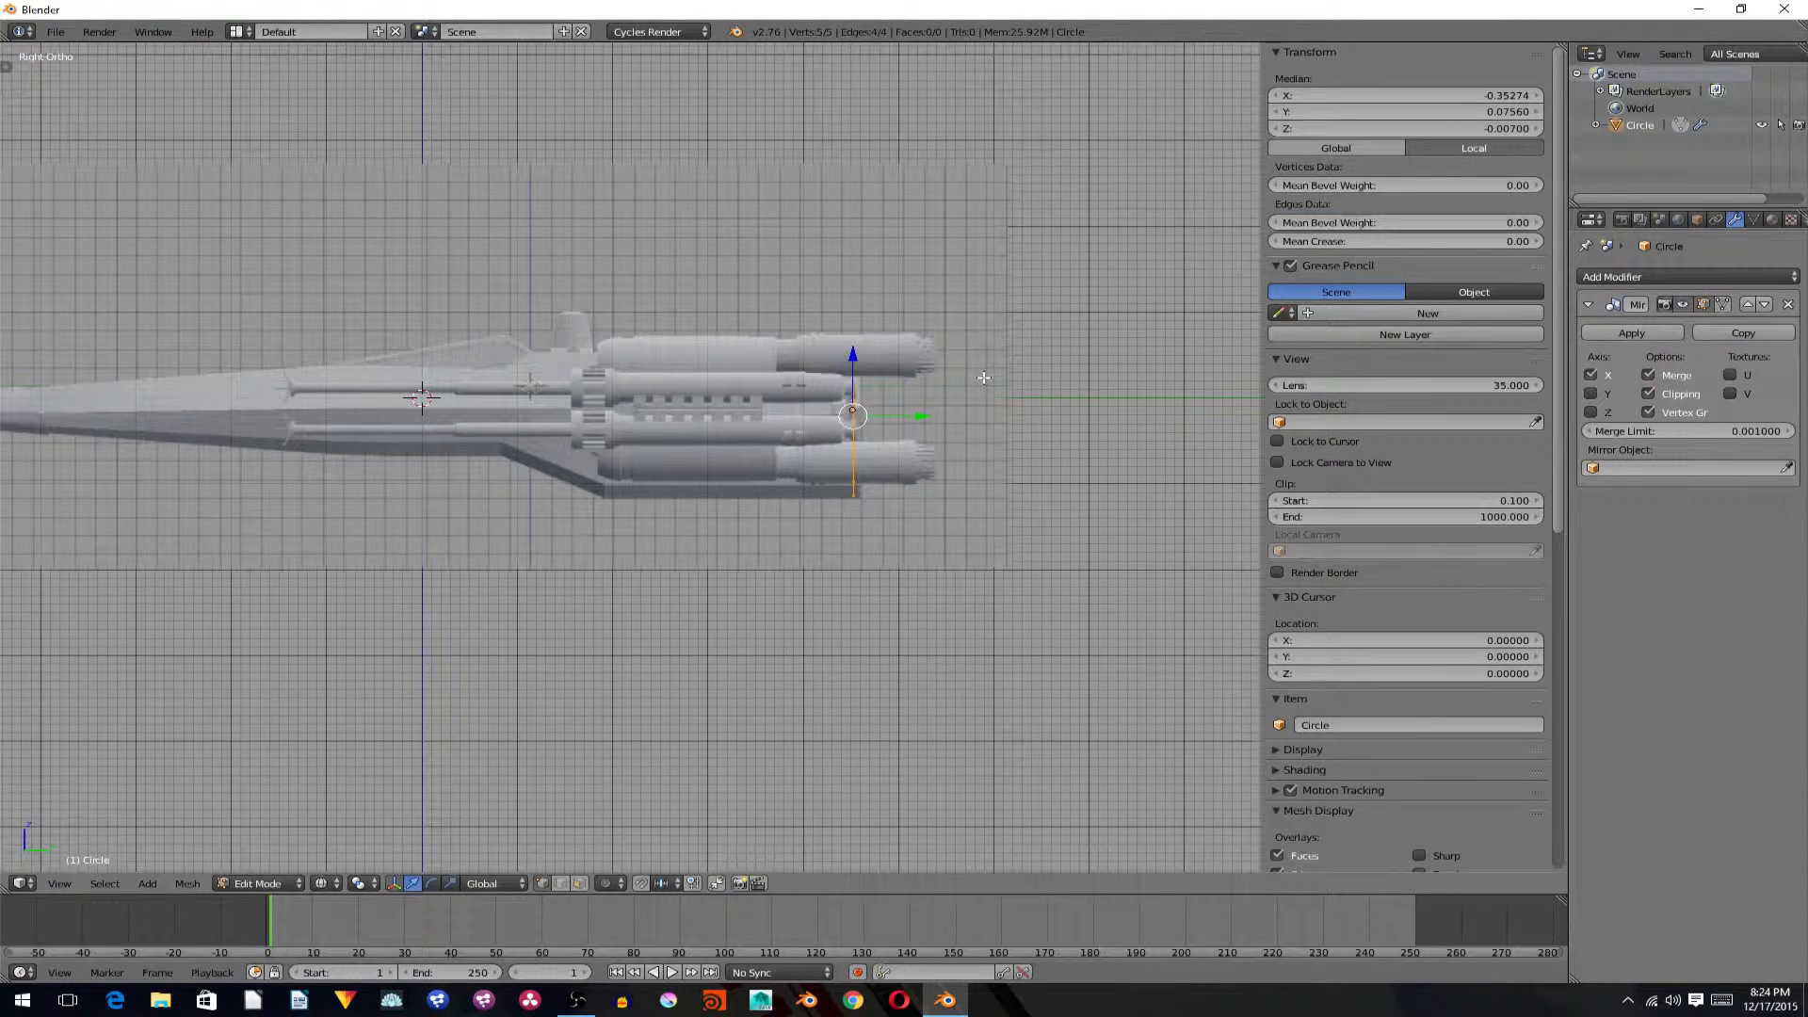
{"action": "key", "text": "e"}
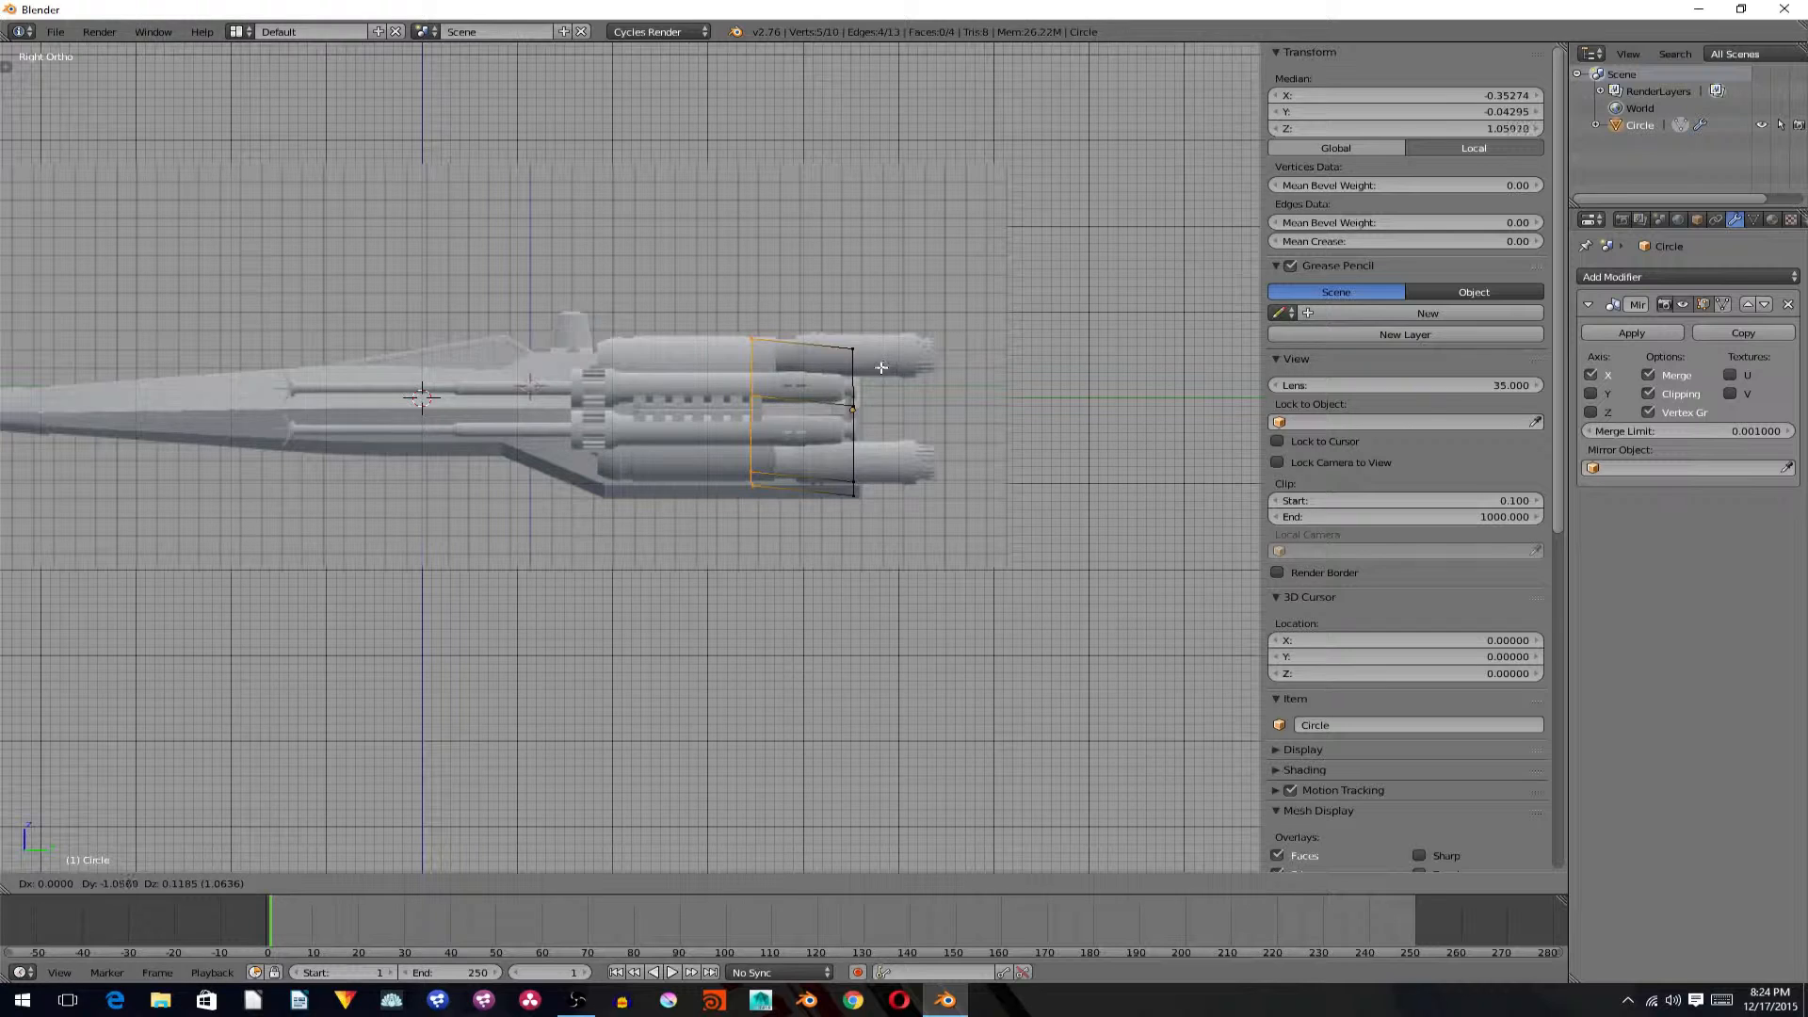
{"action": "key", "text": "y"}
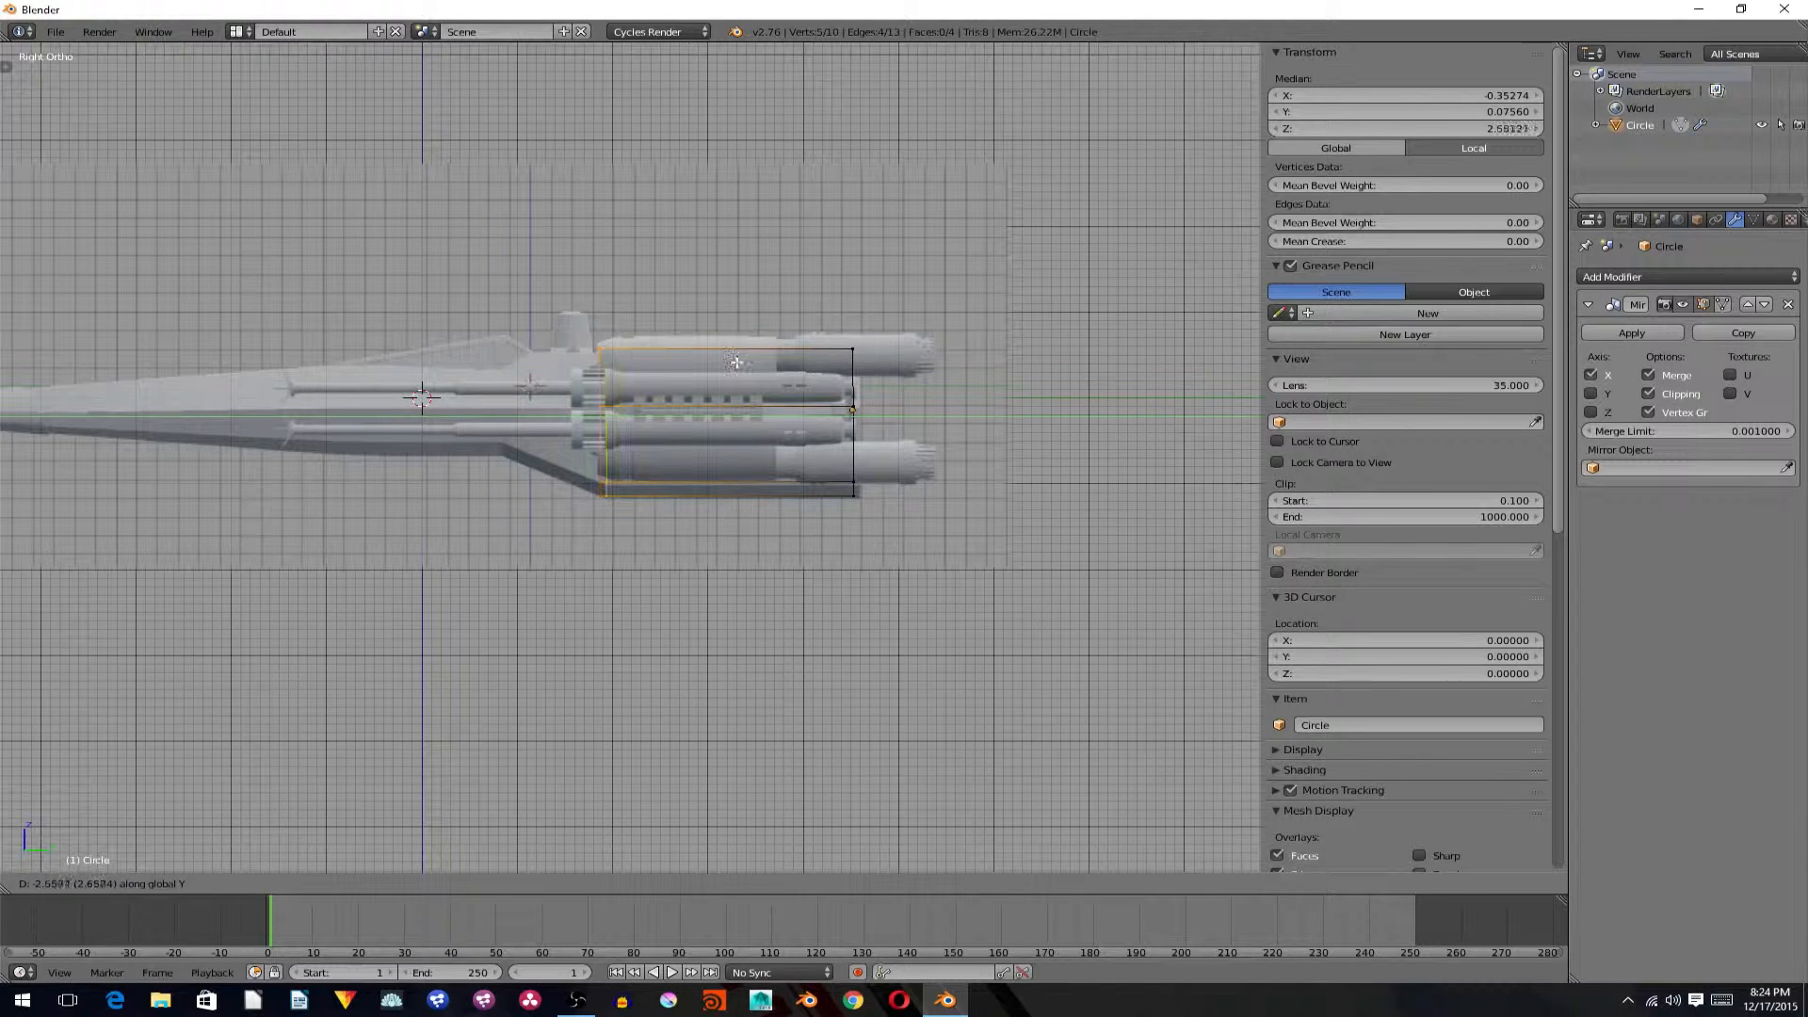
{"action": "left_click", "coordinate": [737, 363]}
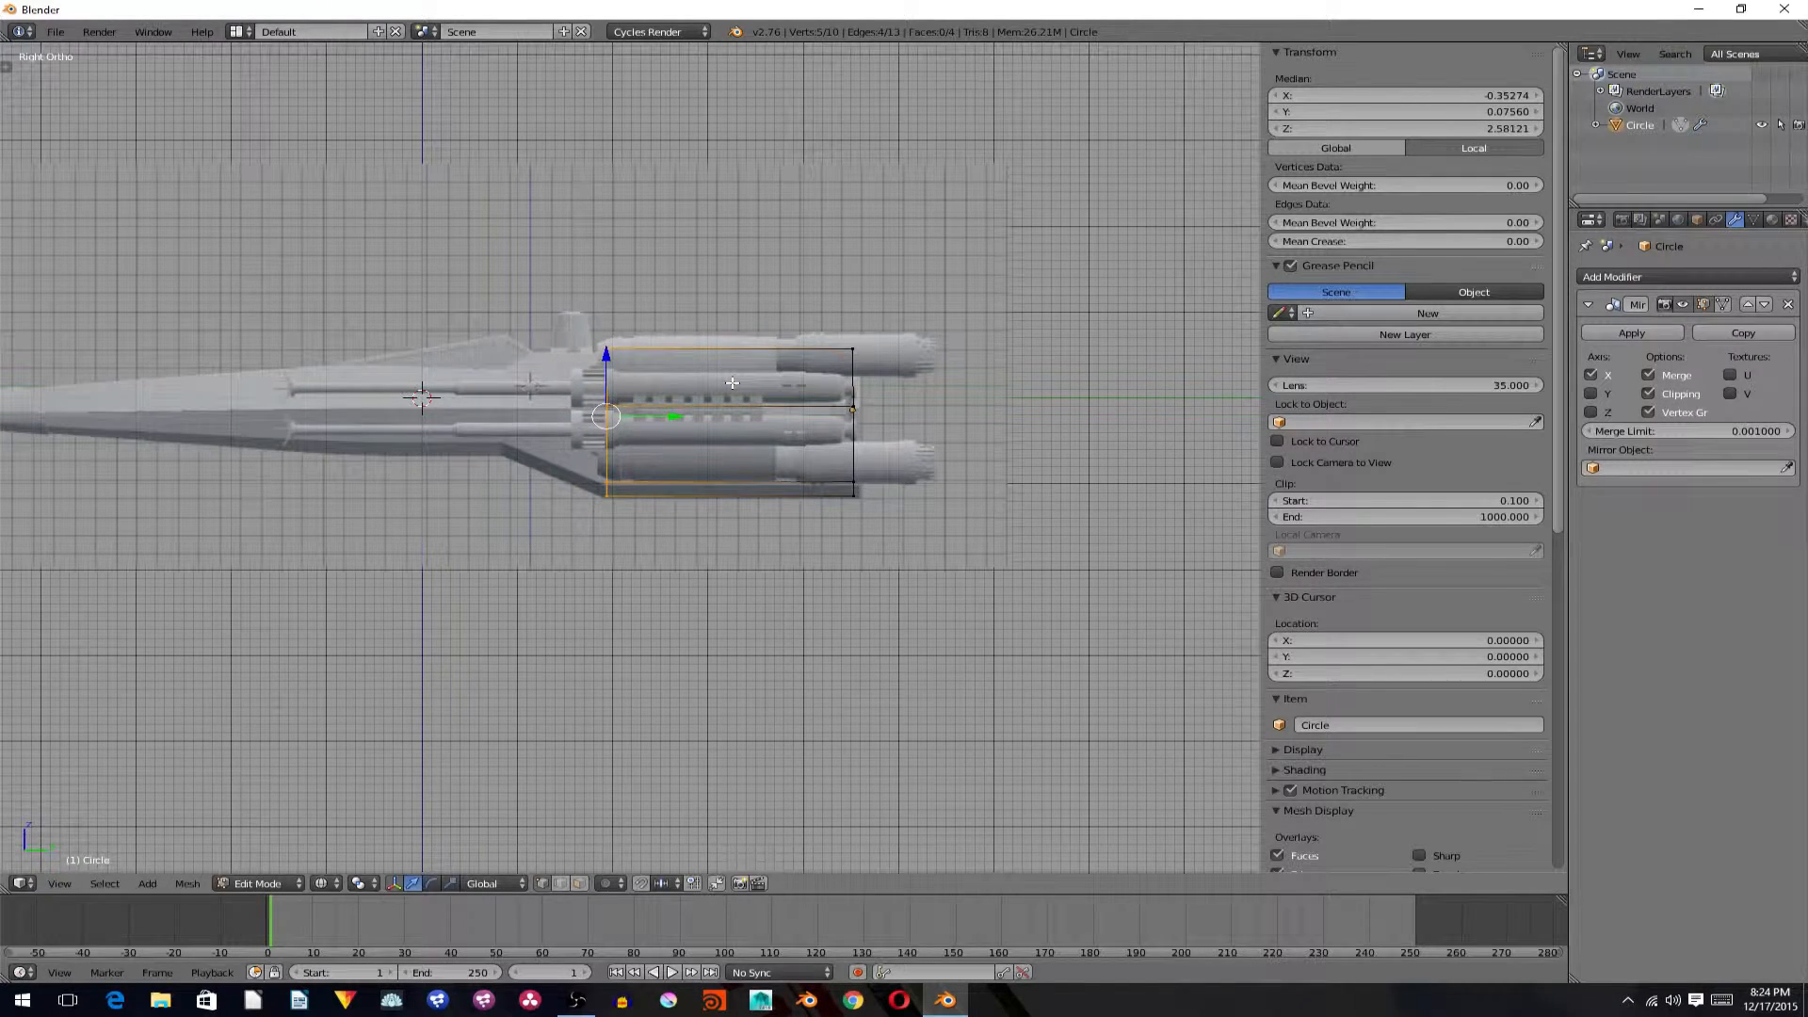
{"action": "key", "text": "e"}
{"action": "key", "text": "y"}
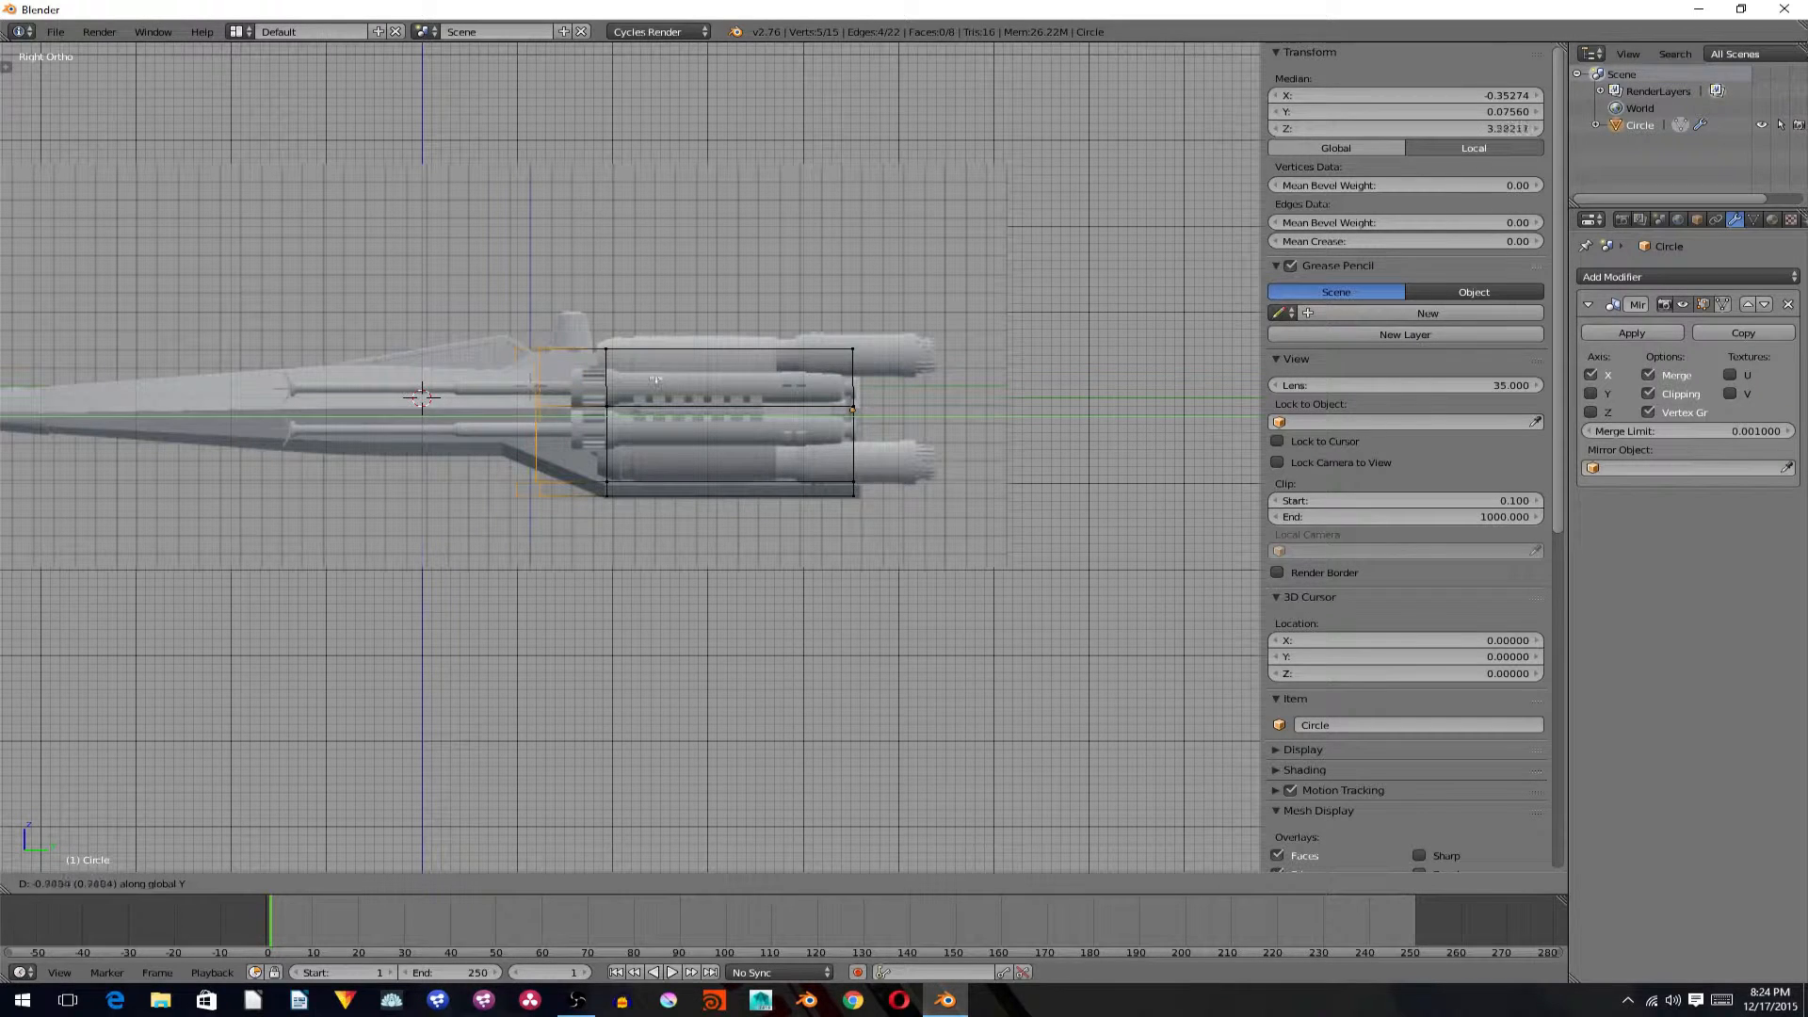
Reposition the front ring and raise a lower edge to fit the side reference.
{"action": "key", "text": "a"}
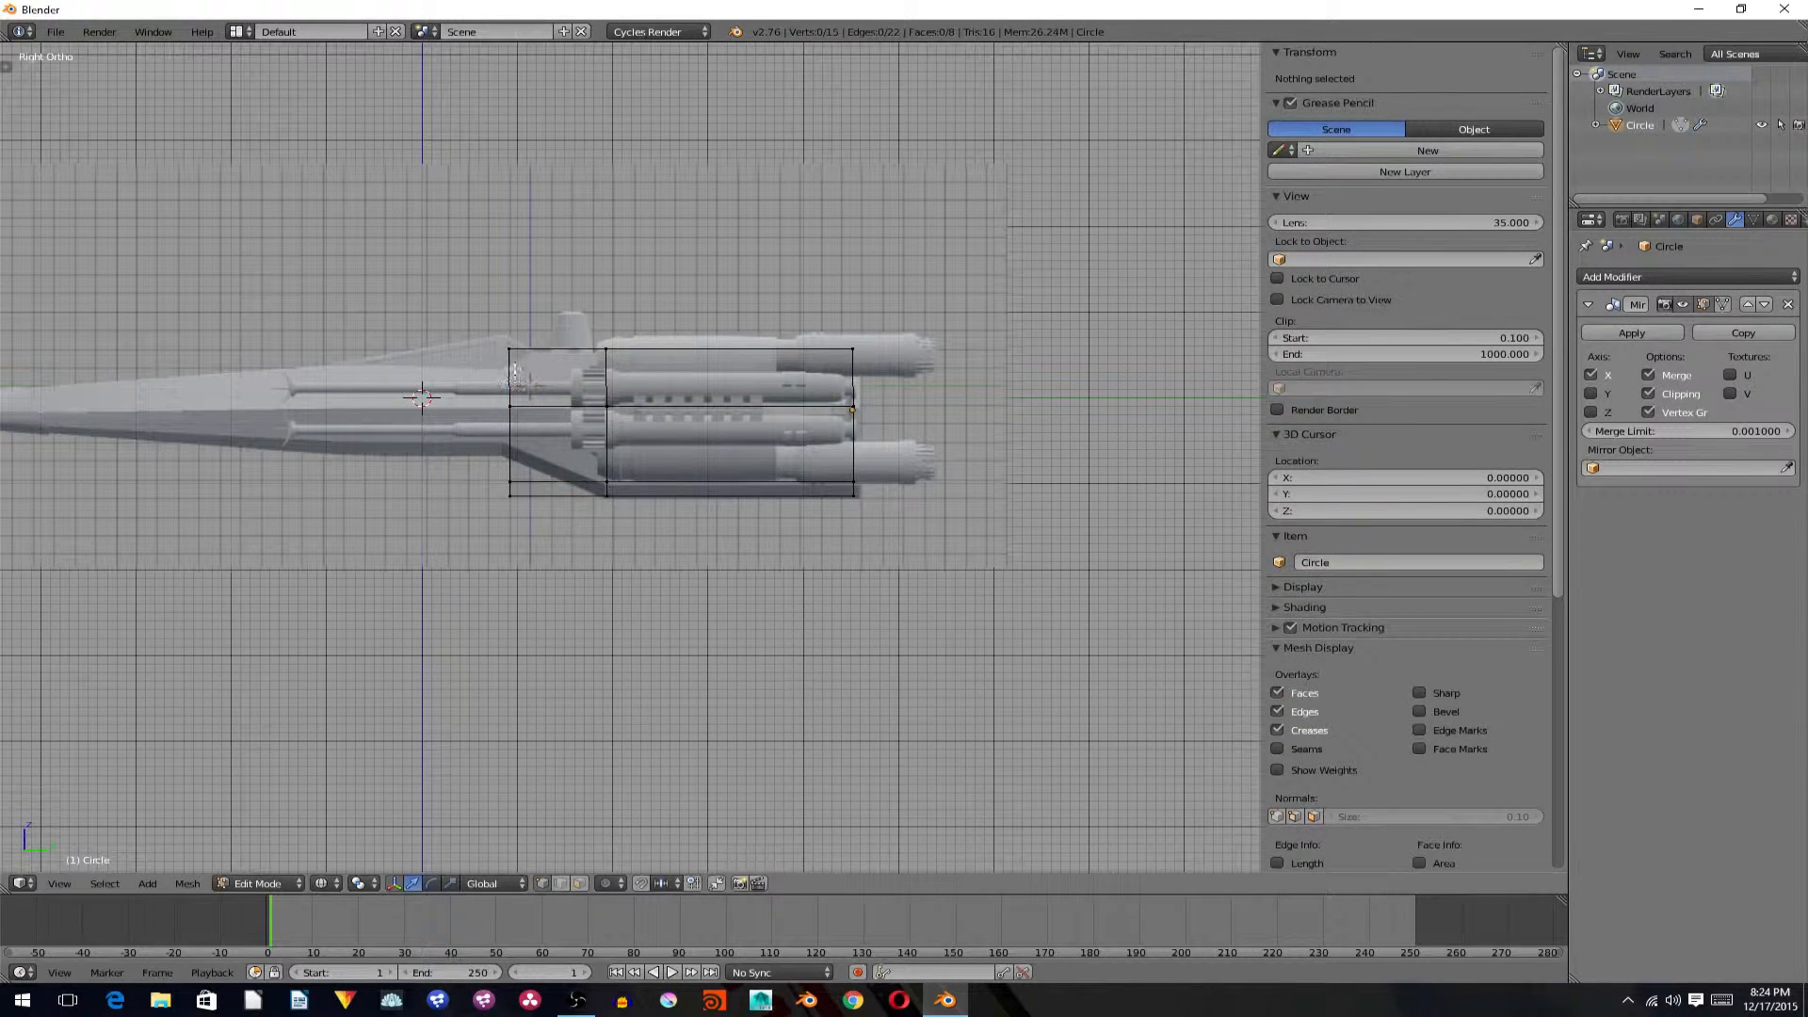
{"action": "key", "text": "c"}
{"action": "left_click_drag", "start_coordinate": [503, 330], "coordinate": [564, 420]}
{"action": "key", "text": "a"}
{"action": "right_click", "coordinate": [496, 482]}
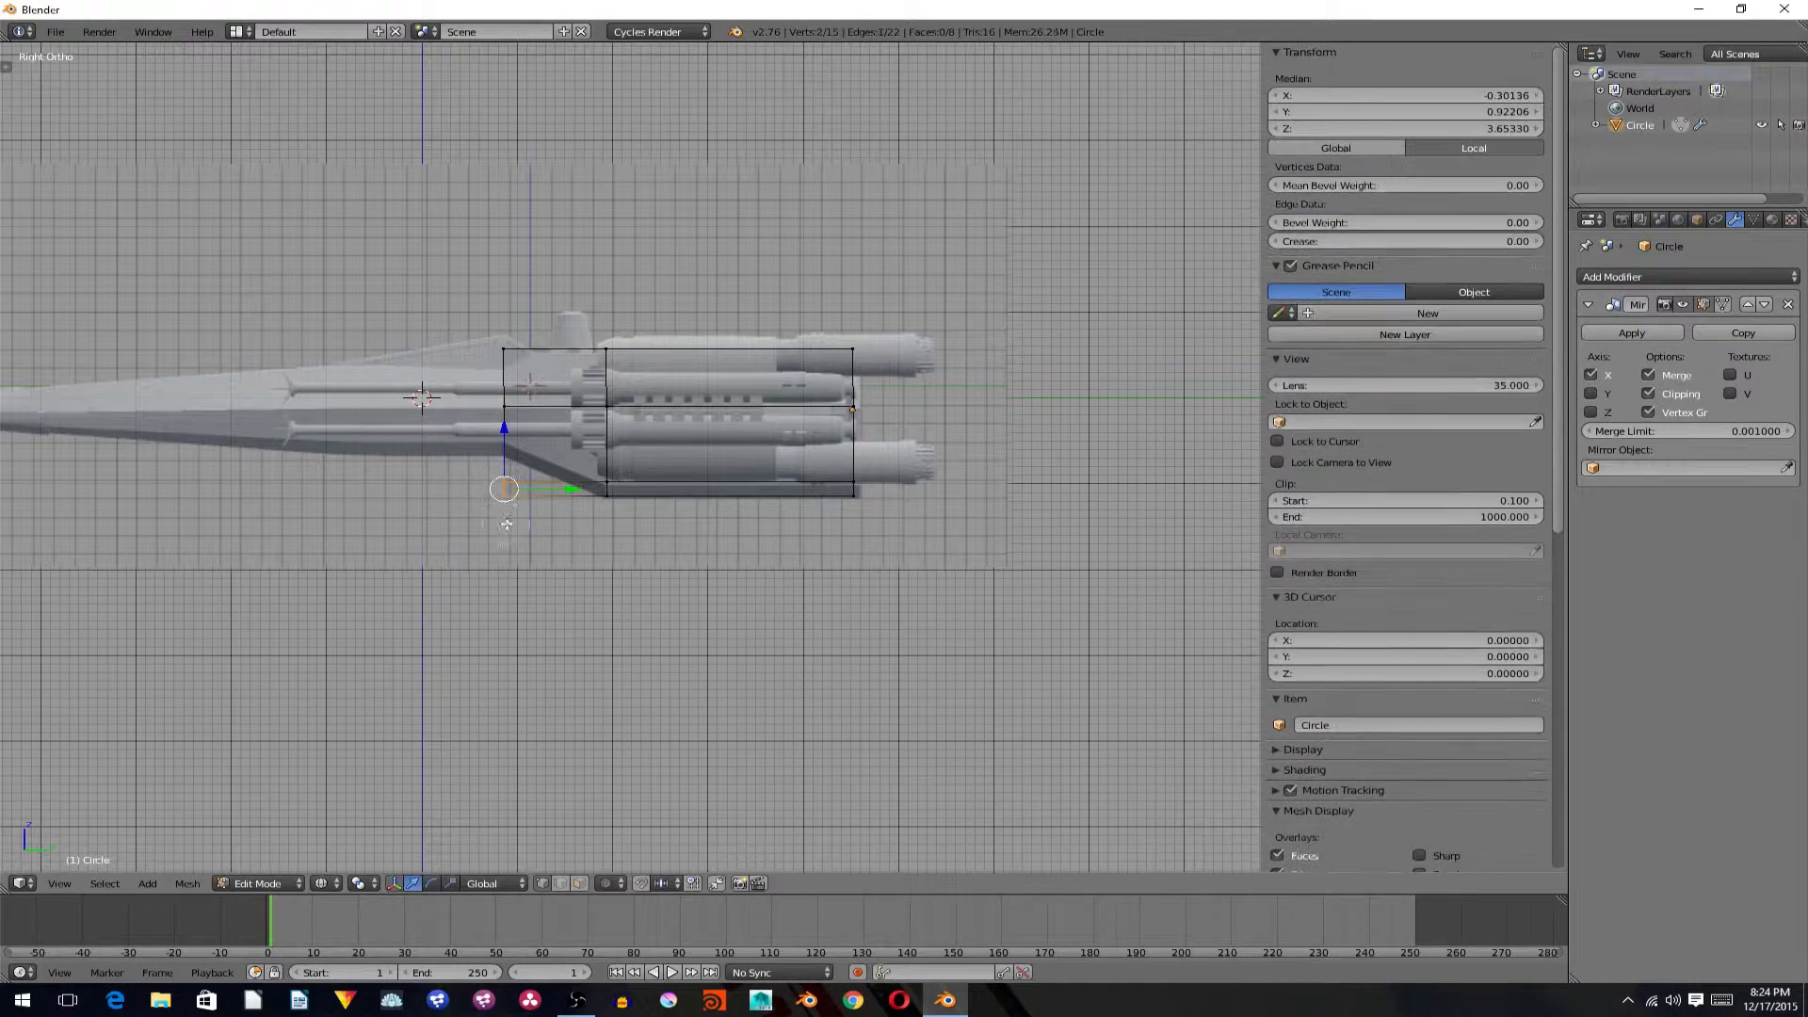
{"action": "left_click_drag", "start_coordinate": [506, 429], "coordinate": [510, 394]}
{"action": "middle_click_drag", "start_coordinate": [510, 394], "coordinate": [671, 428]}
{"action": "key", "text": "a"}
{"action": "key", "text": "a"}
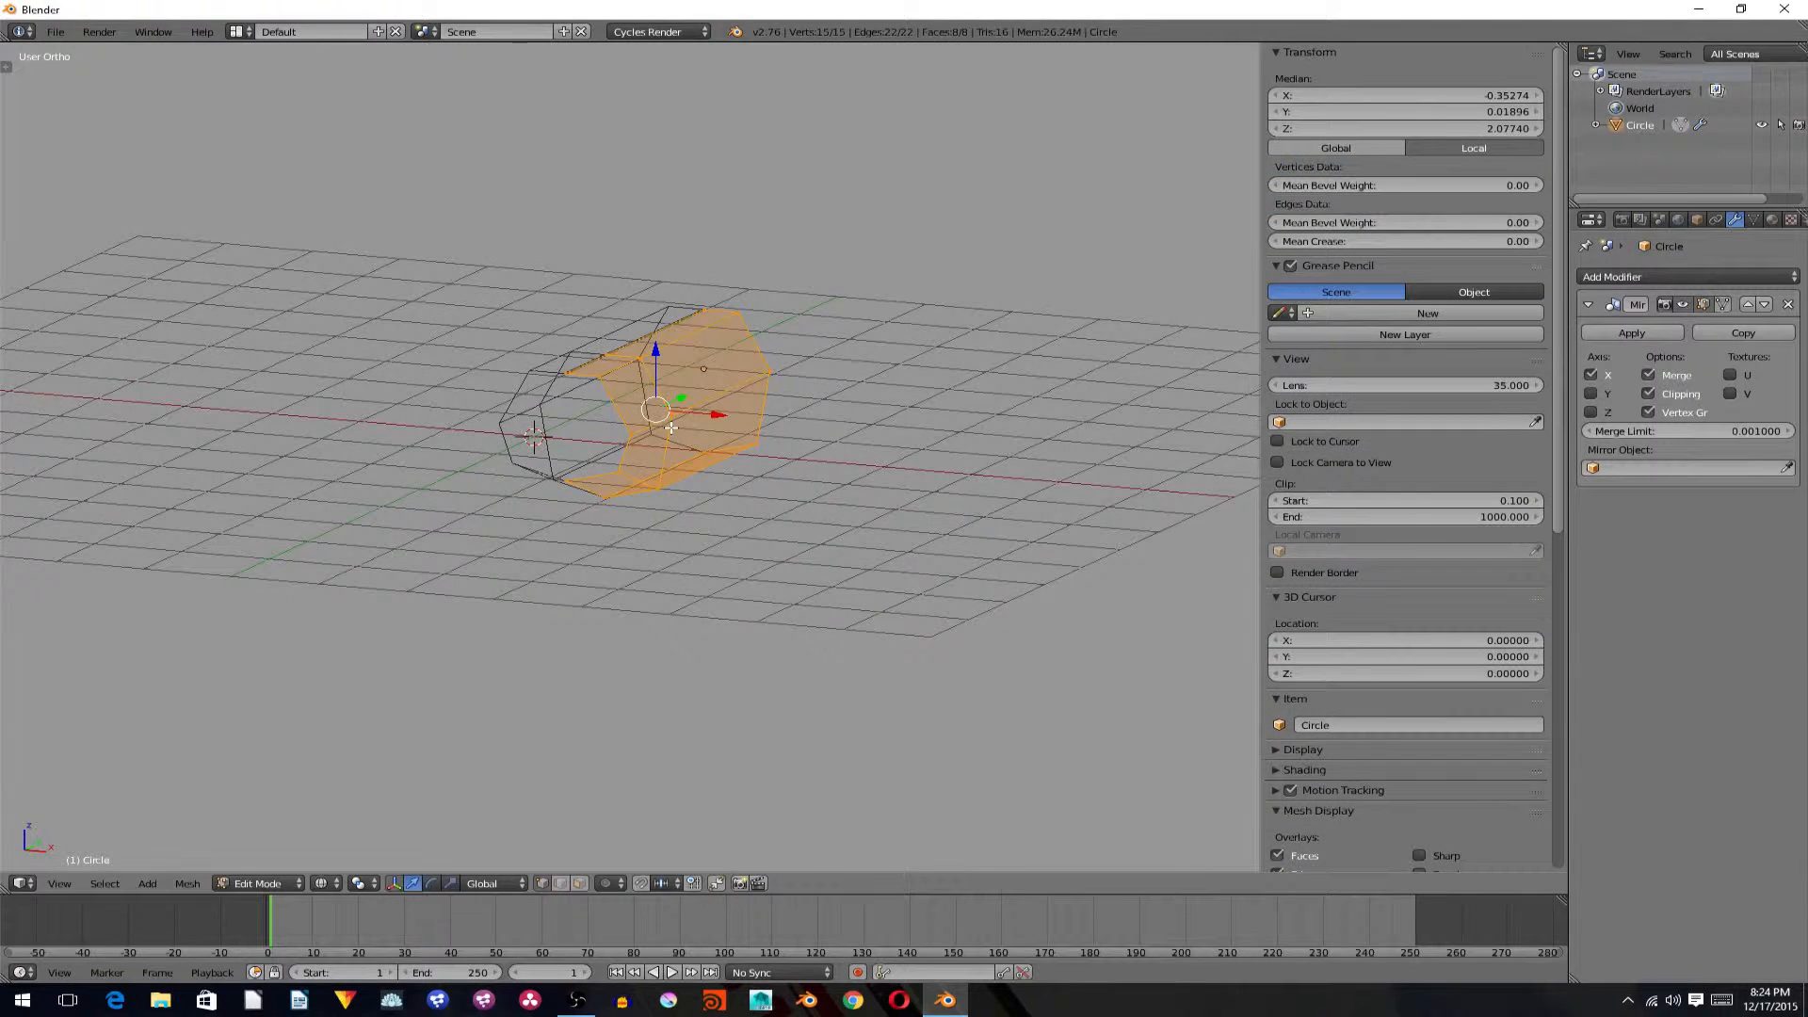
{"action": "key", "text": "KP_3"}
{"action": "key", "text": "a"}
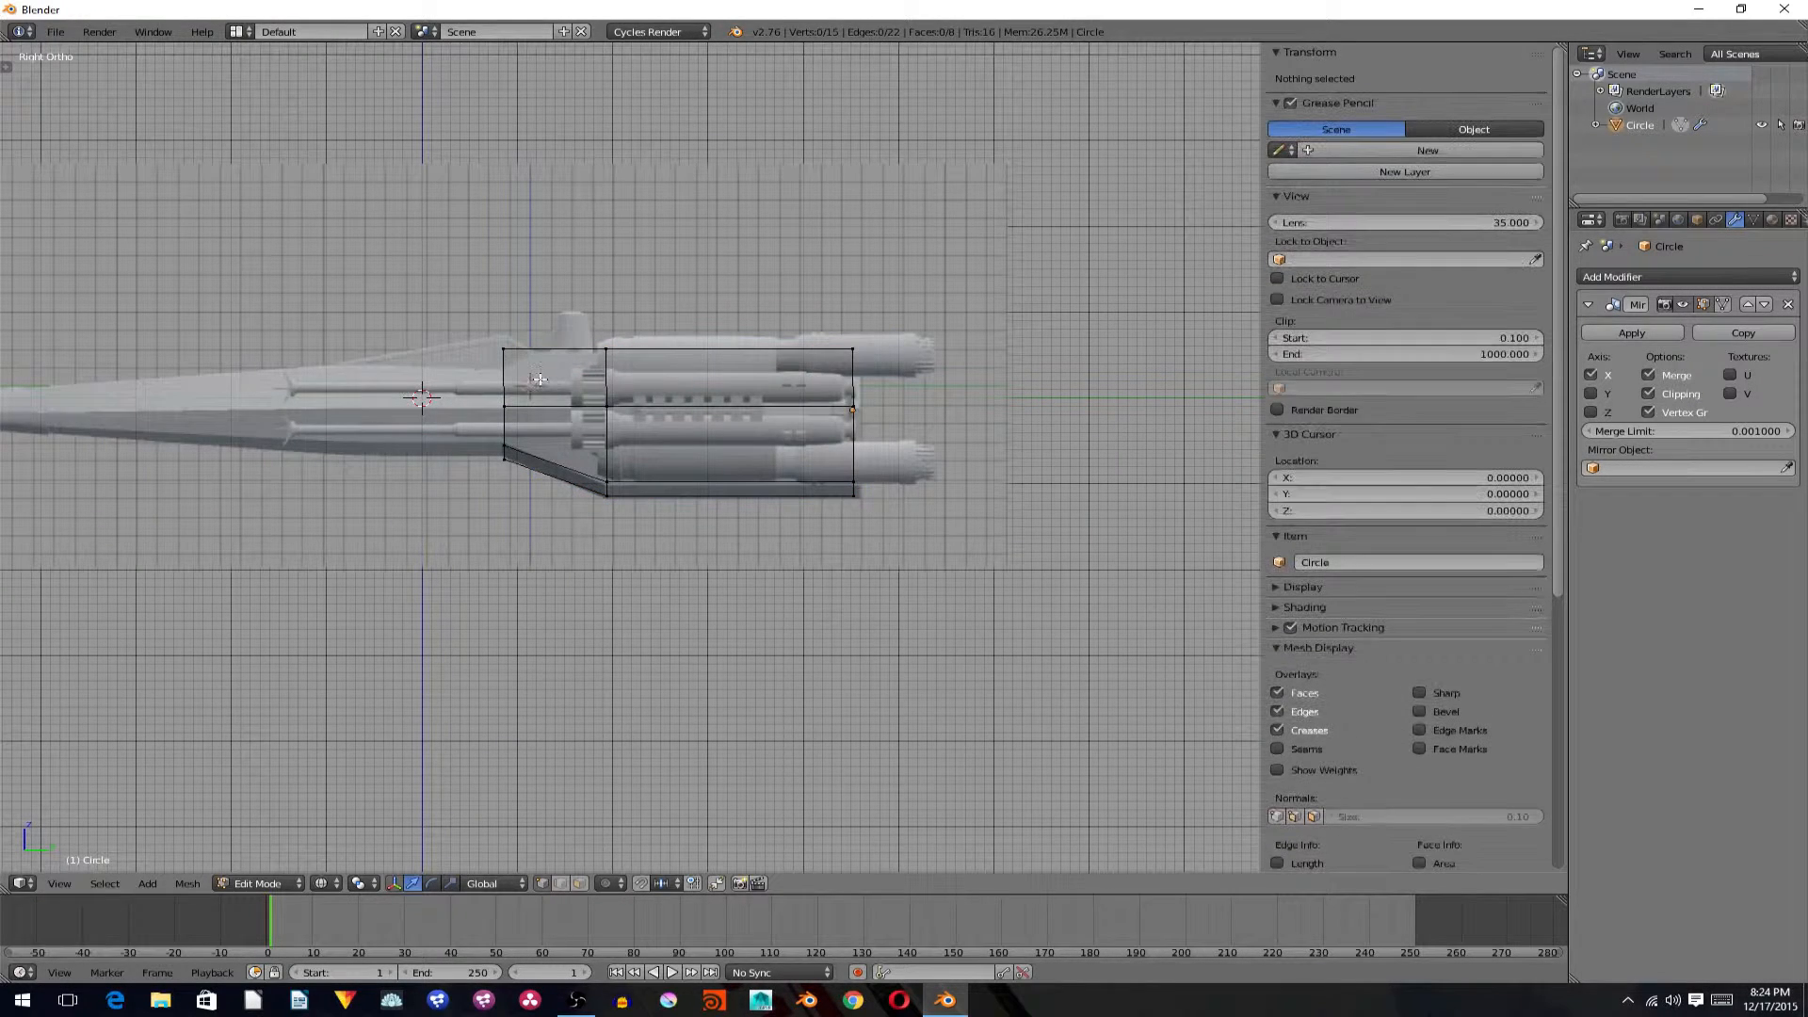
Extrude the front loop into a nose, shrink it to a tip and lower it.
{"action": "right_click", "coordinate": [501, 384], "text": "alt"}
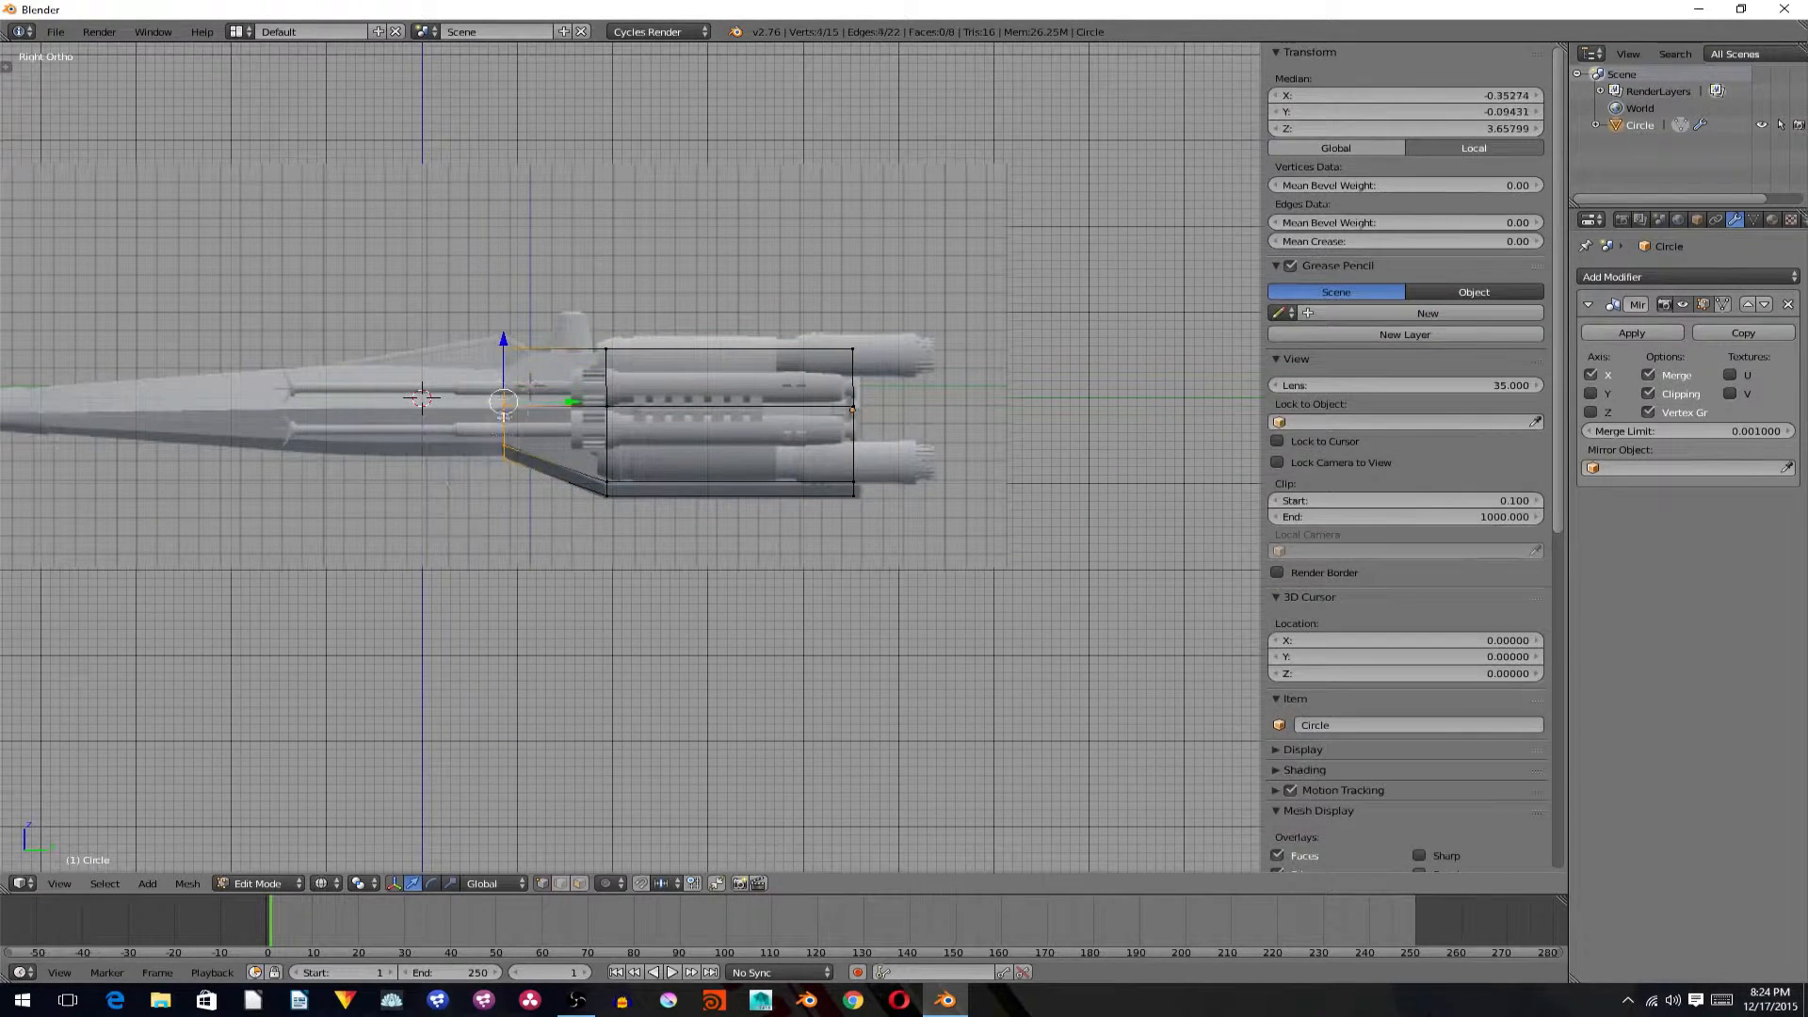
{"action": "key", "text": "e"}
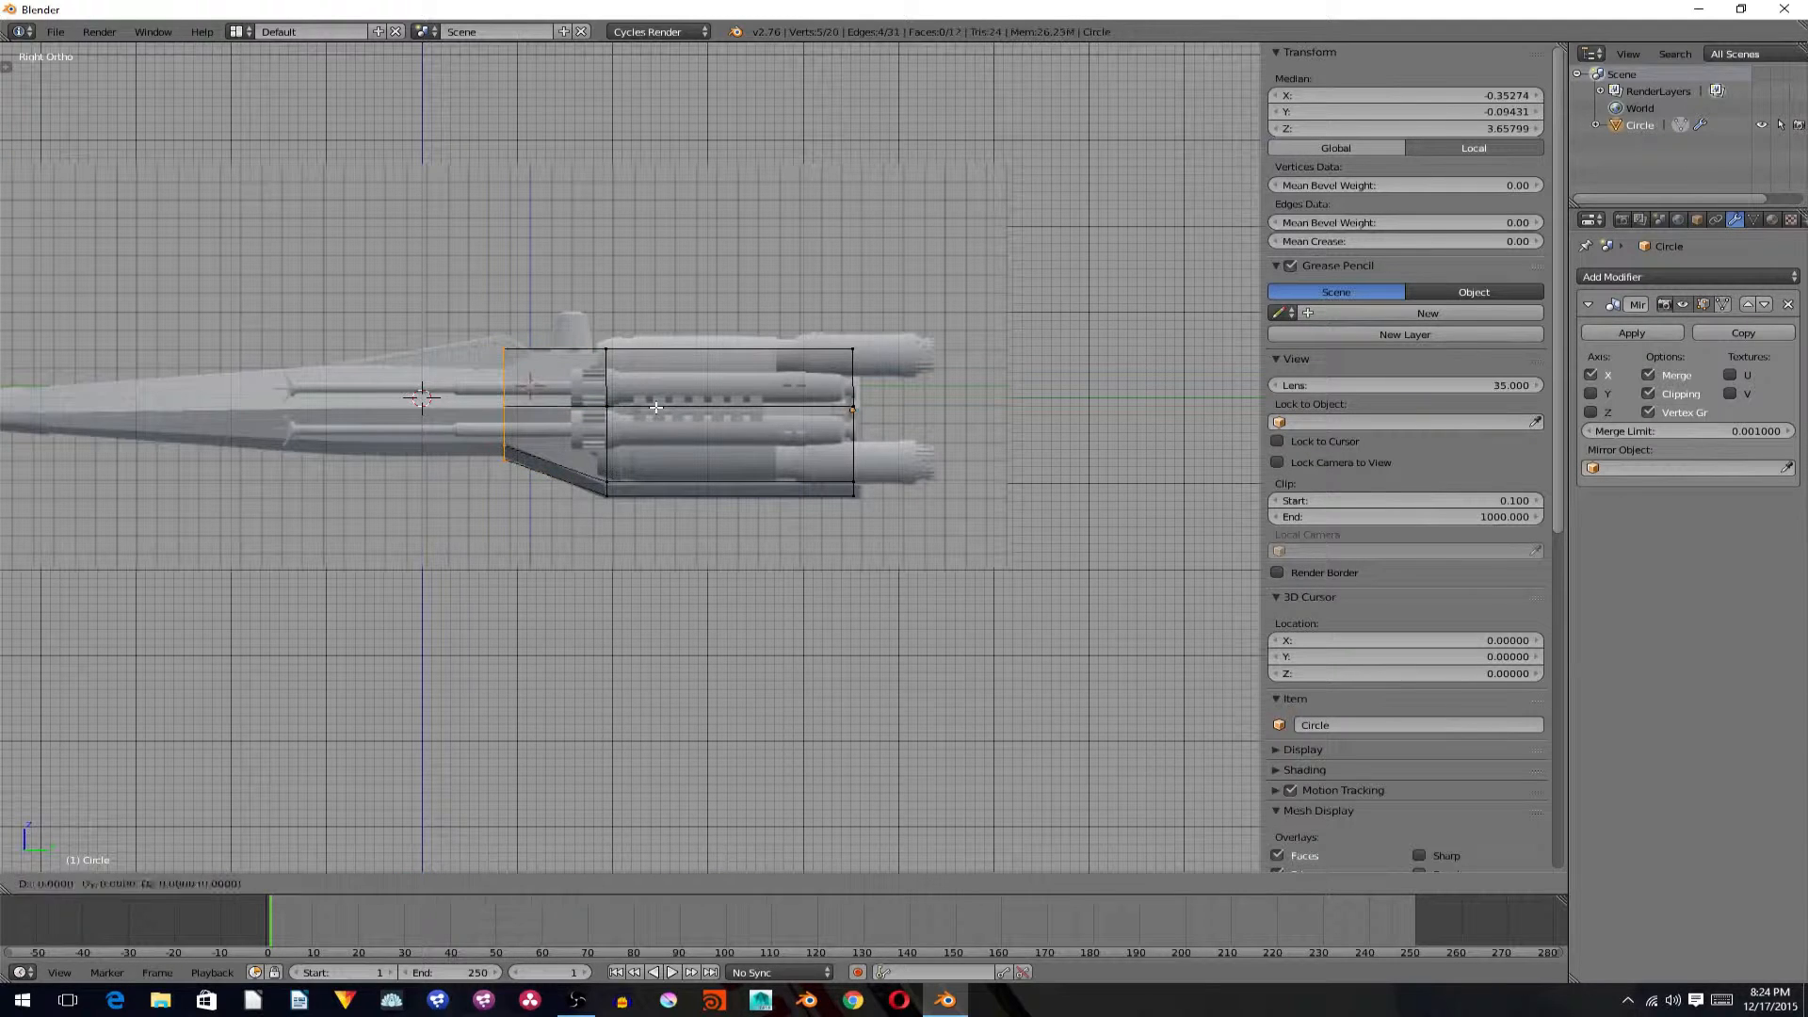
{"action": "left_click", "coordinate": [205, 355]}
{"action": "key", "text": "s"}
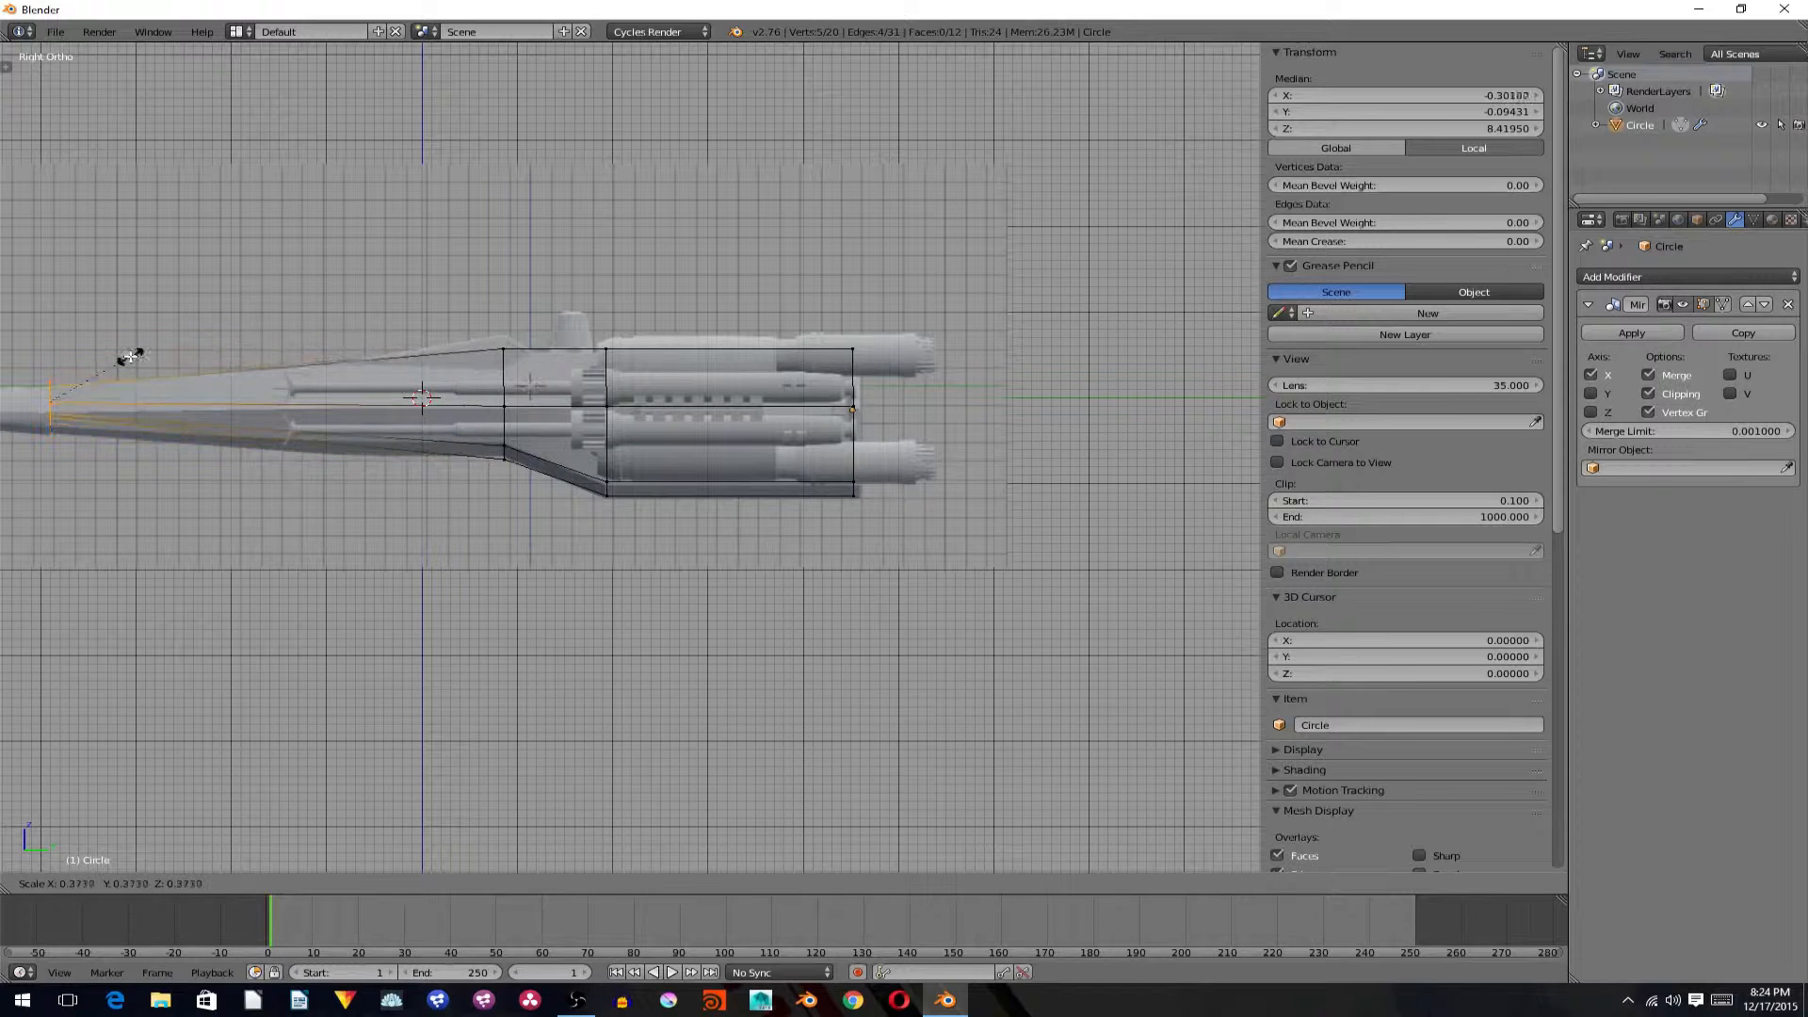
{"action": "left_click", "coordinate": [90, 343]}
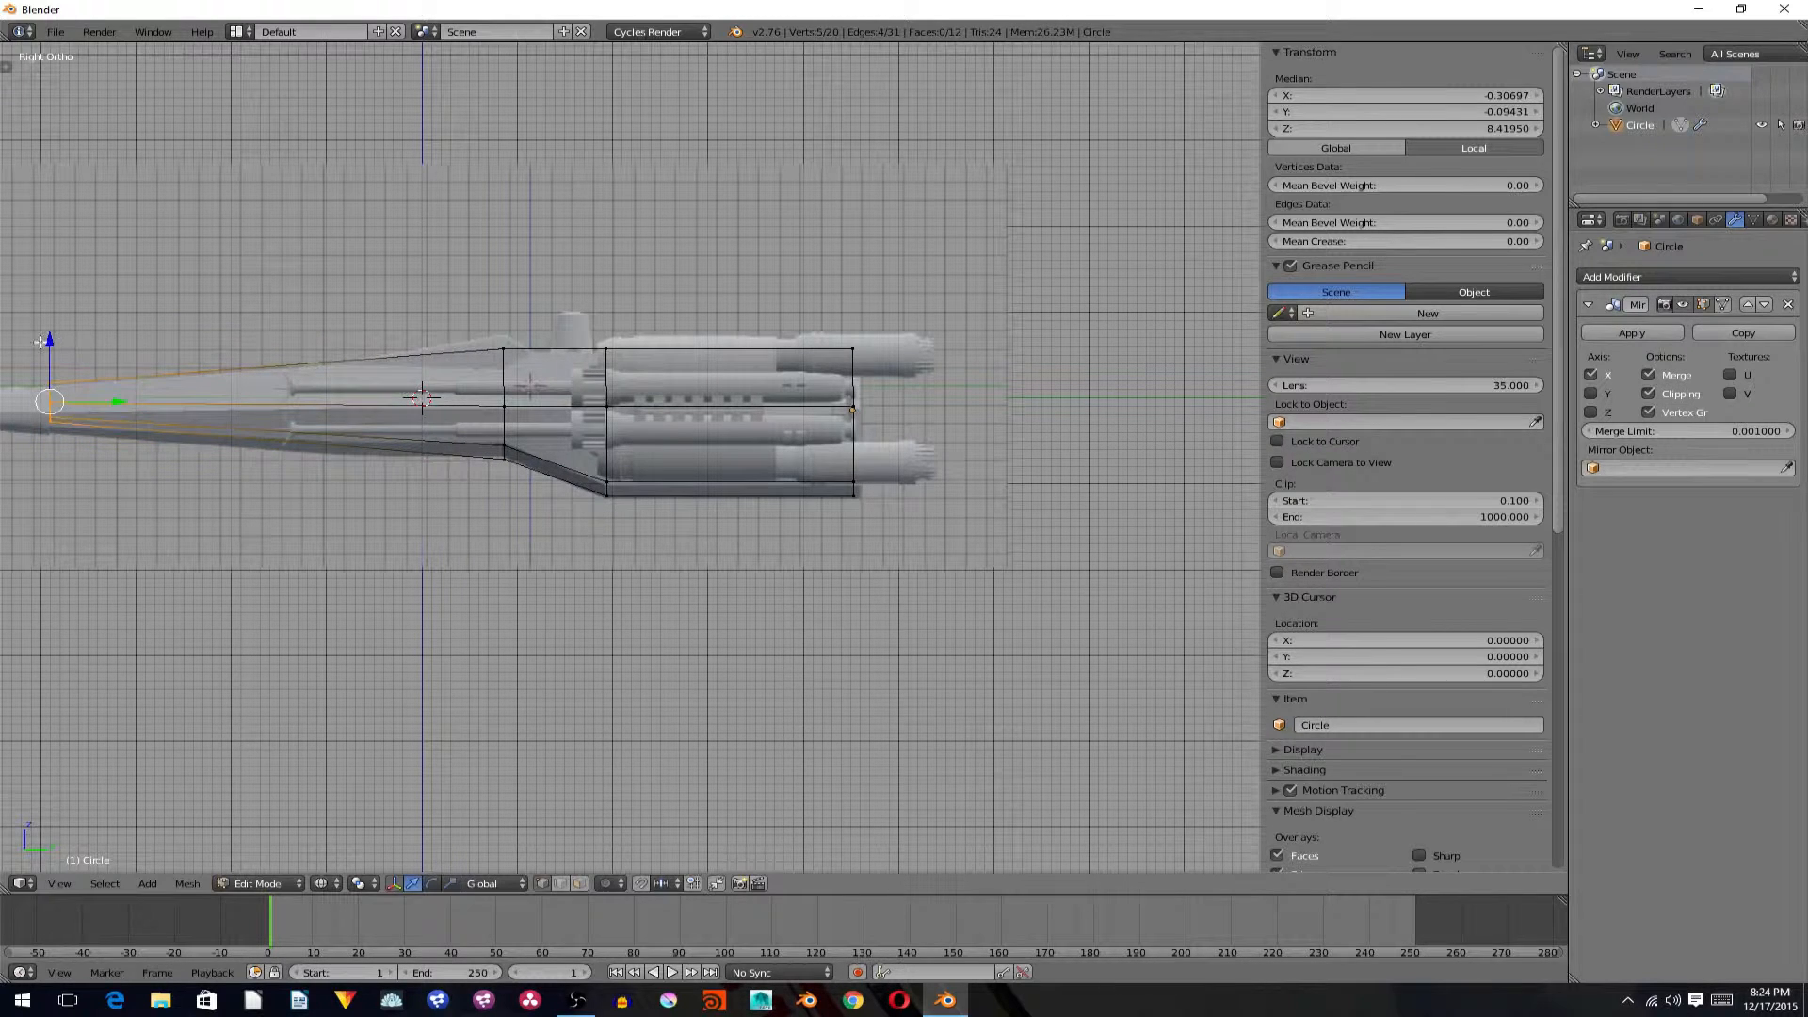
{"action": "left_click_drag", "start_coordinate": [49, 339], "coordinate": [54, 350]}
{"action": "middle_click_drag", "start_coordinate": [53, 350], "coordinate": [449, 453]}
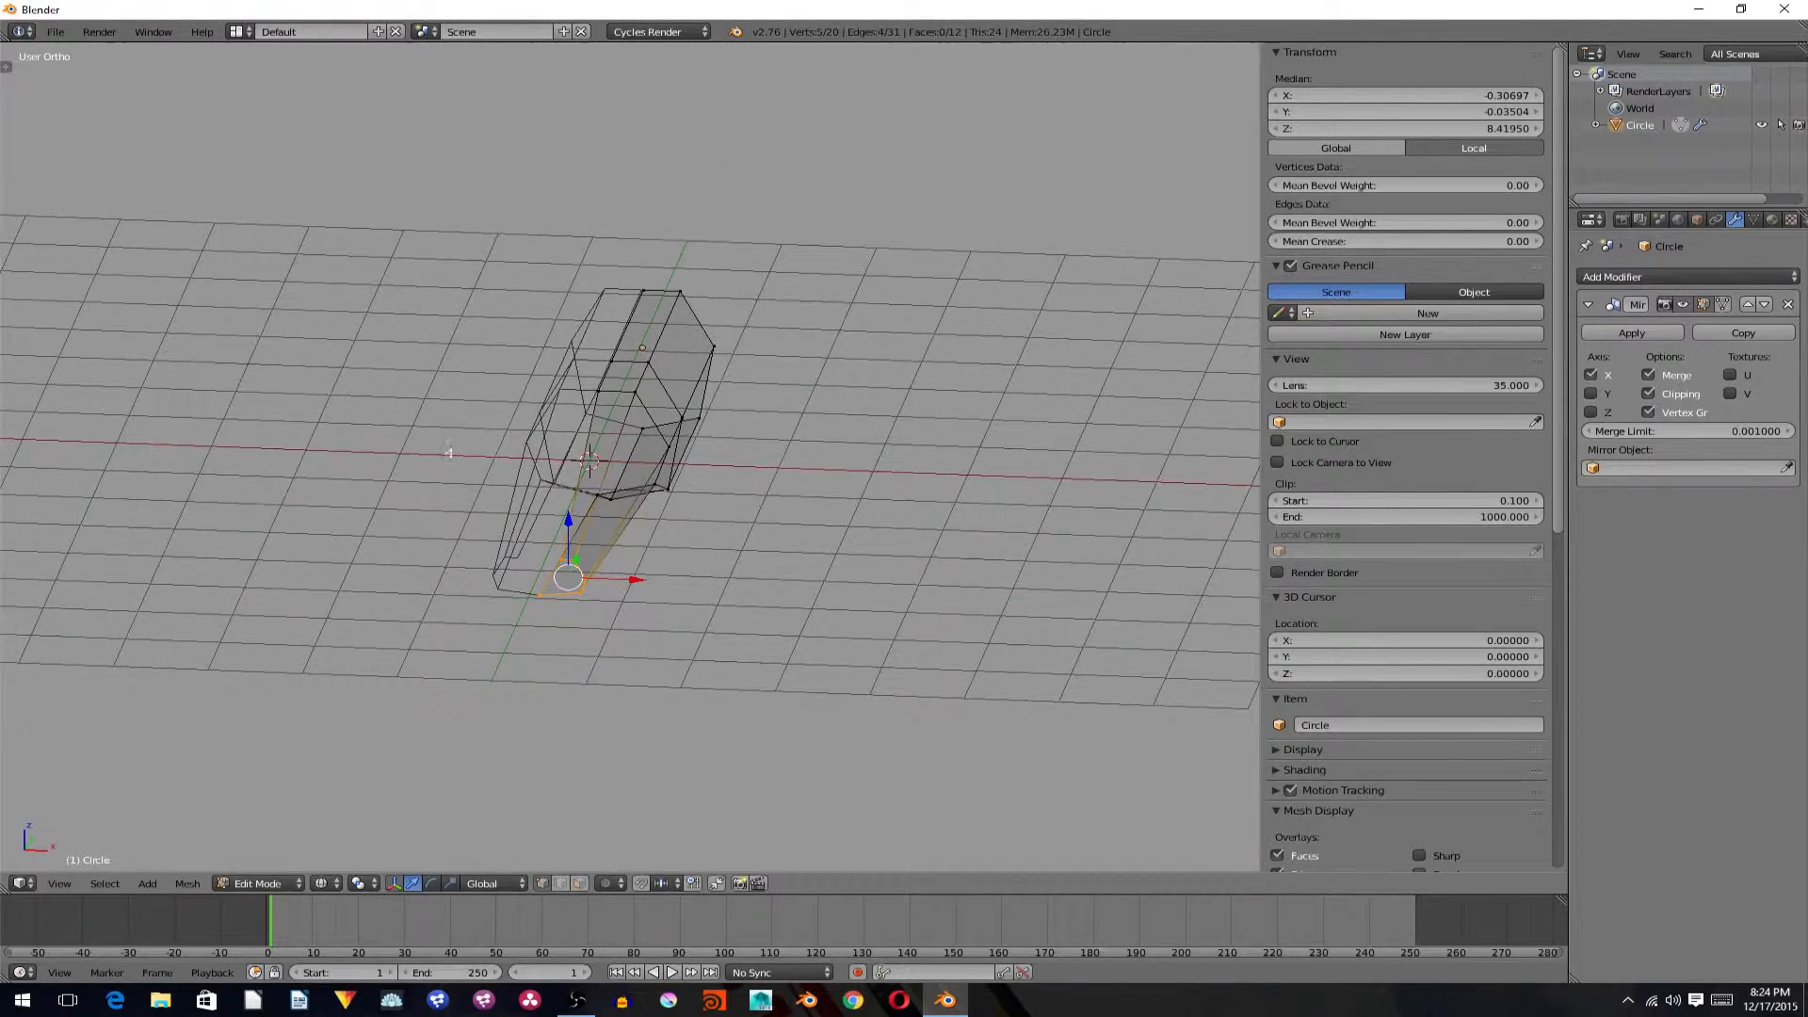
In top view, pull the nose vertices inward to match the reference width.
{"action": "key", "text": "KP_7"}
{"action": "scroll", "coordinate": [584, 509], "scroll_direction": "down", "scroll_amount": 4}
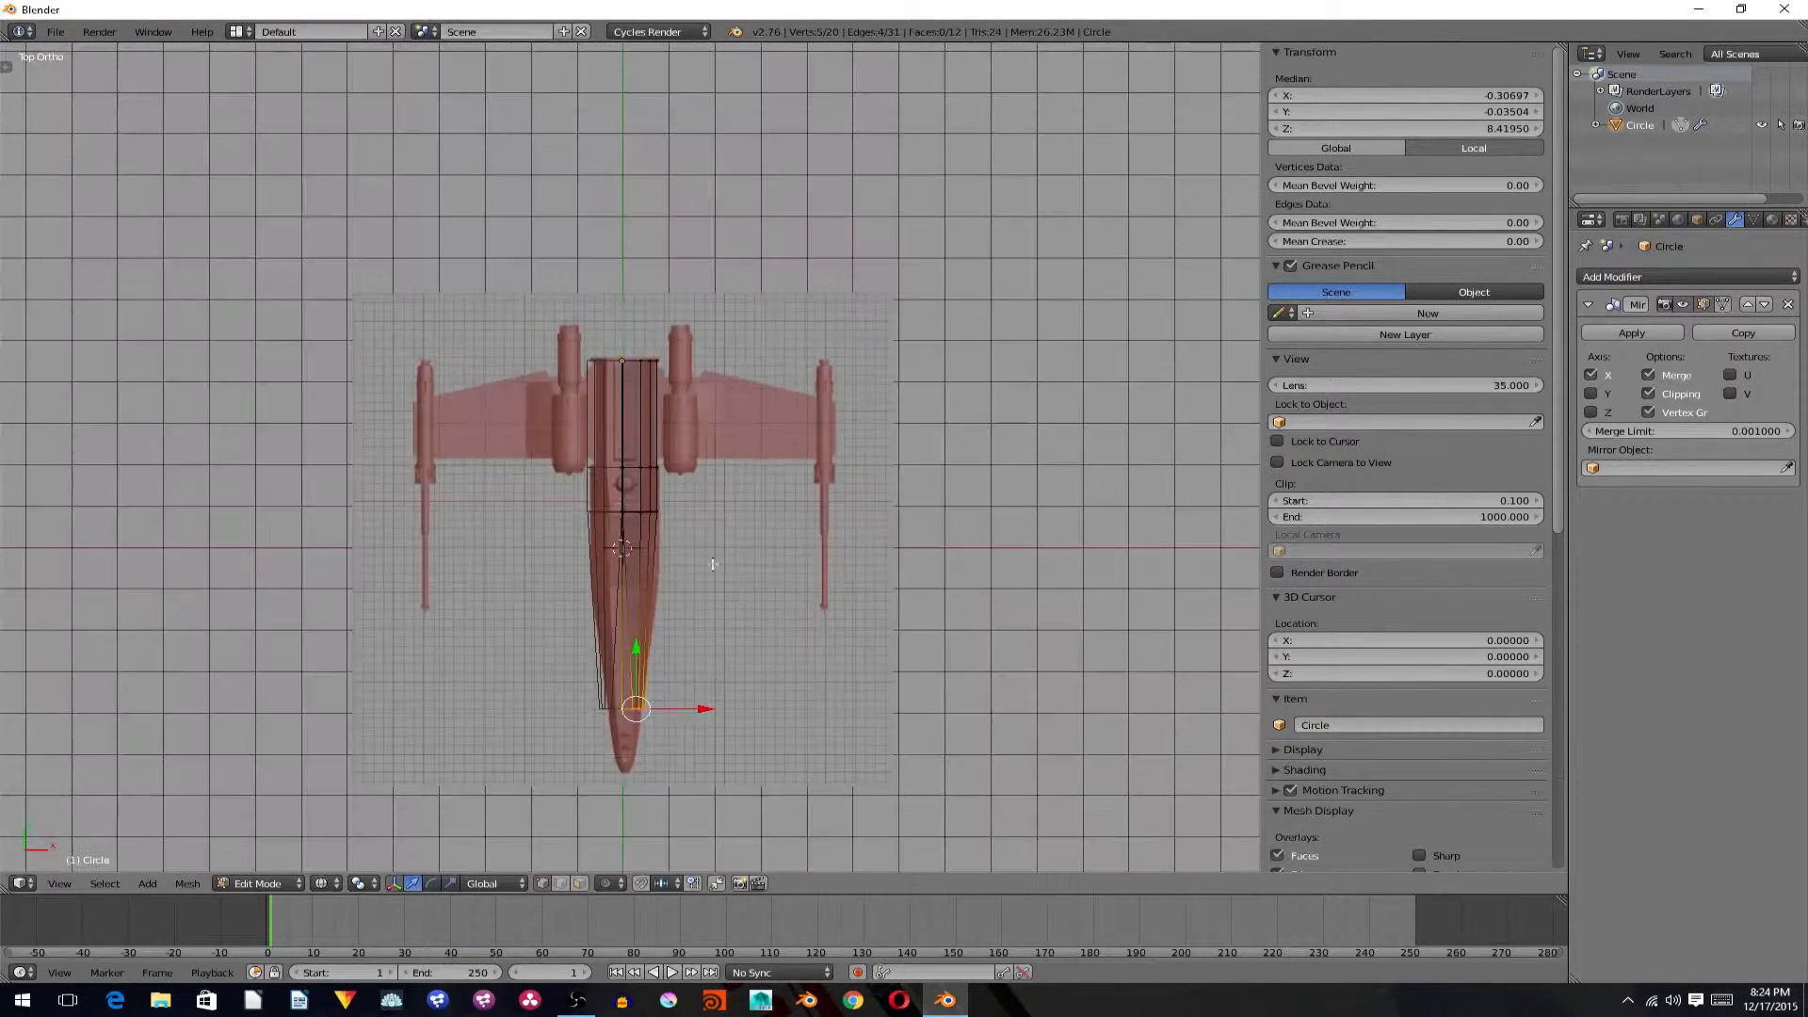
{"action": "middle_click_drag", "start_coordinate": [737, 607], "coordinate": [665, 395], "text": "shift"}
{"action": "scroll", "coordinate": [663, 424], "scroll_direction": "up", "scroll_amount": 1}
{"action": "scroll", "coordinate": [643, 504], "scroll_direction": "up", "scroll_amount": 5}
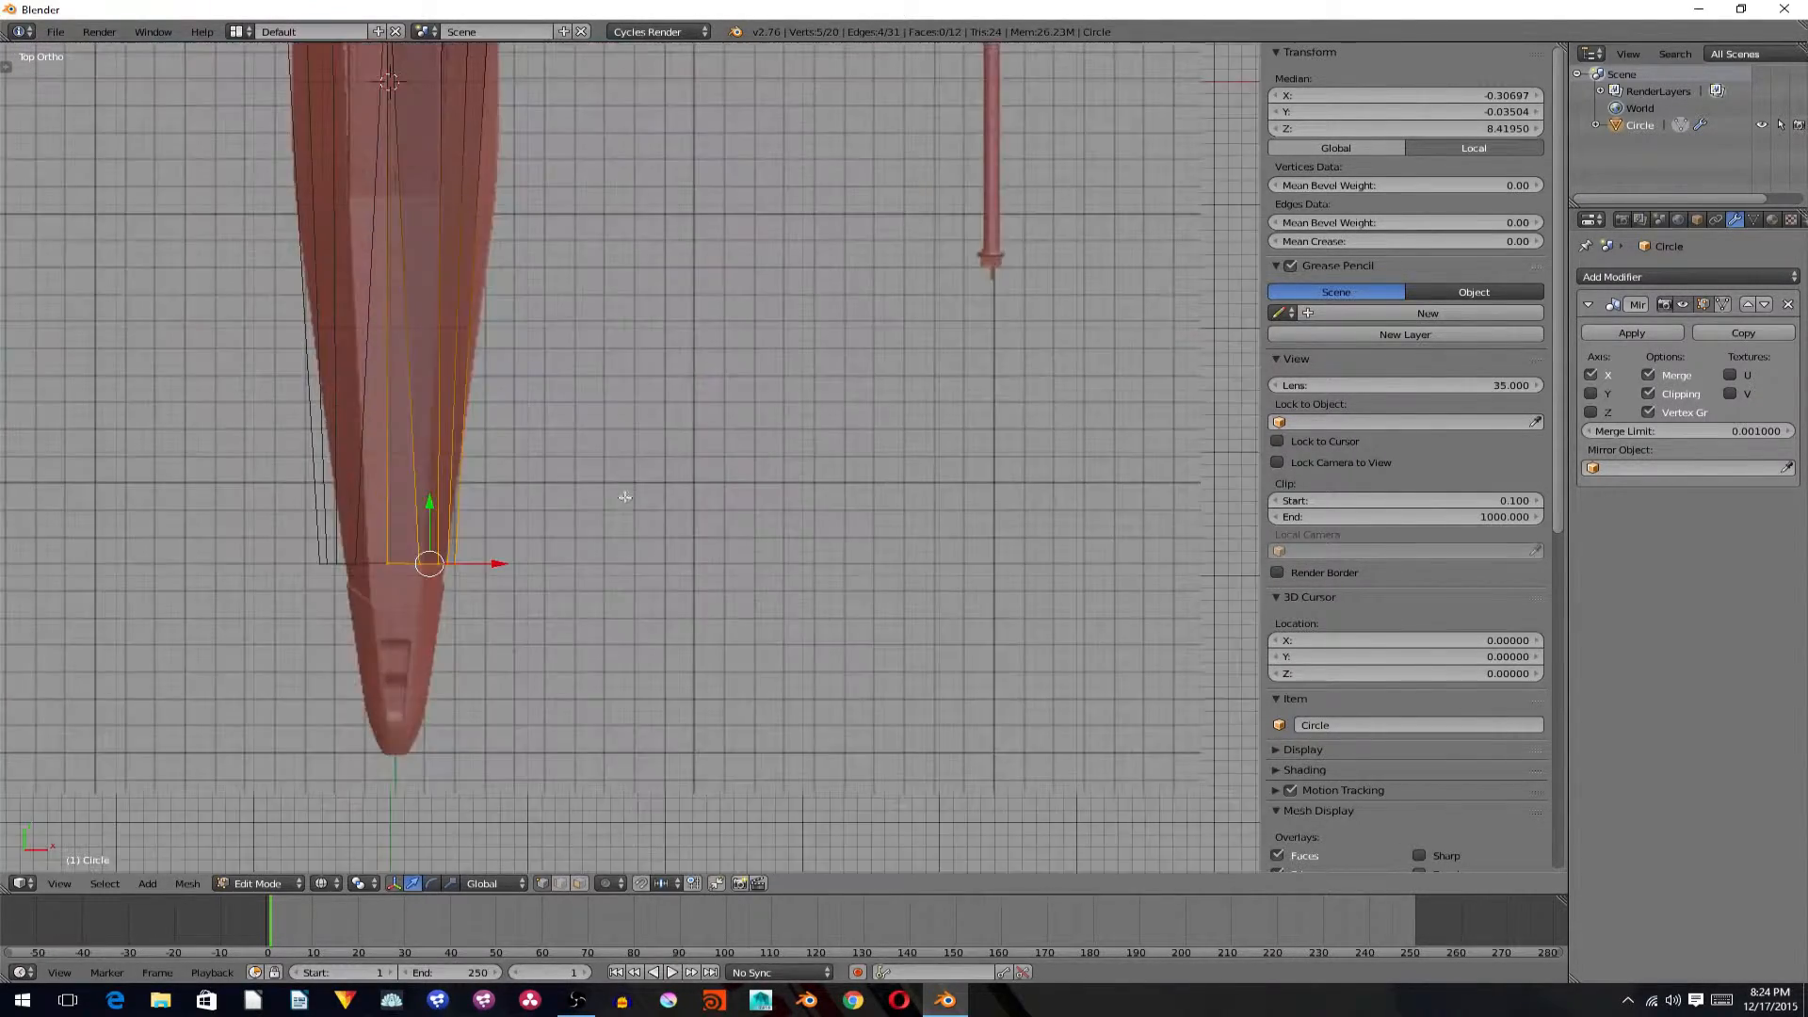
{"action": "left_click_drag", "start_coordinate": [490, 560], "coordinate": [467, 567]}
Compare the mesh in solid shading, undo a trial nose-loop shift, and leave Edit Mode.
{"action": "key", "text": "a"}
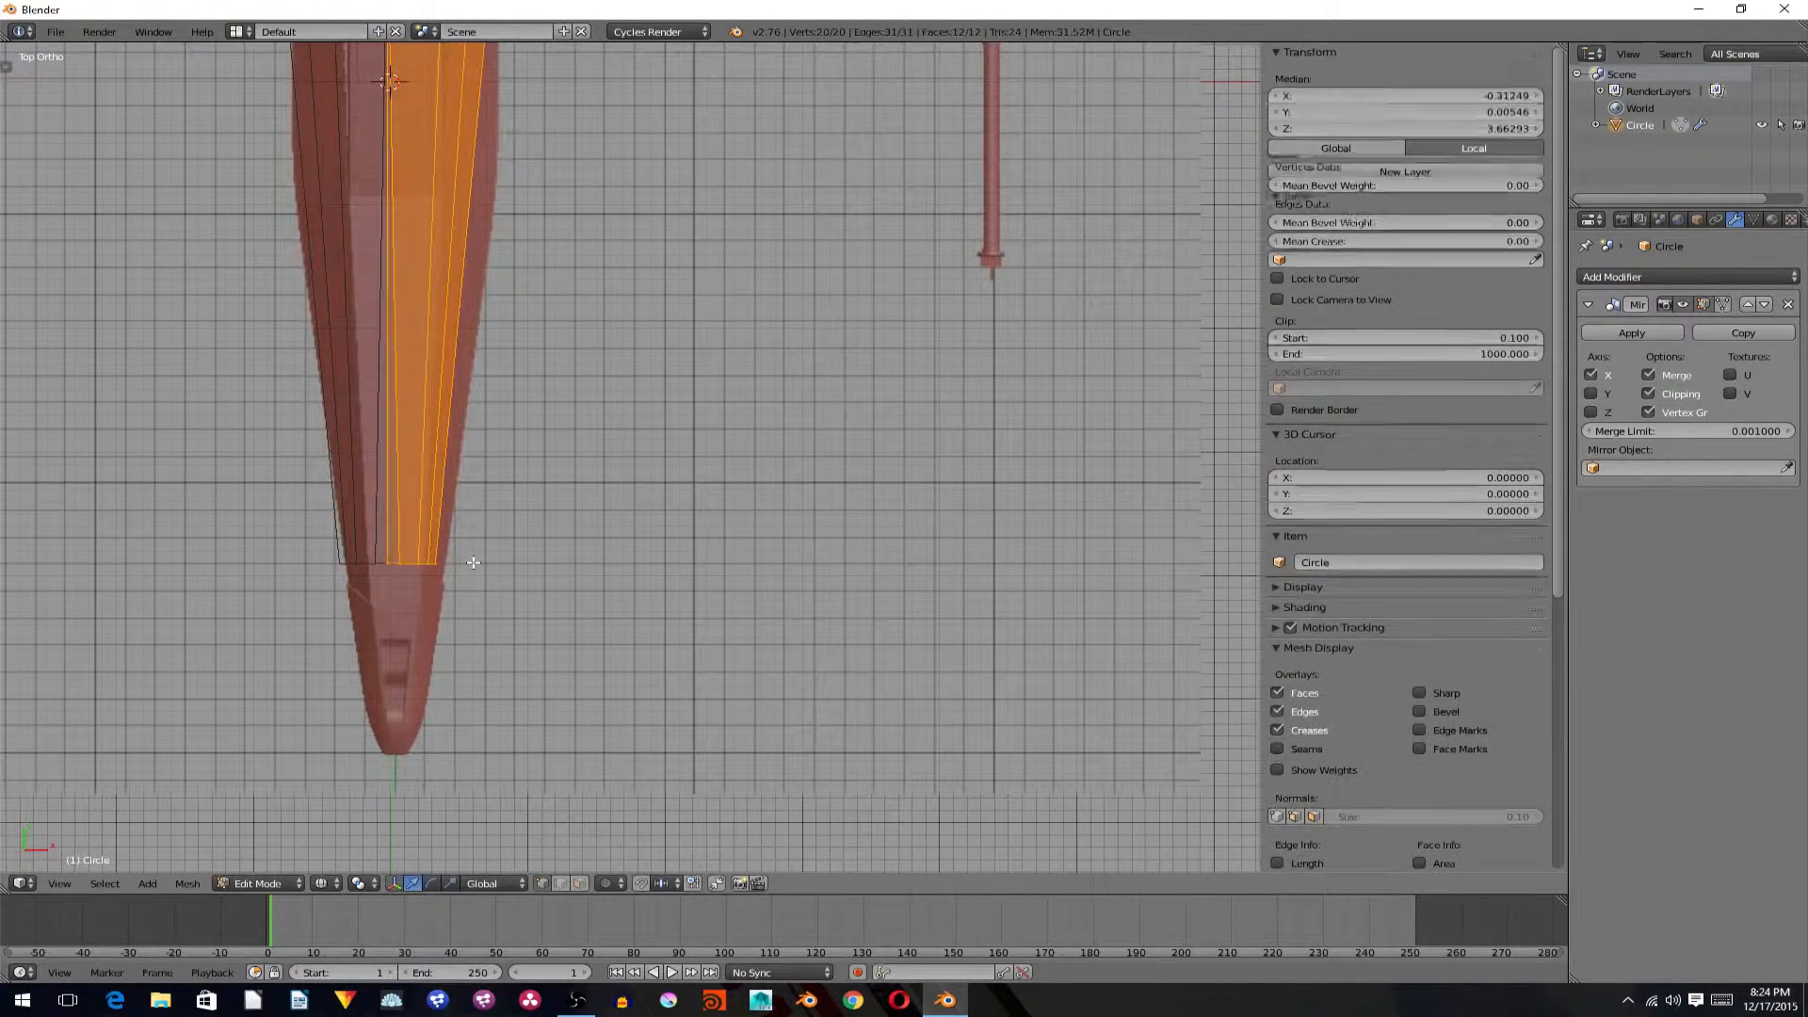
{"action": "key", "text": "a"}
{"action": "key", "text": "z"}
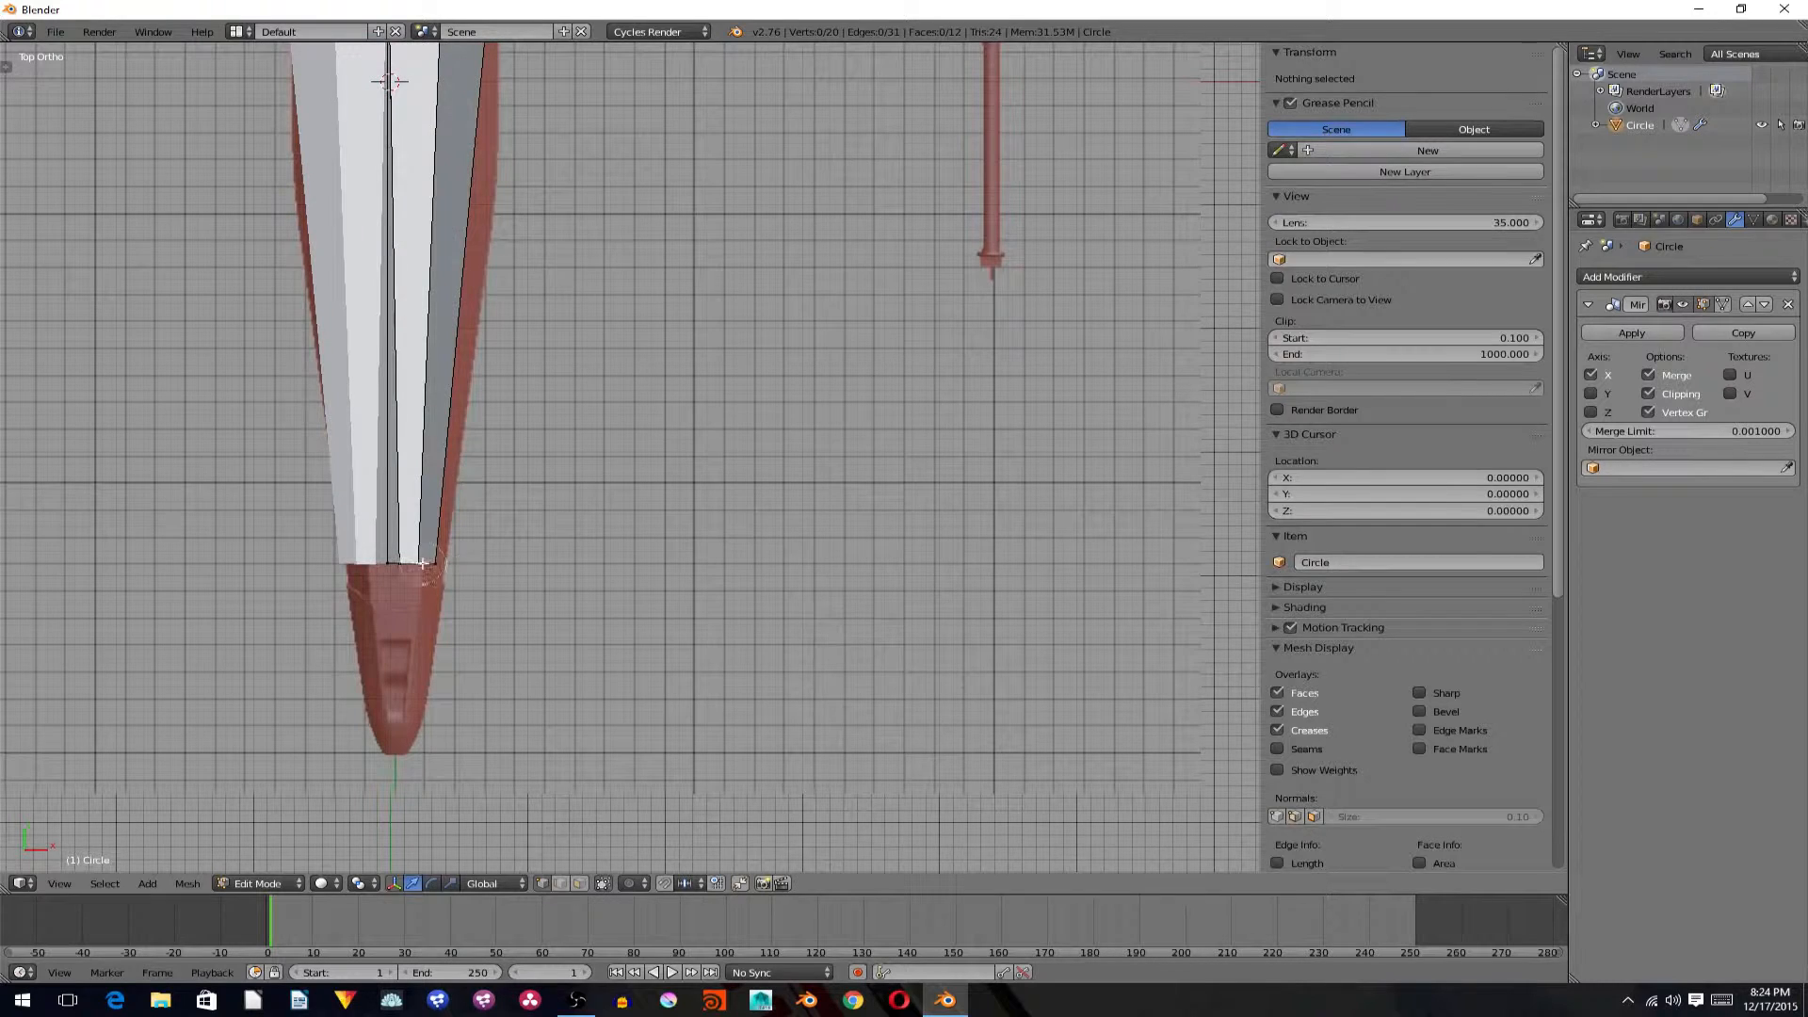
{"action": "right_click", "coordinate": [423, 563], "text": "alt"}
{"action": "key", "text": "z"}
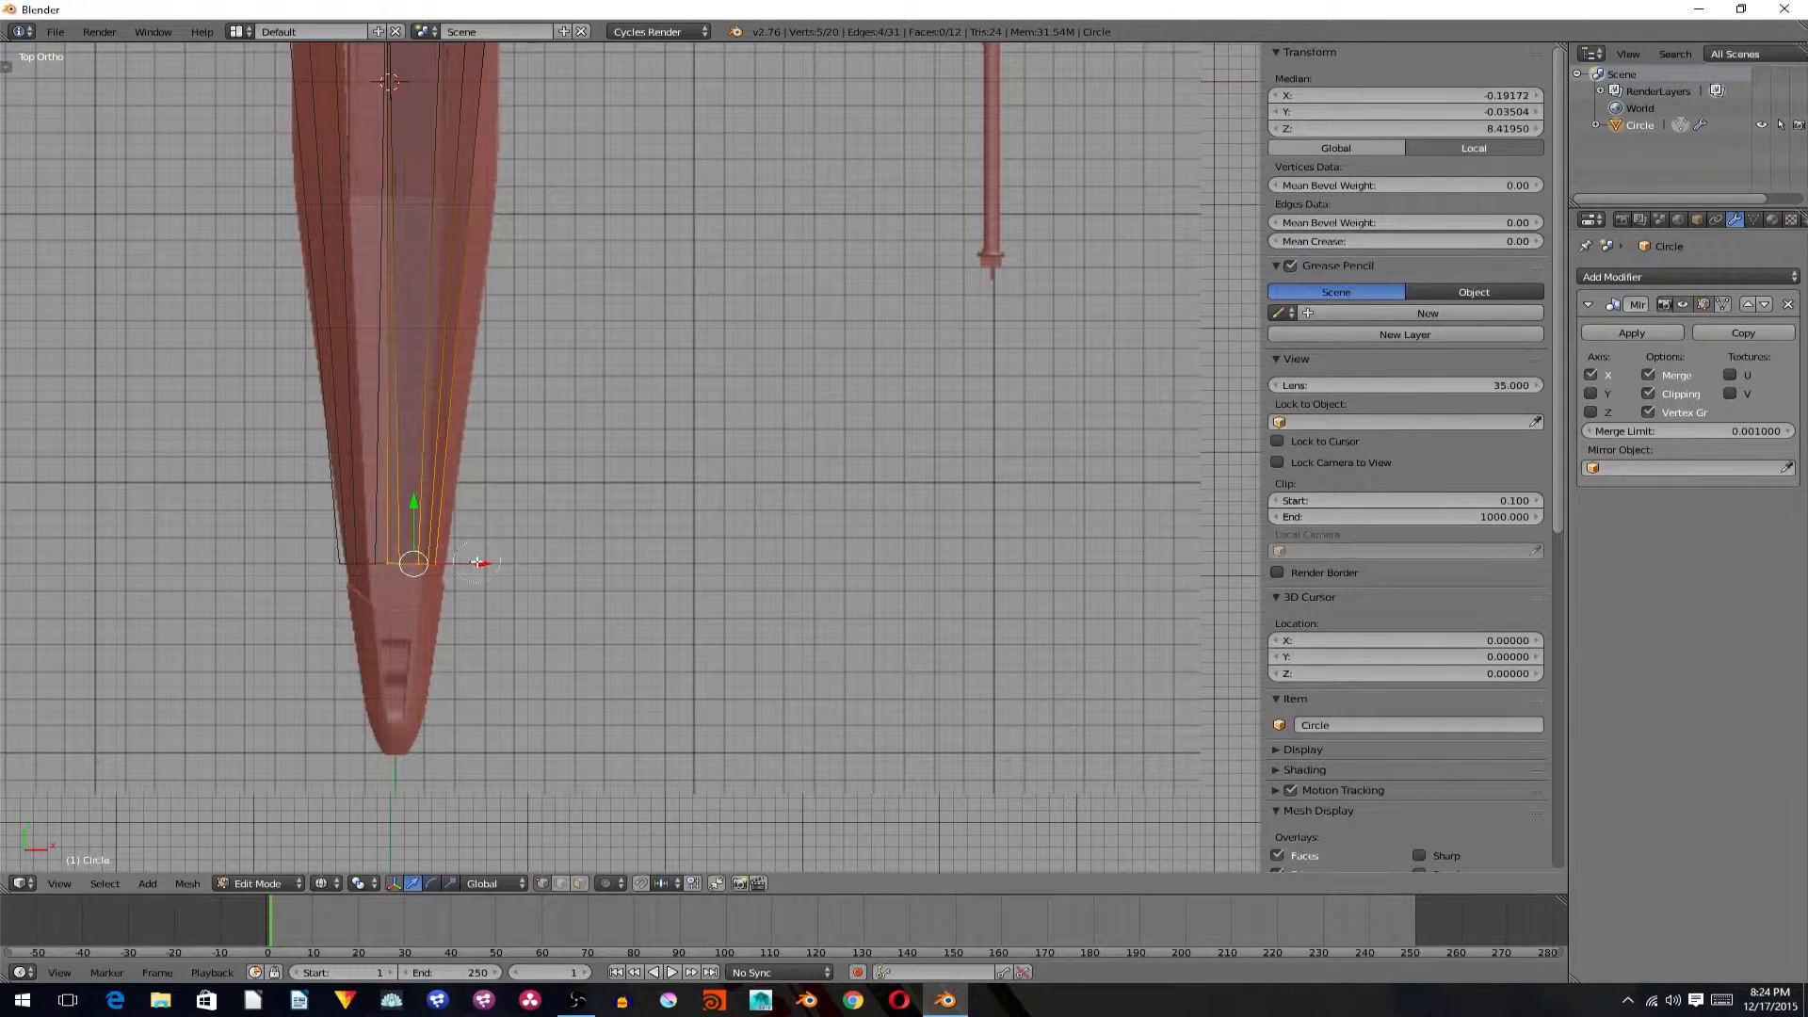
{"action": "left_click_drag", "start_coordinate": [477, 565], "coordinate": [489, 566]}
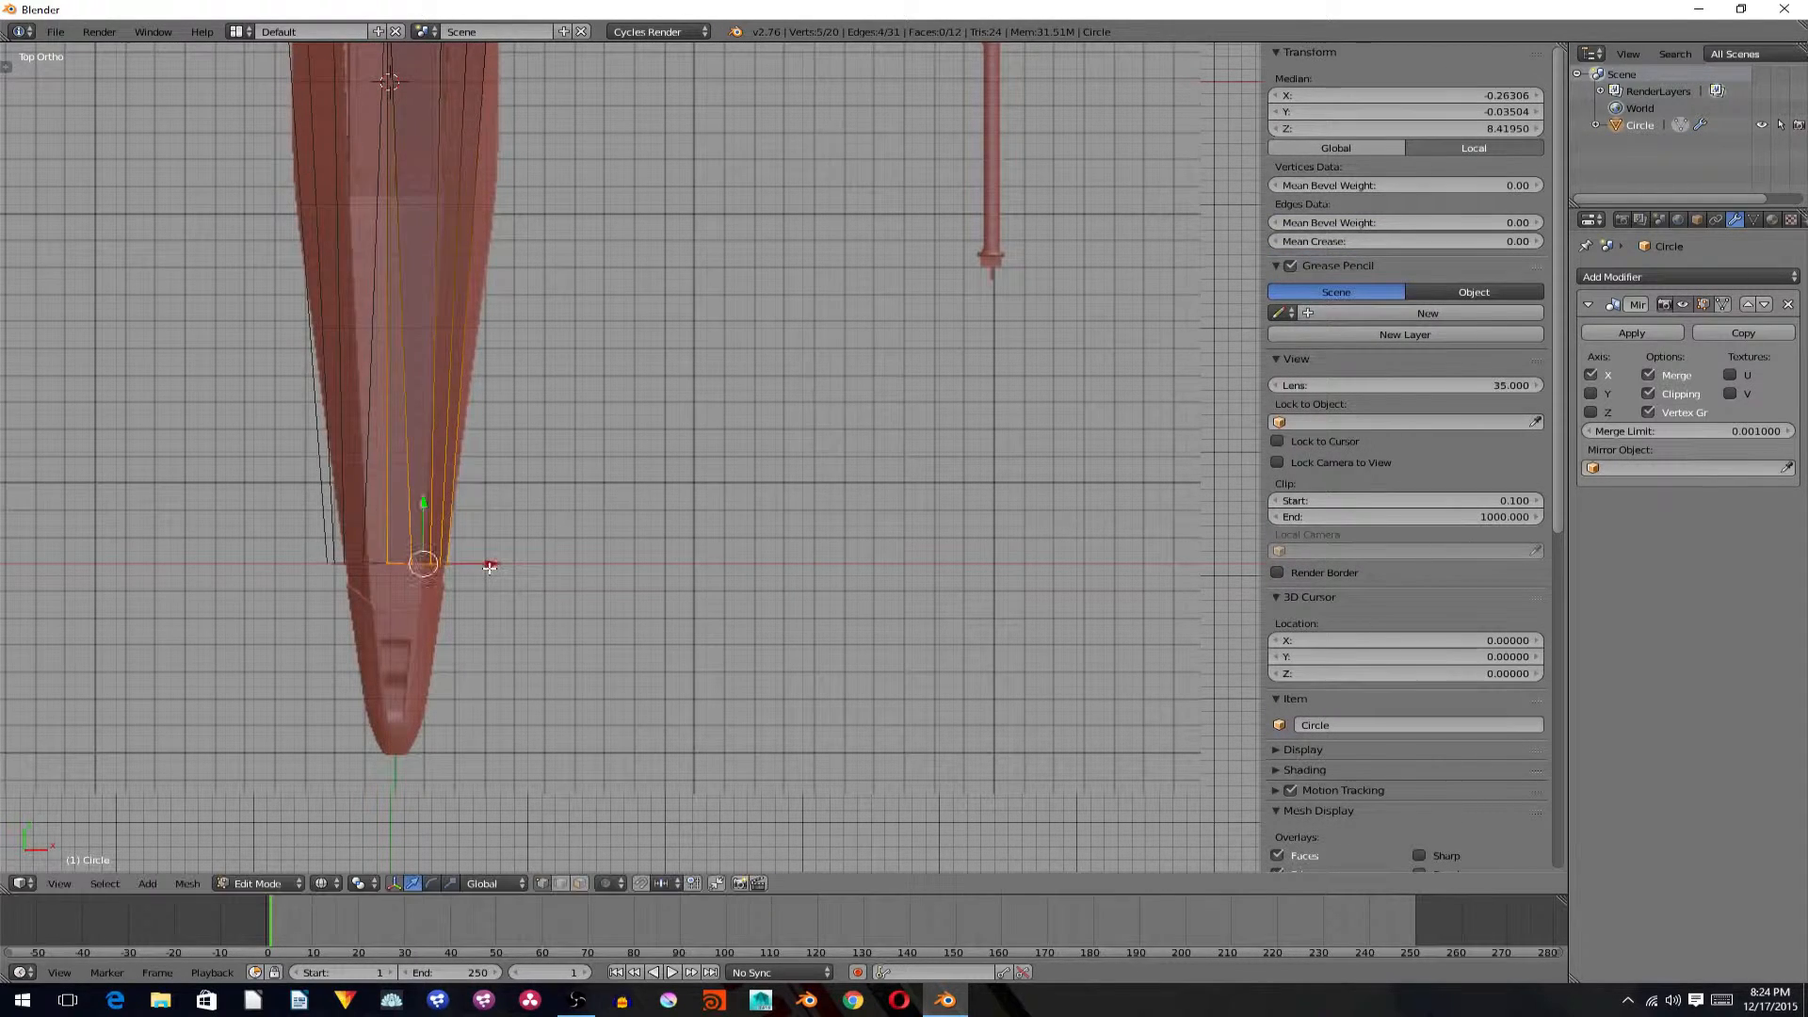
{"action": "key", "text": "ctrl+z"}
{"action": "key", "text": "Tab"}
{"action": "key", "text": "z"}
{"action": "middle_click_drag", "start_coordinate": [494, 561], "coordinate": [501, 492]}
{"action": "key", "text": "KP_7"}
{"action": "scroll", "coordinate": [504, 414], "scroll_direction": "down", "scroll_amount": 3}
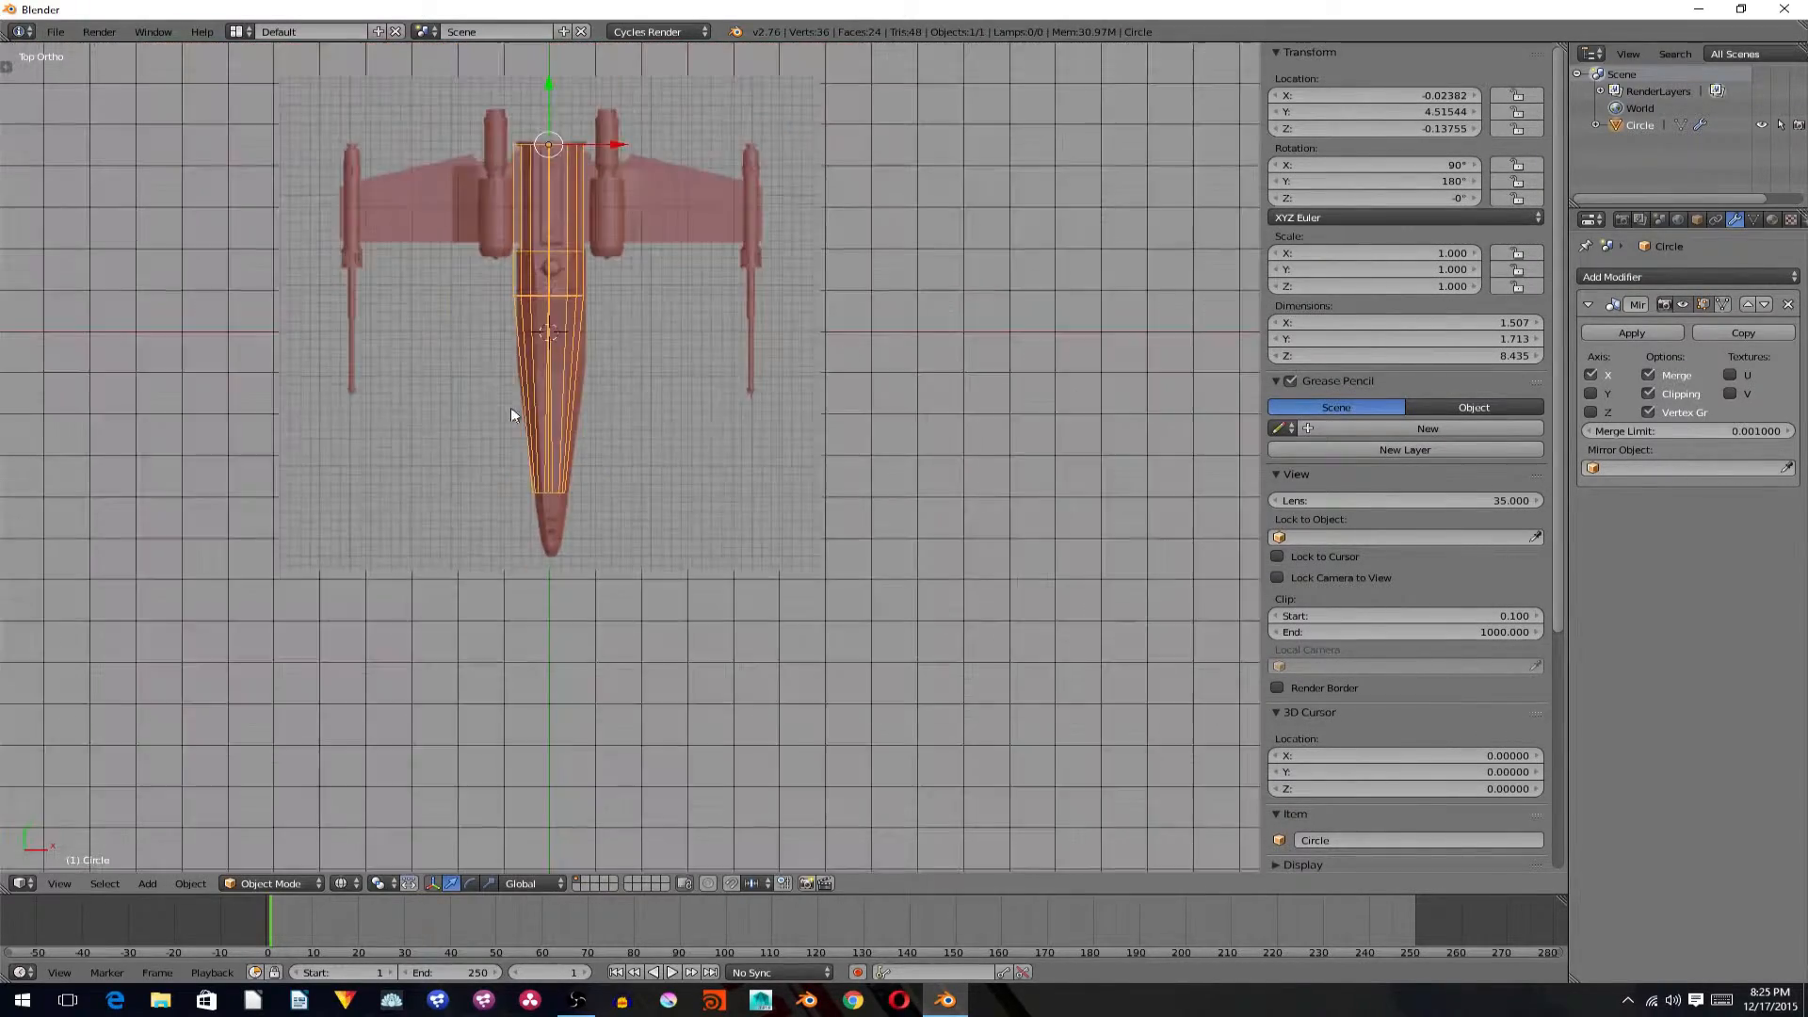
{"action": "middle_click_drag", "start_coordinate": [506, 423], "coordinate": [365, 383], "text": "shift"}
{"action": "scroll", "coordinate": [492, 479], "scroll_direction": "up", "scroll_amount": 4}
{"action": "key", "text": "Tab"}
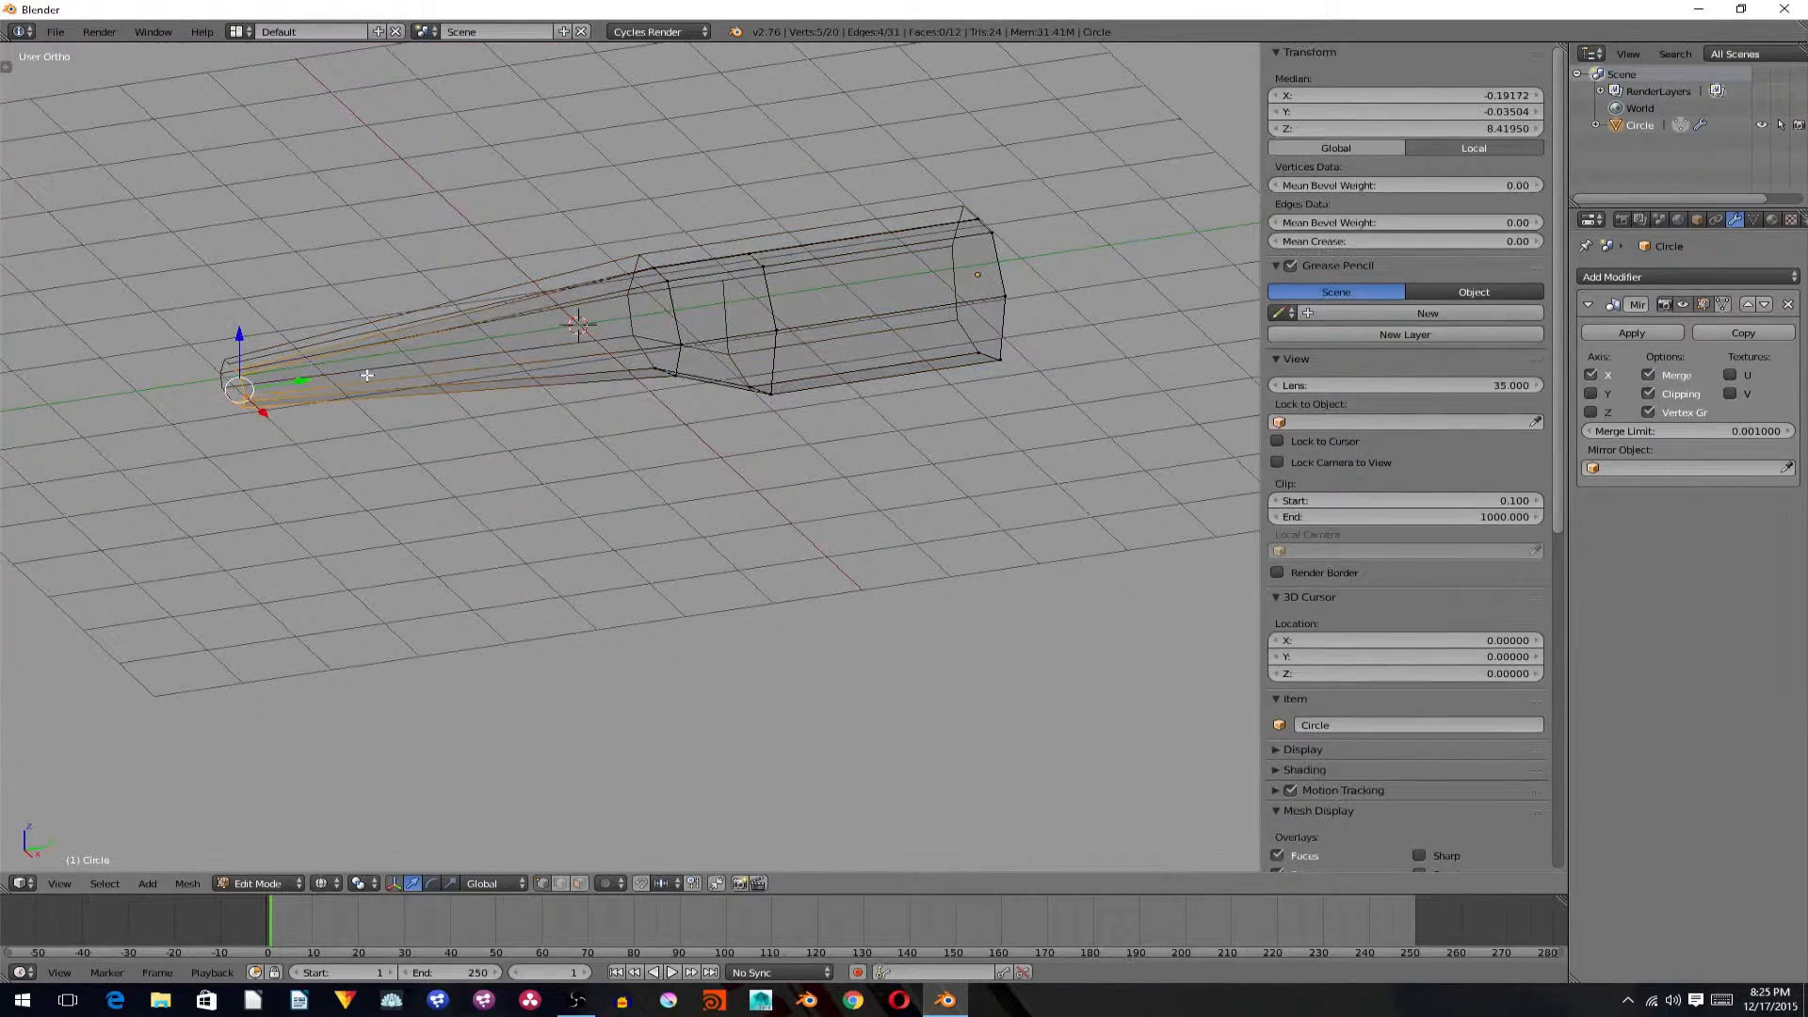
{"action": "key", "text": "Tab"}
{"action": "key", "text": "KP_3"}
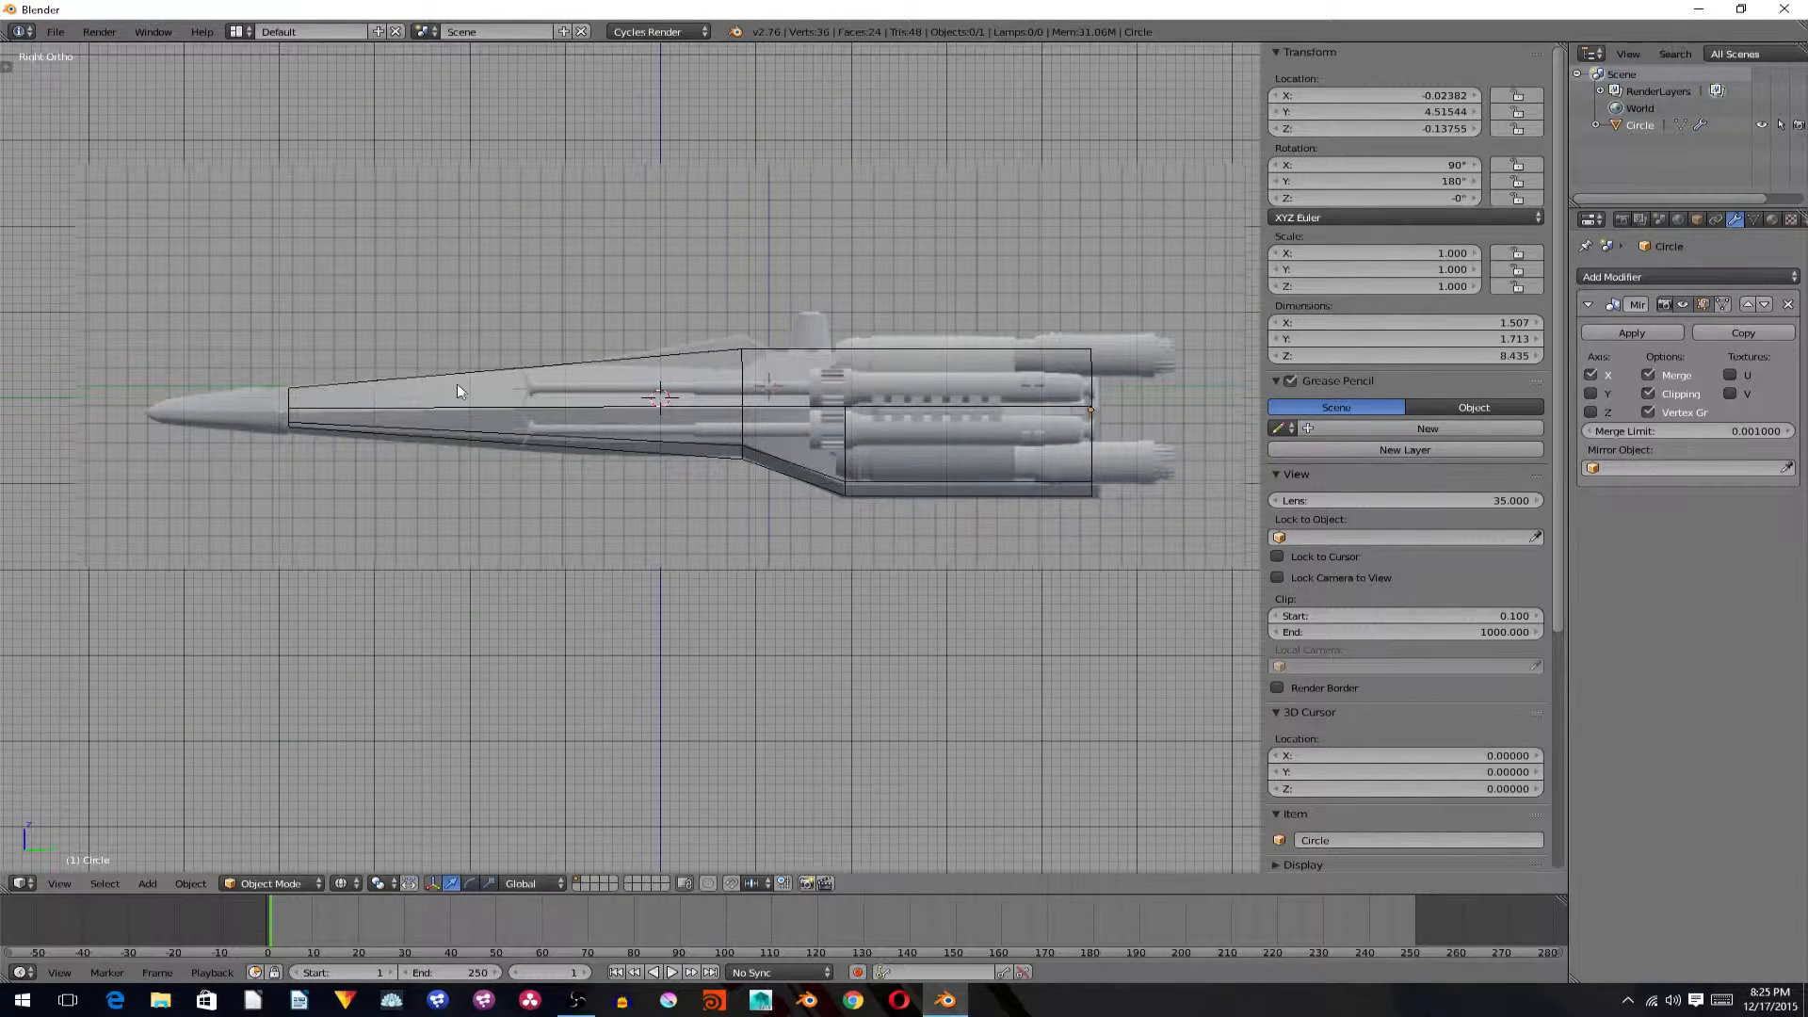
{"action": "middle_click_drag", "start_coordinate": [456, 382], "coordinate": [591, 507]}
{"action": "key", "text": "KP_7"}
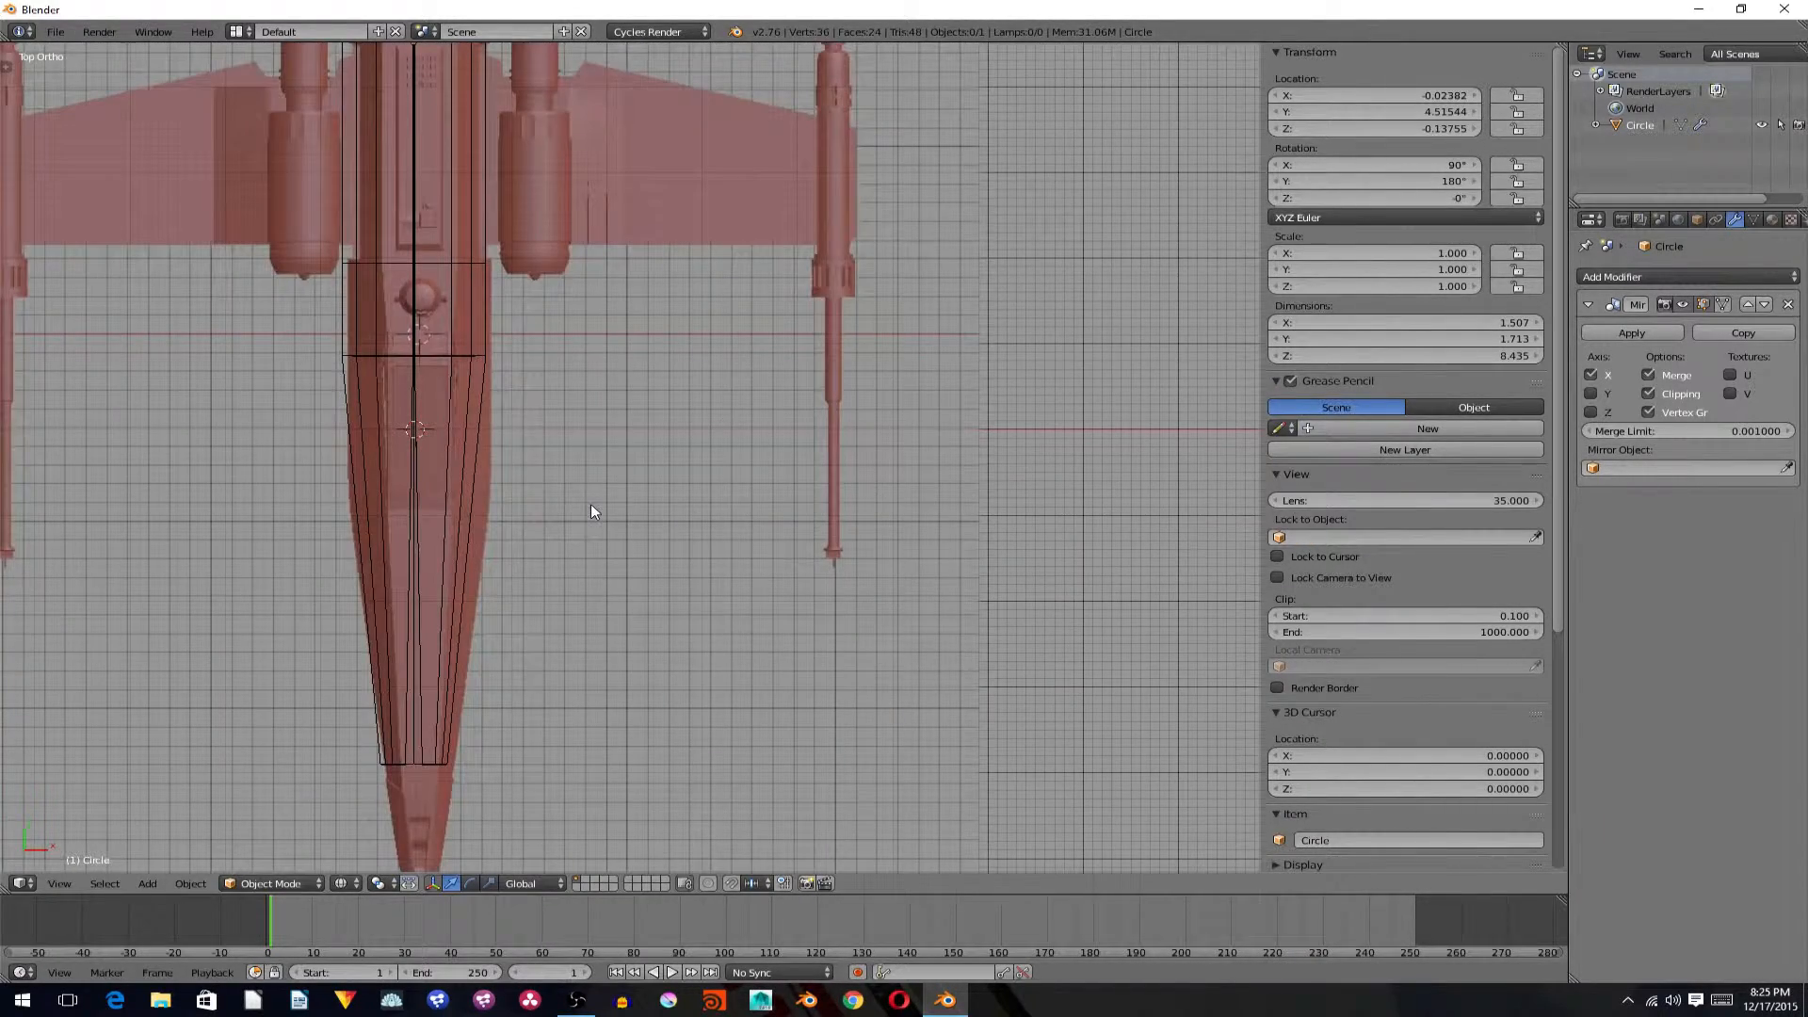
{"action": "scroll", "coordinate": [692, 569], "scroll_direction": "down", "scroll_amount": 2}
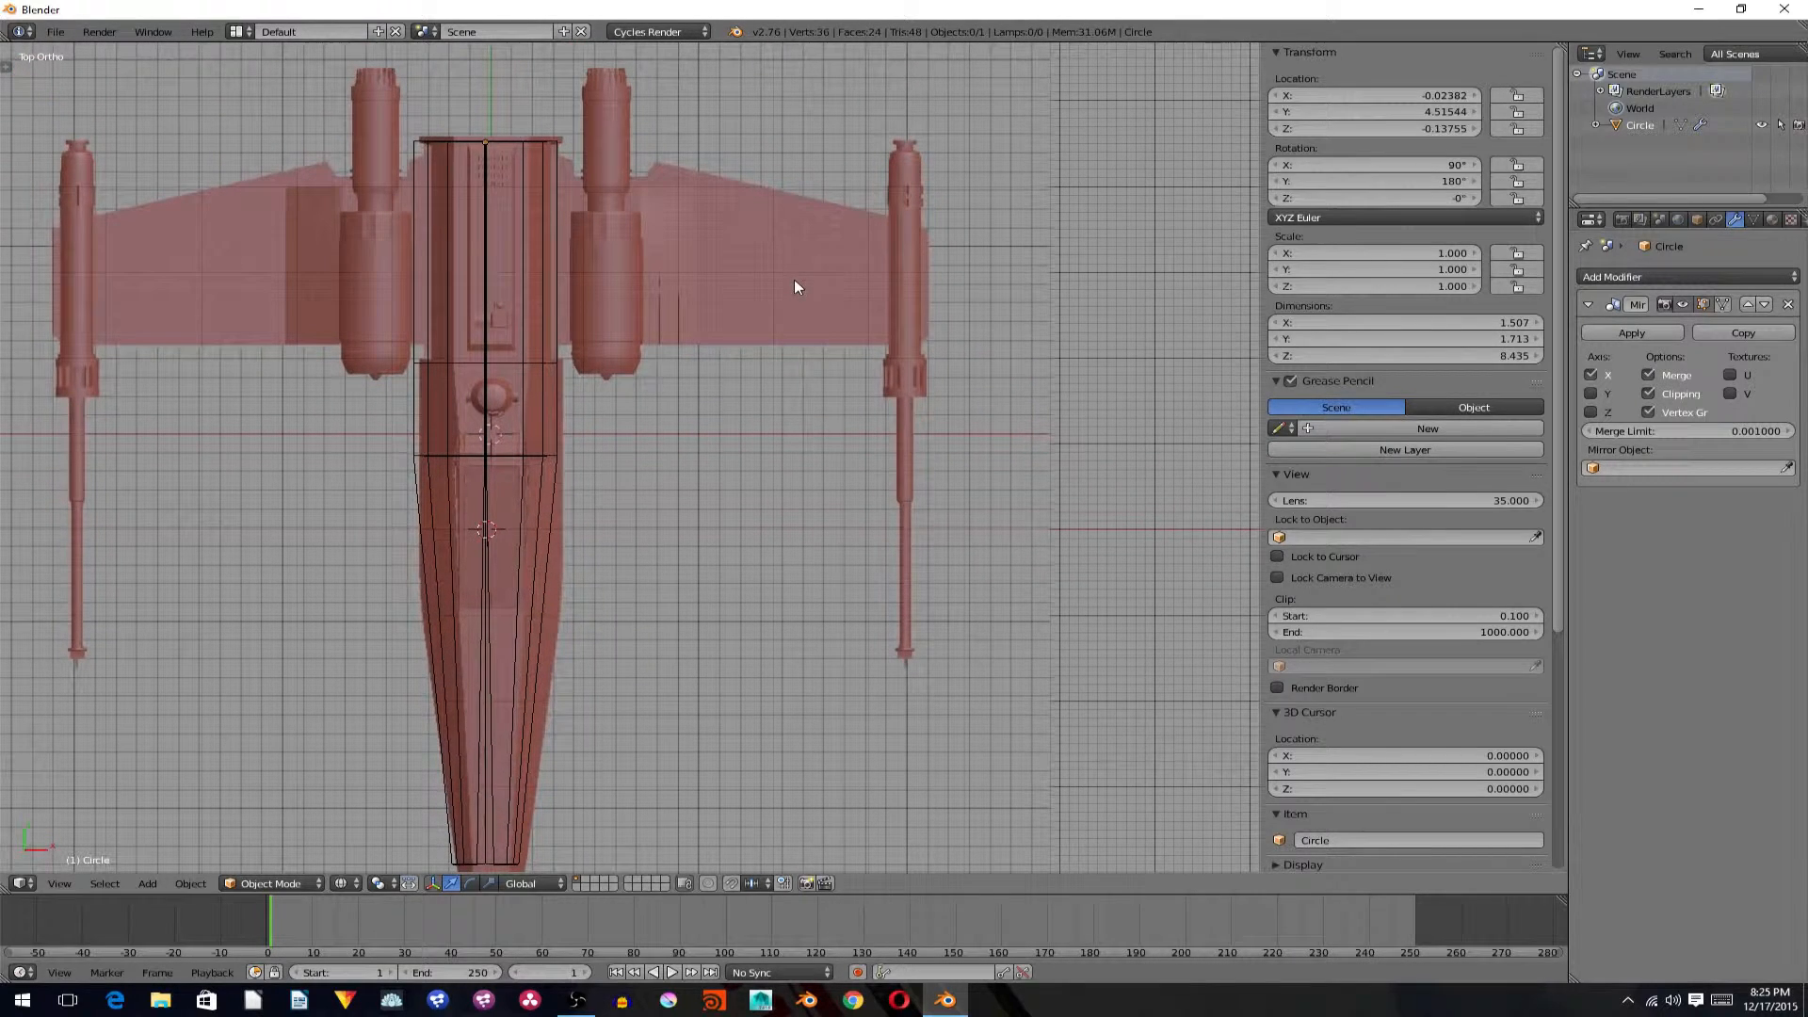
Expand the Top.JPG background image settings and shift its X offset to -0.100.
{"action": "scroll", "coordinate": [1471, 567], "scroll_direction": "down", "scroll_amount": 8}
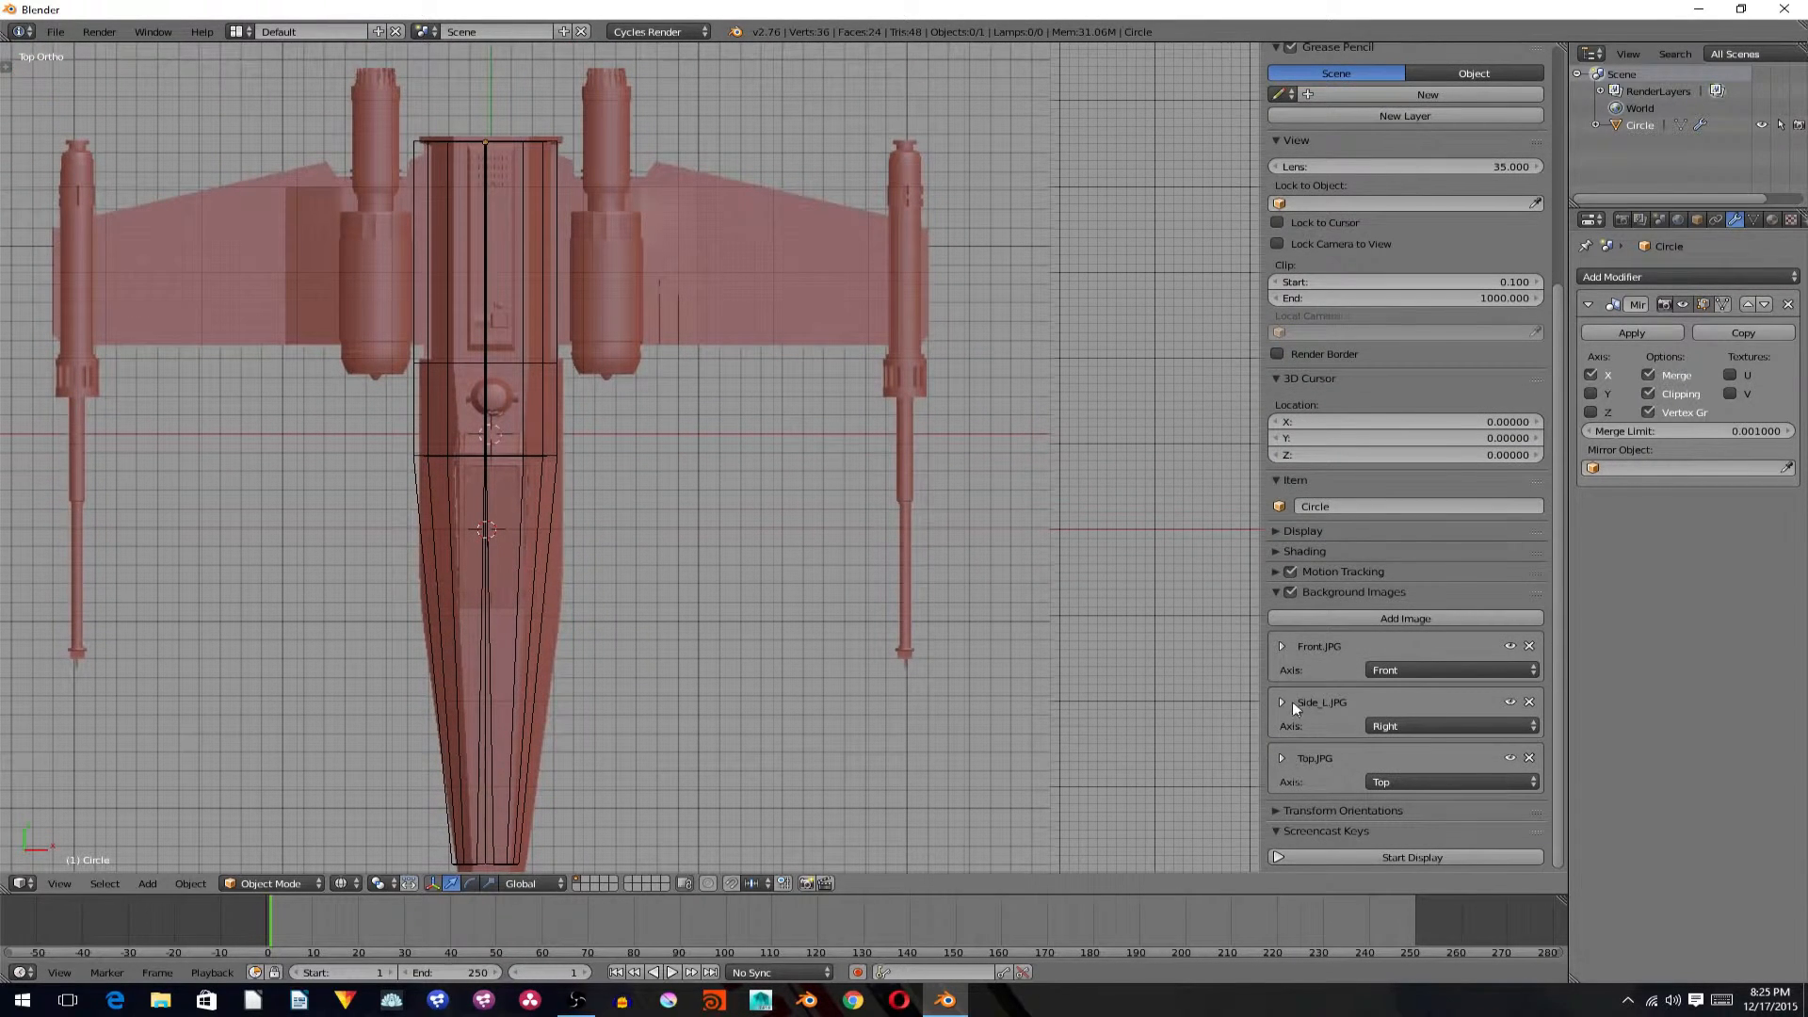
{"action": "left_click", "coordinate": [1281, 758]}
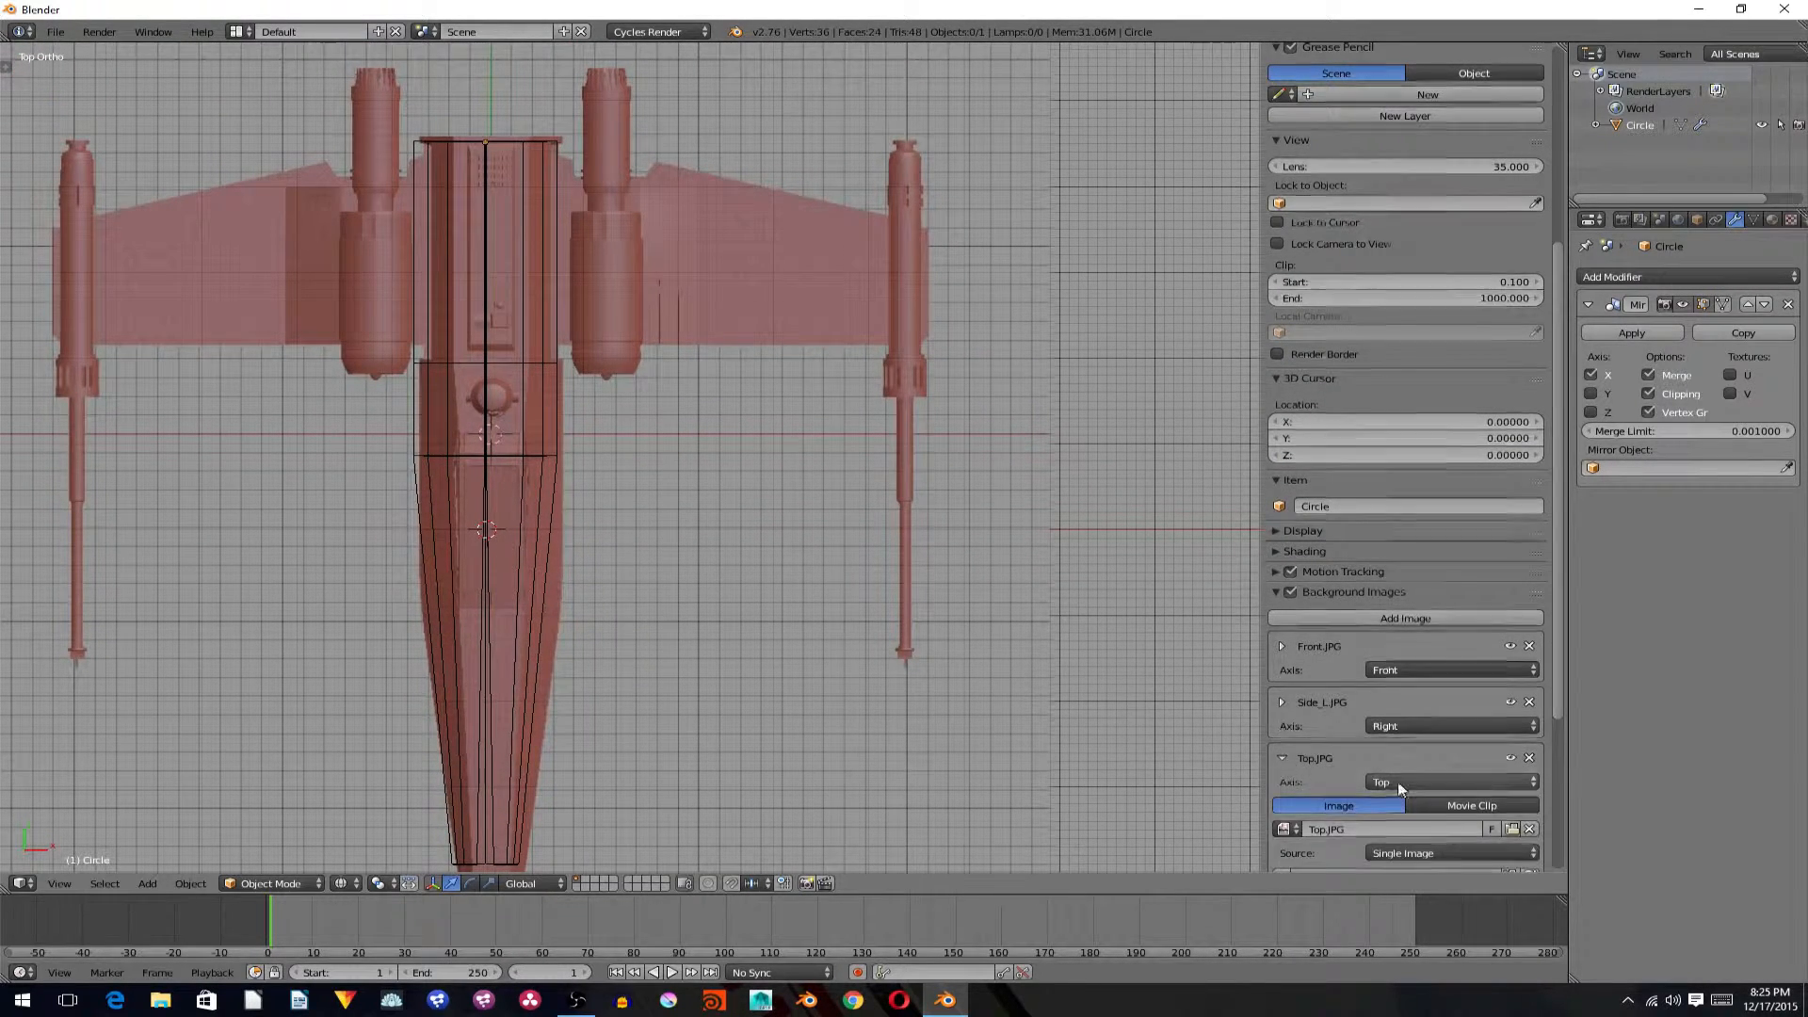
{"action": "scroll", "coordinate": [1397, 782], "scroll_direction": "down", "scroll_amount": 5}
{"action": "scroll", "coordinate": [1404, 759], "scroll_direction": "down", "scroll_amount": 1}
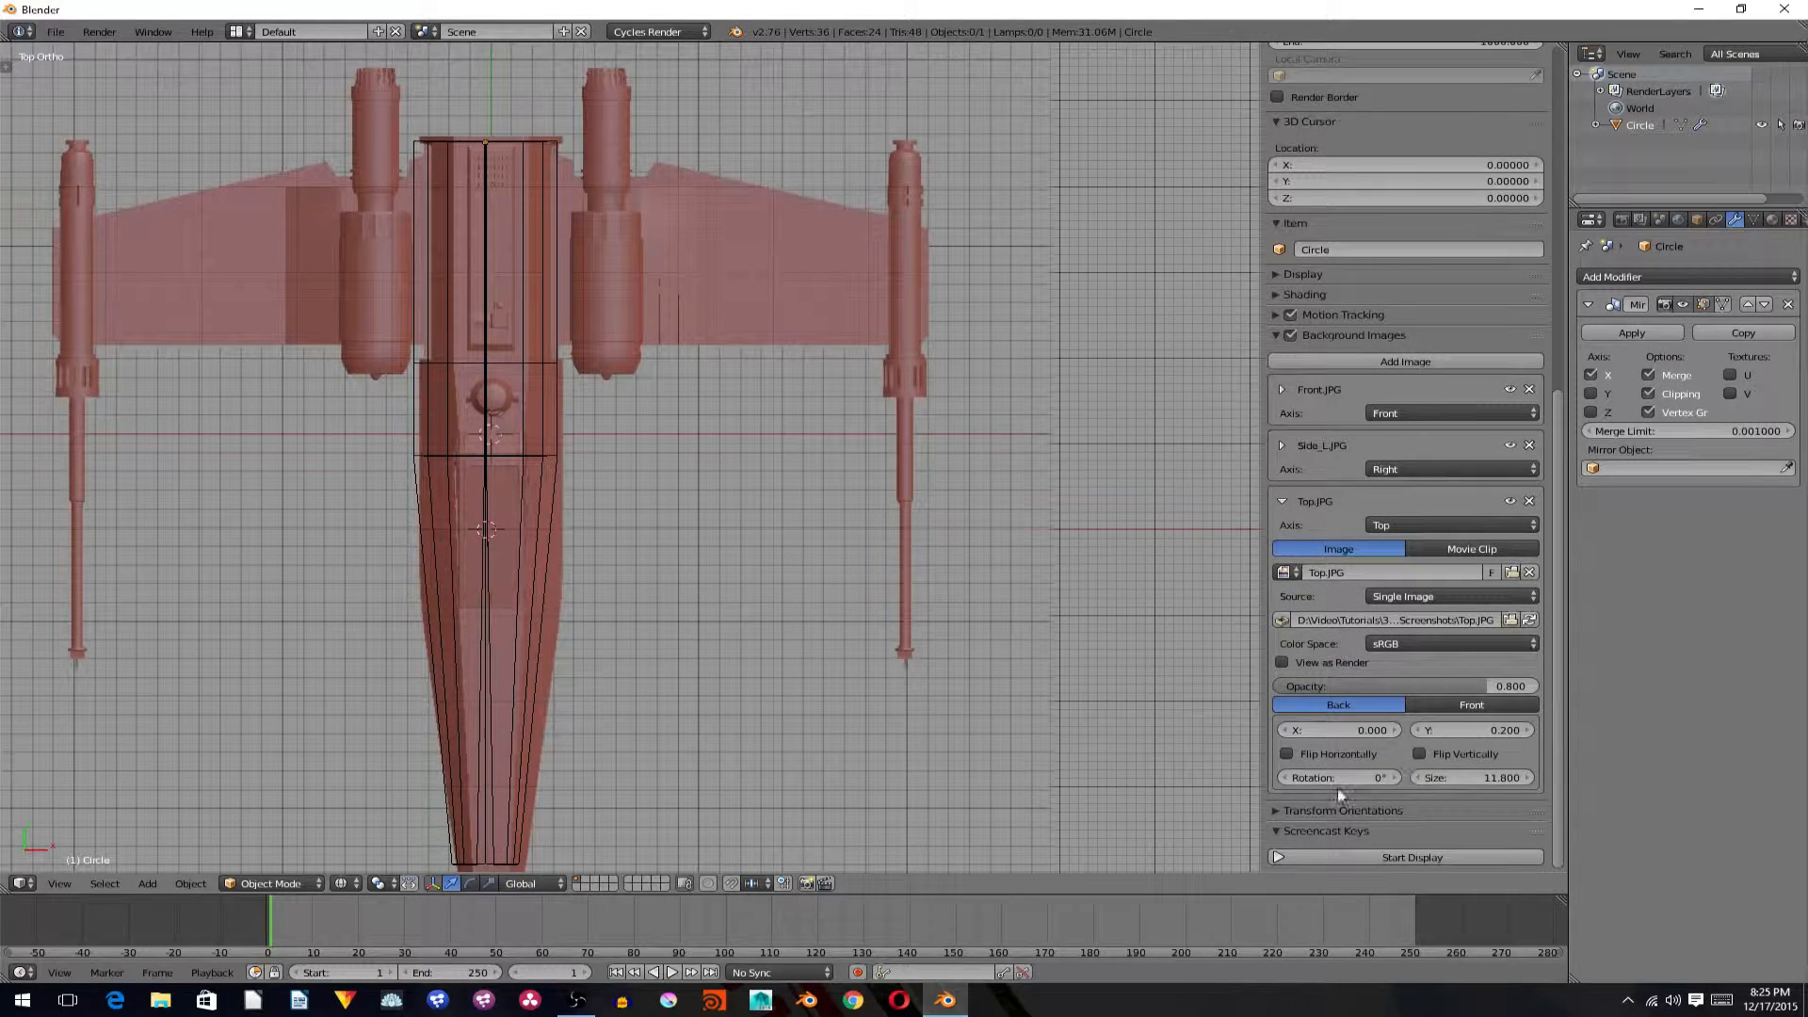
{"action": "left_click", "coordinate": [1283, 729]}
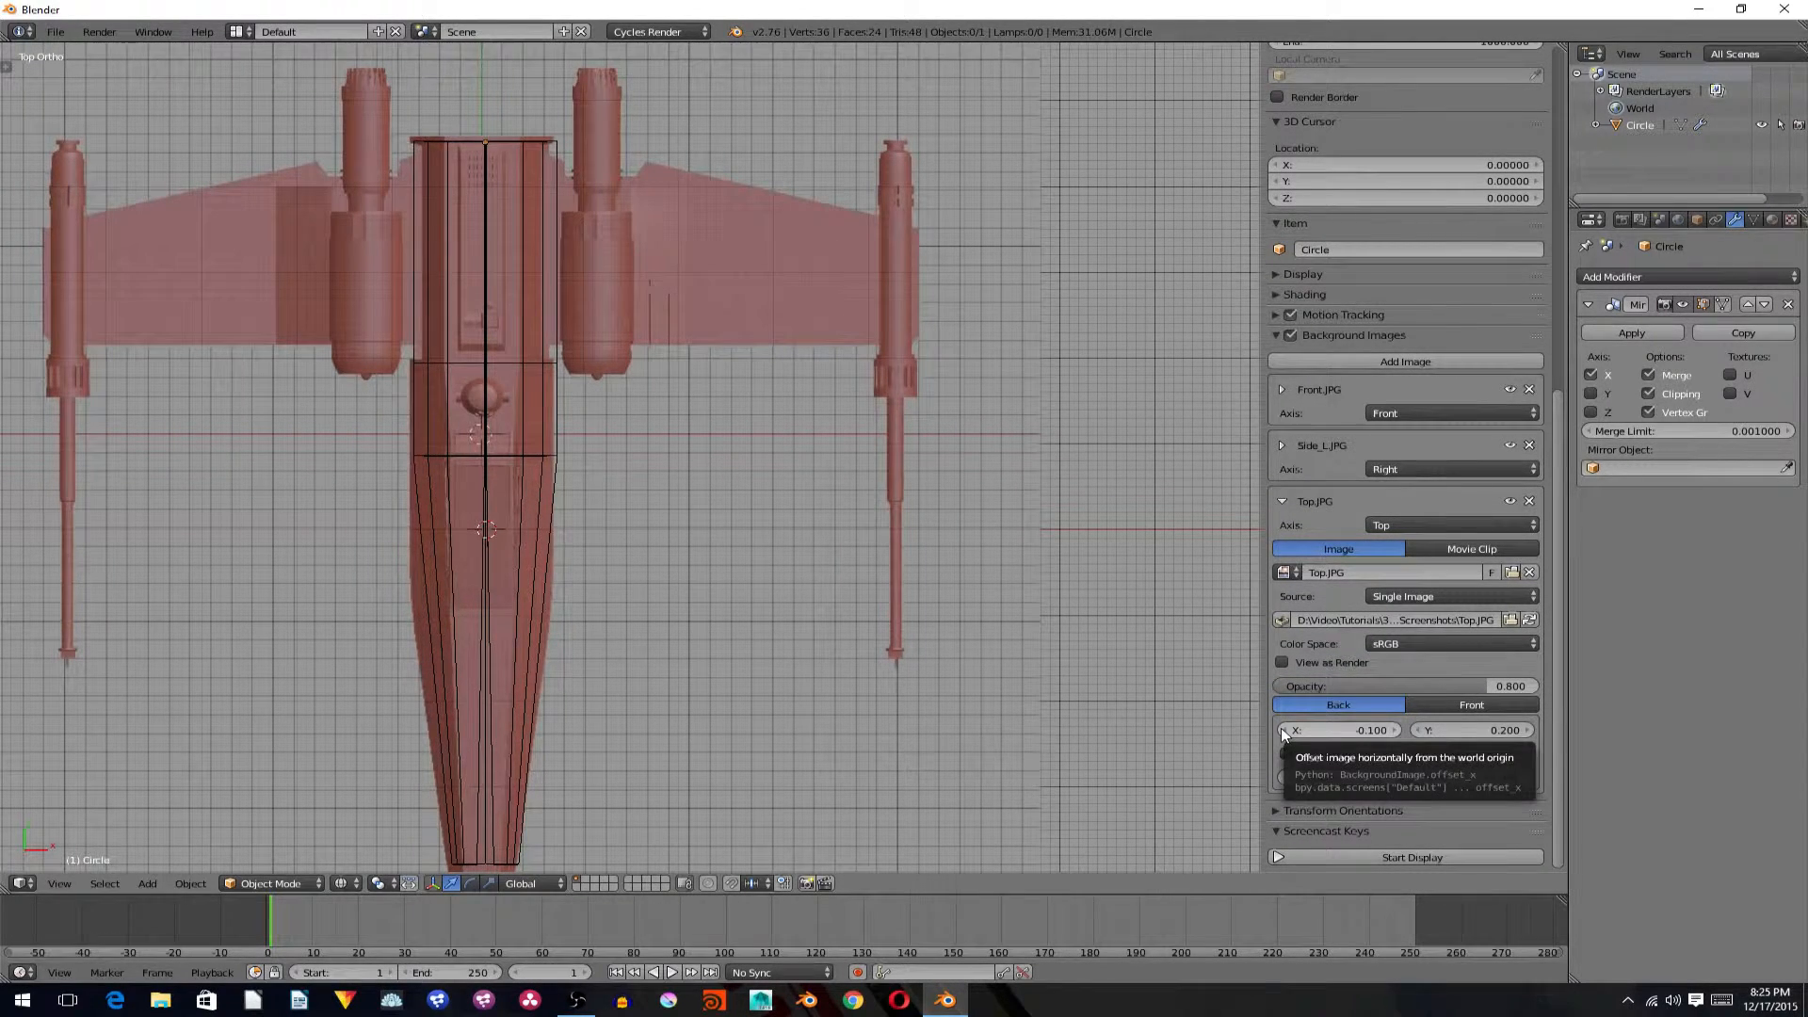
{"action": "middle_click_drag", "start_coordinate": [836, 648], "coordinate": [715, 566]}
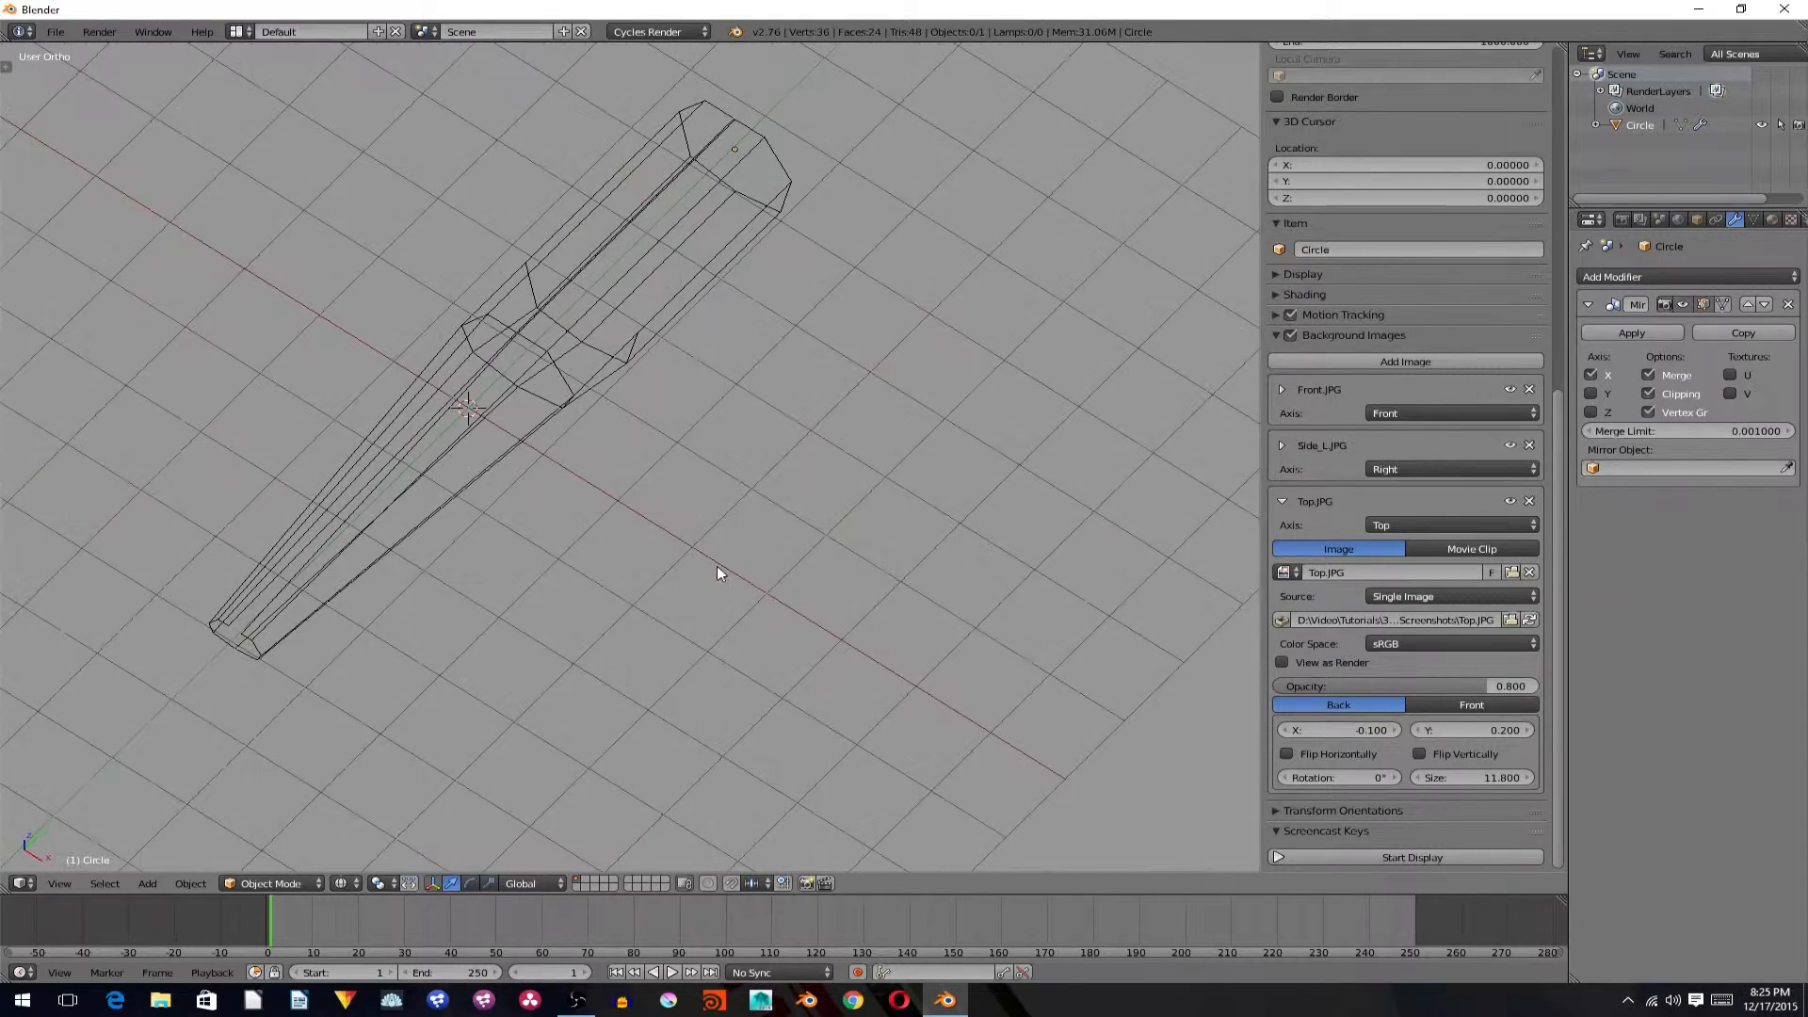
{"action": "key", "text": "KP_3"}
{"action": "key", "text": "KP_7"}
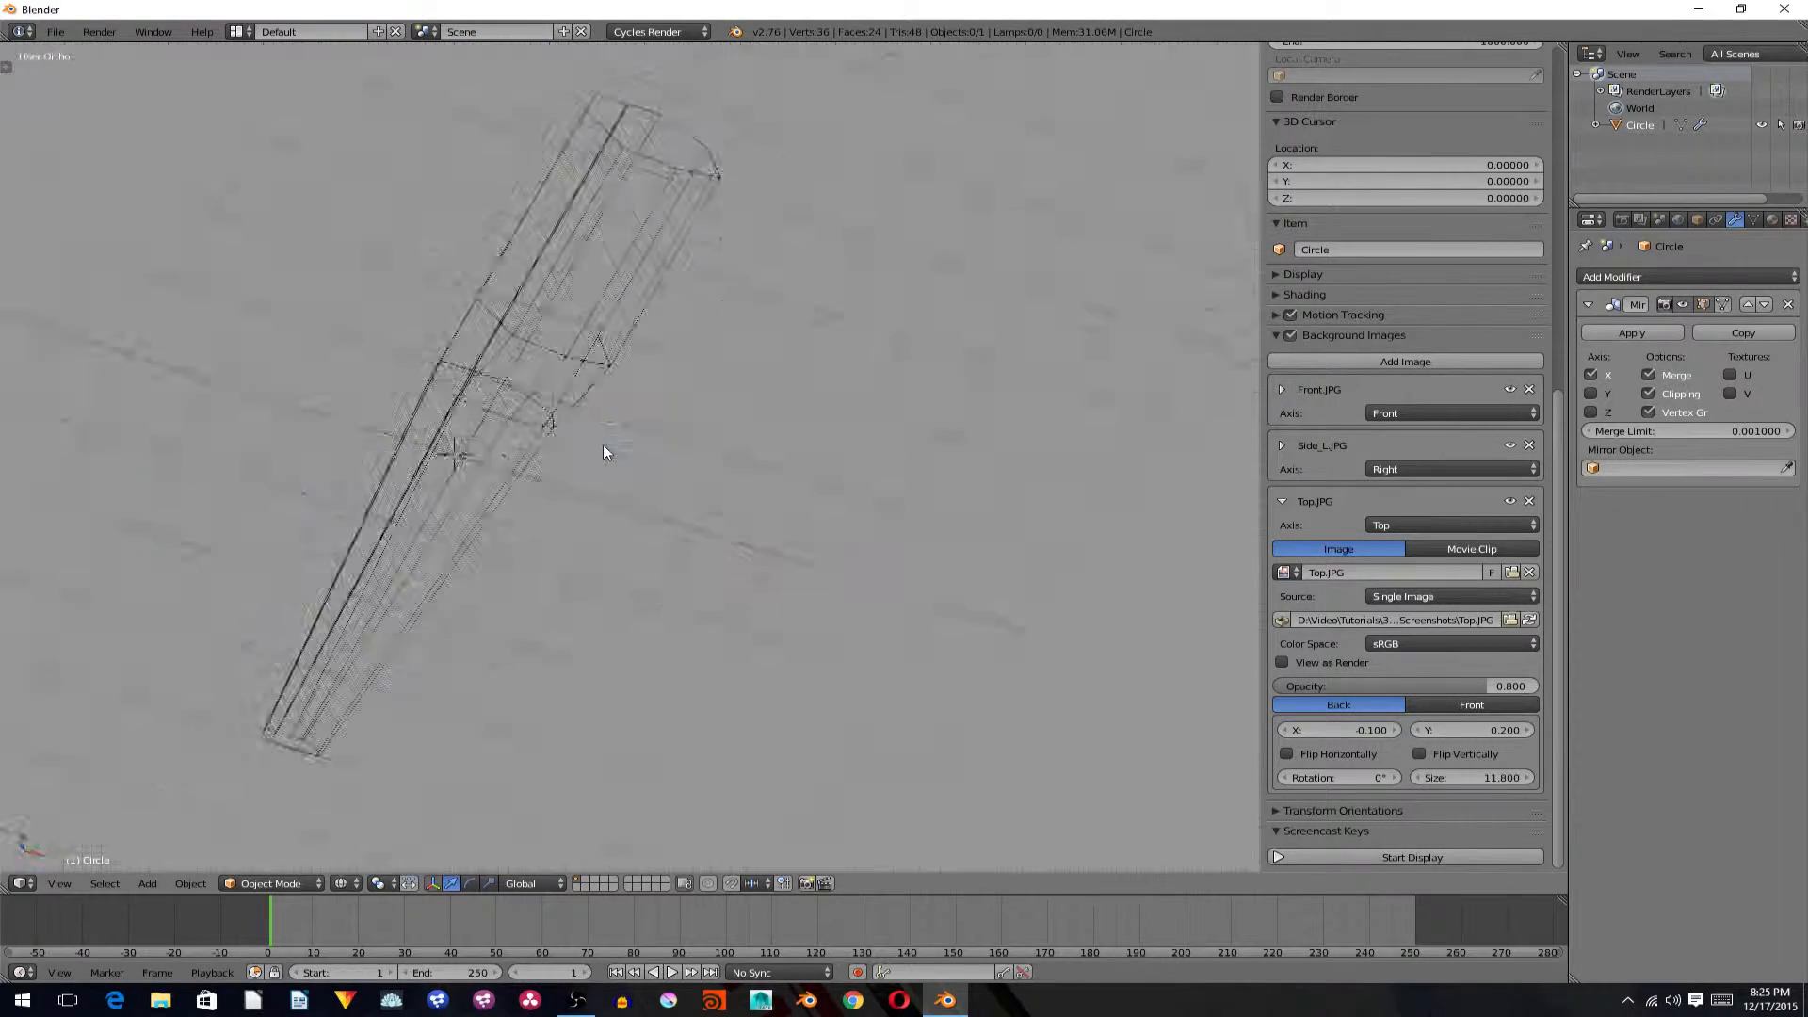
Try Top.JPG X offsets between -0.200 and 0.000 against the fuselage.
{"action": "left_click", "coordinate": [1287, 731]}
{"action": "left_click", "coordinate": [1397, 728]}
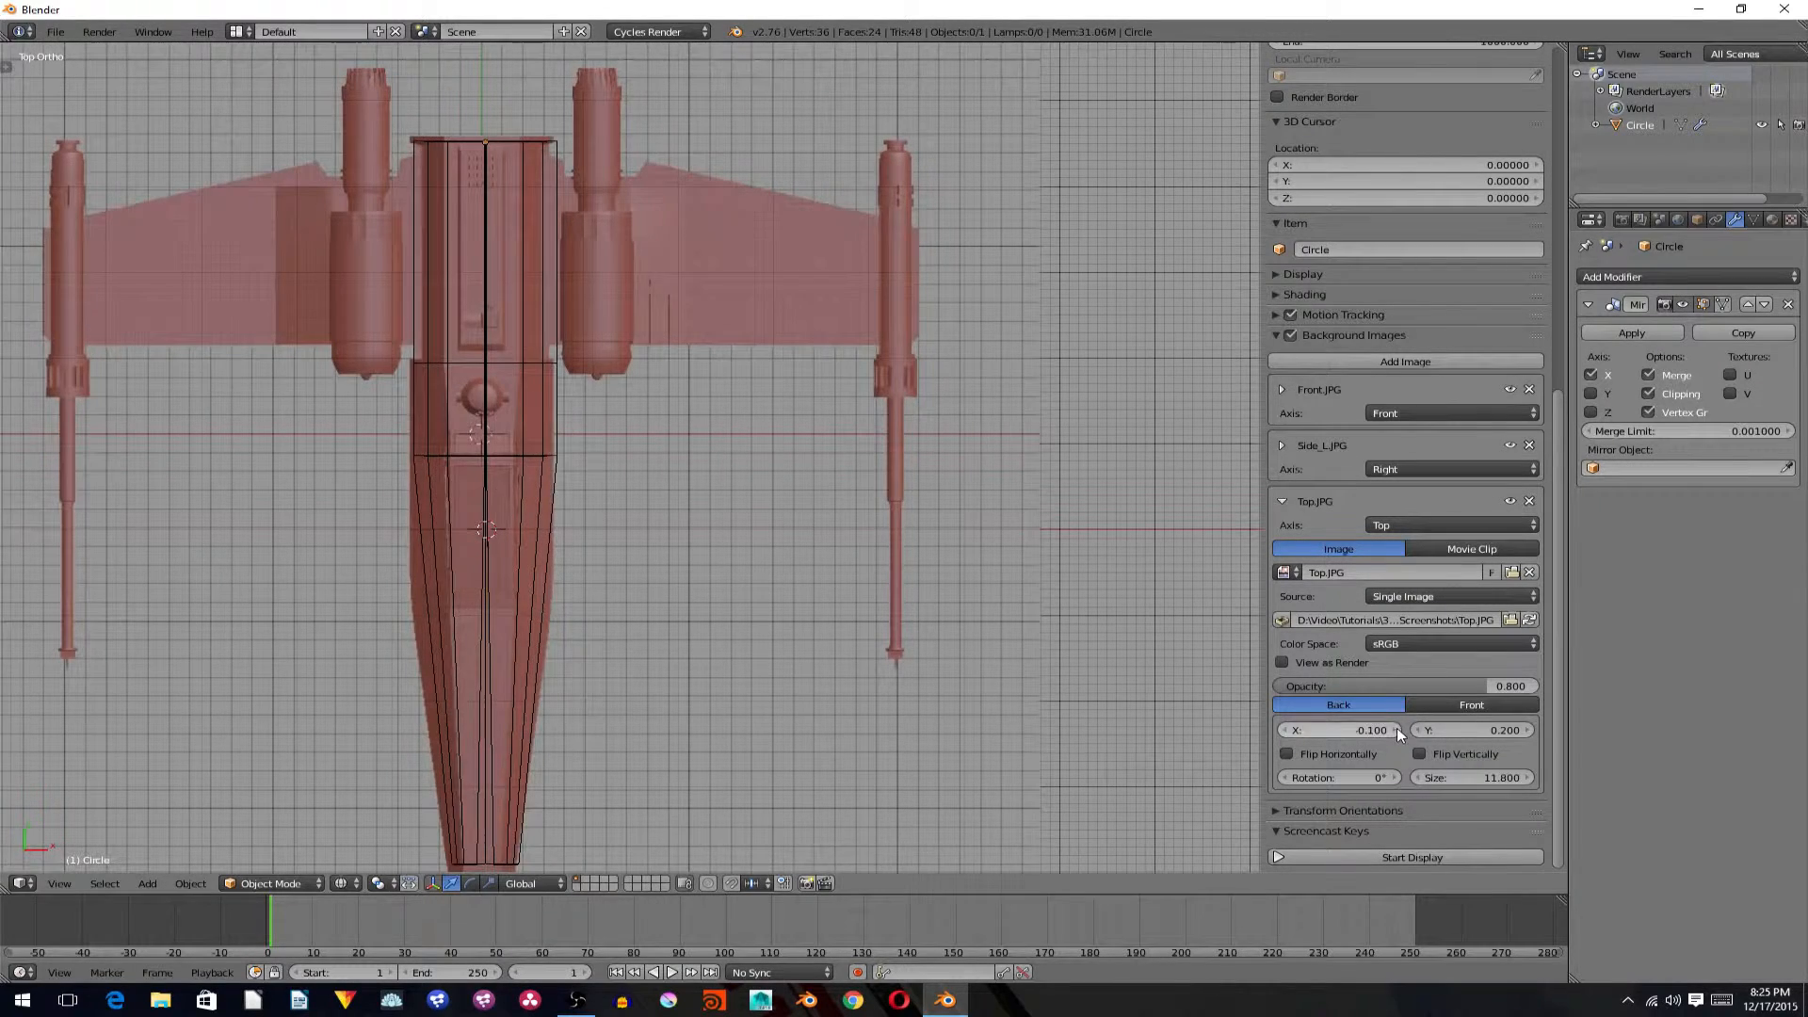
{"action": "left_click", "coordinate": [1397, 729]}
{"action": "left_click", "coordinate": [1286, 730]}
{"action": "left_click", "coordinate": [1396, 729]}
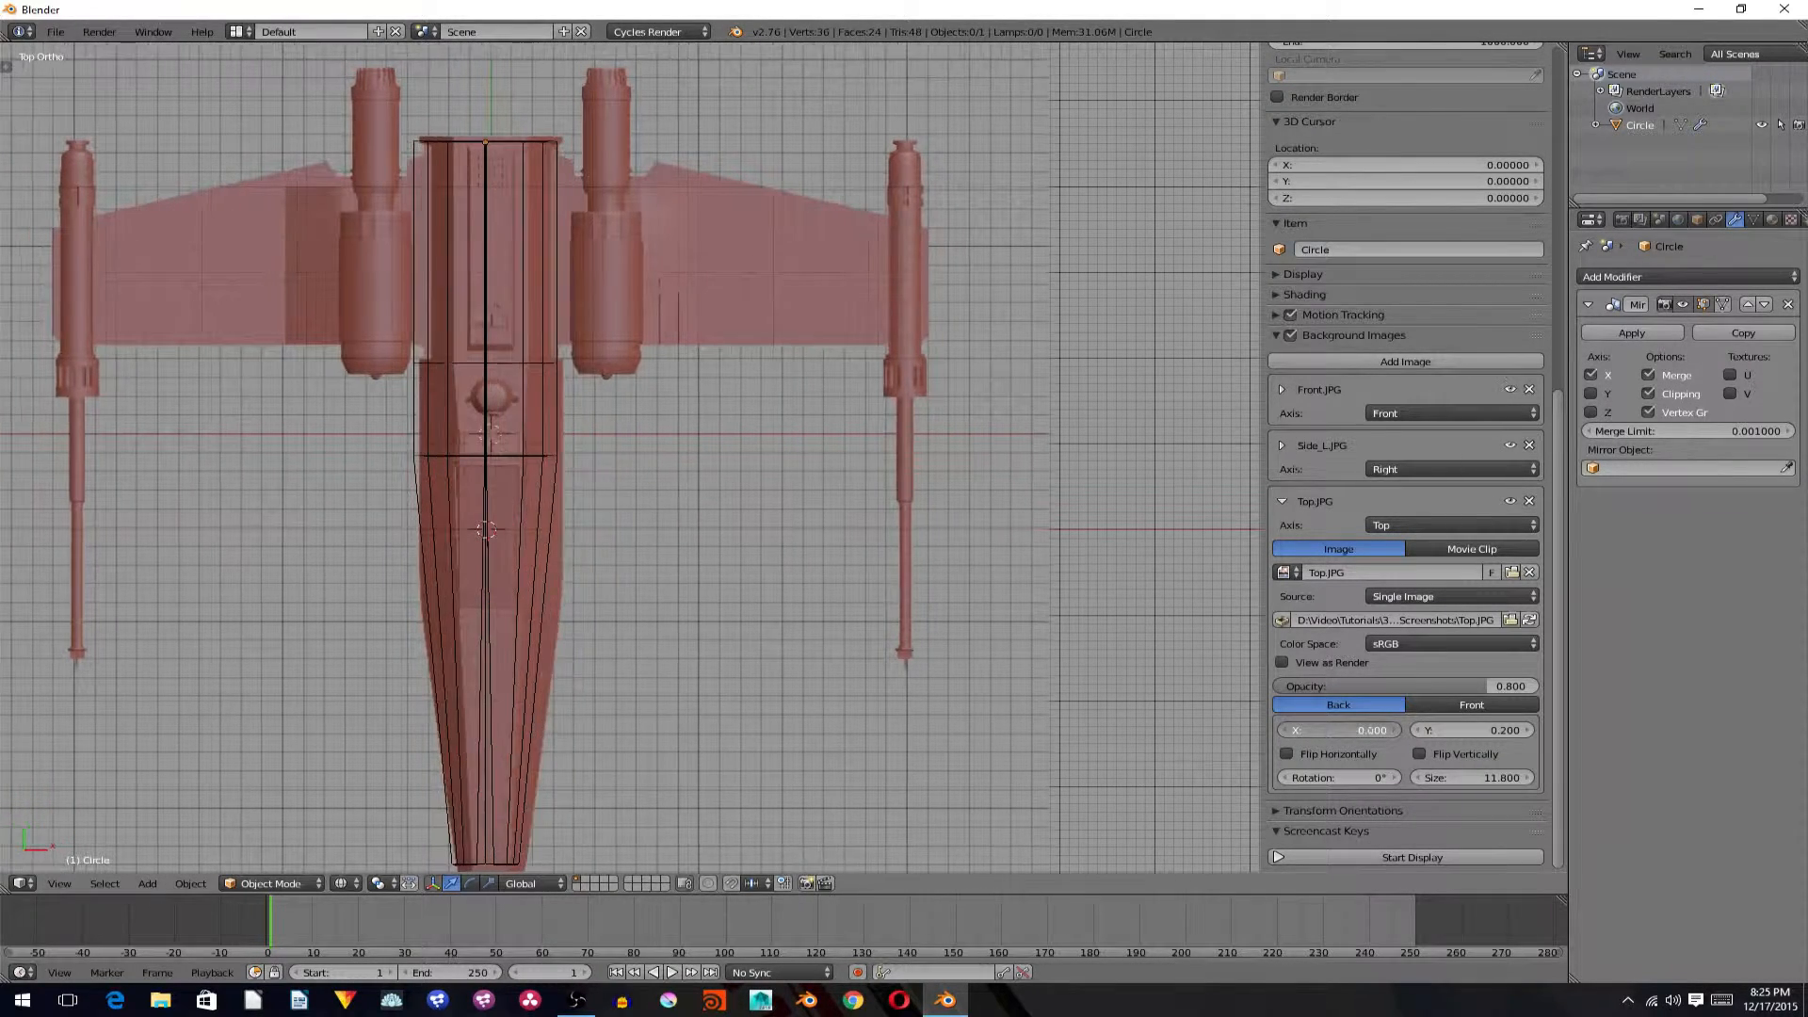
{"action": "left_click", "coordinate": [1397, 729]}
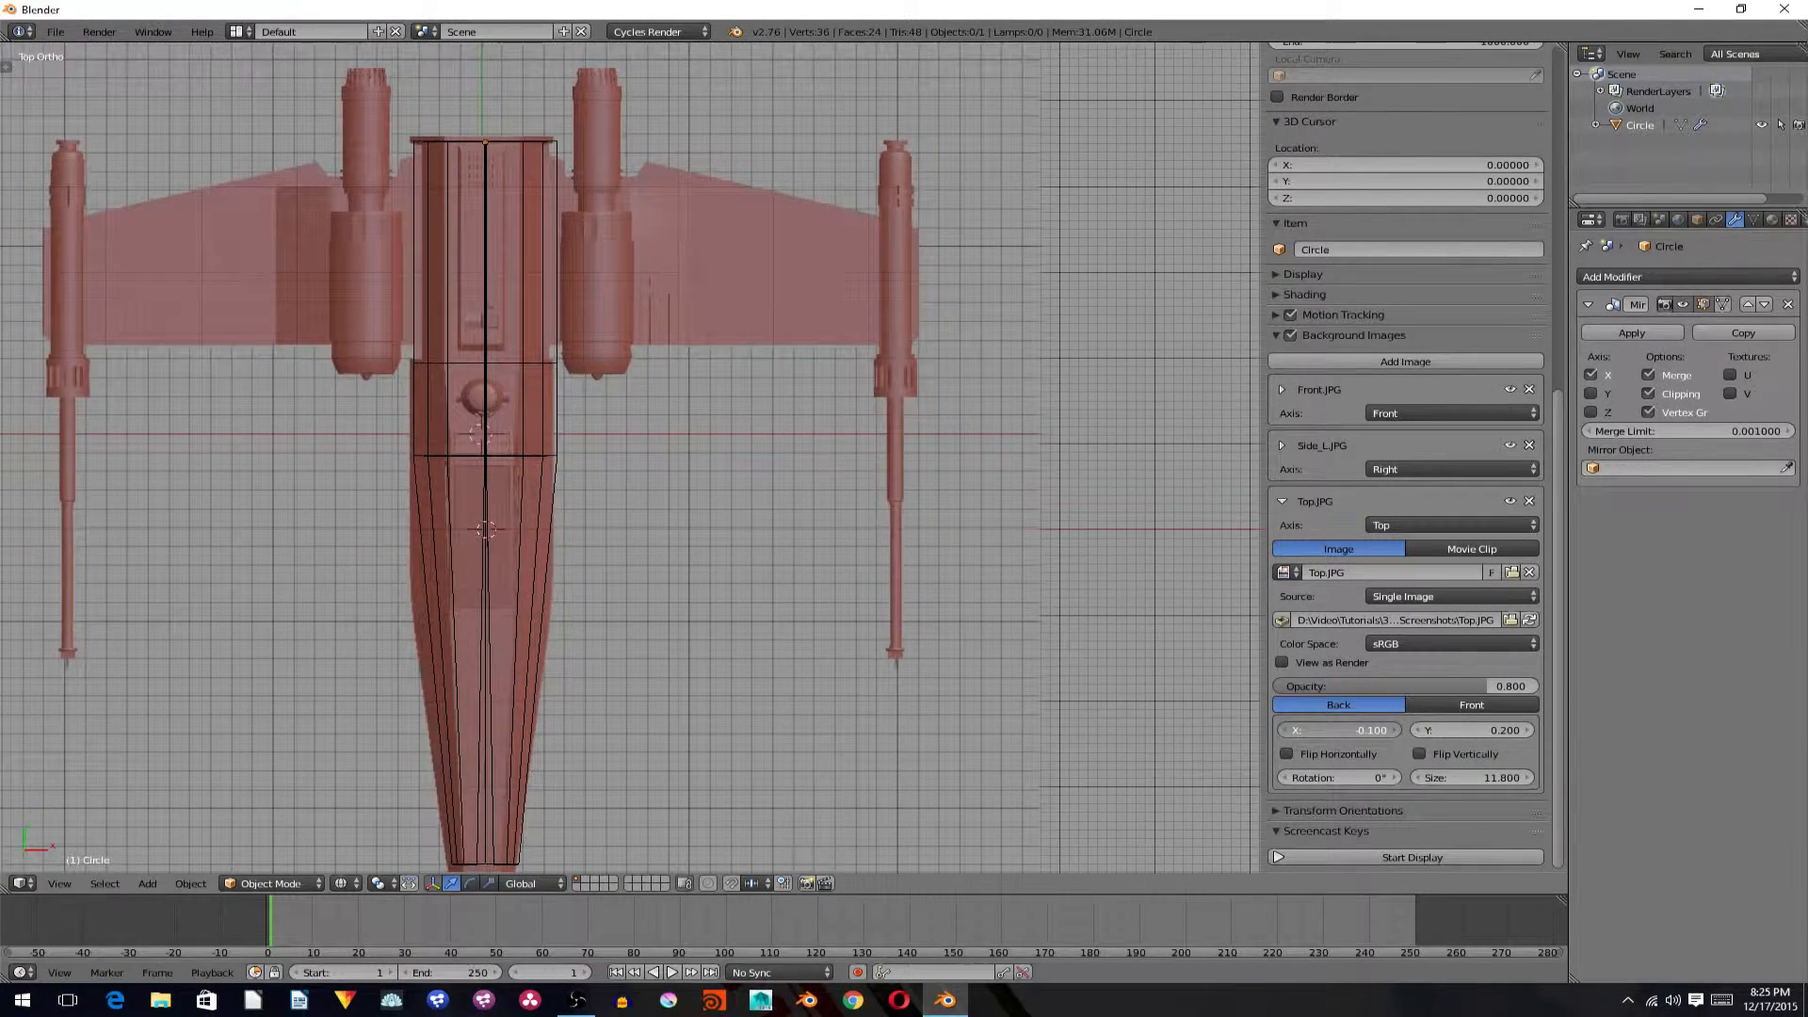
{"action": "left_click", "coordinate": [1365, 729]}
{"action": "key", "text": "Return"}
Refine the X offset, trying -0.080 before settling on -0.060.
{"action": "left_click", "coordinate": [1367, 730]}
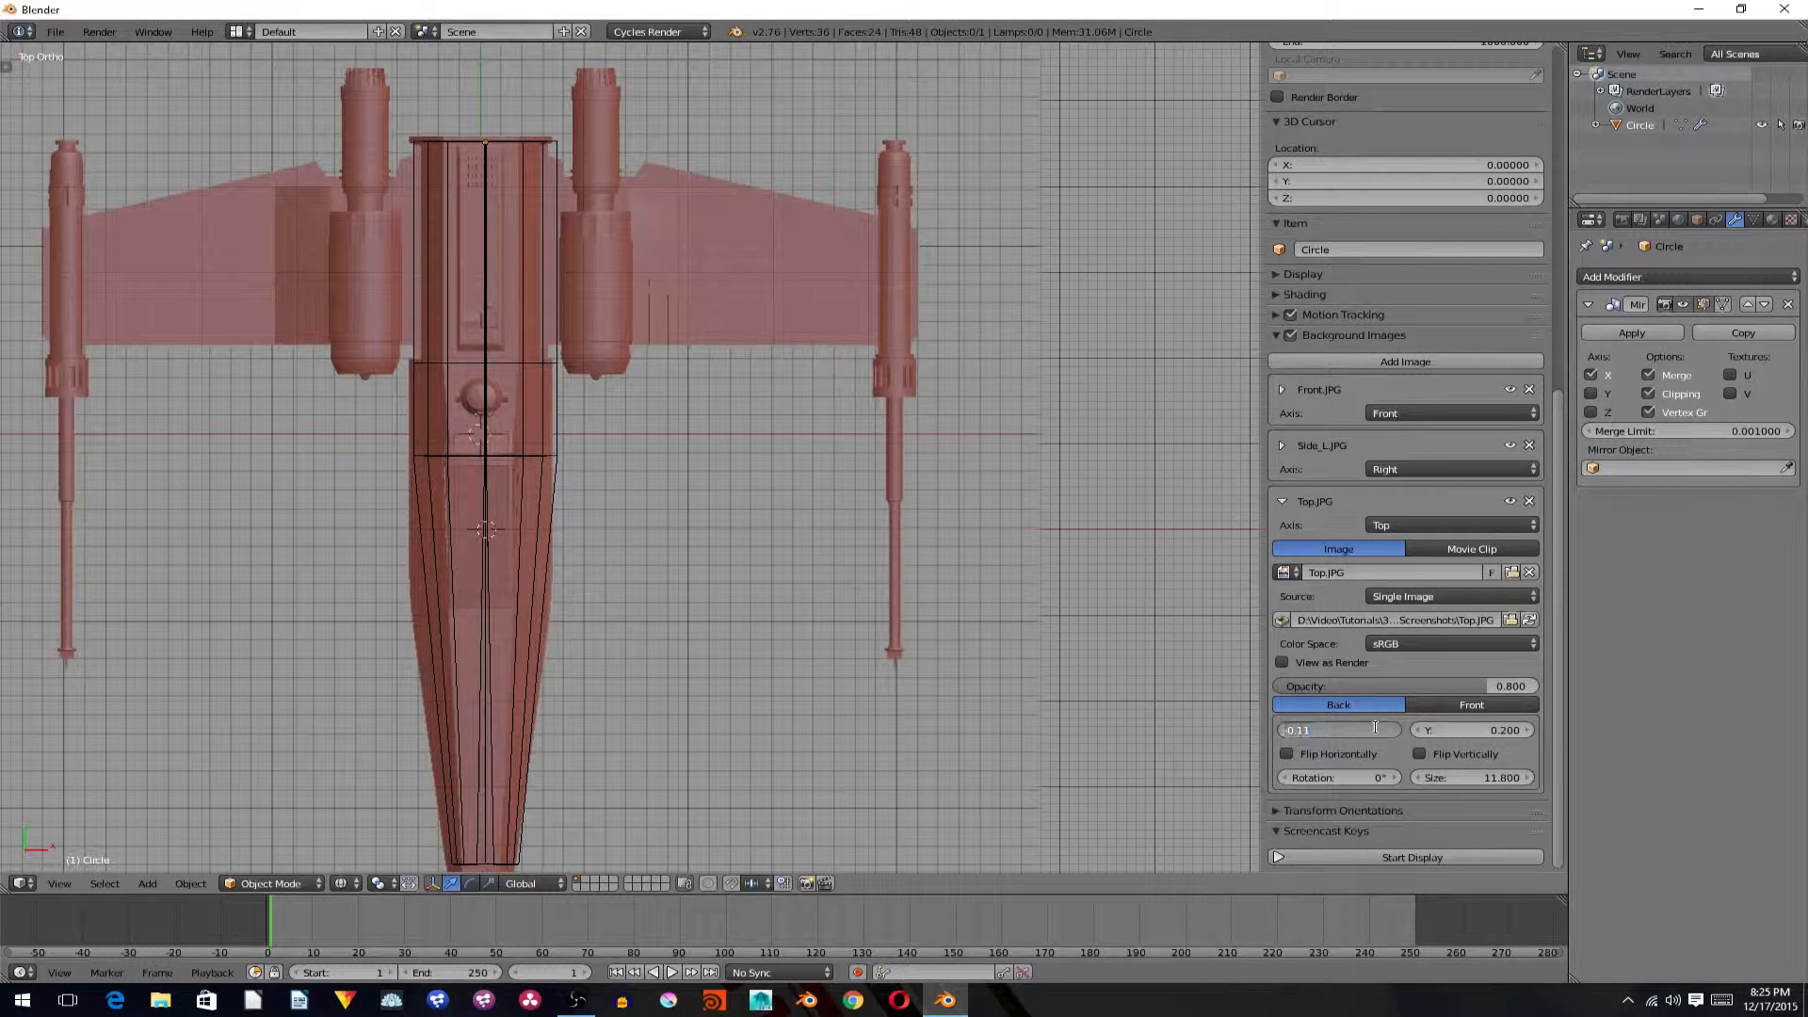
{"action": "key", "text": "Return"}
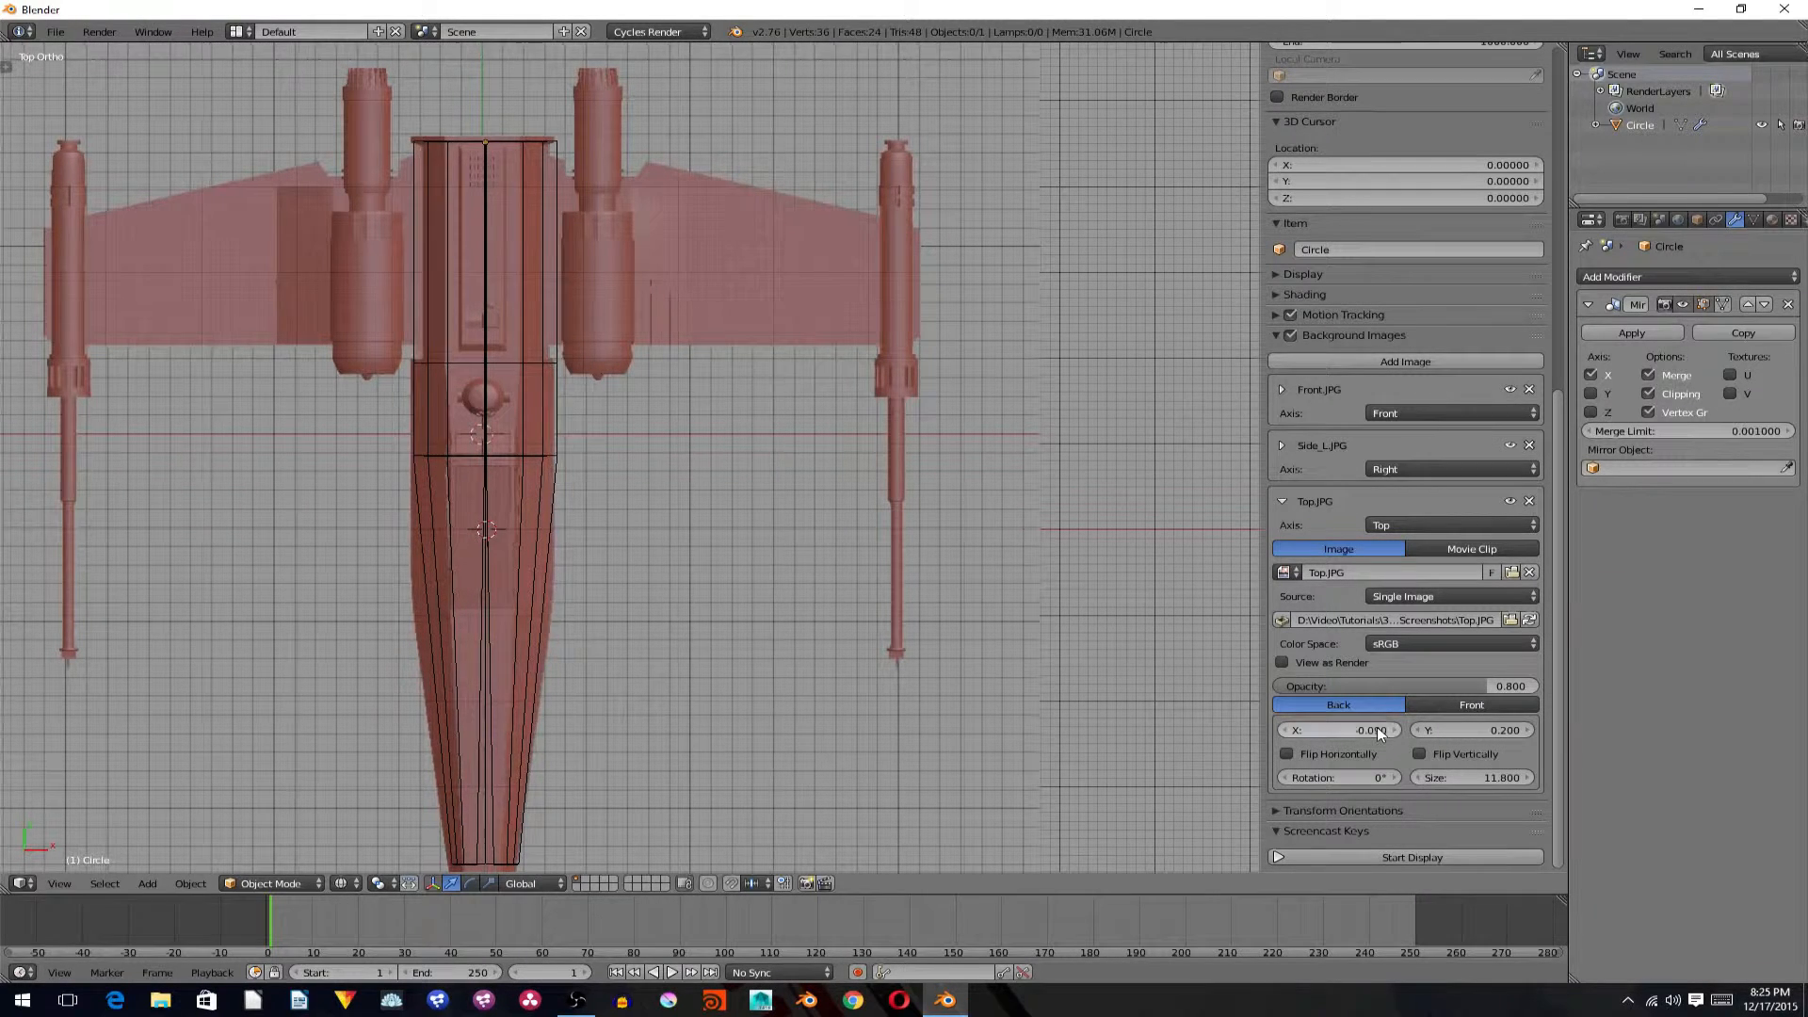
{"action": "left_click", "coordinate": [1377, 727]}
{"action": "type", "text": "-0.08"}
{"action": "key", "text": "Return"}
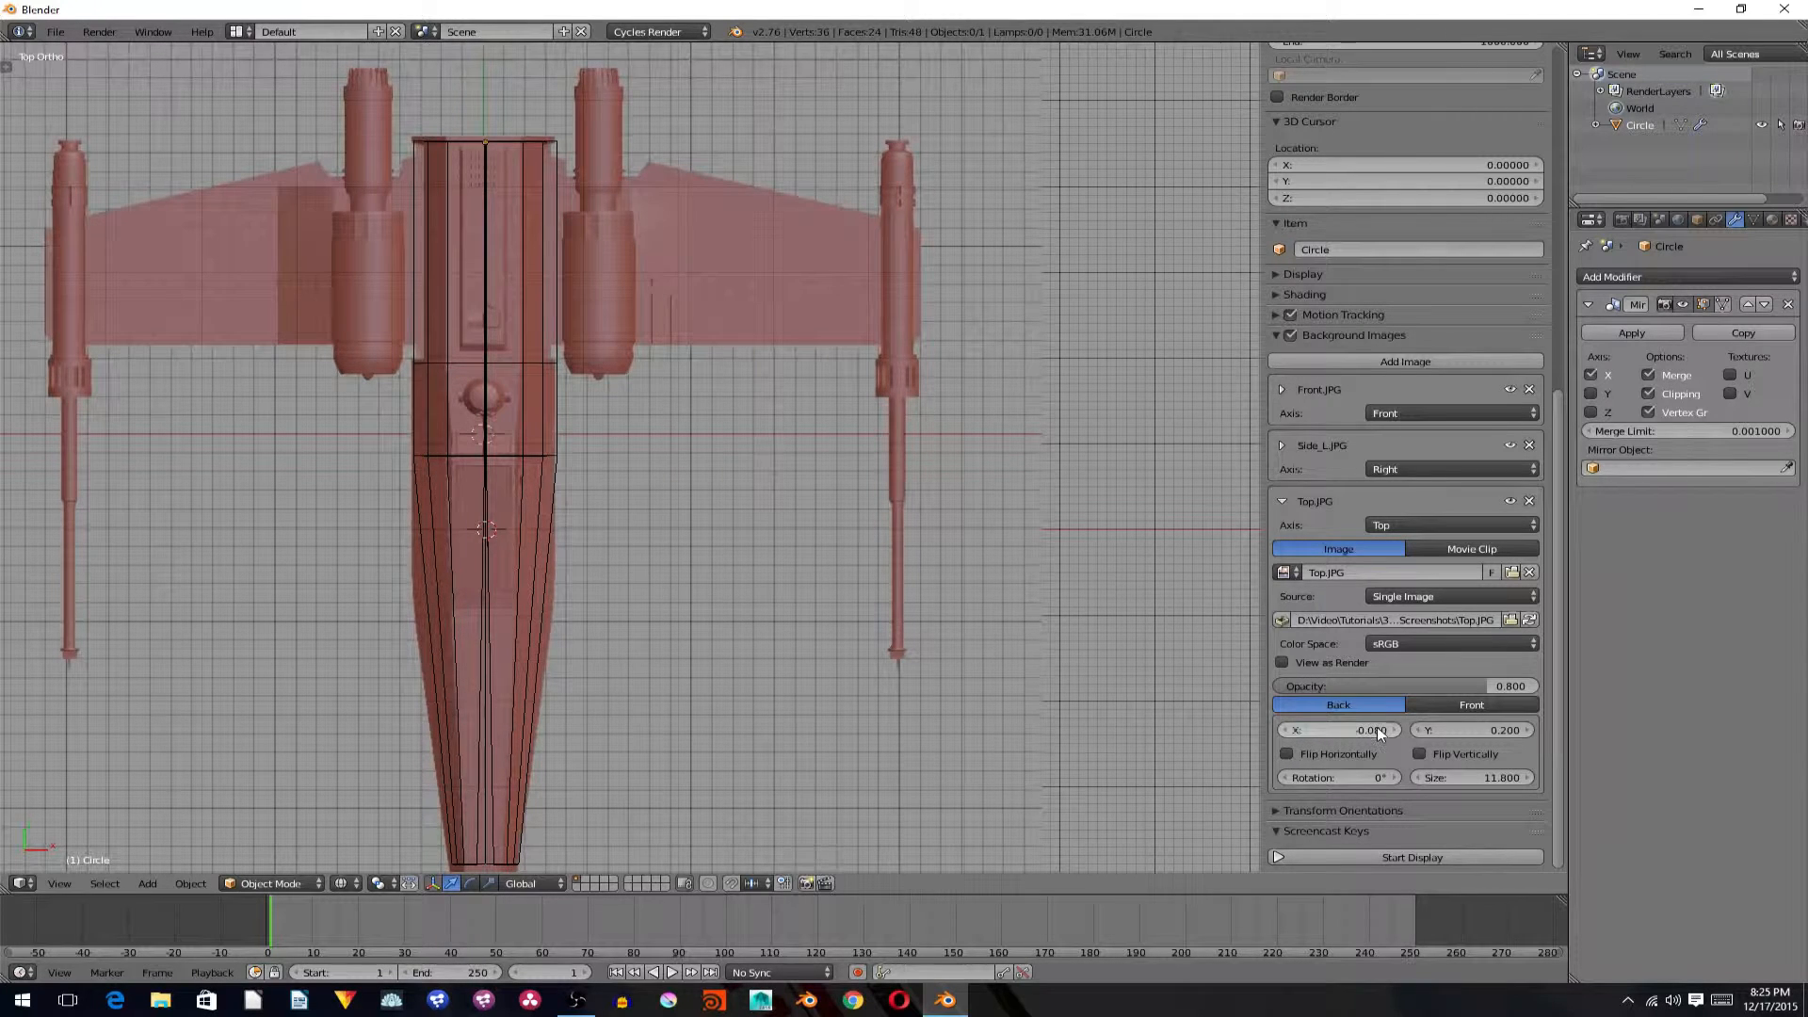
{"action": "left_click", "coordinate": [1377, 727]}
{"action": "type", "text": "-0.06"}
{"action": "key", "text": "Return"}
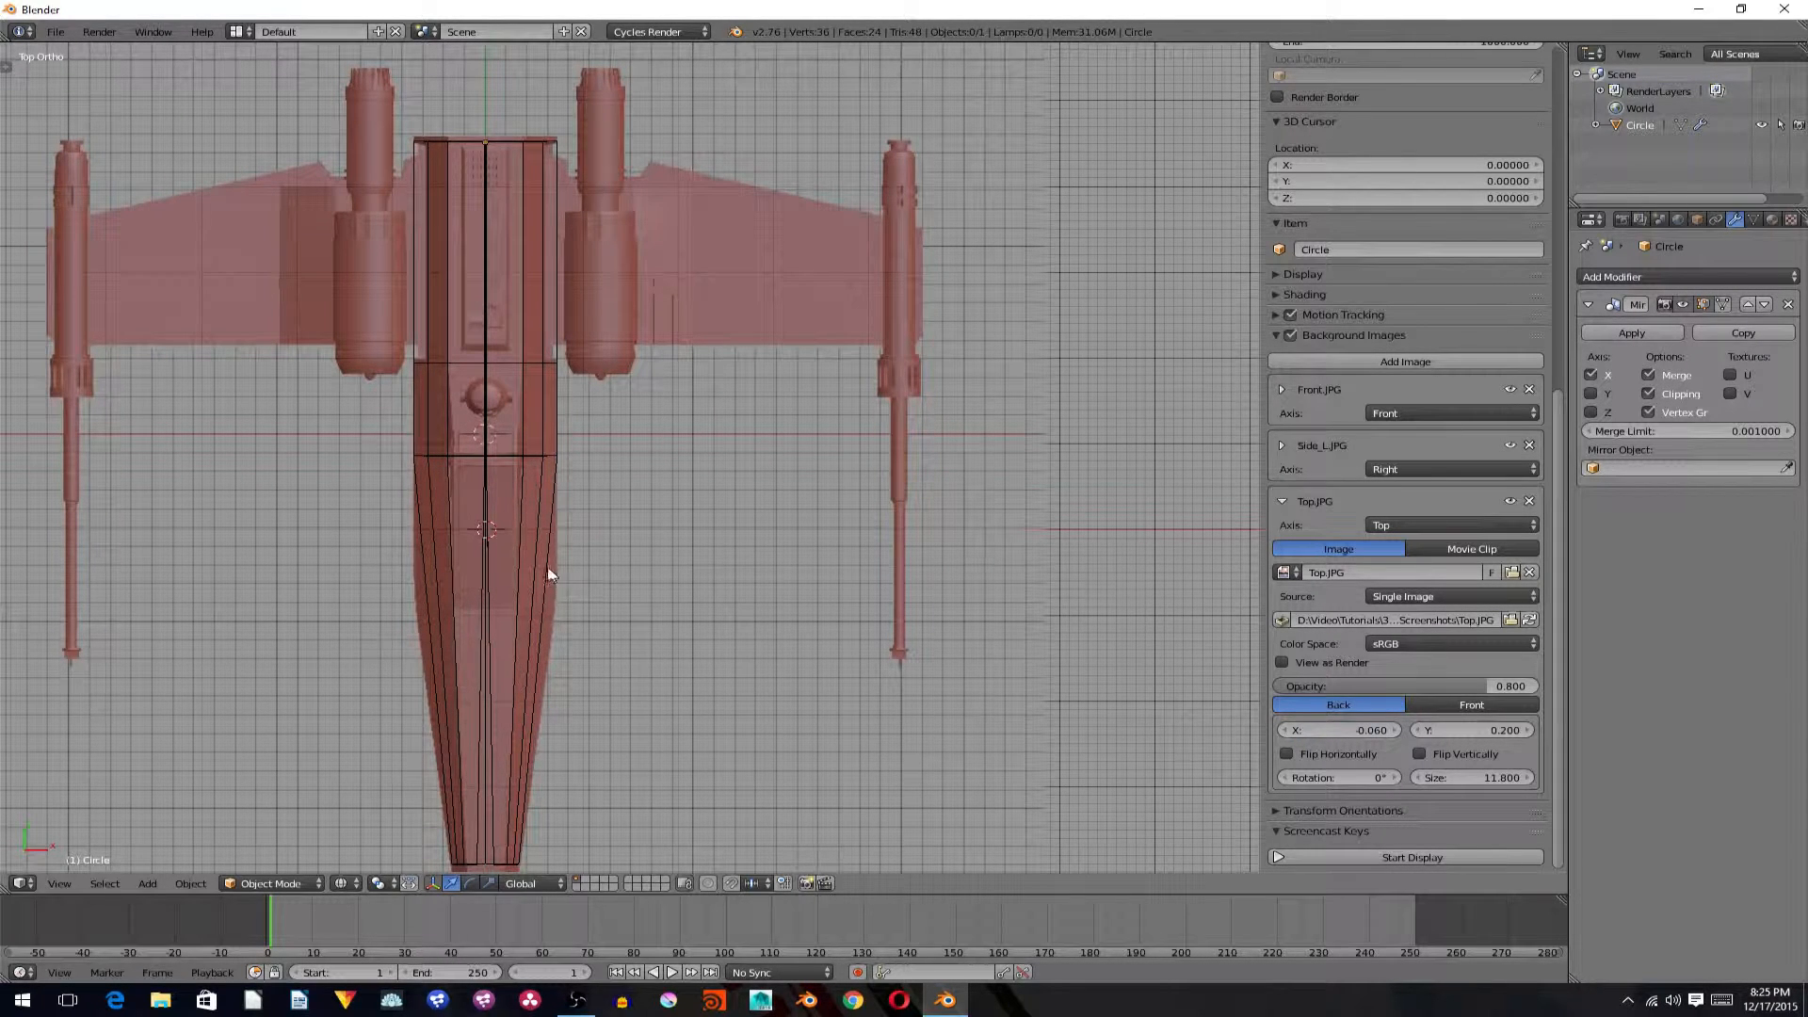
Select the fuselage in Edit Mode and move the nose-tip vertices along Y.
{"action": "right_click", "coordinate": [449, 563]}
{"action": "key", "text": "Tab"}
{"action": "scroll", "coordinate": [564, 652], "scroll_direction": "down", "scroll_amount": 1}
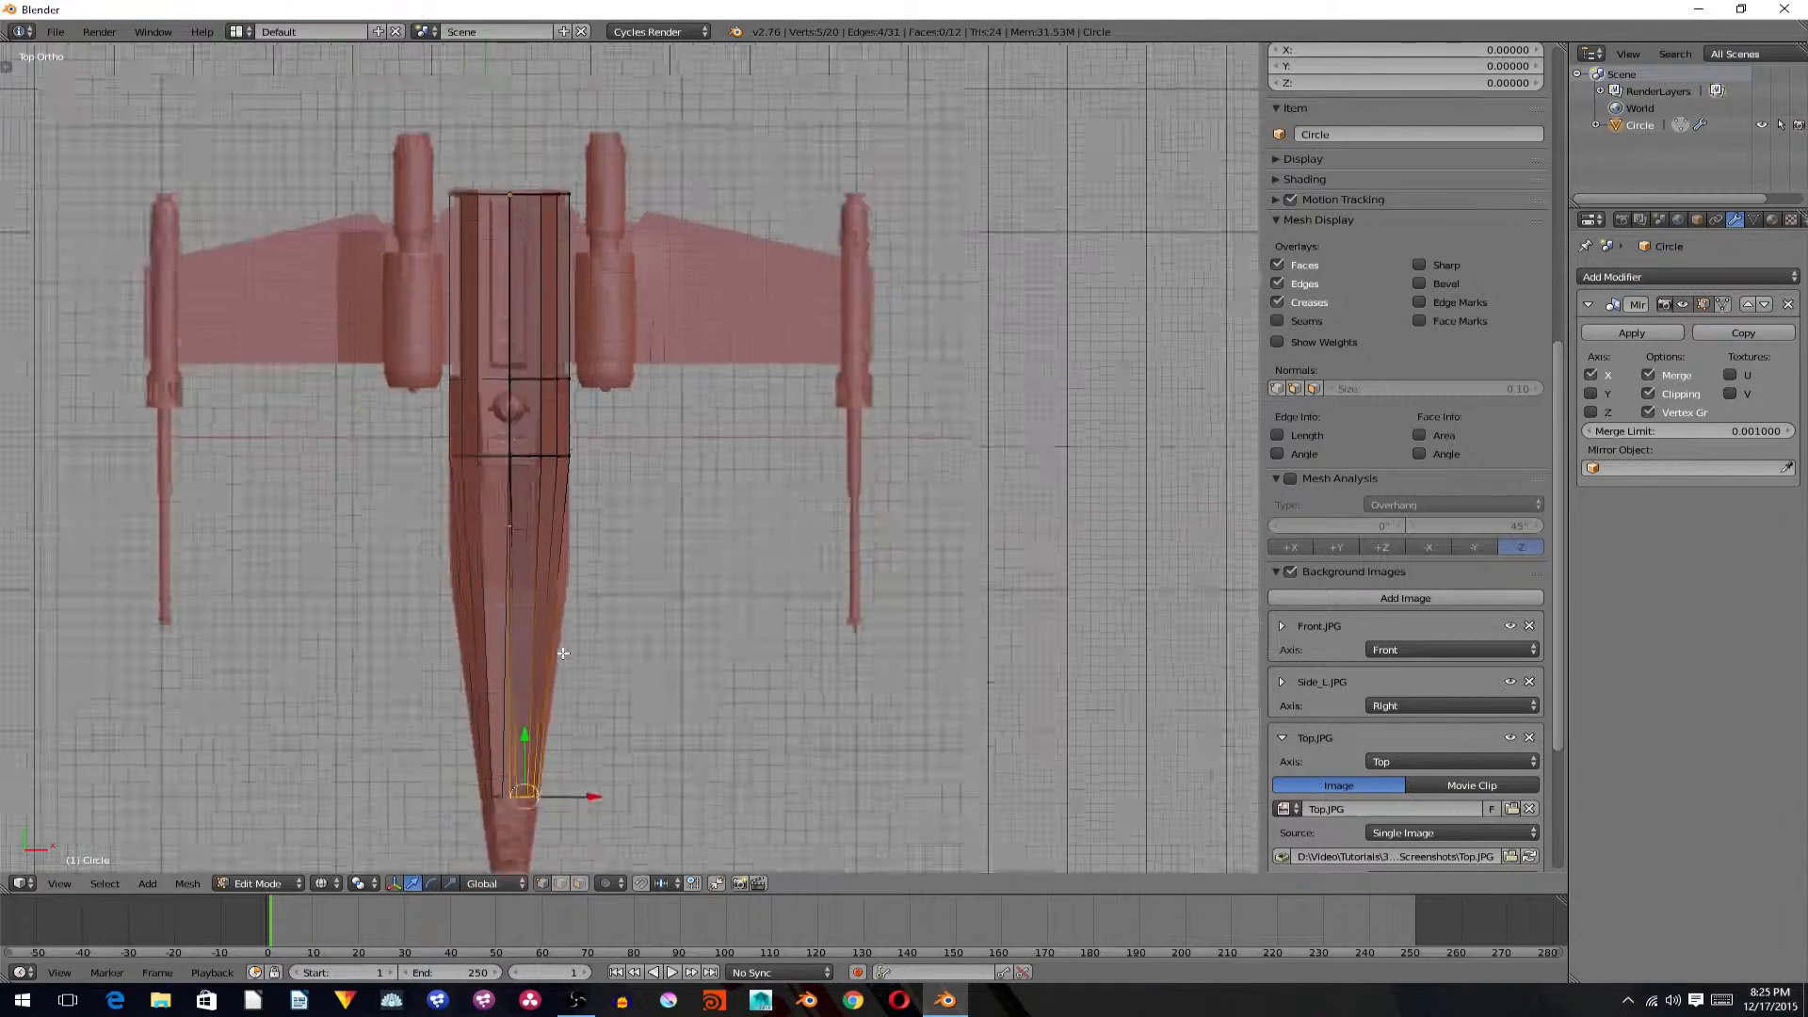
{"action": "scroll", "coordinate": [563, 653], "scroll_direction": "down", "scroll_amount": 1}
{"action": "key", "text": "g"}
{"action": "key", "text": "y"}
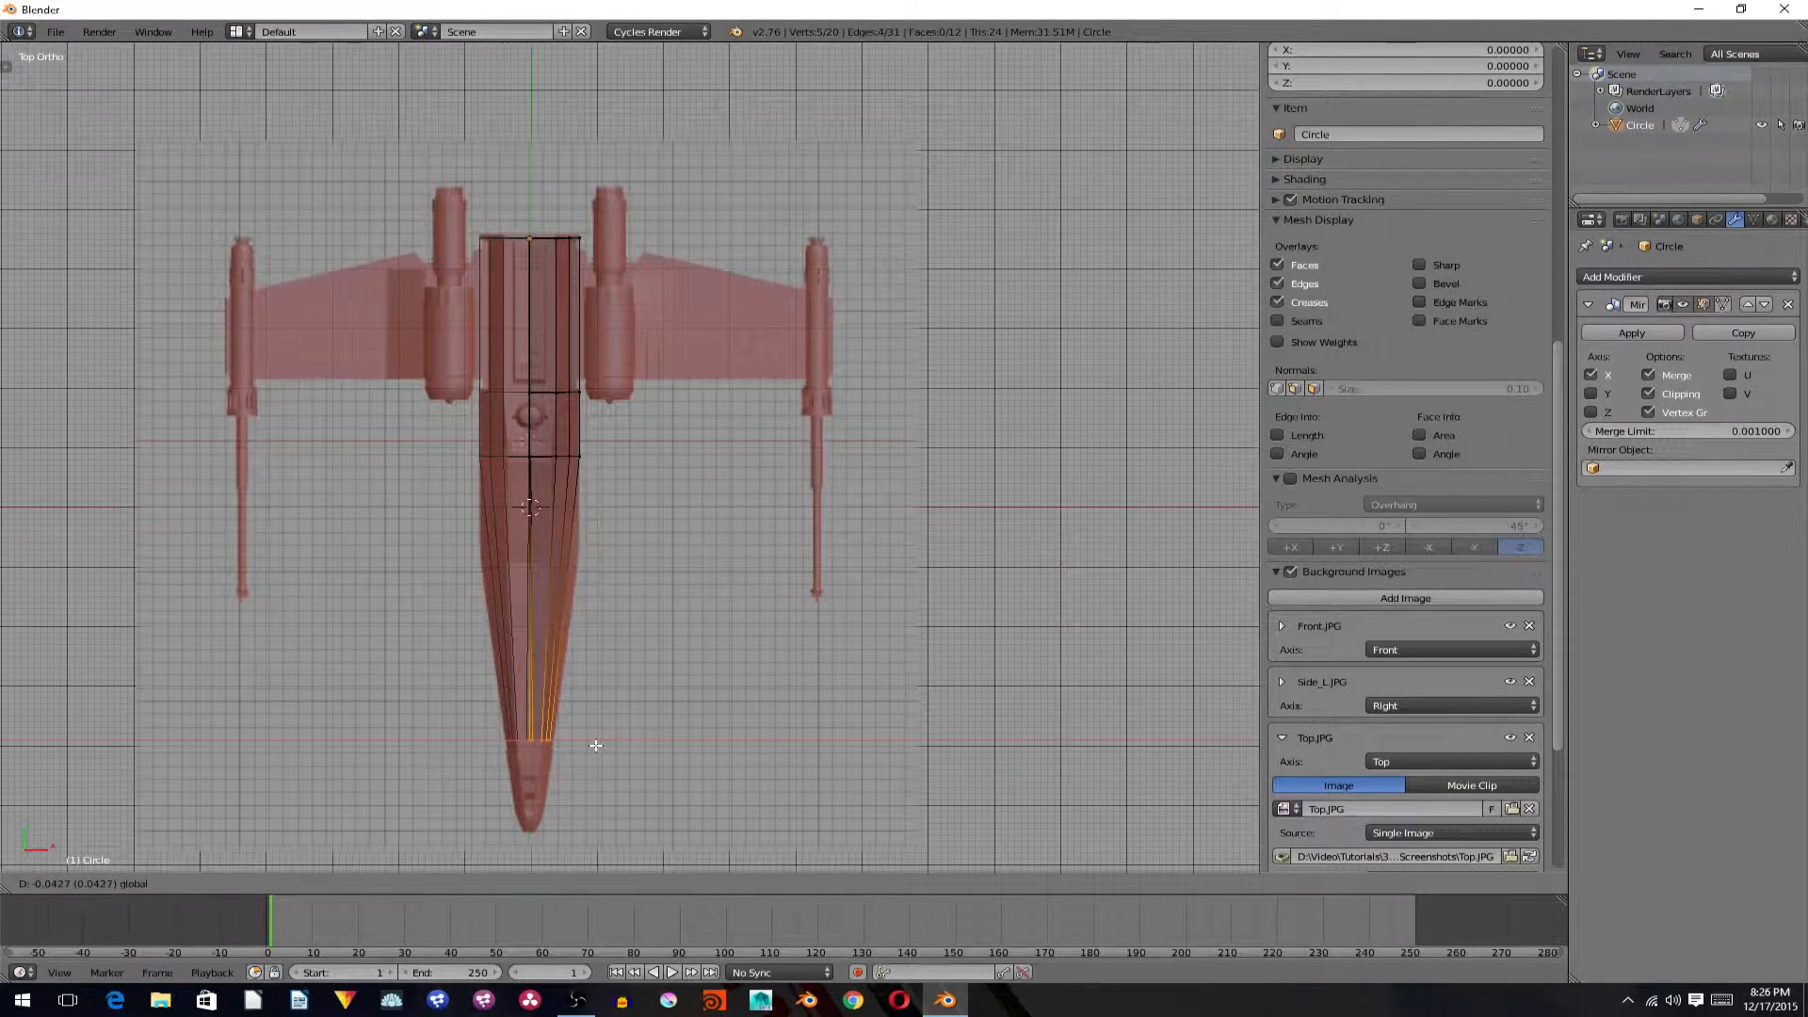
{"action": "left_click", "coordinate": [599, 747]}
Add a loop cut across the nose and scale the new edge loop wider.
{"action": "scroll", "coordinate": [599, 748], "scroll_direction": "up", "scroll_amount": 3}
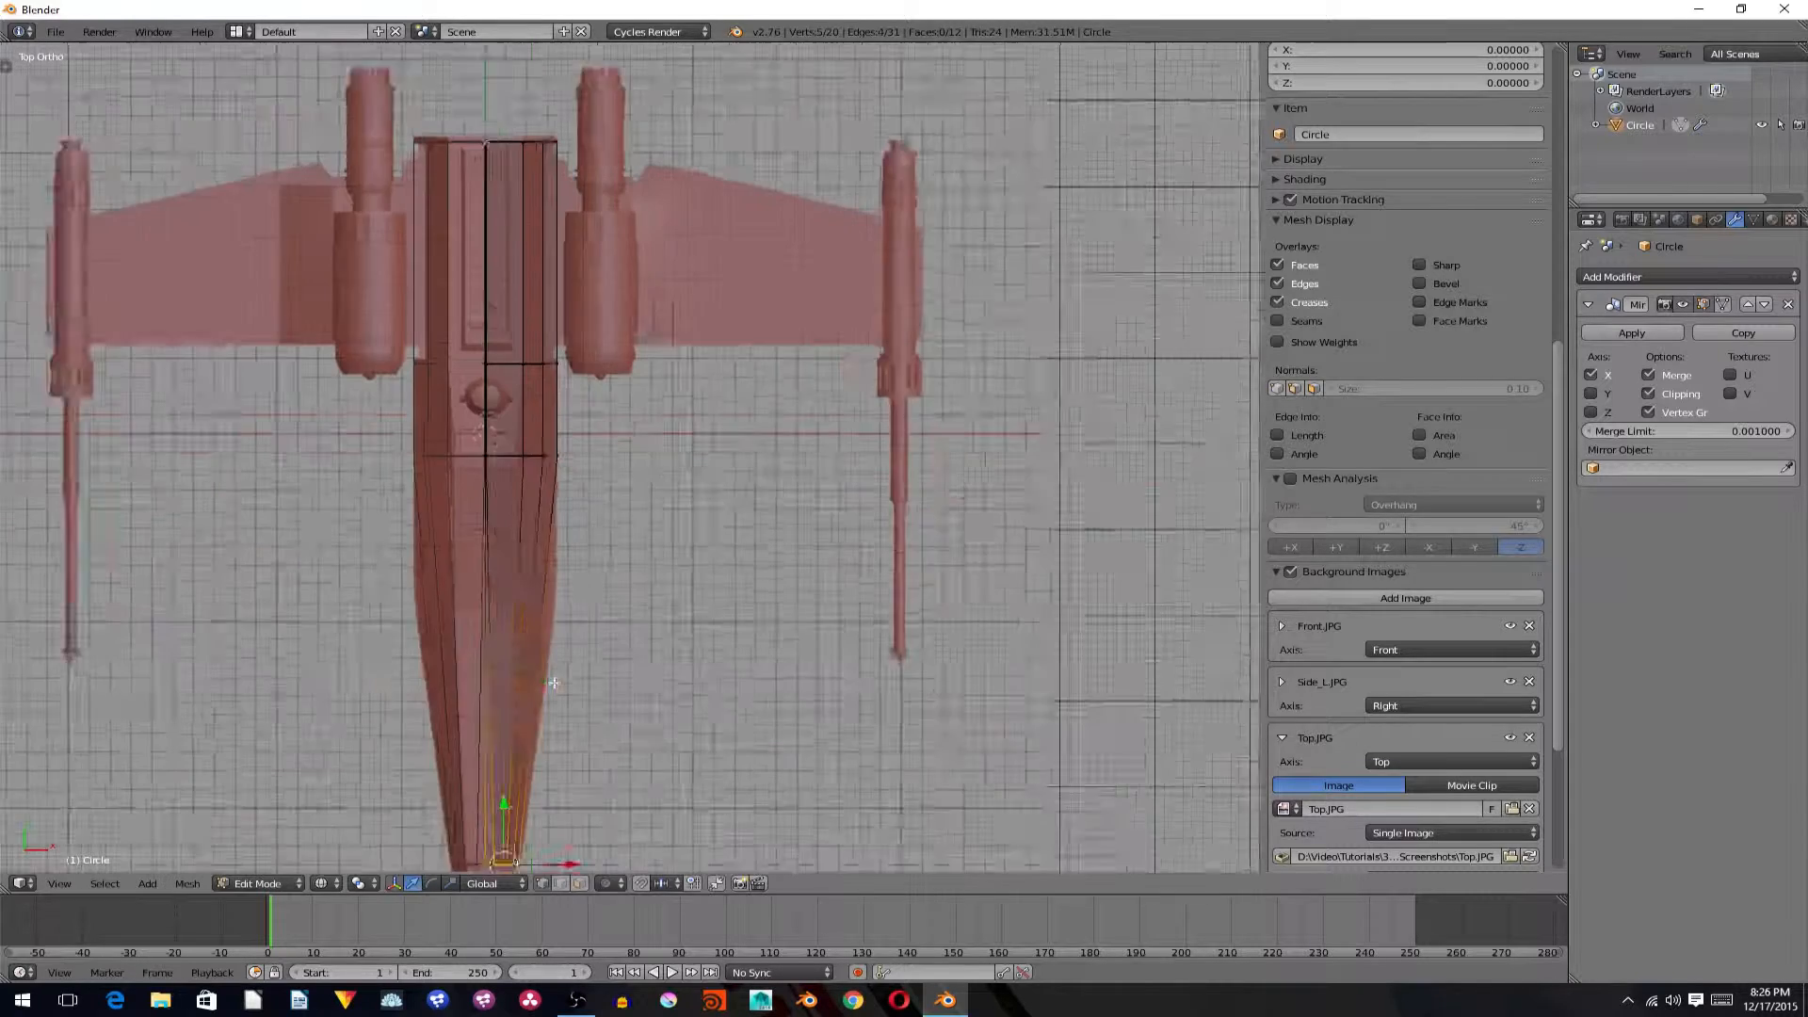
{"action": "key", "text": "a"}
{"action": "key", "text": "ctrl+r"}
{"action": "left_click", "coordinate": [488, 616]}
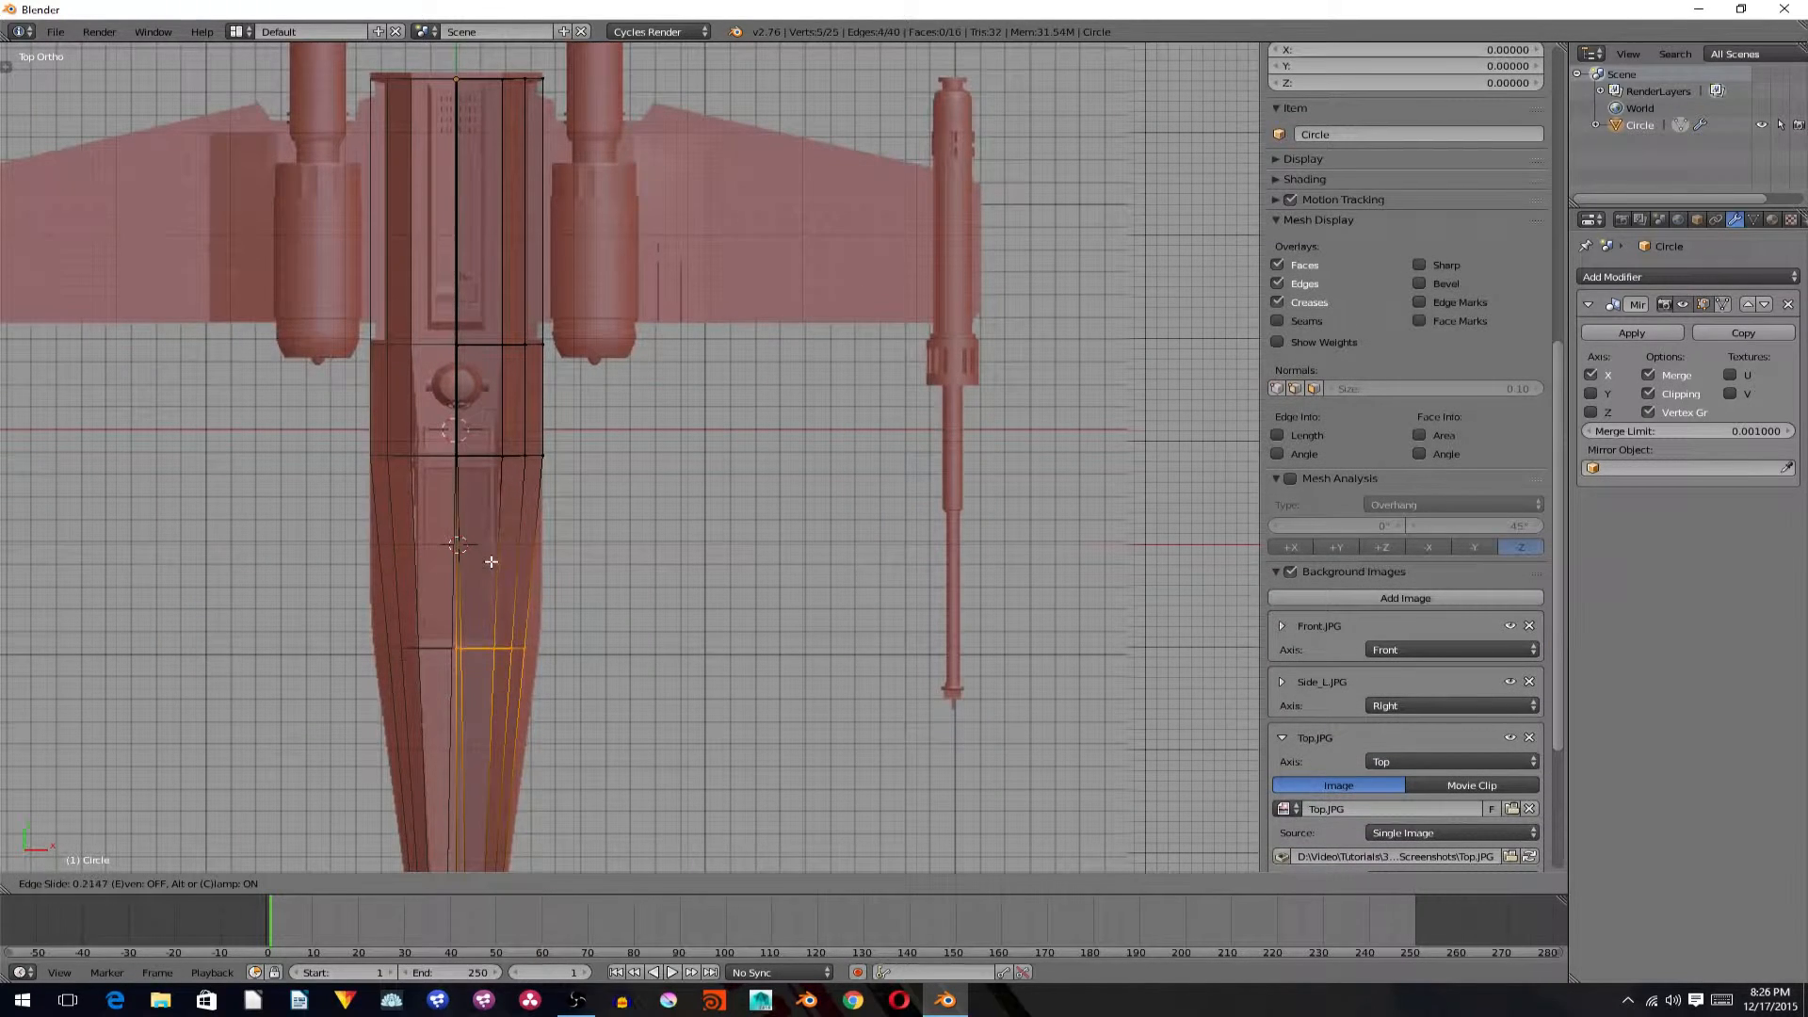
{"action": "left_click", "coordinate": [492, 563]}
{"action": "key", "text": "s"}
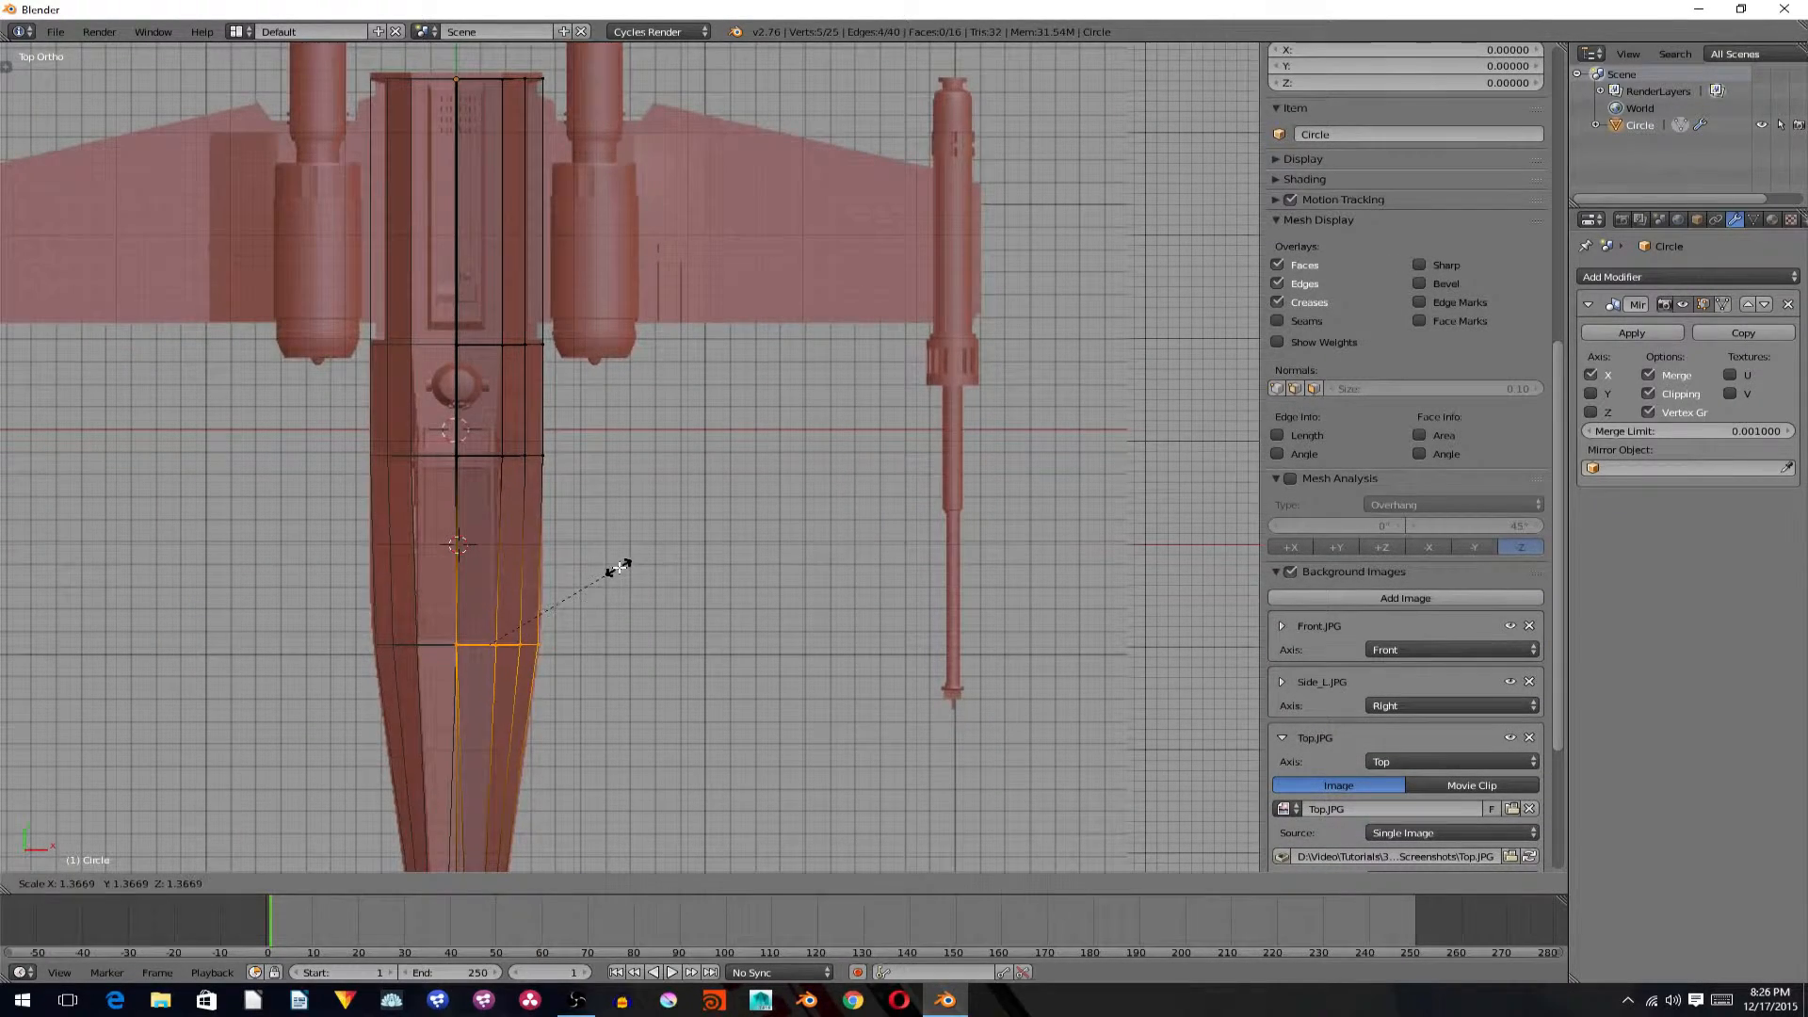
{"action": "left_click", "coordinate": [610, 568]}
{"action": "mouse_move", "coordinate": [610, 568]}
{"action": "middle_mouse_down"}
{"action": "mouse_move", "coordinate": [604, 637]}
{"action": "mouse_move", "coordinate": [610, 596]}
{"action": "middle_mouse_up"}
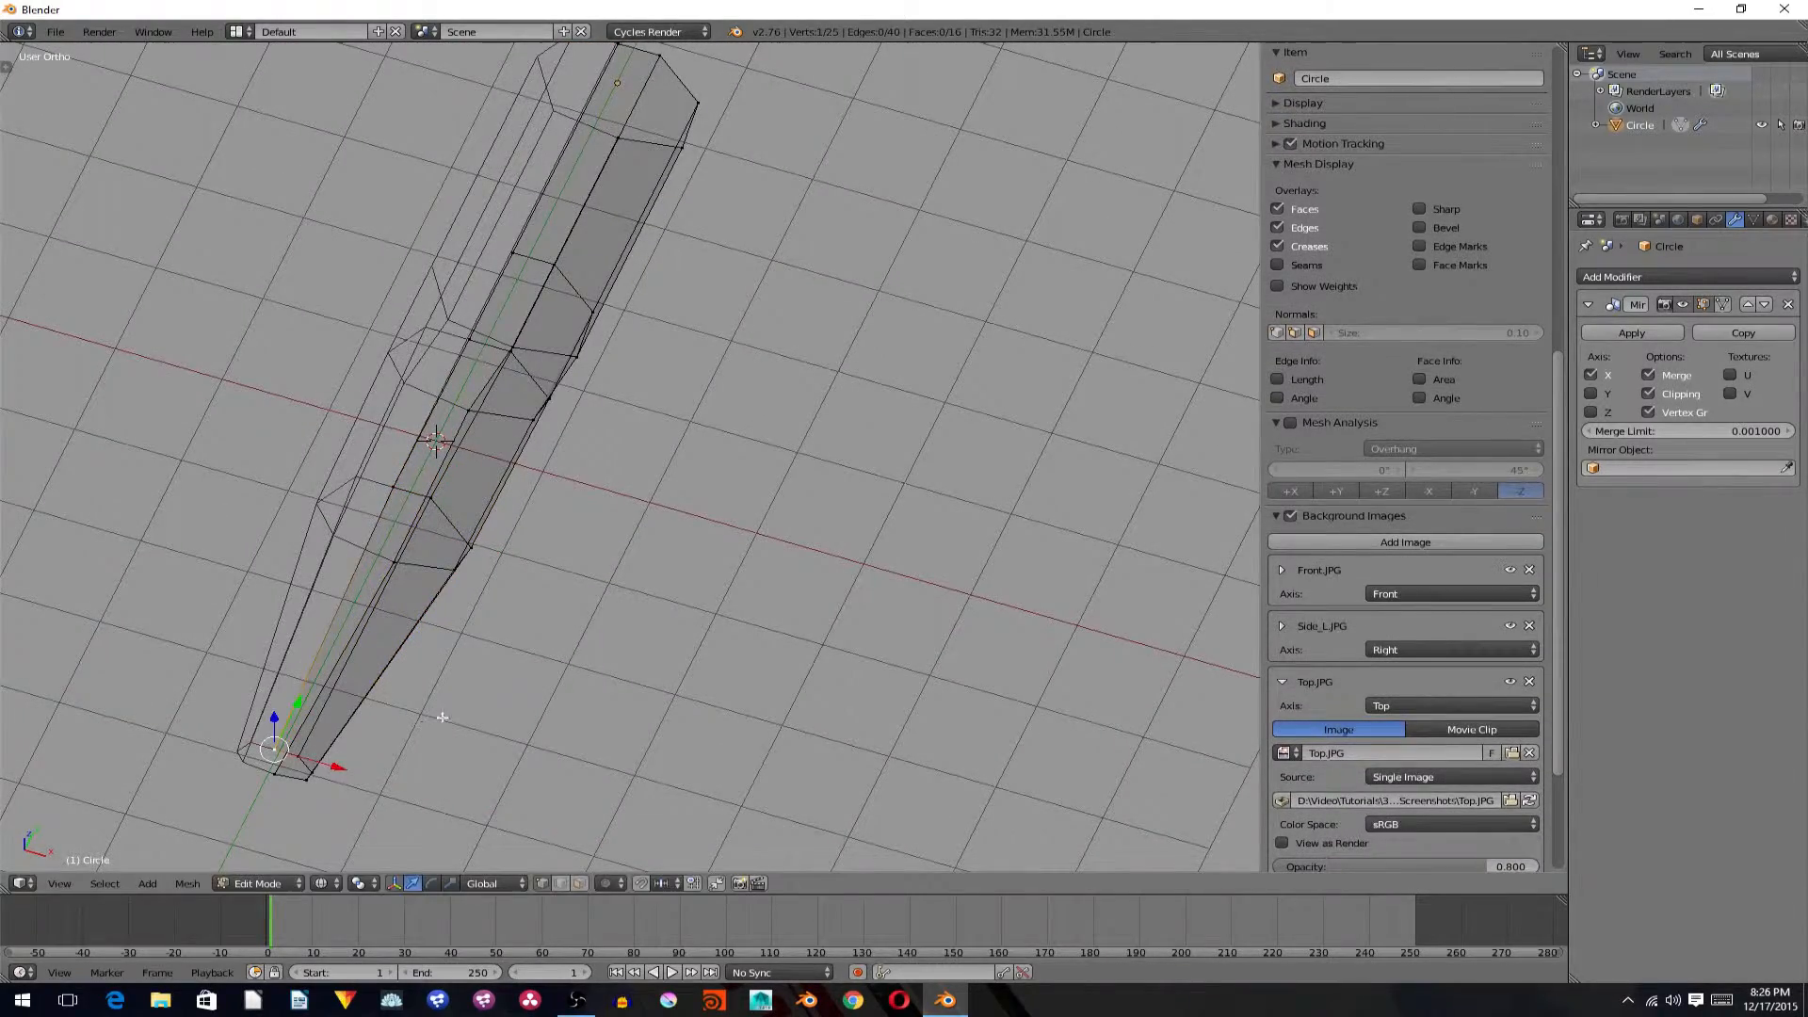
Check the shape in solid shading, cancel a trial top-loop move, and return to Object Mode.
{"action": "key", "text": "Tab"}
{"action": "mouse_move", "coordinate": [521, 665]}
{"action": "middle_mouse_down"}
{"action": "mouse_move", "coordinate": [591, 573]}
{"action": "mouse_move", "coordinate": [450, 543]}
{"action": "mouse_move", "coordinate": [396, 655]}
{"action": "middle_mouse_up"}
{"action": "key", "text": "z"}
{"action": "key", "text": "Tab"}
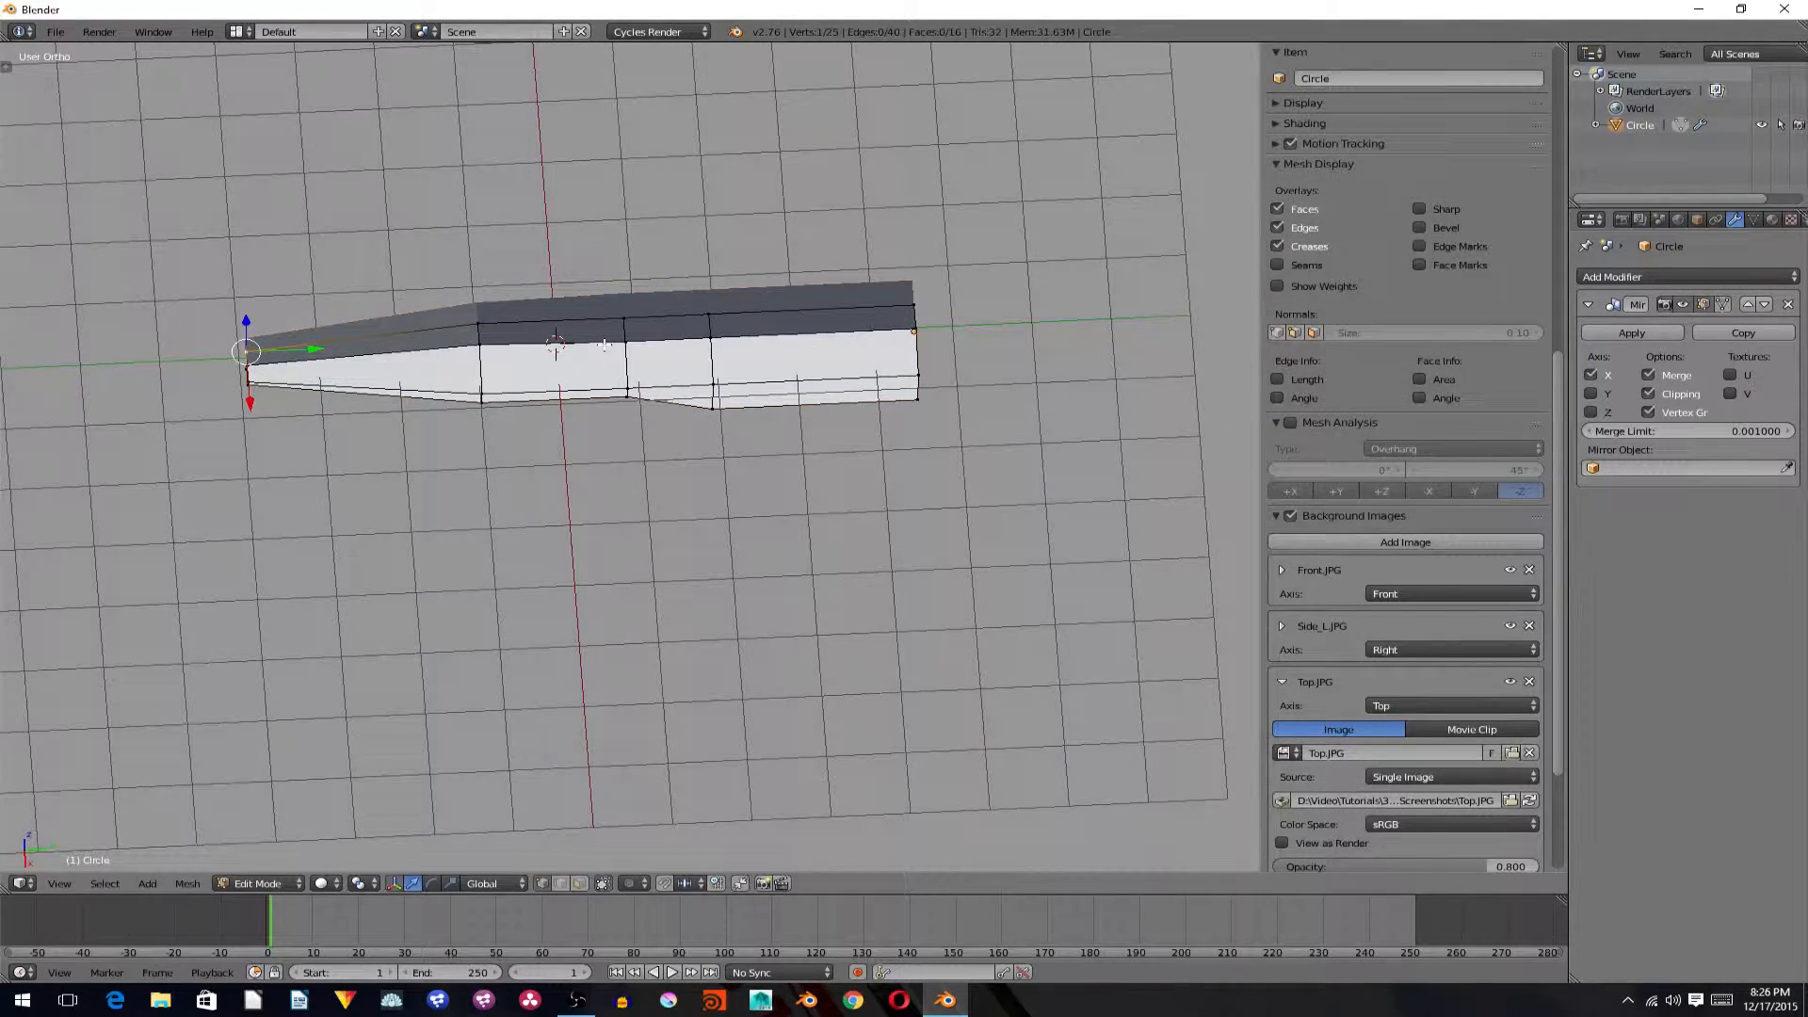
{"action": "right_click", "coordinate": [593, 318], "text": "alt"}
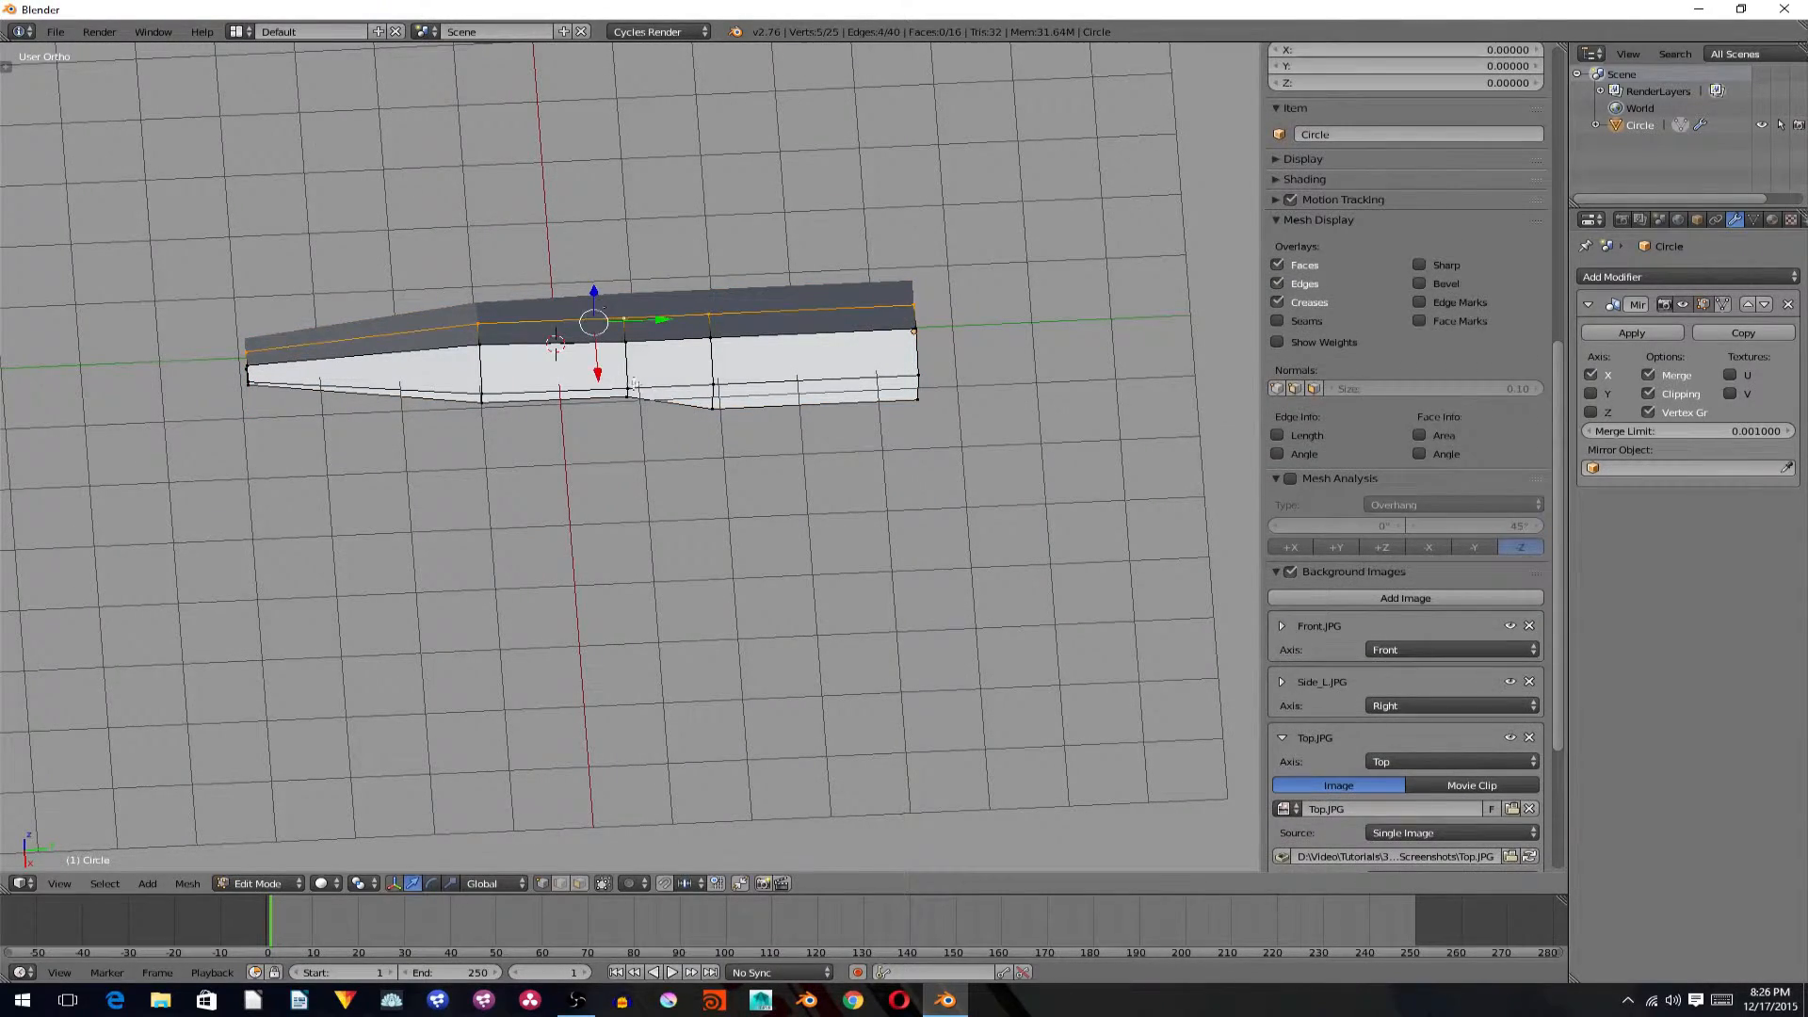
{"action": "middle_click_drag", "start_coordinate": [633, 384], "coordinate": [565, 388]}
{"action": "left_click_drag", "start_coordinate": [567, 407], "coordinate": [568, 412]}
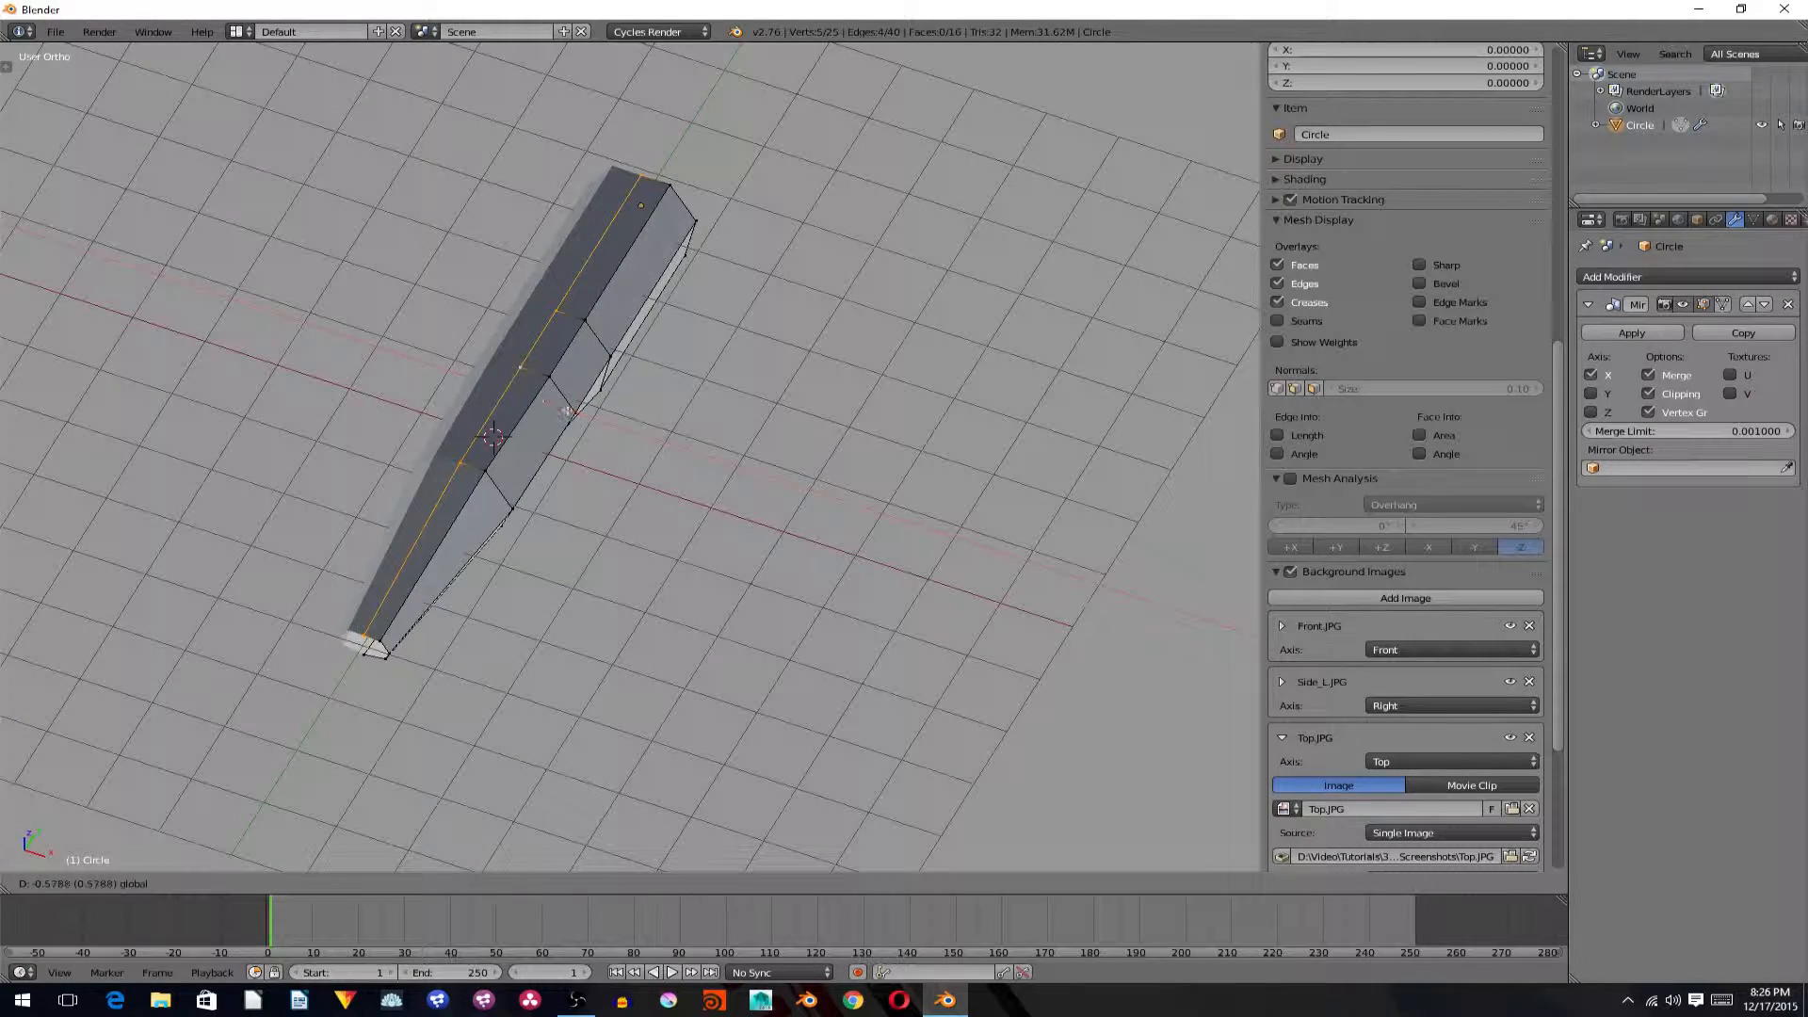
{"action": "left_click_drag", "start_coordinate": [455, 363], "coordinate": [456, 363]}
{"action": "key", "text": "Tab"}
{"action": "mouse_move", "coordinate": [612, 392]}
{"action": "middle_mouse_down"}
{"action": "mouse_move", "coordinate": [694, 269]}
{"action": "mouse_move", "coordinate": [586, 268]}
{"action": "mouse_move", "coordinate": [590, 219]}
{"action": "mouse_move", "coordinate": [691, 313]}
{"action": "mouse_move", "coordinate": [787, 311]}
{"action": "mouse_move", "coordinate": [669, 314]}
{"action": "mouse_move", "coordinate": [766, 528]}
{"action": "mouse_move", "coordinate": [618, 402]}
{"action": "middle_mouse_up"}
{"action": "key", "text": "KP_7"}
Turn off Matcap in the viewport shading options.
{"action": "key", "text": "KP_3"}
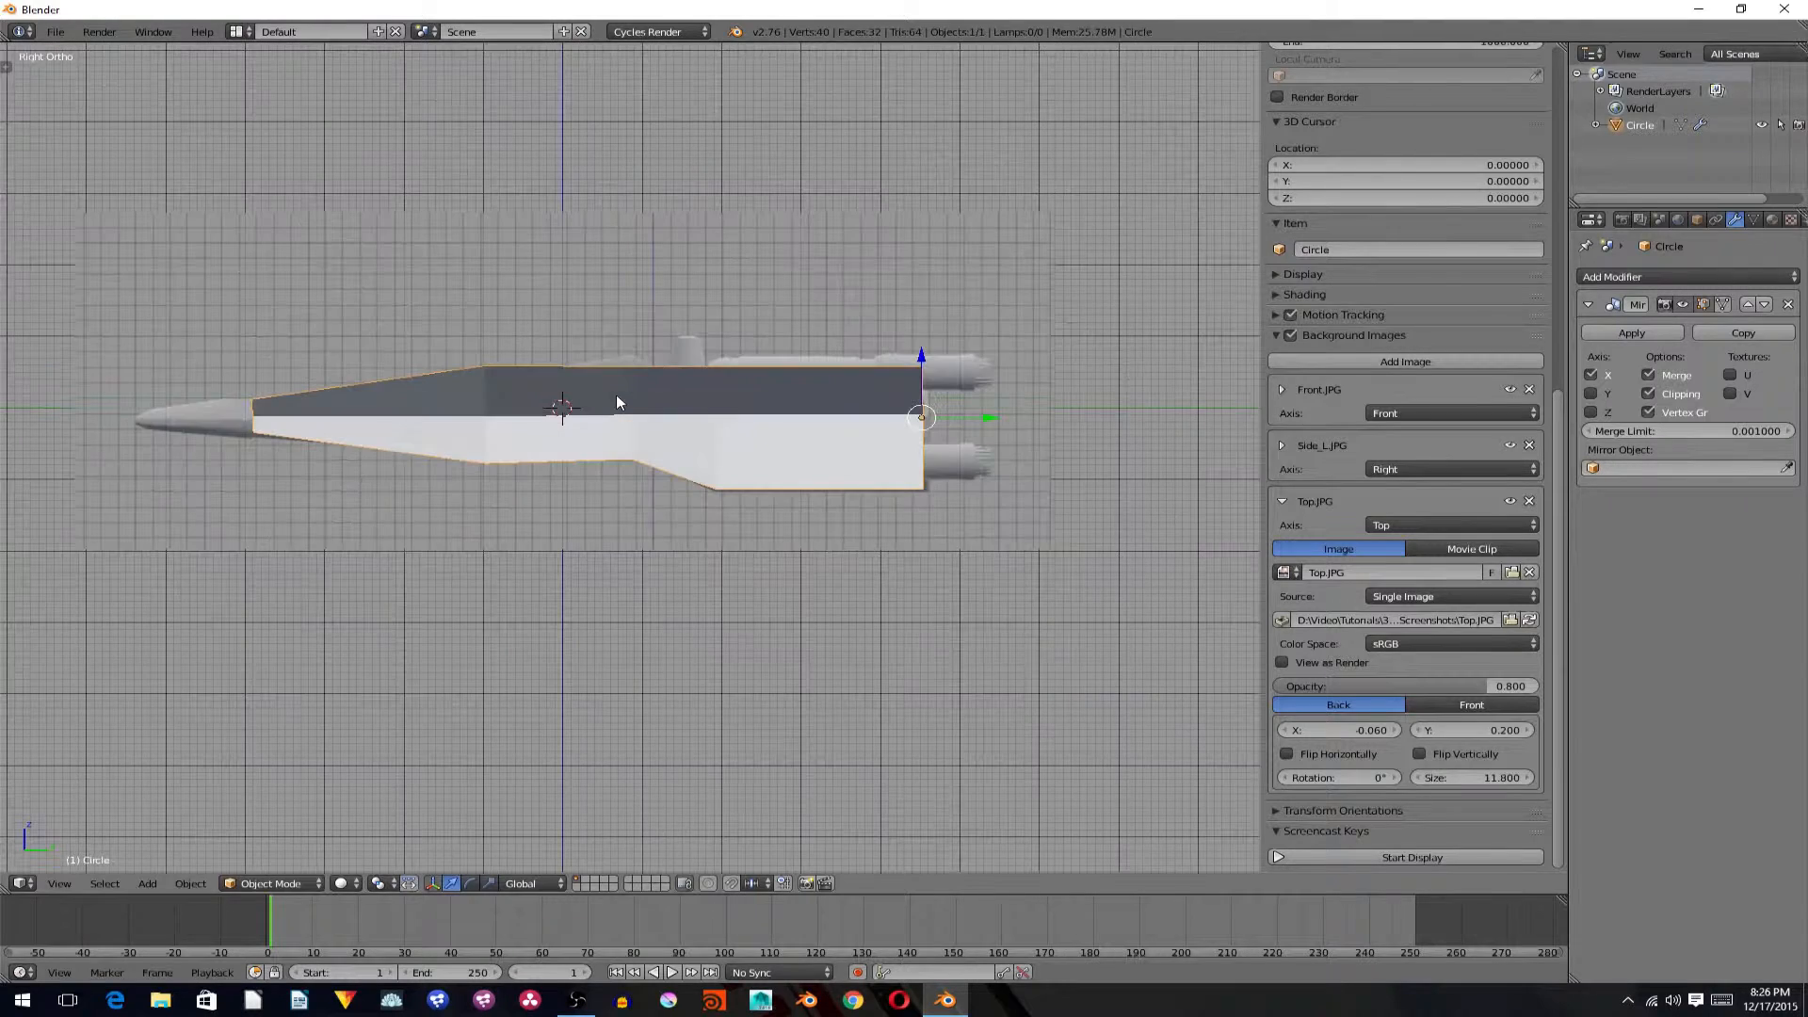
{"action": "scroll", "coordinate": [1408, 229], "scroll_direction": "up", "scroll_amount": 8}
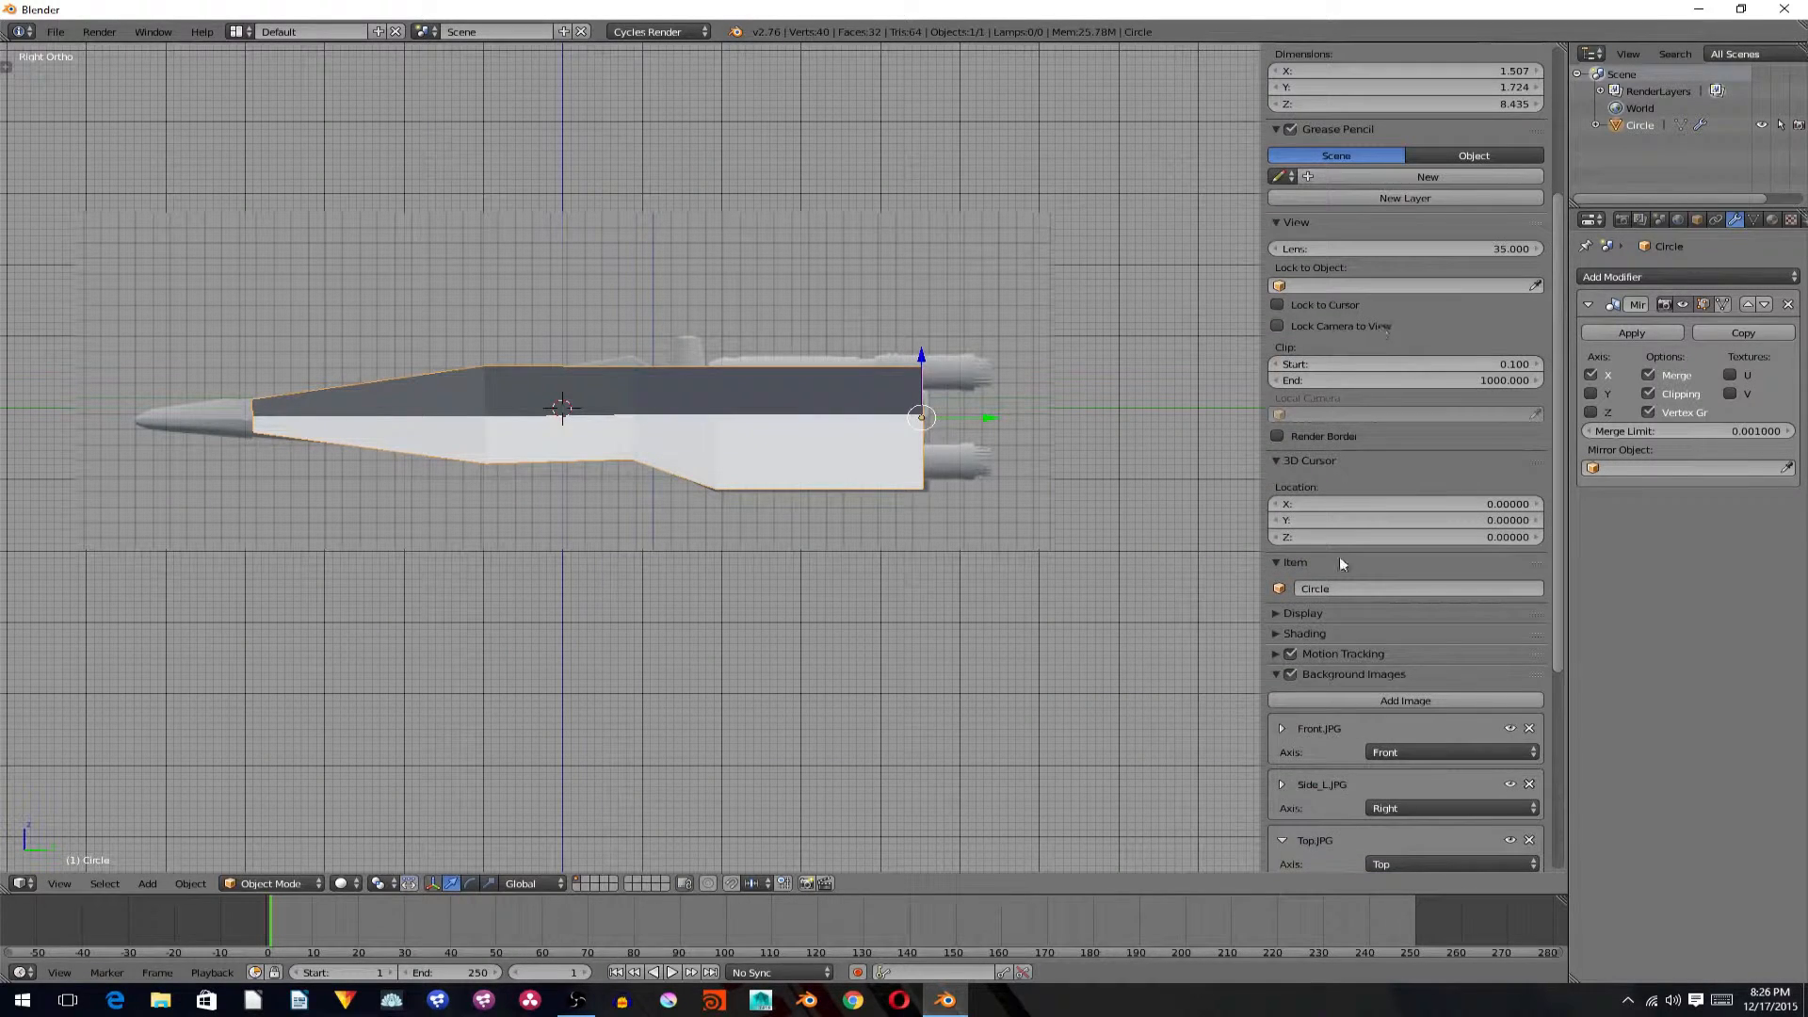
{"action": "left_click", "coordinate": [1307, 633]}
{"action": "left_click", "coordinate": [1279, 675]}
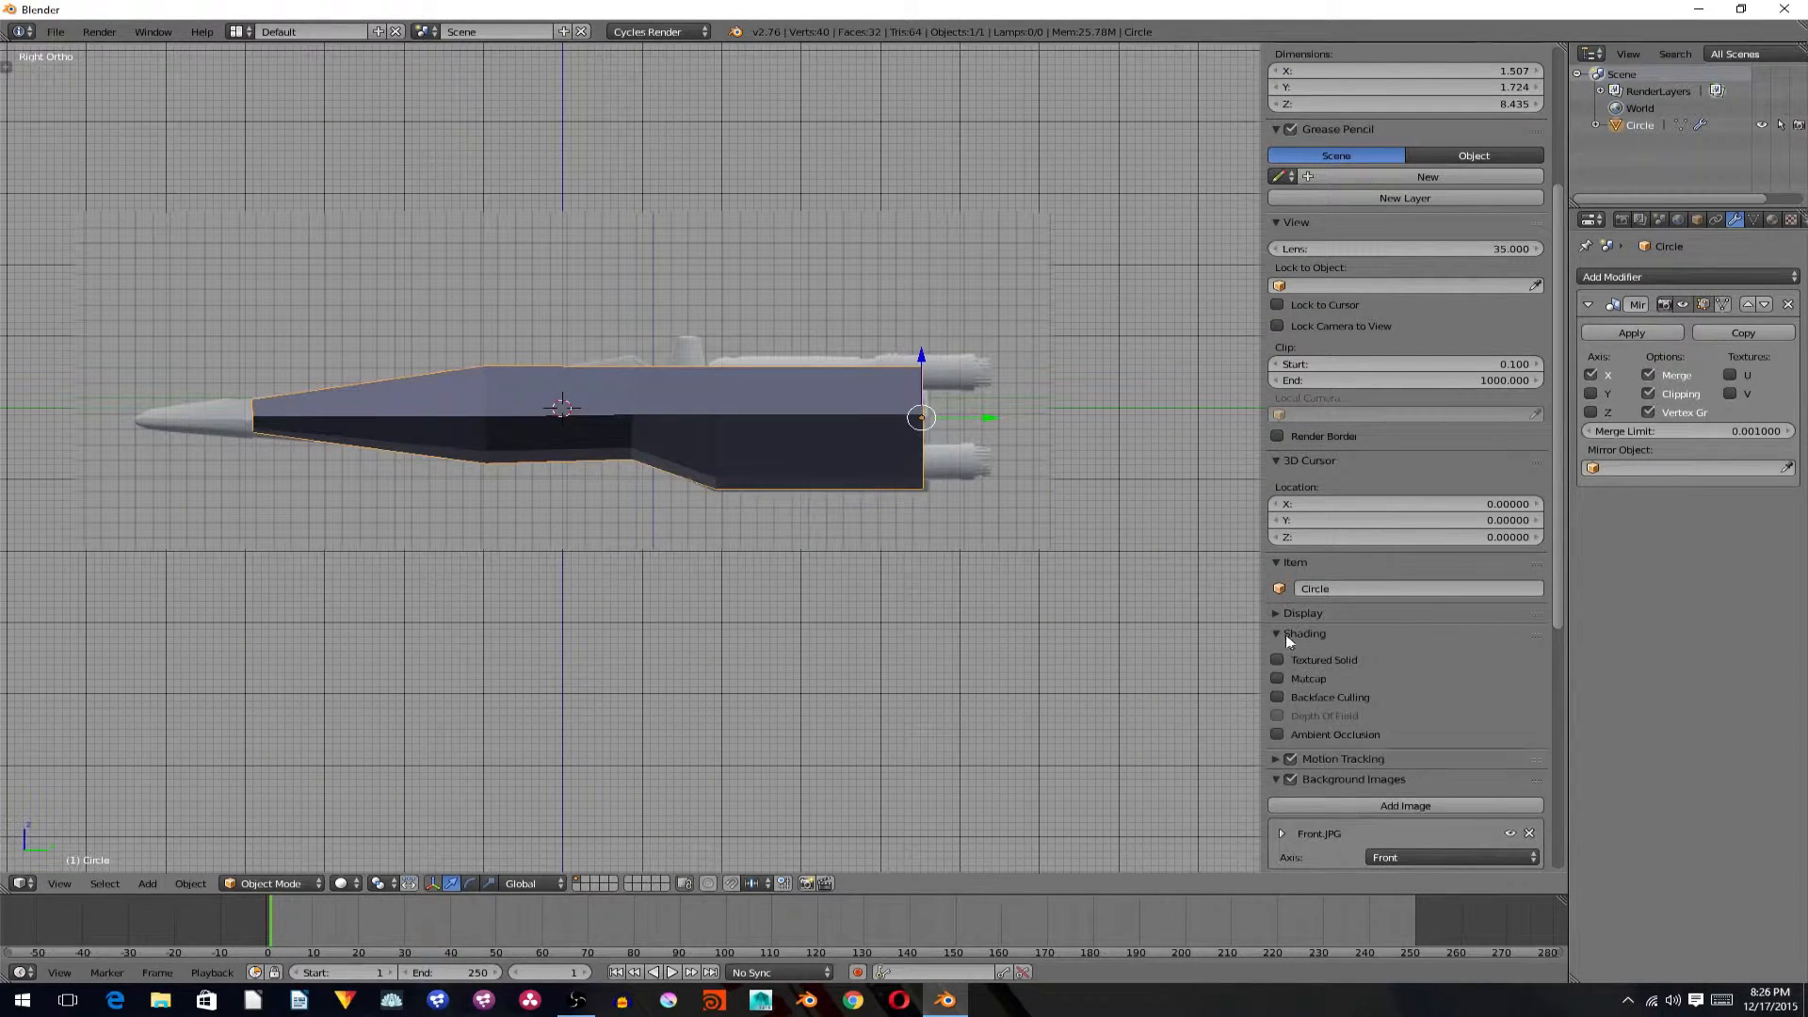
{"action": "left_click", "coordinate": [1285, 634]}
{"action": "middle_click_drag", "start_coordinate": [827, 479], "coordinate": [1043, 501]}
Select all fuselage vertices, run Flip Normals, exit Edit Mode and hide the N panel.
{"action": "key", "text": "Tab"}
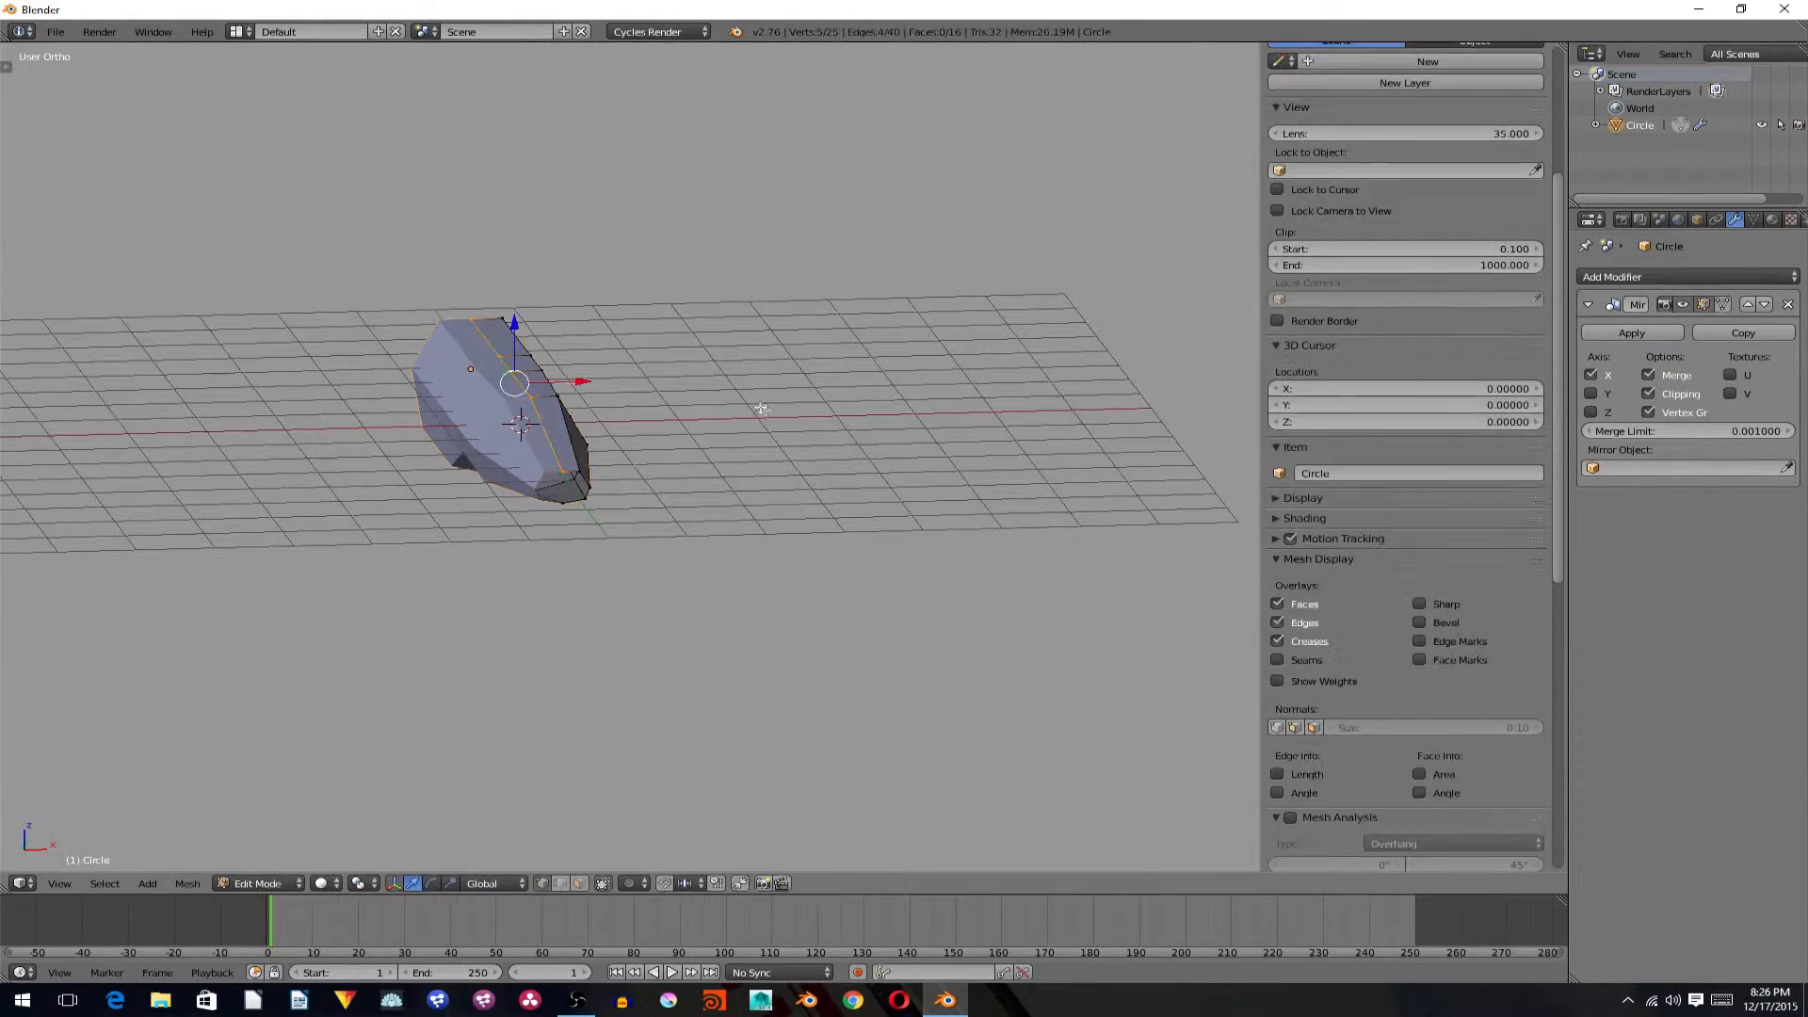
{"action": "middle_click_drag", "start_coordinate": [765, 409], "coordinate": [671, 414]}
{"action": "key", "text": "a"}
{"action": "key", "text": "space"}
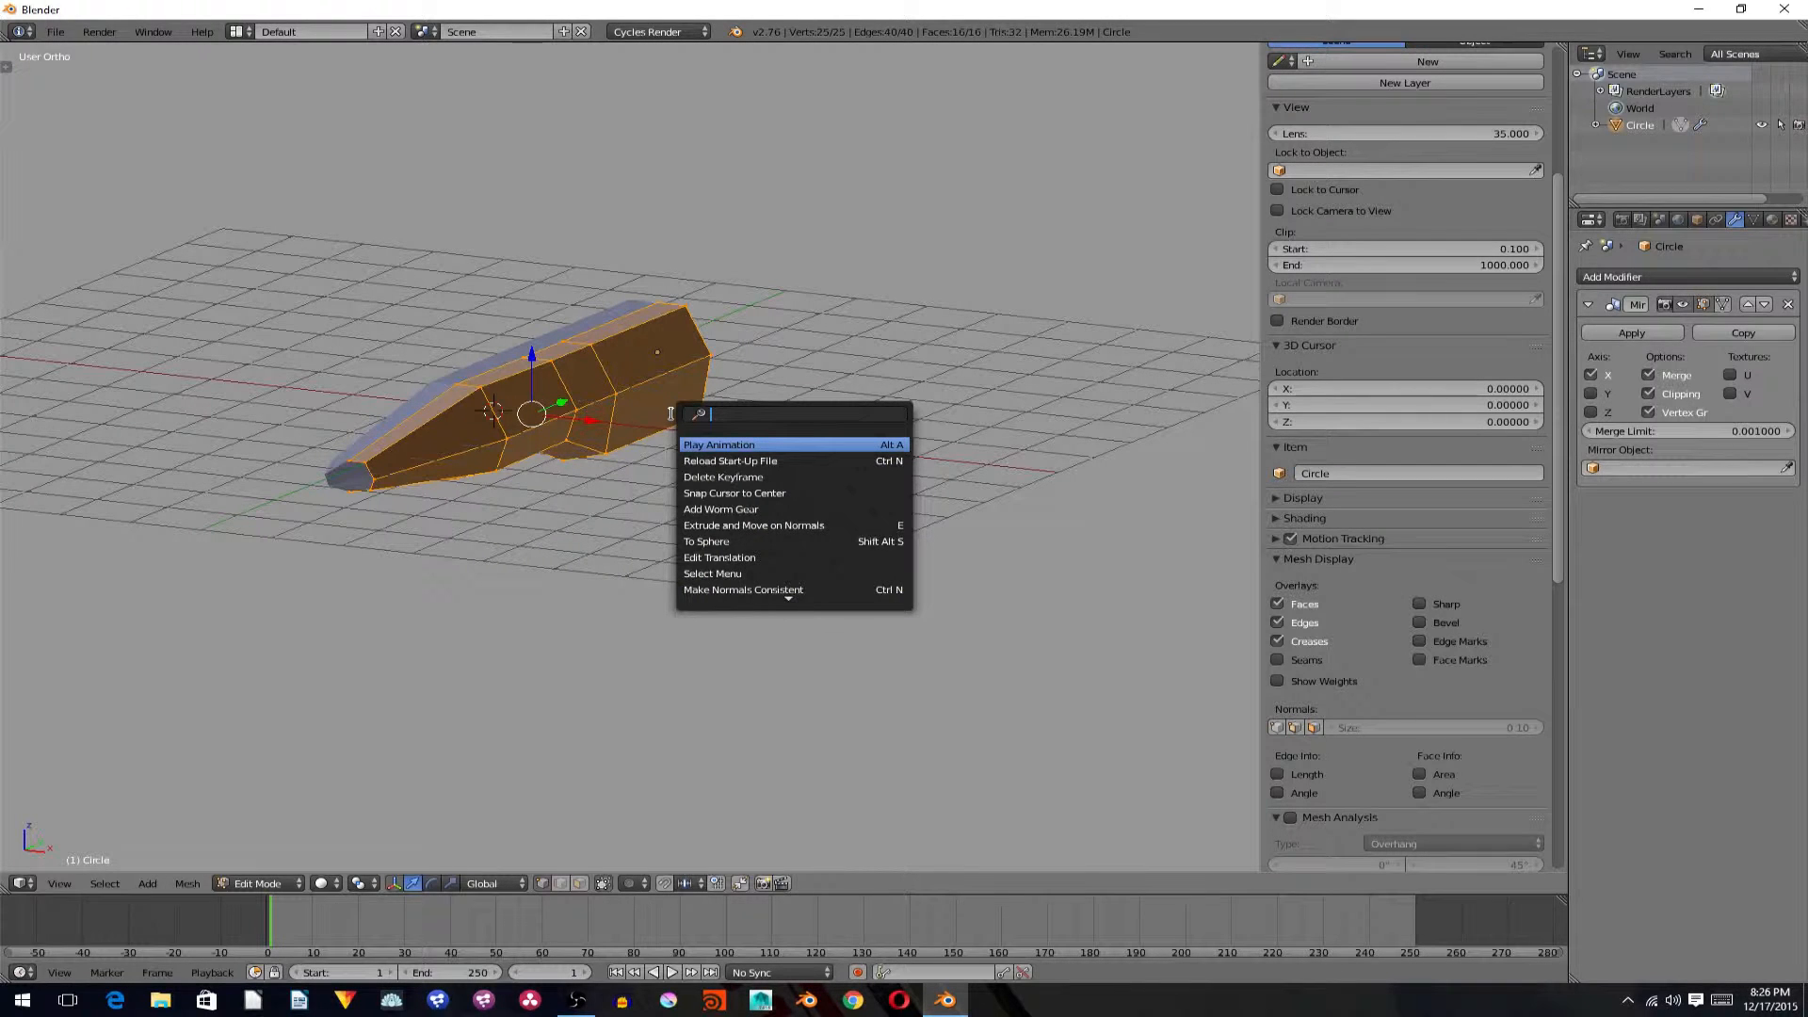
{"action": "type", "text": "flip"}
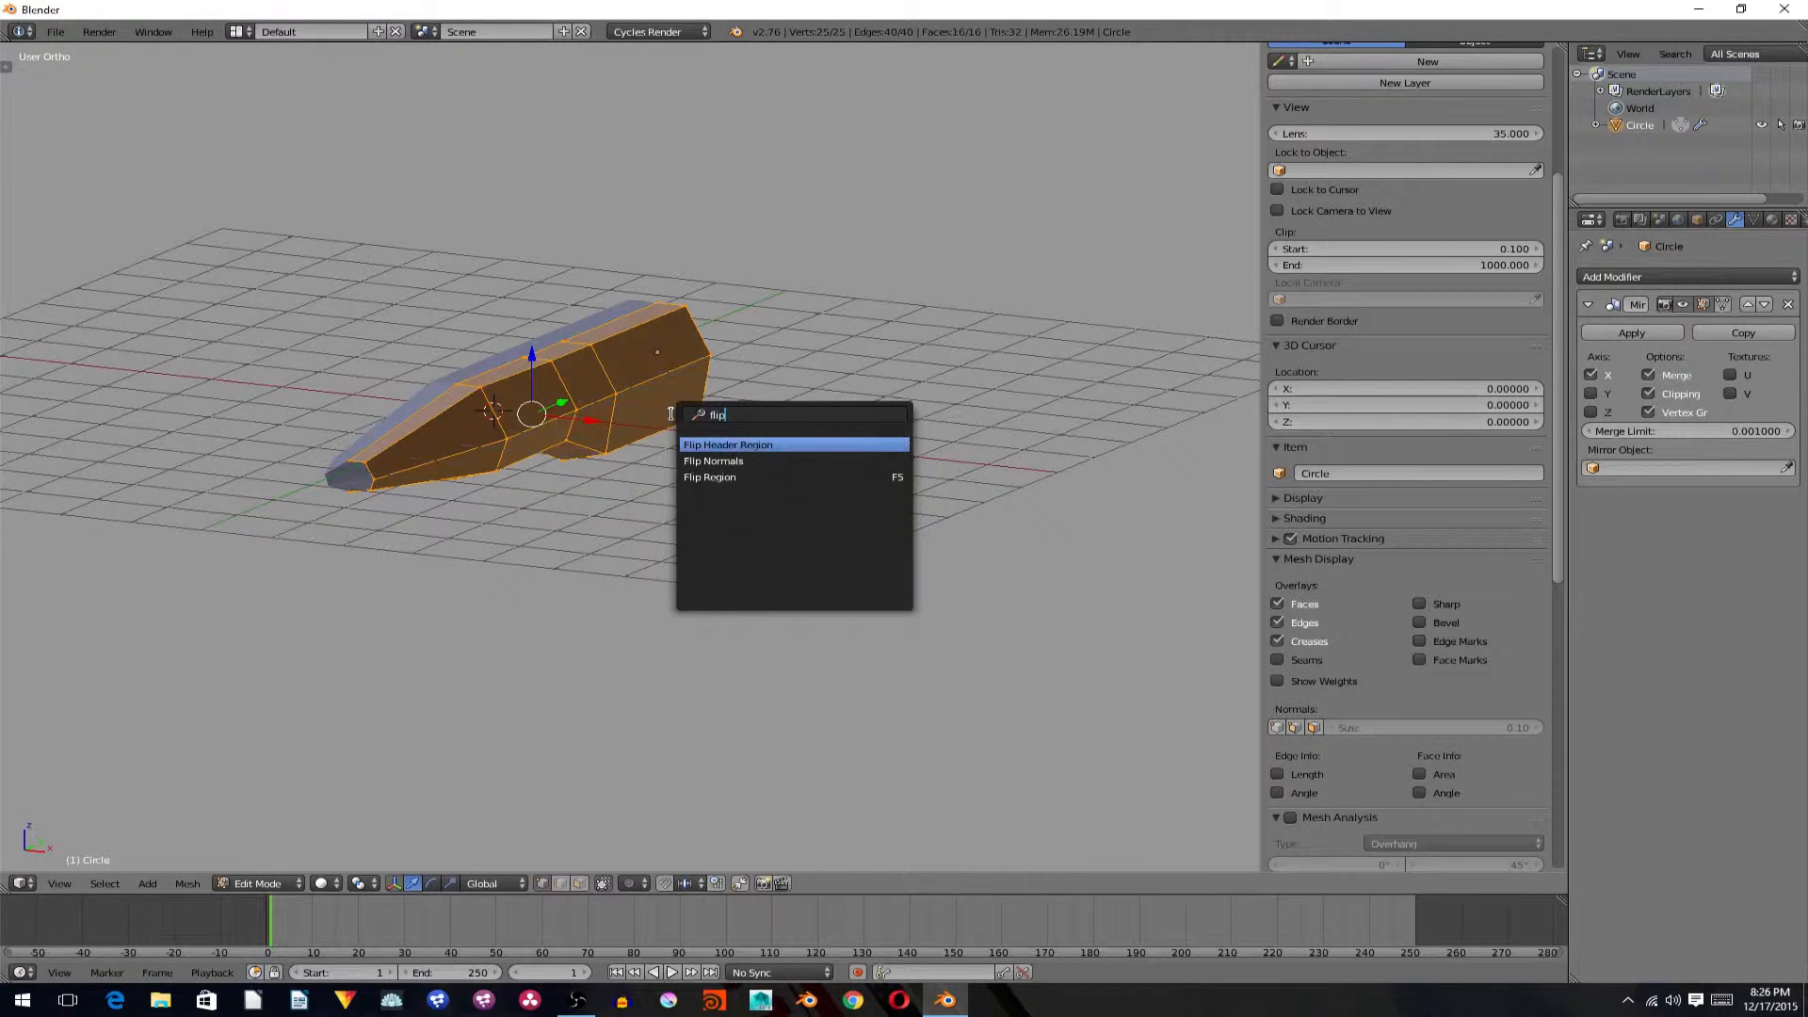
{"action": "key", "text": "Down"}
{"action": "key", "text": "Return"}
{"action": "key", "text": "Tab"}
{"action": "middle_click_drag", "start_coordinate": [671, 414], "coordinate": [578, 369]}
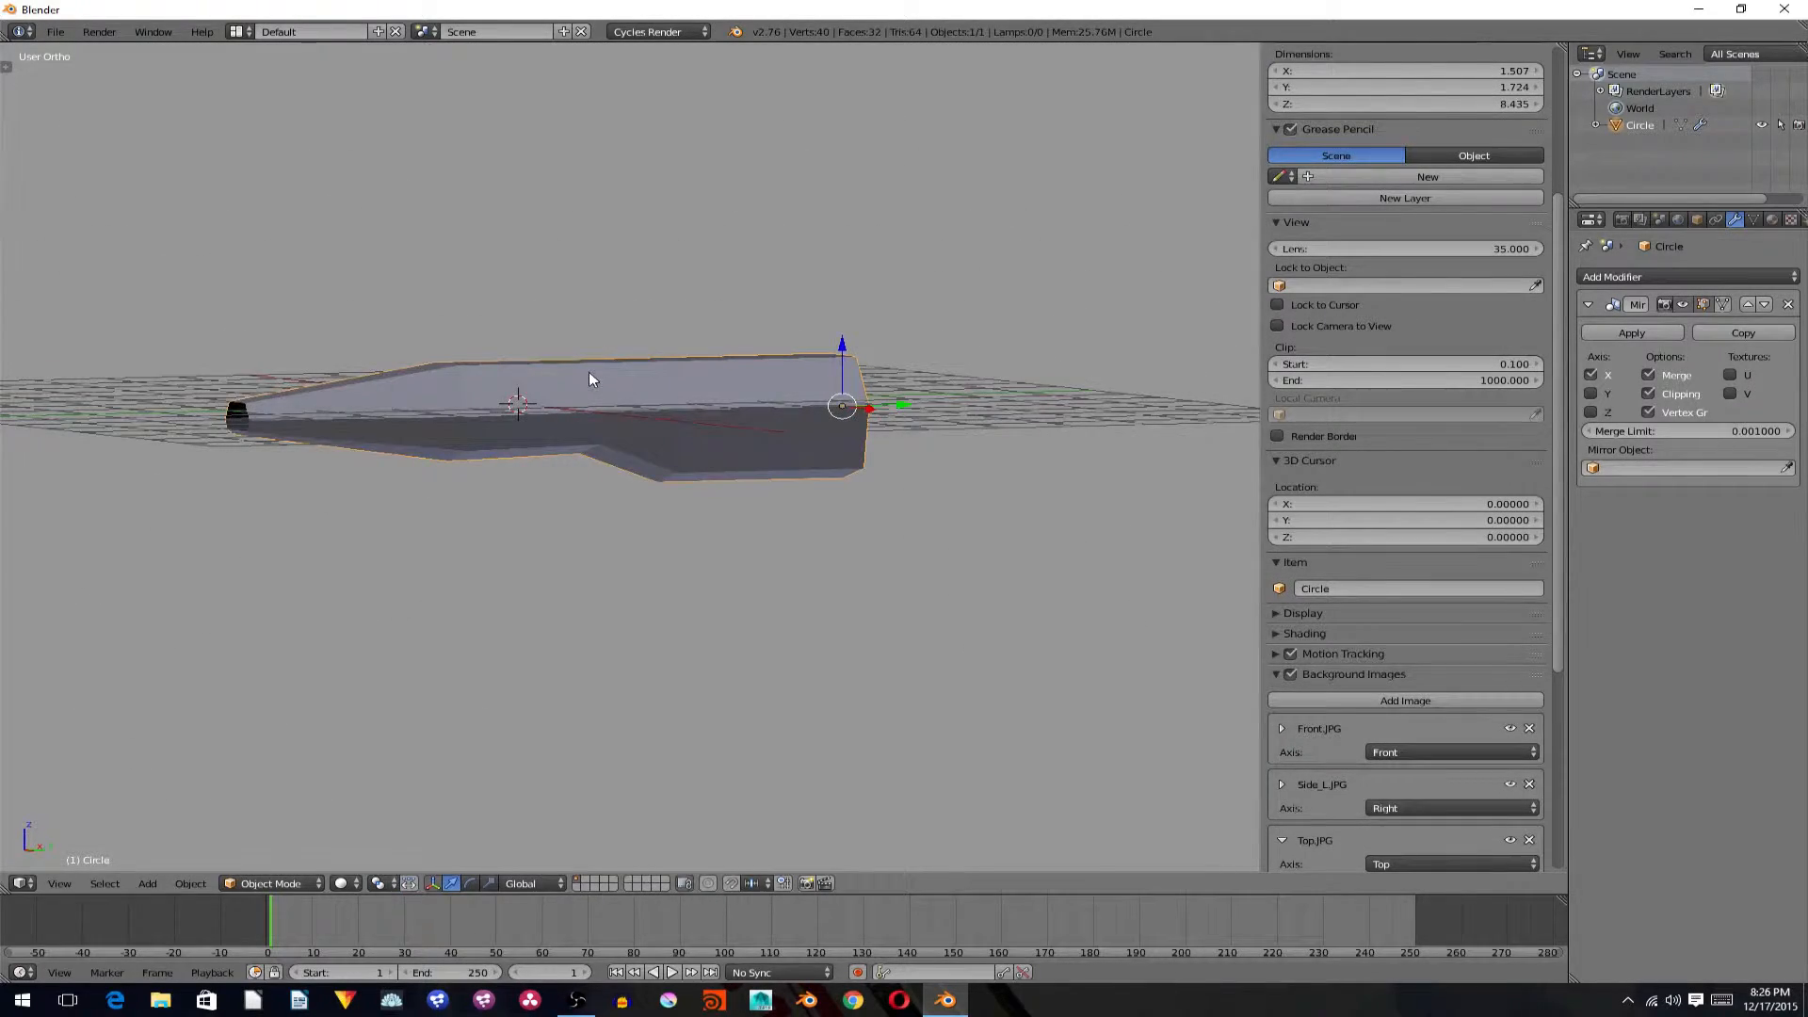
{"action": "key", "text": "n"}
{"action": "middle_click_drag", "start_coordinate": [673, 309], "coordinate": [828, 341]}
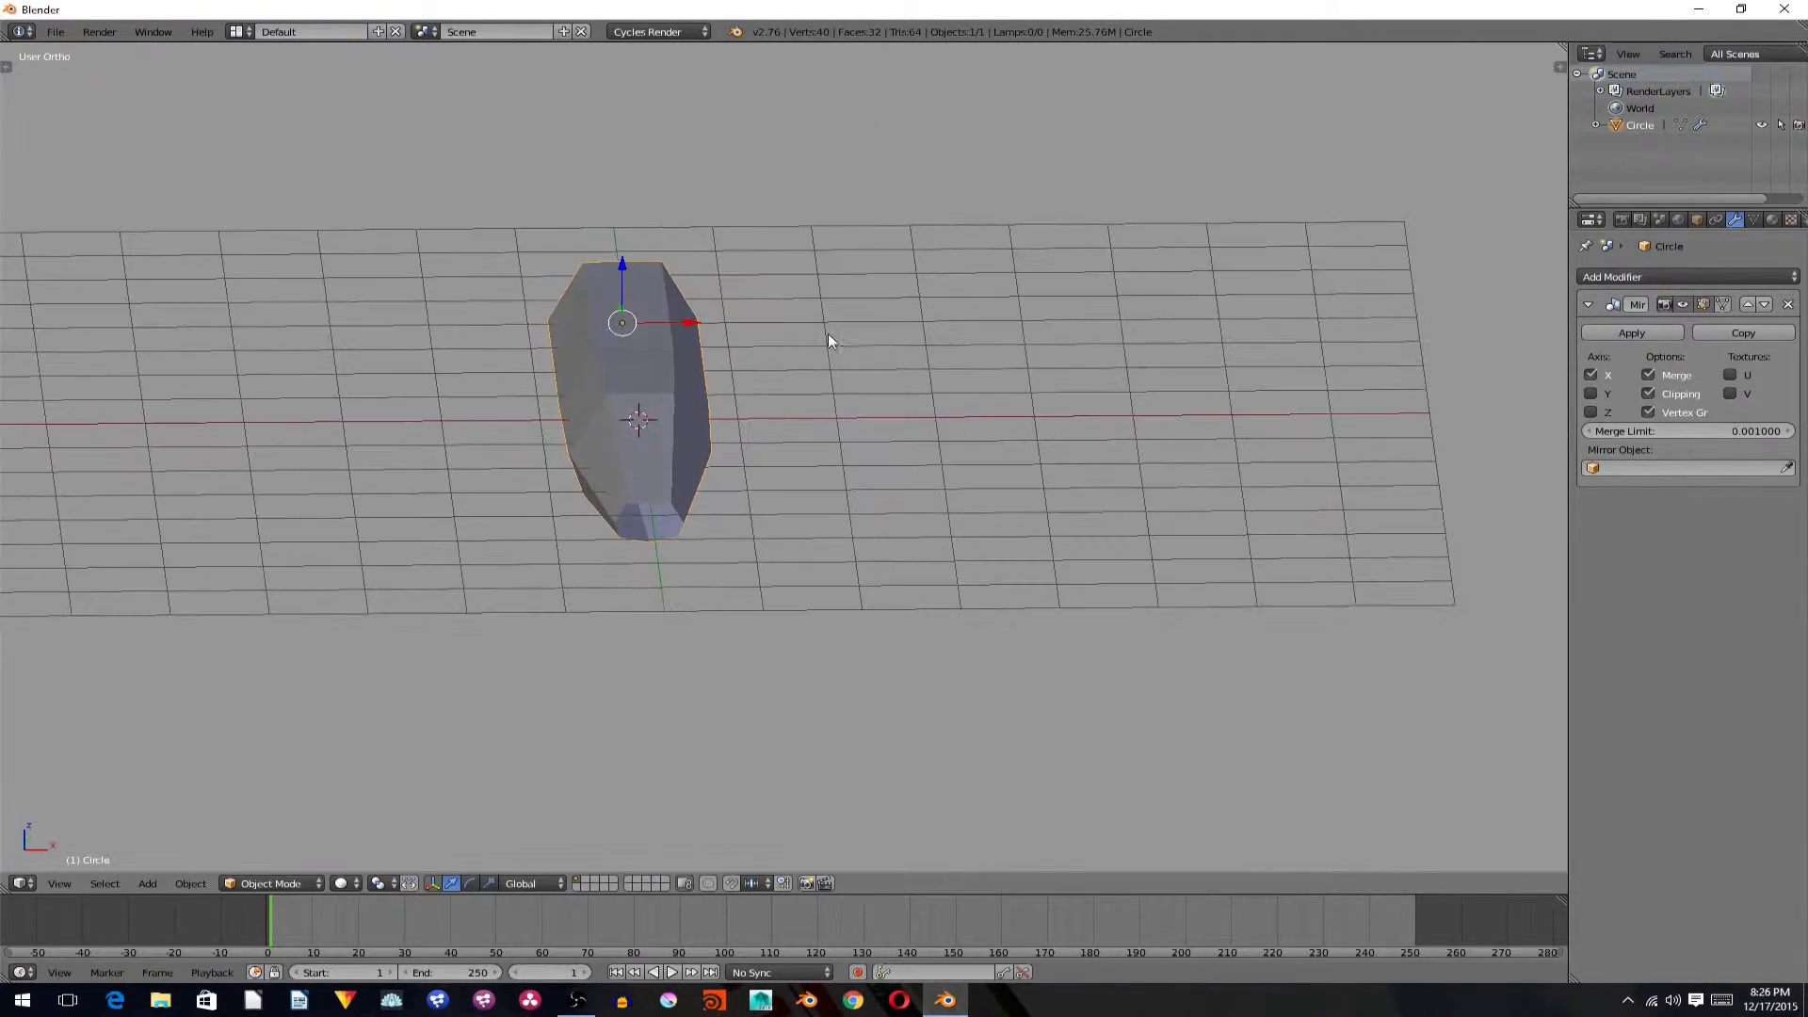
Add a Subdivision Surface modifier with View level 2, keeping it below Mirror after a trial reorder.
{"action": "left_click", "coordinate": [1674, 275]}
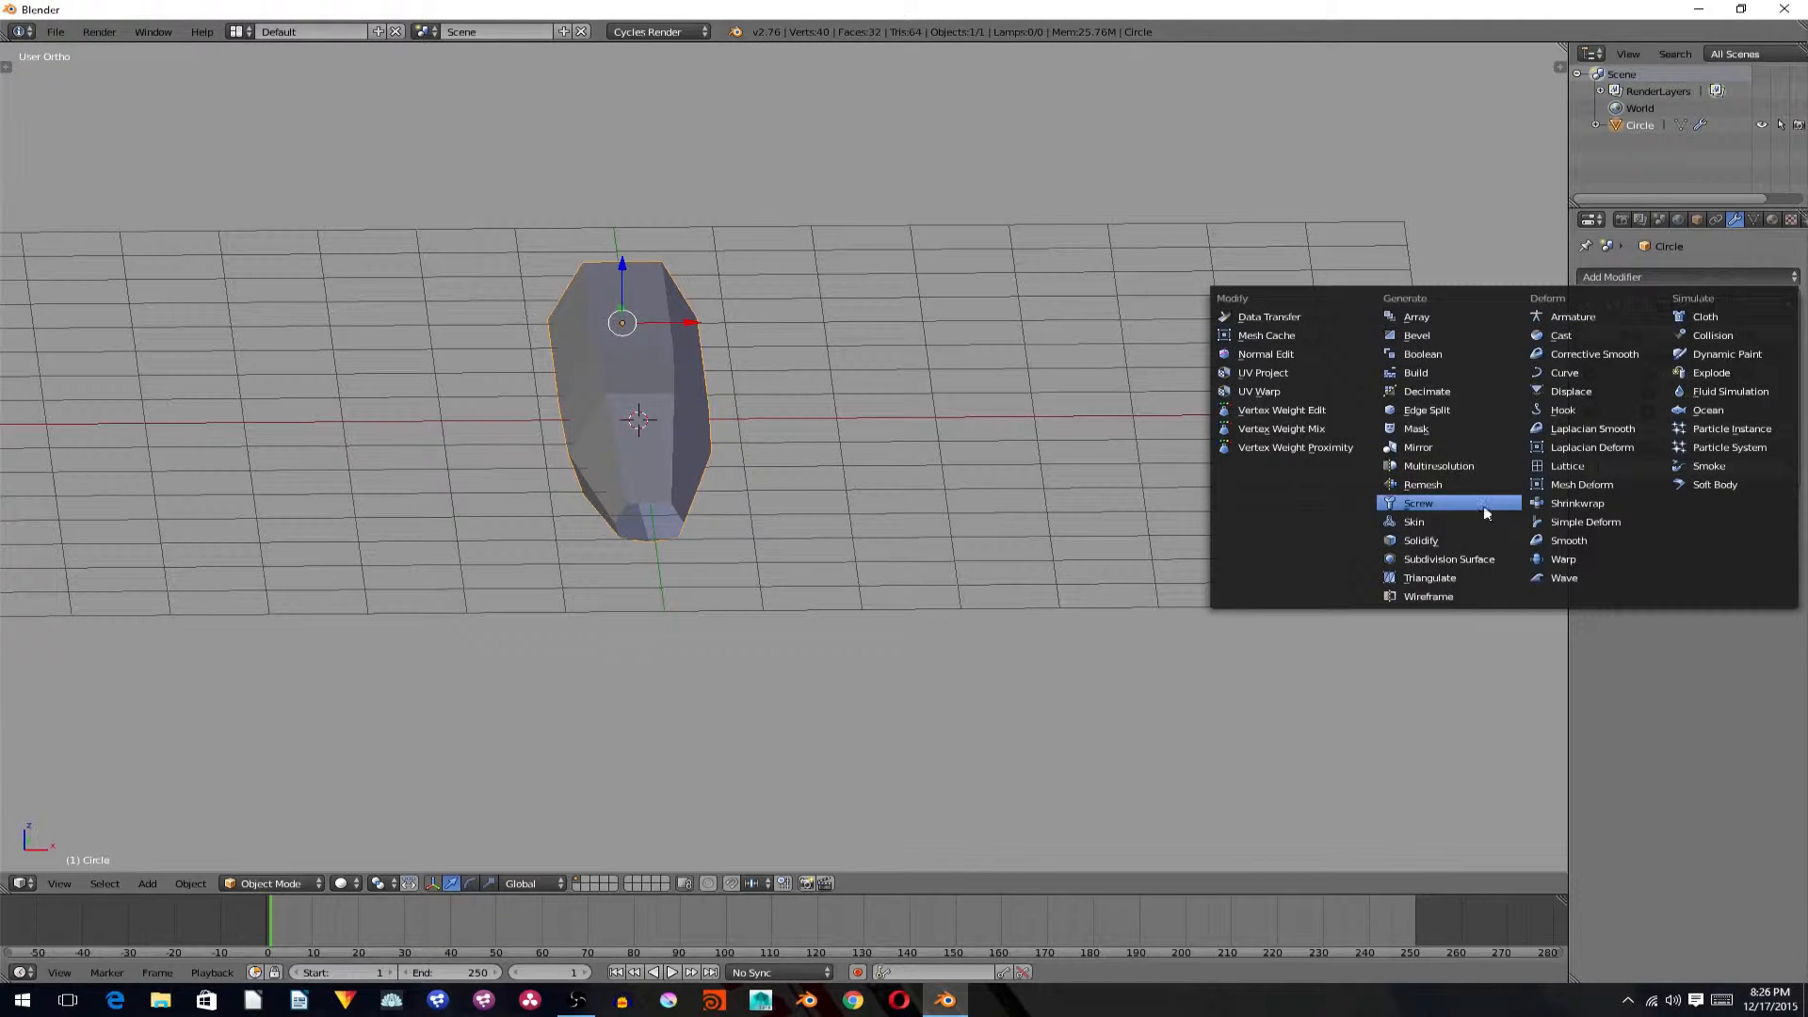
{"action": "left_click", "coordinate": [1488, 559]}
{"action": "middle_click_drag", "start_coordinate": [1133, 471], "coordinate": [1333, 488]}
{"action": "left_click", "coordinate": [1677, 597]}
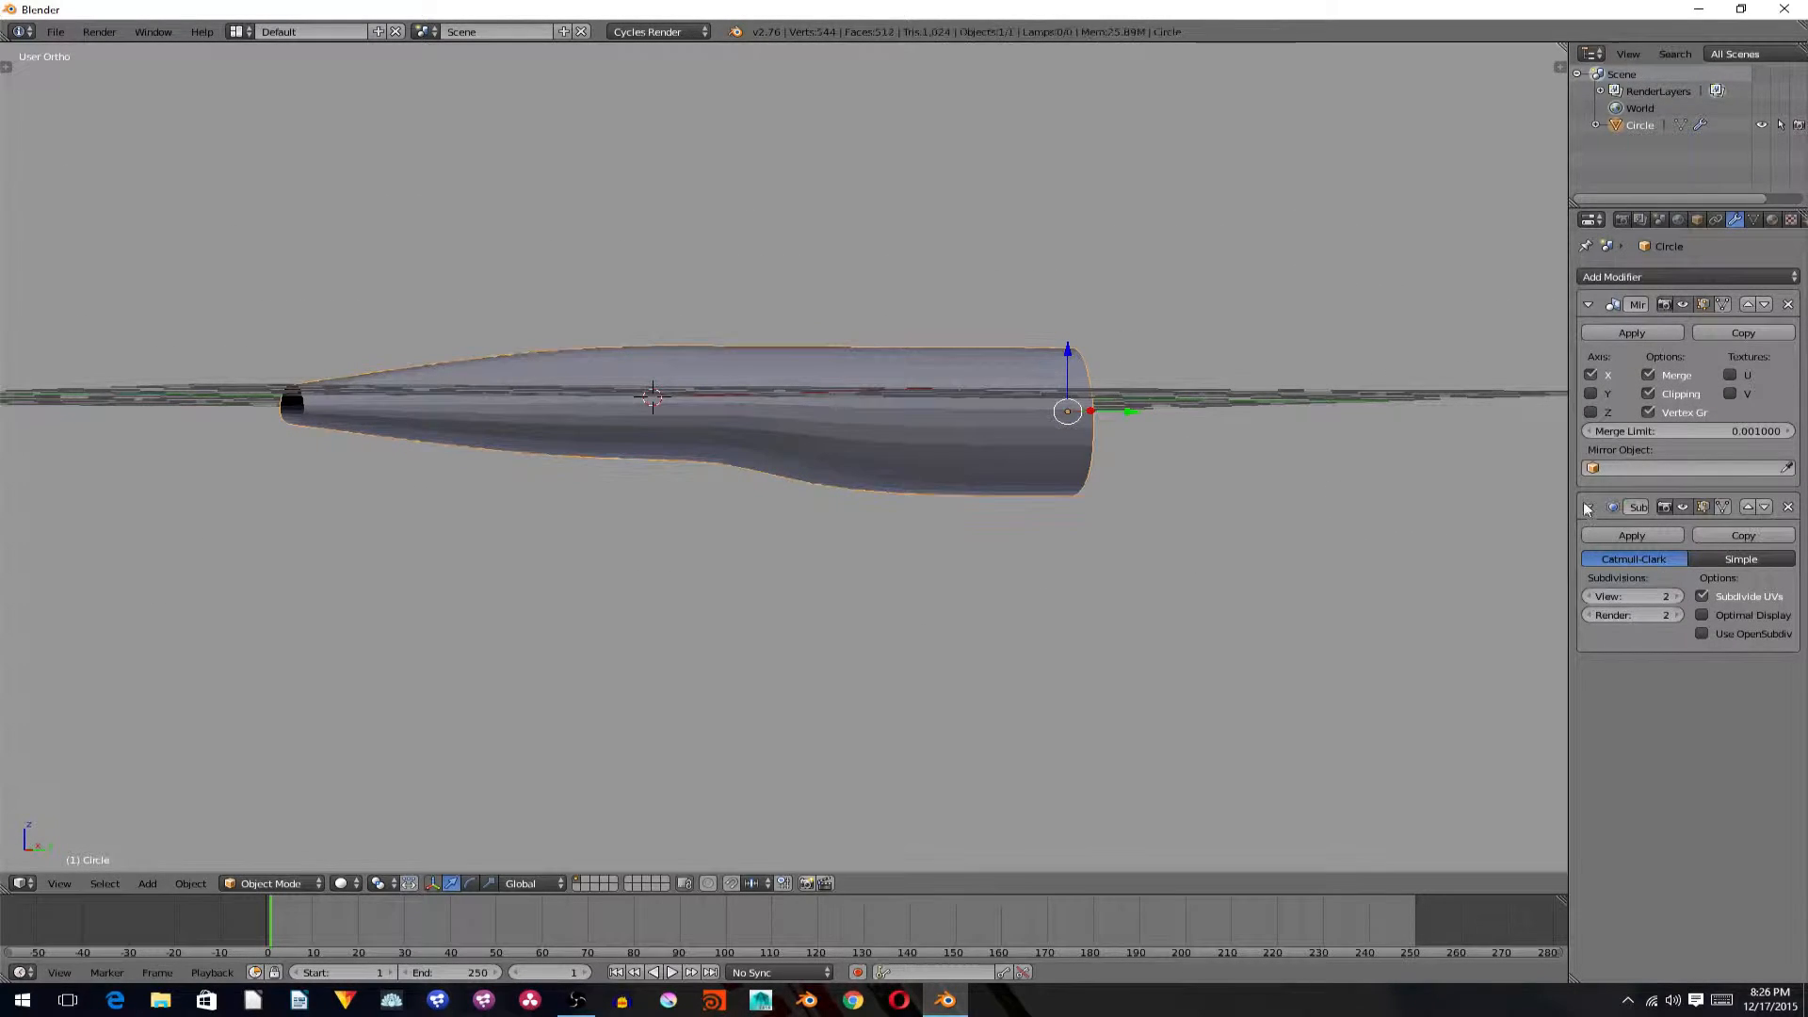
{"action": "left_click", "coordinate": [1745, 508]}
{"action": "middle_click_drag", "start_coordinate": [1332, 372], "coordinate": [1145, 429]}
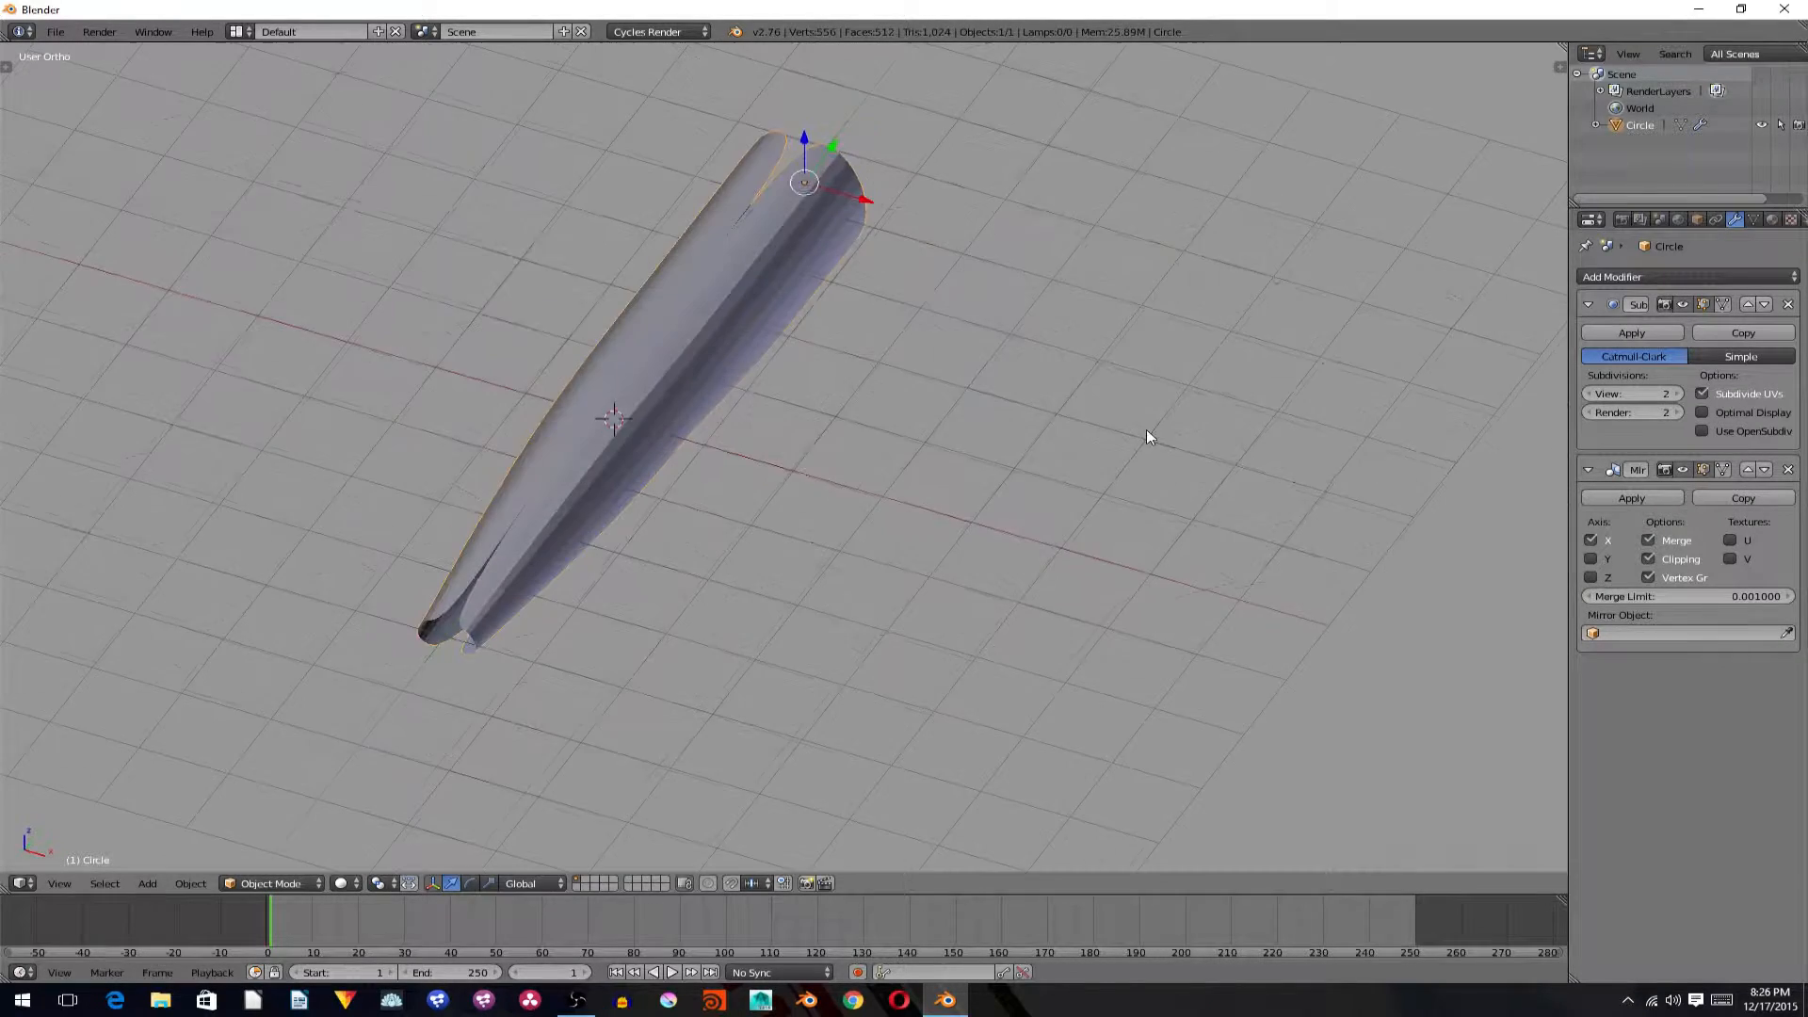
{"action": "left_click", "coordinate": [1764, 305]}
{"action": "middle_click_drag", "start_coordinate": [1271, 405], "coordinate": [1111, 386]}
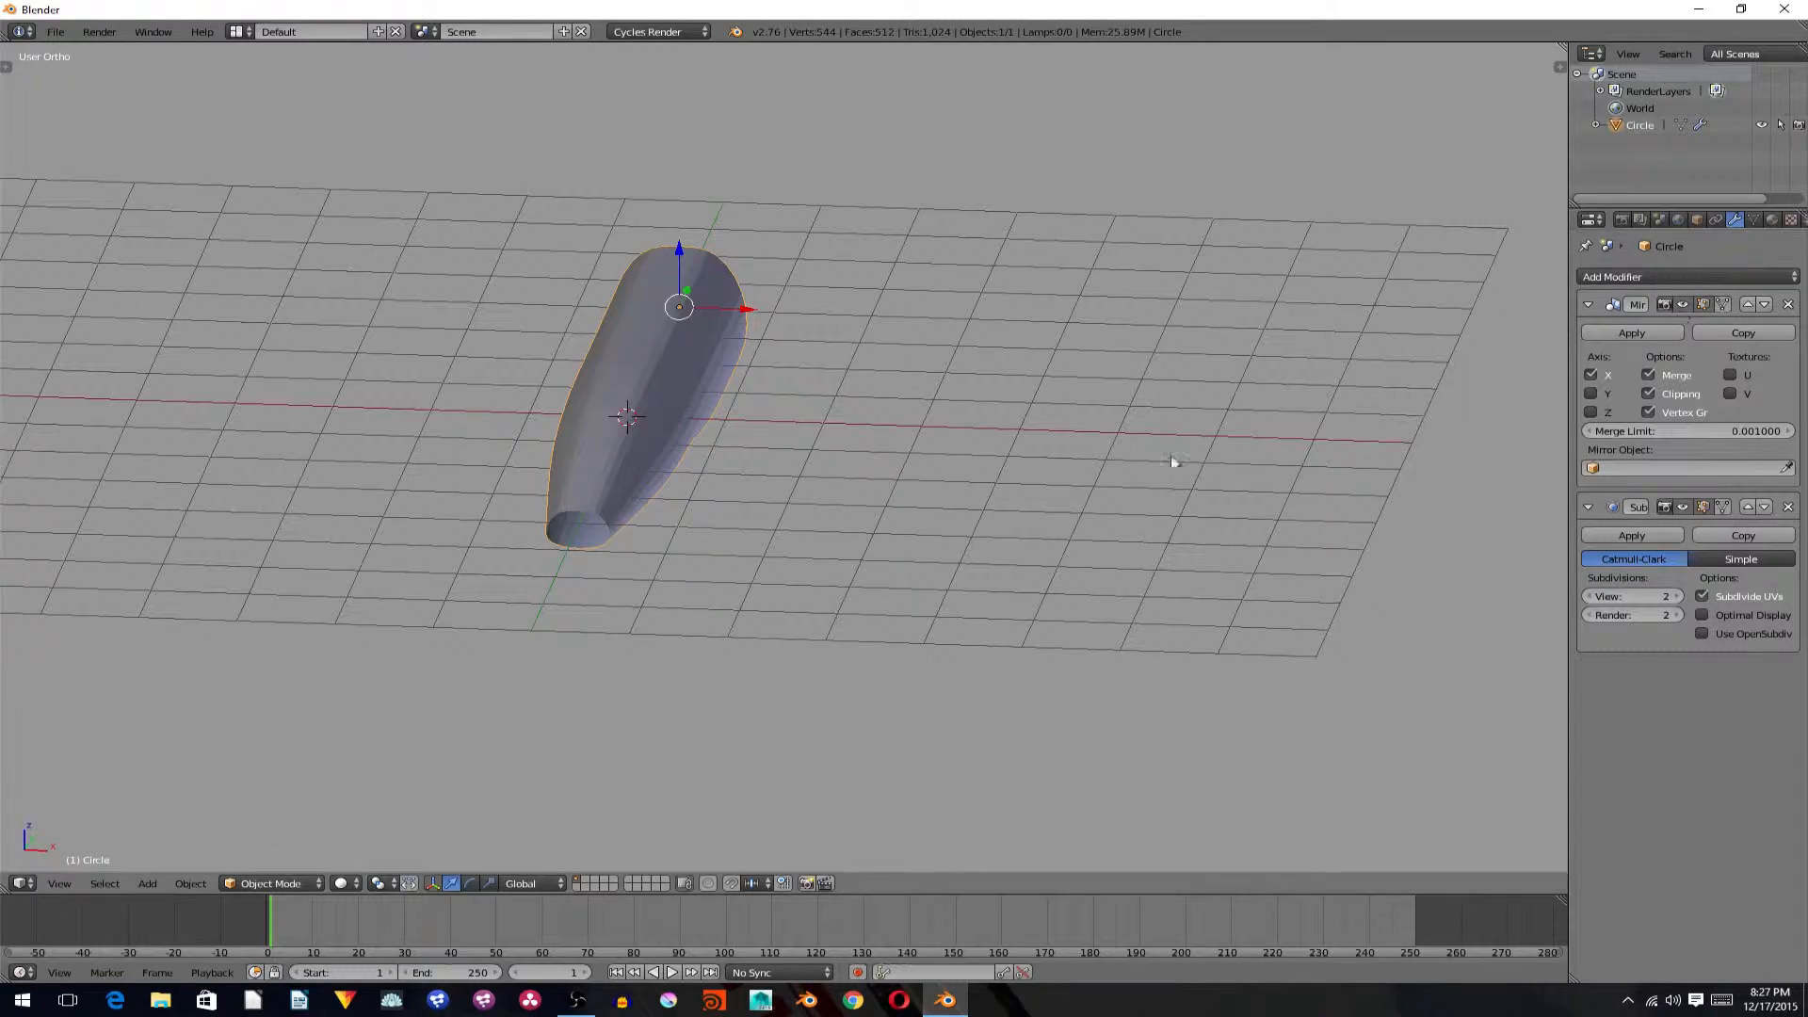
{"action": "middle_click_drag", "start_coordinate": [1175, 456], "coordinate": [1019, 354]}
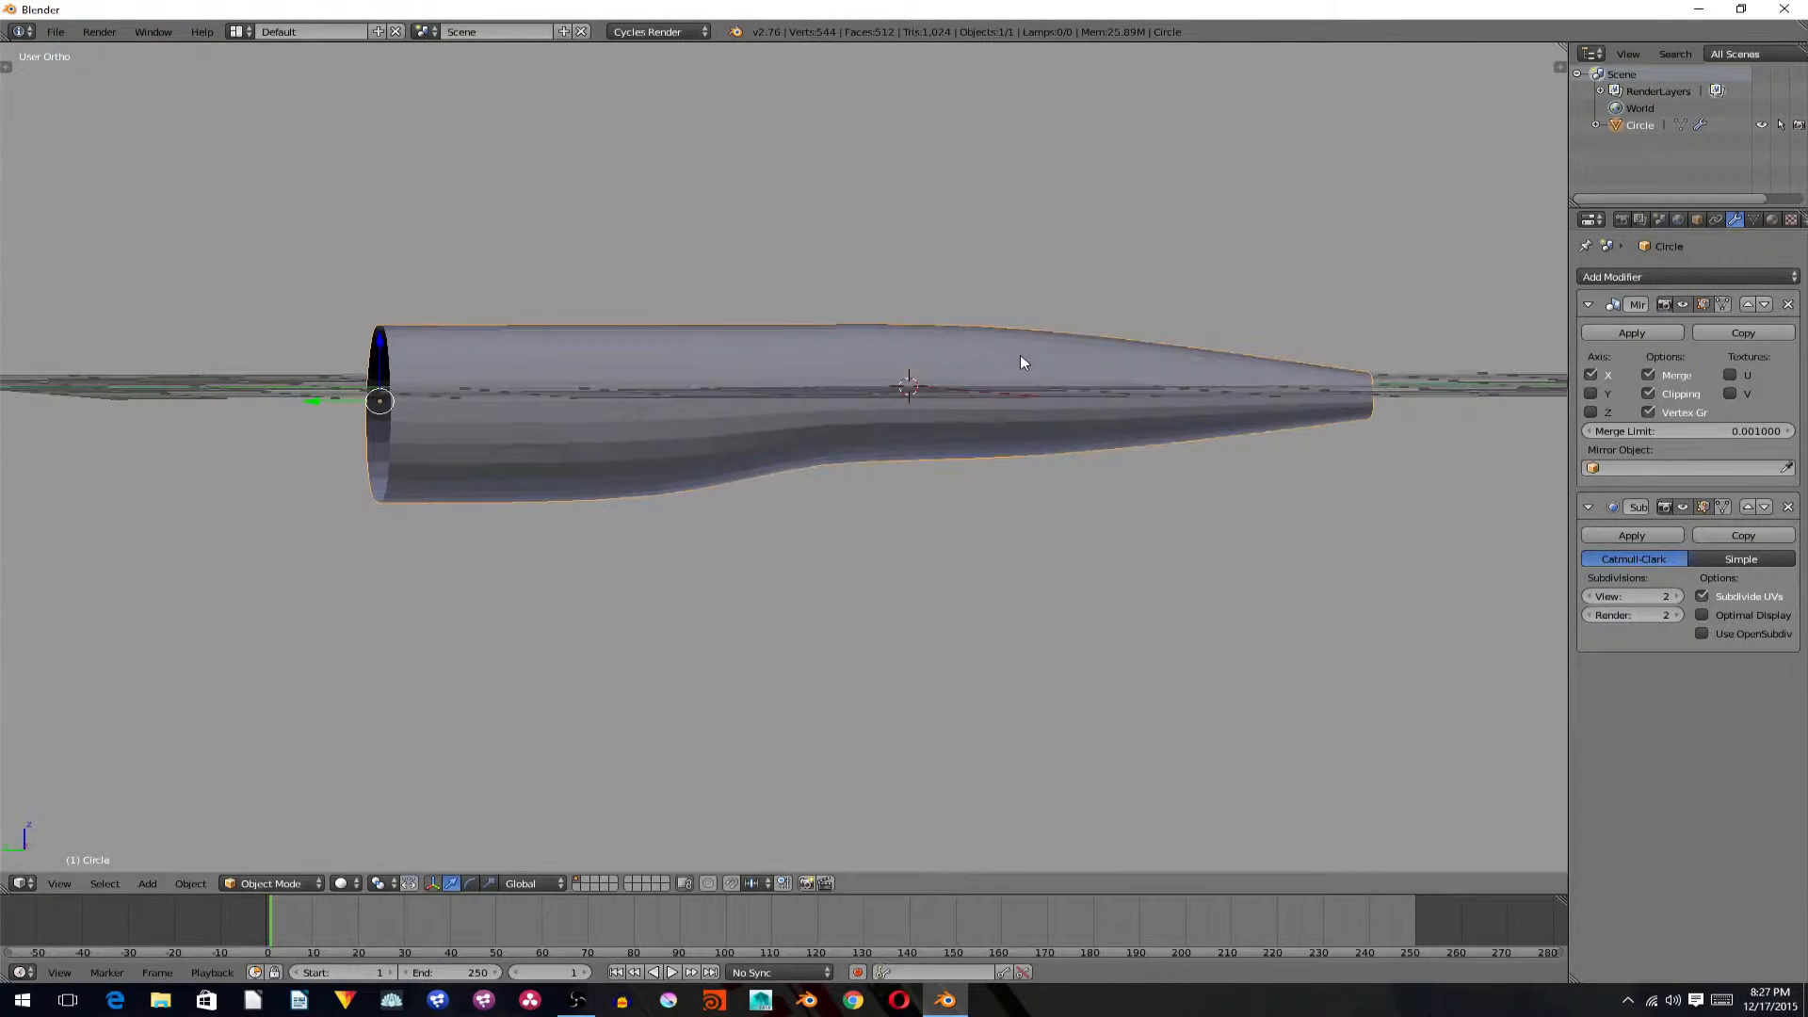
{"action": "key", "text": "KP_3"}
{"action": "key", "text": "Tab"}
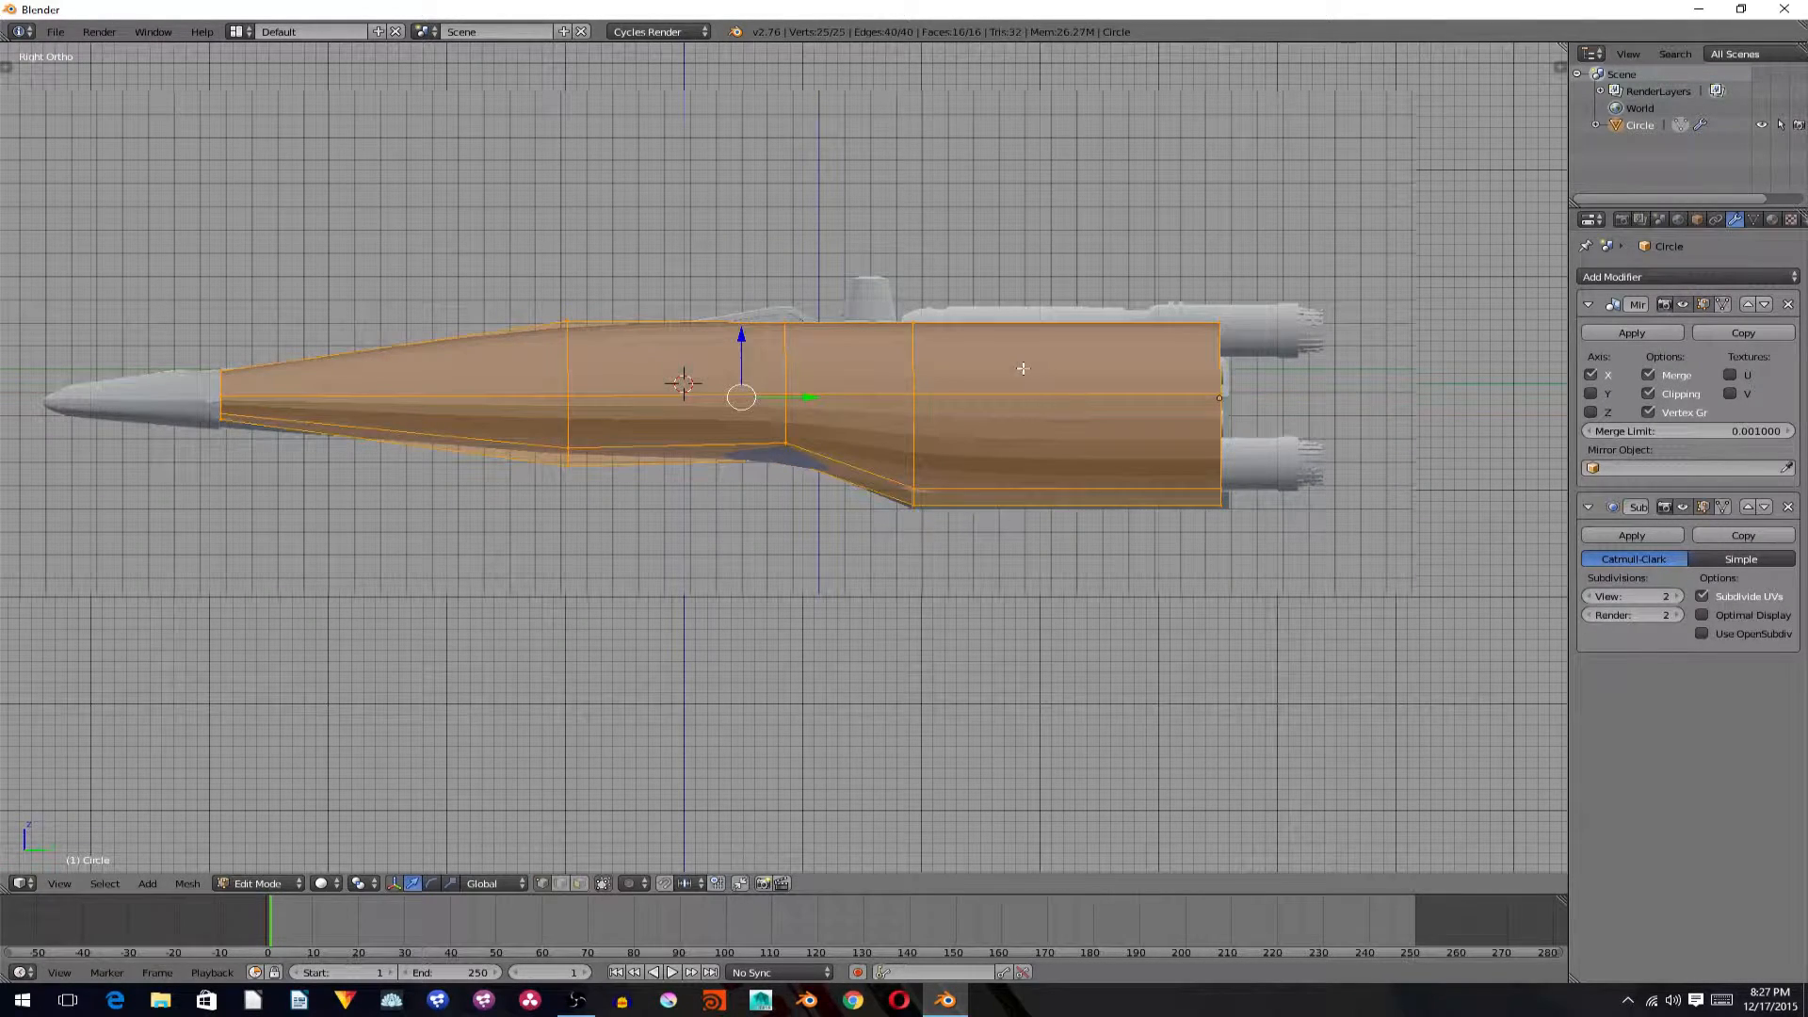
Add two horizontal edge loops to the fuselage, sliding the second one lower.
{"action": "key", "text": "ctrl+r"}
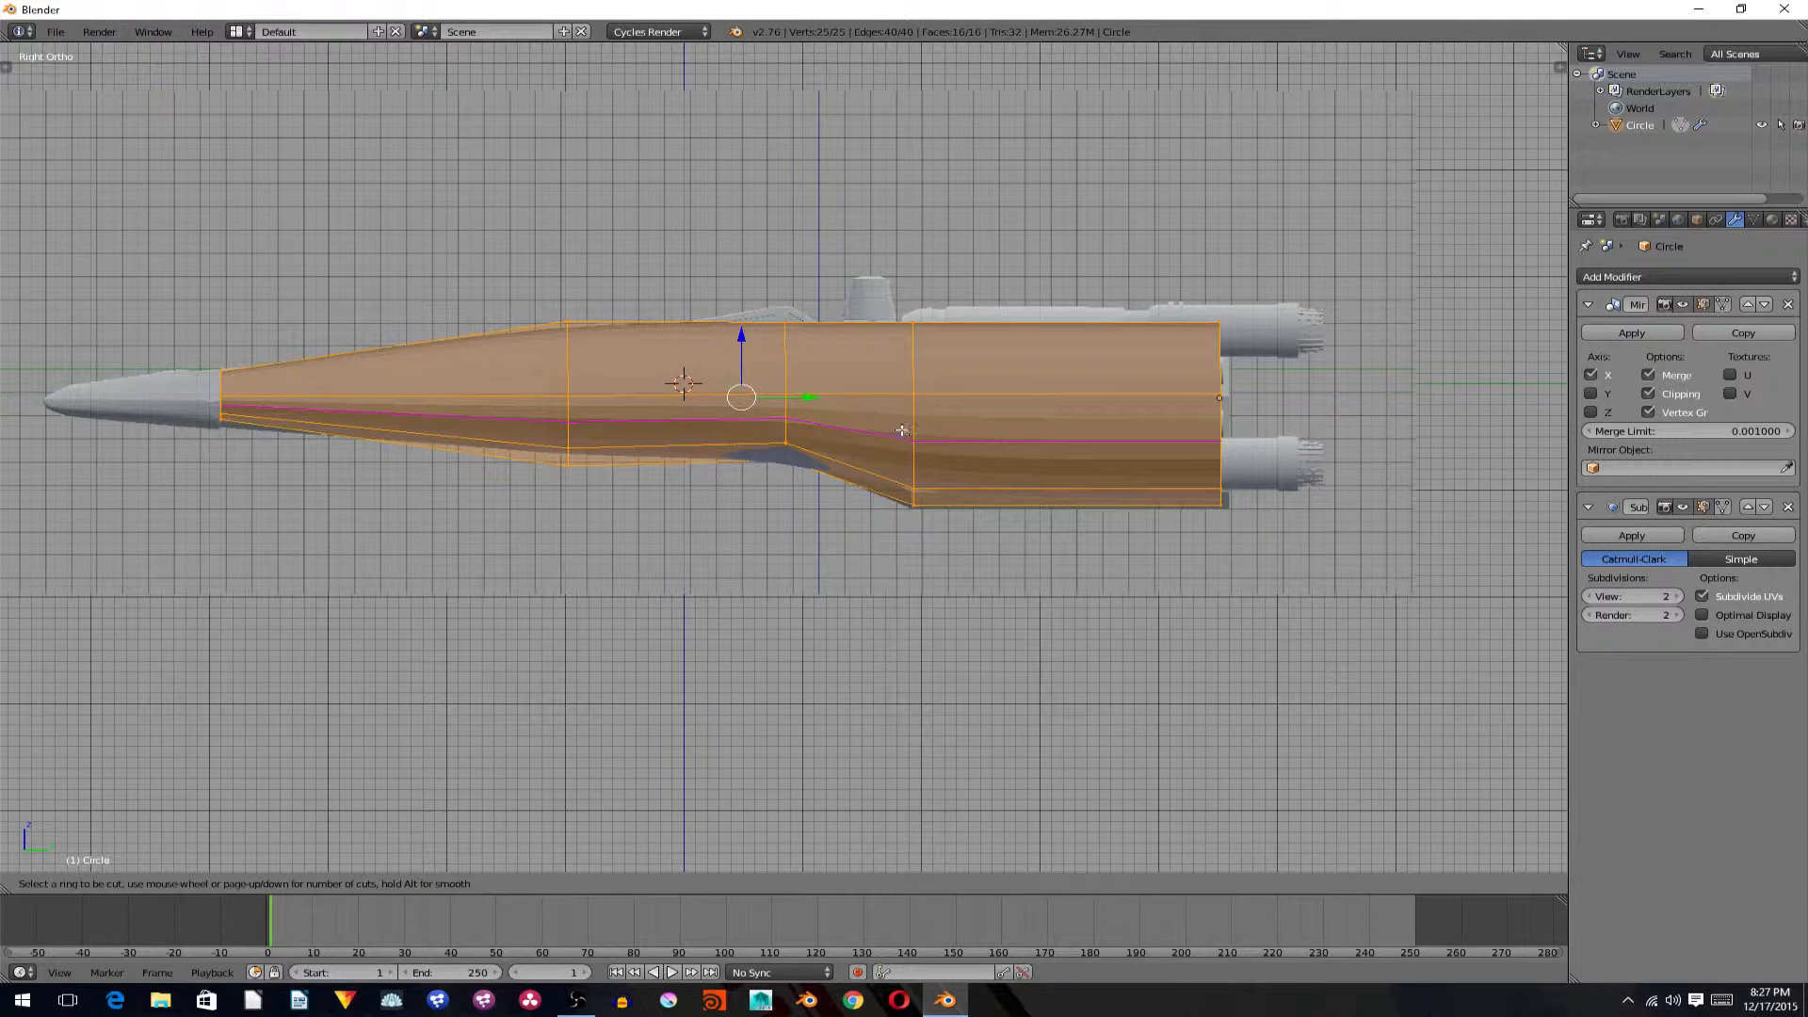
{"action": "left_click", "coordinate": [923, 396]}
{"action": "left_click", "coordinate": [925, 390]}
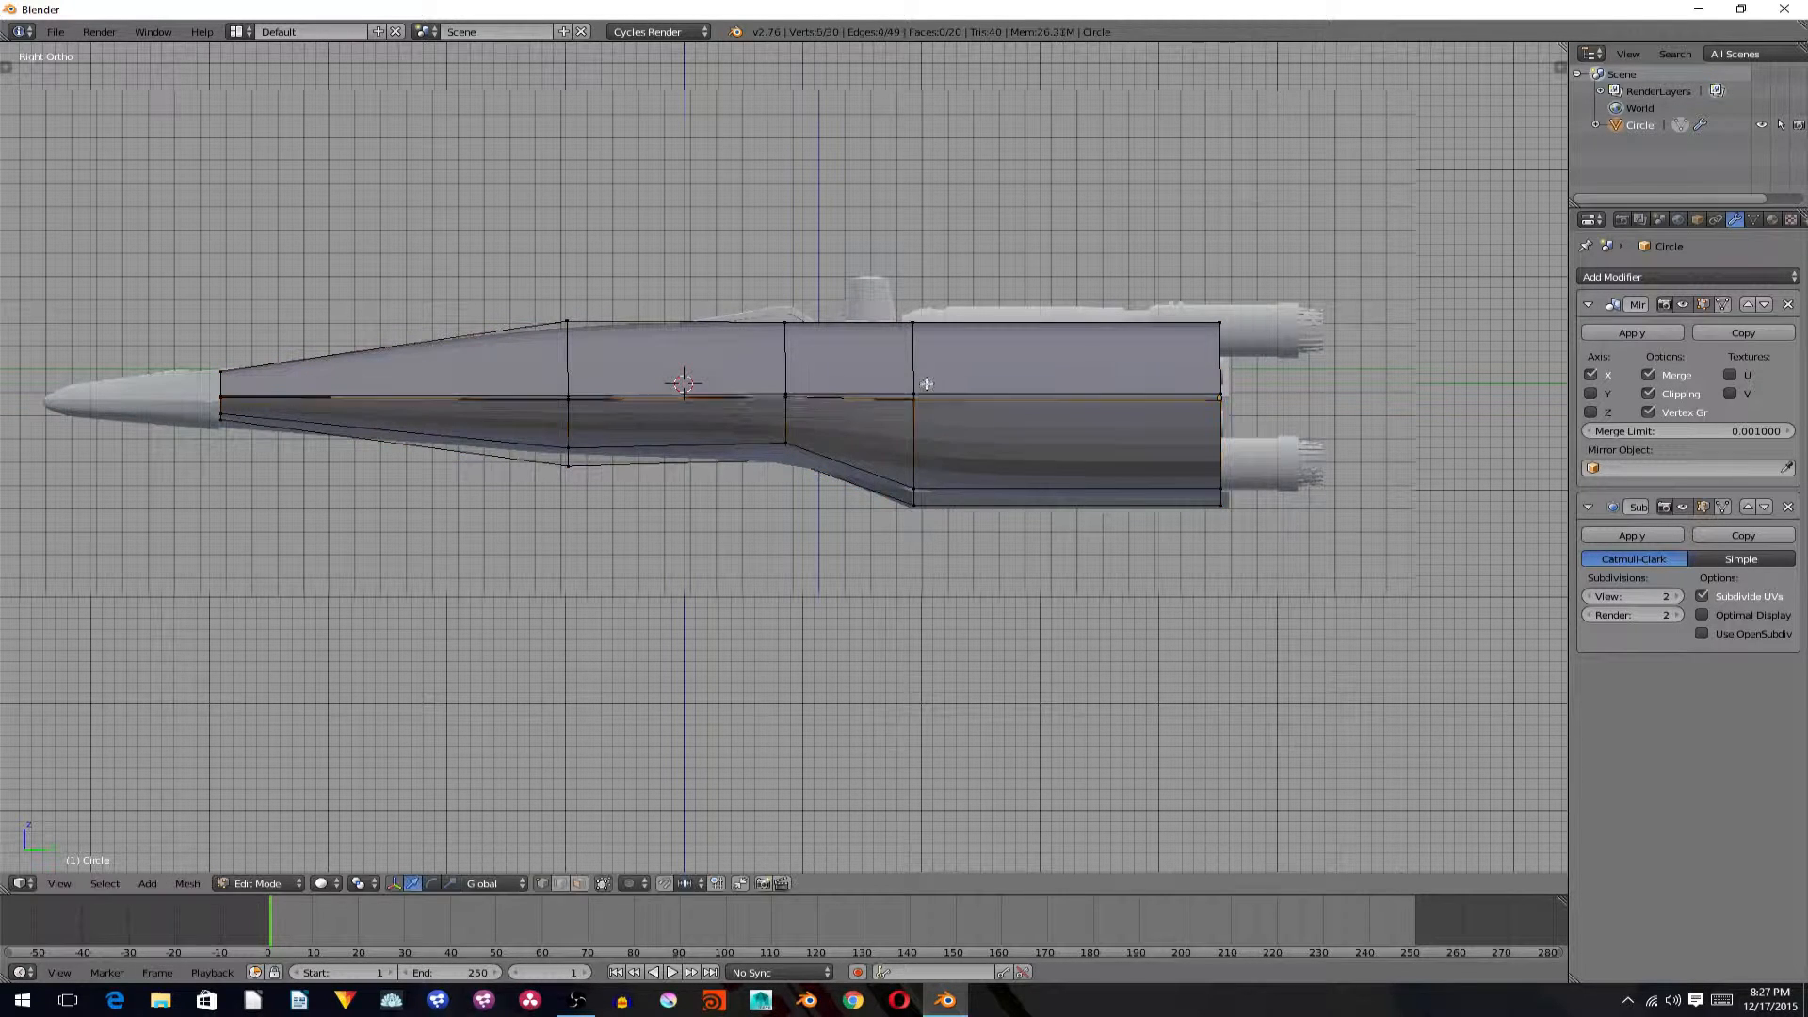
{"action": "key", "text": "ctrl+r"}
{"action": "left_click", "coordinate": [921, 375]}
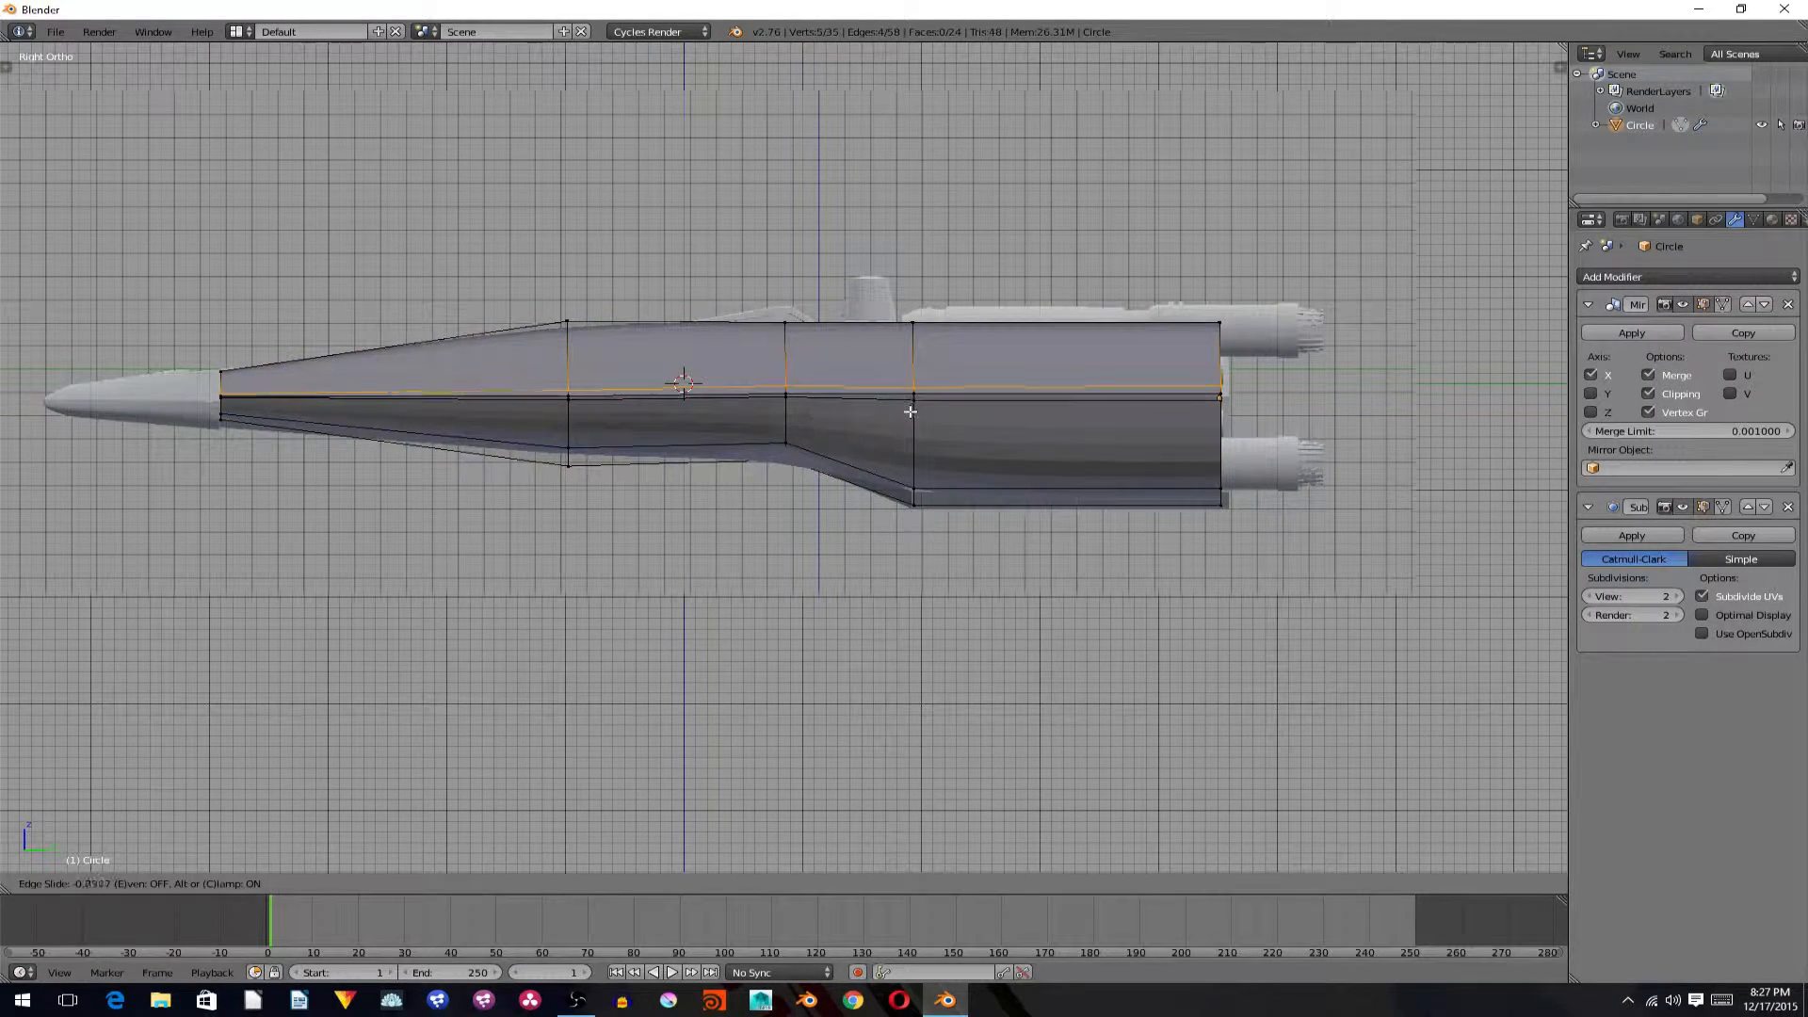
{"action": "left_click", "coordinate": [912, 400]}
{"action": "key", "text": "a"}
{"action": "middle_click_drag", "start_coordinate": [875, 461], "coordinate": [716, 486]}
Cut two more edge loops across the fuselage from an oblique view.
{"action": "key", "text": "ctrl+r"}
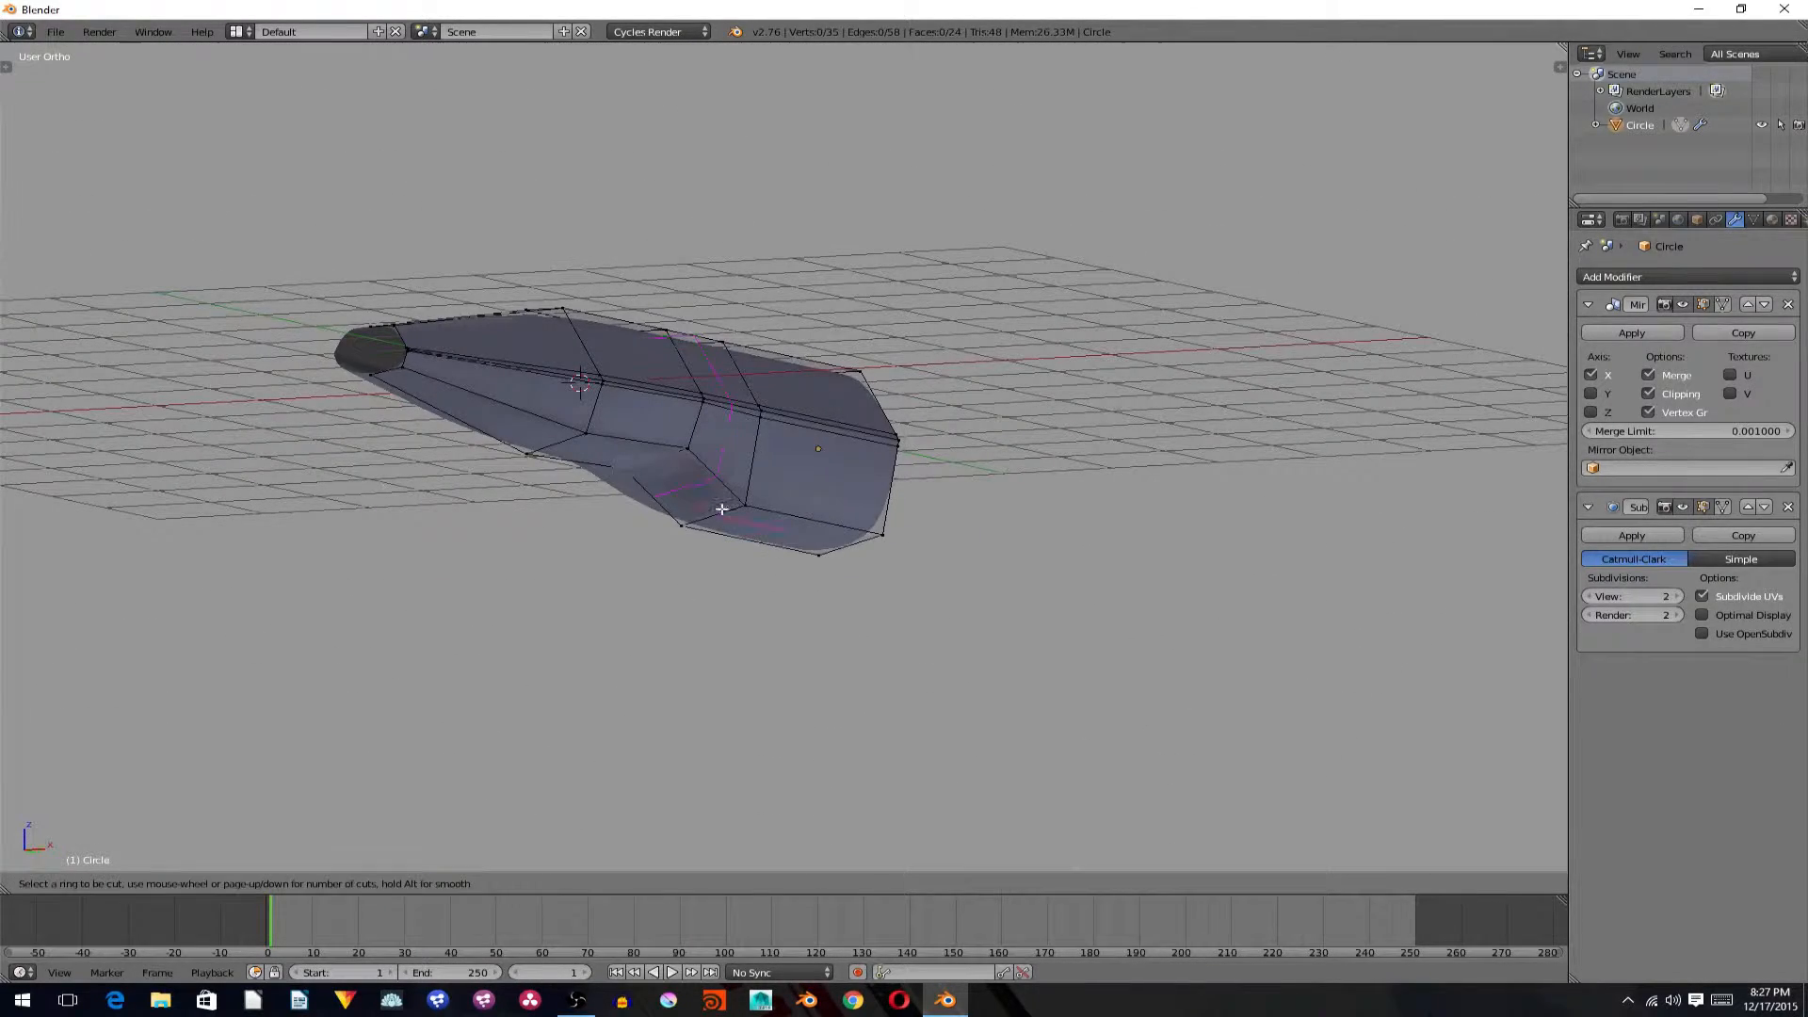
{"action": "left_click", "coordinate": [723, 509]}
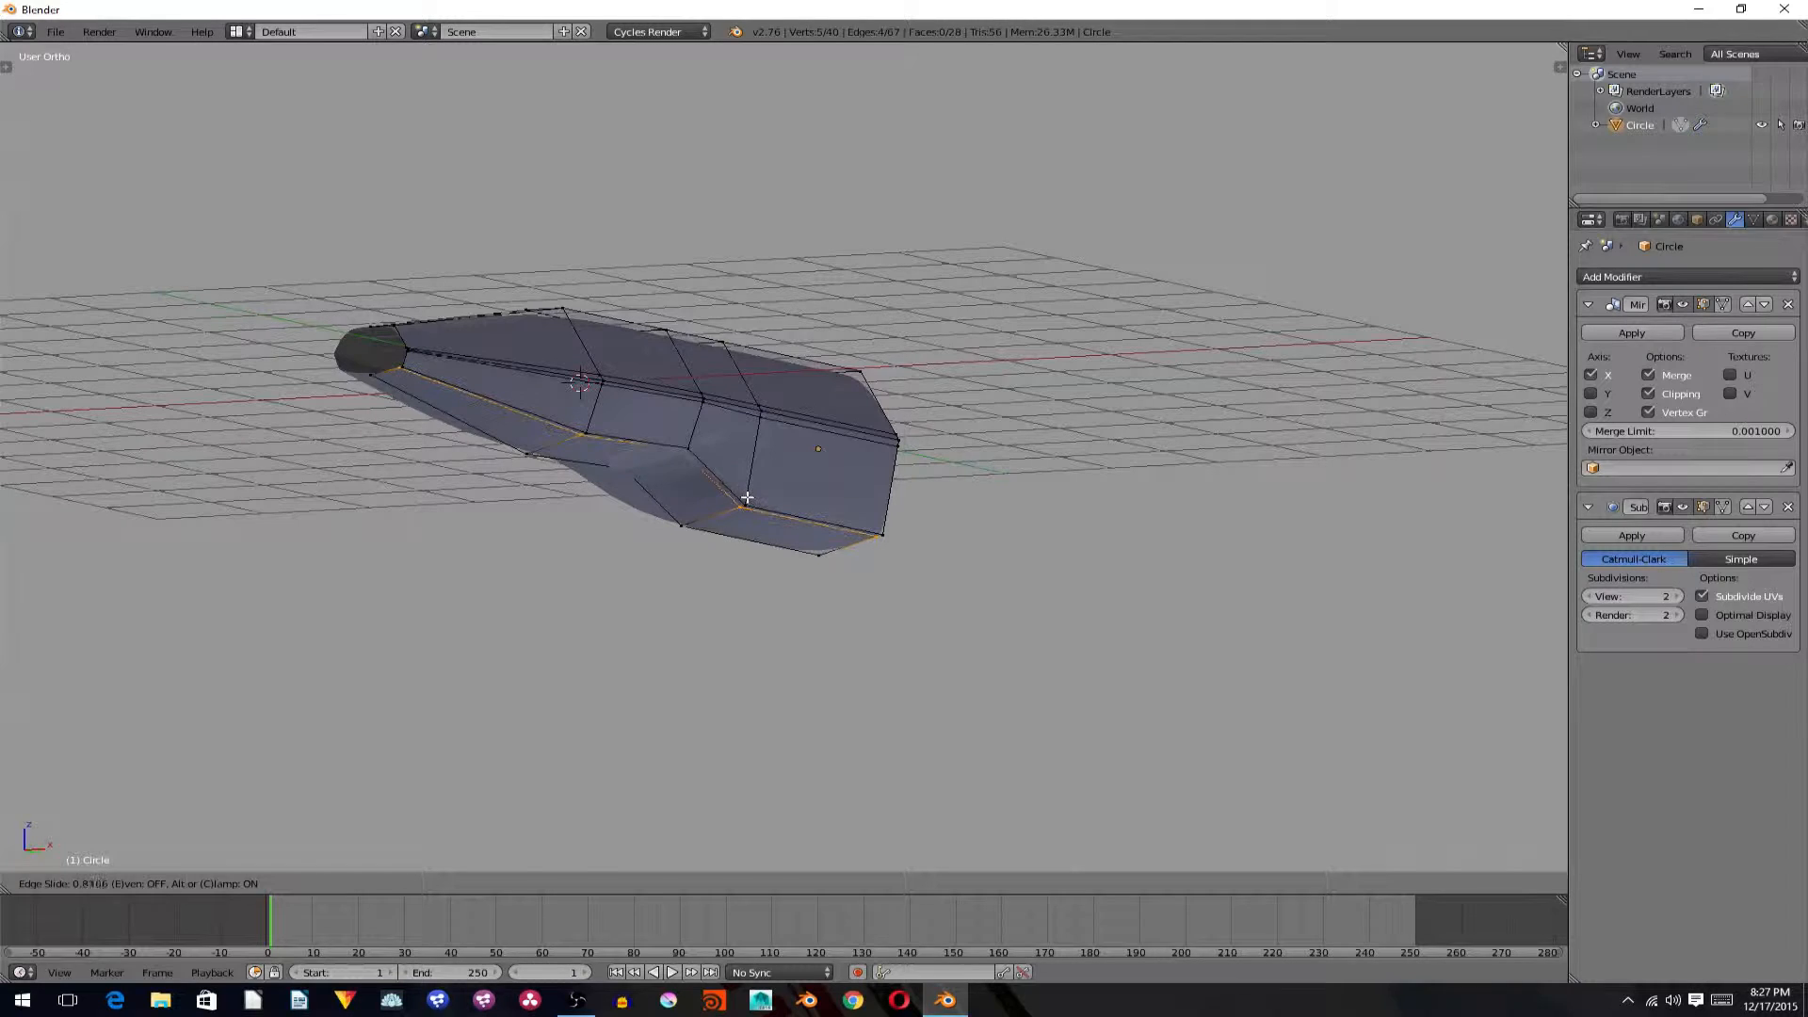
{"action": "left_click", "coordinate": [745, 499]}
{"action": "key", "text": "ctrl+r"}
{"action": "left_click", "coordinate": [740, 504]}
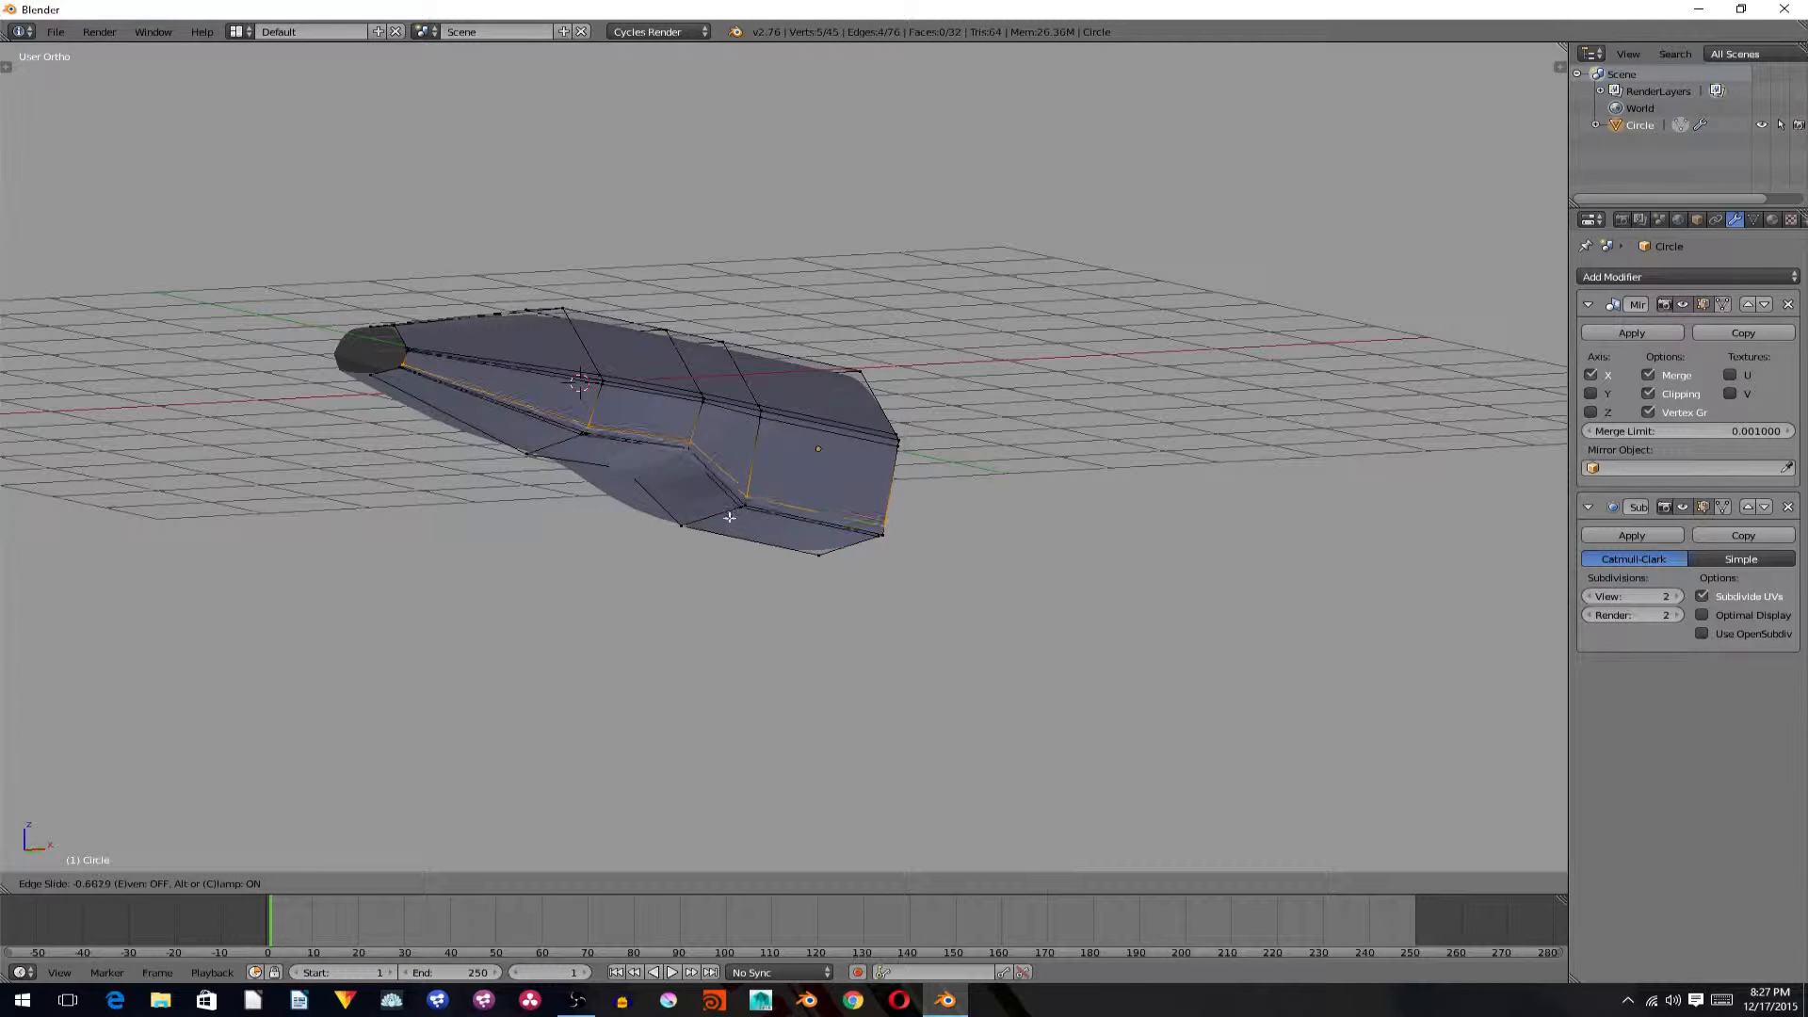
{"action": "left_click", "coordinate": [716, 476]}
{"action": "key", "text": "a"}
{"action": "middle_click_drag", "start_coordinate": [665, 445], "coordinate": [629, 409]}
Add another edge loop near the nose and preview the smoothed mesh in Object Mode.
{"action": "key", "text": "ctrl+r"}
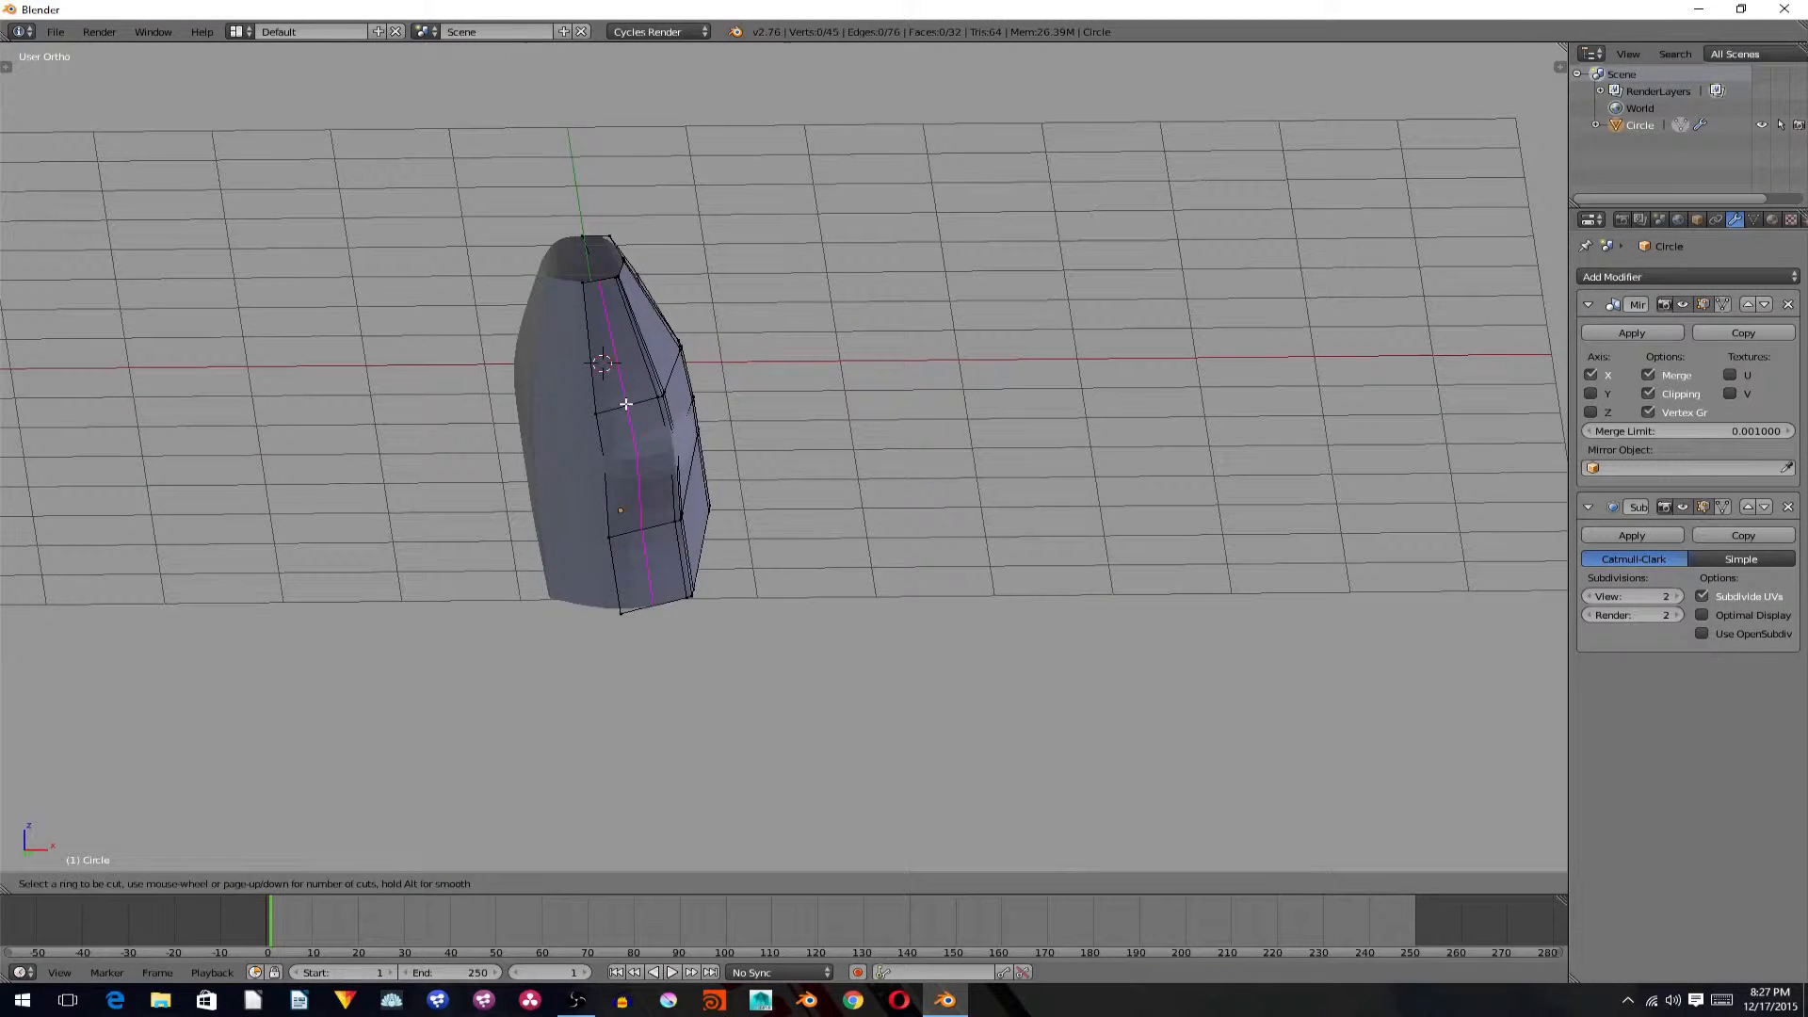
{"action": "left_click", "coordinate": [626, 405]}
{"action": "left_click", "coordinate": [598, 407]}
{"action": "key", "text": "a"}
{"action": "key", "text": "Tab"}
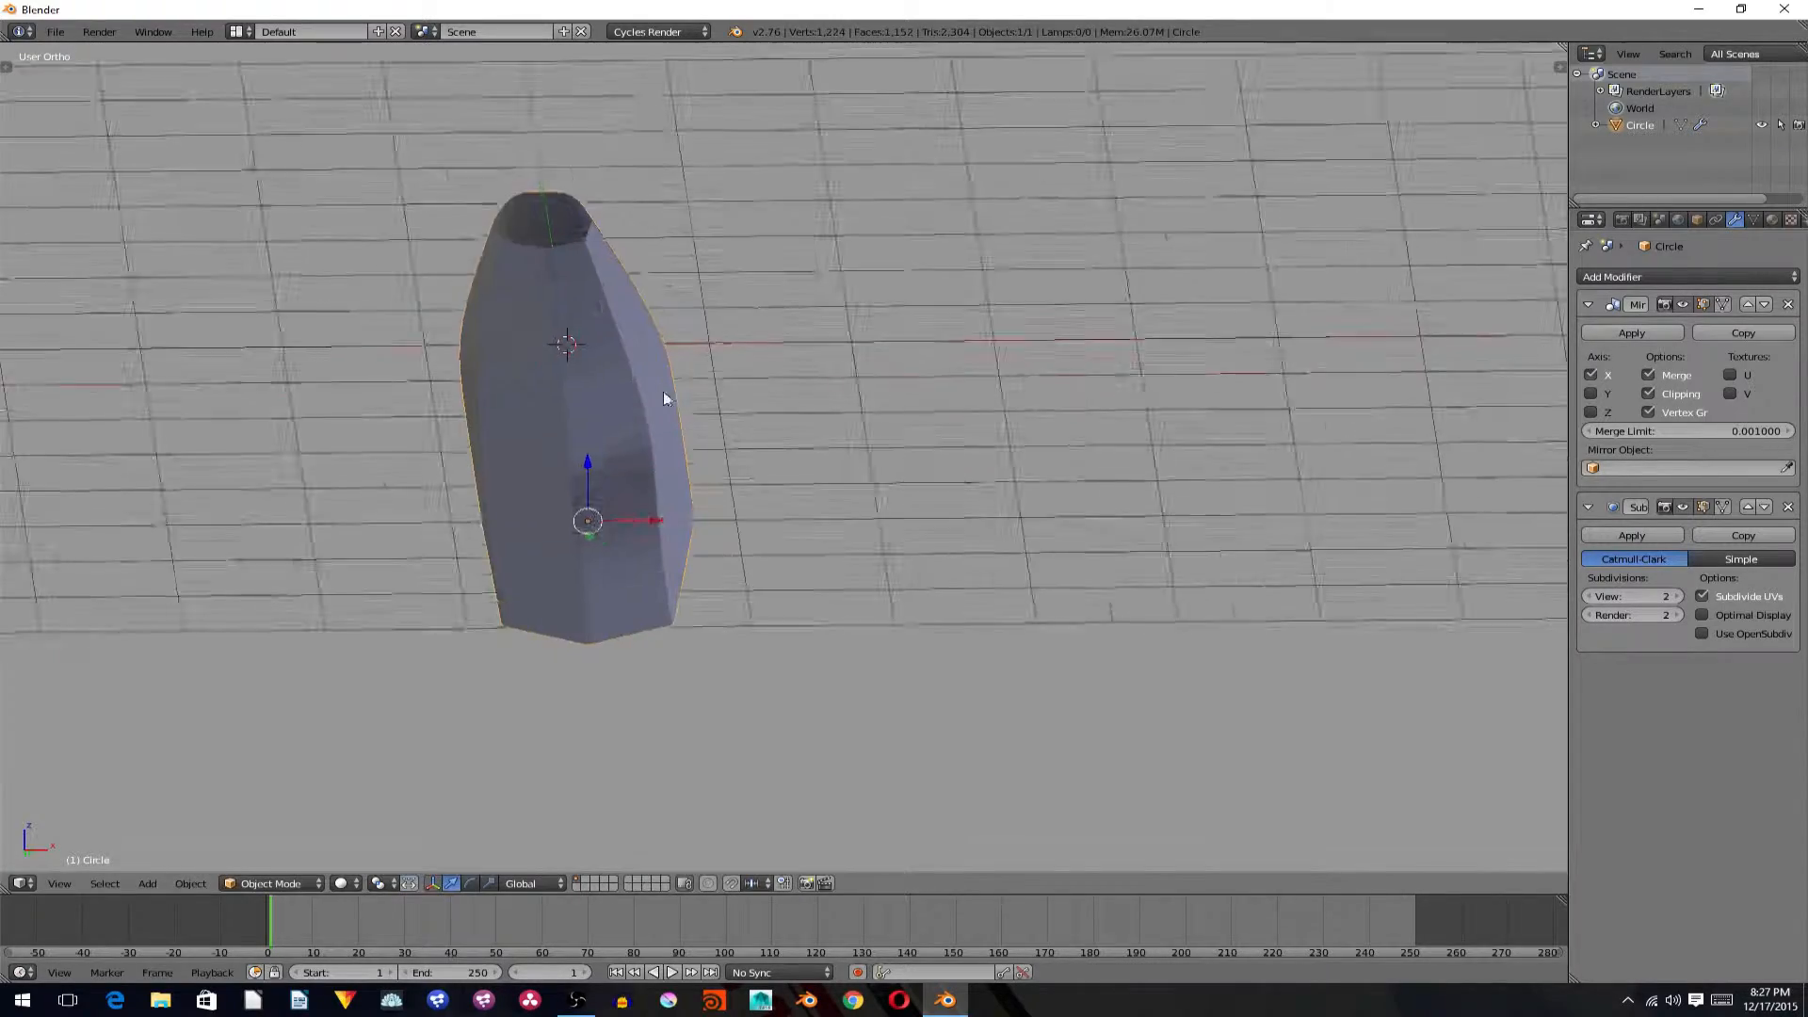
{"action": "middle_click_drag", "start_coordinate": [663, 392], "coordinate": [343, 497]}
{"action": "key", "text": "Tab"}
Add two lengthwise edge loops along the fuselage, one near the edge, and inspect the smoothed hull.
{"action": "key", "text": "ctrl+r"}
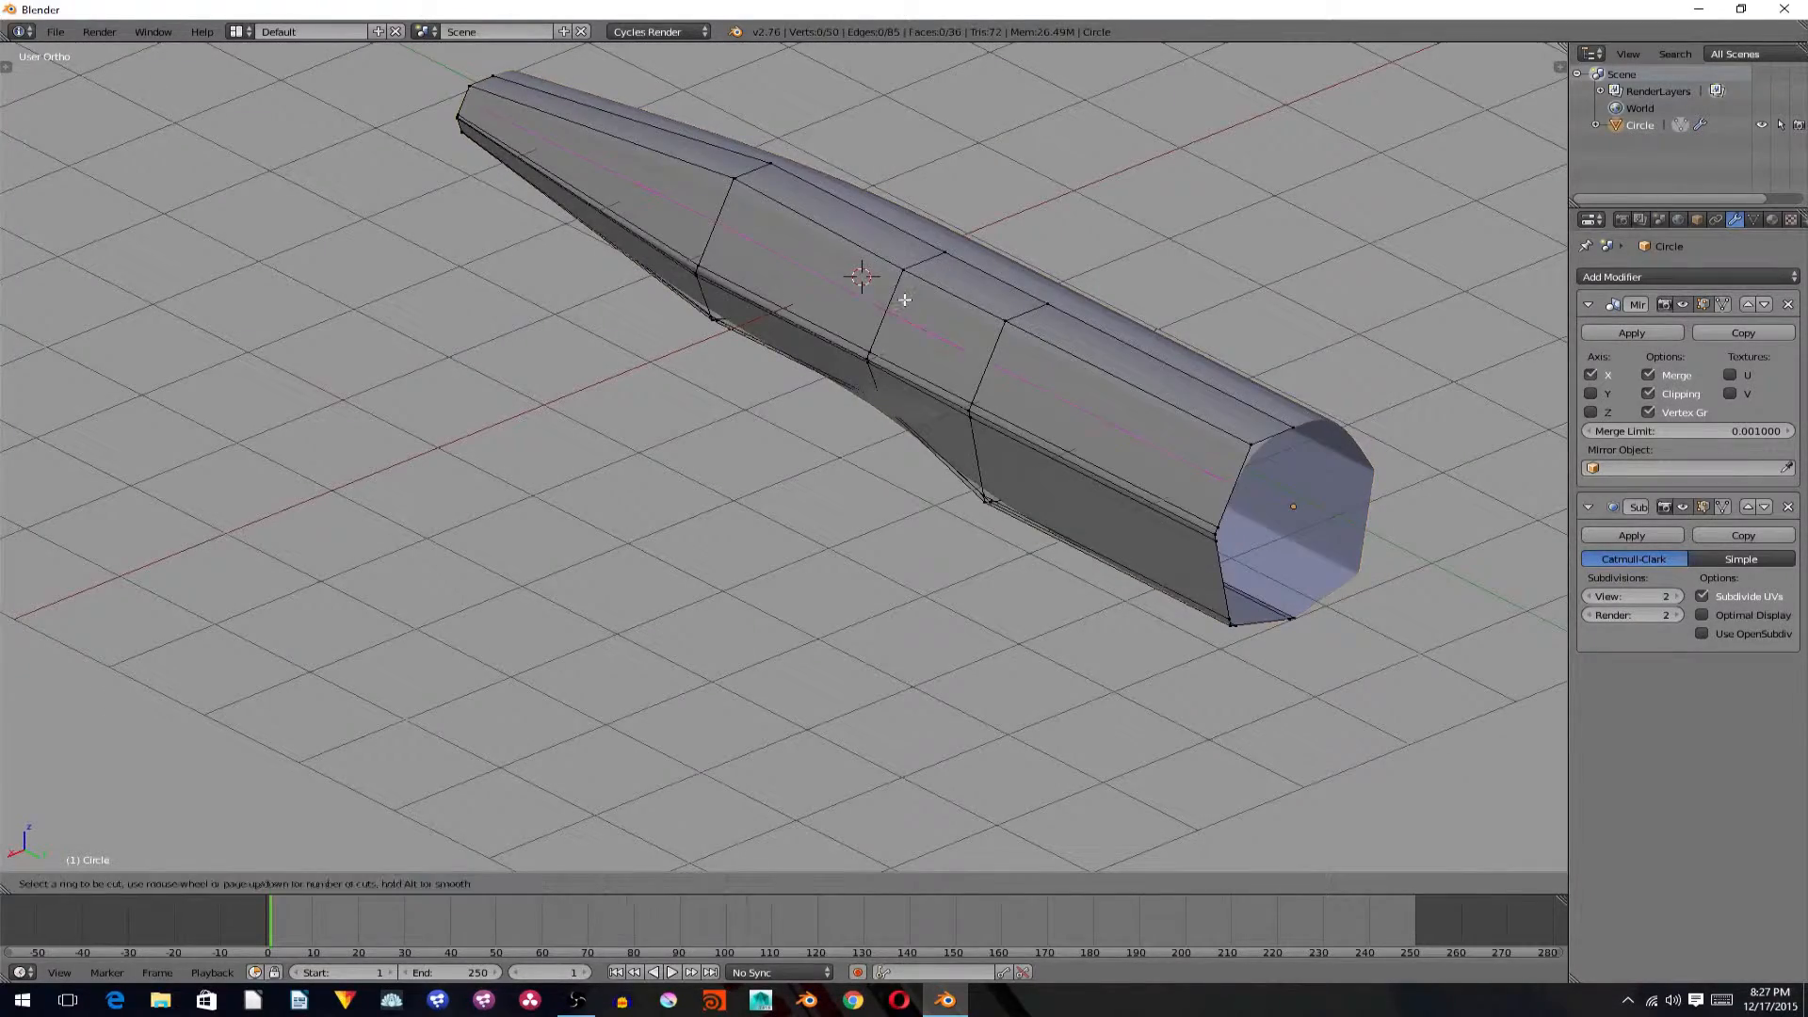
{"action": "left_click", "coordinate": [934, 282]}
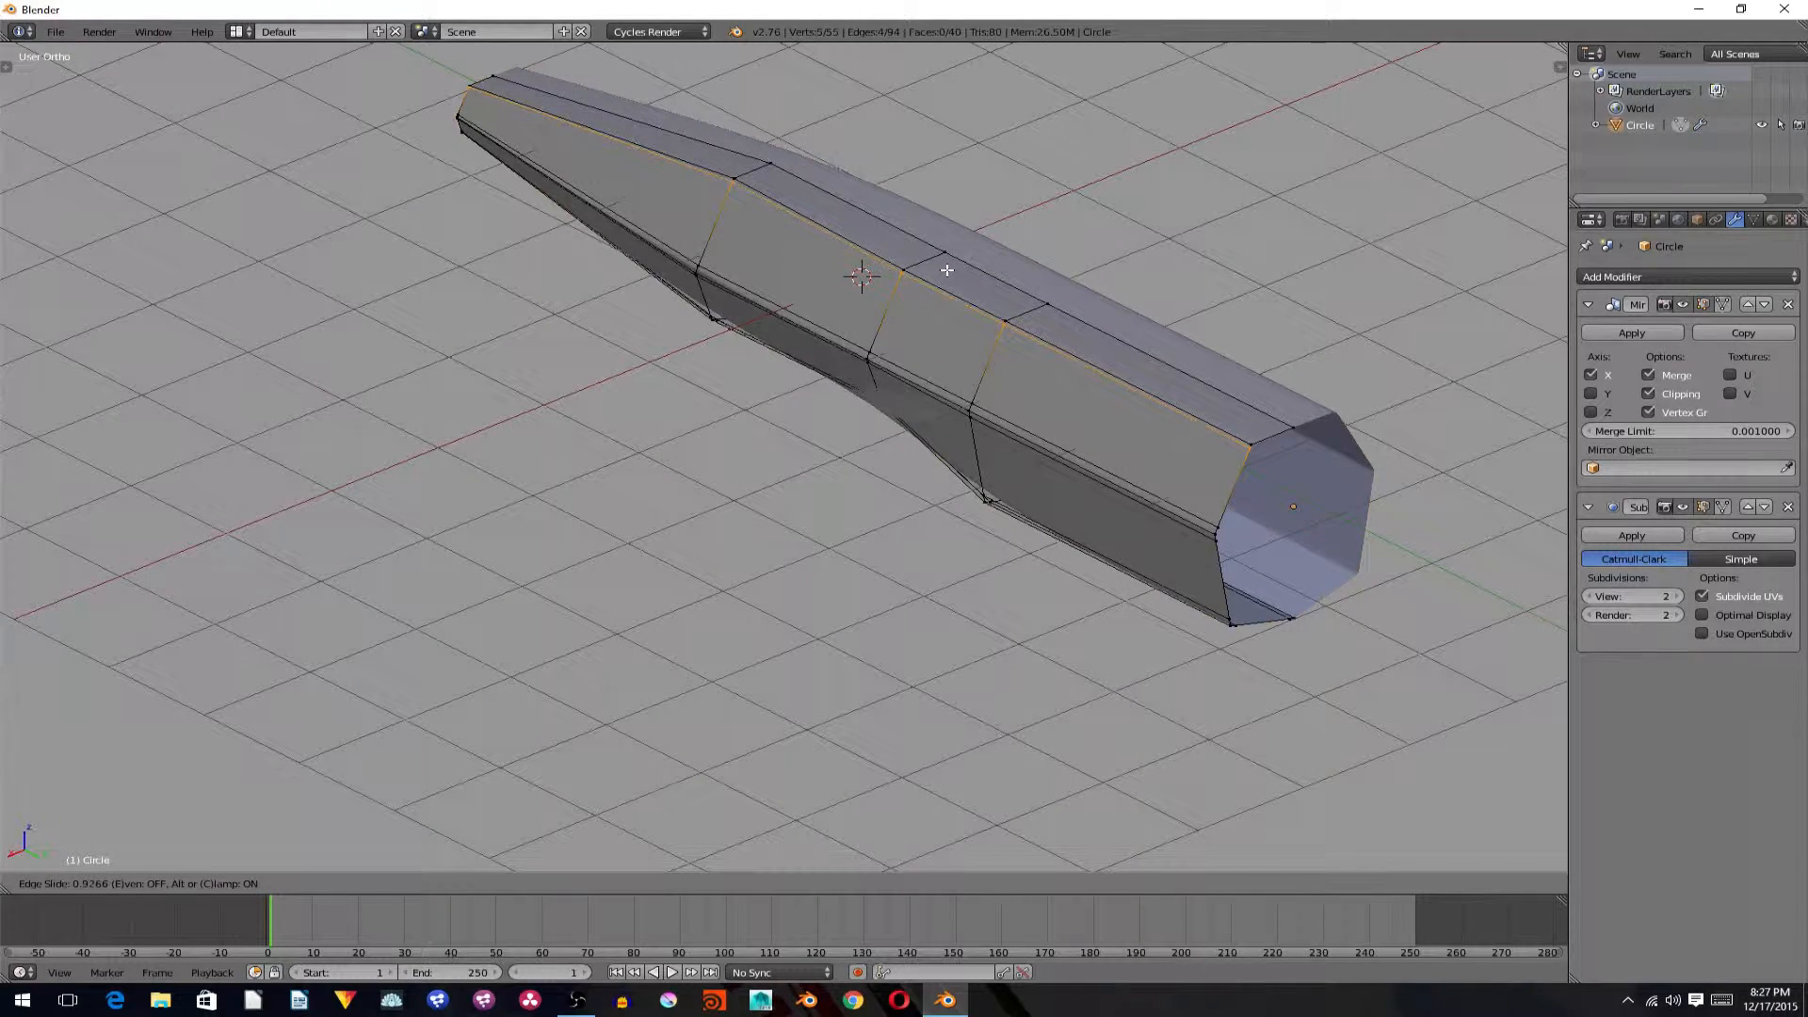
{"action": "left_click", "coordinate": [948, 269]}
{"action": "key", "text": "ctrl+r"}
{"action": "left_click", "coordinate": [938, 267]}
{"action": "left_click", "coordinate": [920, 276]}
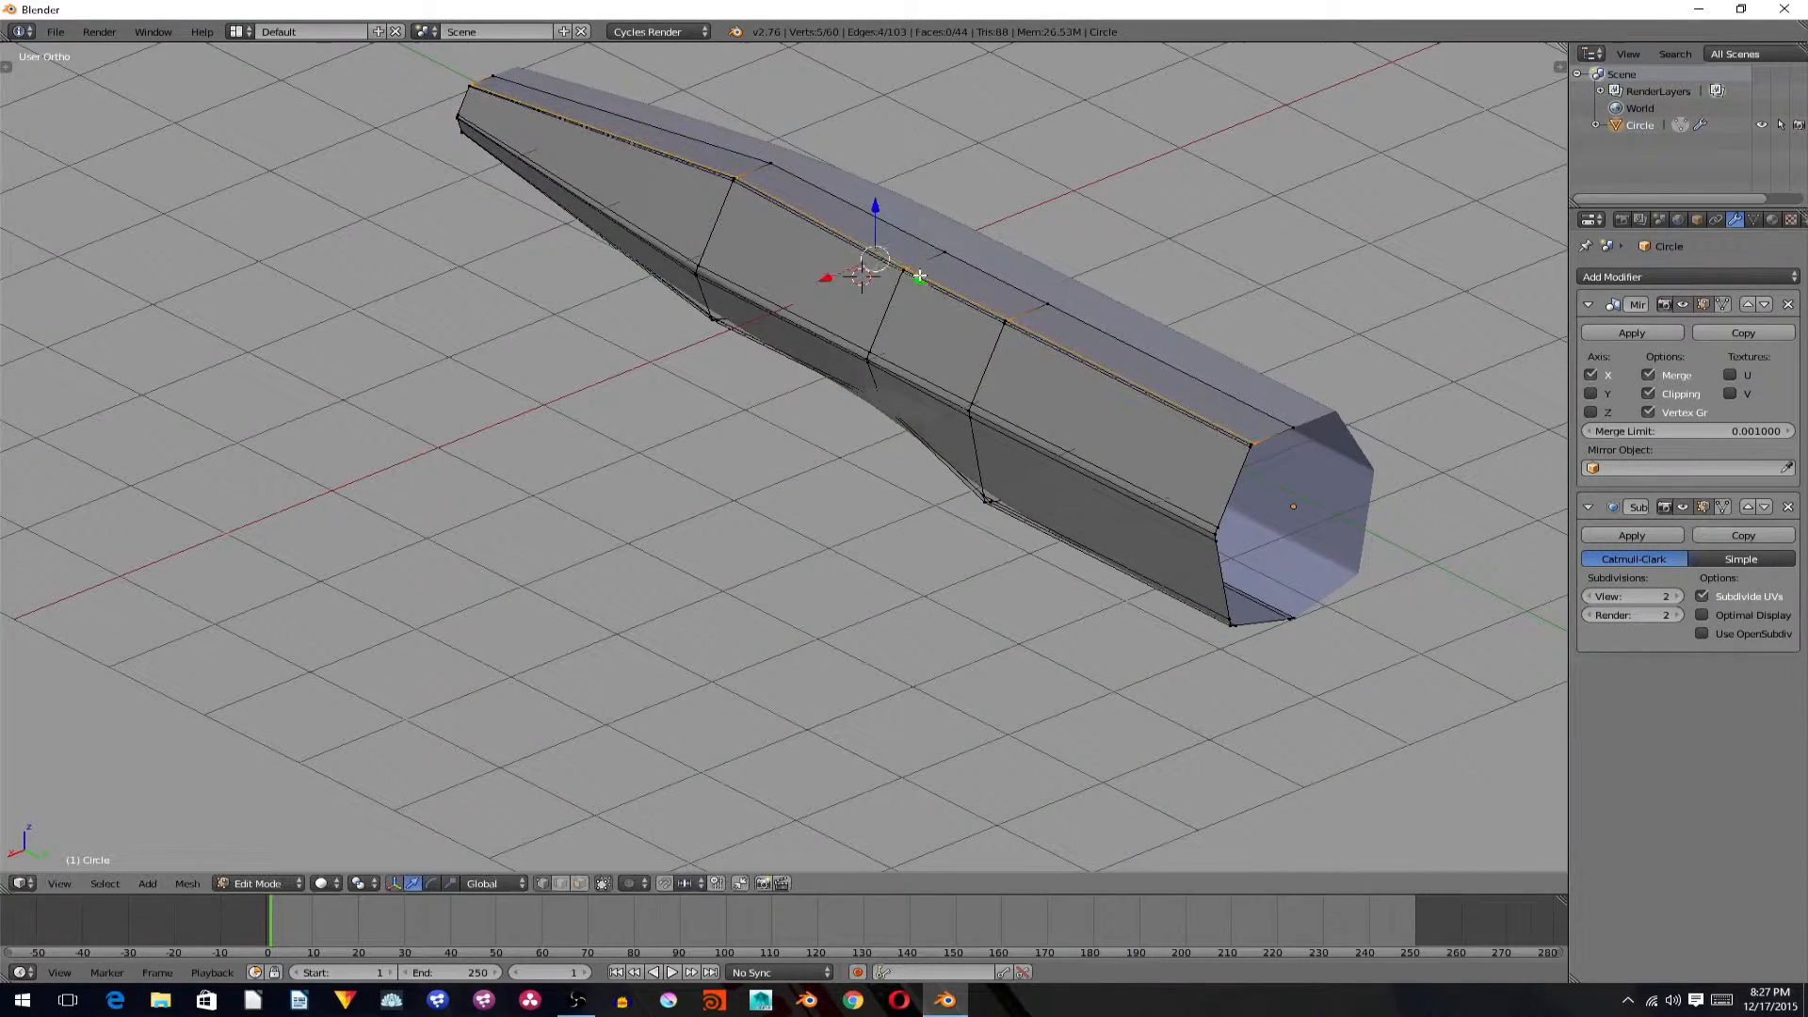
{"action": "key", "text": "a"}
{"action": "key", "text": "Tab"}
{"action": "middle_click_drag", "start_coordinate": [863, 300], "coordinate": [881, 286]}
{"action": "middle_click_drag", "start_coordinate": [1055, 255], "coordinate": [961, 358]}
Show the fuselage in wireframe from the right side over the side reference image.
{"action": "key", "text": "KP_1"}
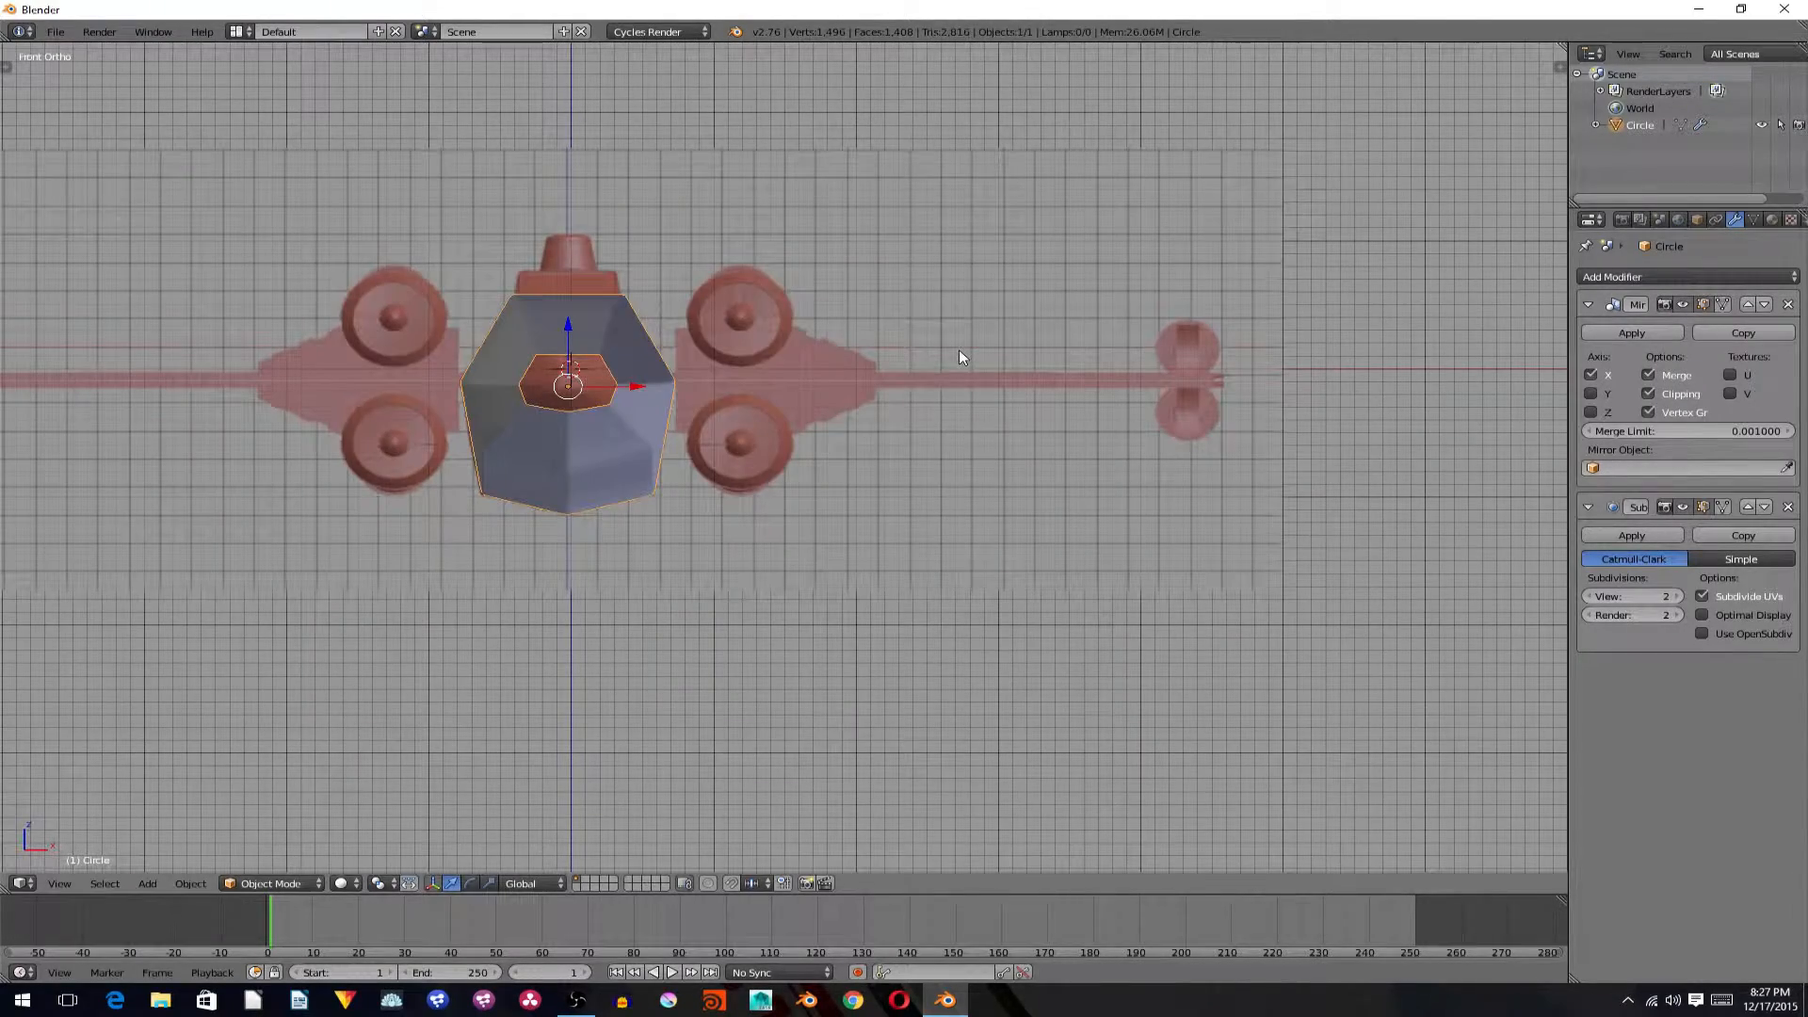
{"action": "key", "text": "KP_3"}
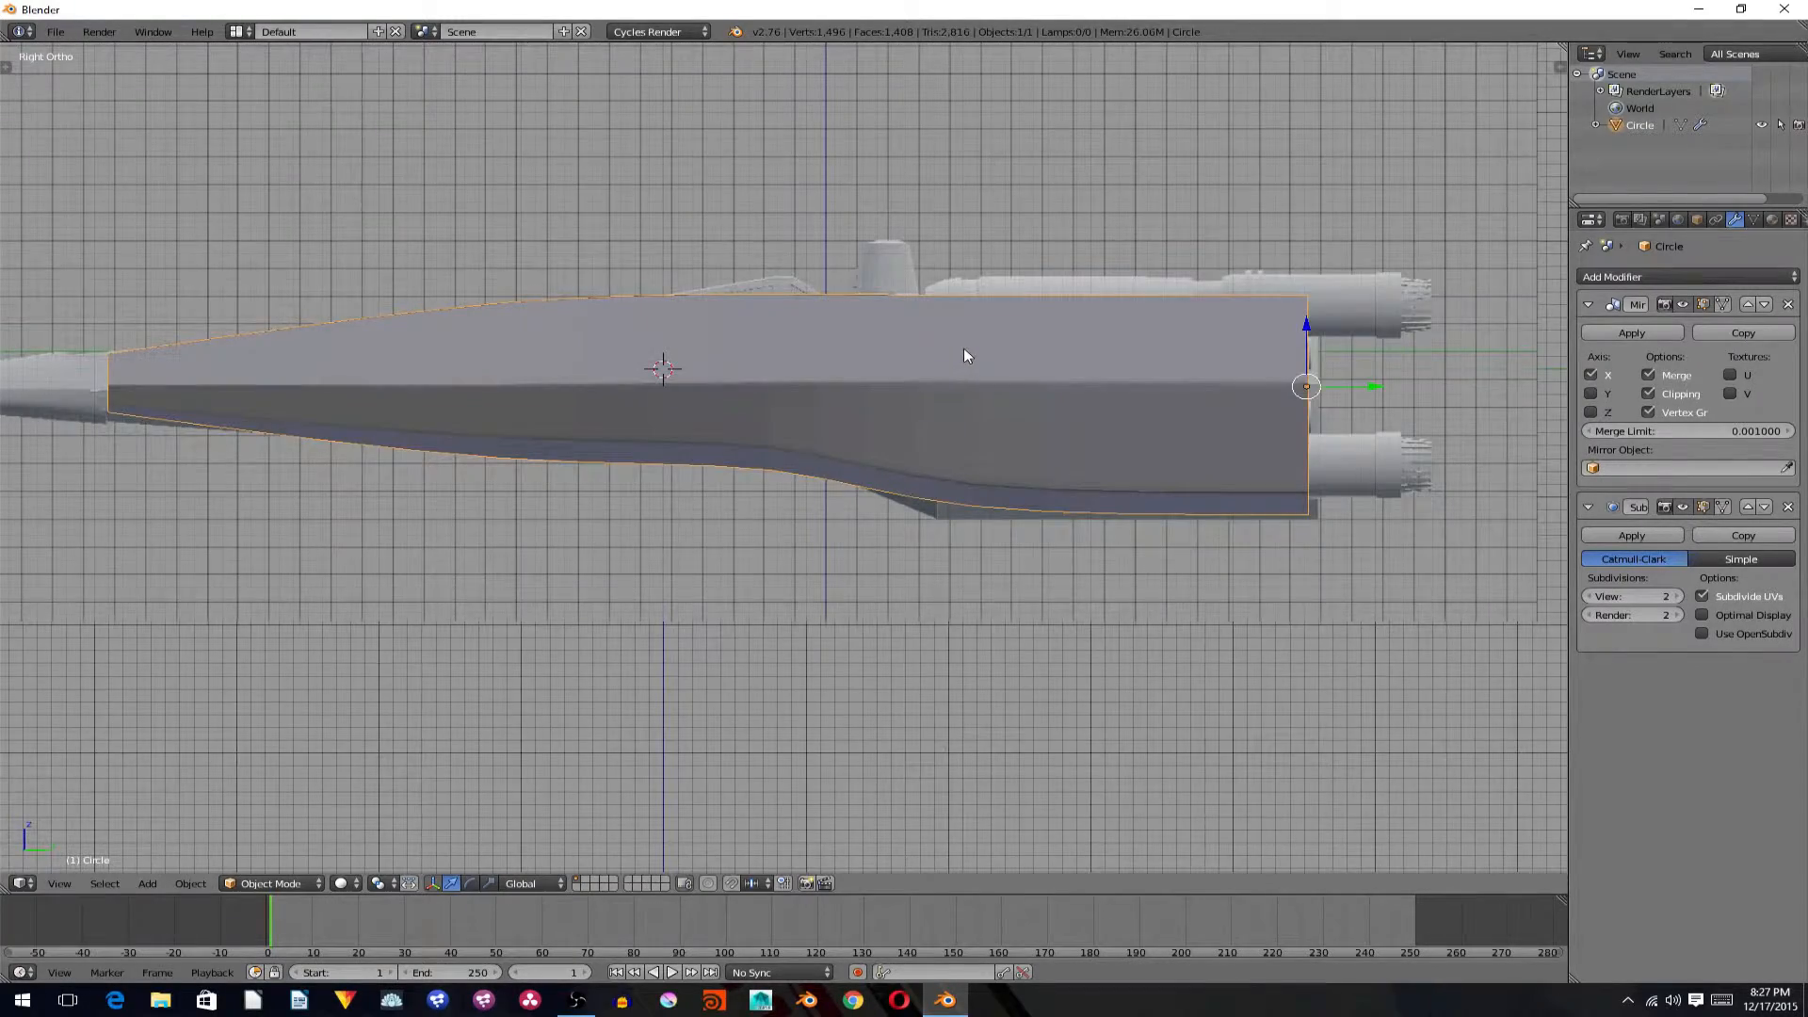
{"action": "middle_click_drag", "start_coordinate": [963, 350], "coordinate": [976, 393]}
{"action": "key", "text": "KP_3"}
{"action": "key", "text": "z"}
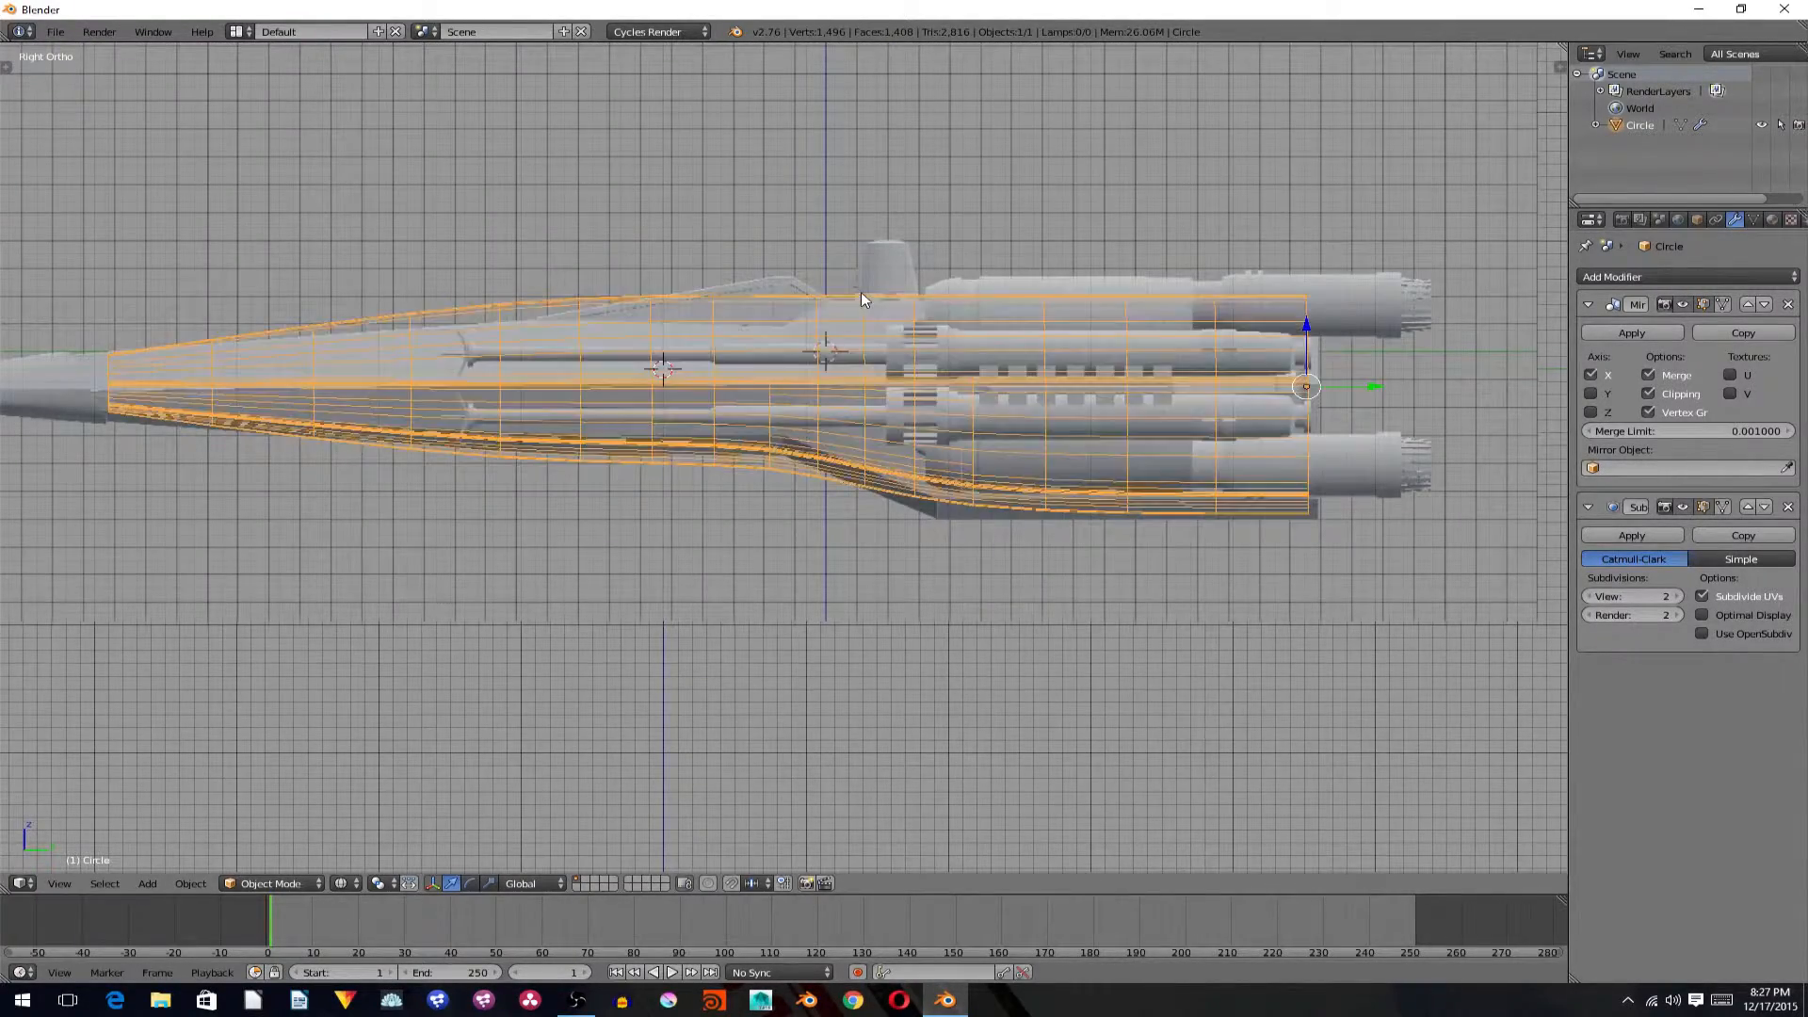
{"action": "middle_click_drag", "start_coordinate": [616, 320], "coordinate": [630, 319]}
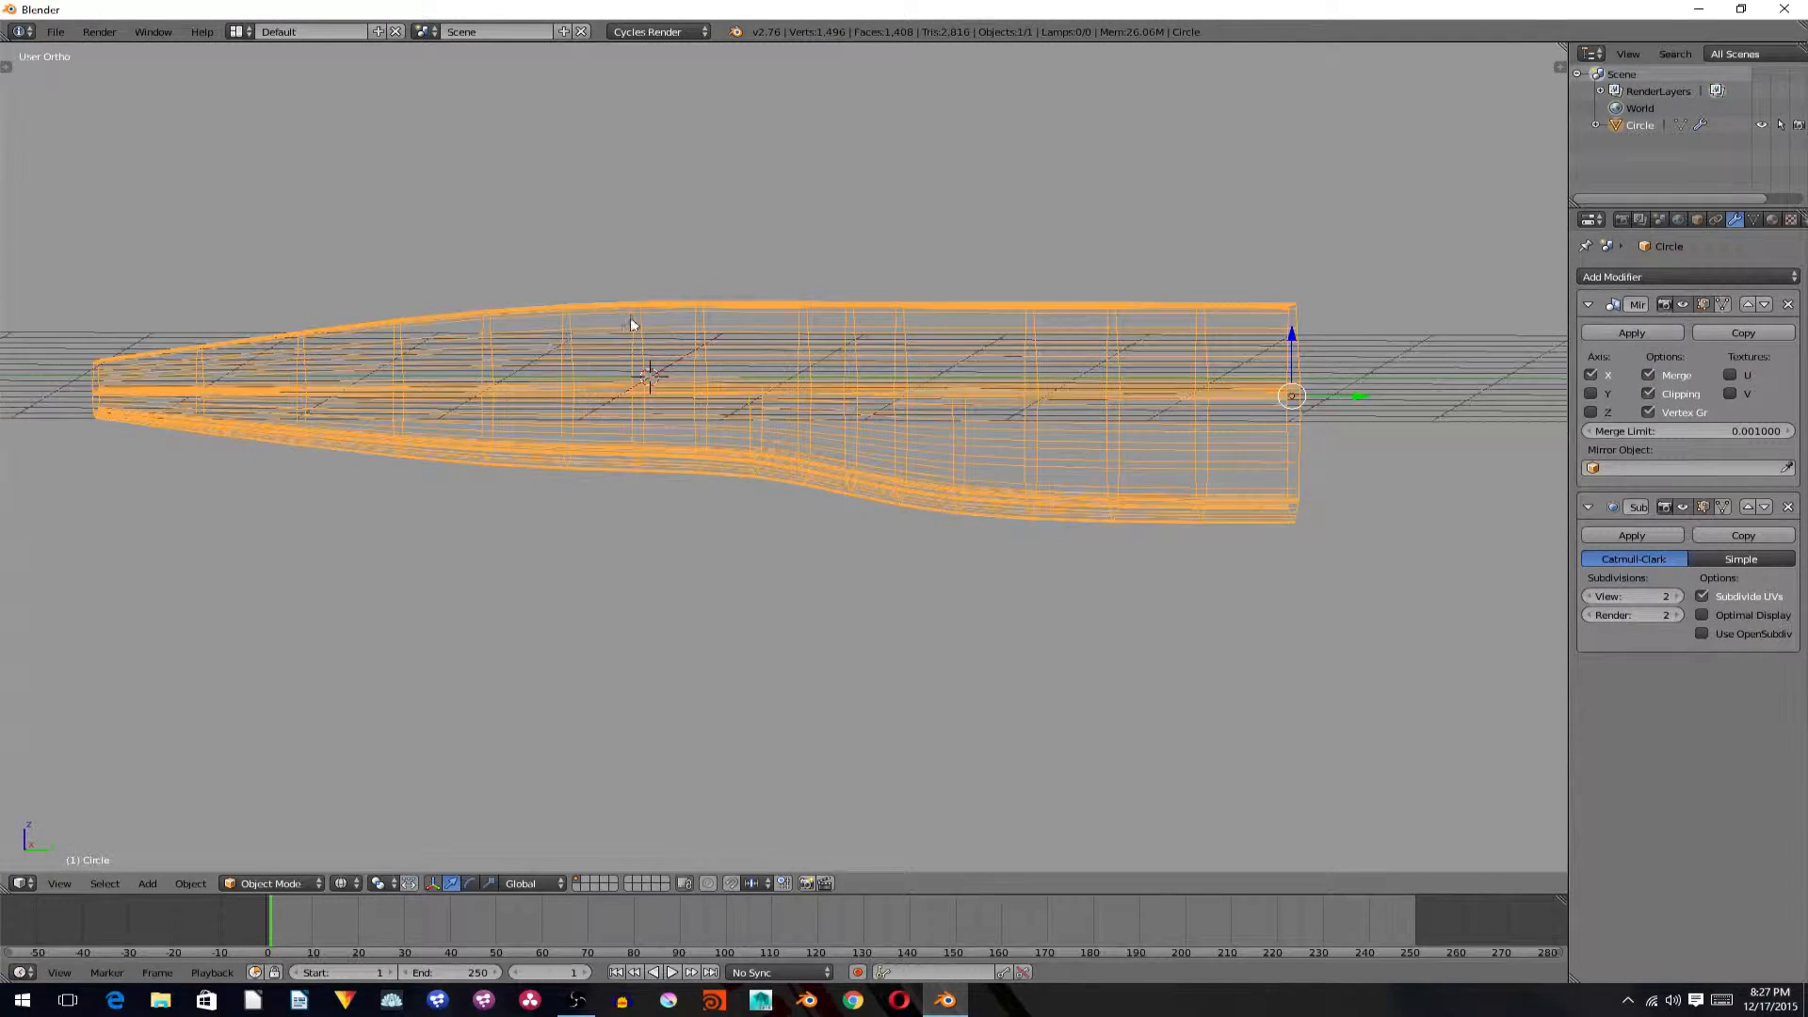
{"action": "key", "text": "KP_3"}
Lower two top vertices of the fuselage onto the side reference outline.
{"action": "key", "text": "Tab"}
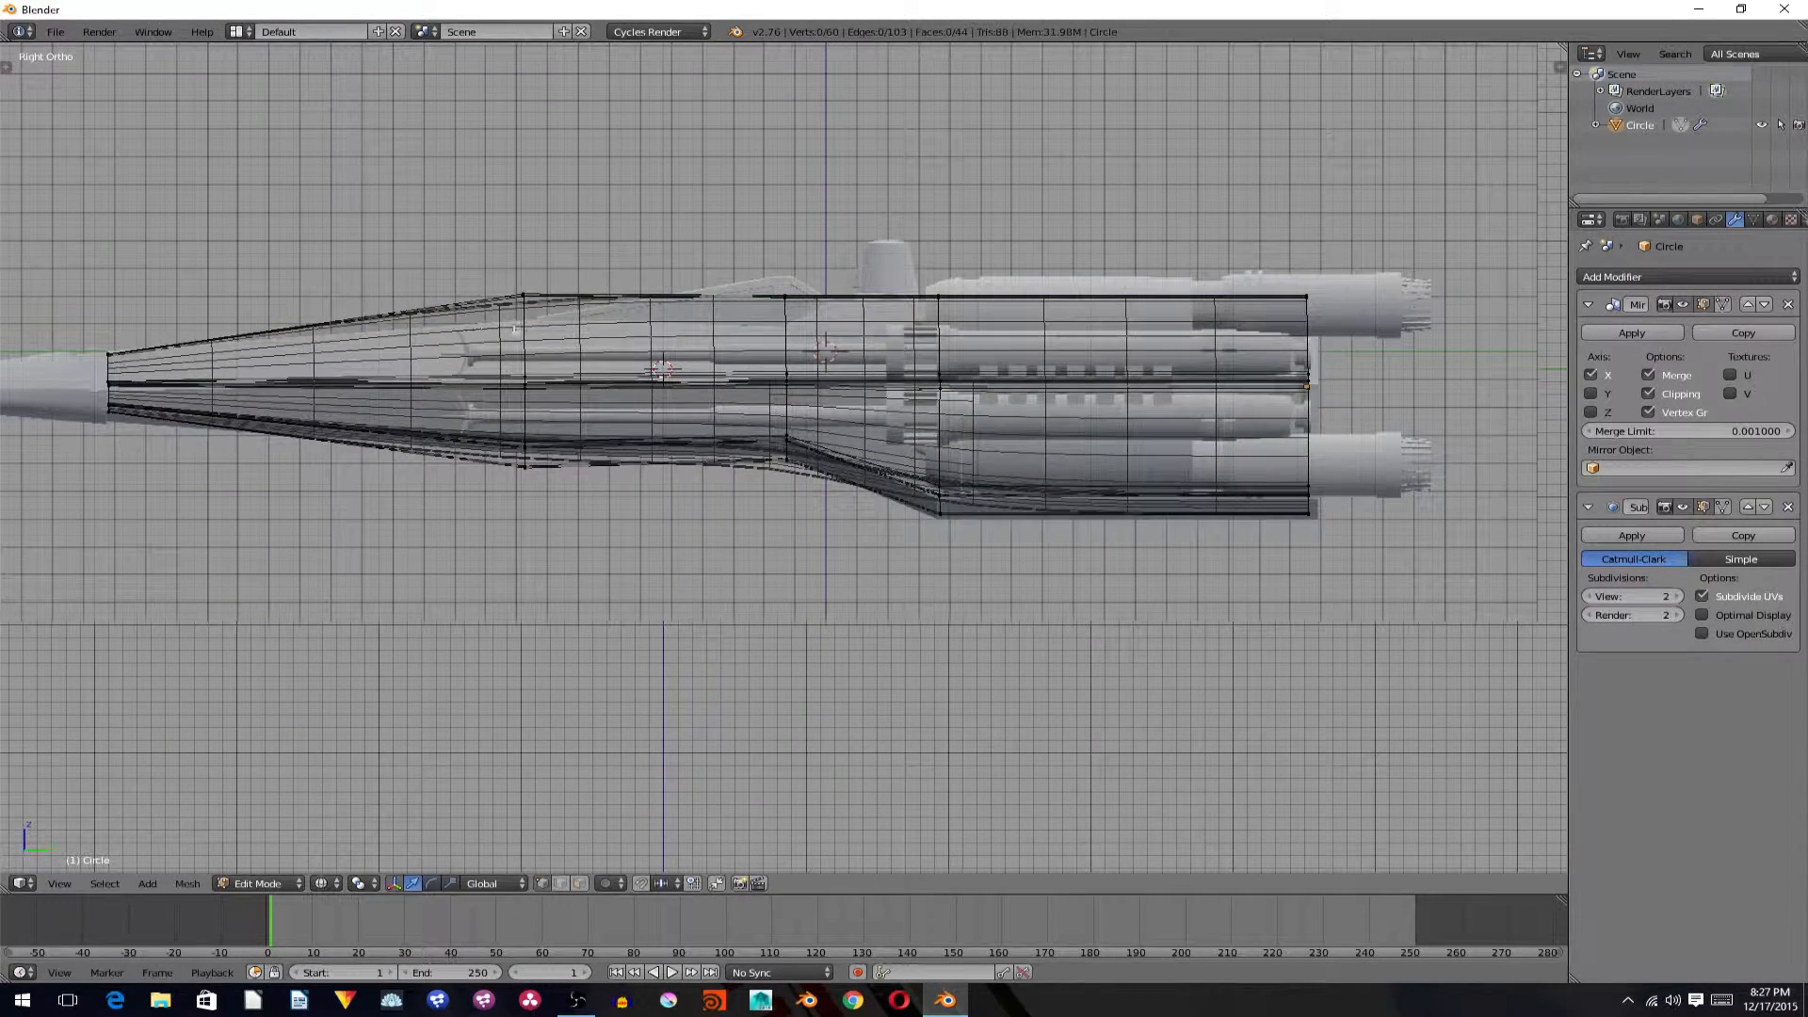
{"action": "right_click", "coordinate": [520, 294]}
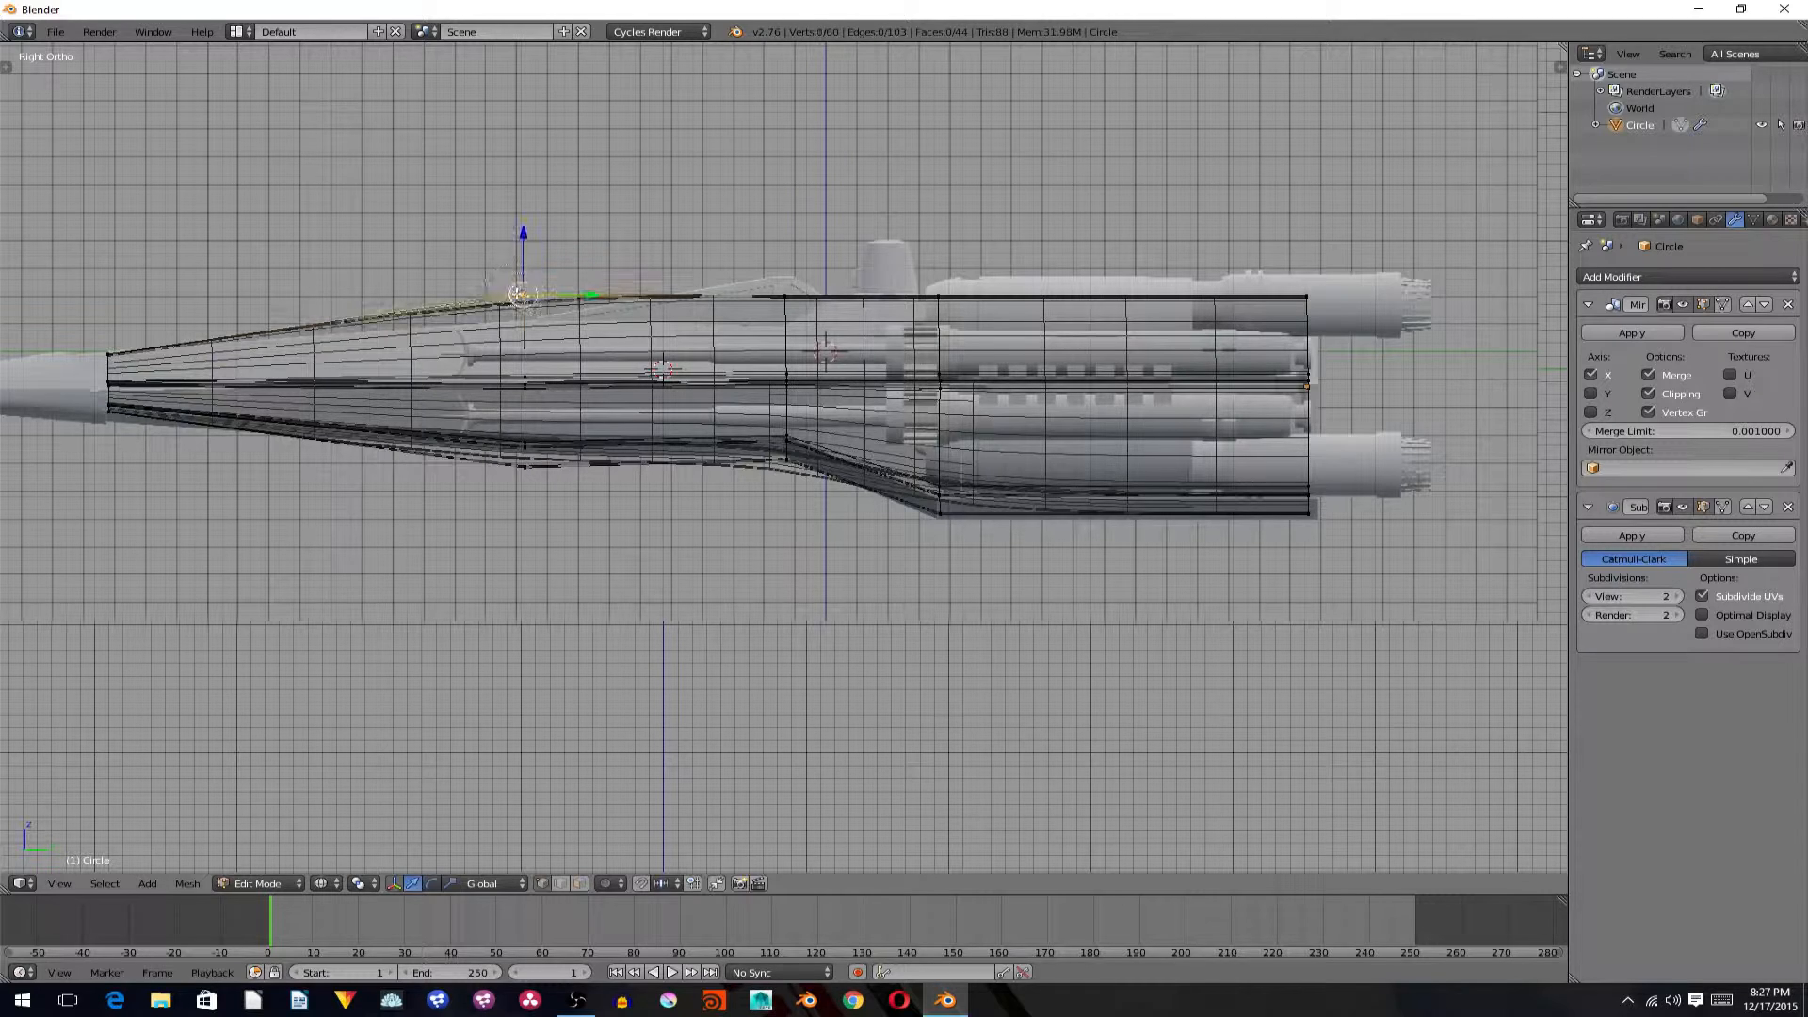
{"action": "left_click_drag", "start_coordinate": [520, 252], "coordinate": [520, 264]}
{"action": "key", "text": "a"}
{"action": "right_click", "coordinate": [786, 297]}
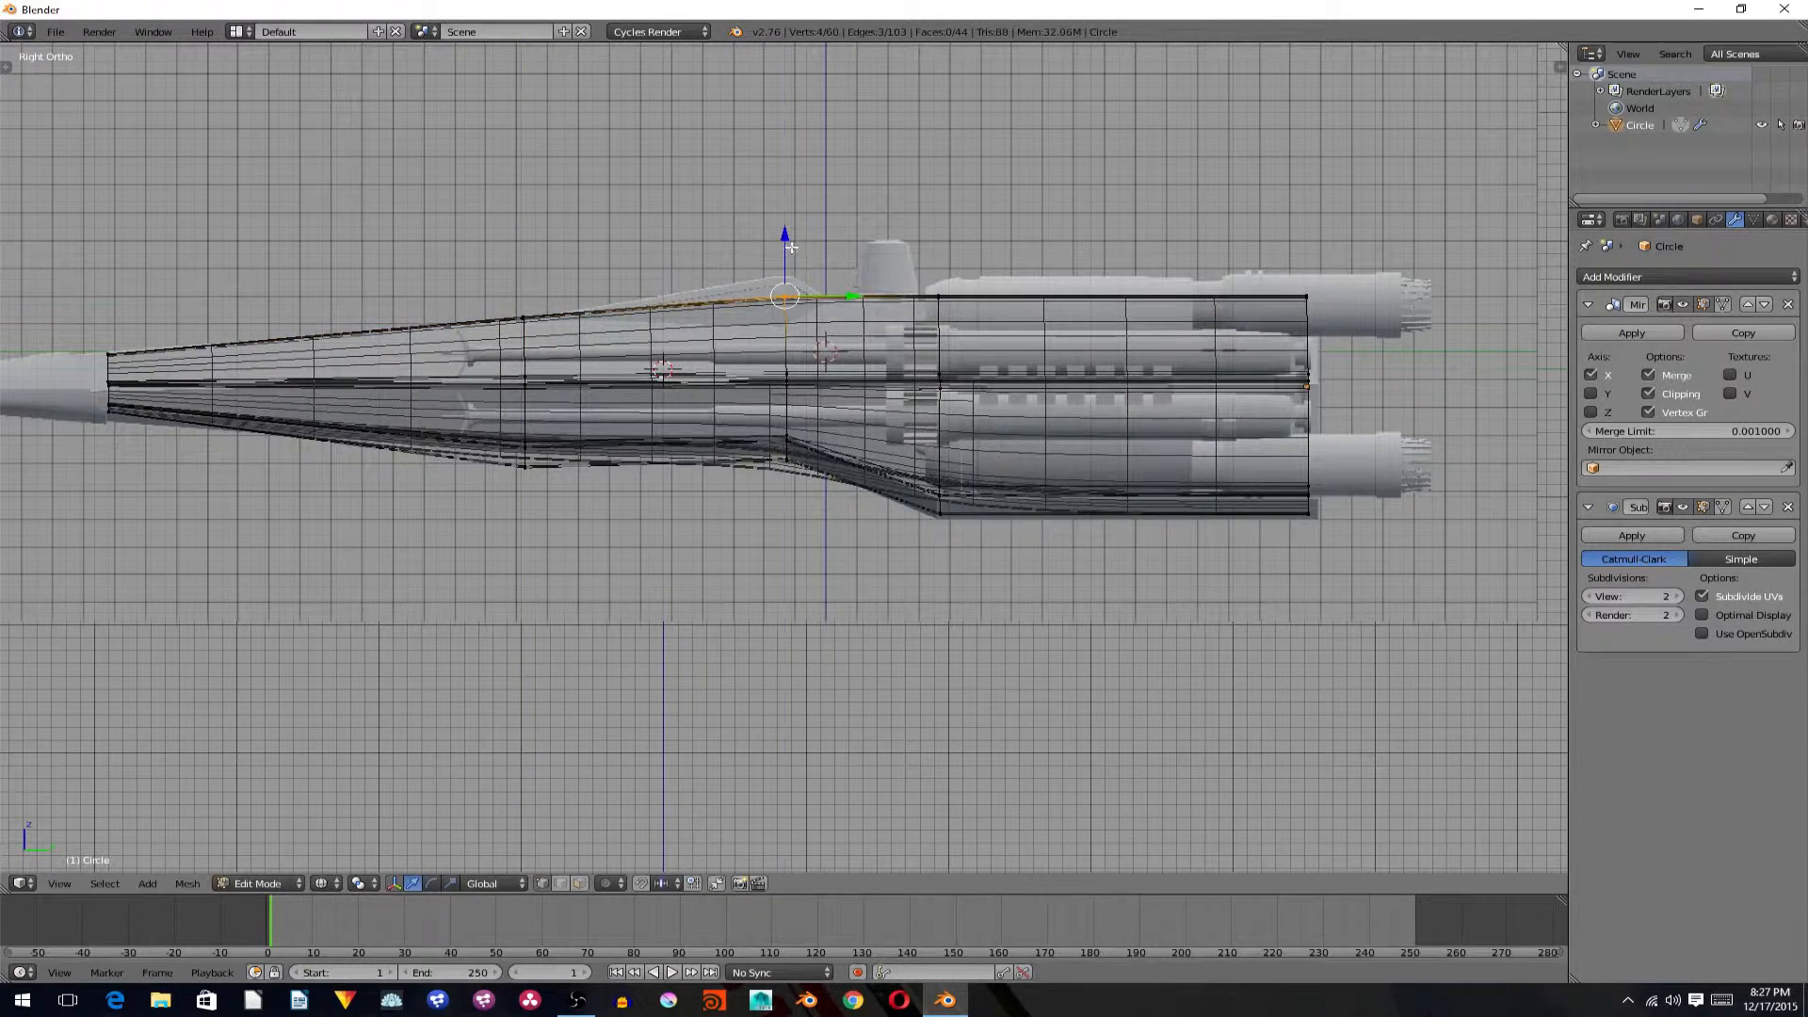
{"action": "left_click_drag", "start_coordinate": [791, 248], "coordinate": [783, 274]}
{"action": "middle_click_drag", "start_coordinate": [783, 274], "coordinate": [826, 321]}
{"action": "key", "text": "KP_3"}
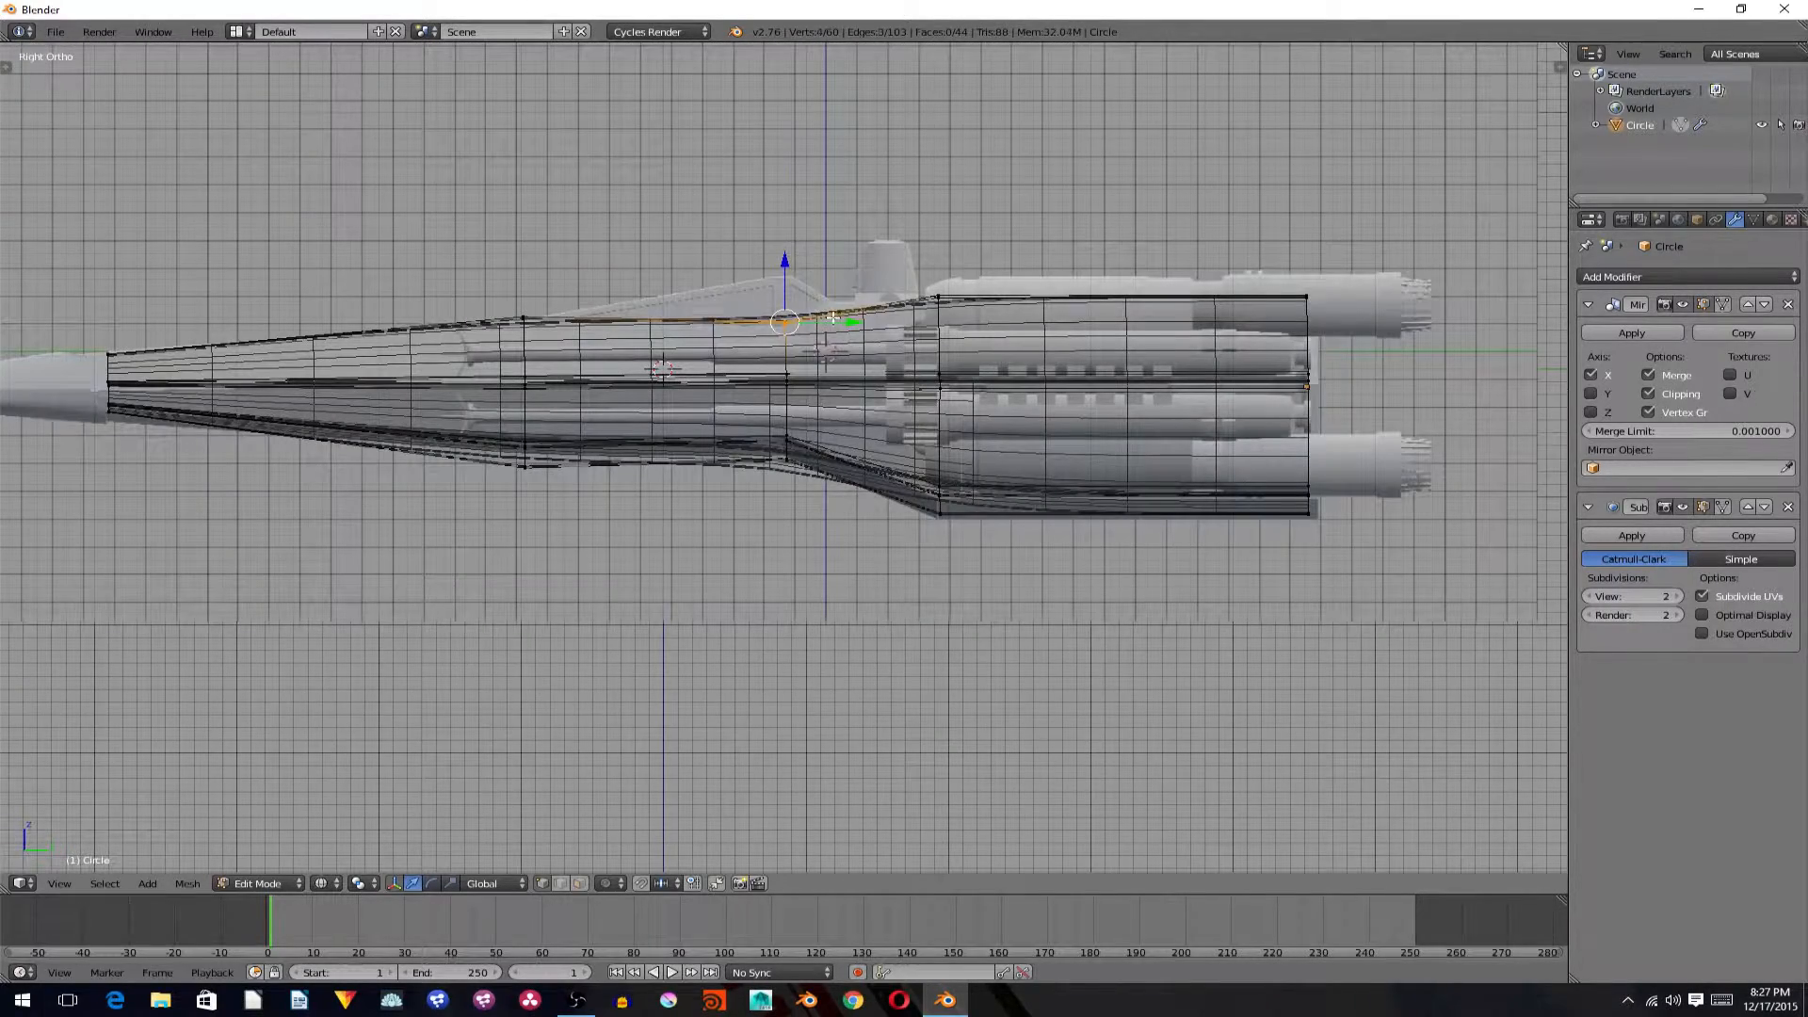
Add an edge loop near the hull step and raise its top vertices to the reference.
{"action": "key", "text": "ctrl+r"}
{"action": "left_click", "coordinate": [834, 314]}
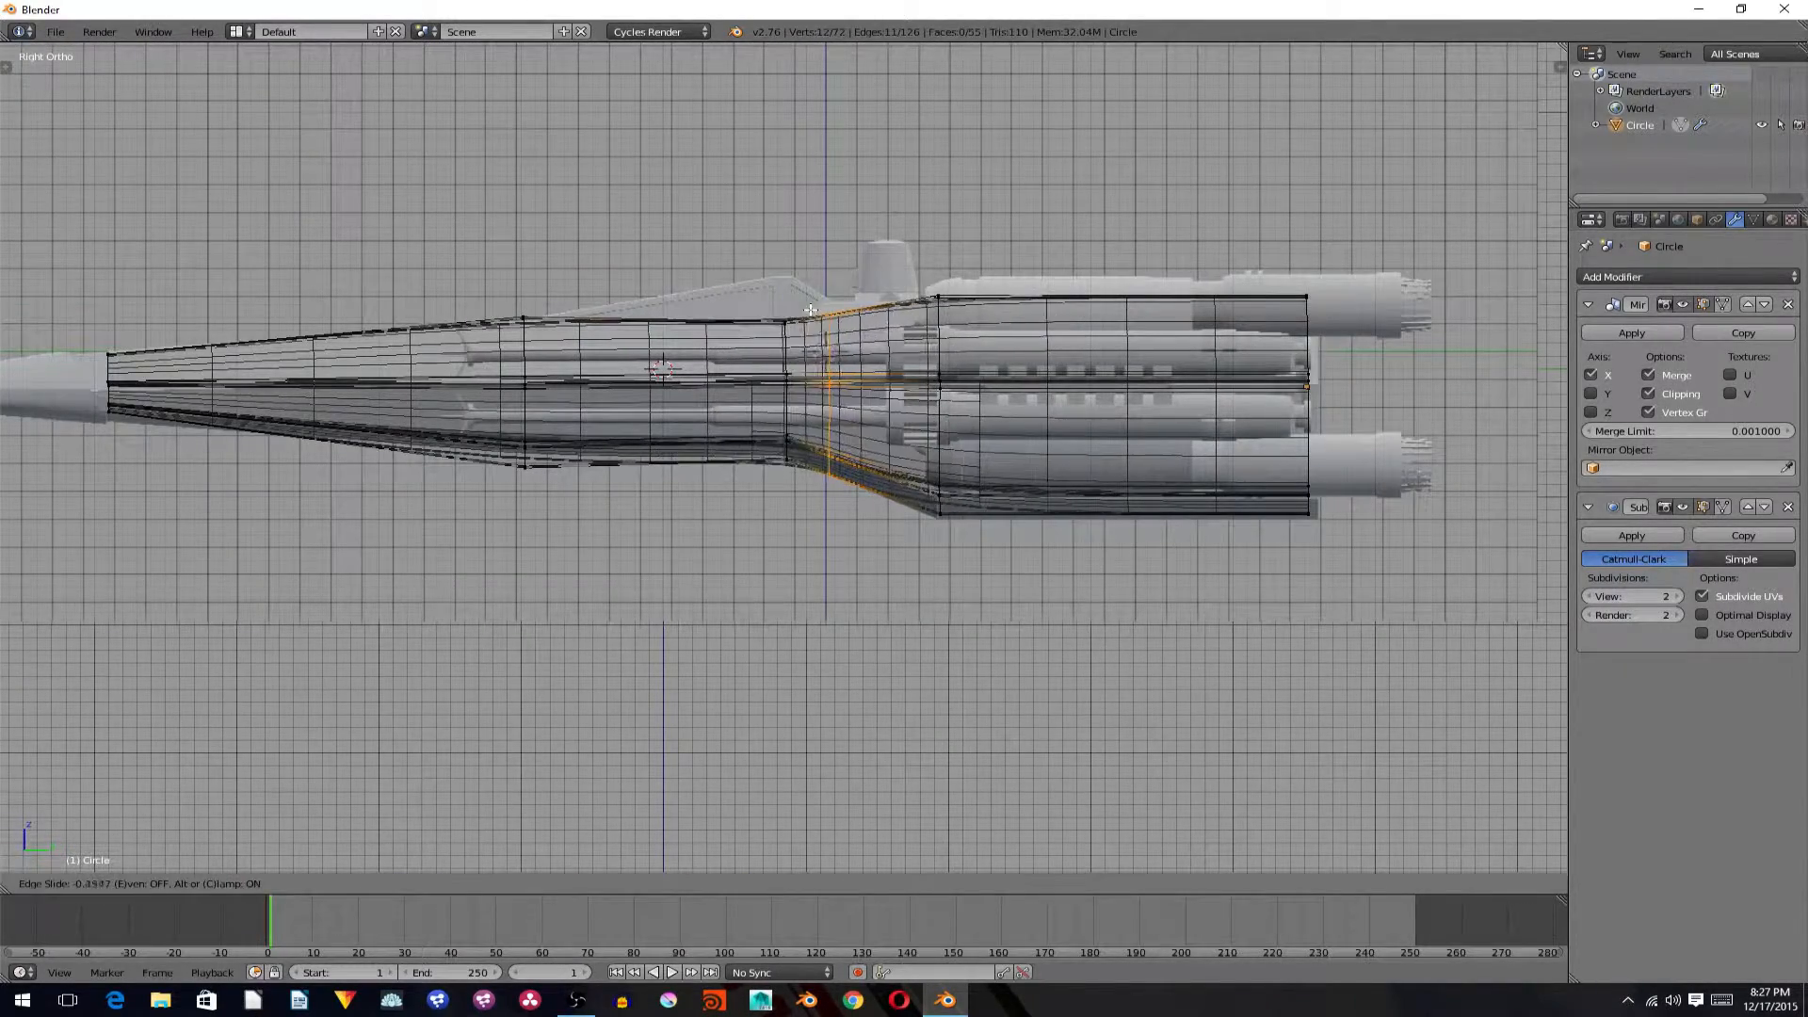
{"action": "left_click", "coordinate": [816, 310]}
{"action": "key", "text": "a"}
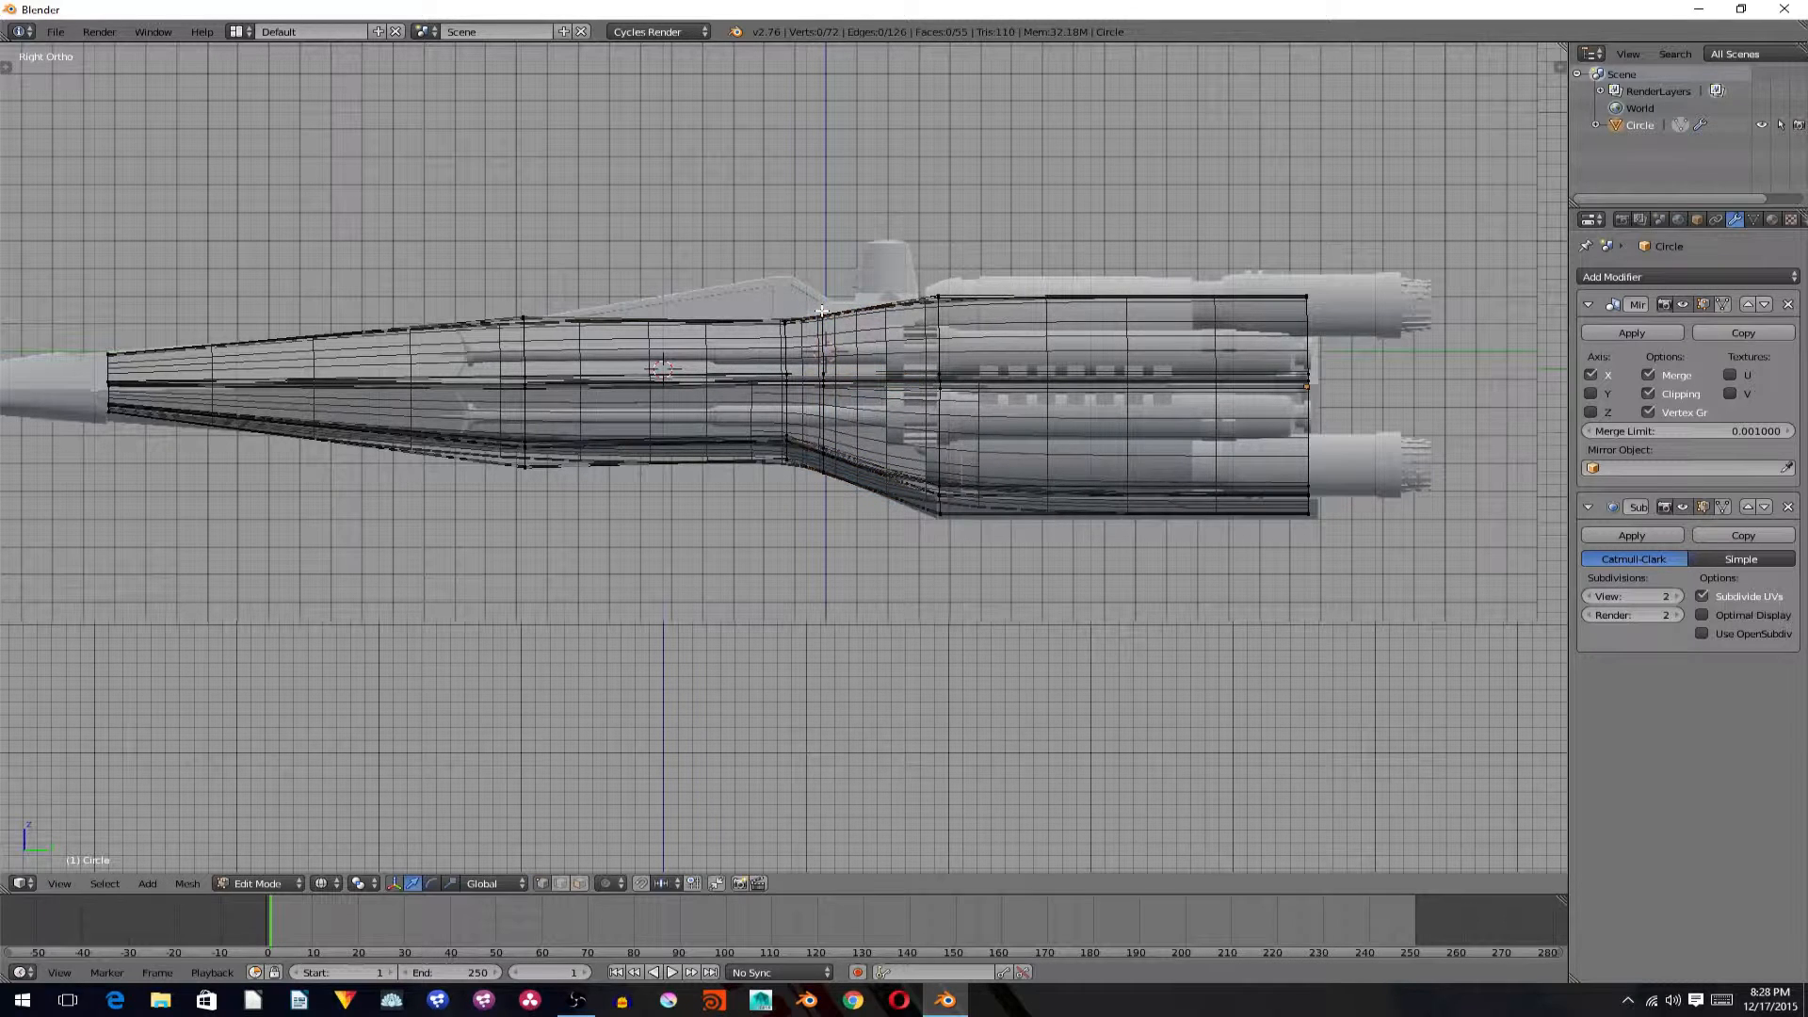
{"action": "left_click_drag", "start_coordinate": [821, 257], "coordinate": [821, 244]}
{"action": "right_click", "coordinate": [876, 314]}
{"action": "key", "text": "g"}
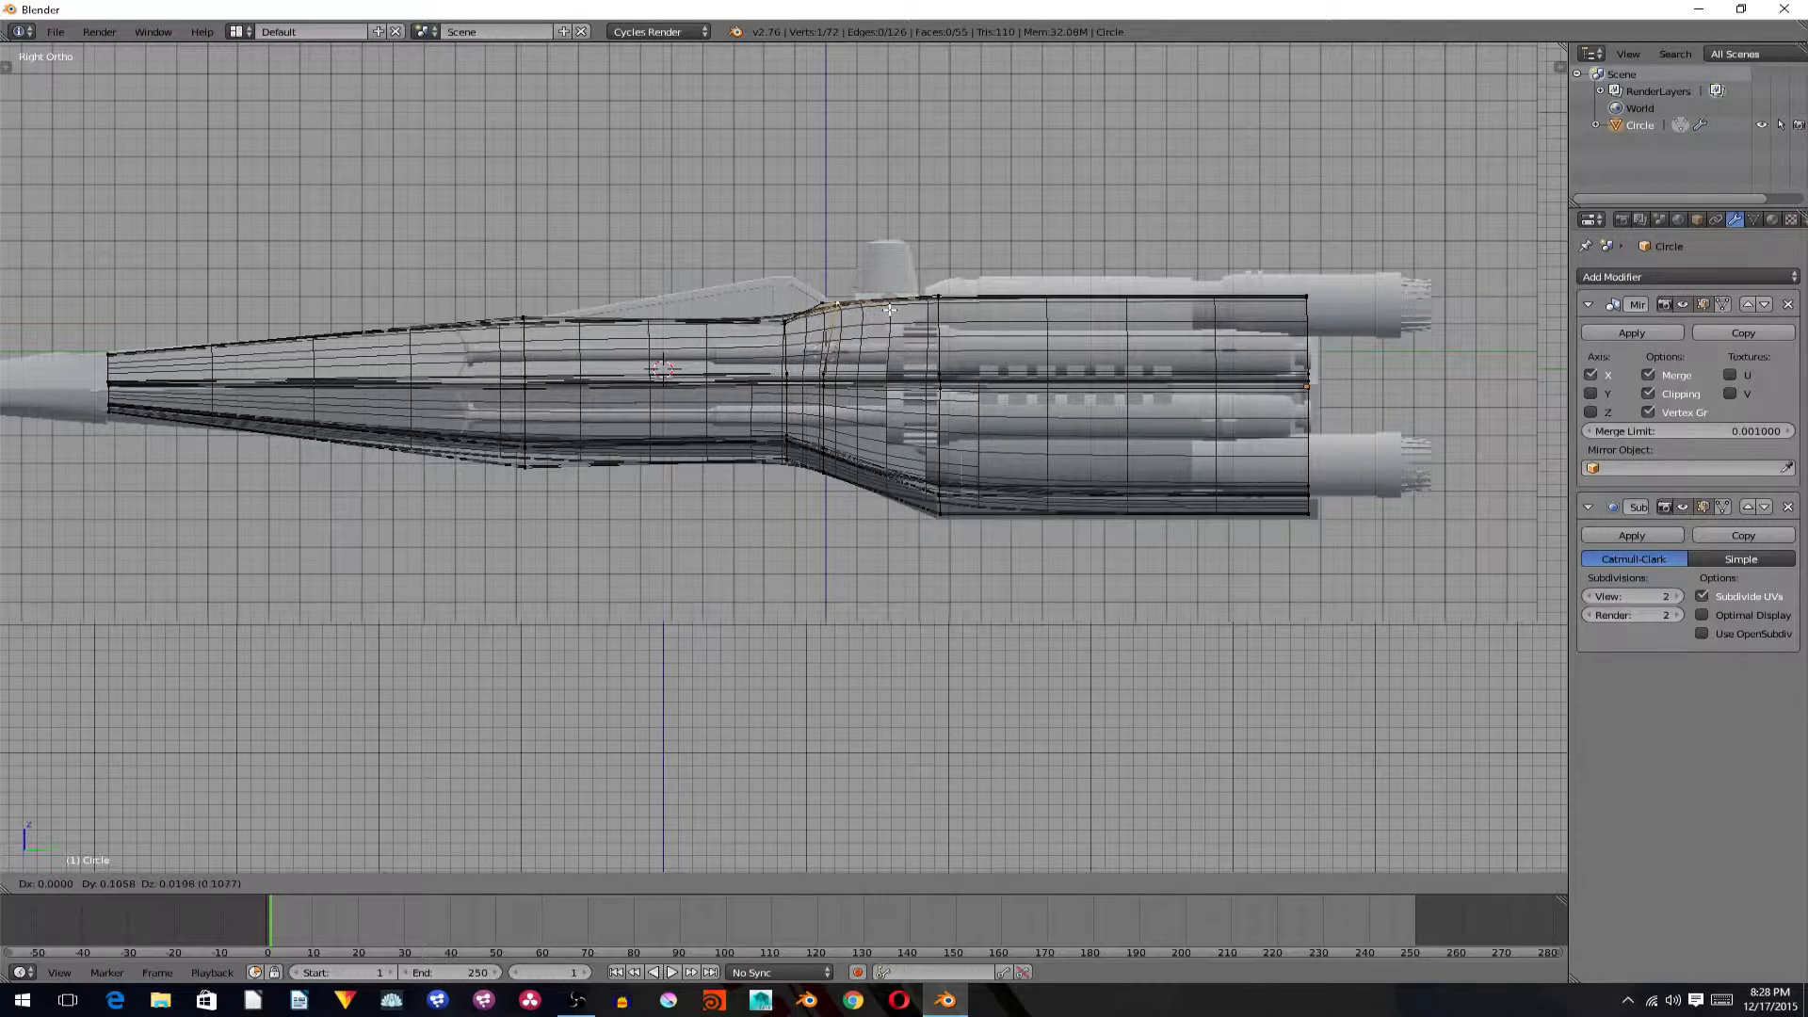
{"action": "right_click", "coordinate": [888, 308]}
{"action": "middle_click_drag", "start_coordinate": [872, 307], "coordinate": [825, 262]}
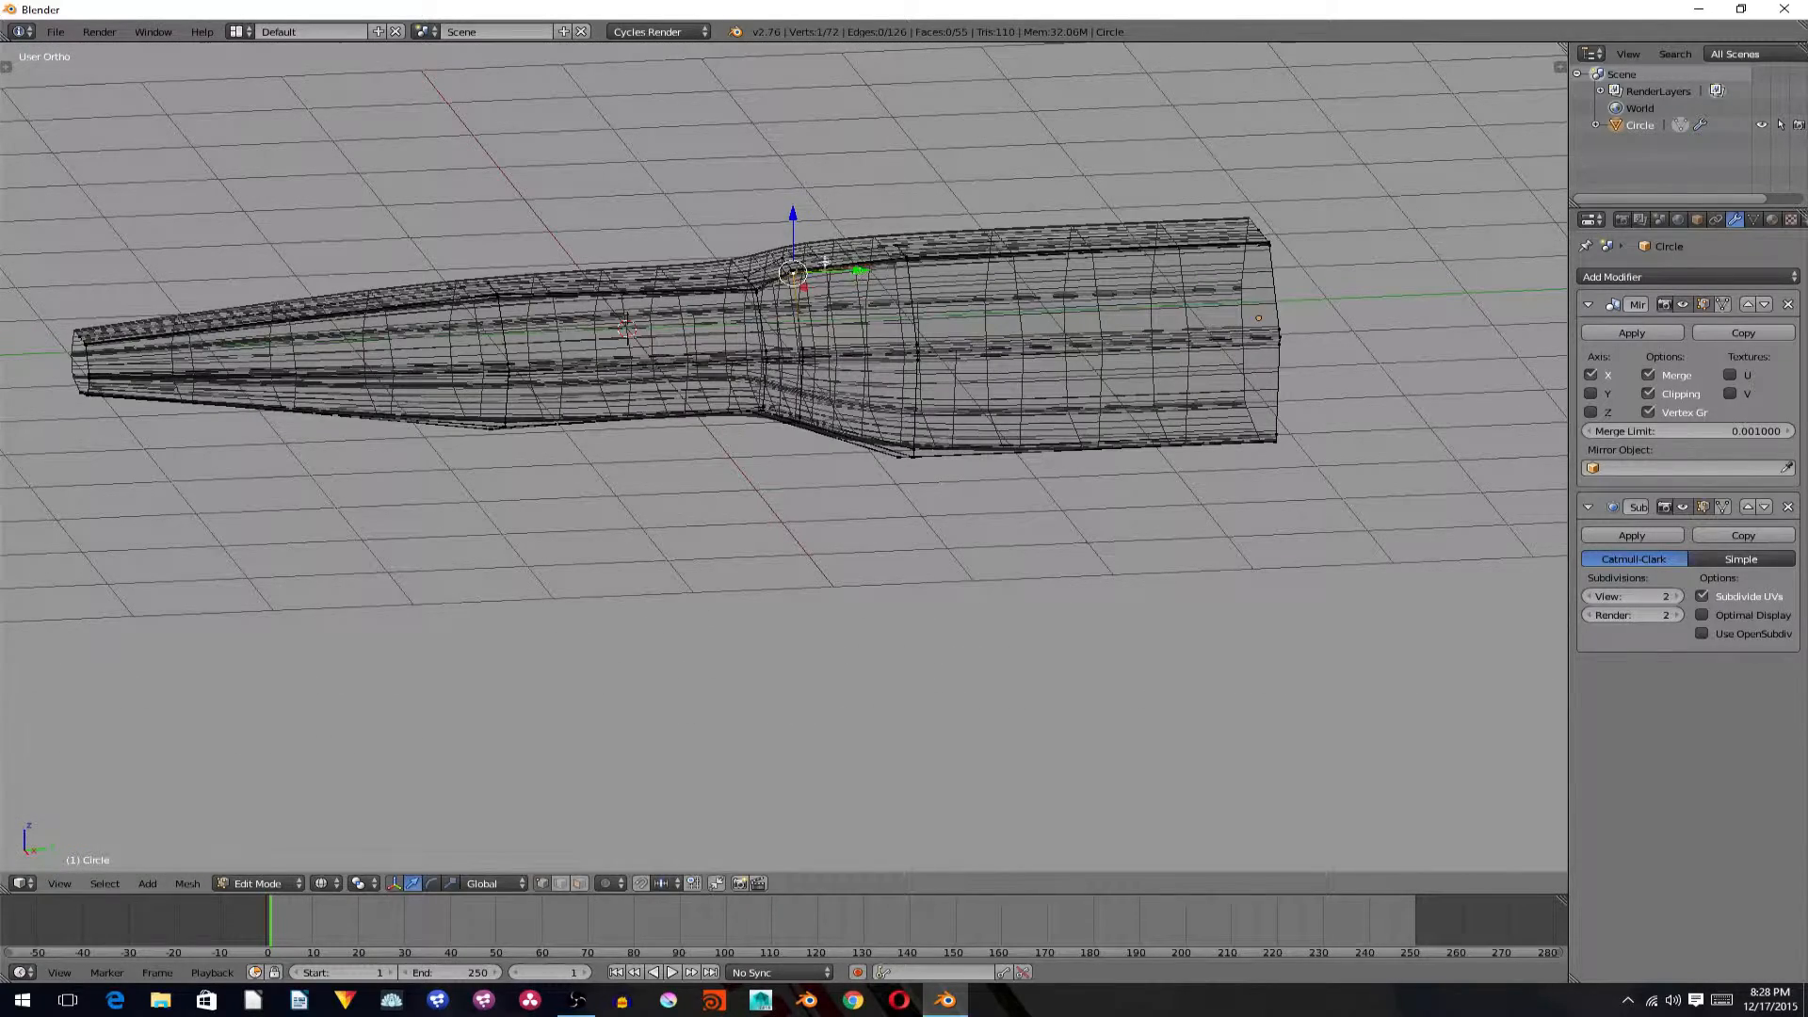
{"action": "key", "text": "KP_3"}
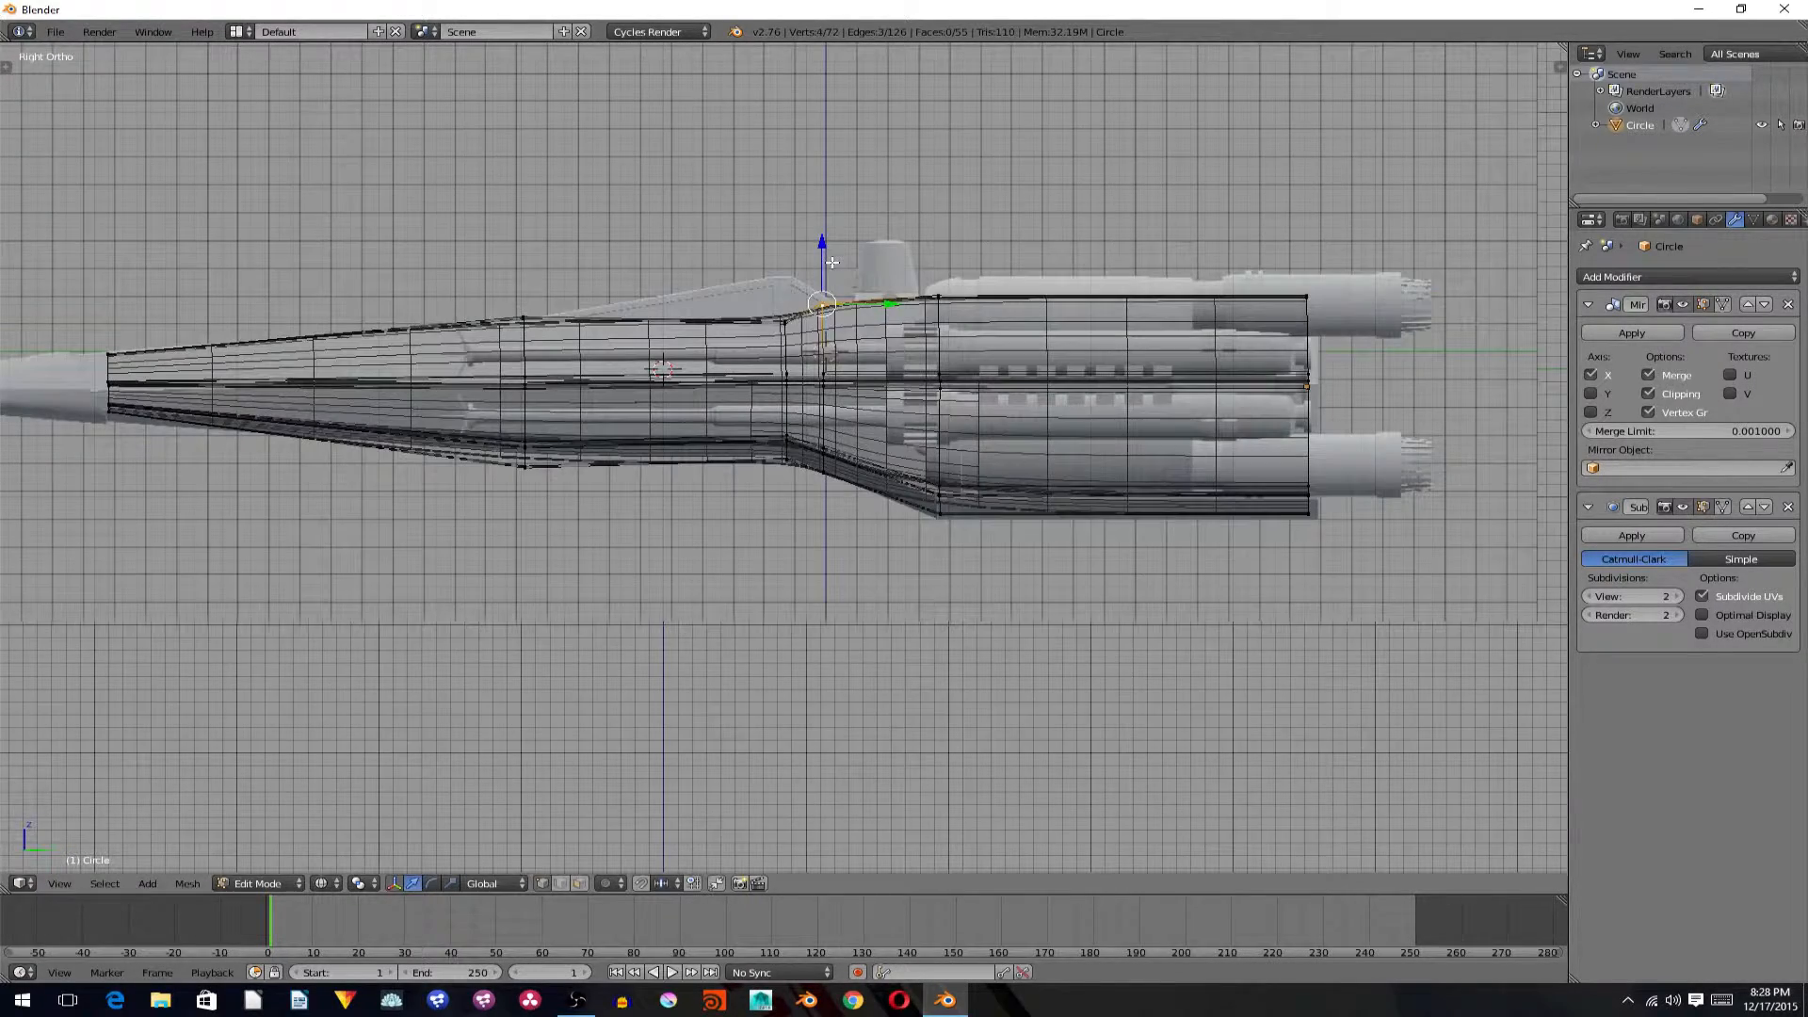
{"action": "key", "text": "g"}
{"action": "left_click", "coordinate": [892, 304]}
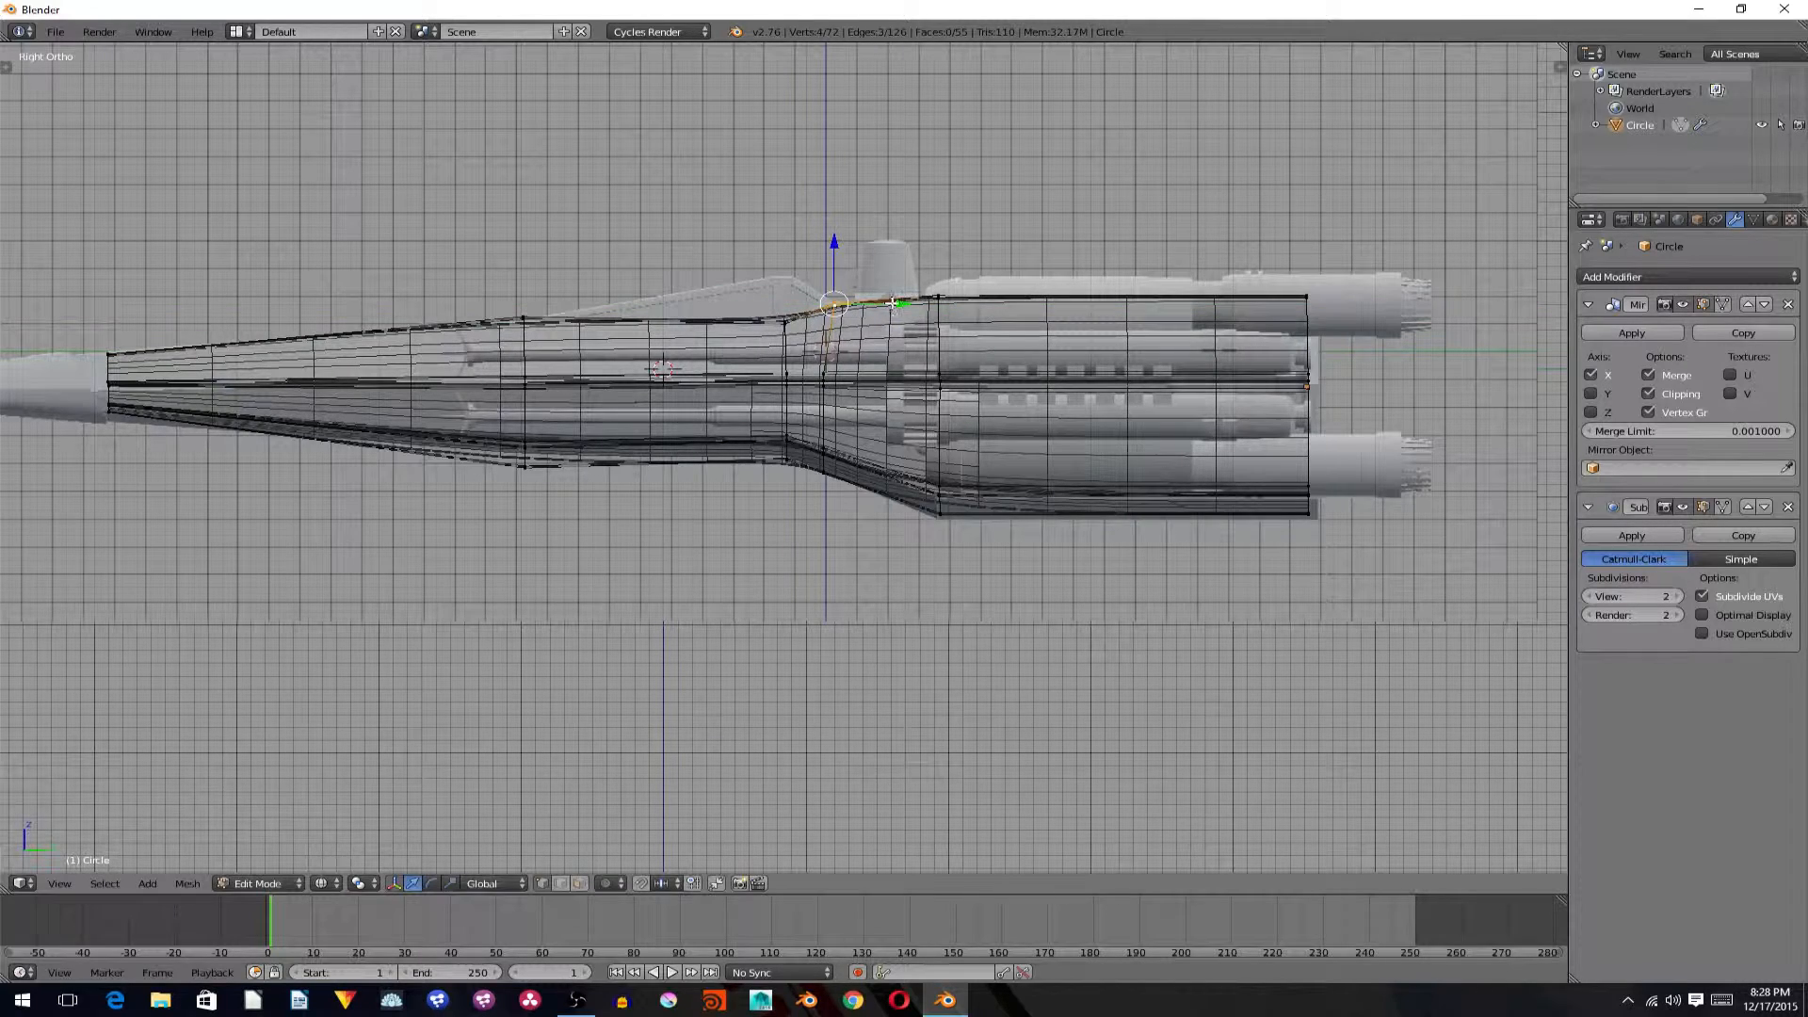
{"action": "key", "text": "n"}
{"action": "scroll", "coordinate": [1371, 510], "scroll_direction": "down", "scroll_amount": 3}
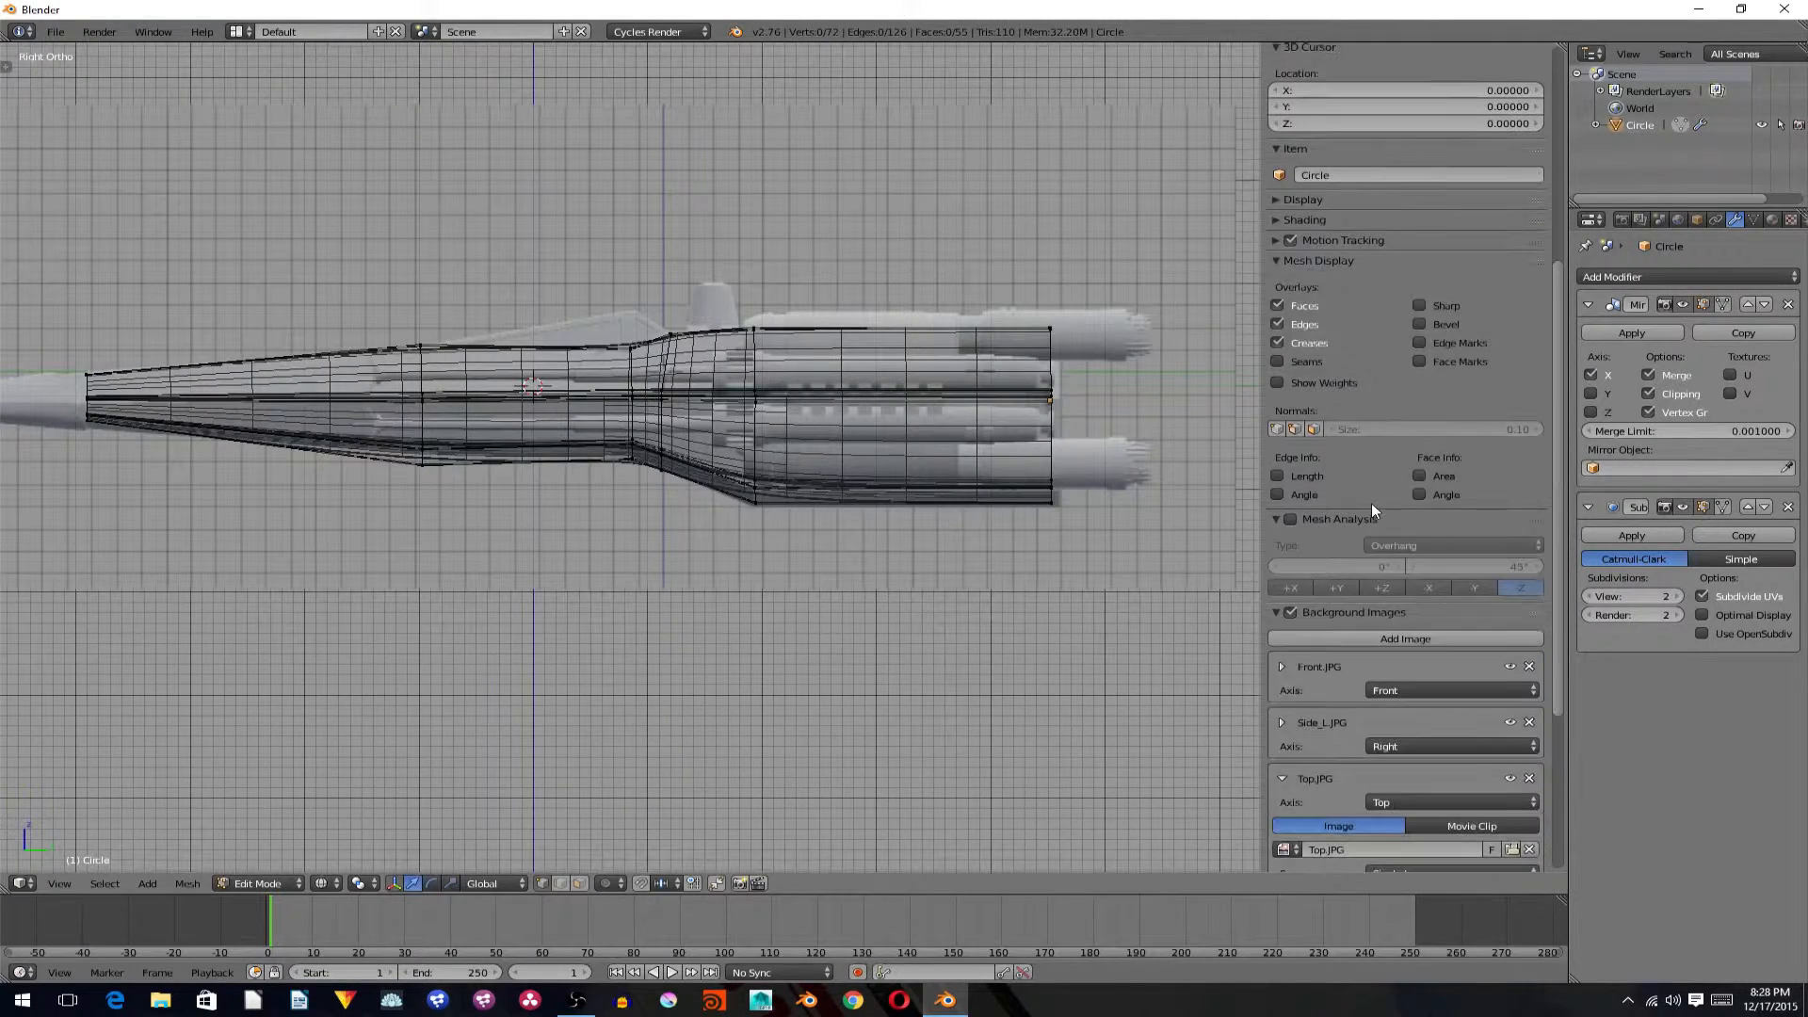
{"action": "scroll", "coordinate": [1337, 513], "scroll_direction": "down", "scroll_amount": 5}
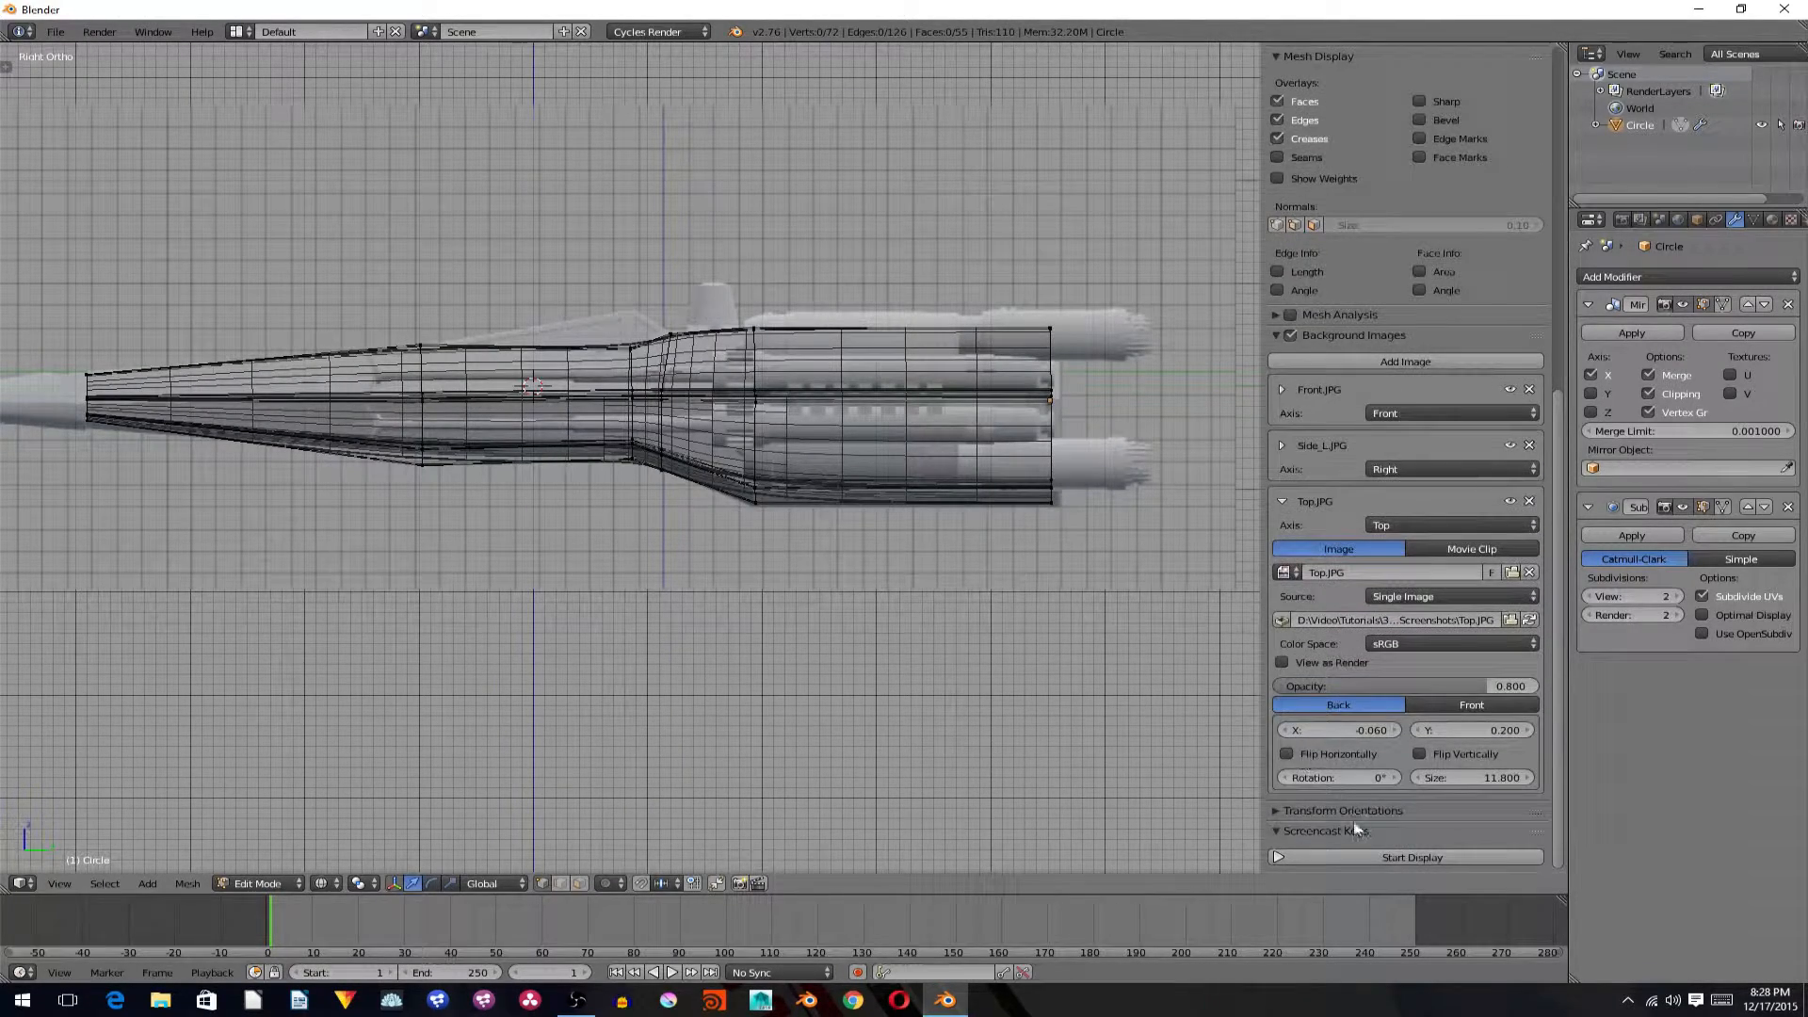
{"action": "key", "text": "n"}
{"action": "middle_click_drag", "start_coordinate": [822, 502], "coordinate": [906, 483]}
{"action": "key", "text": "KP_3"}
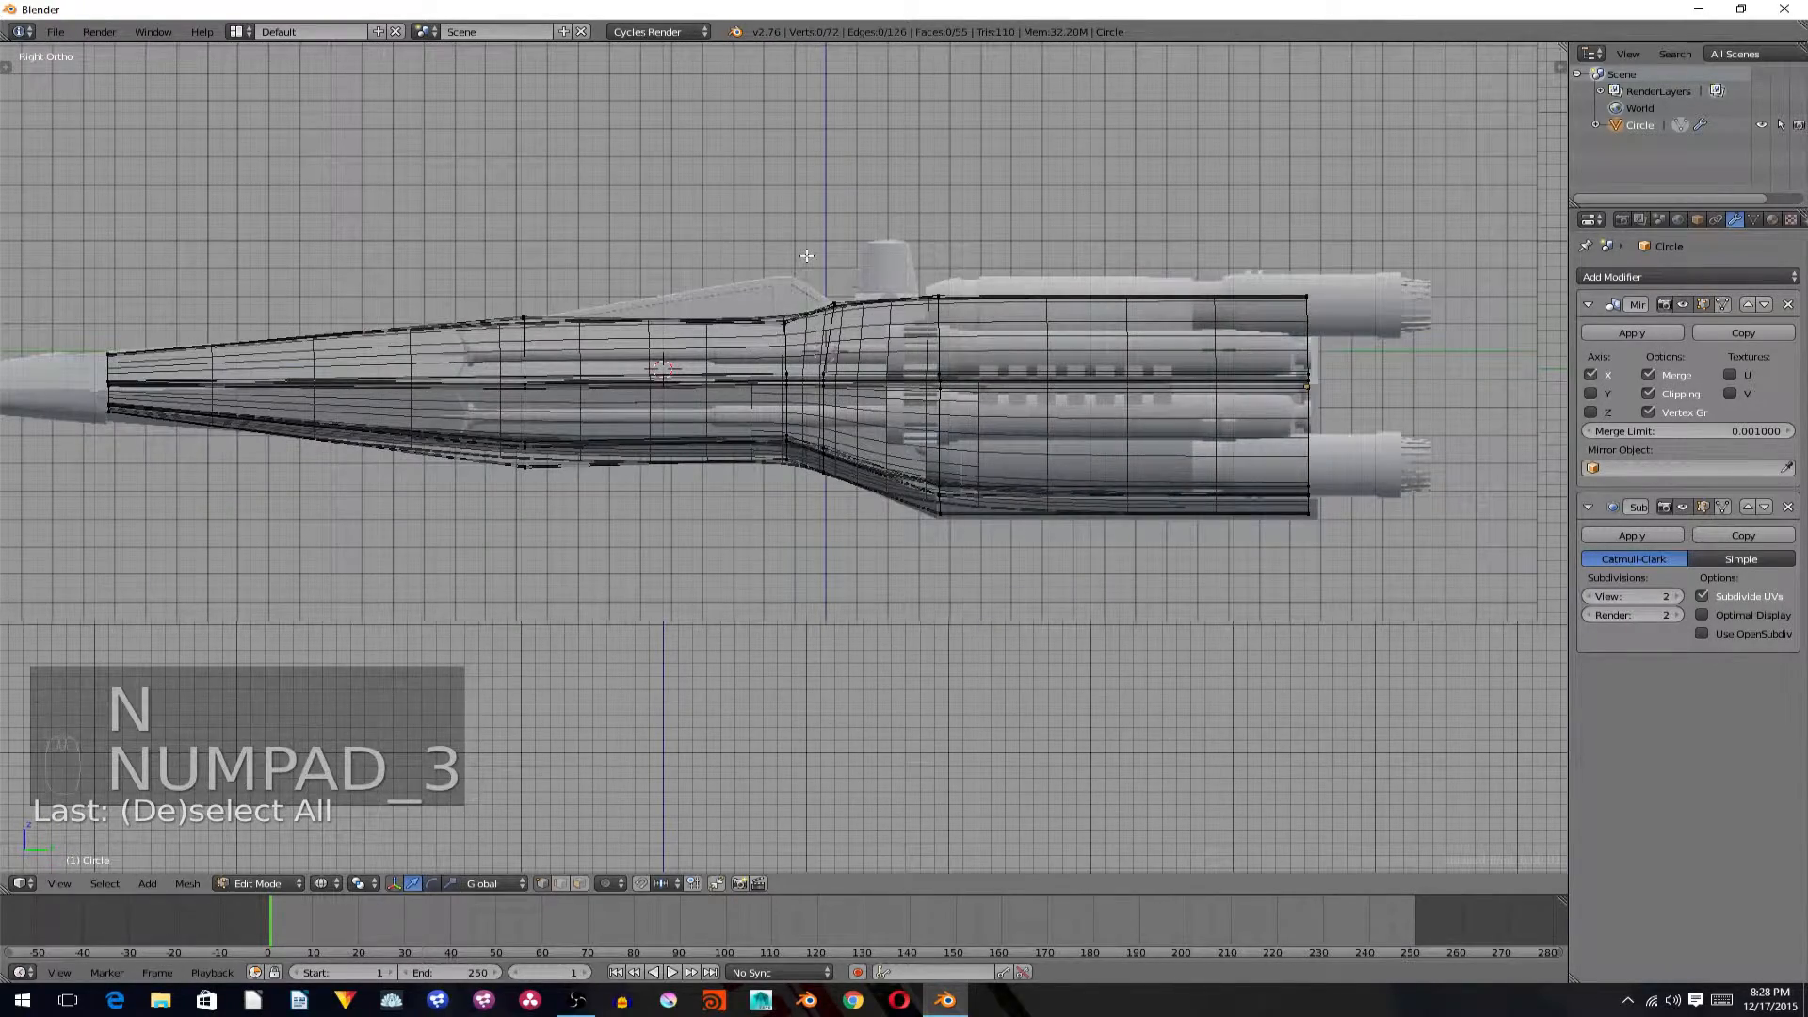
{"action": "key", "text": "z"}
{"action": "mouse_move", "coordinate": [807, 255]}
{"action": "middle_mouse_down"}
{"action": "mouse_move", "coordinate": [828, 302]}
{"action": "mouse_move", "coordinate": [920, 330]}
{"action": "middle_mouse_up"}
Switch to face selection and fully crease two top faces of the hull.
{"action": "key", "text": "ctrl+Tab"}
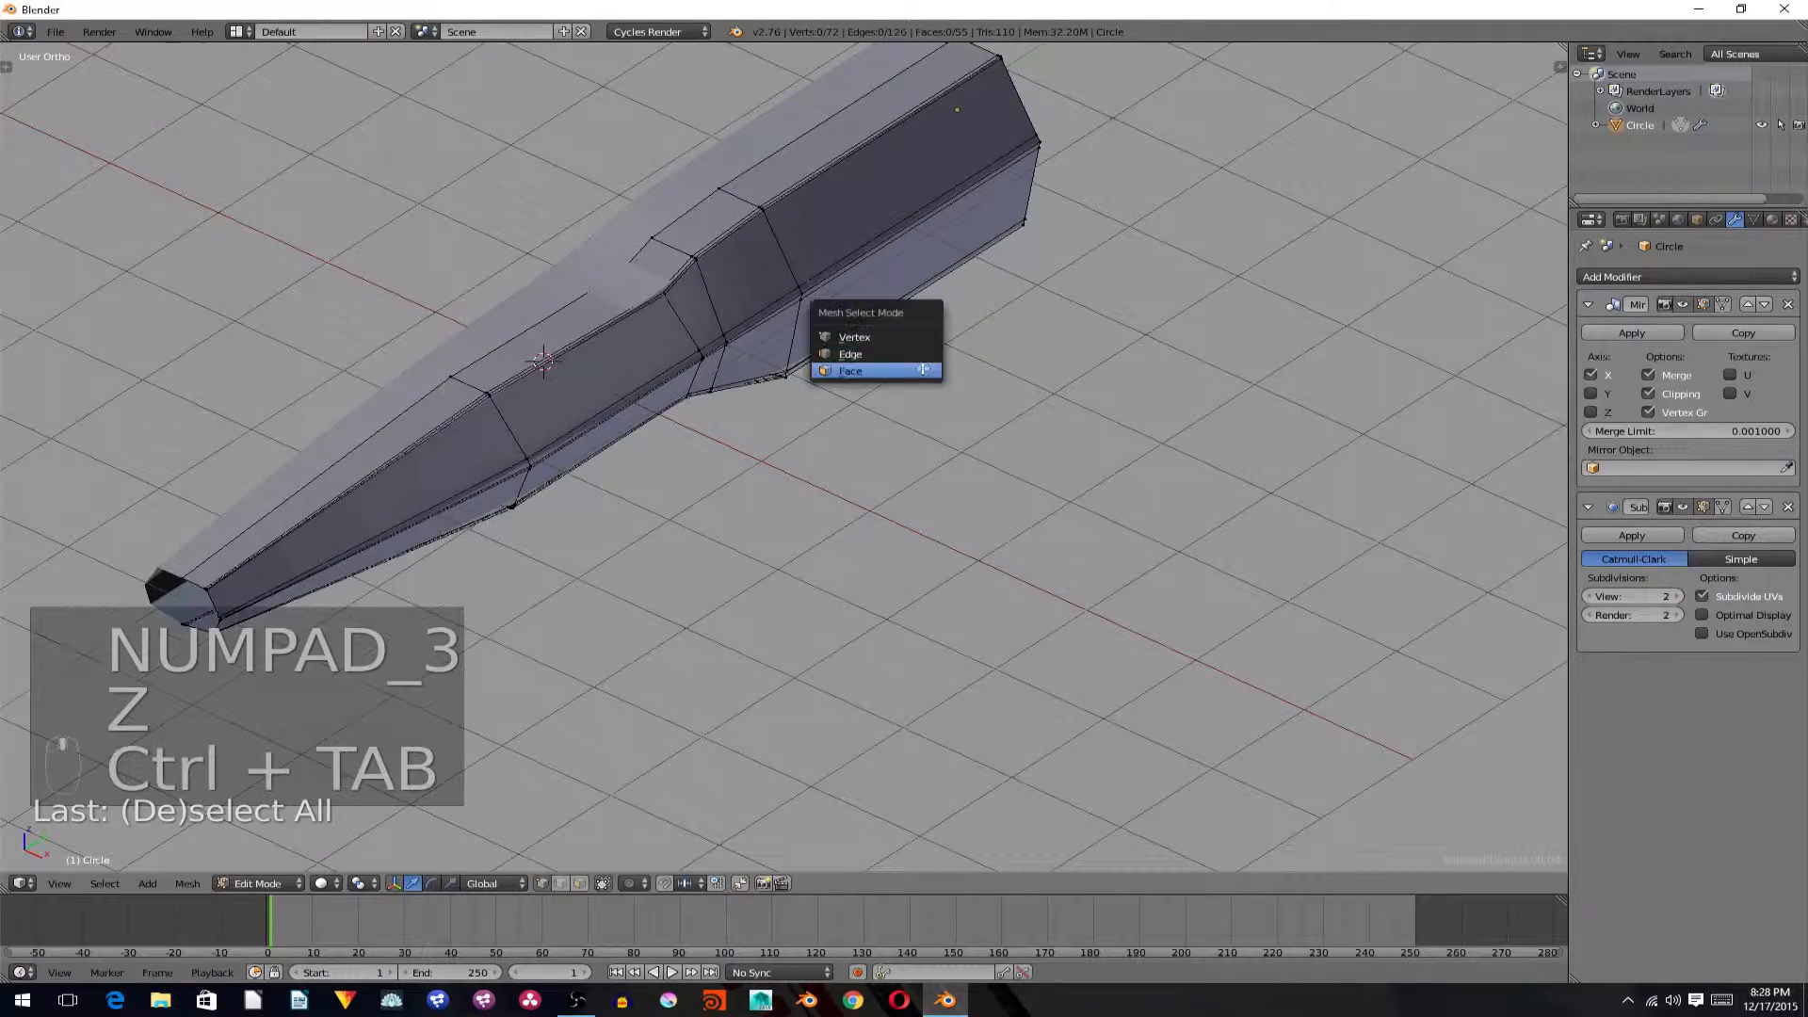
{"action": "left_click", "coordinate": [923, 370]}
{"action": "left_click", "coordinate": [658, 261]}
{"action": "left_click", "coordinate": [617, 306], "text": "shift"}
{"action": "middle_click_drag", "start_coordinate": [794, 263], "coordinate": [701, 243]}
{"action": "key", "text": "KP_3"}
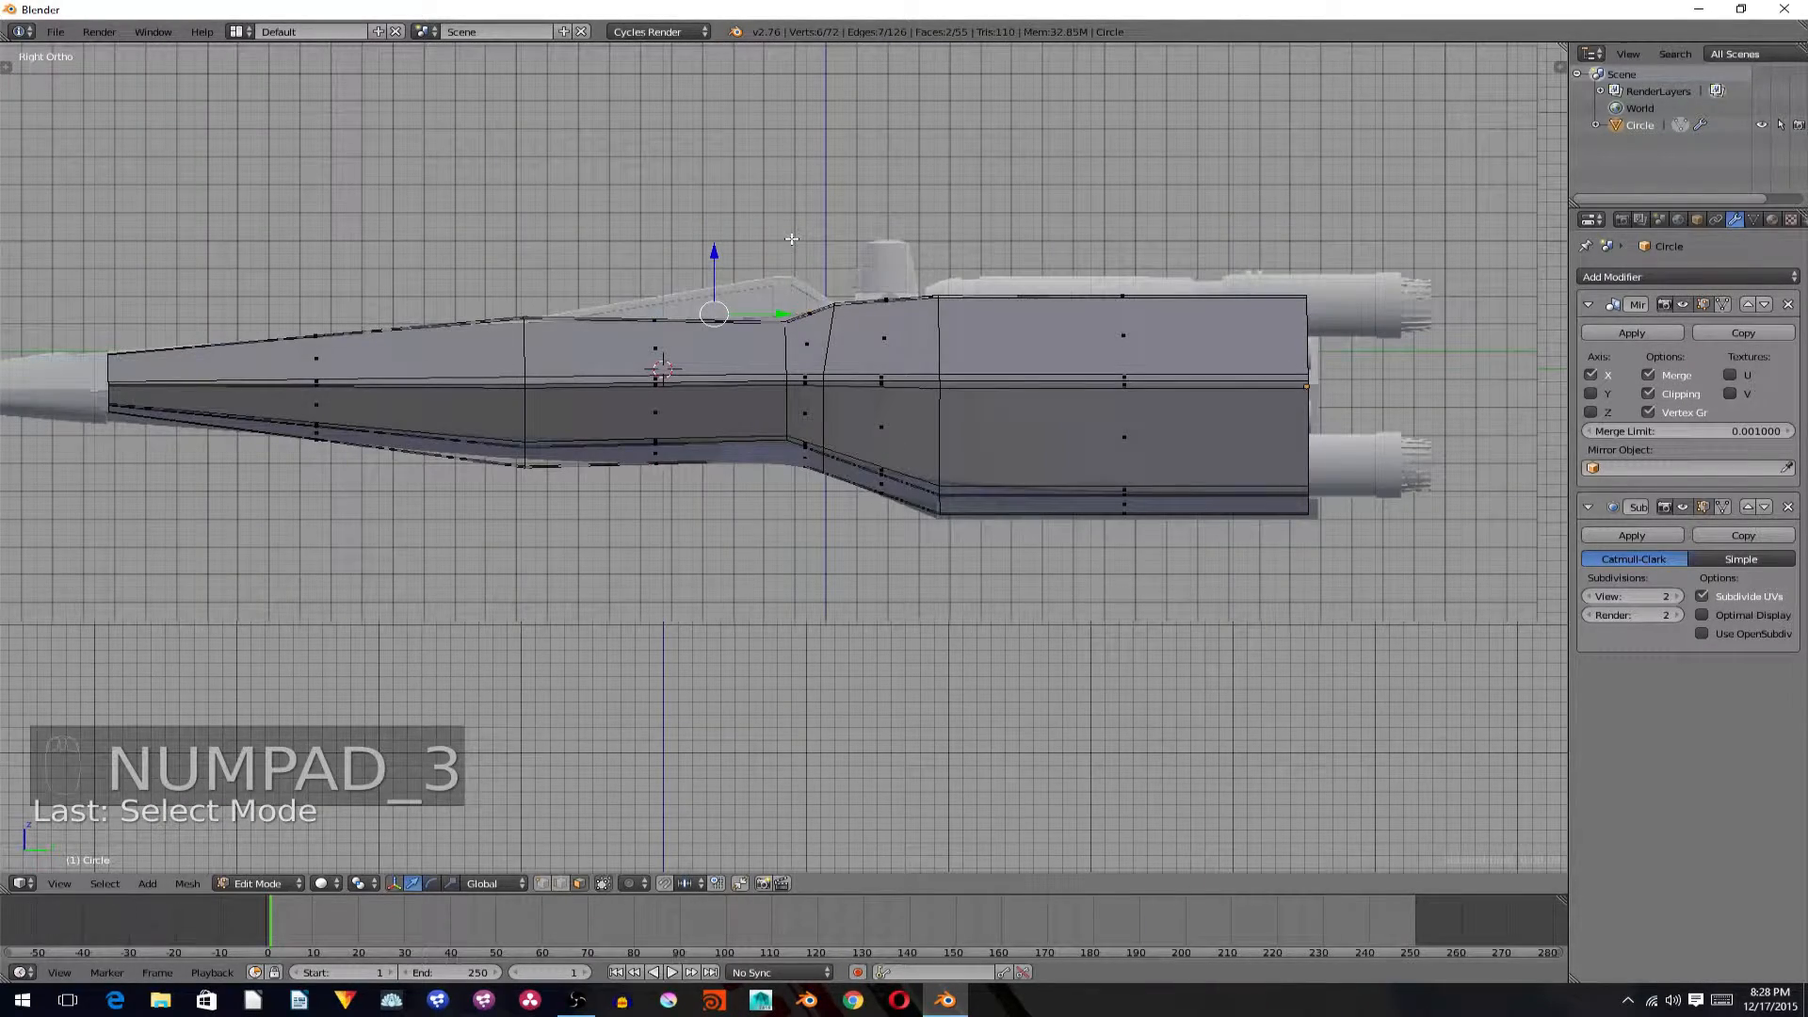
{"action": "key", "text": "shift+e"}
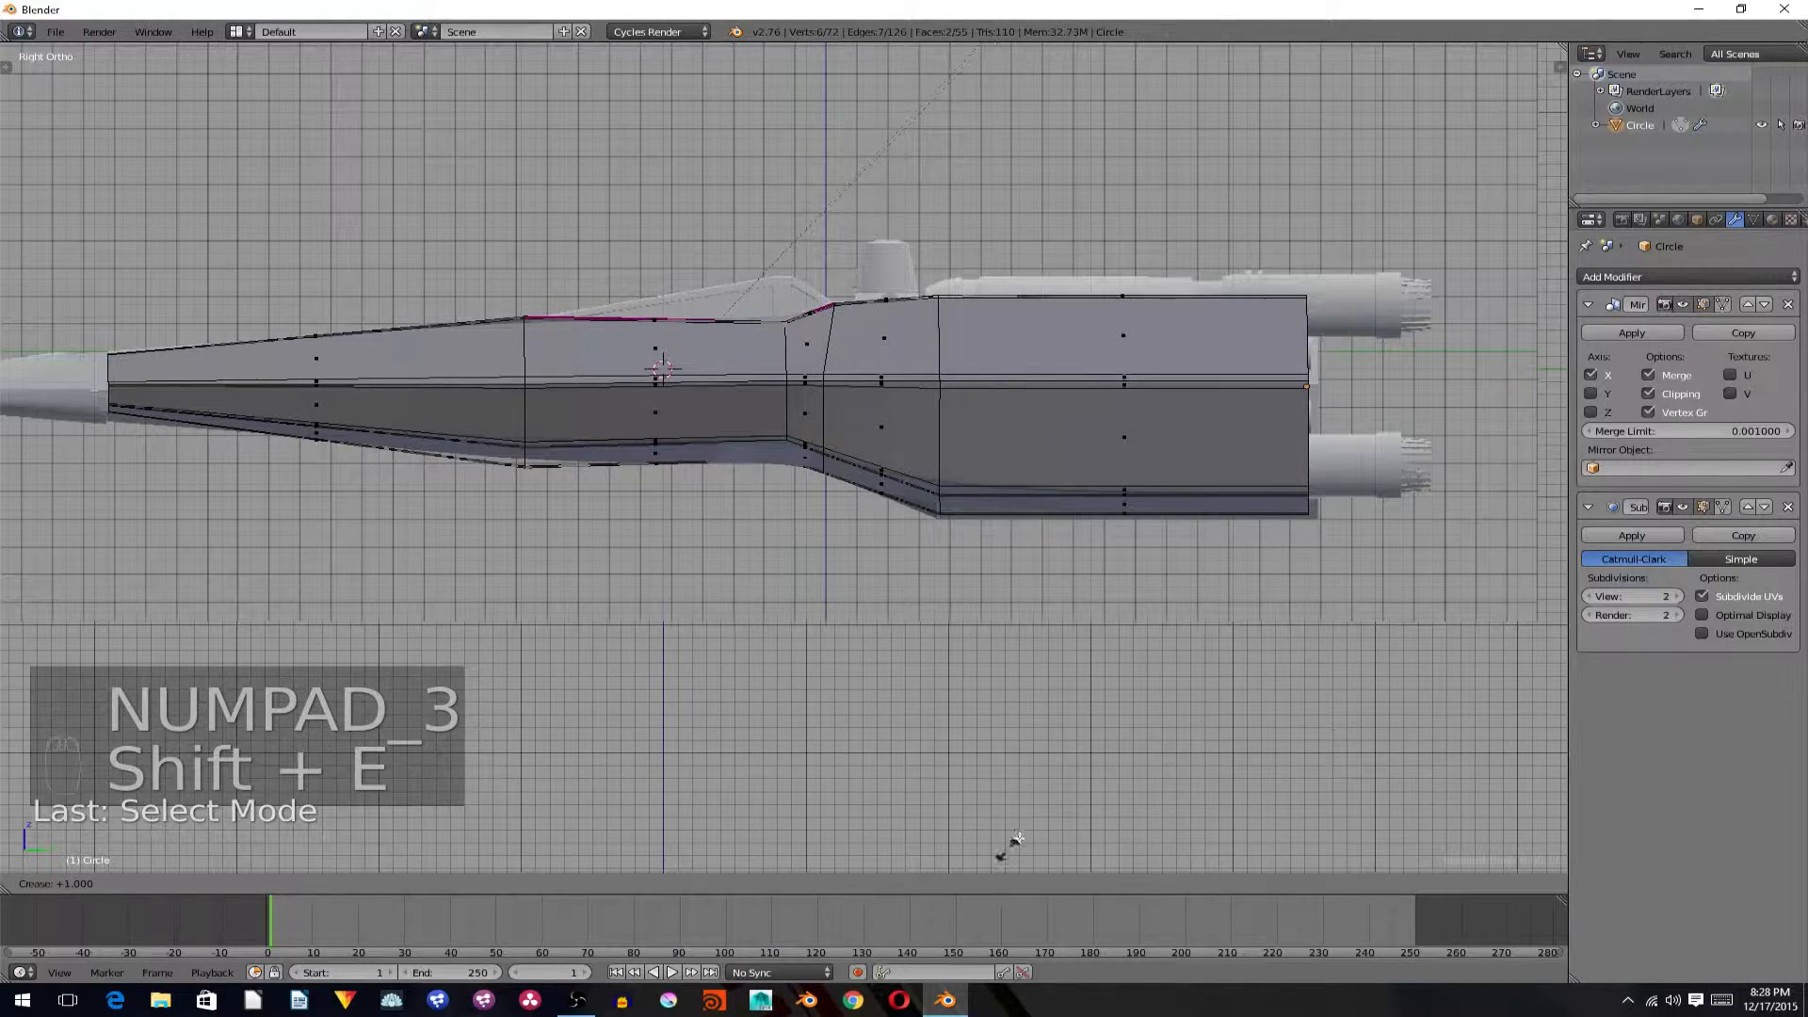
{"action": "left_click", "coordinate": [1015, 841]}
{"action": "key", "text": "a"}
Extrude the two top faces in place and shrink them slightly.
{"action": "scroll", "coordinate": [1045, 431], "scroll_direction": "up", "scroll_amount": 4}
{"action": "middle_click_drag", "start_coordinate": [1046, 432], "coordinate": [951, 480]}
{"action": "scroll", "coordinate": [710, 355], "scroll_direction": "up", "scroll_amount": 2}
{"action": "key", "text": "Tab"}
{"action": "key", "text": "Tab"}
{"action": "middle_click_drag", "start_coordinate": [644, 302], "coordinate": [718, 311]}
{"action": "key", "text": "ctrl+z"}
{"action": "key", "text": "ctrl+z"}
{"action": "key", "text": "ctrl+z"}
{"action": "key", "text": "ctrl+z"}
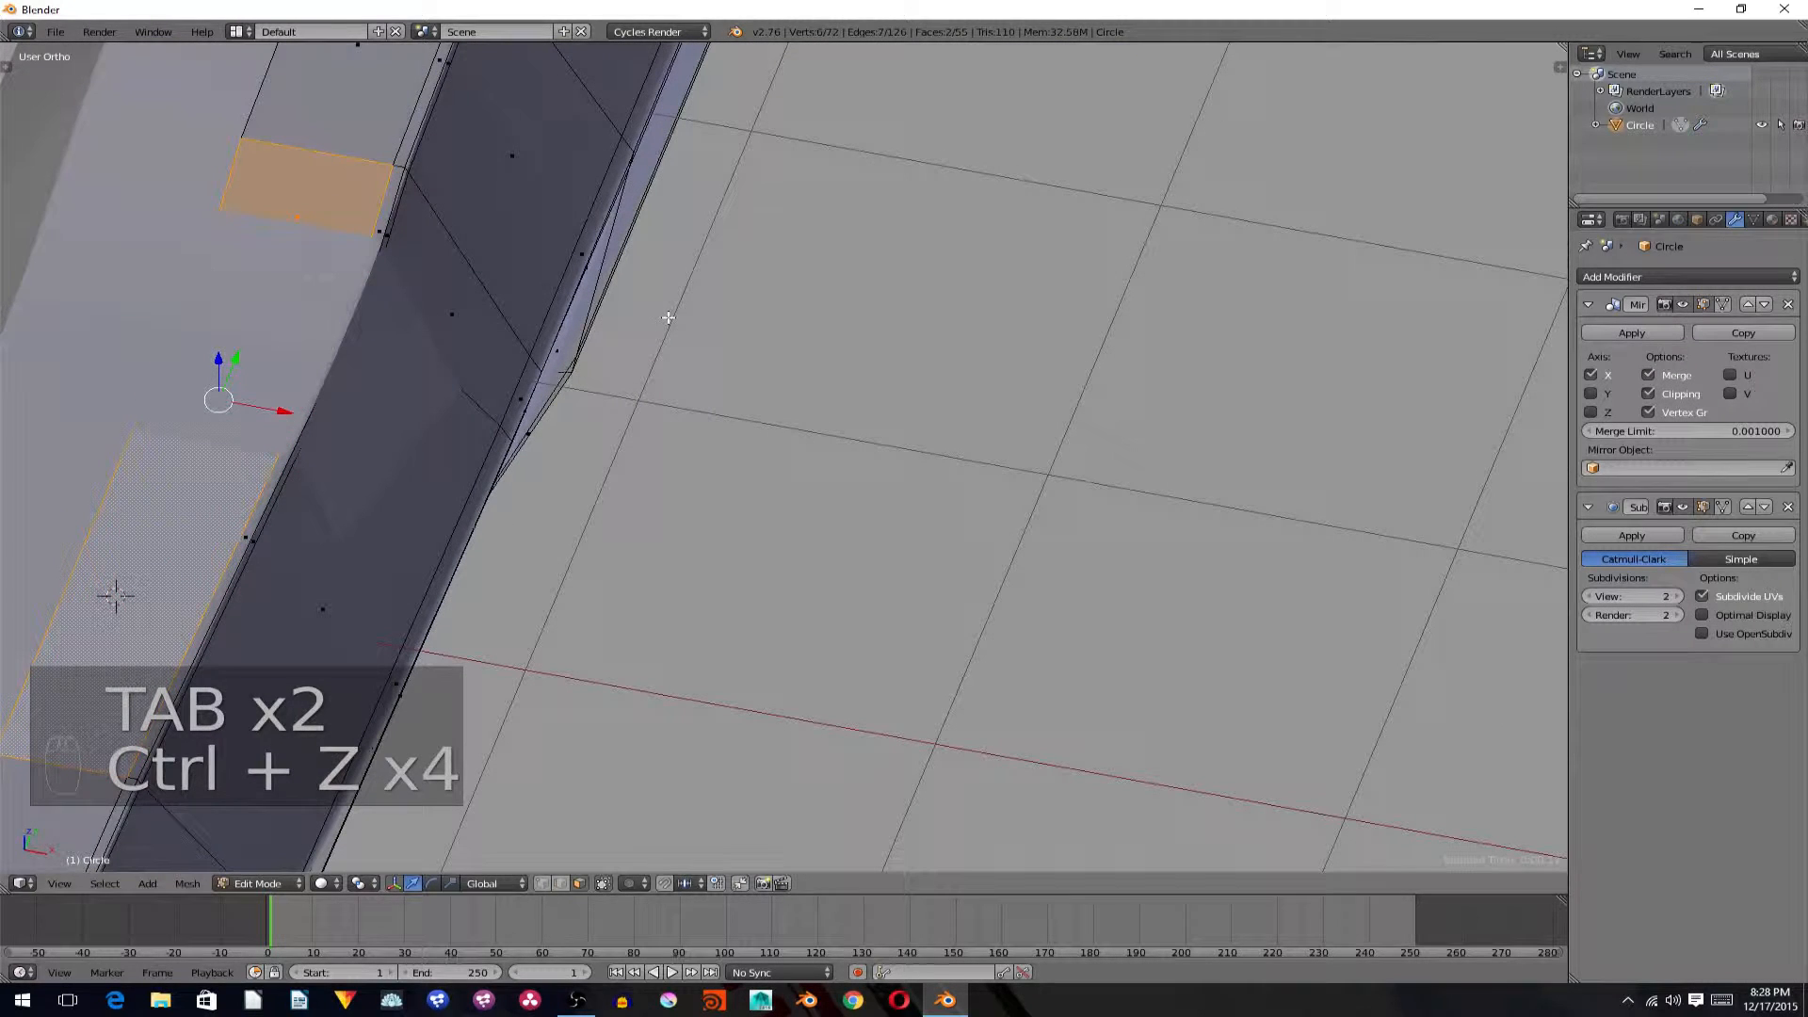
{"action": "key", "text": "e"}
{"action": "left_click", "coordinate": [593, 306]}
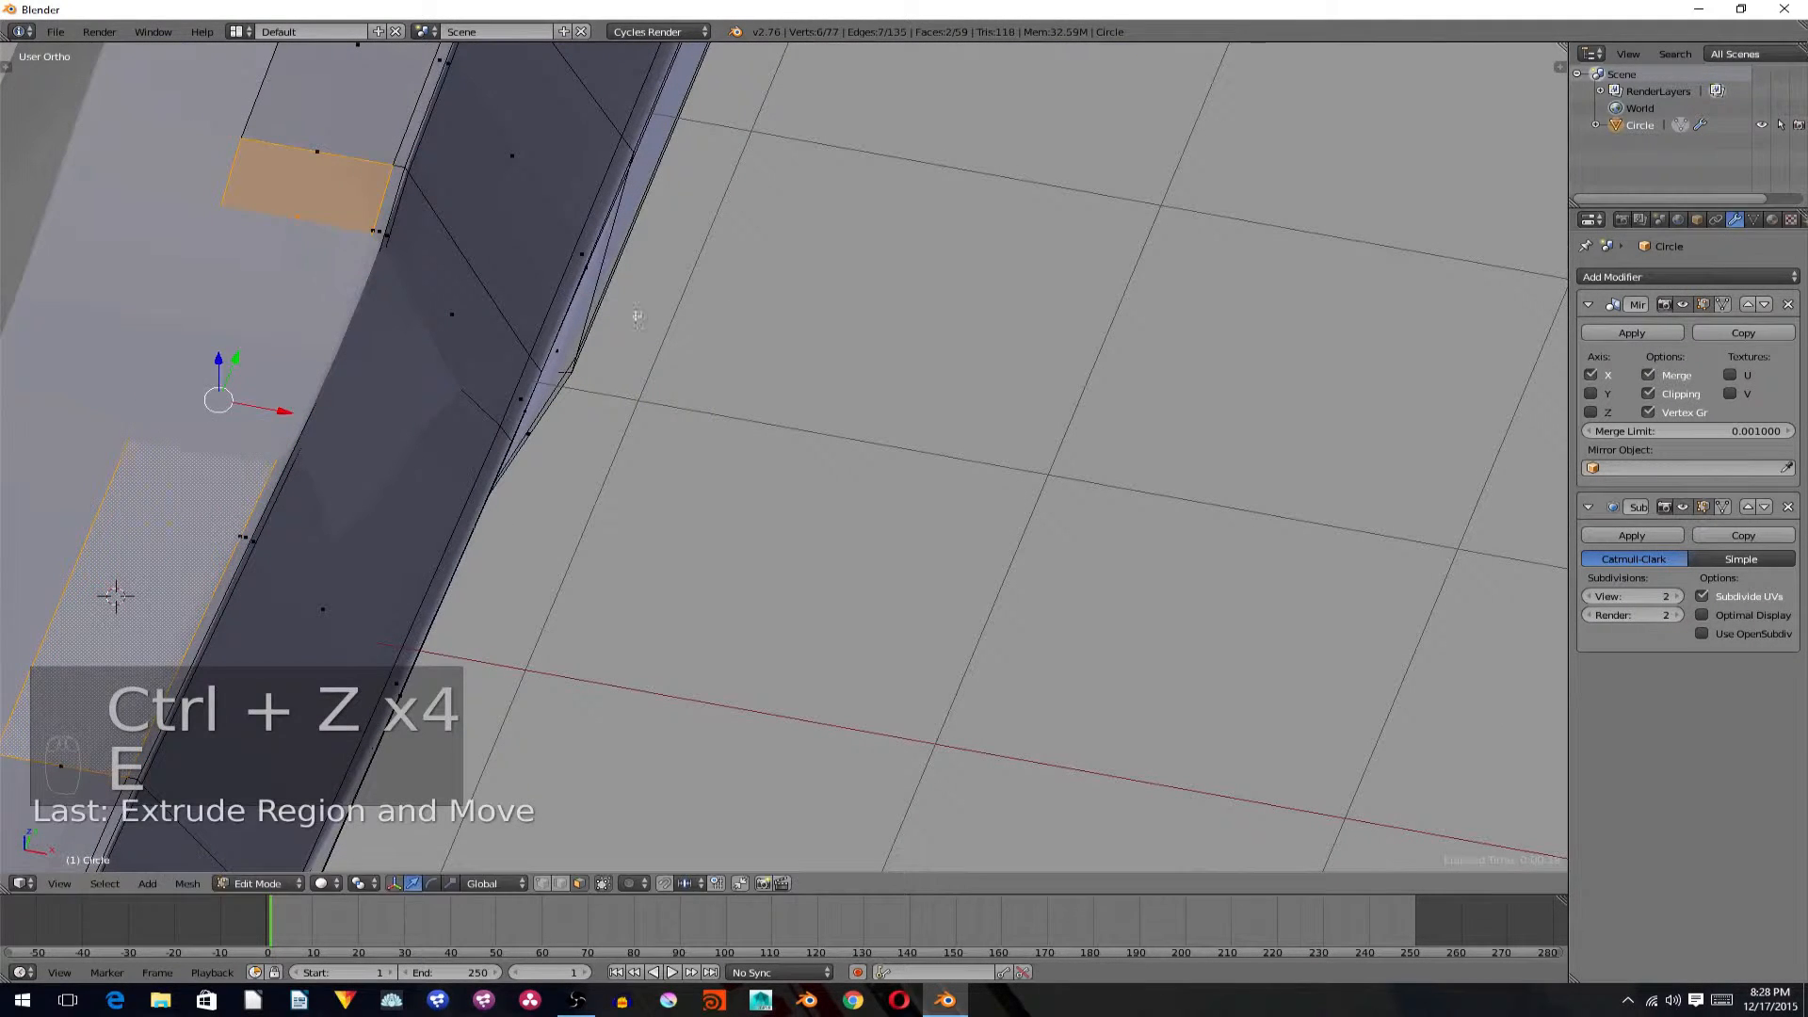
{"action": "key", "text": "s"}
{"action": "left_click", "coordinate": [617, 306]}
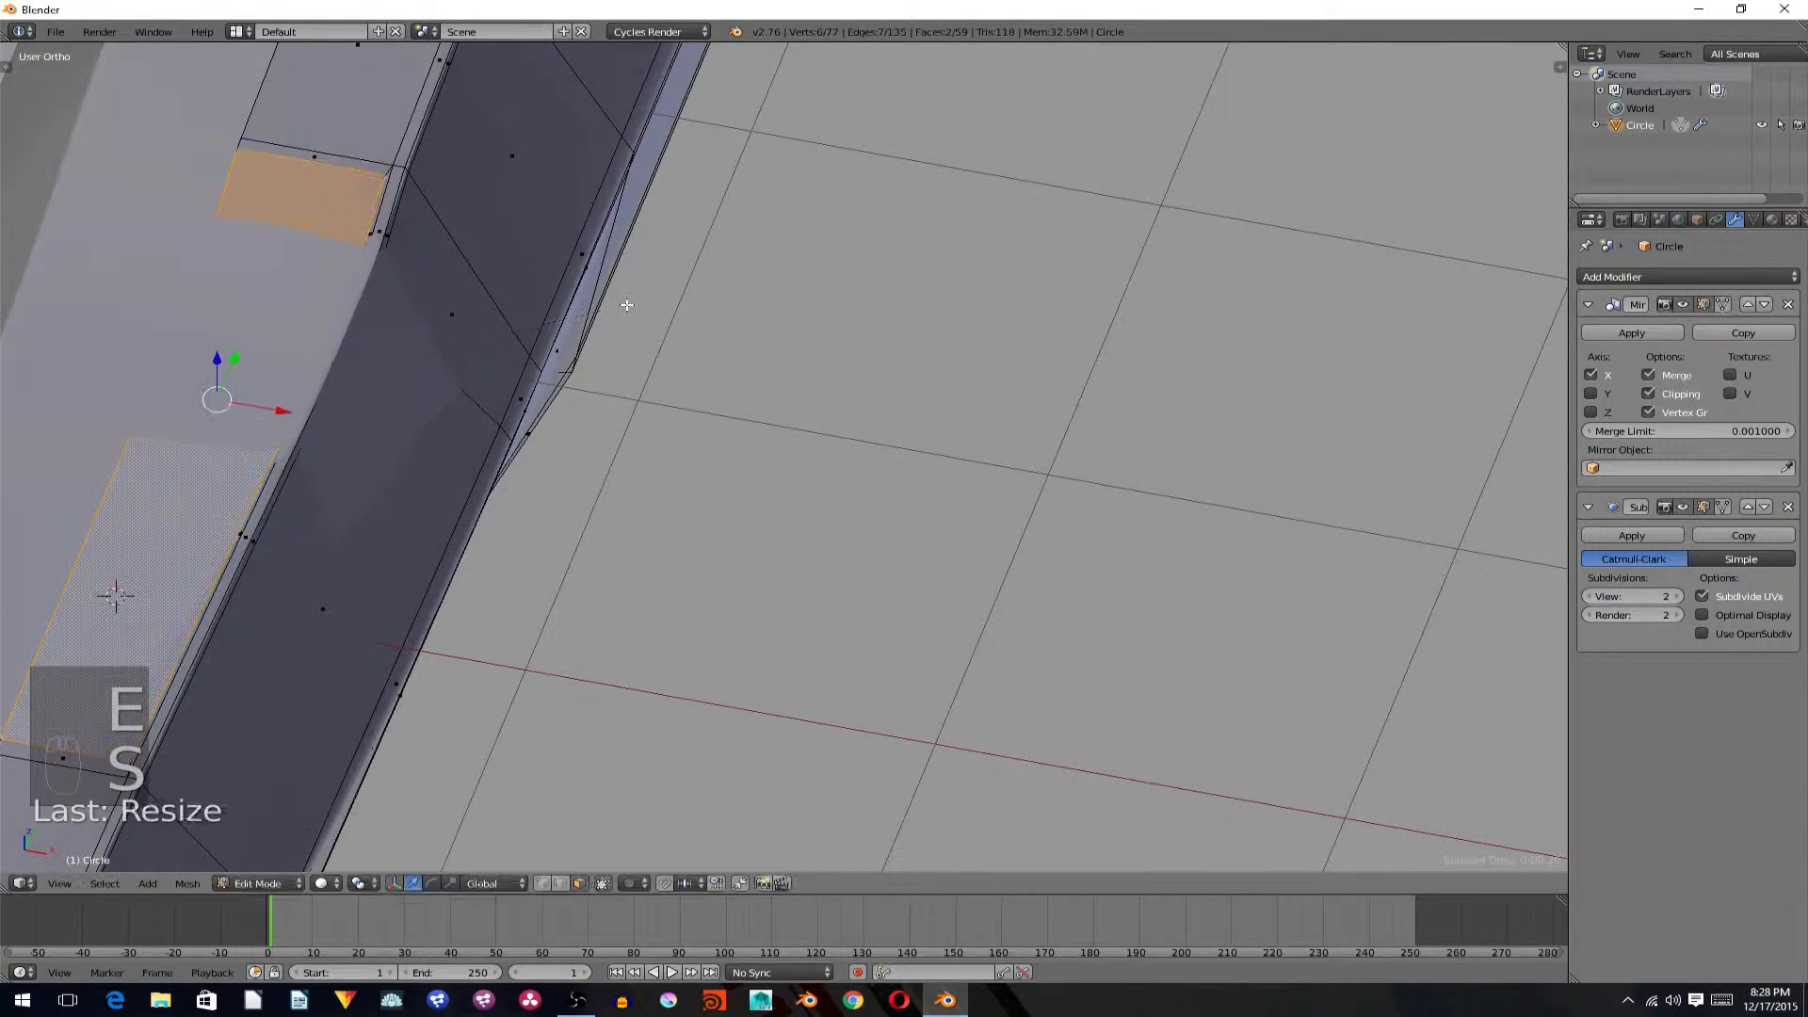
Preview the extruded top detail, then undo and redo recent fuselage changes.
{"action": "key", "text": "a"}
{"action": "key", "text": "z"}
{"action": "key", "text": "z"}
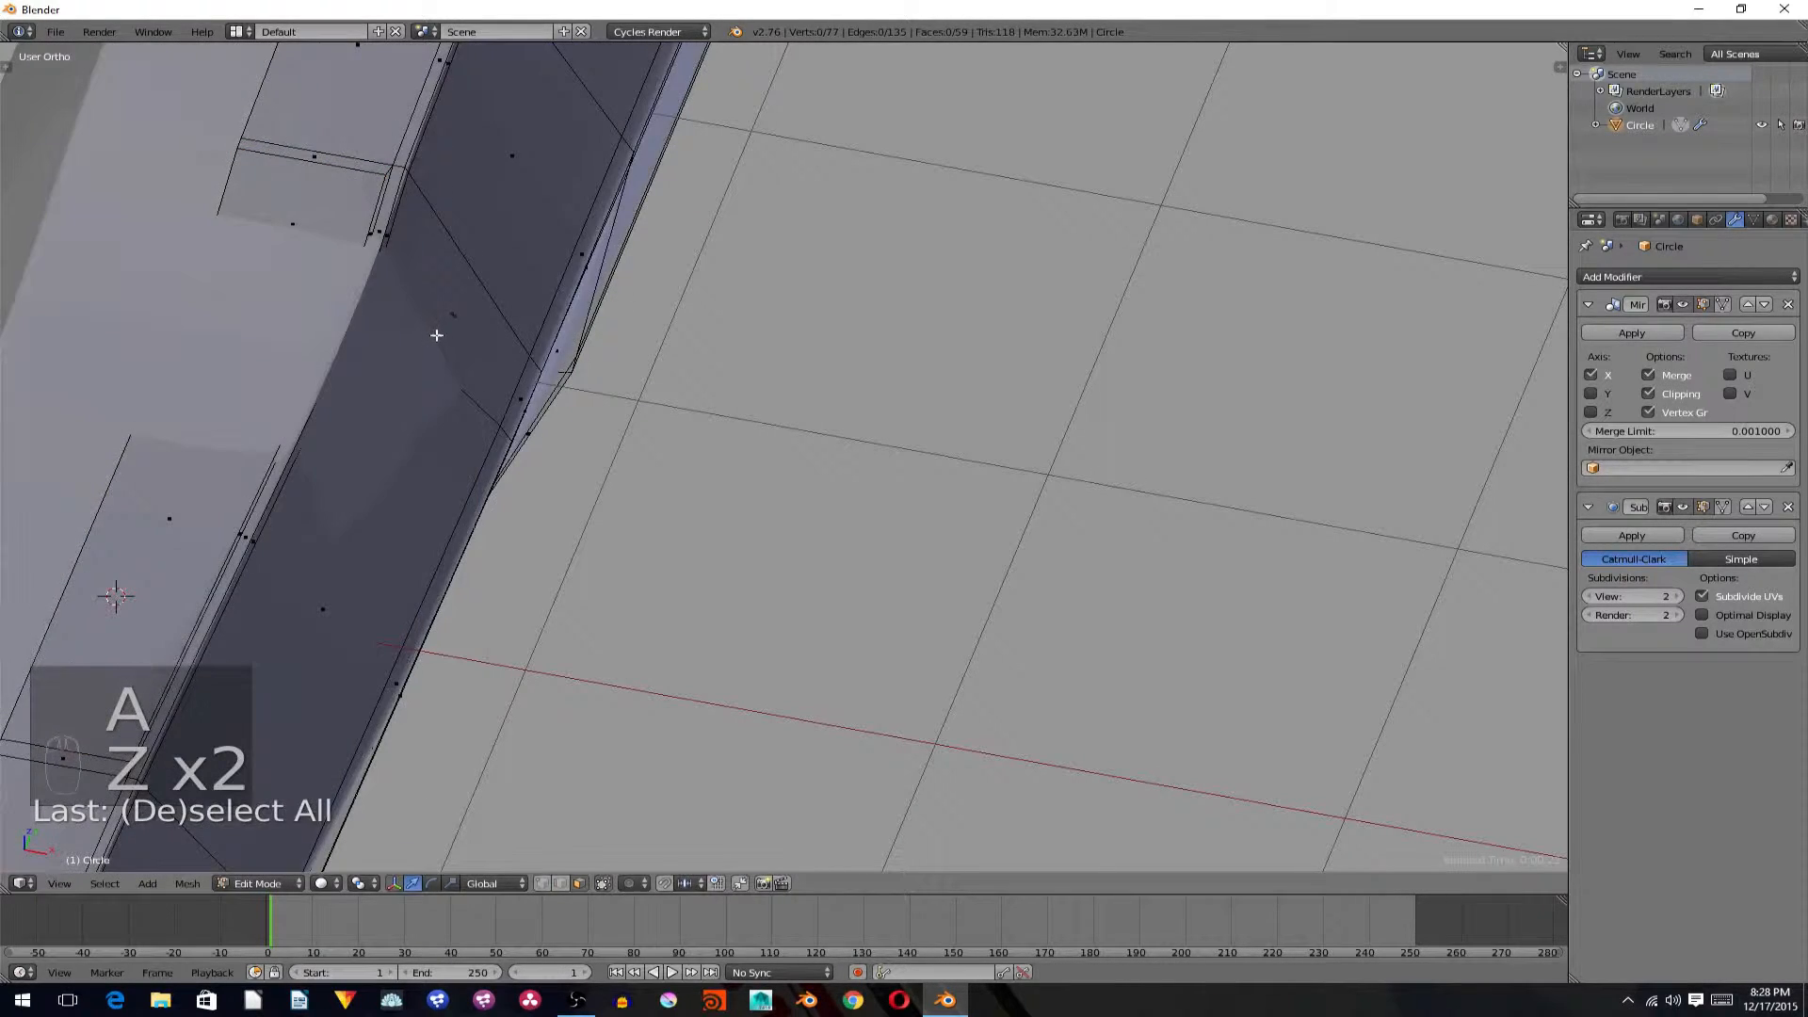
{"action": "key", "text": "Tab"}
{"action": "middle_click_drag", "start_coordinate": [433, 334], "coordinate": [302, 256]}
{"action": "key", "text": "ctrl+z"}
{"action": "key", "text": "ctrl+z"}
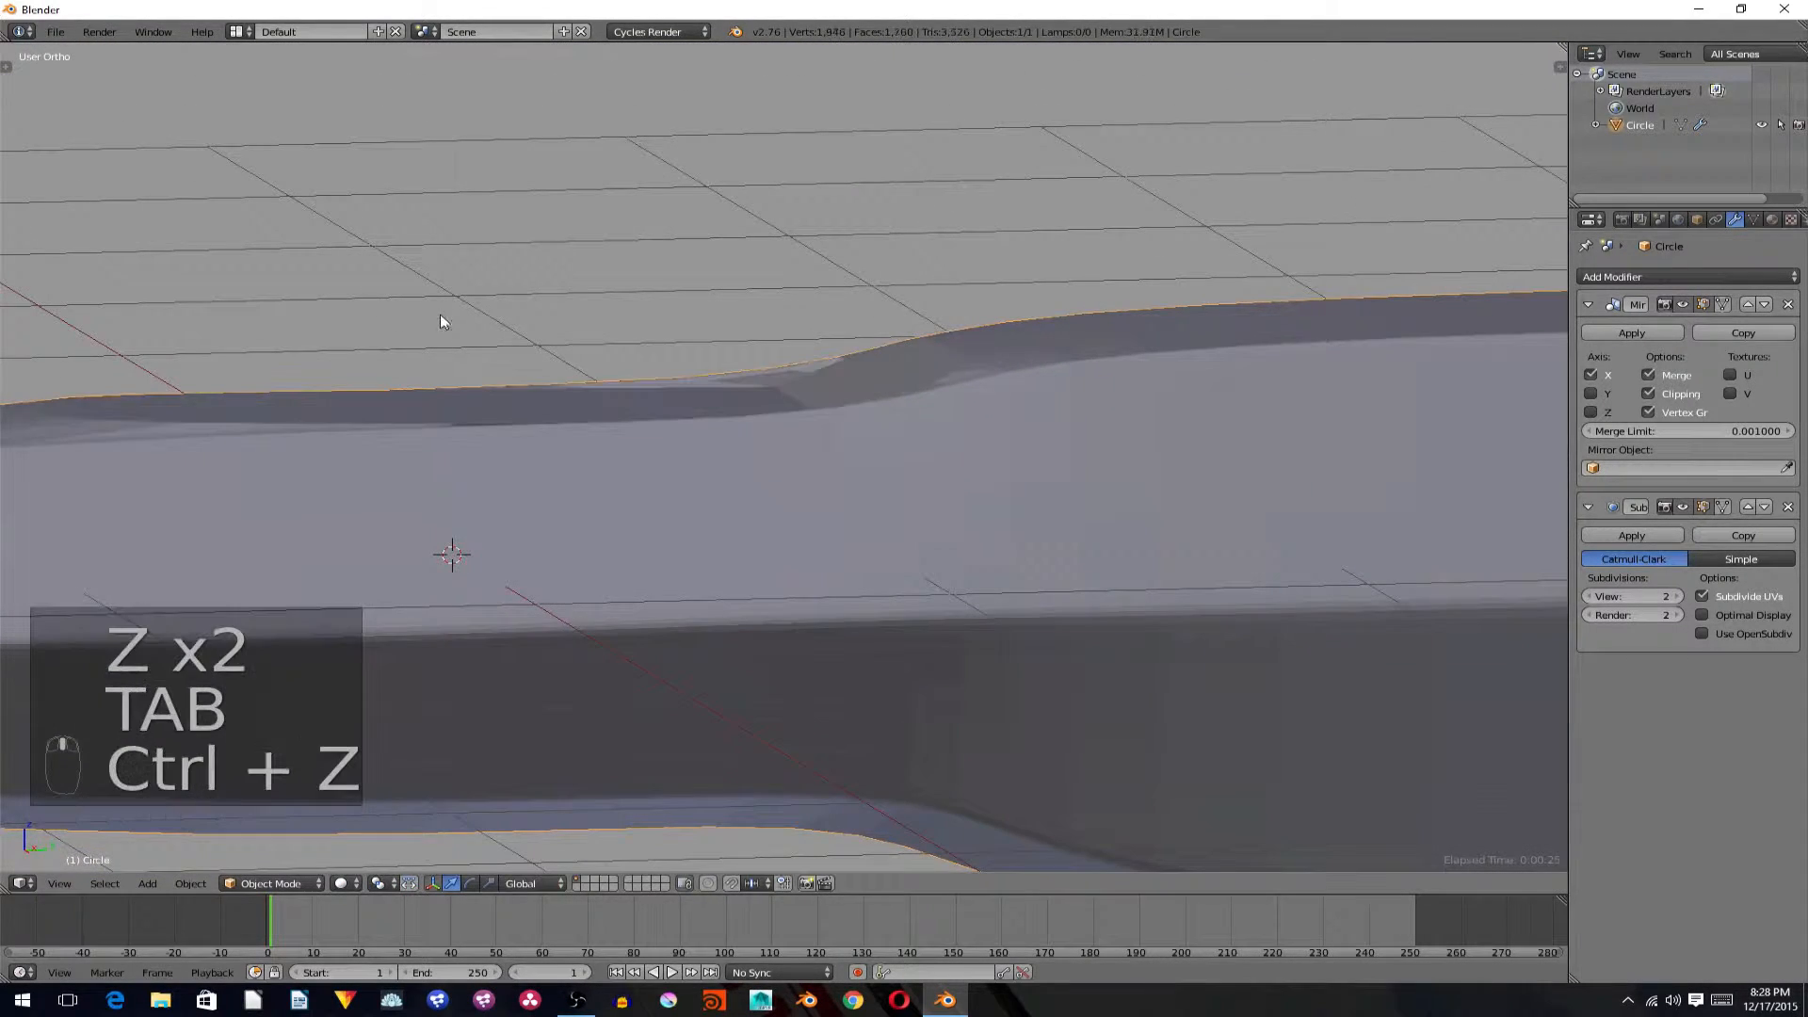
{"action": "key", "text": "ctrl+shift+z"}
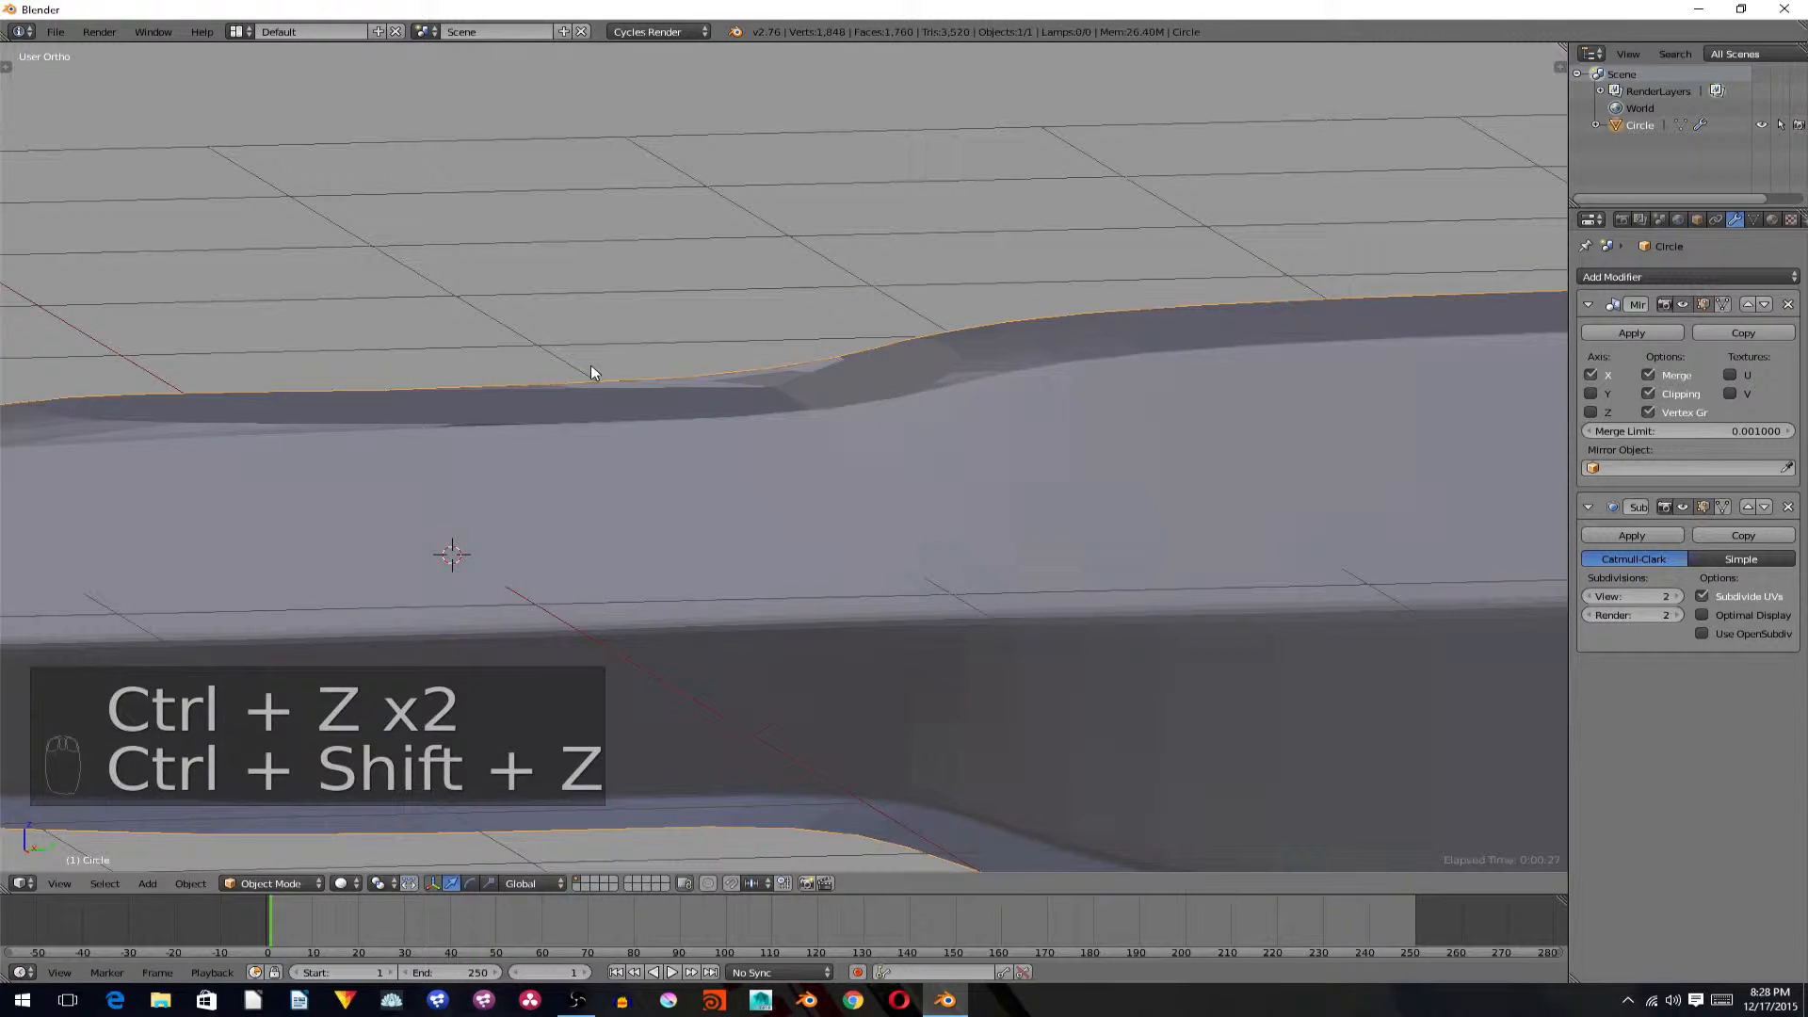
{"action": "key", "text": "Tab"}
{"action": "key", "text": "ctrl+z"}
Crease the edges of the fuselage's long top face.
{"action": "middle_click_drag", "start_coordinate": [780, 402], "coordinate": [767, 464]}
{"action": "scroll", "coordinate": [766, 464], "scroll_direction": "up", "scroll_amount": 1}
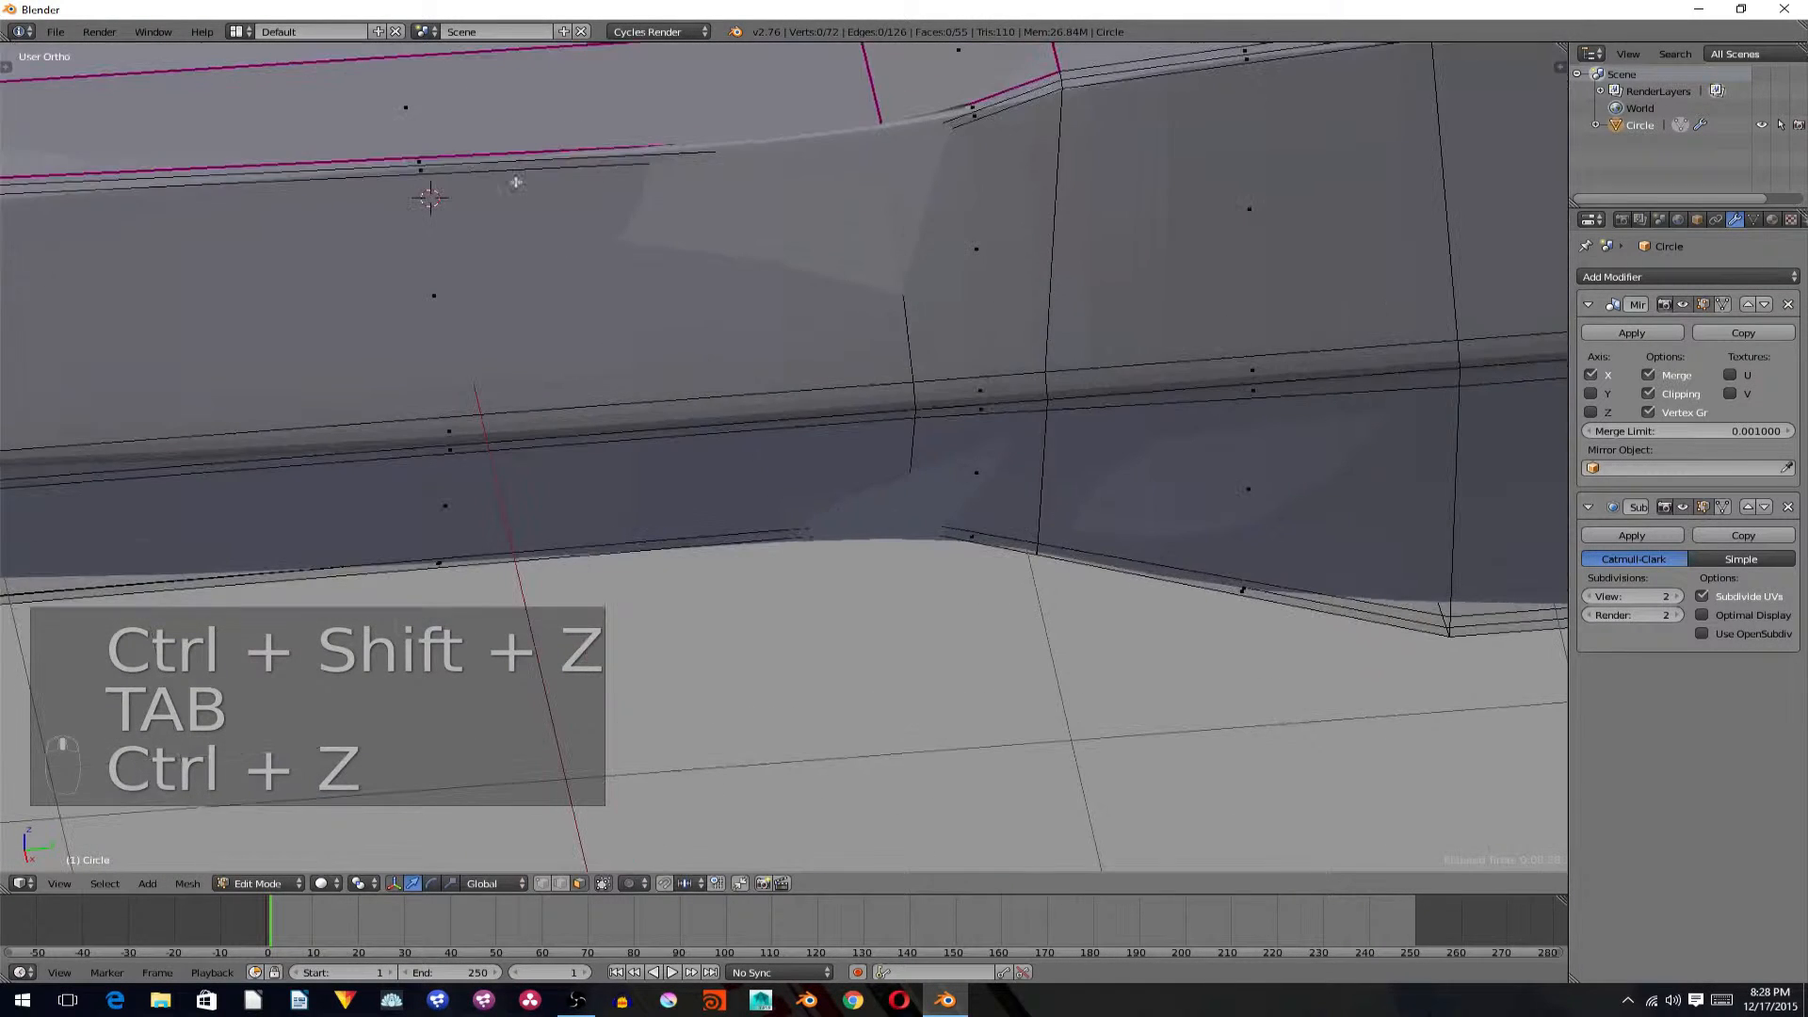
{"action": "scroll", "coordinate": [512, 178], "scroll_direction": "down", "scroll_amount": 2}
{"action": "left_click", "coordinate": [561, 191]}
{"action": "key", "text": "shift+e"}
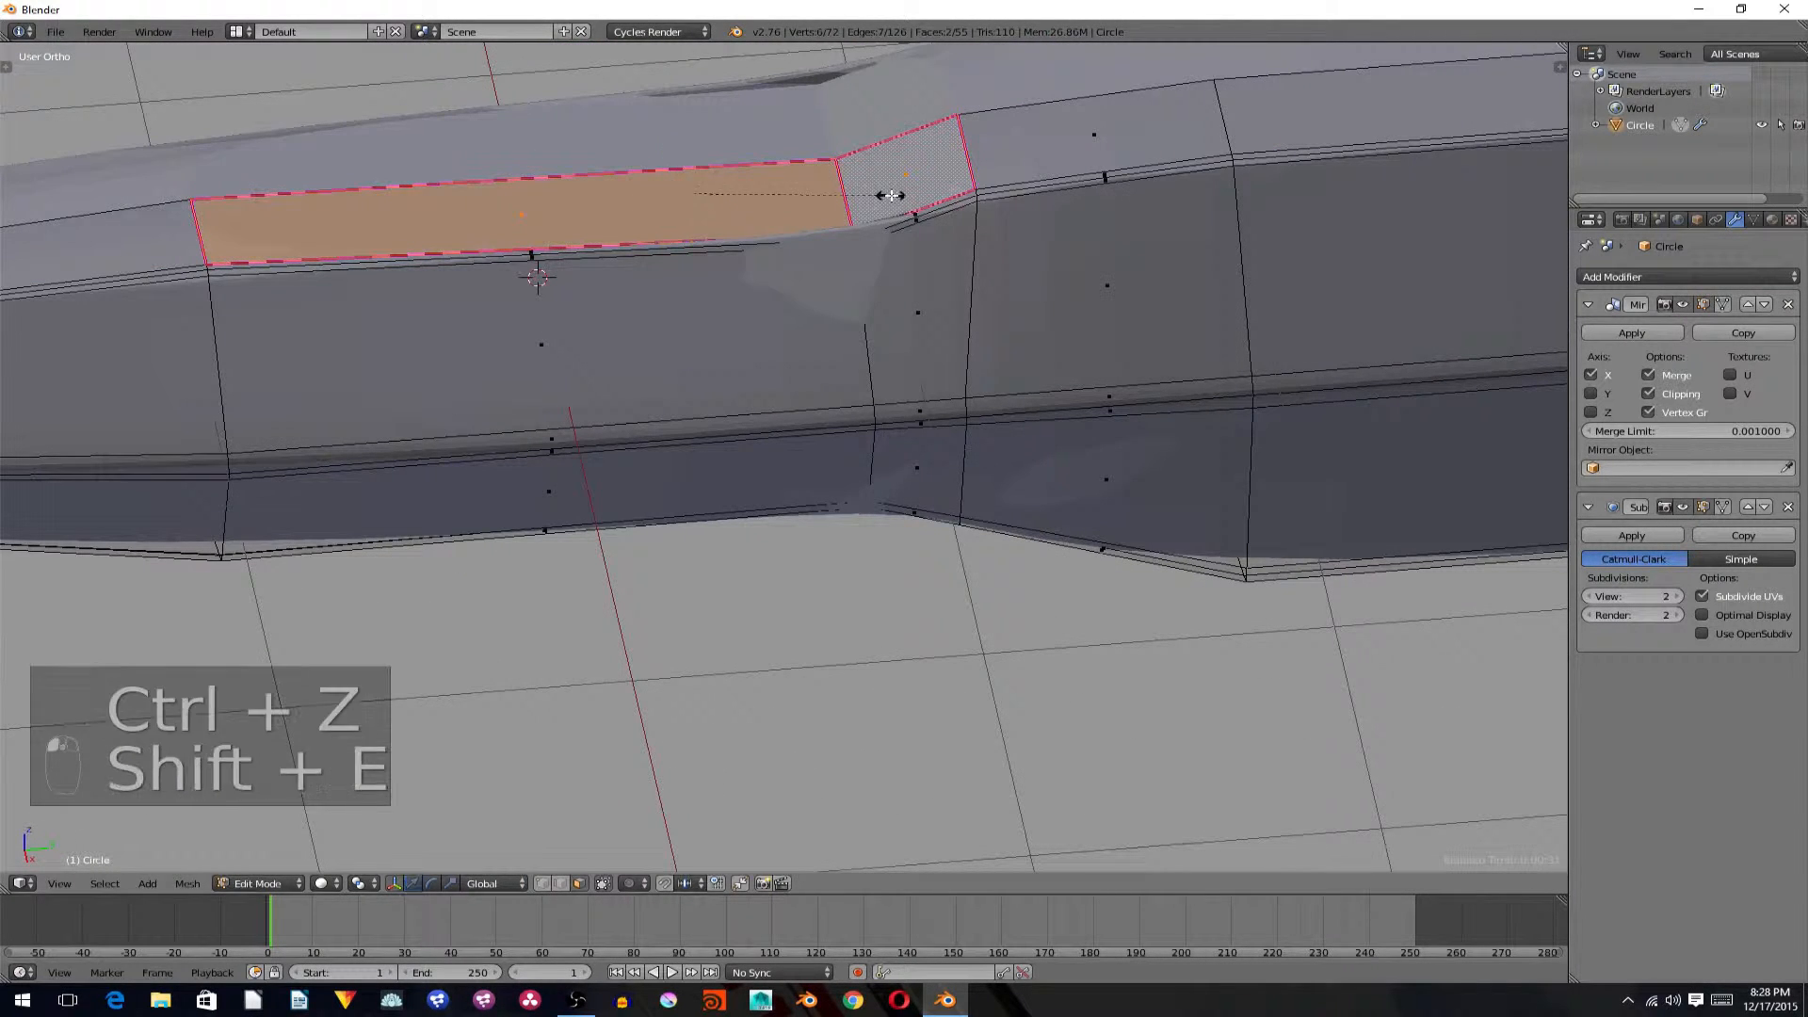
{"action": "left_click", "coordinate": [891, 195]}
{"action": "key", "text": "a"}
Fully crease the thin top face, the small step face and the long face beside it.
{"action": "middle_click_drag", "start_coordinate": [862, 232], "coordinate": [860, 291]}
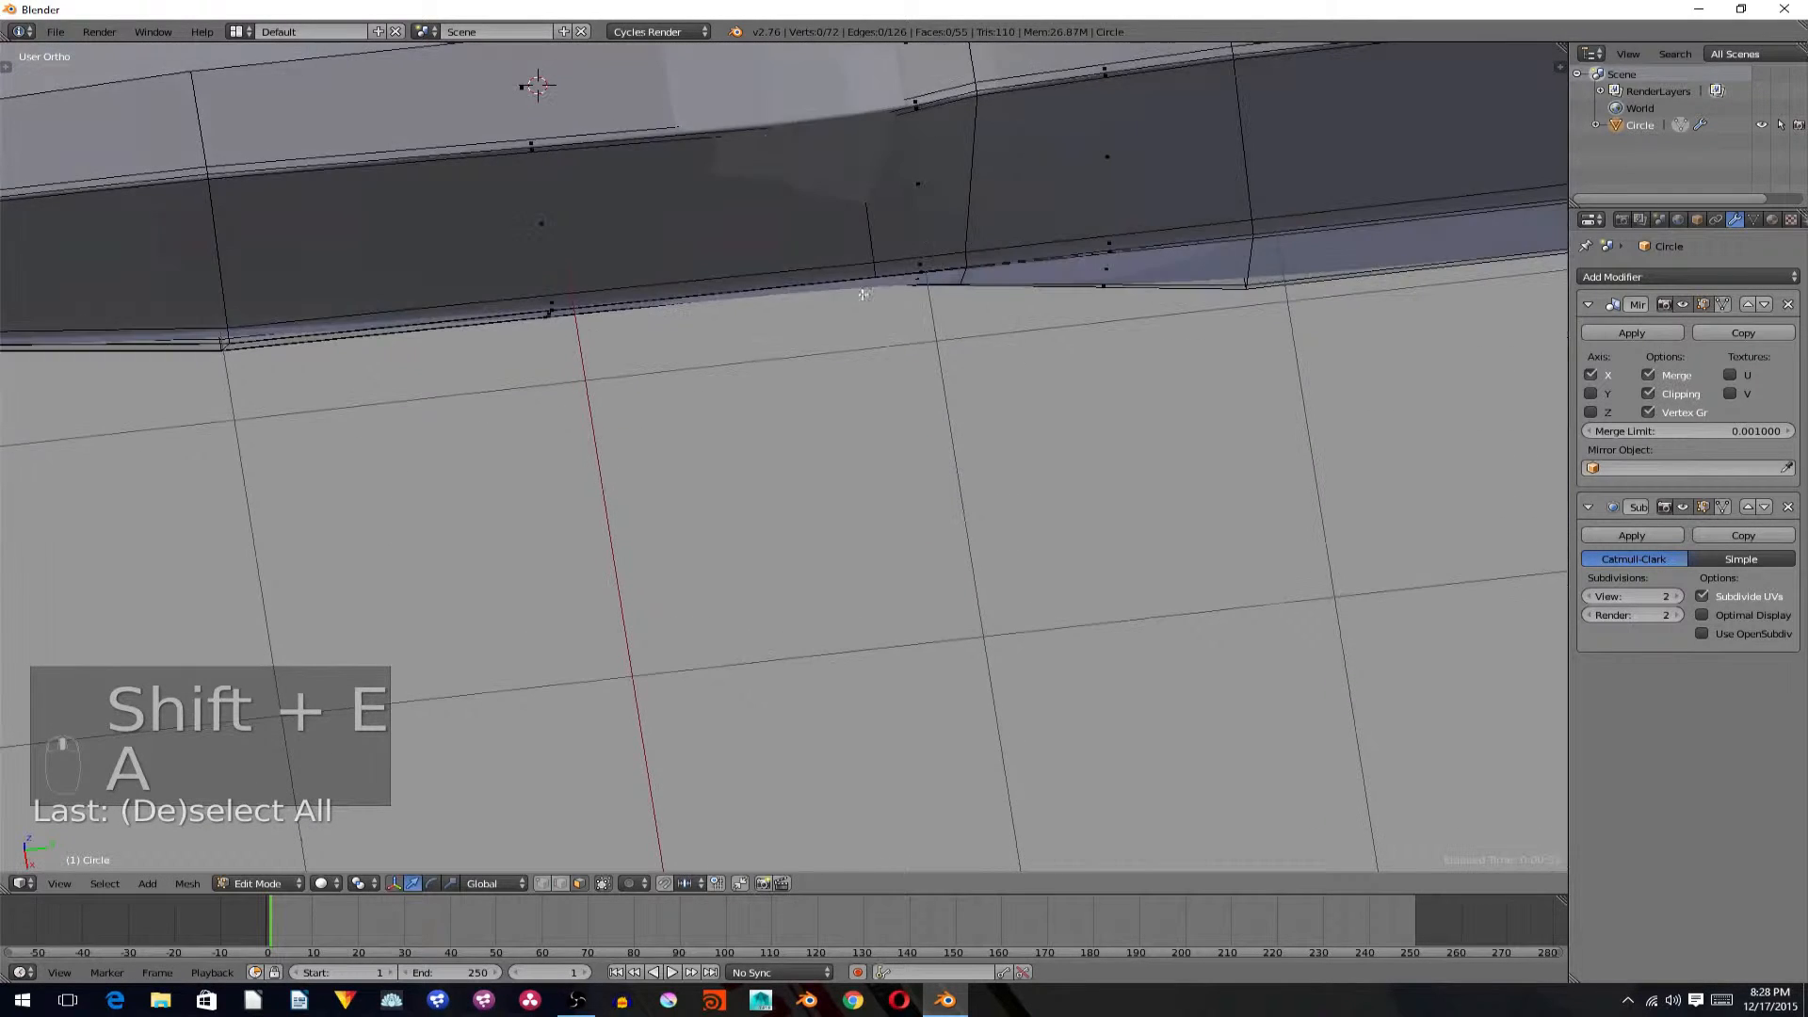
{"action": "middle_click_drag", "start_coordinate": [771, 173], "coordinate": [789, 424], "text": "shift"}
{"action": "left_click", "coordinate": [624, 392]}
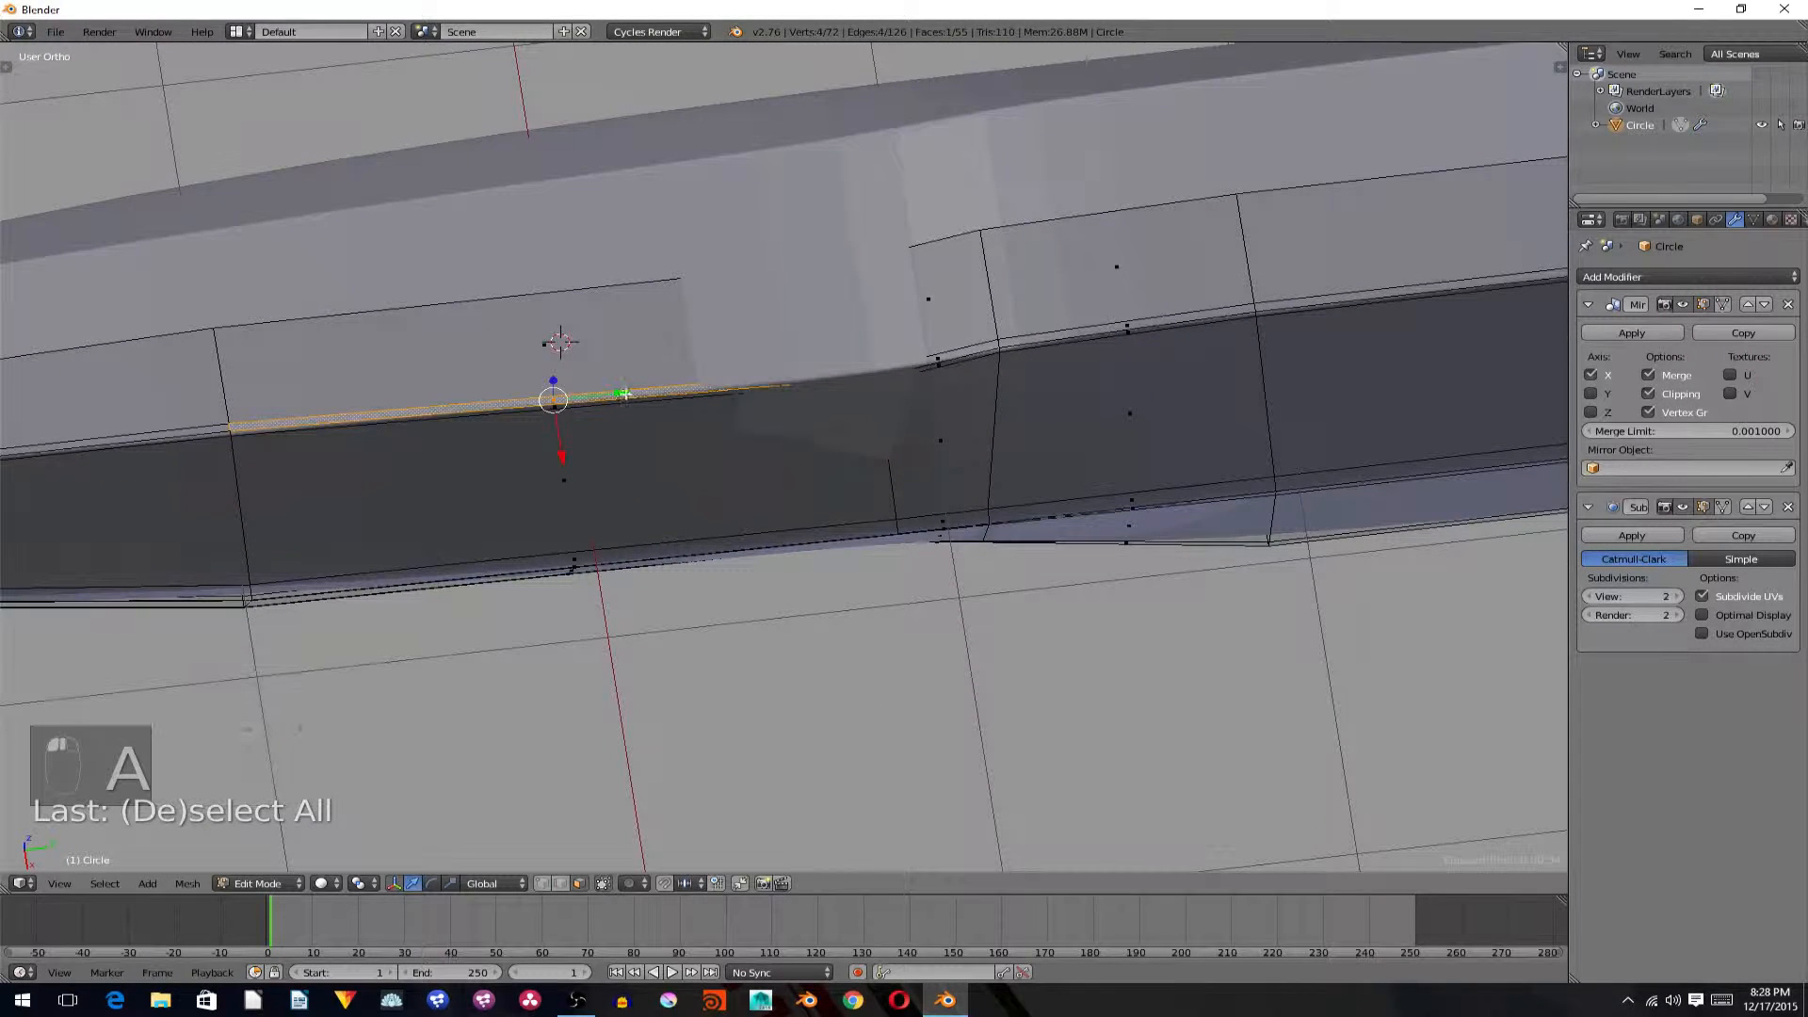
{"action": "left_click", "coordinate": [946, 353], "text": "shift"}
{"action": "left_click", "coordinate": [693, 349], "text": "shift"}
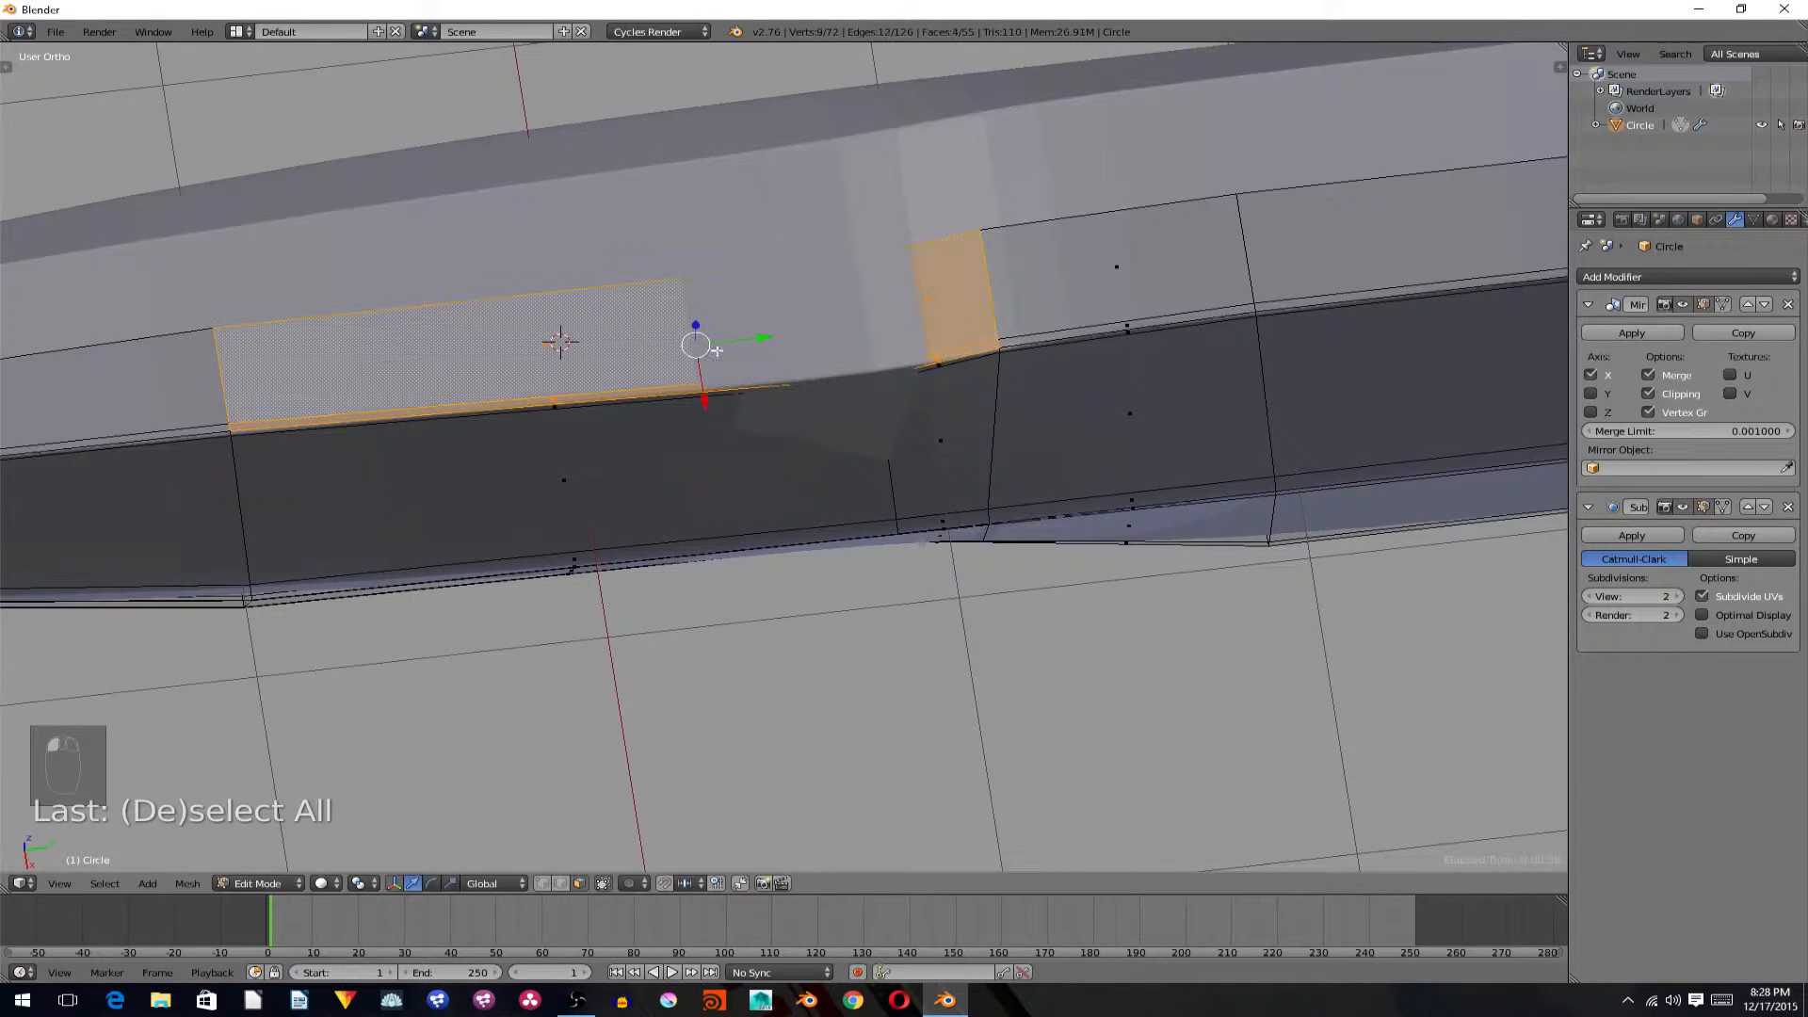
{"action": "key", "text": "shift+e"}
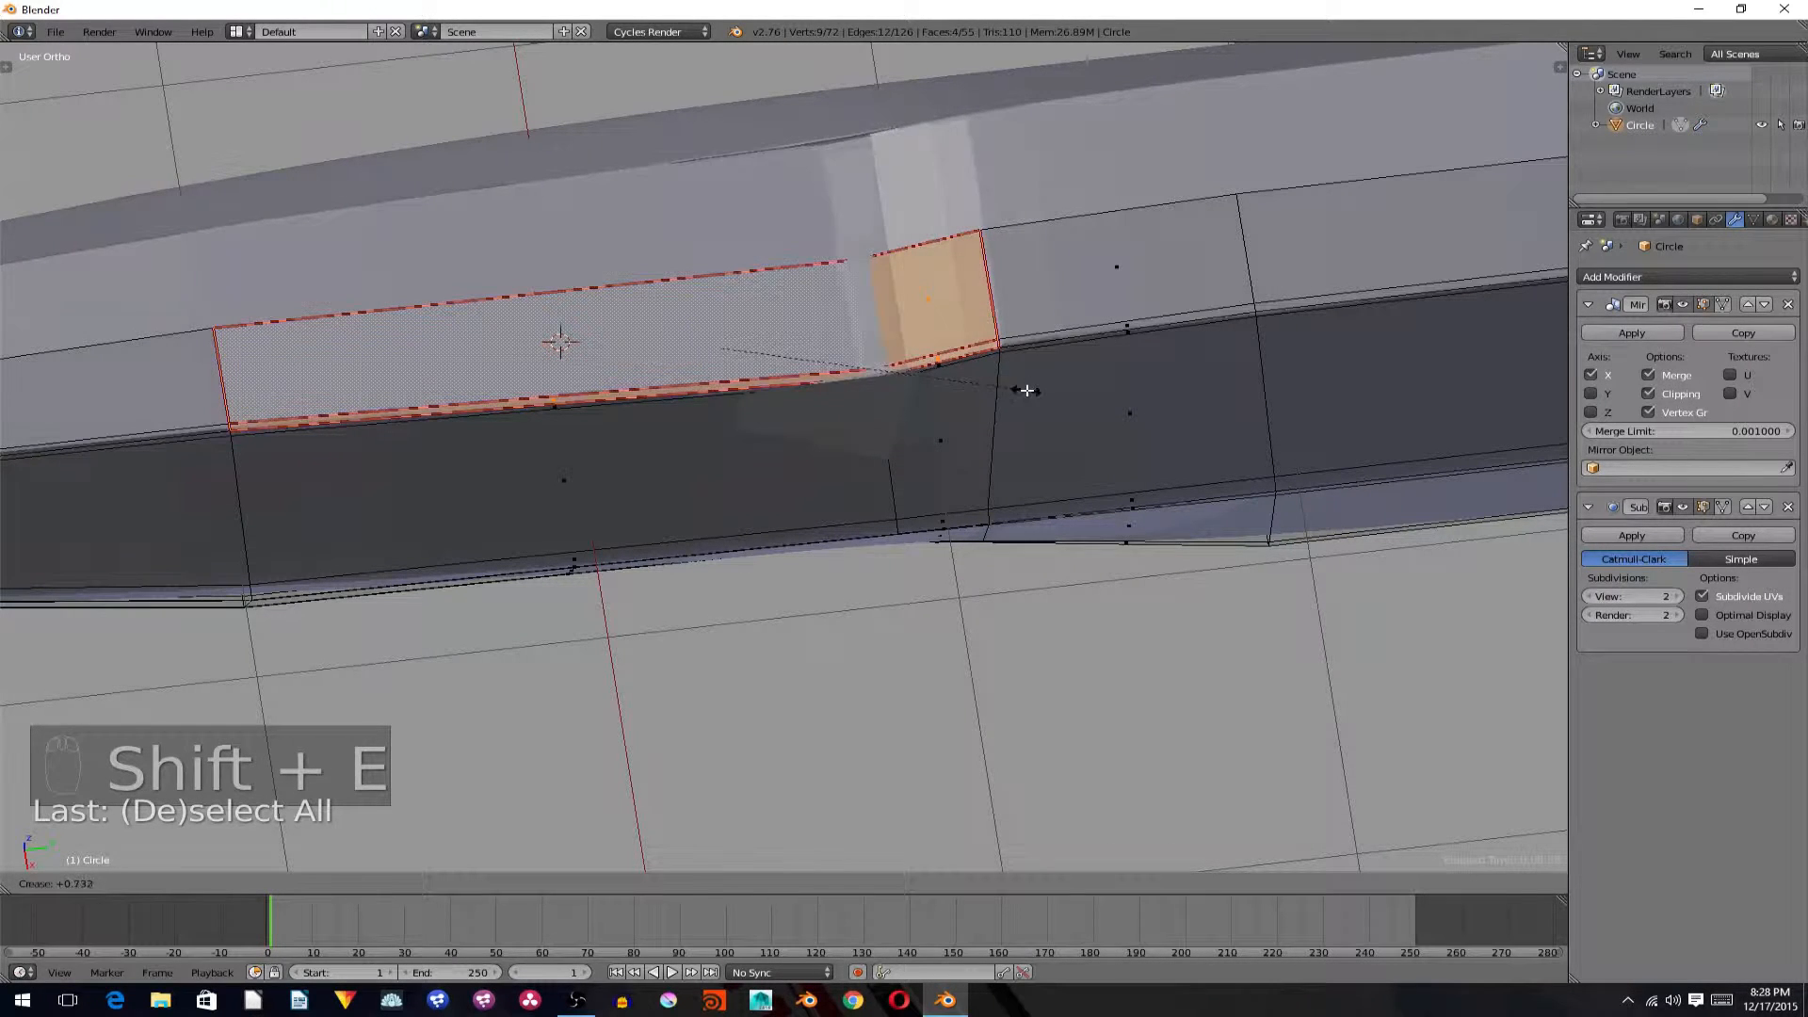
{"action": "left_click", "coordinate": [1130, 402]}
{"action": "key", "text": "a"}
Give the long top edge and the sloped step edge a slight crease, then leave Edit Mode.
{"action": "key", "text": "KP_3"}
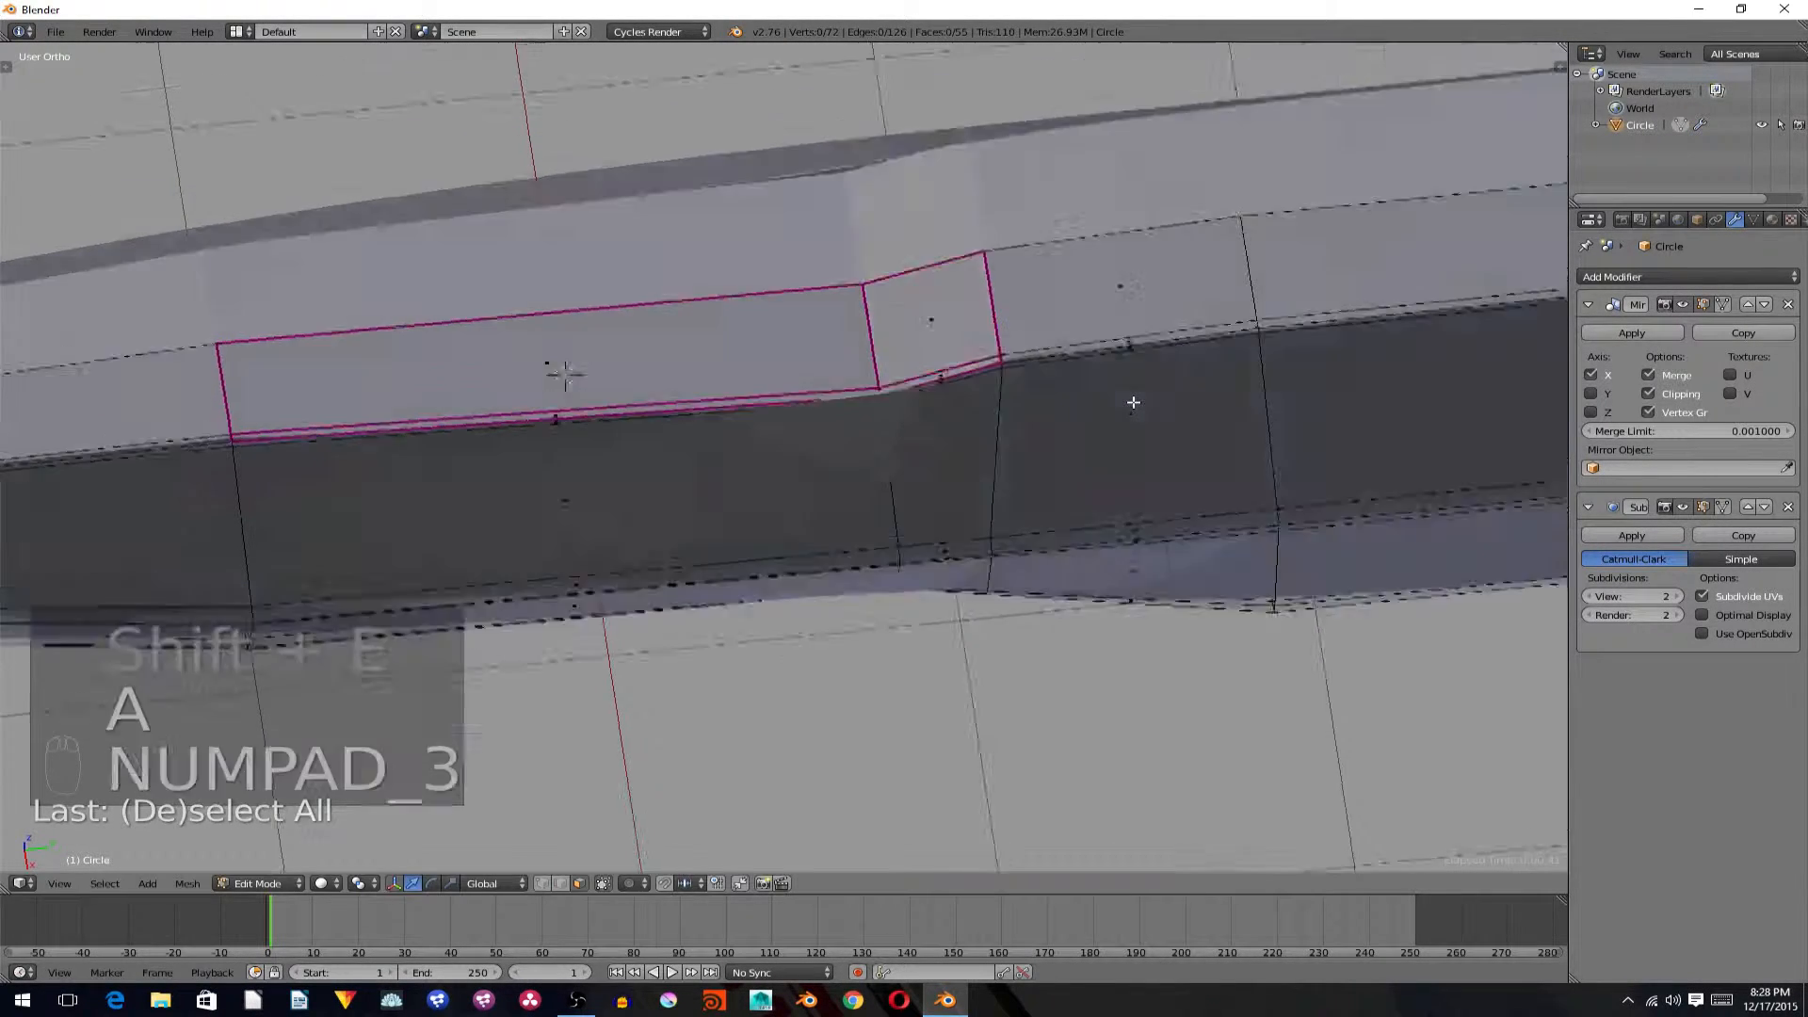
{"action": "key", "text": "z"}
{"action": "key", "text": "z"}
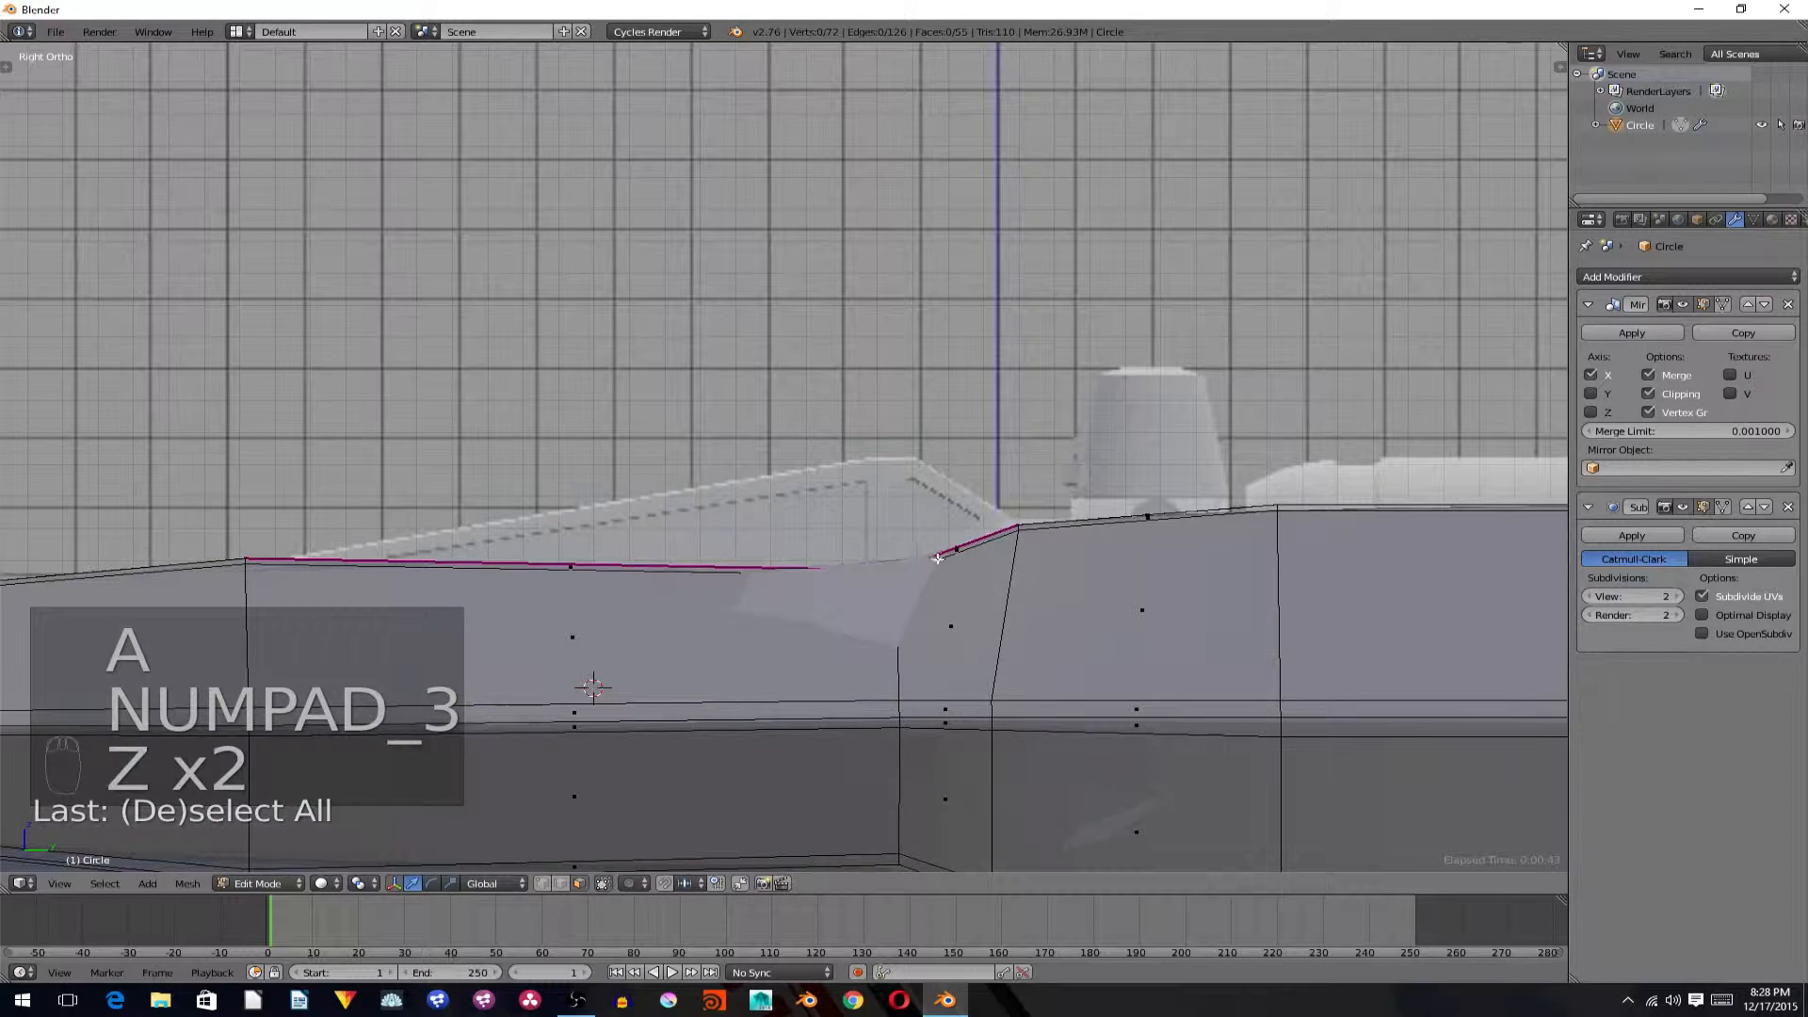
{"action": "right_click", "coordinate": [697, 568]}
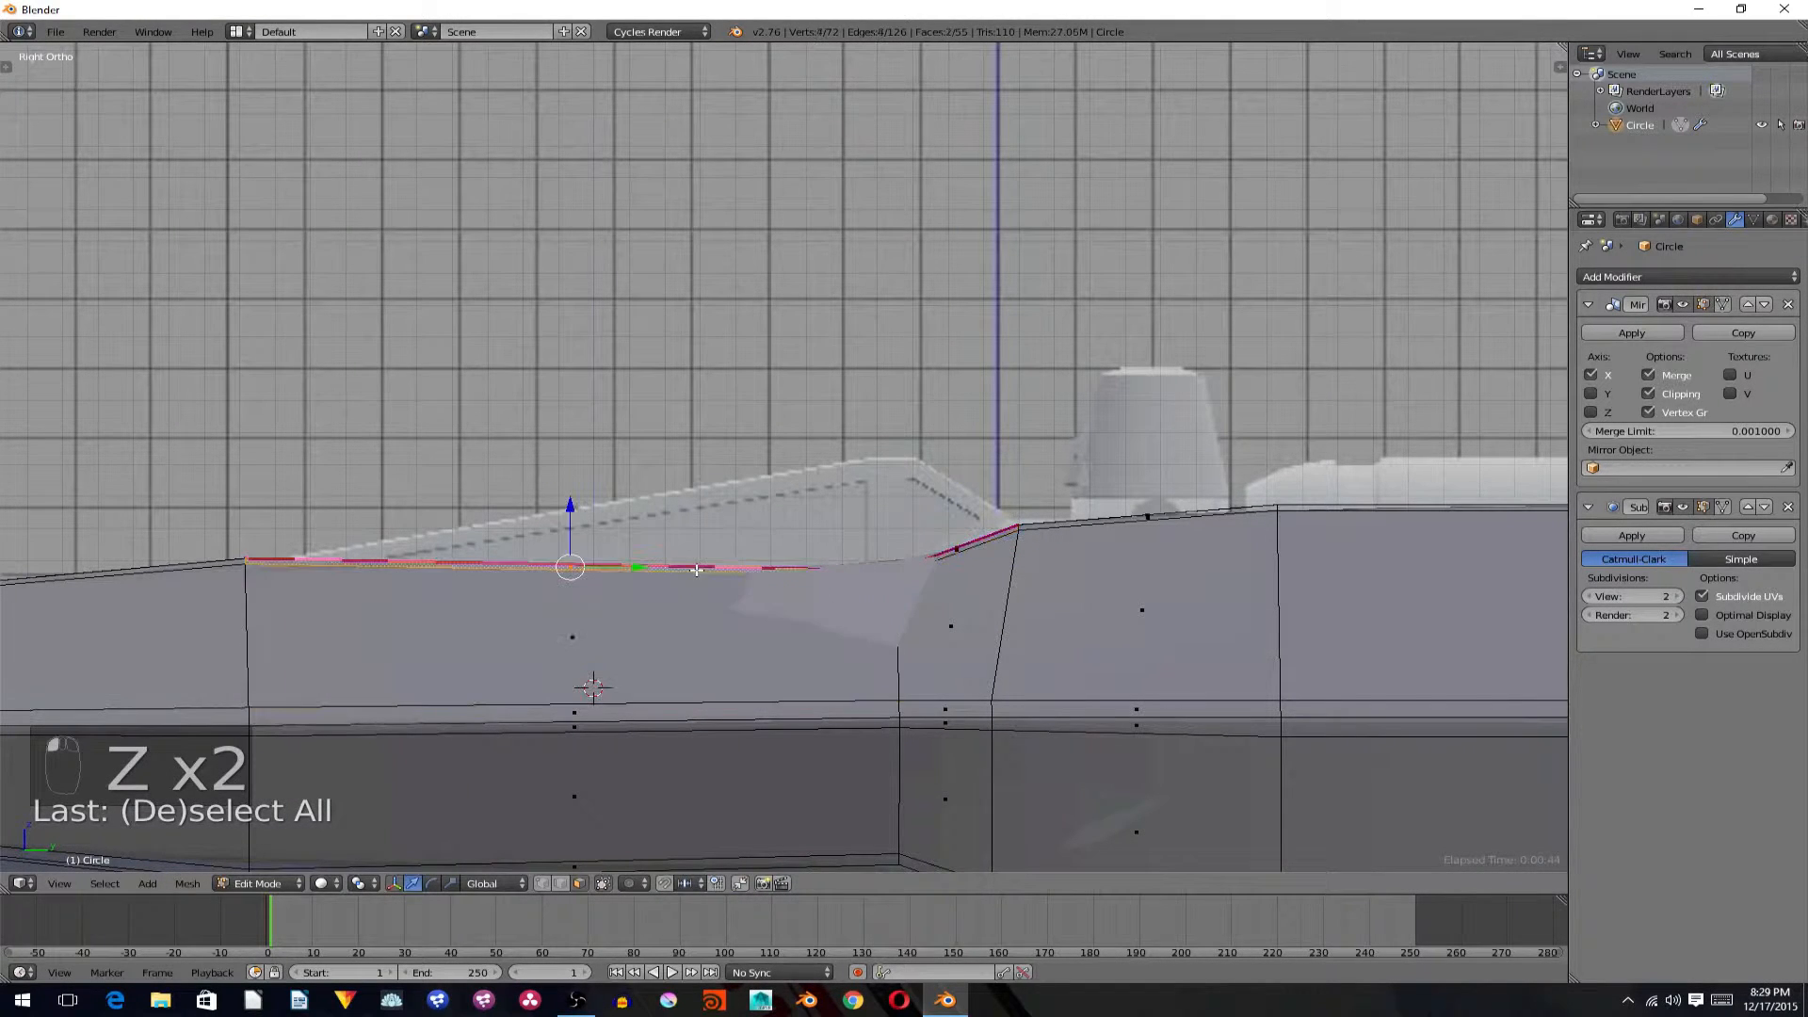
{"action": "right_click", "coordinate": [946, 554], "text": "shift"}
{"action": "key", "text": "shift+e"}
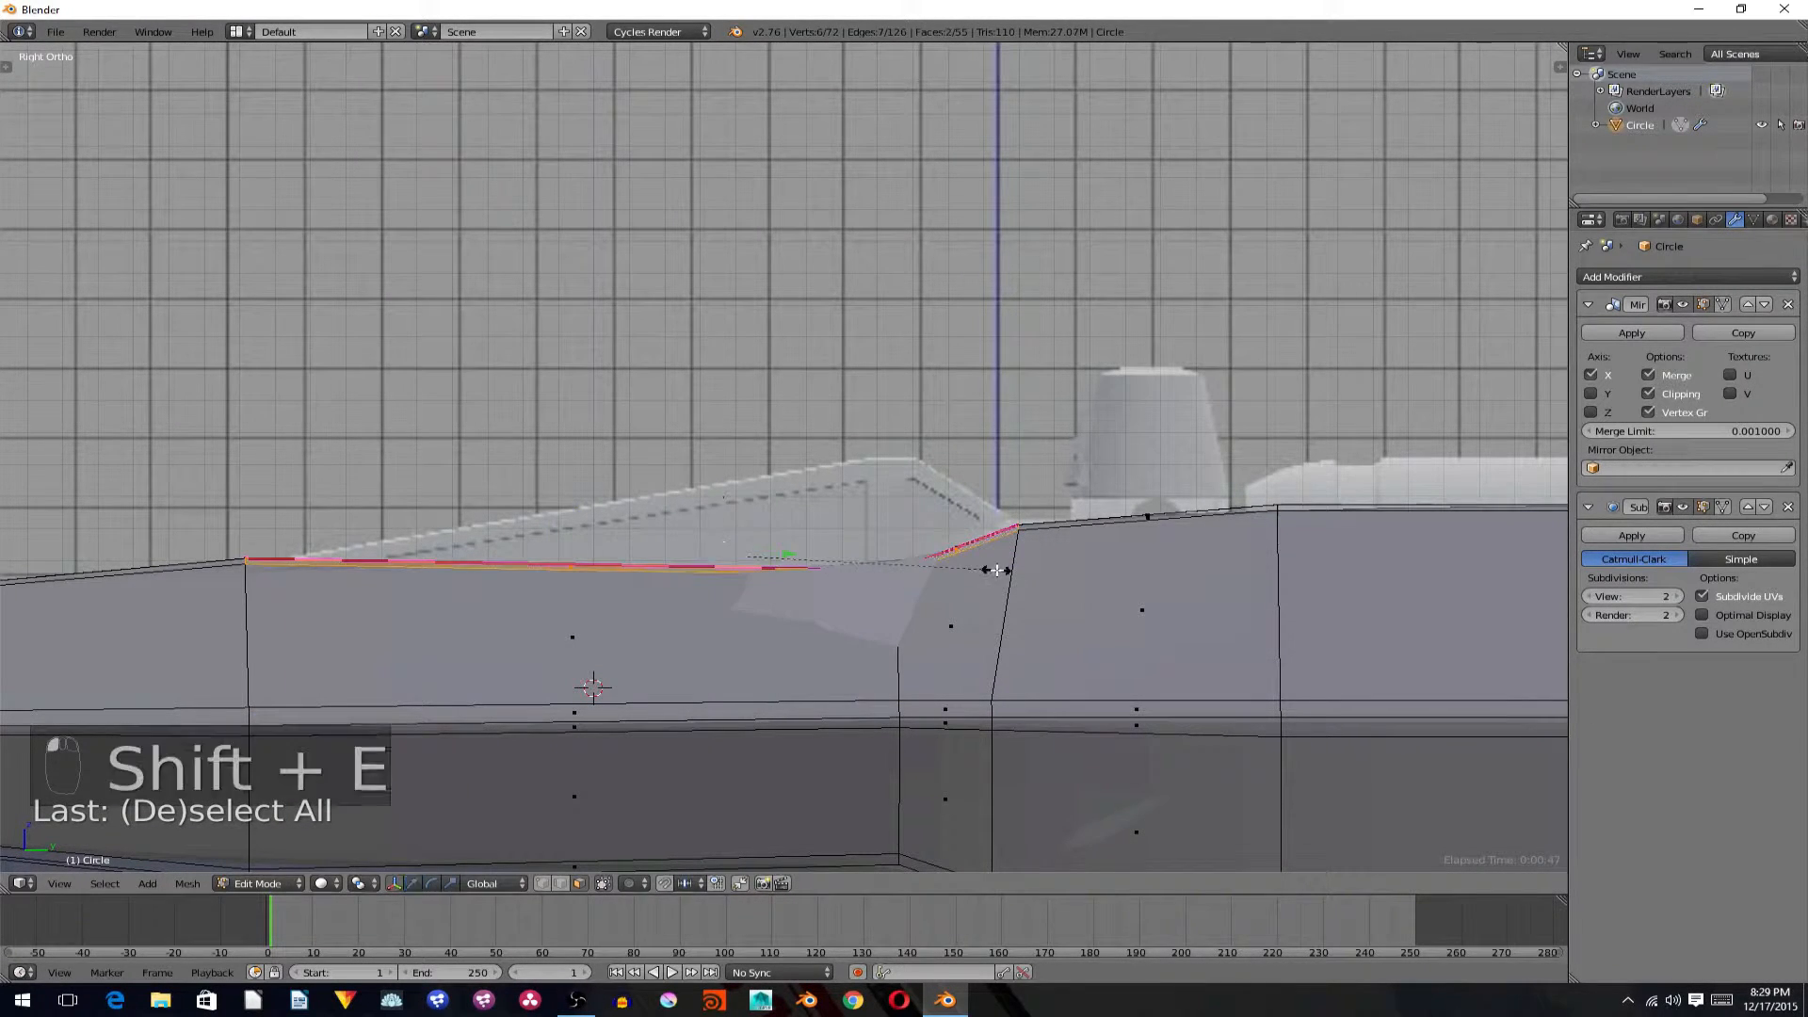
{"action": "left_click", "coordinate": [1234, 621]}
{"action": "key", "text": "Tab"}
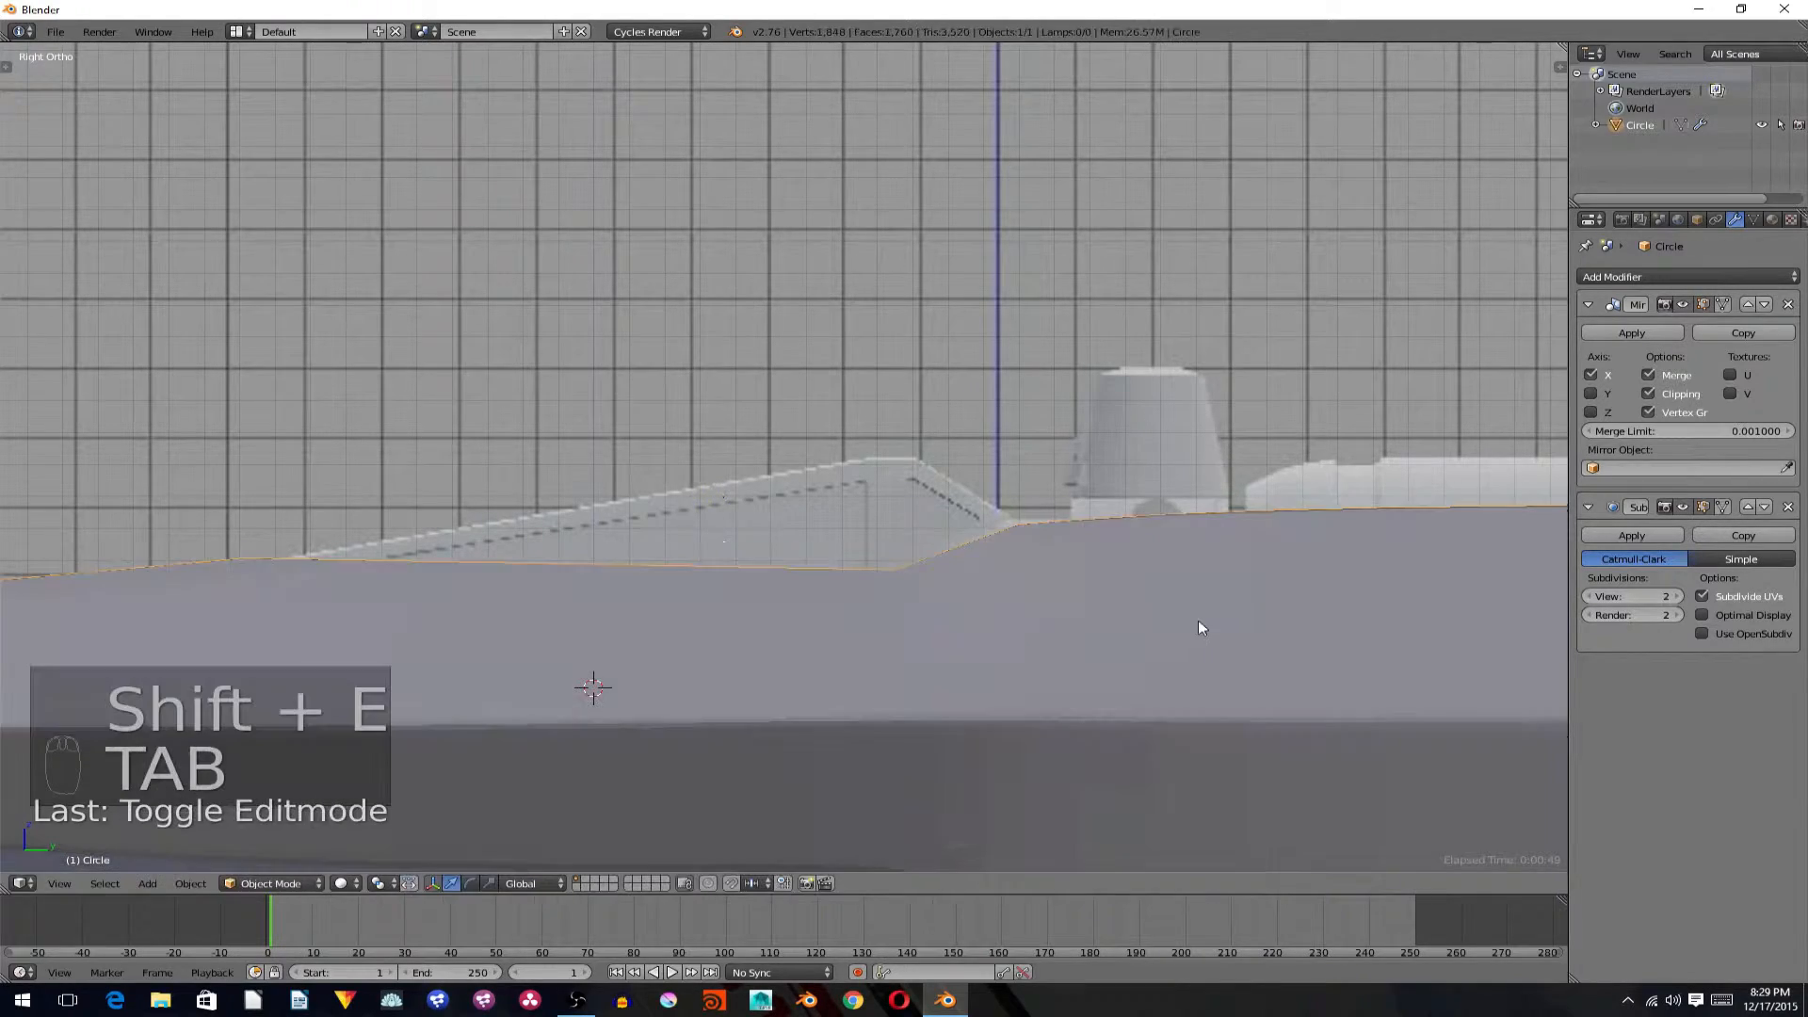
Apply Smooth shading to the fuselage, then revert it to Flat.
{"action": "middle_click_drag", "start_coordinate": [1184, 623], "coordinate": [717, 497]}
{"action": "key", "text": "t"}
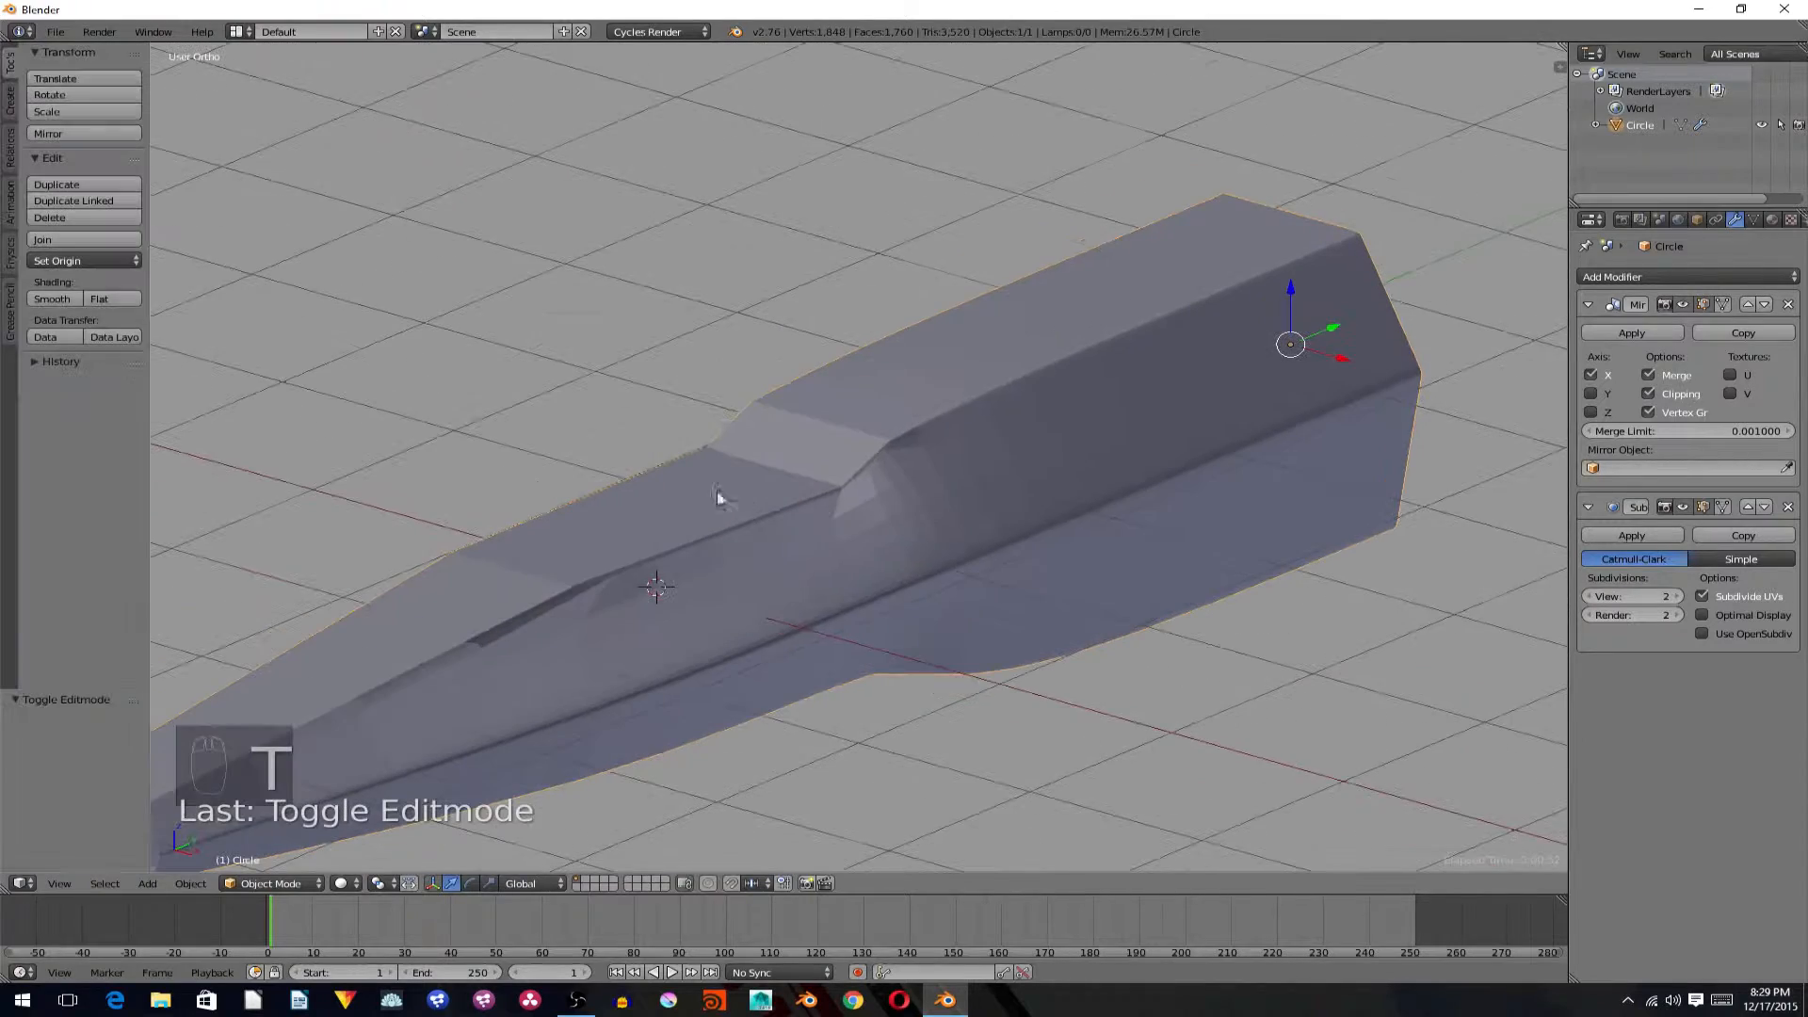
{"action": "left_click", "coordinate": [58, 298]}
{"action": "middle_click_drag", "start_coordinate": [592, 462], "coordinate": [687, 497]}
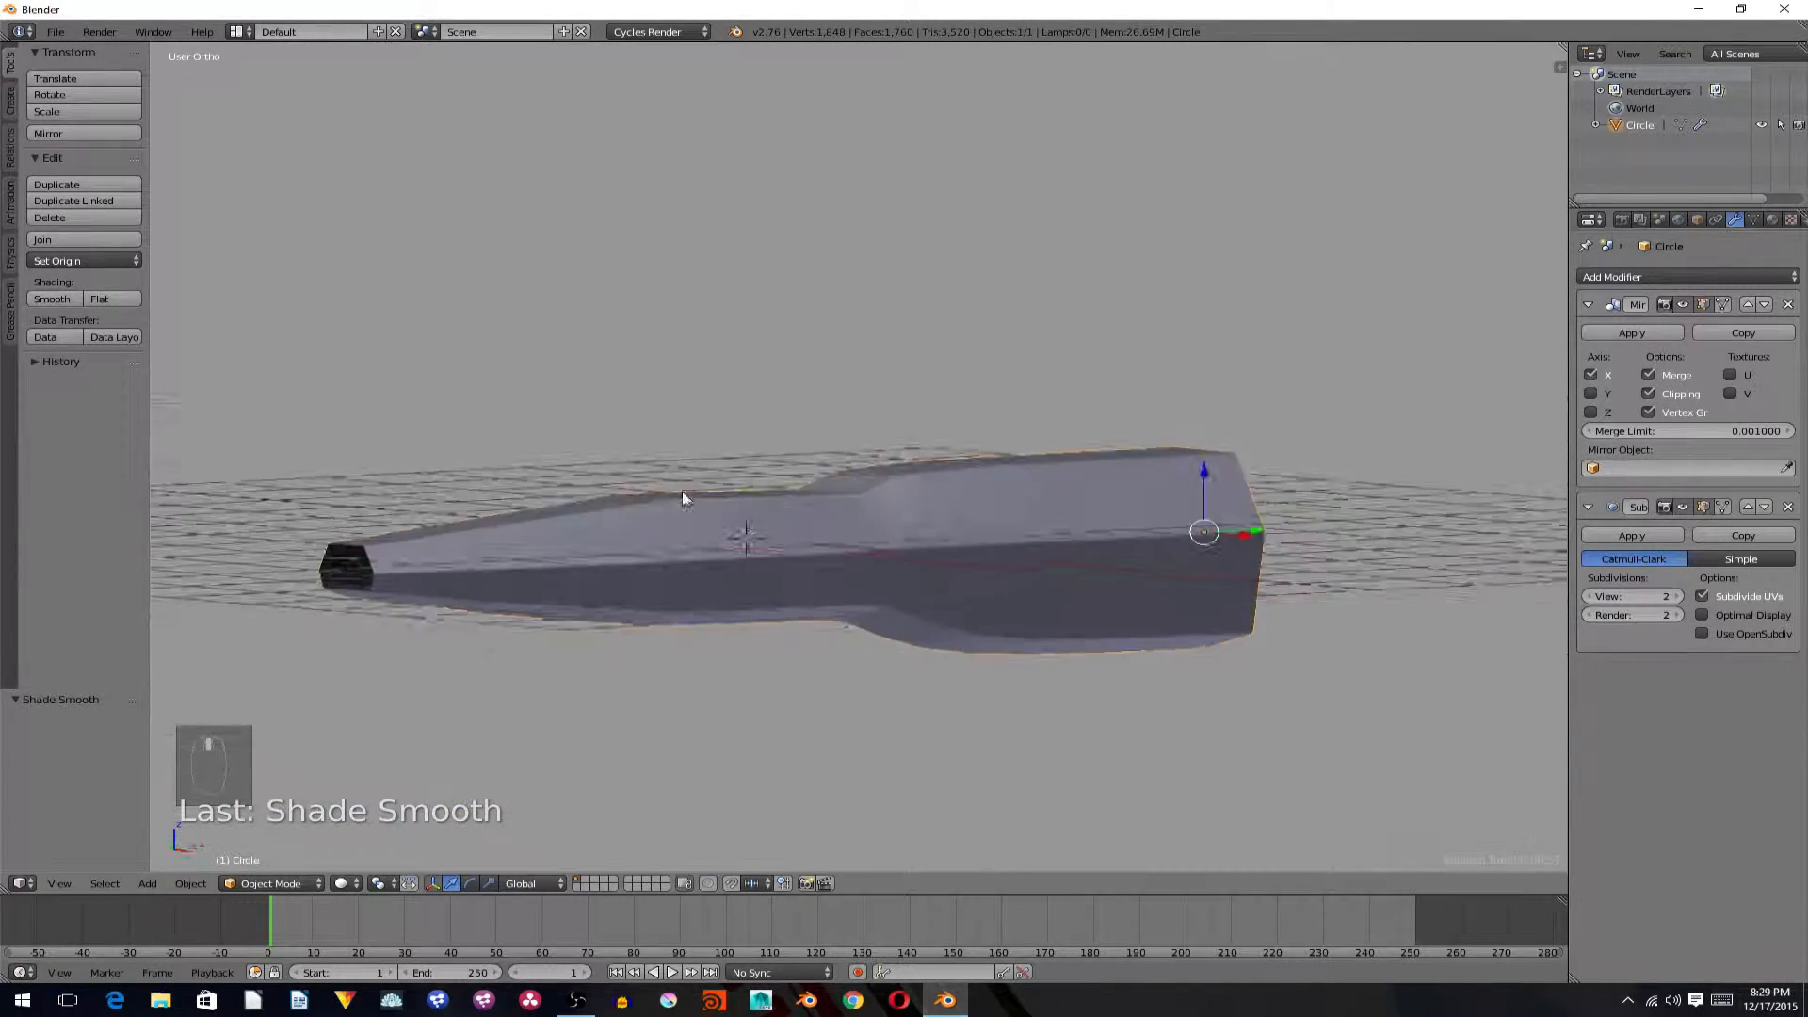
{"action": "key", "text": "t"}
{"action": "key", "text": "t"}
{"action": "left_click", "coordinate": [121, 301]}
{"action": "key", "text": "t"}
Check the fuselage's right-side profile against the reference ship.
{"action": "middle_click_drag", "start_coordinate": [602, 410], "coordinate": [763, 502]}
{"action": "key", "text": "Tab"}
{"action": "key", "text": "Tab"}
{"action": "key", "text": "KP_3"}
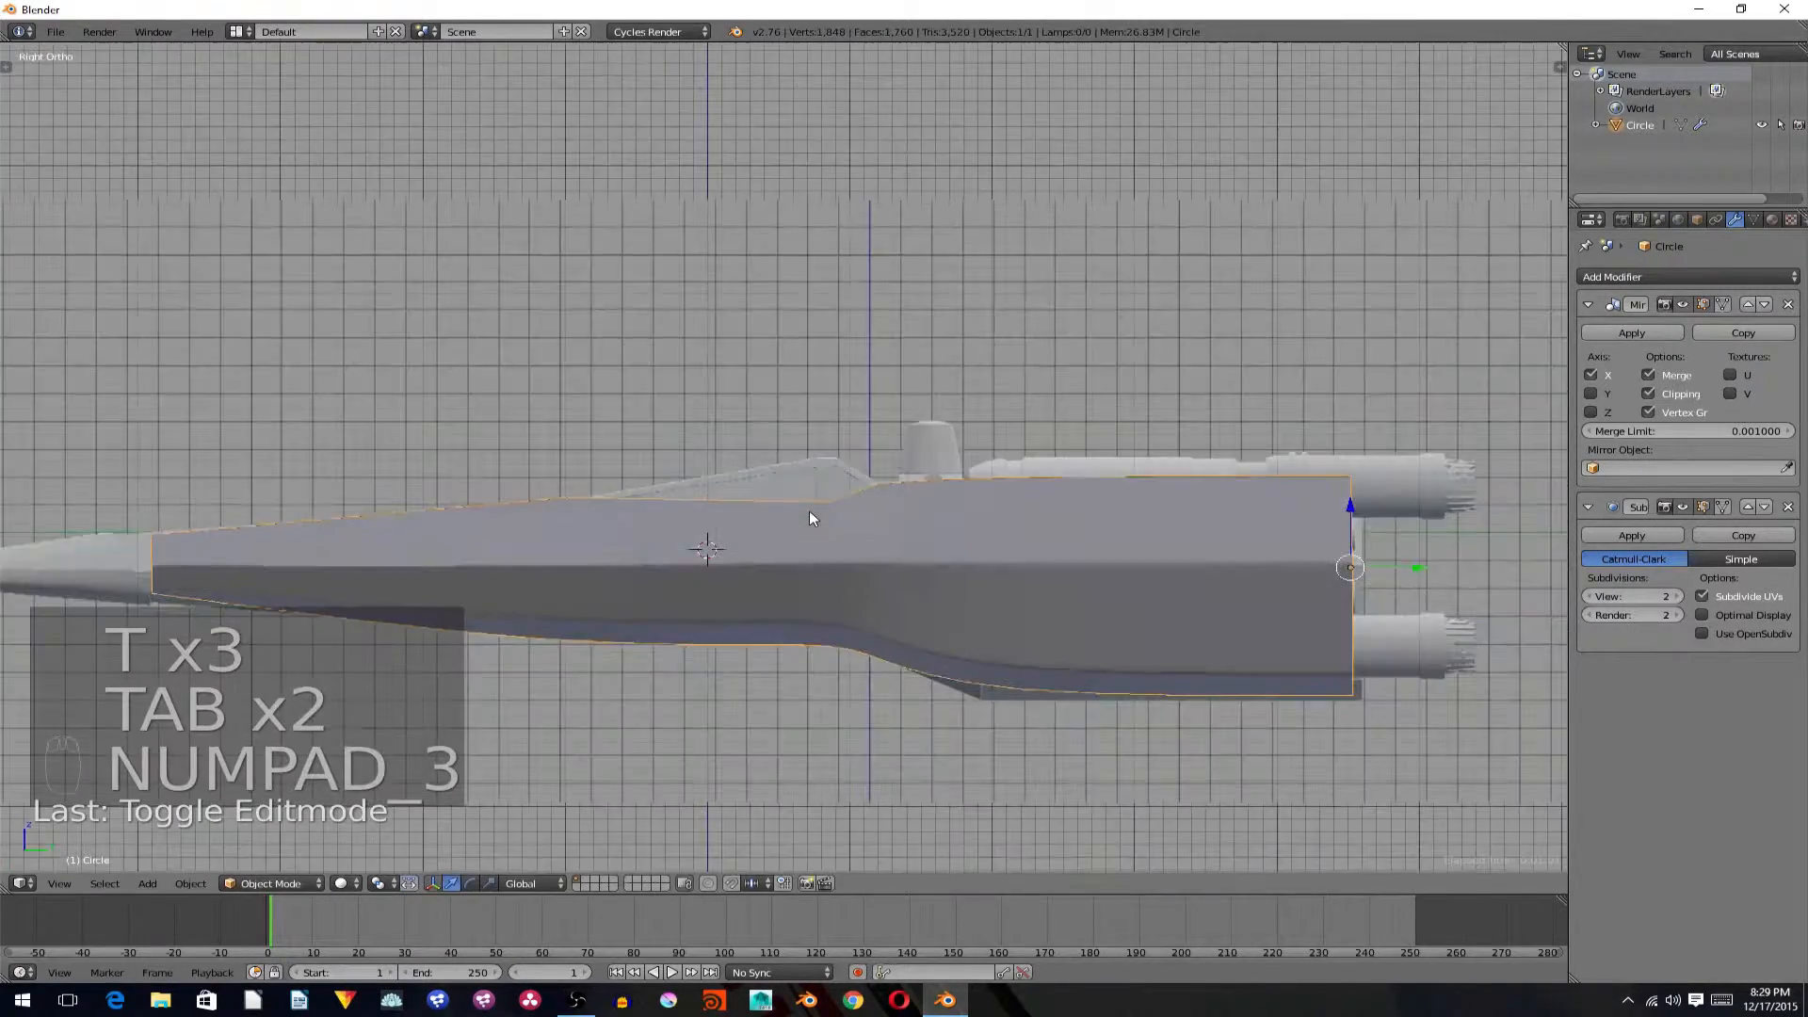
{"action": "middle_click_drag", "start_coordinate": [925, 515], "coordinate": [956, 512]}
{"action": "key", "text": "KP_3"}
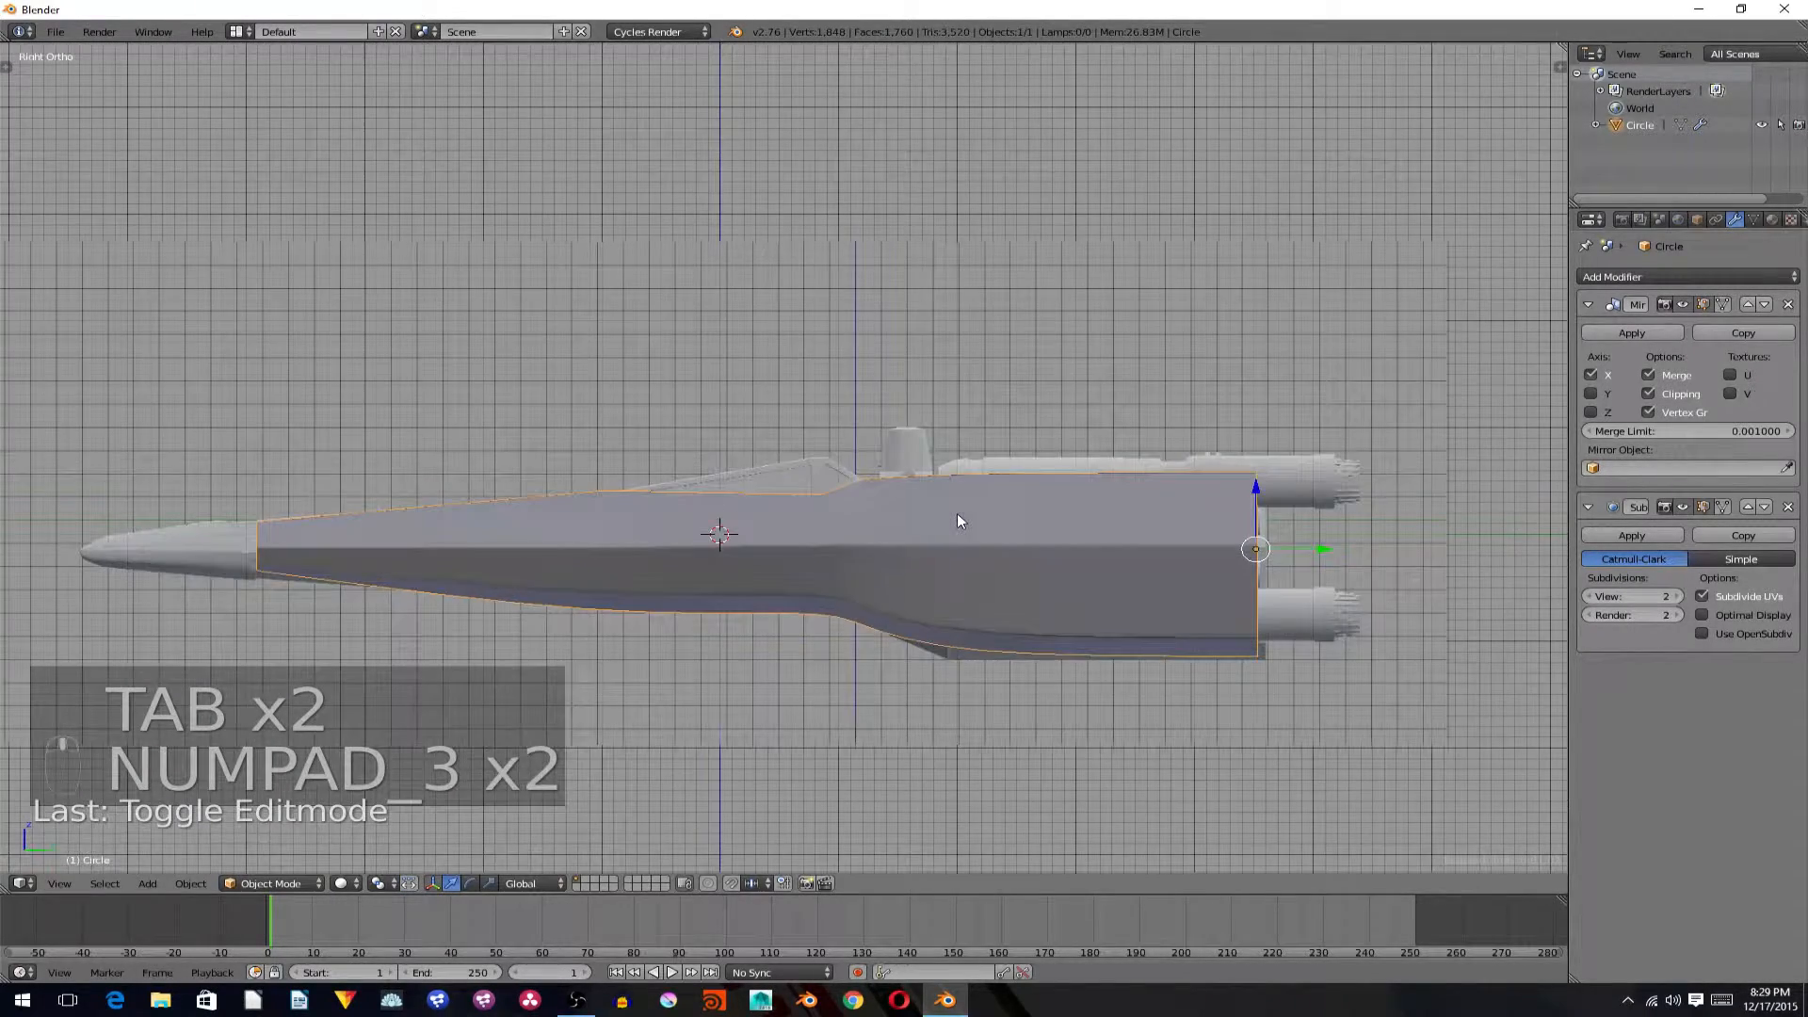
In vertex select mode, circle-select the fuselage's front-most ring of vertices.
{"action": "scroll", "coordinate": [714, 505], "scroll_direction": "up", "scroll_amount": 2}
{"action": "key", "text": "Tab"}
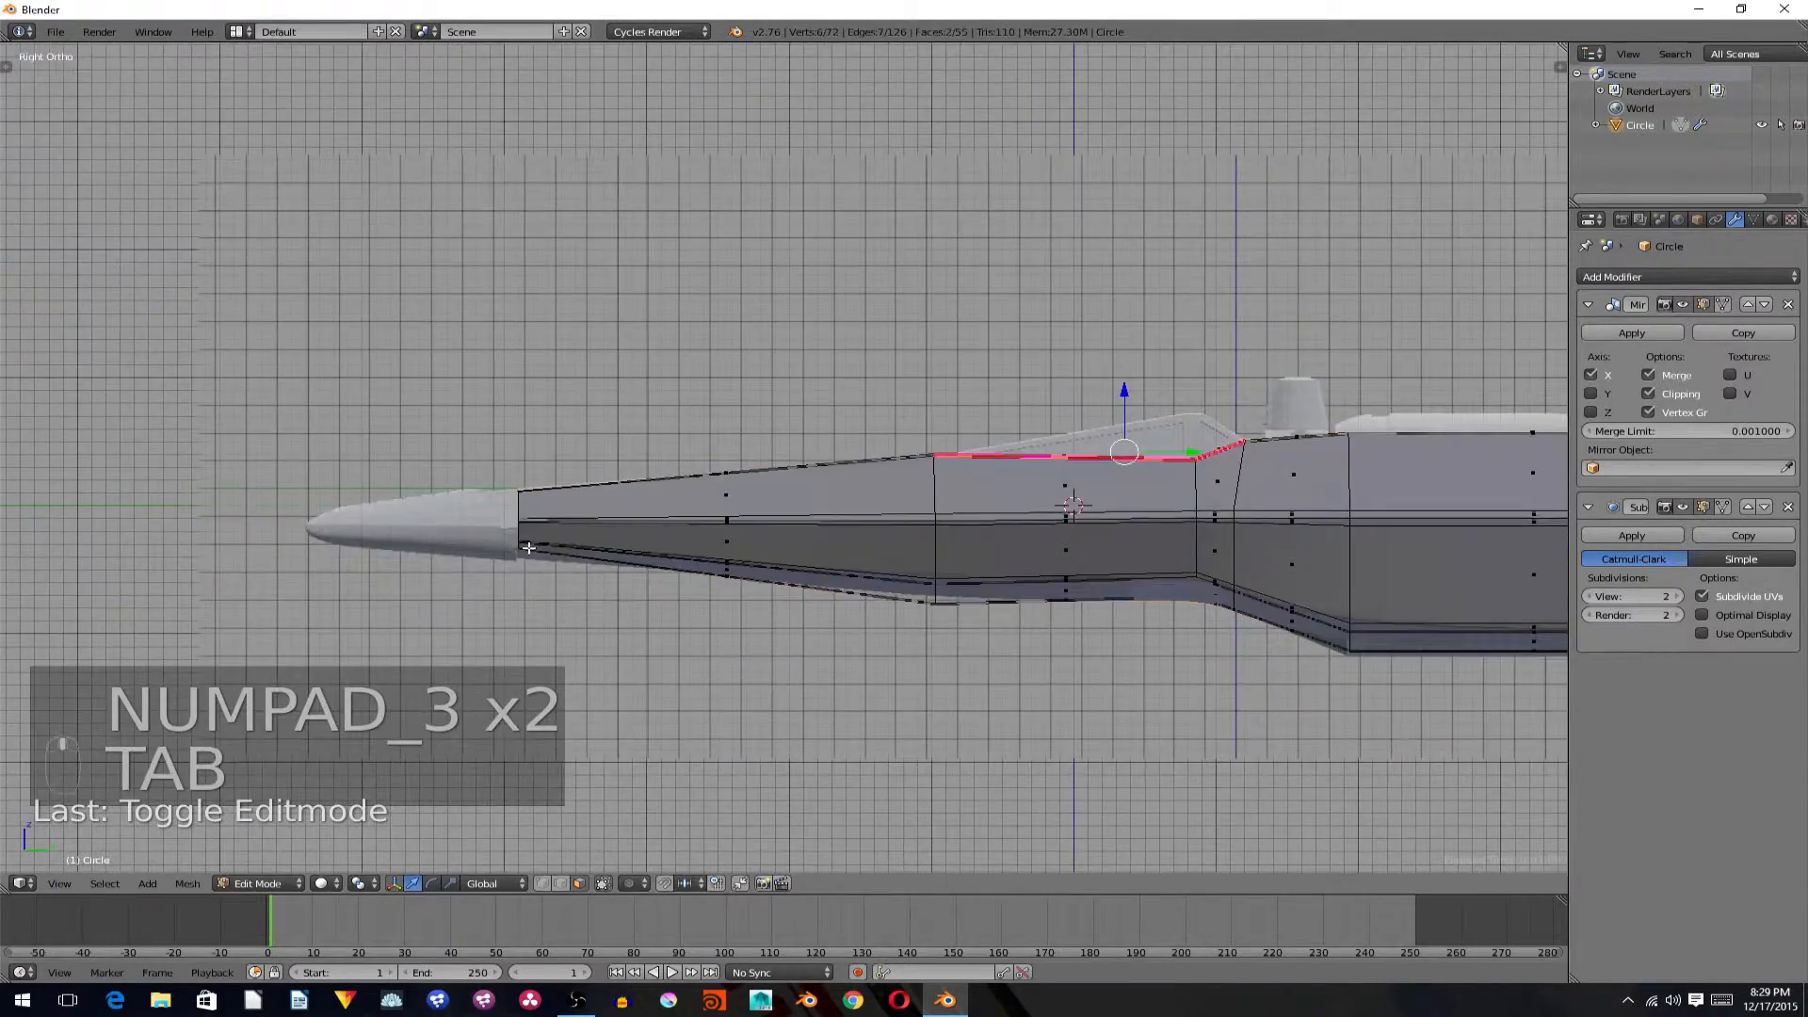
{"action": "scroll", "coordinate": [666, 497], "scroll_direction": "up", "scroll_amount": 3}
{"action": "middle_click_drag", "start_coordinate": [665, 497], "coordinate": [957, 418], "text": "shift"}
{"action": "key", "text": "ctrl+Tab"}
{"action": "left_click", "coordinate": [870, 392]}
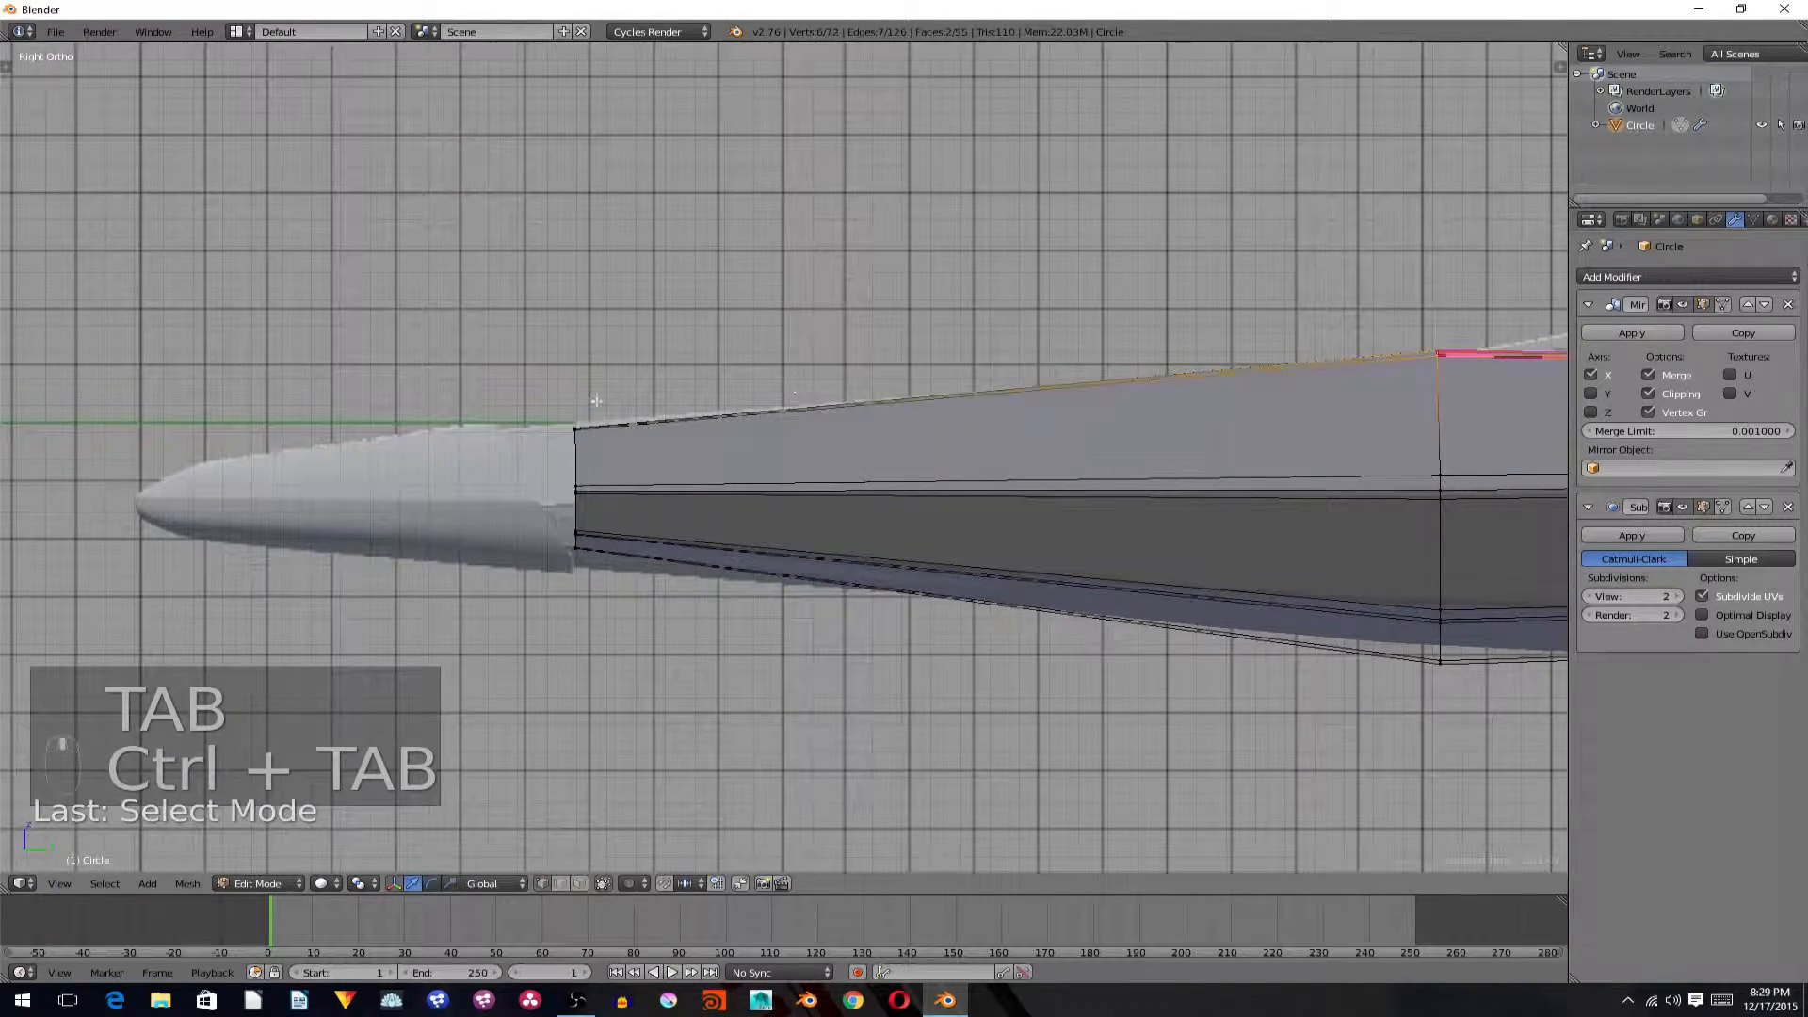
{"action": "key", "text": "a"}
{"action": "key", "text": "c"}
{"action": "left_click_drag", "start_coordinate": [586, 495], "coordinate": [601, 567]}
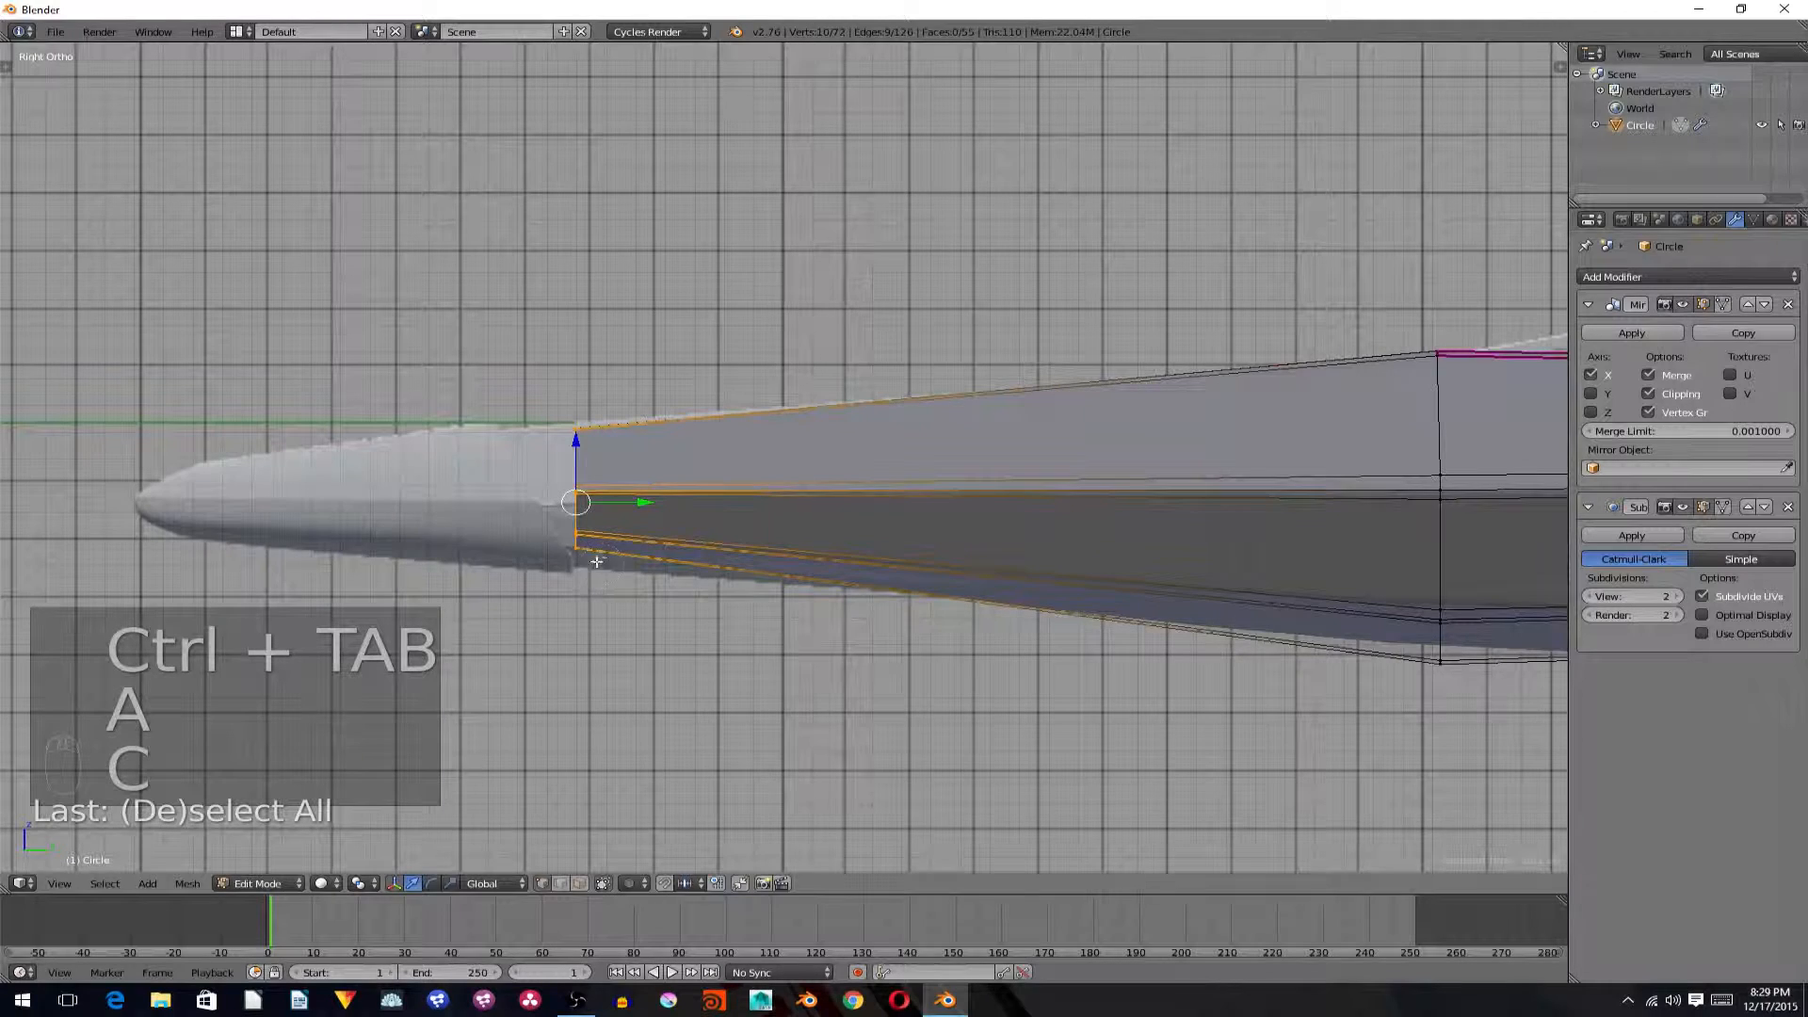
{"action": "right_click", "coordinate": [596, 562]}
Trial-move and shrink the front ring, then undo the reshaping.
{"action": "left_click_drag", "start_coordinate": [635, 501], "coordinate": [522, 501]}
{"action": "right_click", "coordinate": [636, 501]}
{"action": "key", "text": "s"}
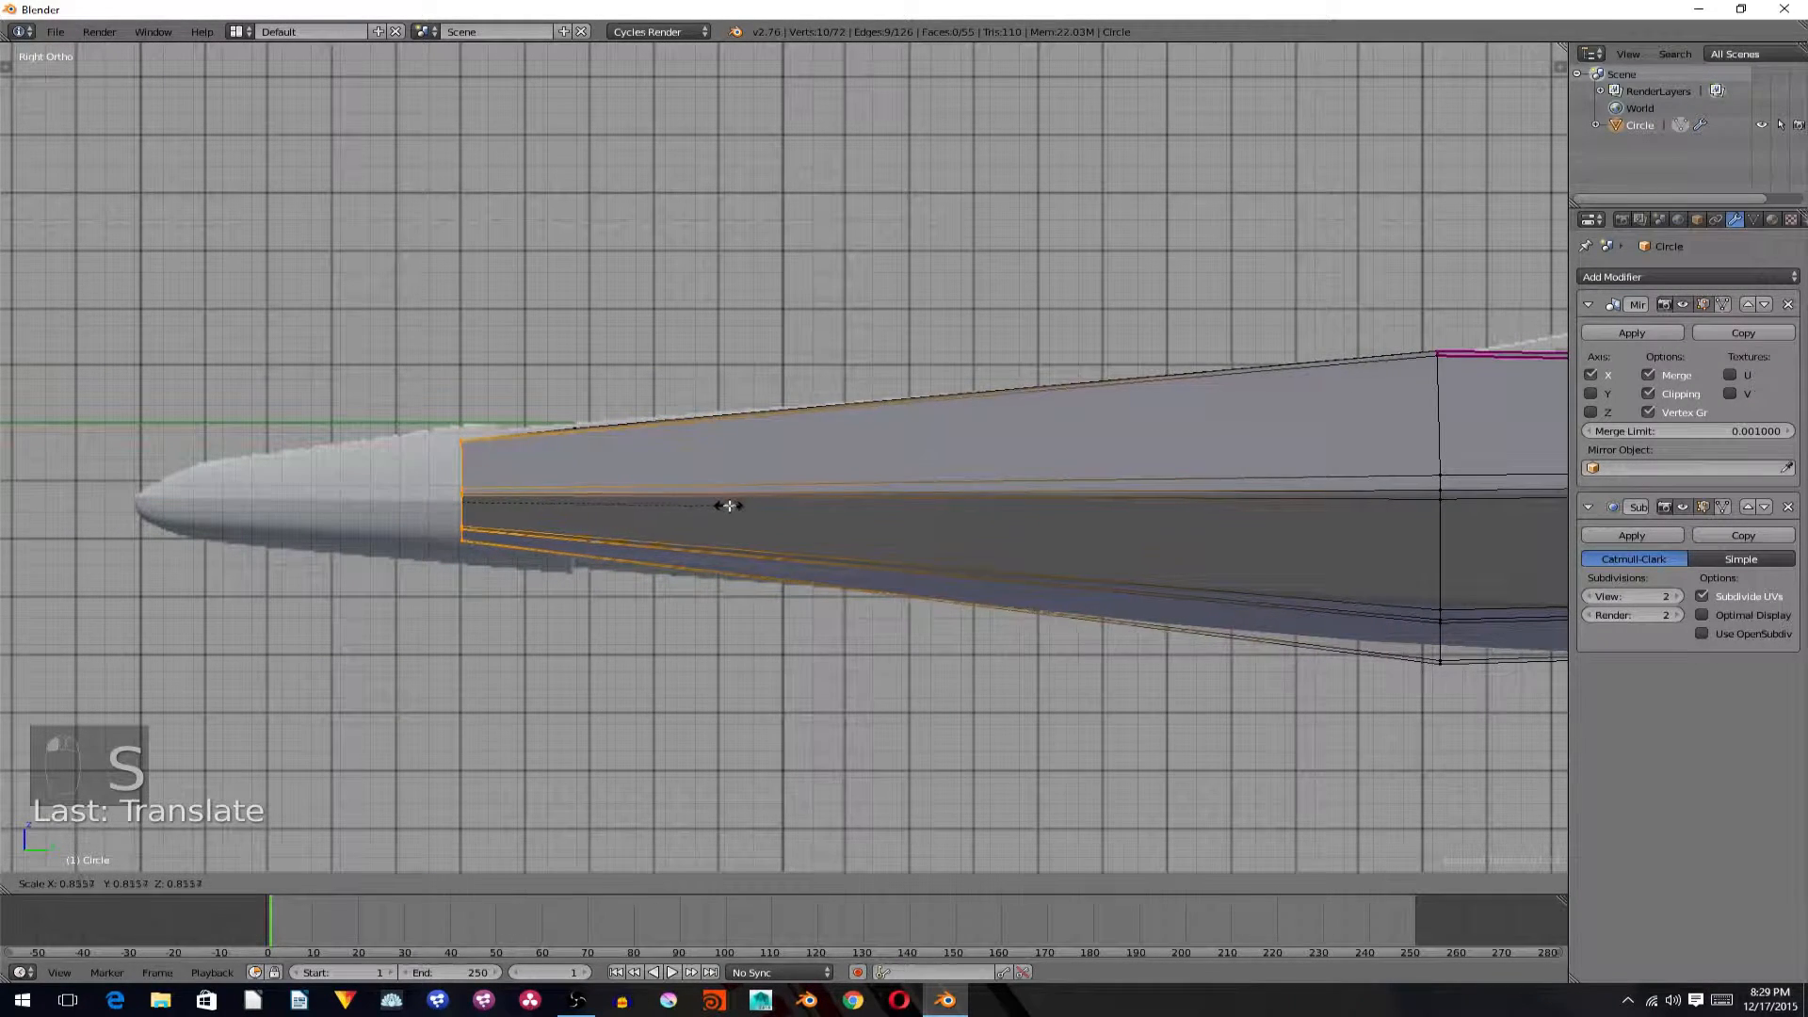
{"action": "left_click", "coordinate": [729, 506]}
{"action": "middle_click_drag", "start_coordinate": [731, 509], "coordinate": [777, 534]}
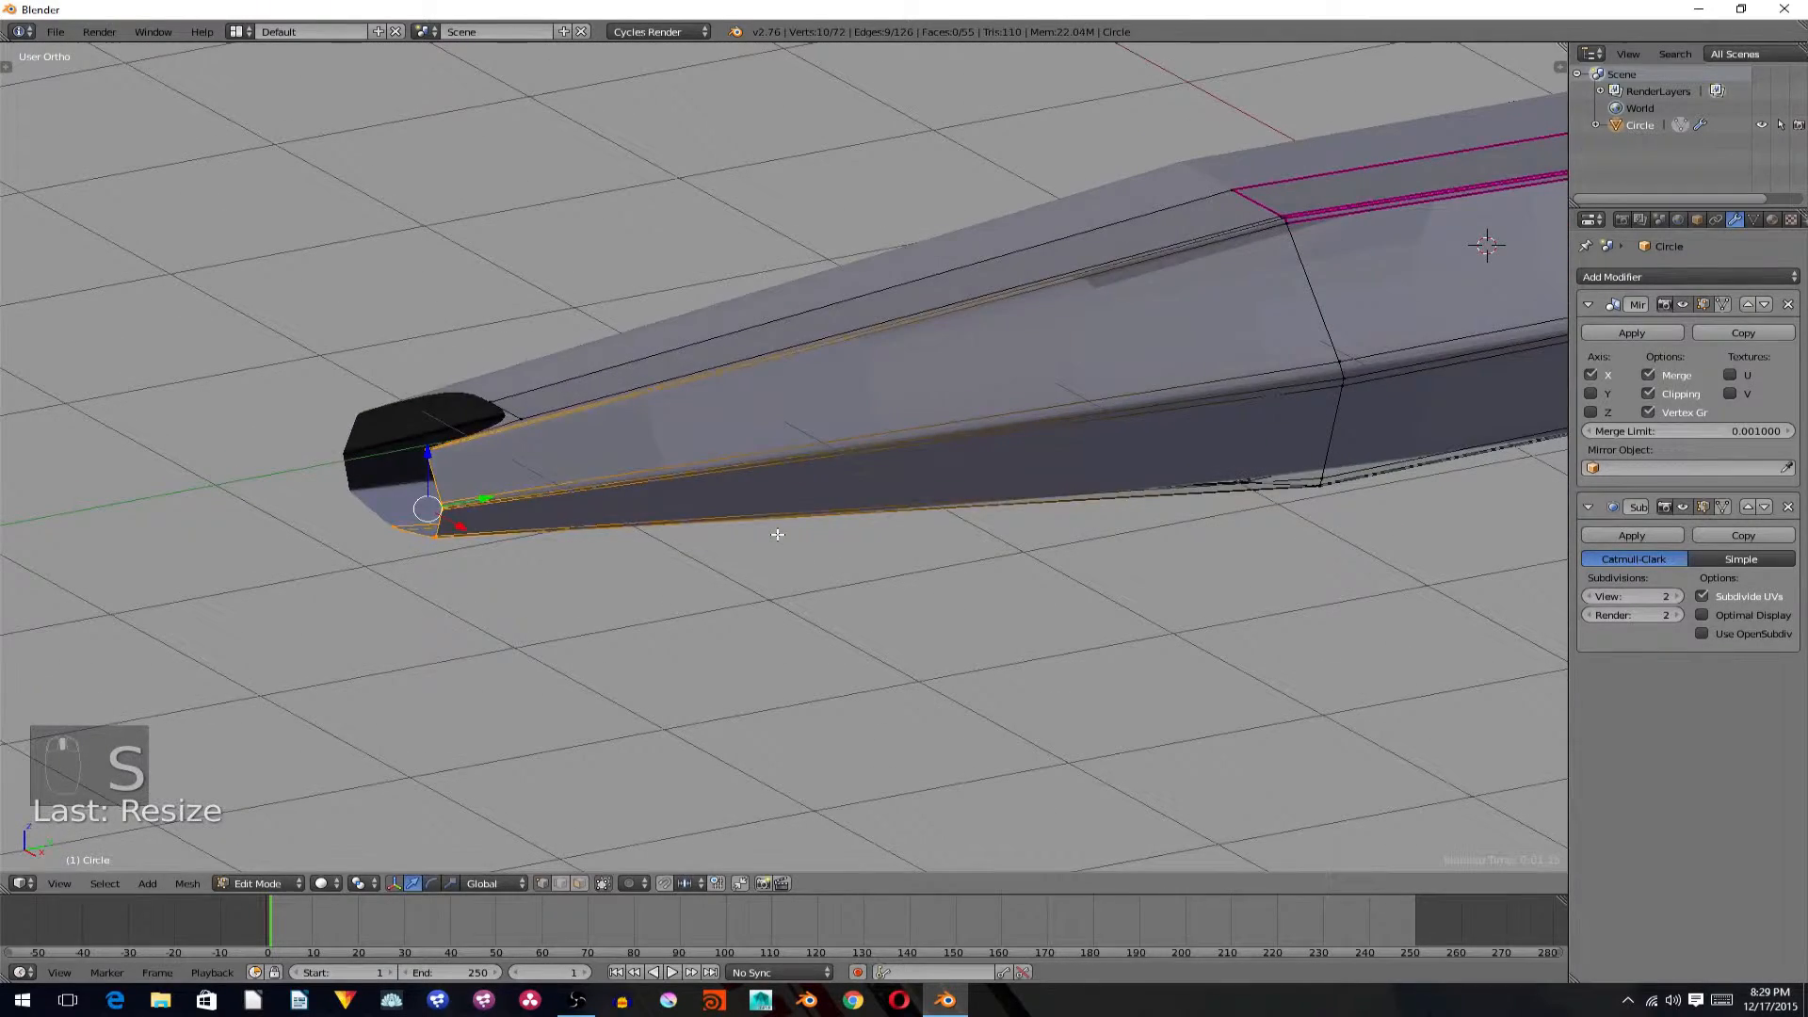
{"action": "key", "text": "ctrl+z"}
{"action": "key", "text": "ctrl+z"}
{"action": "key", "text": "ctrl+z"}
In right-side wireframe view, add the top vertices, move the ring forward to the nose cone, and narrow it.
{"action": "key", "text": "KP_3"}
{"action": "key", "text": "z"}
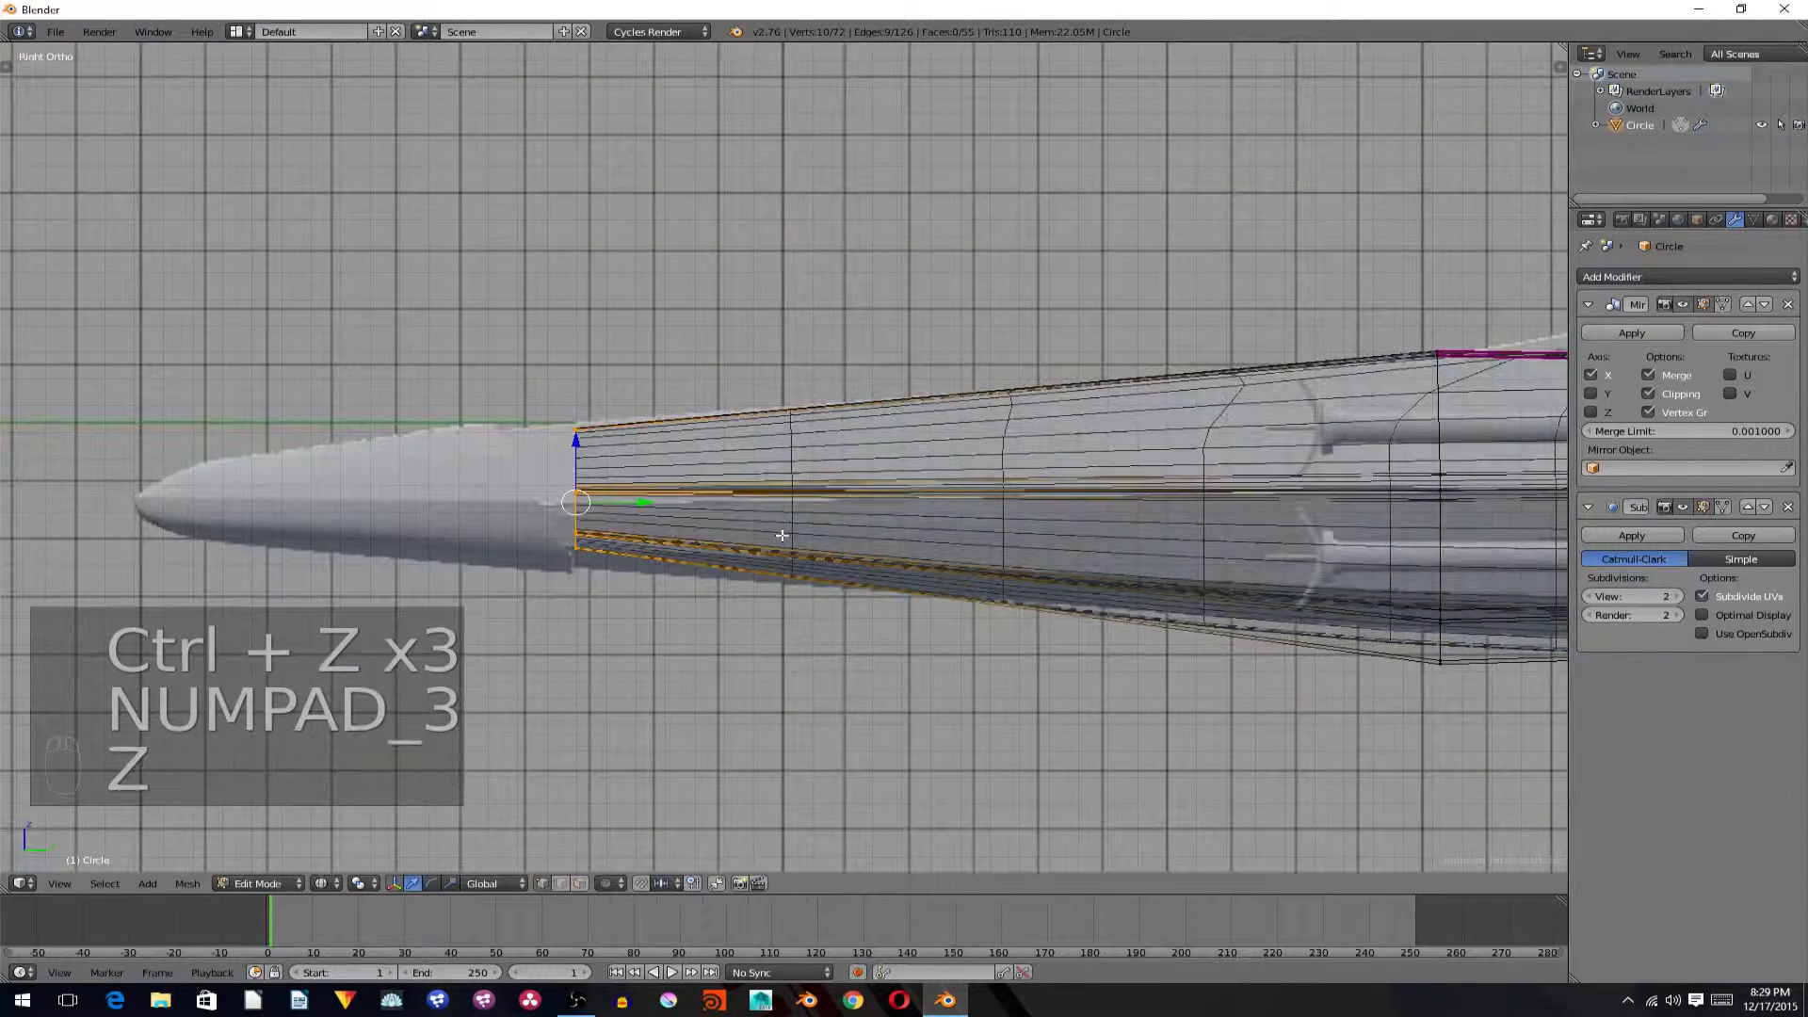
{"action": "key", "text": "c"}
{"action": "left_click", "coordinate": [598, 435]}
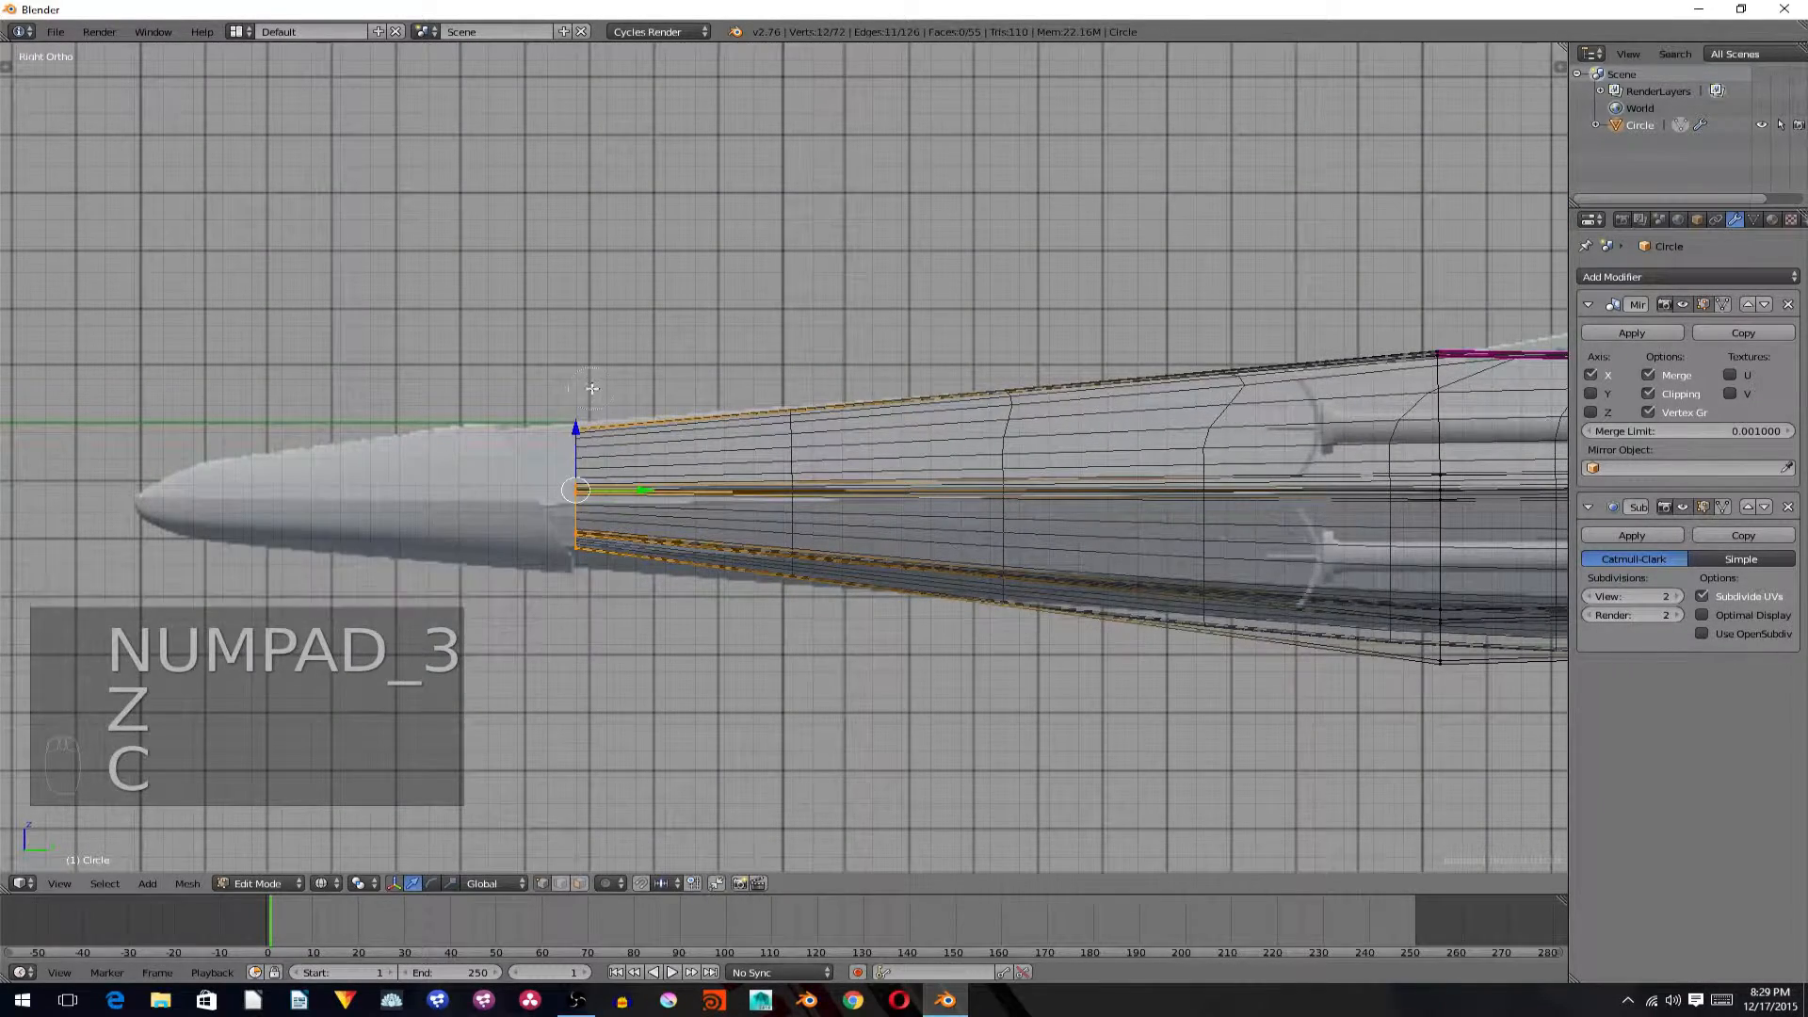
{"action": "left_click_drag", "start_coordinate": [643, 490], "coordinate": [522, 491]}
{"action": "key", "text": "s"}
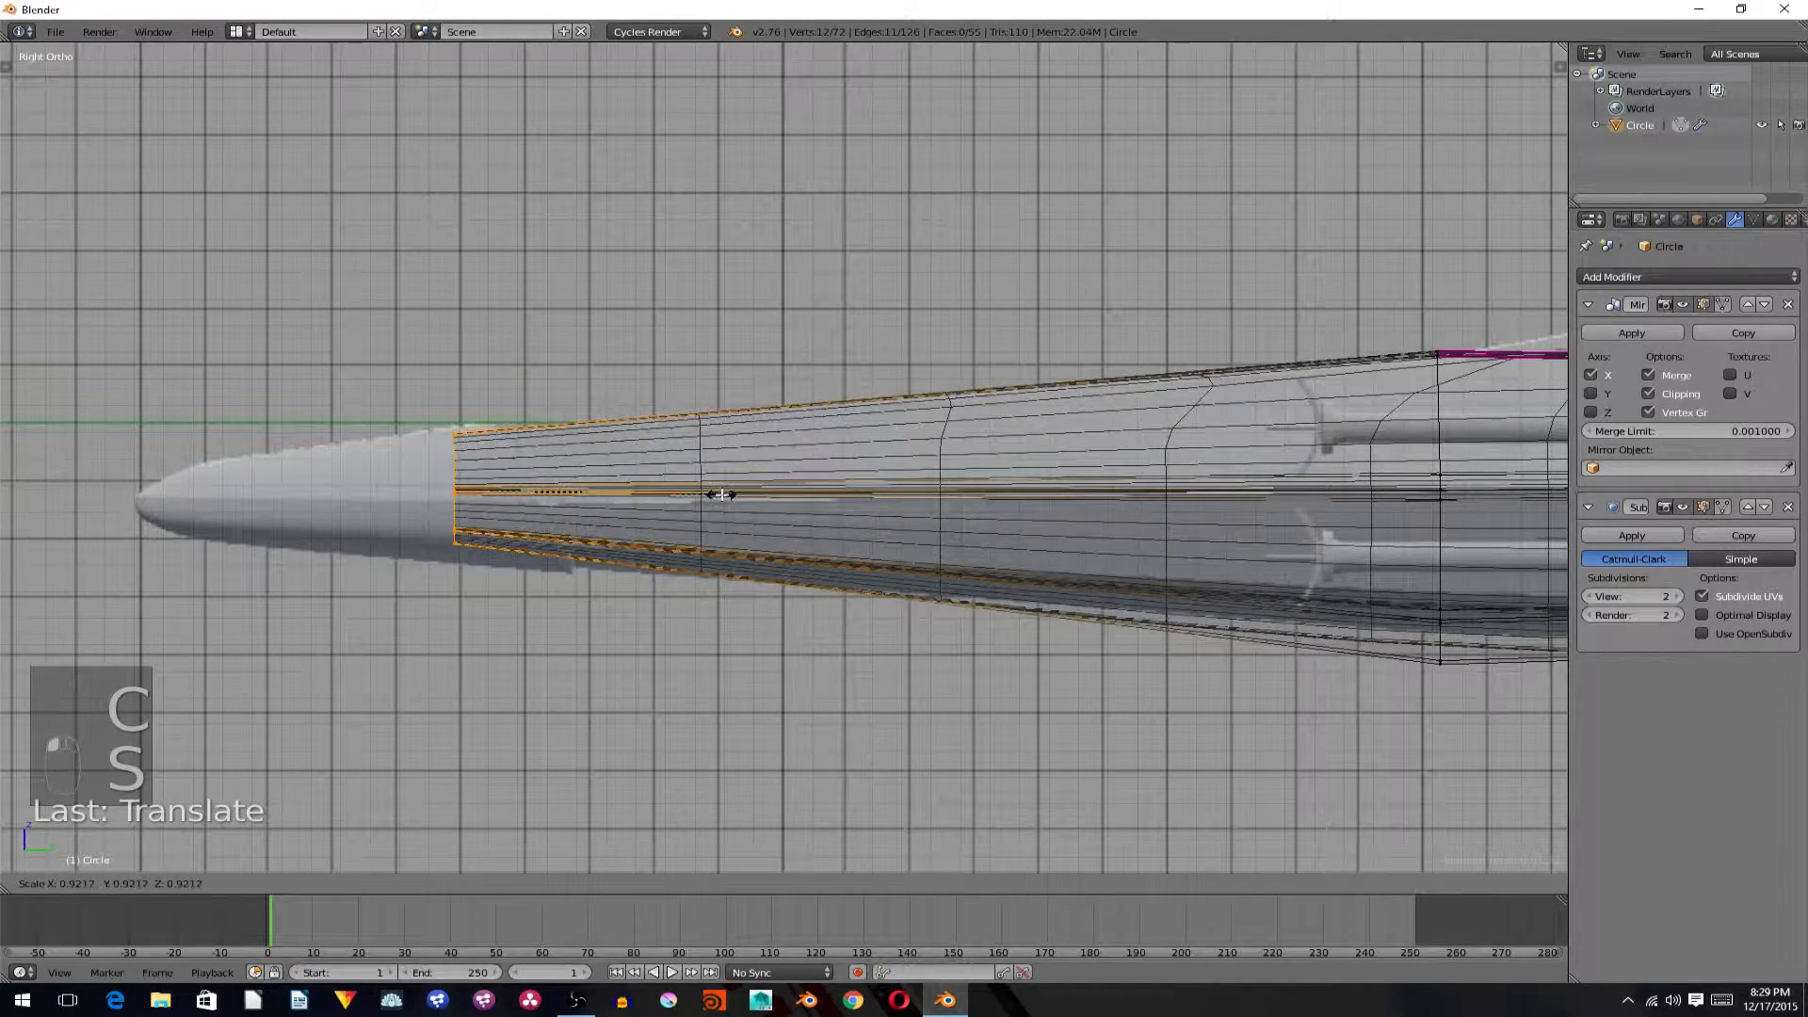
{"action": "left_click", "coordinate": [721, 494]}
Deselect, return to Object Mode with solid shading, and view the whole model from above.
{"action": "key", "text": "a"}
{"action": "key", "text": "Tab"}
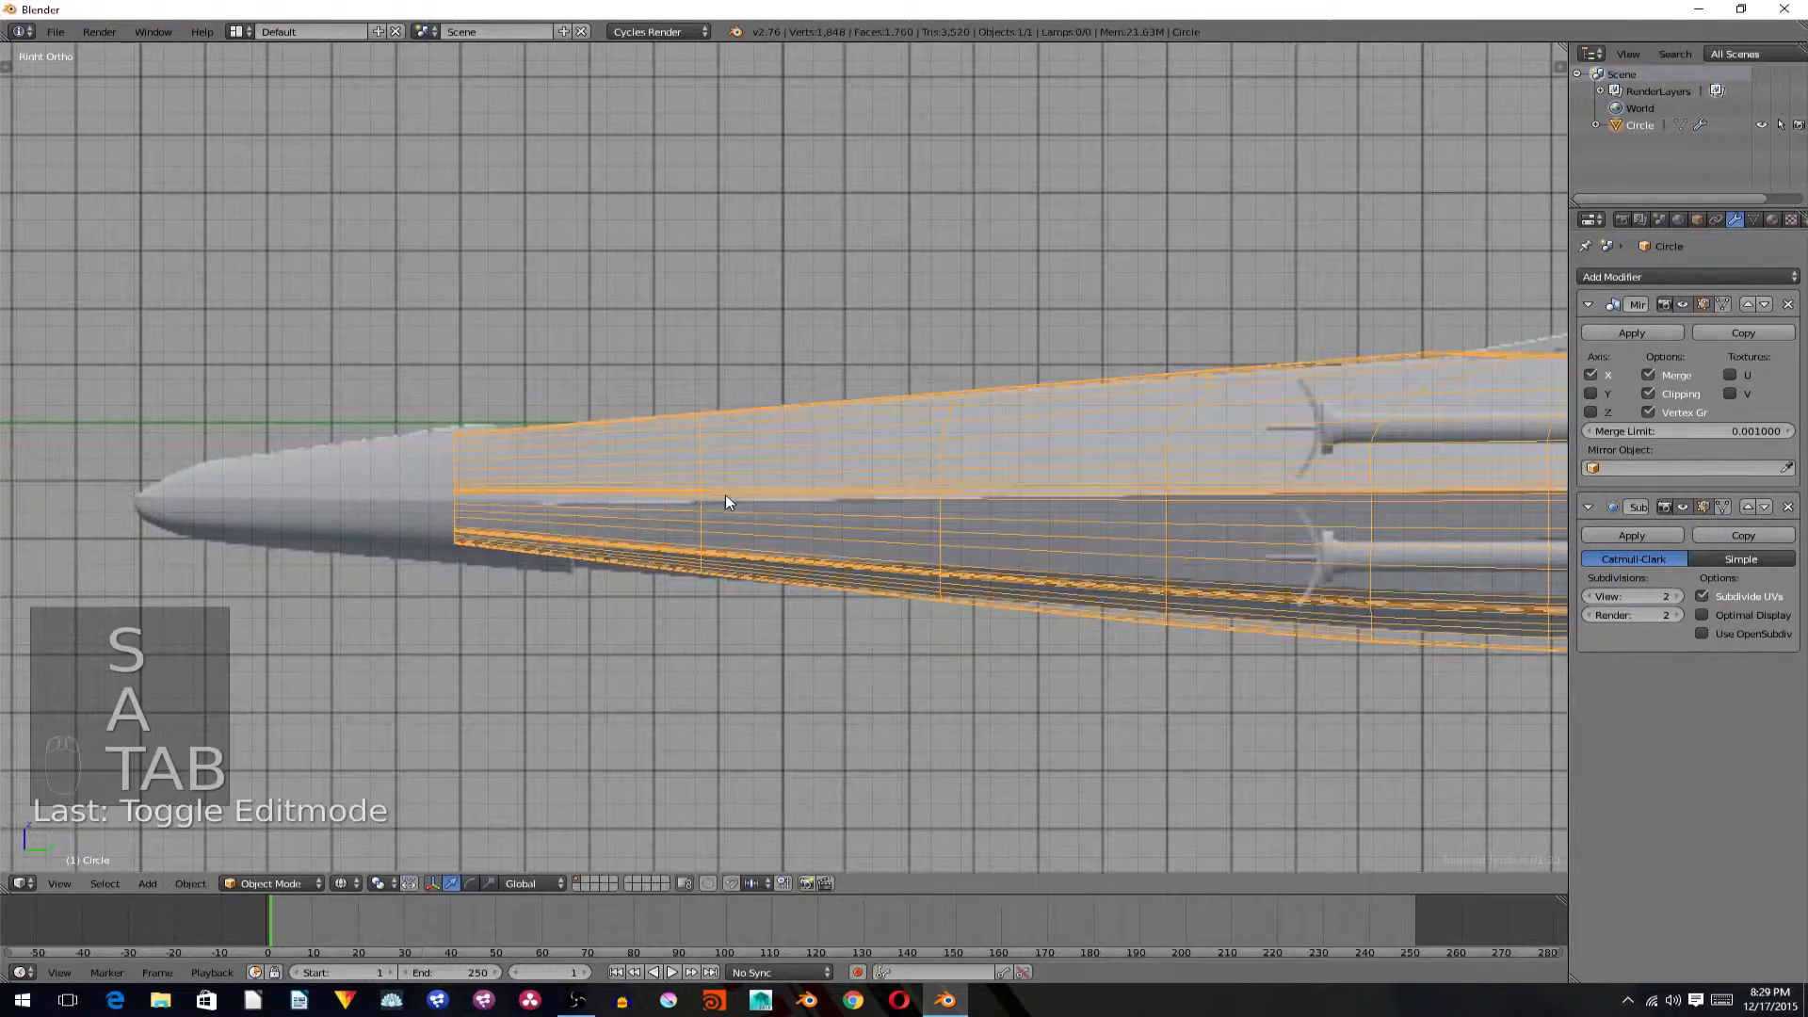
{"action": "key", "text": "z"}
{"action": "scroll", "coordinate": [727, 496], "scroll_direction": "down", "scroll_amount": 2}
{"action": "middle_click_drag", "start_coordinate": [727, 495], "coordinate": [788, 343]}
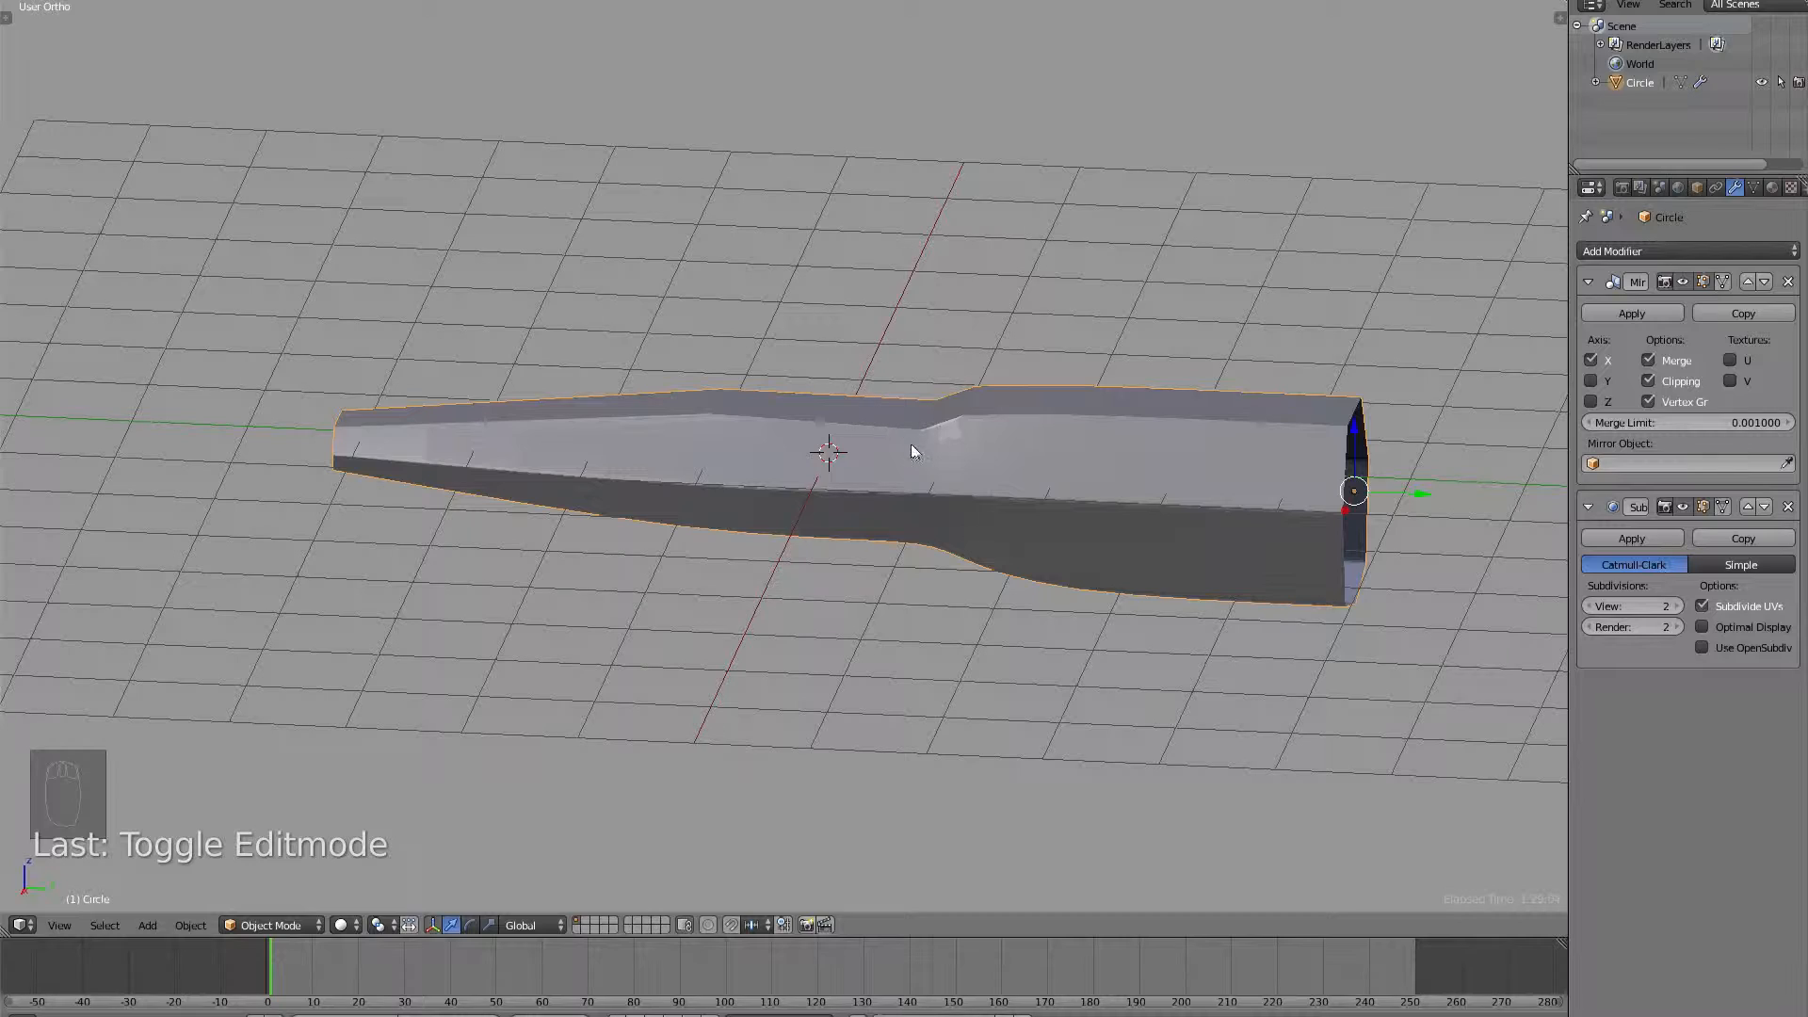
Flatten the fuselage by scaling it down along Z.
{"action": "scroll", "coordinate": [917, 449], "scroll_direction": "down", "scroll_amount": 3}
{"action": "middle_click_drag", "start_coordinate": [861, 427], "coordinate": [797, 465]}
{"action": "scroll", "coordinate": [730, 400], "scroll_direction": "up", "scroll_amount": 3}
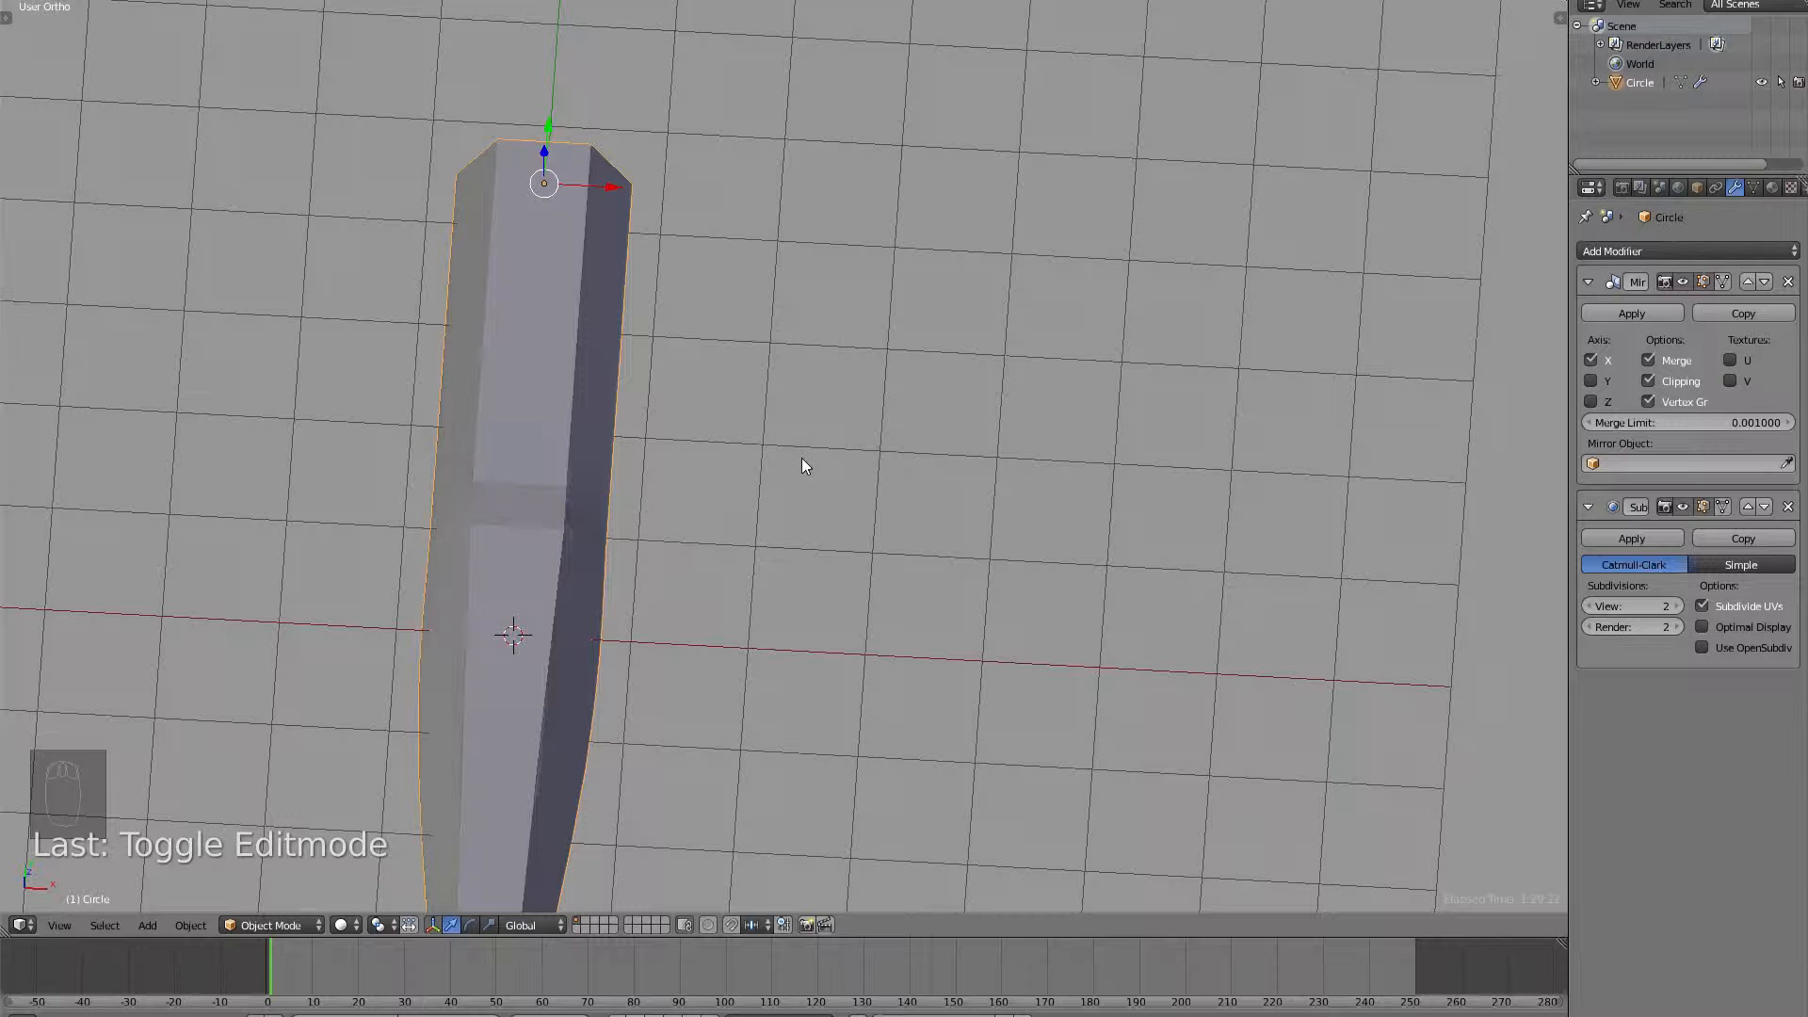
{"action": "middle_click_drag", "start_coordinate": [800, 458], "coordinate": [765, 409]}
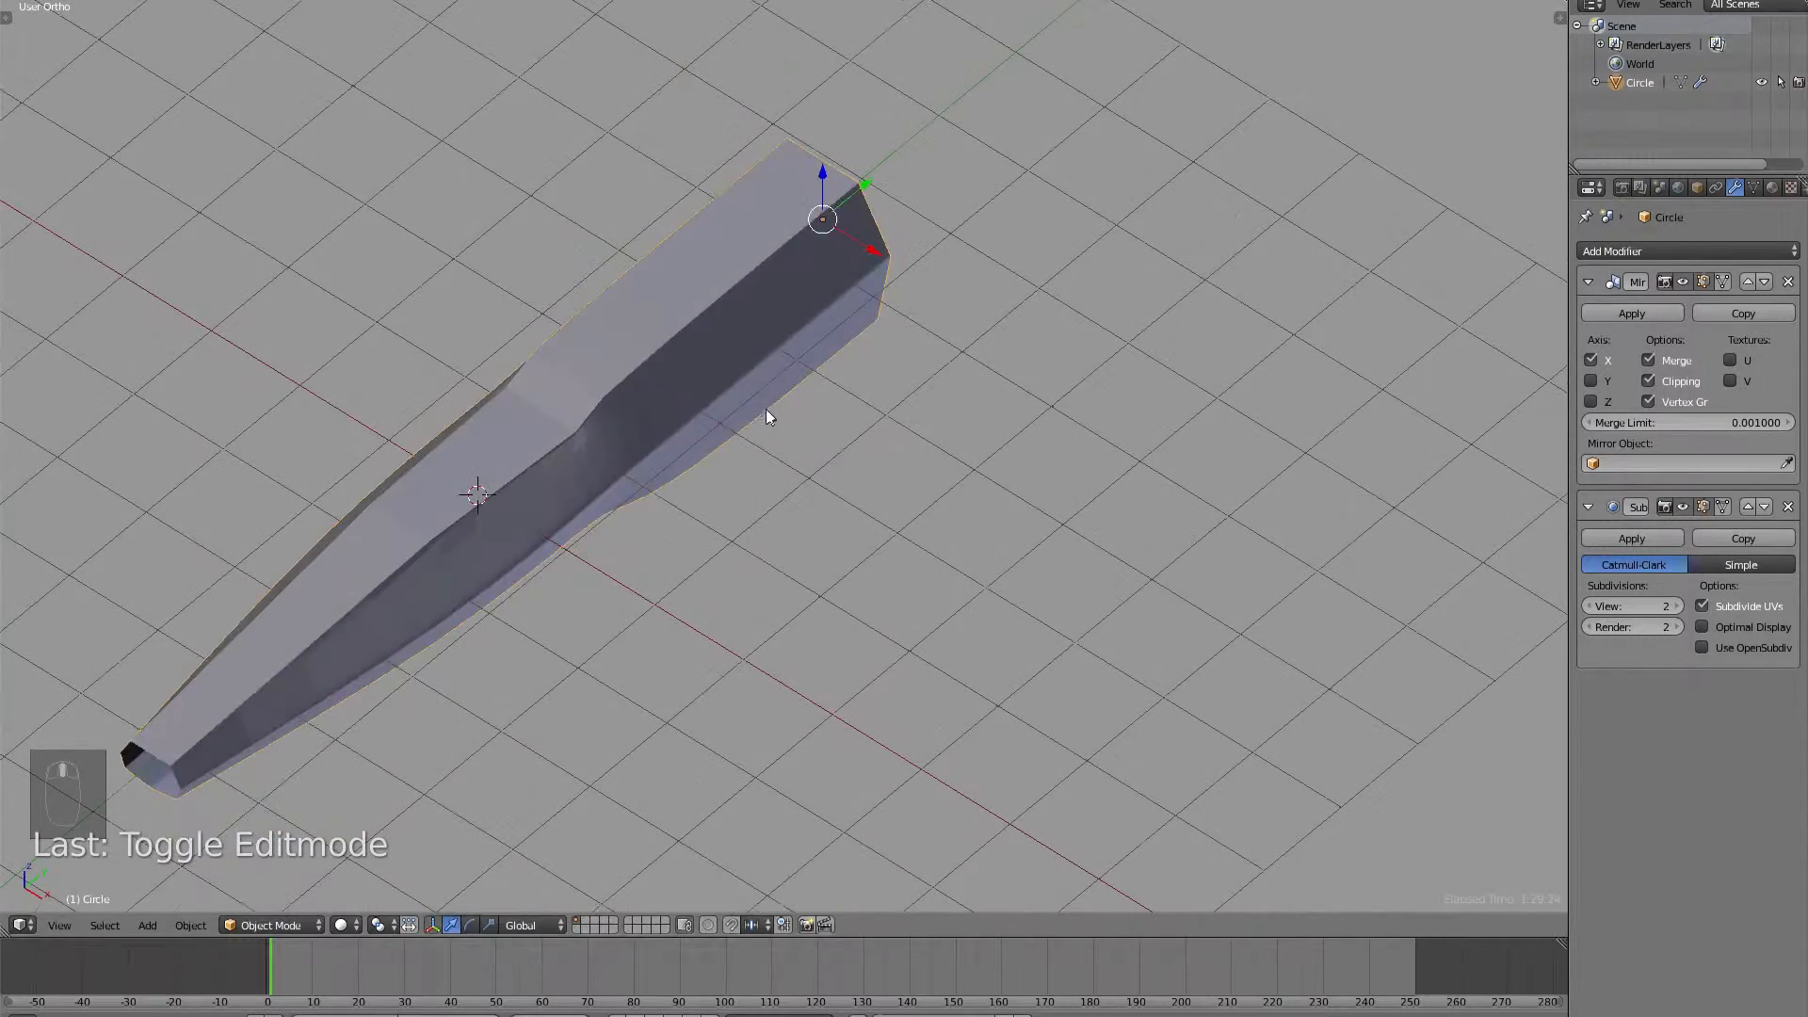
{"action": "key", "text": "s"}
{"action": "key", "text": "z"}
{"action": "left_click", "coordinate": [784, 309]}
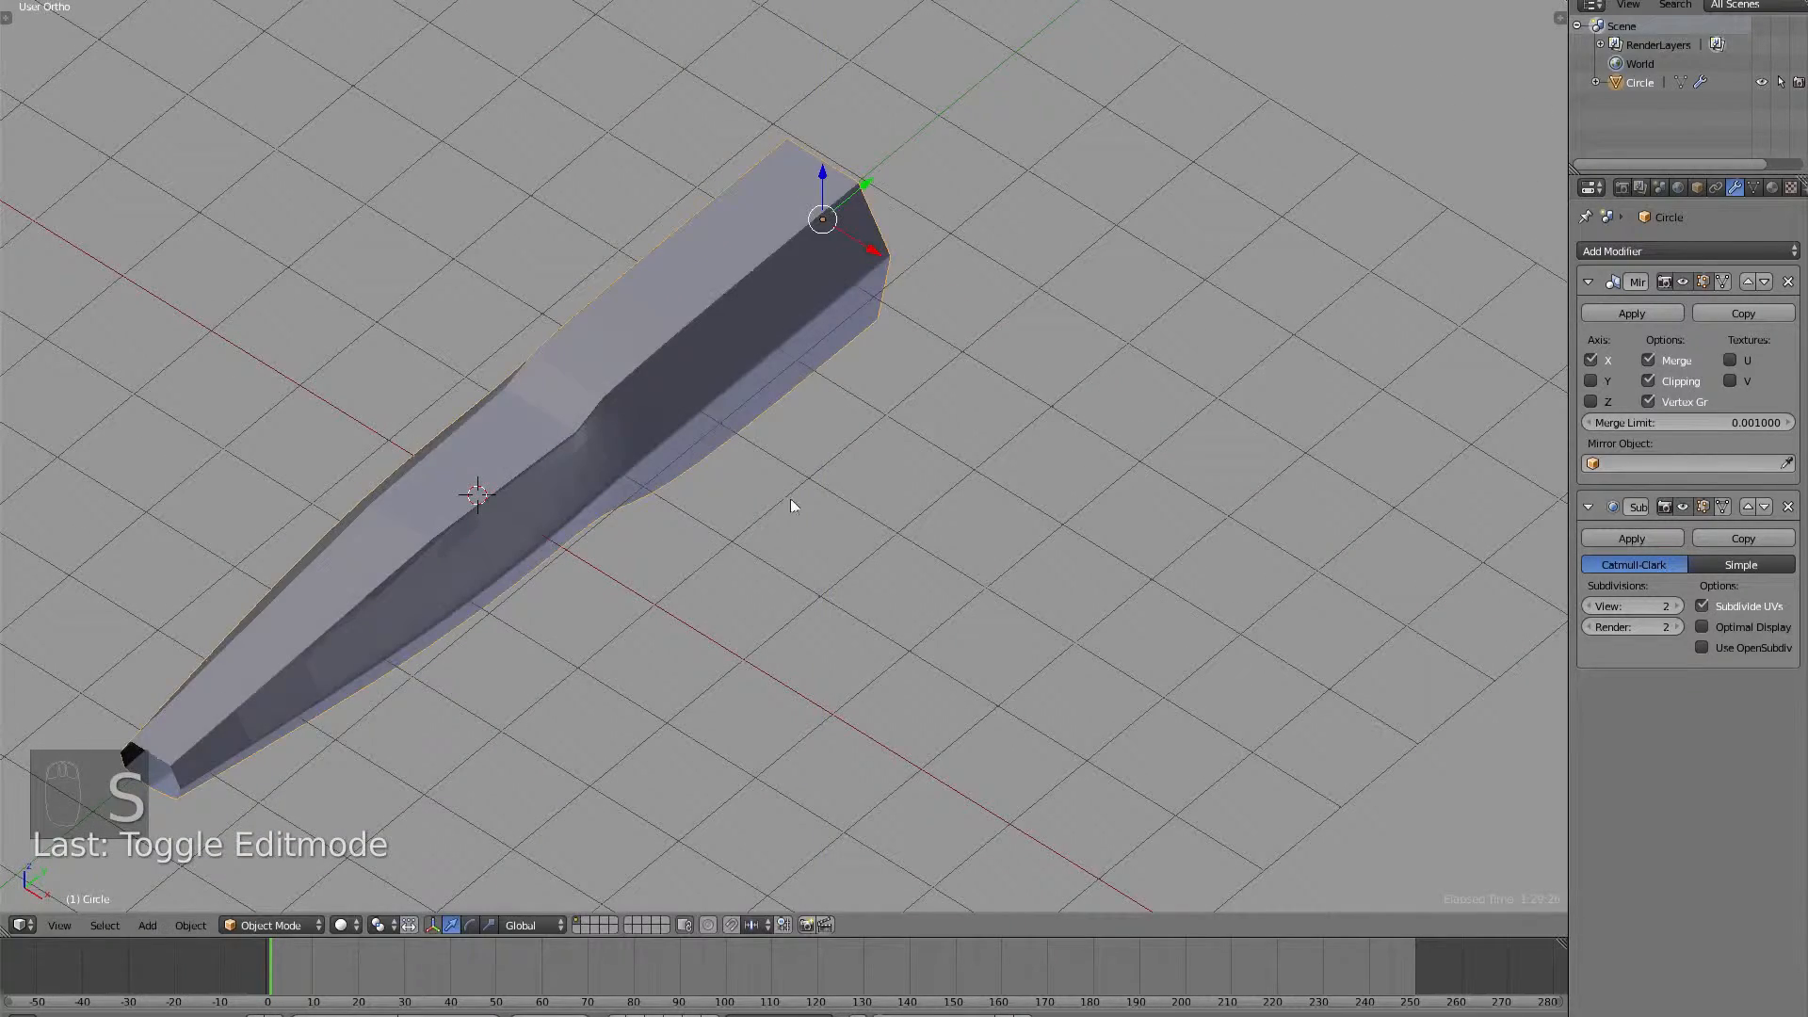
Deselect the fuselage and switch to an empty layer to hide it.
{"action": "middle_click_drag", "start_coordinate": [789, 499], "coordinate": [653, 851]}
{"action": "key", "text": "a"}
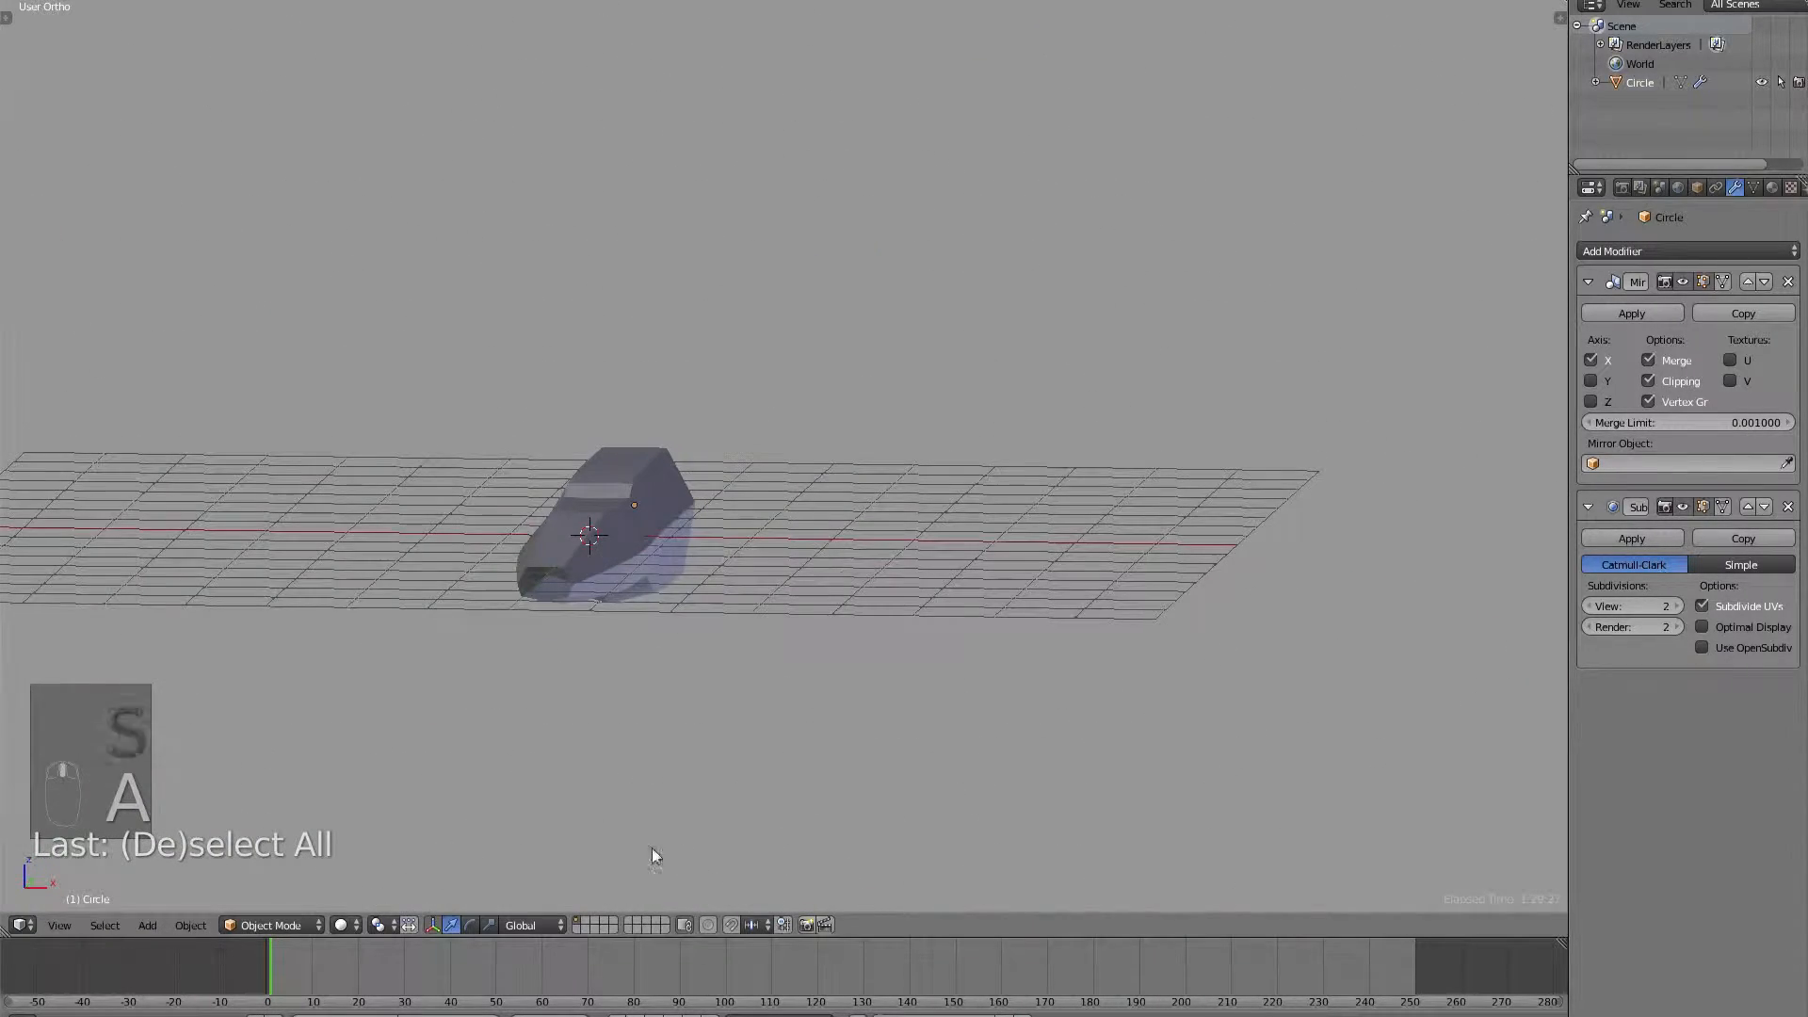
{"action": "left_click", "coordinate": [585, 920]}
Add a plane and, in top view, move it over the reference wing.
{"action": "key", "text": "shift+a"}
{"action": "mouse_move", "coordinate": [753, 497]}
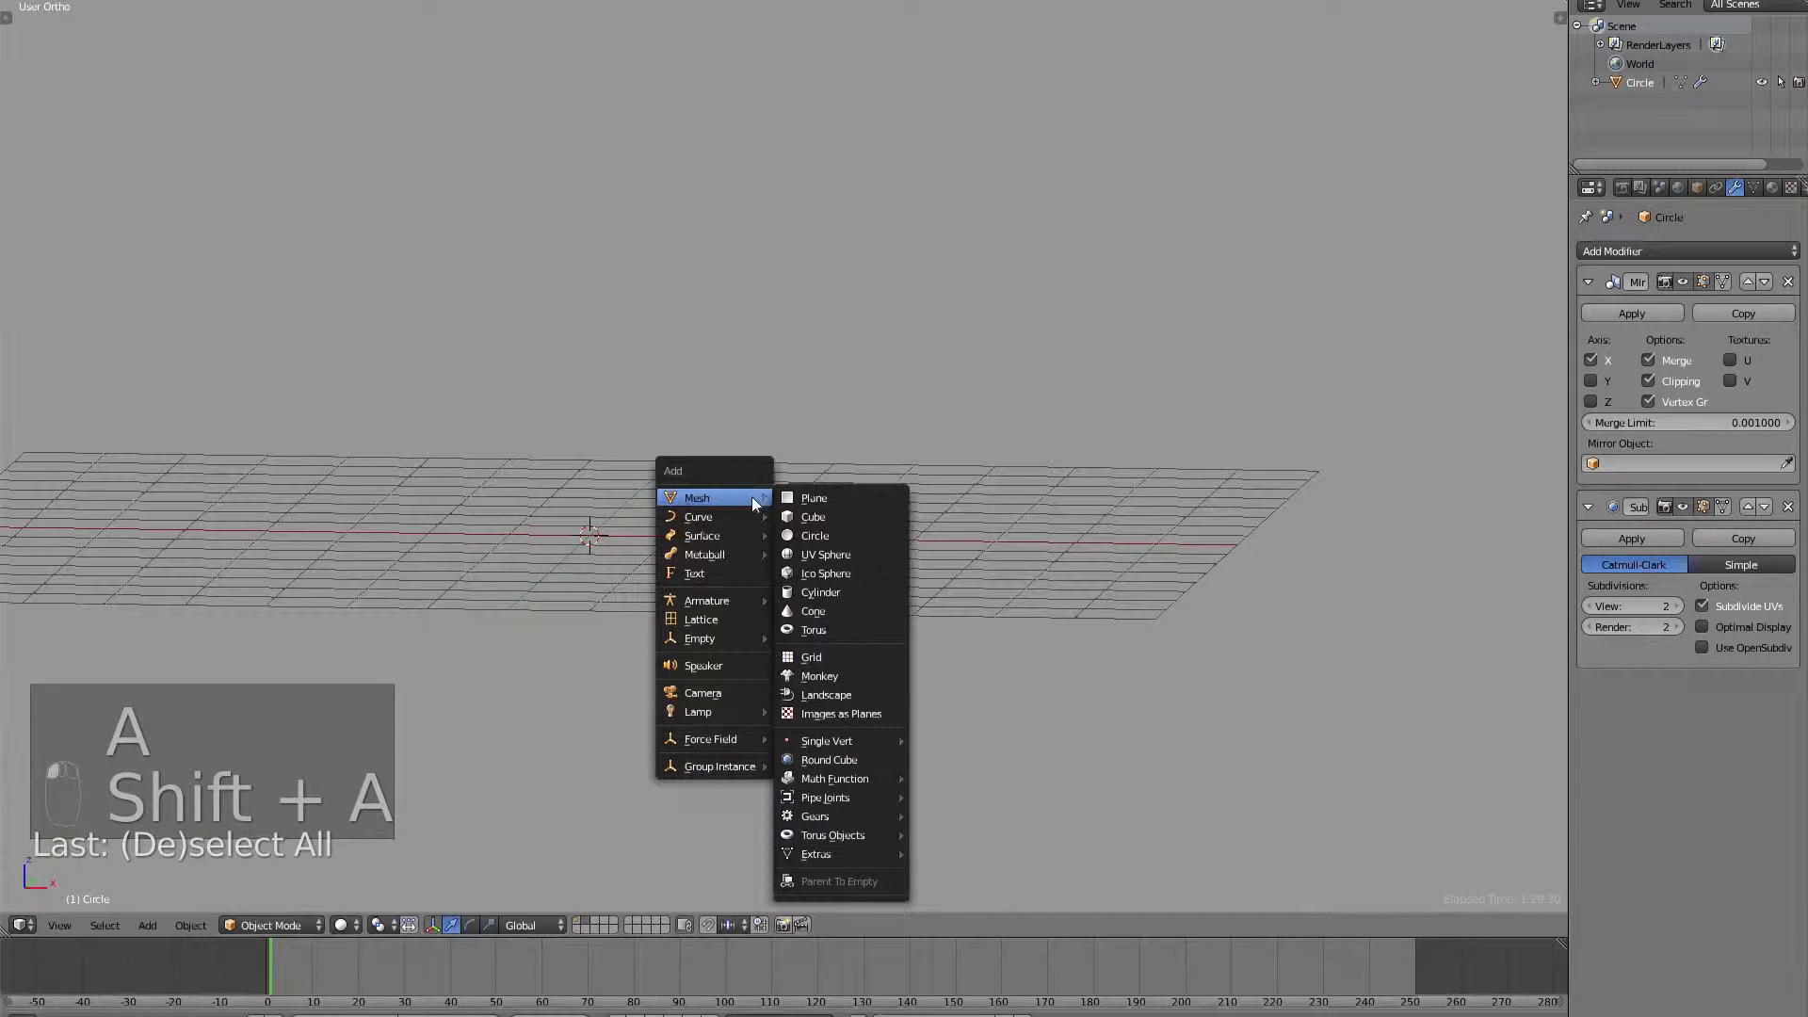
{"action": "left_click", "coordinate": [807, 507]}
{"action": "key", "text": "KP_7"}
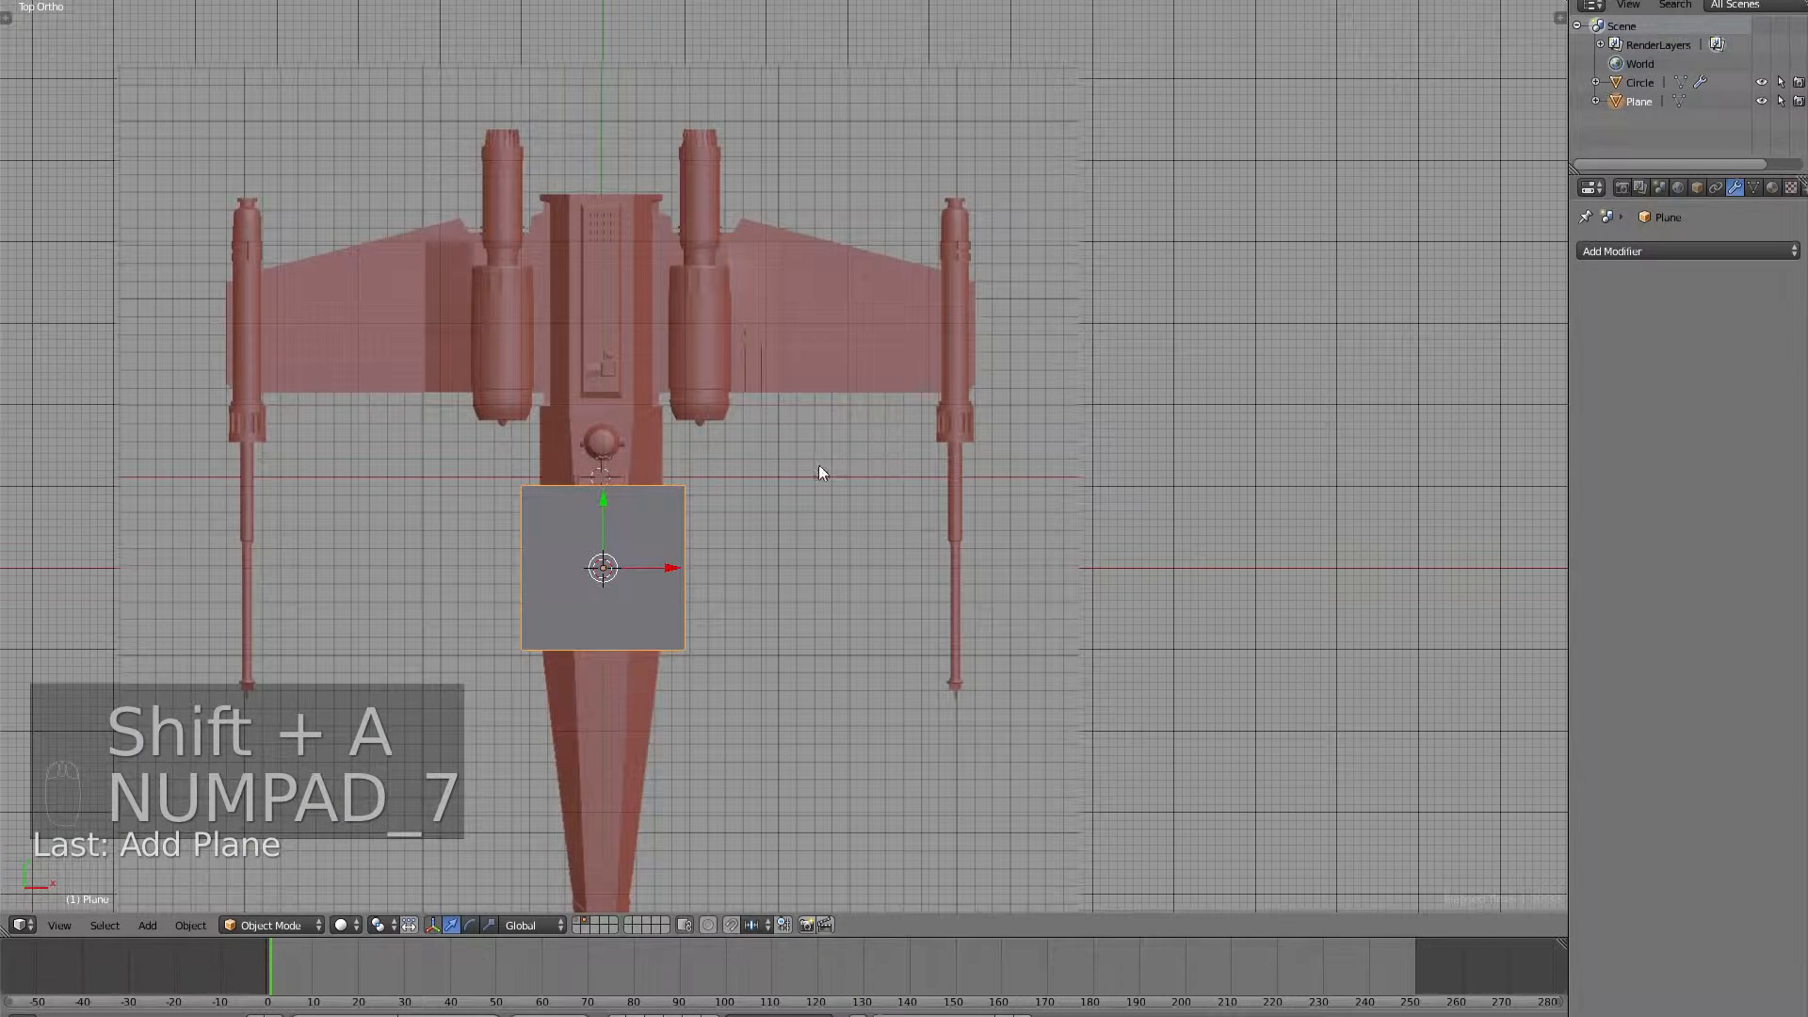
{"action": "left_click_drag", "start_coordinate": [669, 567], "coordinate": [802, 301]}
In edge select mode, stretch the plane's right edge out to the wingtip.
{"action": "key", "text": "Tab"}
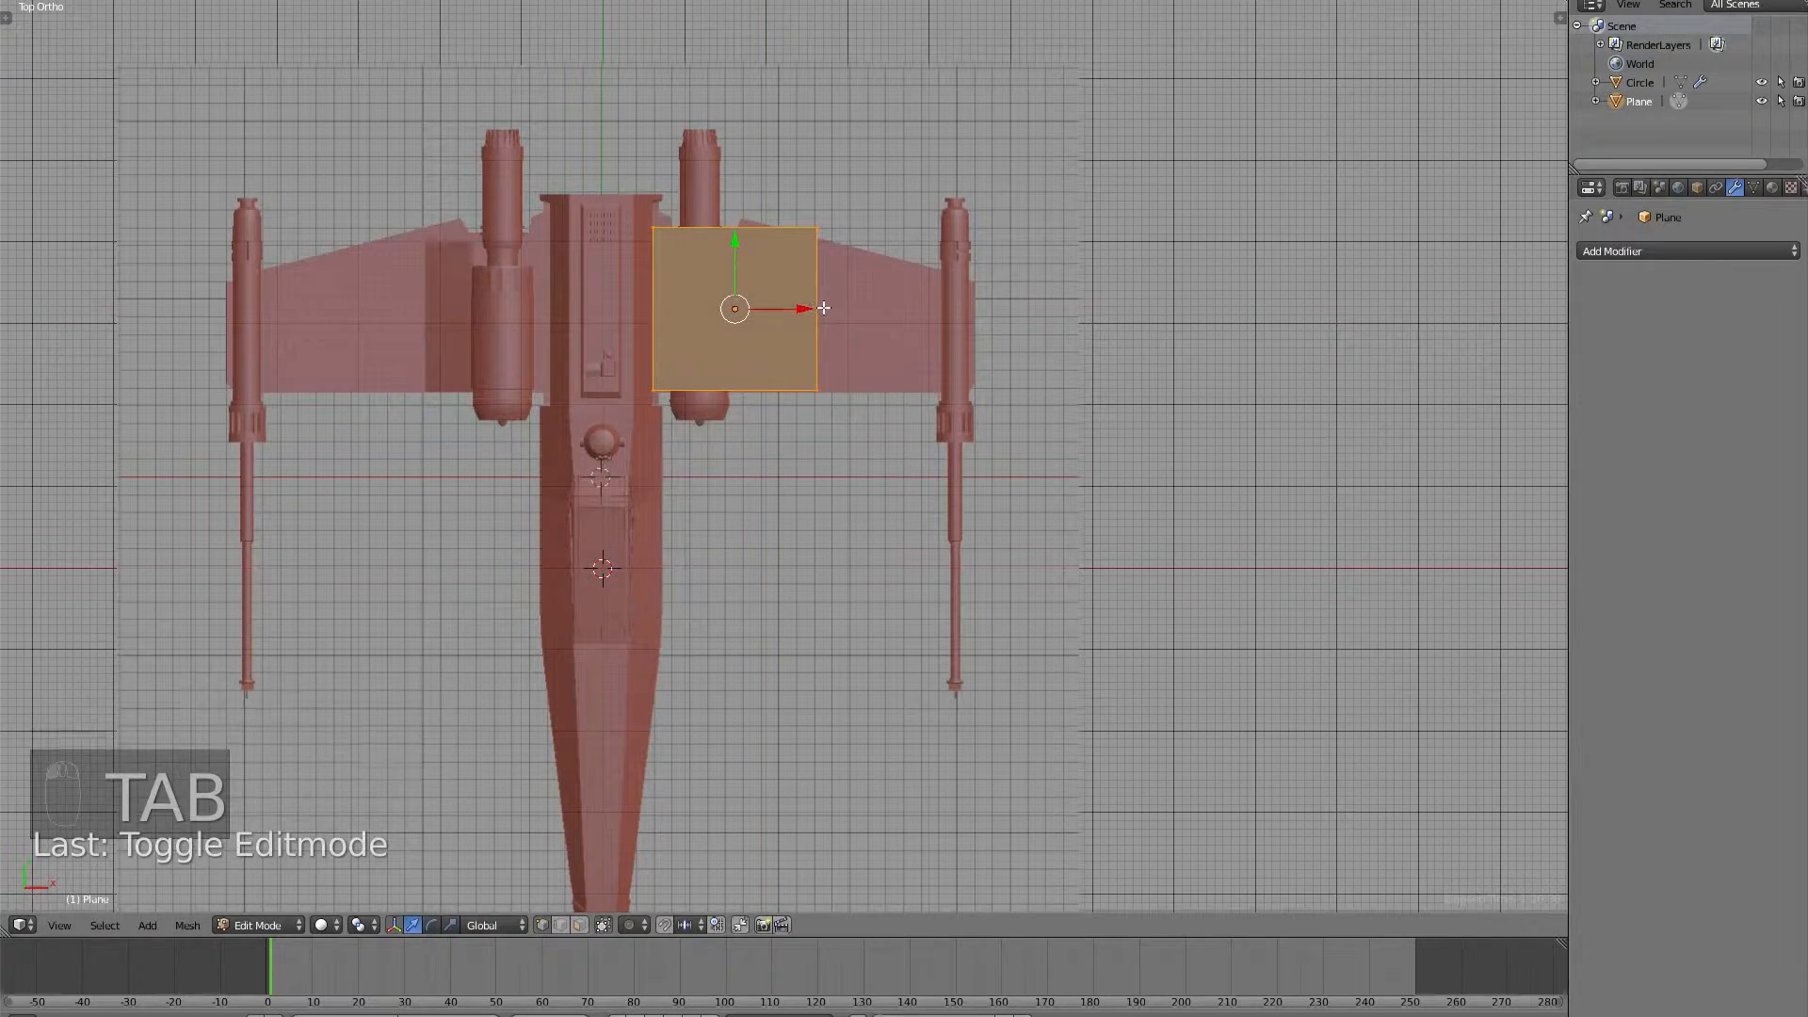
{"action": "key", "text": "ctrl+Tab"}
{"action": "left_click", "coordinate": [801, 323]}
{"action": "left_click", "coordinate": [815, 308]}
{"action": "left_click_drag", "start_coordinate": [816, 307], "coordinate": [1000, 322]}
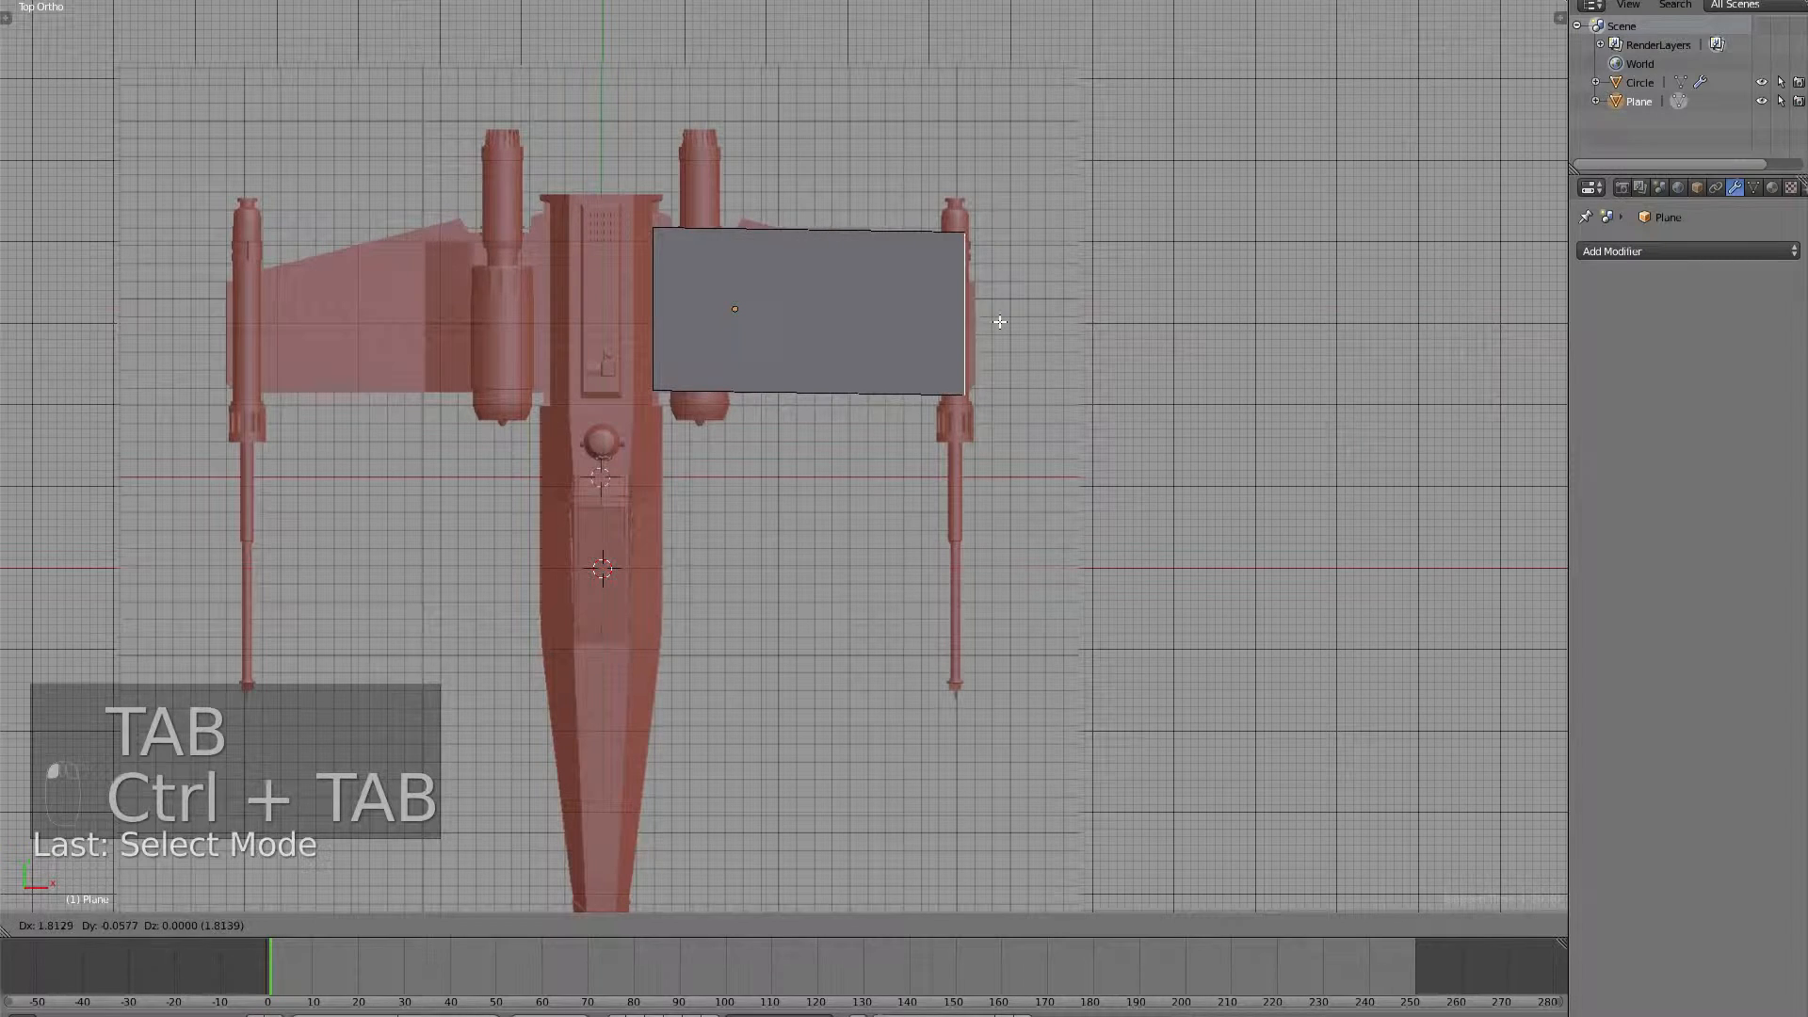
{"action": "right_click", "coordinate": [1000, 322]}
{"action": "left_click_drag", "start_coordinate": [880, 303], "coordinate": [1050, 319]}
{"action": "key", "text": "s"}
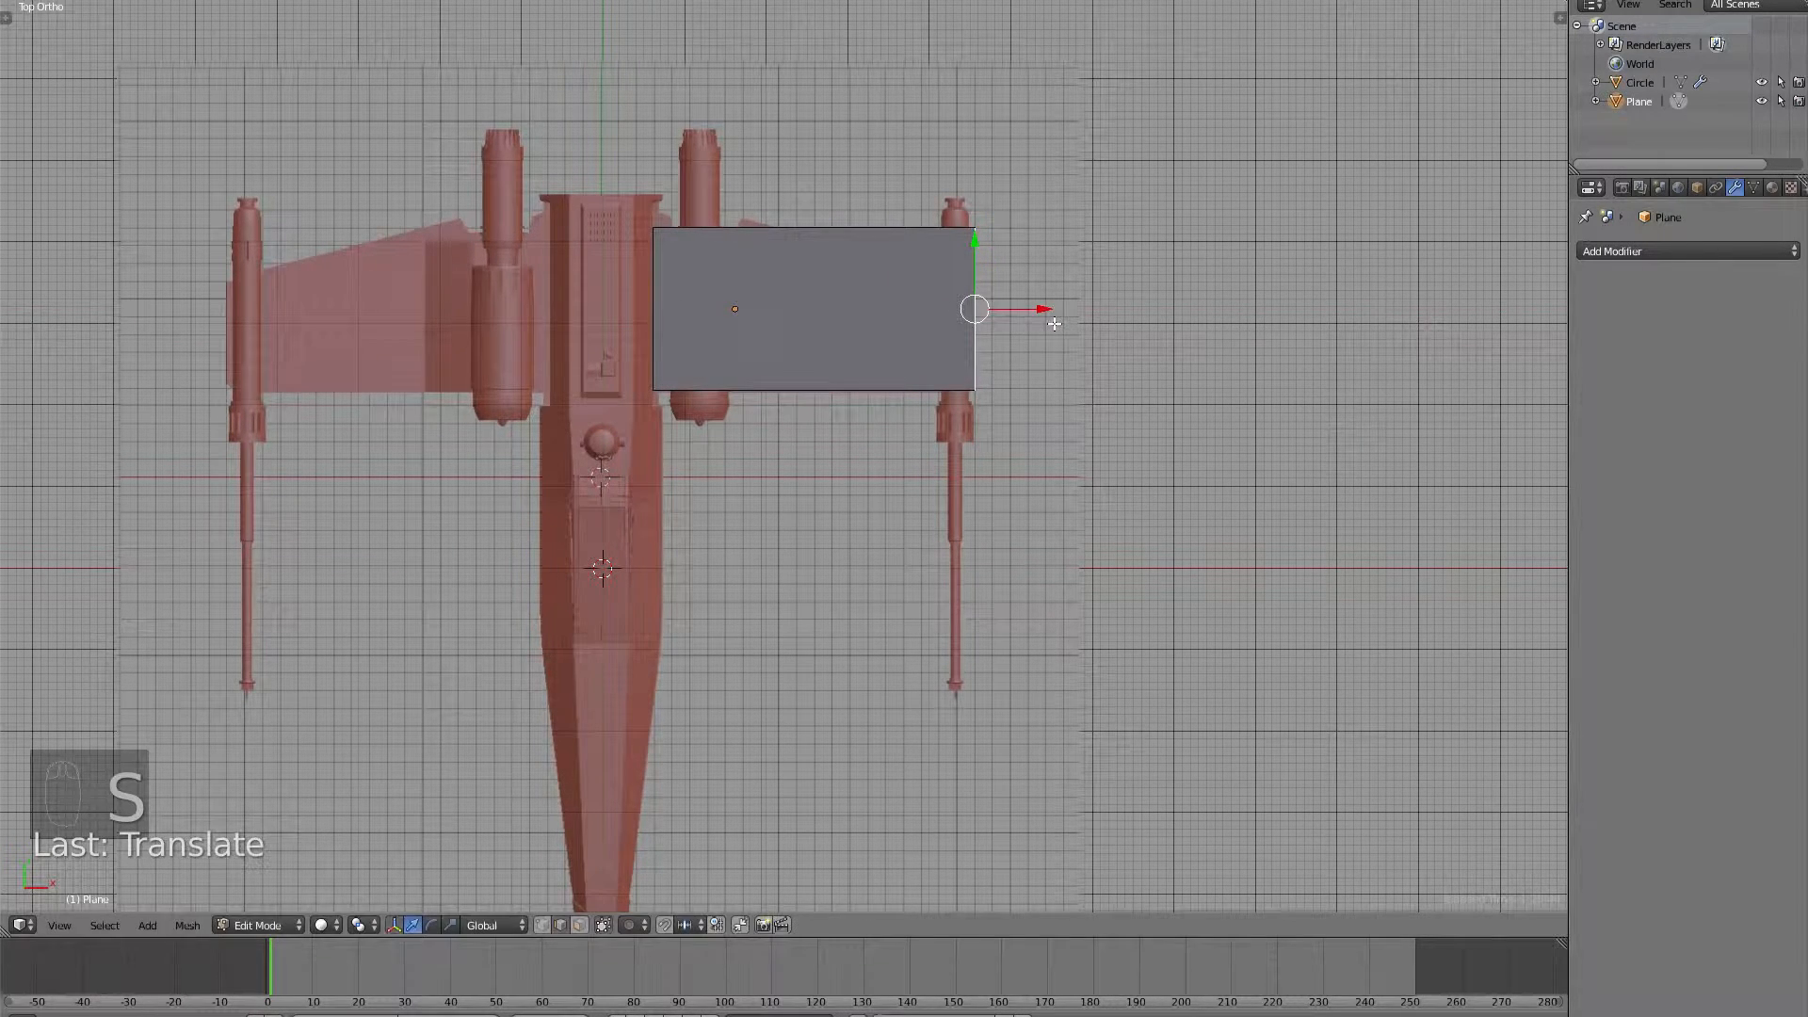
Taper the outer edge by scaling it along Y, then slide it down along Y to match the reference.
{"action": "key", "text": "s"}
{"action": "key", "text": "y"}
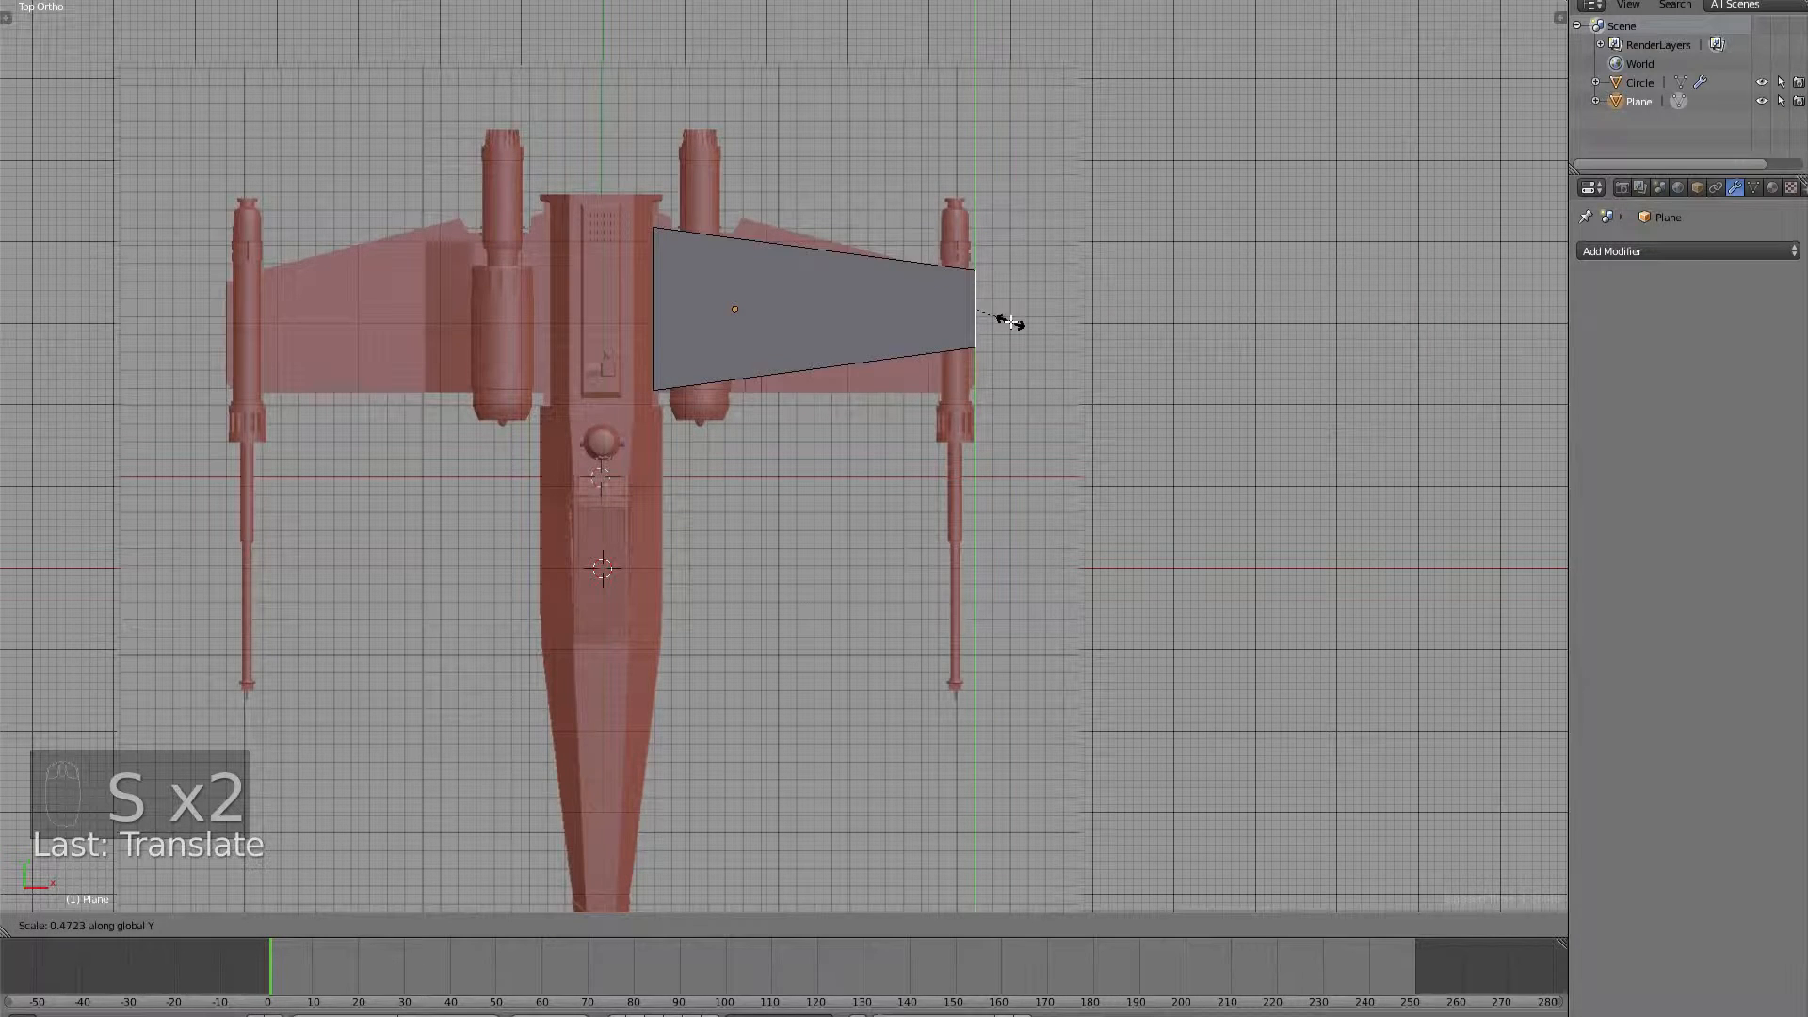
{"action": "left_click", "coordinate": [1020, 327]}
{"action": "key", "text": "z"}
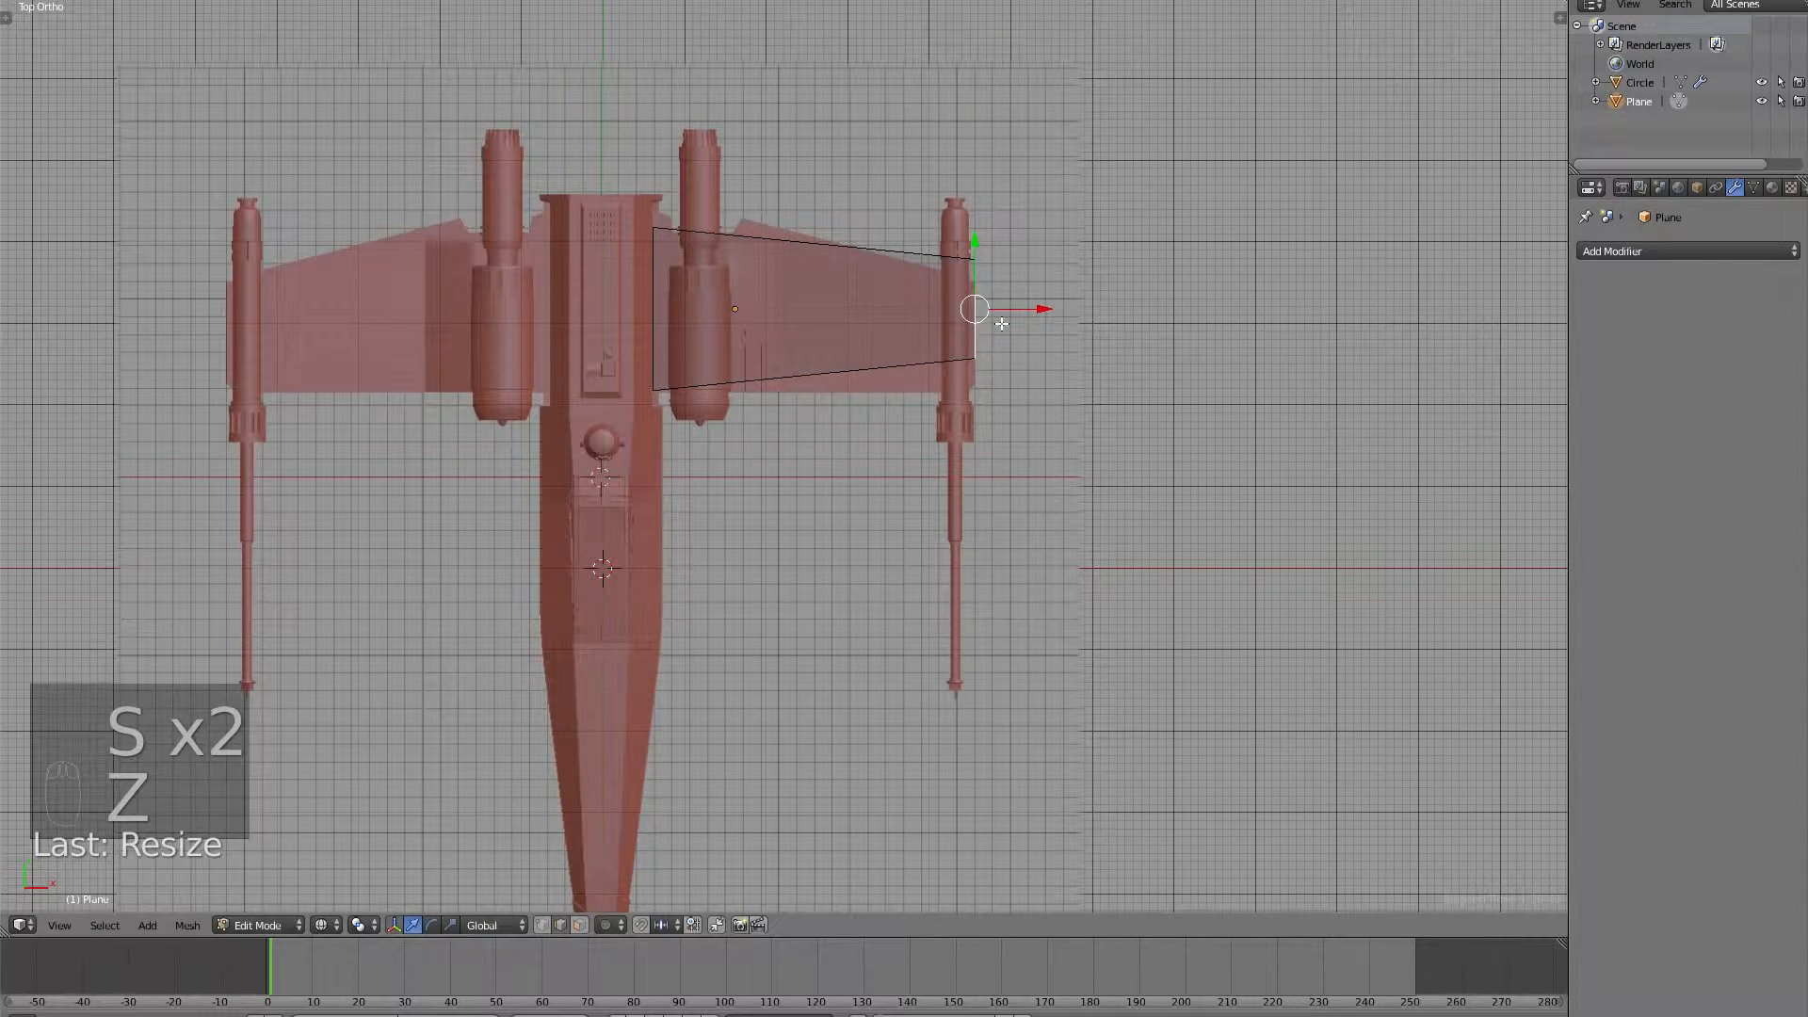
{"action": "left_click_drag", "start_coordinate": [976, 261], "coordinate": [975, 294]}
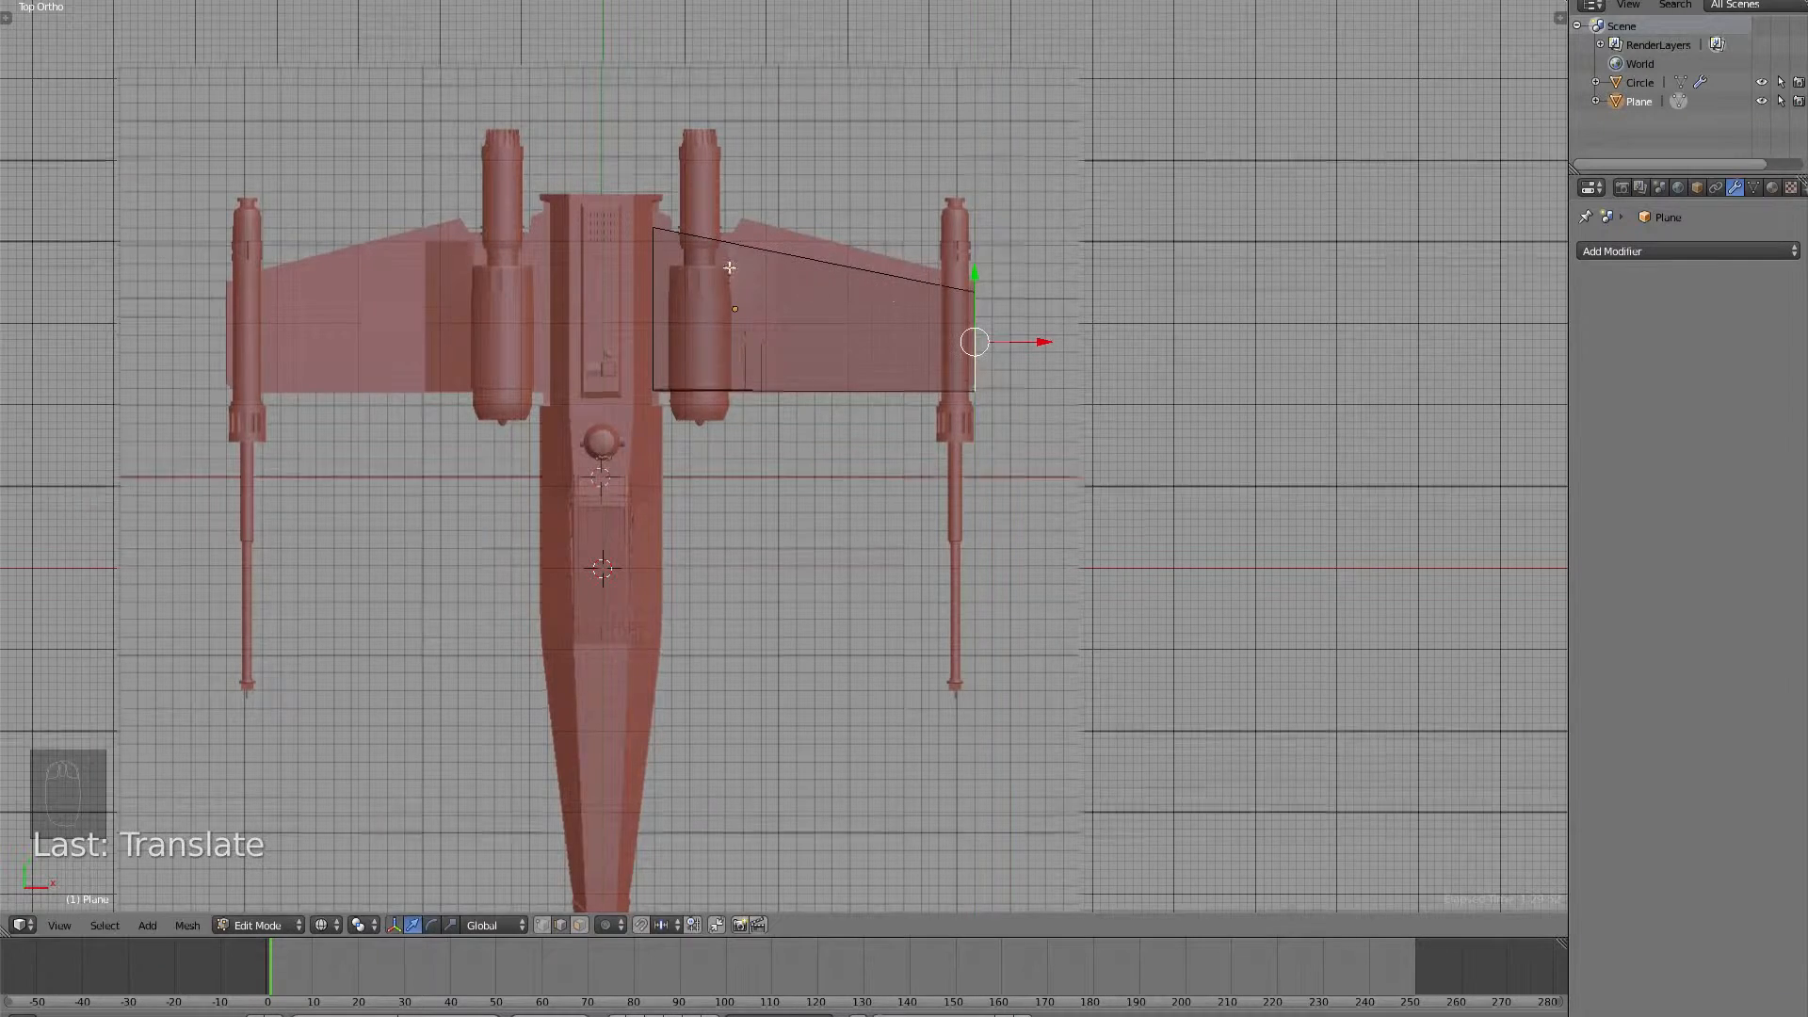
{"action": "scroll", "coordinate": [756, 358], "scroll_direction": "up", "scroll_amount": 4}
In vertex mode, move the wing's top-left and top-right corners along Y to the reference outline.
{"action": "key", "text": "ctrl+Tab"}
{"action": "left_click", "coordinate": [756, 358]}
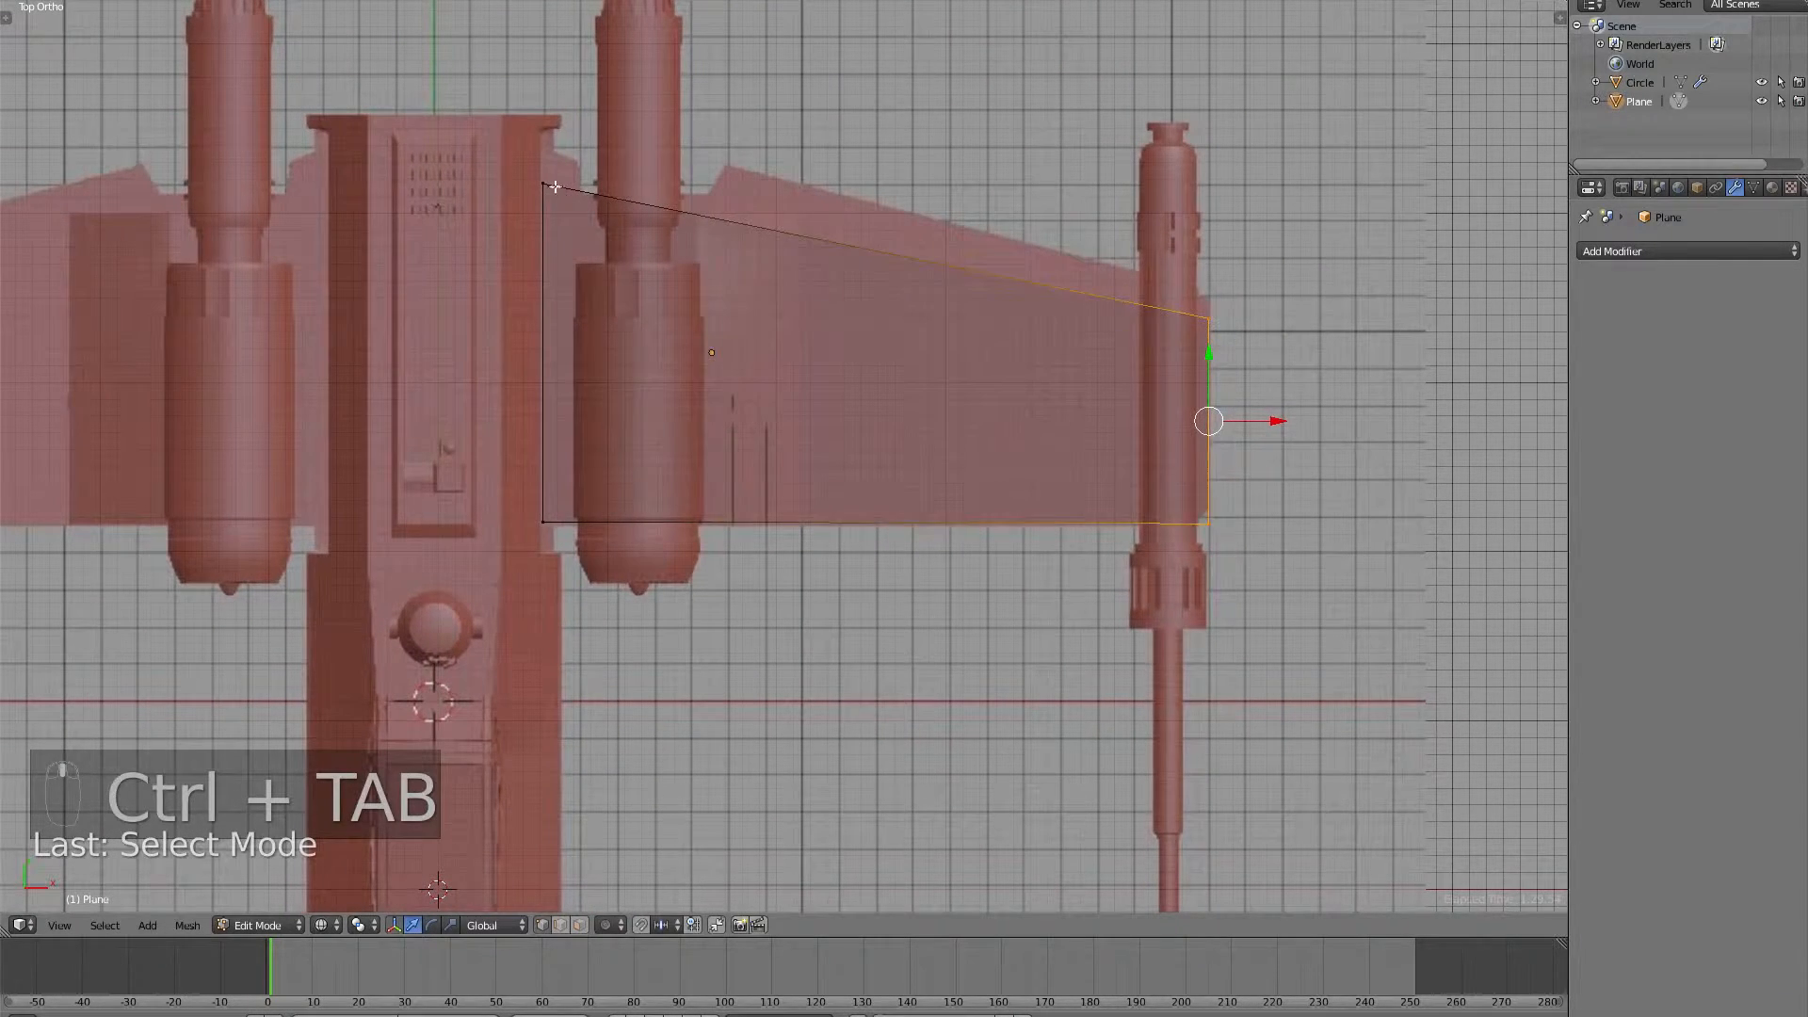
{"action": "right_click", "coordinate": [543, 184]}
{"action": "left_click_drag", "start_coordinate": [544, 137], "coordinate": [548, 103]}
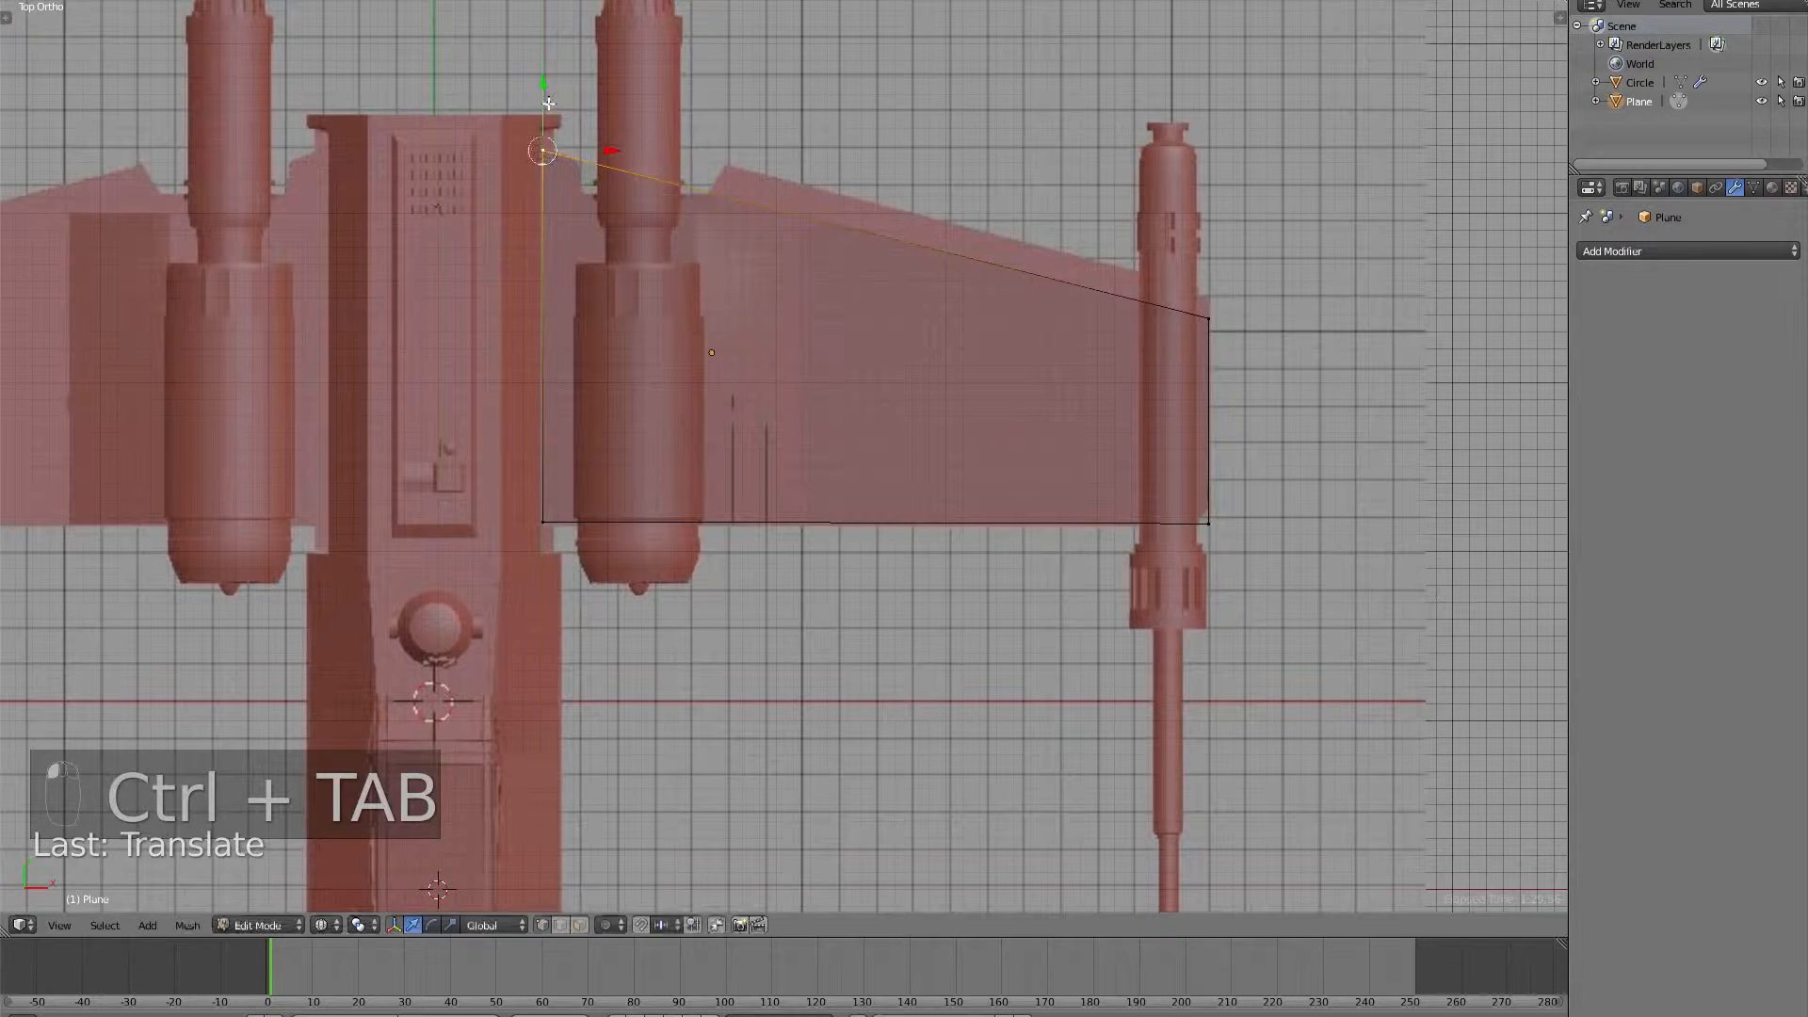
{"action": "right_click", "coordinate": [1209, 313]}
{"action": "left_click_drag", "start_coordinate": [1207, 288], "coordinate": [1213, 268]}
{"action": "key", "text": "a"}
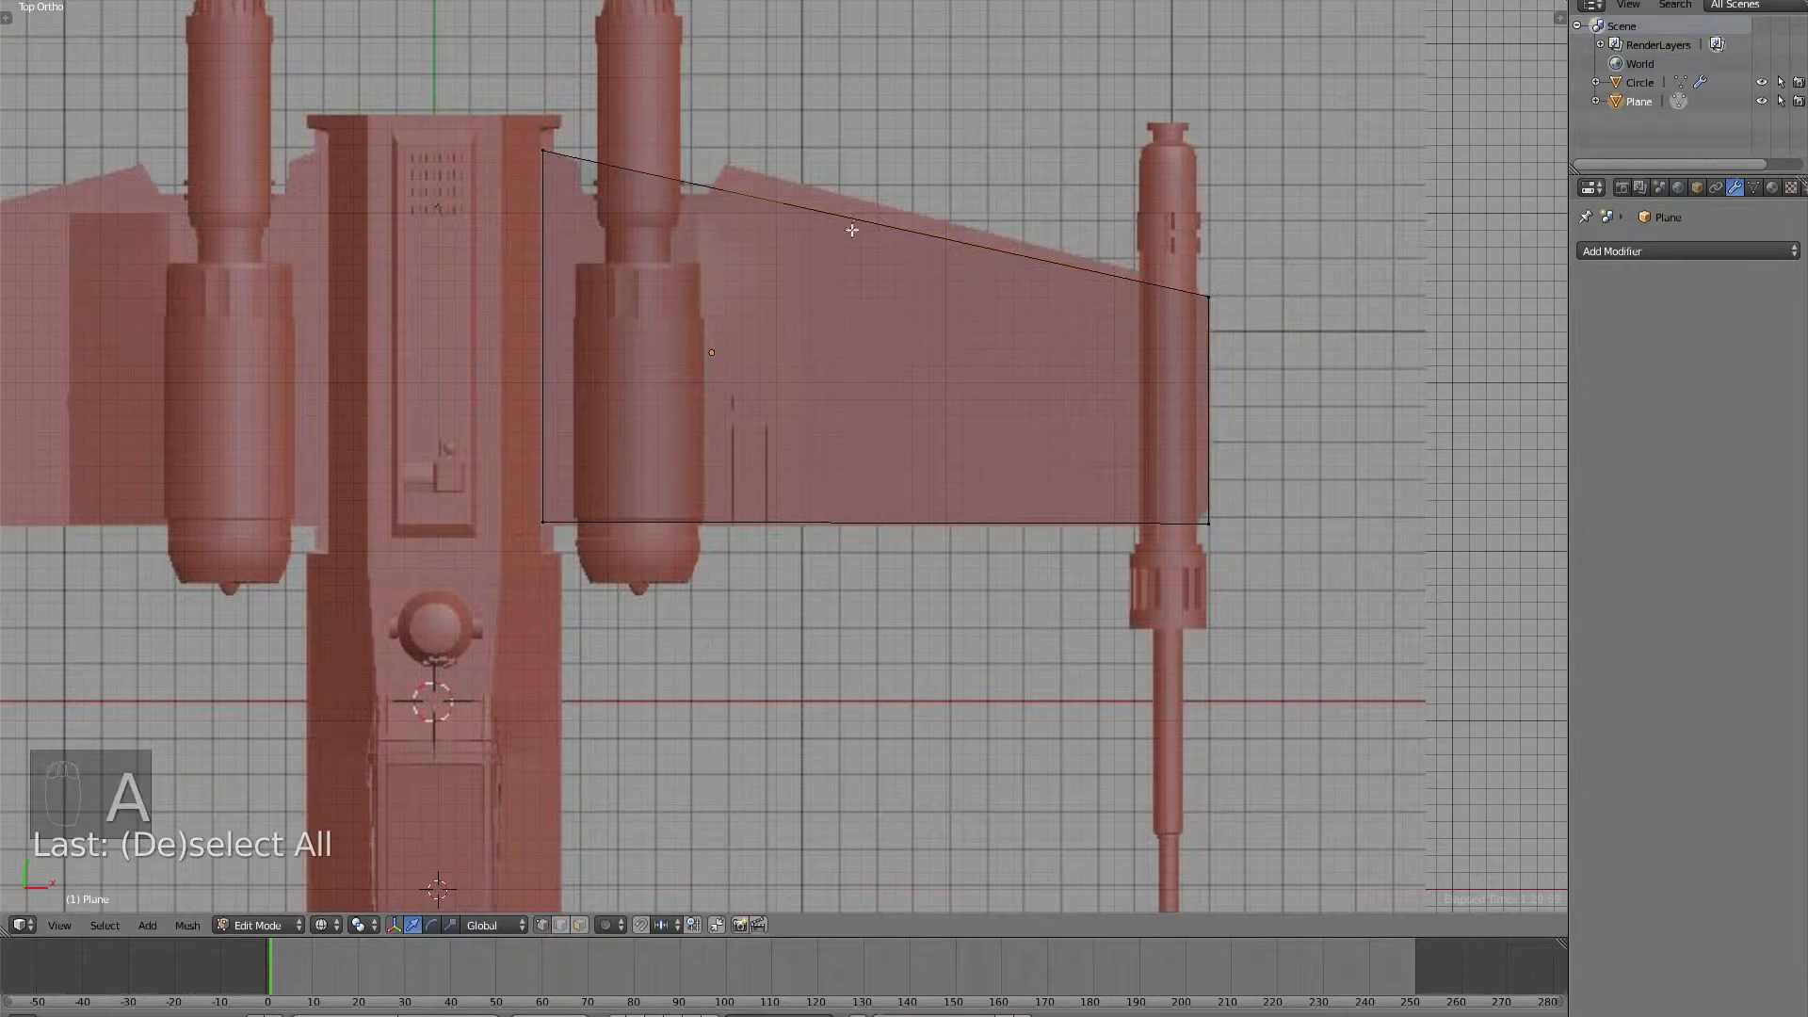
Add two vertical edge loops across the wing and lower a top vertex to follow the outline.
{"action": "key", "text": "ctrl+r"}
{"action": "left_click", "coordinate": [603, 169]}
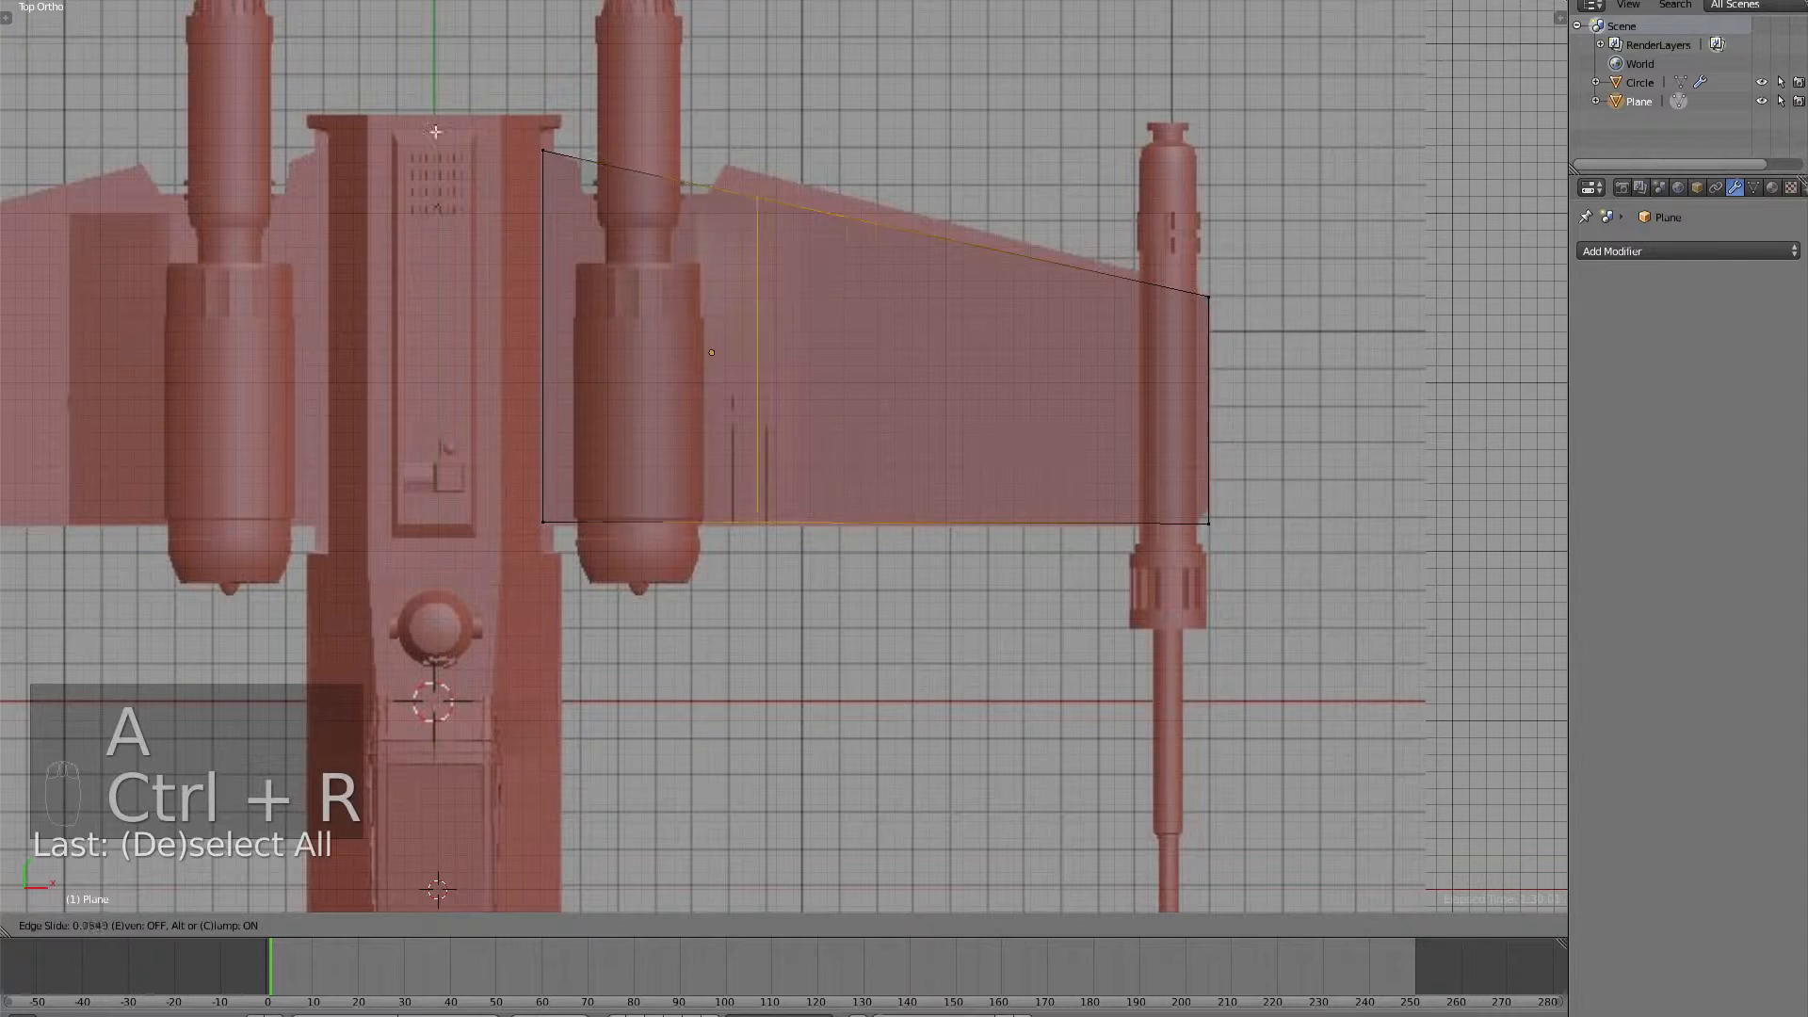
{"action": "left_click", "coordinate": [306, 103]}
{"action": "key", "text": "a"}
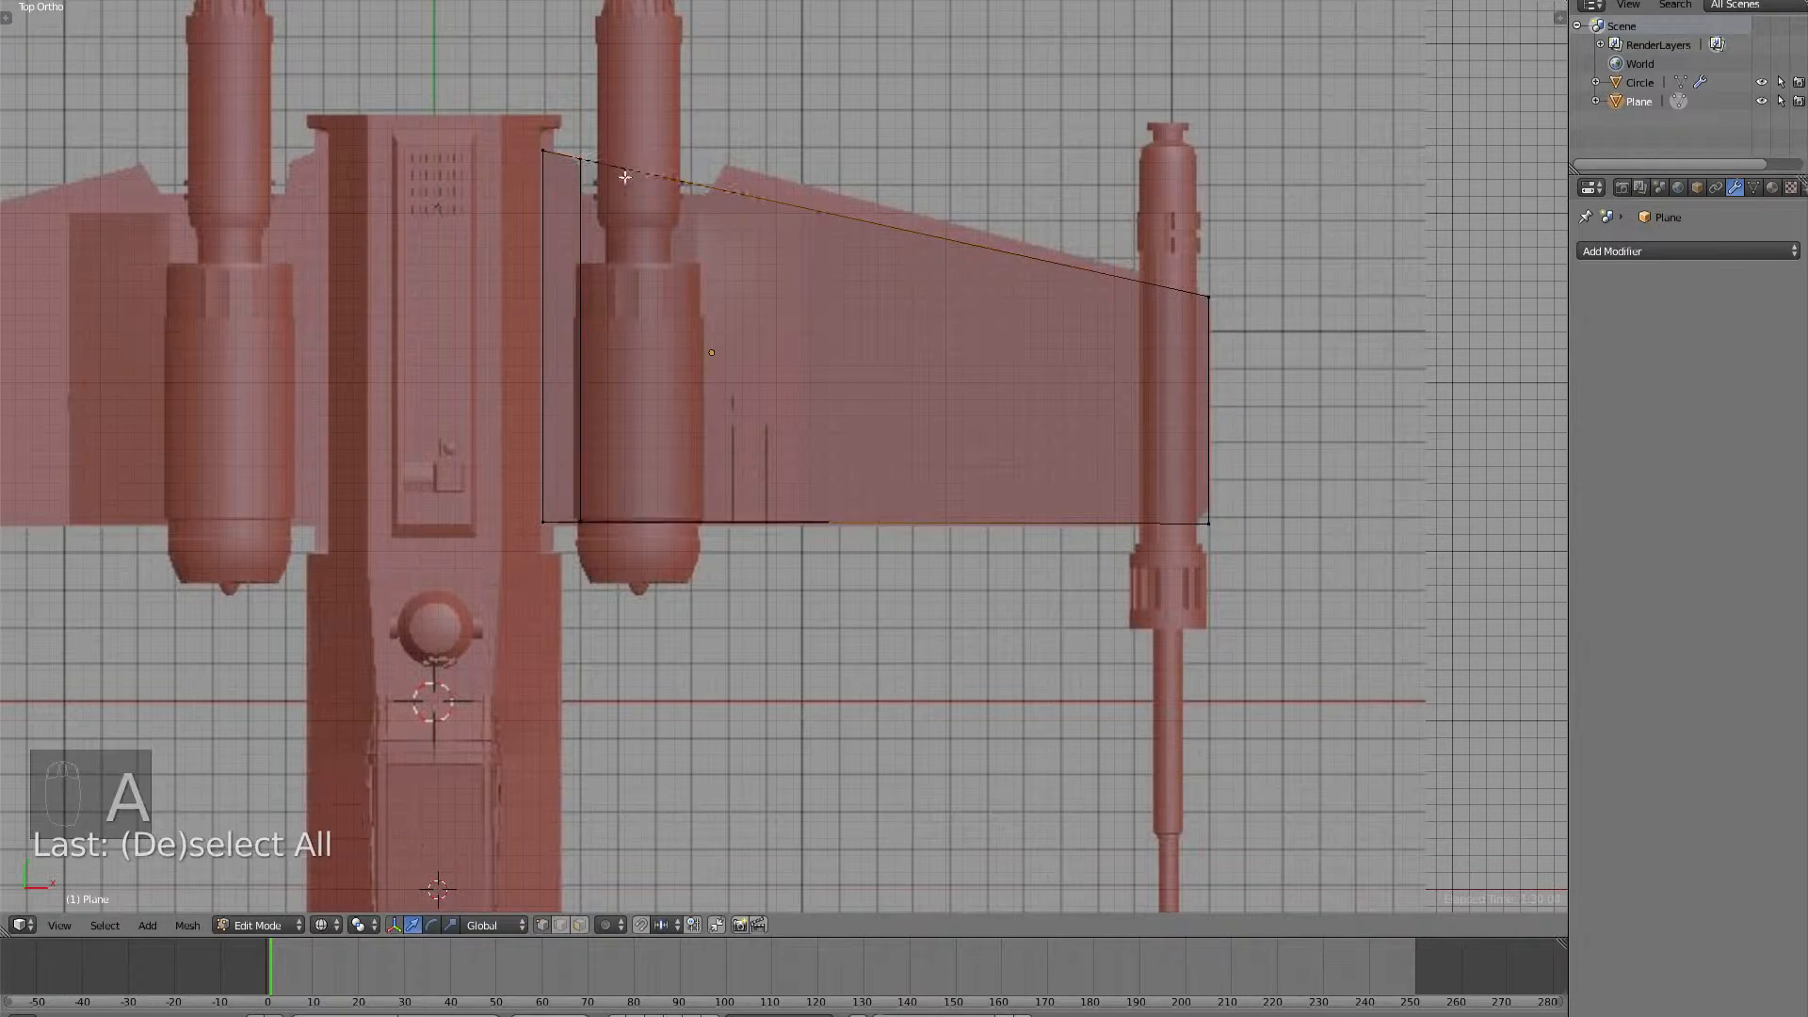
{"action": "key", "text": "ctrl+r"}
{"action": "left_click", "coordinate": [628, 183]}
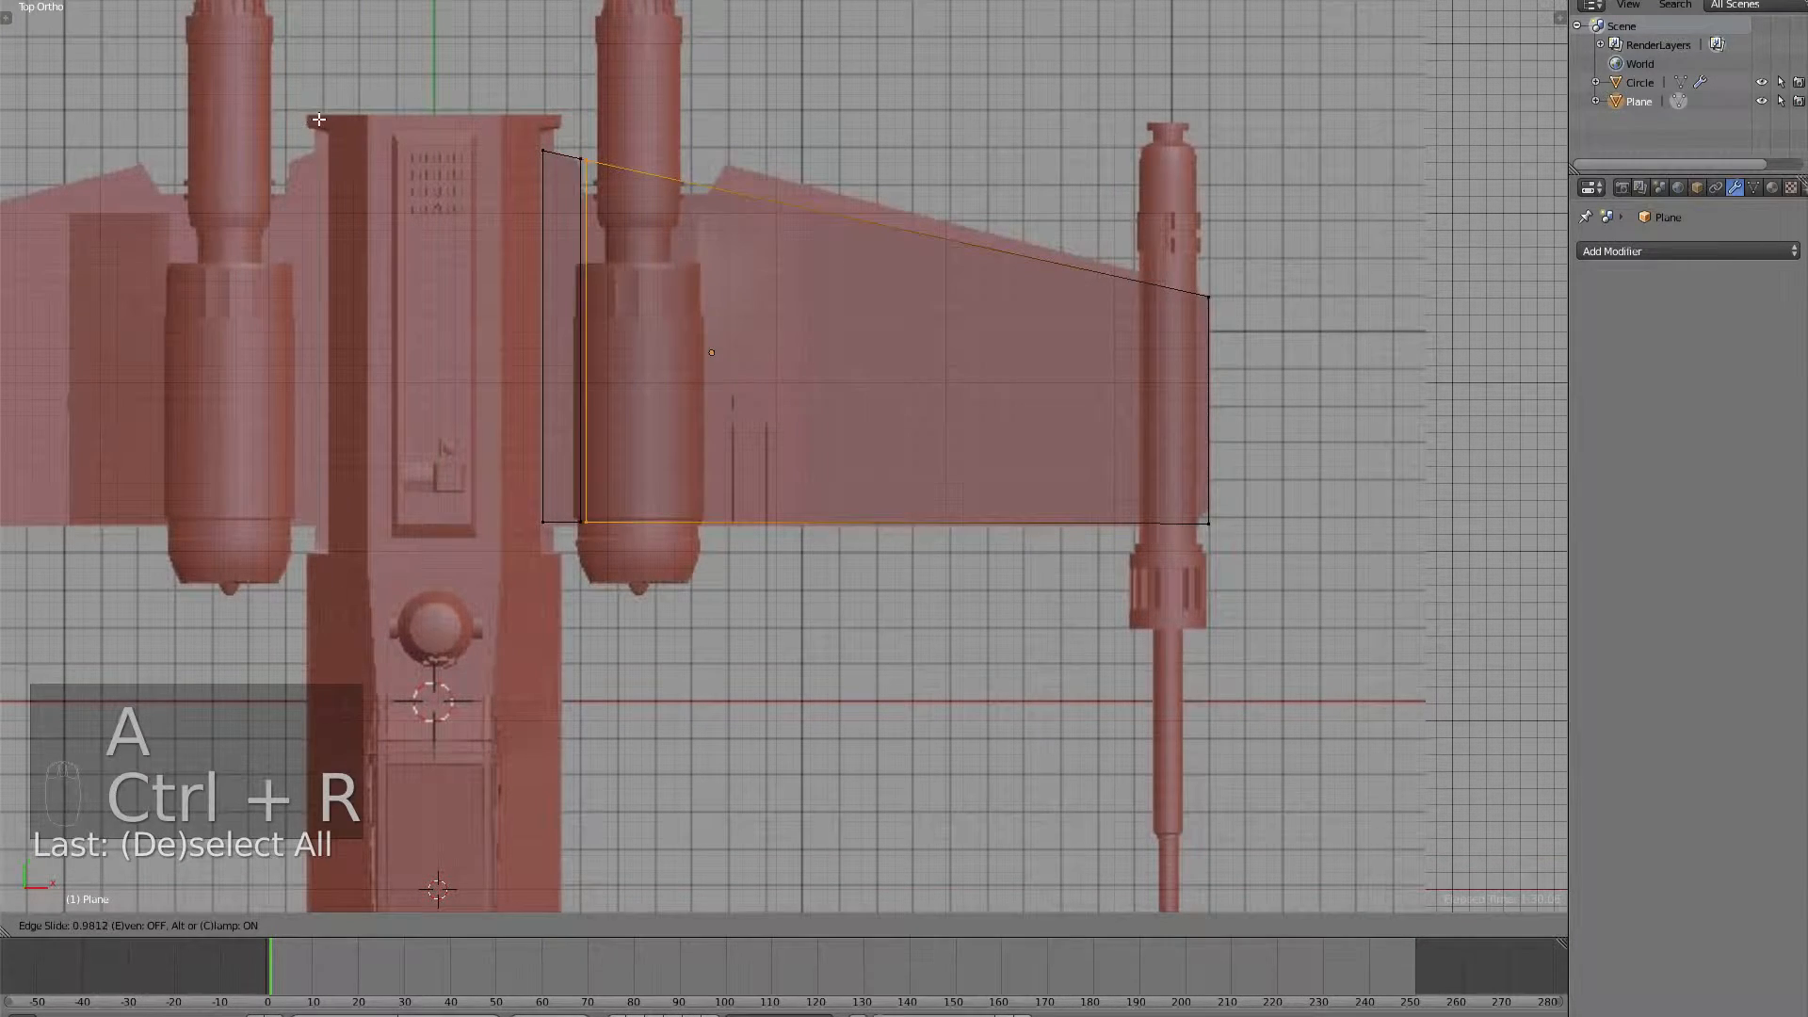
{"action": "left_click", "coordinate": [315, 117]}
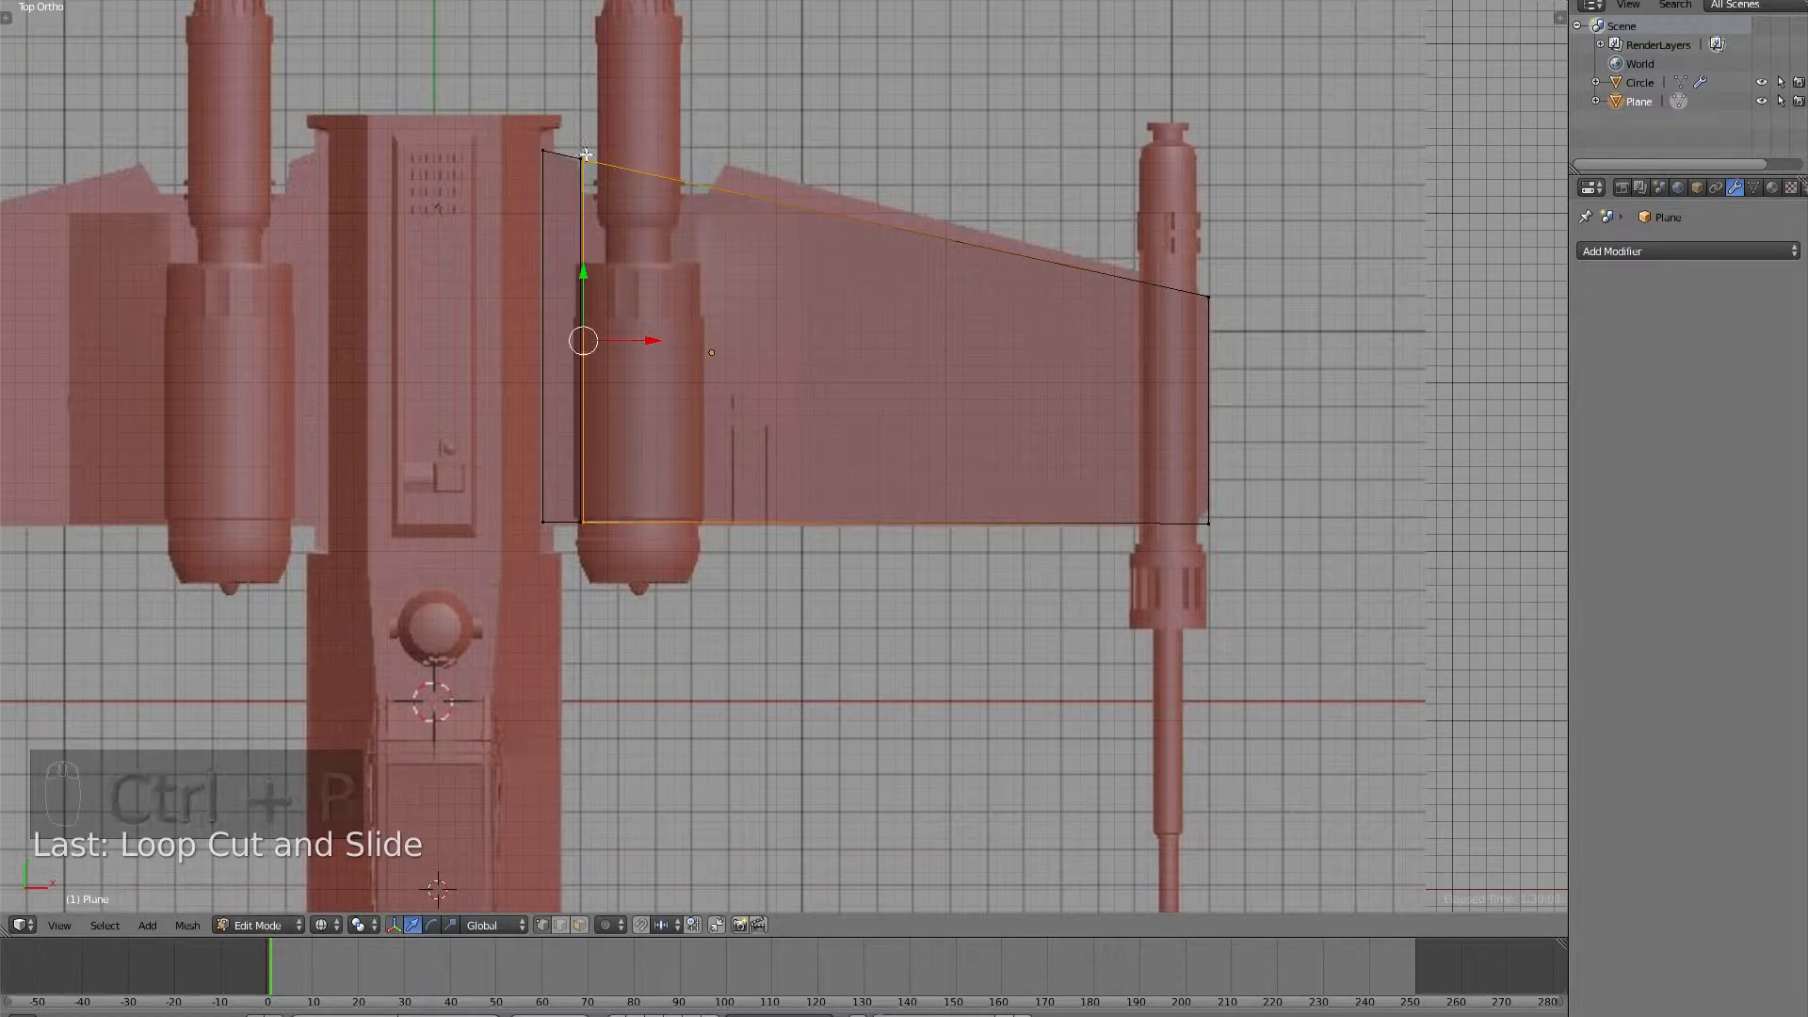
{"action": "key", "text": "a"}
{"action": "left_click_drag", "start_coordinate": [577, 122], "coordinate": [567, 153]}
Add another edge loop and raise its top vertex to the wing's leading edge.
{"action": "key", "text": "a"}
{"action": "key", "text": "a"}
{"action": "key", "text": "ctrl+r"}
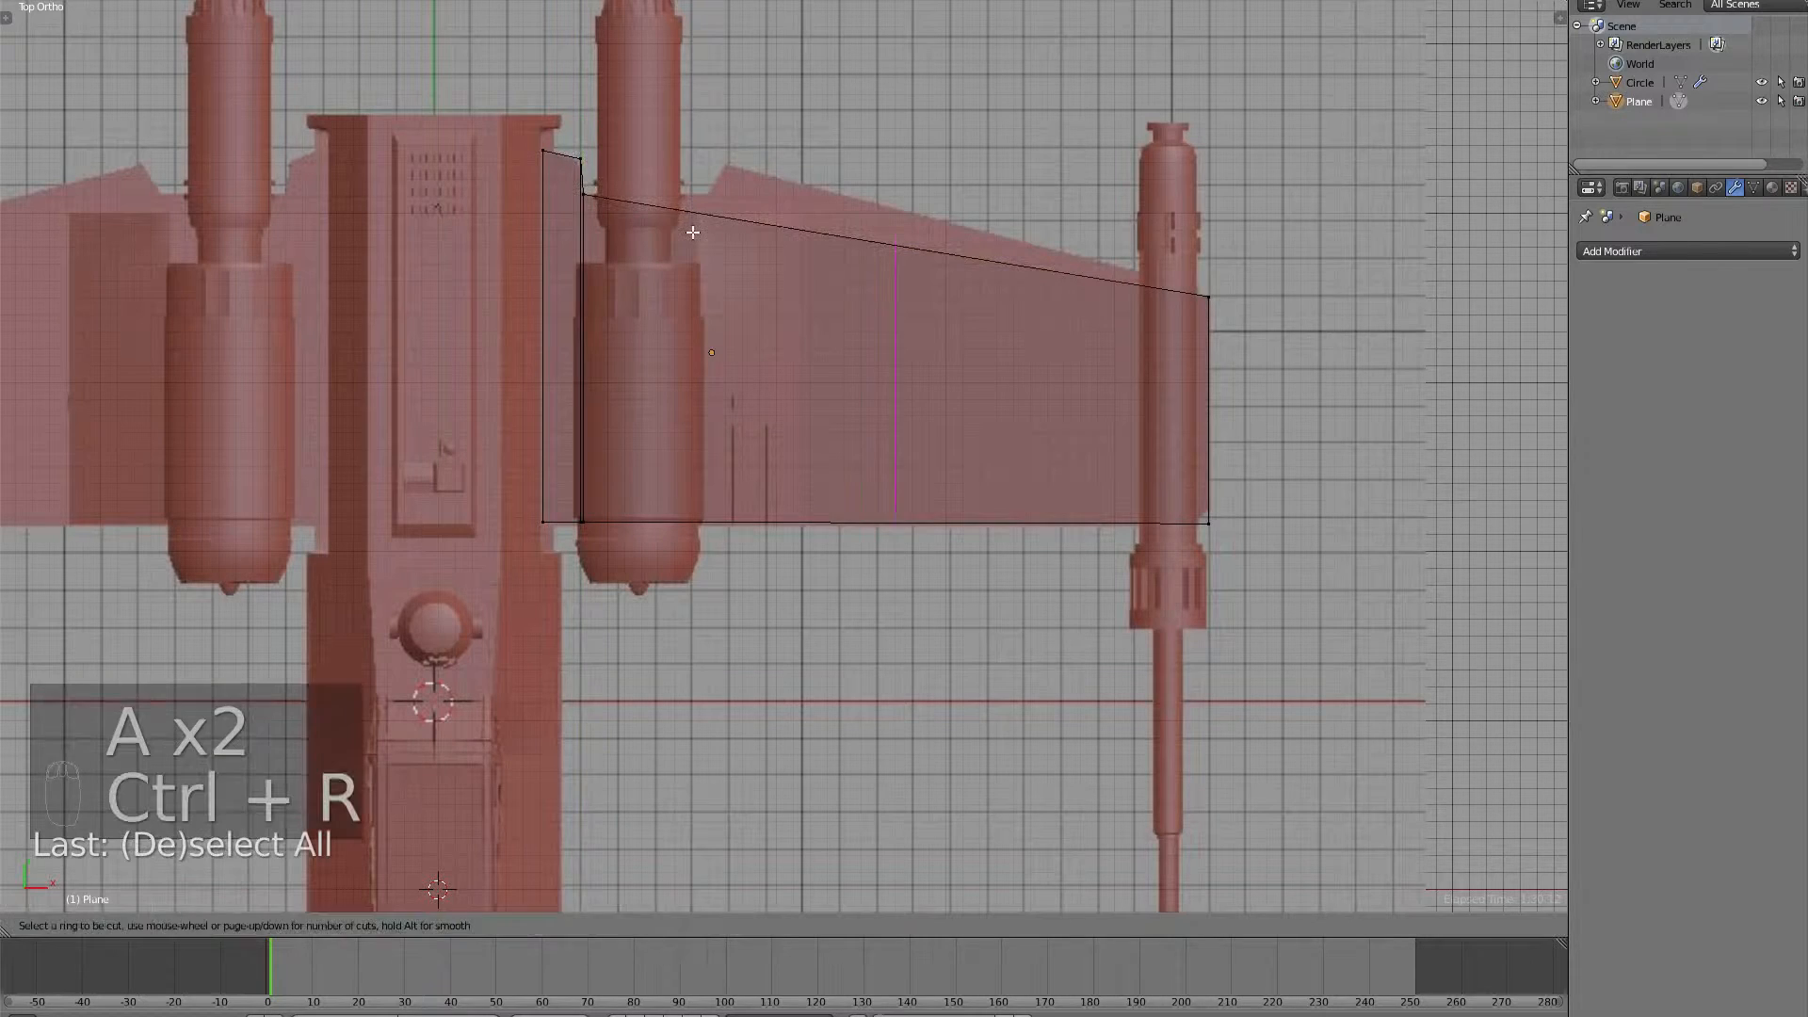
{"action": "left_click", "coordinate": [608, 216]}
{"action": "left_click", "coordinate": [506, 189]}
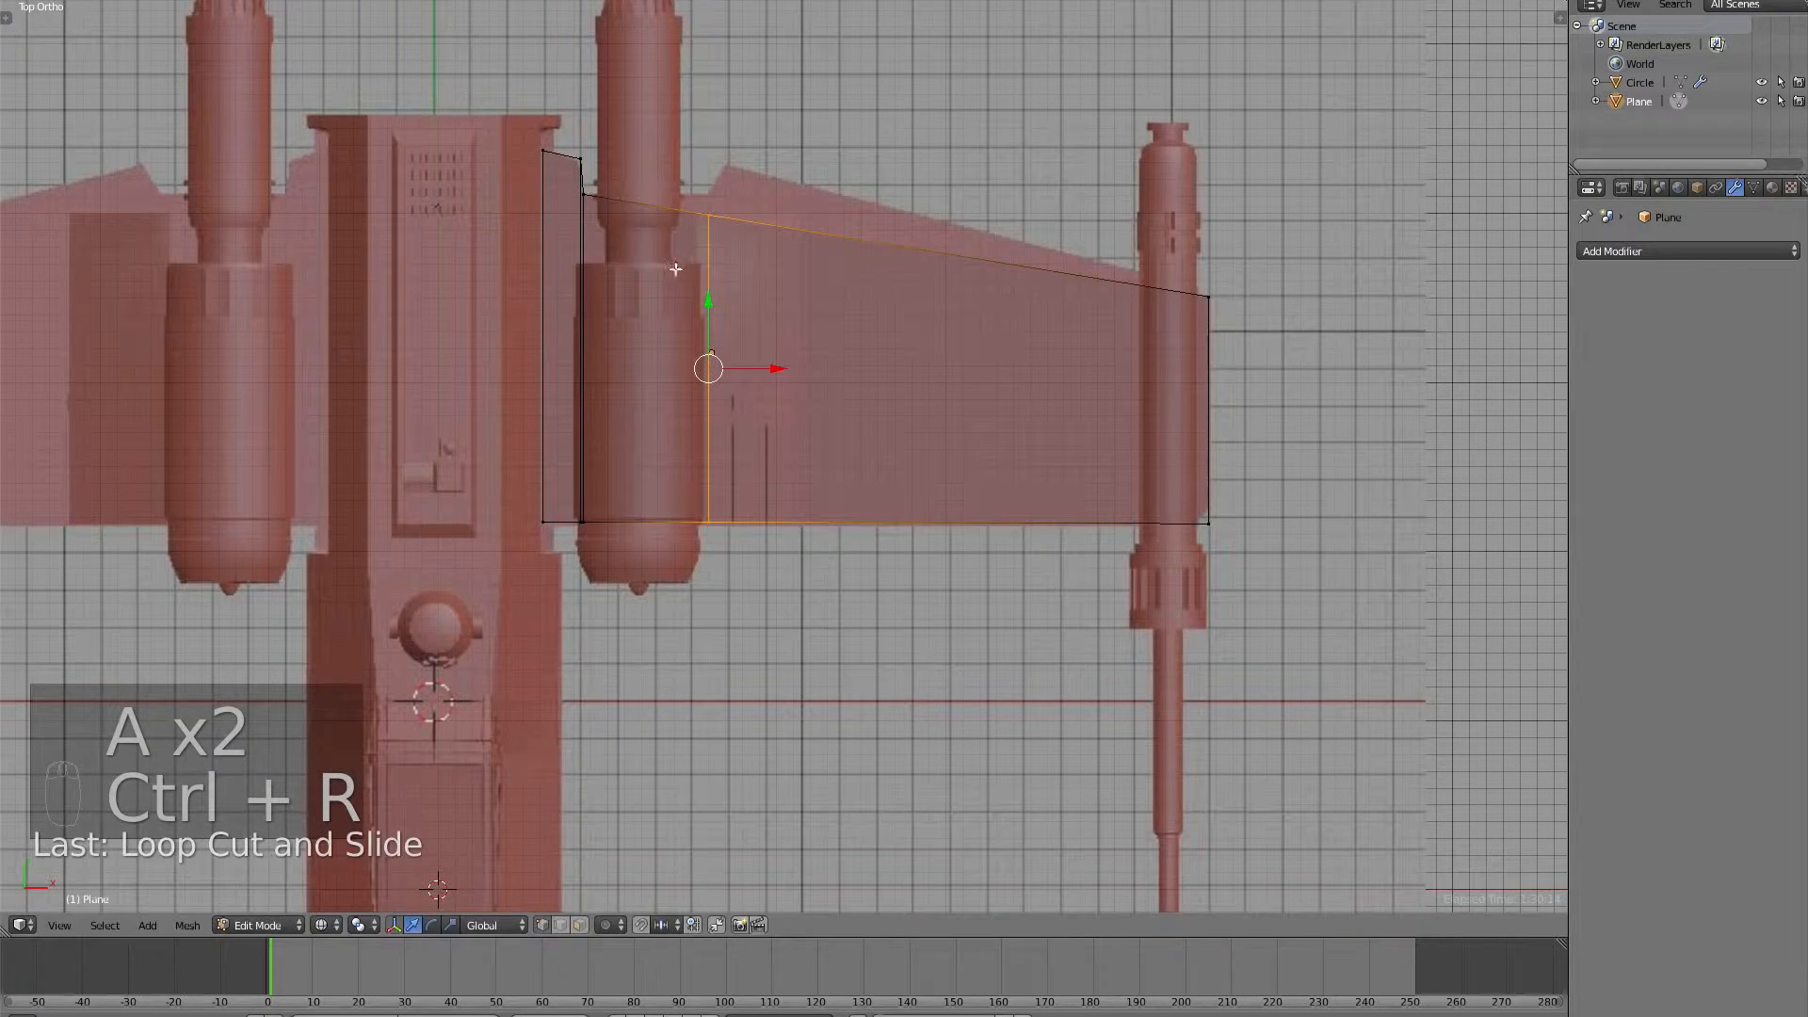
{"action": "key", "text": "a"}
{"action": "right_click", "coordinate": [706, 213]}
{"action": "left_click_drag", "start_coordinate": [707, 187], "coordinate": [706, 166]}
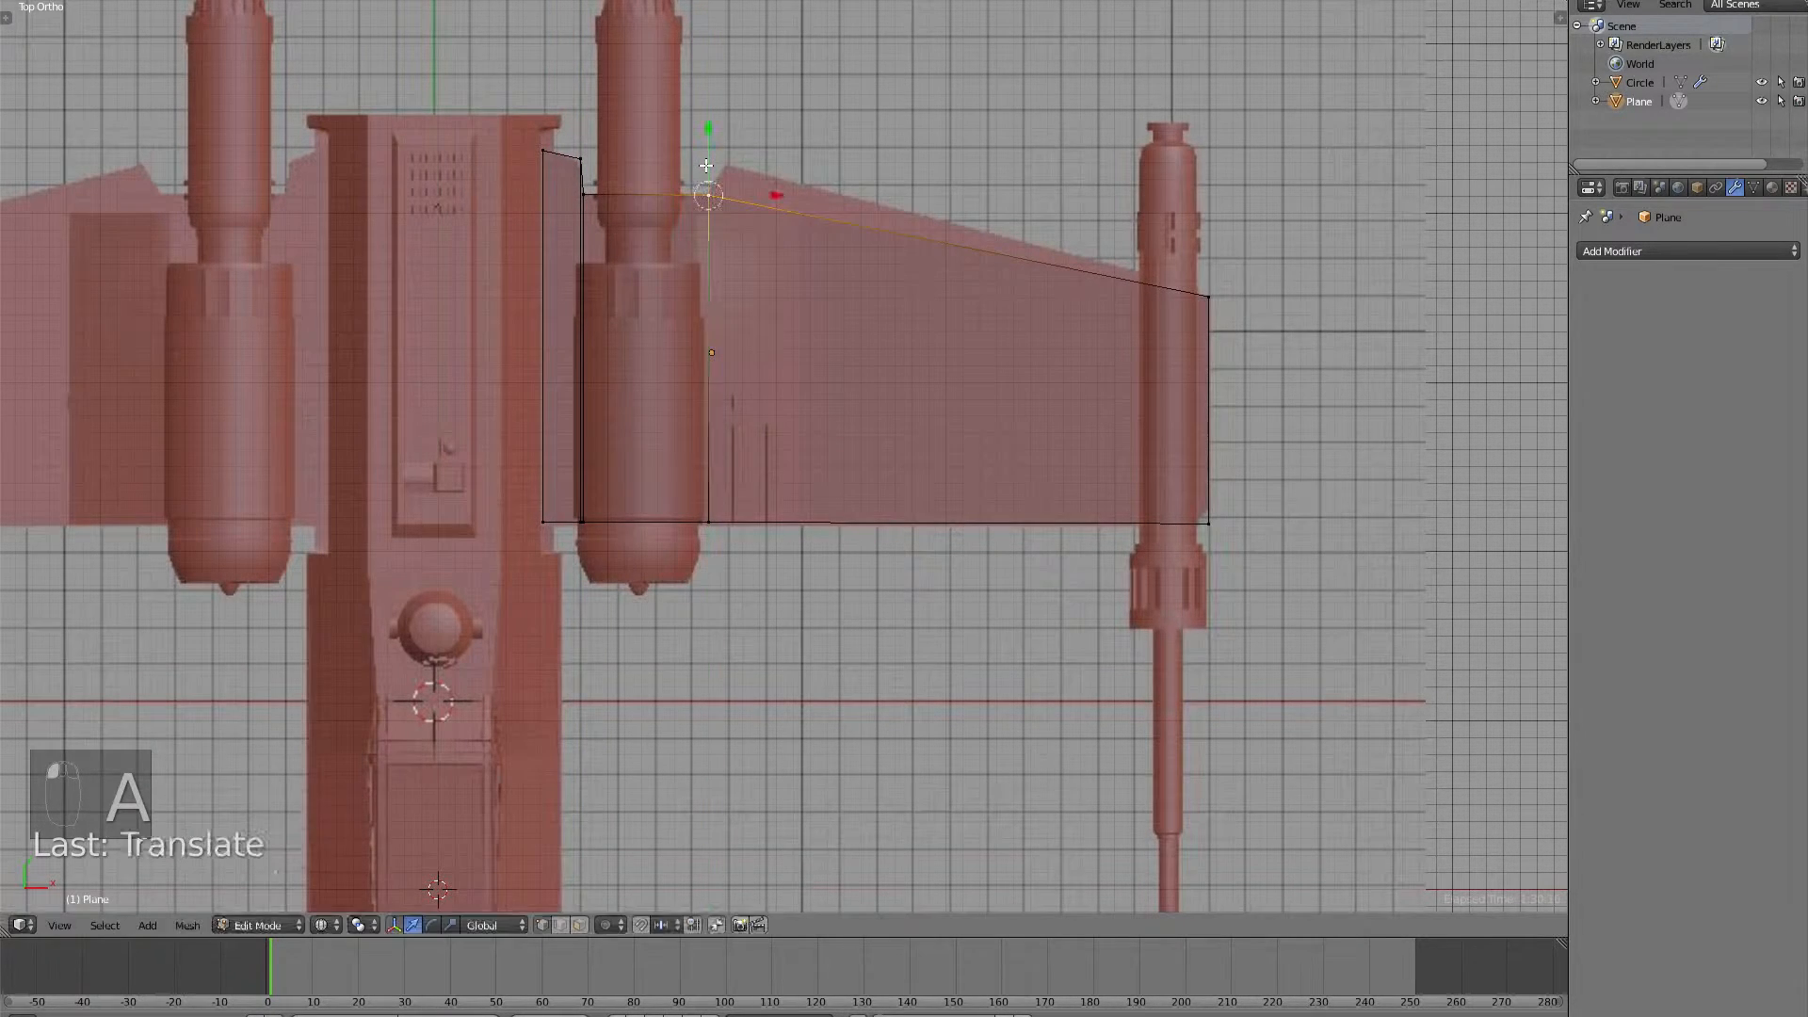
Add a final edge loop, shift its vertex onto the wing's inner corner step, and return to Object Mode.
{"action": "key", "text": "a"}
{"action": "key", "text": "ctrl+r"}
{"action": "left_click", "coordinate": [711, 196]}
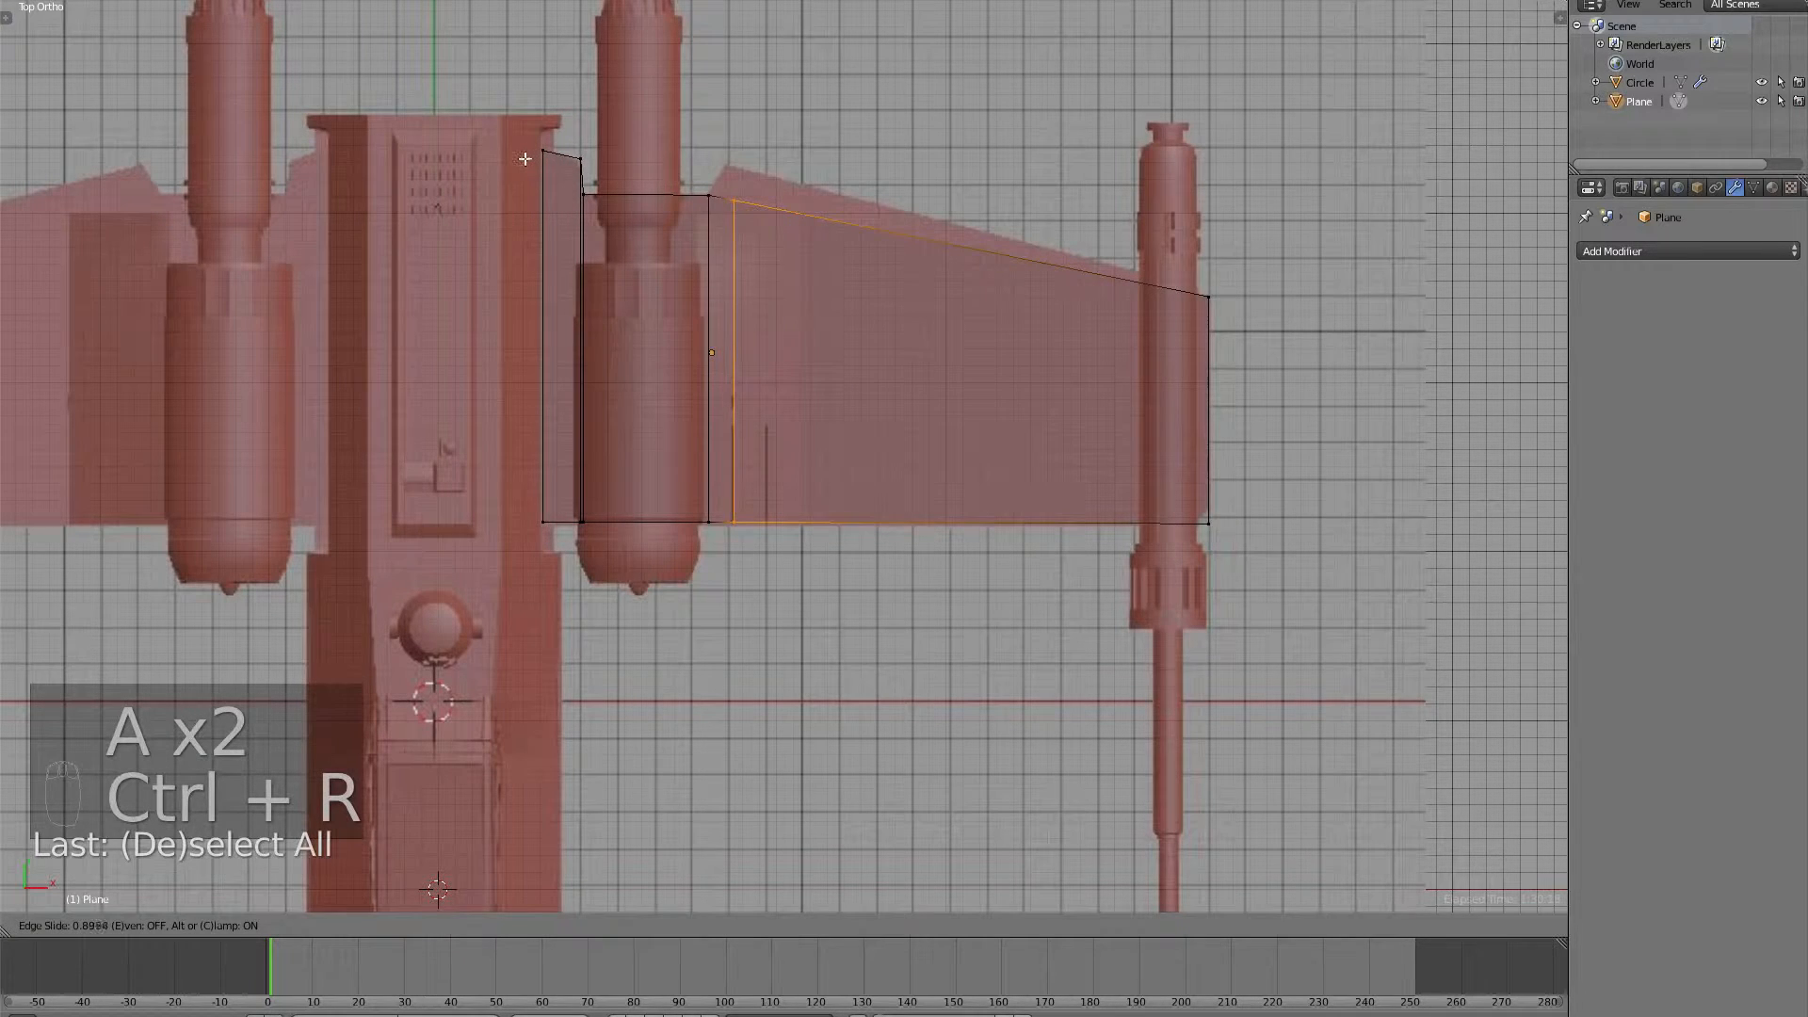
{"action": "left_click", "coordinate": [525, 158]}
{"action": "left_click_drag", "start_coordinate": [738, 166], "coordinate": [791, 166]}
{"action": "key", "text": "a"}
{"action": "key", "text": "Tab"}
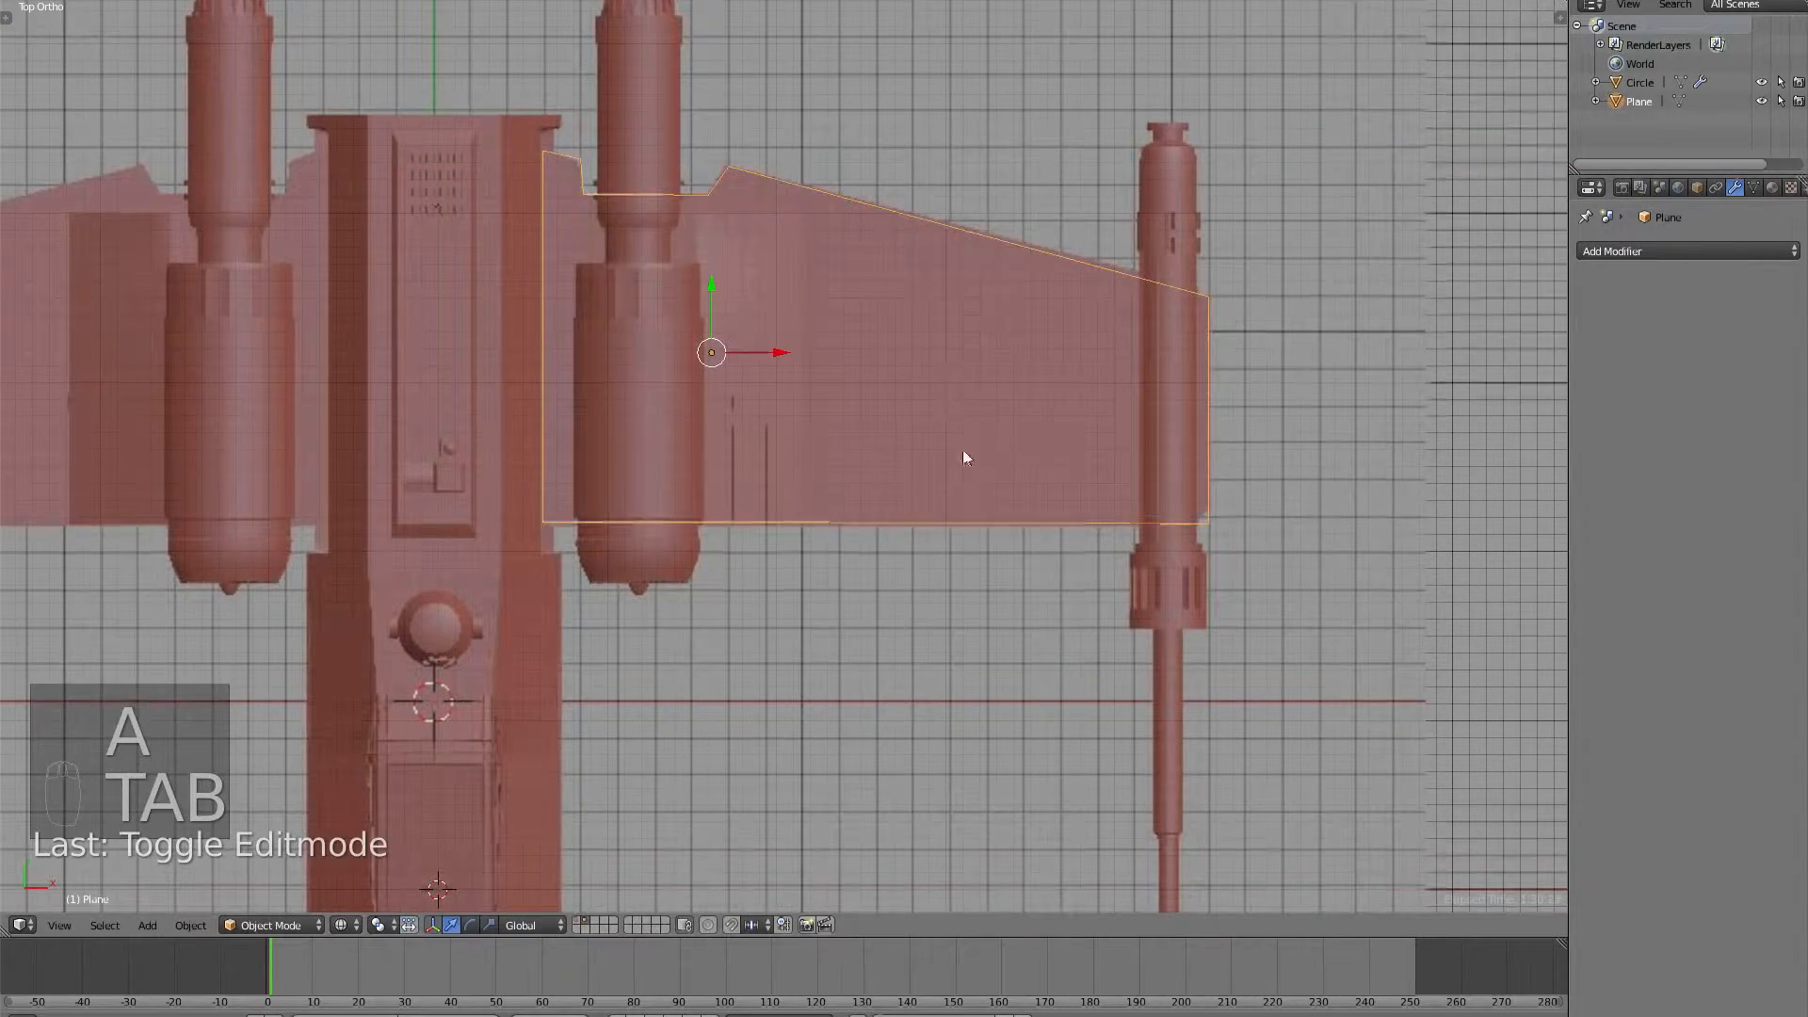
Select the whole wing mesh and extrude it upward along Z to give it thickness.
{"action": "middle_click_drag", "start_coordinate": [965, 456], "coordinate": [956, 408]}
{"action": "key", "text": "Tab"}
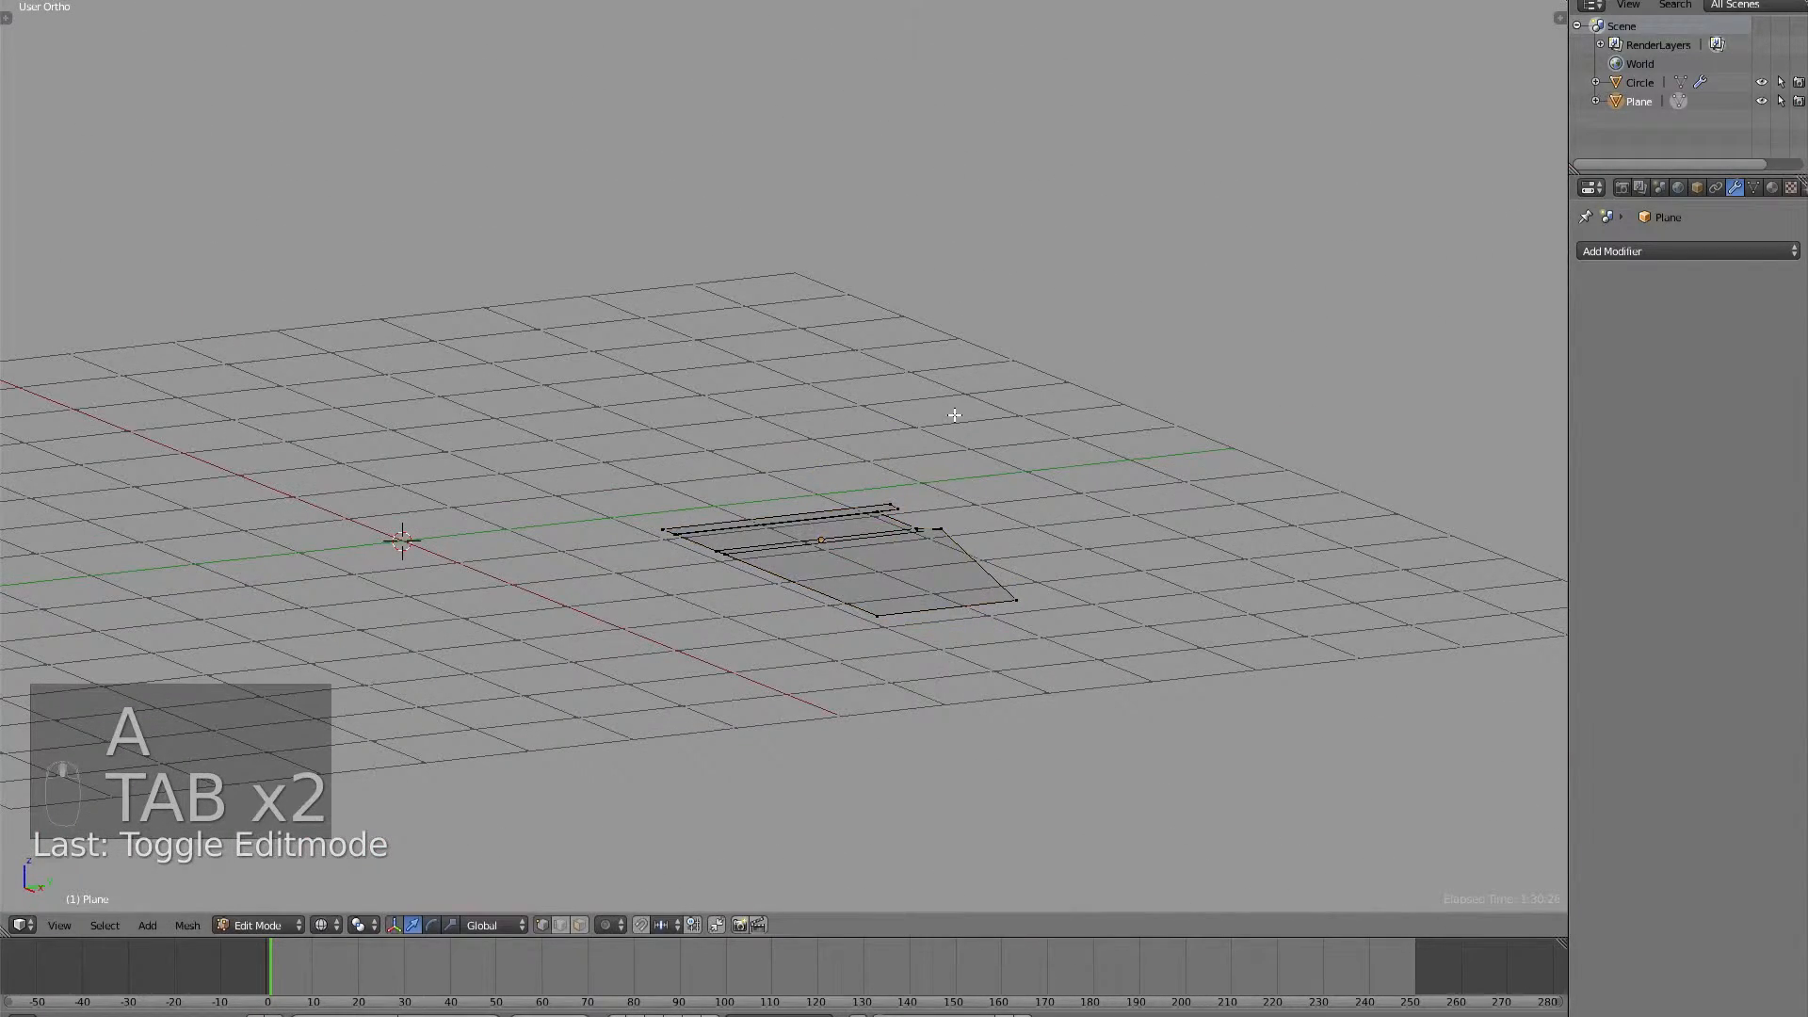
{"action": "key", "text": "Tab"}
{"action": "key", "text": "Tab"}
{"action": "key", "text": "Tab"}
{"action": "key", "text": "a"}
{"action": "key", "text": "a"}
{"action": "key", "text": "a"}
{"action": "key", "text": "a"}
{"action": "key", "text": "a"}
{"action": "key", "text": "a"}
{"action": "key", "text": "w"}
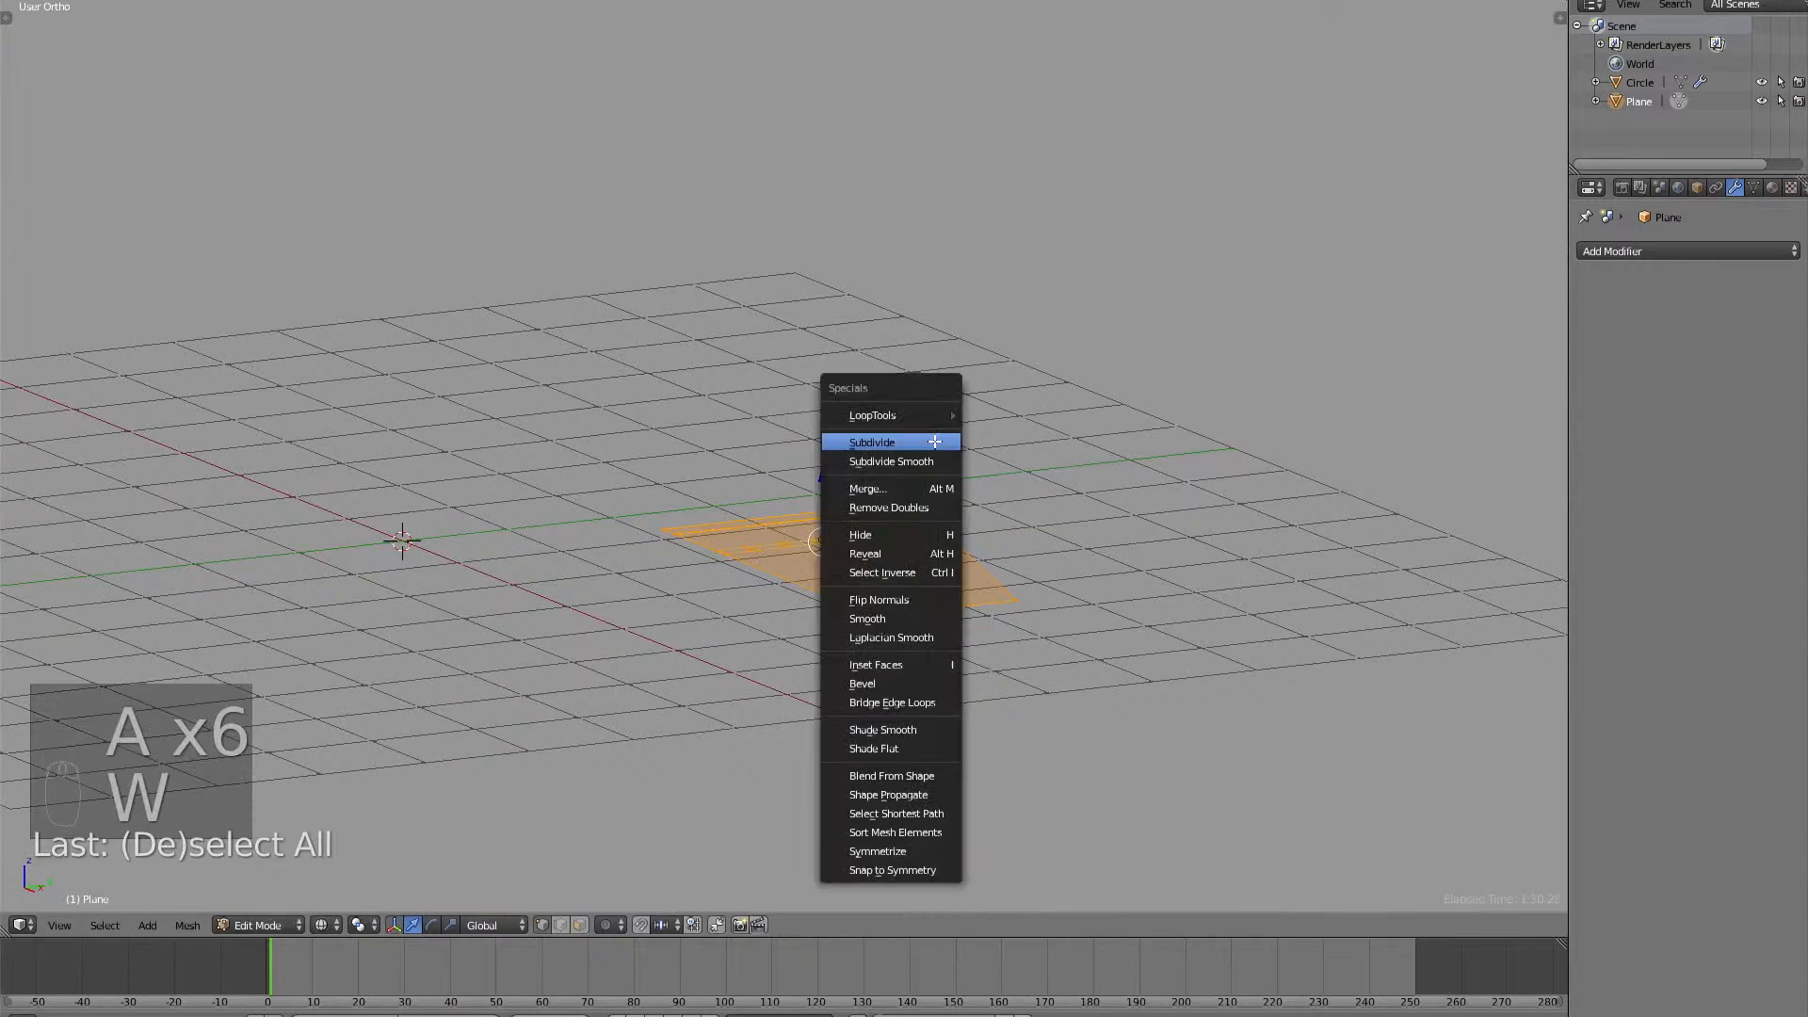
{"action": "key", "text": "e"}
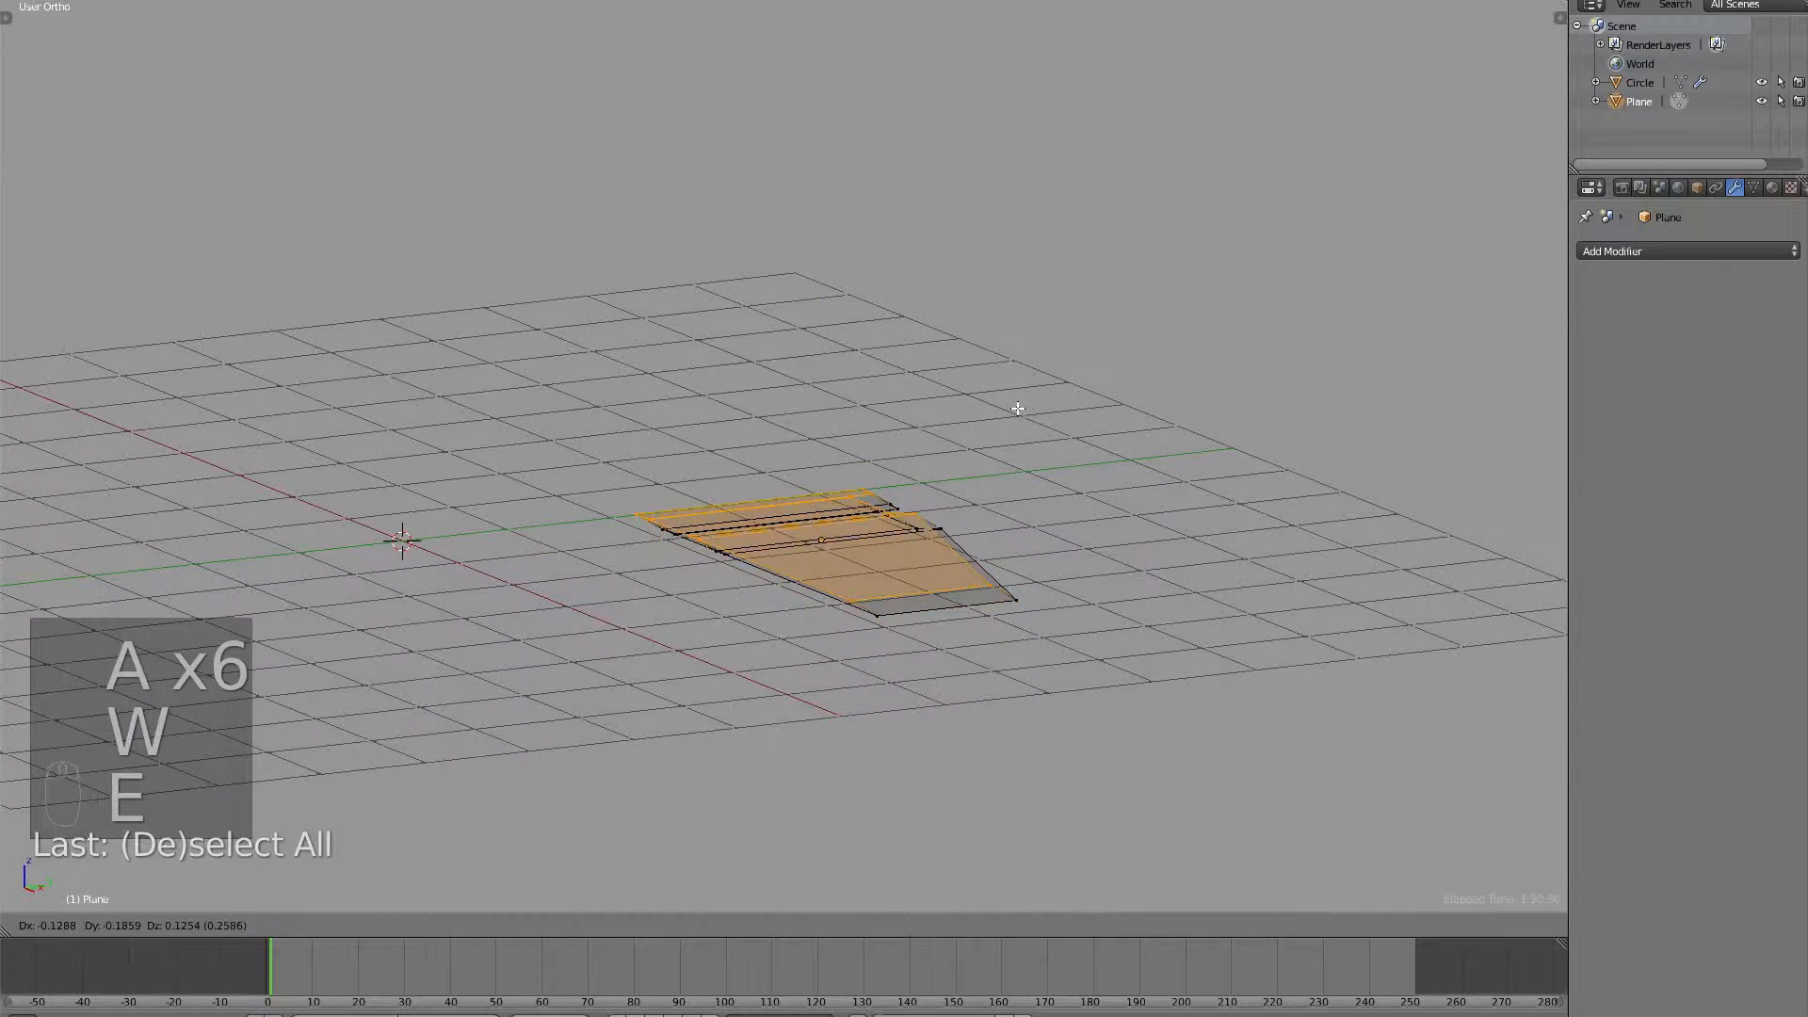
{"action": "key", "text": "z"}
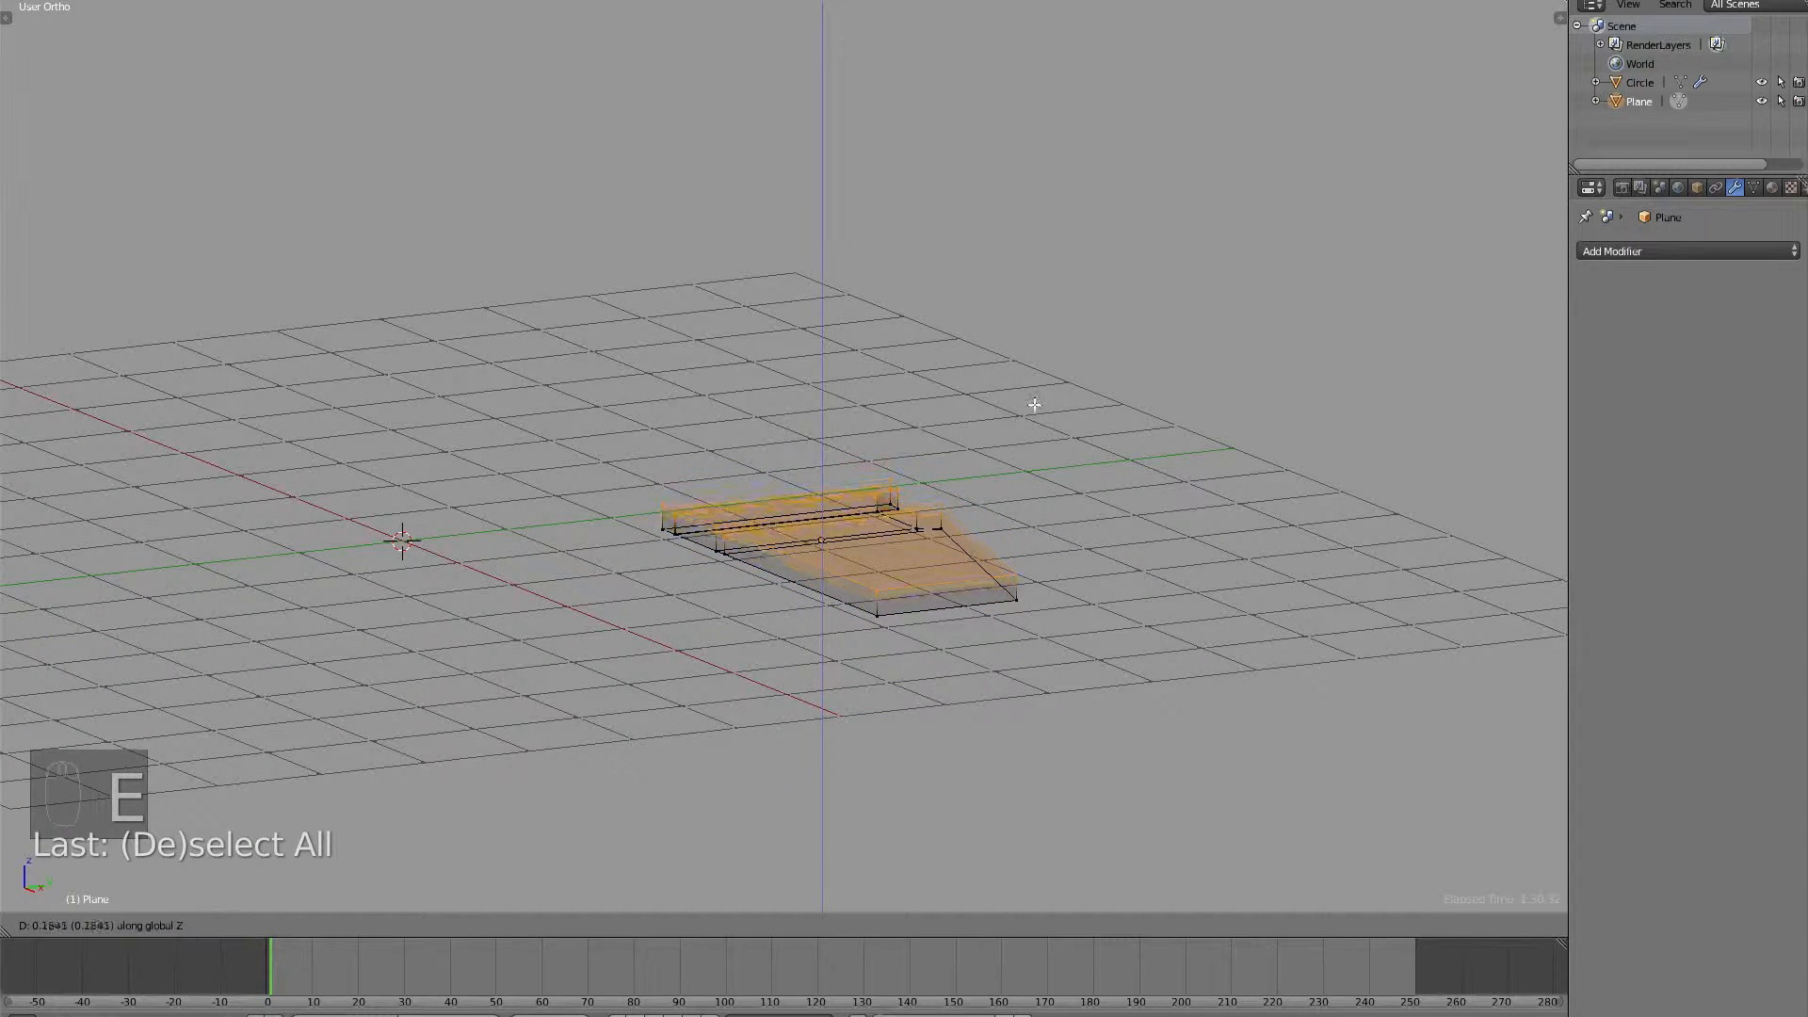
{"action": "left_click", "coordinate": [1036, 417]}
In Right Ortho view, lower the wing slab along Z to sit level with the reference.
{"action": "key", "text": "KP_3"}
{"action": "key", "text": "KP_Decimal"}
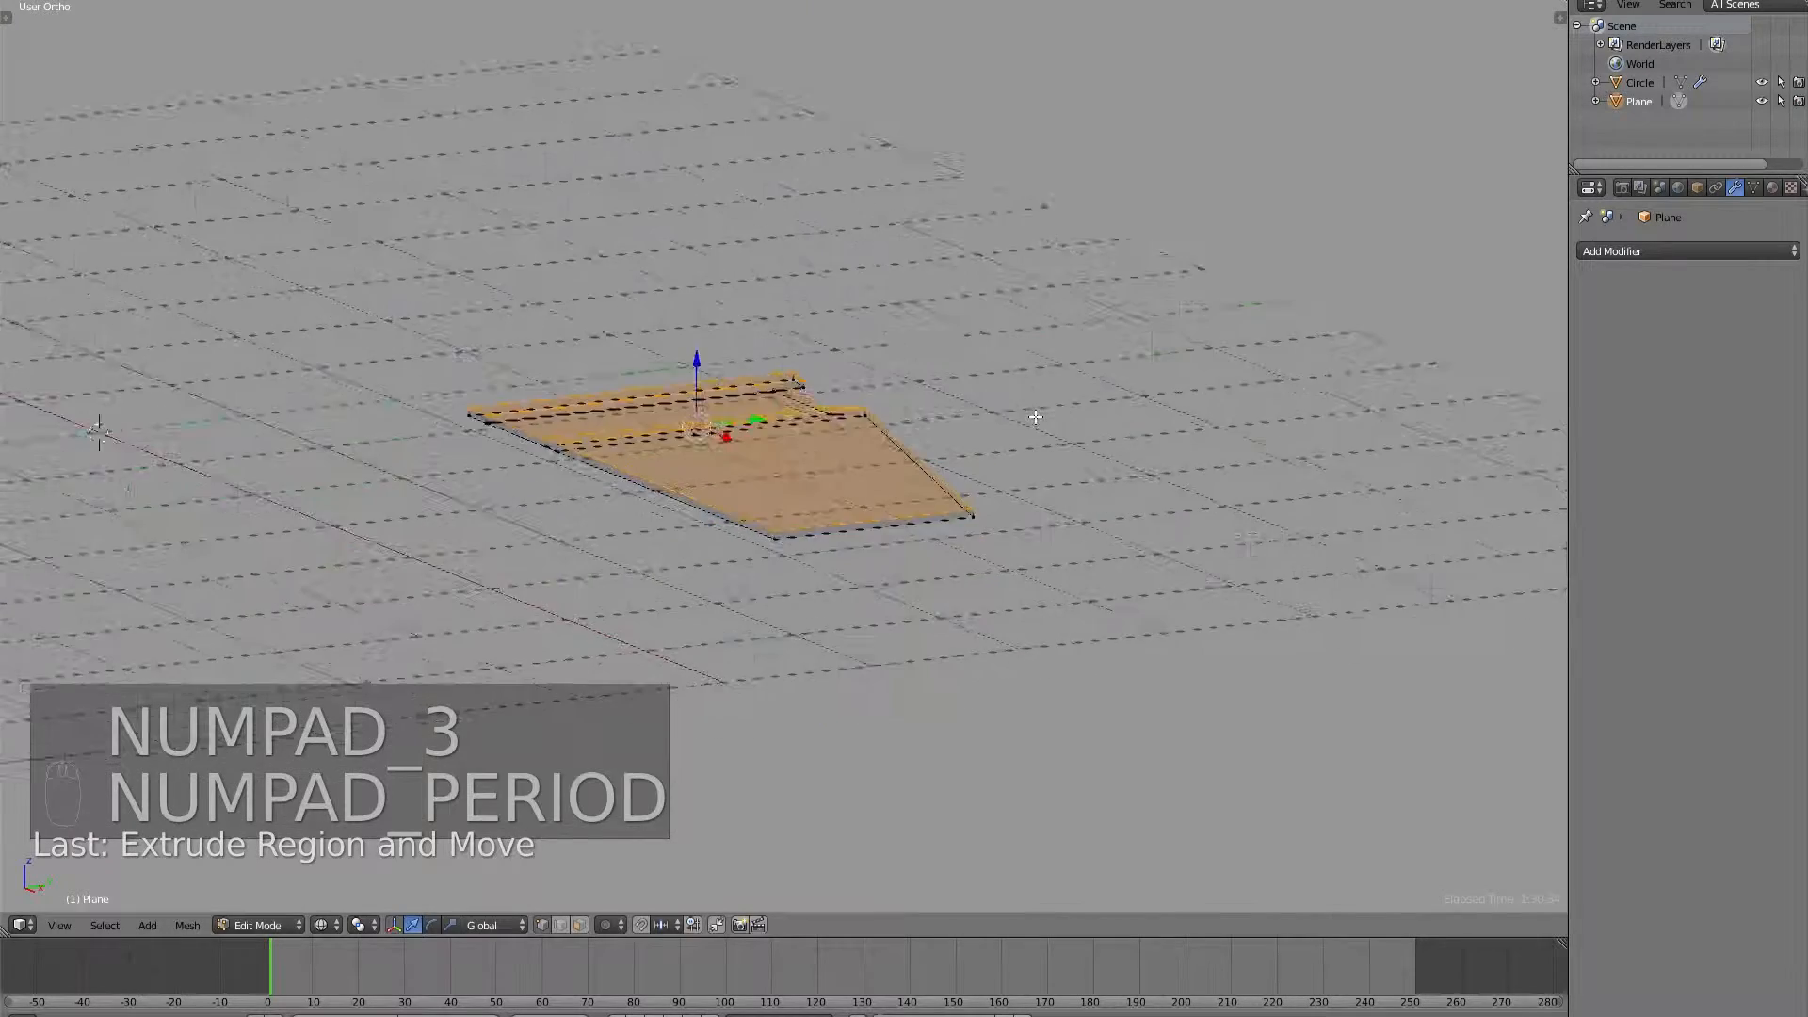
{"action": "key", "text": "KP_3"}
{"action": "scroll", "coordinate": [1012, 403], "scroll_direction": "up", "scroll_amount": 3}
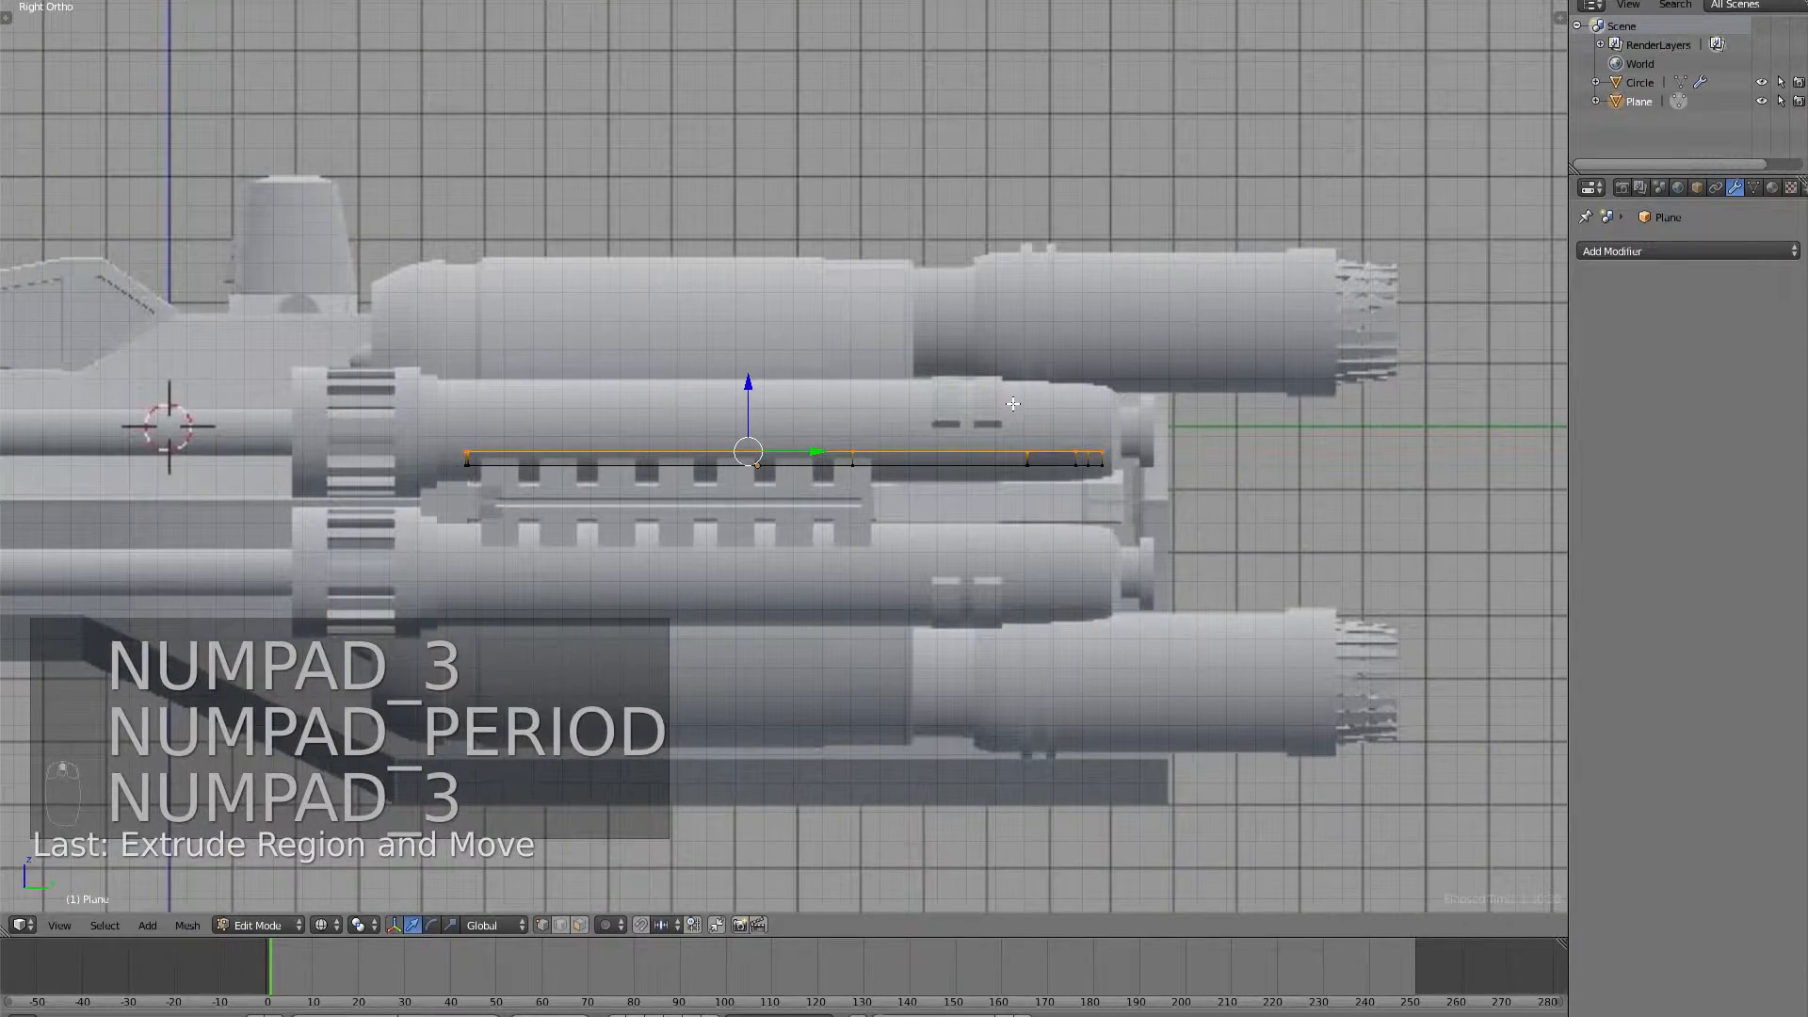
{"action": "key", "text": "a"}
{"action": "key", "text": "a"}
{"action": "key", "text": "a"}
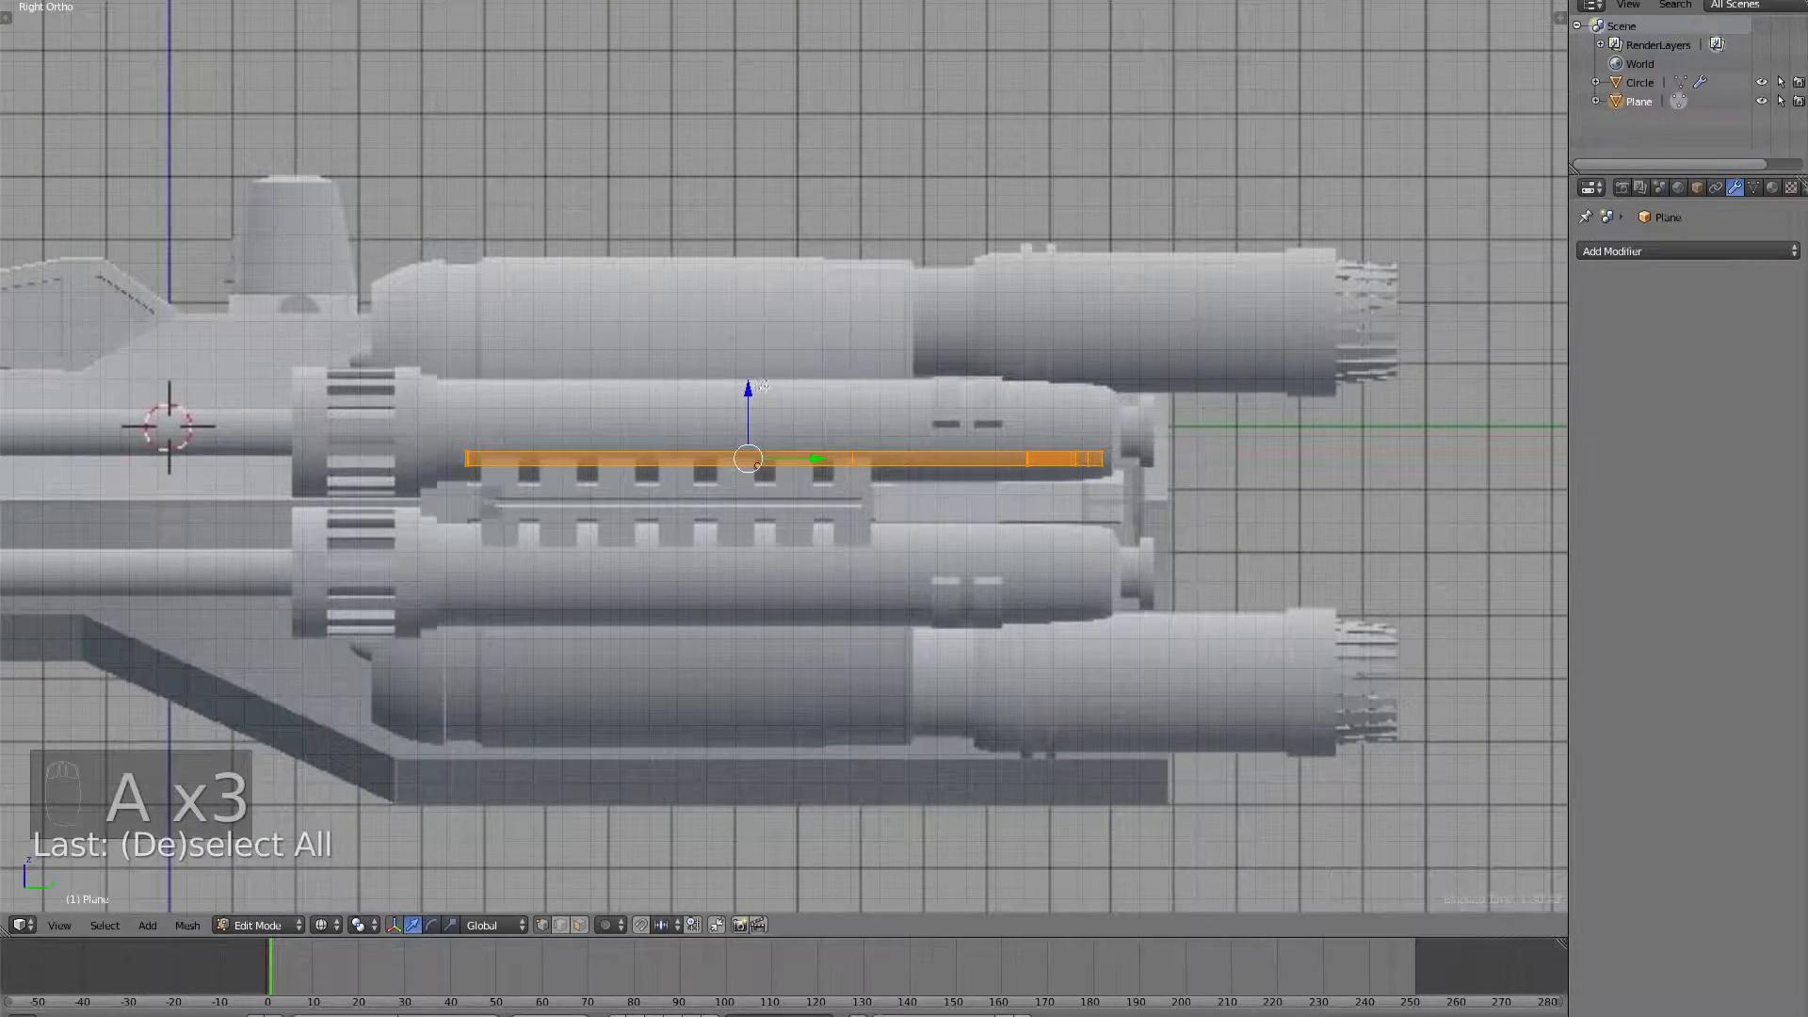
{"action": "left_click_drag", "start_coordinate": [762, 387], "coordinate": [747, 432]}
Inspect the slab, deselect, and return to Object Mode with solid shading.
{"action": "middle_click_drag", "start_coordinate": [747, 432], "coordinate": [1004, 494]}
{"action": "scroll", "coordinate": [1004, 494], "scroll_direction": "down", "scroll_amount": 3}
{"action": "key", "text": "z"}
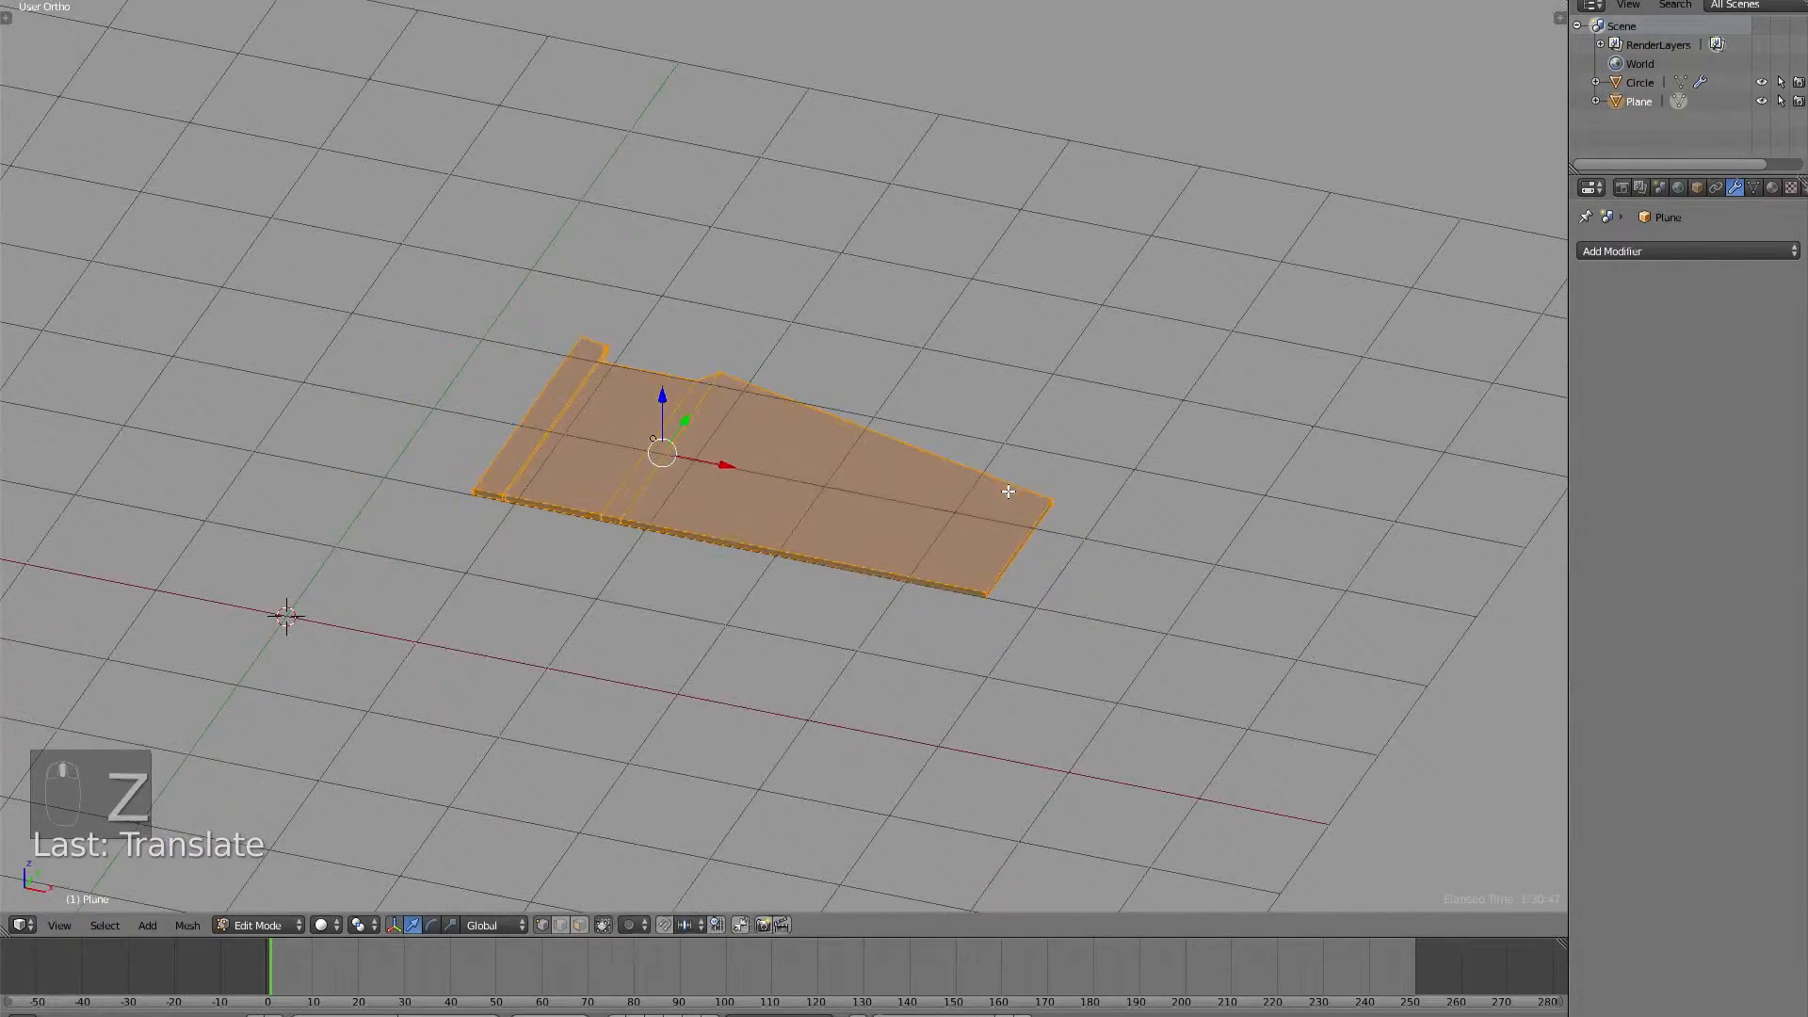
{"action": "key", "text": "z"}
{"action": "scroll", "coordinate": [1004, 496], "scroll_direction": "down", "scroll_amount": 2}
{"action": "key", "text": "a"}
{"action": "key", "text": "Tab"}
{"action": "key", "text": "z"}
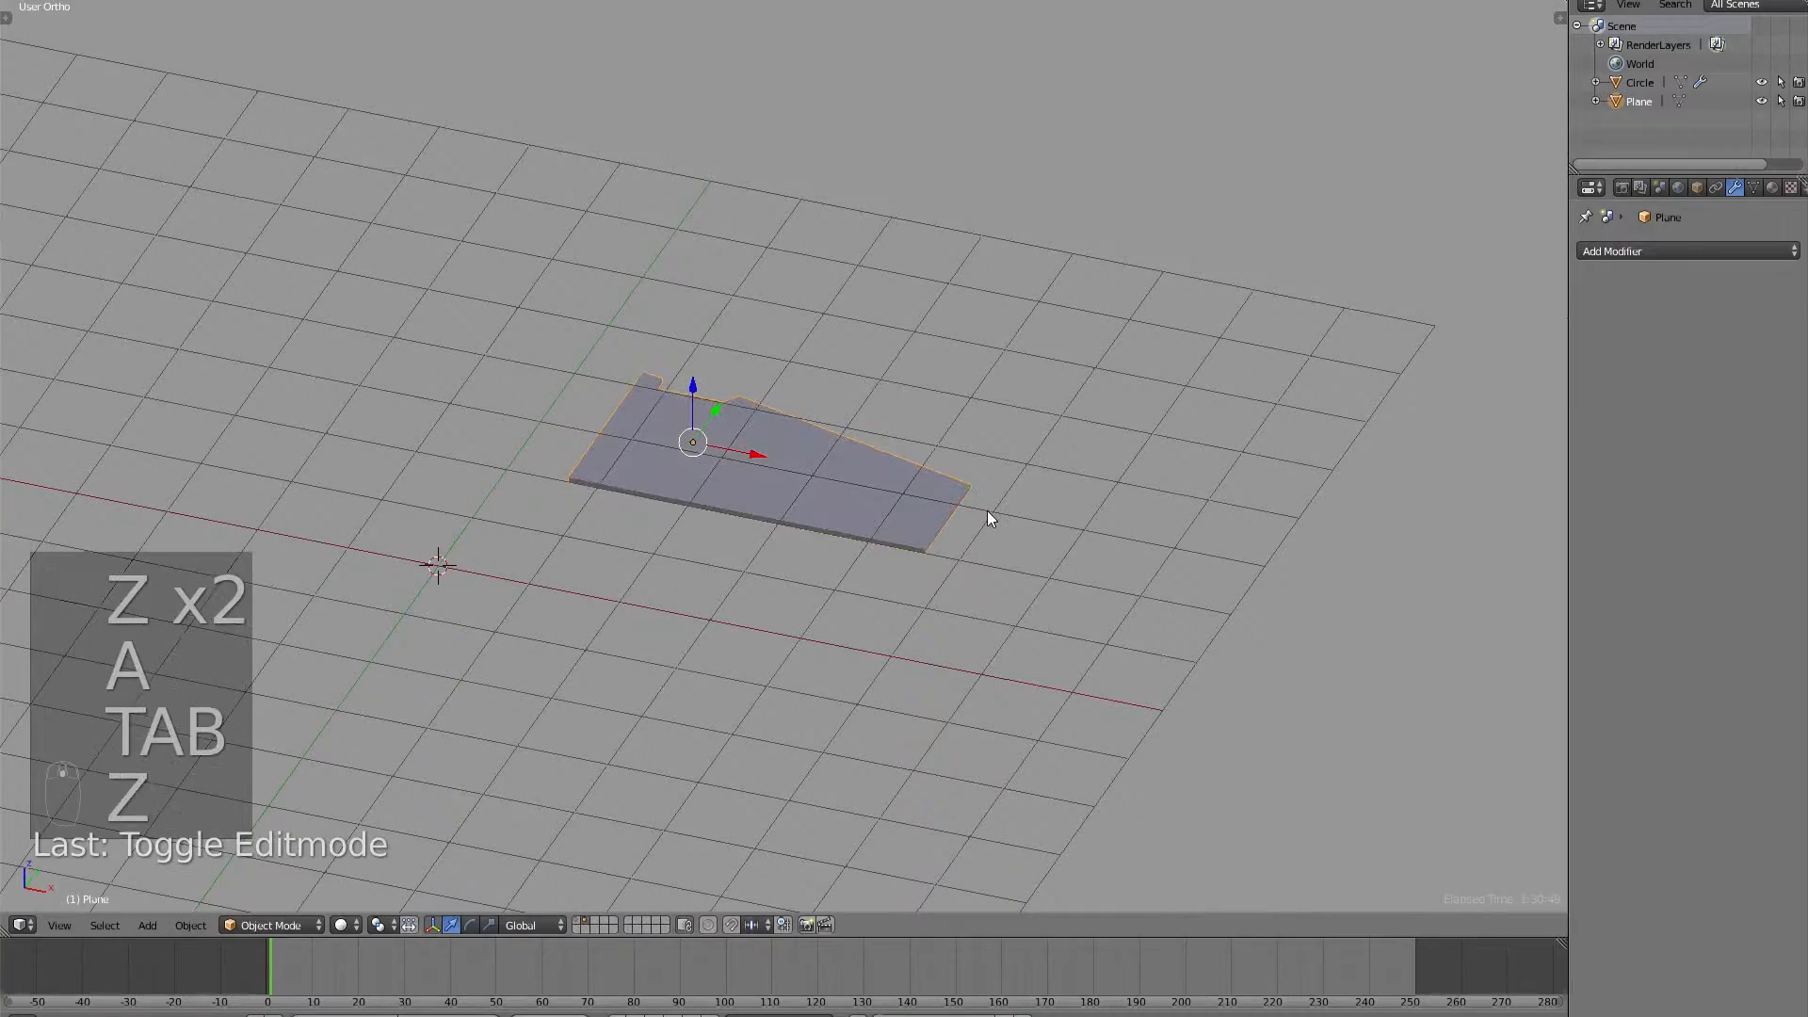
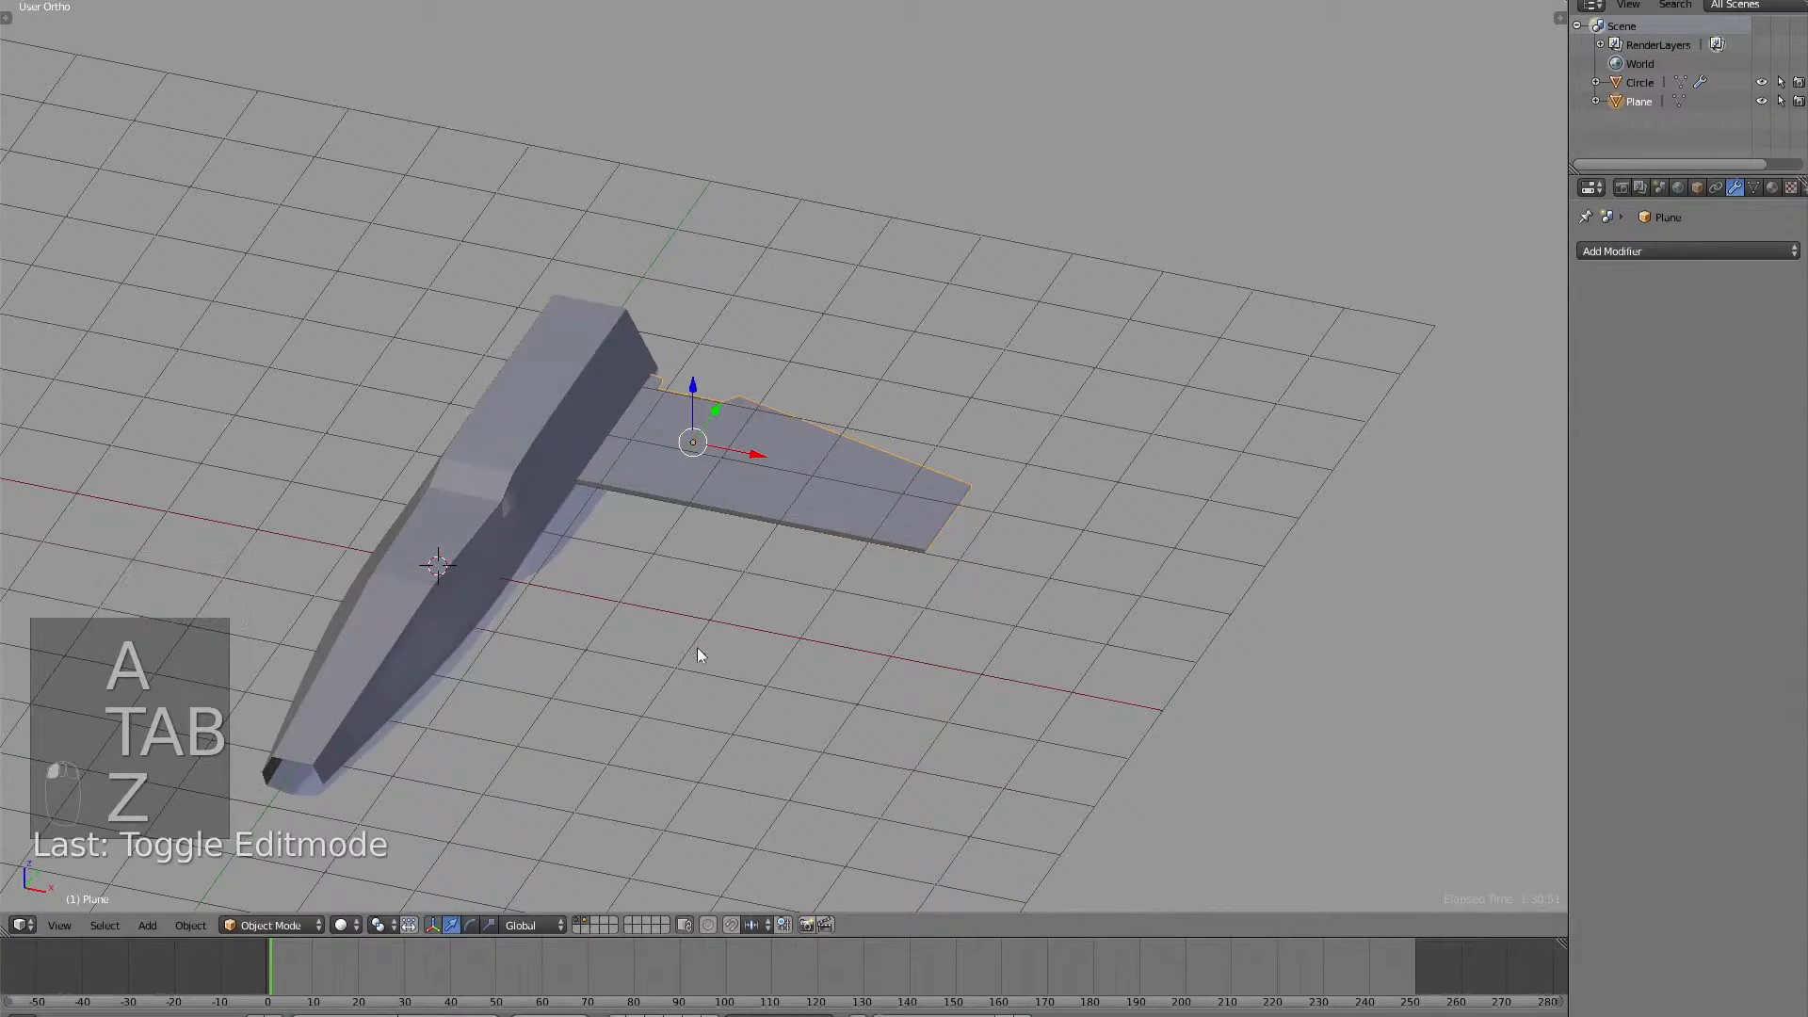
Check the wing from the front and top views, then open the wing plane in Edit Mode.
{"action": "middle_click_drag", "start_coordinate": [697, 646], "coordinate": [759, 445]}
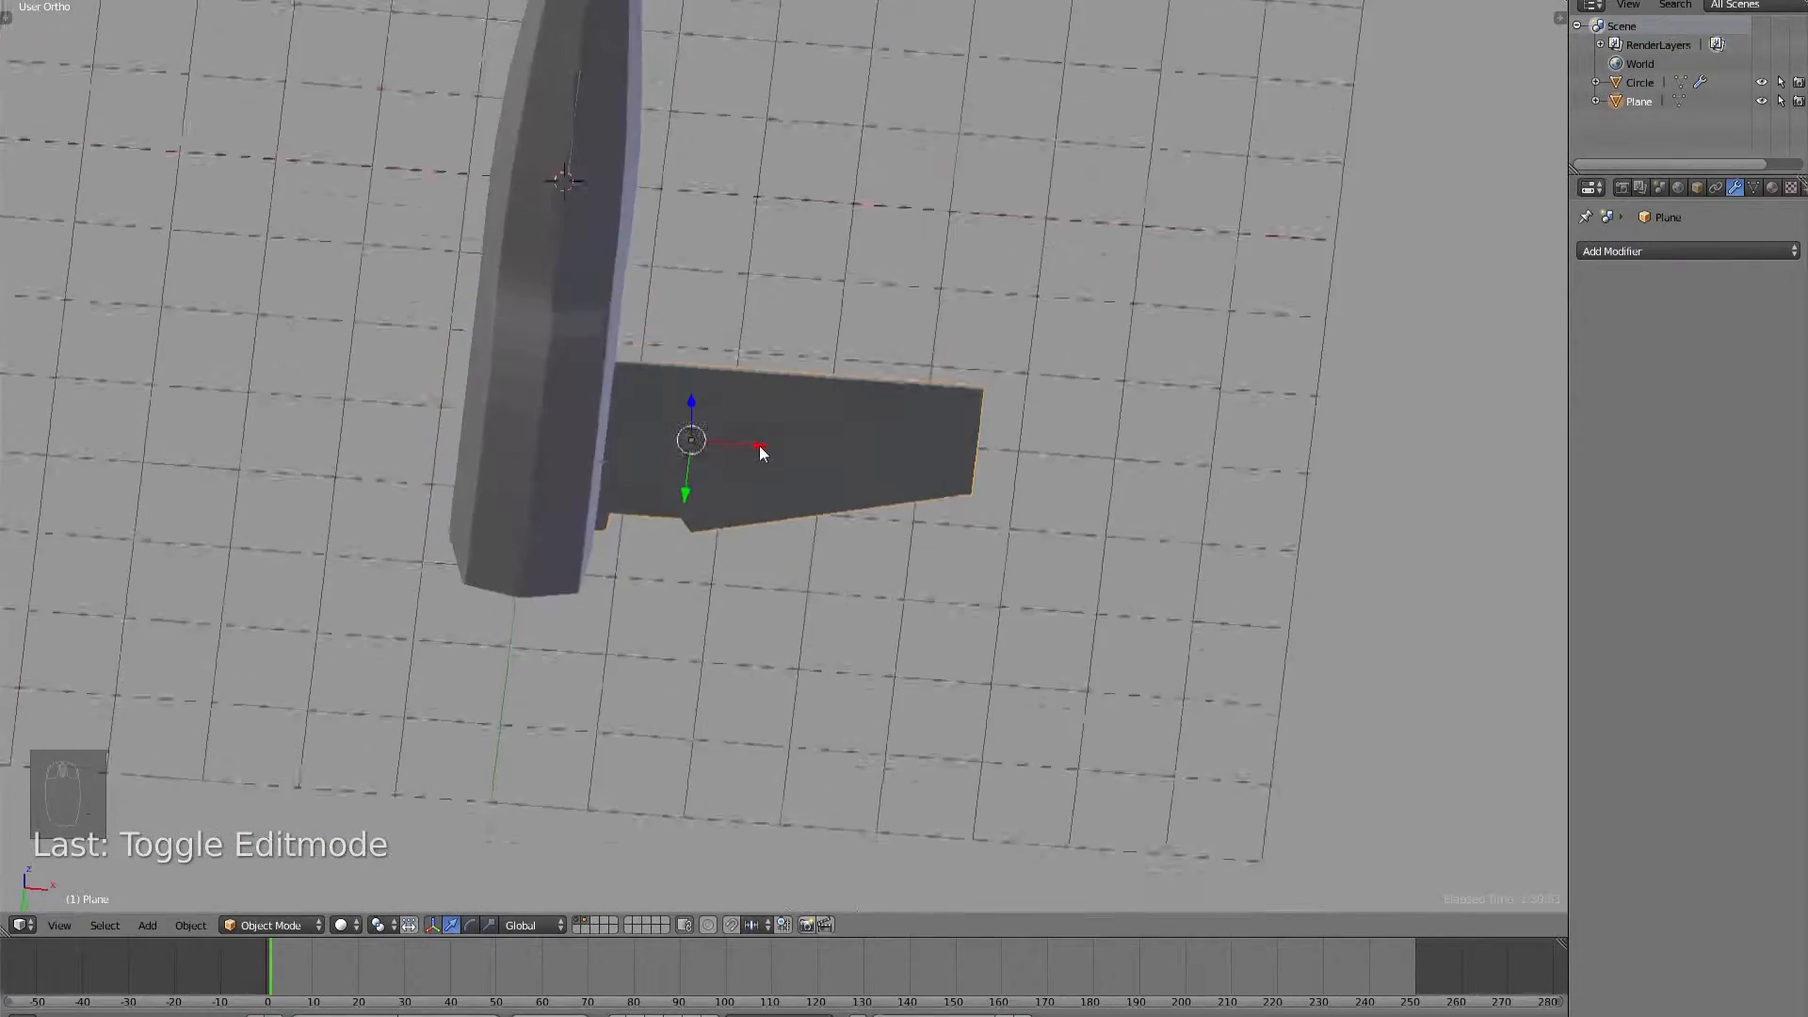
{"action": "key", "text": "KP_1"}
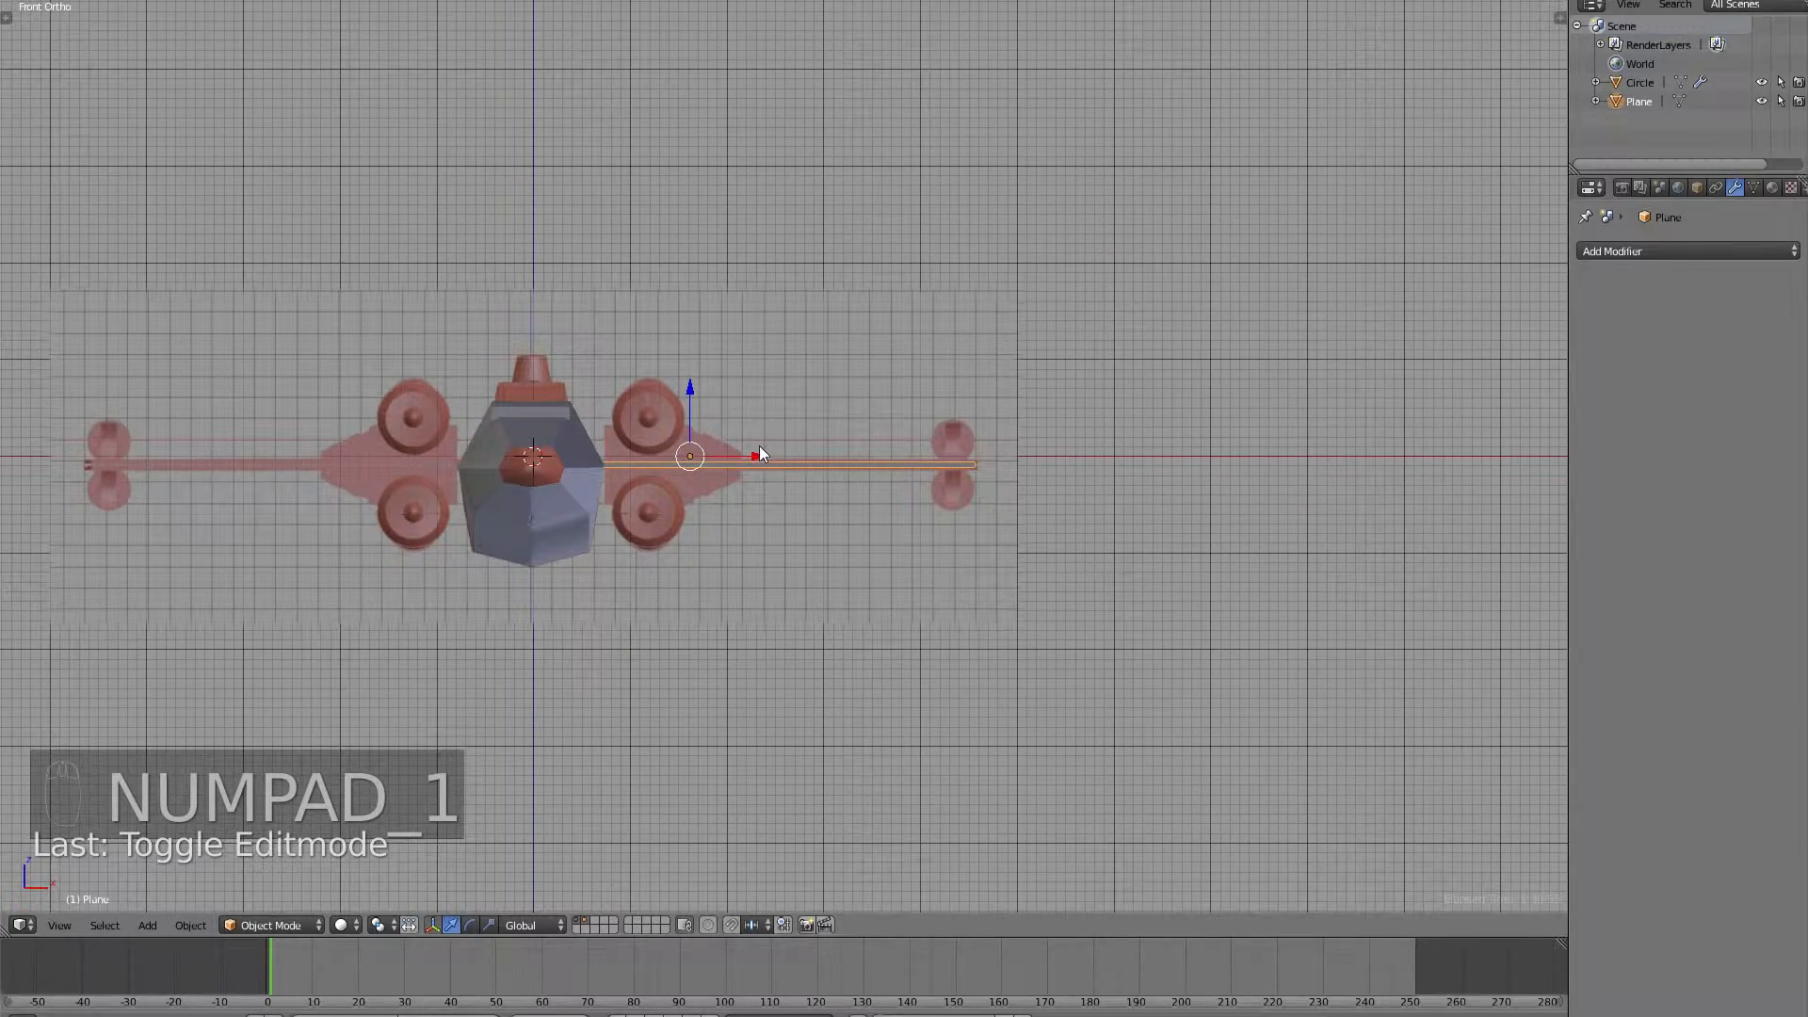
{"action": "key", "text": "KP_7"}
{"action": "middle_click_drag", "start_coordinate": [924, 505], "coordinate": [491, 443]}
{"action": "key", "text": "Tab"}
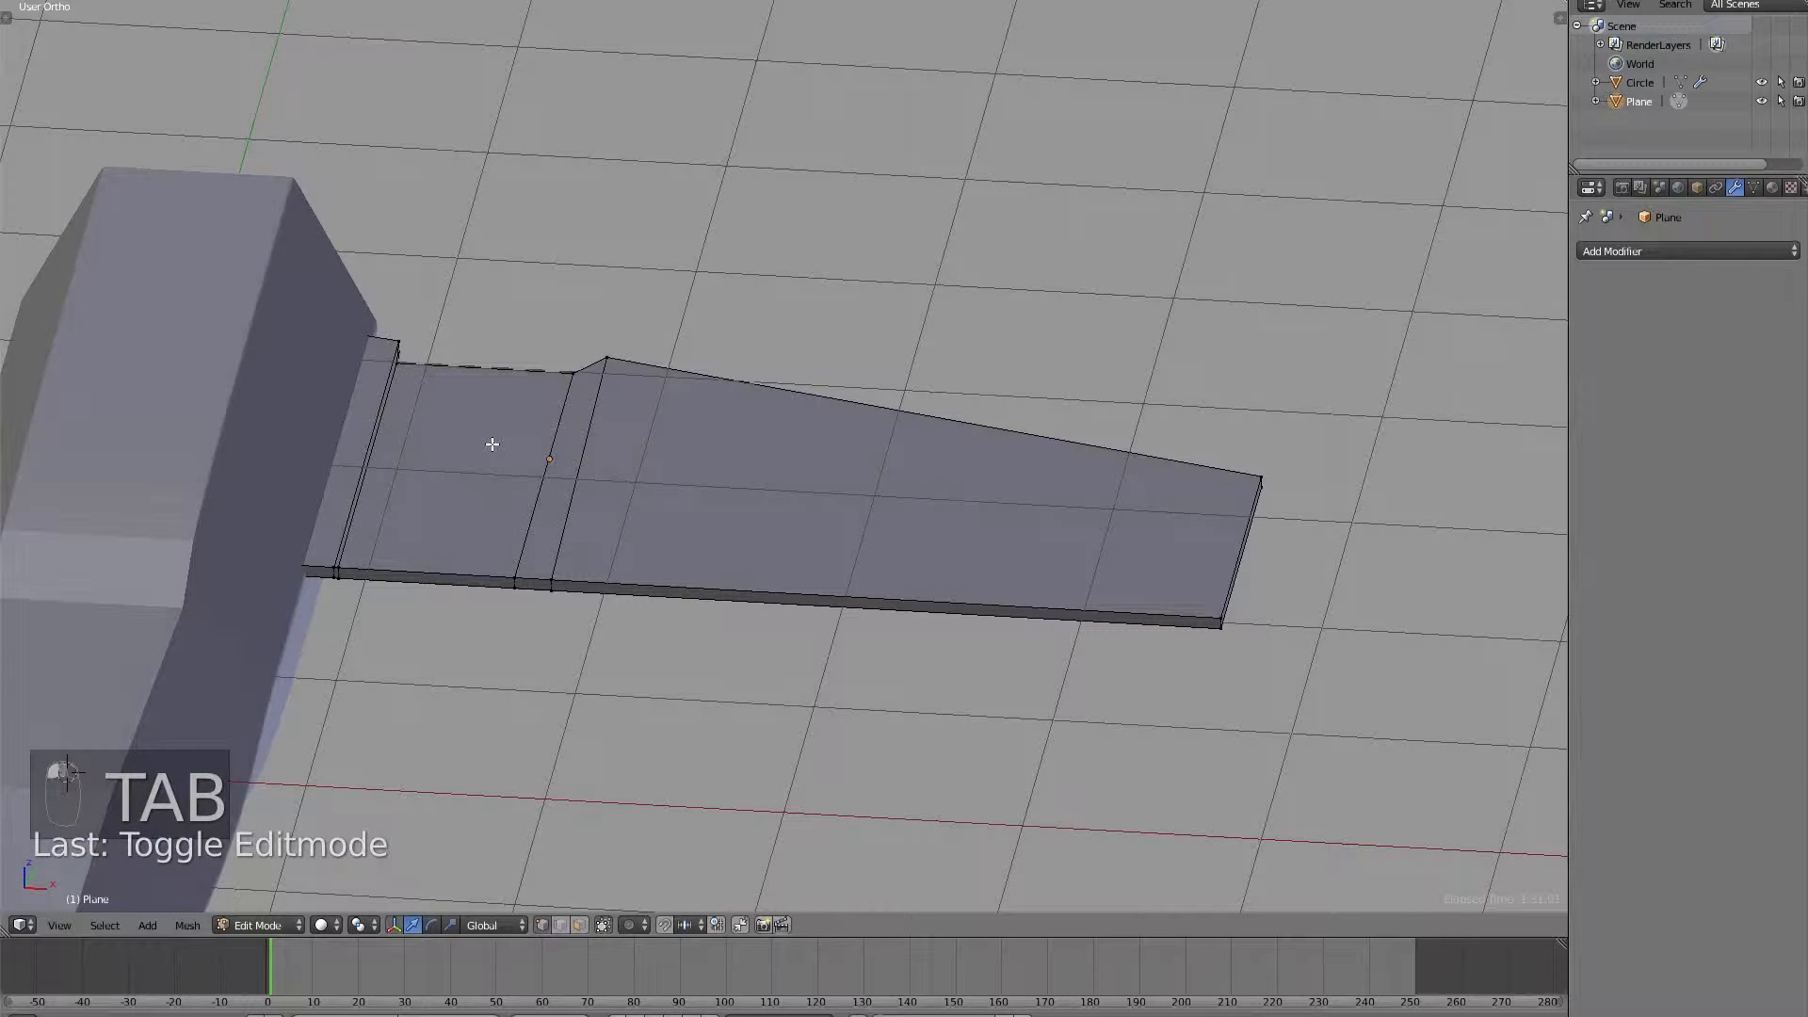
Switch the wing mesh to face selection mode, undoing a stray selection change.
{"action": "key", "text": "ctrl+Tab"}
{"action": "left_click", "coordinate": [480, 515]}
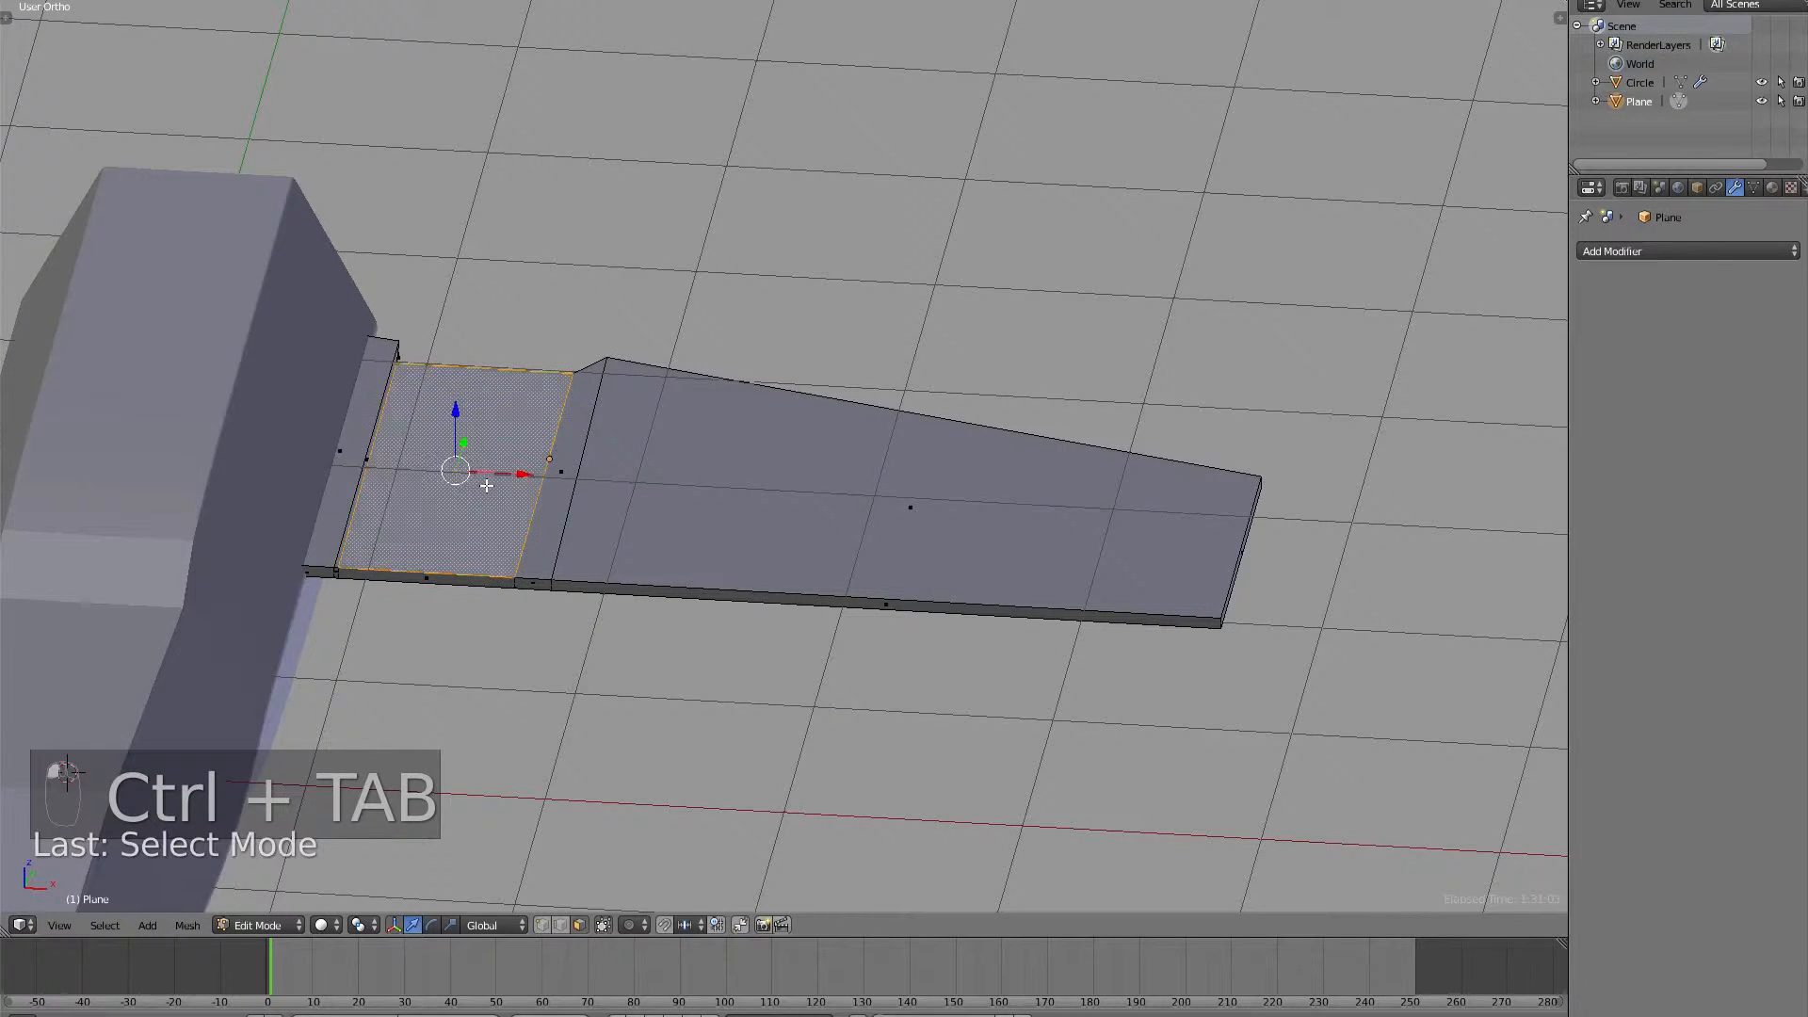
{"action": "middle_click_drag", "start_coordinate": [510, 494], "coordinate": [549, 578]}
{"action": "key", "text": "ctrl+z"}
{"action": "key", "text": "ctrl+z"}
{"action": "key", "text": "ctrl+z"}
{"action": "key", "text": "ctrl+z"}
{"action": "key", "text": "ctrl+z"}
{"action": "key", "text": "ctrl+z"}
{"action": "key", "text": "ctrl+z"}
{"action": "key", "text": "ctrl+z"}
{"action": "key", "text": "ctrl+z"}
{"action": "key", "text": "ctrl+z"}
{"action": "key", "text": "ctrl+z"}
{"action": "key", "text": "ctrl+z"}
{"action": "key", "text": "ctrl+z"}
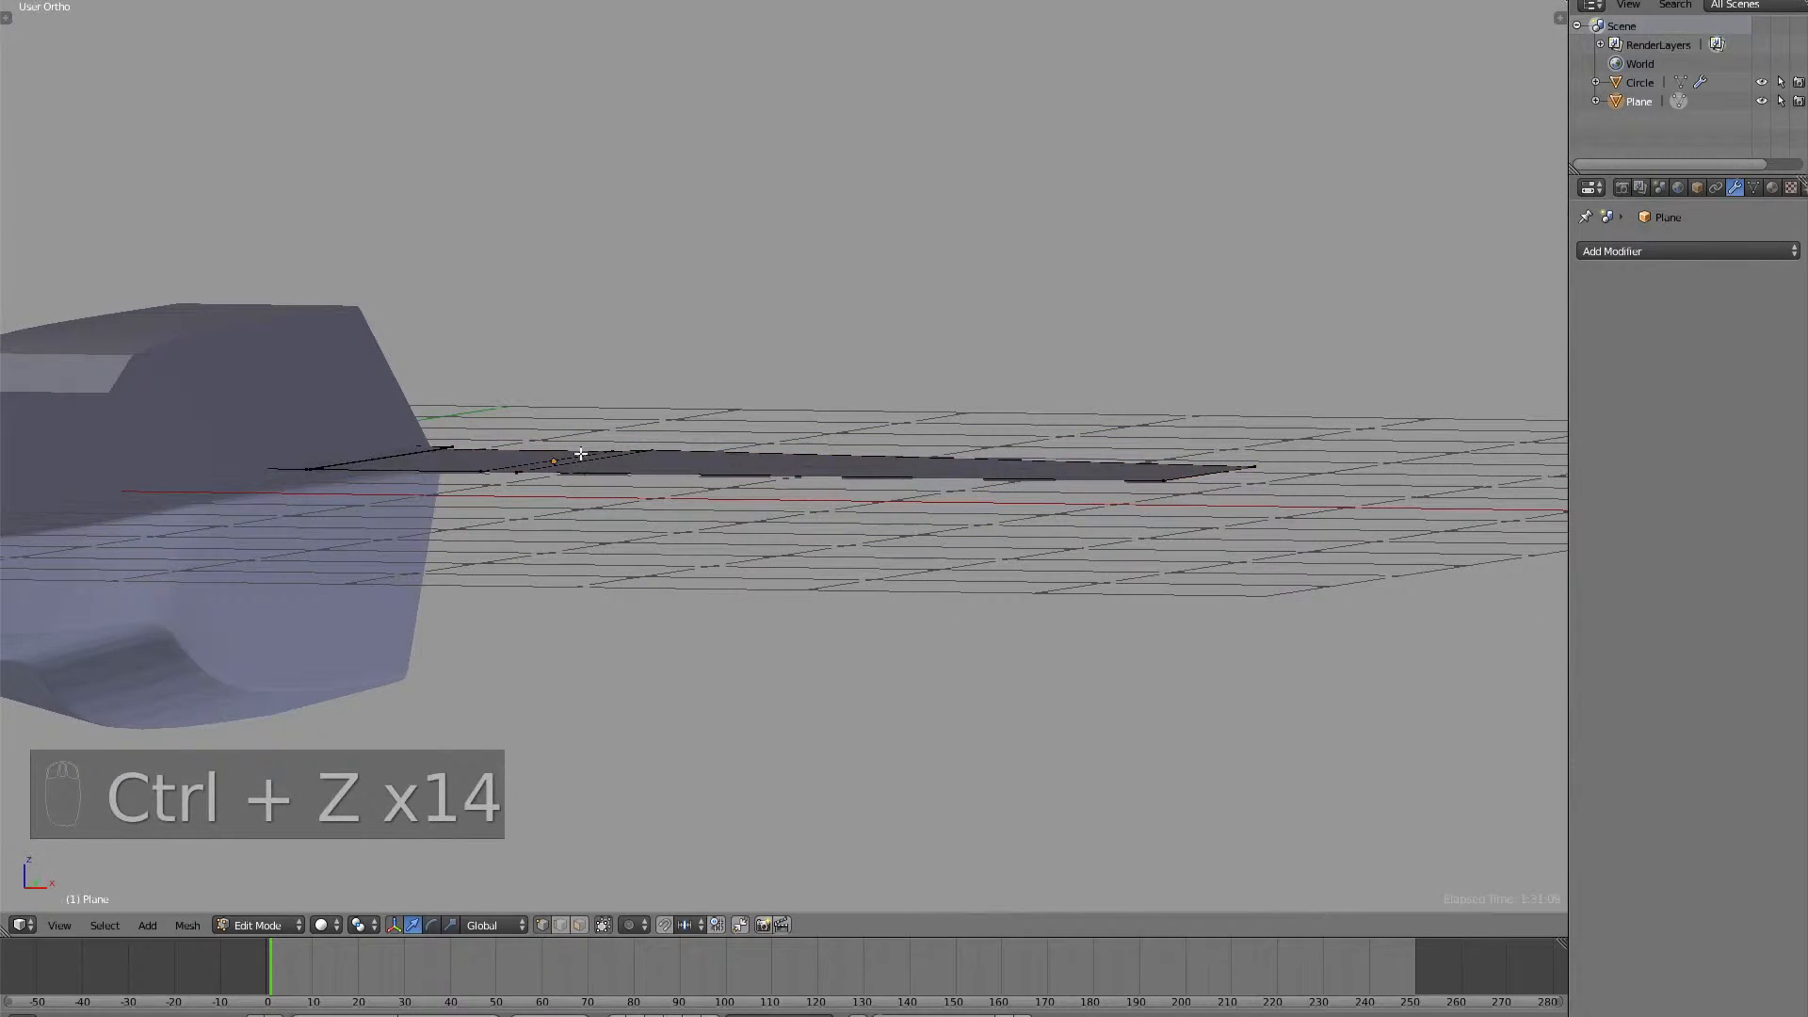
{"action": "middle_click_drag", "start_coordinate": [581, 454], "coordinate": [541, 476]}
{"action": "key", "text": "ctrl+Tab"}
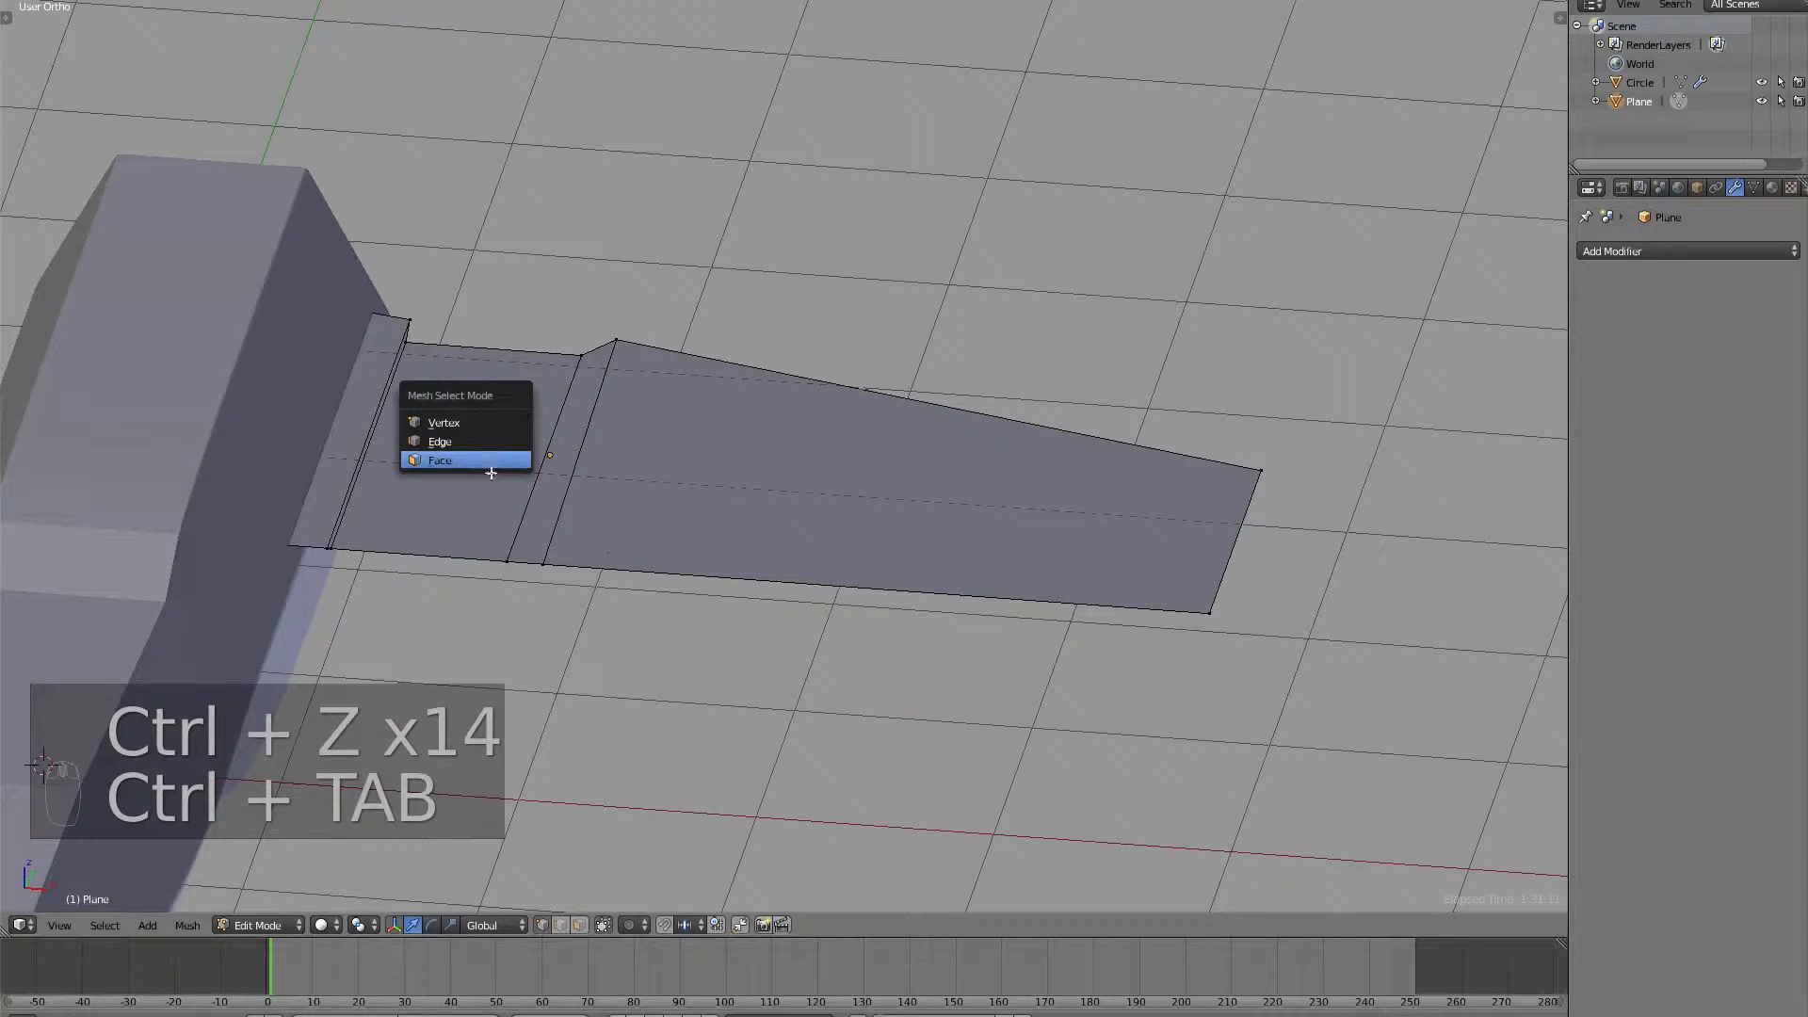
{"action": "left_click", "coordinate": [490, 456]}
Inset the wing's inner face beside the fuselage and delete it to cut a rectangular opening.
{"action": "right_click", "coordinate": [473, 457]}
{"action": "key", "text": "e"}
{"action": "key", "text": "s"}
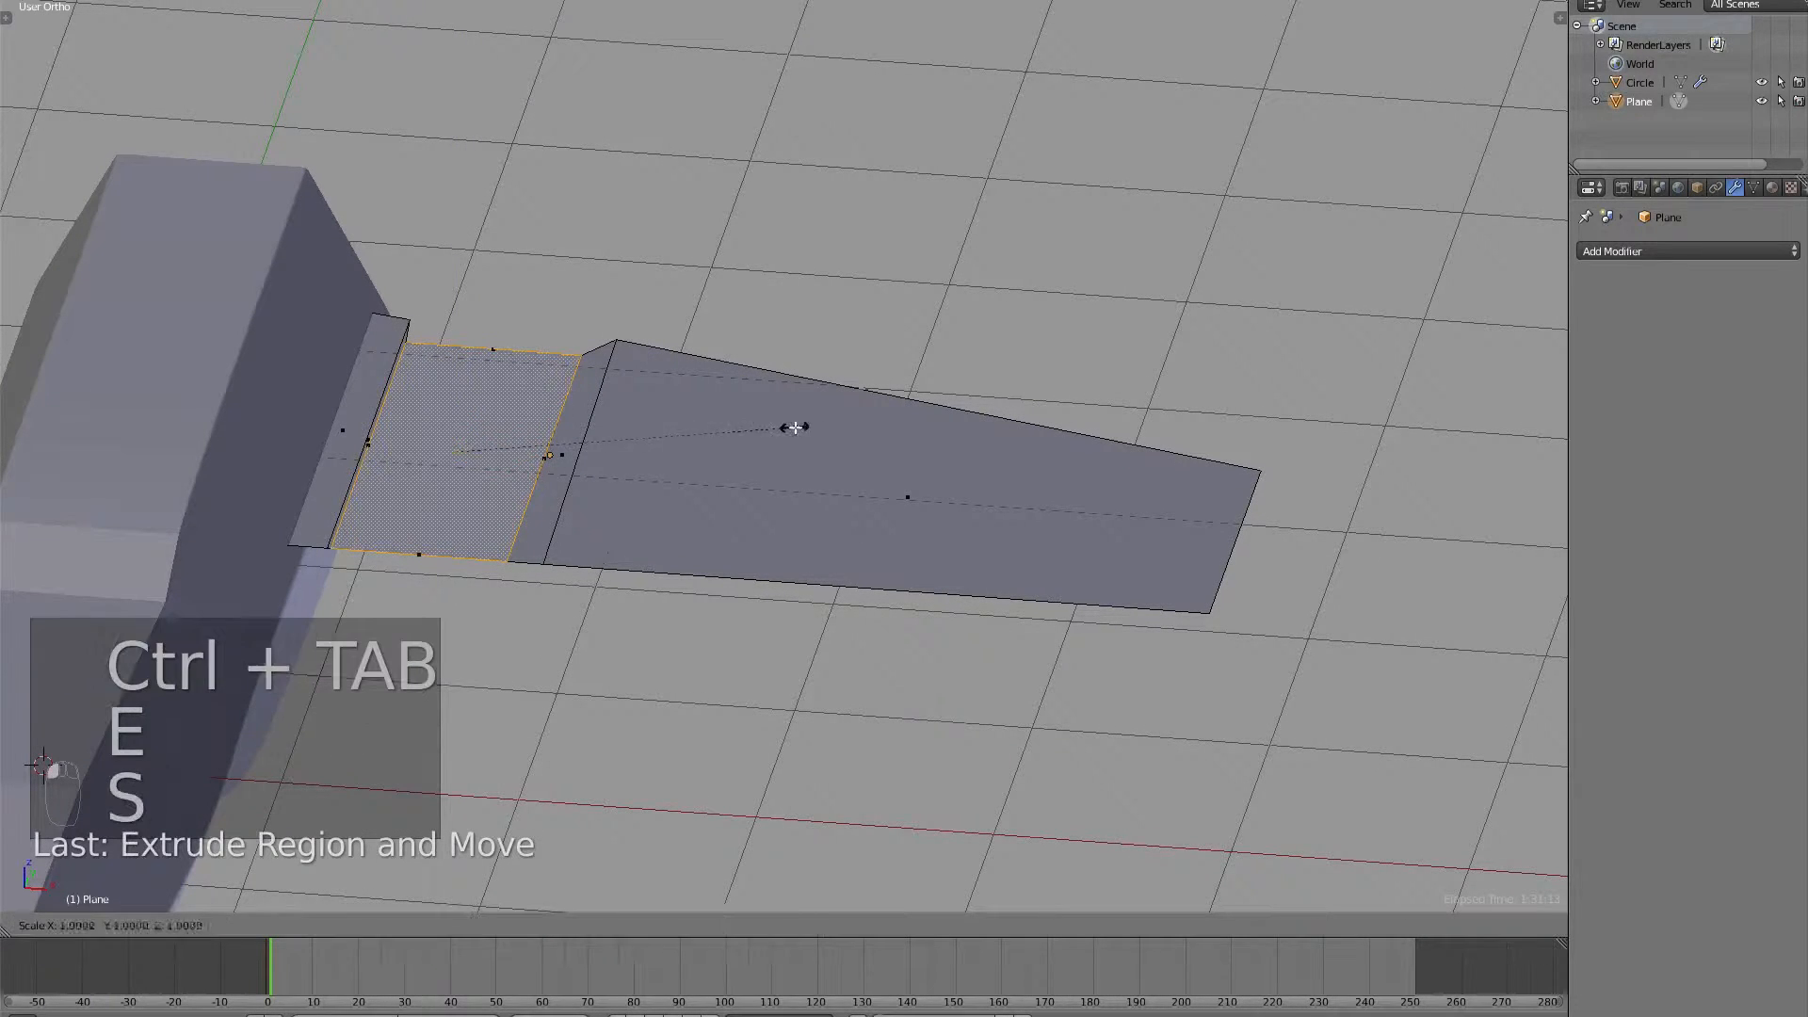
{"action": "left_click", "coordinate": [720, 415]}
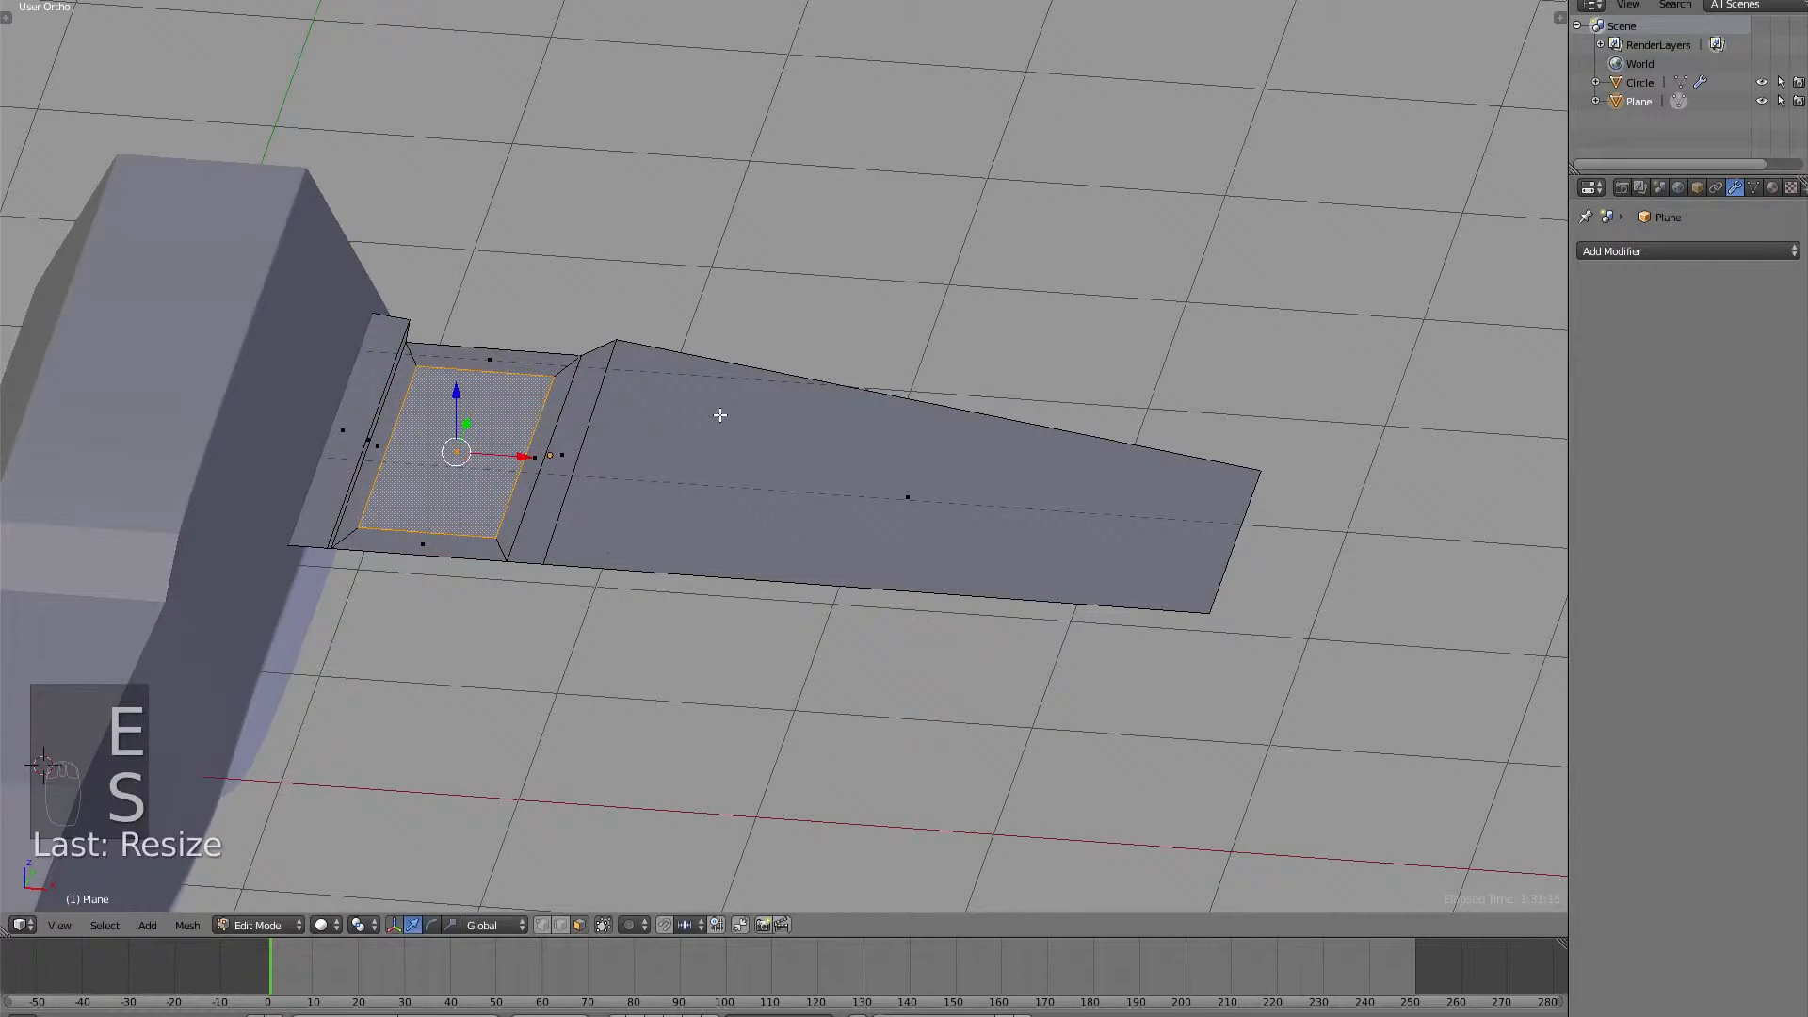
{"action": "key", "text": "Delete"}
{"action": "key", "text": "Down"}
{"action": "key", "text": "Down"}
{"action": "key", "text": "Return"}
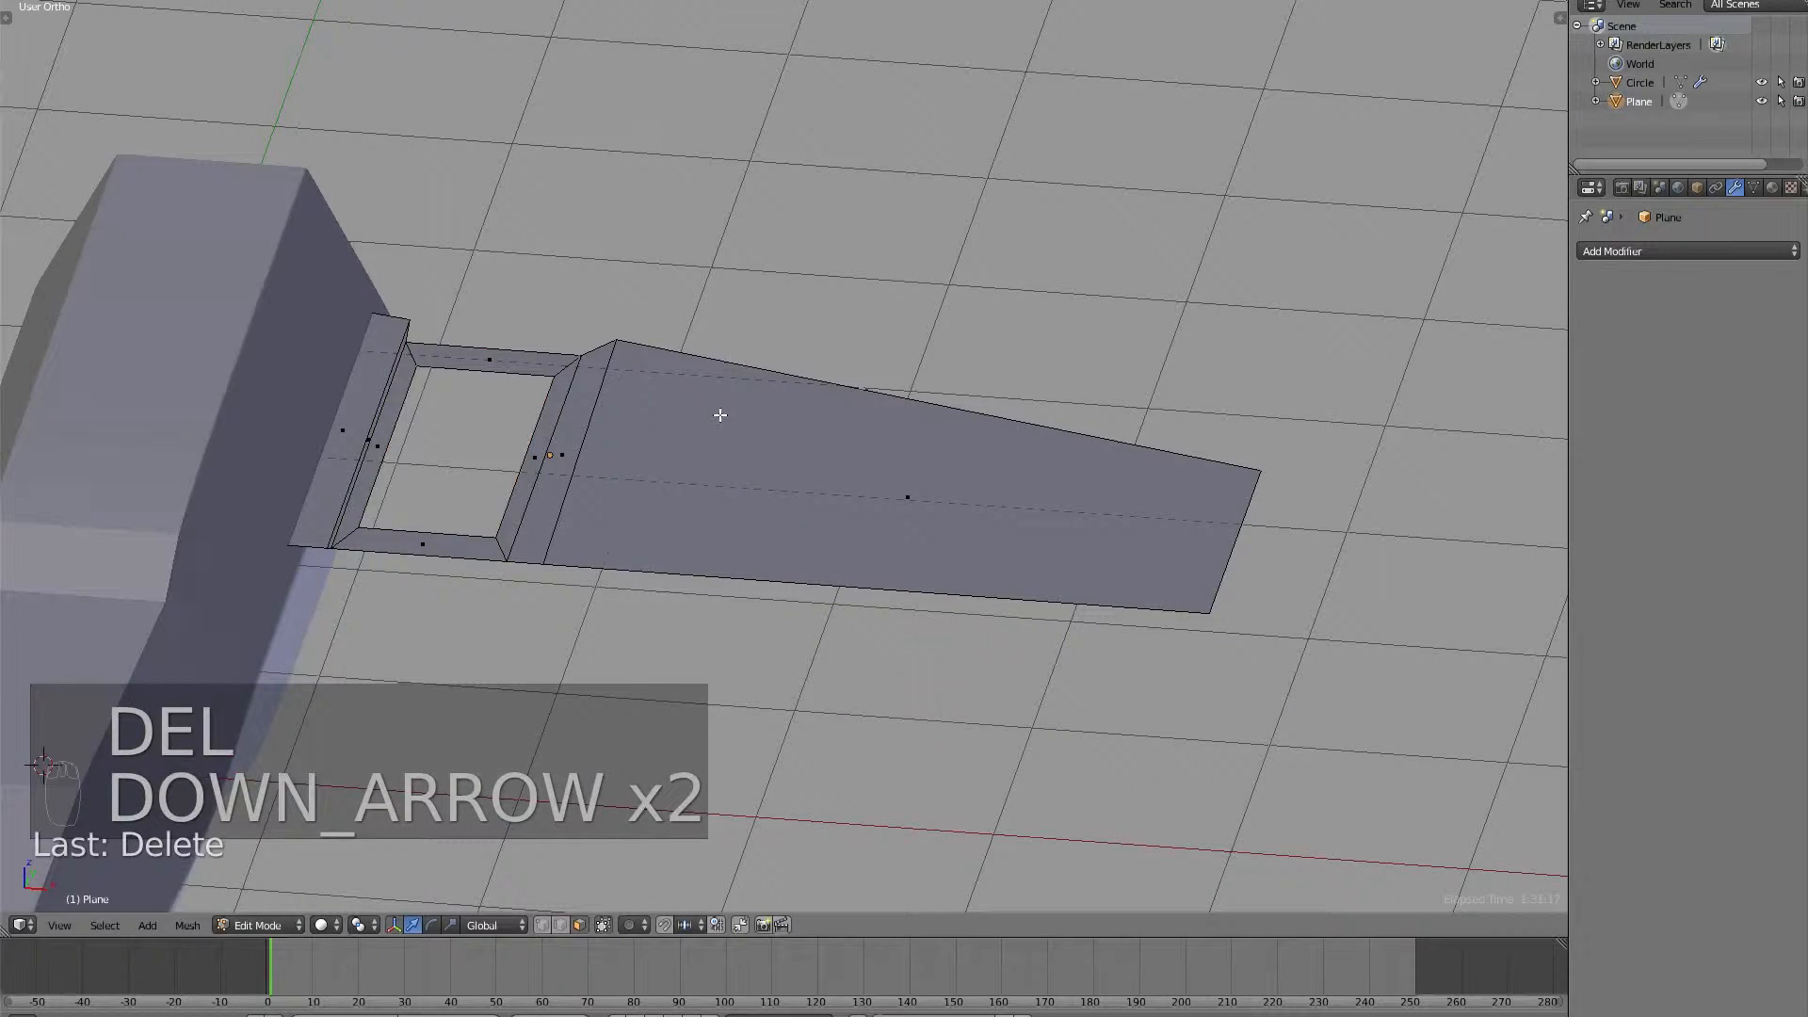
Extrude the whole wing slightly along Z for thickness and leave Edit Mode.
{"action": "key", "text": "Tab"}
{"action": "key", "text": "a"}
{"action": "key", "text": "a"}
{"action": "key", "text": "a"}
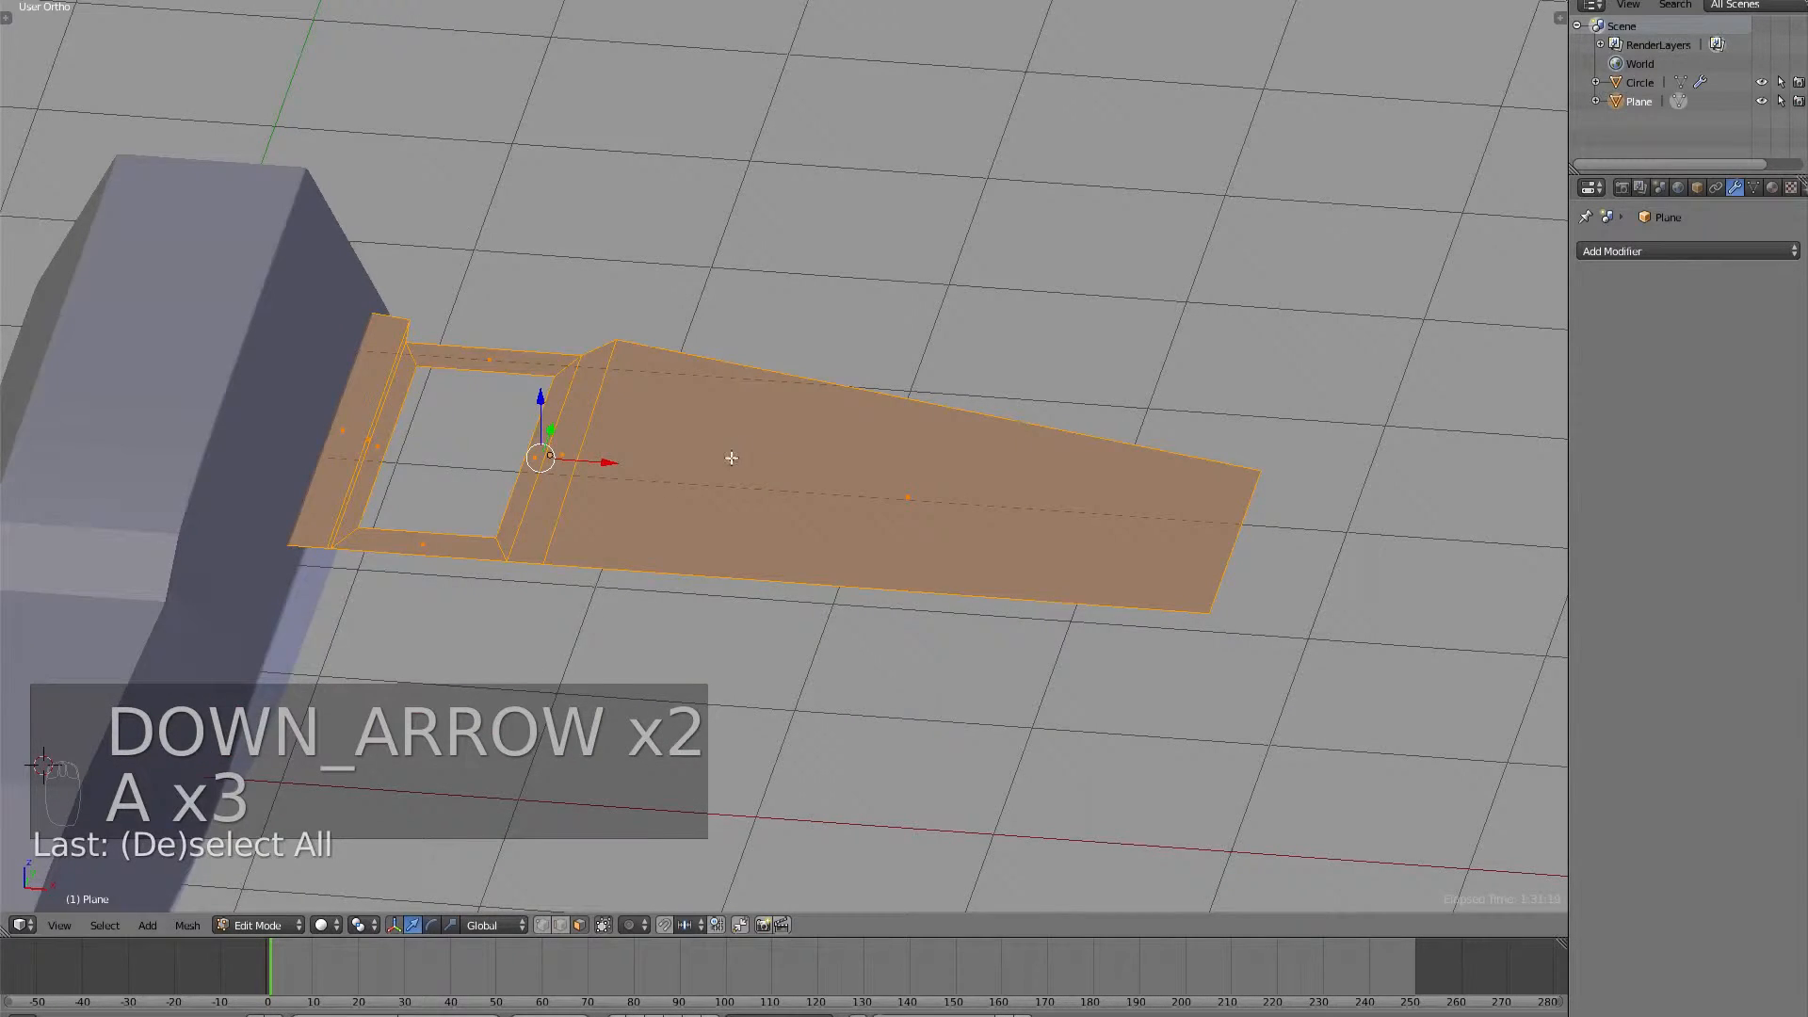
{"action": "middle_click_drag", "start_coordinate": [730, 456], "coordinate": [693, 451]}
{"action": "key", "text": "e"}
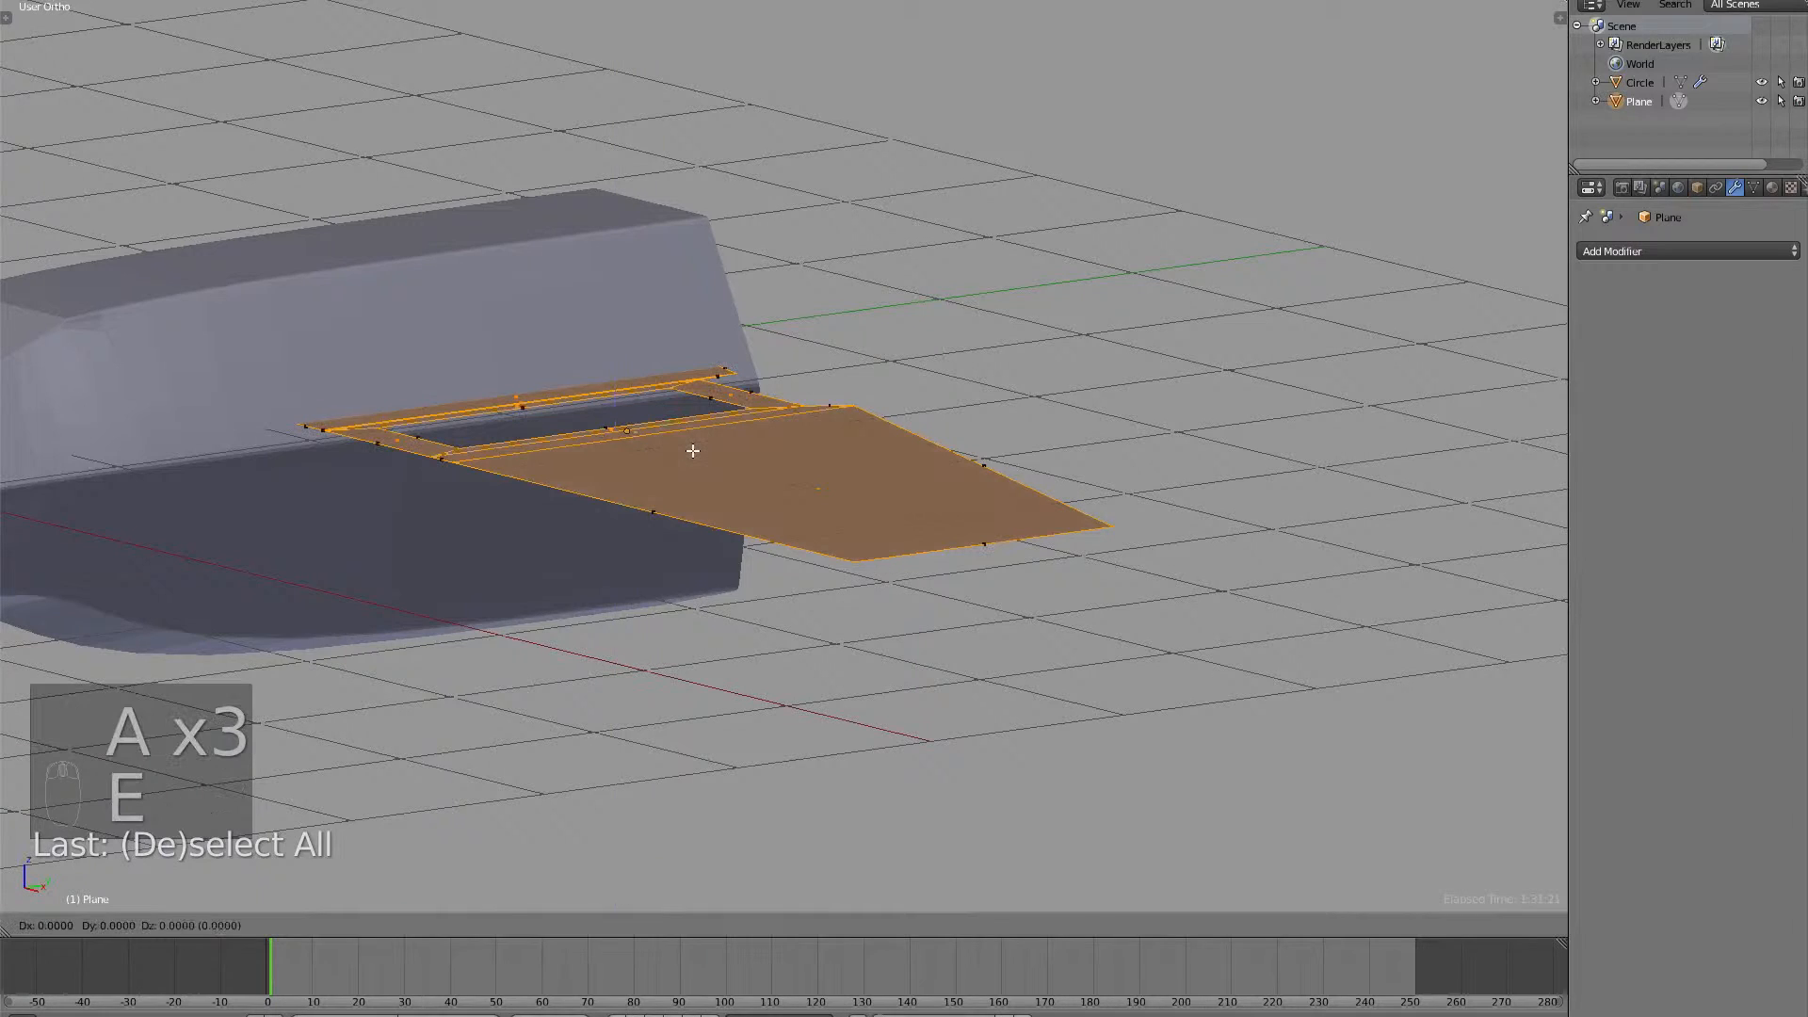
{"action": "key", "text": "z"}
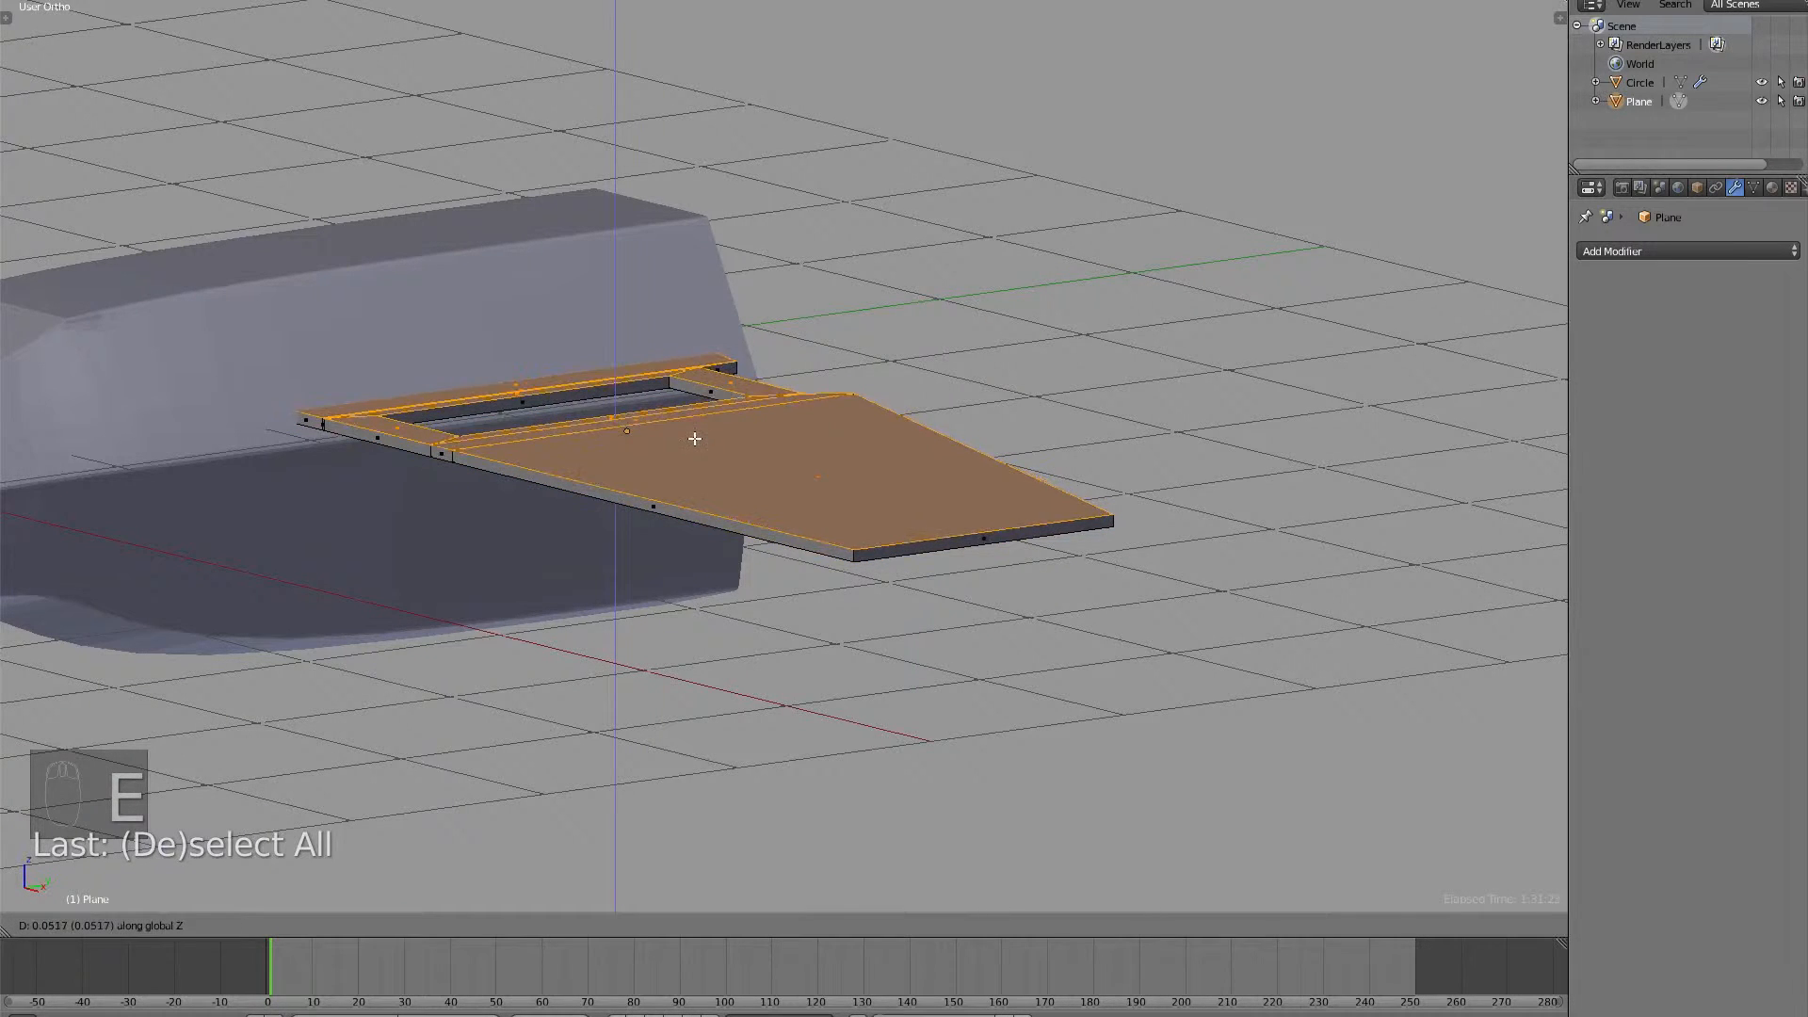
{"action": "left_click", "coordinate": [694, 445]}
{"action": "key", "text": "Tab"}
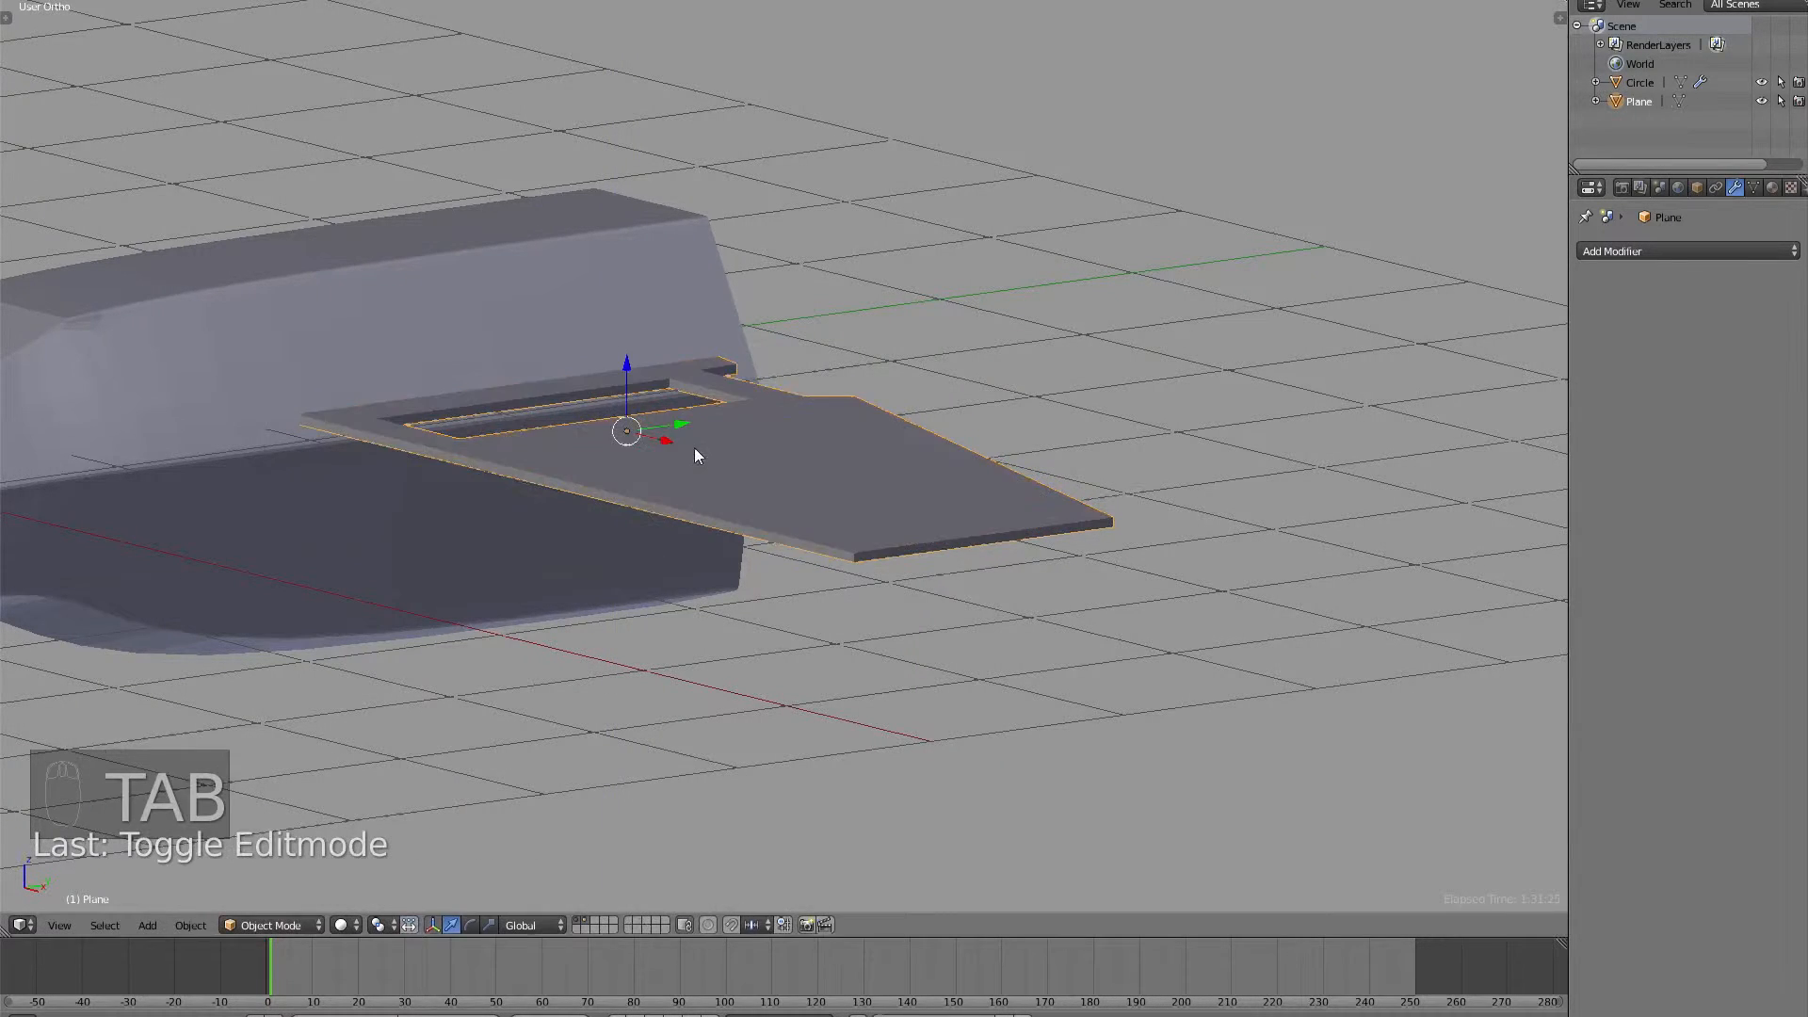
{"action": "middle_click_drag", "start_coordinate": [693, 448], "coordinate": [716, 552]}
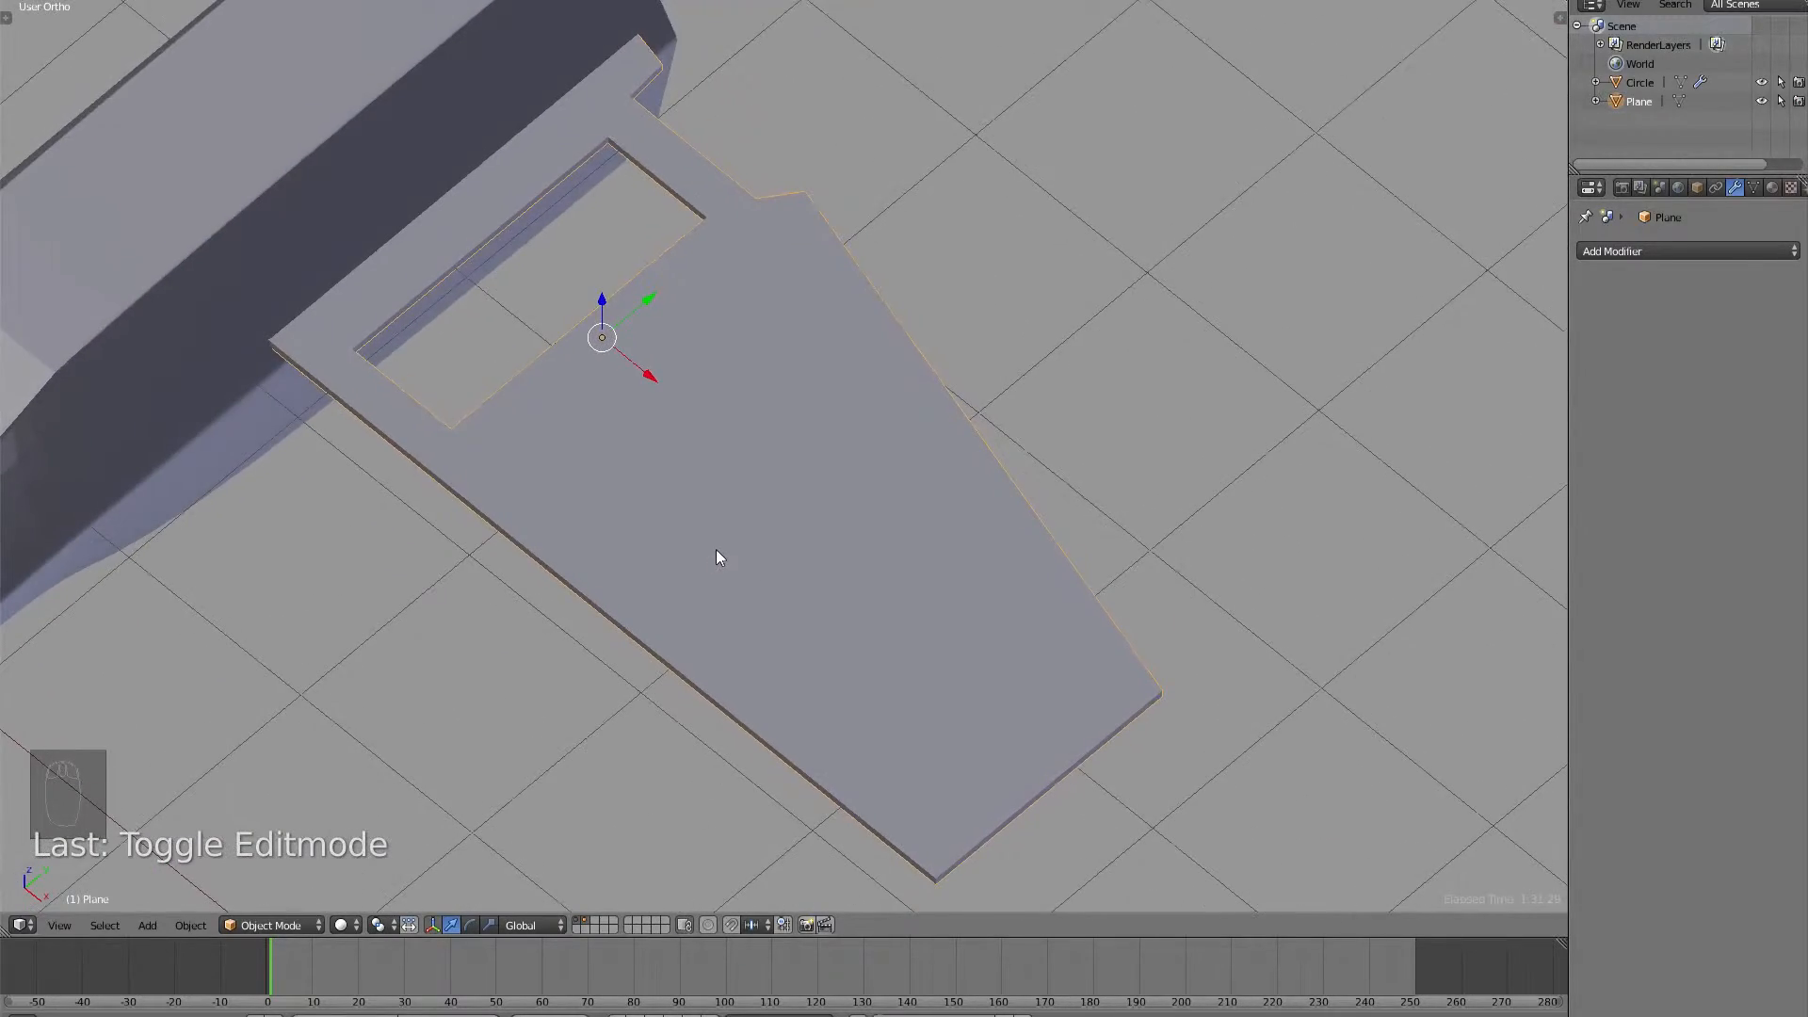
From Top view, reopen the wing in Edit Mode with face selection.
{"action": "key", "text": "KP_7"}
{"action": "scroll", "coordinate": [720, 578], "scroll_direction": "down", "scroll_amount": 3}
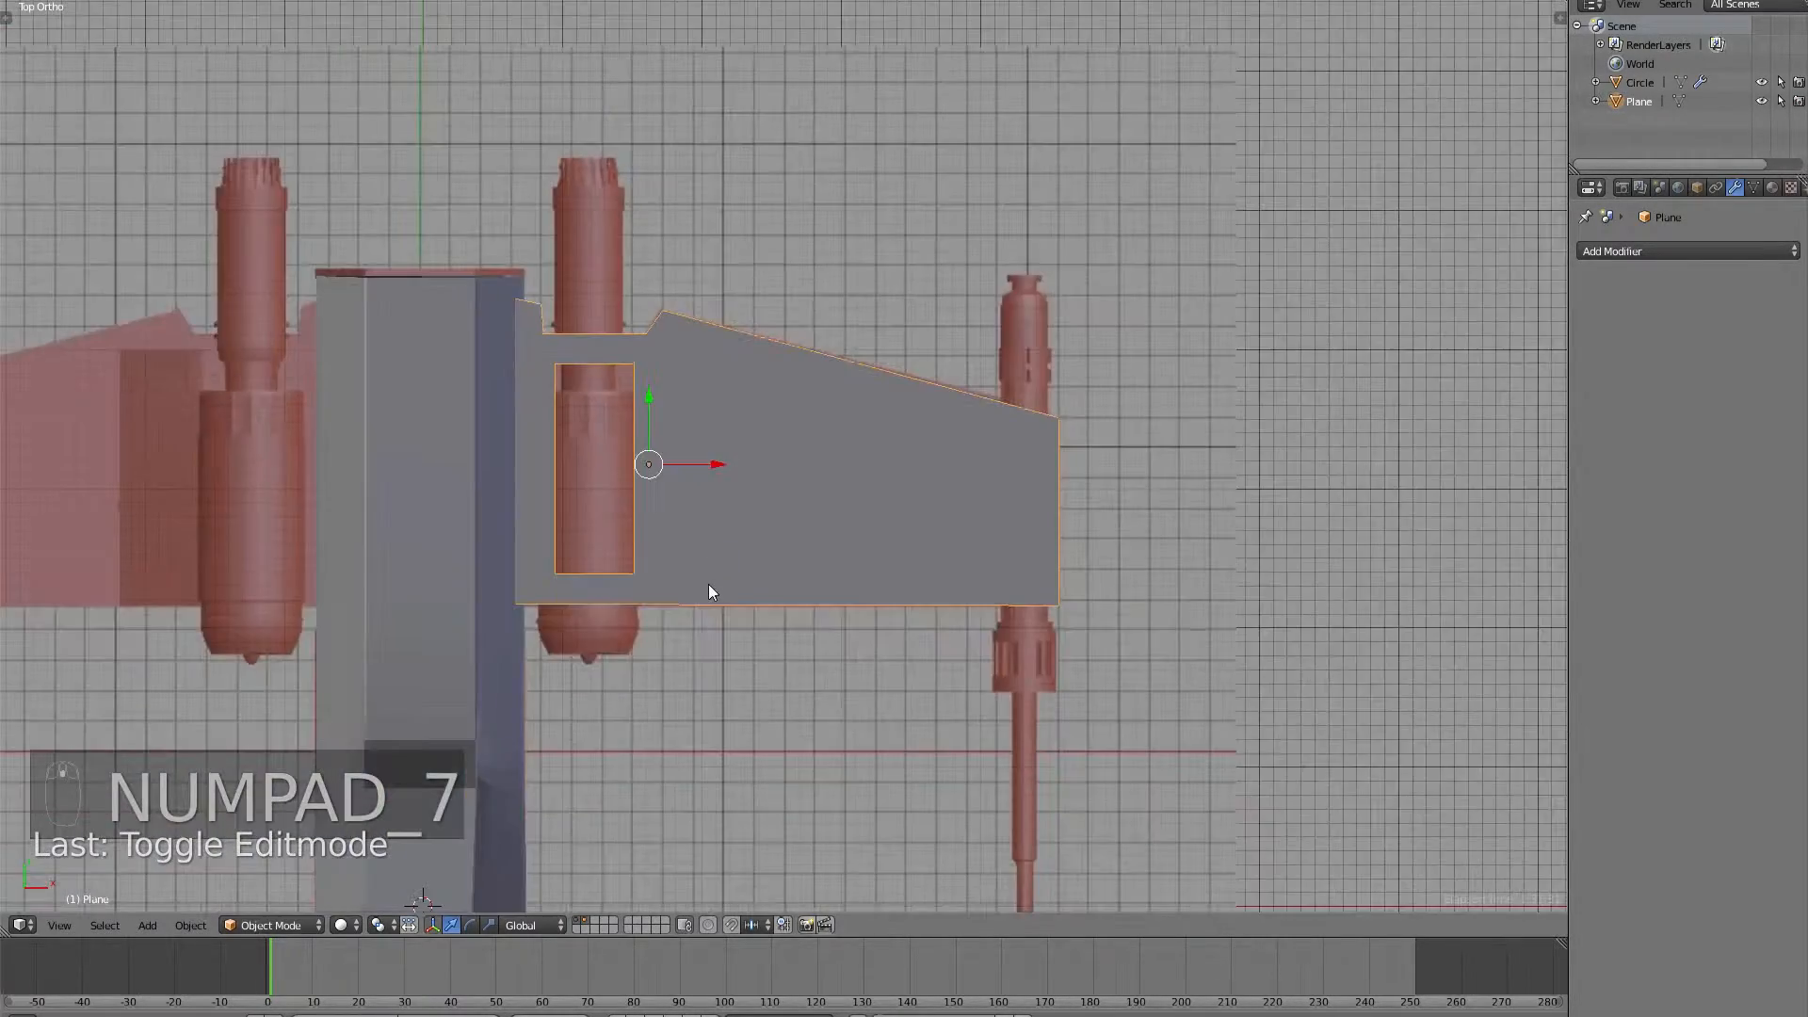
{"action": "scroll", "coordinate": [709, 591], "scroll_direction": "up", "scroll_amount": 1}
{"action": "key", "text": "Tab"}
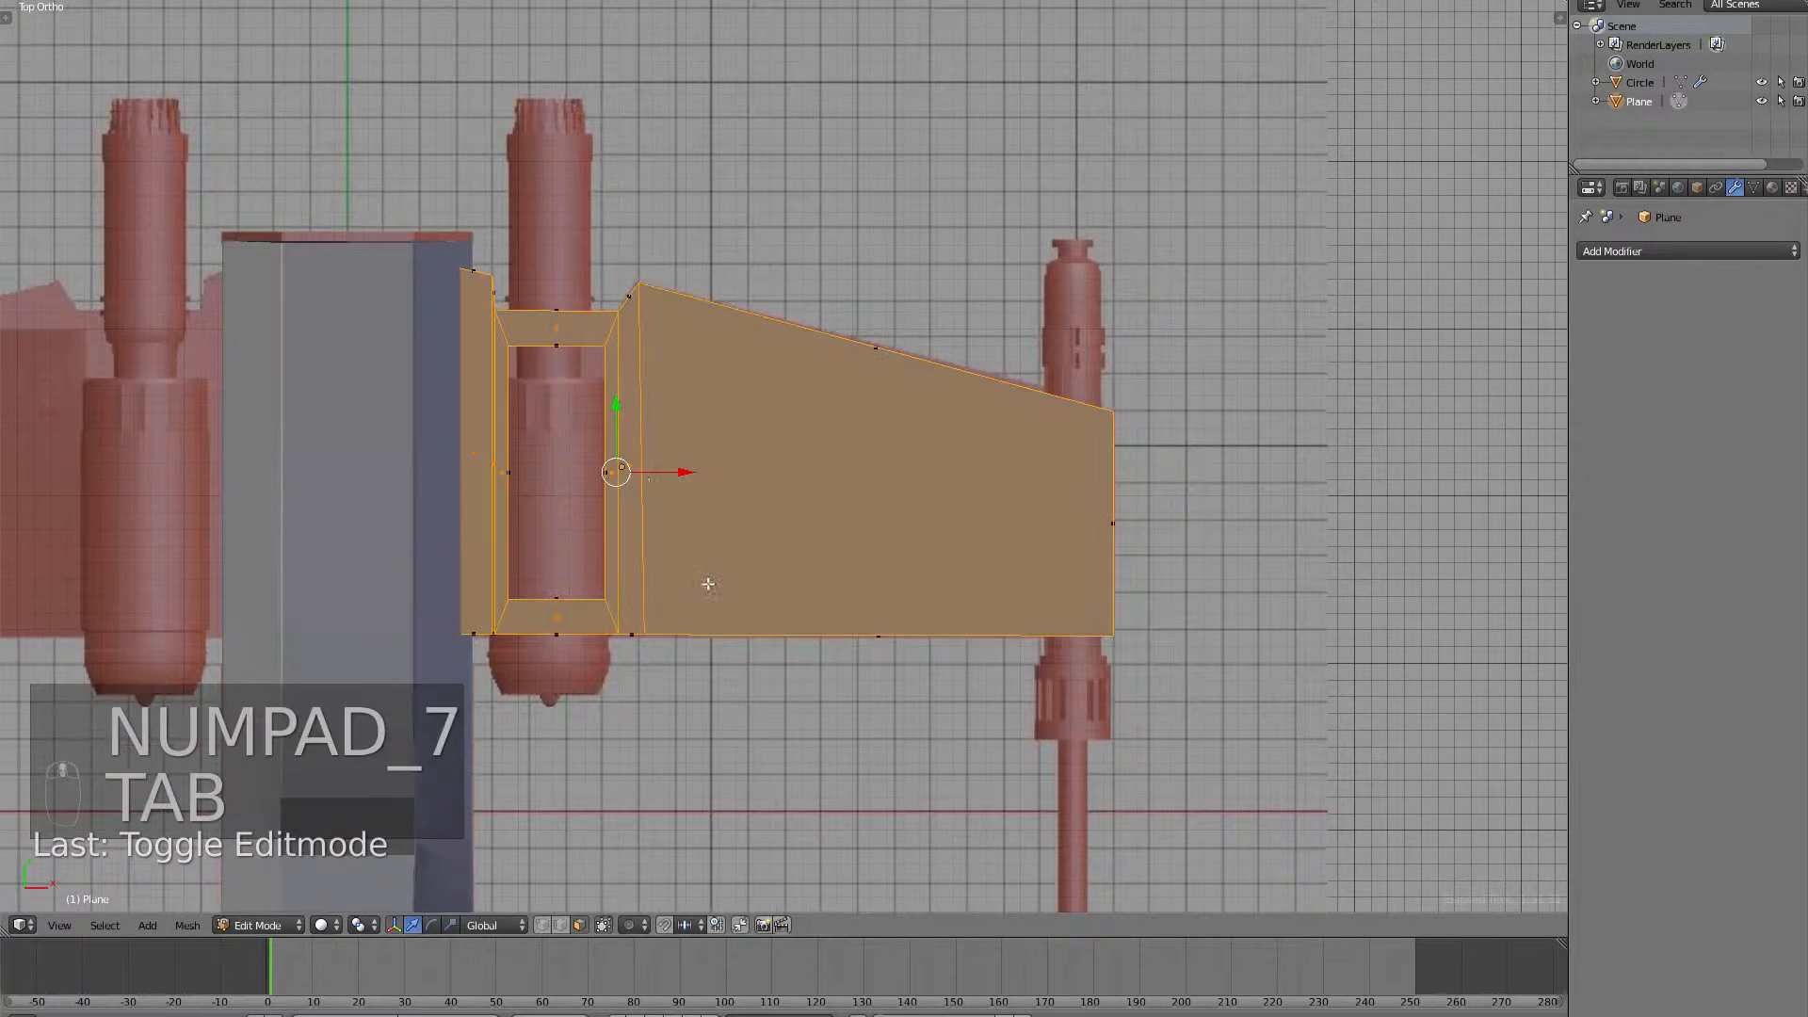
{"action": "key", "text": "ctrl+Tab"}
{"action": "left_click", "coordinate": [586, 416]}
{"action": "middle_click_drag", "start_coordinate": [585, 416], "coordinate": [603, 369]}
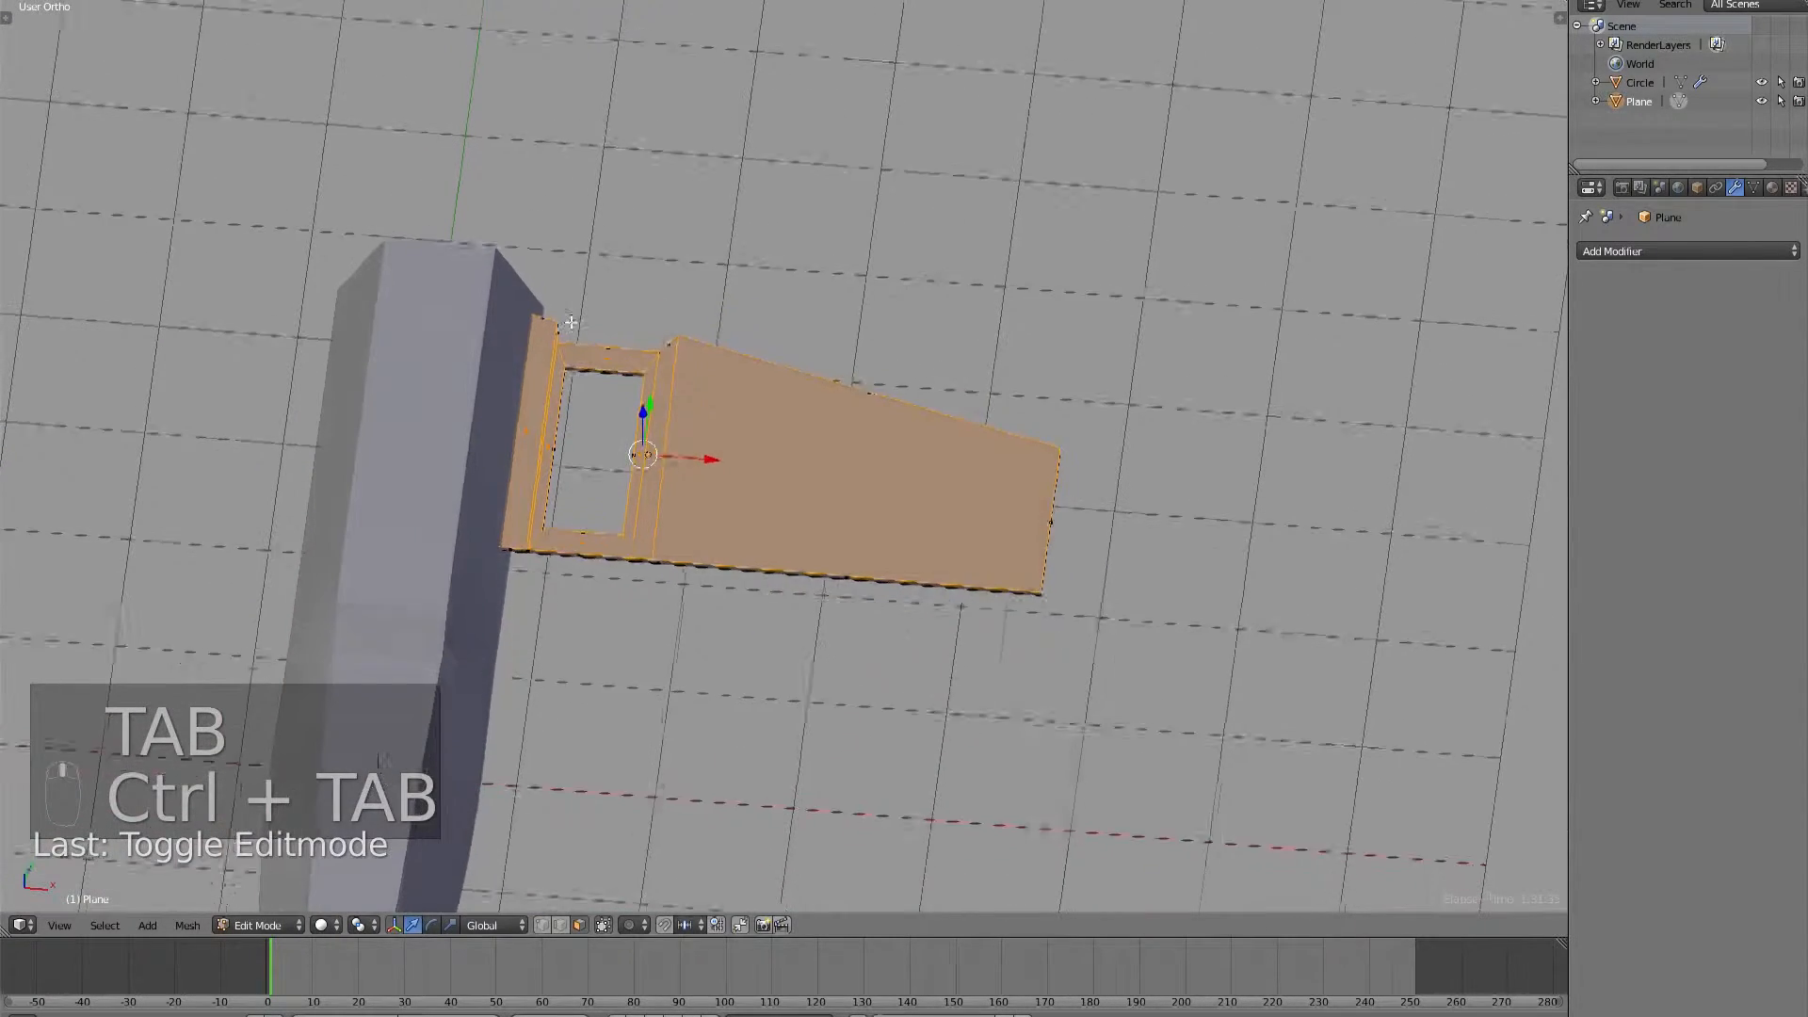
{"action": "key", "text": "a"}
{"action": "right_click", "coordinate": [604, 368]}
{"action": "key", "text": "a"}
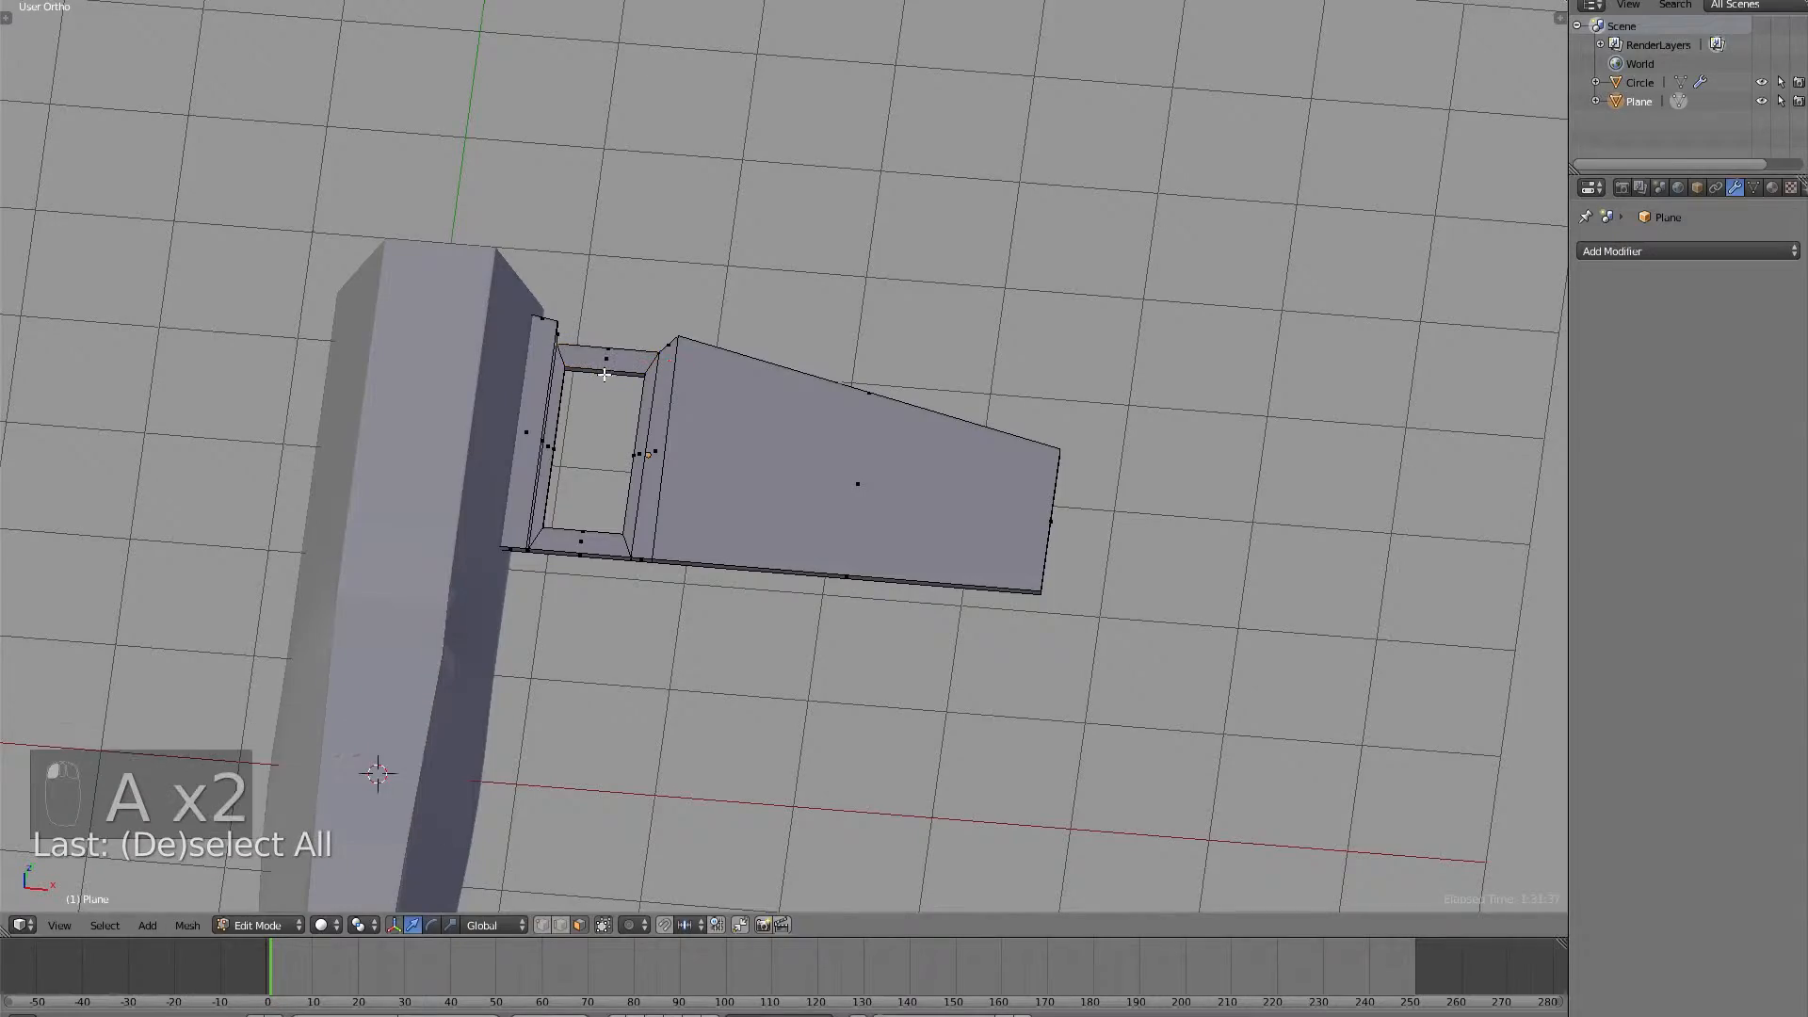
Scale the opening's side edges along Y to 0.6826 to shorten the opening, then exit Edit Mode.
{"action": "middle_click_drag", "start_coordinate": [603, 370], "coordinate": [796, 363]}
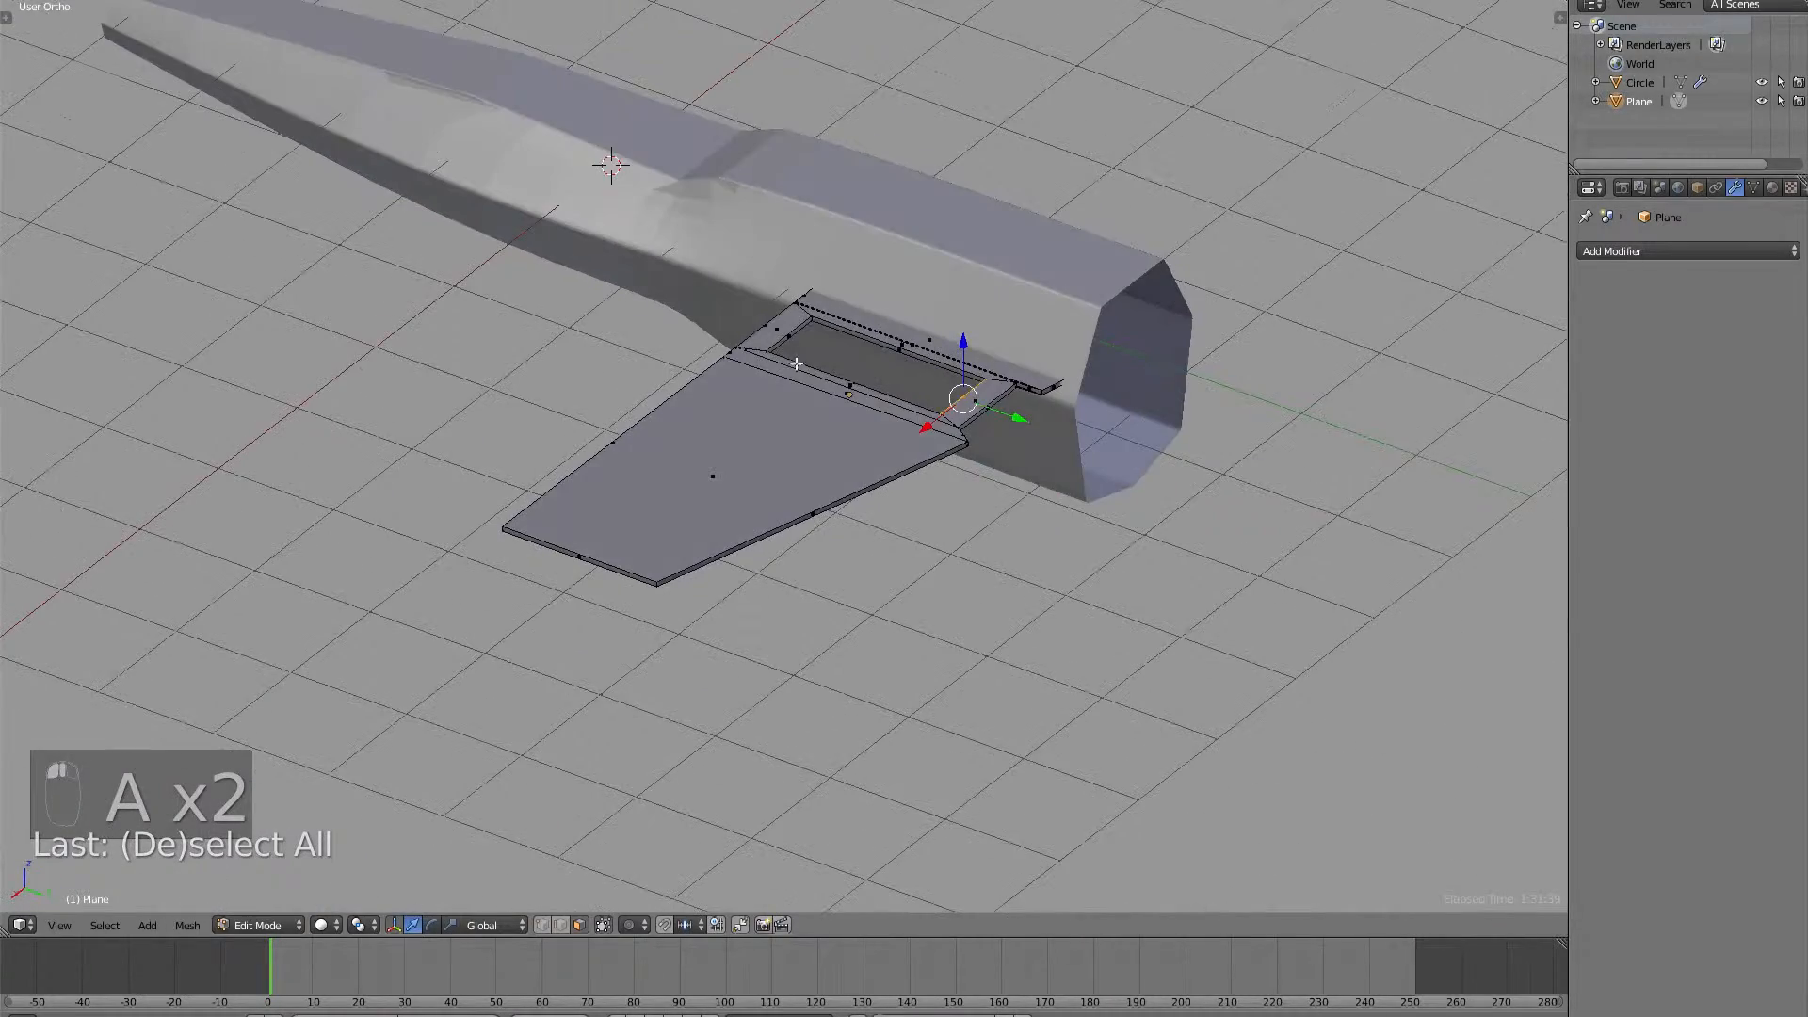
{"action": "middle_click_drag", "start_coordinate": [1050, 424], "coordinate": [984, 441]}
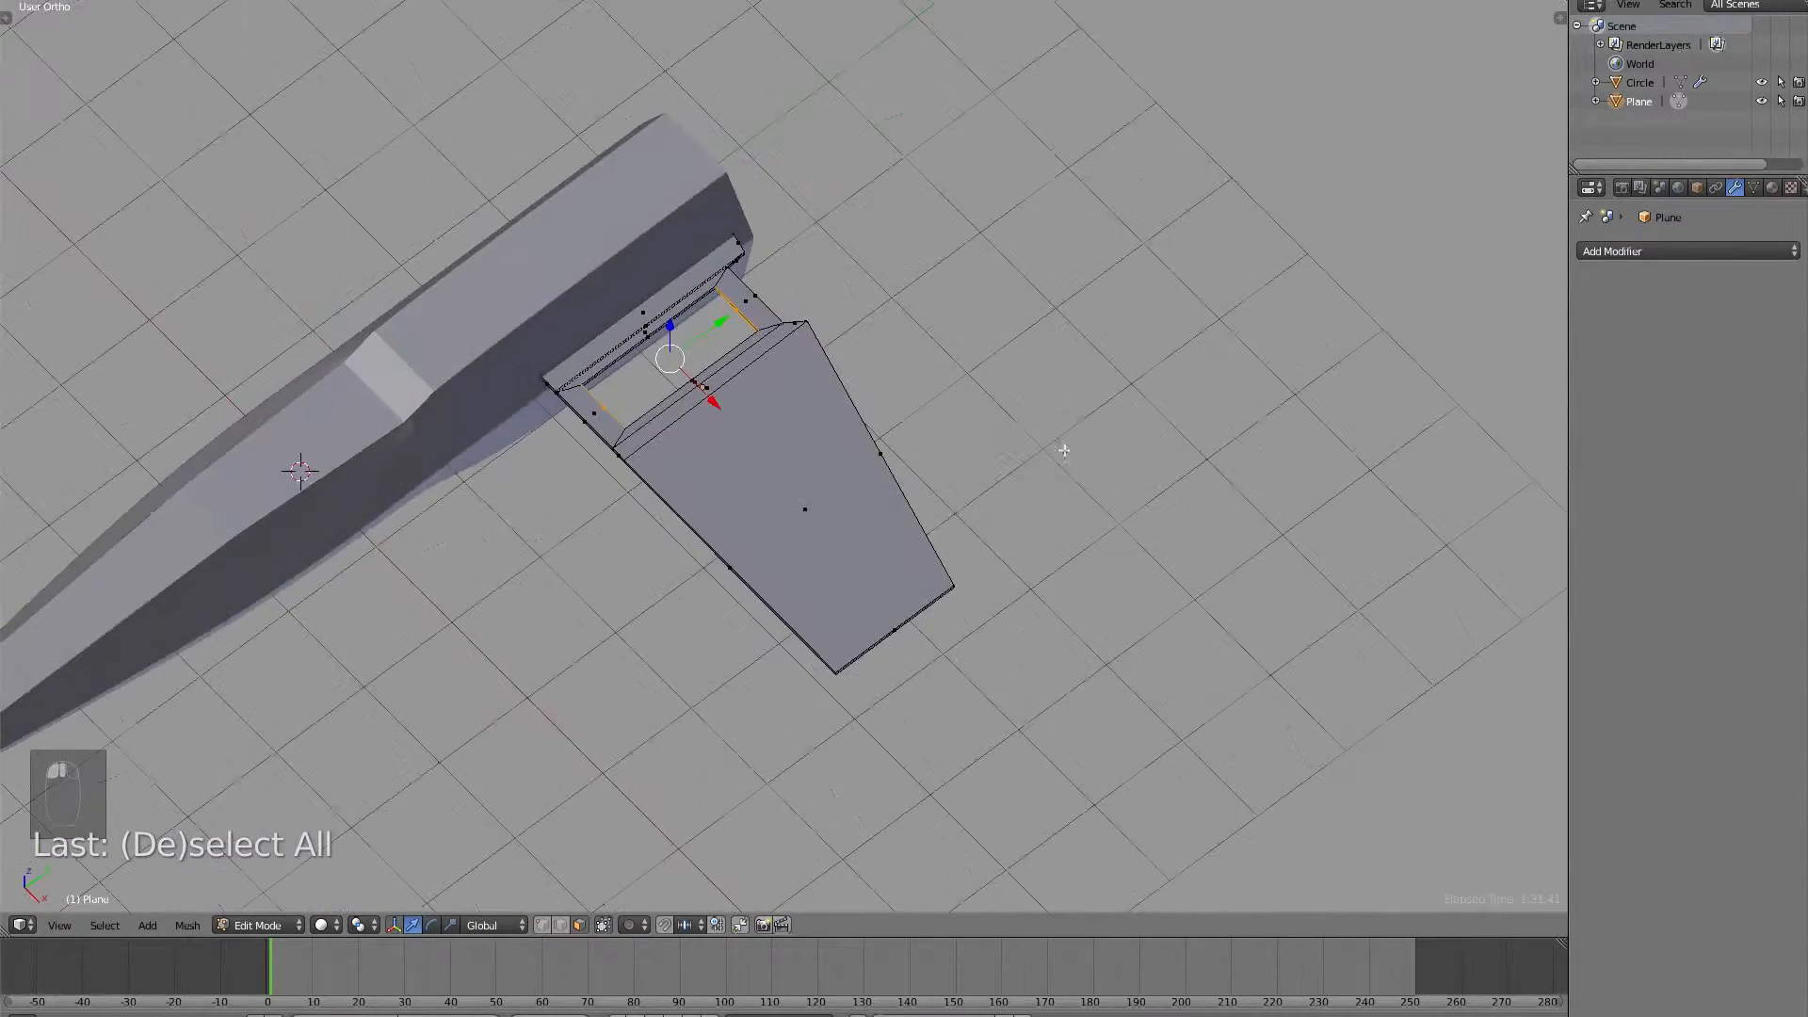
{"action": "key", "text": "s"}
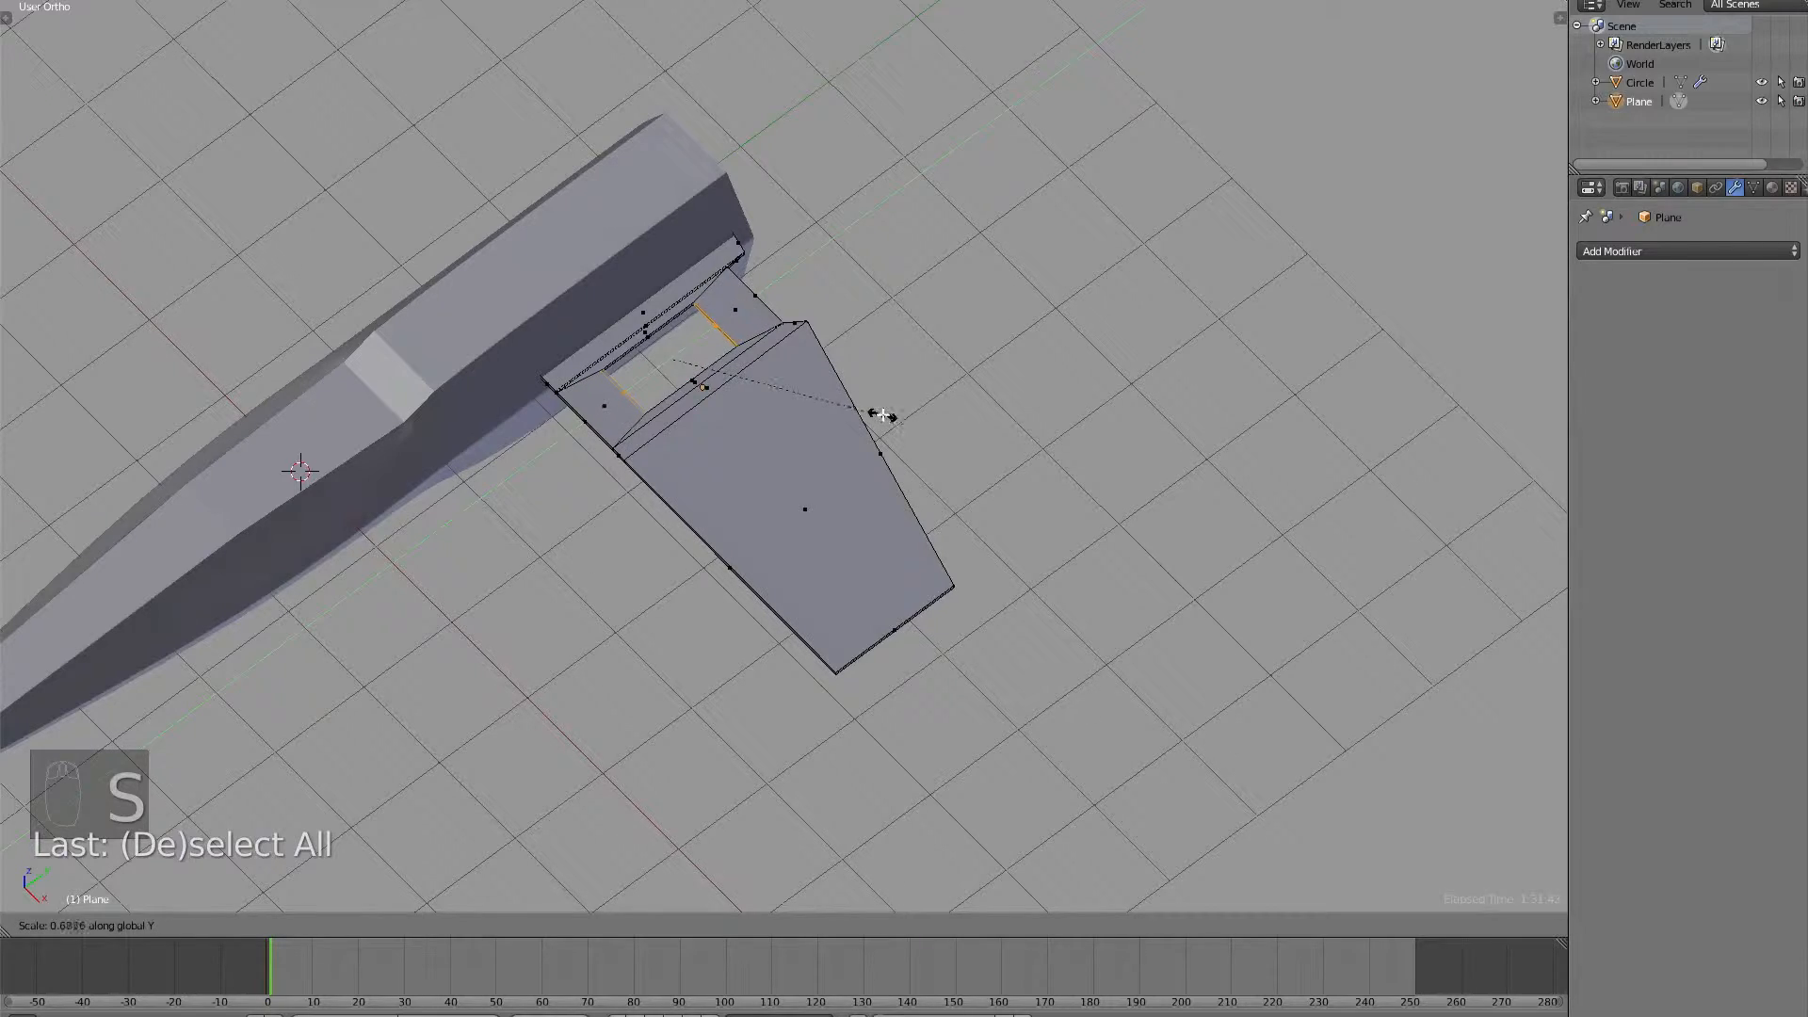
{"action": "left_click", "coordinate": [884, 418]}
{"action": "key", "text": "a"}
{"action": "key", "text": "Tab"}
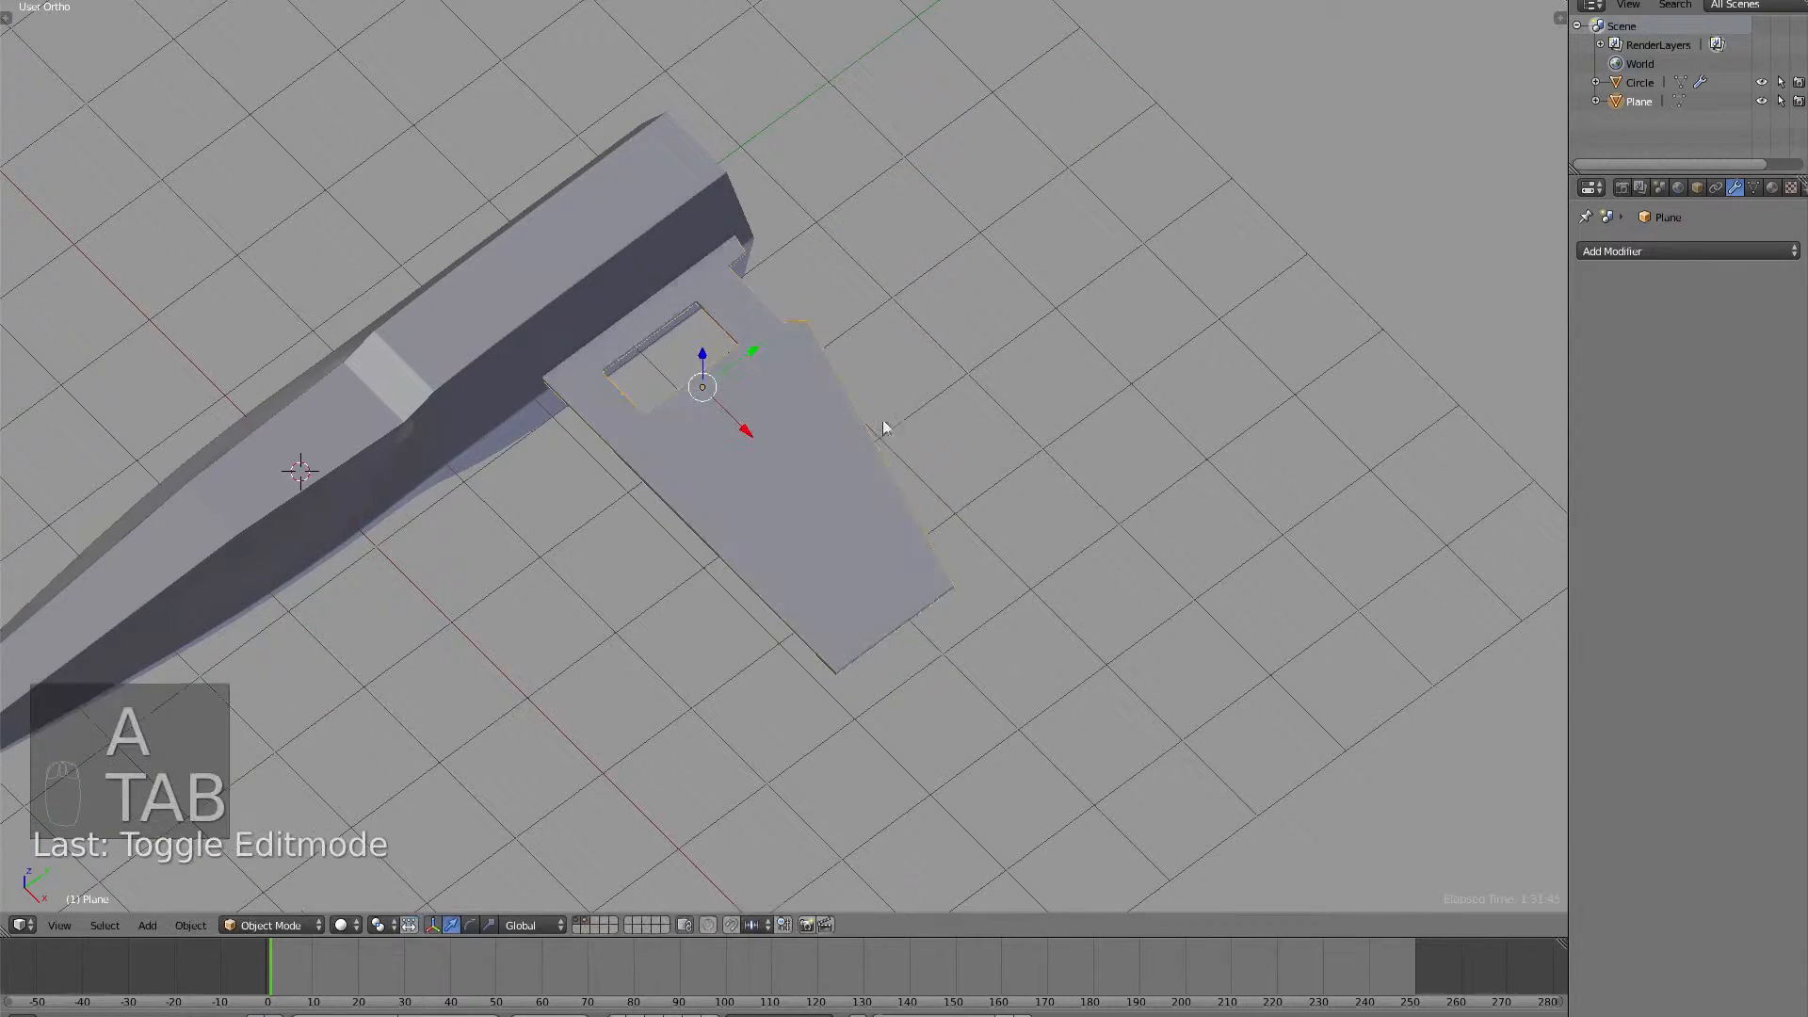
Inspect the finished wing and switch to an empty layer hiding the ship.
{"action": "middle_click_drag", "start_coordinate": [884, 420], "coordinate": [779, 404]}
{"action": "scroll", "coordinate": [941, 478], "scroll_direction": "up", "scroll_amount": 5}
{"action": "scroll", "coordinate": [941, 478], "scroll_direction": "down", "scroll_amount": 3}
{"action": "middle_click_drag", "start_coordinate": [1000, 590], "coordinate": [930, 622]}
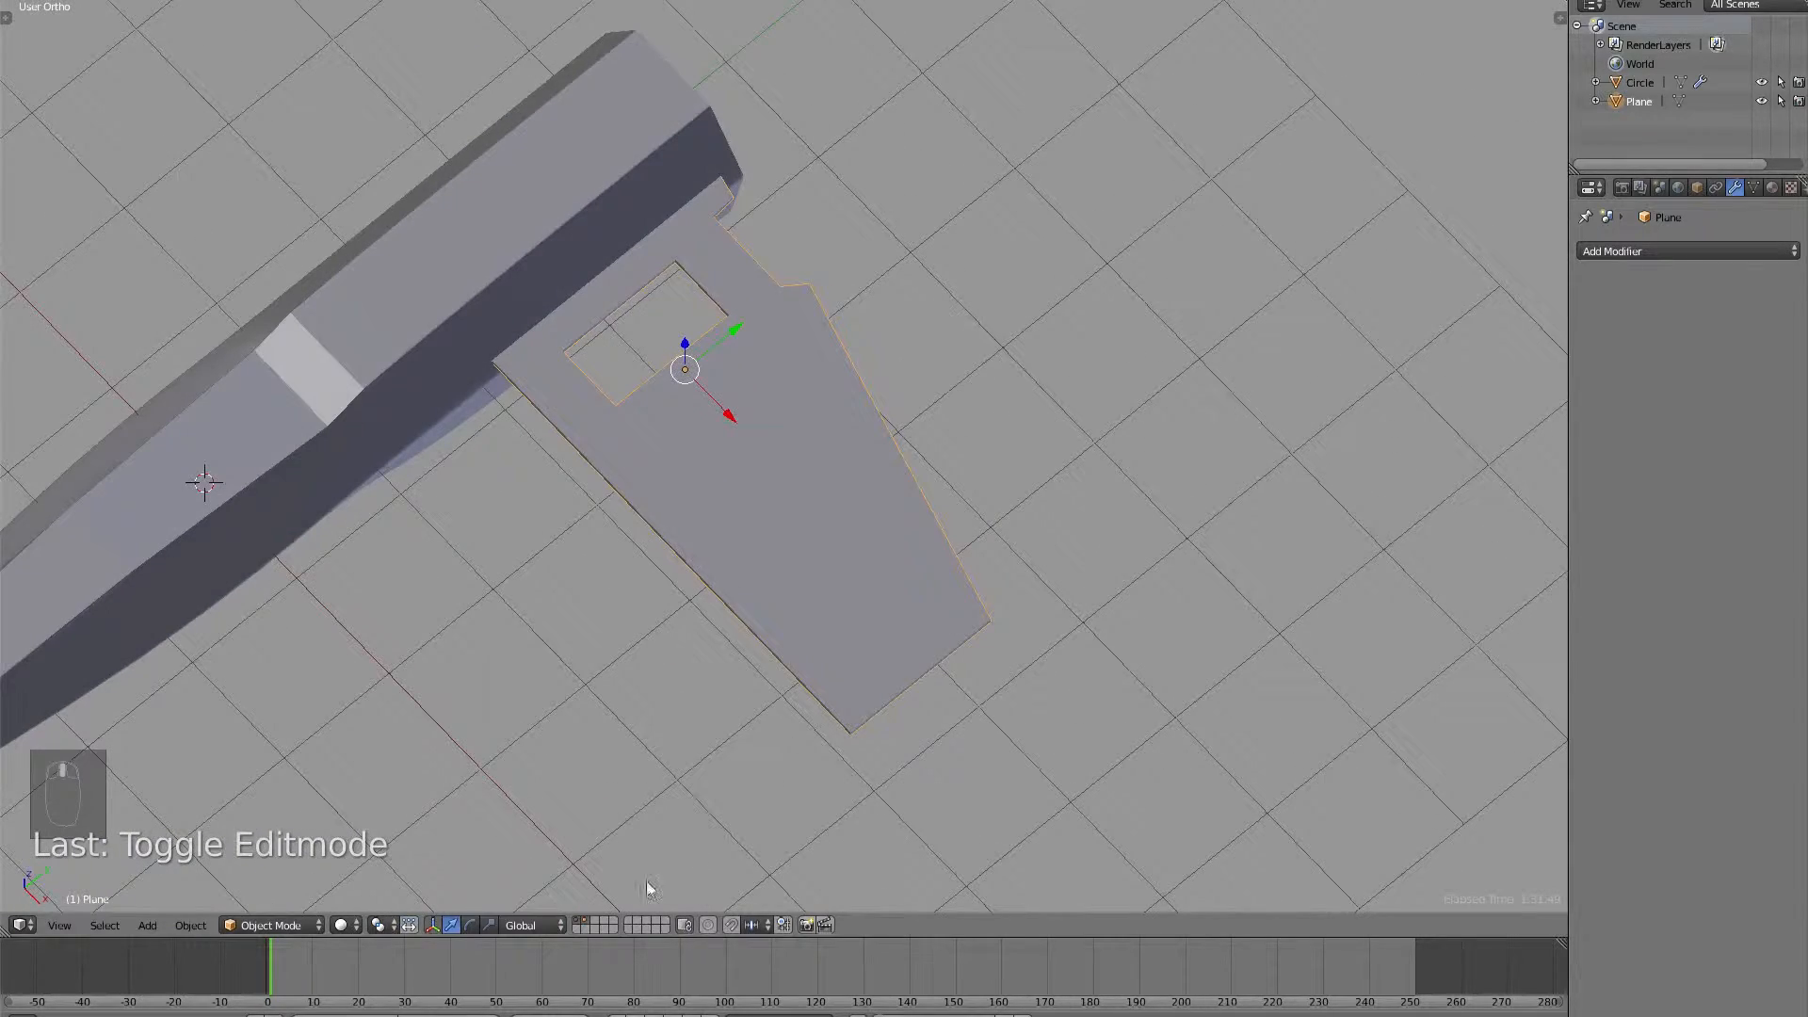
{"action": "left_click", "coordinate": [595, 921]}
Add a UV sphere at the origin and rotate it -90° about X.
{"action": "key", "text": "shift+c"}
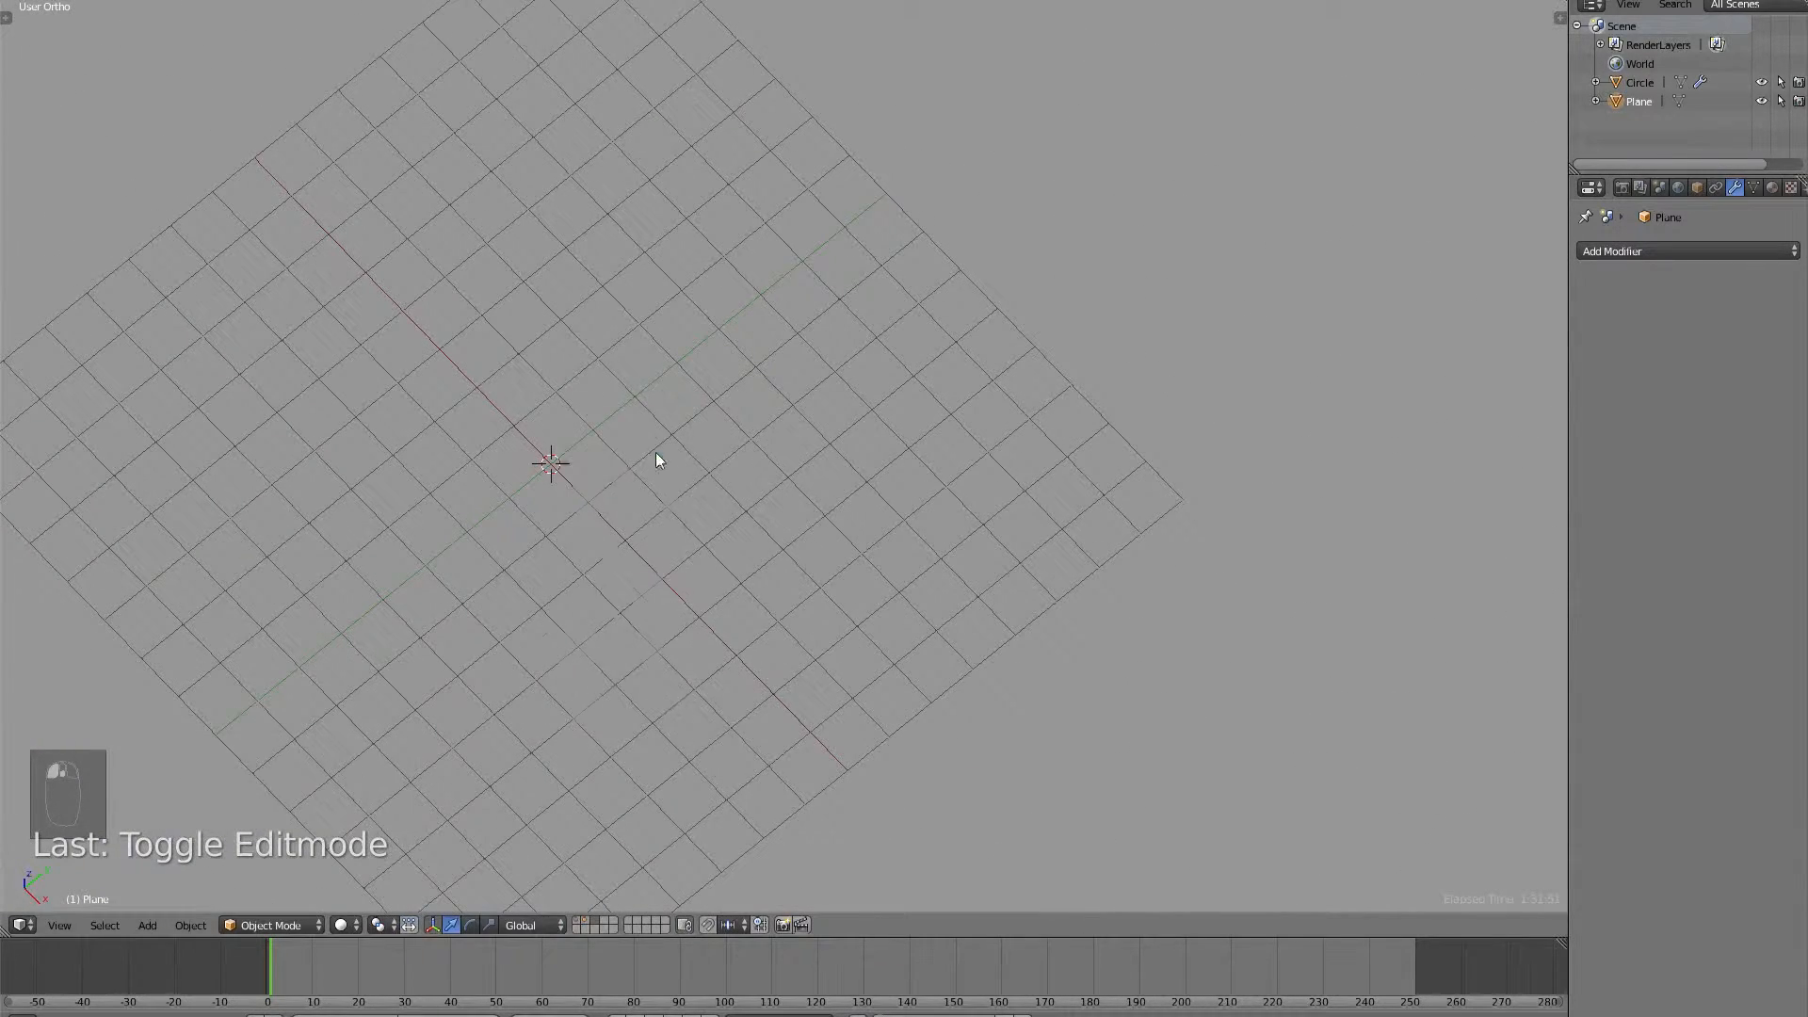
{"action": "key", "text": "shift+a"}
{"action": "mouse_move", "coordinate": [656, 453]}
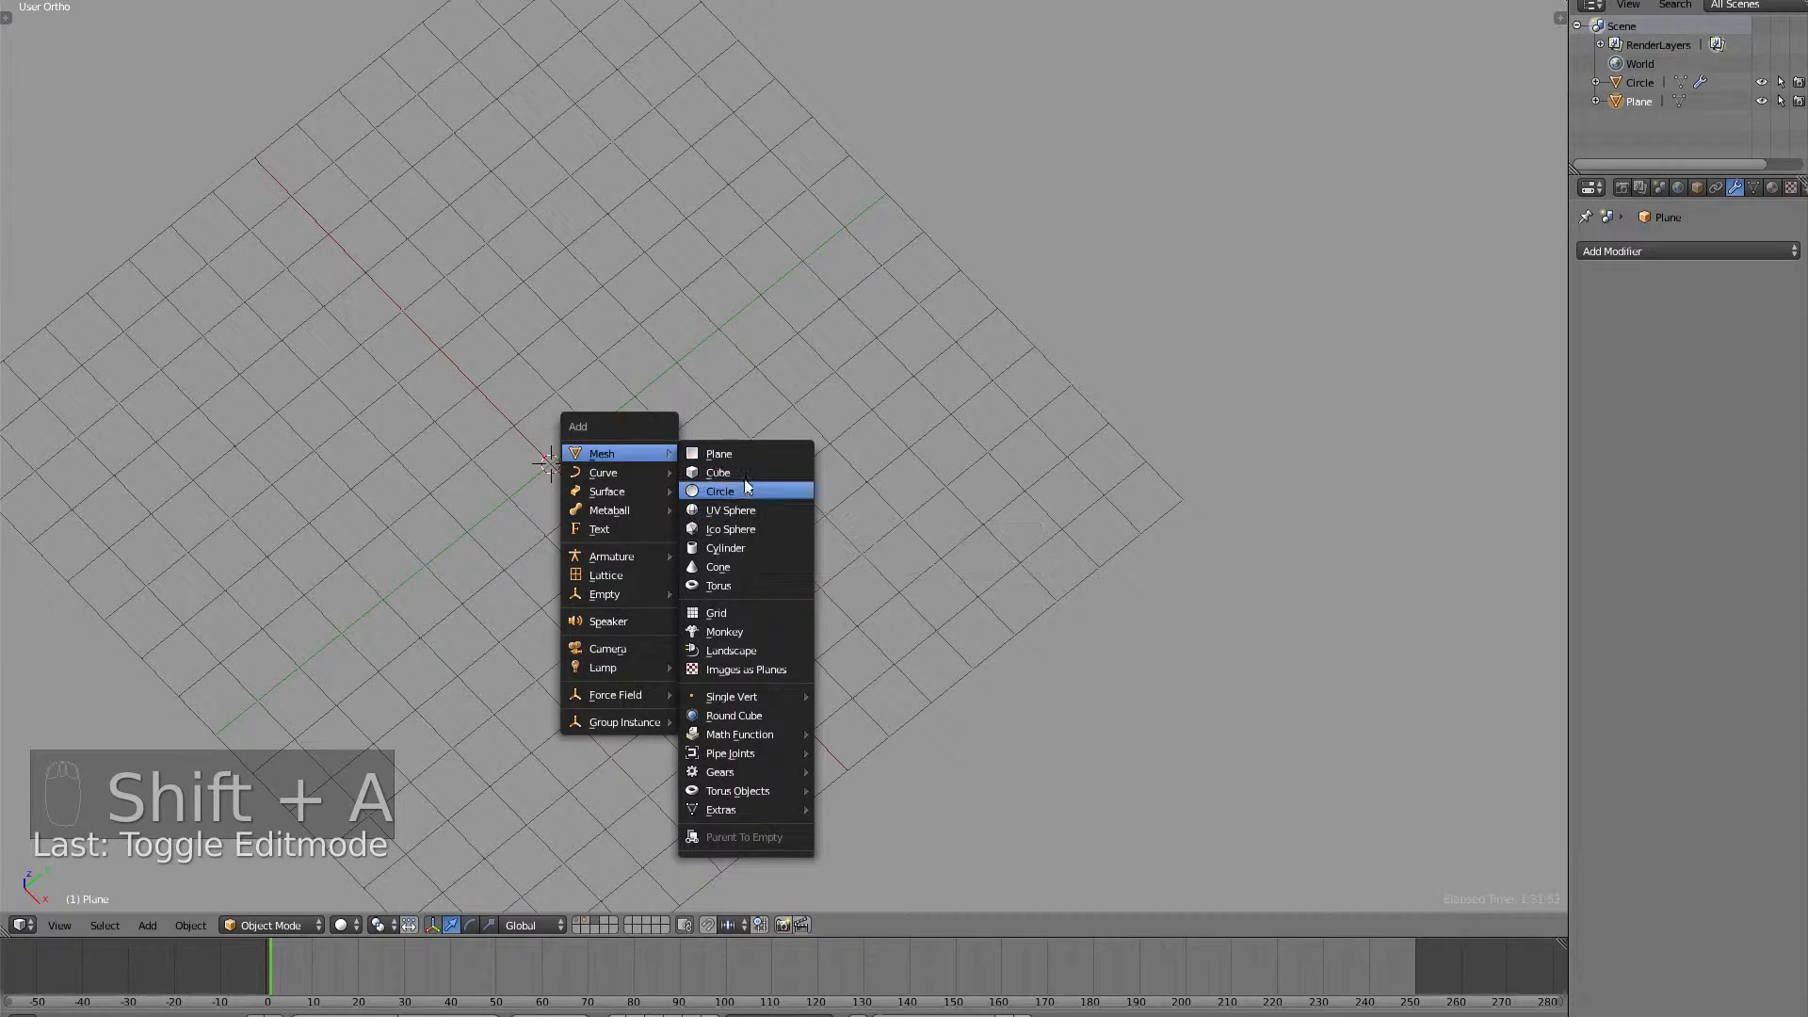
{"action": "left_click", "coordinate": [771, 509]}
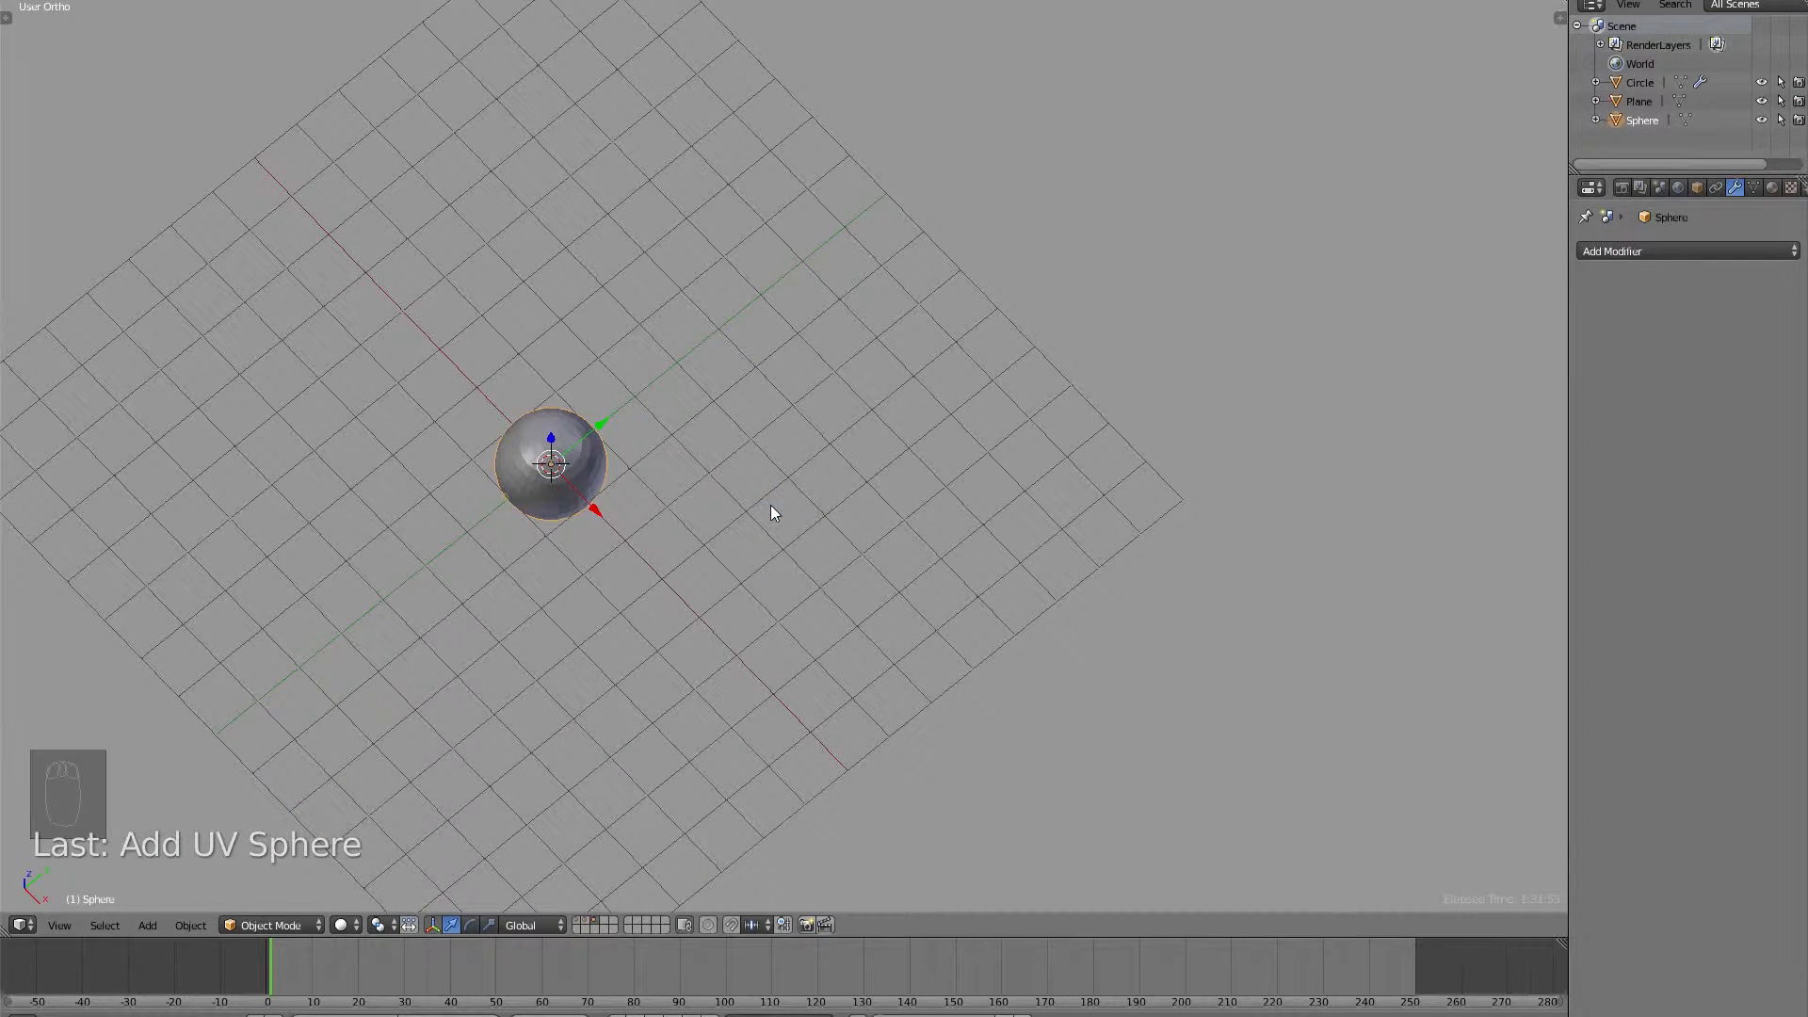
{"action": "key", "text": "r"}
{"action": "key", "text": "x"}
{"action": "key", "text": "minus"}
{"action": "key", "text": "9"}
{"action": "key", "text": "0"}
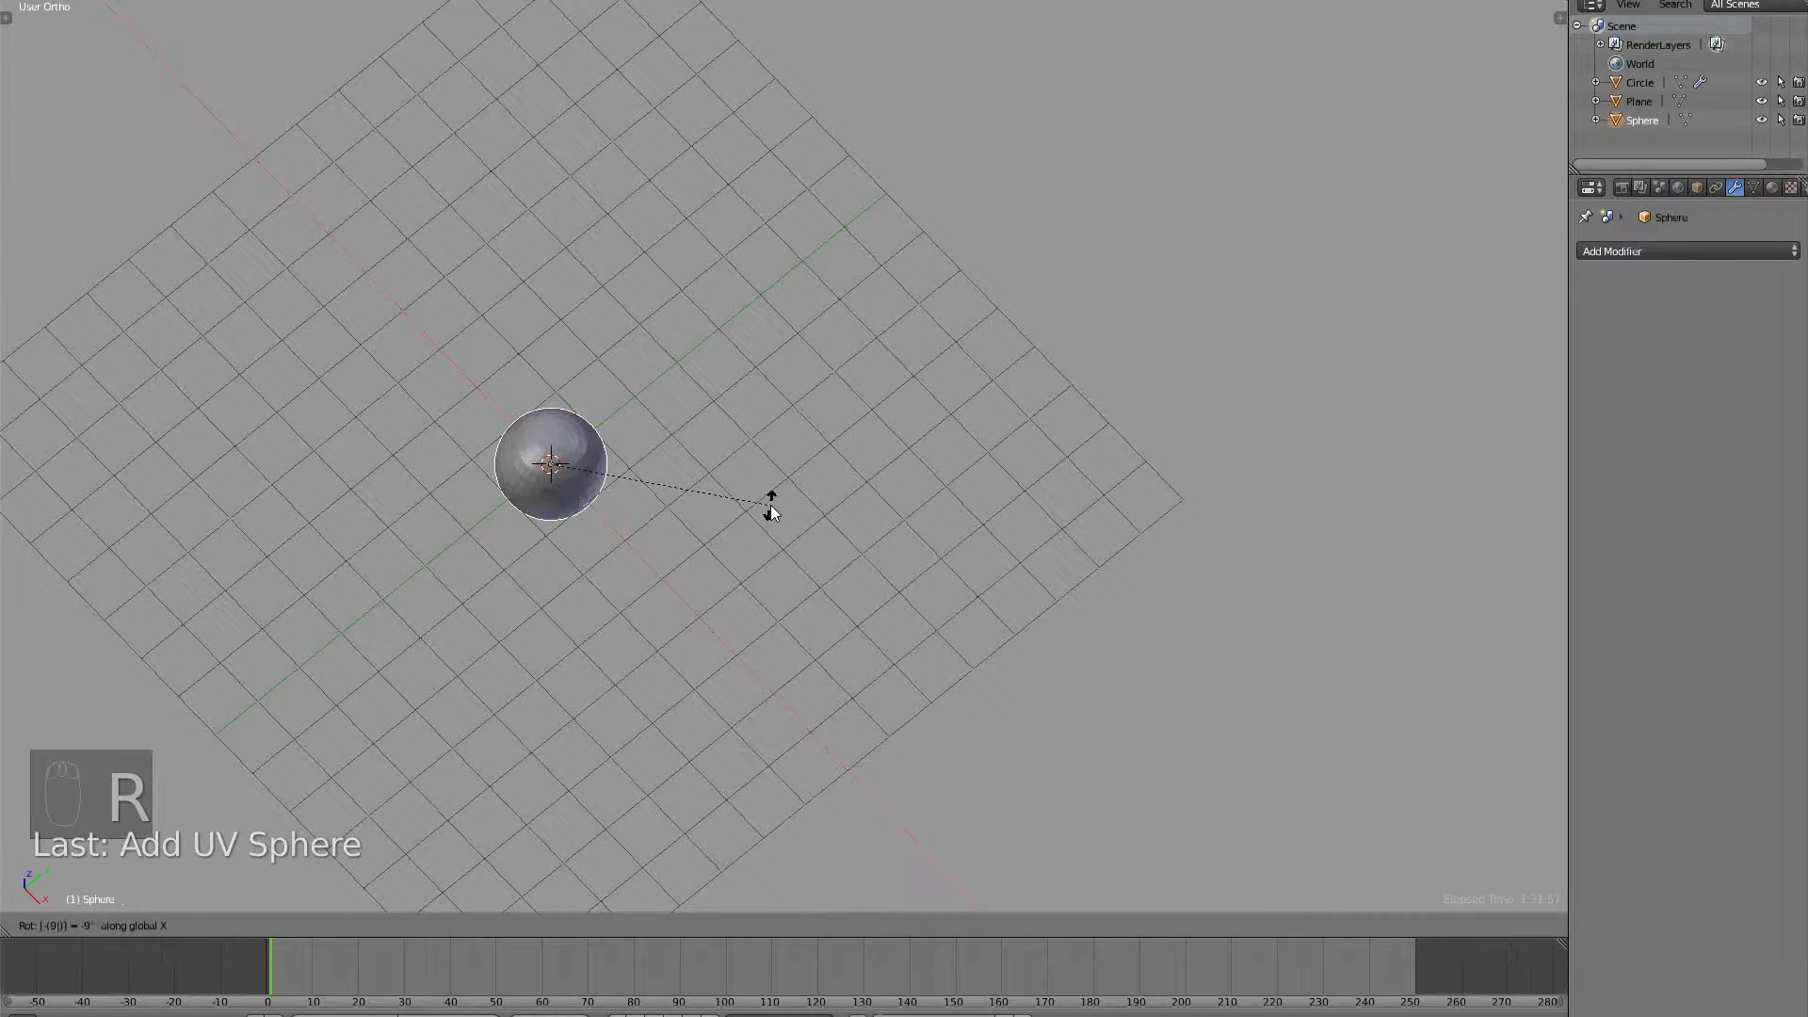
{"action": "key", "text": "Return"}
In Right view, move the sphere over the rear engines and open its mesh for editing.
{"action": "key", "text": "KP_3"}
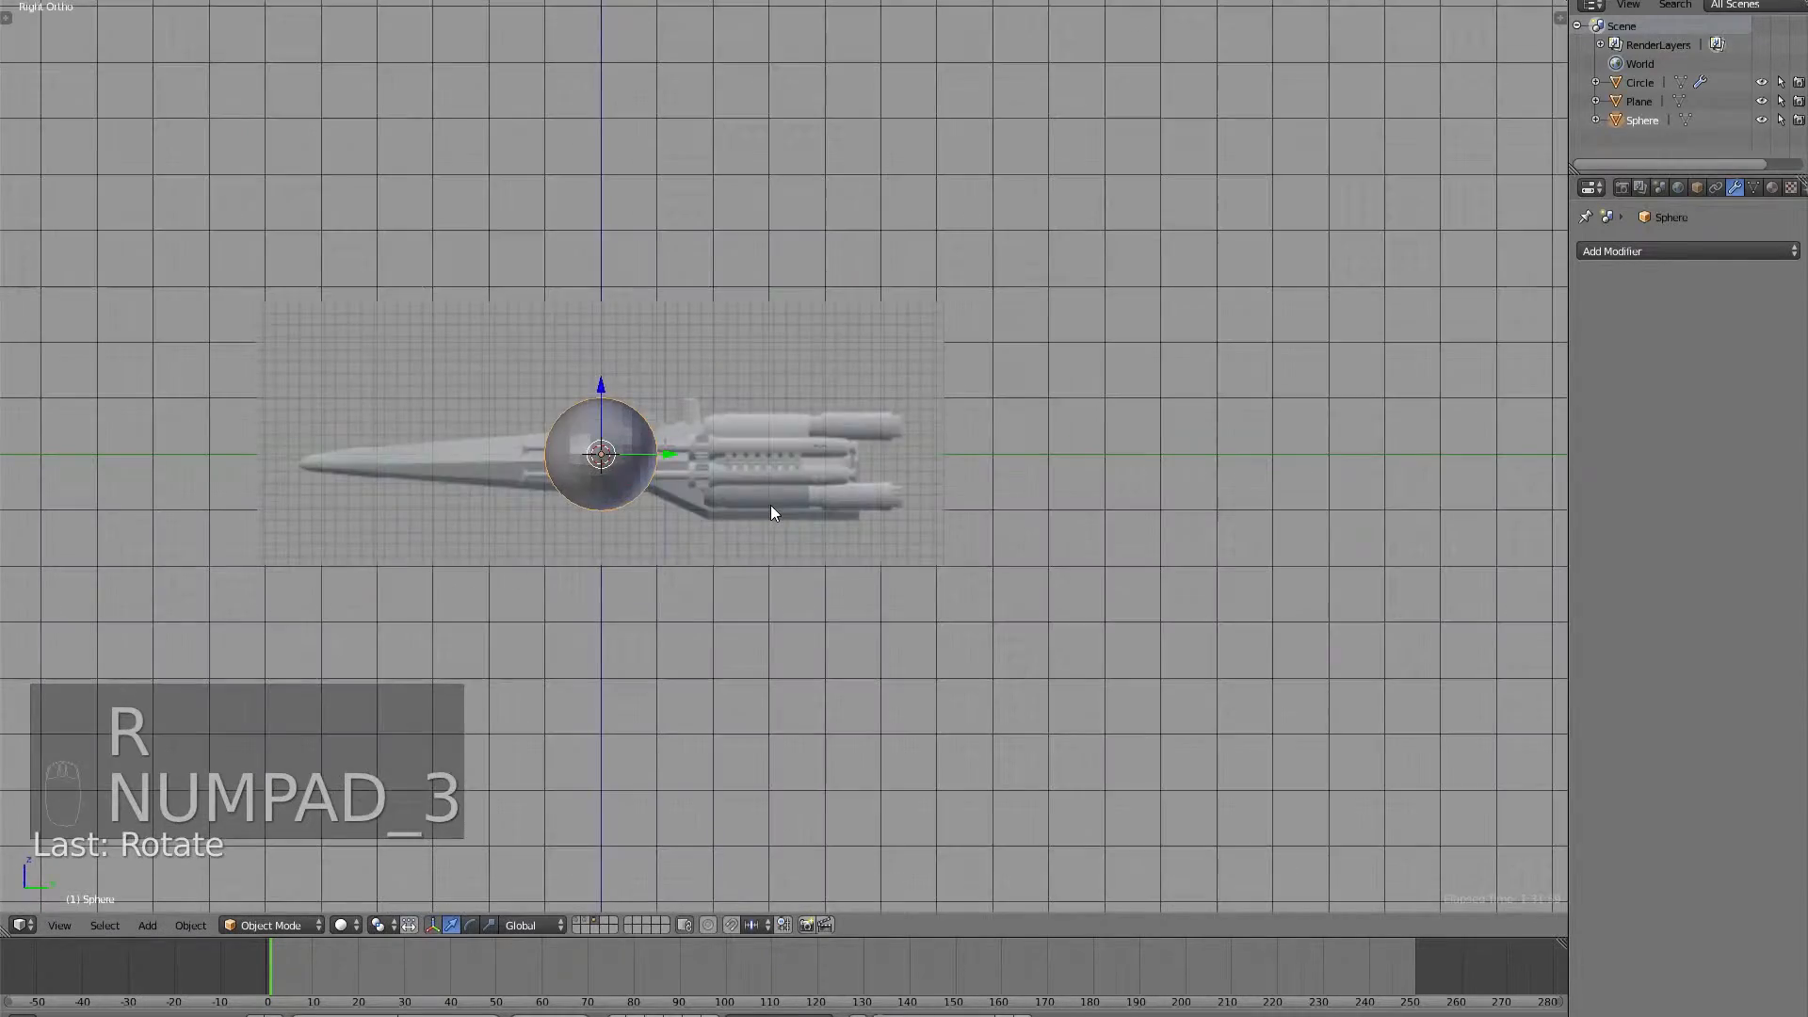
{"action": "scroll", "coordinate": [749, 480], "scroll_direction": "up", "scroll_amount": 8}
{"action": "scroll", "coordinate": [749, 480], "scroll_direction": "up", "scroll_amount": 1}
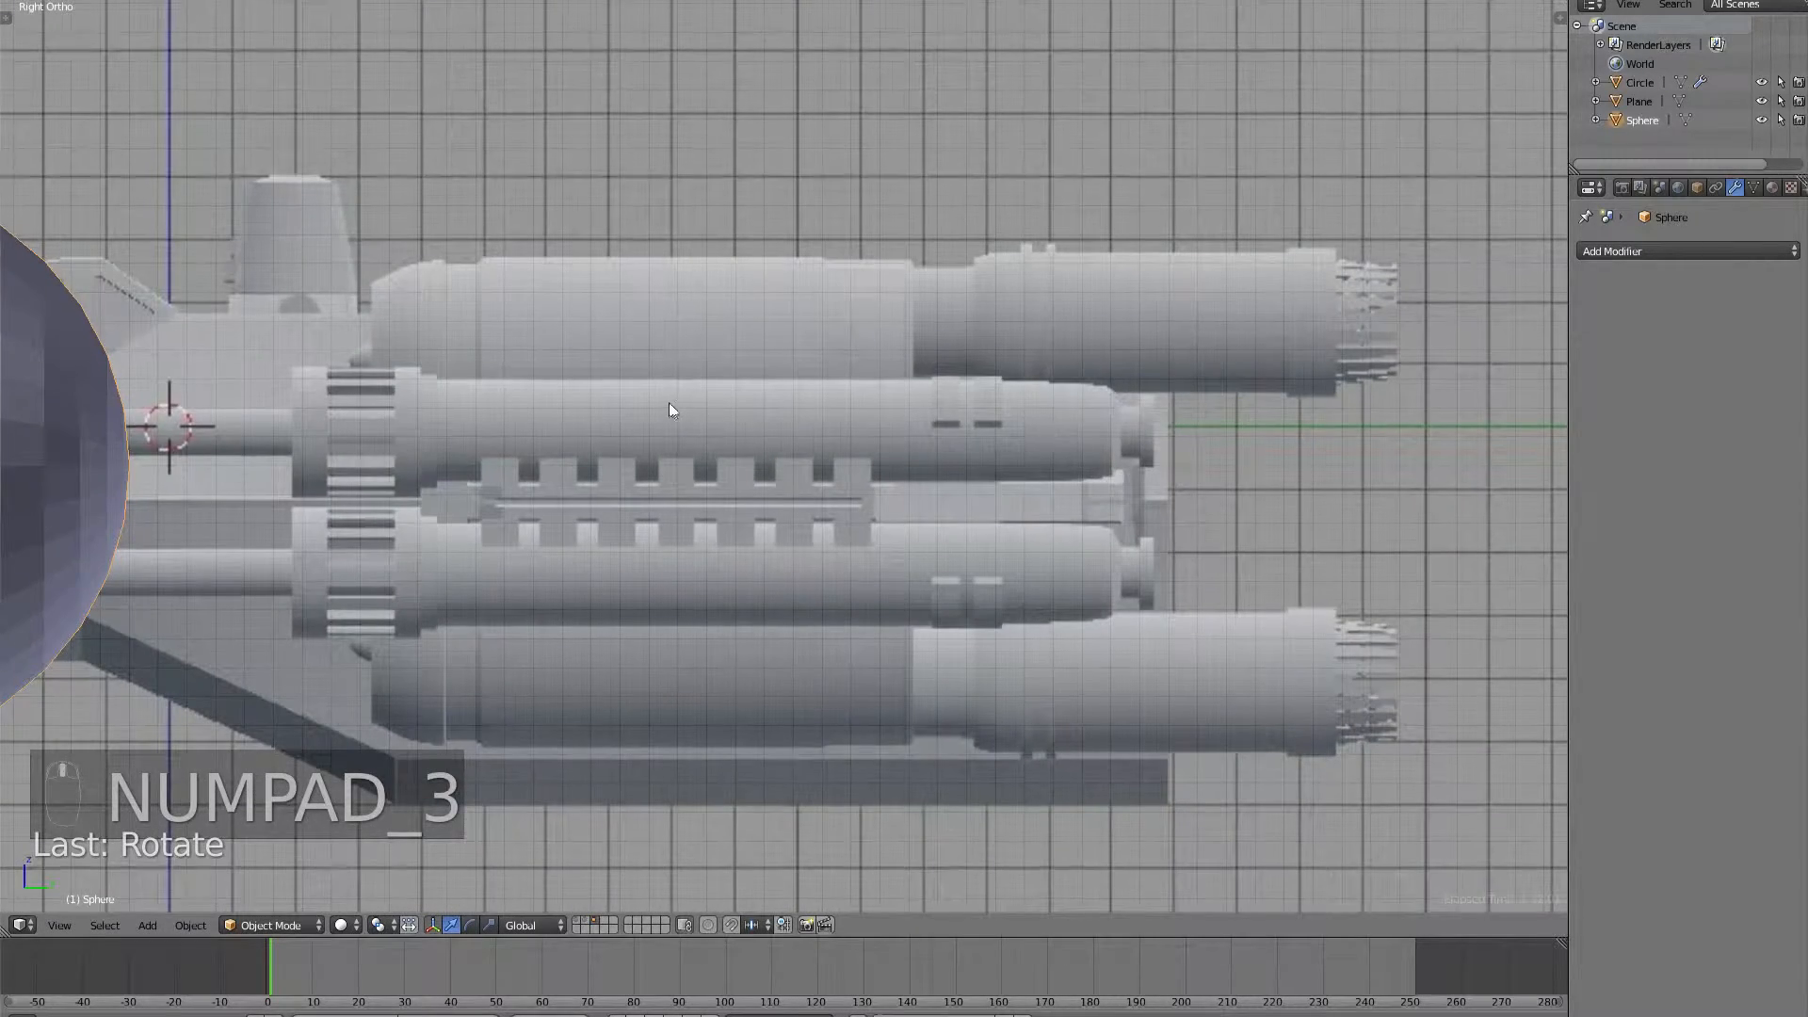
{"action": "middle_click_drag", "start_coordinate": [669, 403], "coordinate": [1029, 356], "text": "shift"}
{"action": "scroll", "coordinate": [984, 389], "scroll_direction": "down", "scroll_amount": 3}
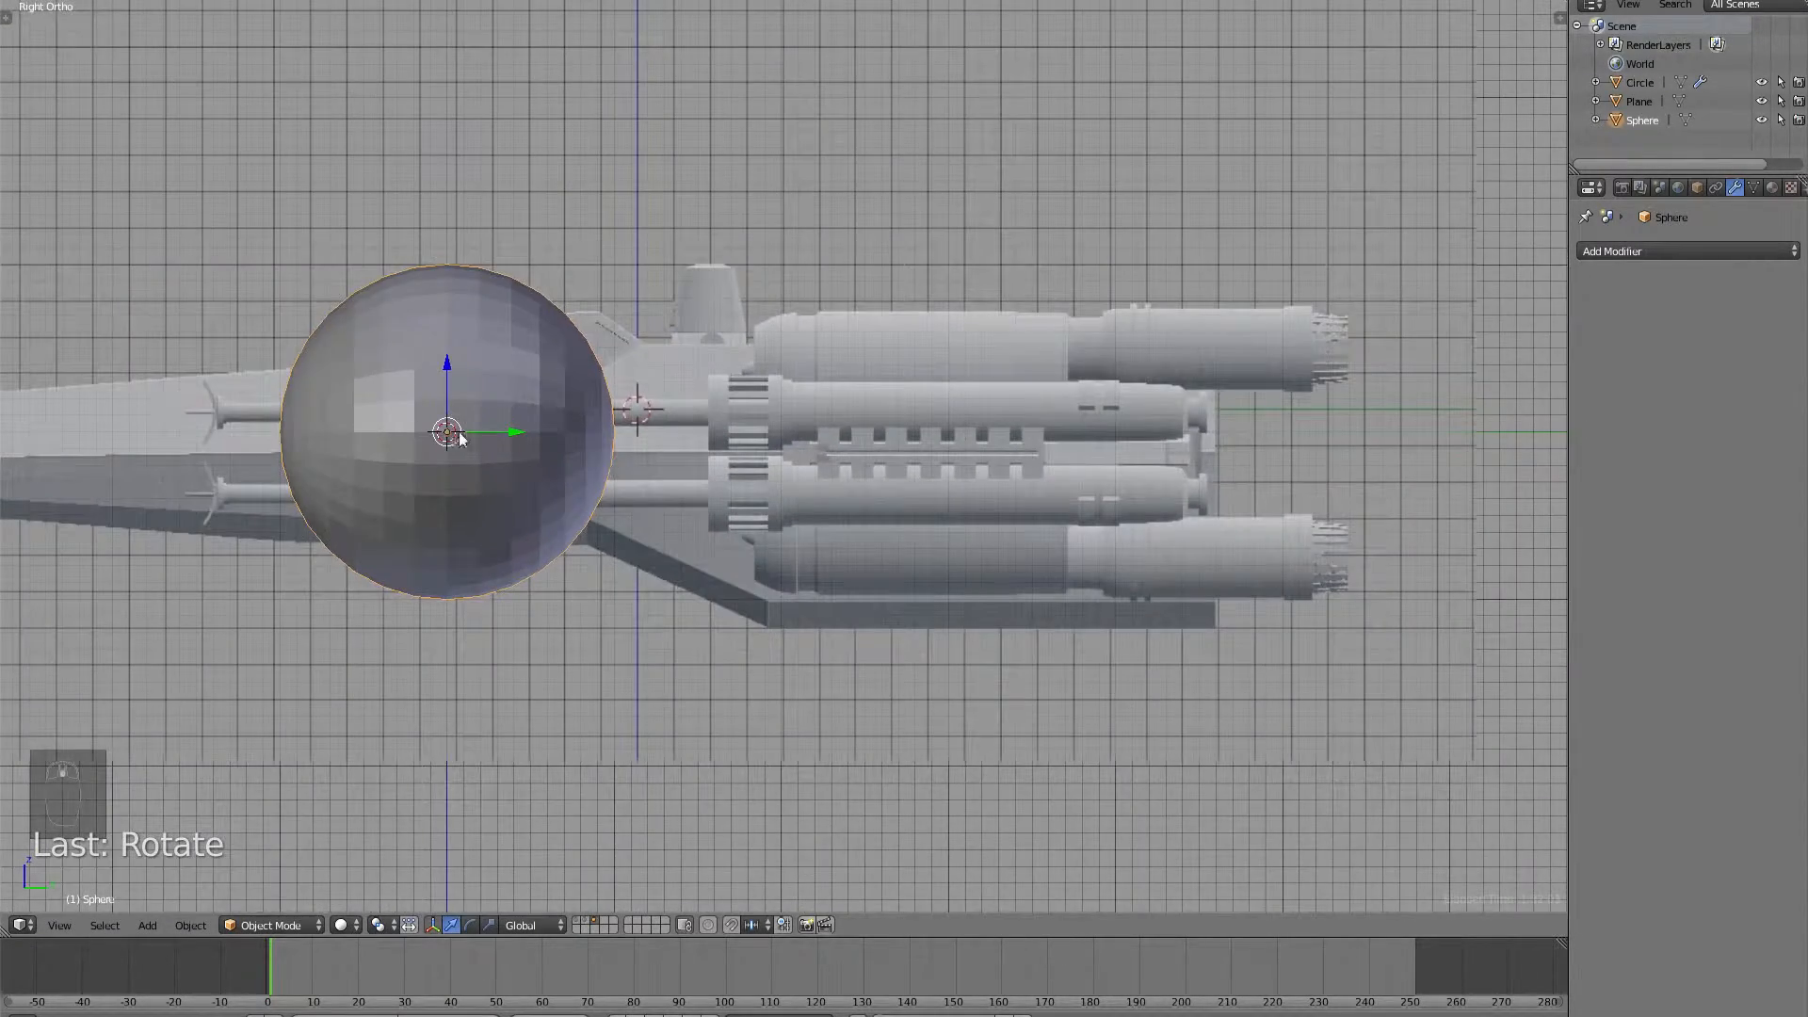
{"action": "left_click_drag", "start_coordinate": [460, 437], "coordinate": [1070, 478]}
{"action": "key", "text": "Tab"}
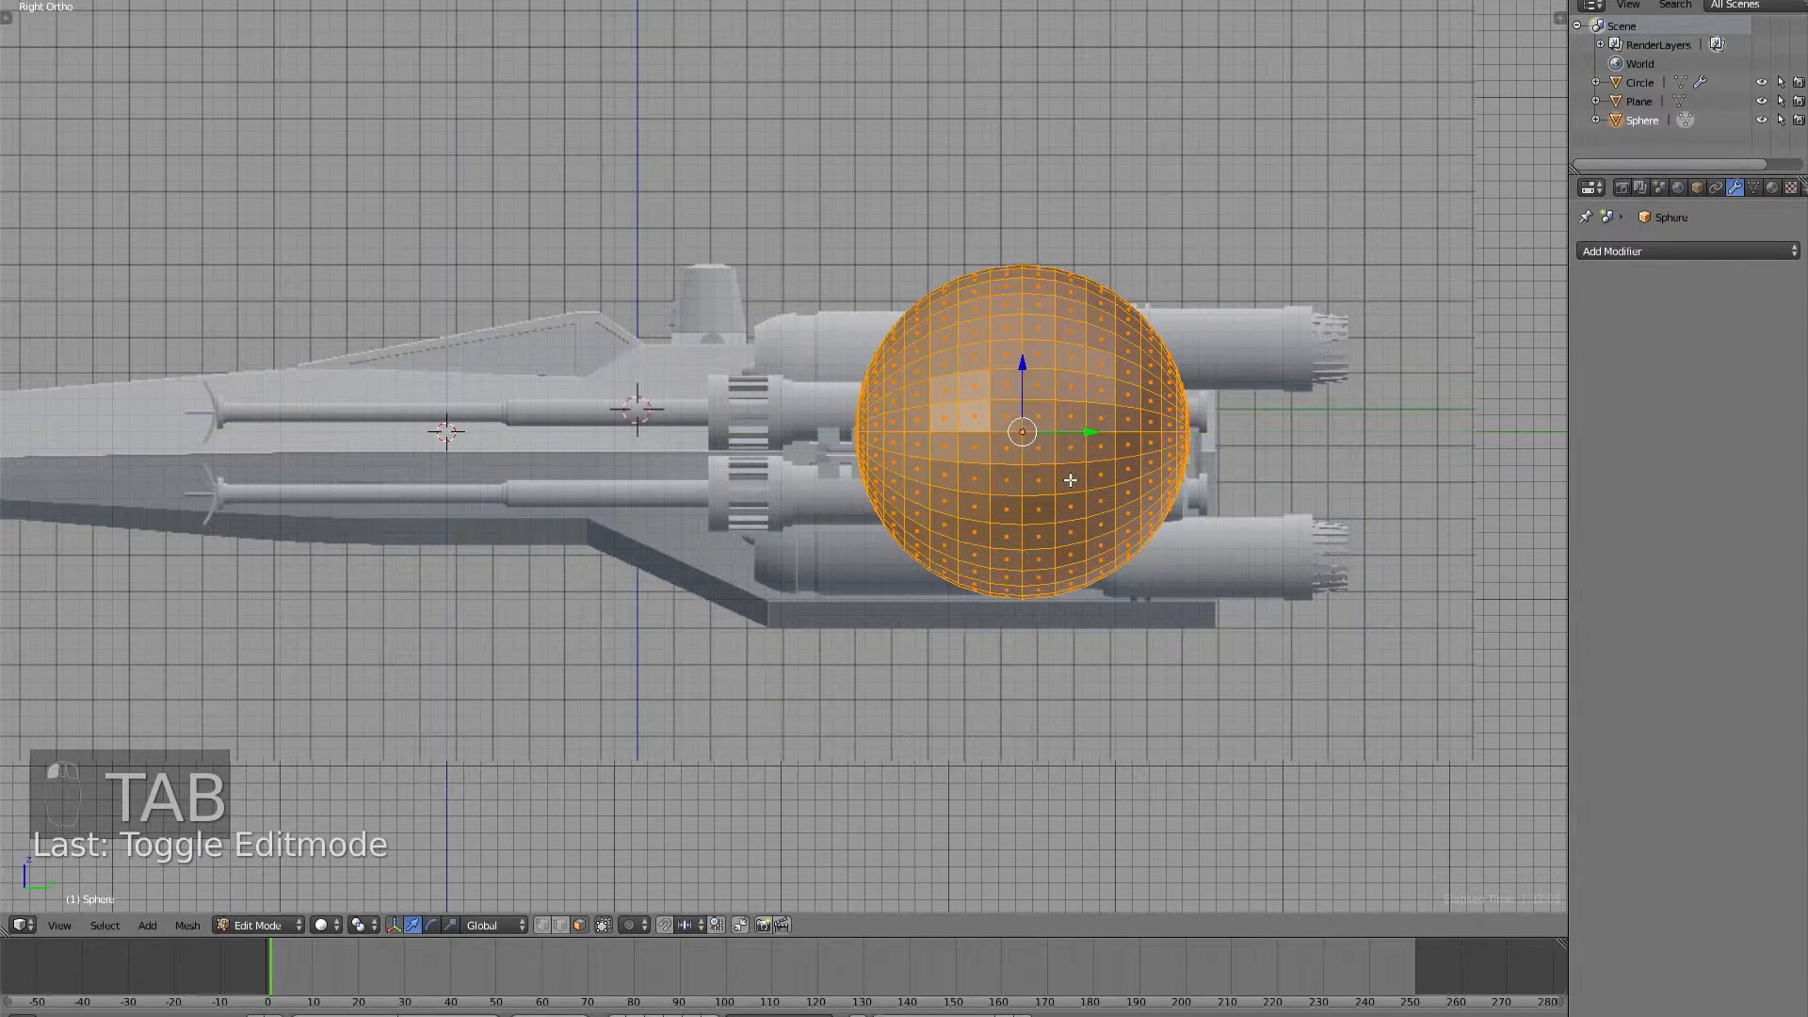
In wireframe, box-select the sphere's front half and delete its faces.
{"action": "key", "text": "z"}
{"action": "key", "text": "a"}
{"action": "key", "text": "b"}
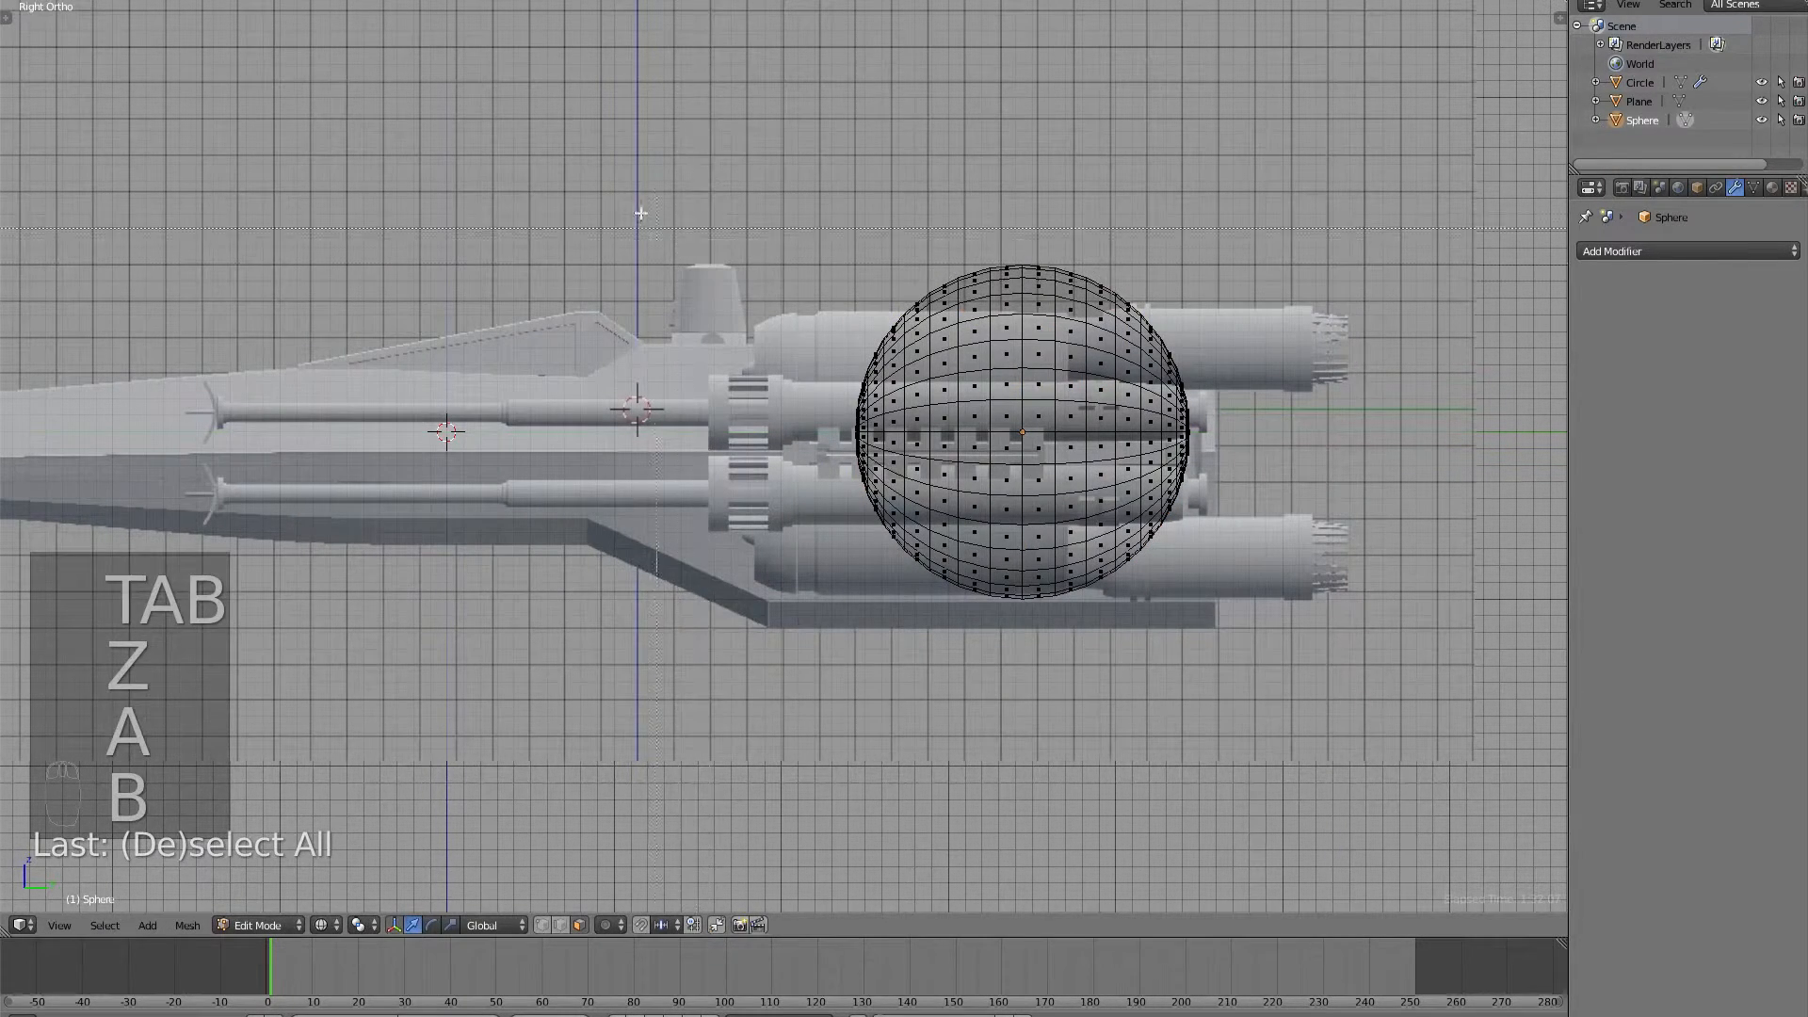
{"action": "left_click_drag", "start_coordinate": [655, 129], "coordinate": [1104, 656]}
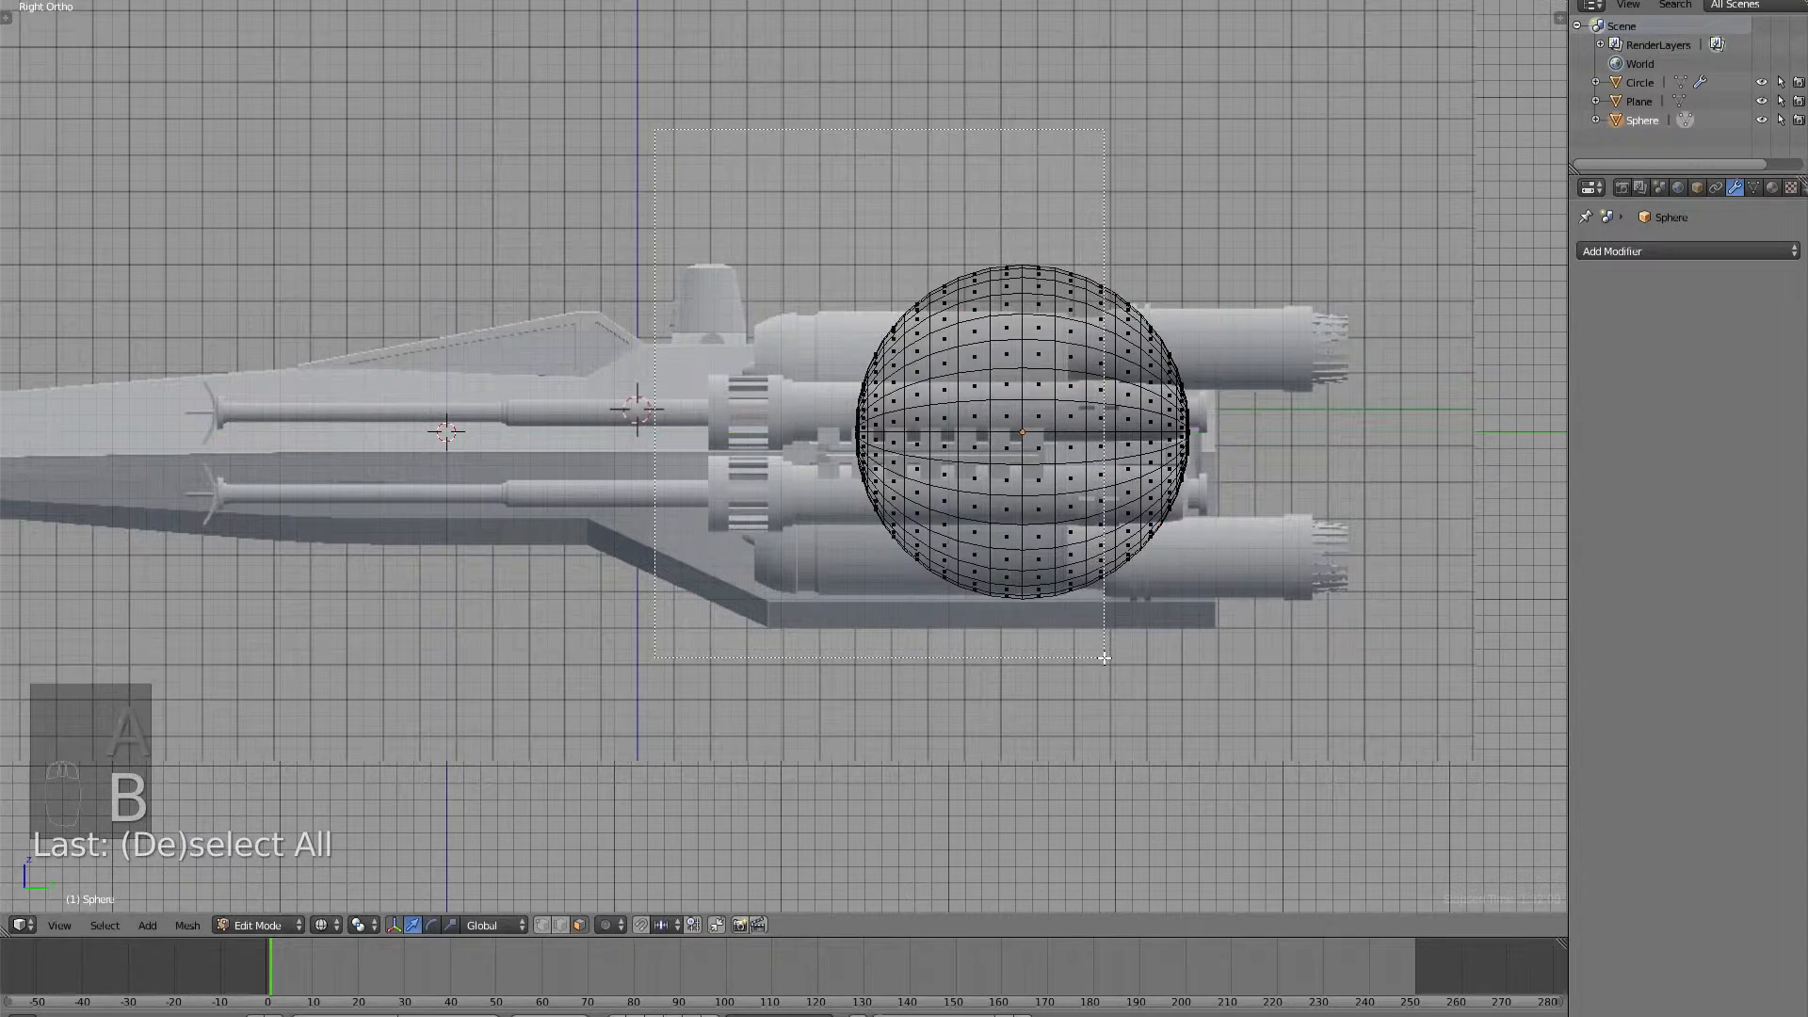
{"action": "key", "text": "Delete"}
{"action": "key", "text": "Up"}
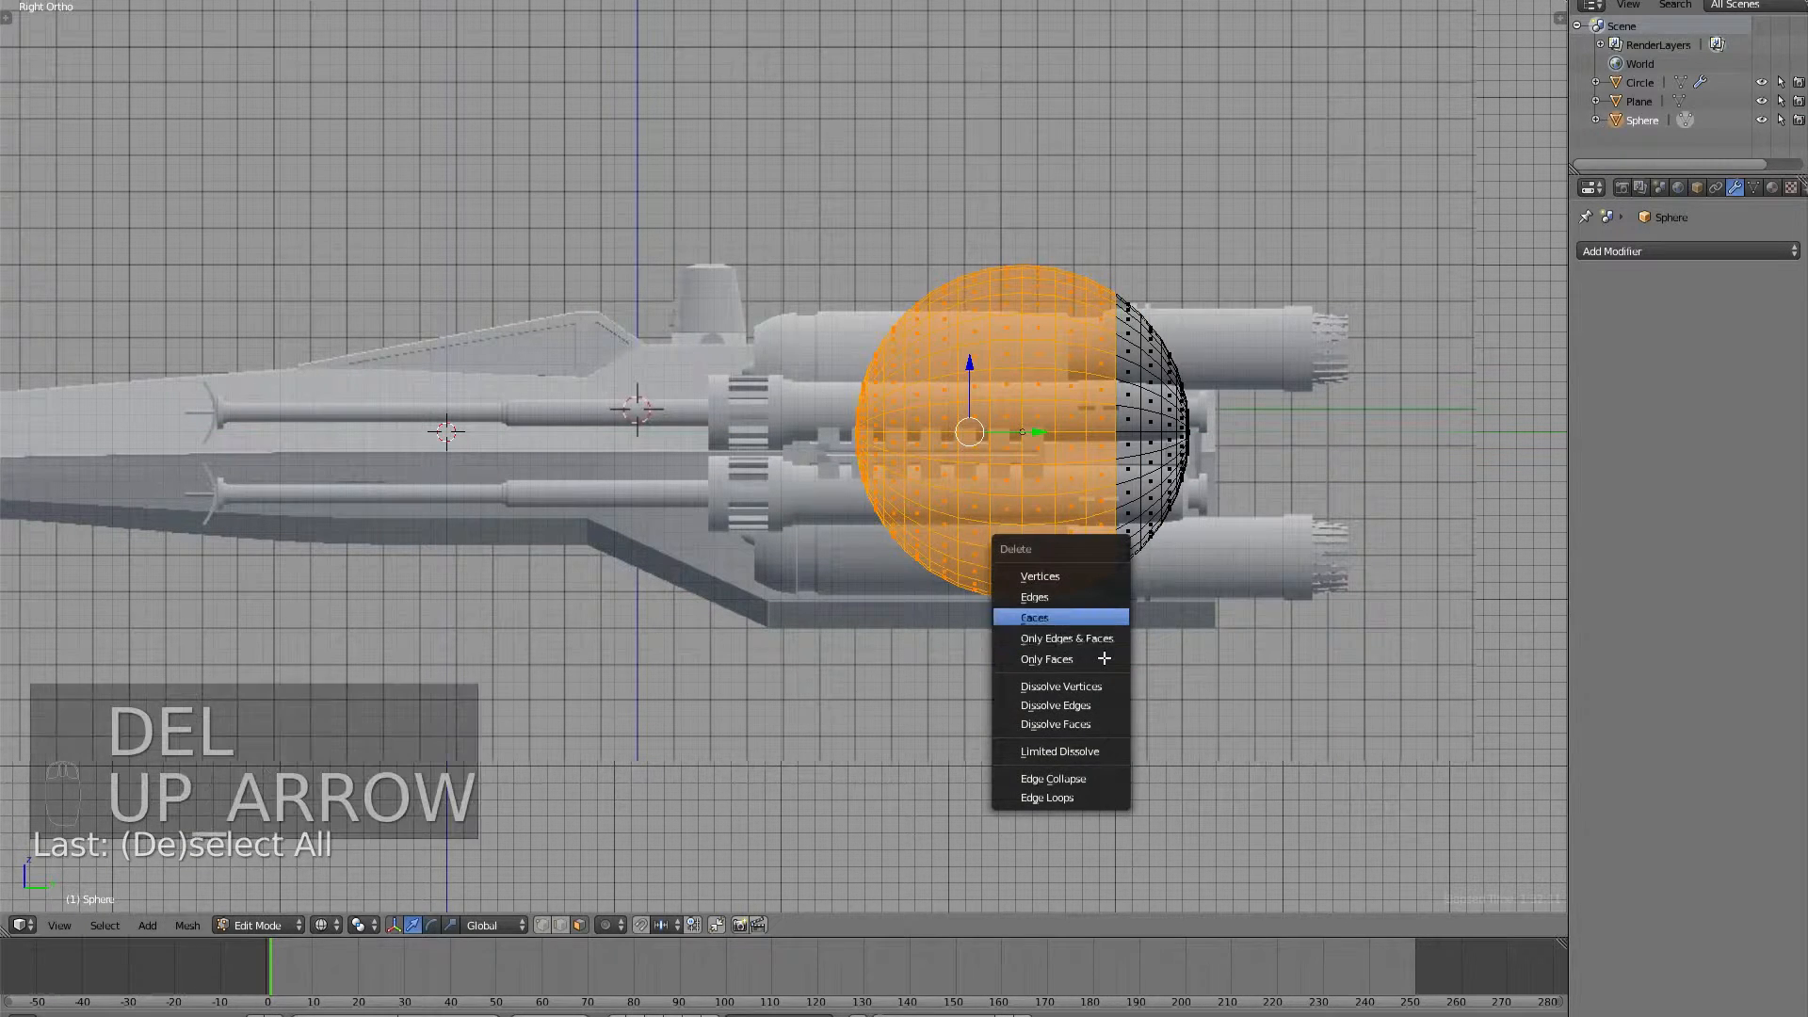
{"action": "key", "text": "Return"}
Select the hemisphere's open rim edge loop and extrude it forward into a long tube.
{"action": "key", "text": "ctrl+Tab"}
{"action": "left_click", "coordinate": [1095, 646]}
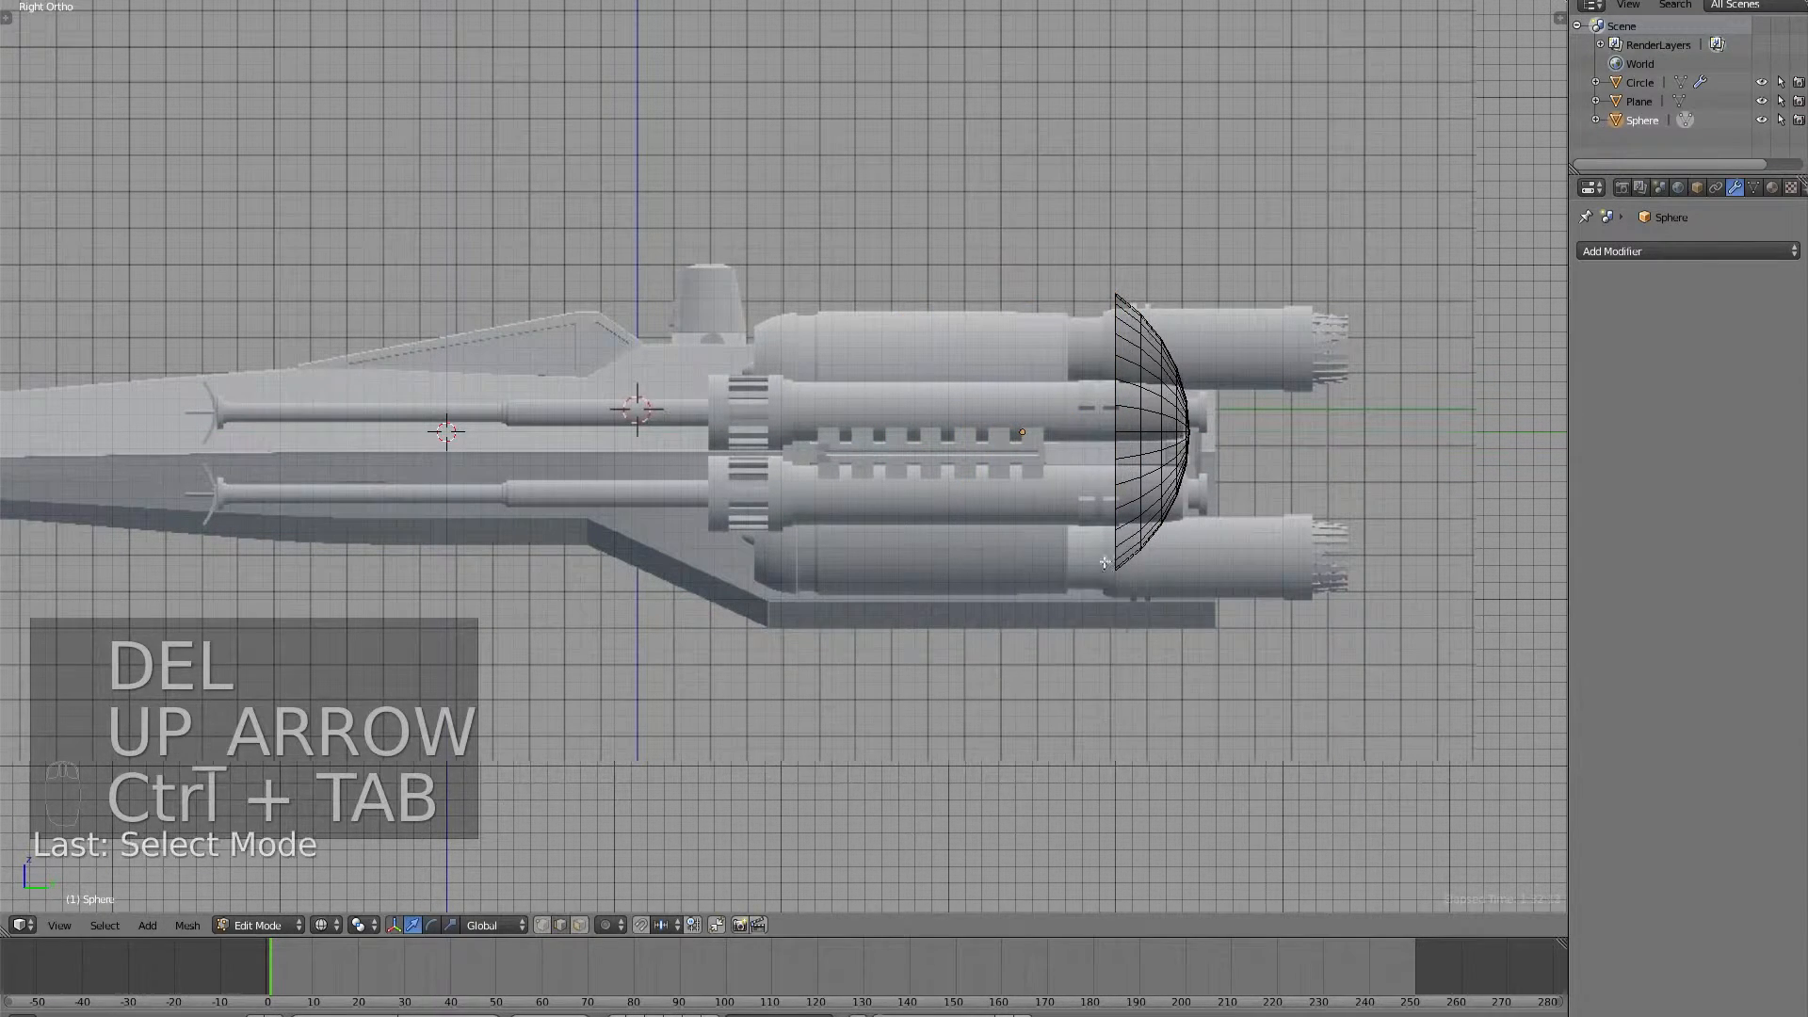
{"action": "right_click", "coordinate": [1116, 428]}
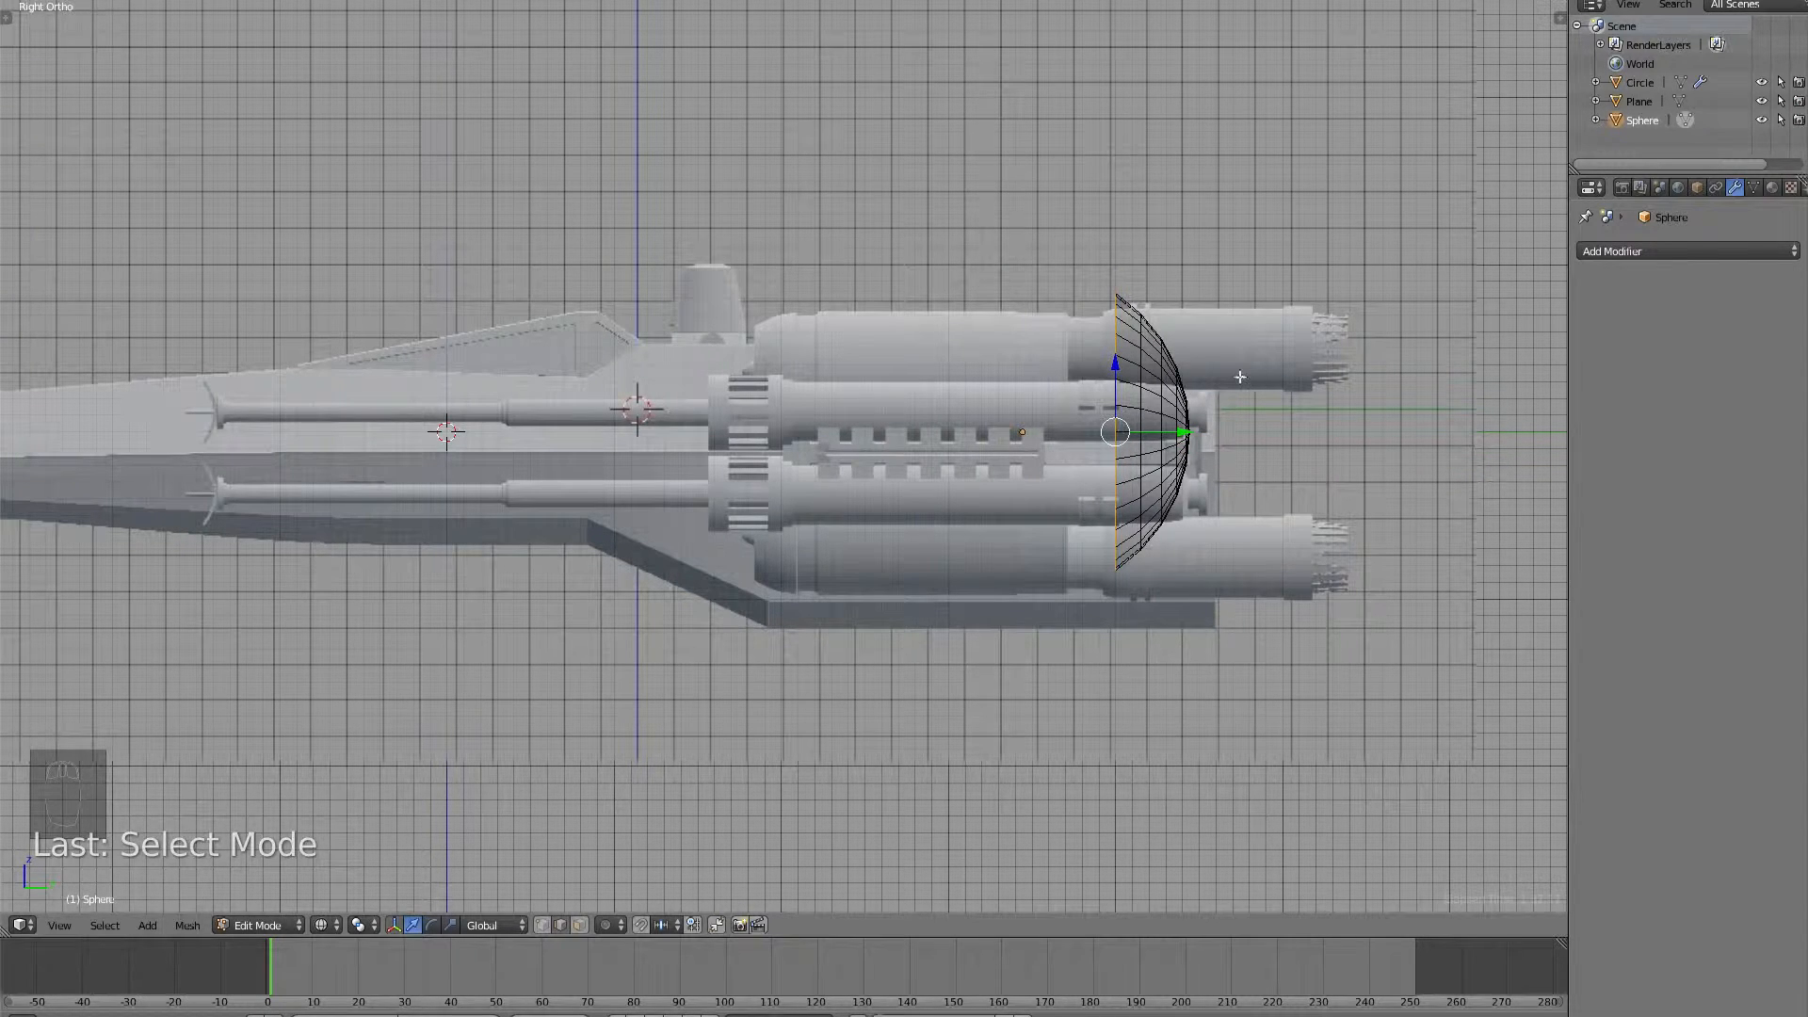
{"action": "key", "text": "e"}
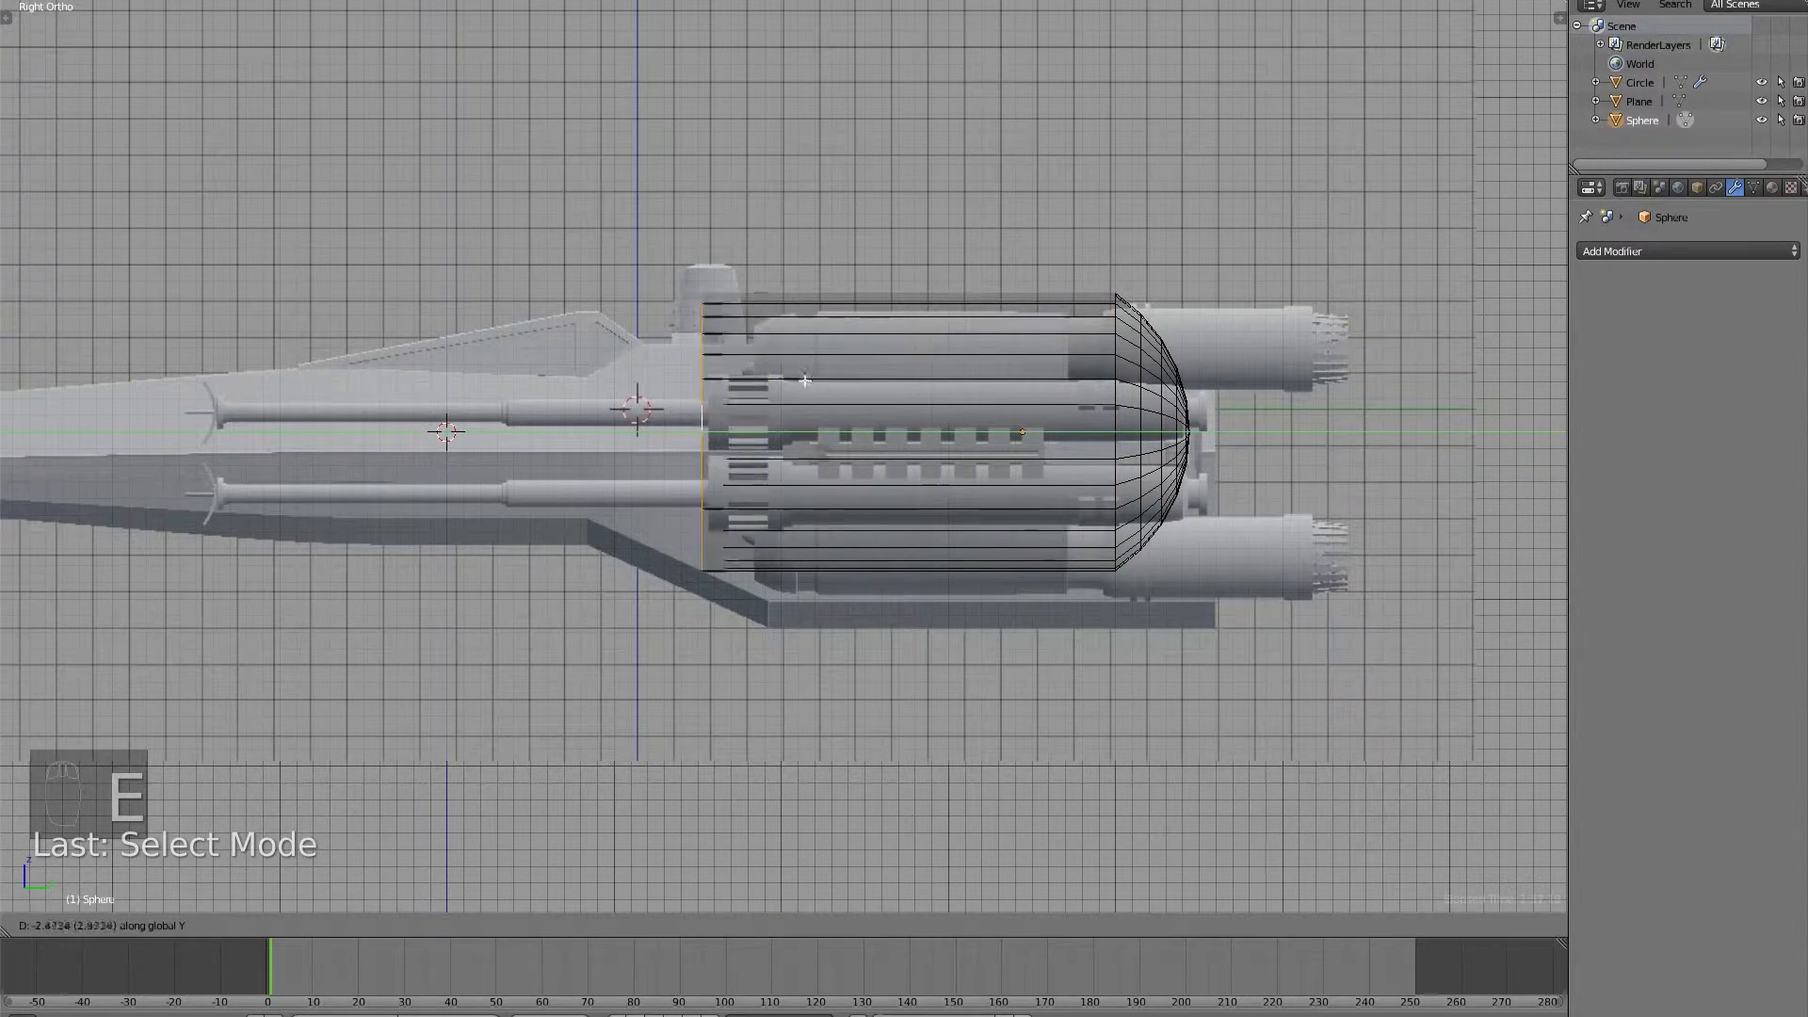
{"action": "left_click", "coordinate": [493, 341]}
Scale the whole capsule down, slide it rearward and adjust its height along Z.
{"action": "key", "text": "a"}
{"action": "key", "text": "a"}
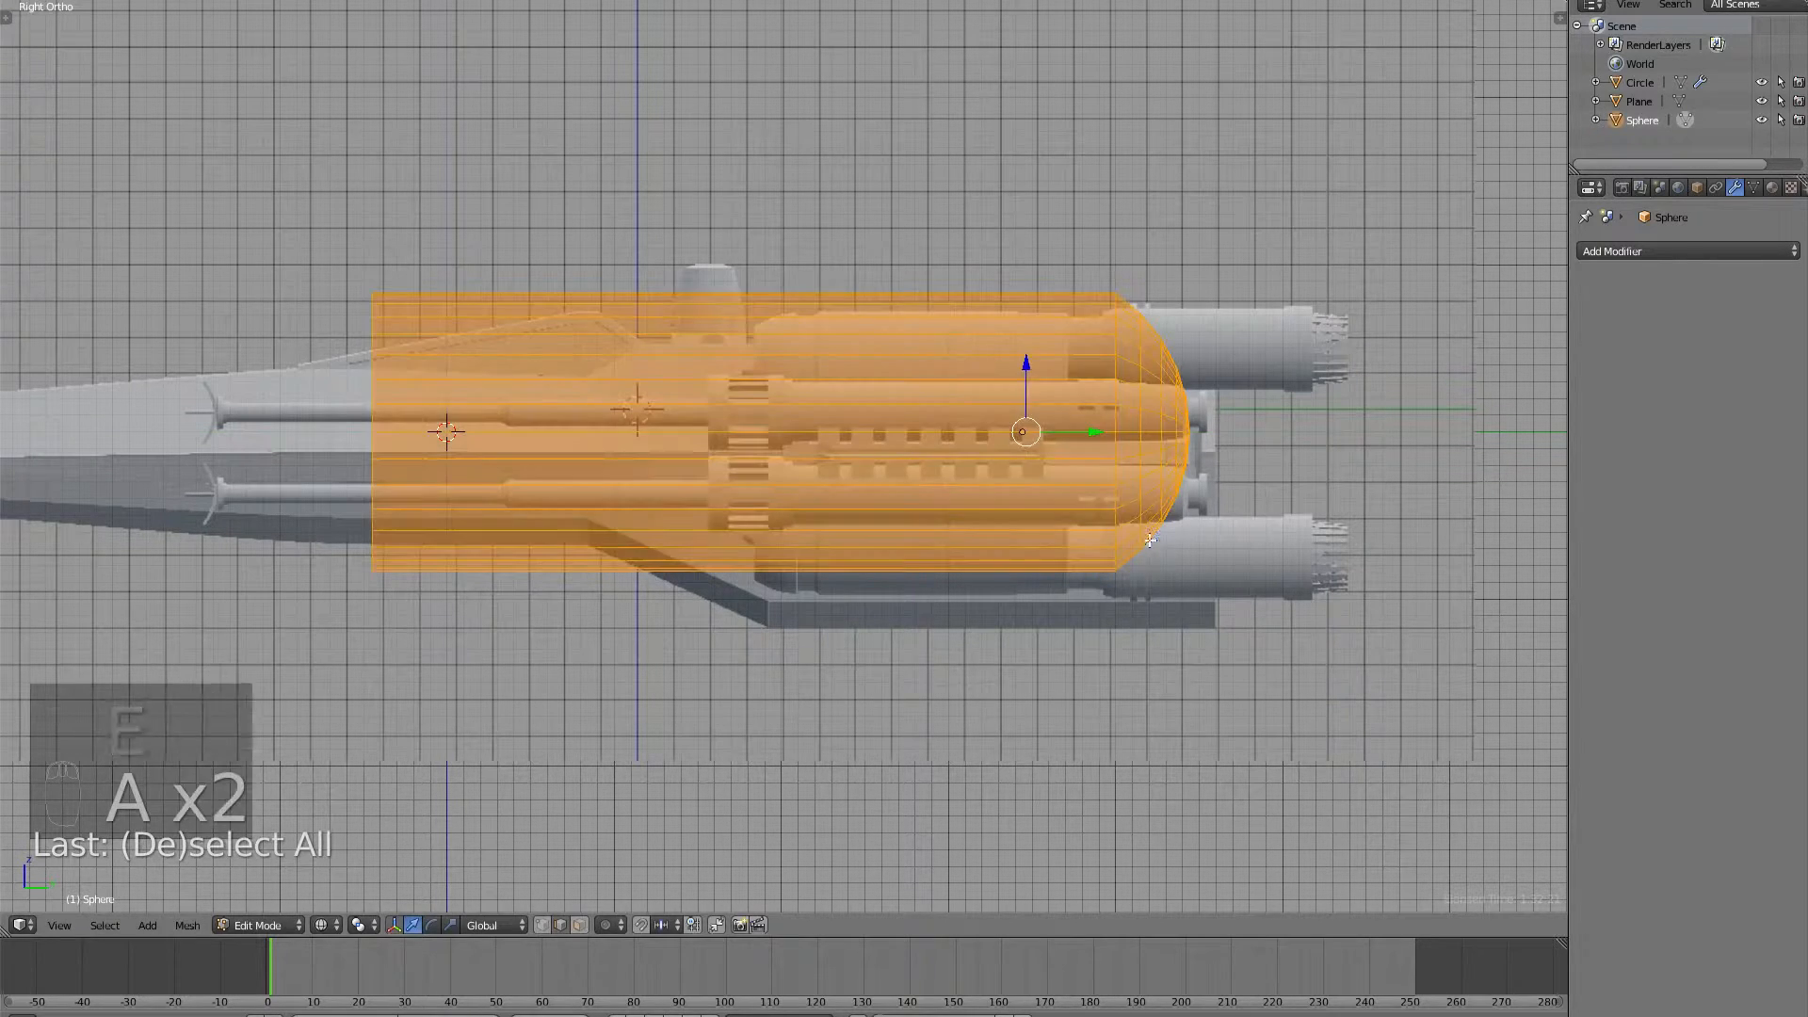
{"action": "key", "text": "s"}
{"action": "left_click", "coordinate": [1053, 476]}
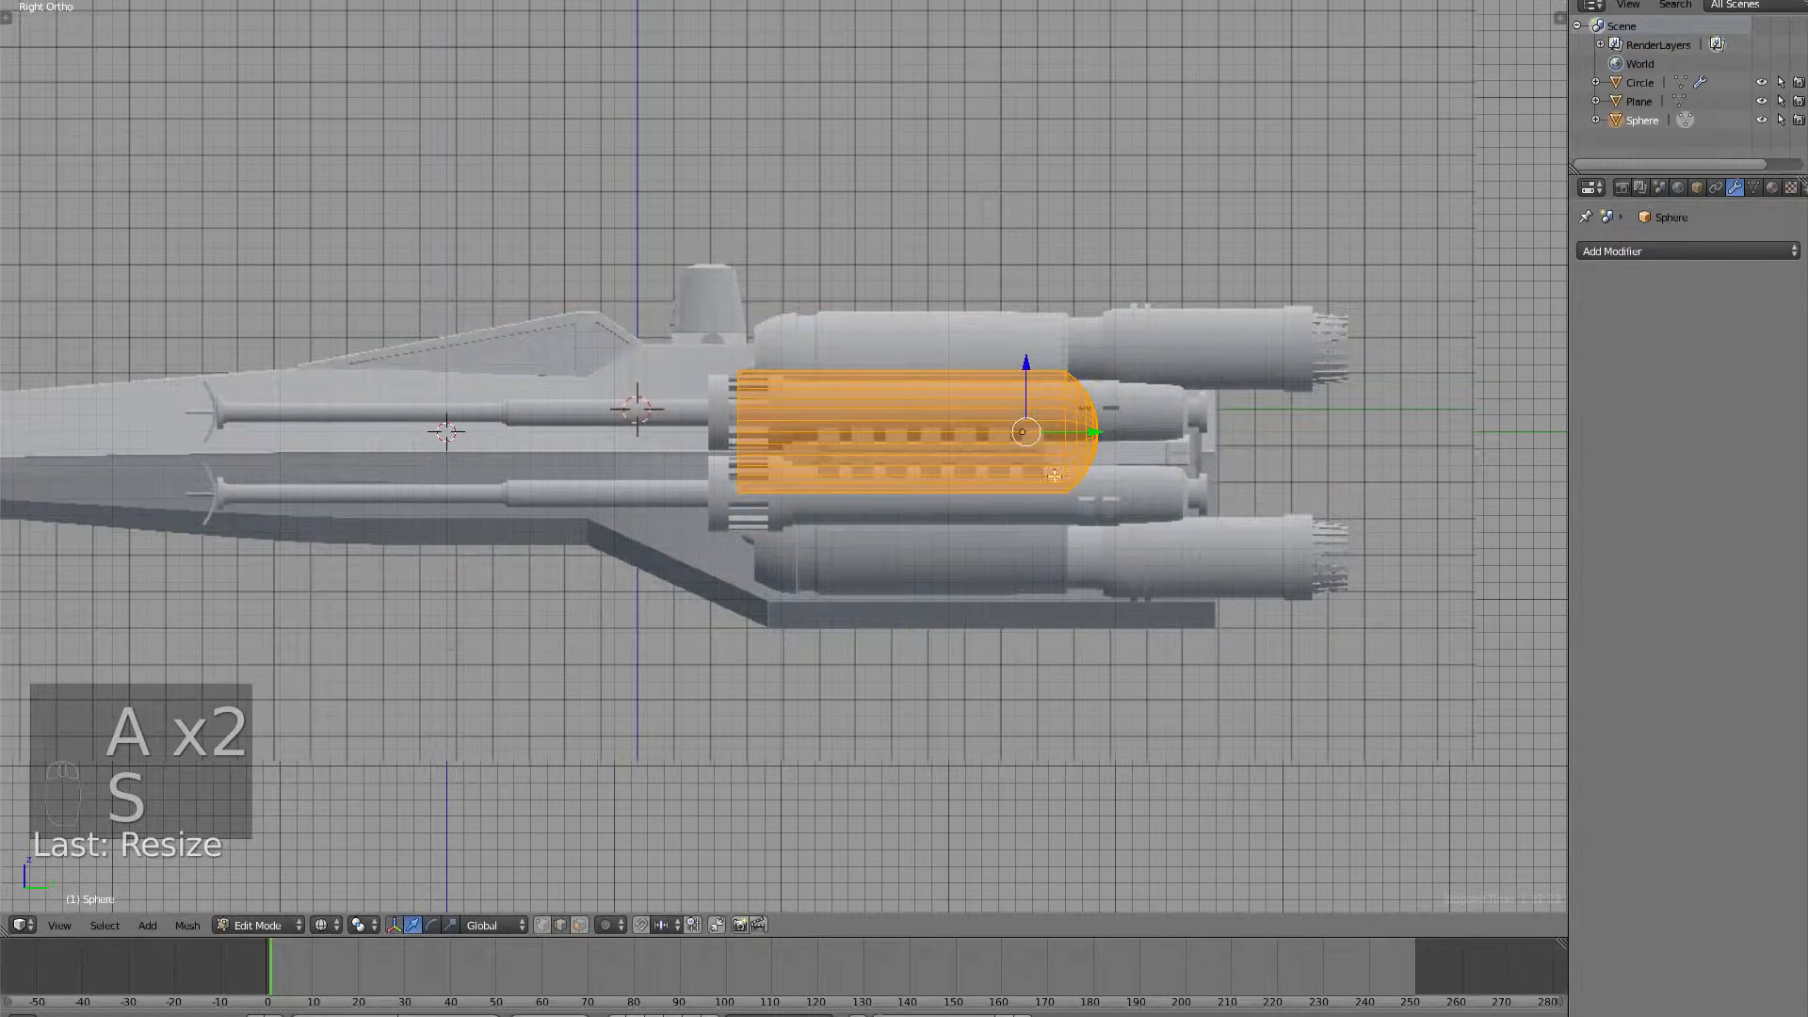
{"action": "left_click_drag", "start_coordinate": [1090, 437], "coordinate": [1196, 435]}
{"action": "scroll", "coordinate": [1147, 521], "scroll_direction": "up", "scroll_amount": 4}
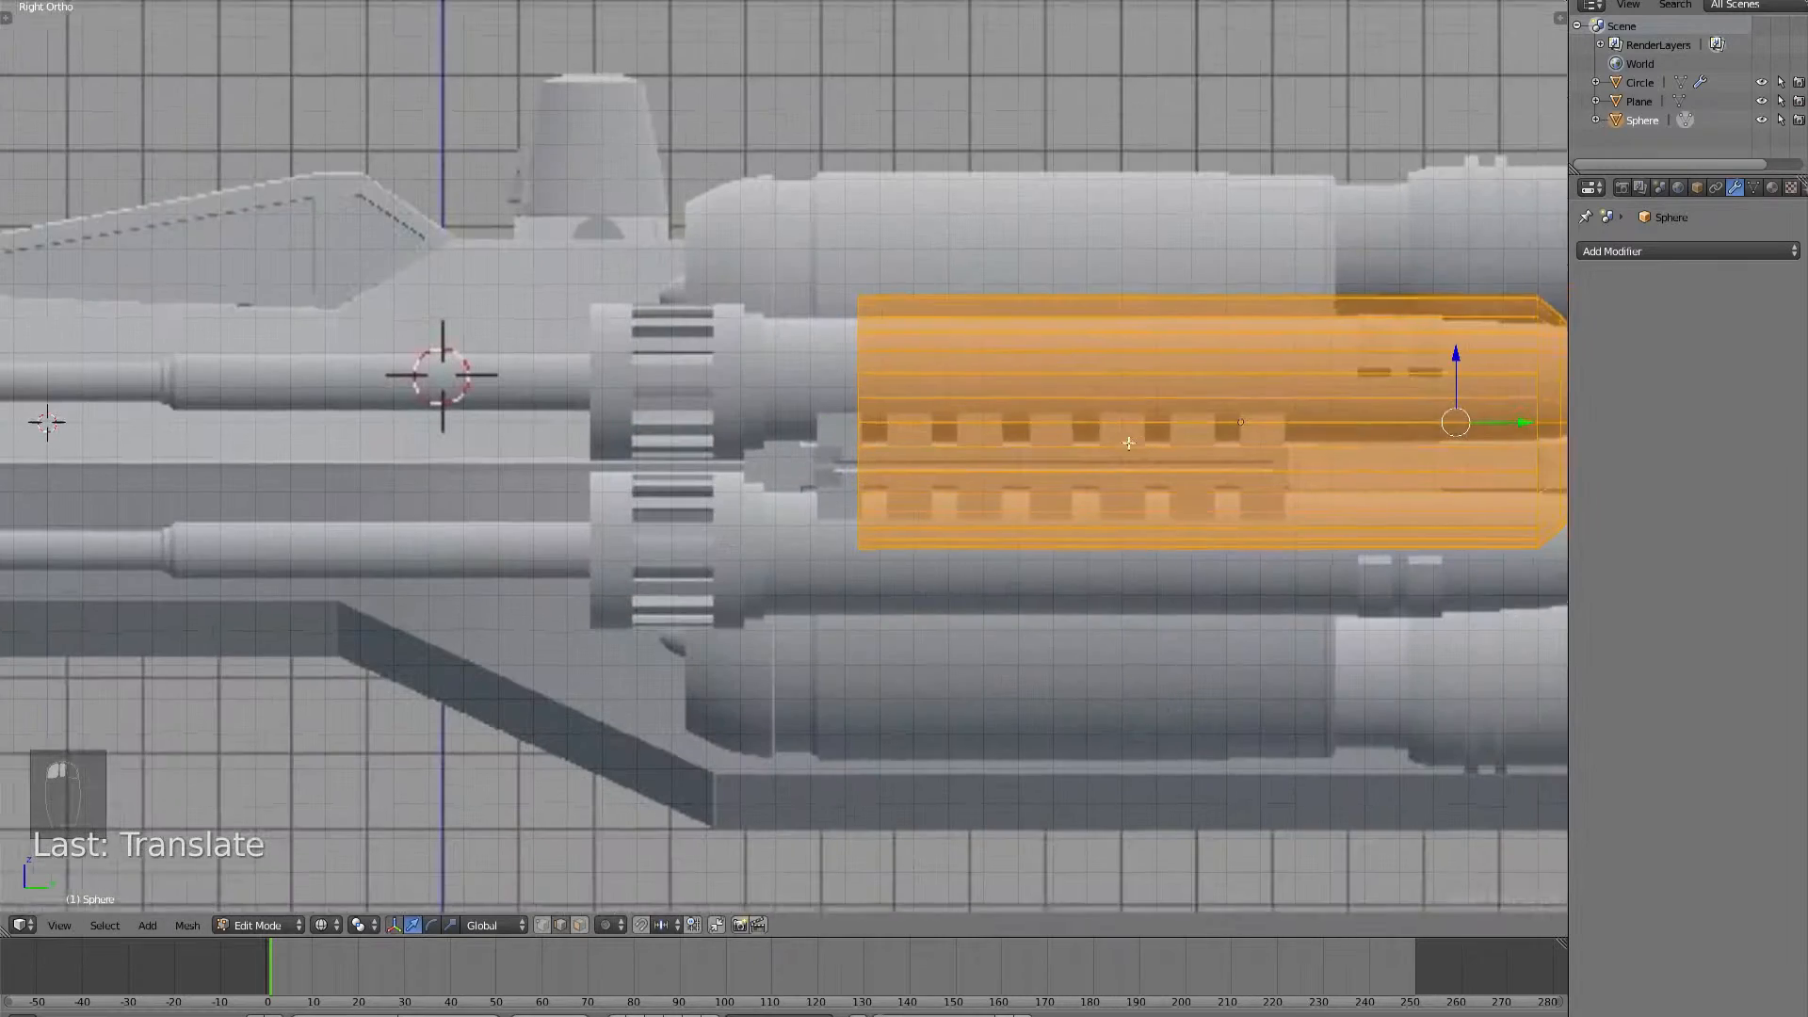
{"action": "key", "text": "s"}
{"action": "left_click", "coordinate": [1130, 494]}
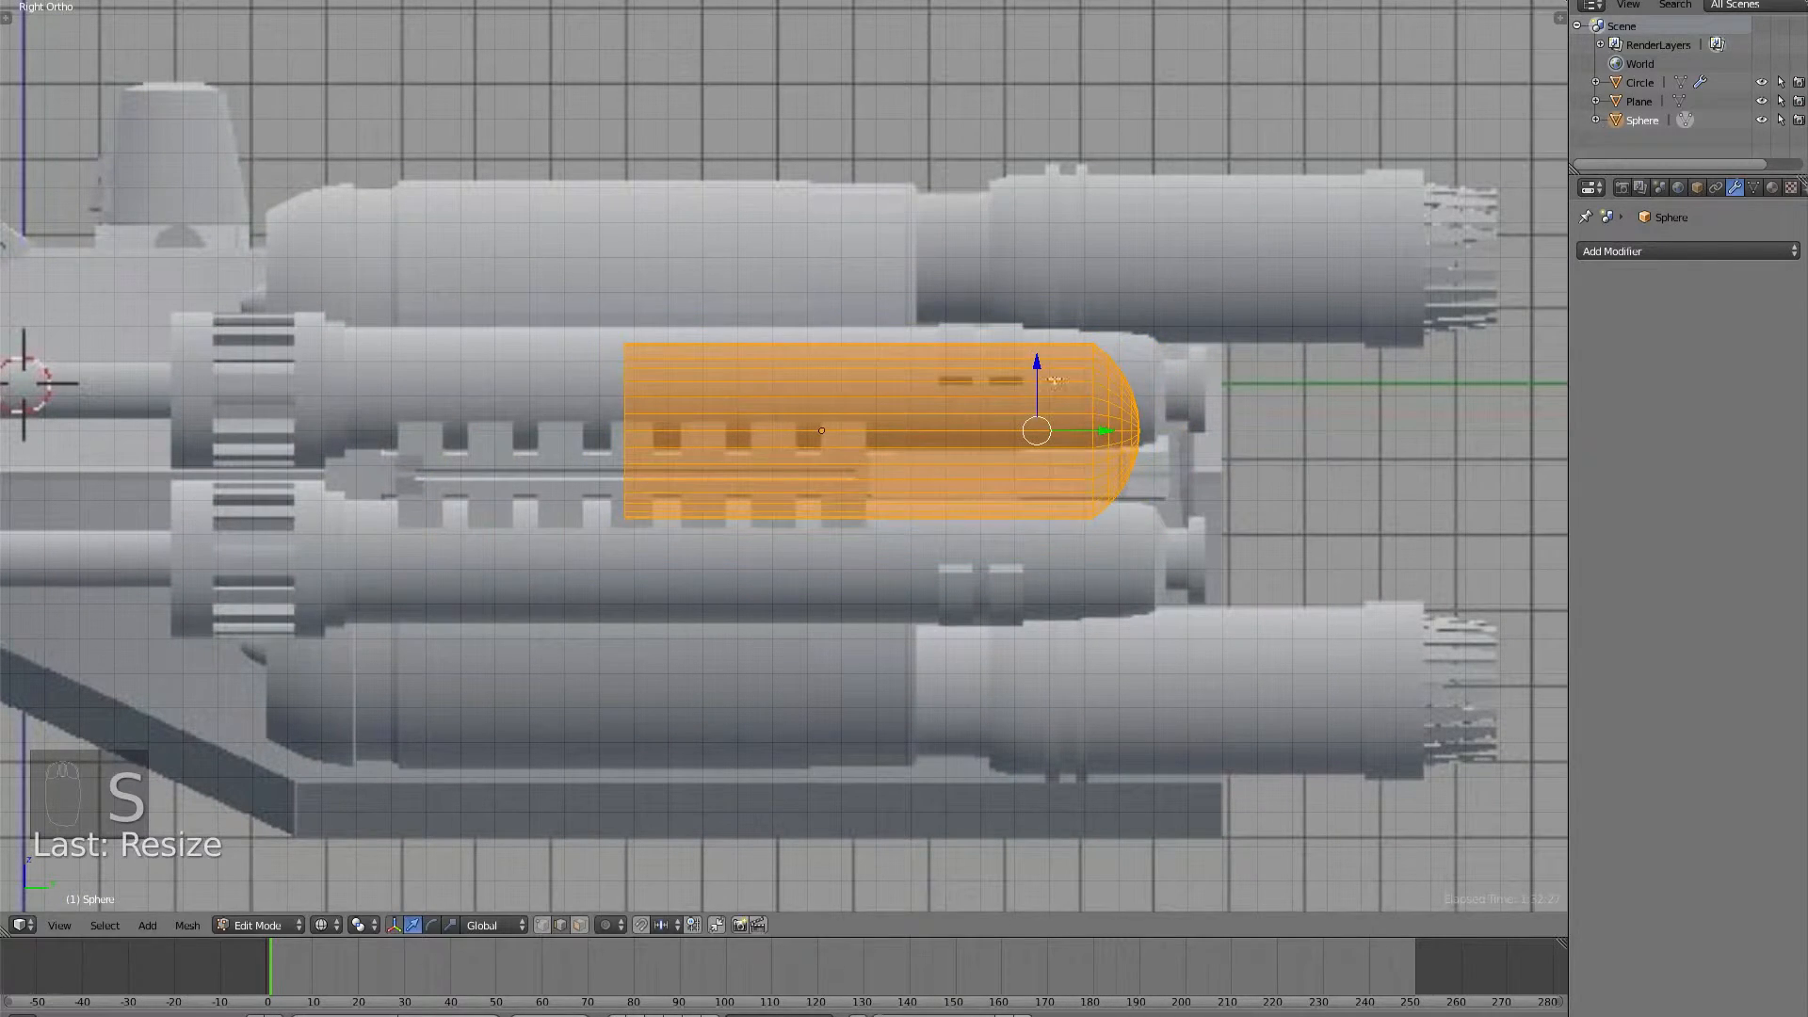
{"action": "left_click_drag", "start_coordinate": [1040, 388], "coordinate": [1040, 317]}
Shrink the capsule a little more, nudge it along the ship's length, and deselect.
{"action": "key", "text": "s"}
{"action": "left_click", "coordinate": [1179, 376]}
{"action": "scroll", "coordinate": [1210, 384], "scroll_direction": "up", "scroll_amount": 2}
{"action": "key", "text": "s"}
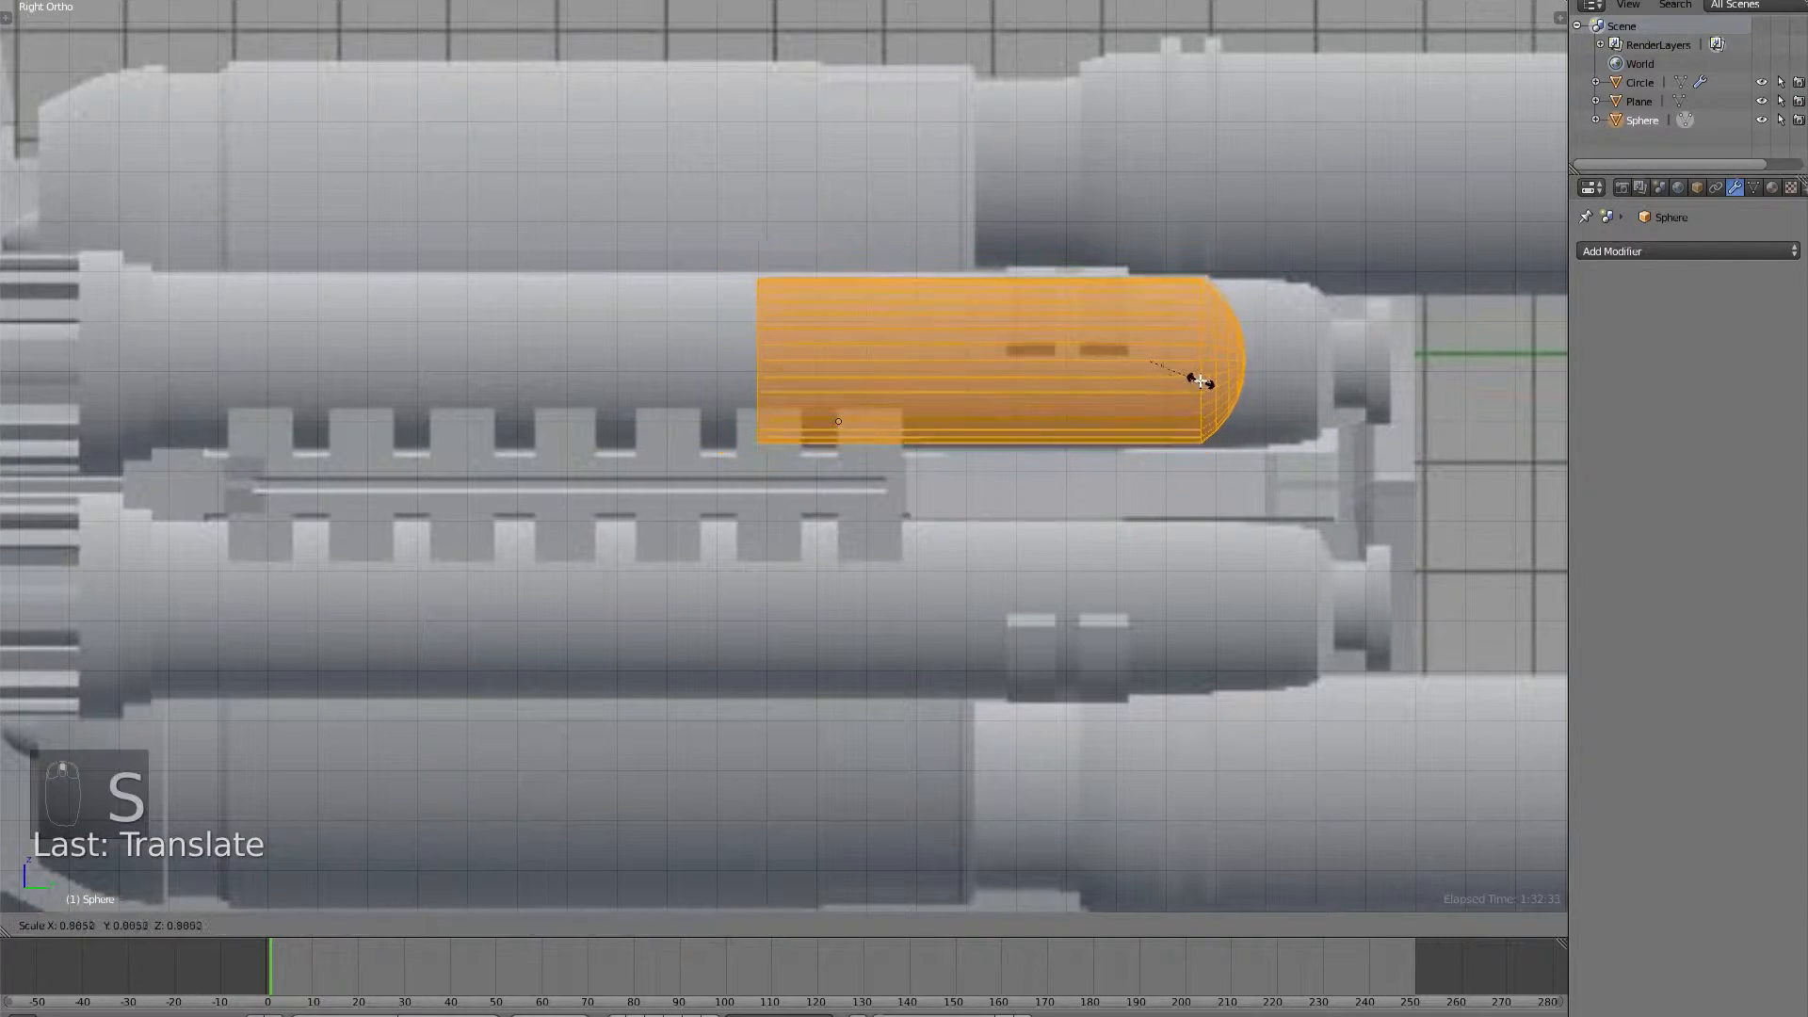
{"action": "left_click", "coordinate": [1209, 372]}
{"action": "left_click_drag", "start_coordinate": [1209, 373], "coordinate": [1281, 385]}
{"action": "key", "text": "a"}
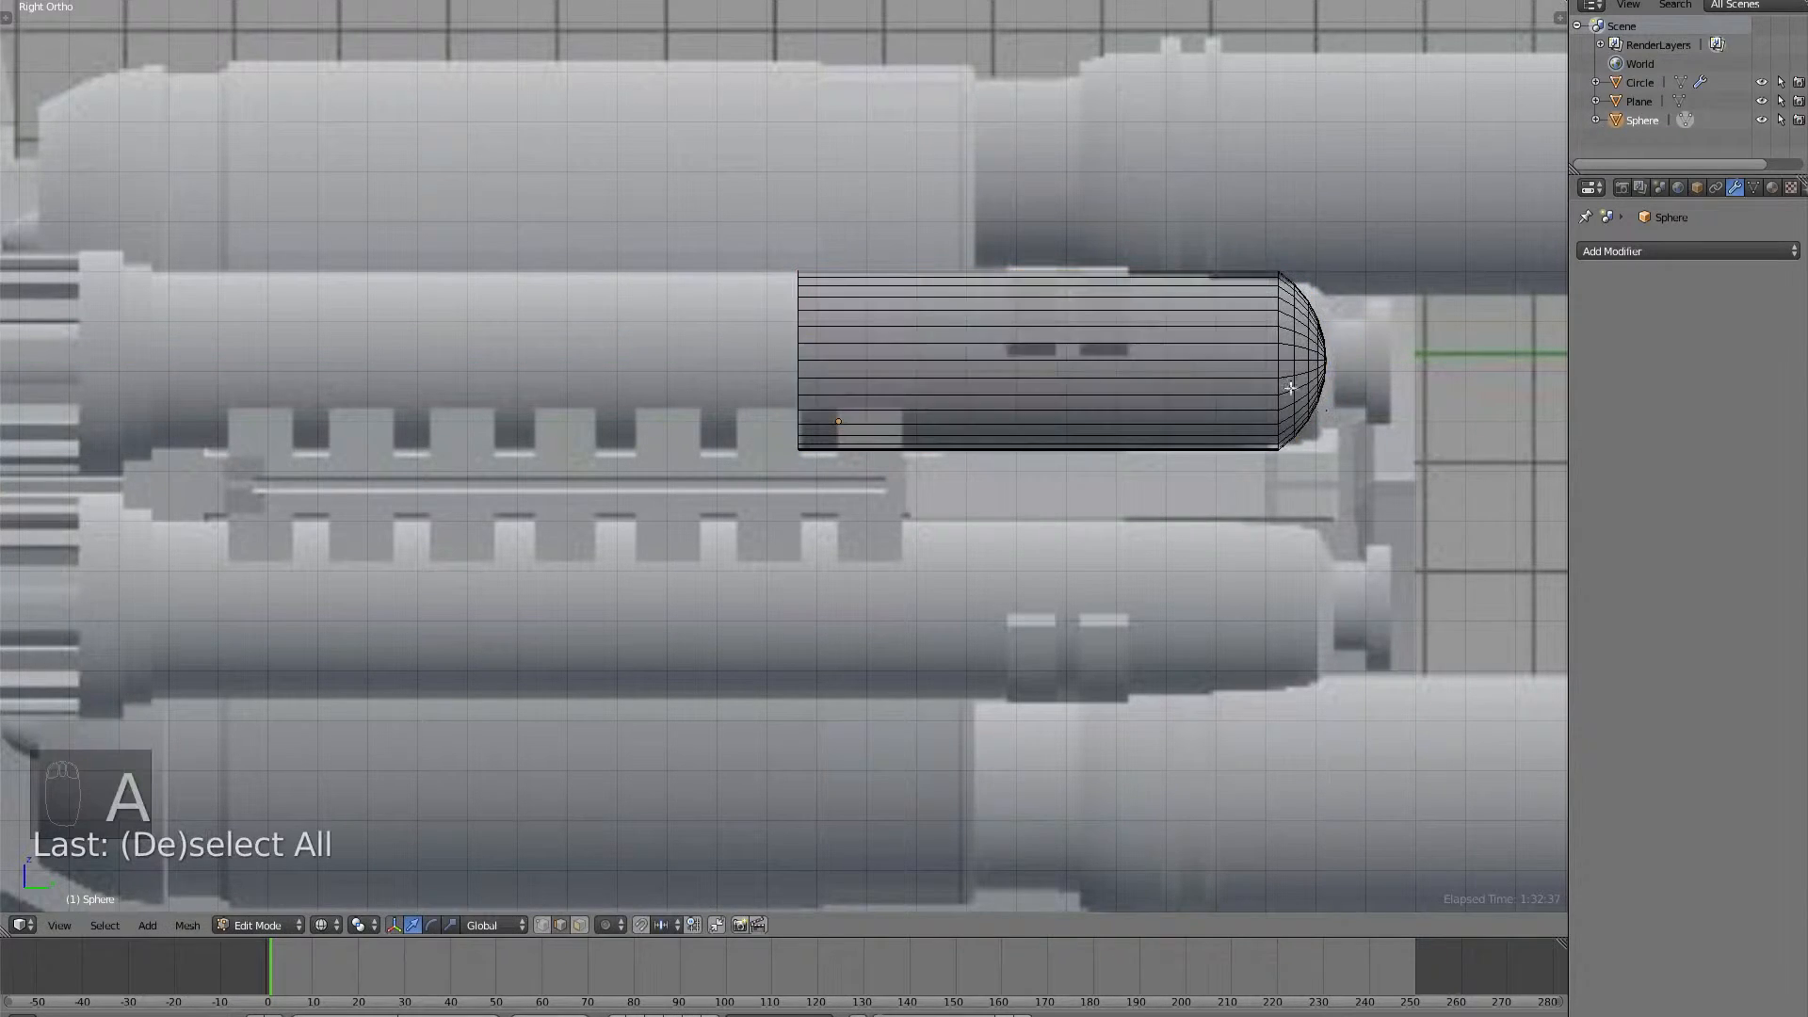
{"action": "middle_click_drag", "start_coordinate": [1280, 414], "coordinate": [920, 448], "text": "shift"}
In Right view, box-select the capsule's rounded end cap and delete its vertices.
{"action": "key", "text": "KP_3"}
{"action": "scroll", "coordinate": [904, 435], "scroll_direction": "up", "scroll_amount": 3}
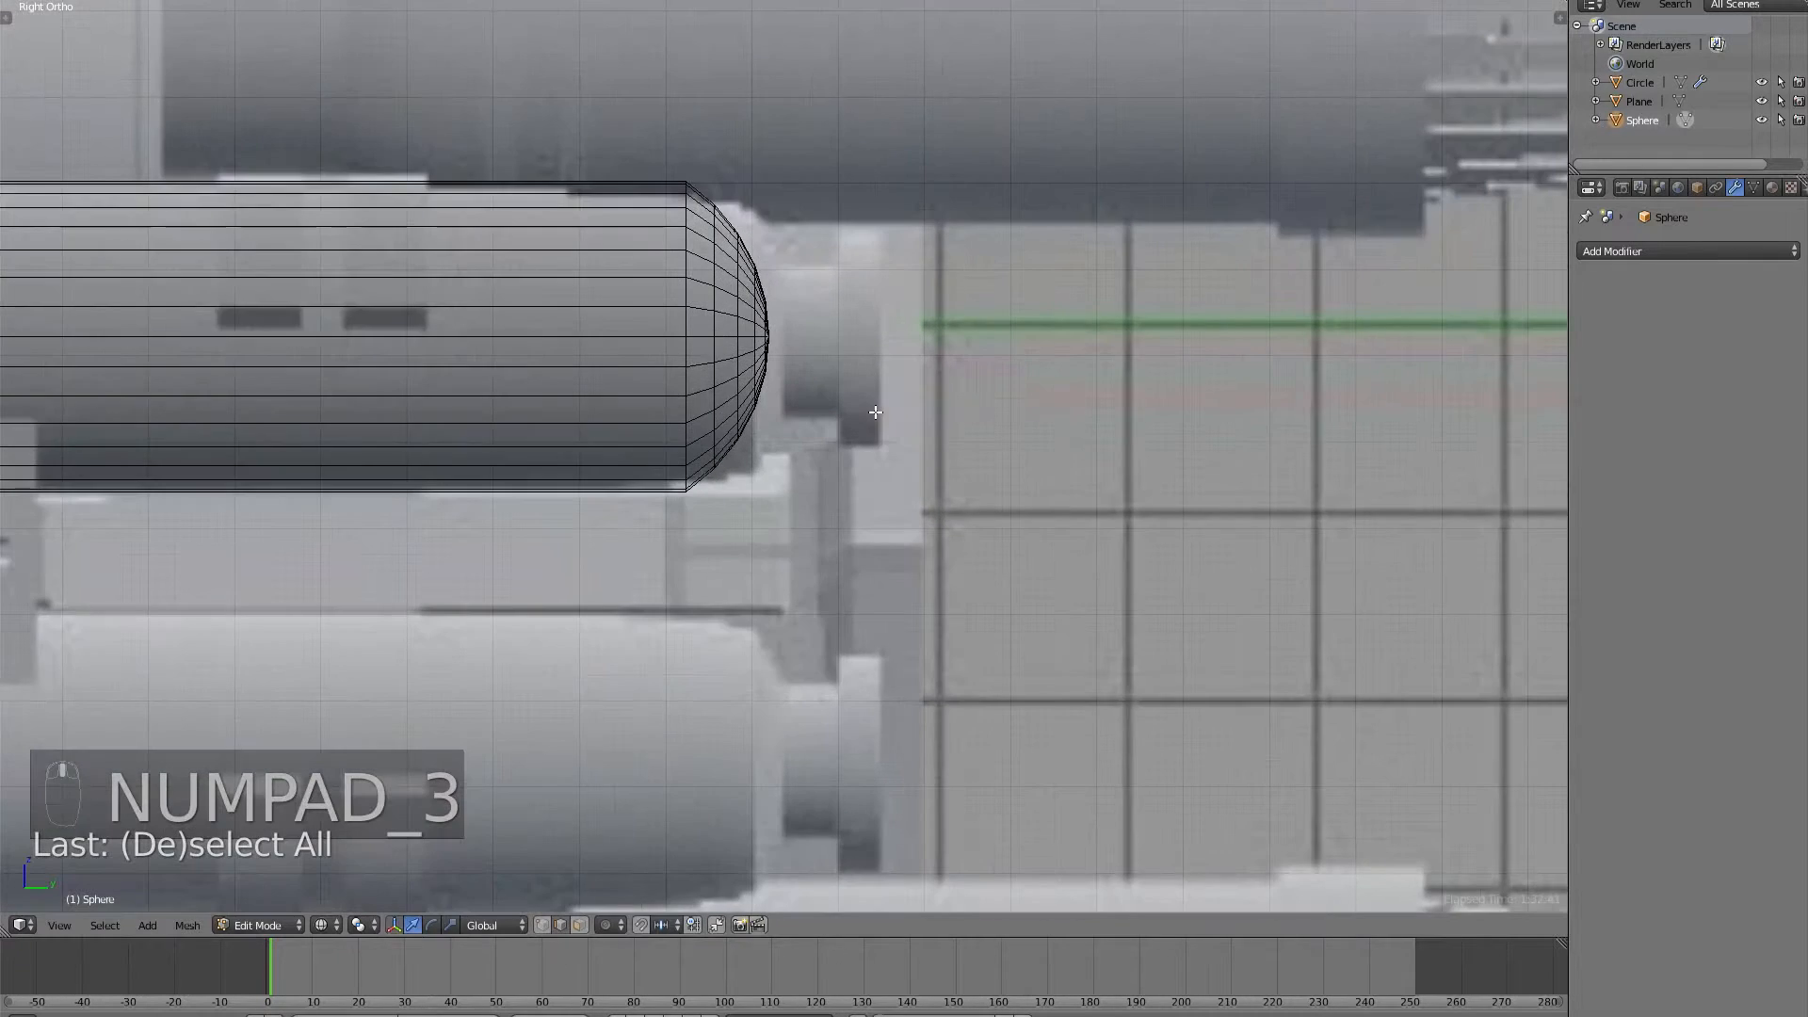
{"action": "scroll", "coordinate": [874, 414], "scroll_direction": "up", "scroll_amount": 2}
{"action": "scroll", "coordinate": [868, 416], "scroll_direction": "down", "scroll_amount": 4}
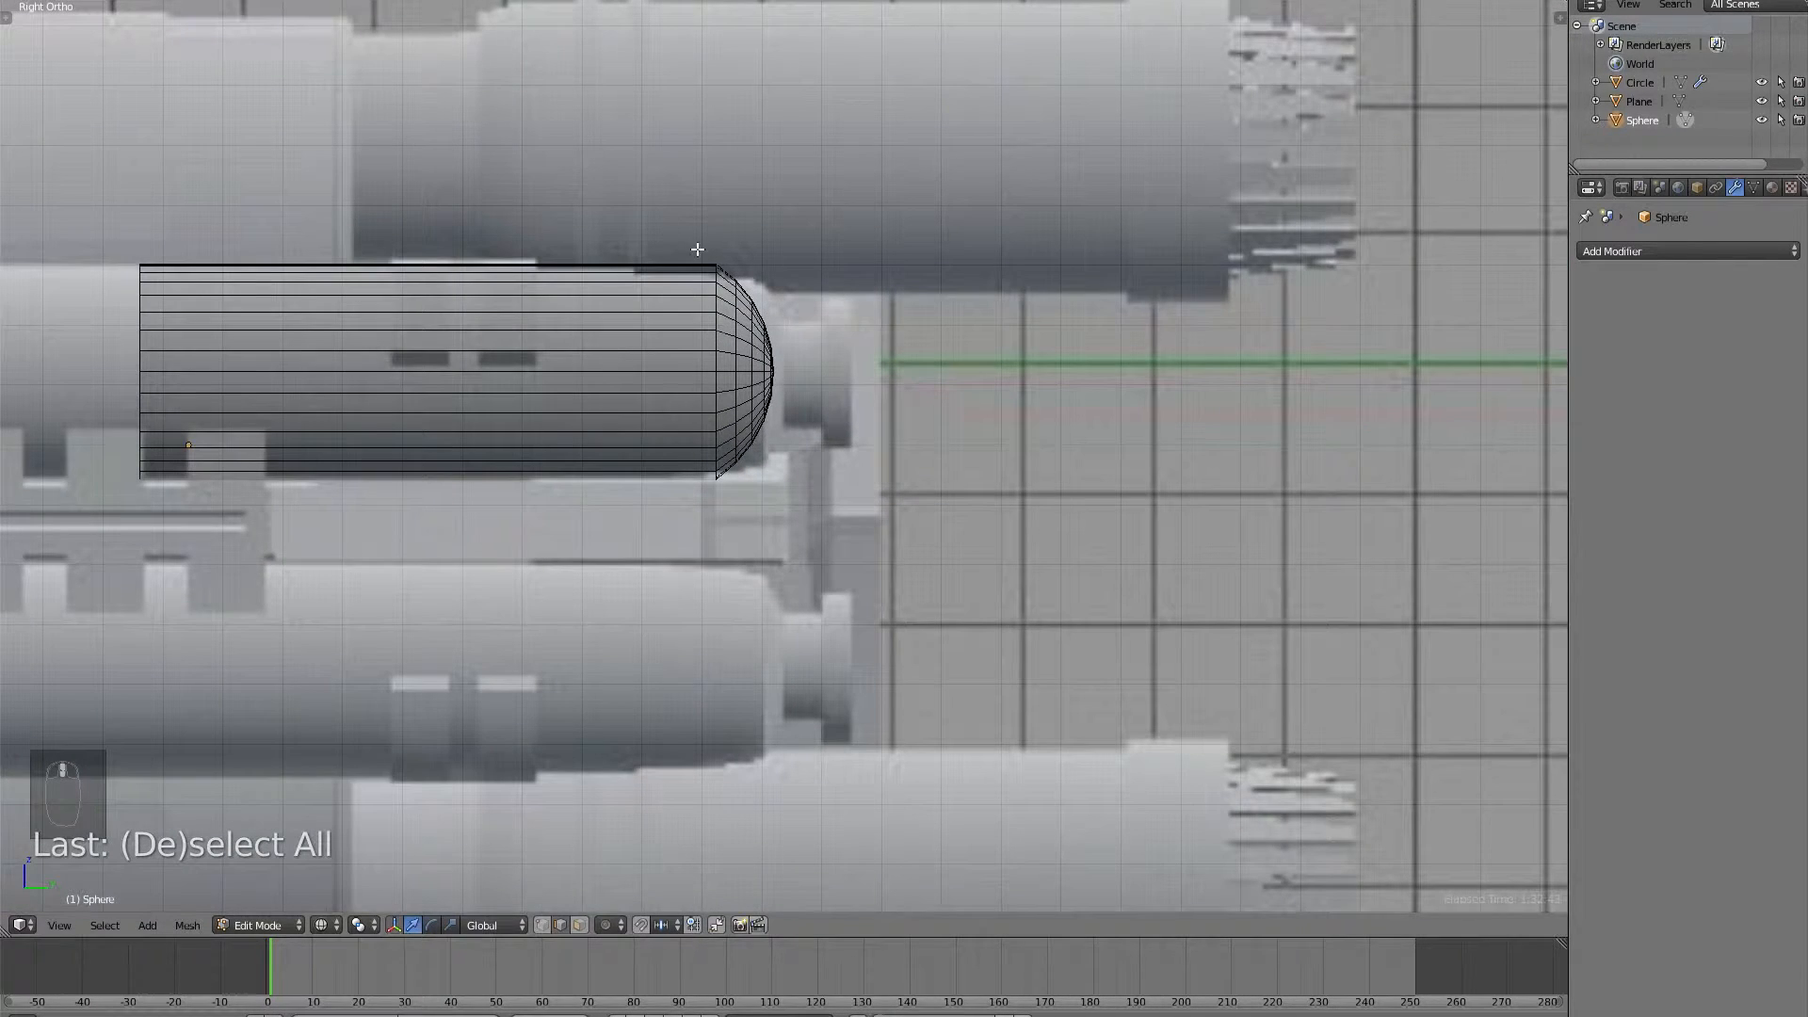
{"action": "key", "text": "ctrl+Tab"}
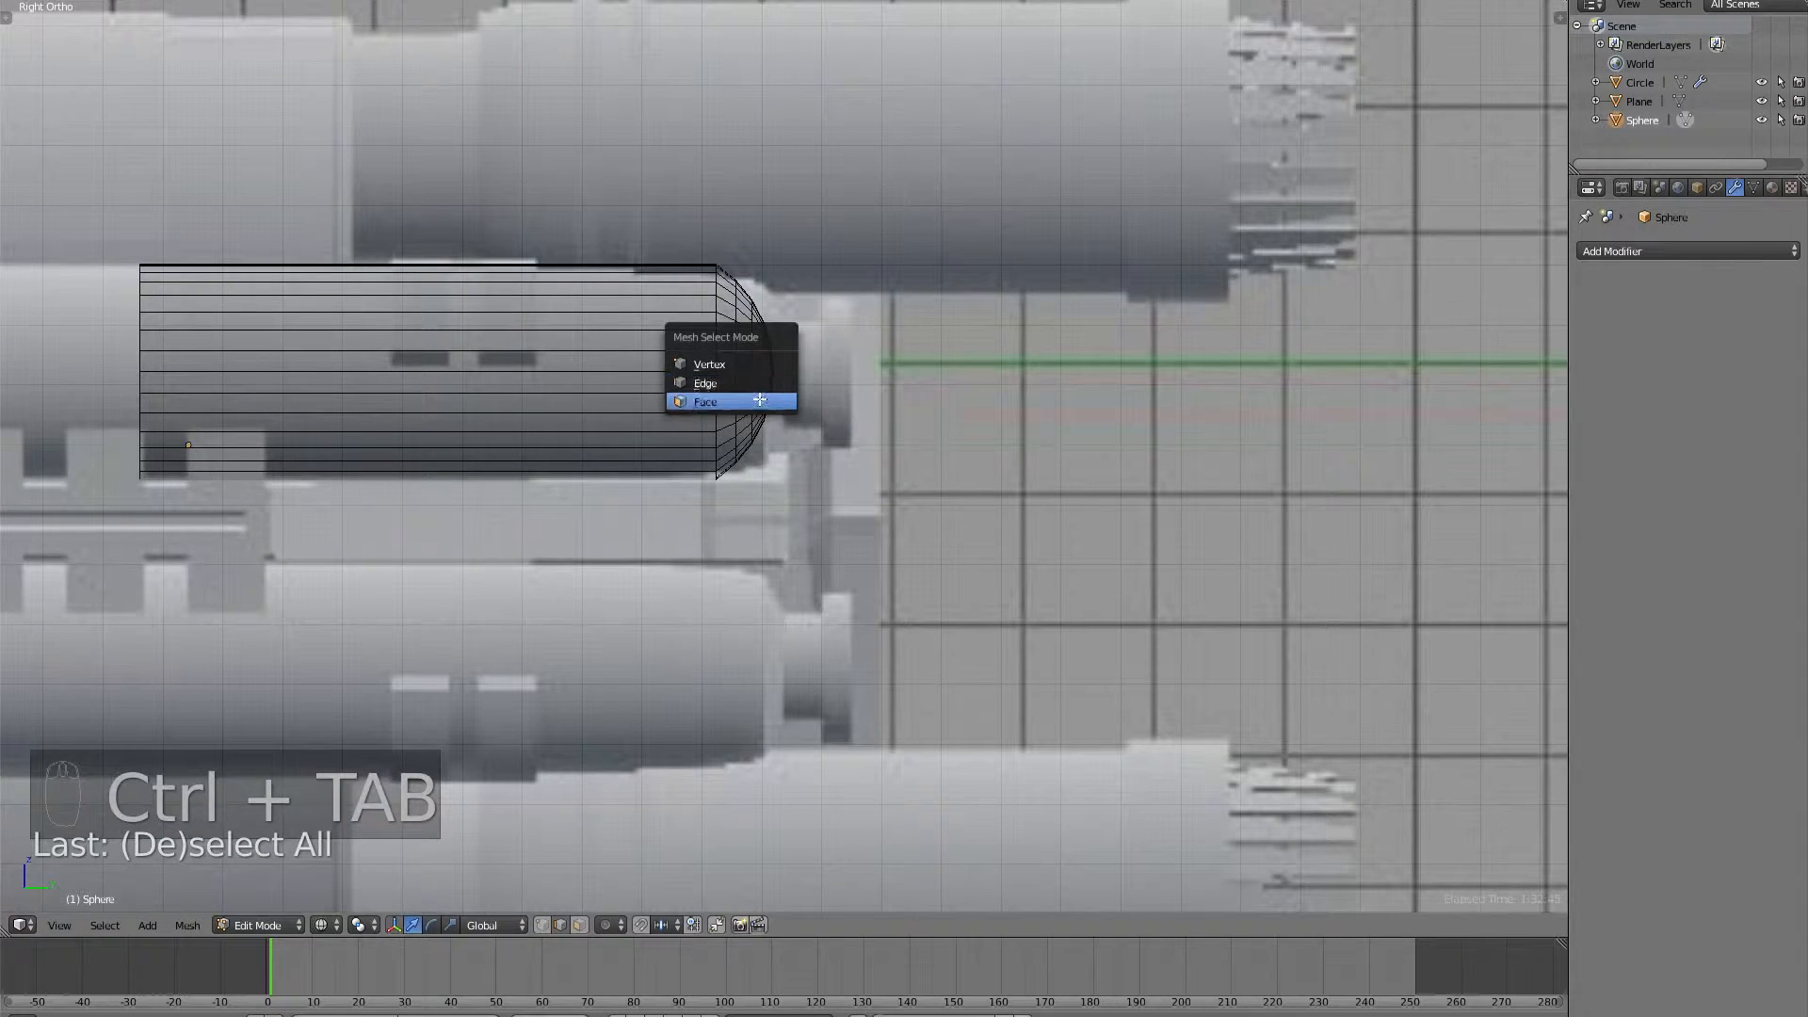
{"action": "left_click", "coordinate": [749, 387]}
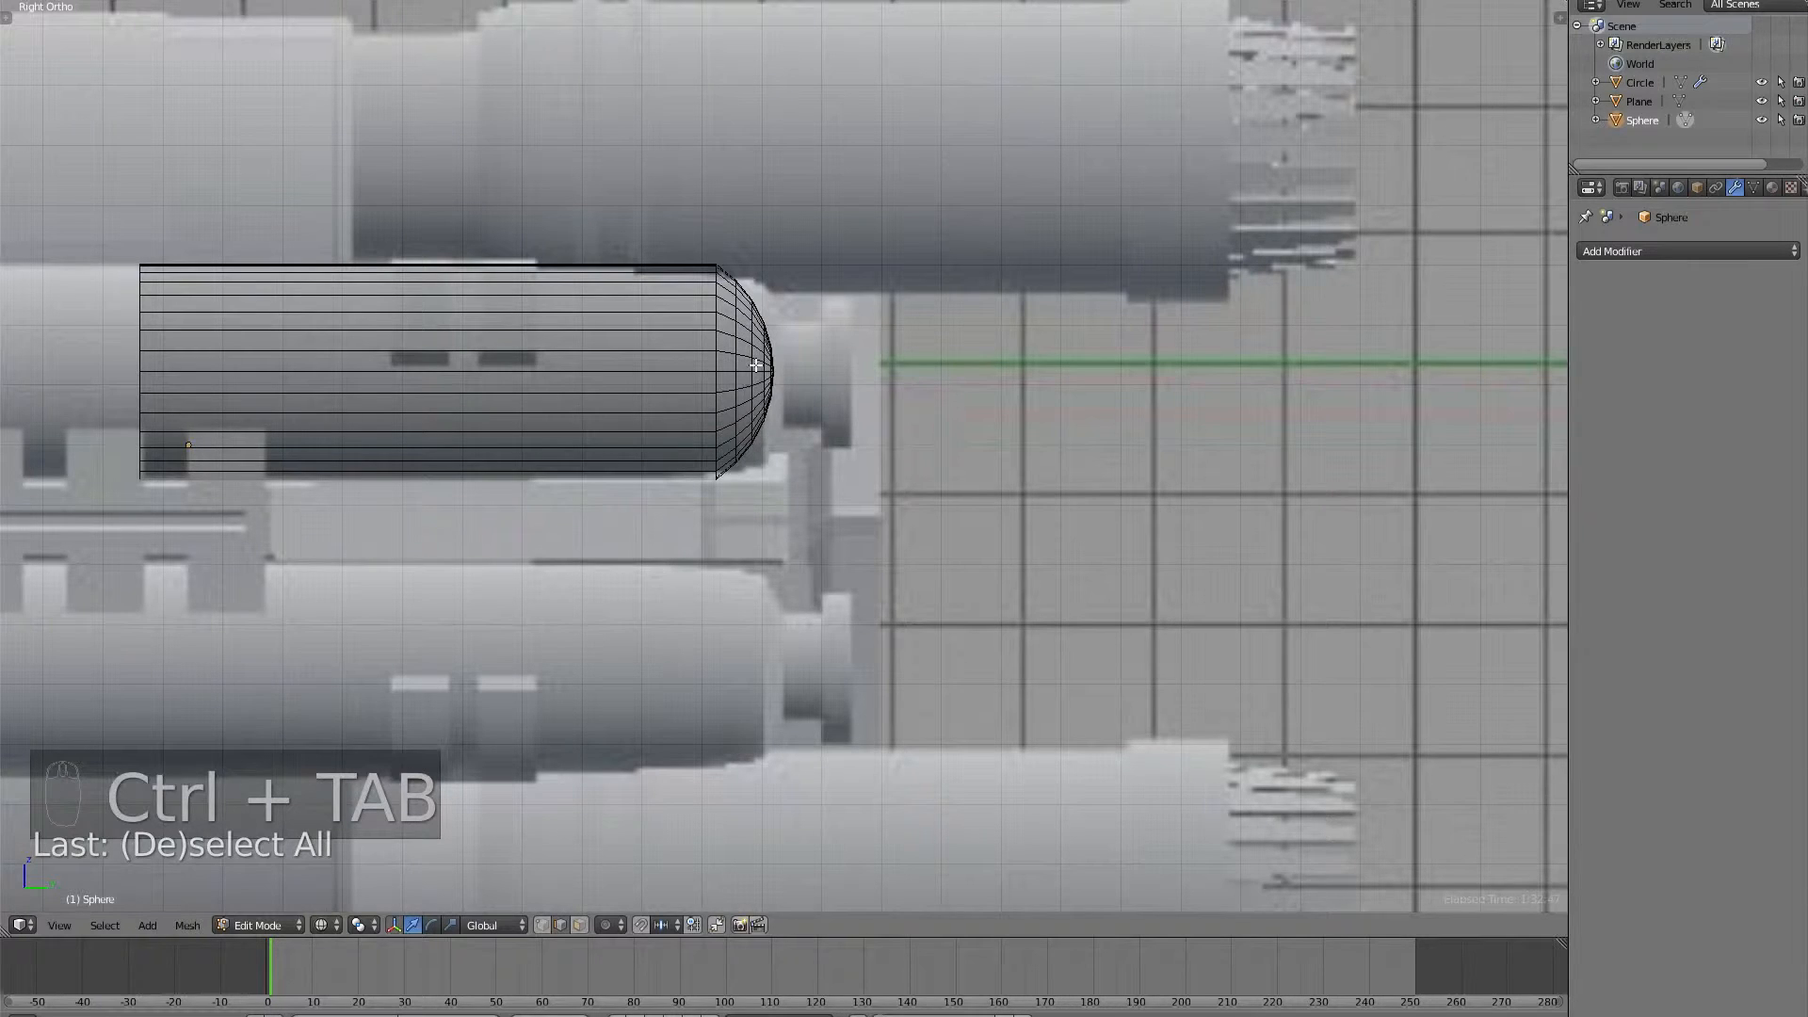
{"action": "key", "text": "z"}
{"action": "key", "text": "z"}
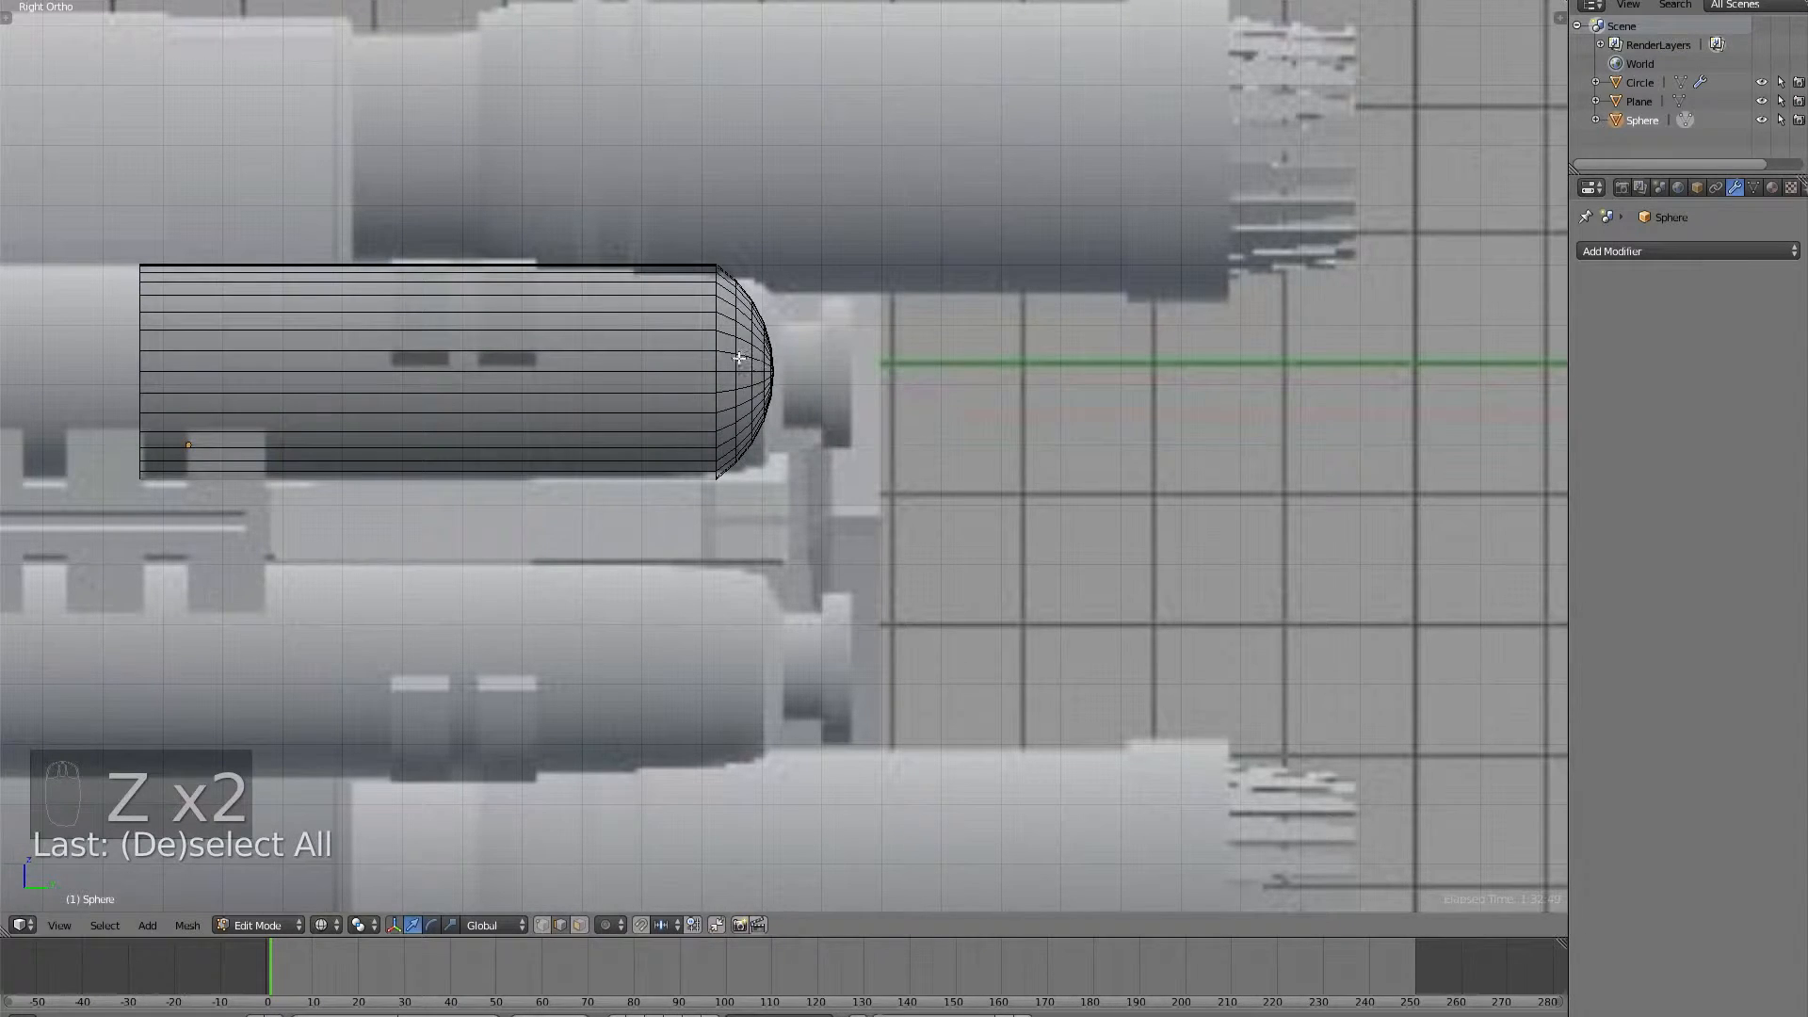
{"action": "key", "text": "b"}
{"action": "left_click_drag", "start_coordinate": [780, 310], "coordinate": [871, 516]}
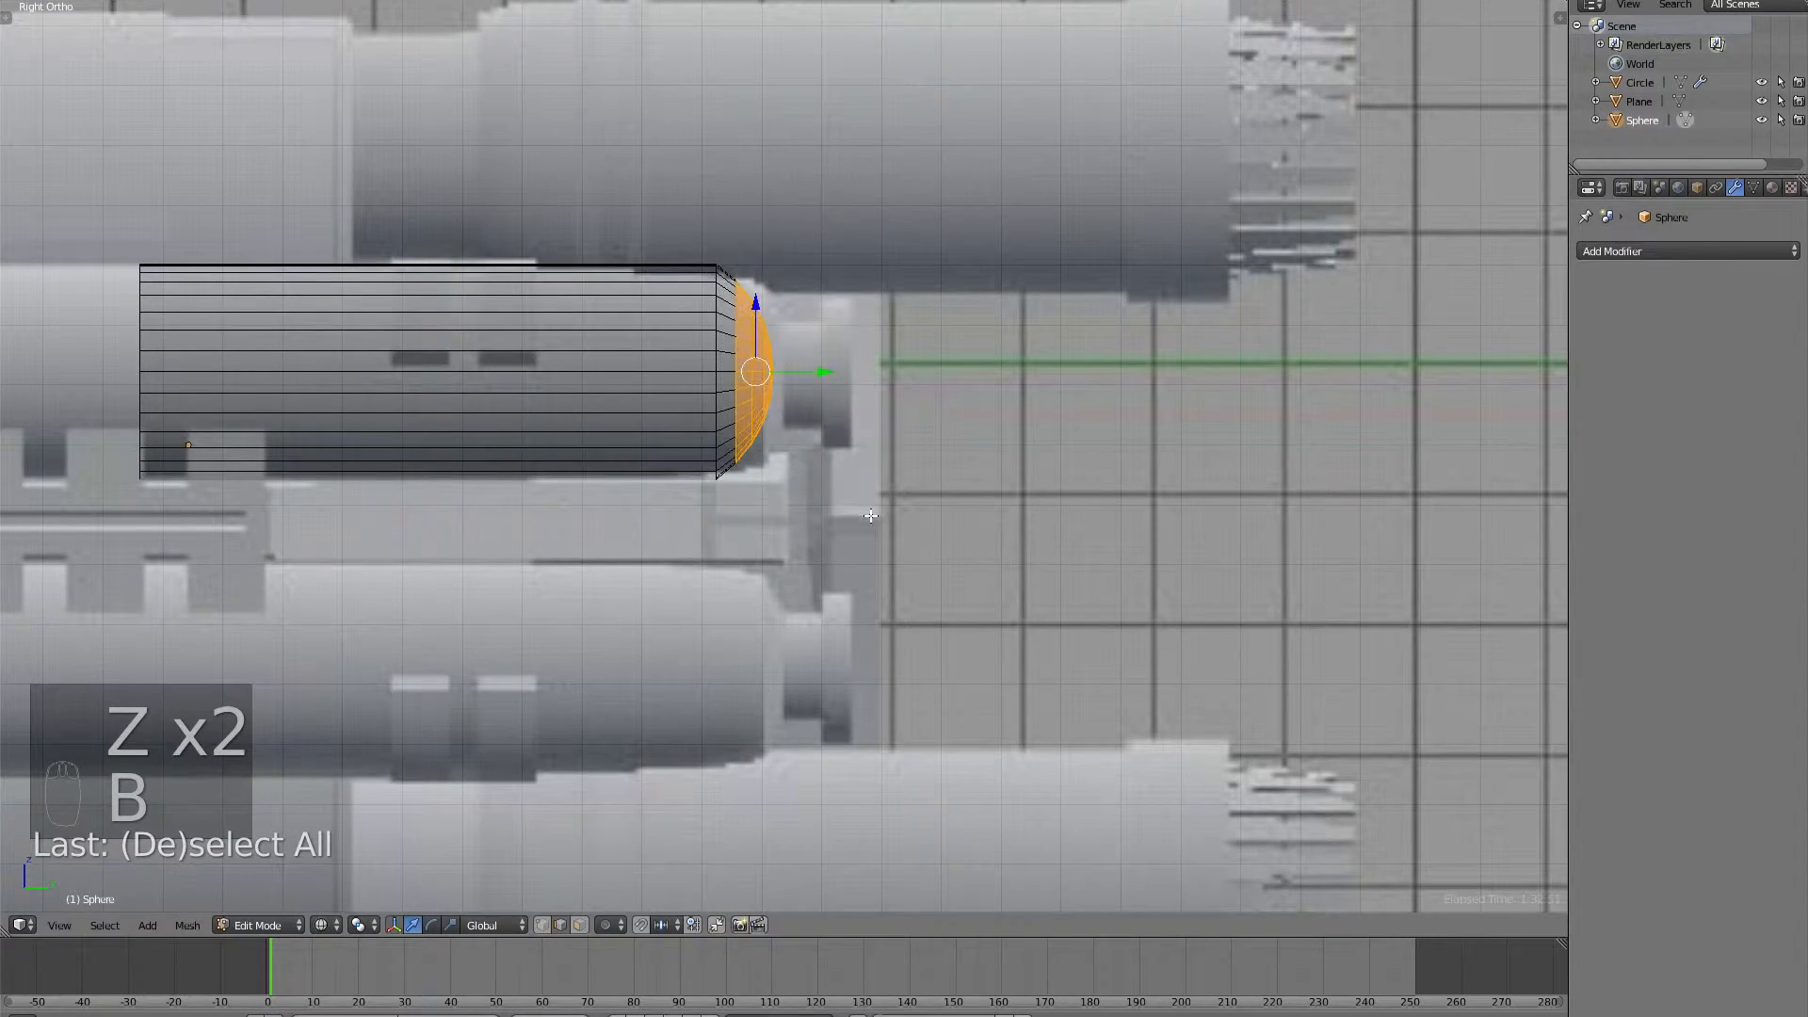
{"action": "key", "text": "Delete"}
{"action": "key", "text": "Up"}
{"action": "key", "text": "Up"}
{"action": "key", "text": "Return"}
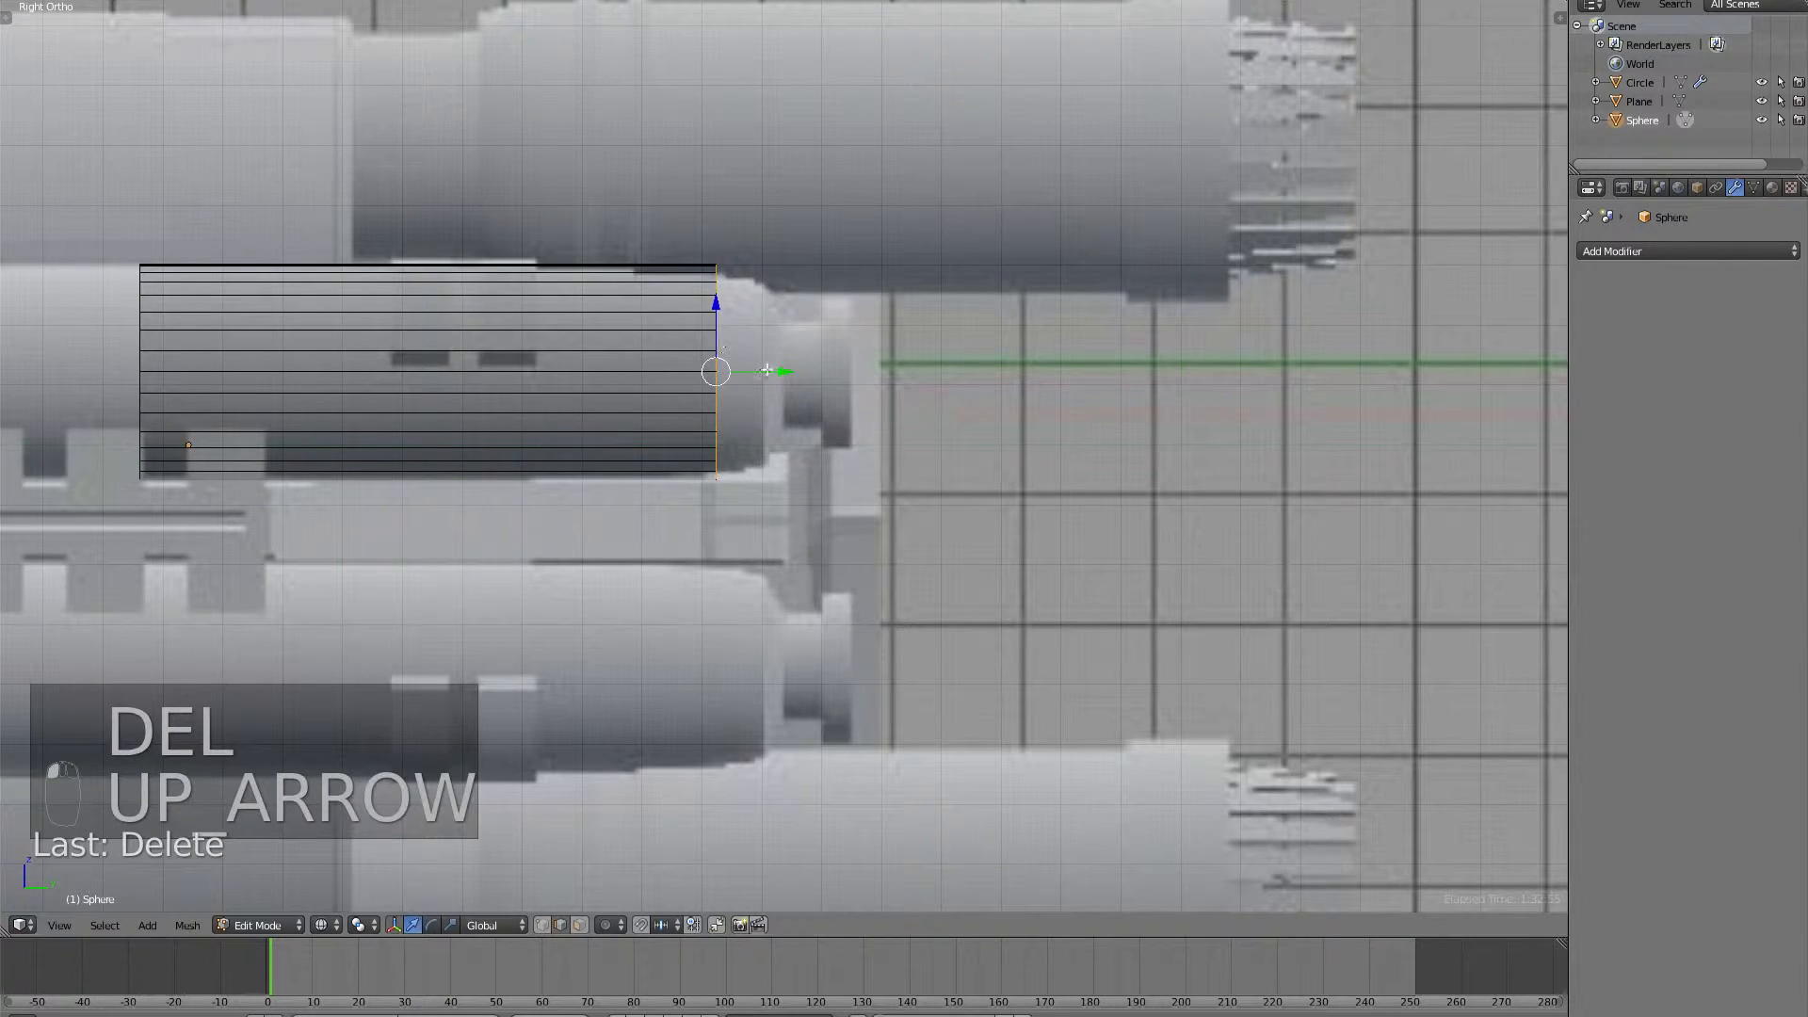
Extrude the open end into several short segments, narrowing the rings inward.
{"action": "key", "text": "e"}
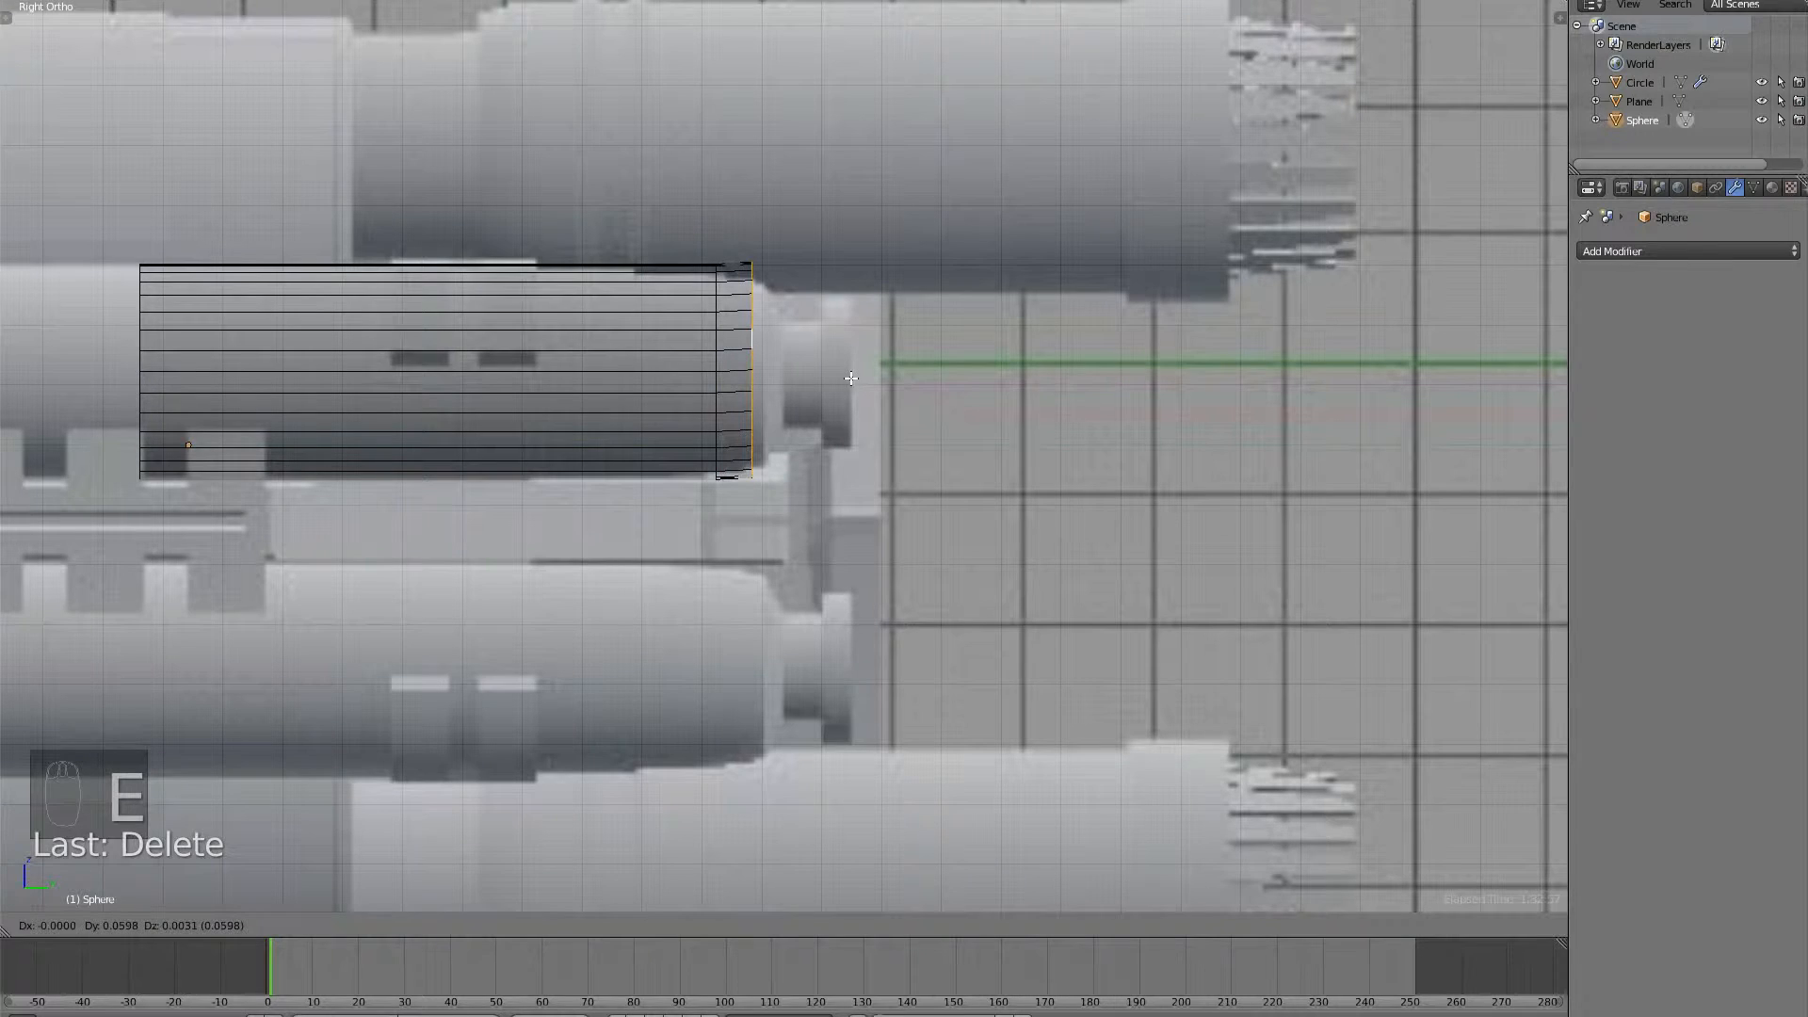
{"action": "left_click", "coordinate": [853, 379]}
{"action": "key", "text": "r"}
{"action": "right_click", "coordinate": [870, 374]}
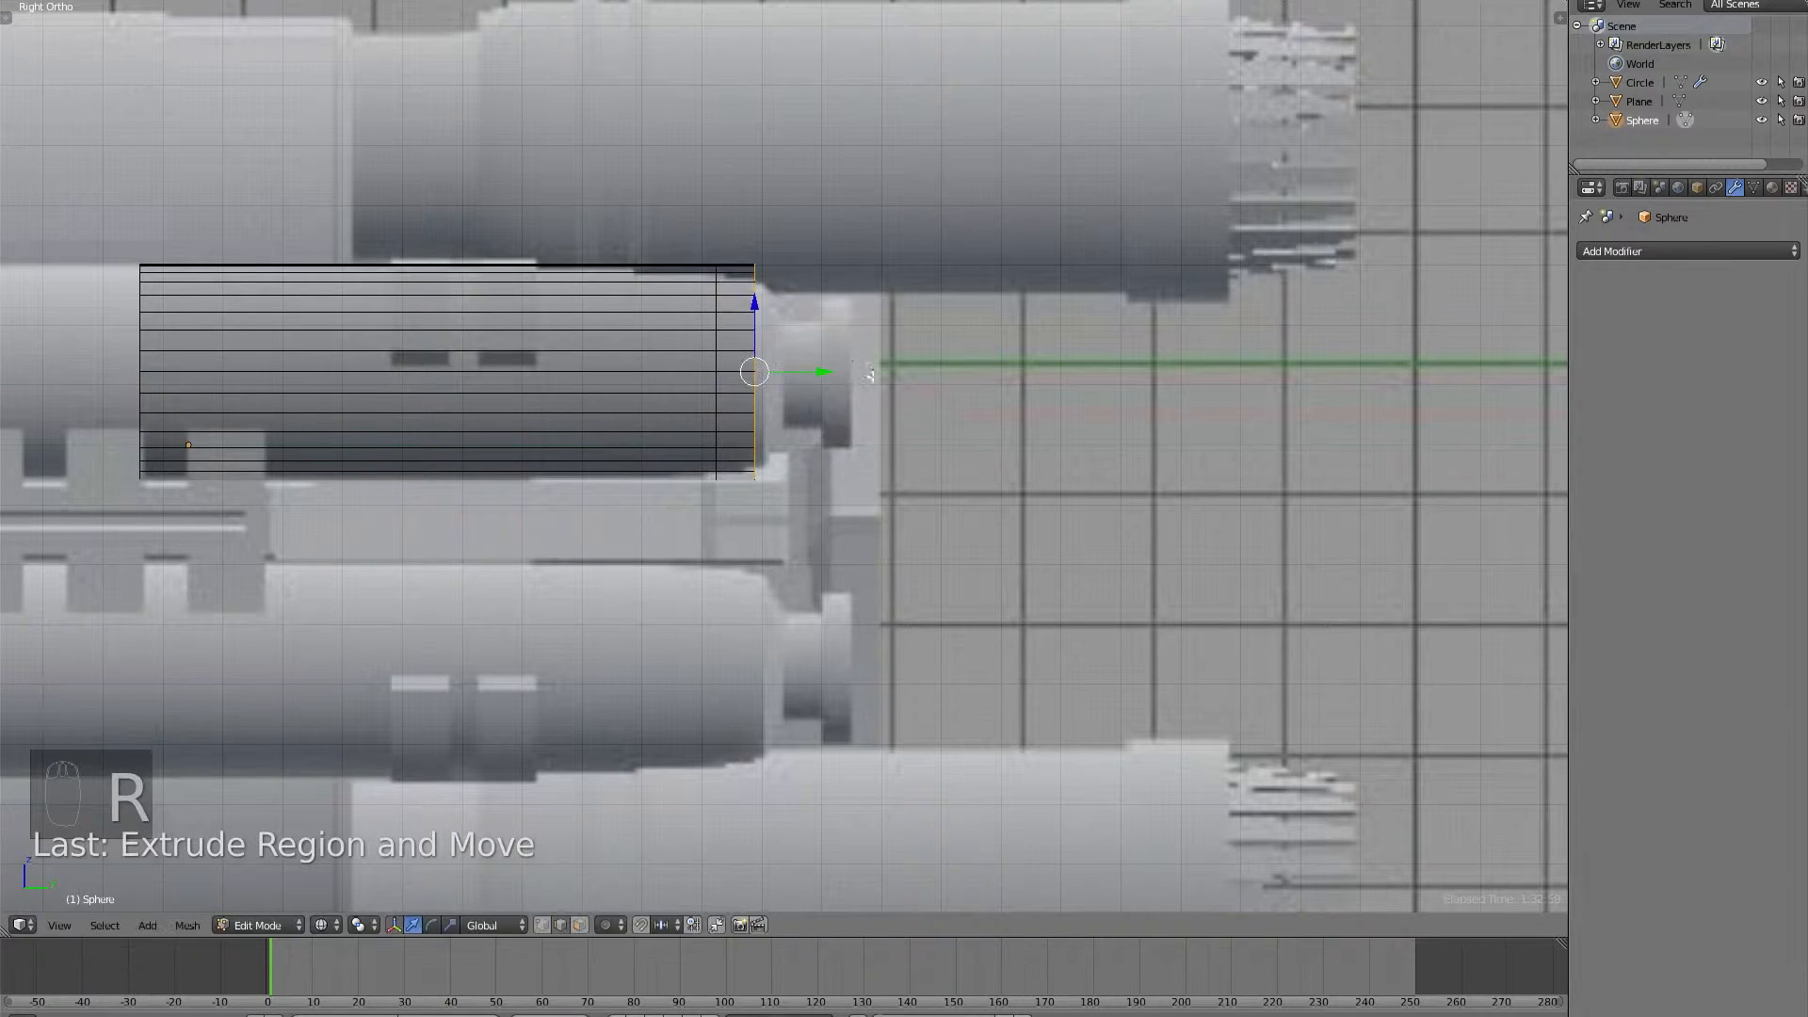
{"action": "key", "text": "e"}
{"action": "key", "text": "s"}
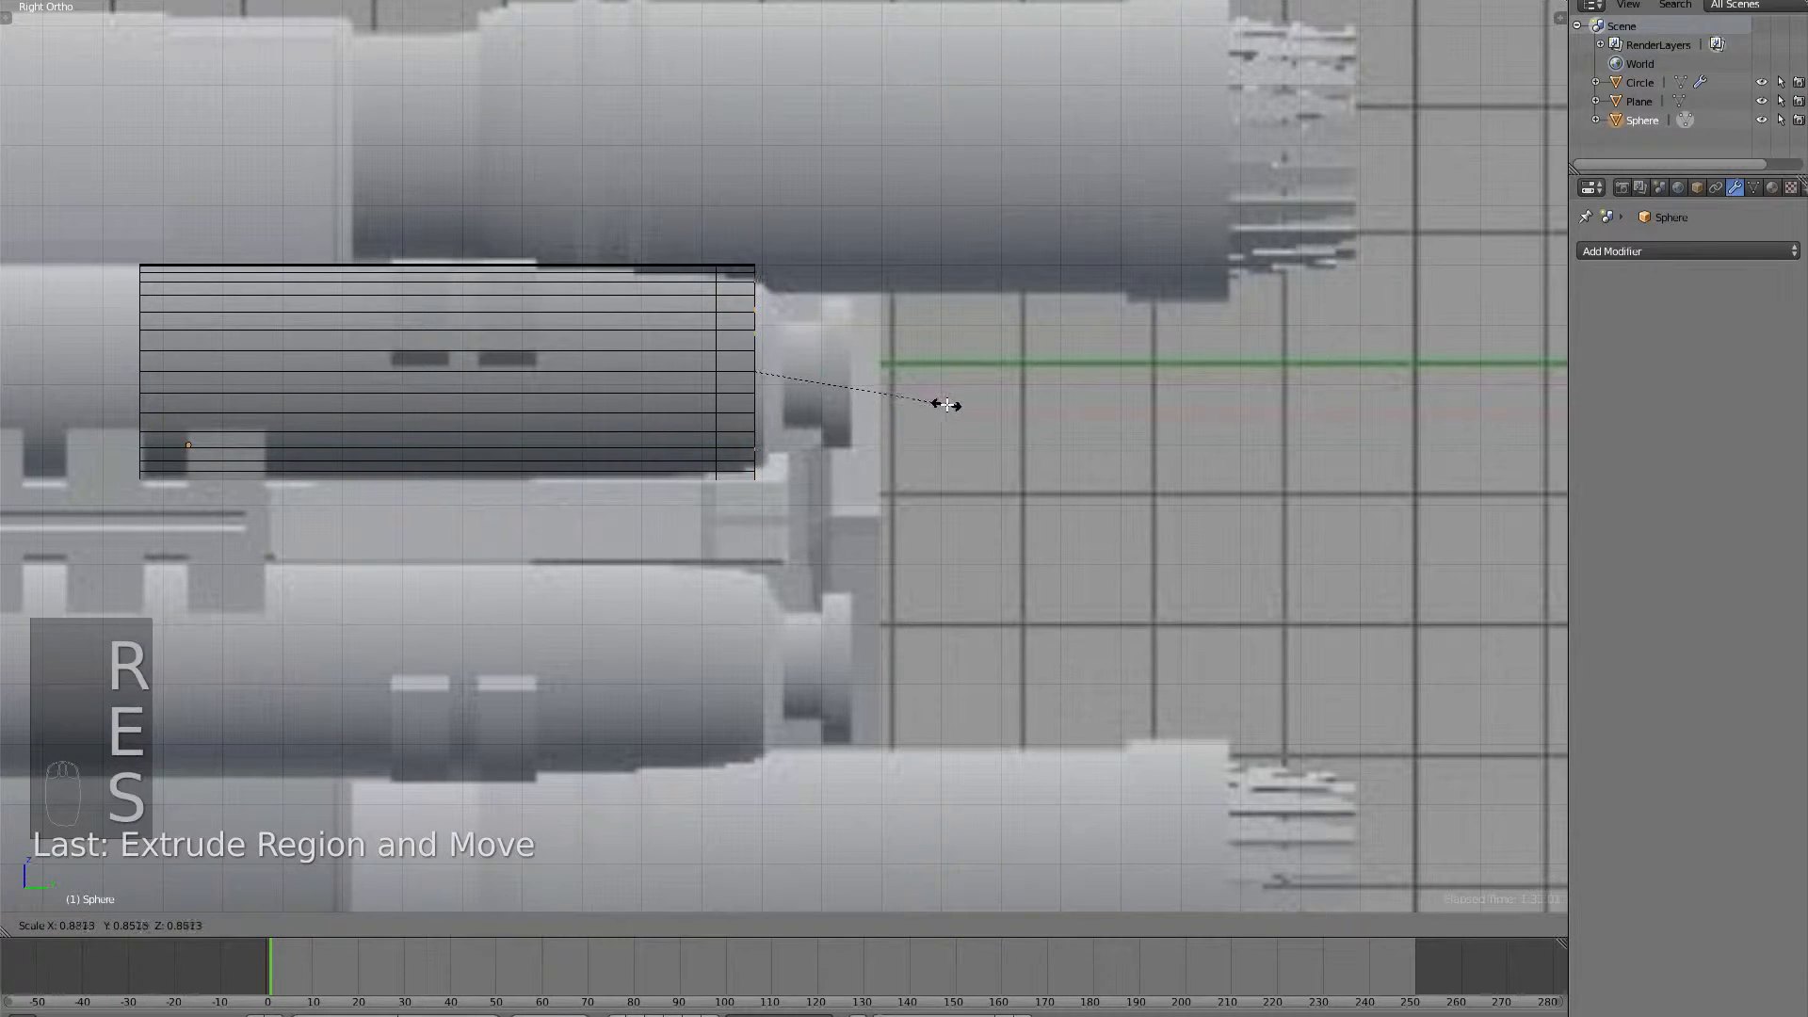
{"action": "left_click", "coordinate": [946, 404]}
{"action": "key", "text": "e"}
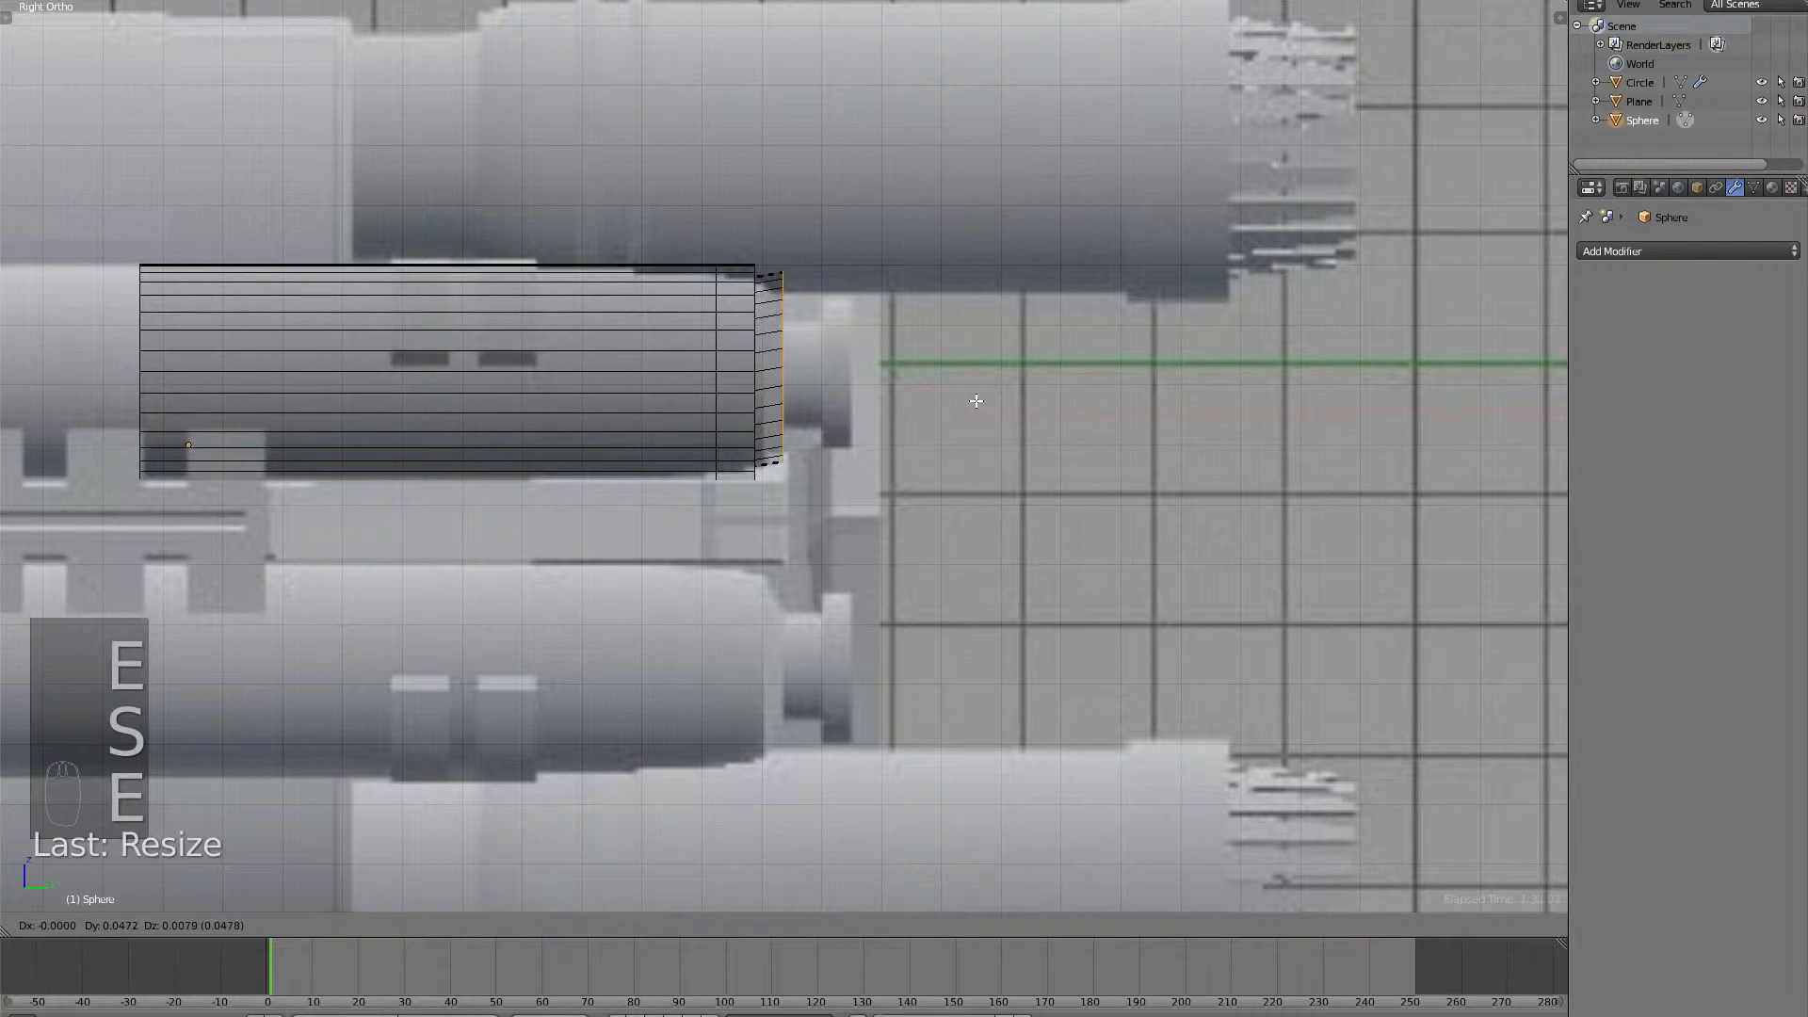
{"action": "left_click", "coordinate": [977, 401]}
{"action": "key", "text": "e"}
{"action": "key", "text": "e"}
{"action": "key", "text": "s"}
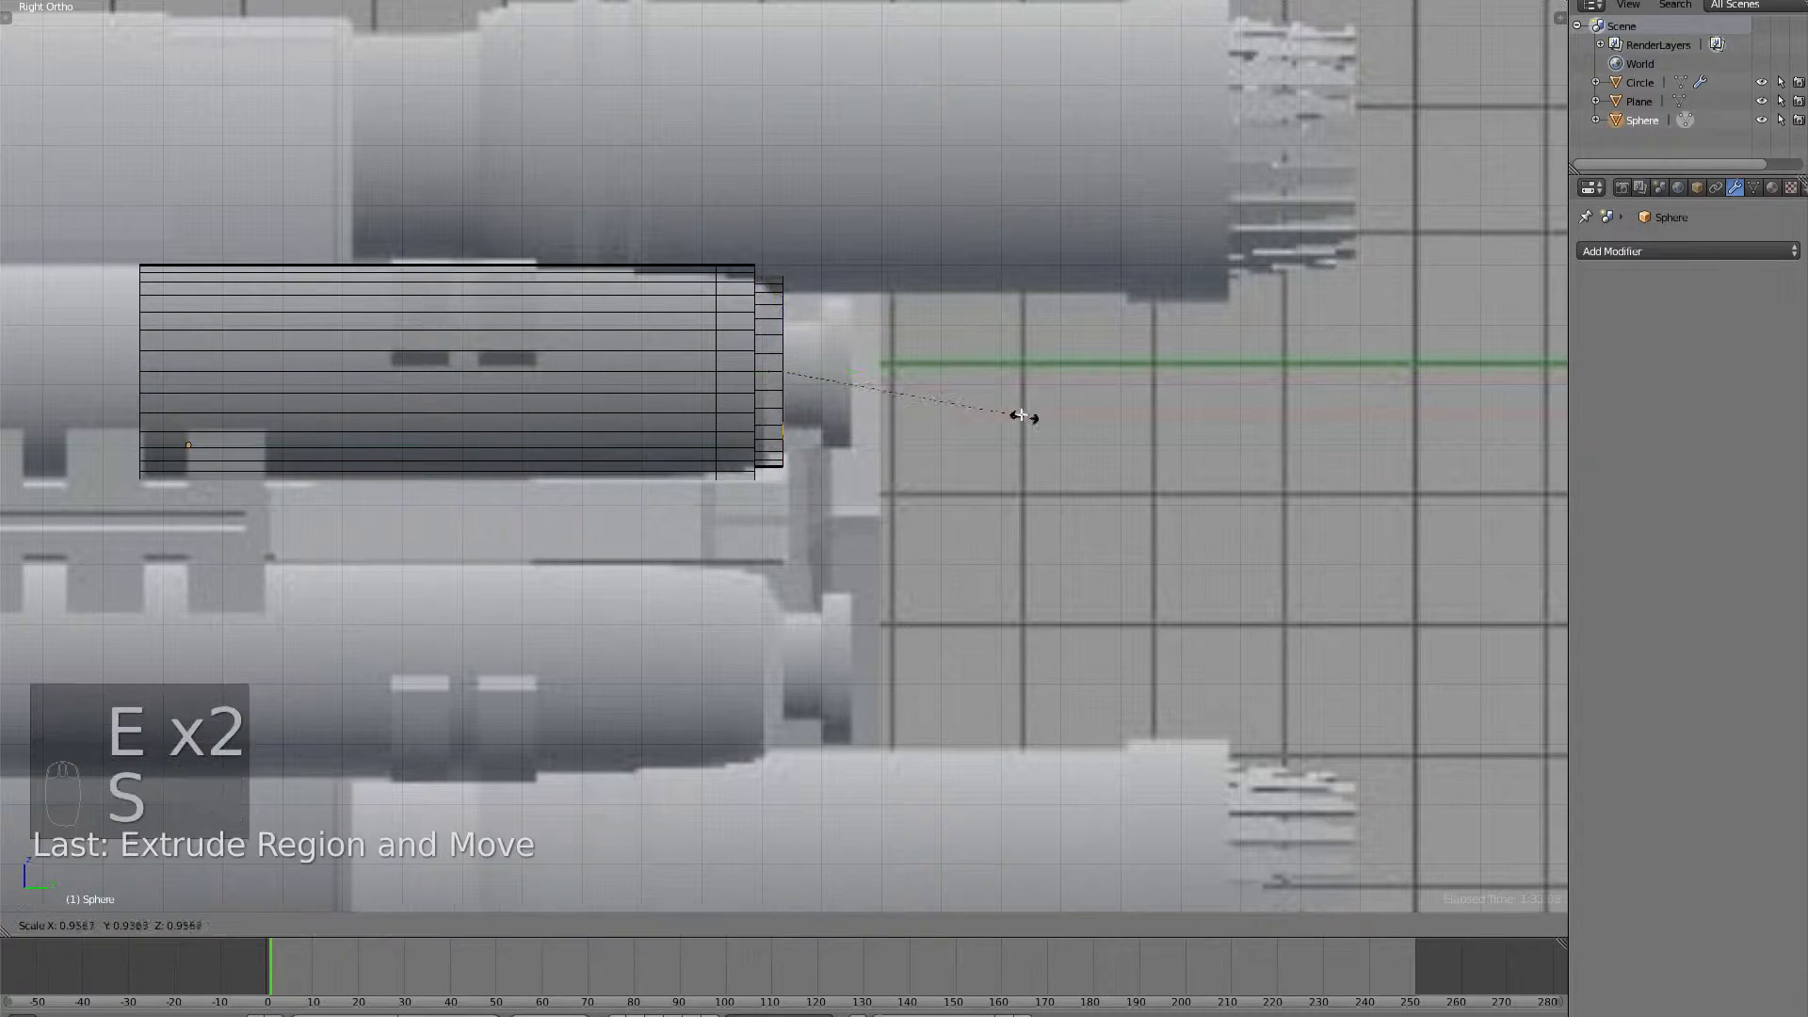
{"action": "left_click", "coordinate": [959, 399]}
{"action": "key", "text": "z"}
{"action": "key", "text": "z"}
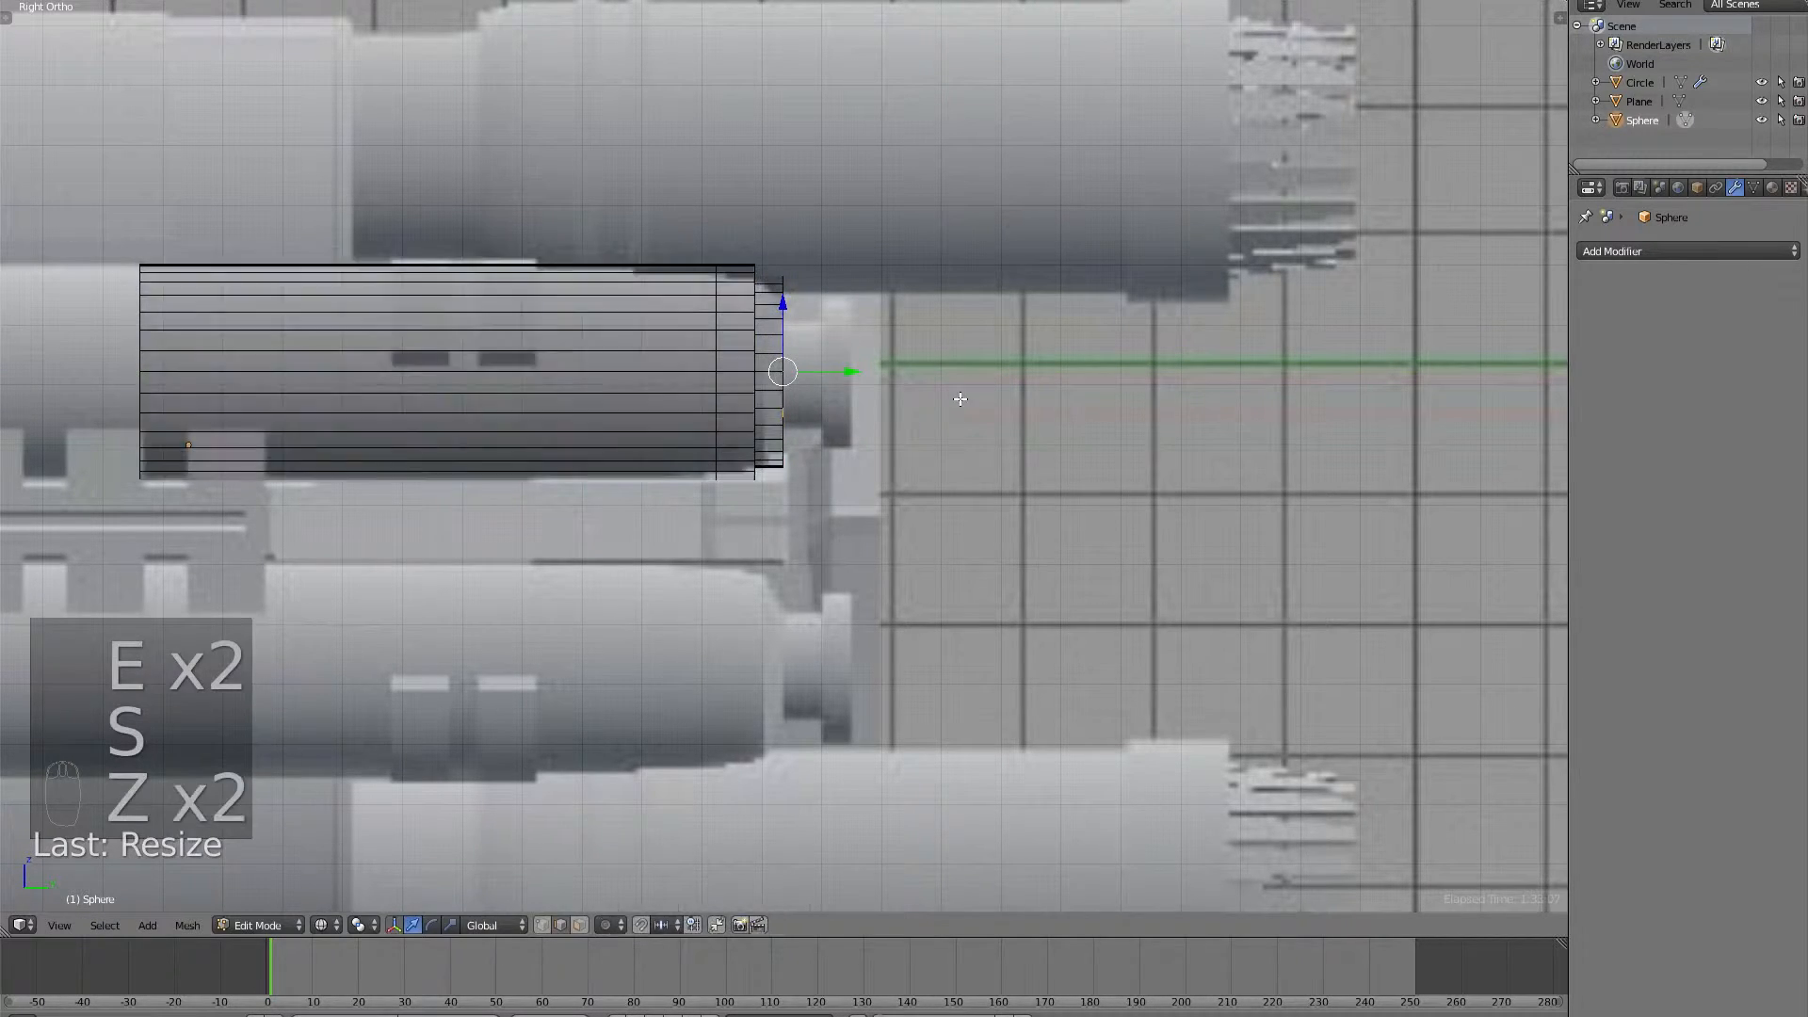
{"action": "middle_click_drag", "start_coordinate": [860, 349], "coordinate": [861, 382]}
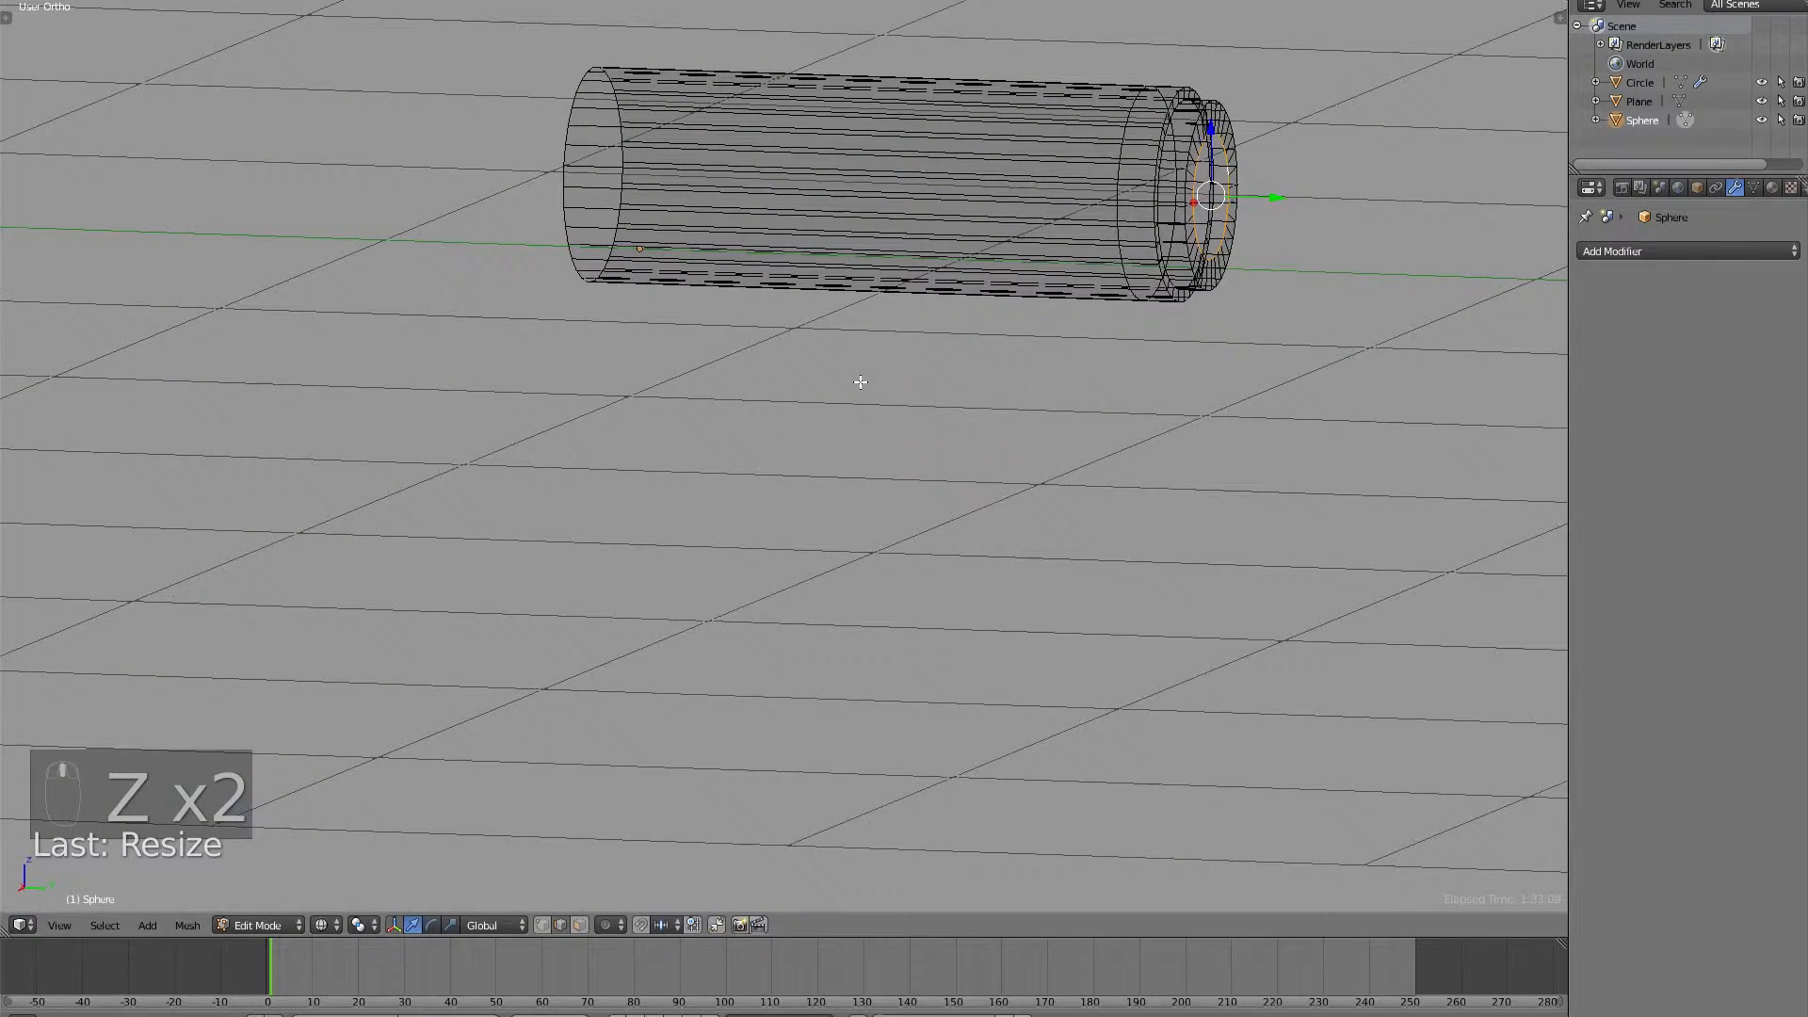
Extend the barrel with further Y-constrained extrusions and a narrower ring, forming the stepped nozzle tip.
{"action": "key", "text": "KP_3"}
{"action": "key", "text": "ctrl+space"}
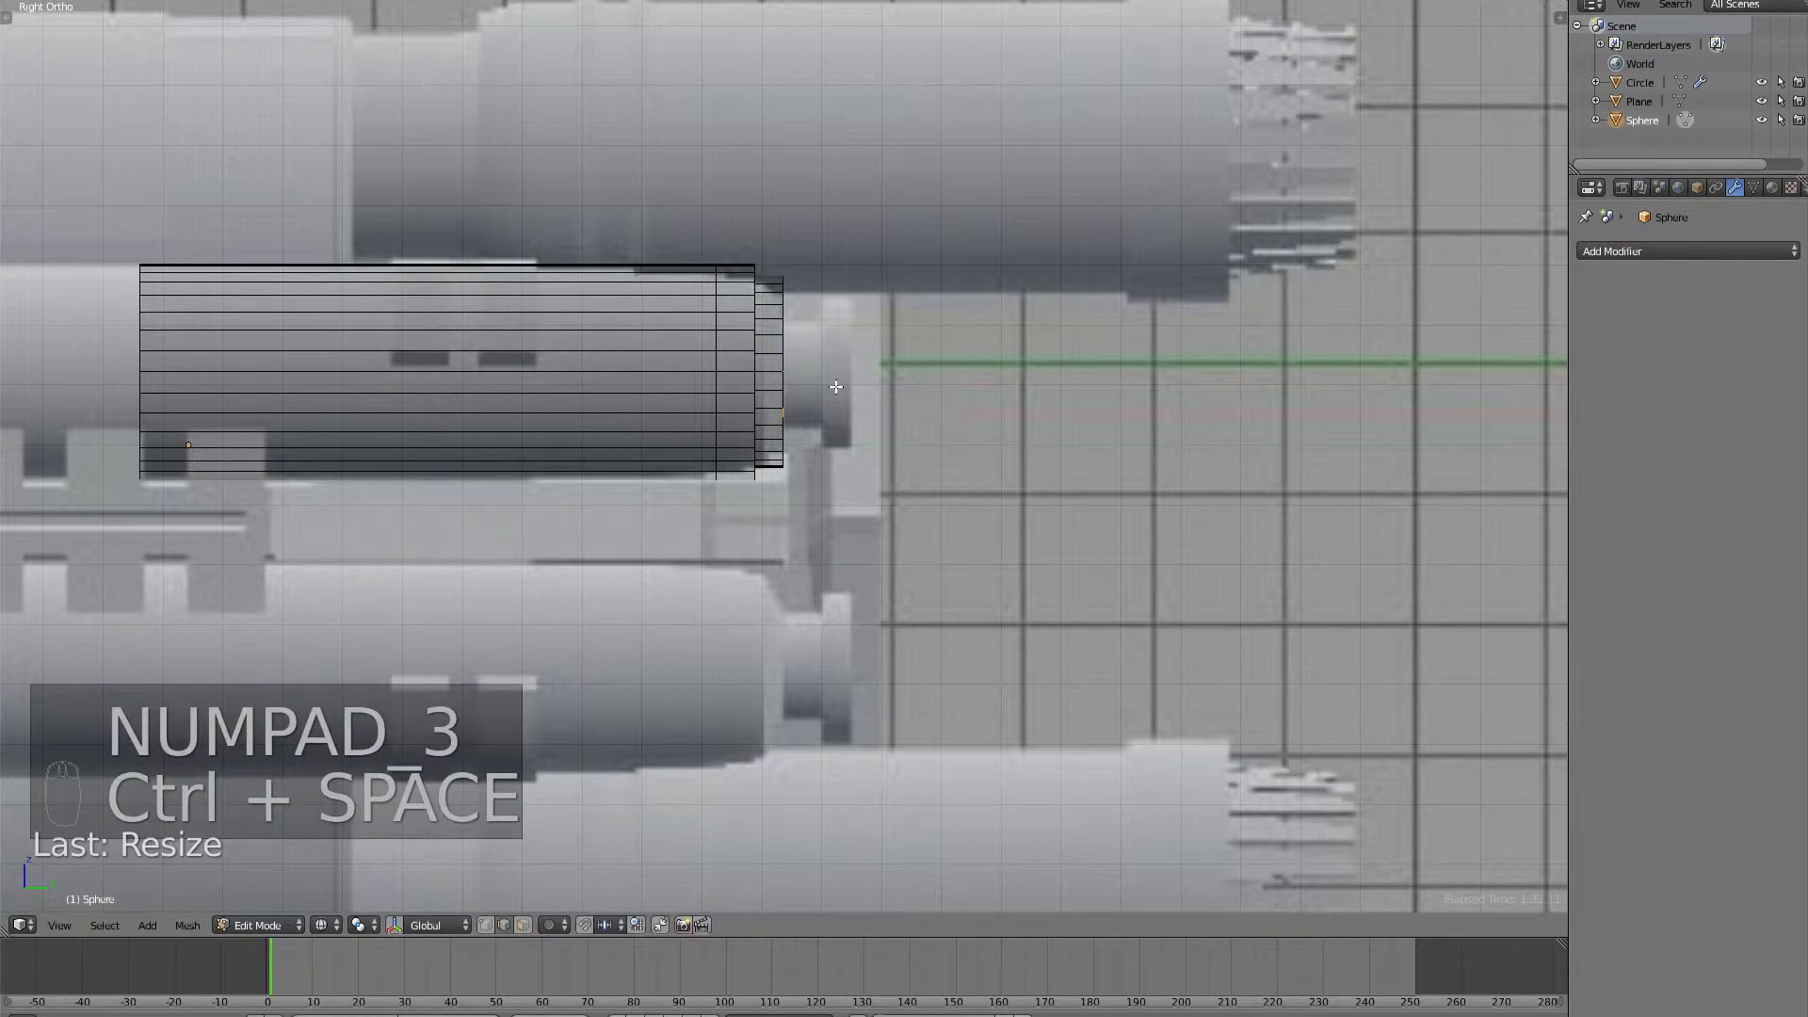
{"action": "key", "text": "e"}
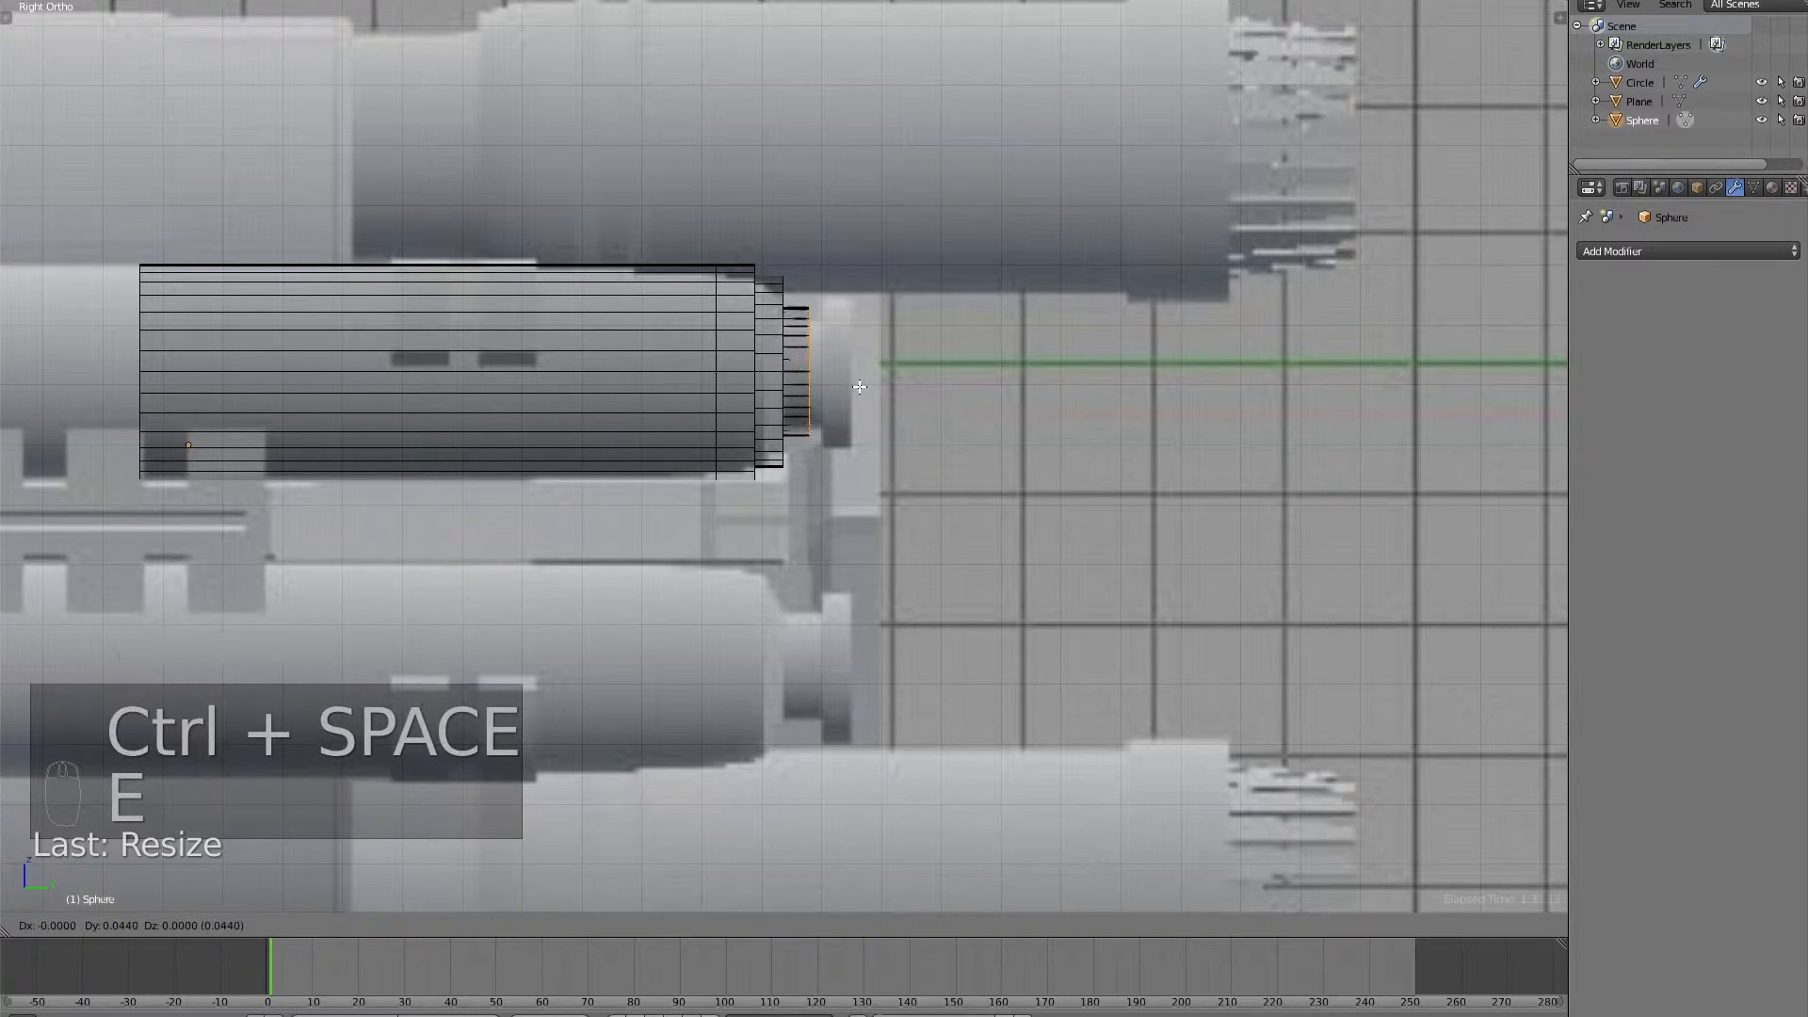
{"action": "key", "text": "y"}
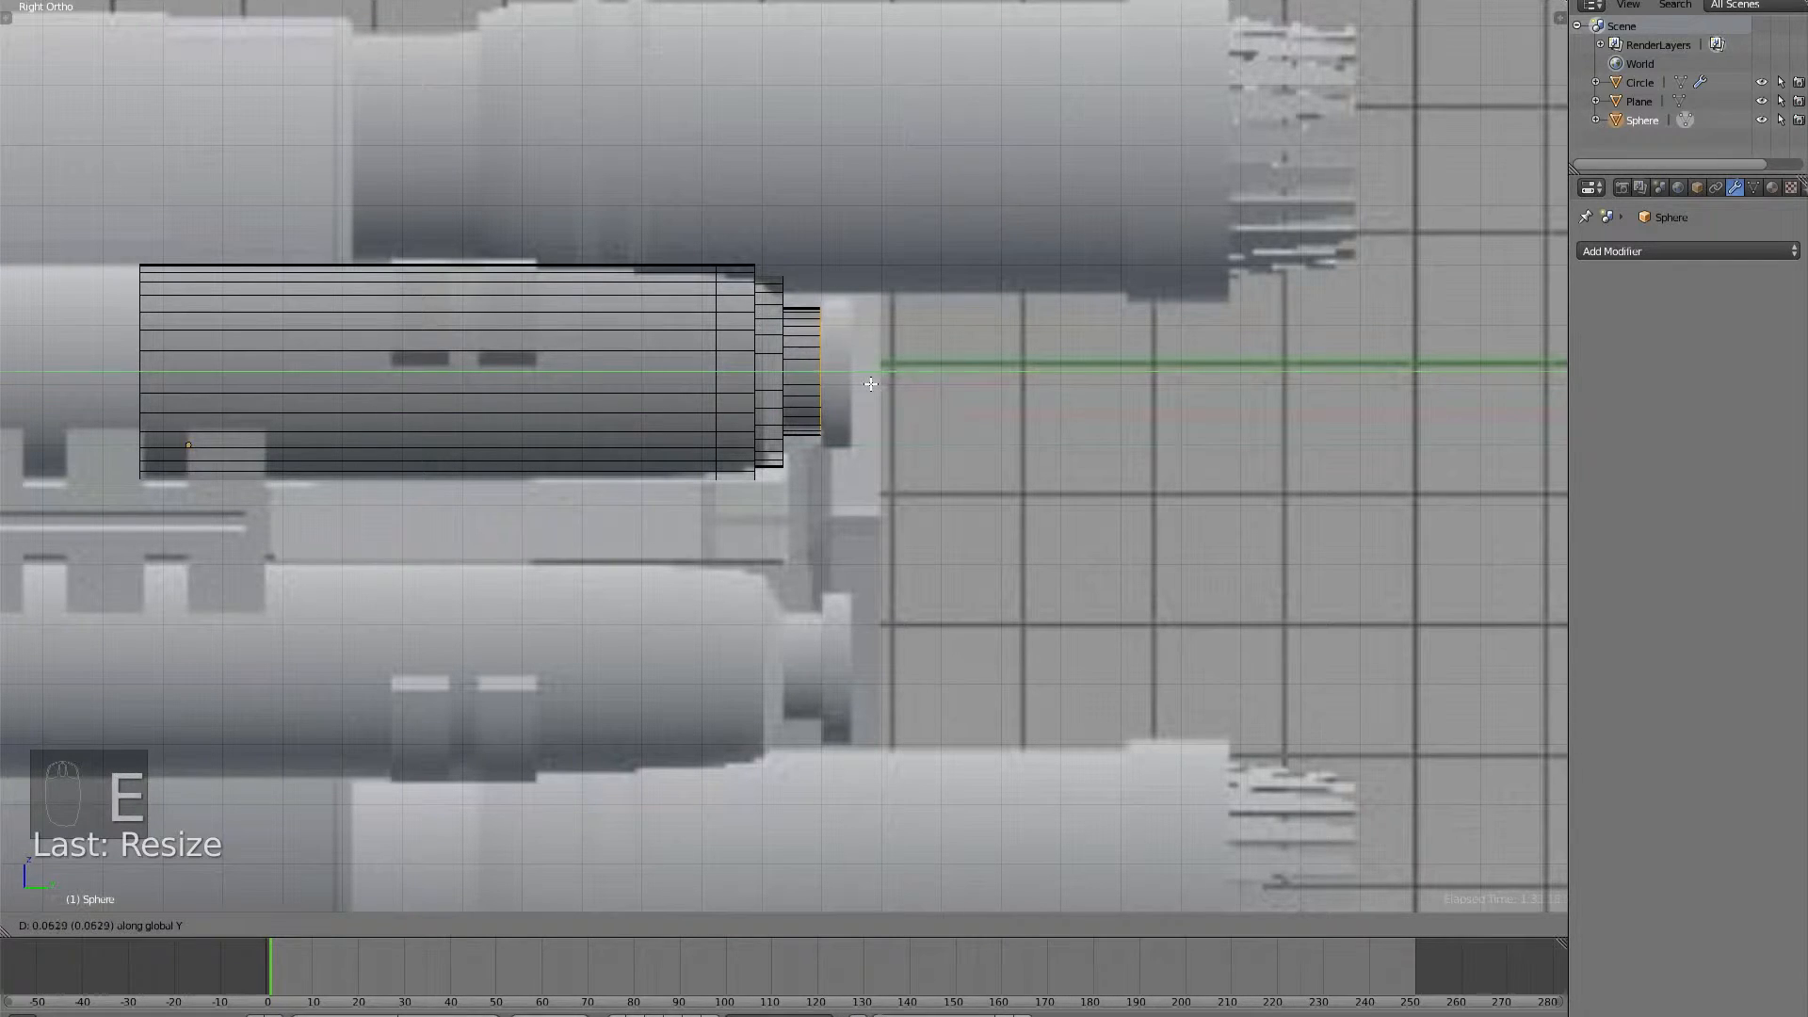
{"action": "left_click", "coordinate": [871, 384]}
{"action": "key", "text": "e"}
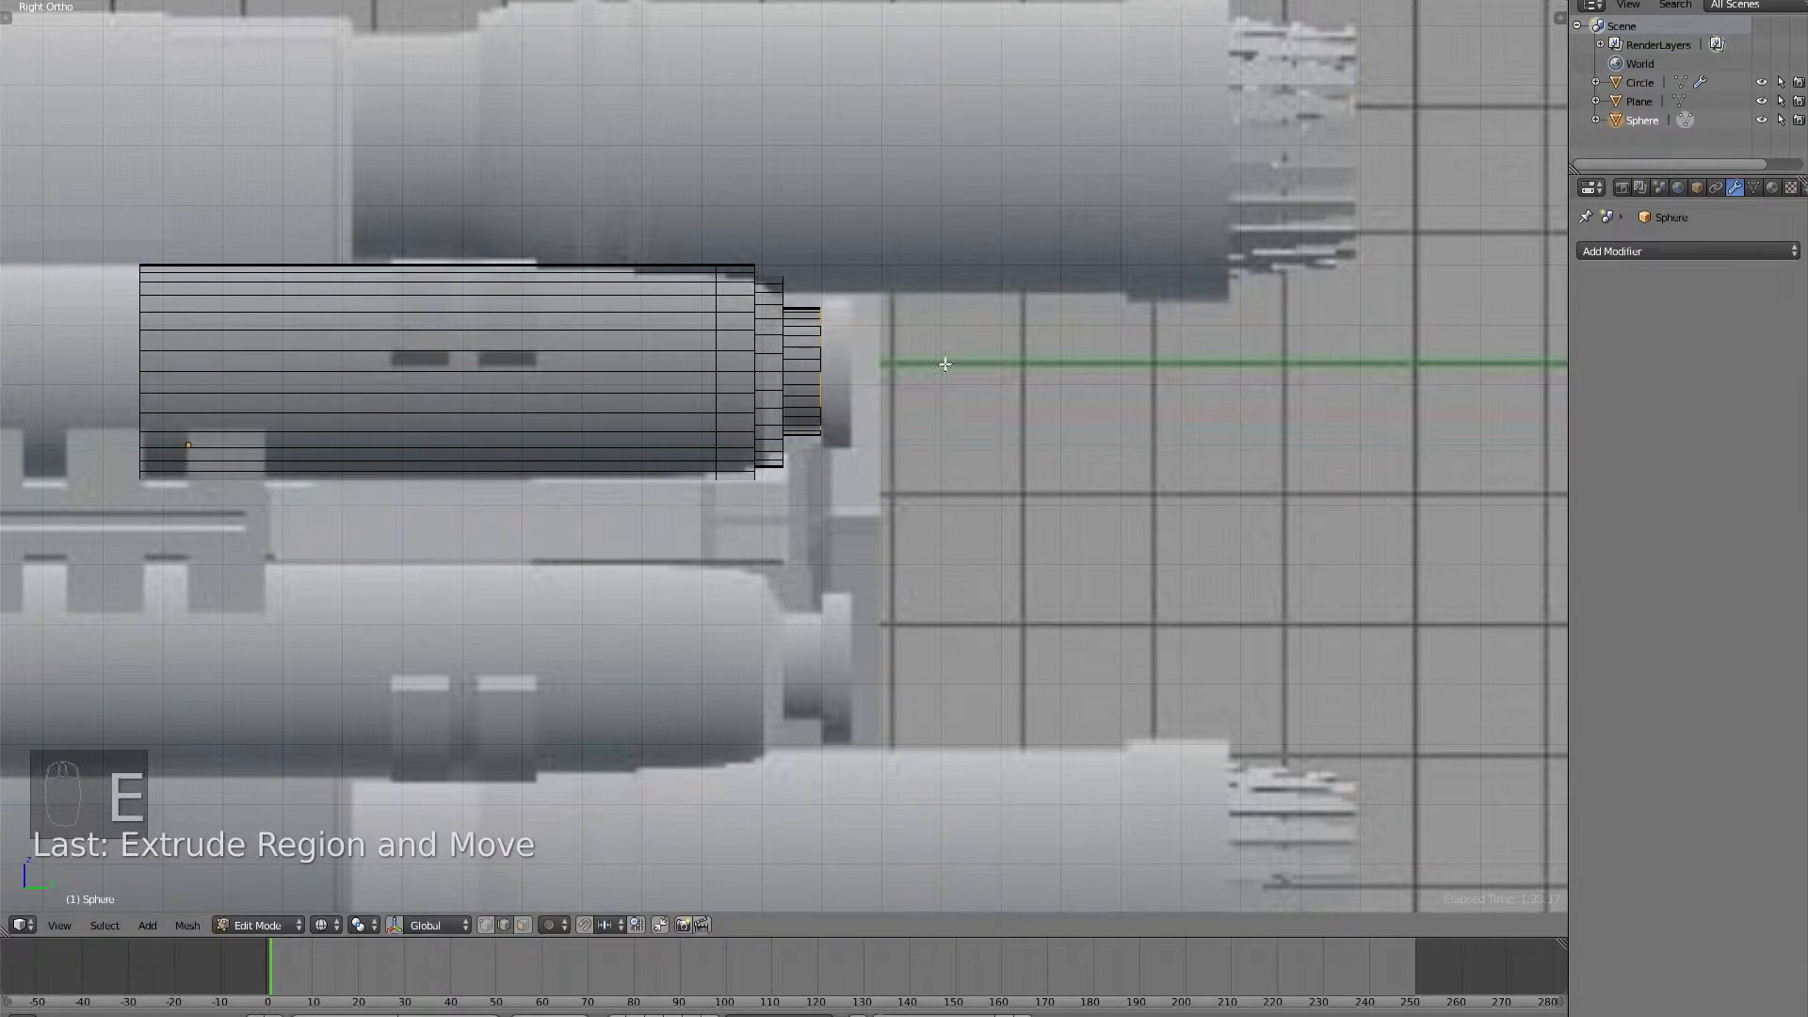
{"action": "key", "text": "s"}
{"action": "left_click", "coordinate": [986, 376]}
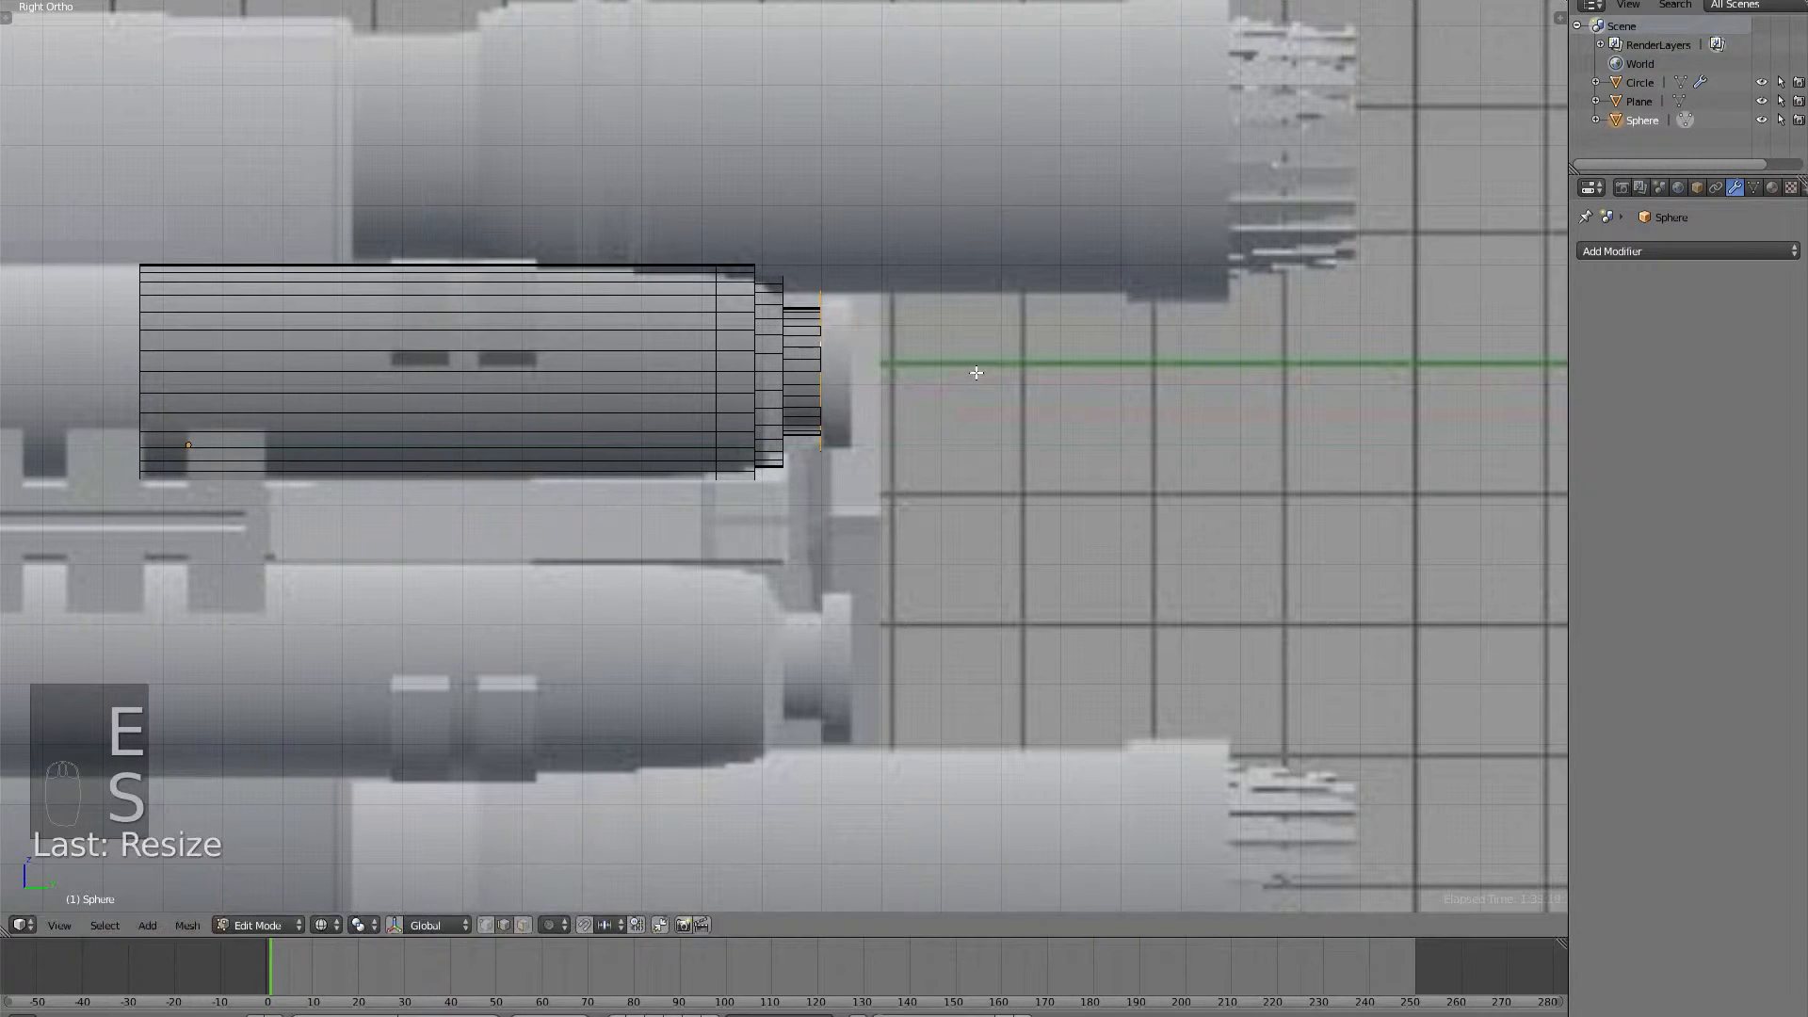
{"action": "key", "text": "e"}
{"action": "key", "text": "y"}
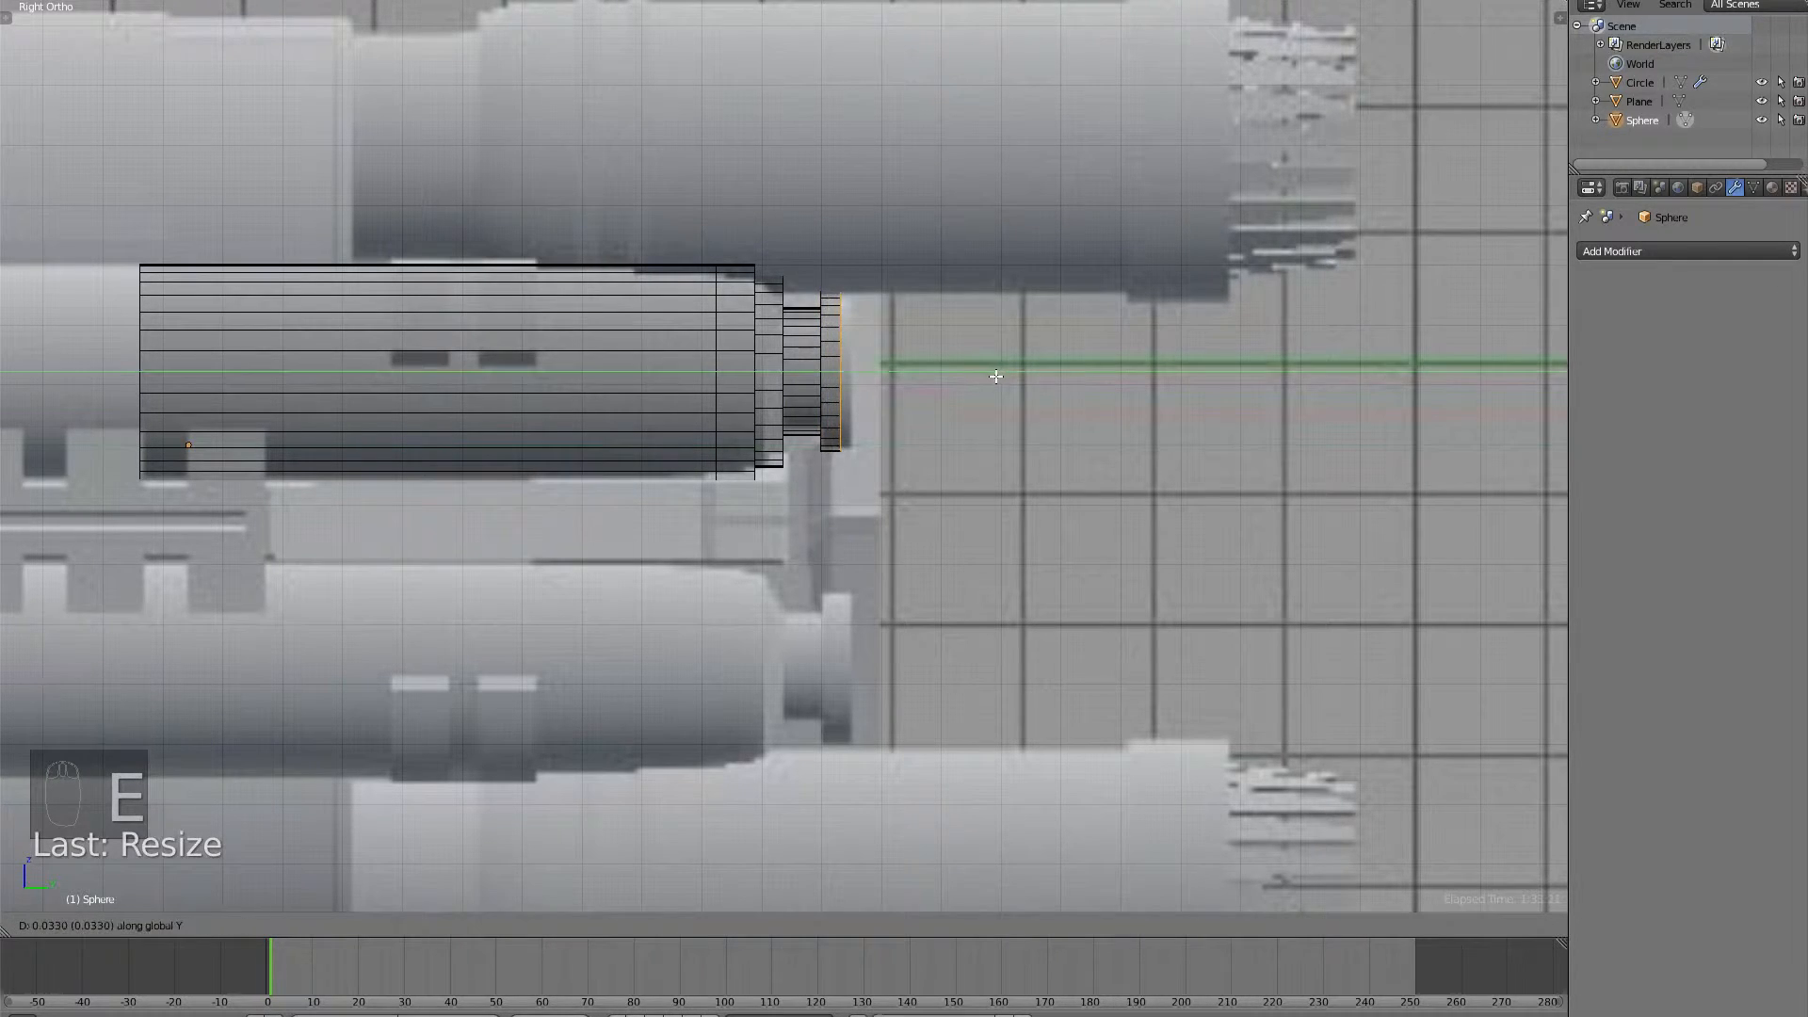
{"action": "left_click", "coordinate": [1013, 381]}
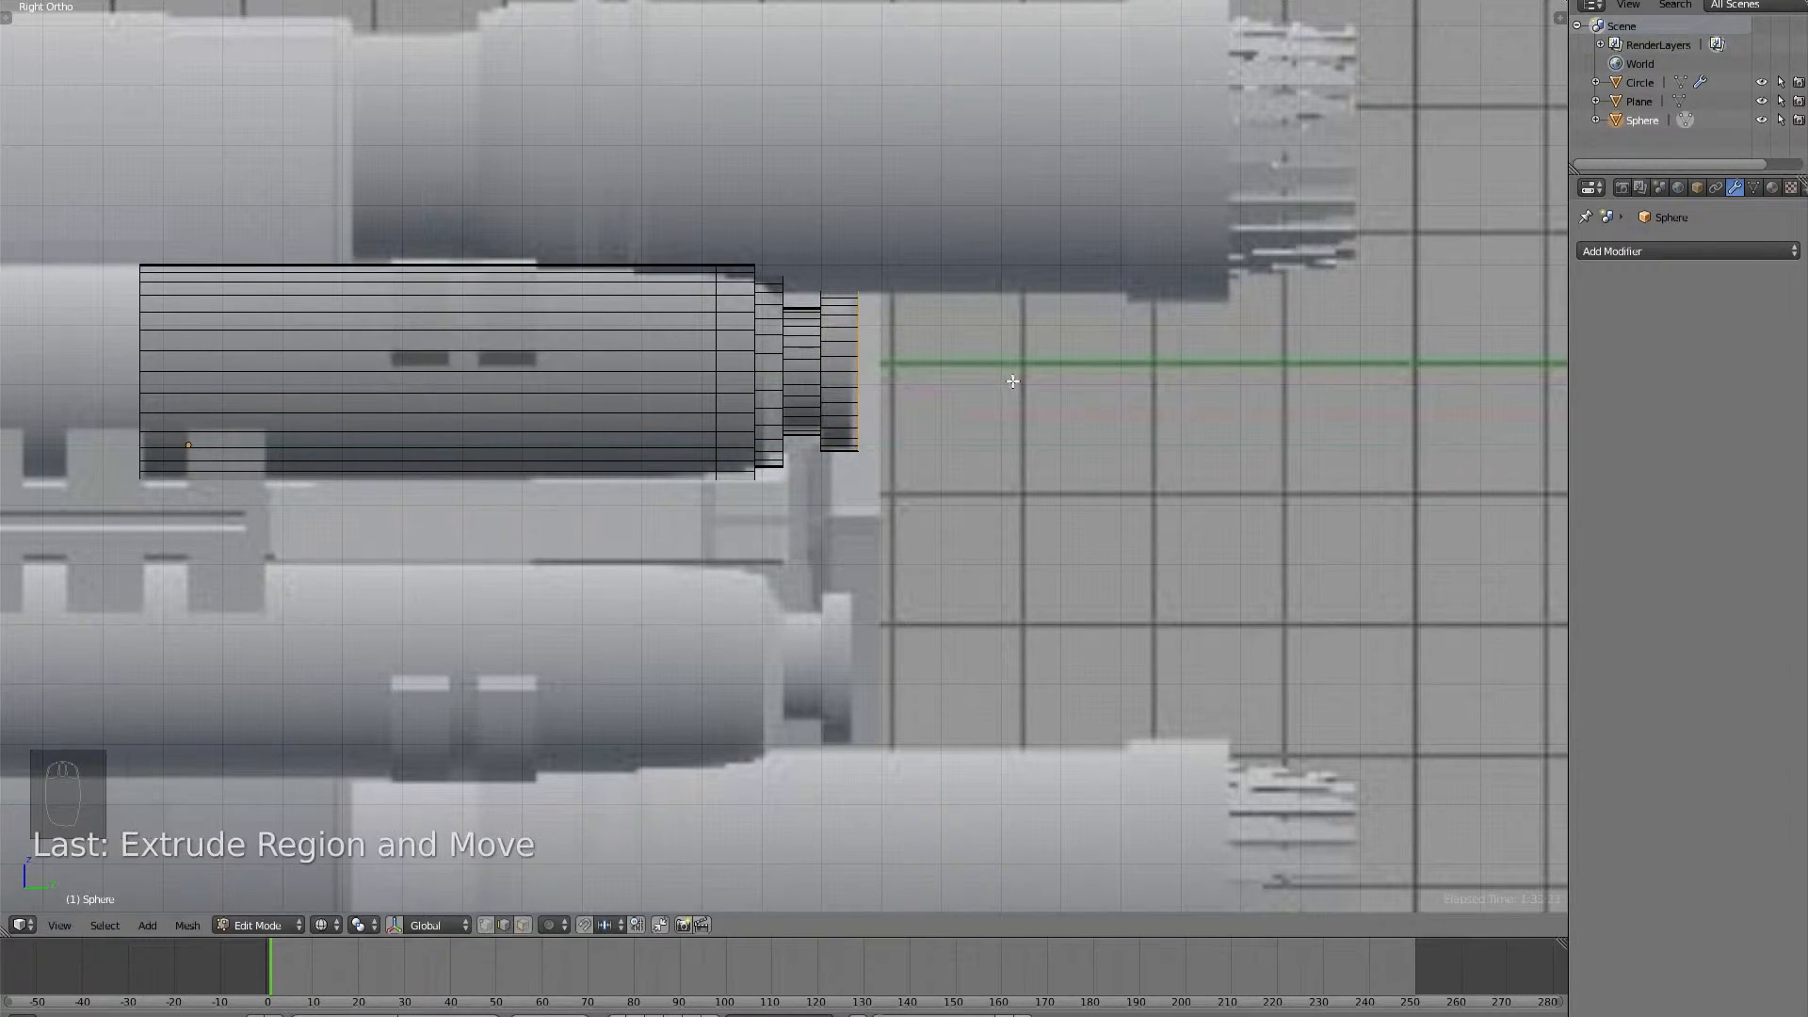
{"action": "middle_click_drag", "start_coordinate": [1012, 381], "coordinate": [908, 392]}
{"action": "scroll", "coordinate": [912, 391], "scroll_direction": "down", "scroll_amount": 5}
In solid shading, fill the barrel's open end with a face.
{"action": "key", "text": "z"}
{"action": "middle_click_drag", "start_coordinate": [1041, 349], "coordinate": [656, 429], "text": "shift"}
{"action": "scroll", "coordinate": [810, 401], "scroll_direction": "up", "scroll_amount": 6}
{"action": "key", "text": "f"}
{"action": "key", "text": "a"}
{"action": "scroll", "coordinate": [811, 401], "scroll_direction": "down", "scroll_amount": 6}
{"action": "scroll", "coordinate": [655, 428], "scroll_direction": "down", "scroll_amount": 3}
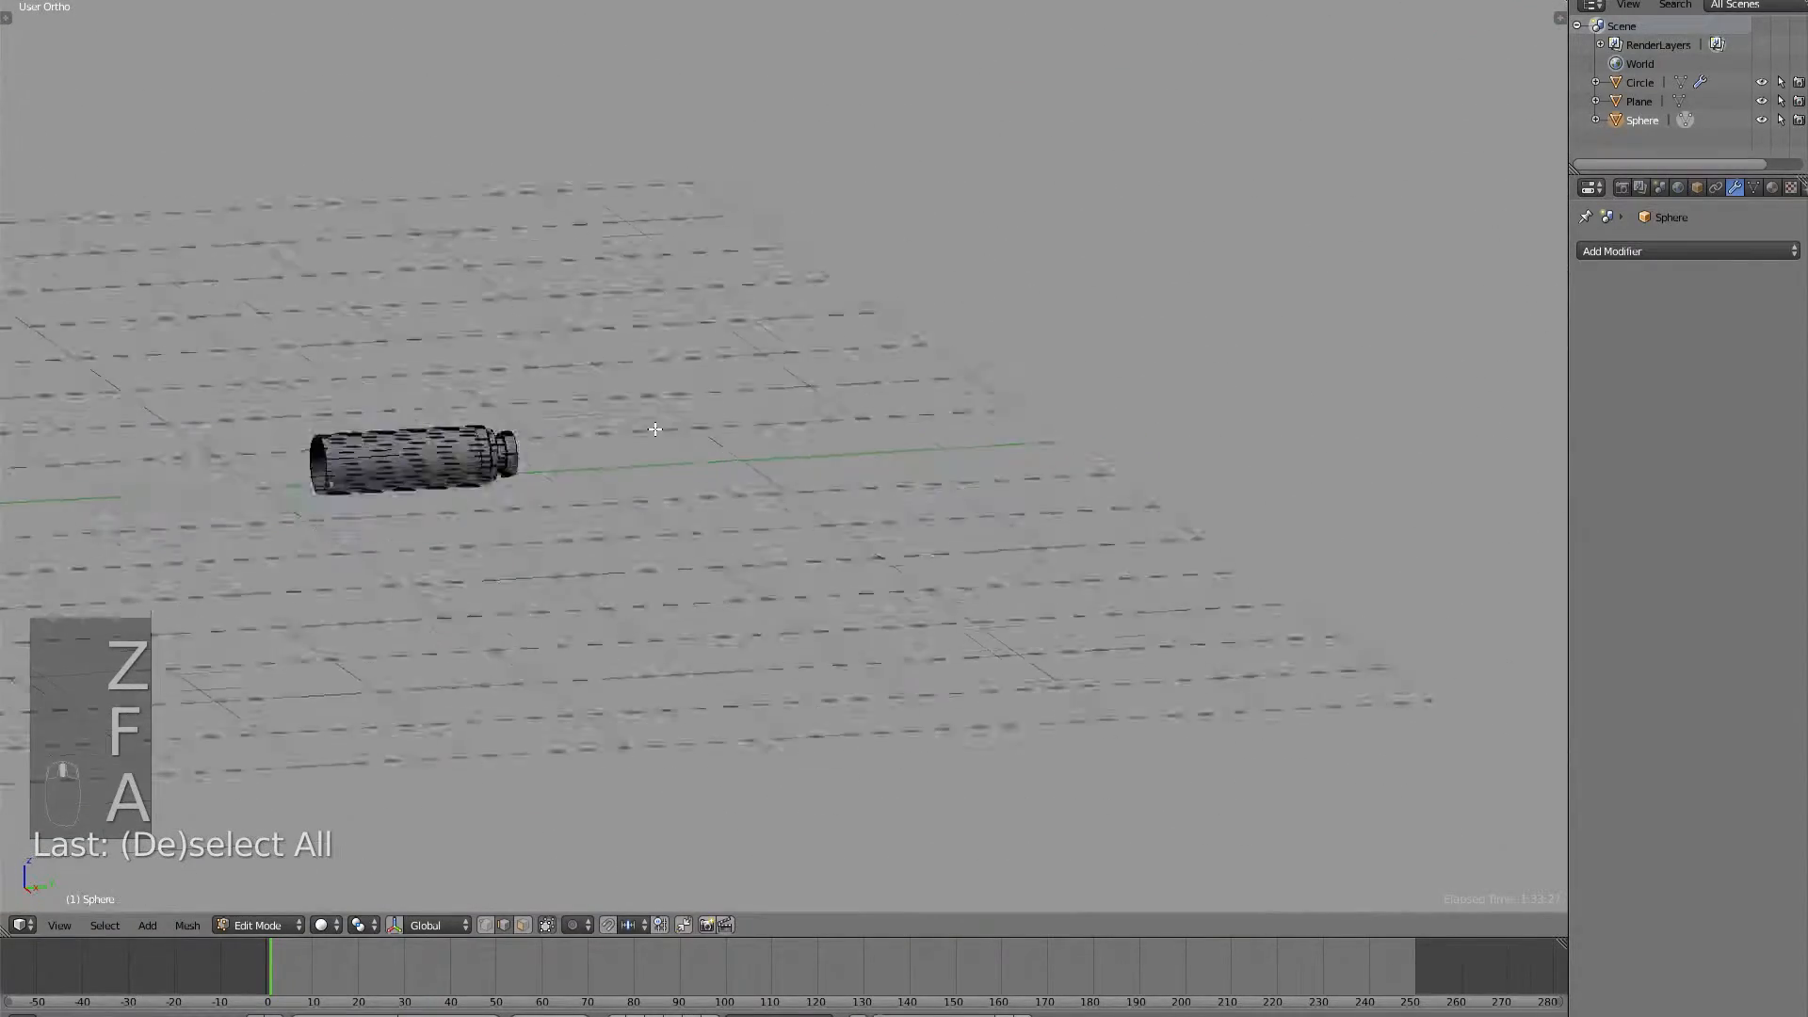
In side view, stretch the barrel's rear end back along Y to the ribbed ring.
{"action": "key", "text": "KP_3"}
{"action": "scroll", "coordinate": [734, 441], "scroll_direction": "up", "scroll_amount": 6}
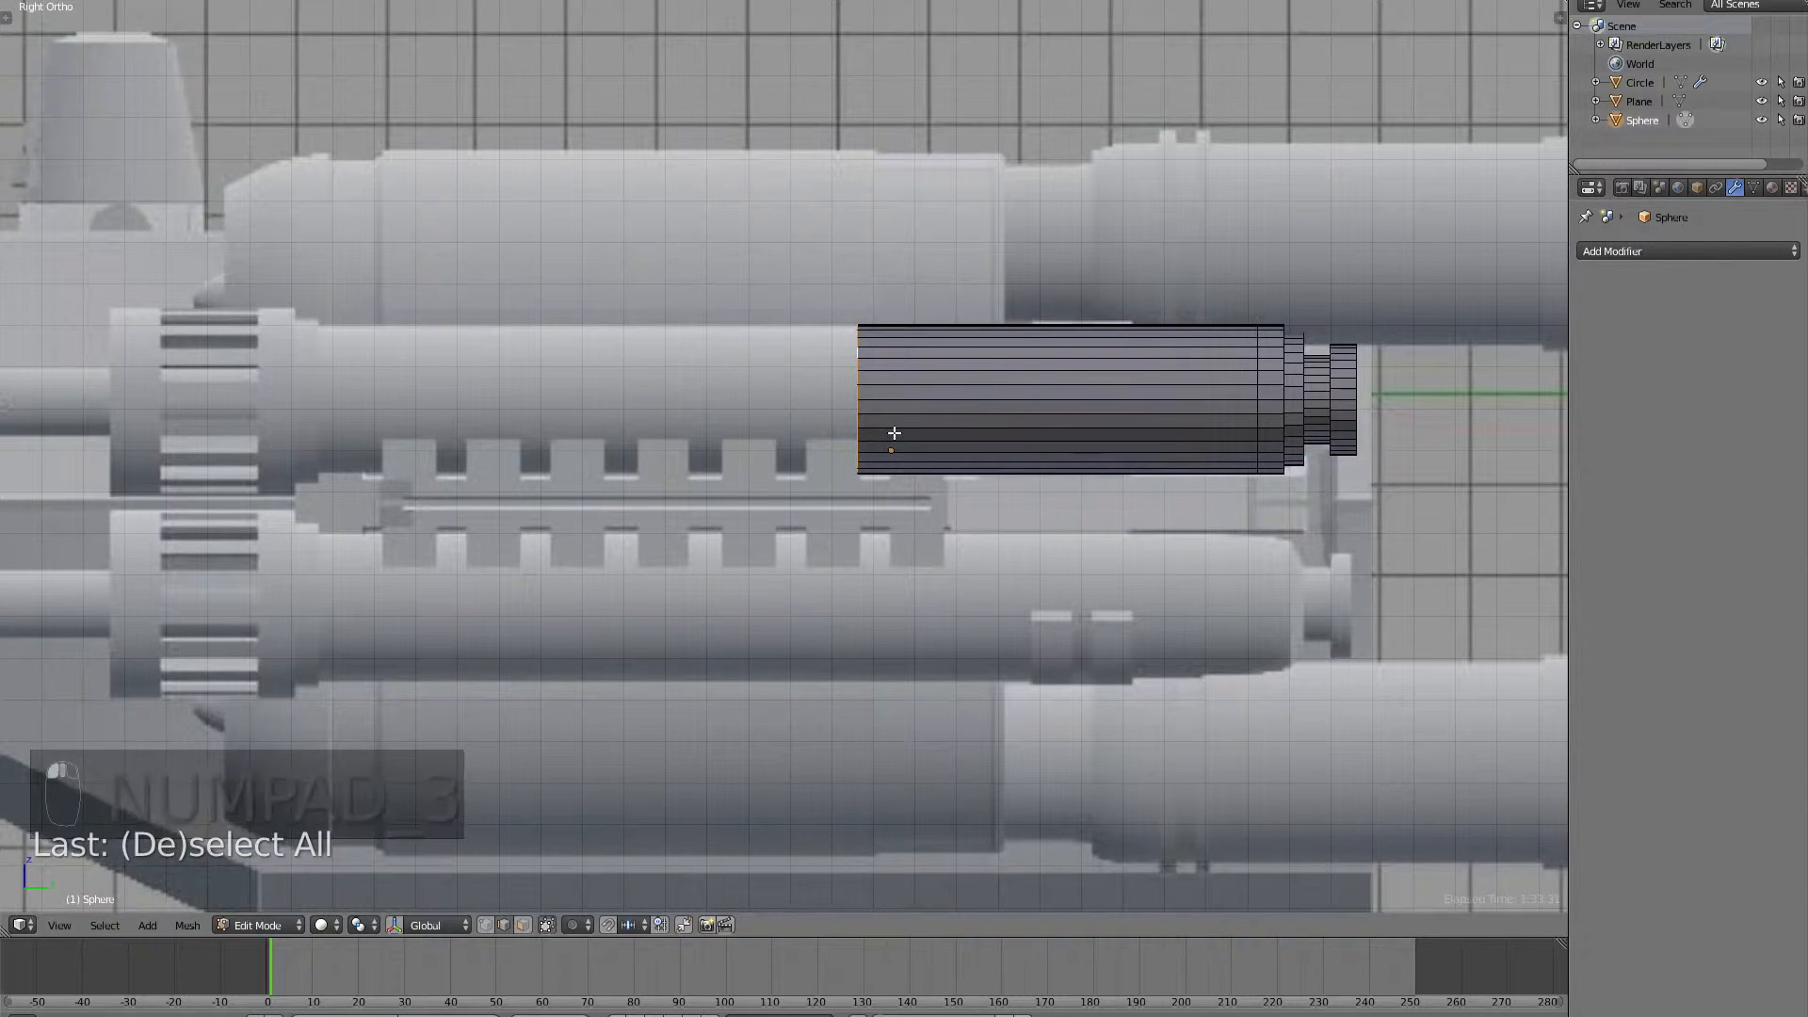
{"action": "key", "text": "ctrl+space"}
{"action": "left_click_drag", "start_coordinate": [908, 392], "coordinate": [390, 353]}
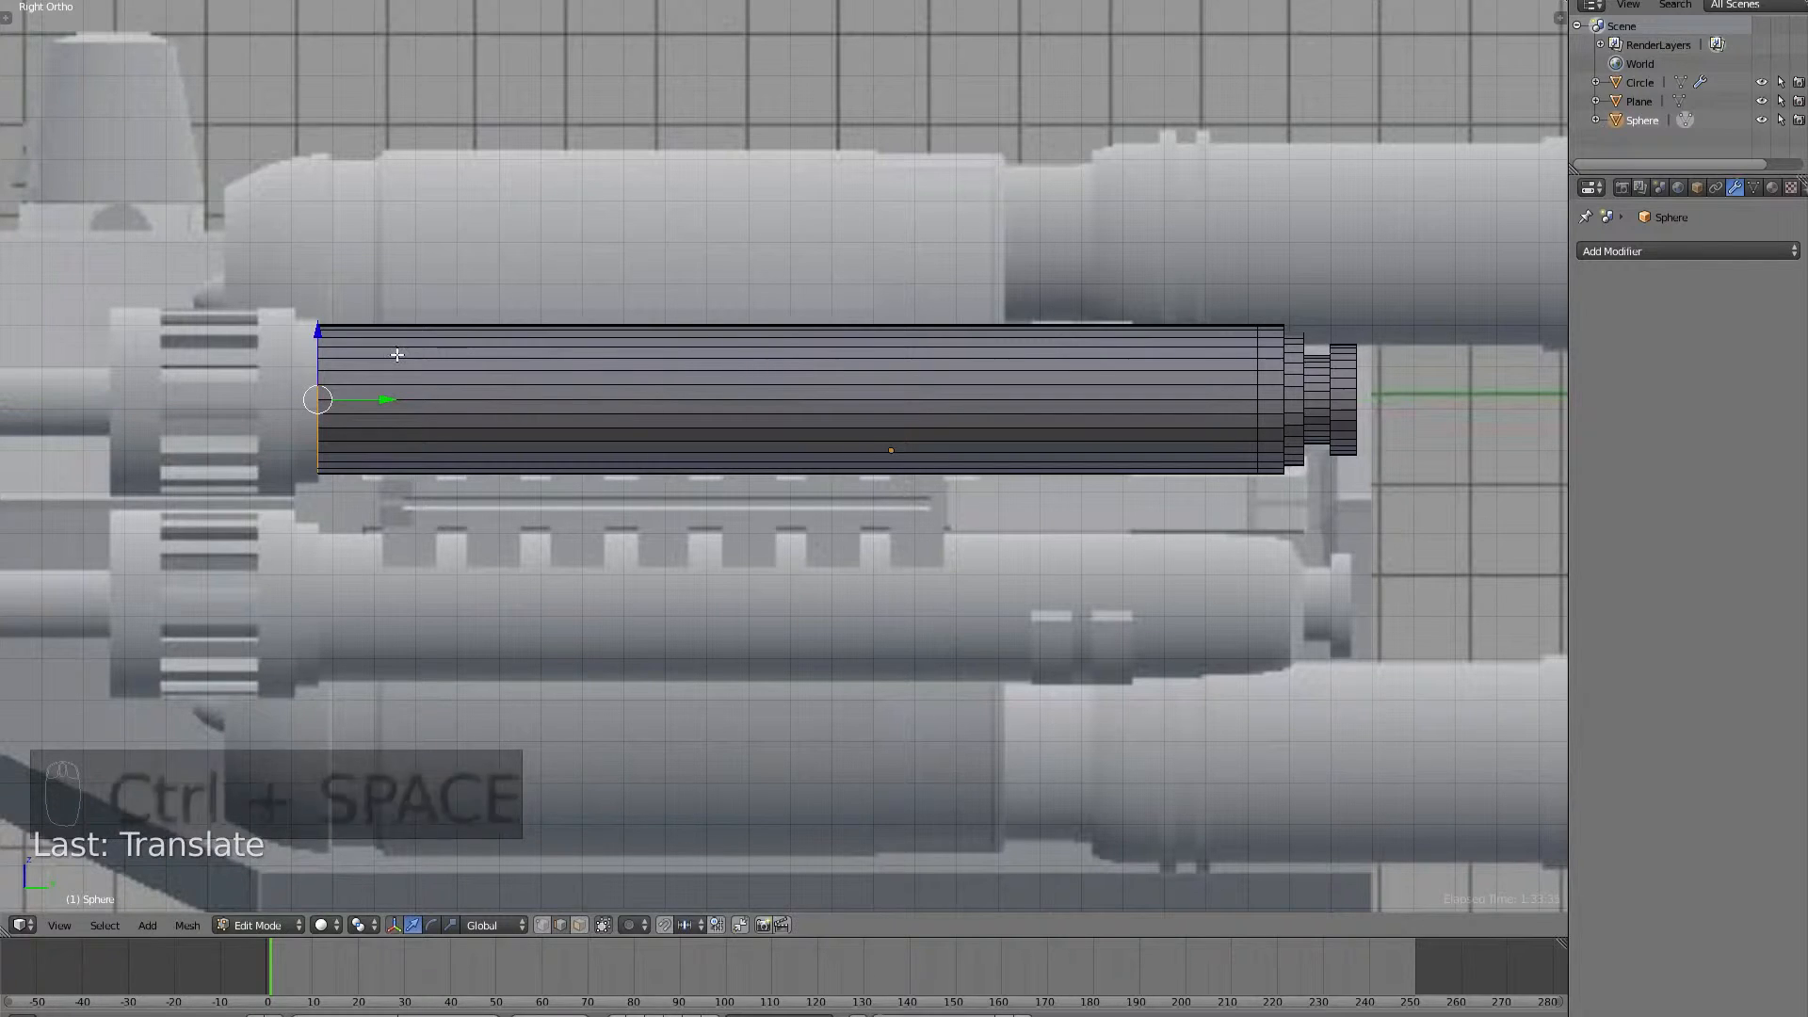
Extrude the rear loop into a slightly wider rim, then extrude it once more.
{"action": "key", "text": "e"}
{"action": "right_click", "coordinate": [410, 343]}
{"action": "key", "text": "s"}
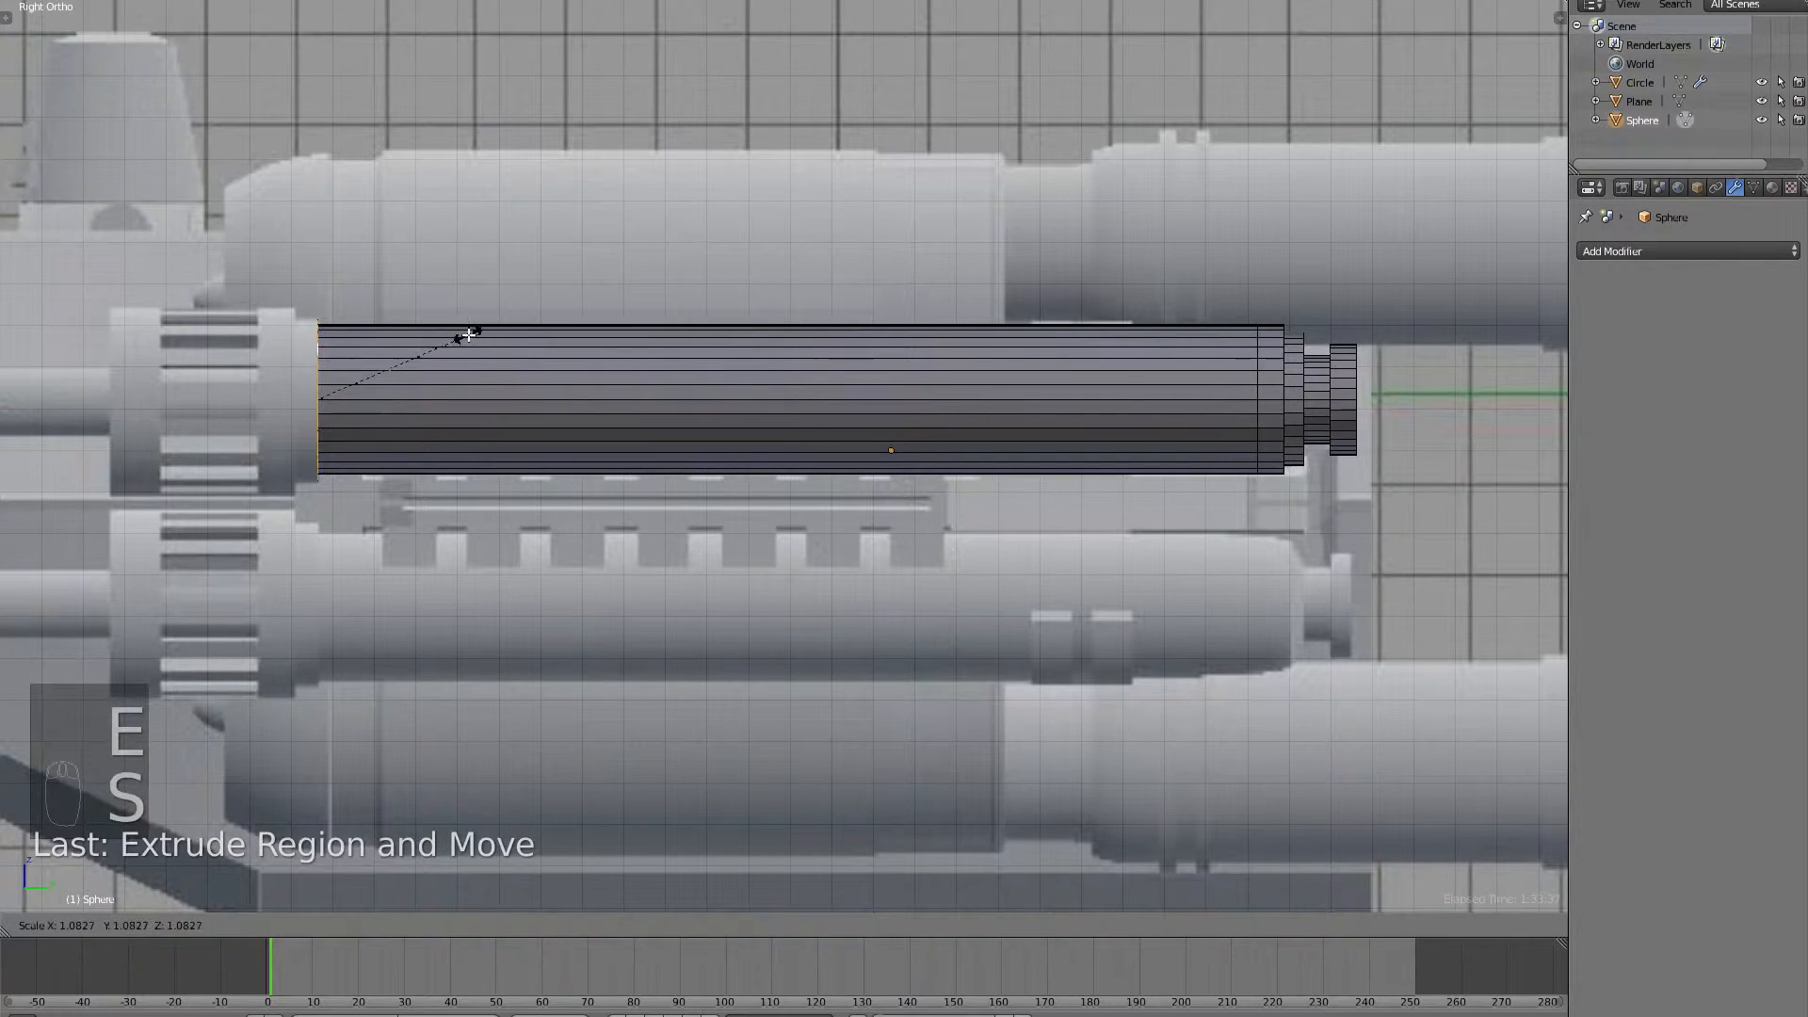
{"action": "left_click", "coordinate": [469, 335]}
{"action": "key", "text": "e"}
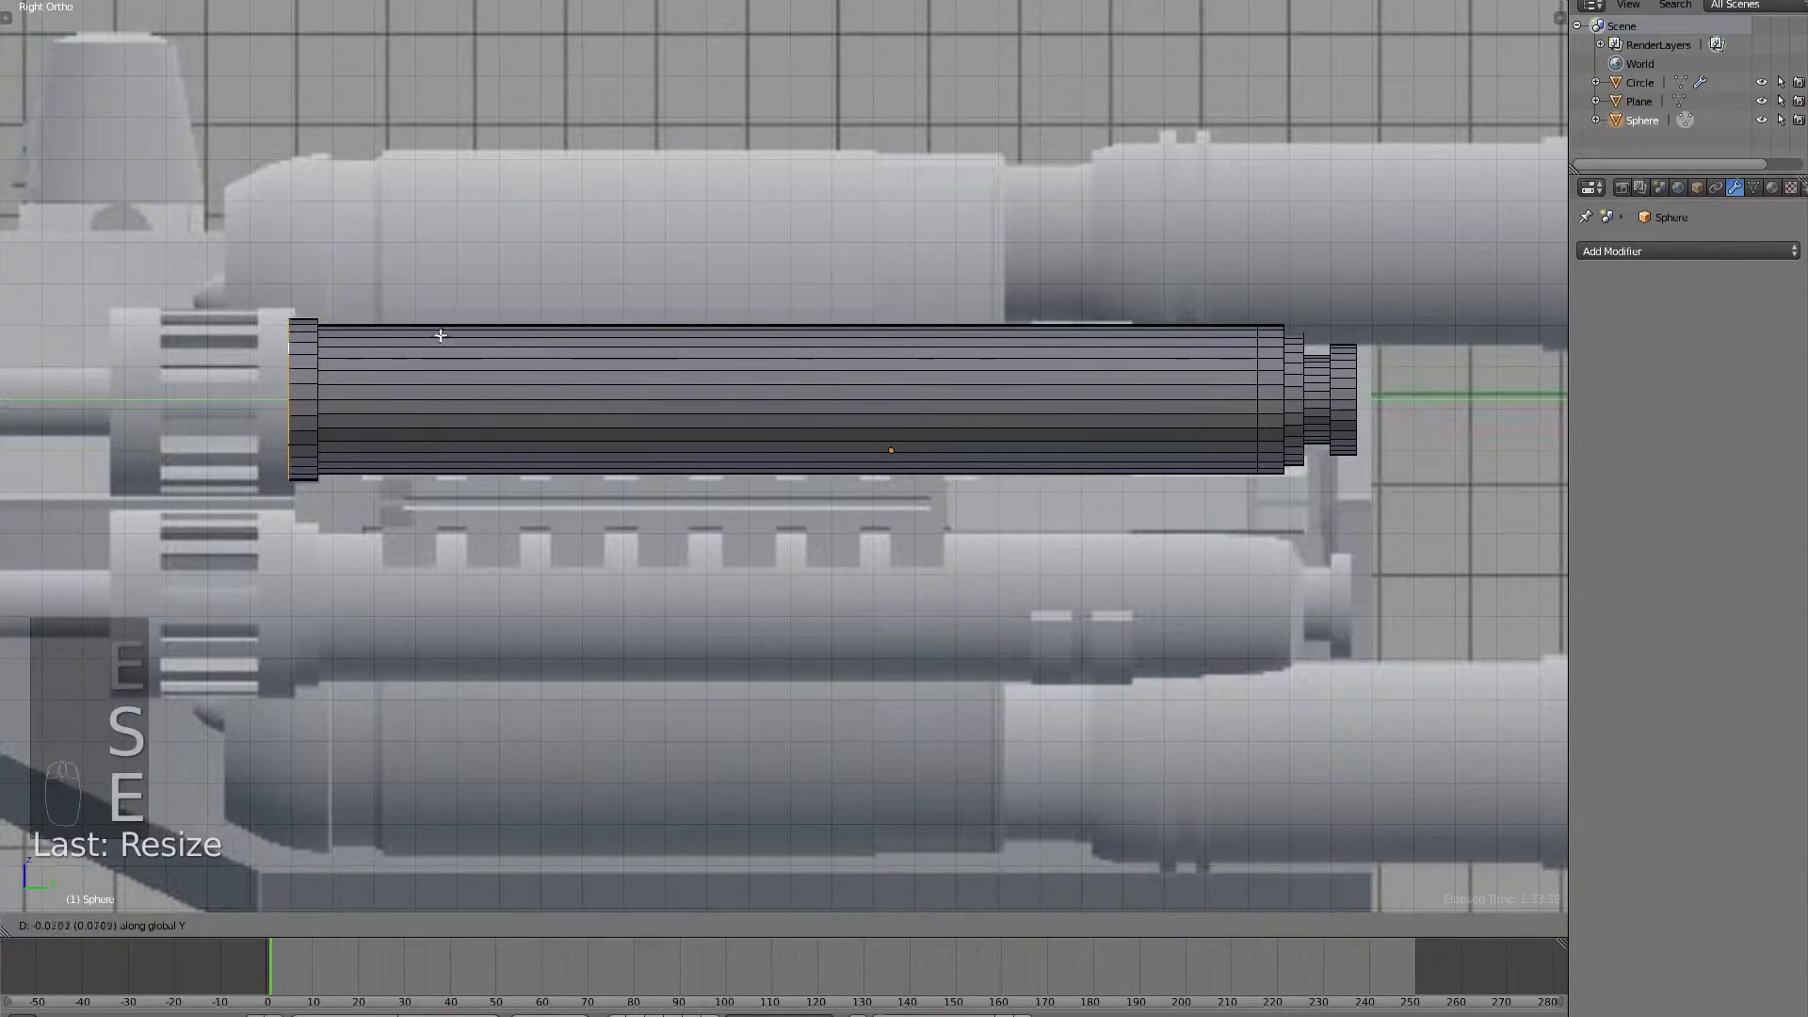
{"action": "left_click", "coordinate": [447, 338]}
Deselect all and return to object mode.
{"action": "key", "text": "a"}
{"action": "middle_click_drag", "start_coordinate": [252, 394], "coordinate": [796, 364], "text": "shift"}
{"action": "scroll", "coordinate": [719, 351], "scroll_direction": "up", "scroll_amount": 3}
{"action": "scroll", "coordinate": [662, 302], "scroll_direction": "down", "scroll_amount": 3}
{"action": "key", "text": "Tab"}
{"action": "scroll", "coordinate": [637, 311], "scroll_direction": "down", "scroll_amount": 3}
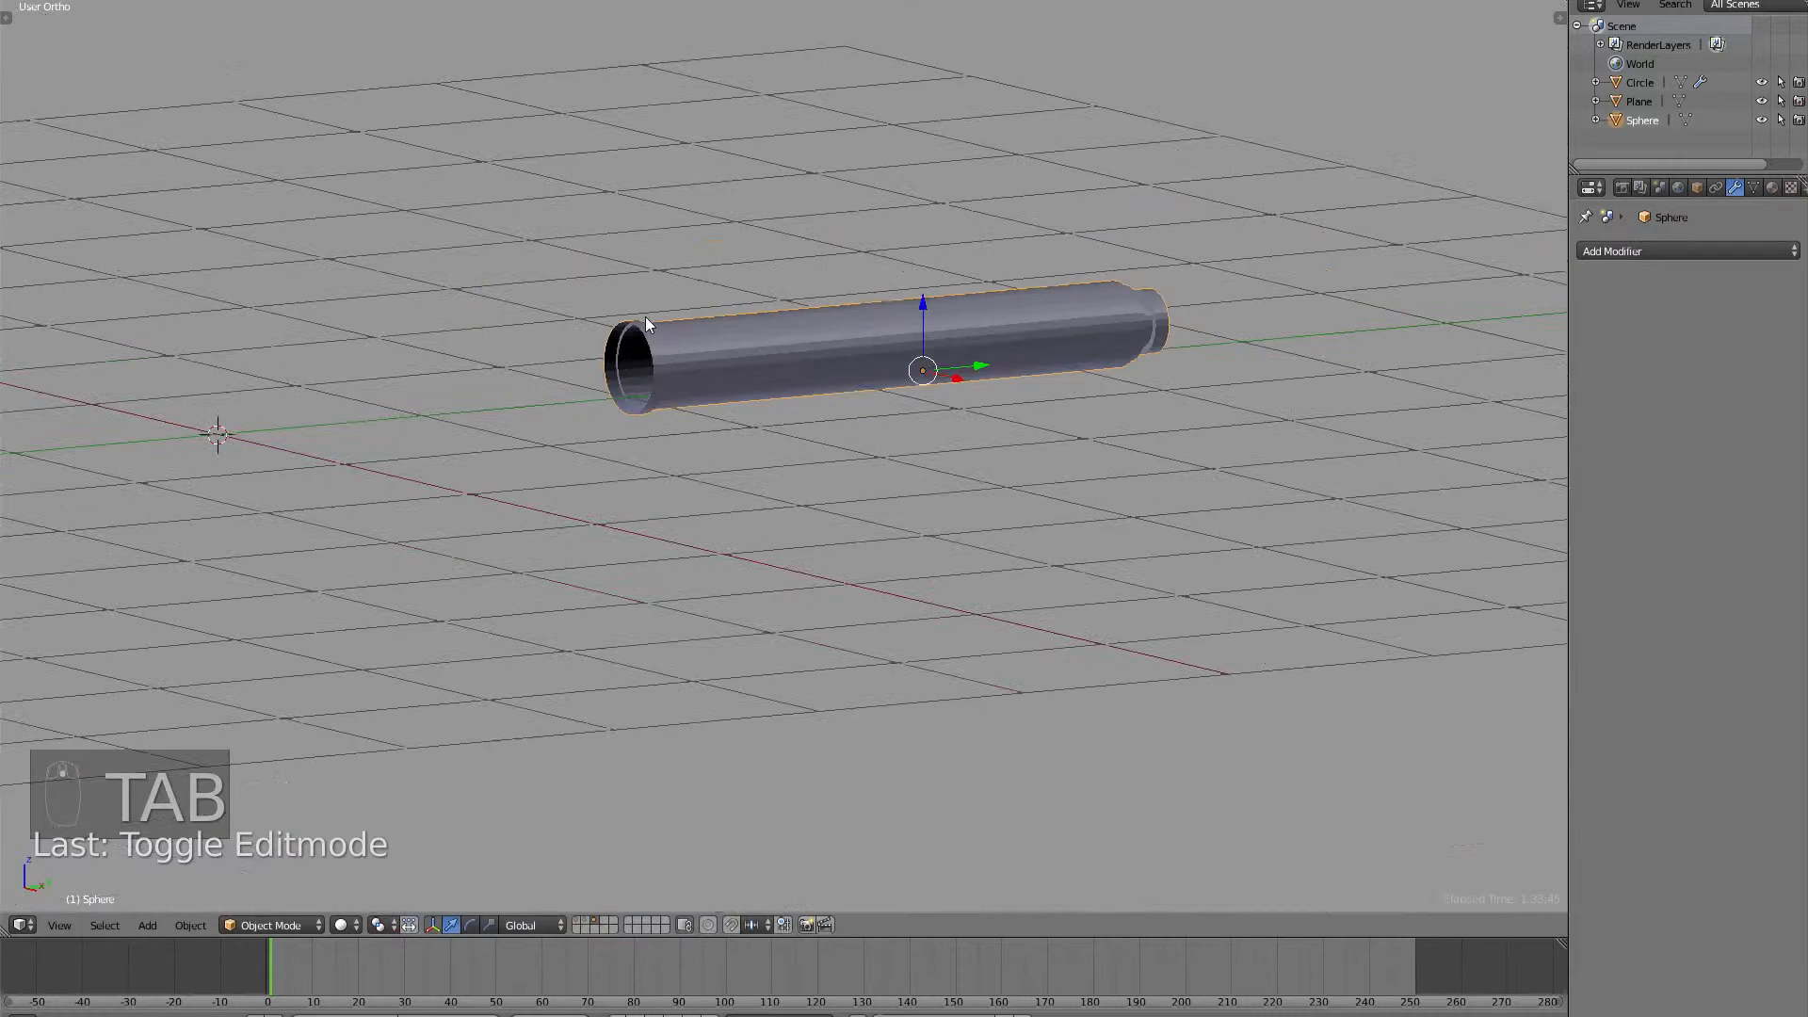
Add a cylinder, rotate it 90° on X, shrink it and place it beside the barrel.
{"action": "key", "text": "shift+a"}
{"action": "mouse_move", "coordinate": [703, 371]}
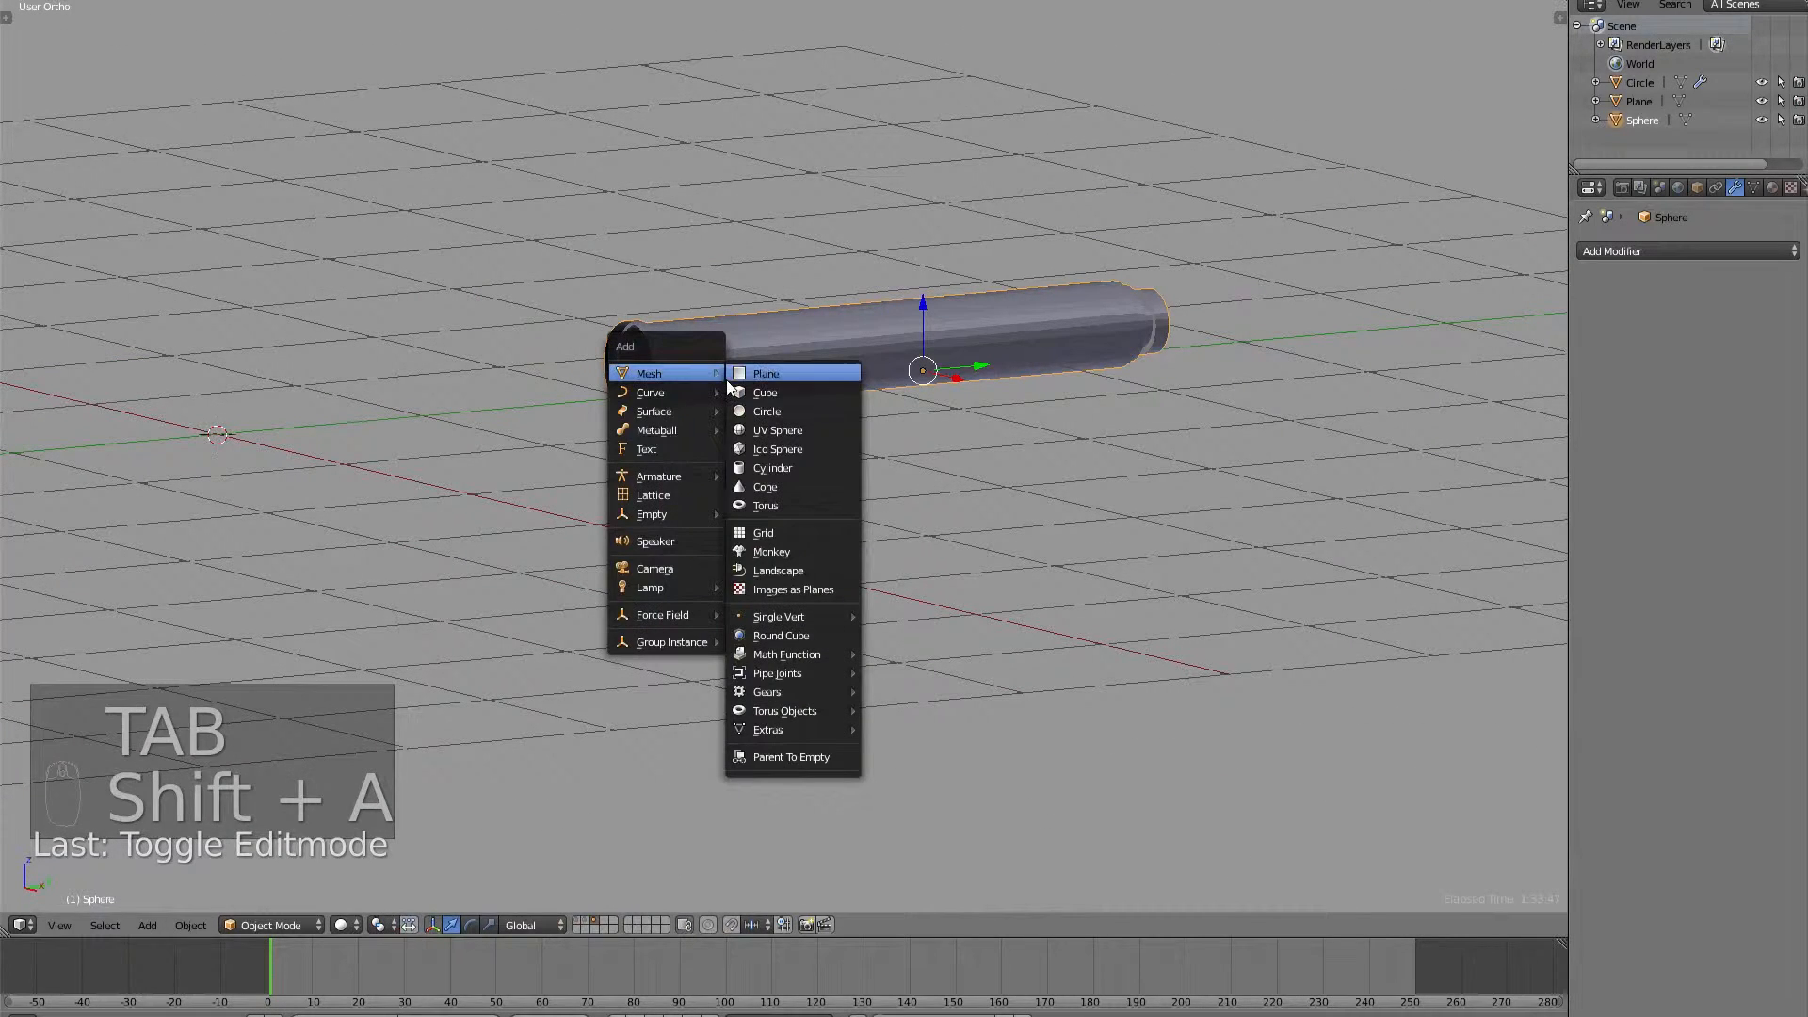
{"action": "left_click", "coordinate": [787, 467]}
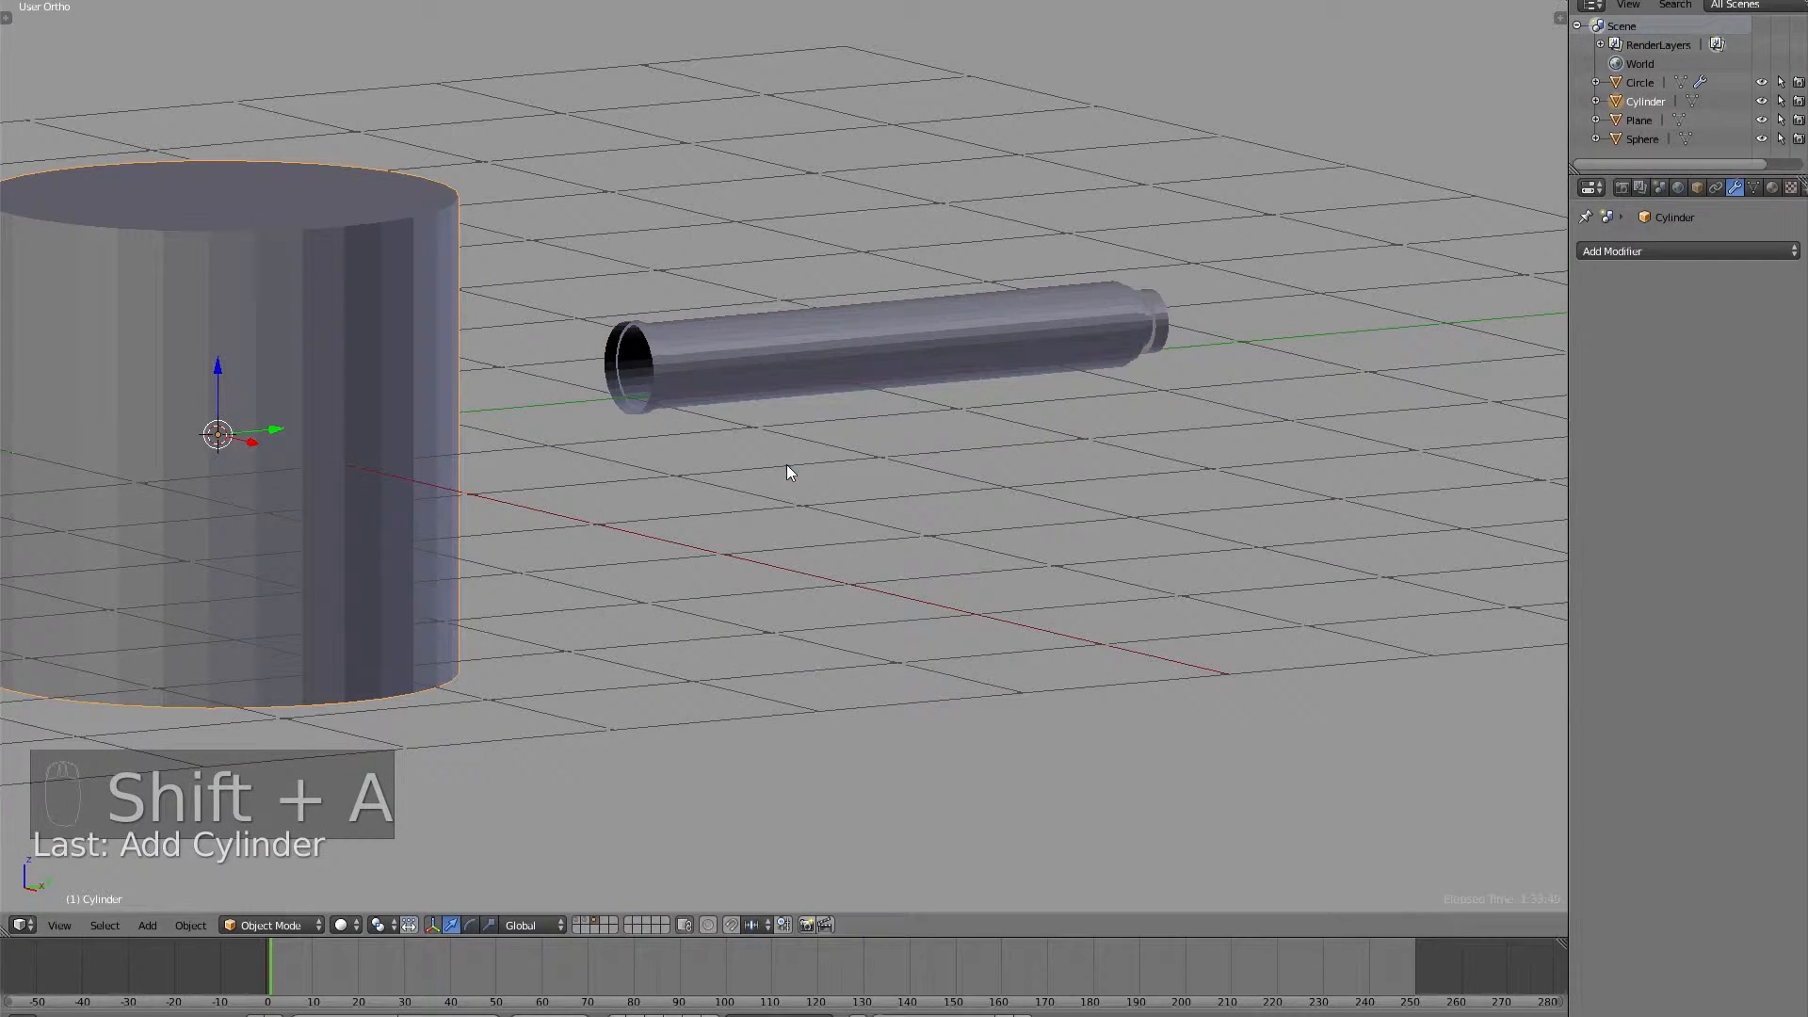
{"action": "type", "text": "rx90"}
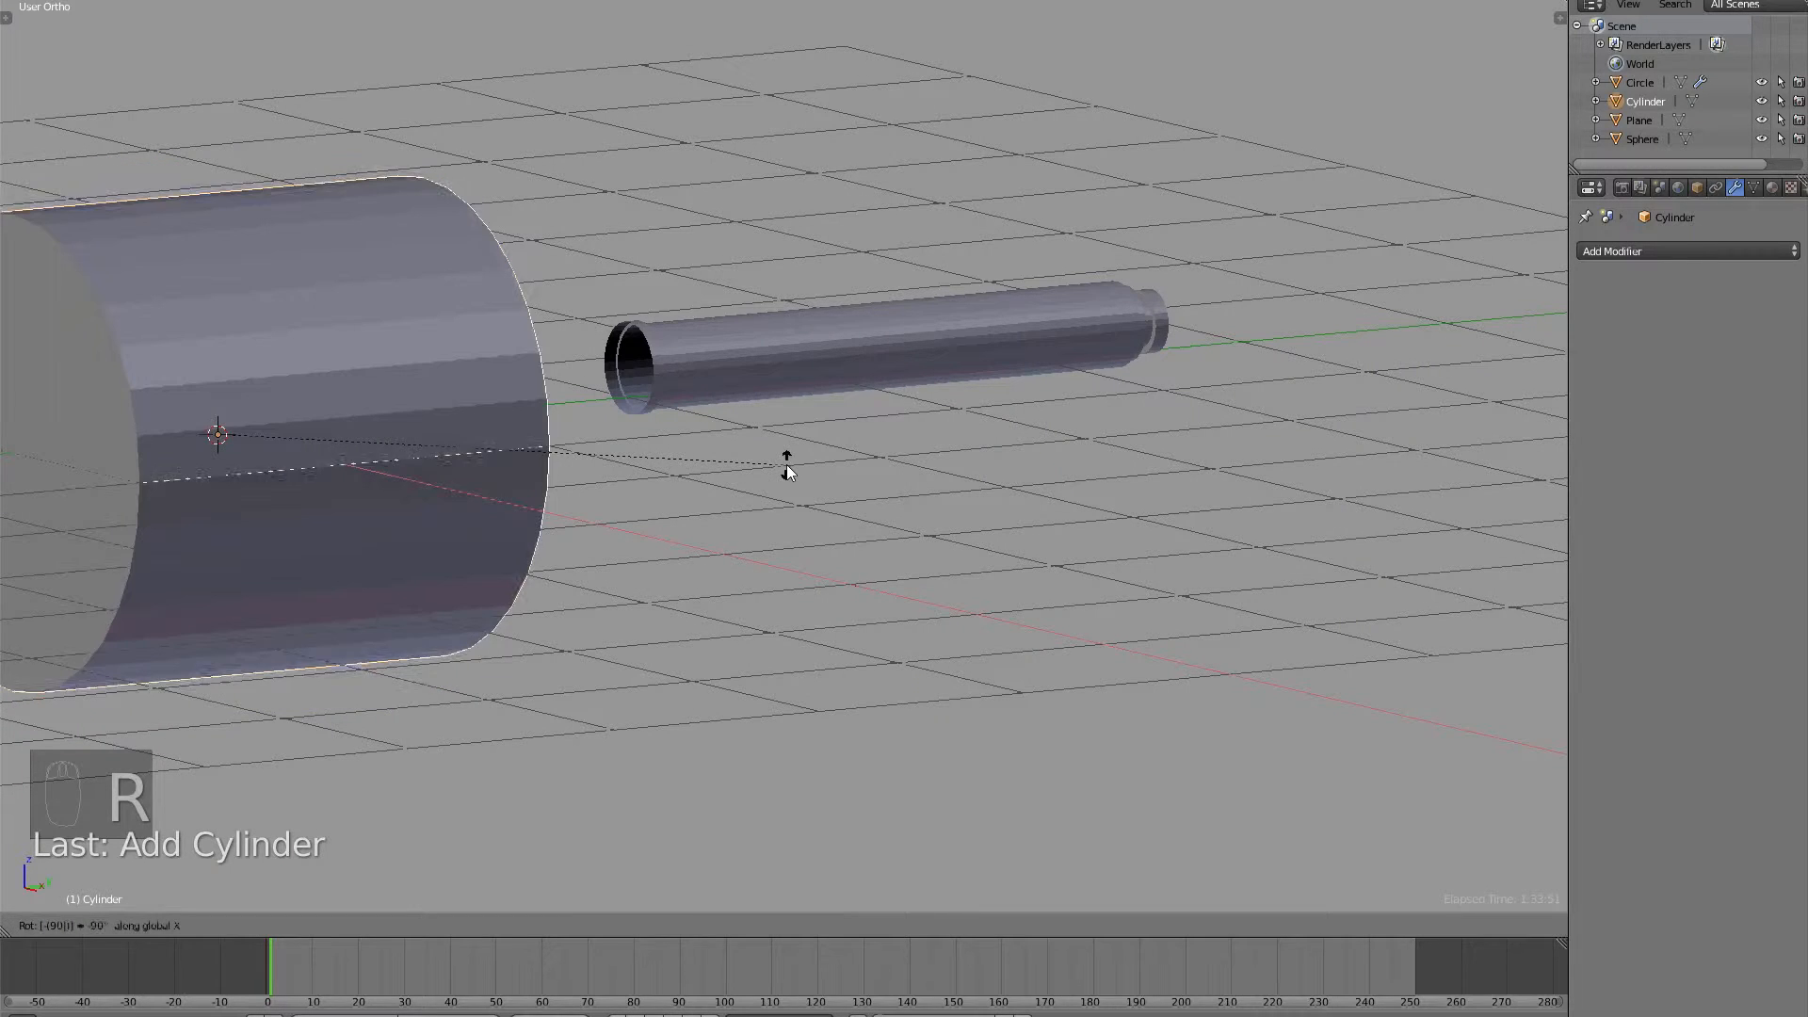
{"action": "key", "text": "Return"}
{"action": "key", "text": "s"}
{"action": "left_click", "coordinate": [416, 431]}
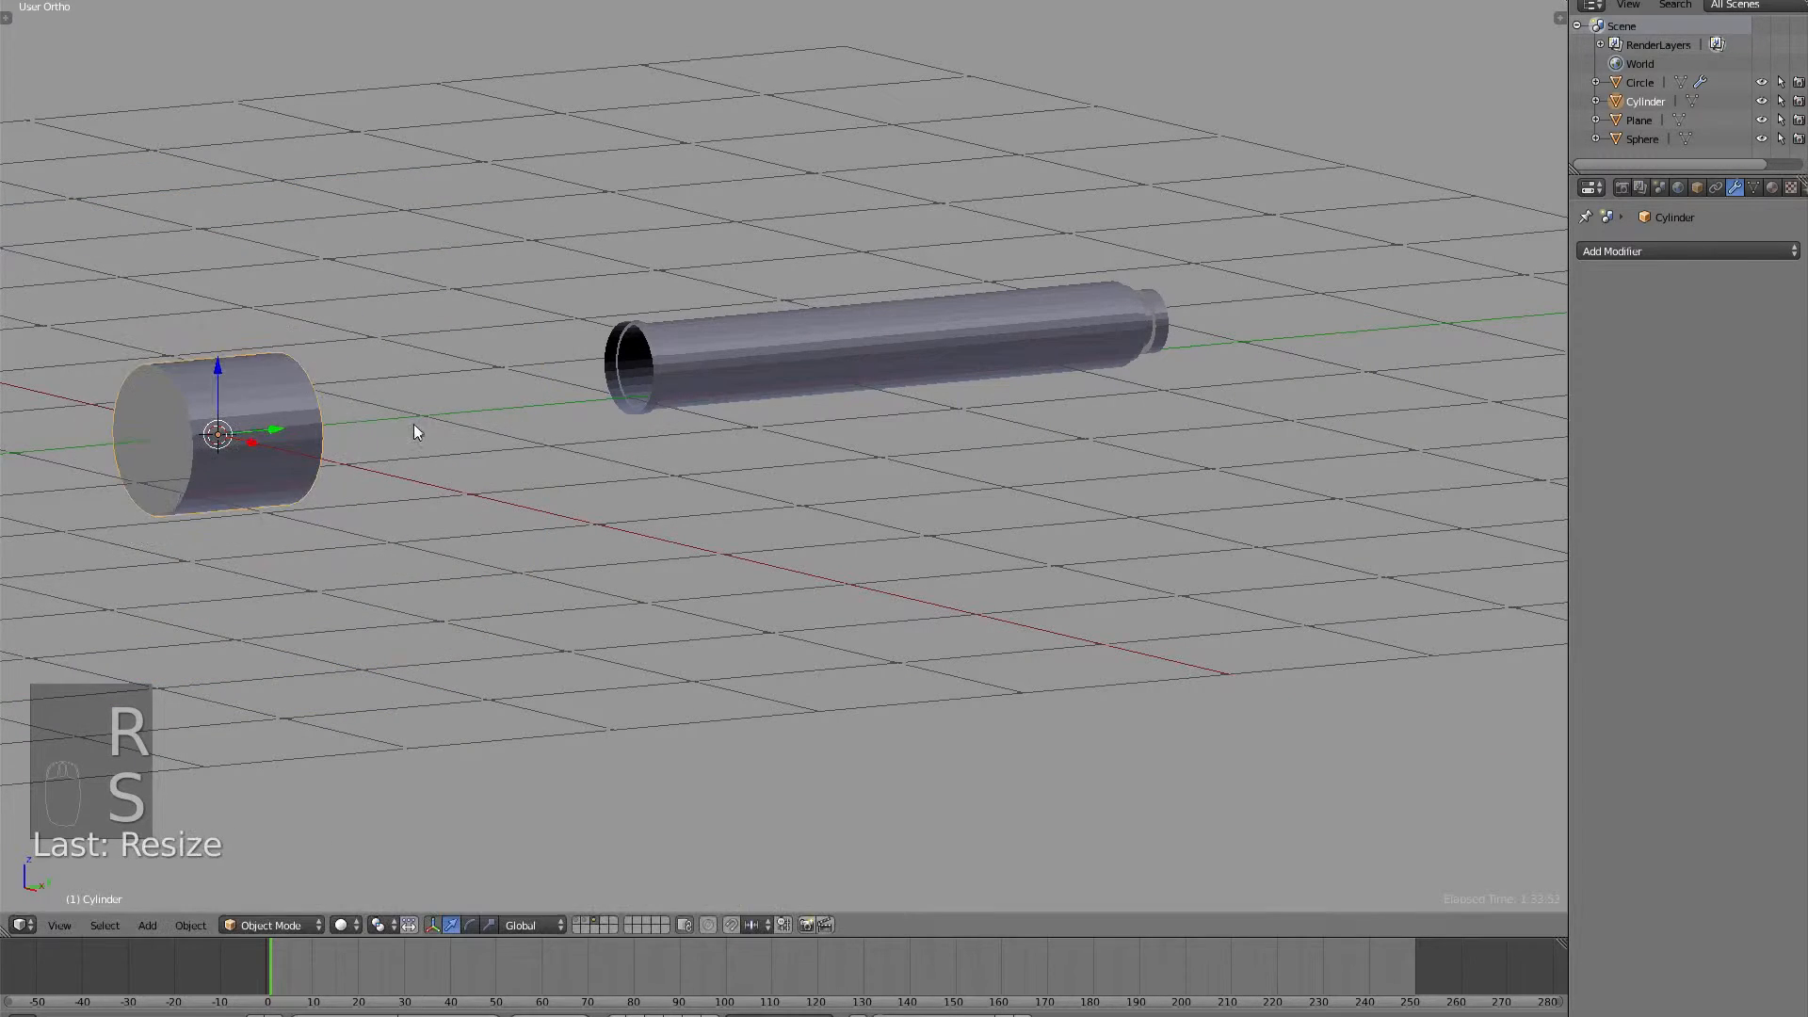
{"action": "left_click_drag", "start_coordinate": [274, 435], "coordinate": [461, 426]}
Edit the cylinder in face-select mode with one end cap selected.
{"action": "key", "text": "ctrl+Tab"}
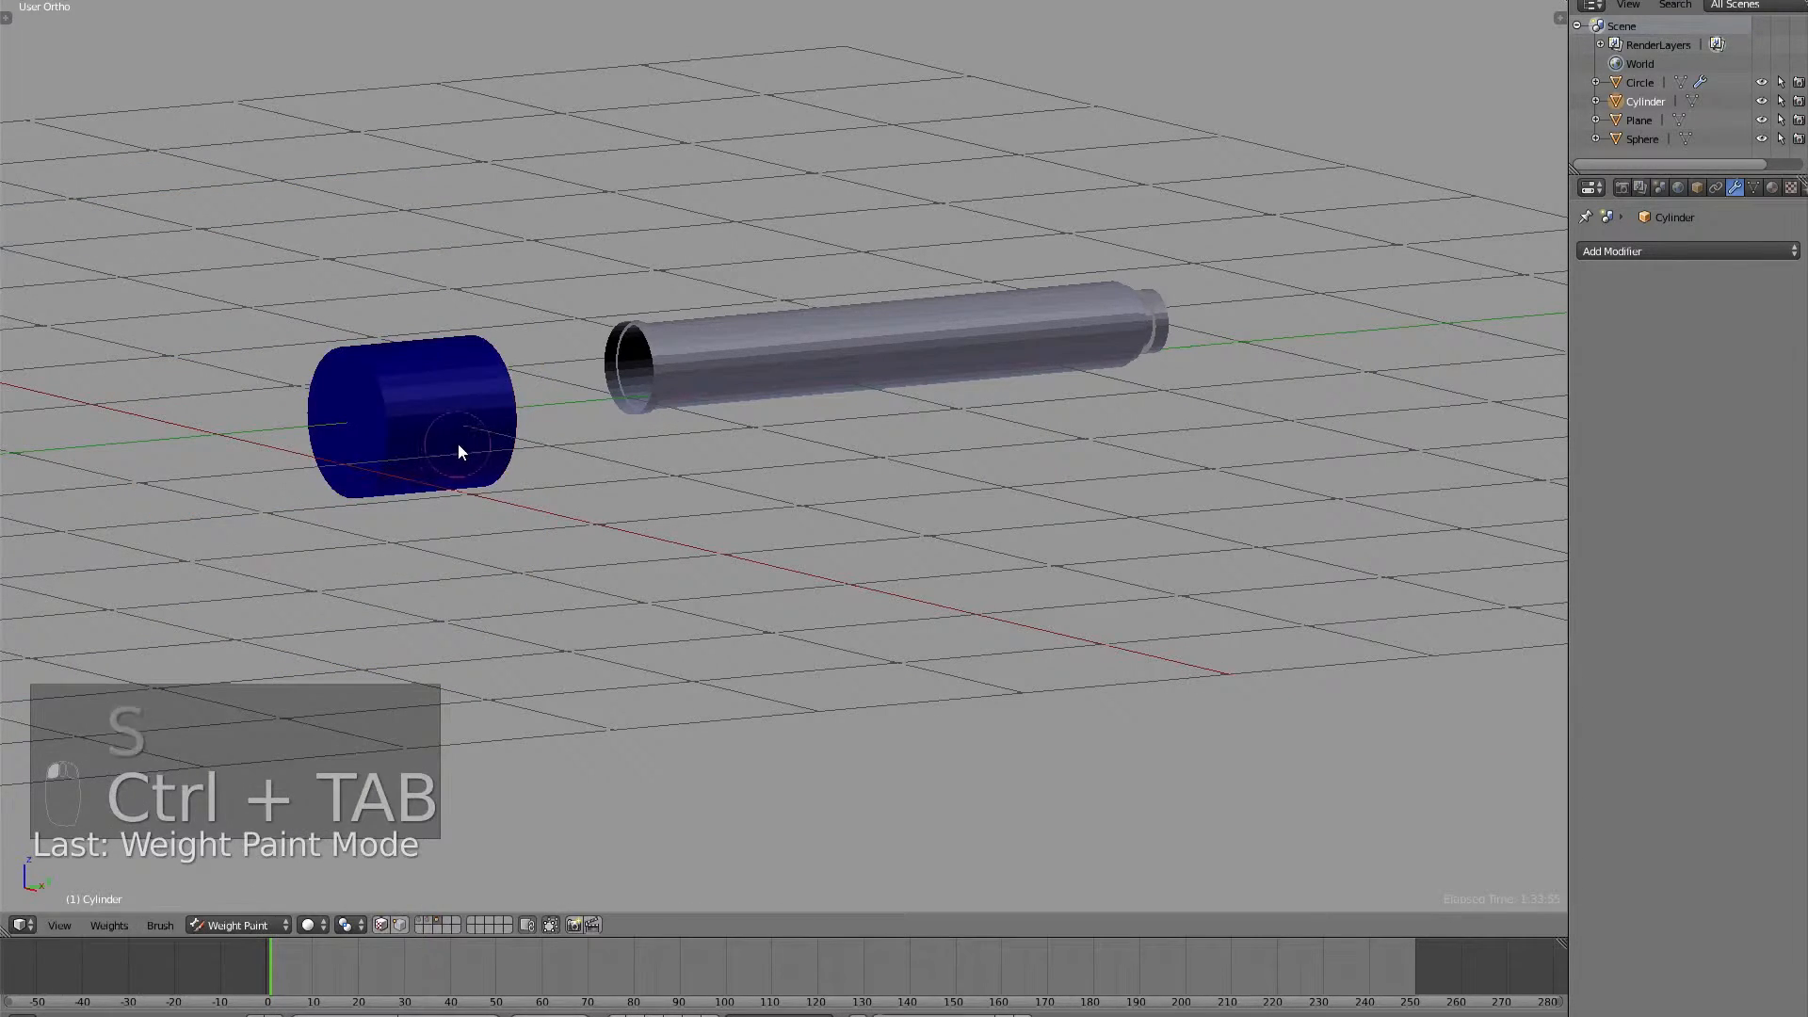
{"action": "key", "text": "ctrl+Tab"}
{"action": "key", "text": "Tab"}
{"action": "key", "text": "ctrl+Tab"}
{"action": "left_click", "coordinate": [447, 462]}
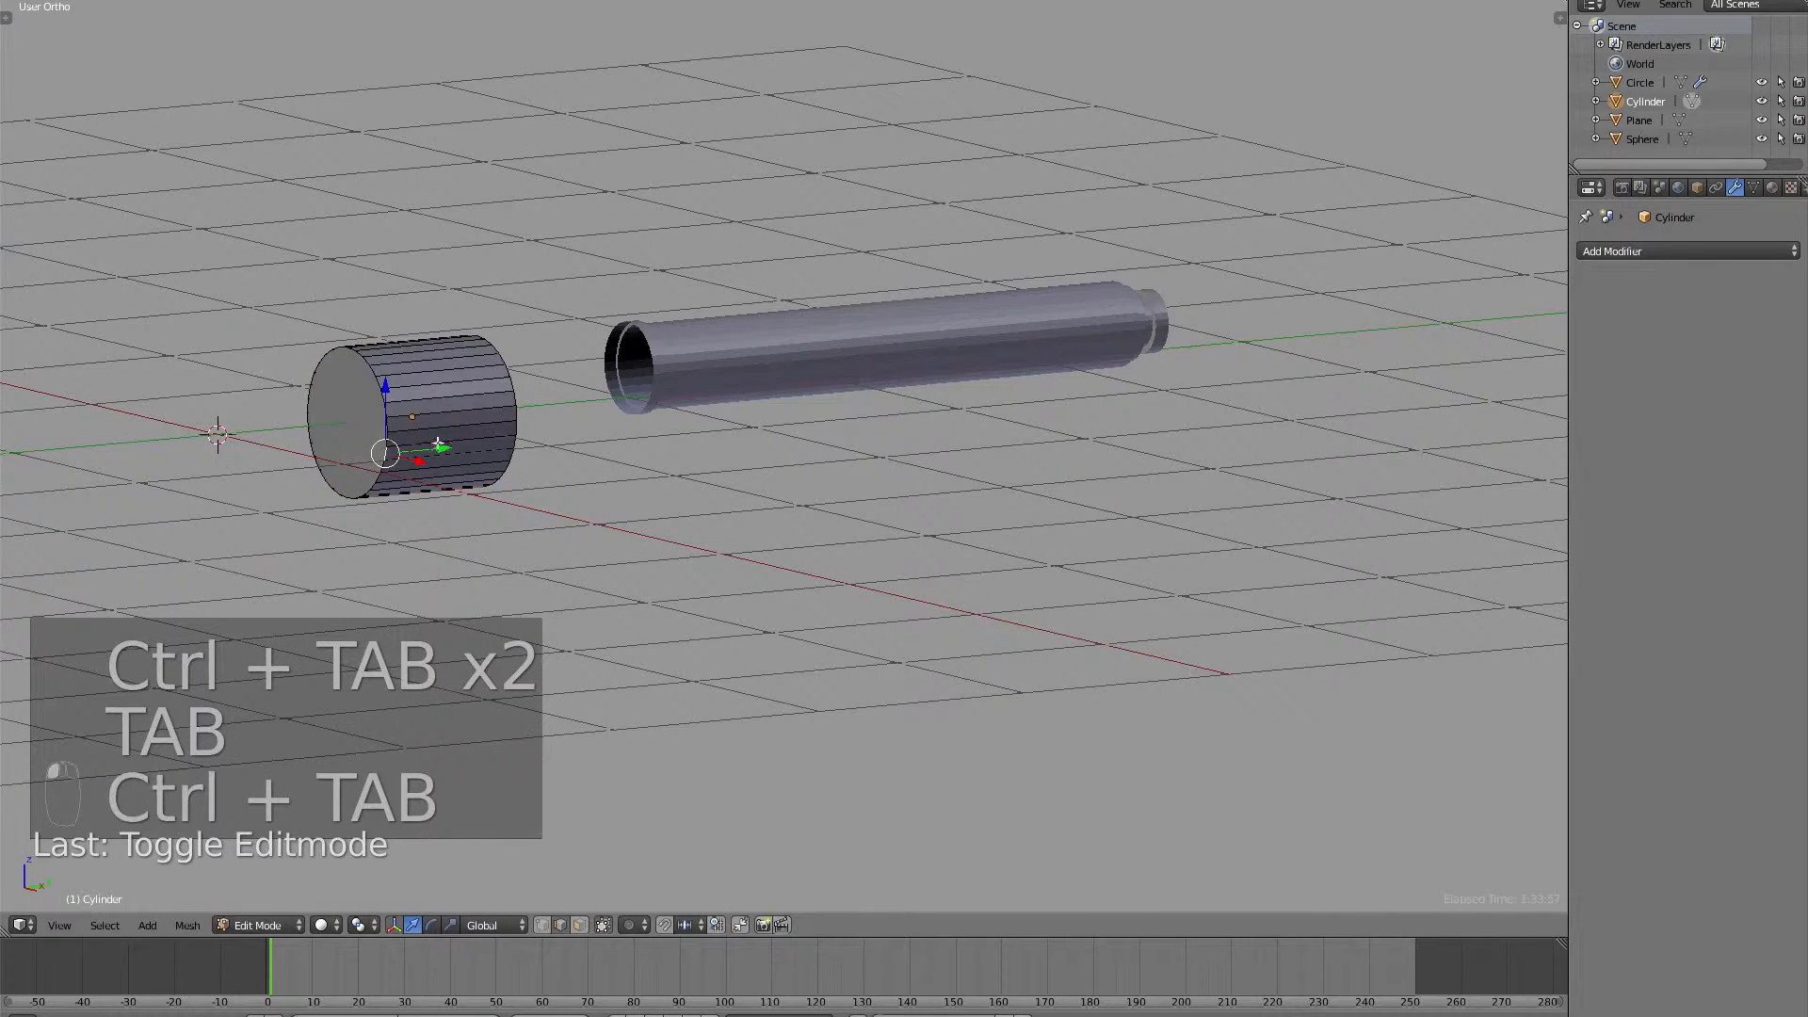
{"action": "key", "text": "a"}
{"action": "key", "text": "ctrl+Tab"}
{"action": "left_click", "coordinate": [435, 442]}
{"action": "middle_click_drag", "start_coordinate": [377, 532], "coordinate": [385, 468]}
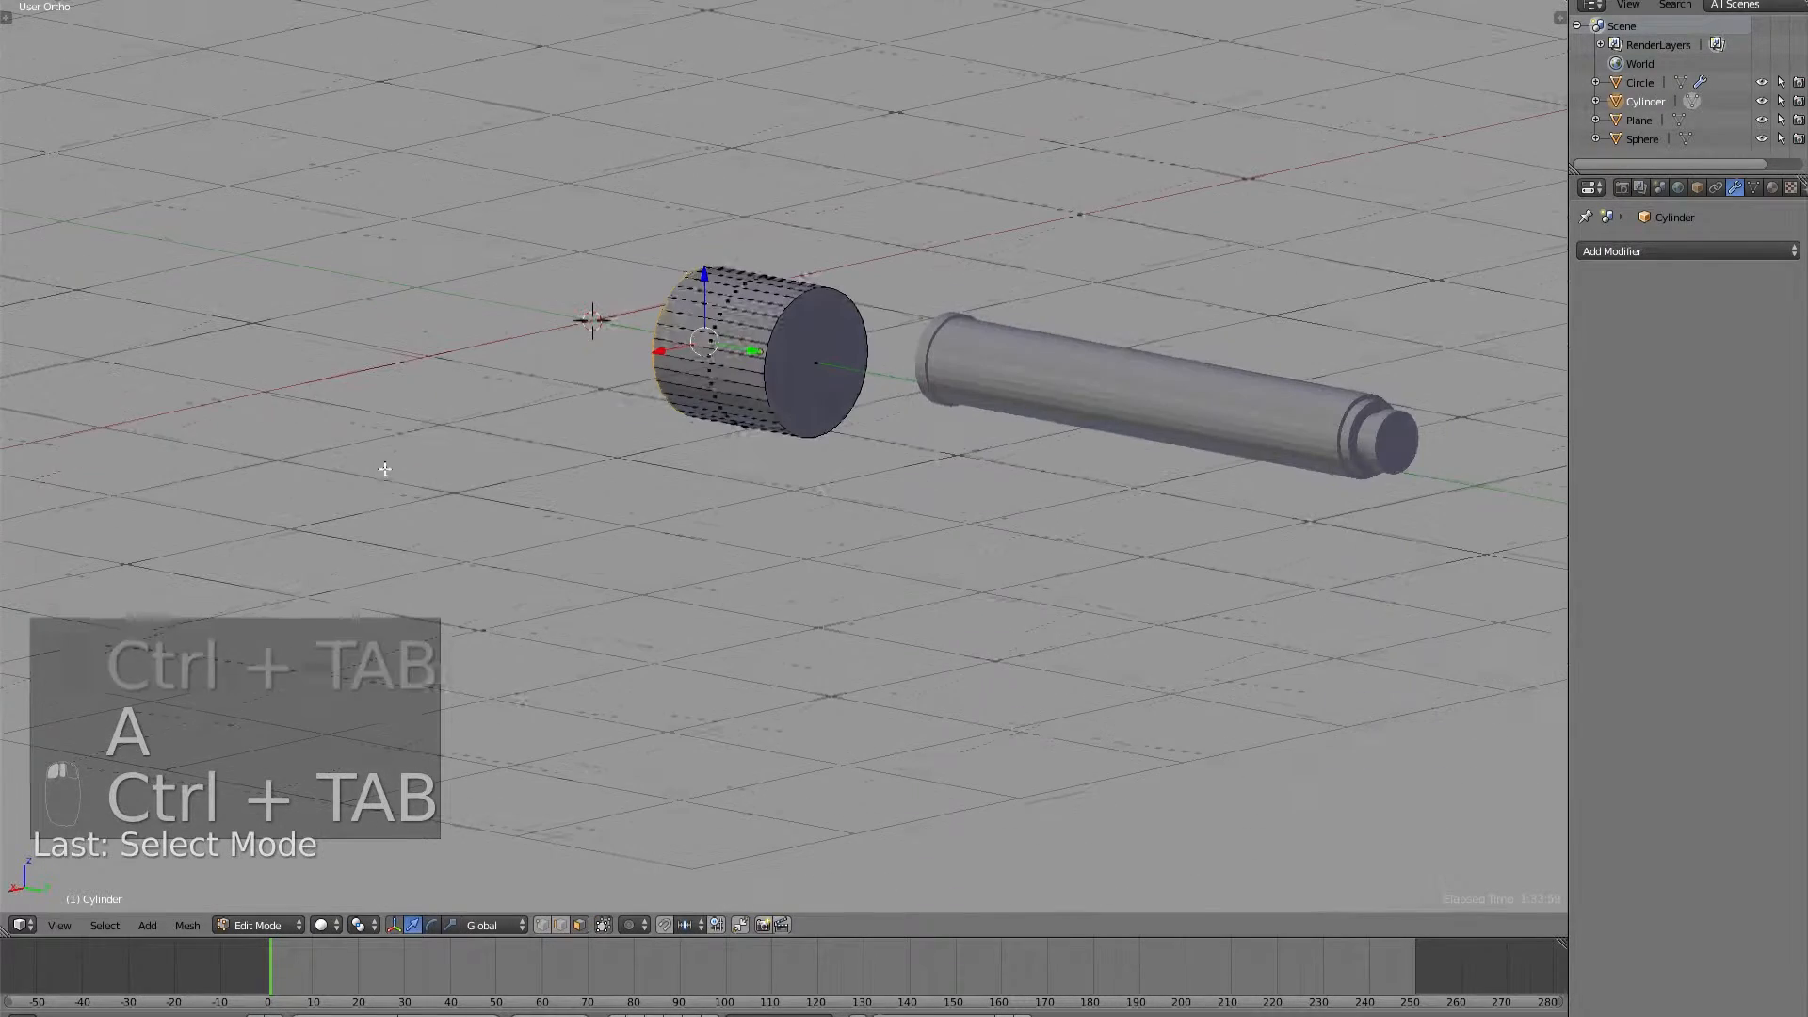
Delete both end cap faces to leave an open tube, then return to object mode.
{"action": "left_click", "coordinate": [789, 400], "text": "shift"}
{"action": "key", "text": "Delete"}
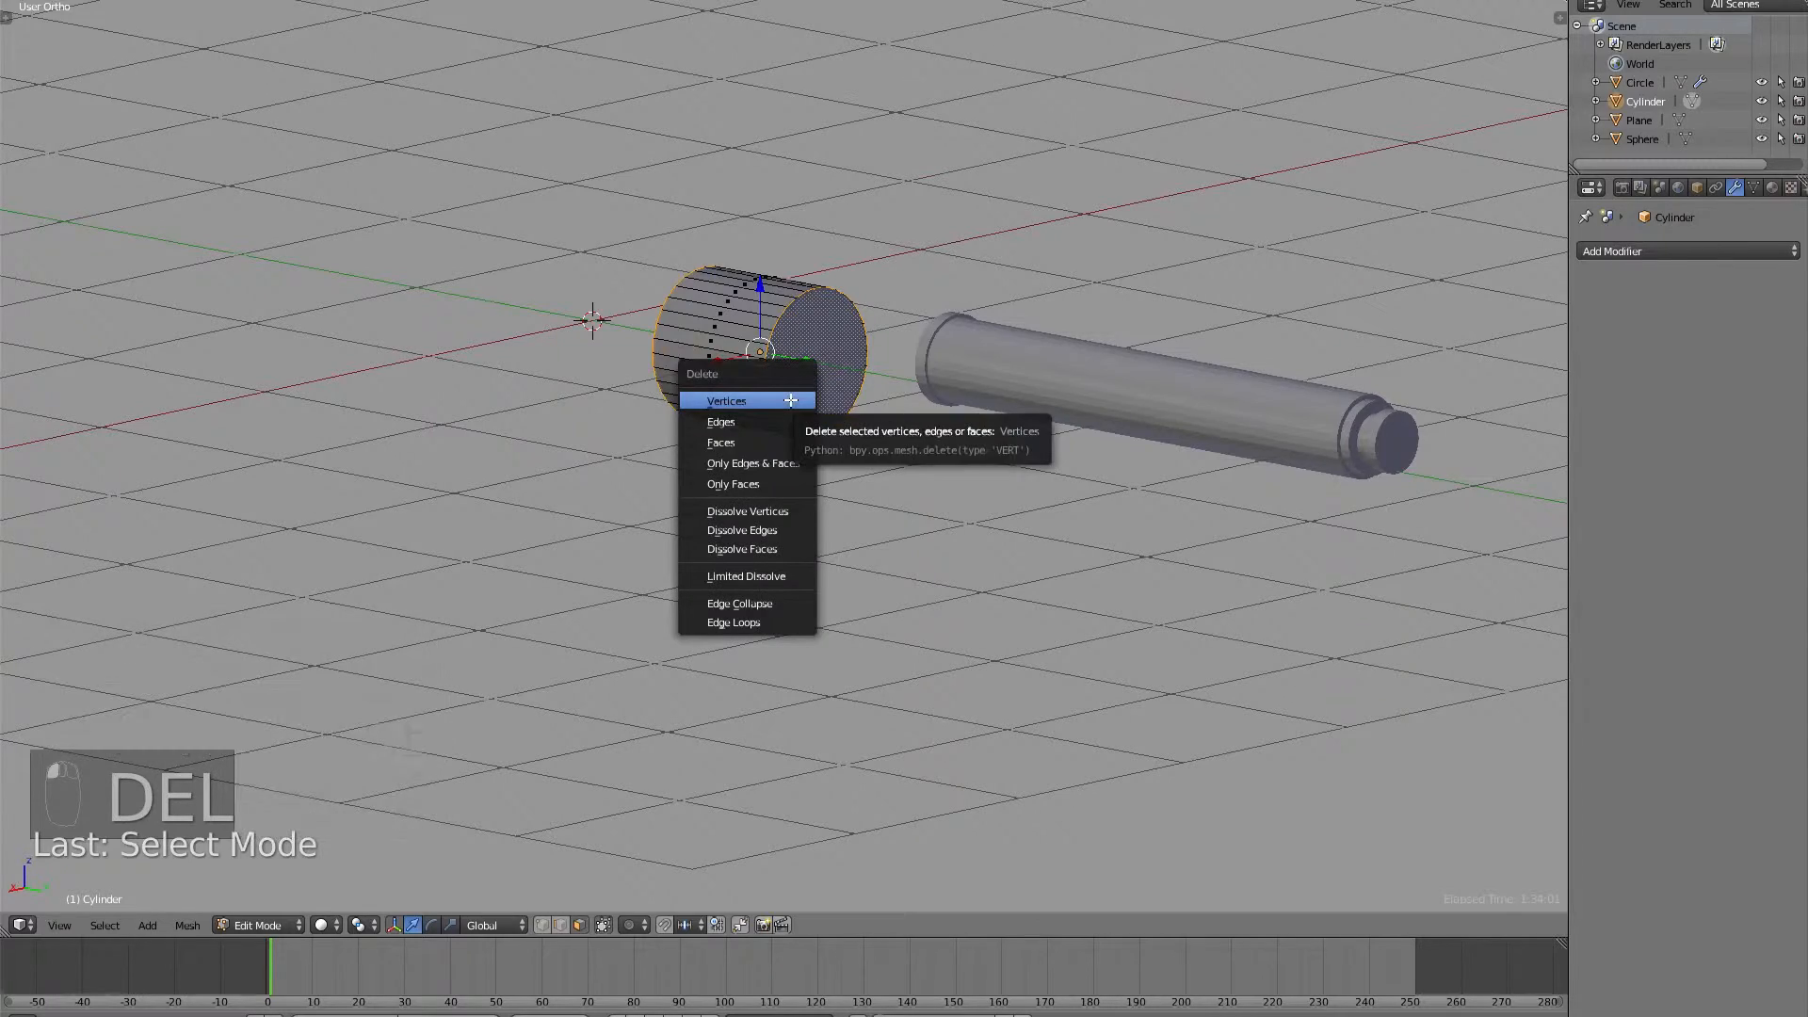
{"action": "key", "text": "Down"}
{"action": "left_click", "coordinate": [726, 442]}
{"action": "key", "text": "Tab"}
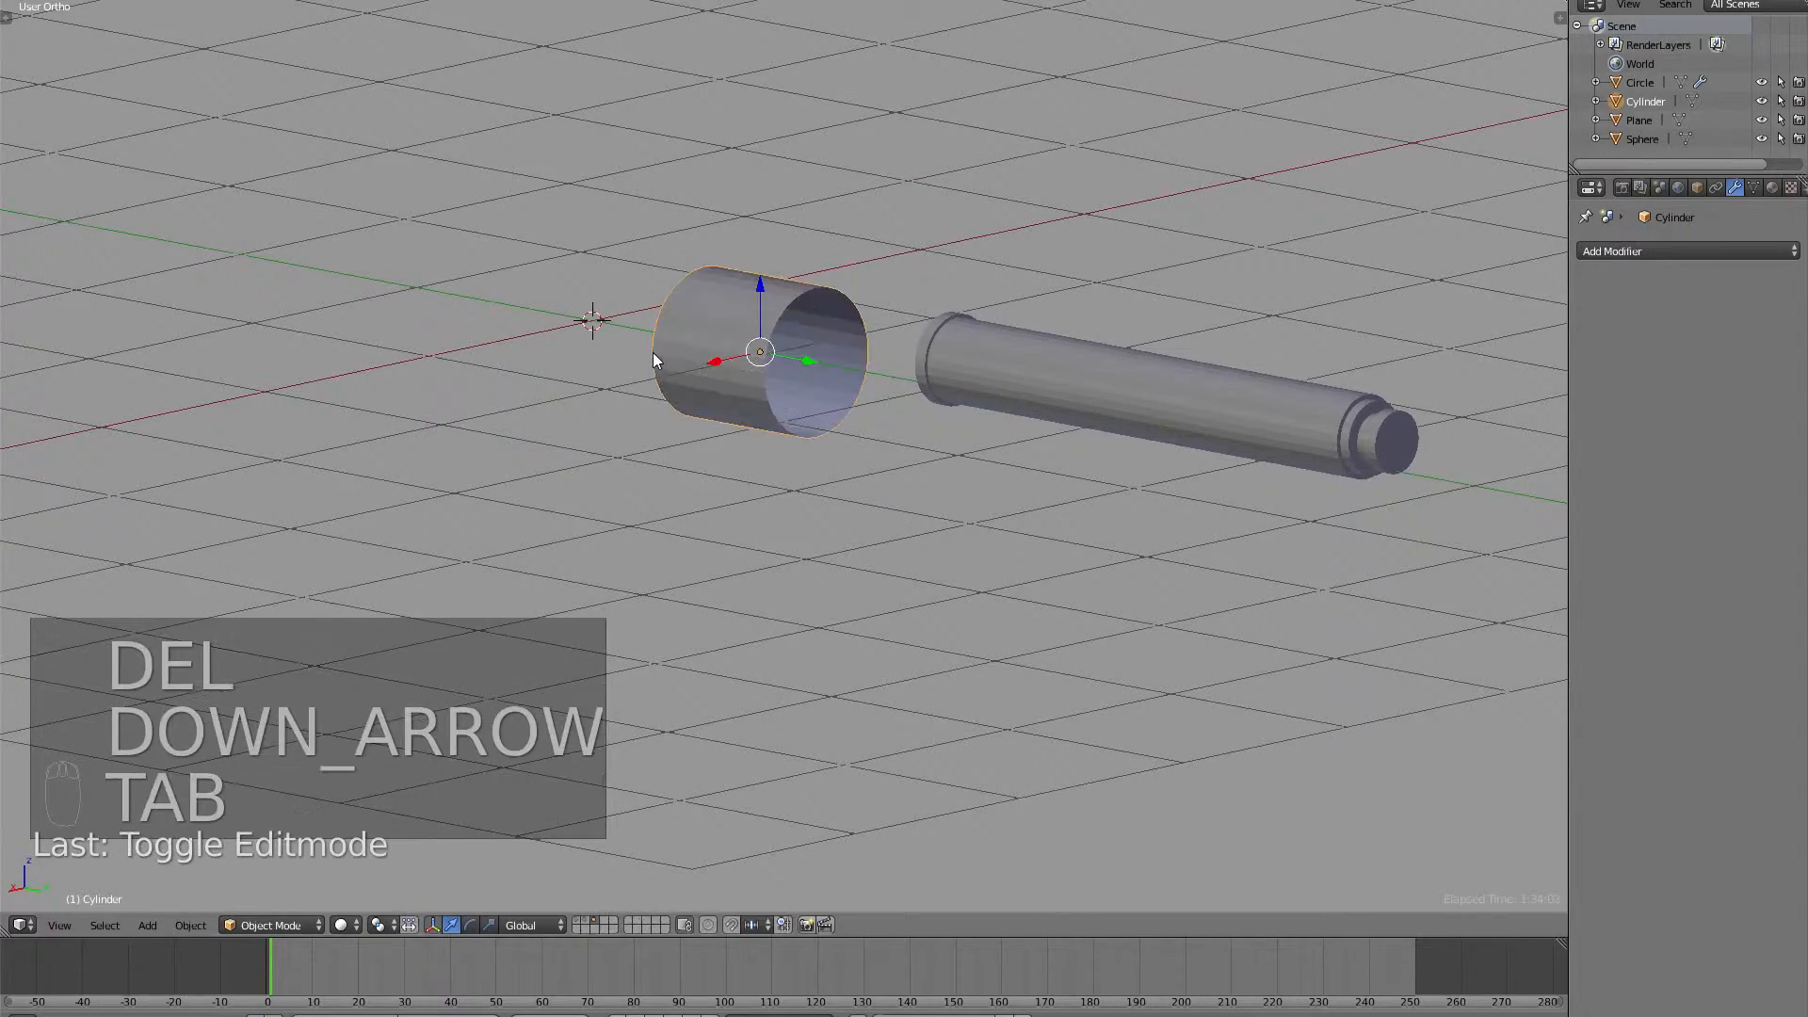
{"action": "middle_click_drag", "start_coordinate": [652, 352], "coordinate": [902, 337]}
In front view, raise the tube and scale it down.
{"action": "key", "text": "KP_1"}
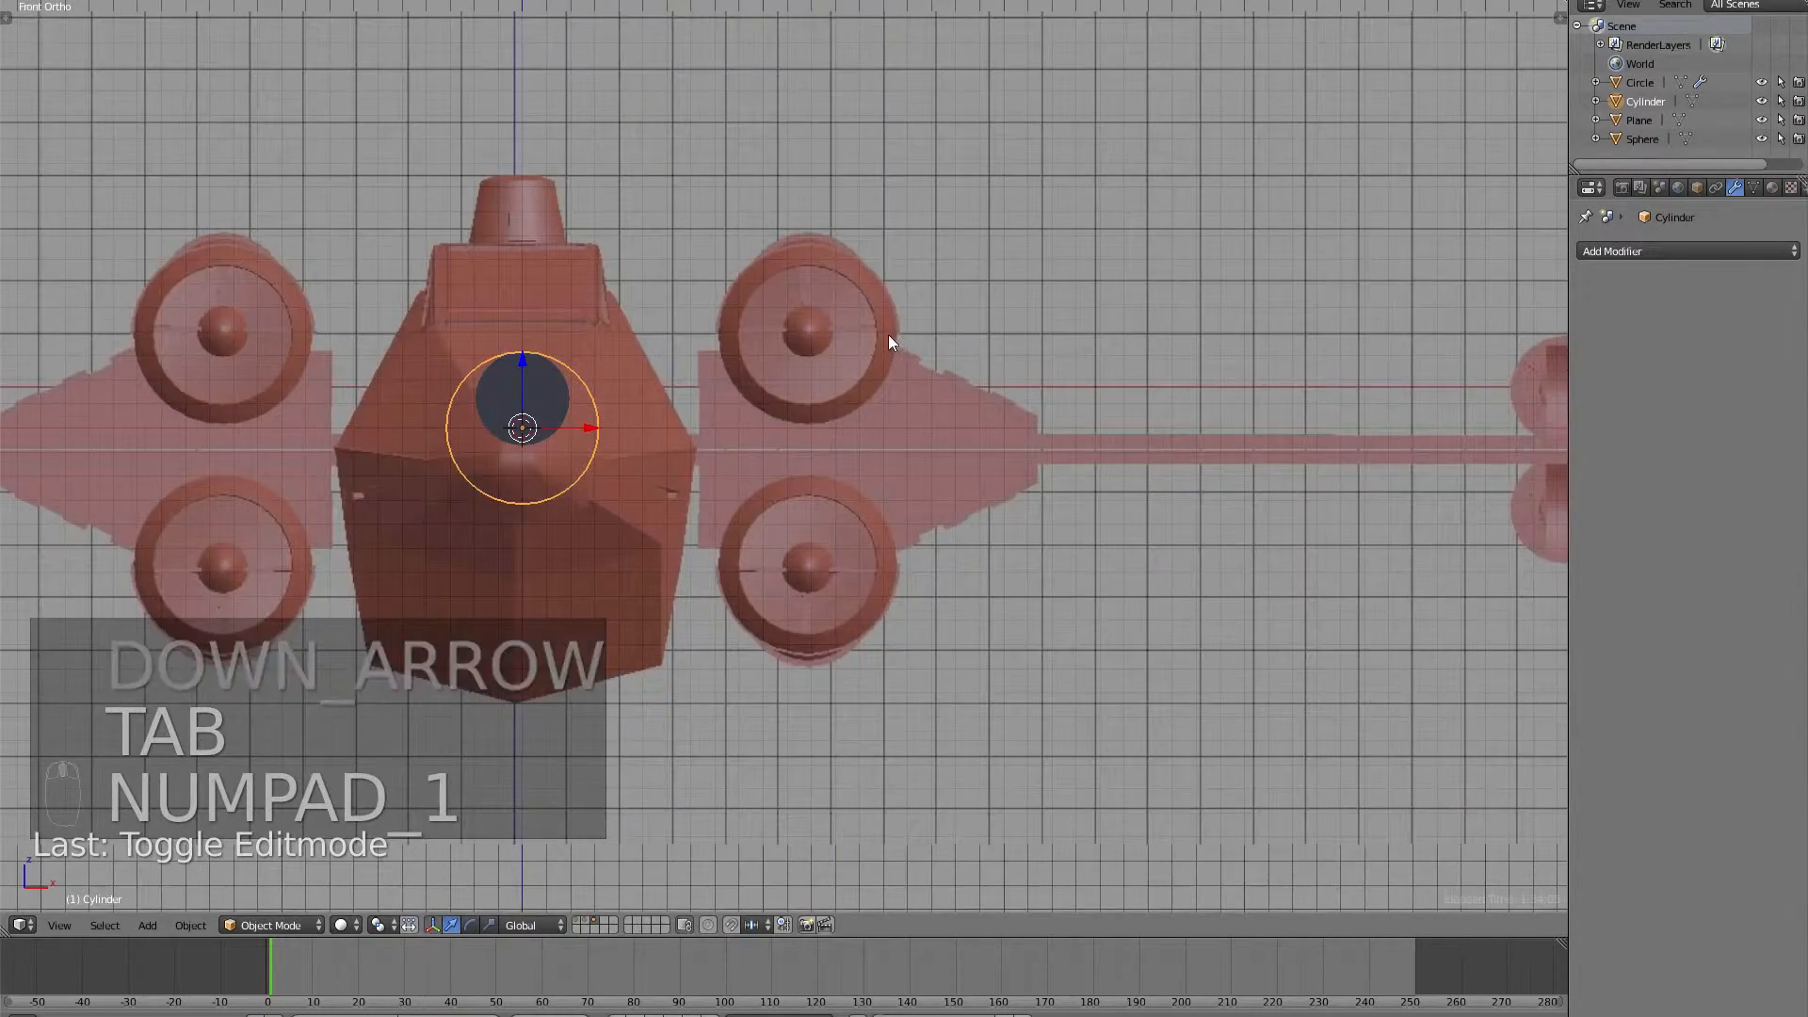
{"action": "scroll", "coordinate": [889, 335], "scroll_direction": "up", "scroll_amount": 3}
{"action": "middle_click_drag", "start_coordinate": [328, 373], "coordinate": [651, 435], "text": "shift"}
{"action": "scroll", "coordinate": [565, 325], "scroll_direction": "up", "scroll_amount": 3}
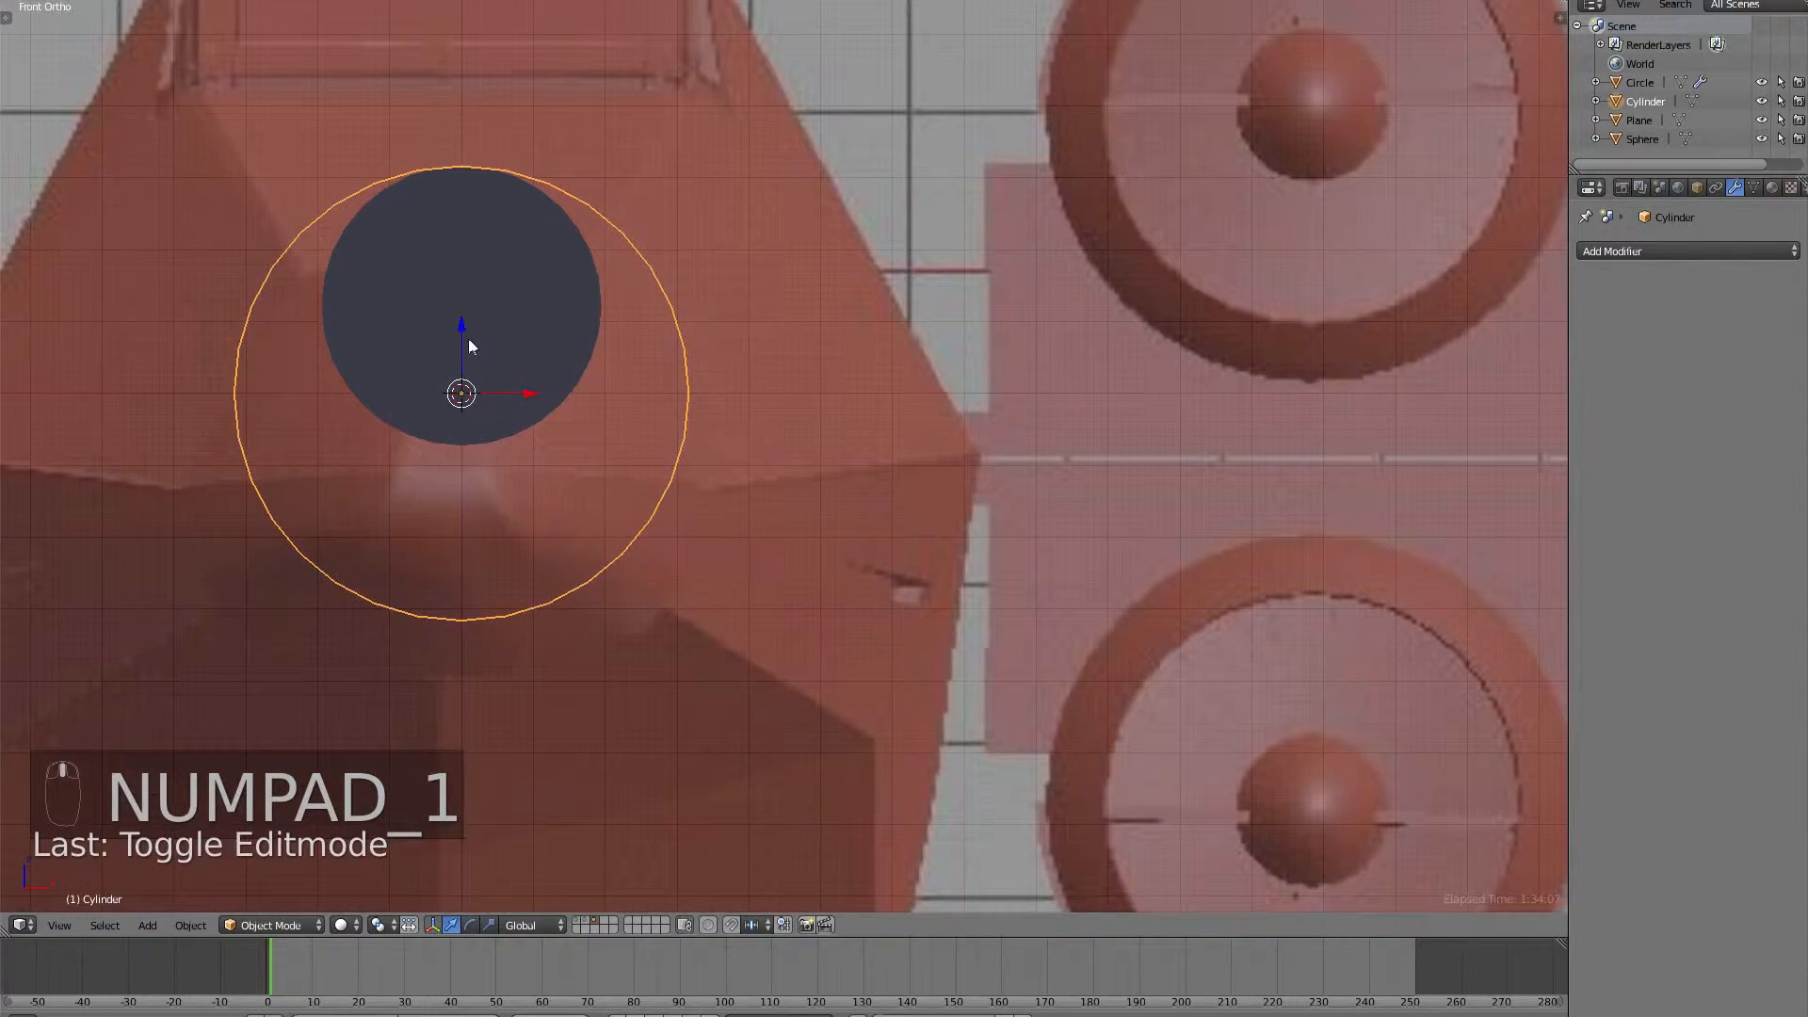
{"action": "left_click_drag", "start_coordinate": [464, 340], "coordinate": [467, 248]}
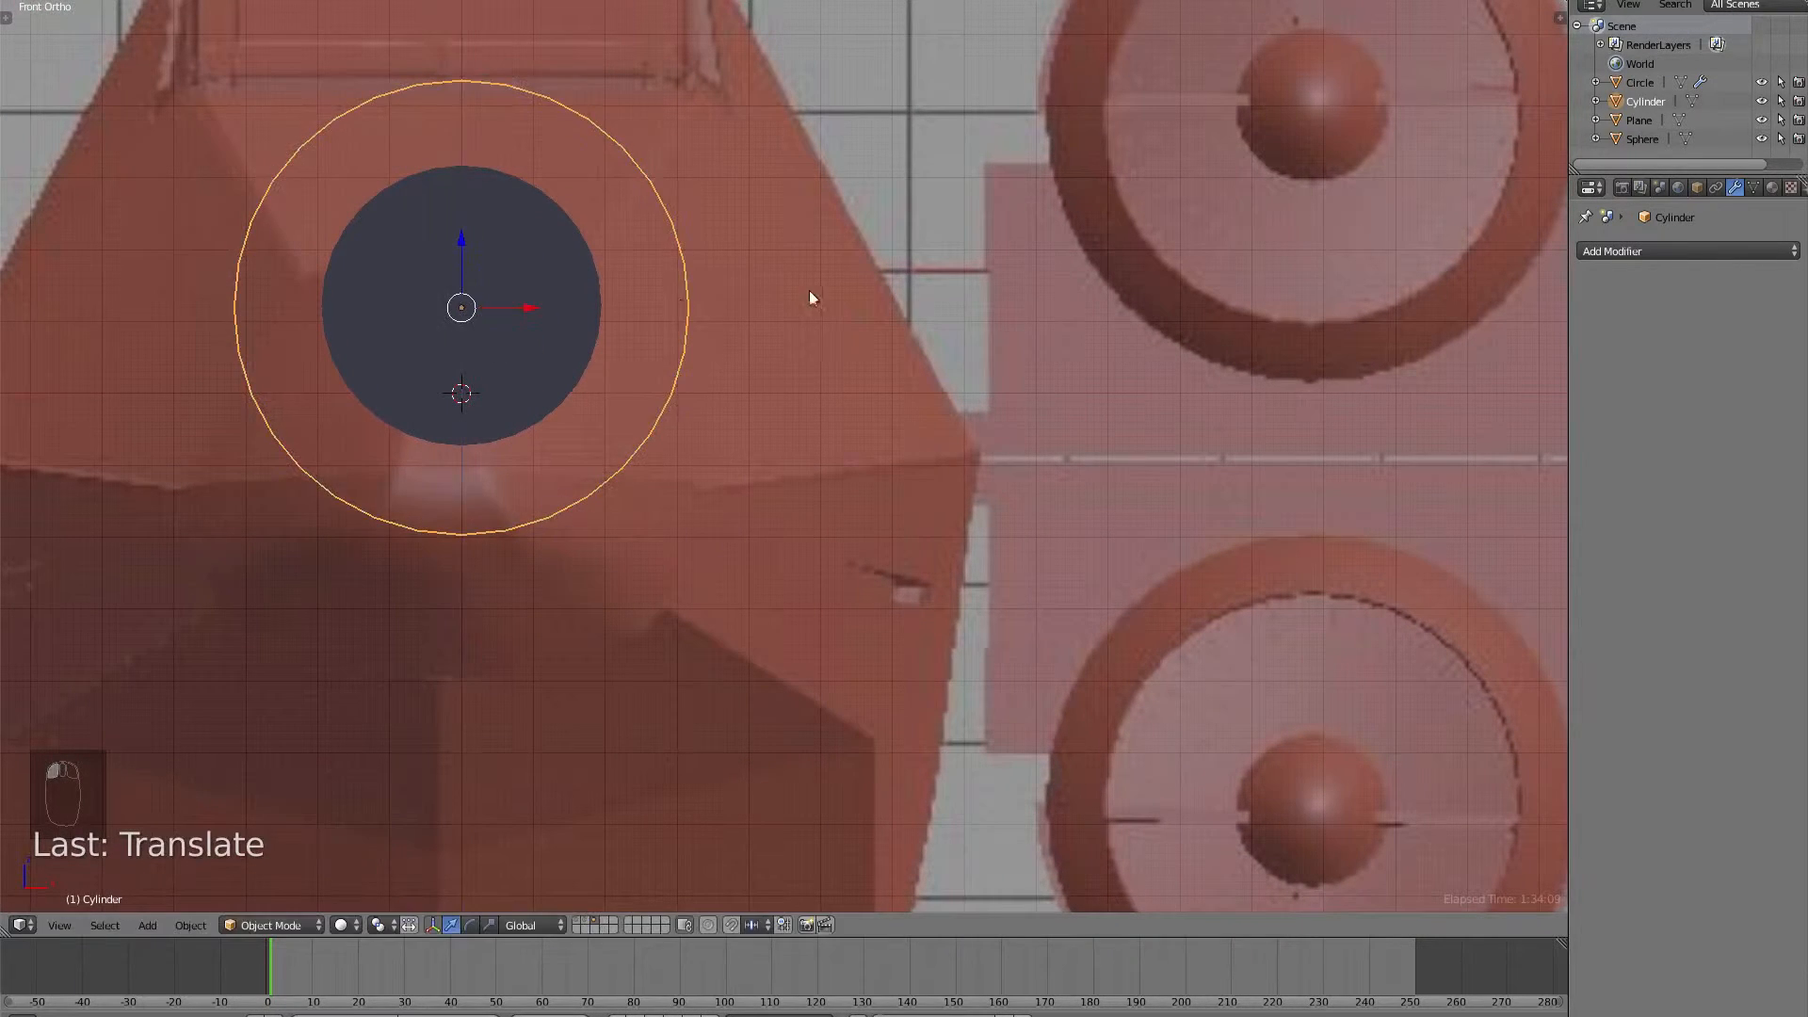
{"action": "key", "text": "s"}
{"action": "left_click", "coordinate": [695, 282]}
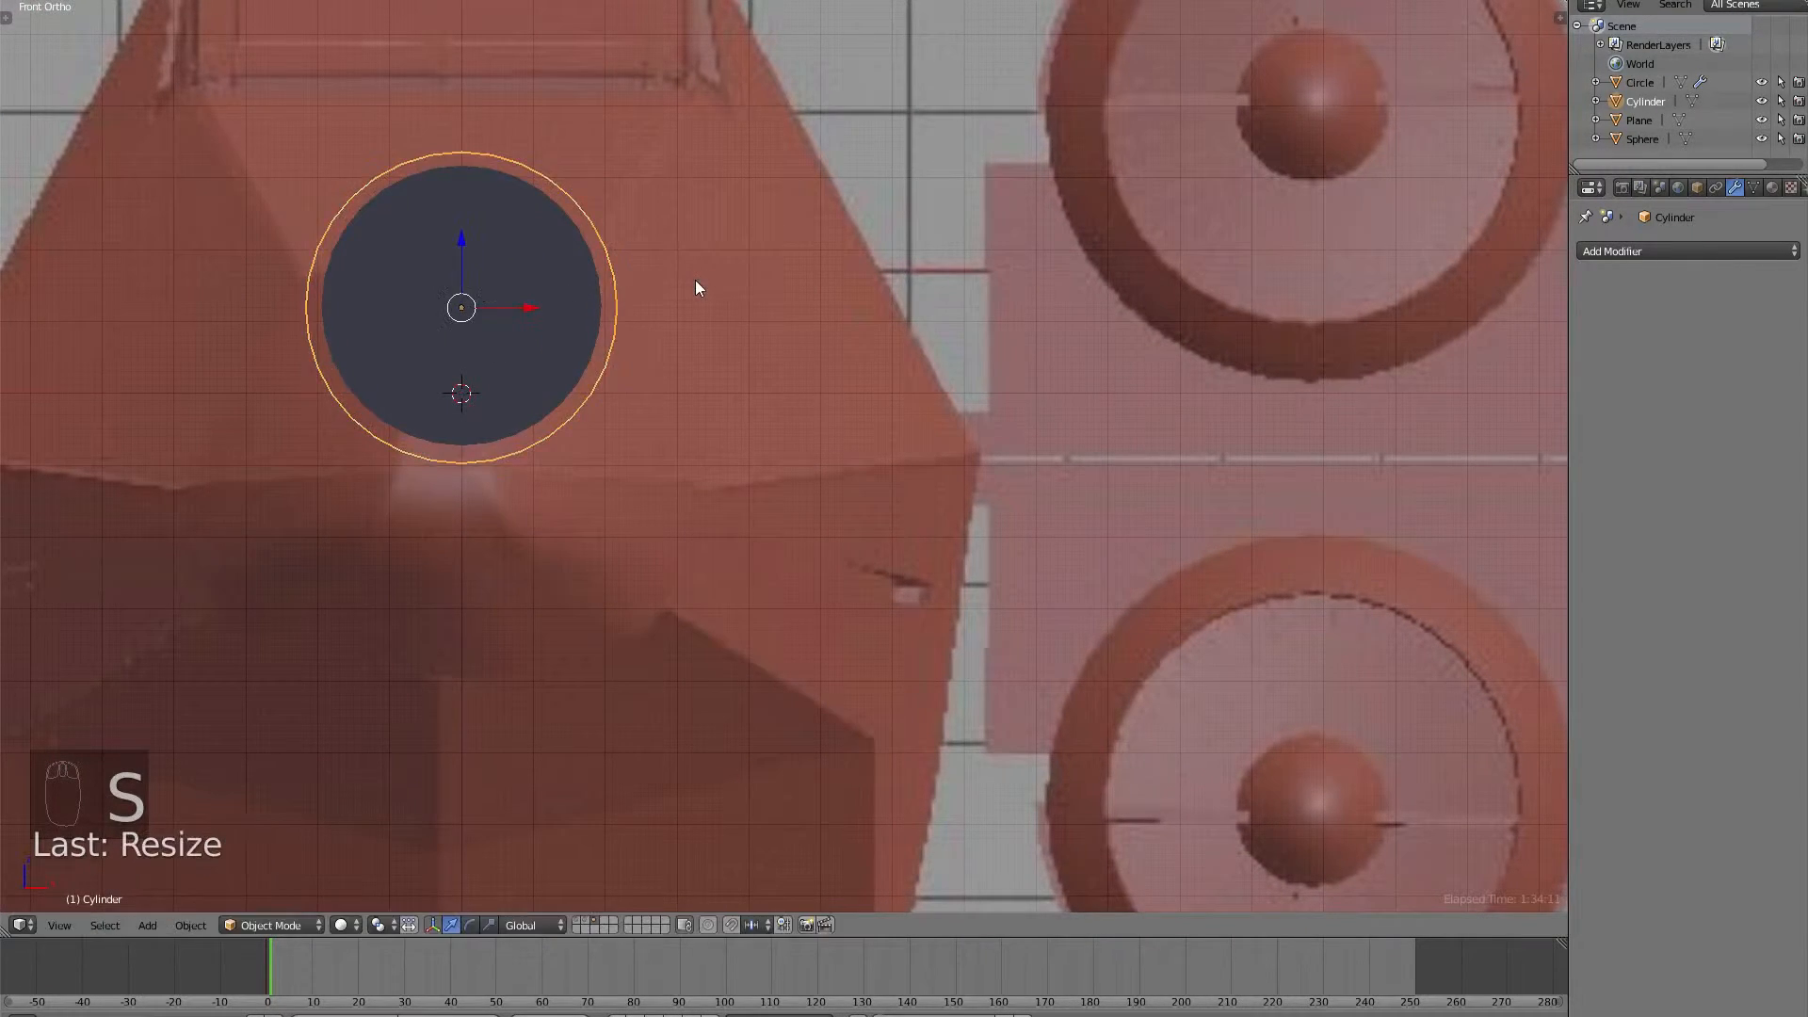
{"action": "scroll", "coordinate": [703, 285], "scroll_direction": "down", "scroll_amount": 5}
{"action": "scroll", "coordinate": [706, 283], "scroll_direction": "down", "scroll_amount": 4}
Move the tube out to the right wingtip, lined up with the wingtip engine.
{"action": "key", "text": "a"}
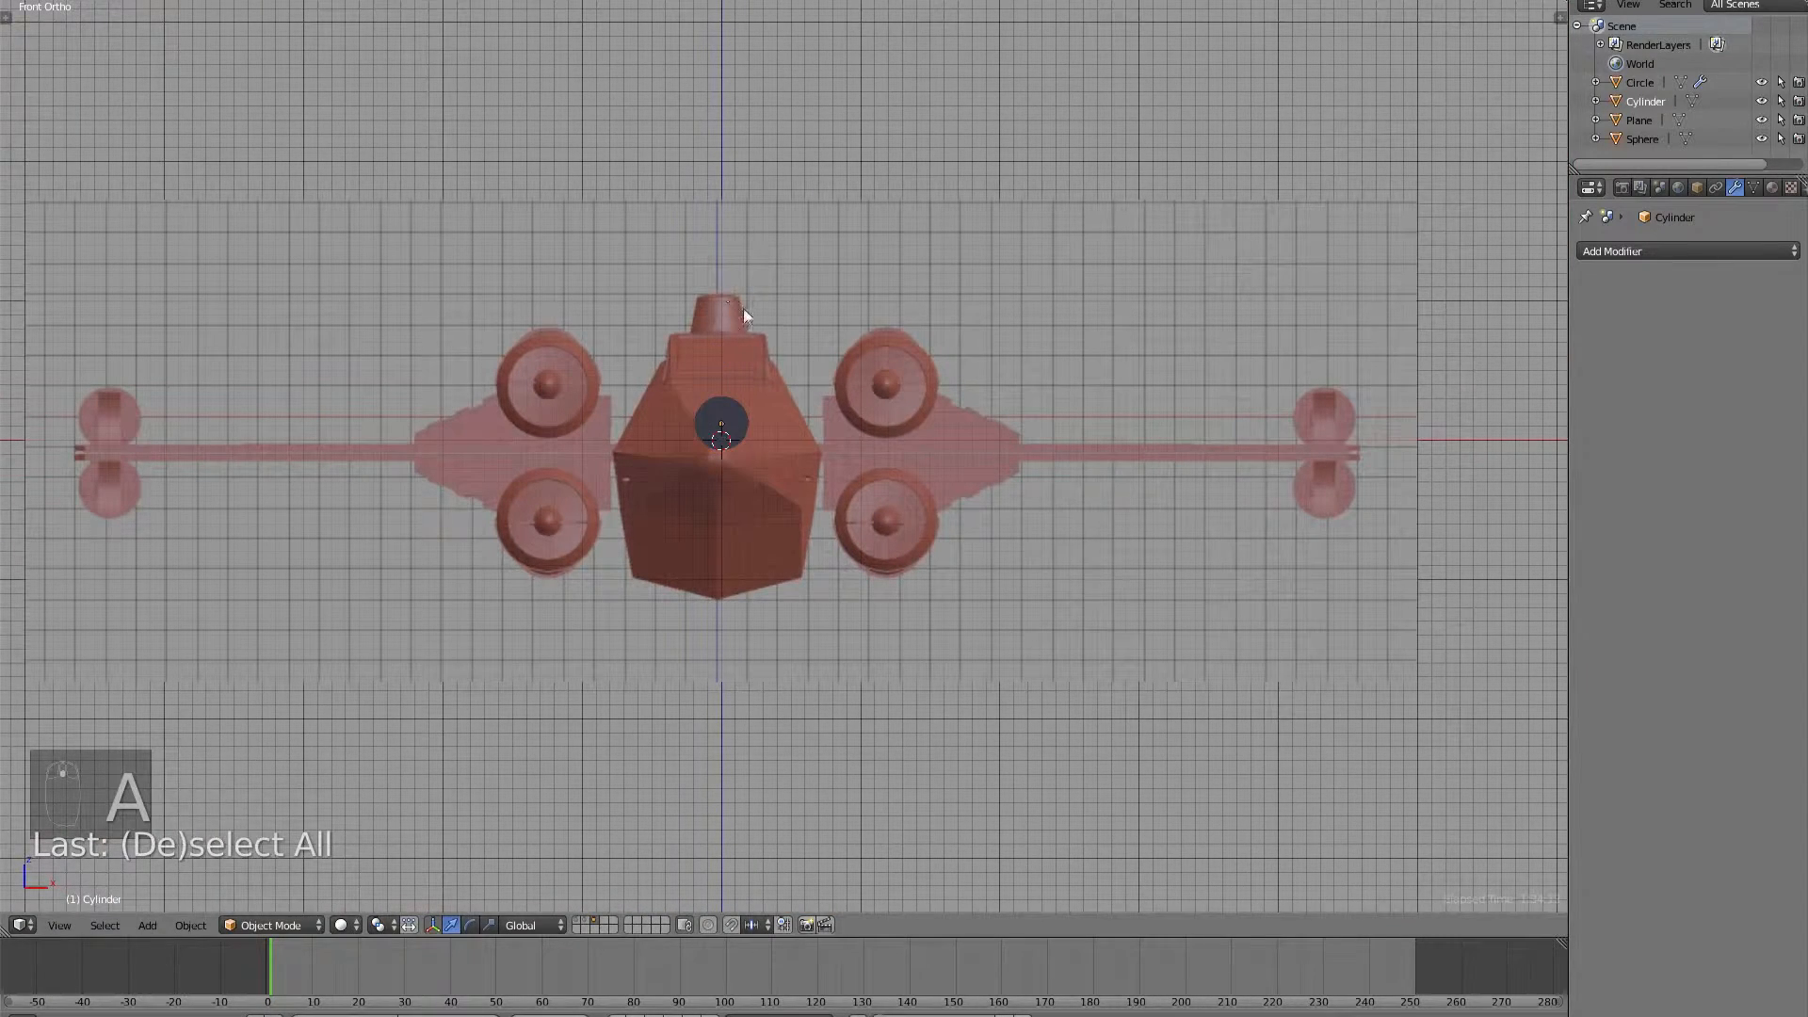
{"action": "key", "text": "a"}
{"action": "key", "text": "a"}
{"action": "key", "text": "Tab"}
{"action": "key", "text": "Tab"}
{"action": "key", "text": "a"}
{"action": "key", "text": "a"}
{"action": "key", "text": "a"}
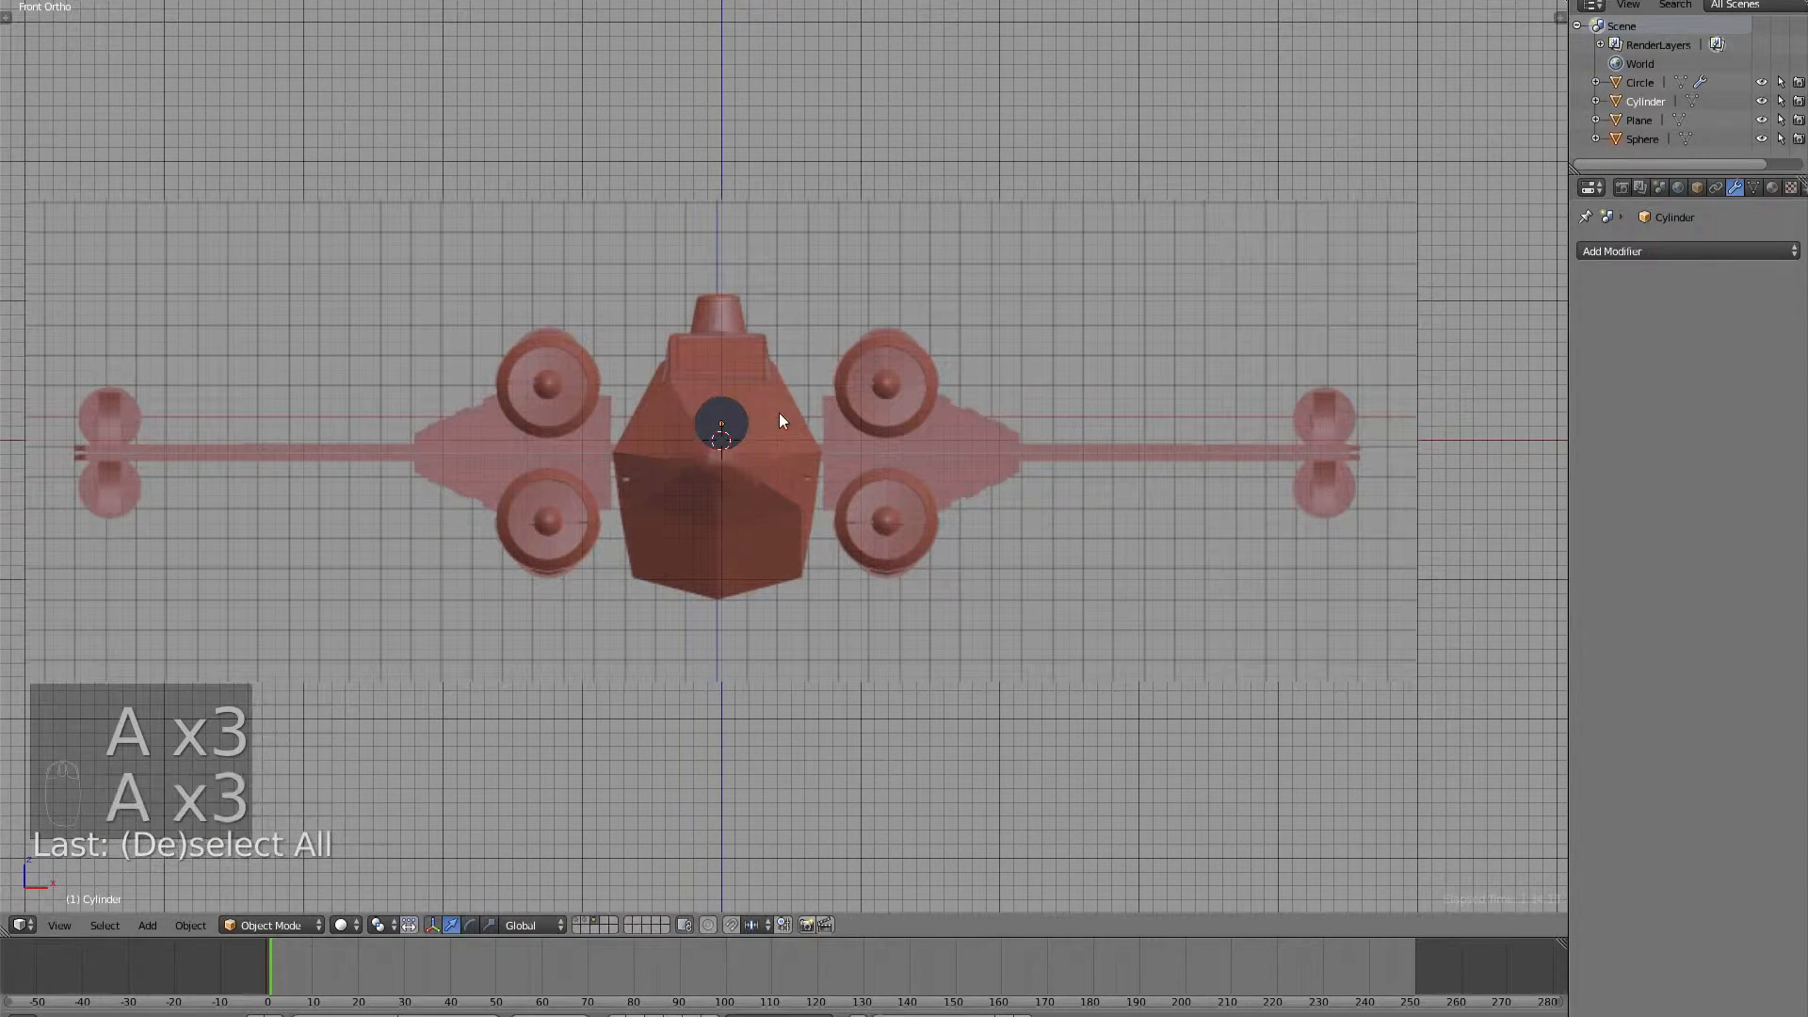
{"action": "key", "text": "a"}
{"action": "key", "text": "a"}
{"action": "right_click_drag", "start_coordinate": [776, 421], "coordinate": [1386, 490]}
{"action": "scroll", "coordinate": [1387, 490], "scroll_direction": "up", "scroll_amount": 5}
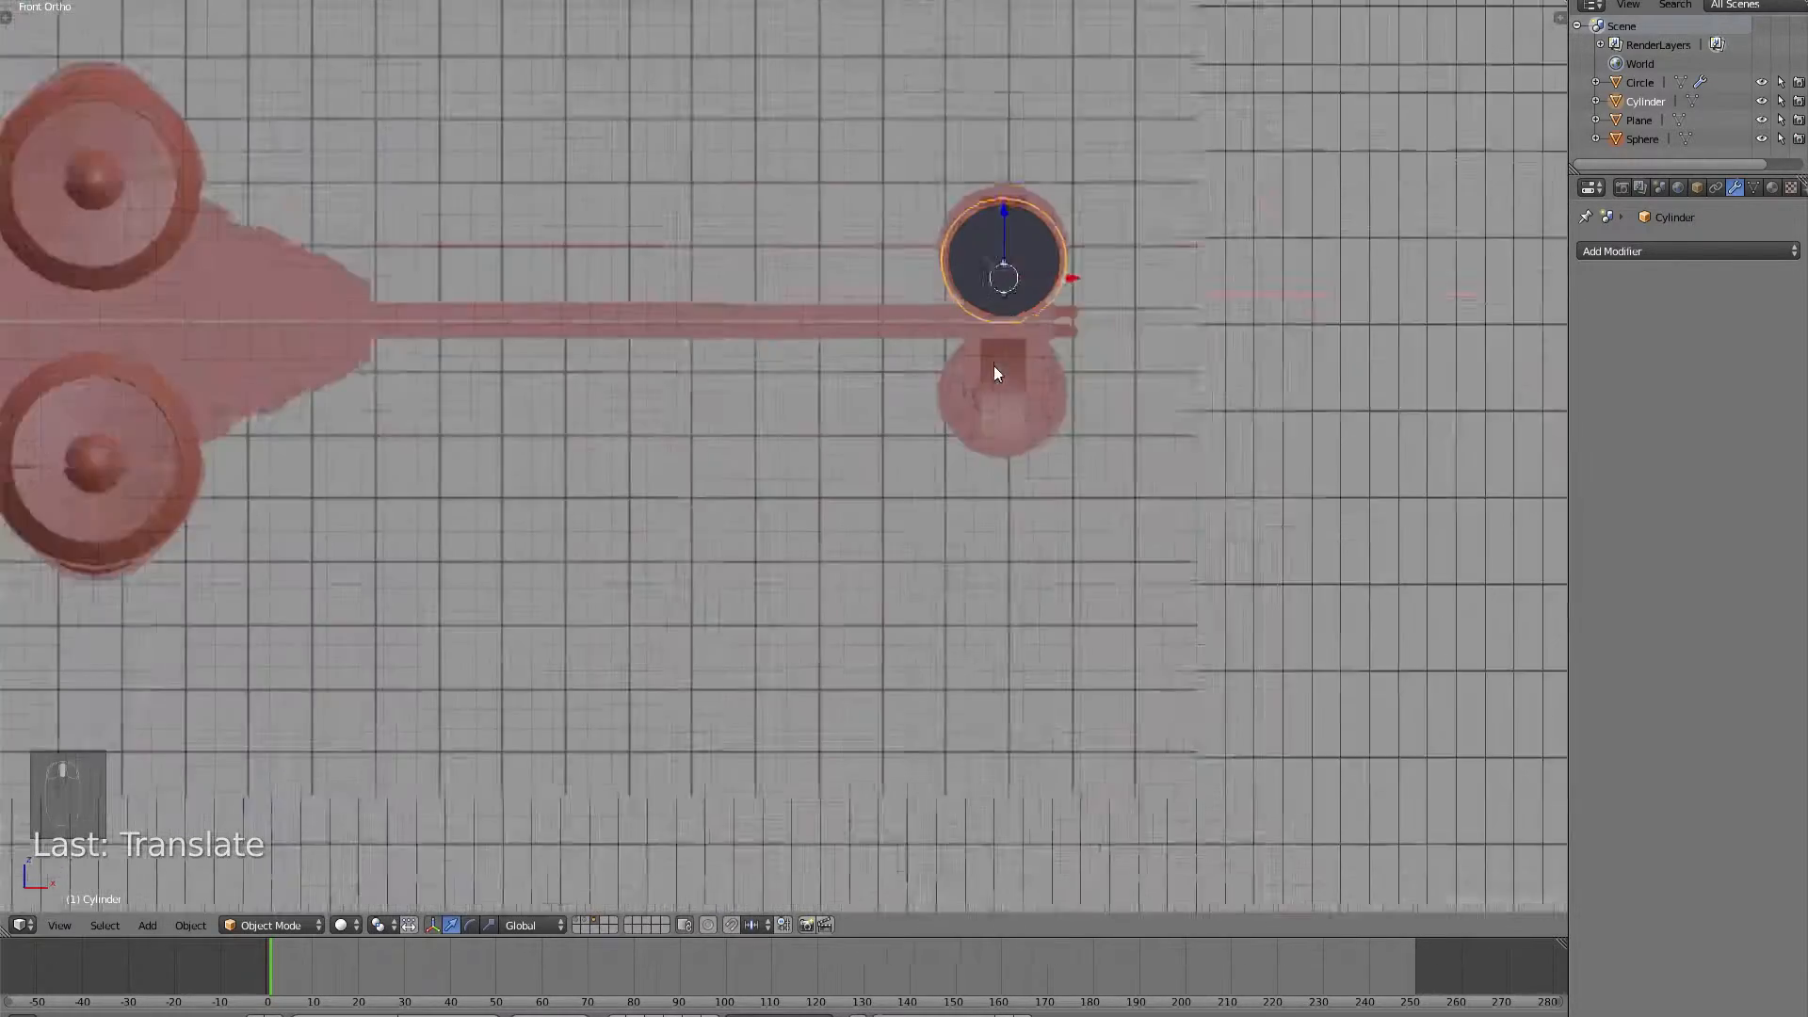
{"action": "scroll", "coordinate": [752, 448], "scroll_direction": "up", "scroll_amount": 5}
{"action": "middle_click_drag", "start_coordinate": [827, 69], "coordinate": [755, 325], "text": "shift"}
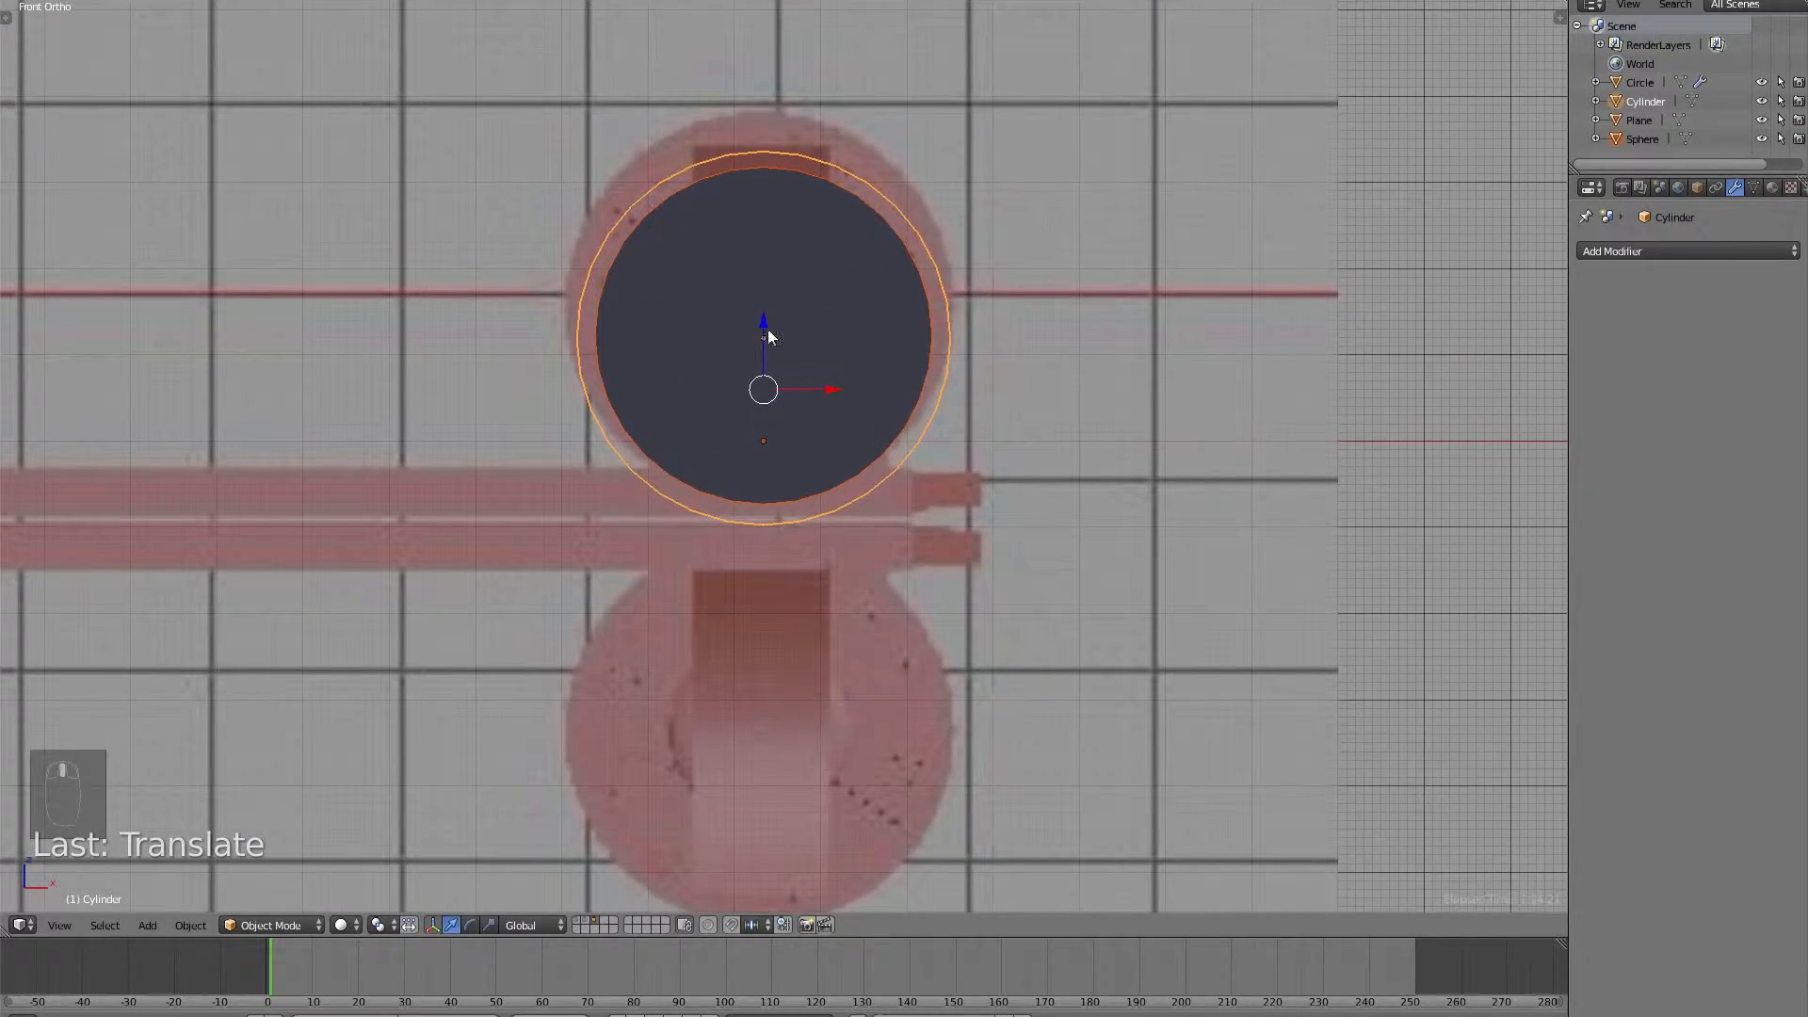
{"action": "left_click_drag", "start_coordinate": [768, 329], "coordinate": [773, 292]}
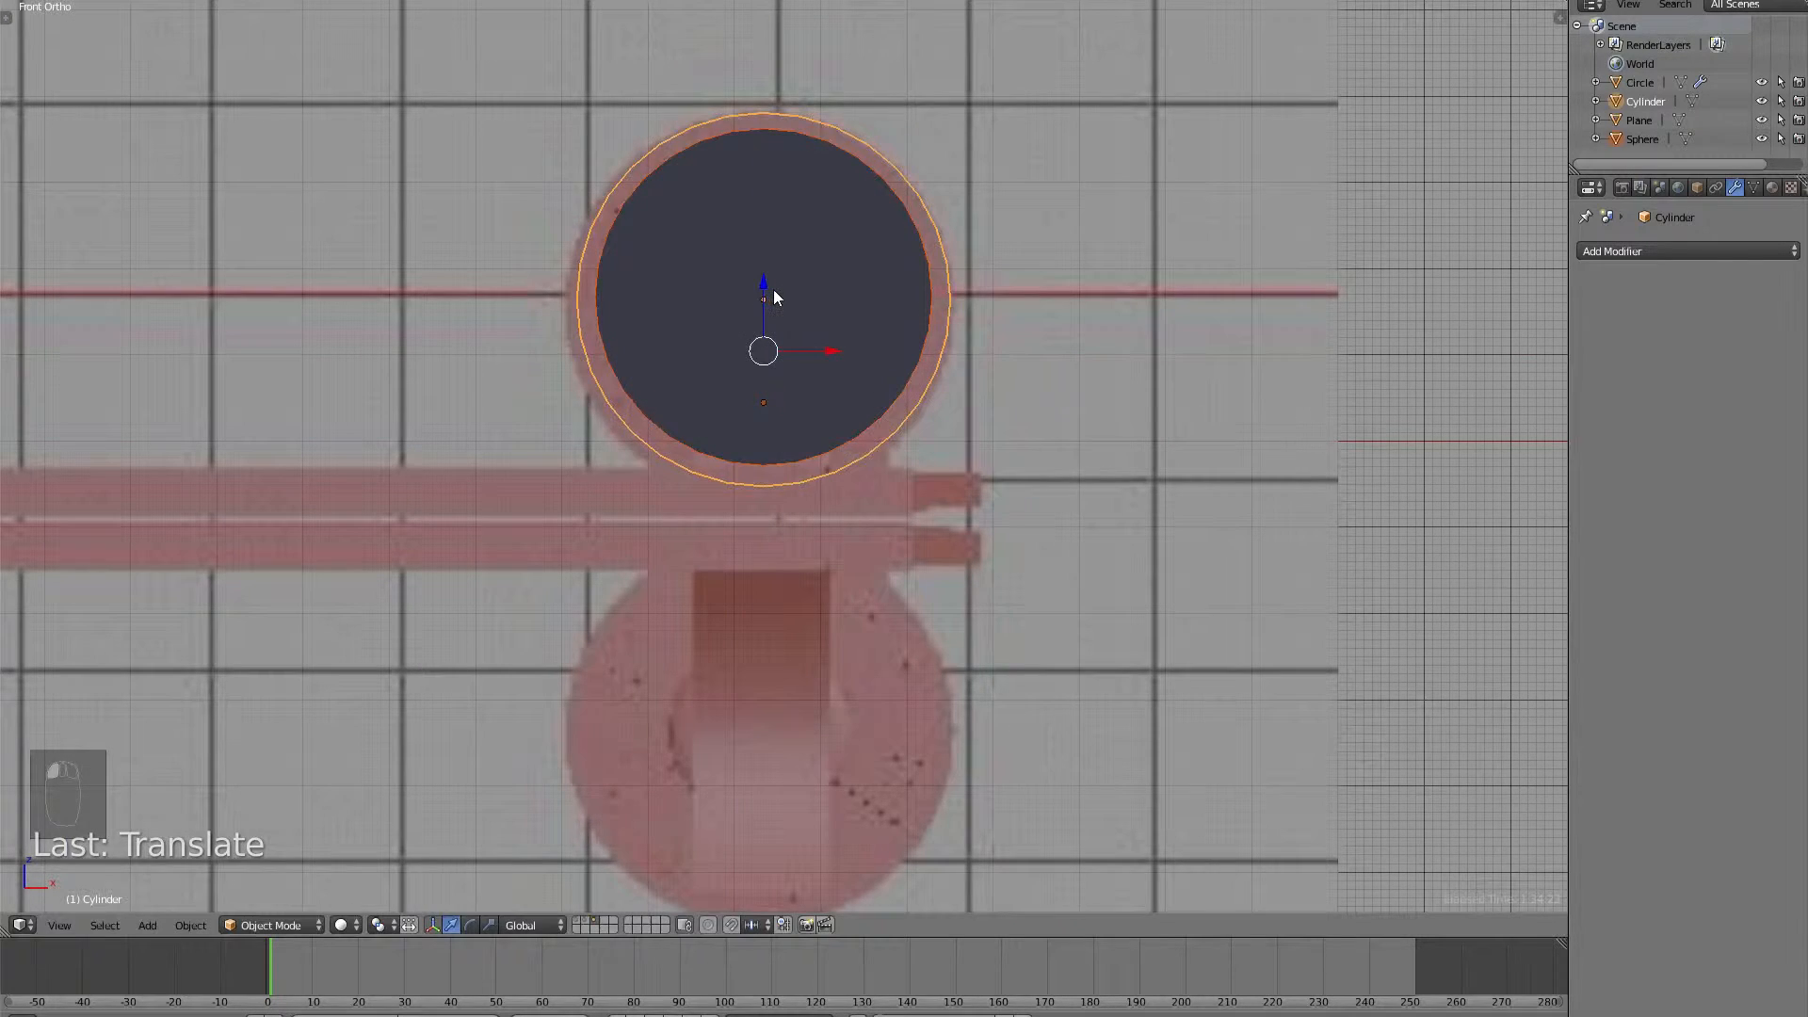
In side view, slide the tube back along the barrel to the ribbed ring.
{"action": "key", "text": "KP_3"}
{"action": "scroll", "coordinate": [772, 290], "scroll_direction": "down", "scroll_amount": 3}
{"action": "key", "text": "a"}
{"action": "key", "text": "a"}
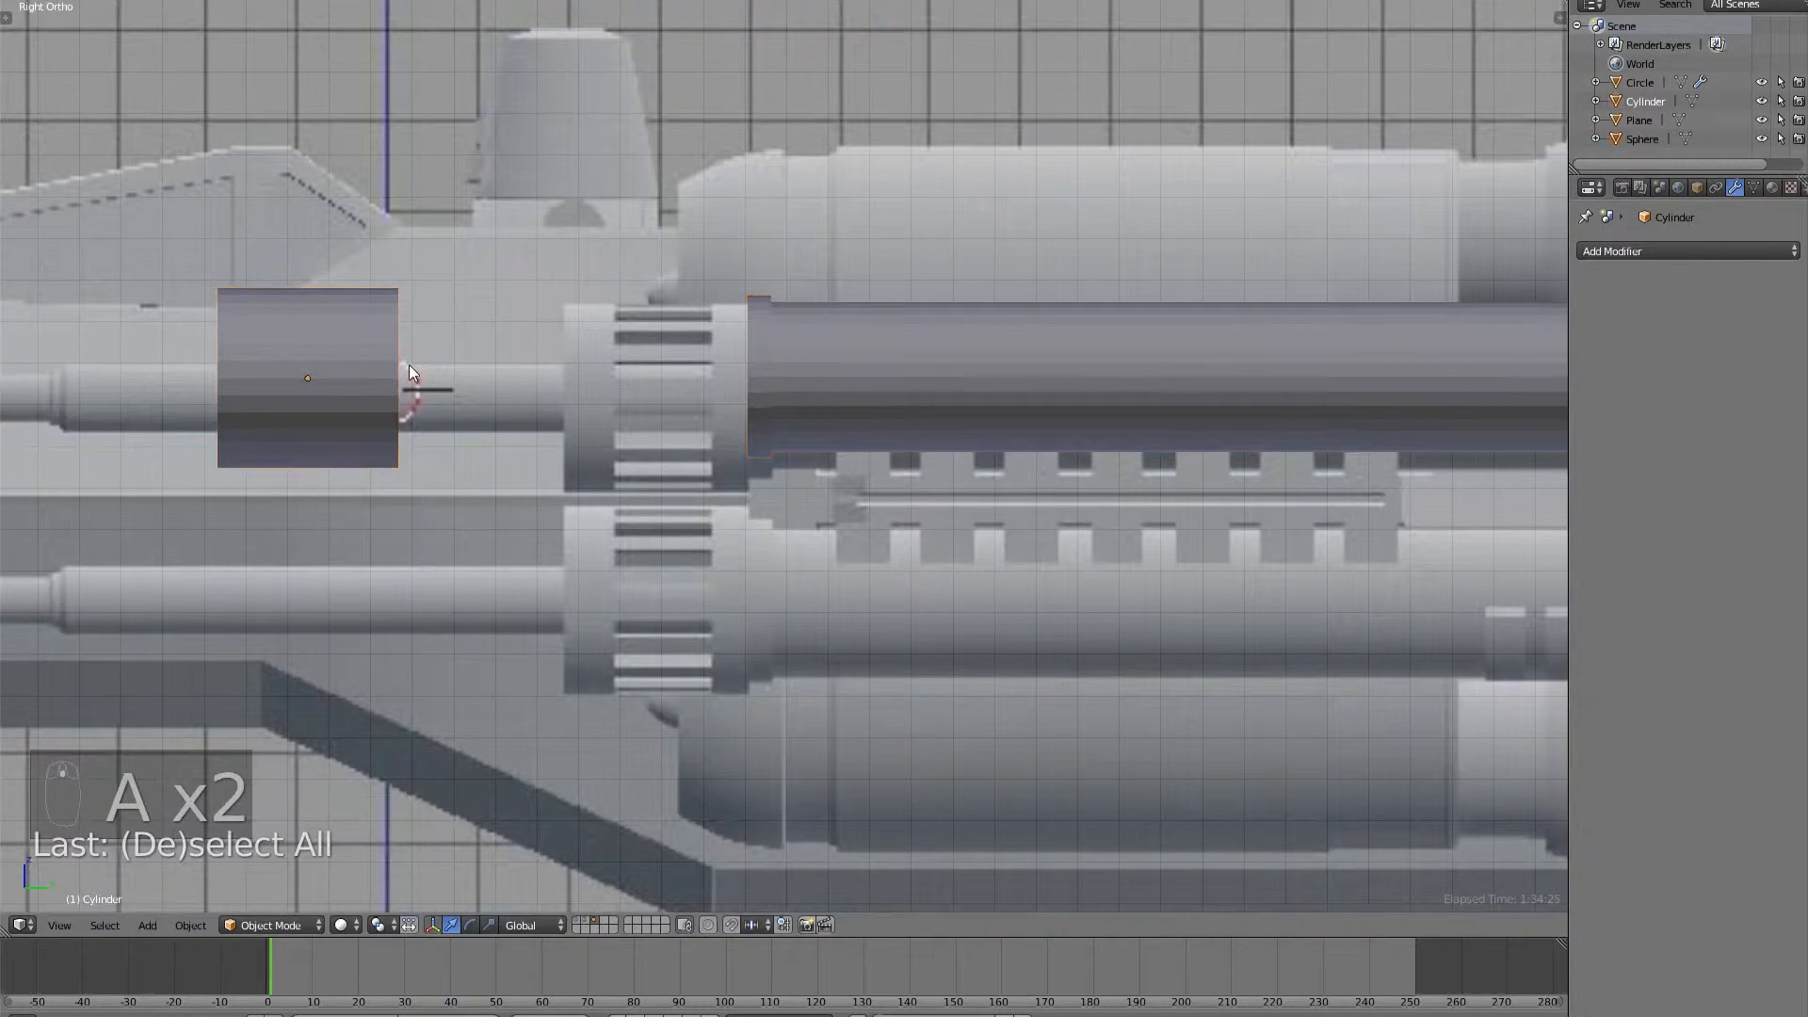
{"action": "left_click_drag", "start_coordinate": [408, 364], "coordinate": [720, 416]}
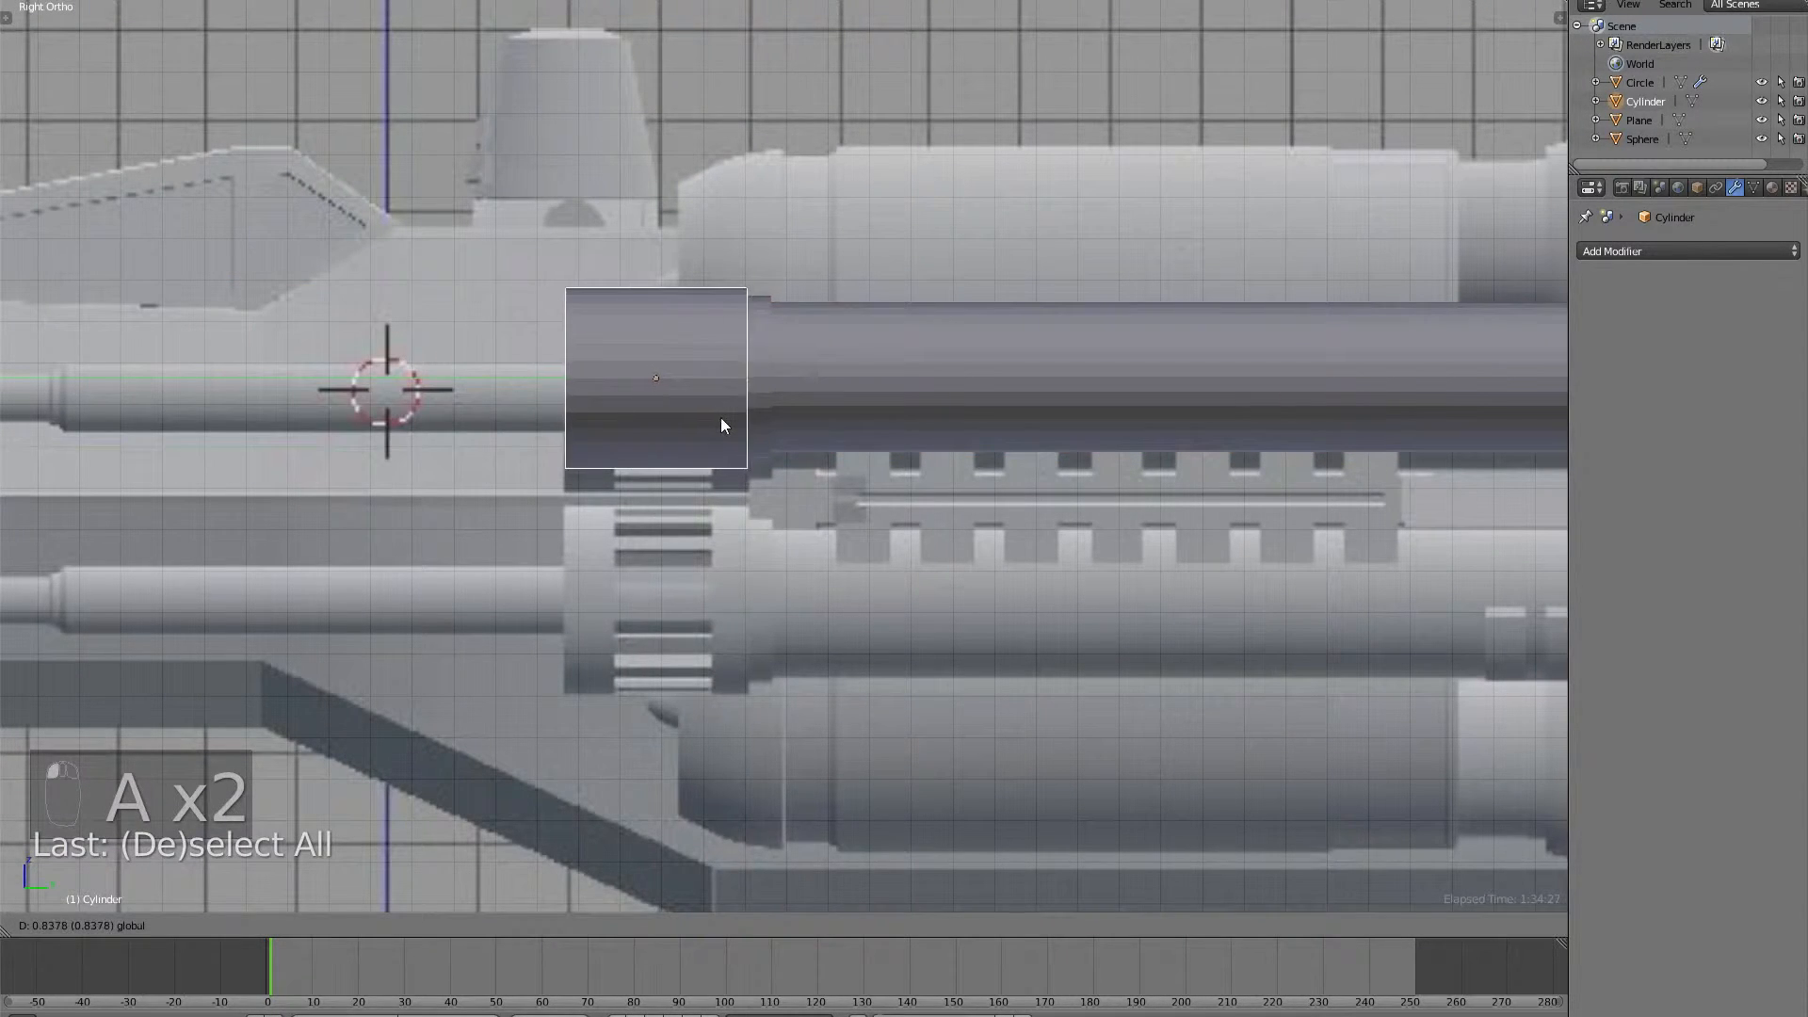
{"action": "left_click", "coordinate": [720, 417]}
Select the barrel and tube together and lower them slightly.
{"action": "key", "text": "z"}
{"action": "scroll", "coordinate": [951, 371], "scroll_direction": "down", "scroll_amount": 1}
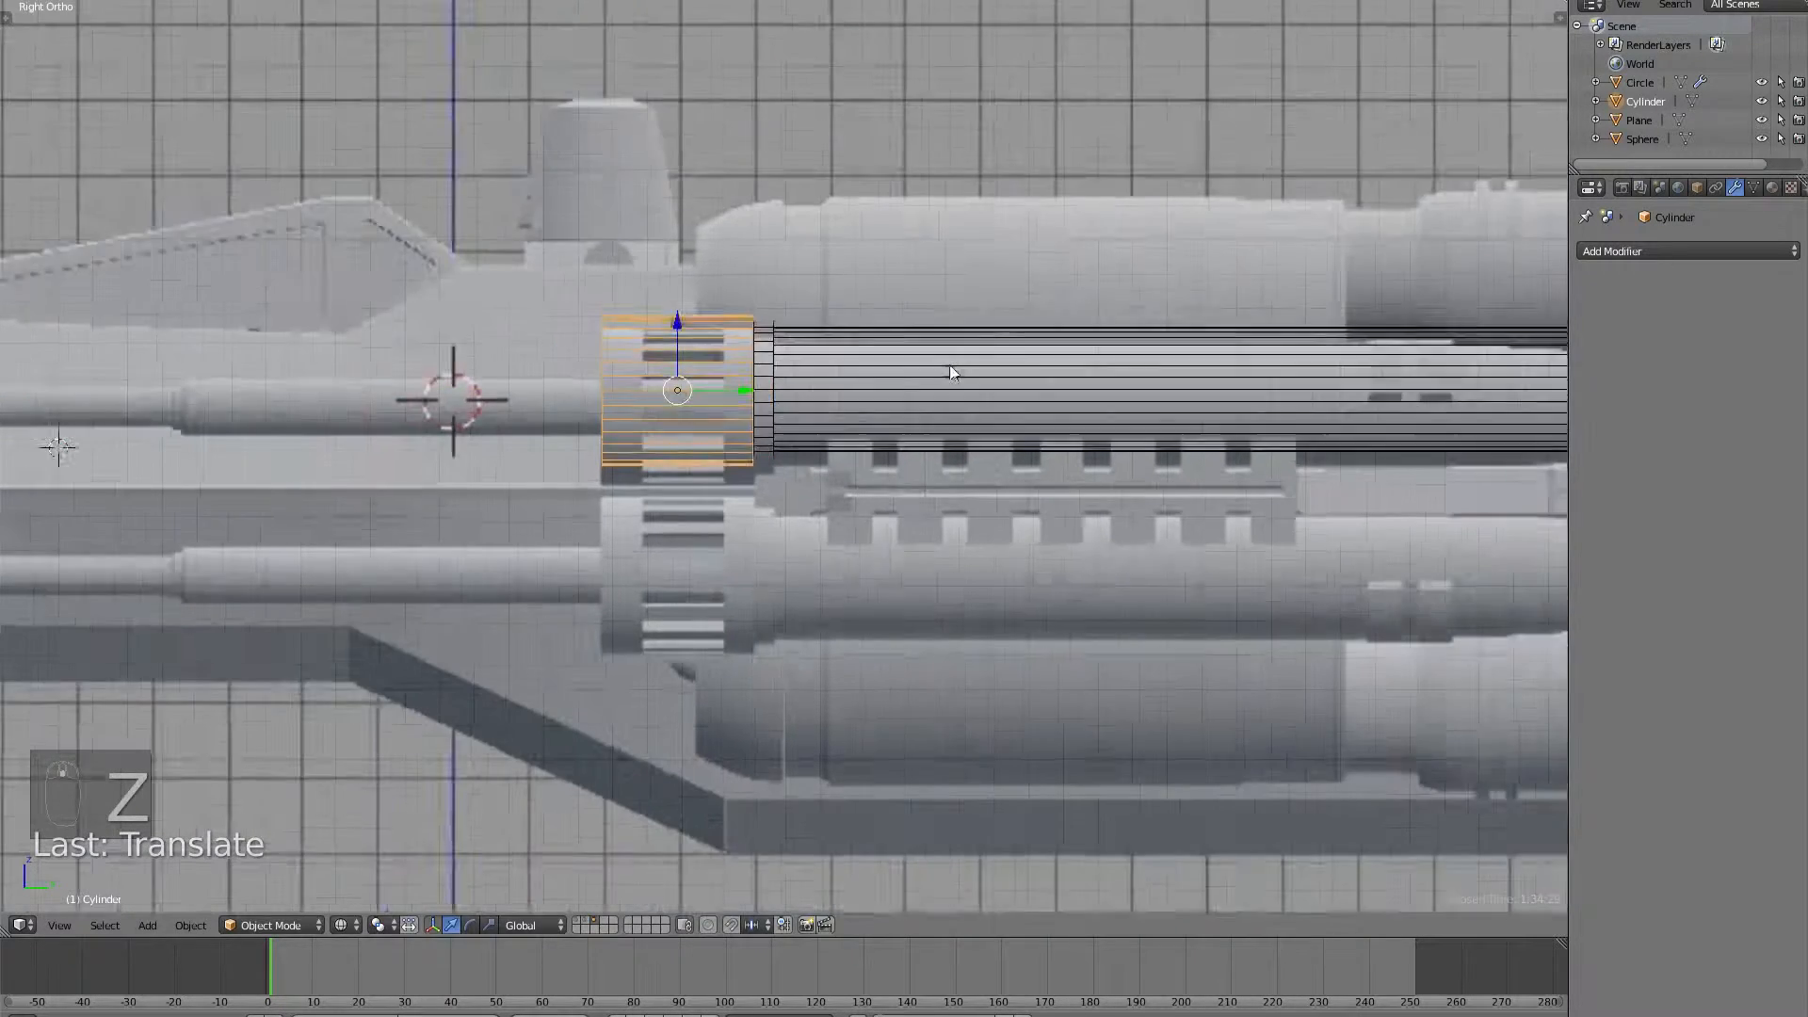
{"action": "scroll", "coordinate": [951, 372], "scroll_direction": "down", "scroll_amount": 1}
{"action": "right_click", "coordinate": [927, 377]}
{"action": "right_click", "coordinate": [711, 356], "text": "shift"}
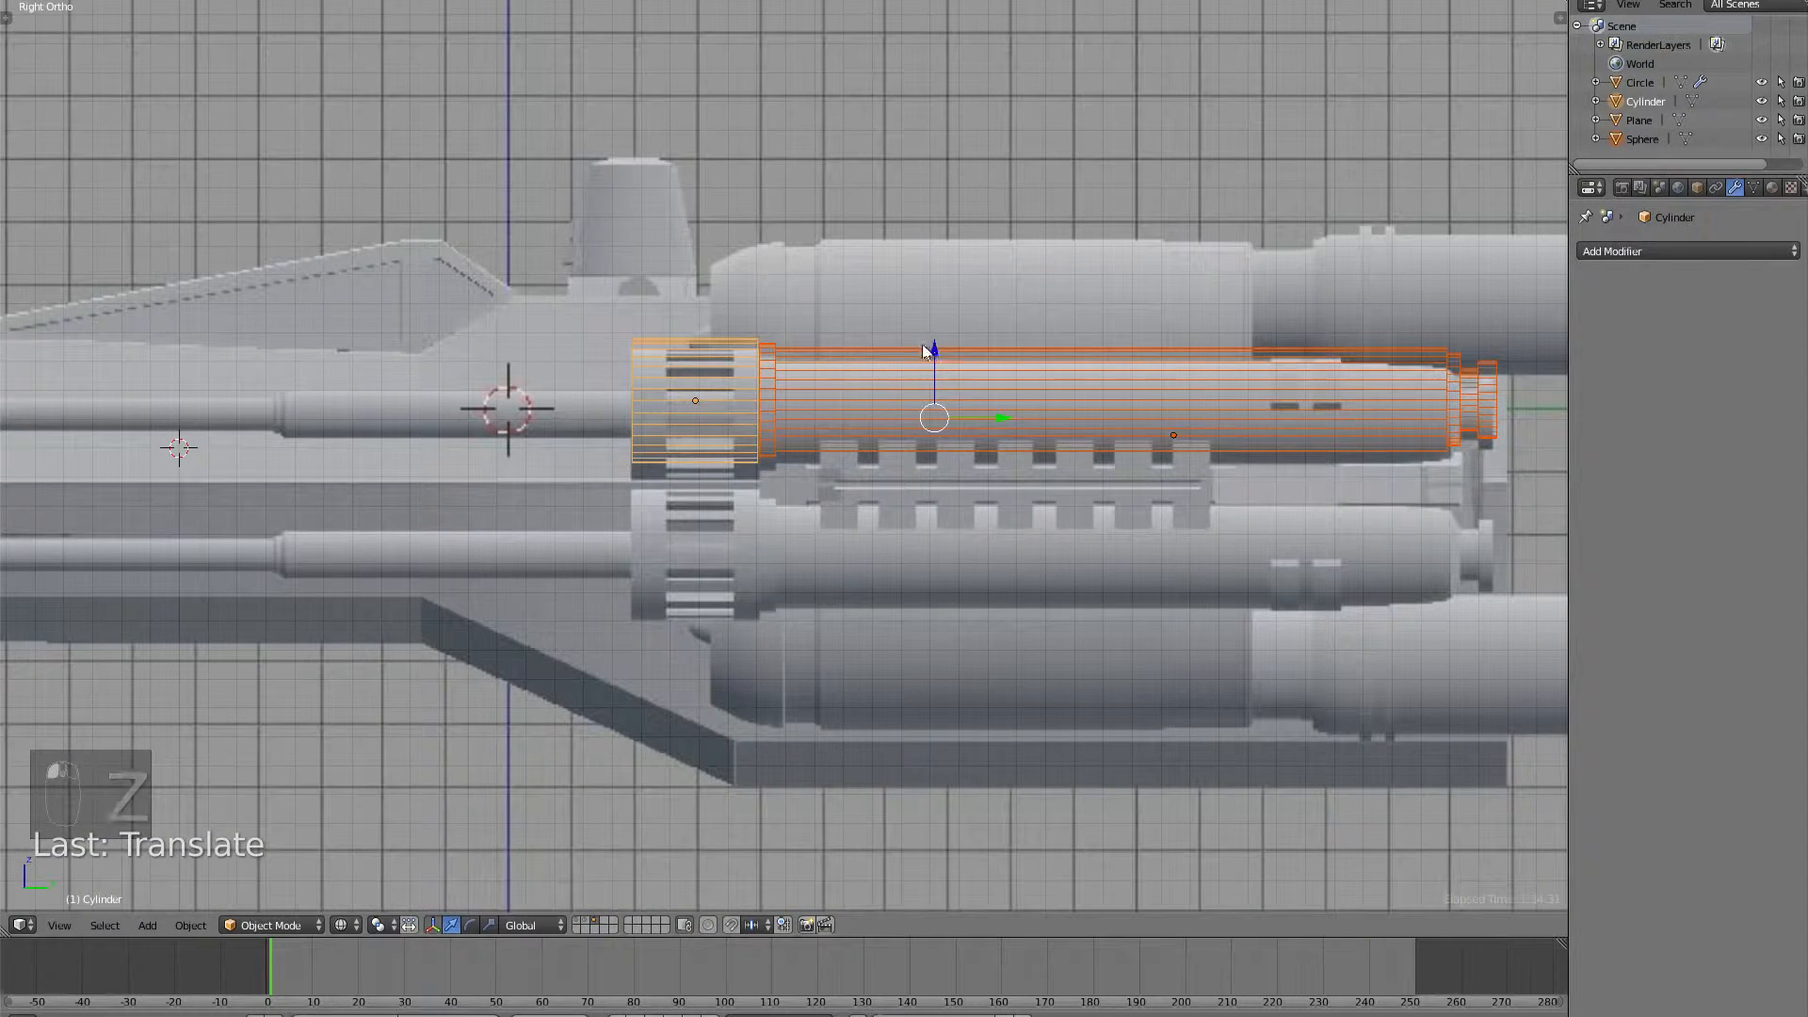
{"action": "left_click_drag", "start_coordinate": [923, 345], "coordinate": [936, 366]}
{"action": "scroll", "coordinate": [781, 370], "scroll_direction": "up", "scroll_amount": 5}
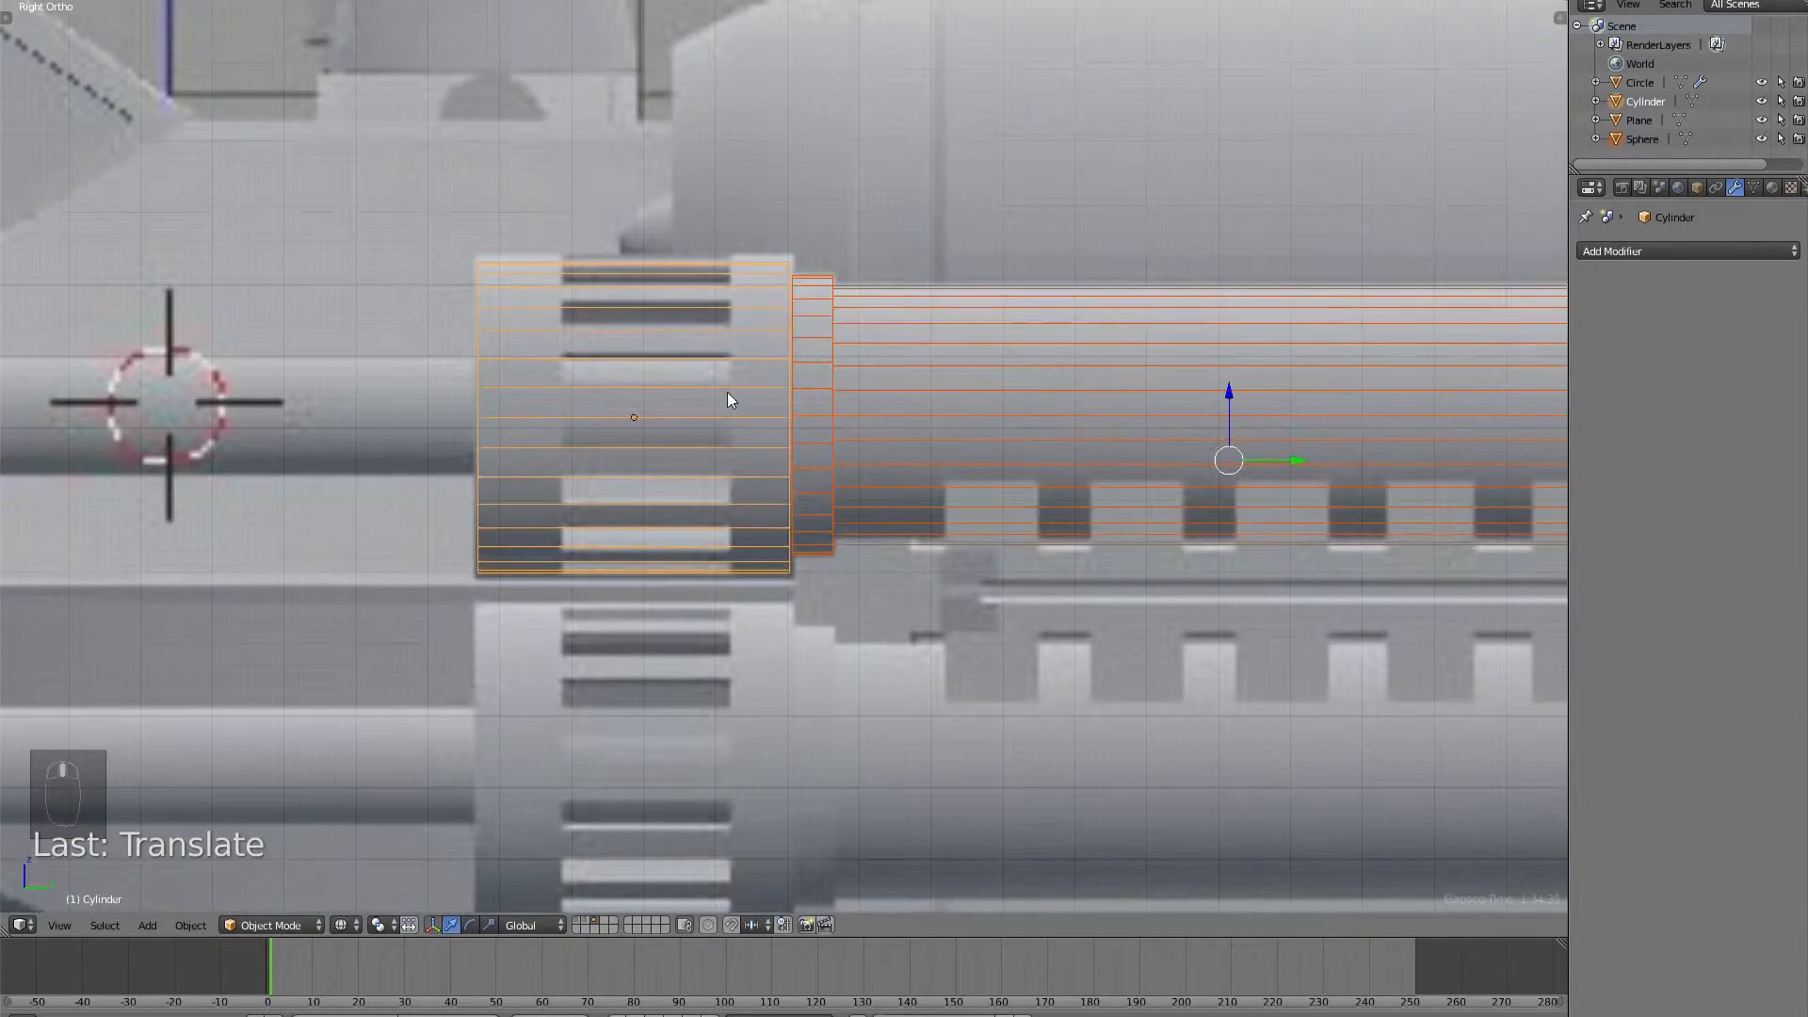
{"action": "middle_click_drag", "start_coordinate": [730, 399], "coordinate": [828, 404]}
{"action": "key", "text": "z"}
{"action": "key", "text": "Tab"}
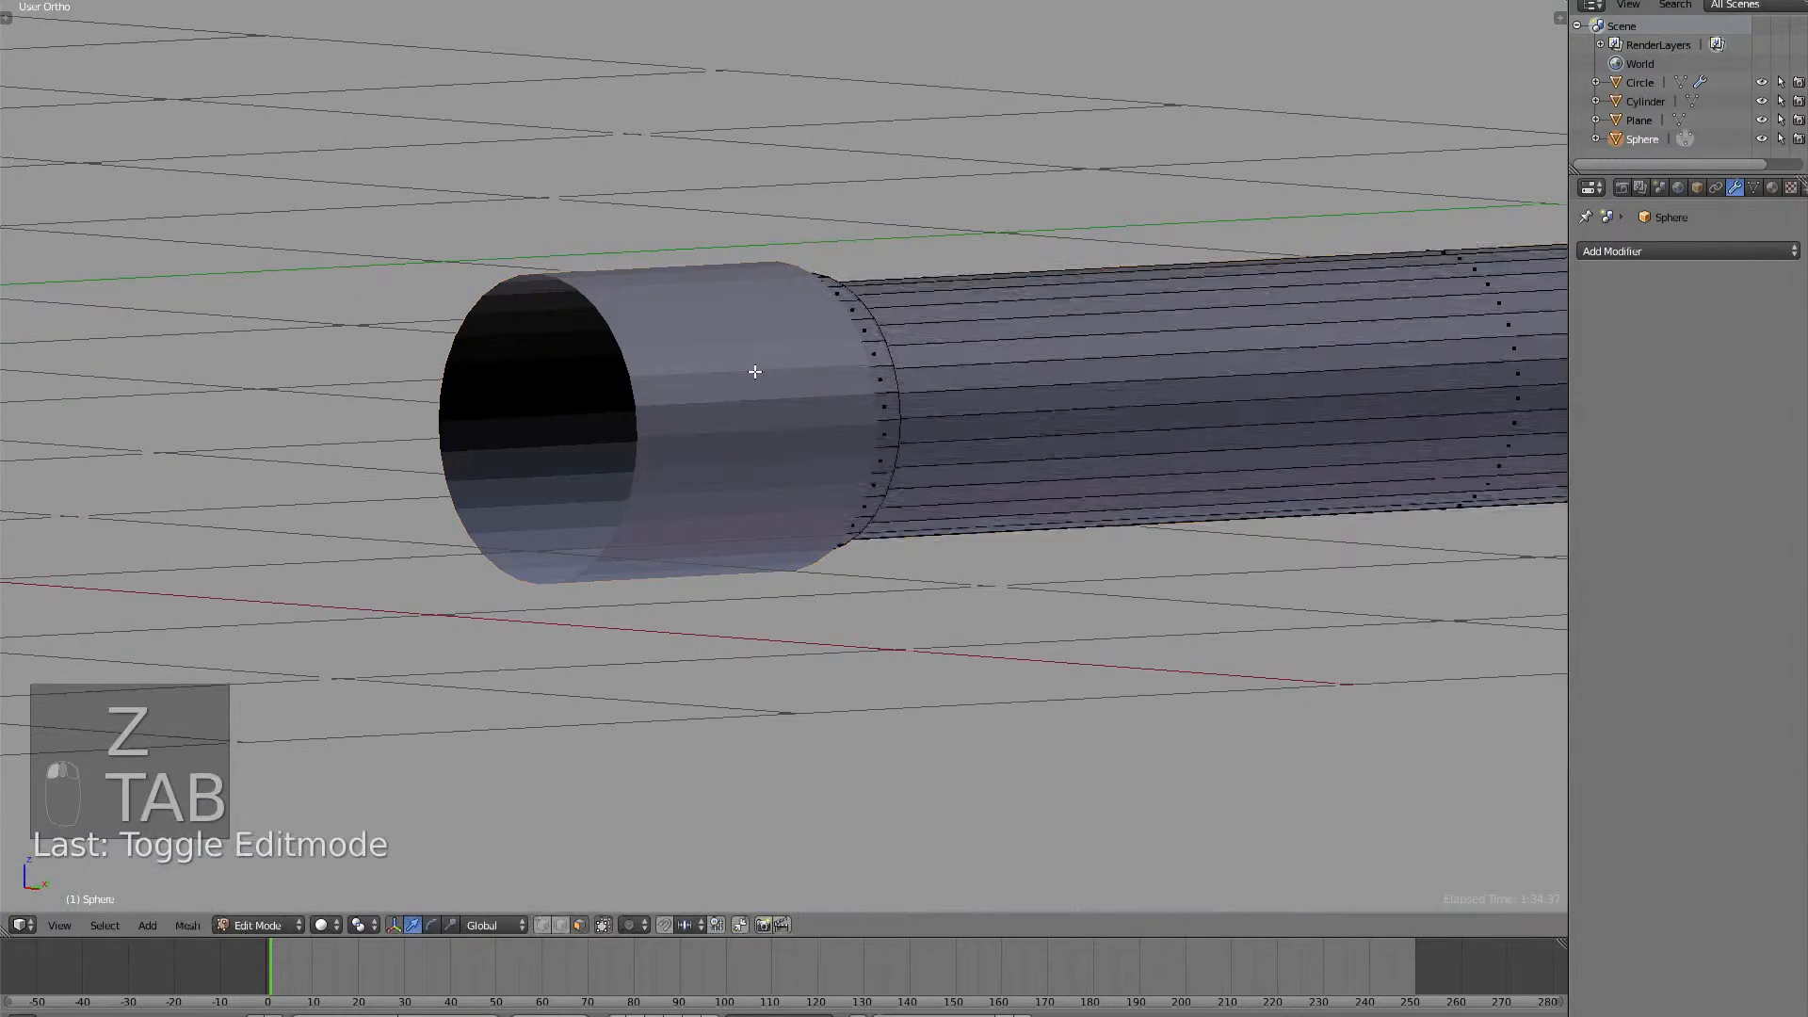
{"action": "key", "text": "Tab"}
{"action": "right_click", "coordinate": [754, 372]}
{"action": "key", "text": "Tab"}
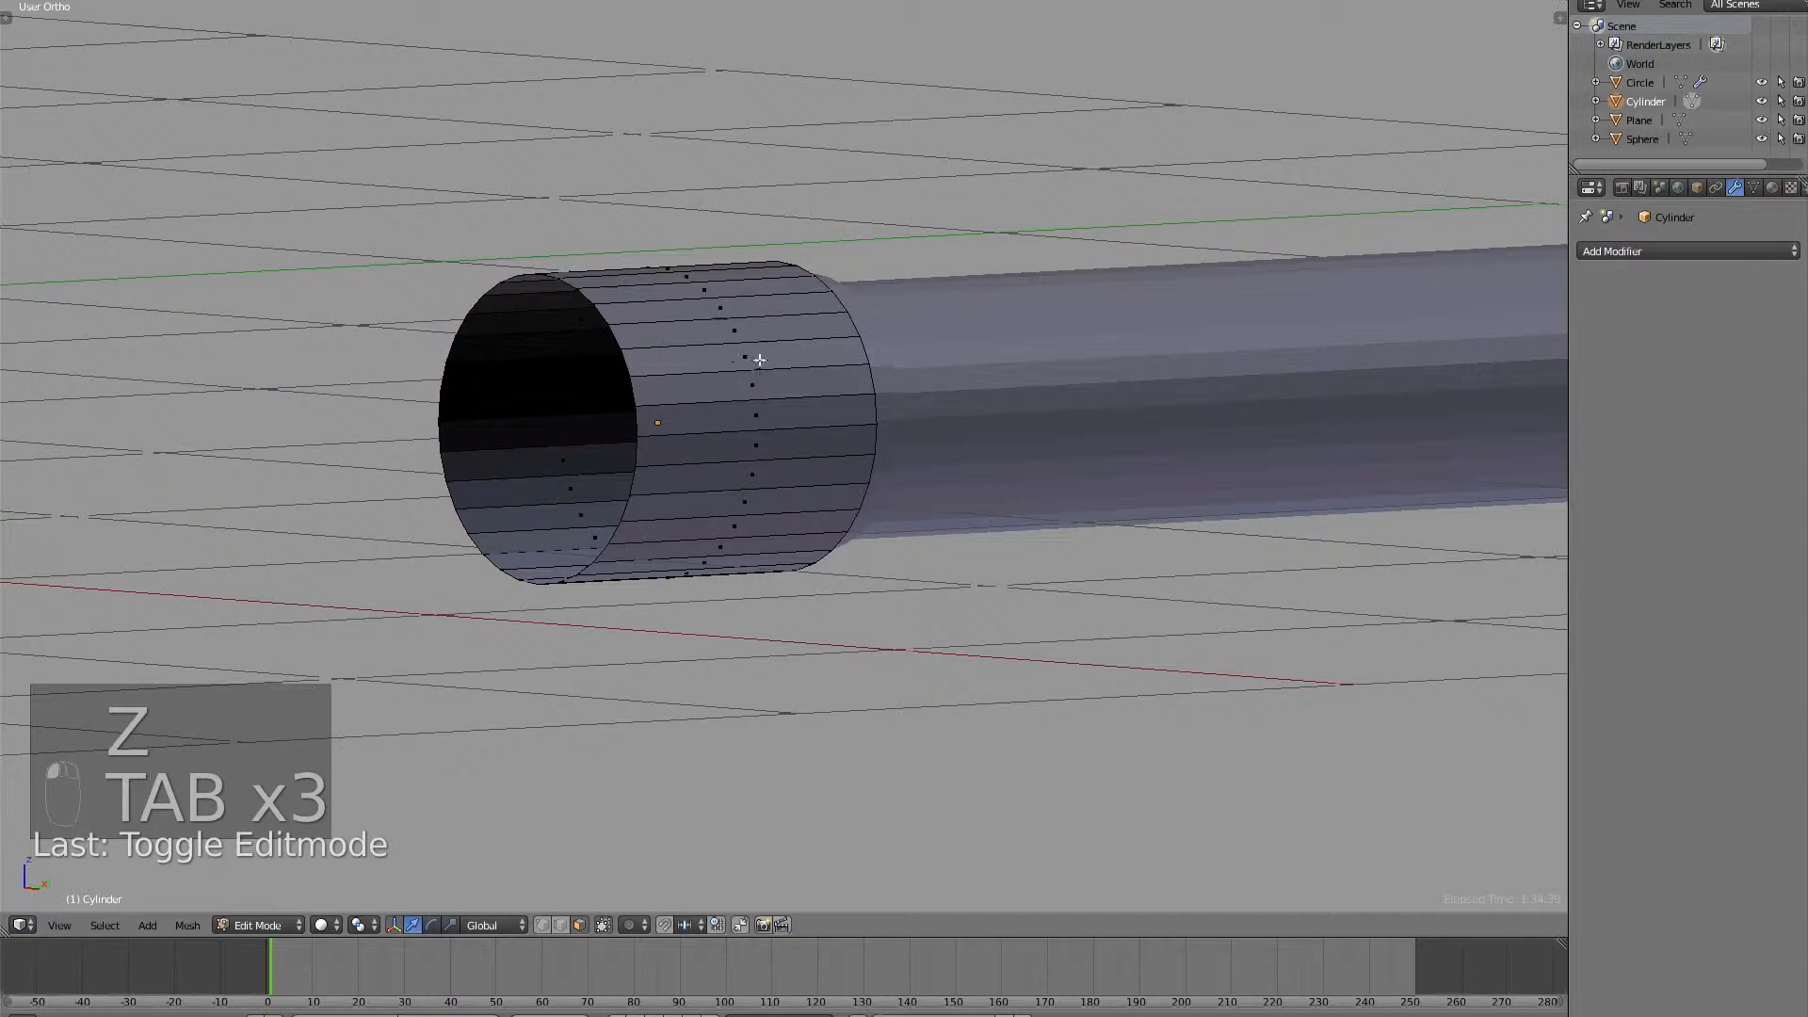
{"action": "left_click", "coordinate": [754, 376], "text": "alt"}
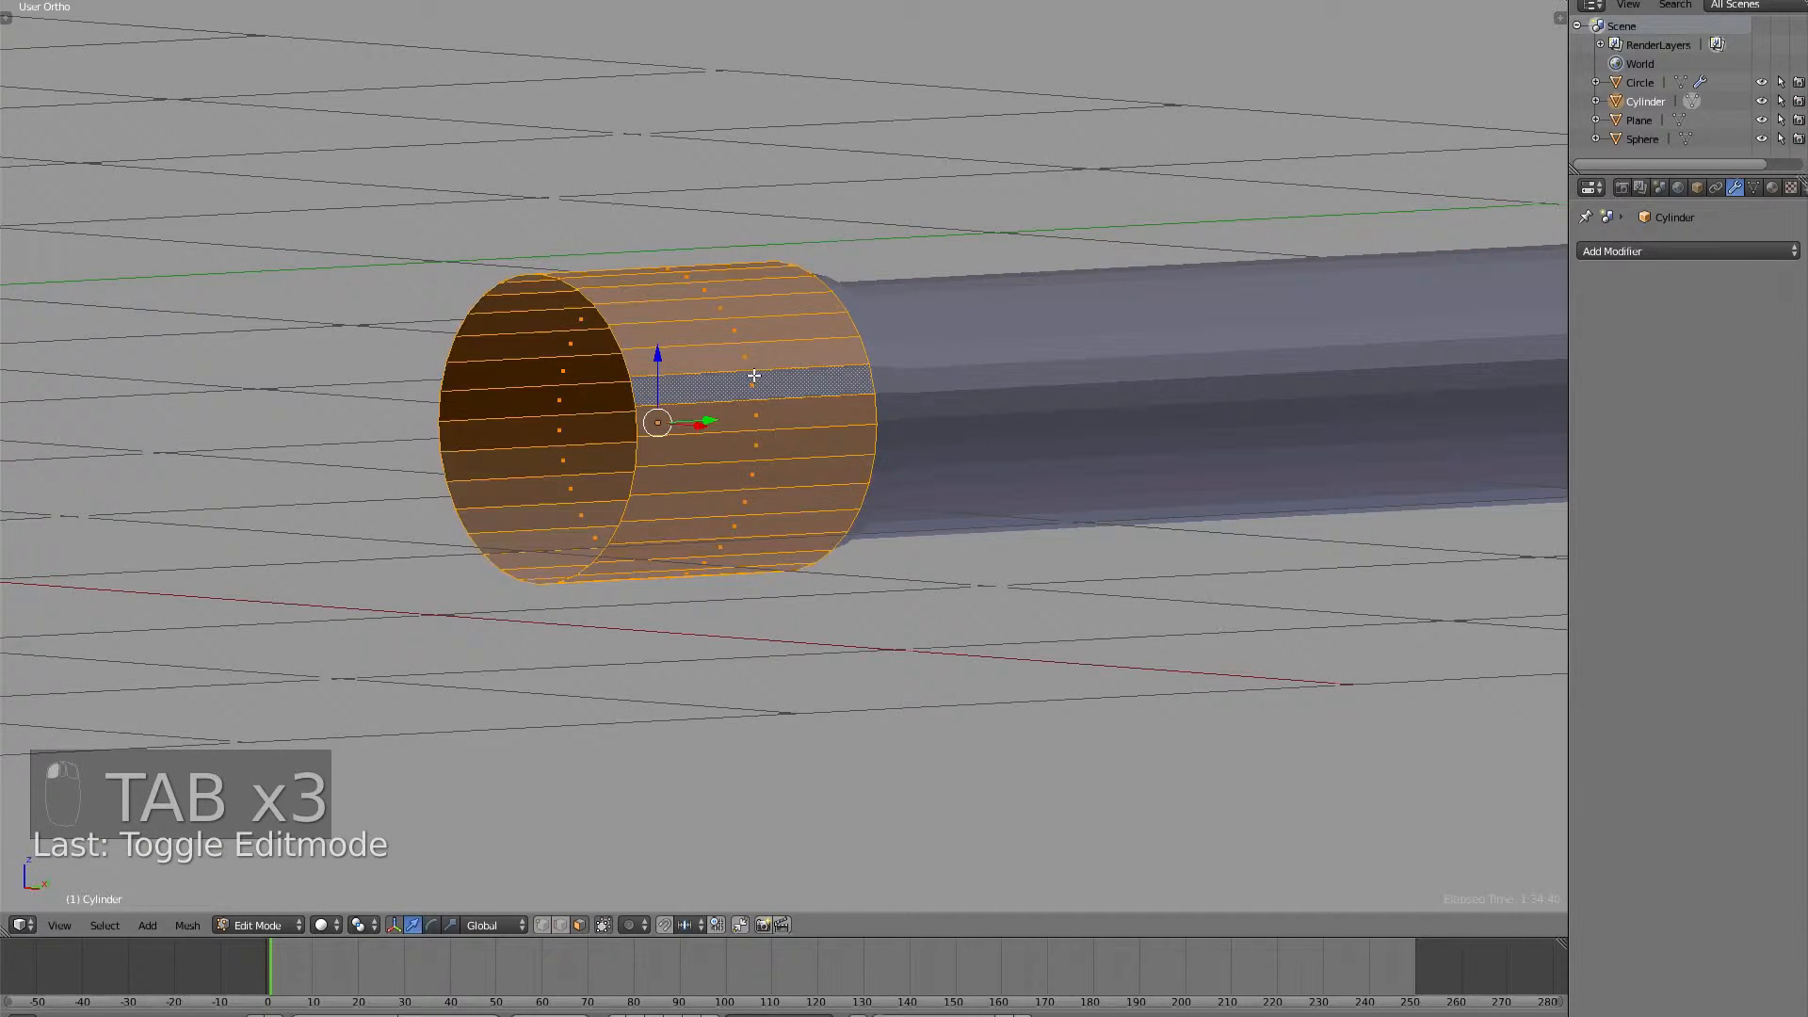
{"action": "left_click", "coordinate": [113, 924]}
{"action": "left_click", "coordinate": [172, 791]}
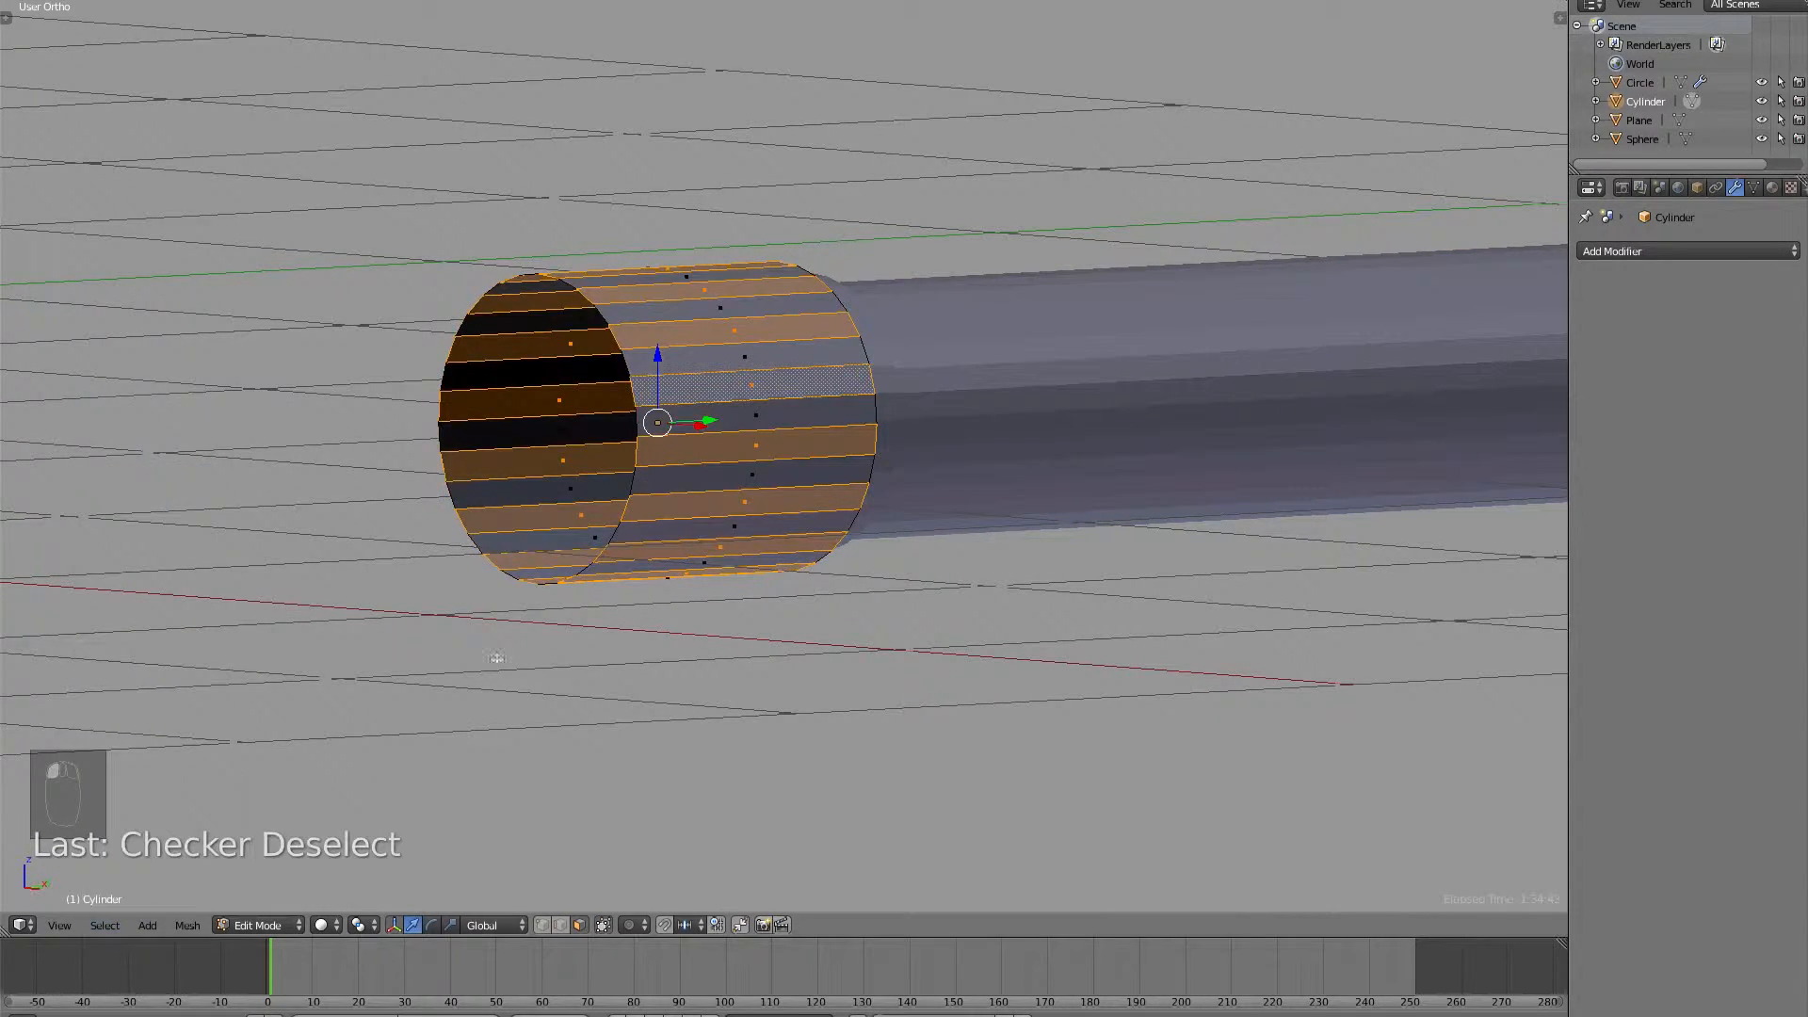
{"action": "key", "text": "Delete"}
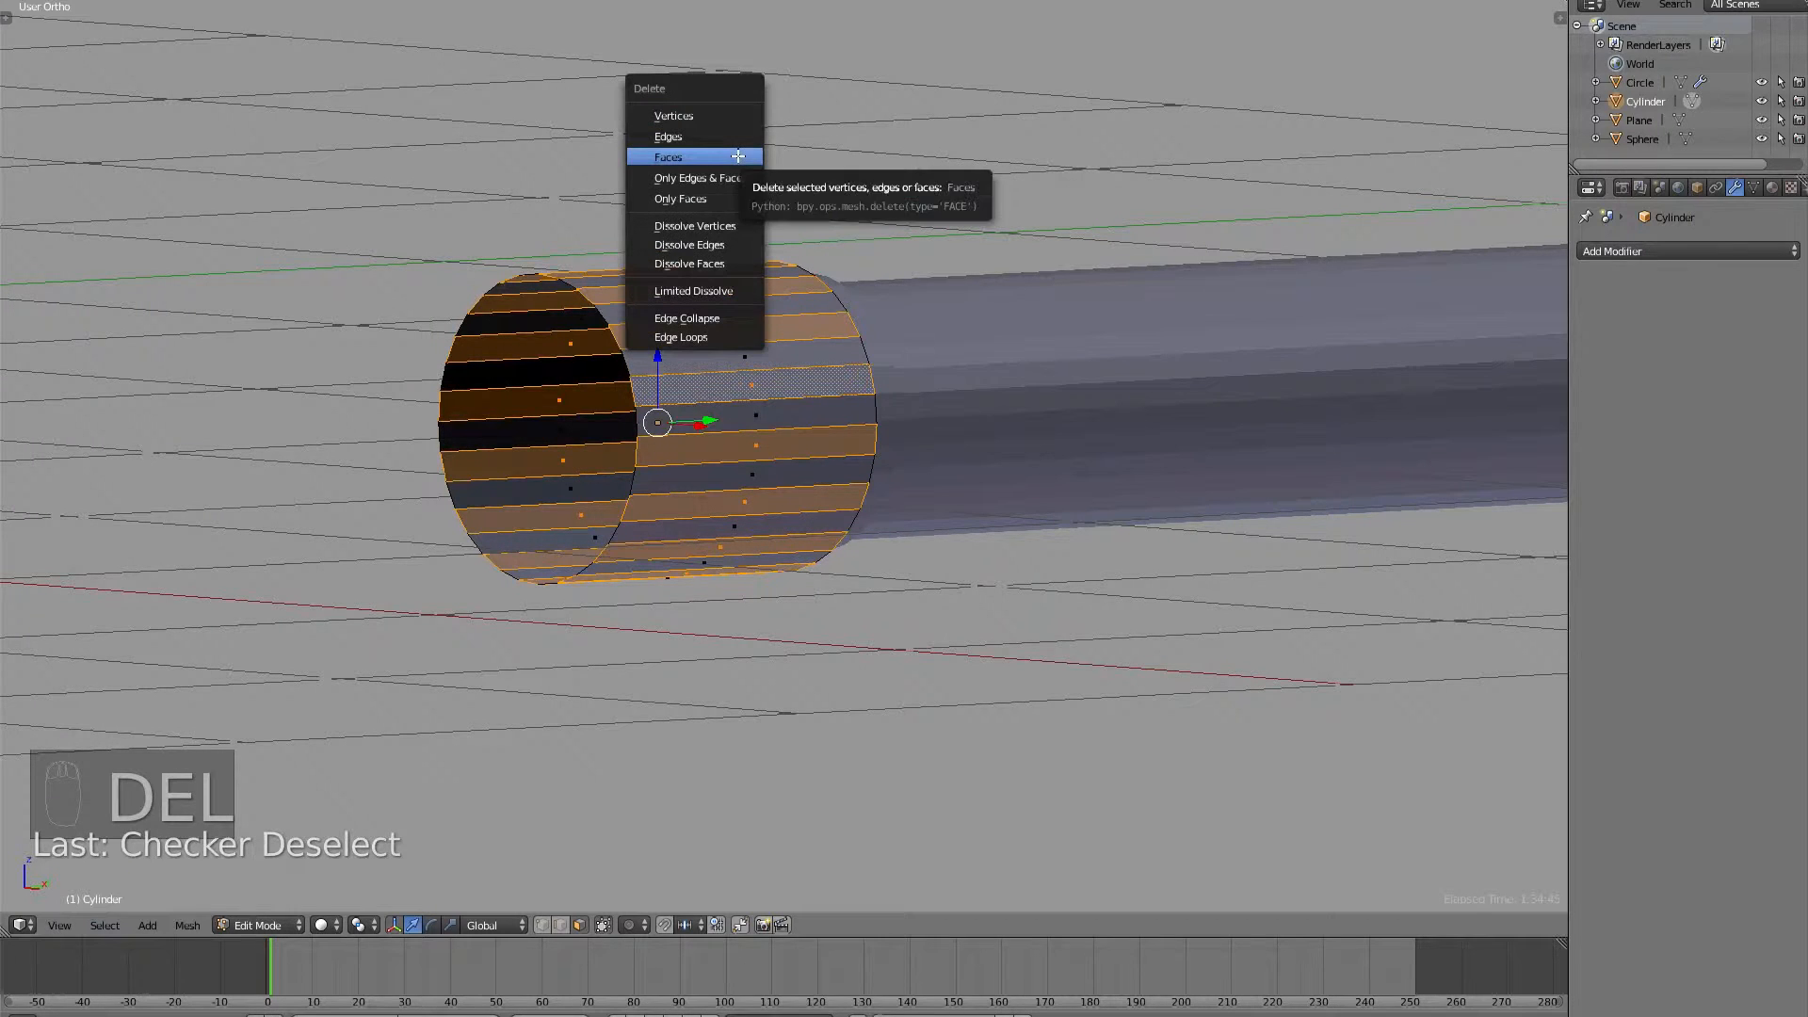
{"action": "key", "text": "Down"}
{"action": "key", "text": "Down"}
{"action": "key", "text": "Return"}
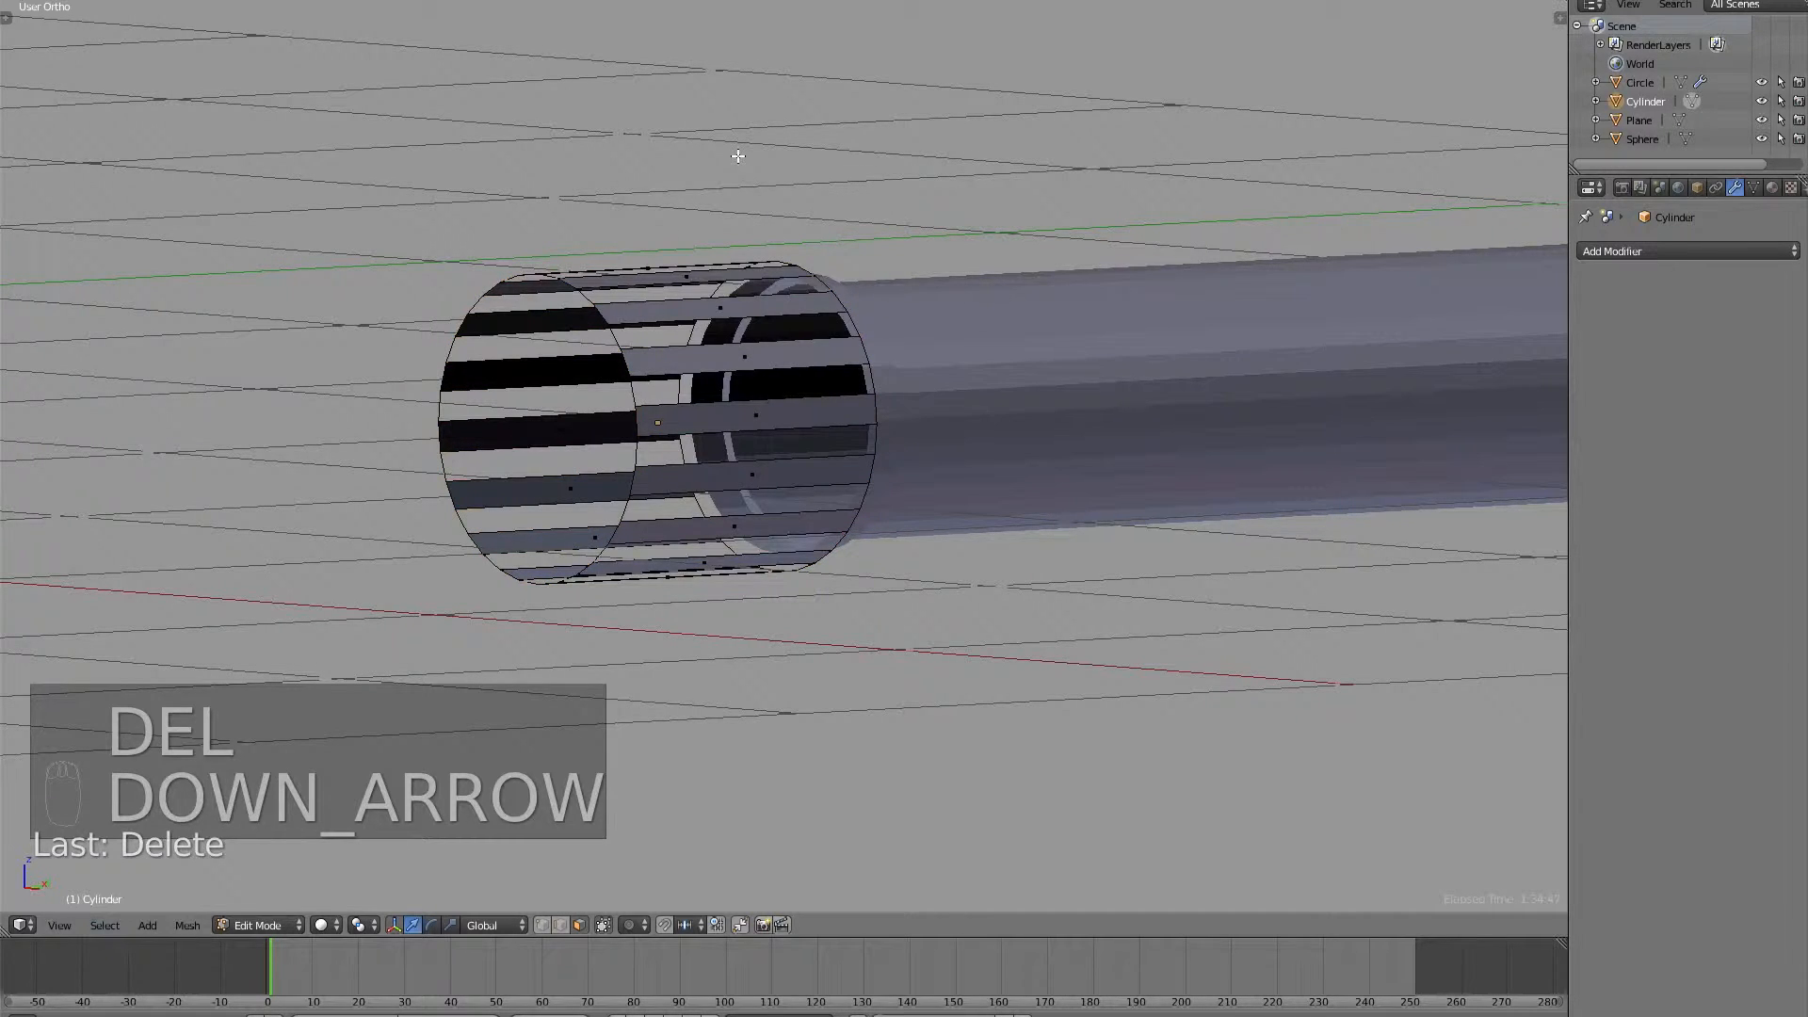
{"action": "key", "text": "a"}
{"action": "key", "text": "a"}
{"action": "key", "text": "a"}
{"action": "middle_click_drag", "start_coordinate": [744, 237], "coordinate": [775, 323]}
{"action": "key", "text": "Tab"}
{"action": "key", "text": "Tab"}
{"action": "key", "text": "Tab"}
{"action": "key", "text": "KP_3"}
{"action": "key", "text": "z"}
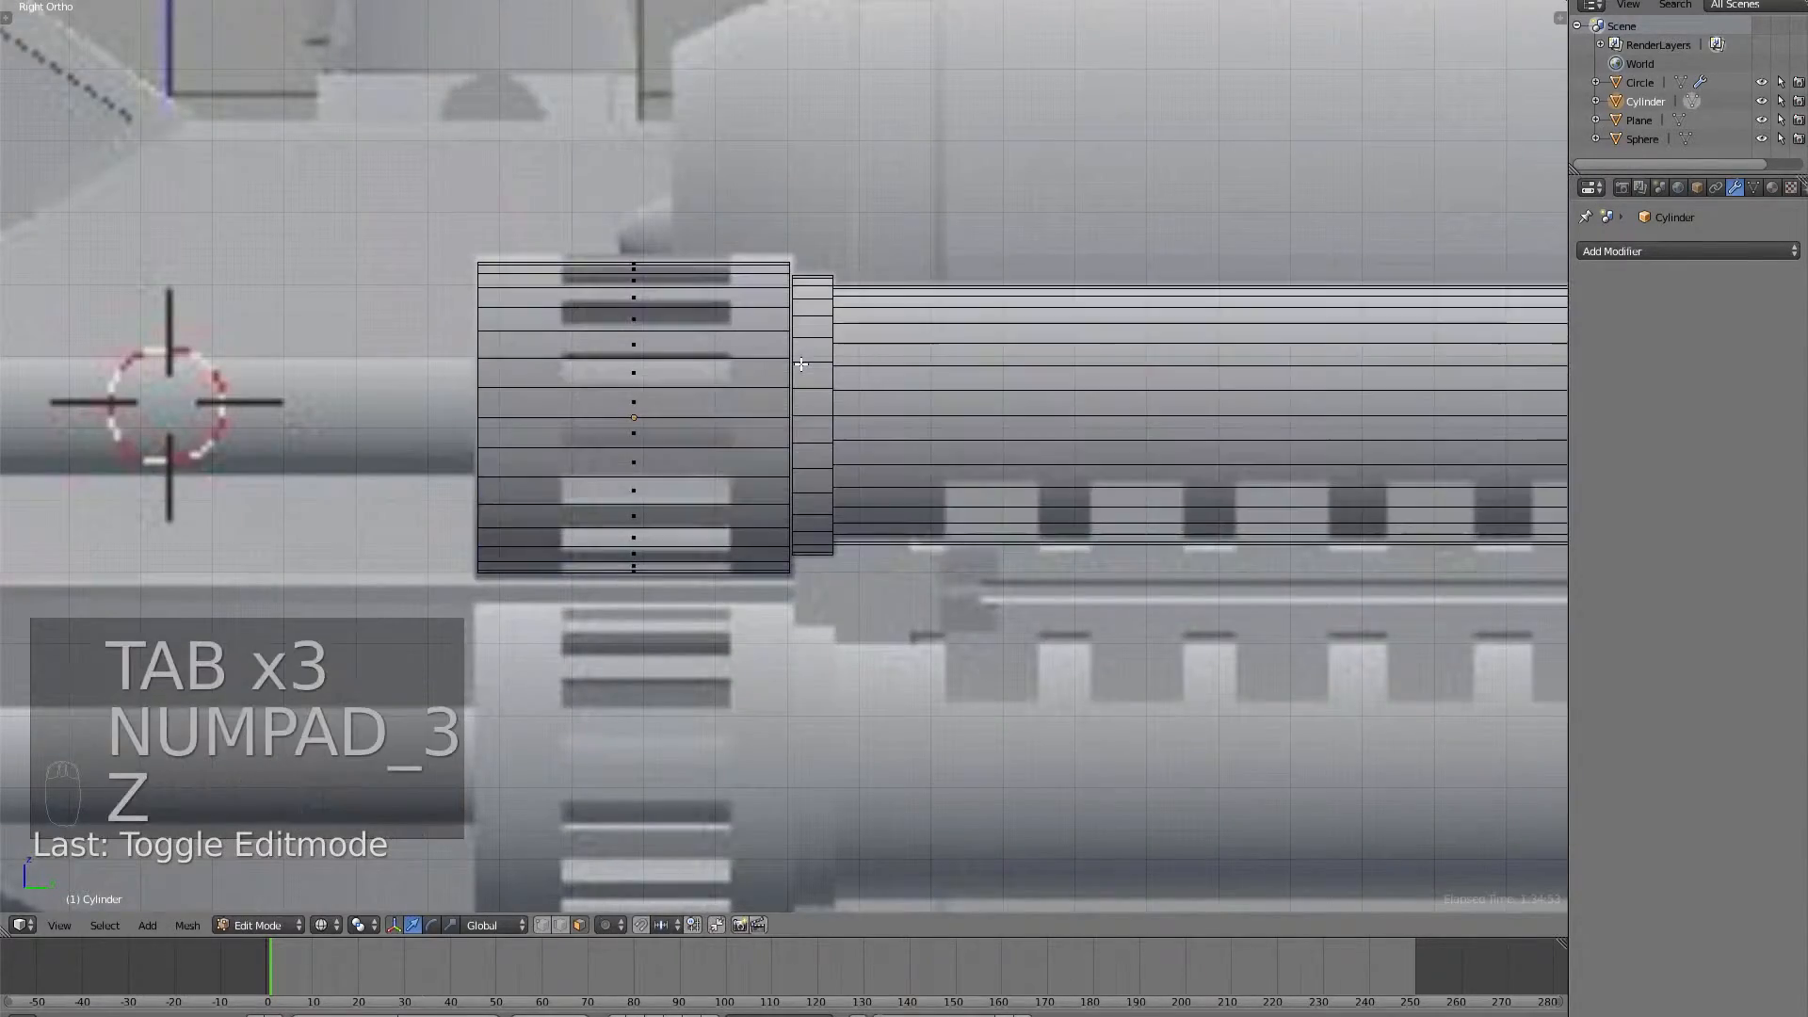
{"action": "key", "text": "z"}
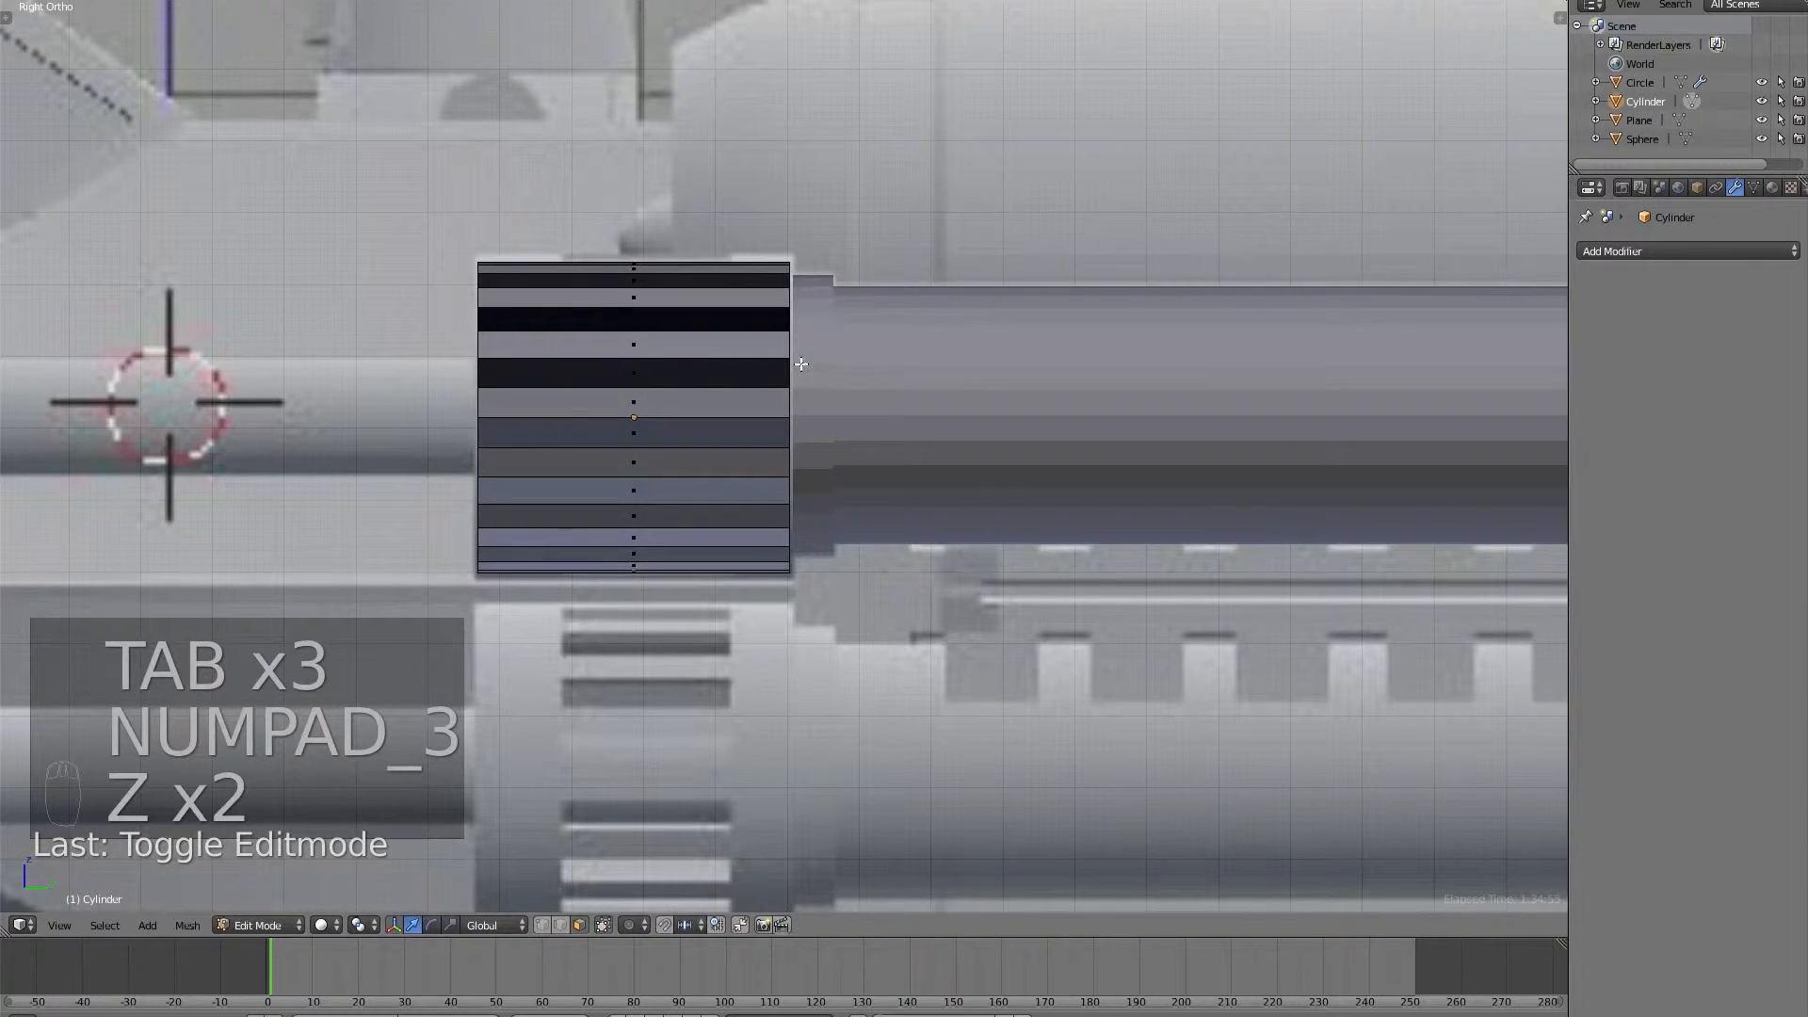
{"action": "mouse_move", "coordinate": [800, 364]}
{"action": "middle_mouse_down"}
{"action": "mouse_move", "coordinate": [865, 378]}
{"action": "mouse_move", "coordinate": [710, 384]}
{"action": "middle_mouse_up"}
{"action": "key", "text": "ctrl+z"}
{"action": "key", "text": "ctrl+z"}
{"action": "key", "text": "ctrl+z"}
{"action": "key", "text": "ctrl+z"}
{"action": "key", "text": "ctrl+z"}
{"action": "key", "text": "ctrl+z"}
{"action": "key", "text": "ctrl+z"}
{"action": "key", "text": "a"}
{"action": "key", "text": "ctrl+r"}
Add two loop cuts to the sleeve and spread them along Y toward its ends.
{"action": "scroll", "coordinate": [688, 375], "scroll_direction": "up", "scroll_amount": 2}
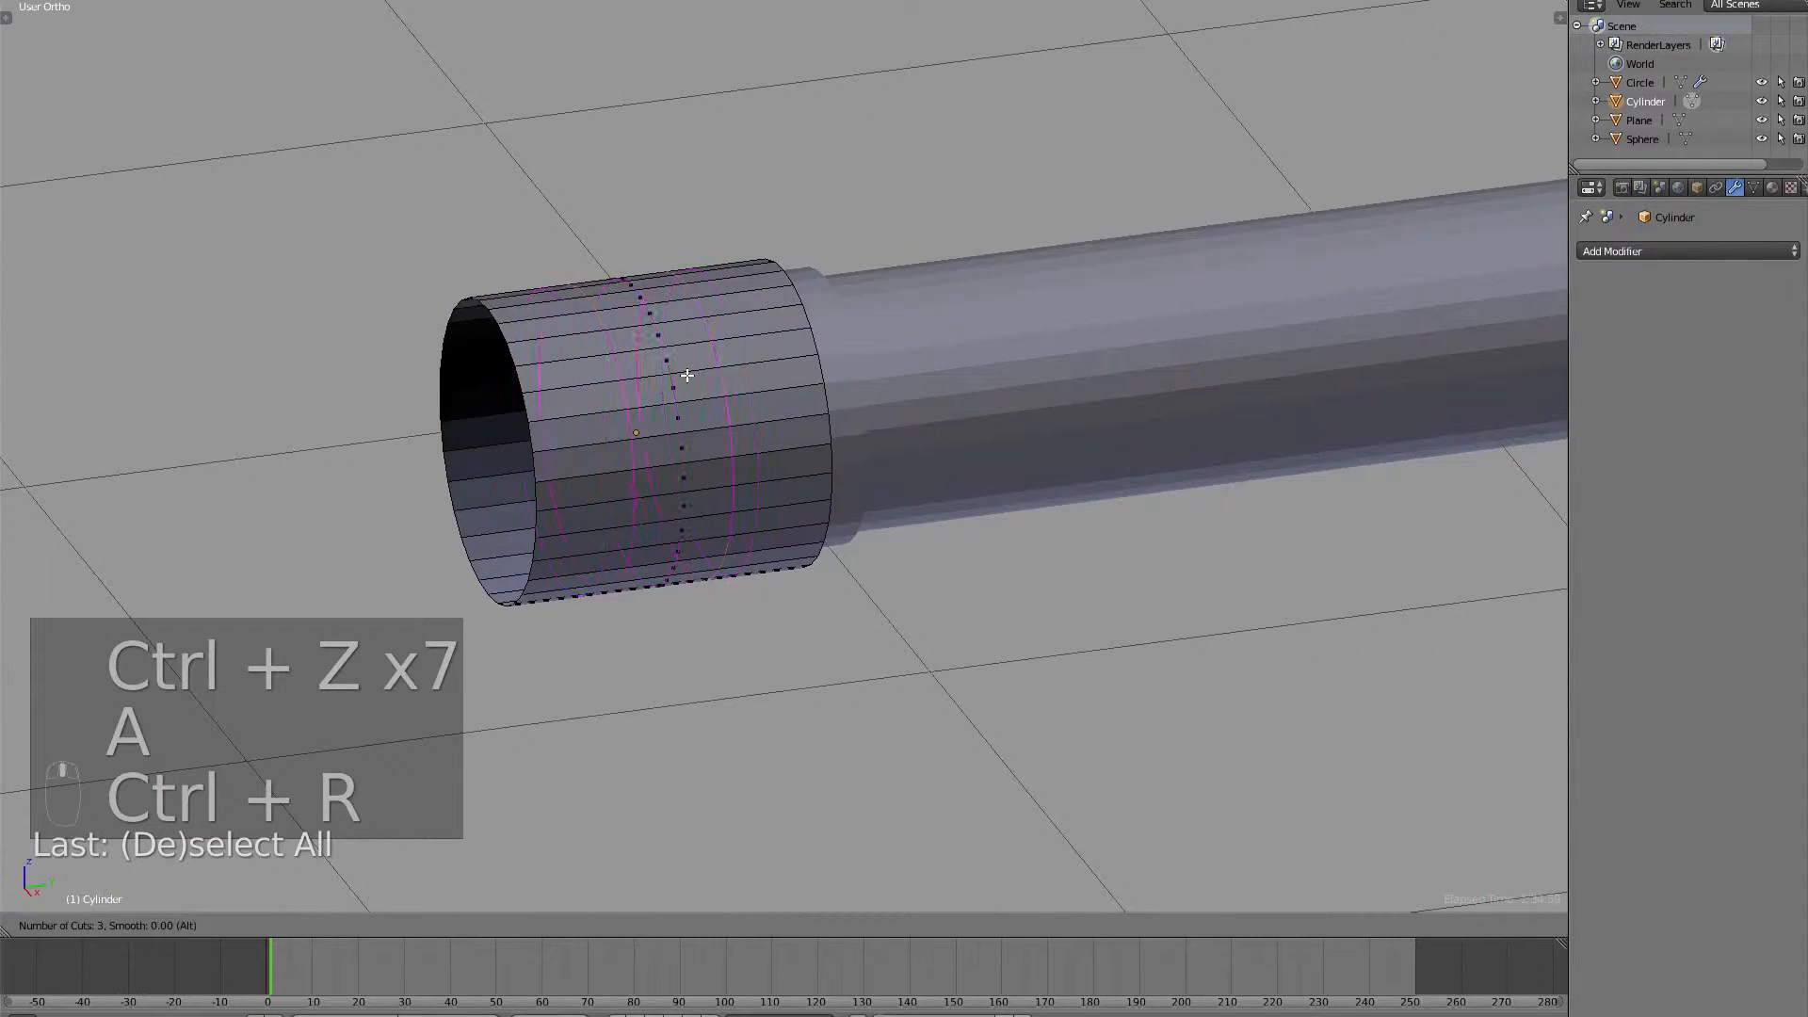
{"action": "scroll", "coordinate": [687, 376], "scroll_direction": "down", "scroll_amount": 1}
{"action": "left_click", "coordinate": [688, 376]}
{"action": "right_click", "coordinate": [688, 376]}
{"action": "key", "text": "s"}
{"action": "key", "text": "y"}
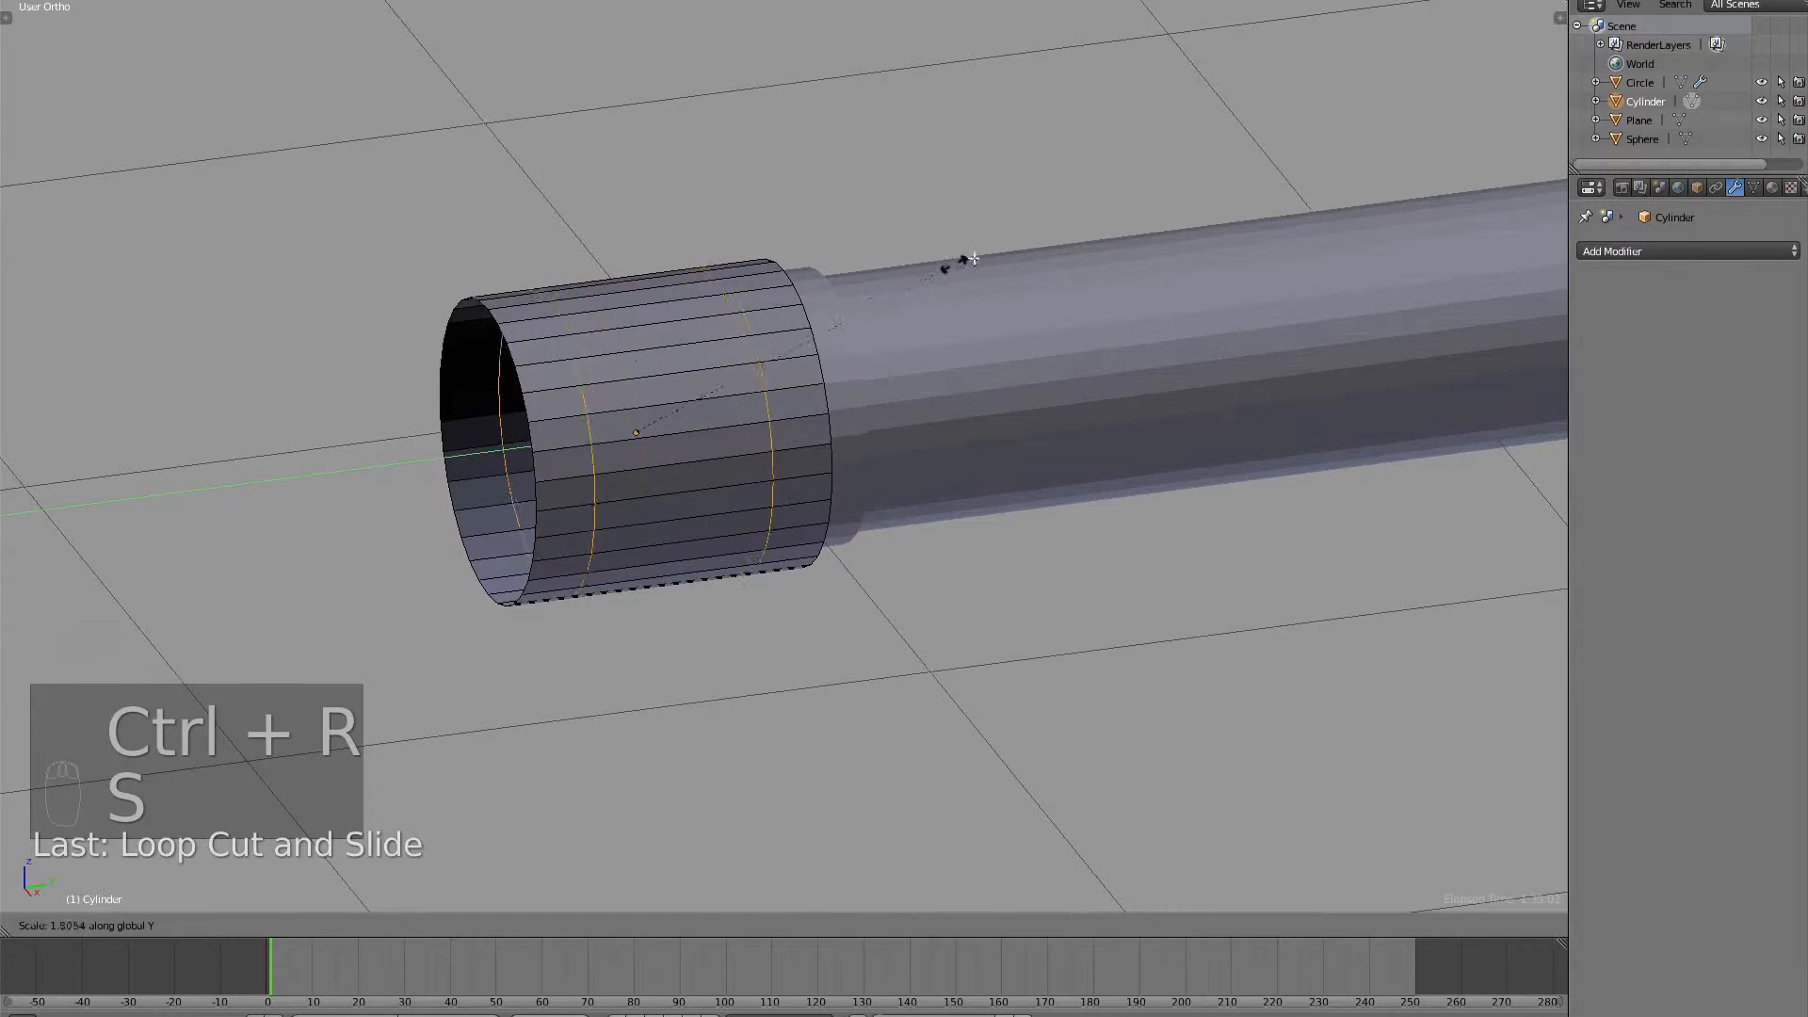
{"action": "left_click", "coordinate": [996, 249]}
Checker-deselect the middle band's faces and delete the alternating faces to cut slots.
{"action": "key", "text": "a"}
{"action": "key", "text": "ctrl+Tab"}
{"action": "left_click", "coordinate": [814, 295]}
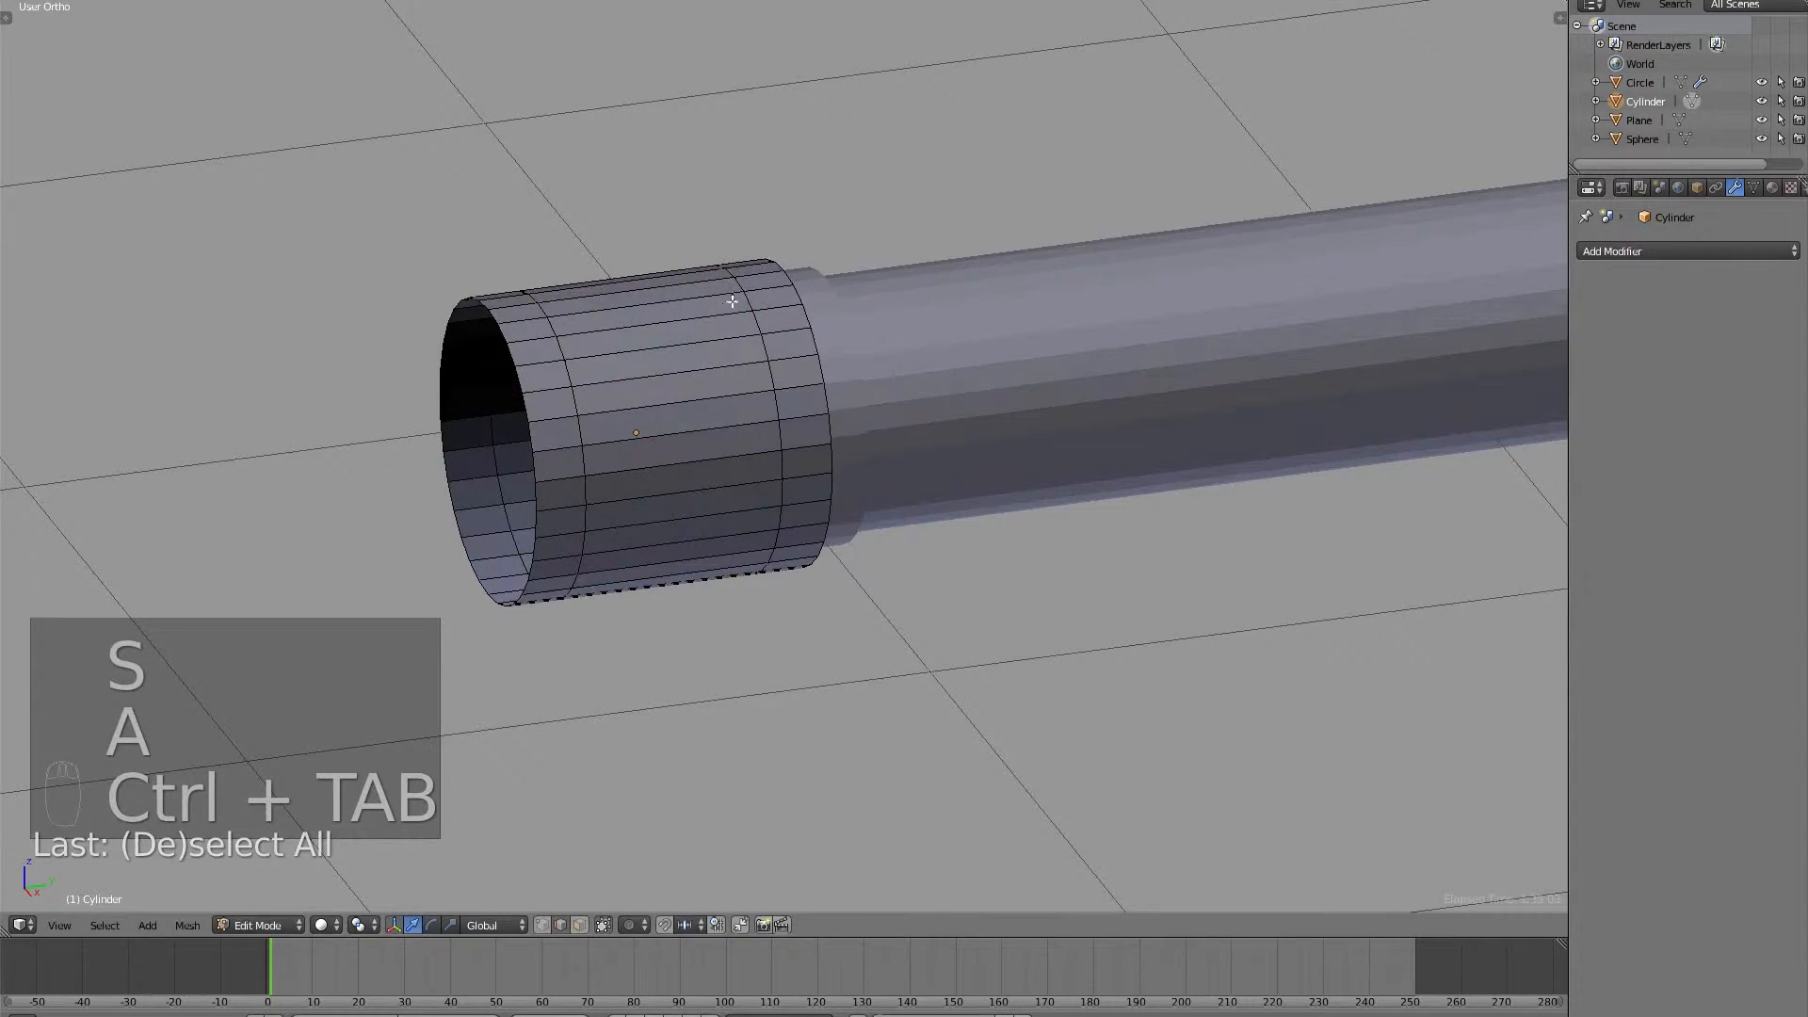
{"action": "key", "text": "ctrl+Tab"}
{"action": "left_click", "coordinate": [715, 300]}
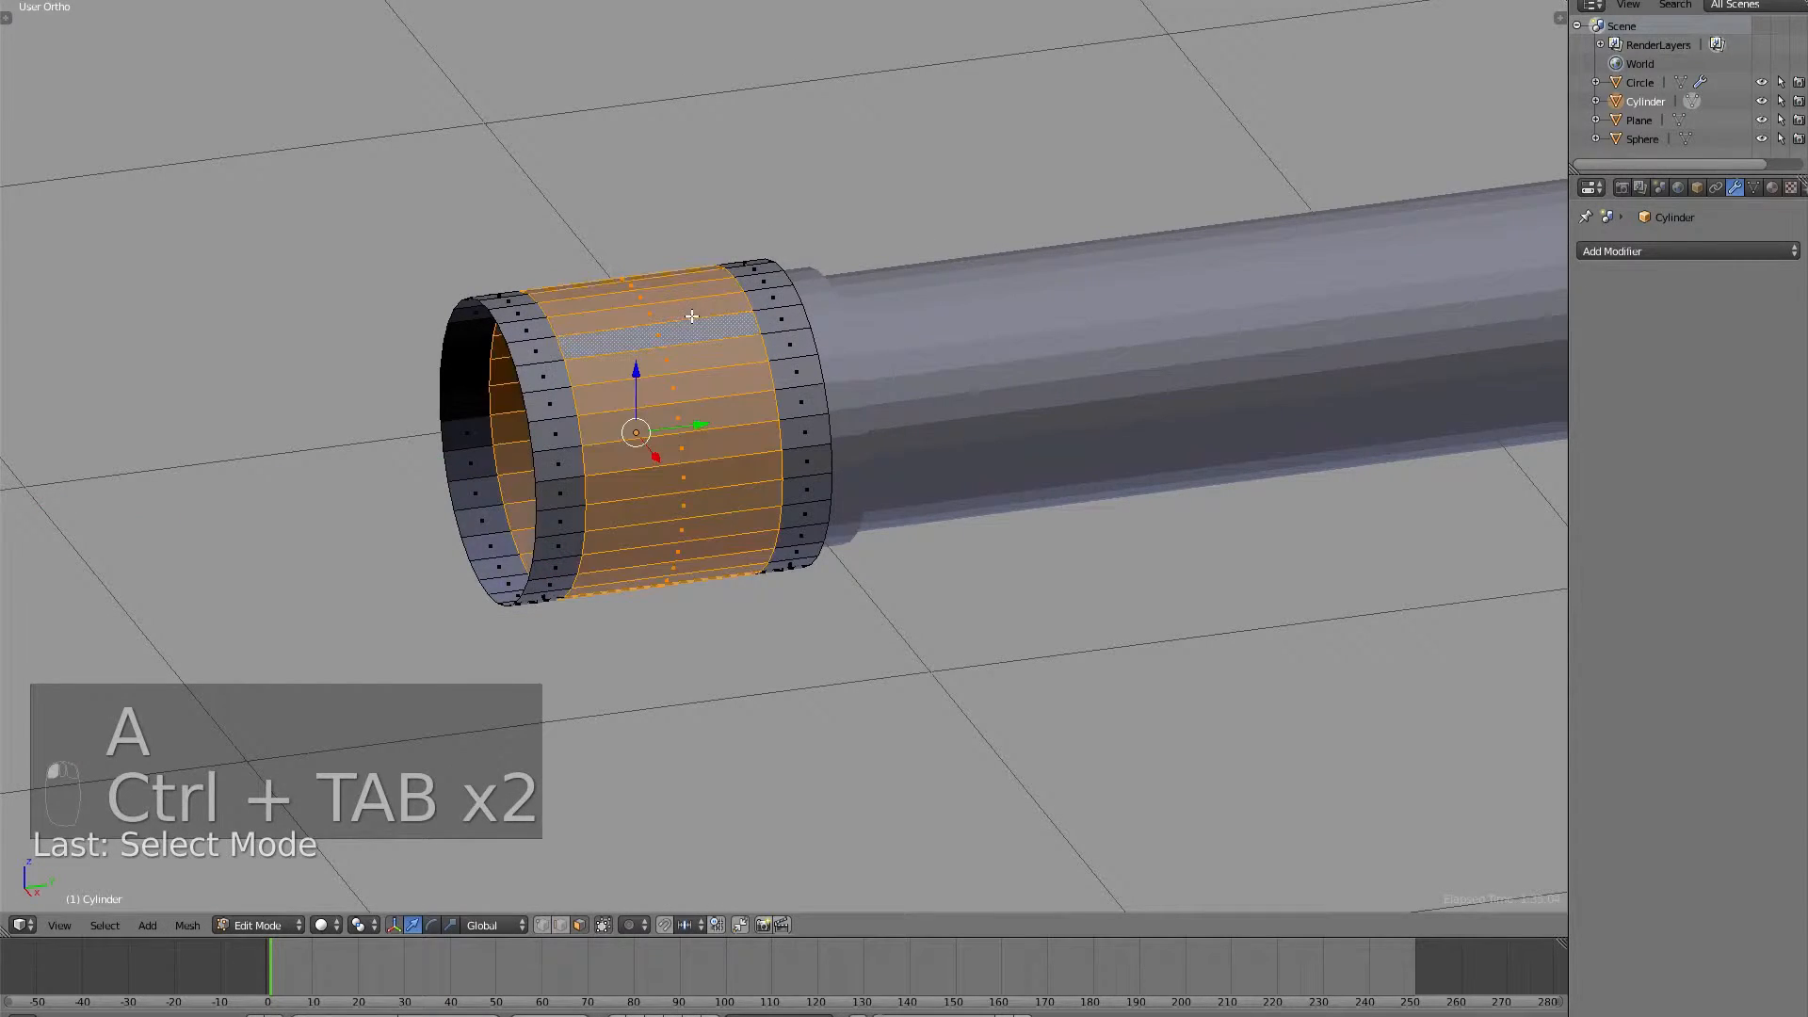
{"action": "left_click", "coordinate": [113, 925]}
{"action": "left_click", "coordinate": [172, 794]}
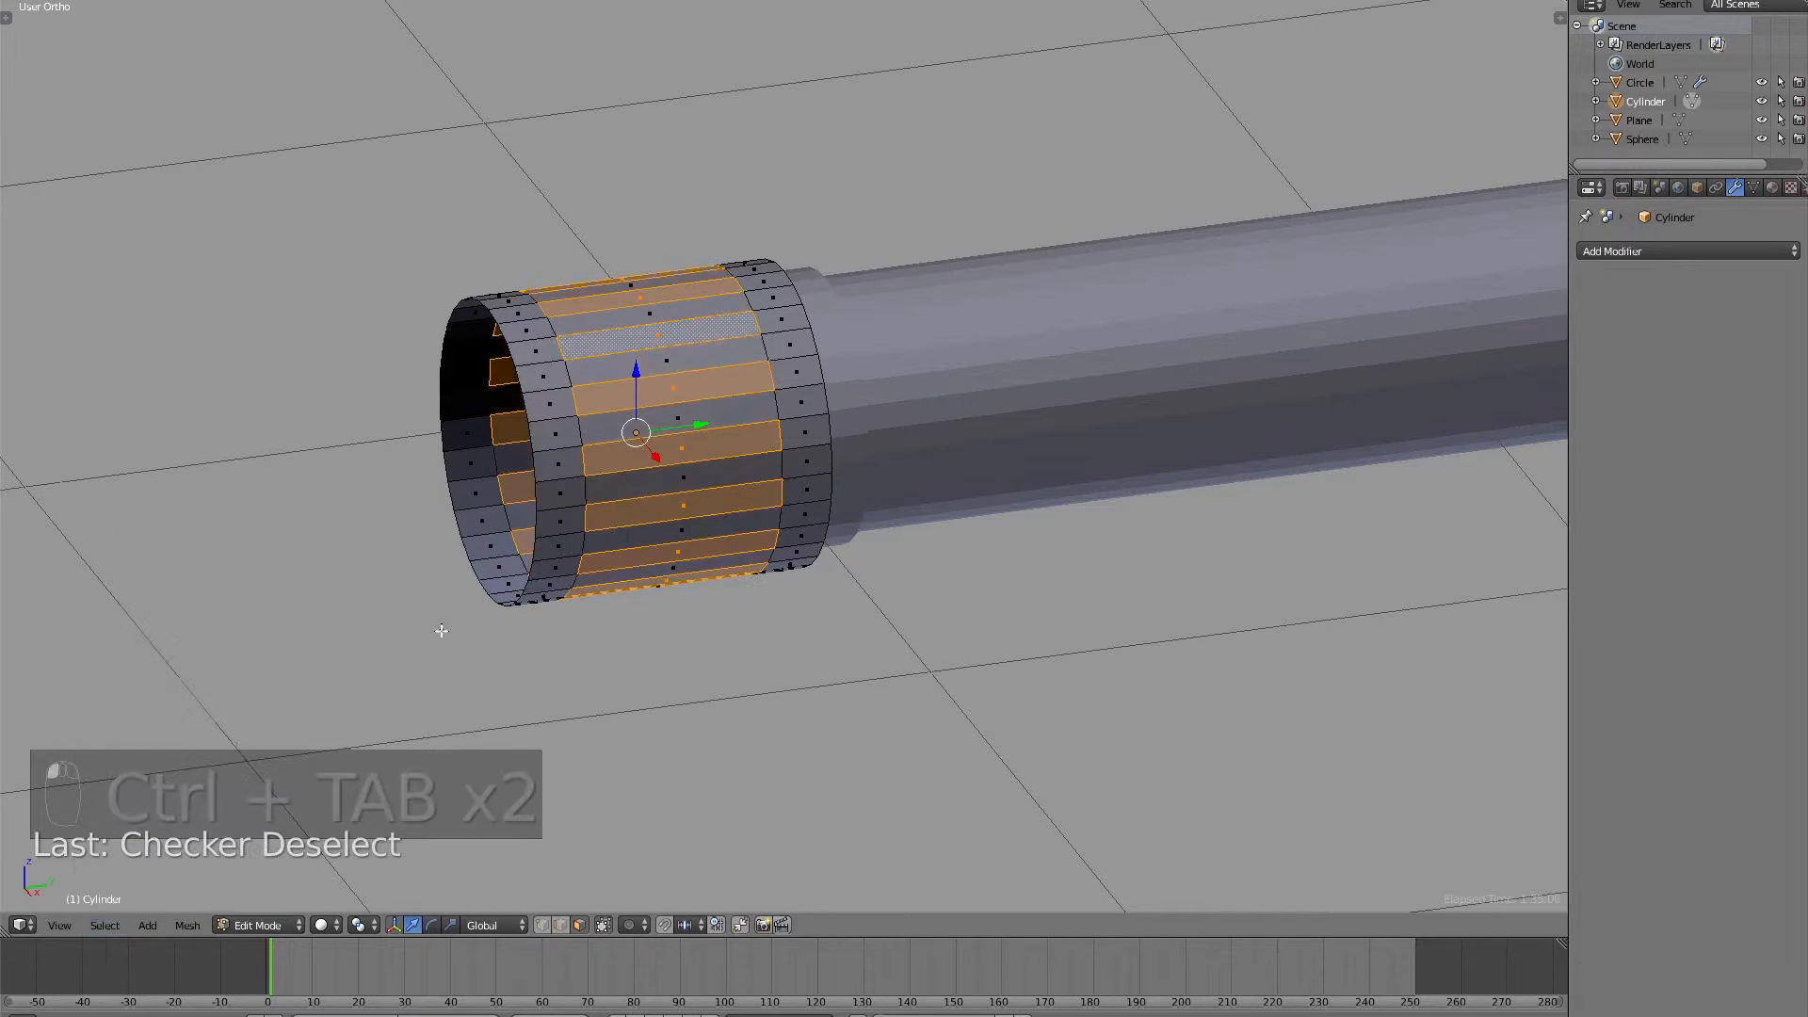
{"action": "key", "text": "Delete"}
{"action": "left_click", "coordinate": [749, 279]}
Select a set of faces around the slotted sleeve's ring.
{"action": "middle_click_drag", "start_coordinate": [749, 279], "coordinate": [923, 264]}
{"action": "left_click", "coordinate": [876, 254]}
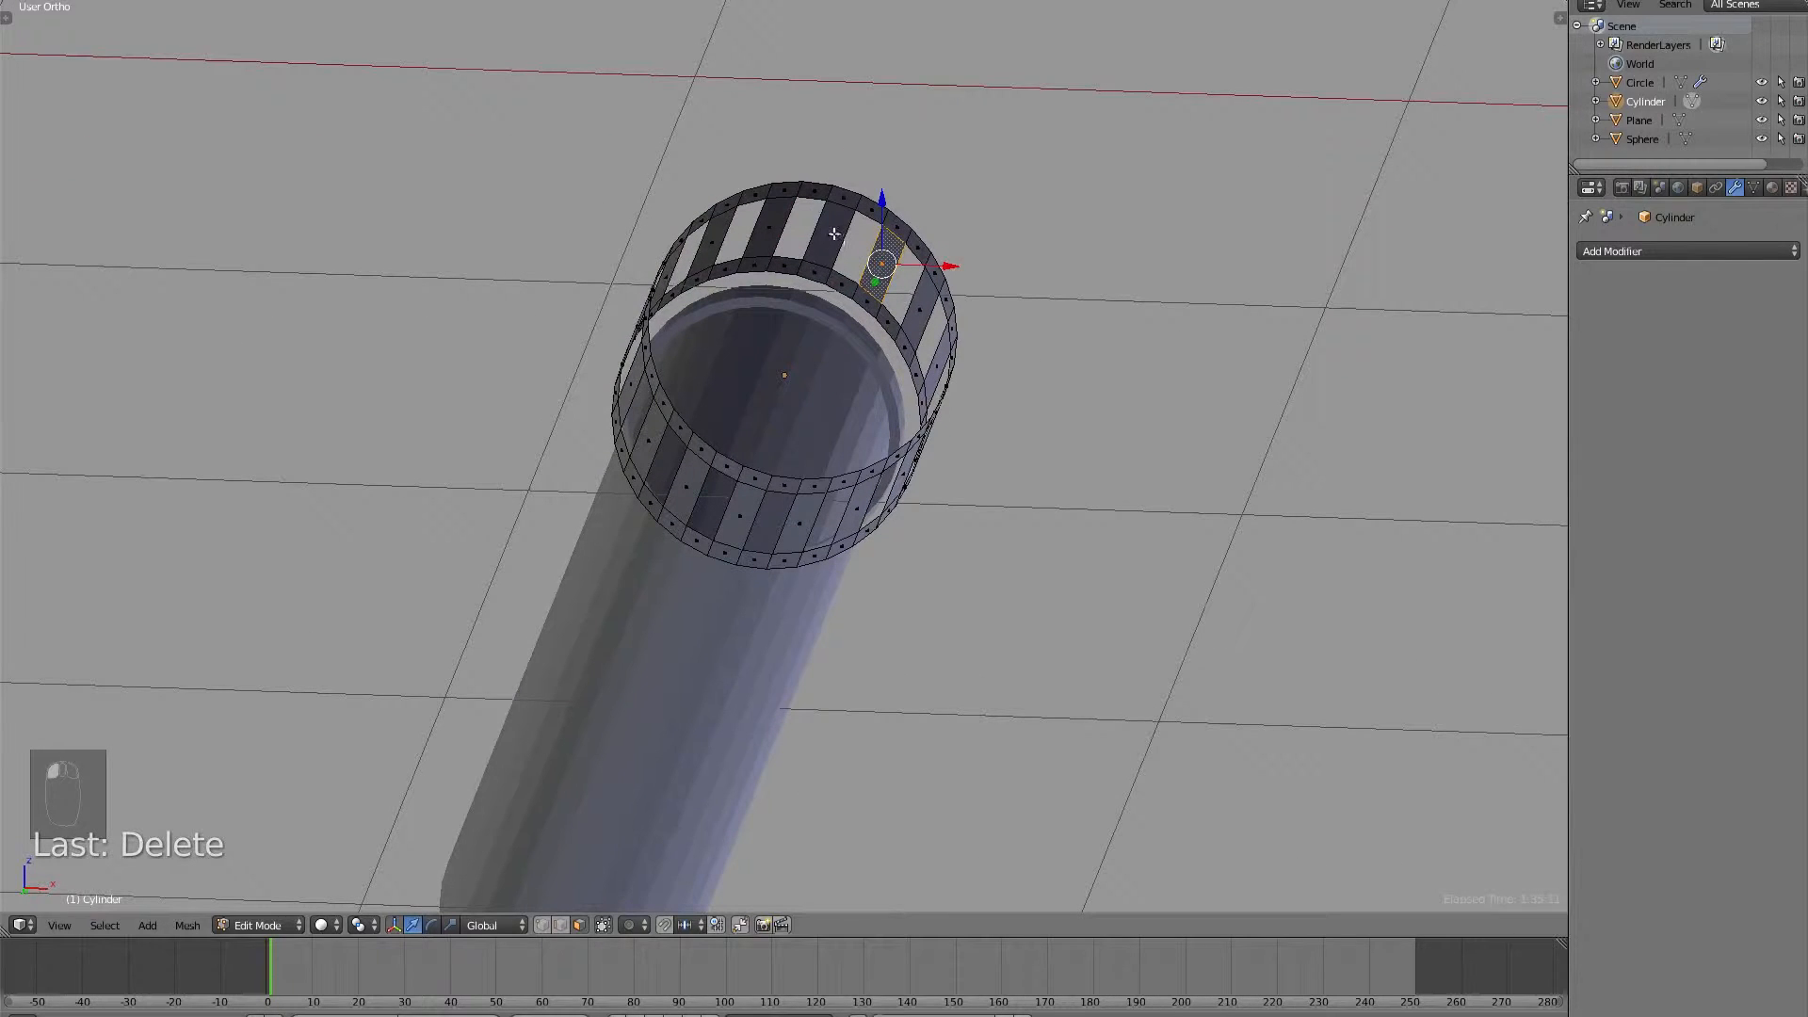
{"action": "middle_click_drag", "start_coordinate": [820, 234], "coordinate": [560, 306]}
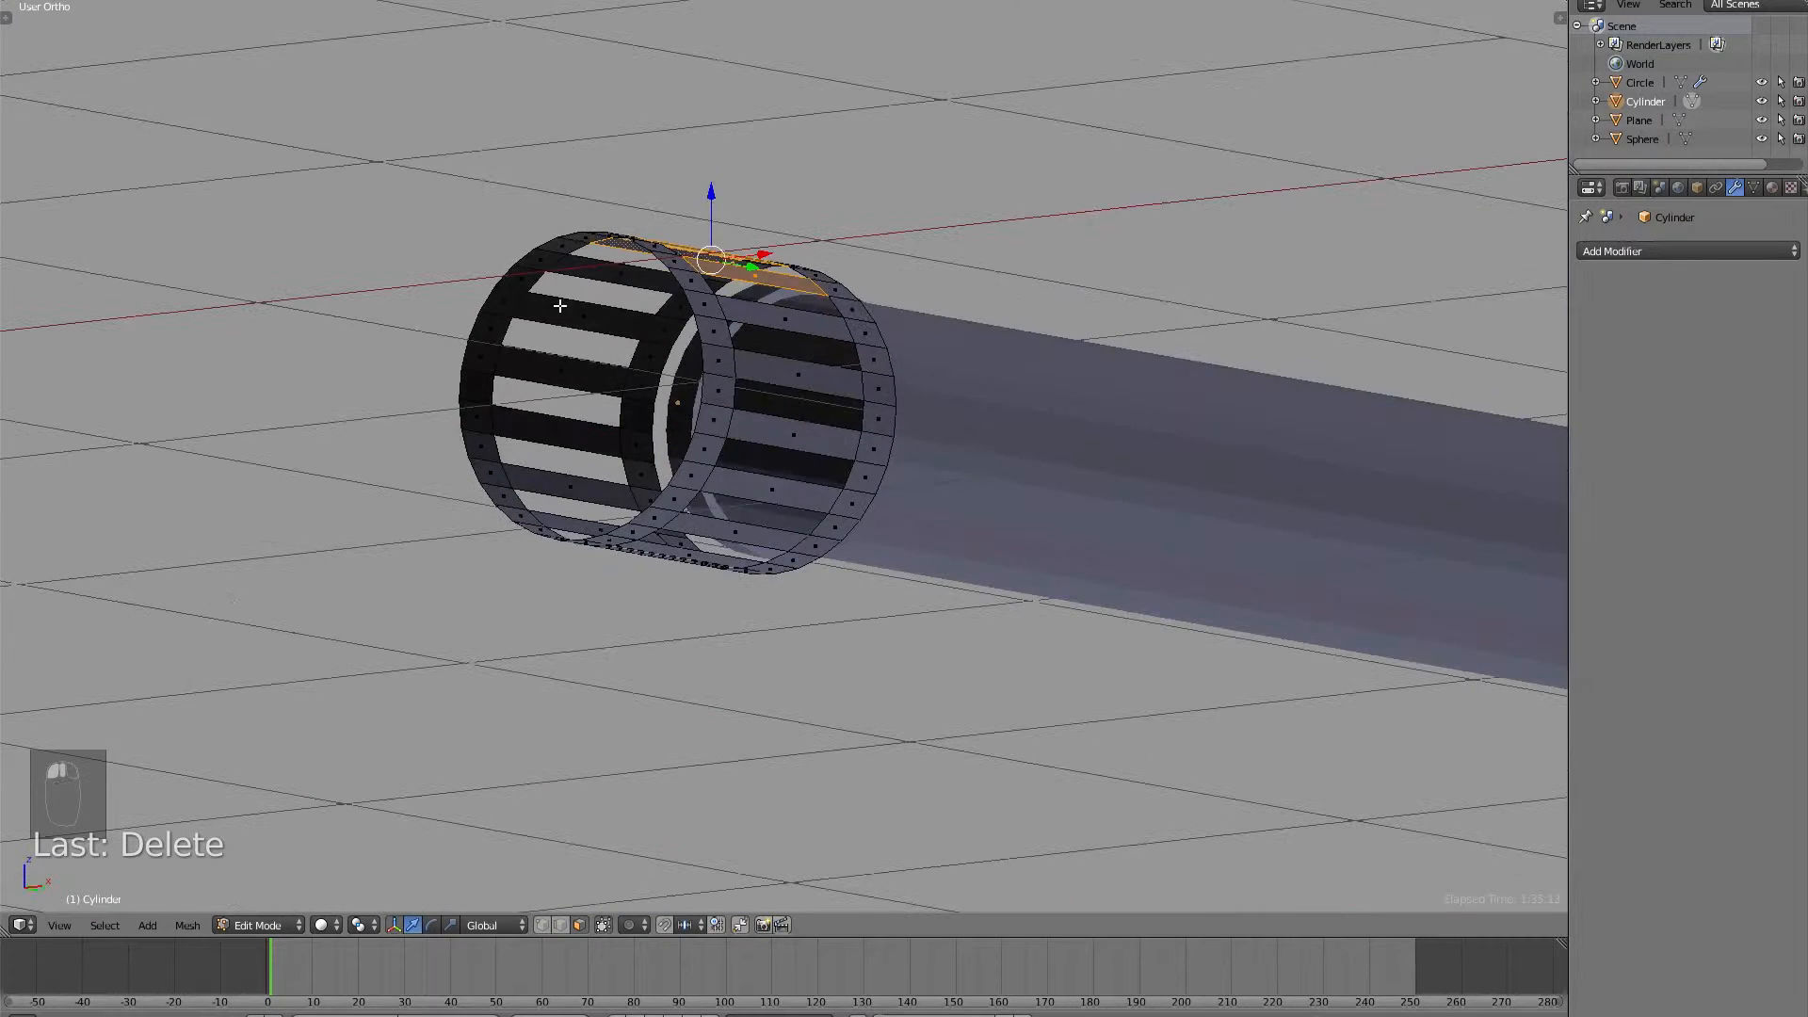
{"action": "left_click", "coordinate": [591, 277], "text": "shift"}
{"action": "left_click", "coordinate": [594, 317], "text": "shift"}
{"action": "left_click", "coordinate": [574, 382], "text": "shift"}
{"action": "left_click", "coordinate": [571, 431], "text": "shift"}
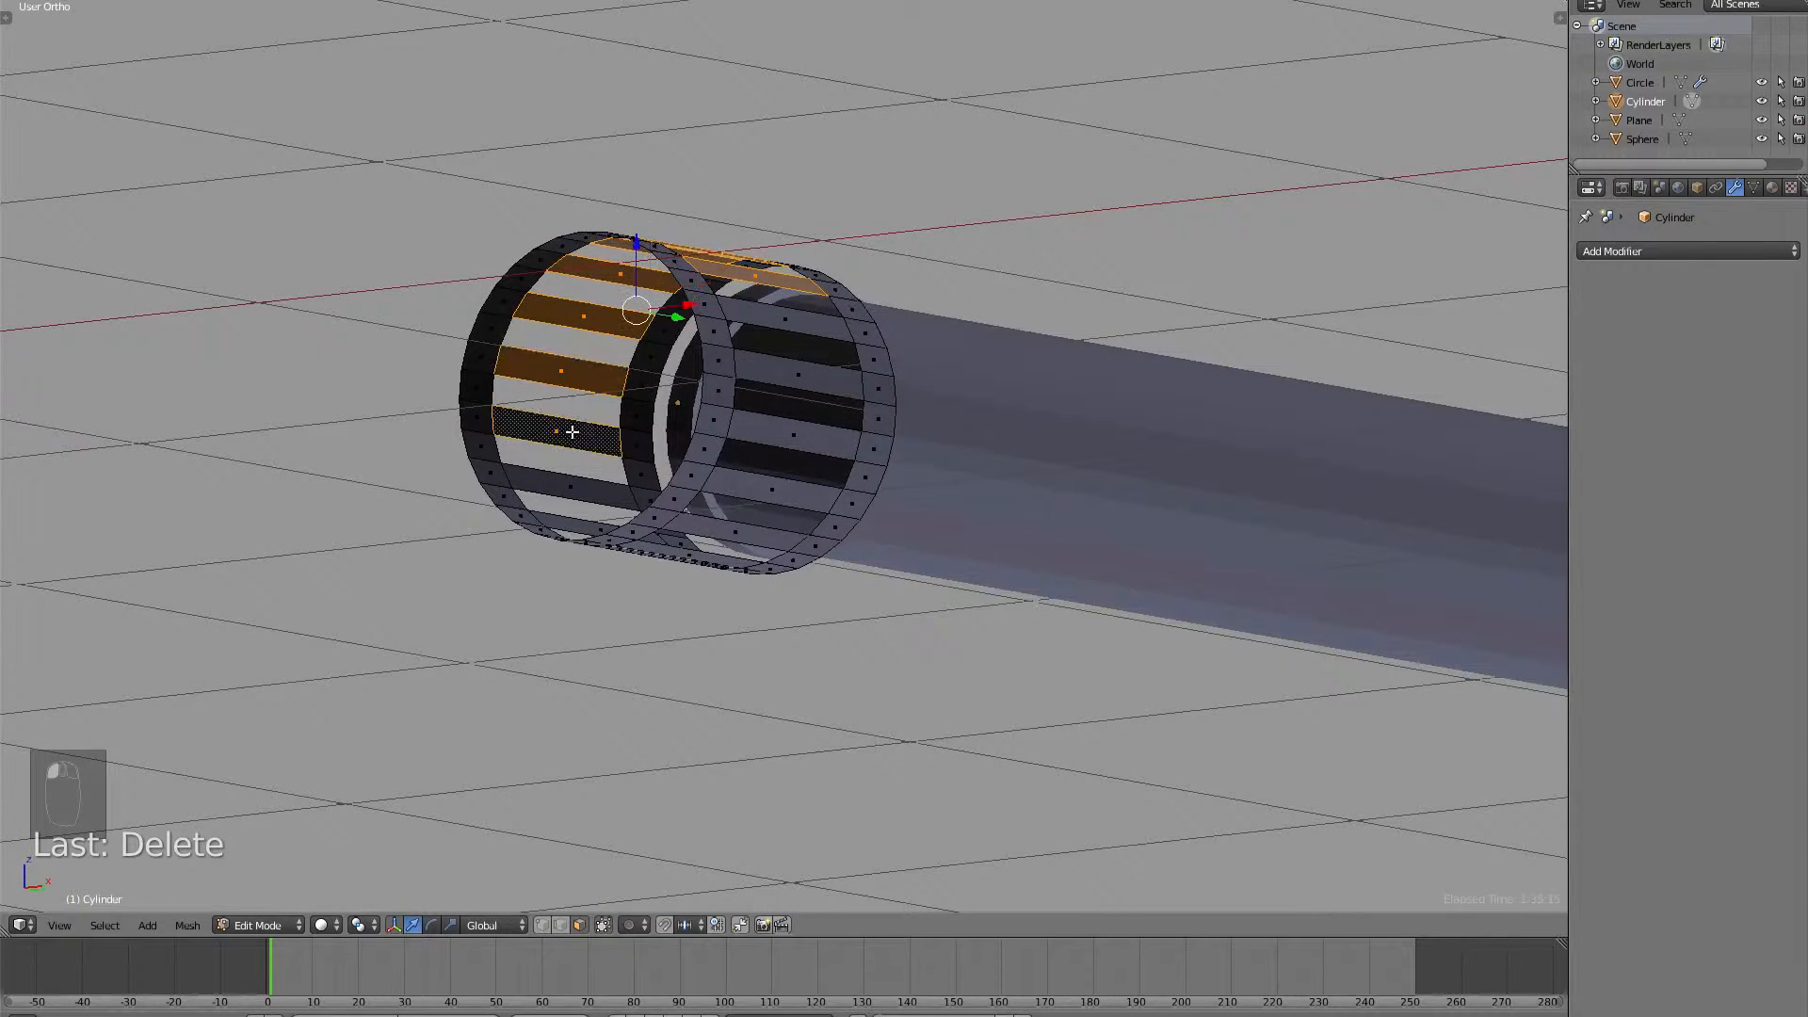
{"action": "left_click", "coordinate": [579, 489], "text": "shift"}
{"action": "middle_click_drag", "start_coordinate": [579, 489], "coordinate": [715, 588]}
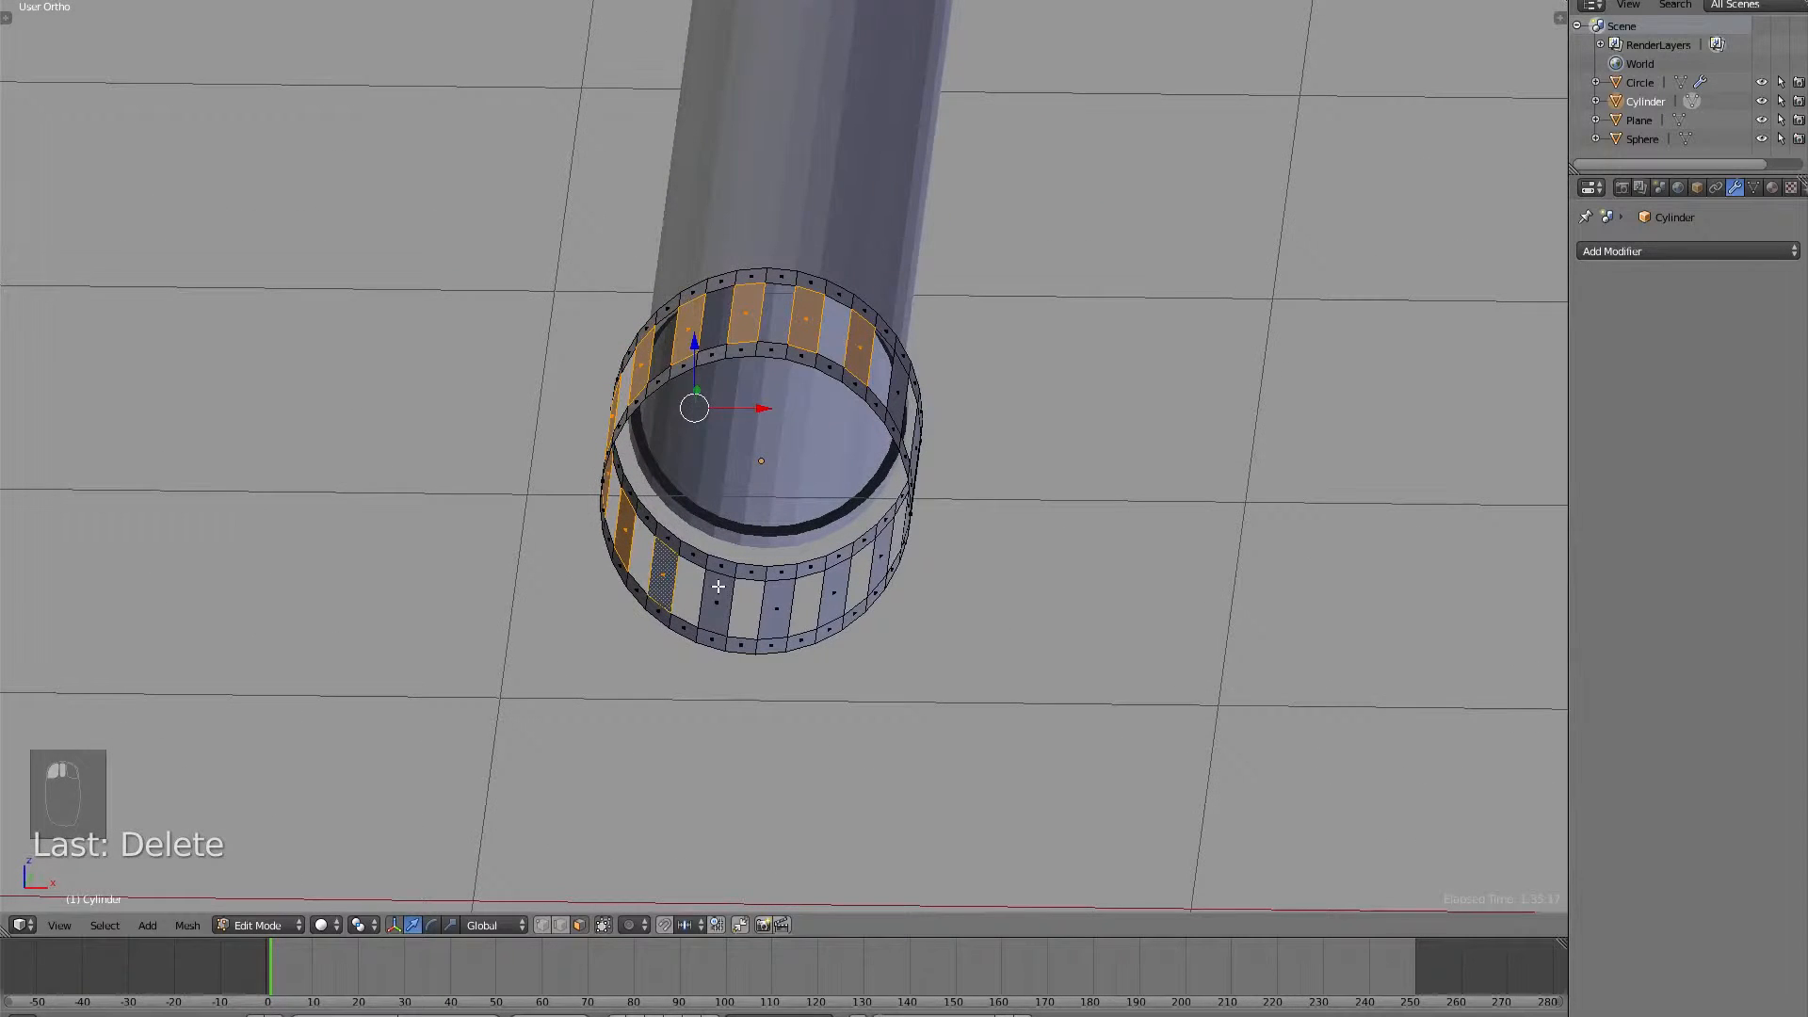
{"action": "left_click", "coordinate": [718, 603], "text": "shift"}
{"action": "left_click", "coordinate": [786, 608], "text": "shift"}
{"action": "left_click", "coordinate": [876, 581]}
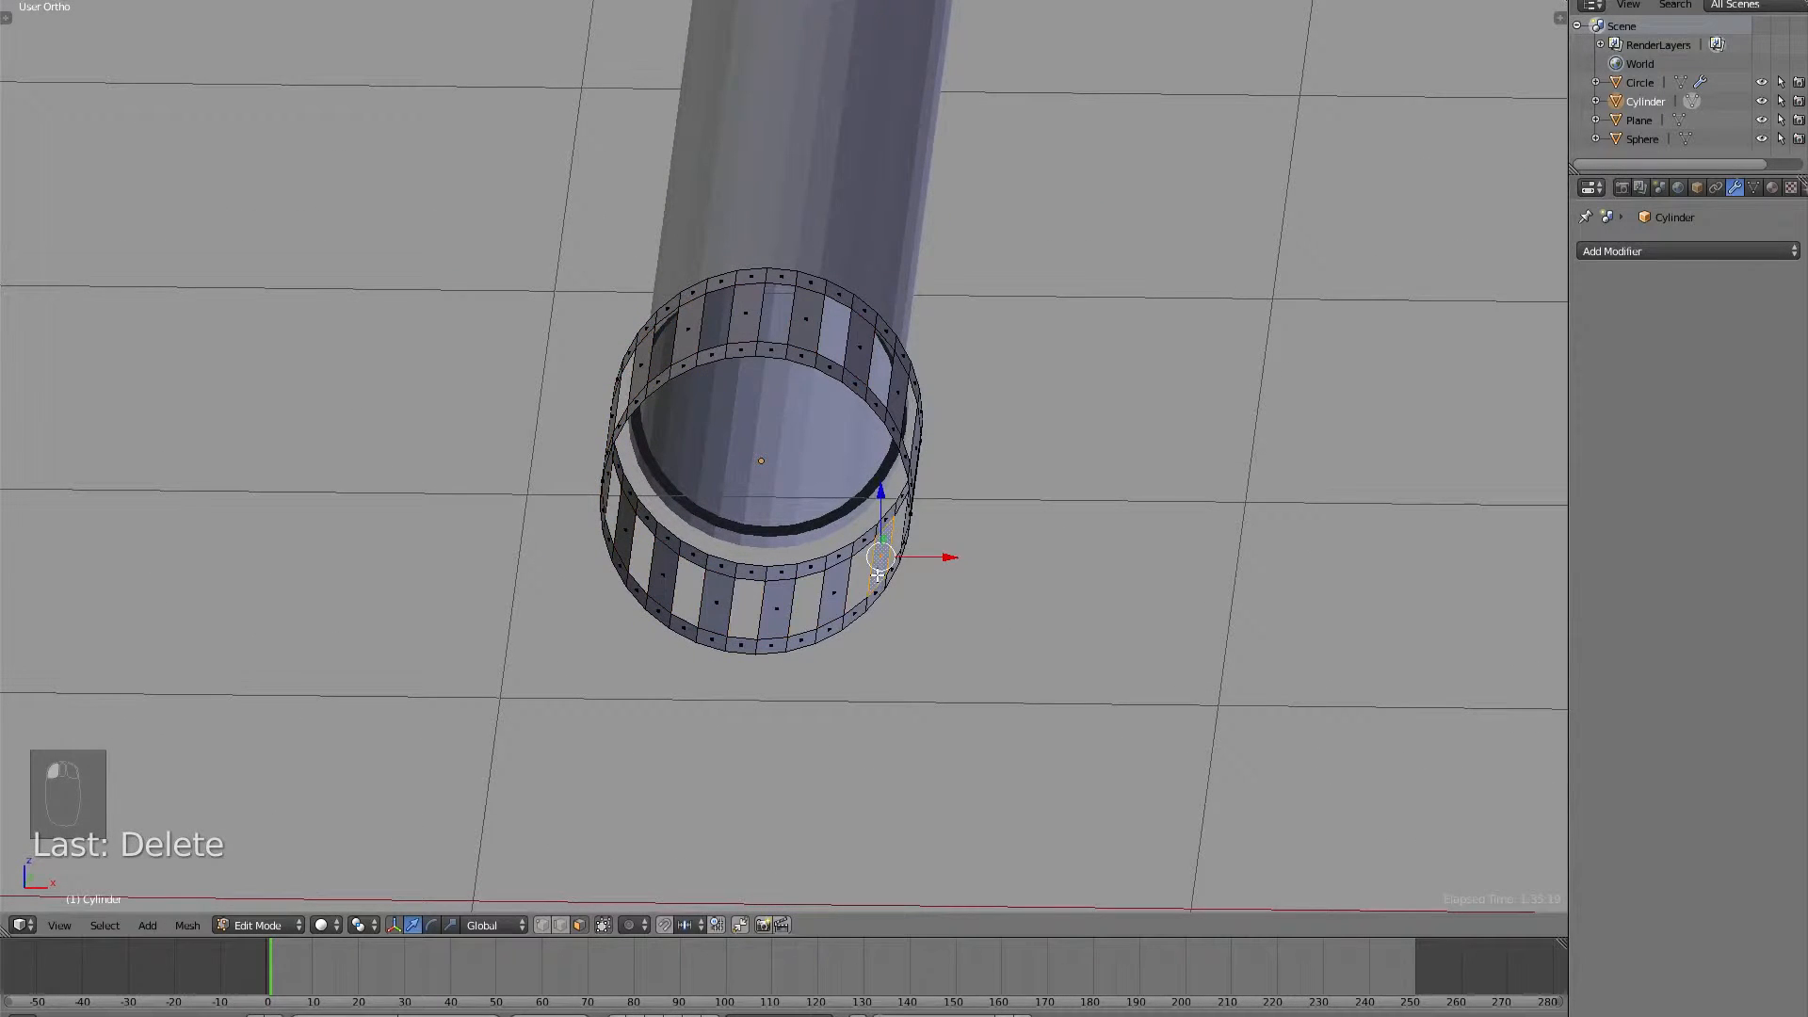
Add a Solidify modifier with thickness 0.1220 and apply it in object mode.
{"action": "key", "text": "a"}
{"action": "key", "text": "a"}
{"action": "left_click", "coordinate": [1670, 252]}
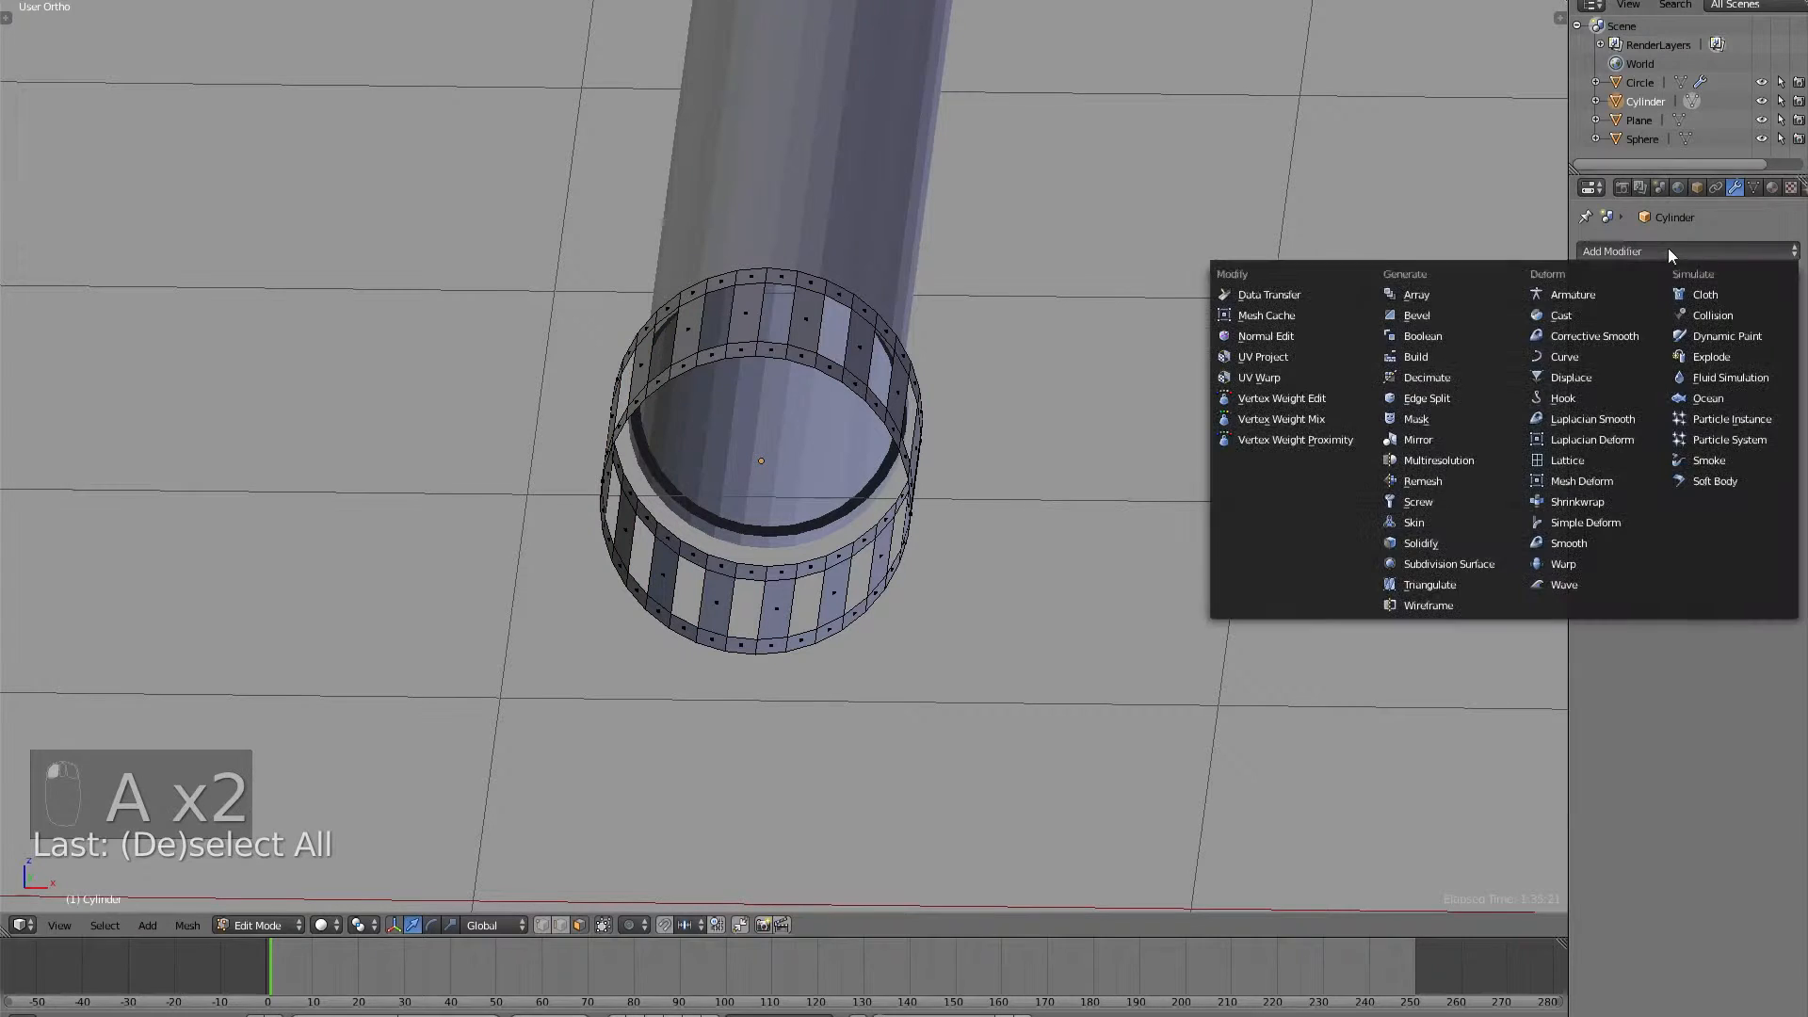
{"action": "left_click", "coordinate": [1669, 248]}
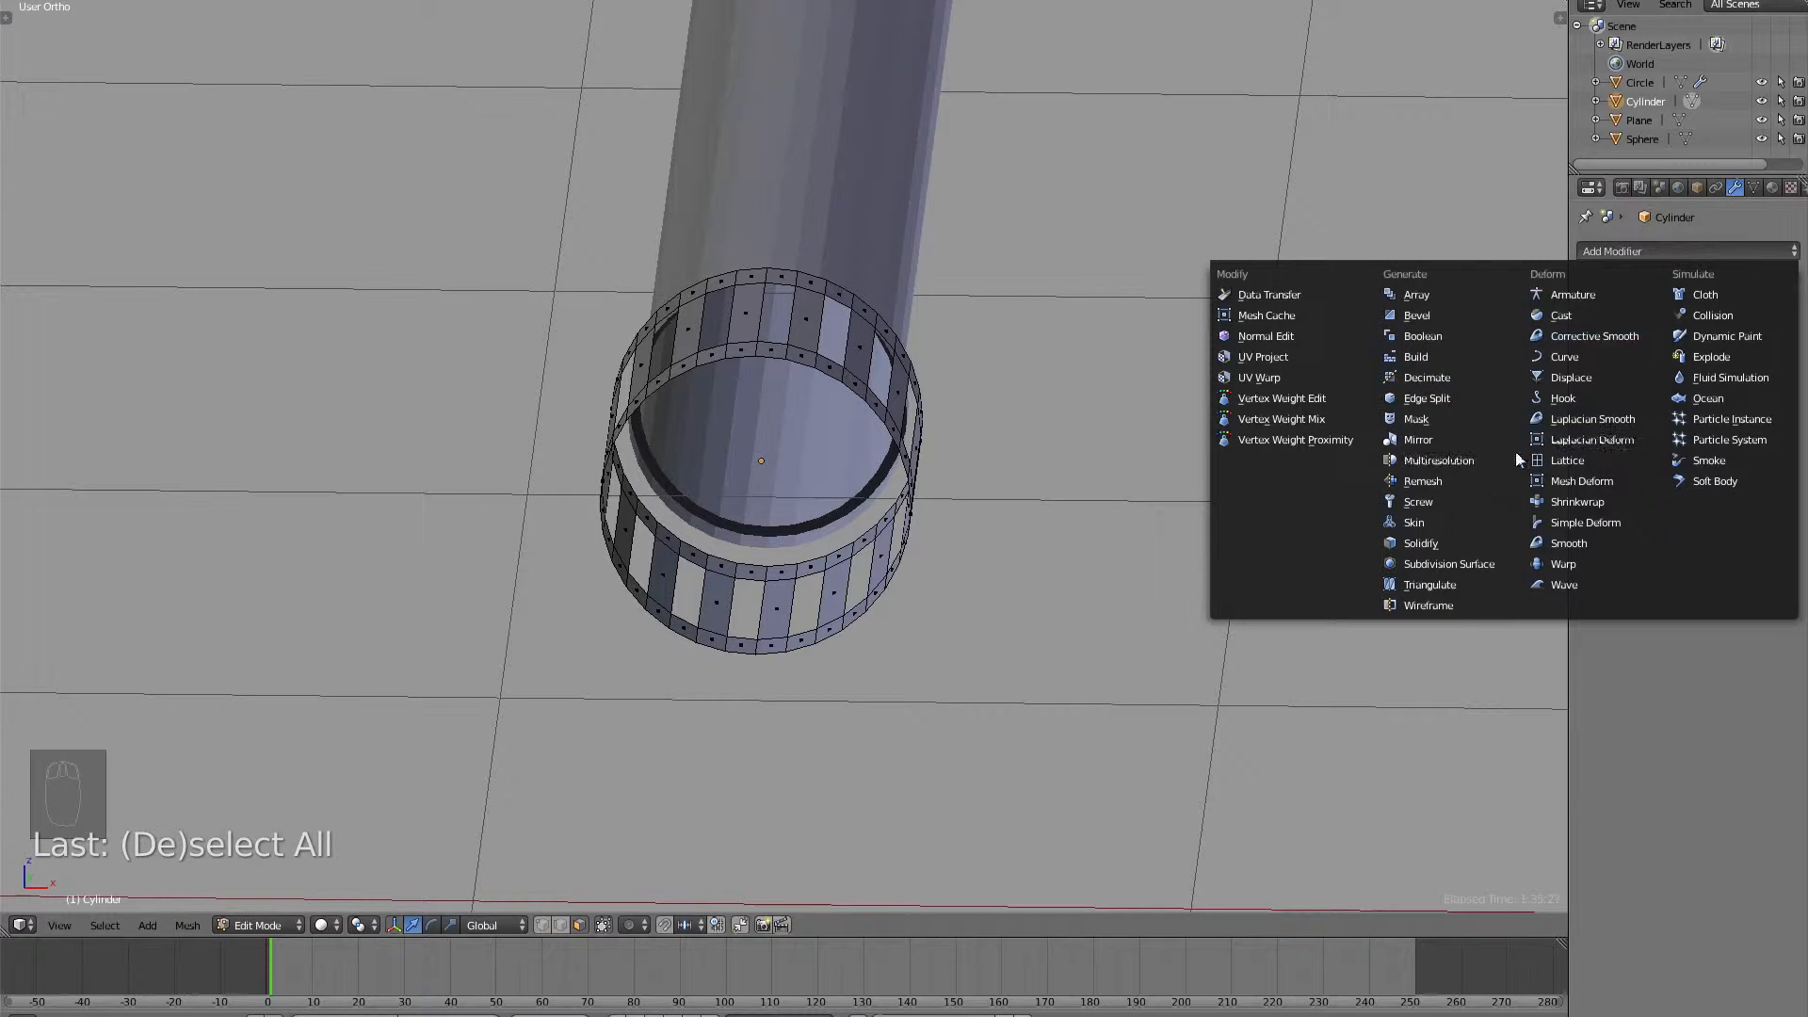
{"action": "left_click", "coordinate": [1469, 543]}
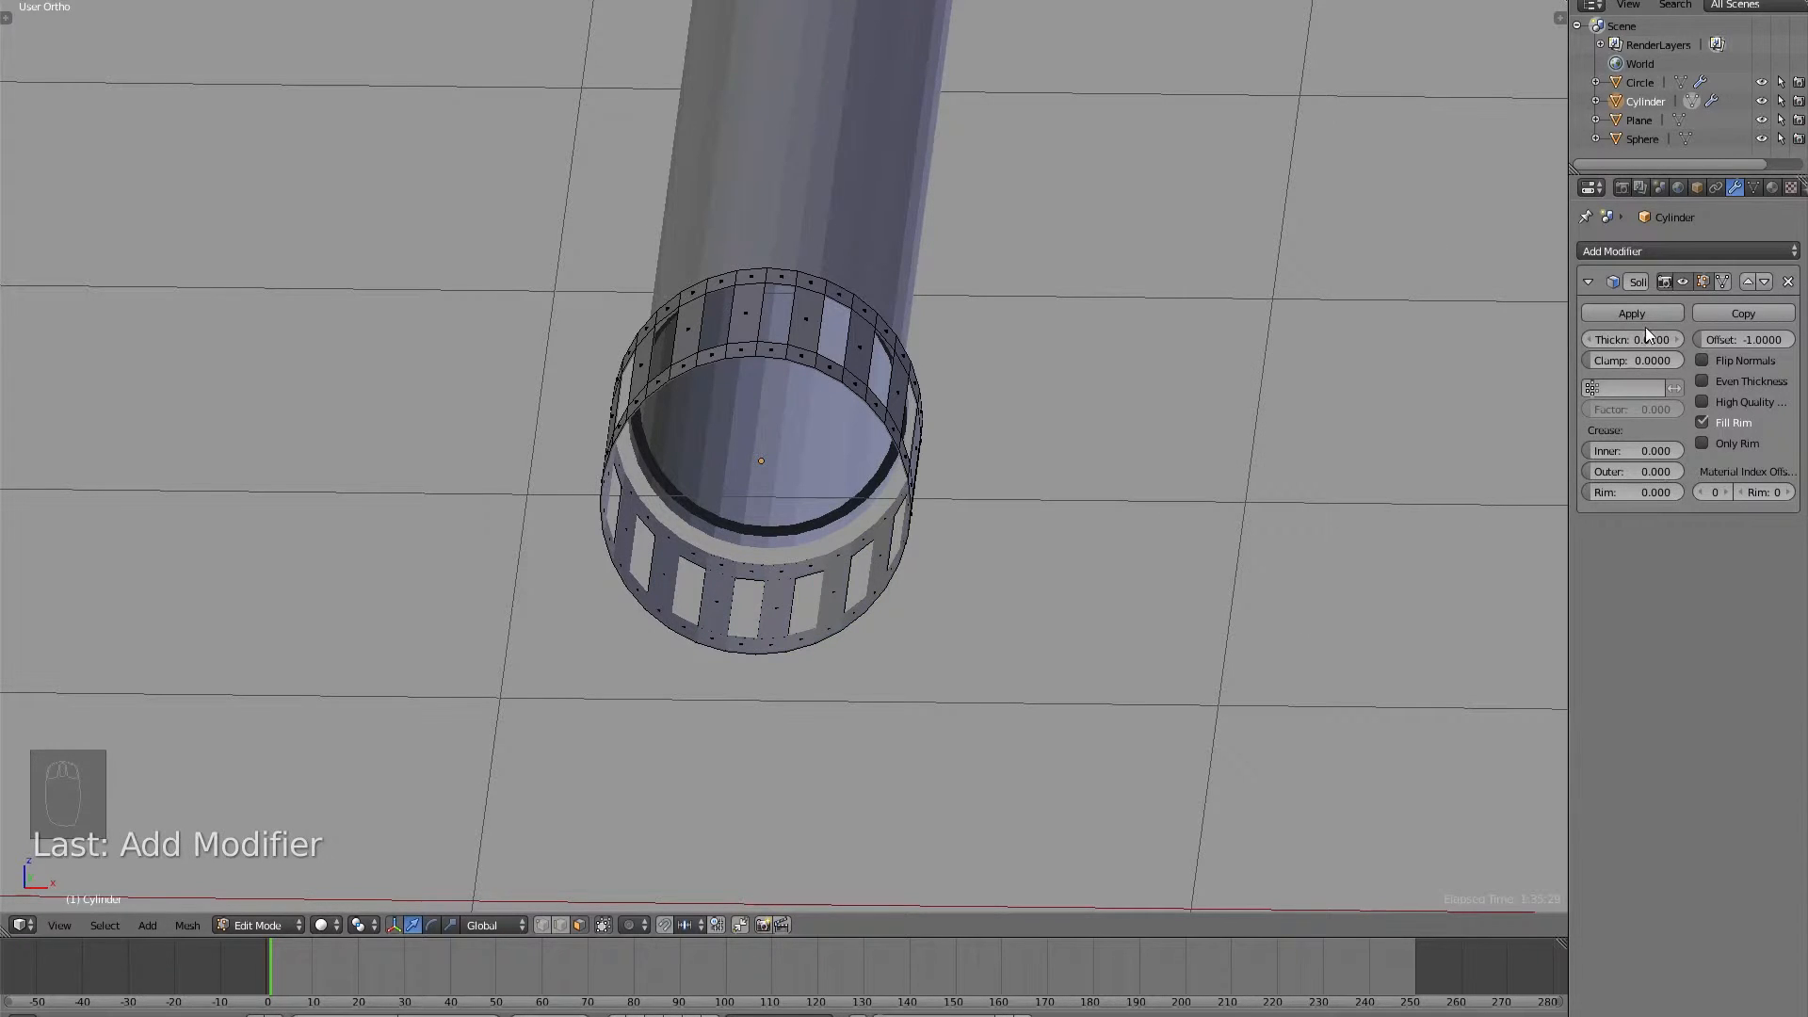
{"action": "left_click_drag", "start_coordinate": [1660, 340], "coordinate": [1733, 340]}
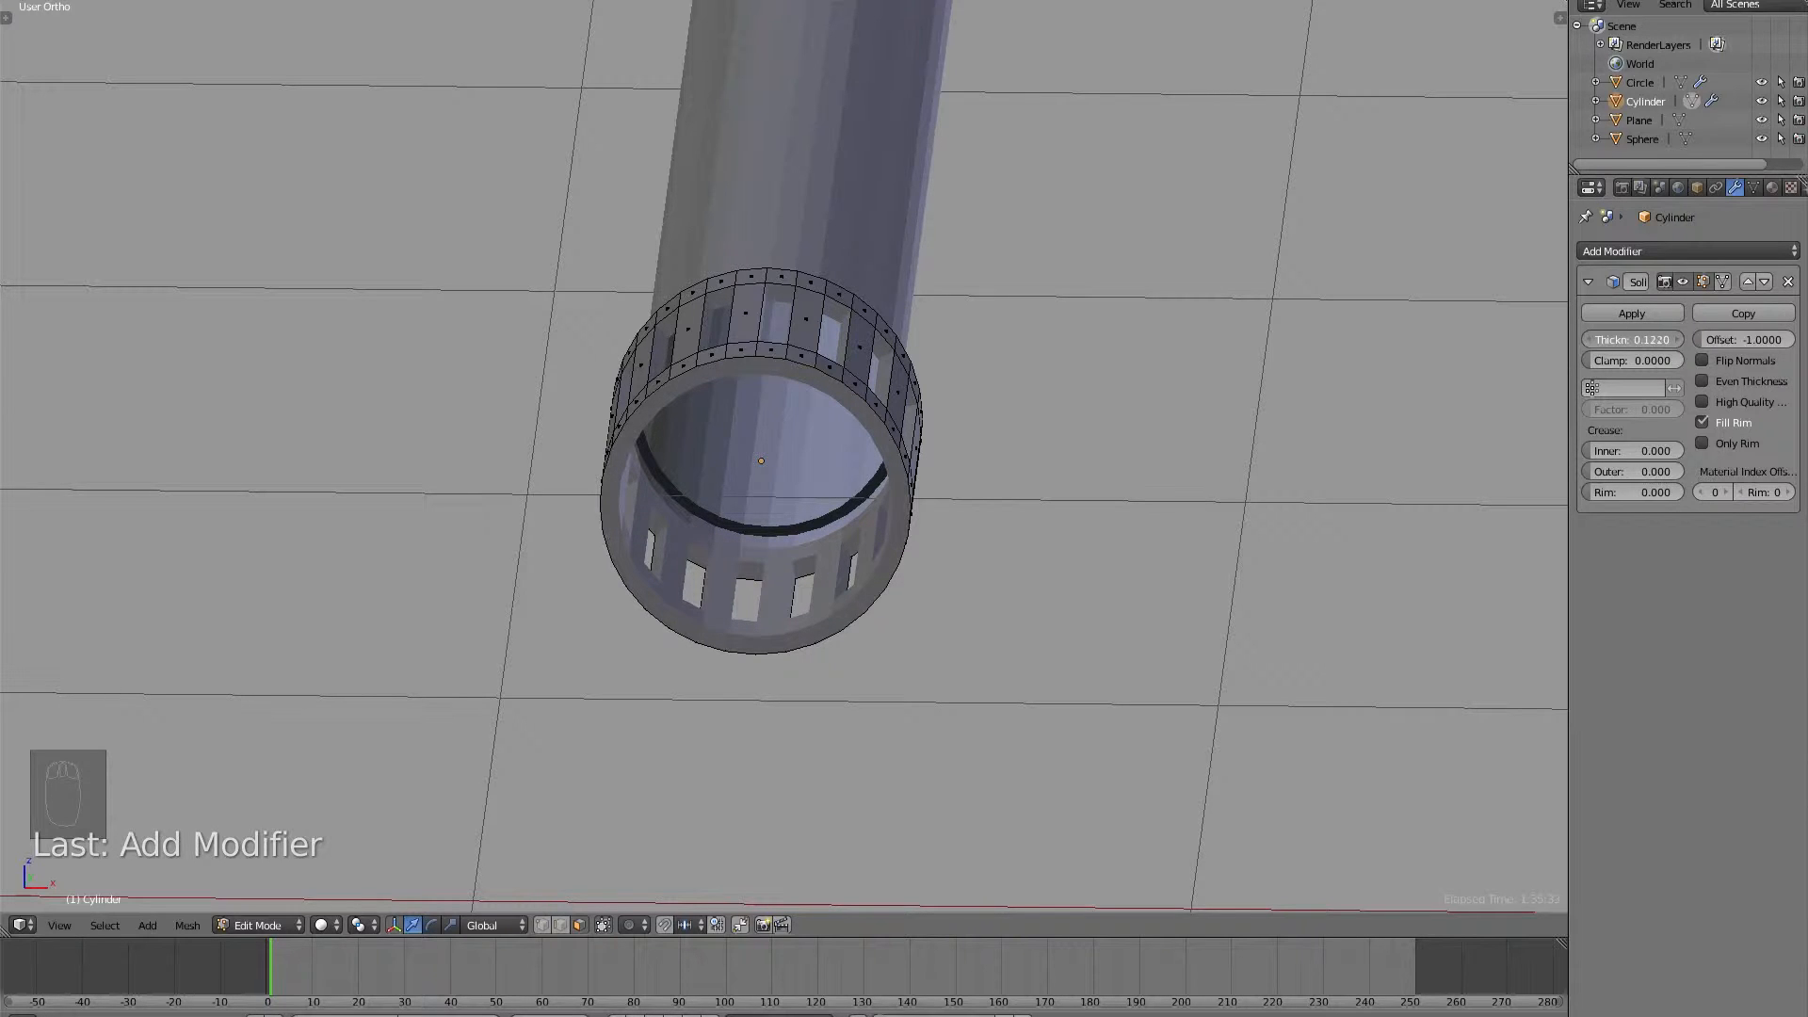
{"action": "left_click", "coordinate": [1613, 312]}
{"action": "key", "text": "Tab"}
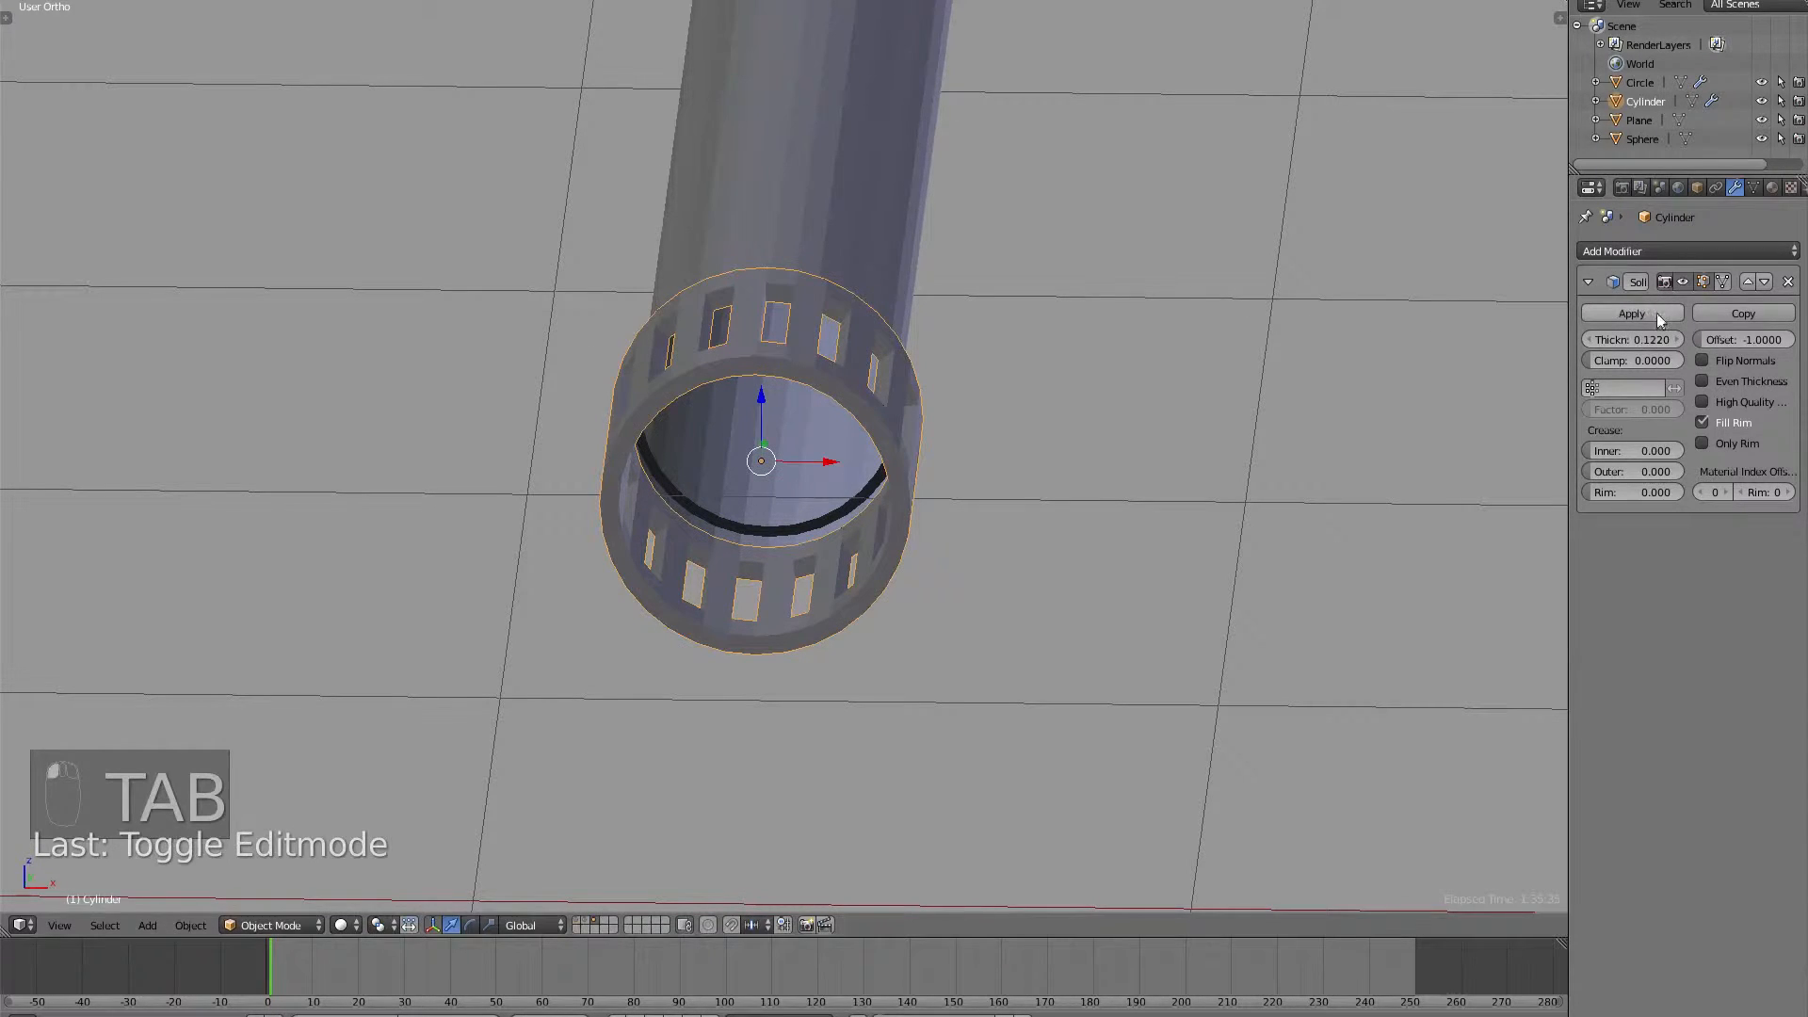
{"action": "left_click", "coordinate": [1601, 313]}
{"action": "key", "text": "Tab"}
Select several faces on the sleeve's inner wall around its open end.
{"action": "middle_click_drag", "start_coordinate": [1157, 397], "coordinate": [923, 434]}
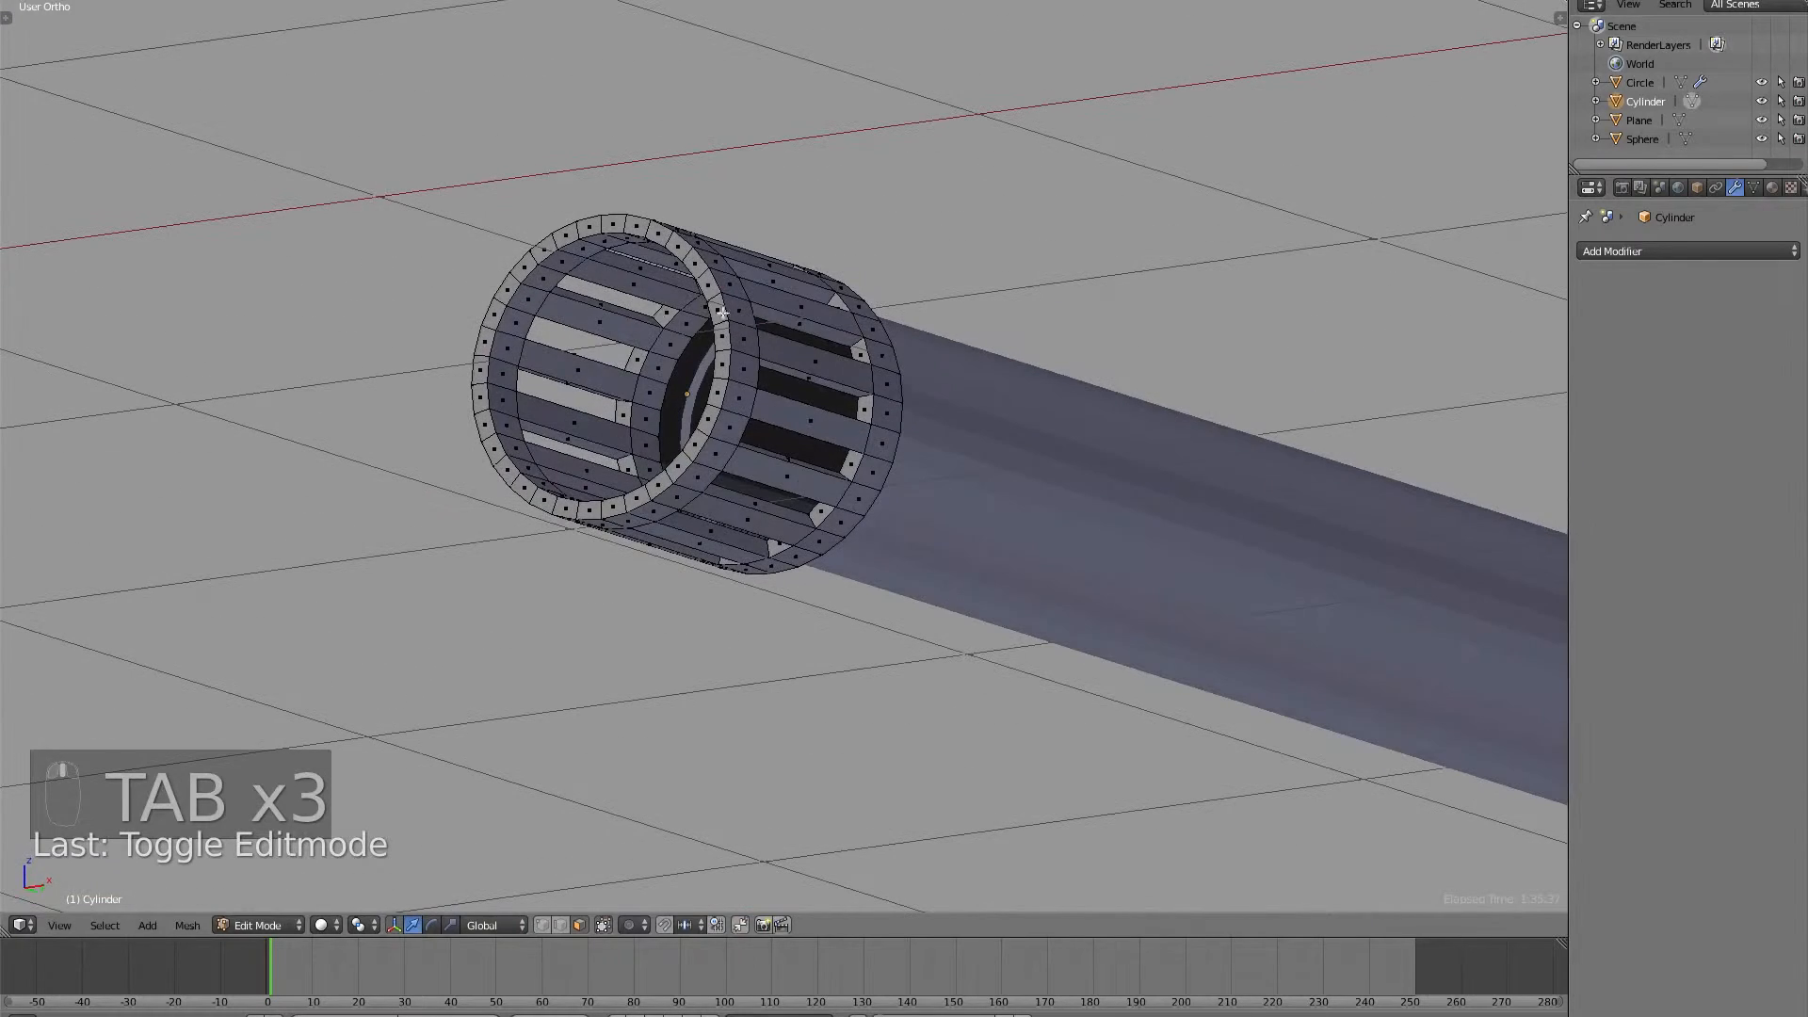
{"action": "right_click", "coordinate": [613, 324], "text": "shift"}
{"action": "right_click", "coordinate": [583, 373], "text": "shift"}
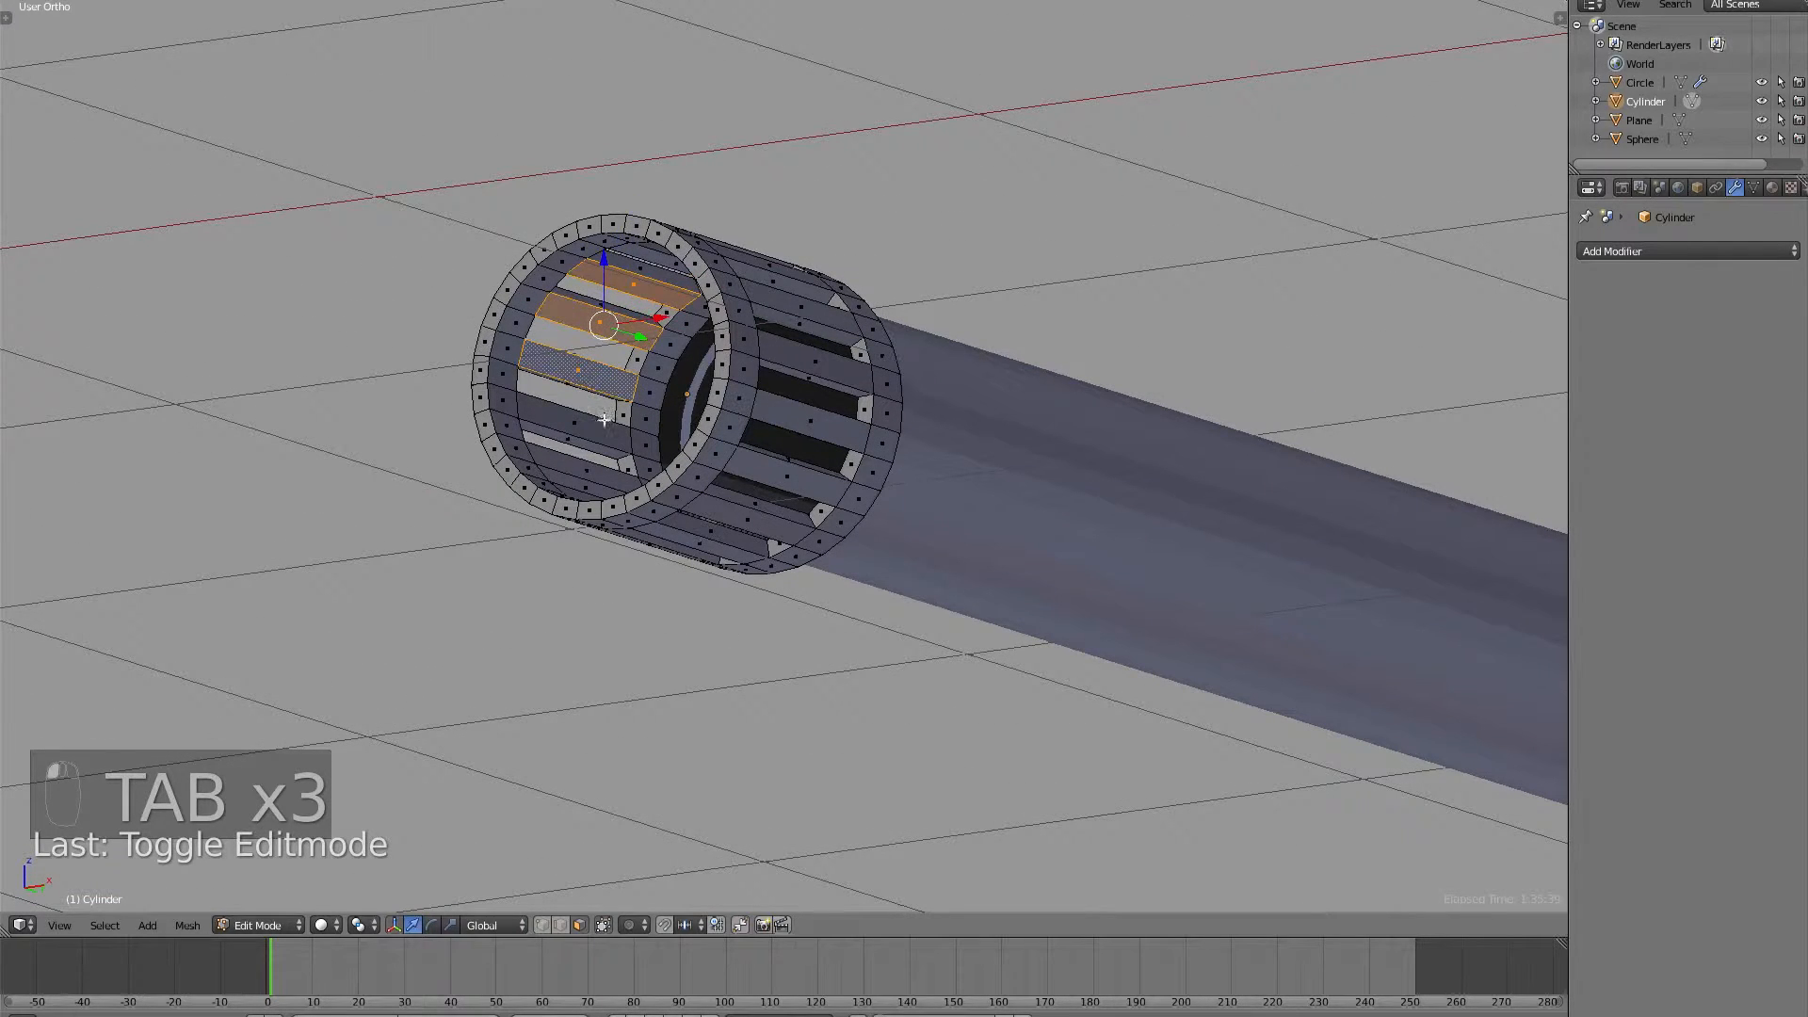
{"action": "middle_click_drag", "start_coordinate": [604, 419], "coordinate": [597, 505]}
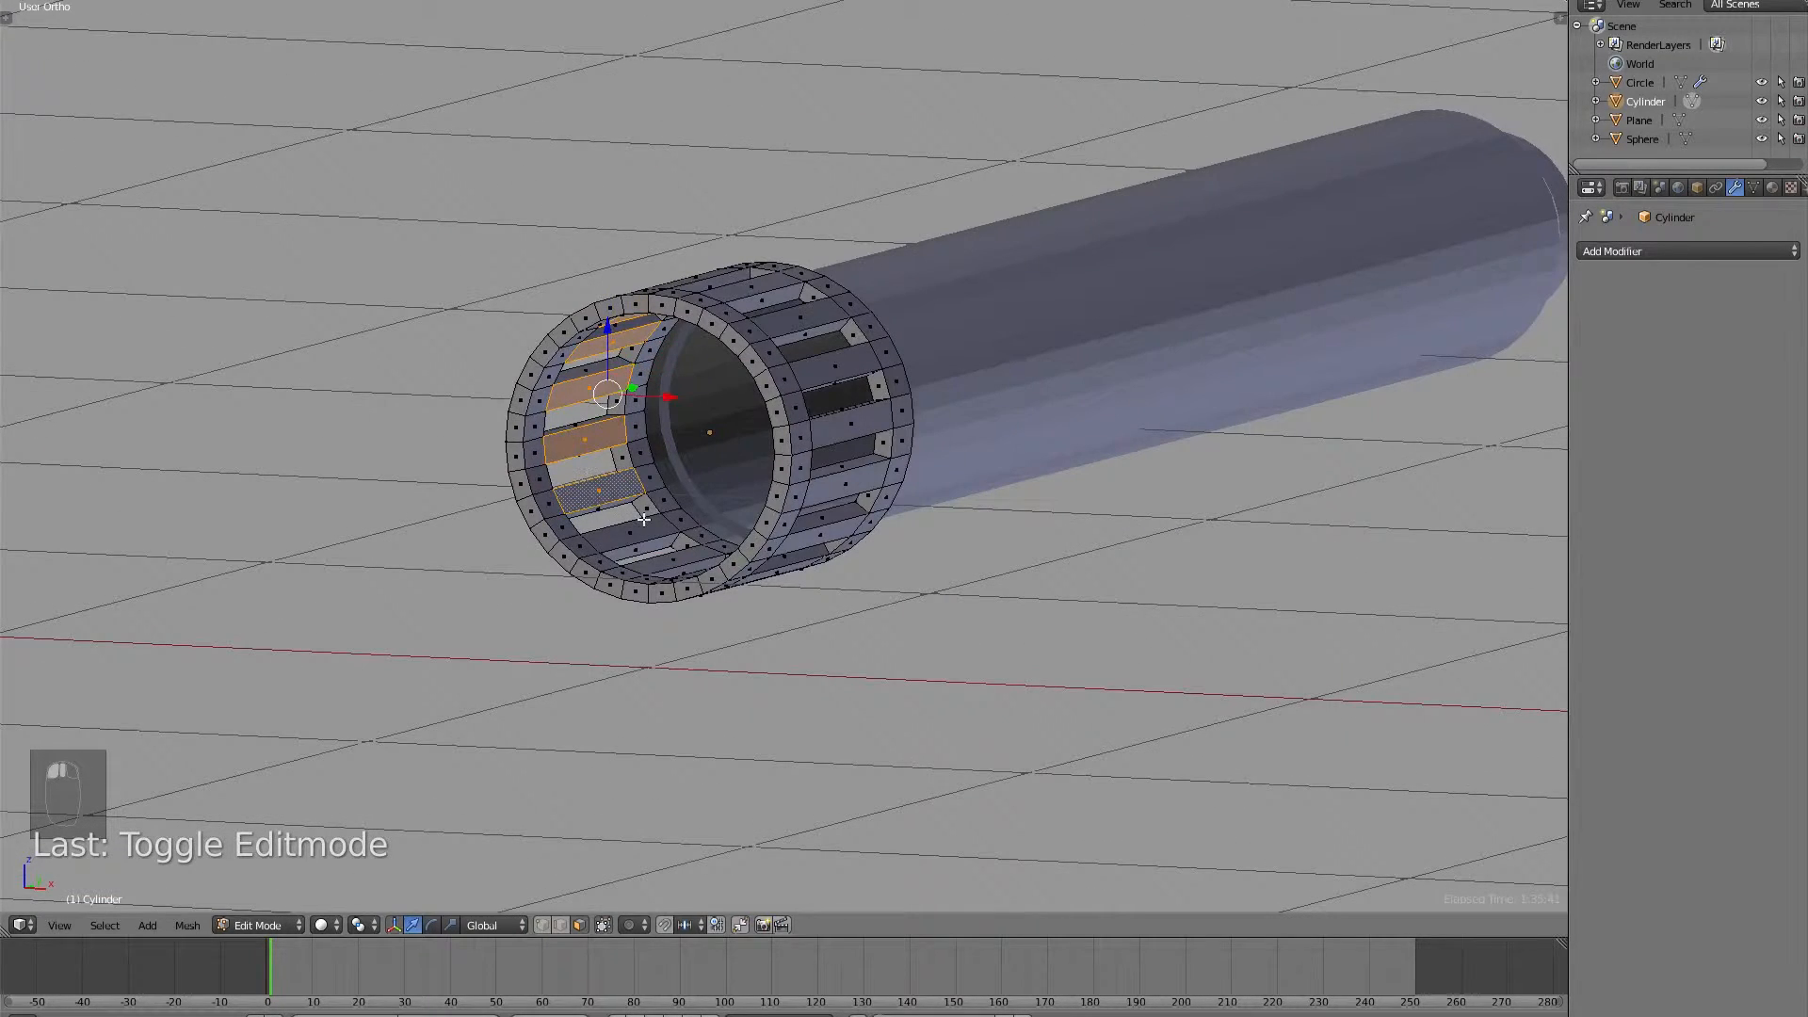
{"action": "middle_click_drag", "start_coordinate": [687, 551], "coordinate": [716, 594]}
{"action": "right_click", "coordinate": [723, 607], "text": "shift"}
{"action": "right_click", "coordinate": [775, 612], "text": "shift"}
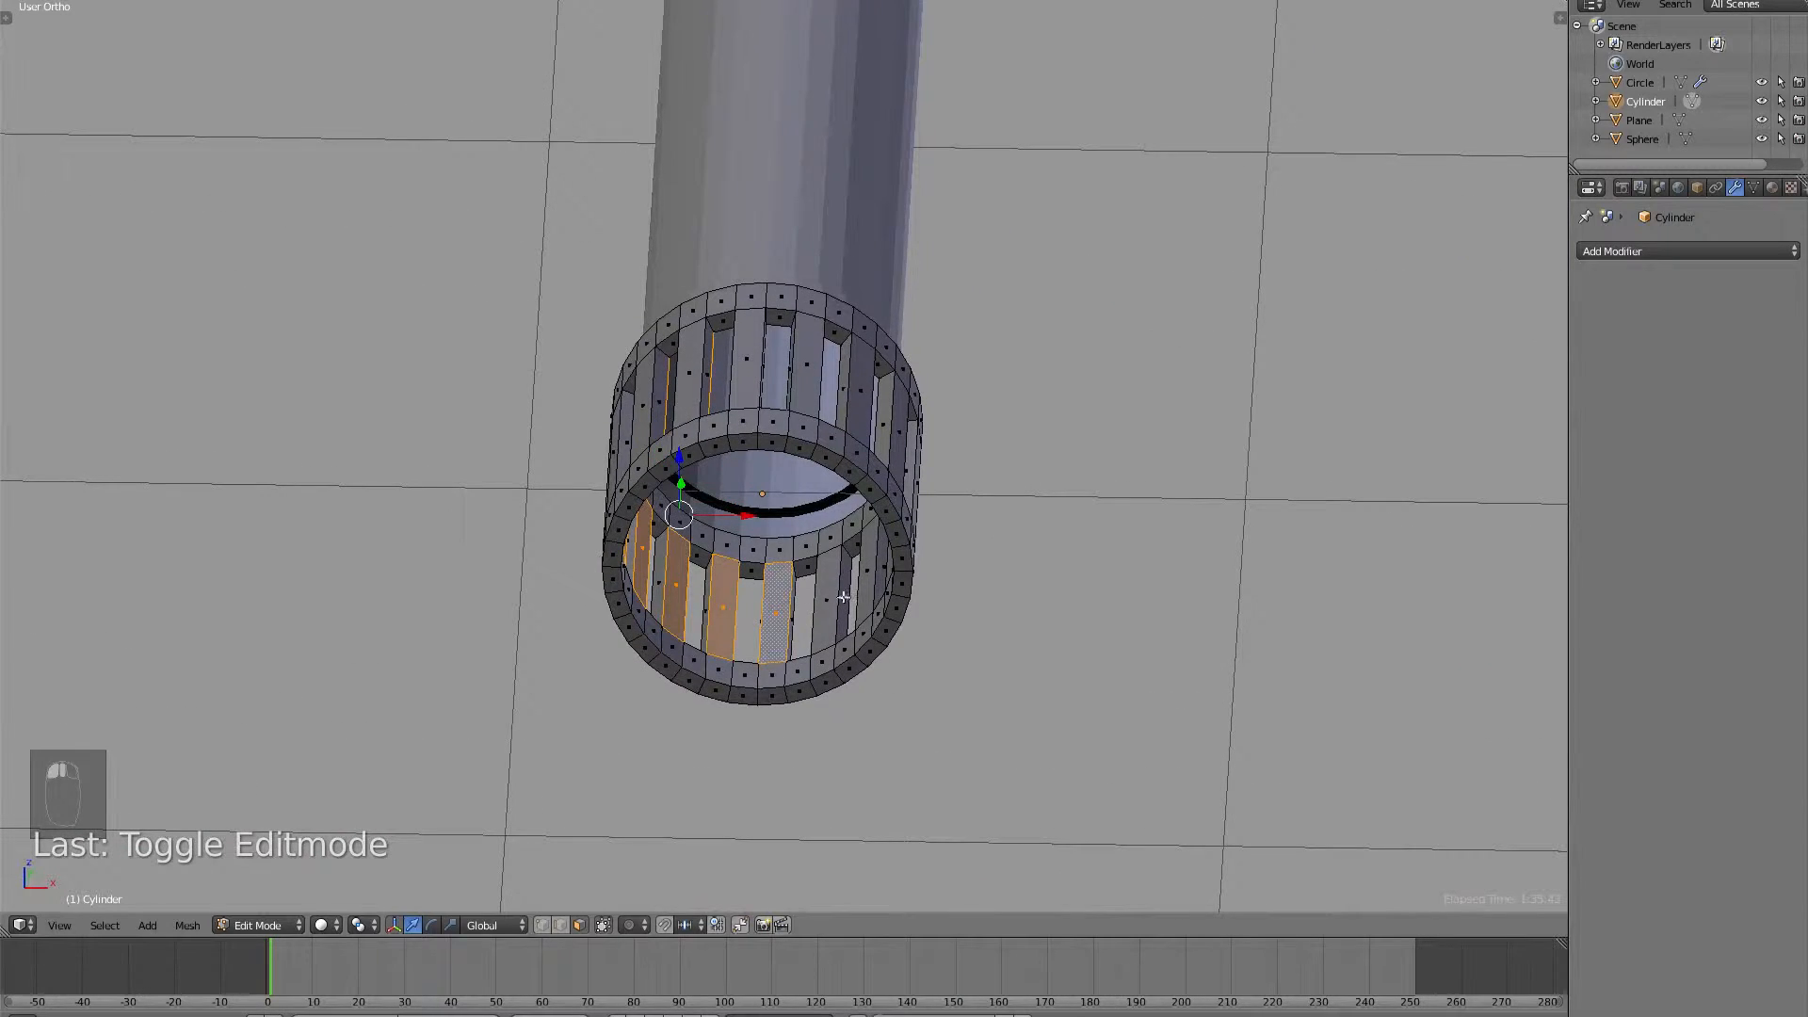
{"action": "right_click", "coordinate": [829, 595], "text": "shift"}
{"action": "middle_click_drag", "start_coordinate": [835, 588], "coordinate": [908, 500]}
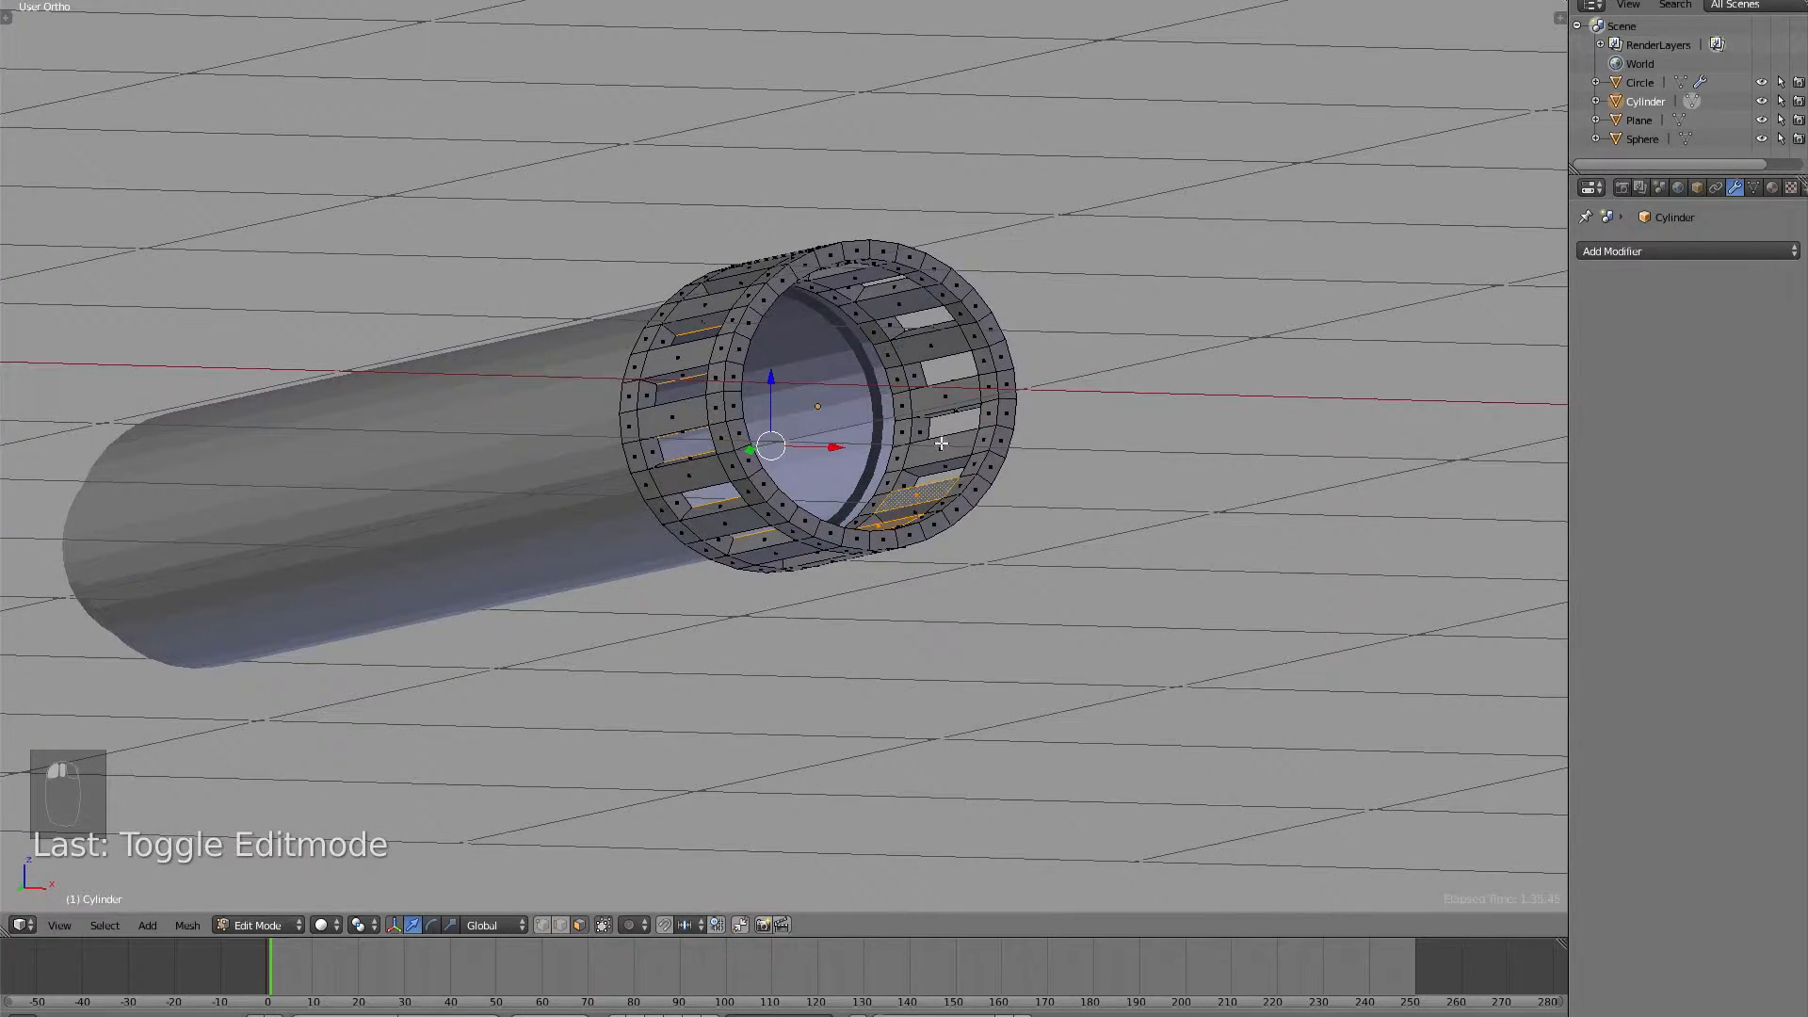
{"action": "middle_click_drag", "start_coordinate": [860, 290], "coordinate": [1017, 358]}
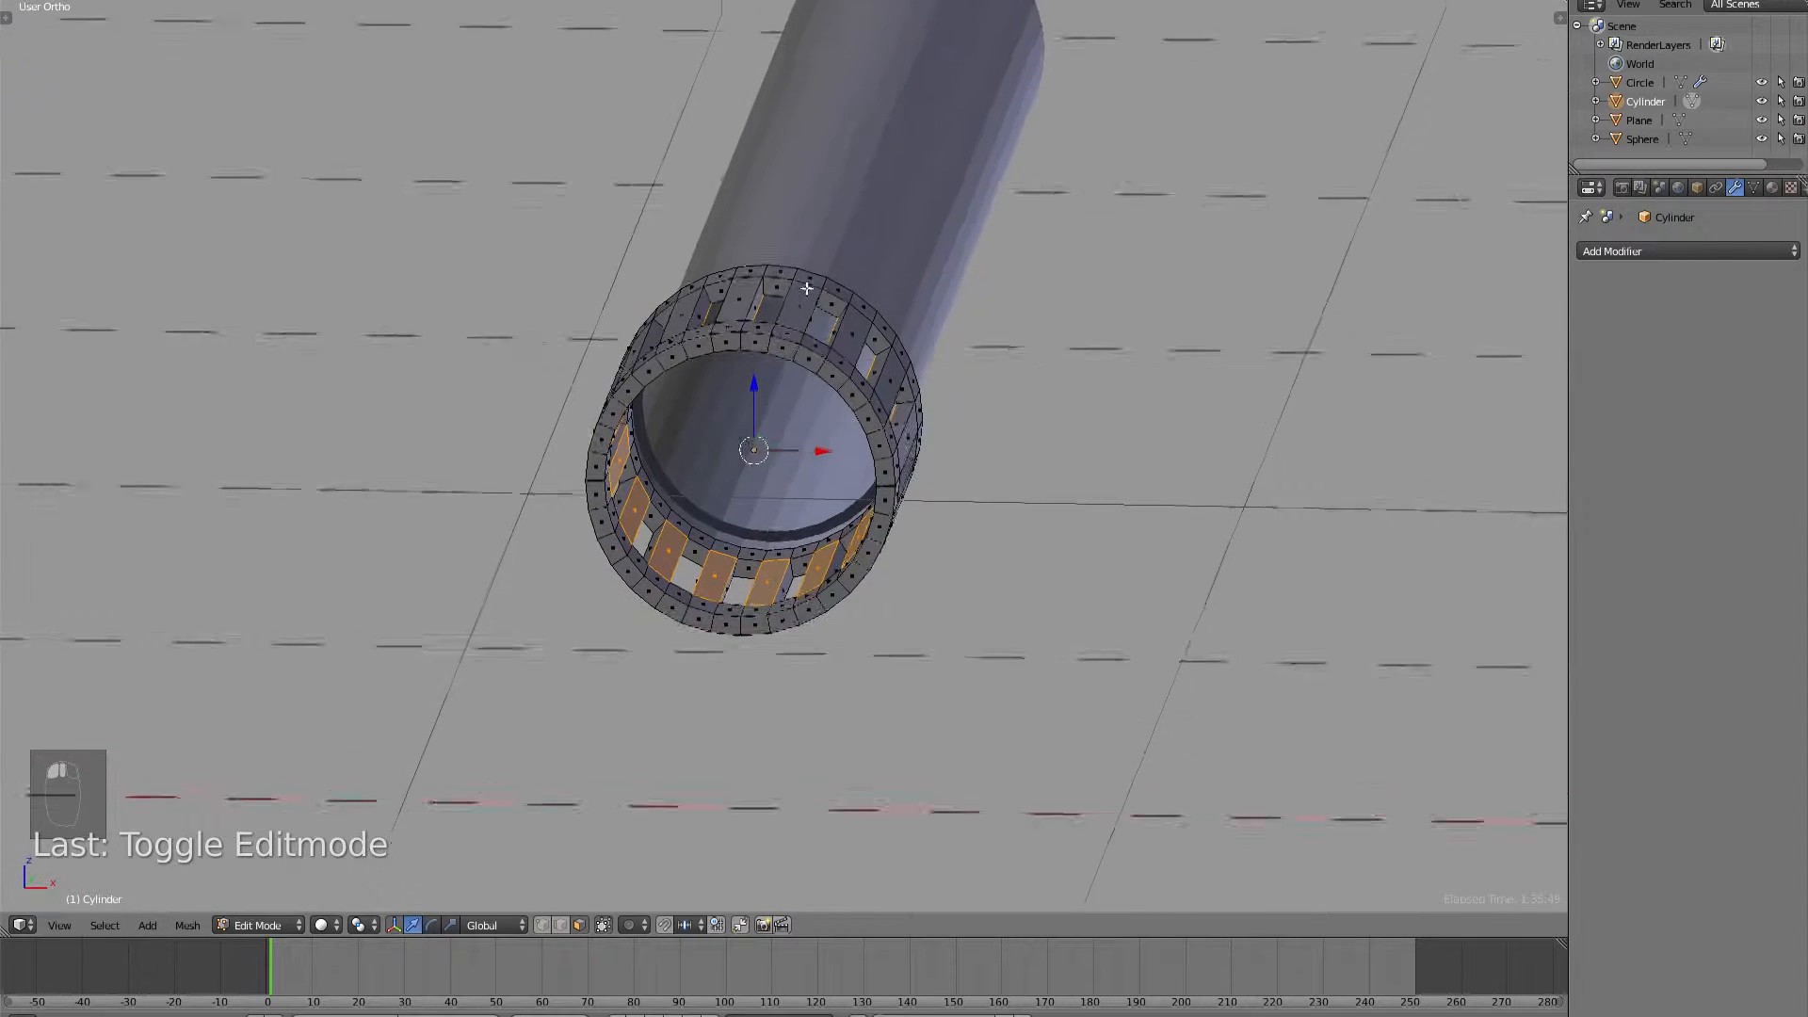
Extrude the selected faces and shrink them inward into spokes around a small central hub.
{"action": "key", "text": "e"}
{"action": "right_click", "coordinate": [1040, 371]}
{"action": "key", "text": "alt+s"}
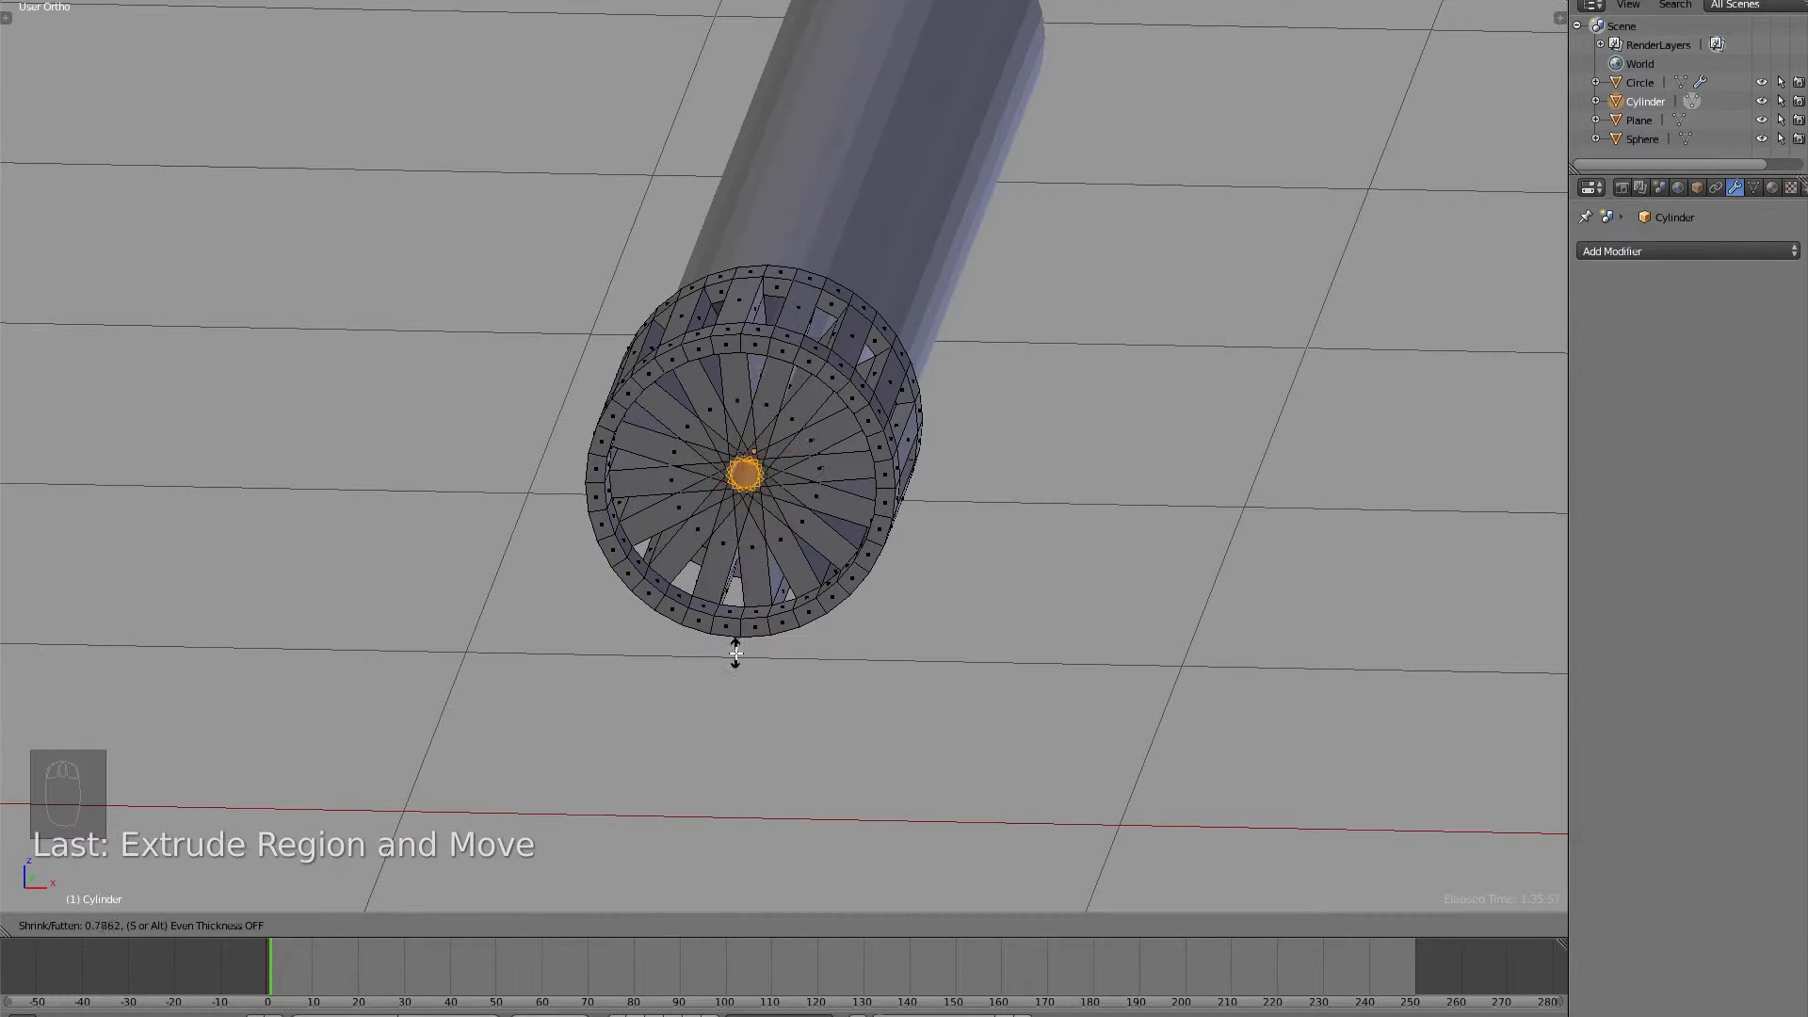
{"action": "left_click", "coordinate": [736, 653]}
{"action": "key", "text": "a"}
{"action": "key", "text": "Tab"}
{"action": "middle_click_drag", "start_coordinate": [778, 633], "coordinate": [986, 382]}
{"action": "scroll", "coordinate": [769, 358], "scroll_direction": "down", "scroll_amount": 5}
{"action": "key", "text": "shift+a"}
{"action": "mouse_move", "coordinate": [989, 383]}
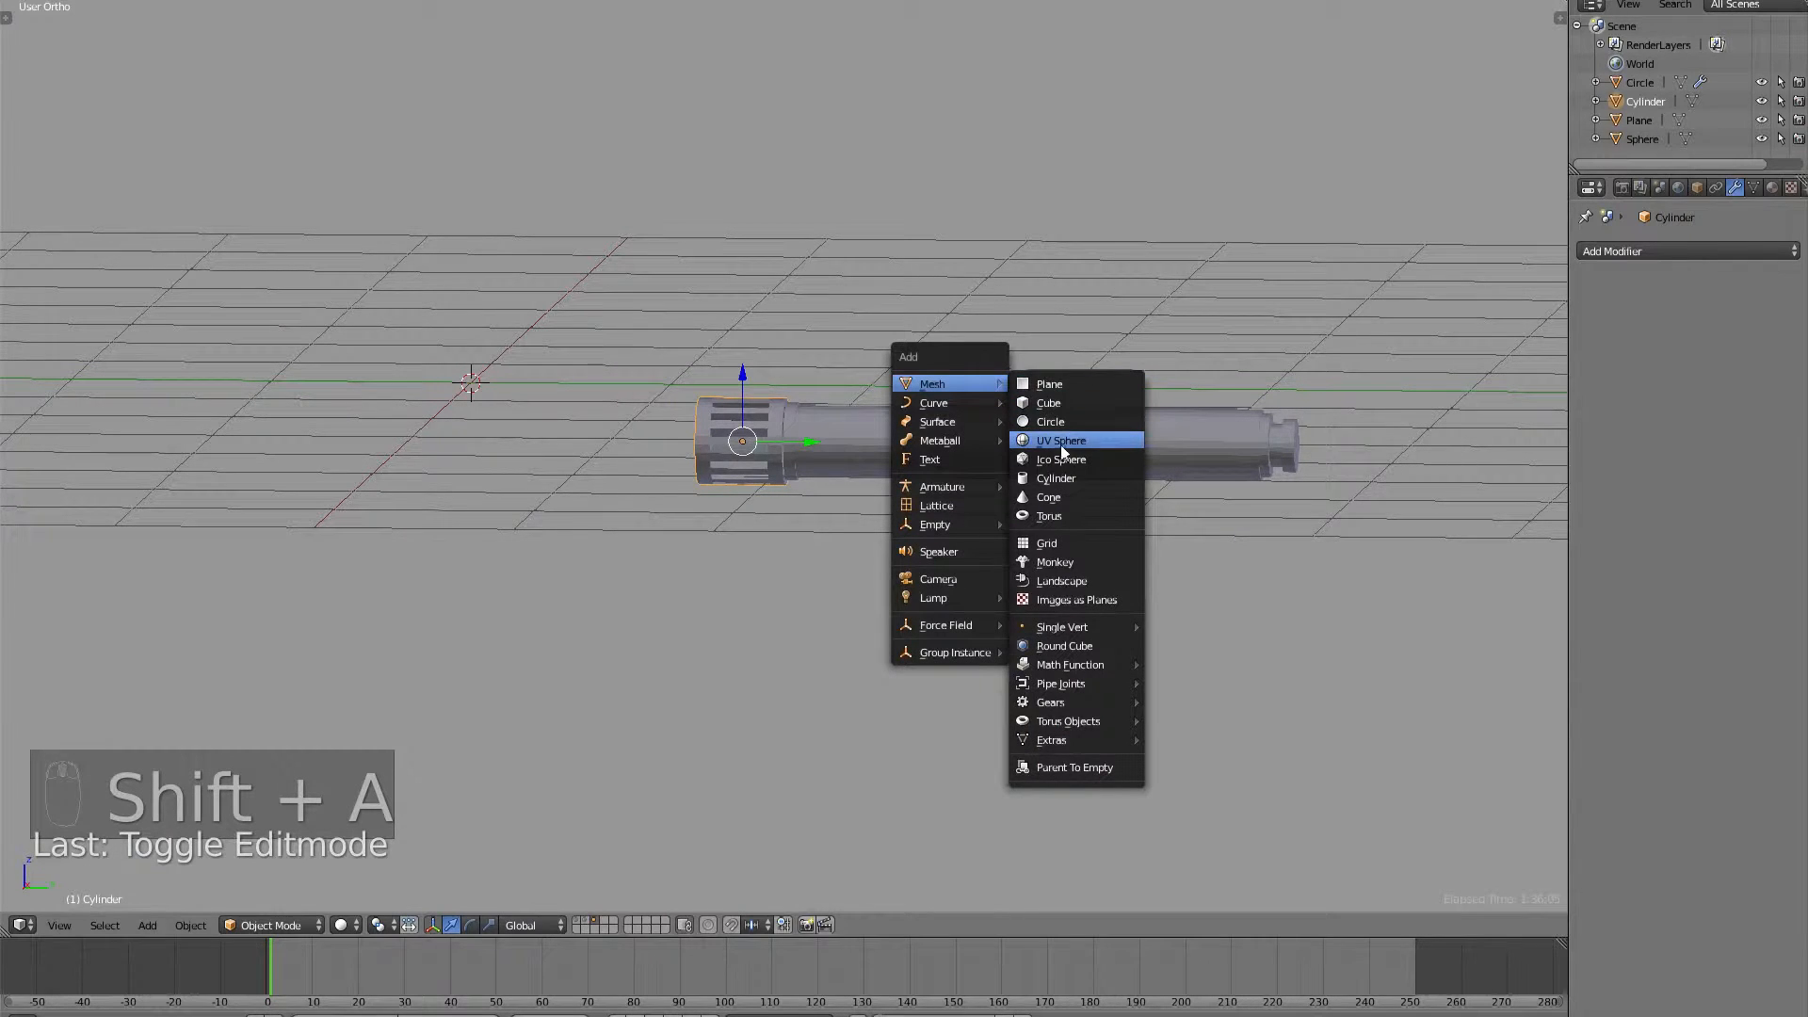
Add a cylinder rotated -90° about X, shrink it, and stretch it along Y into a long rod.
{"action": "left_click", "coordinate": [1070, 478]}
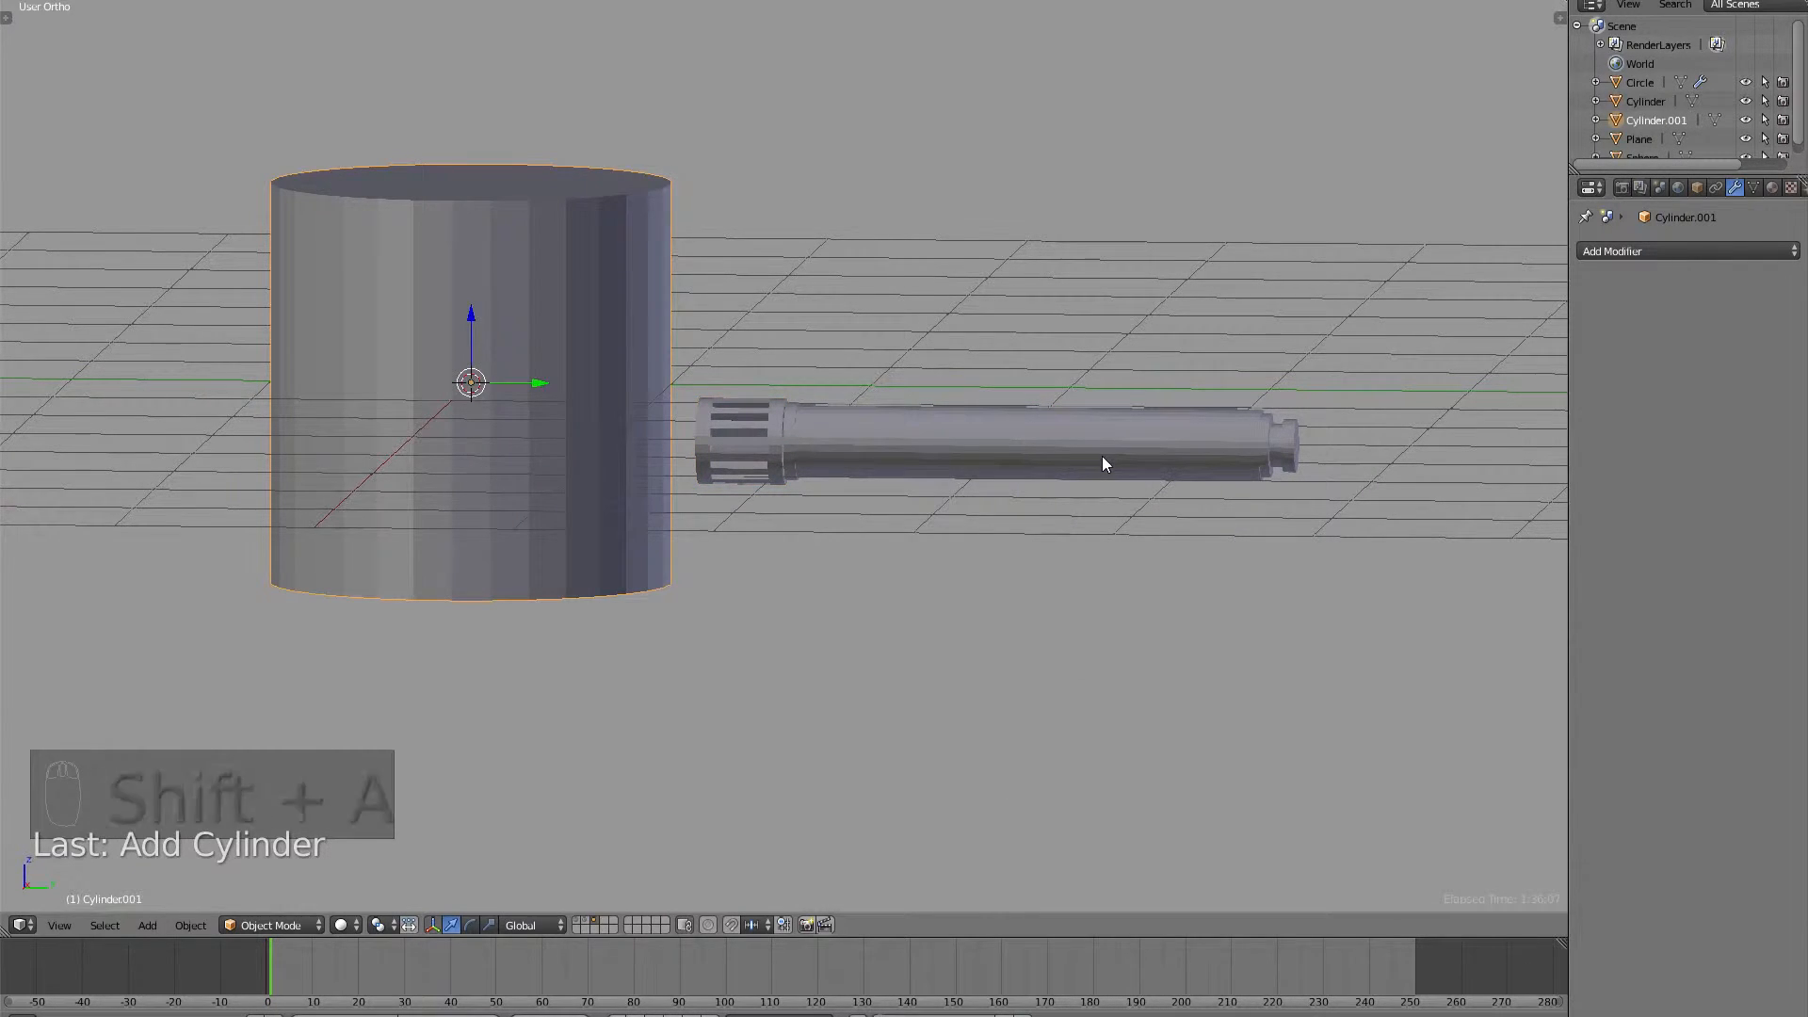
{"action": "type", "text": "rx-90"}
{"action": "key", "text": "Return"}
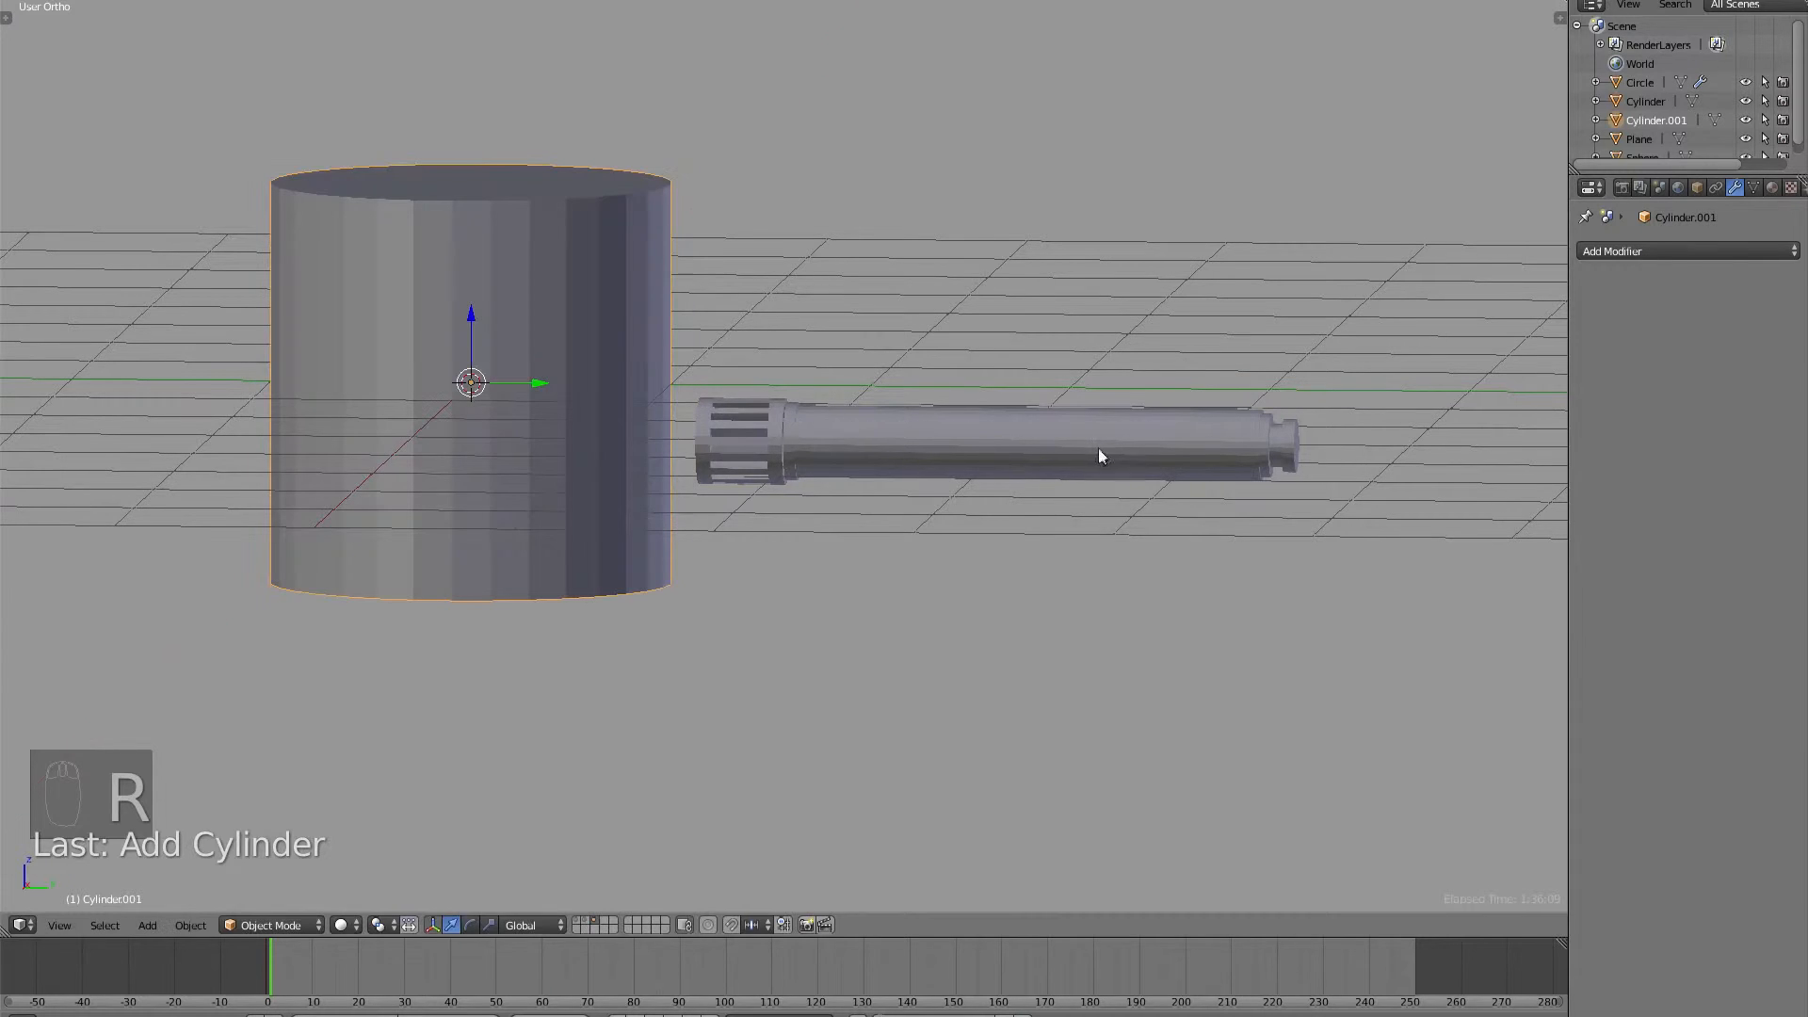
{"action": "key", "text": "r"}
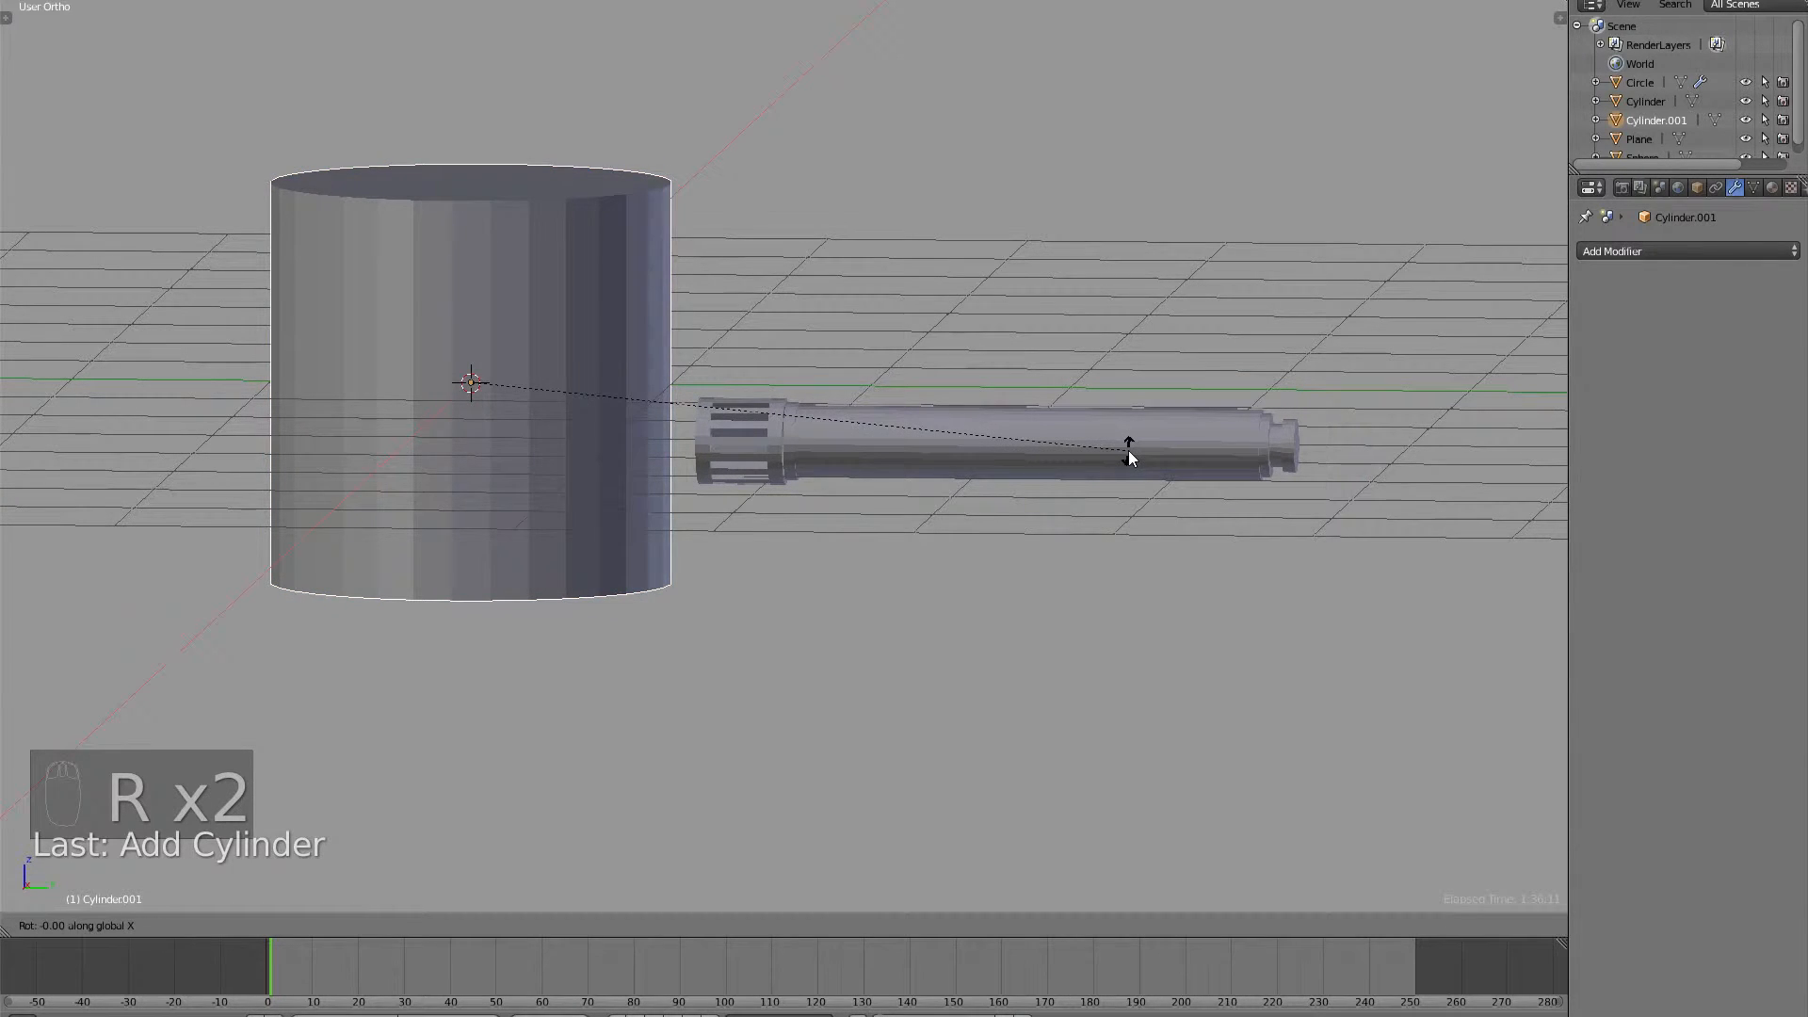
{"action": "left_click", "coordinate": [1129, 457]}
{"action": "key", "text": "s"}
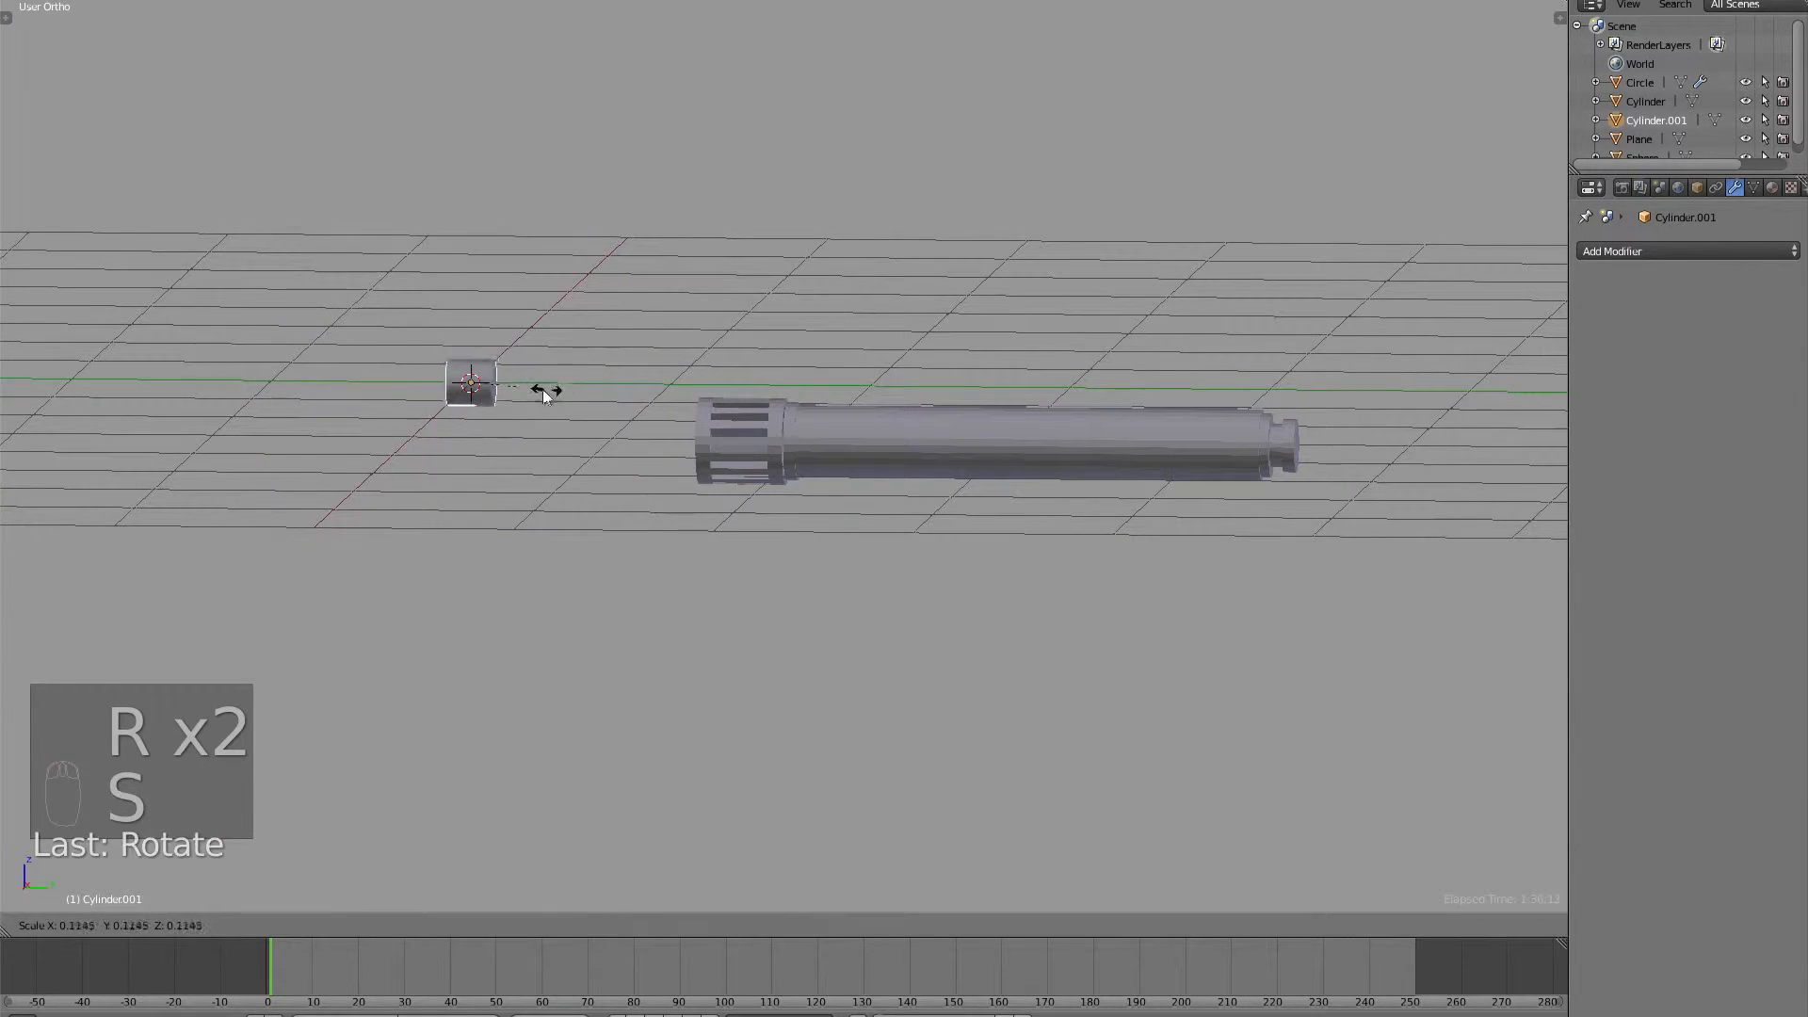
{"action": "left_click", "coordinate": [528, 386]}
{"action": "key", "text": "s"}
{"action": "left_click", "coordinate": [734, 380]}
{"action": "key", "text": "s"}
{"action": "key", "text": "y"}
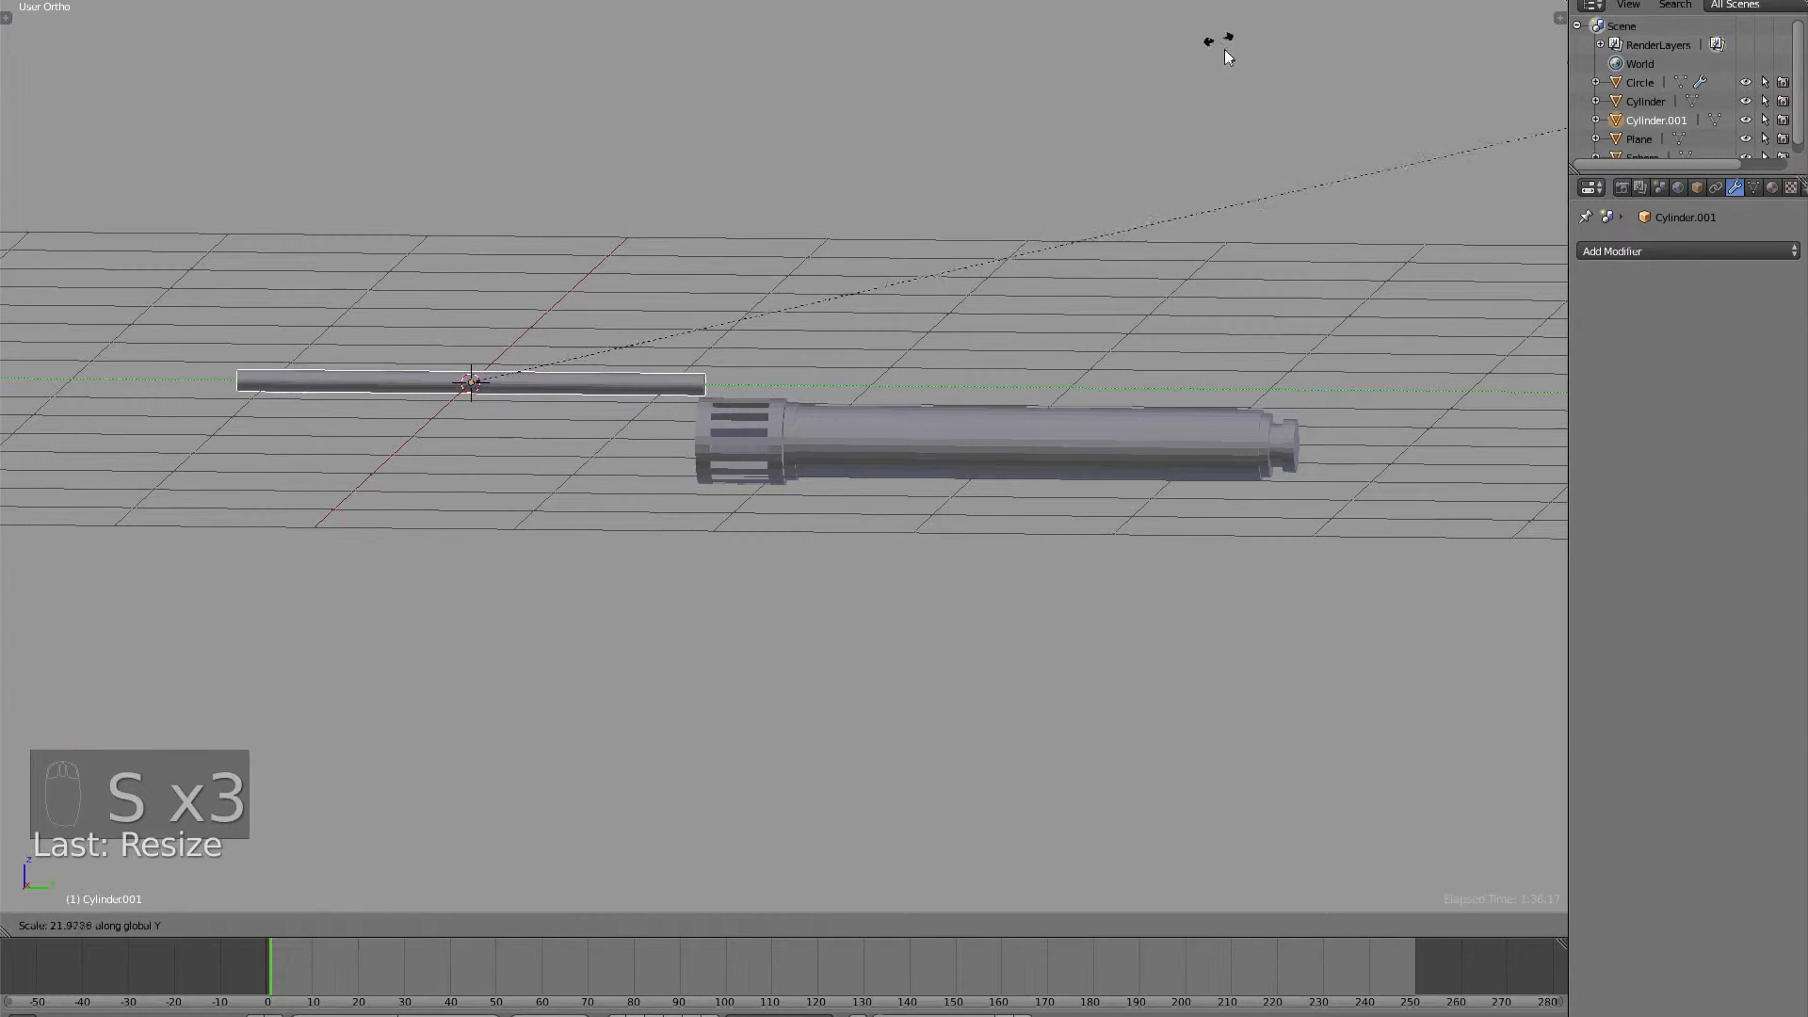
{"action": "left_click", "coordinate": [1224, 50]}
In Front Ortho wireframe view, move the rod sideways onto the engine wheel and slightly up.
{"action": "middle_click_drag", "start_coordinate": [541, 381], "coordinate": [702, 391]}
{"action": "scroll", "coordinate": [638, 410], "scroll_direction": "down", "scroll_amount": 4}
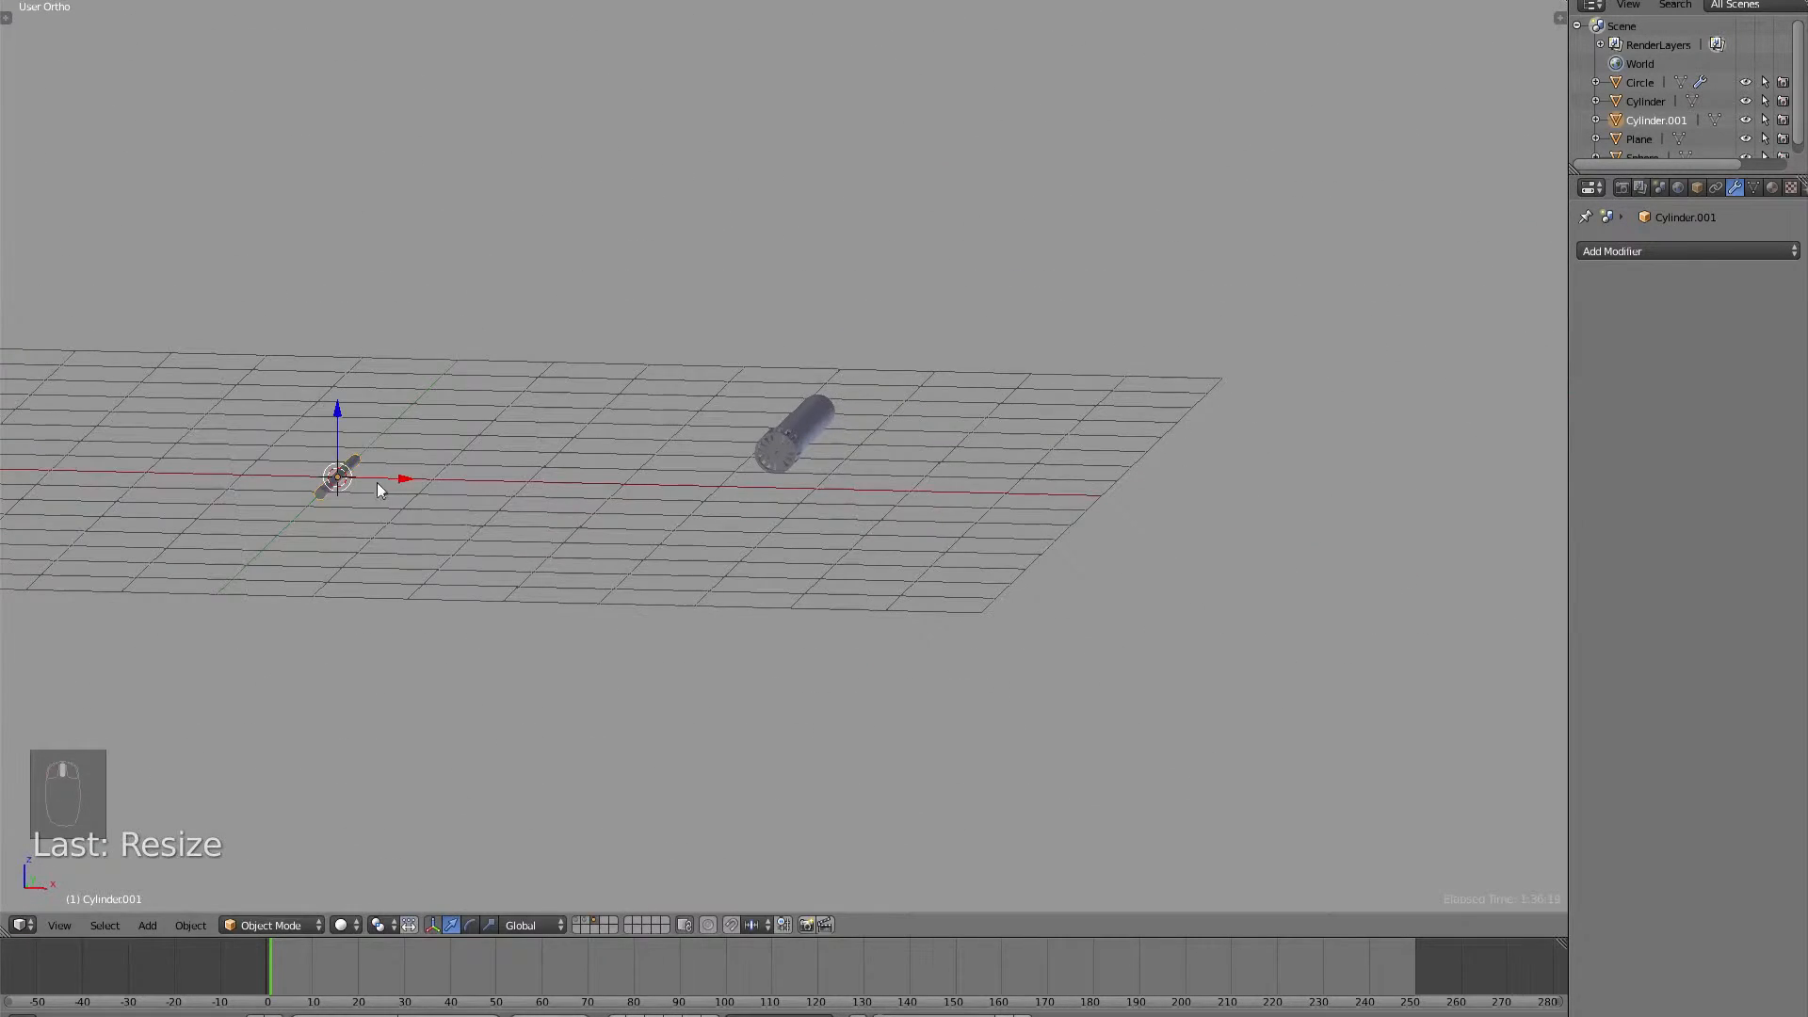
{"action": "key", "text": "g"}
{"action": "left_click", "coordinate": [844, 561]}
{"action": "key", "text": "KP_1"}
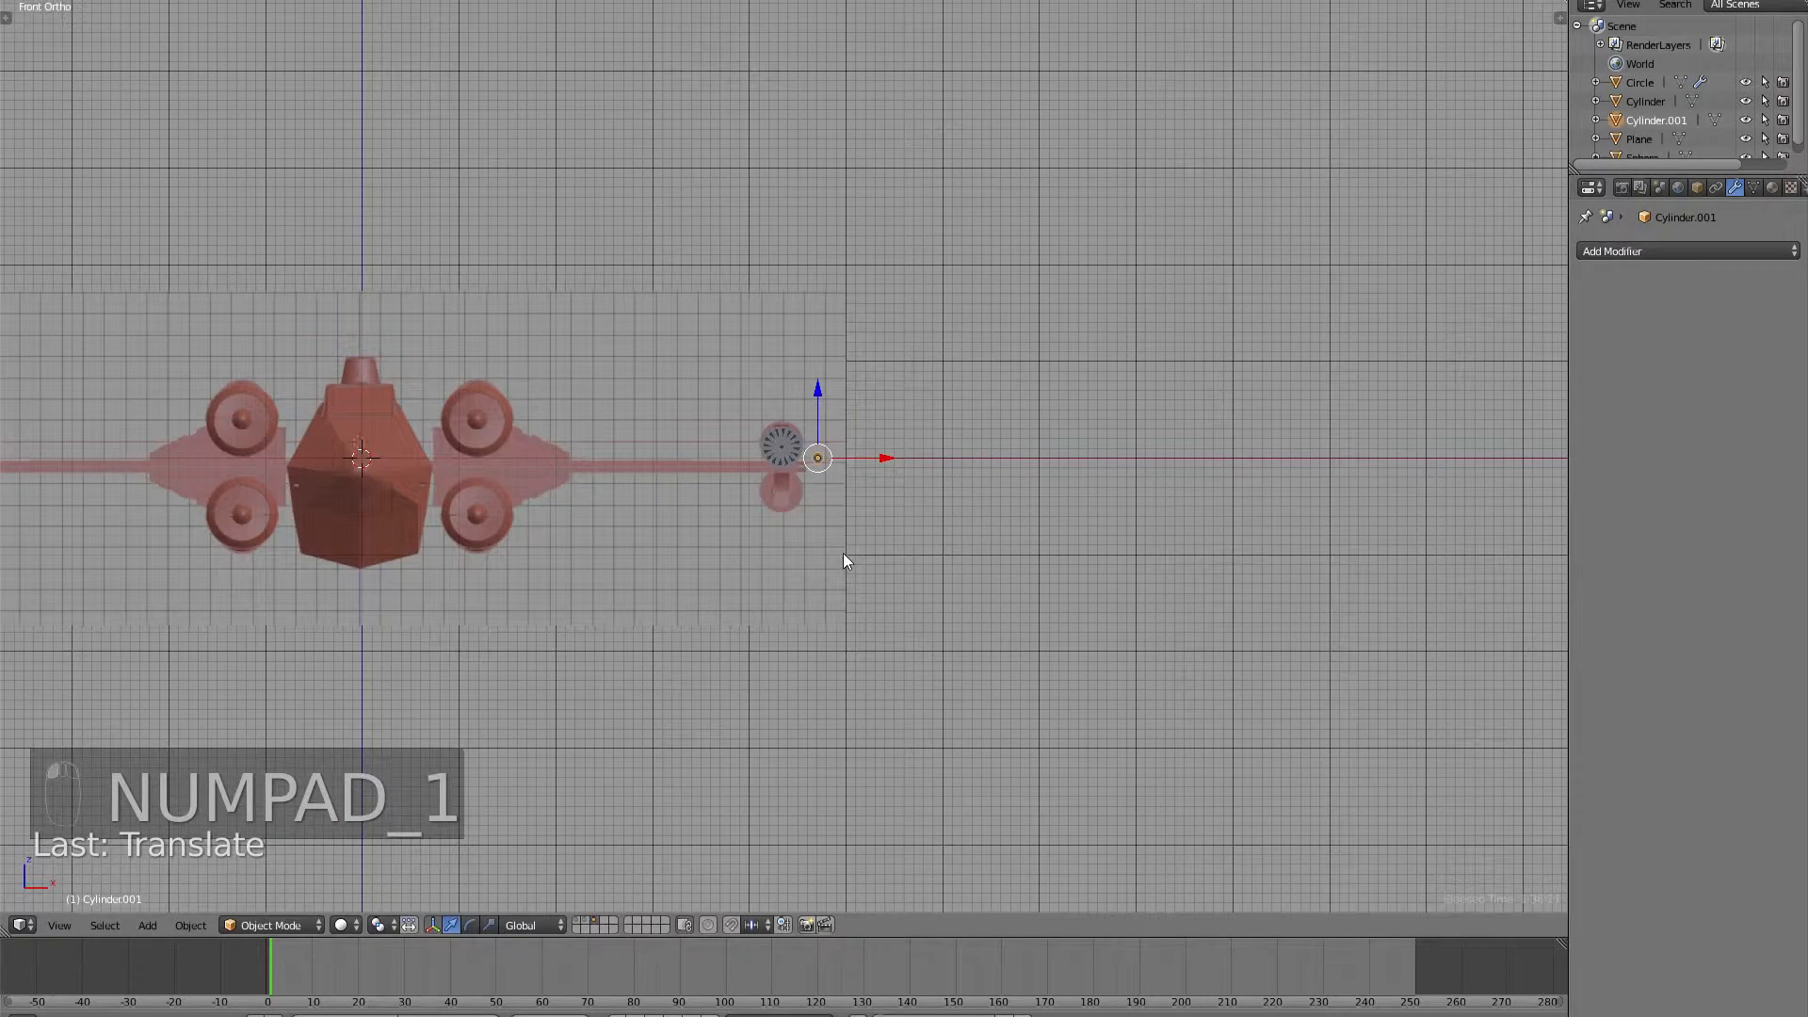
{"action": "scroll", "coordinate": [979, 537], "scroll_direction": "up", "scroll_amount": 5}
{"action": "scroll", "coordinate": [972, 519], "scroll_direction": "up", "scroll_amount": 1}
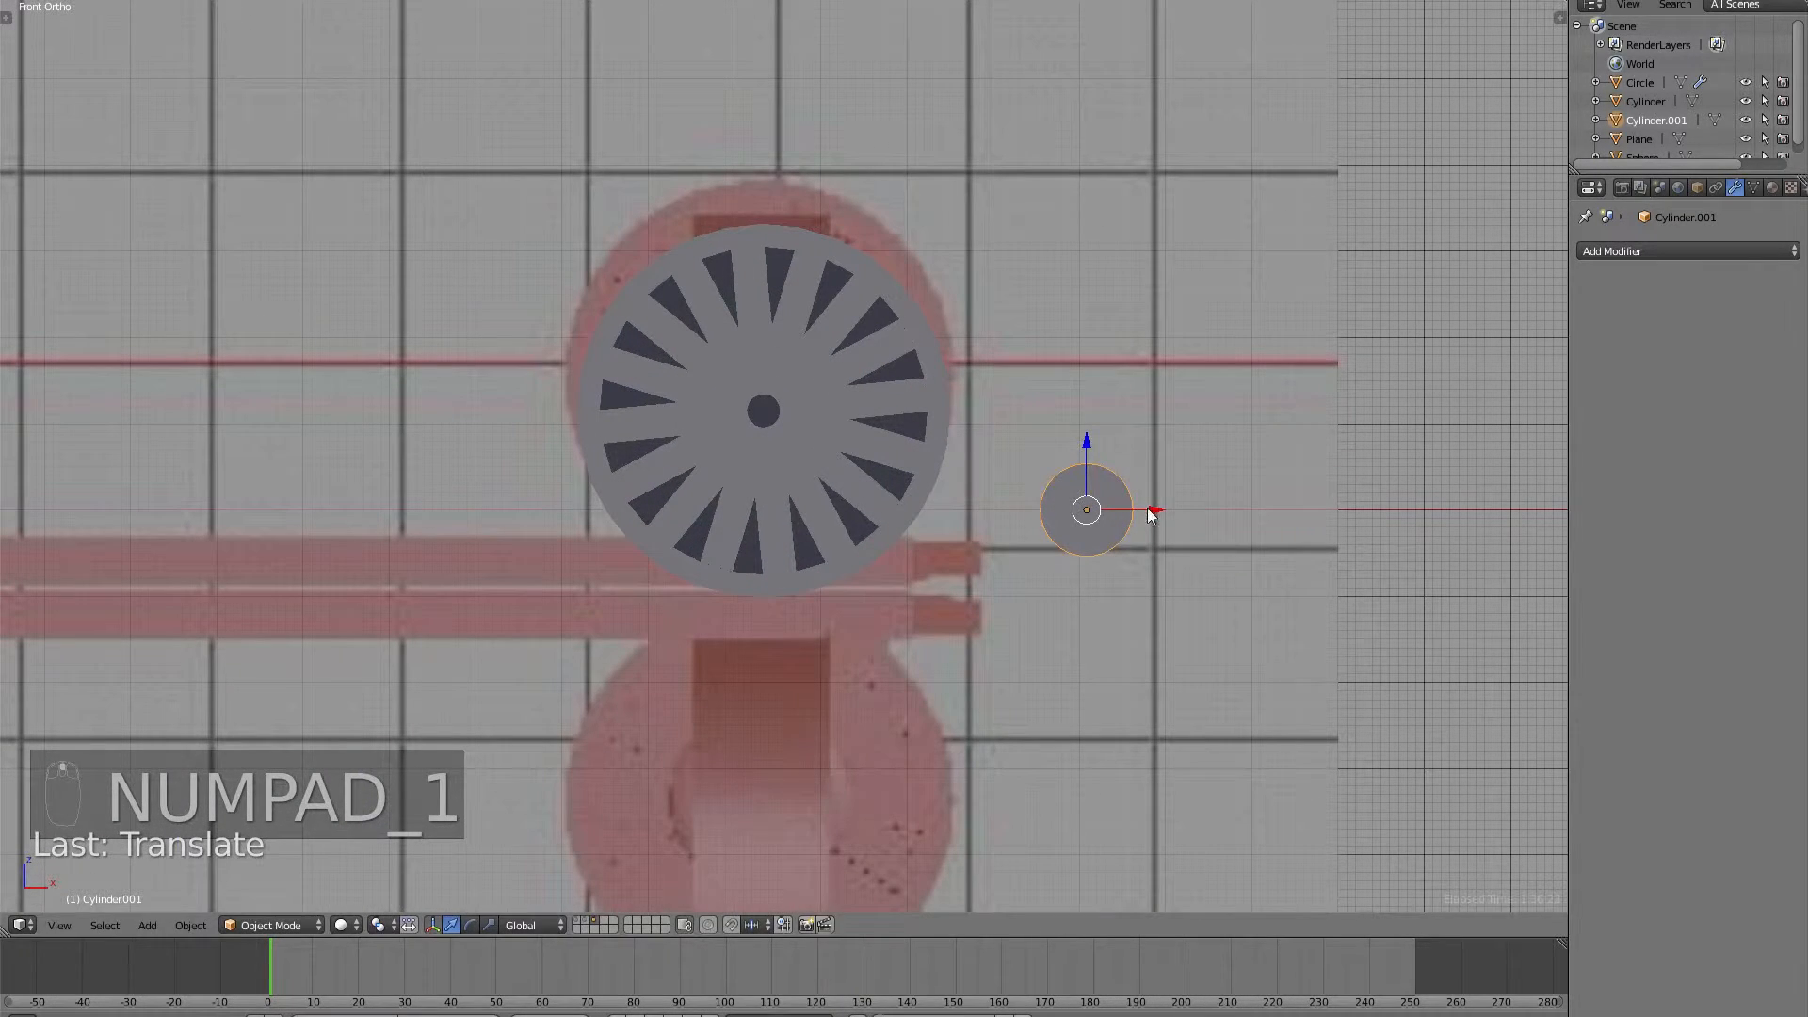
{"action": "left_click_drag", "start_coordinate": [1151, 515], "coordinate": [765, 422]}
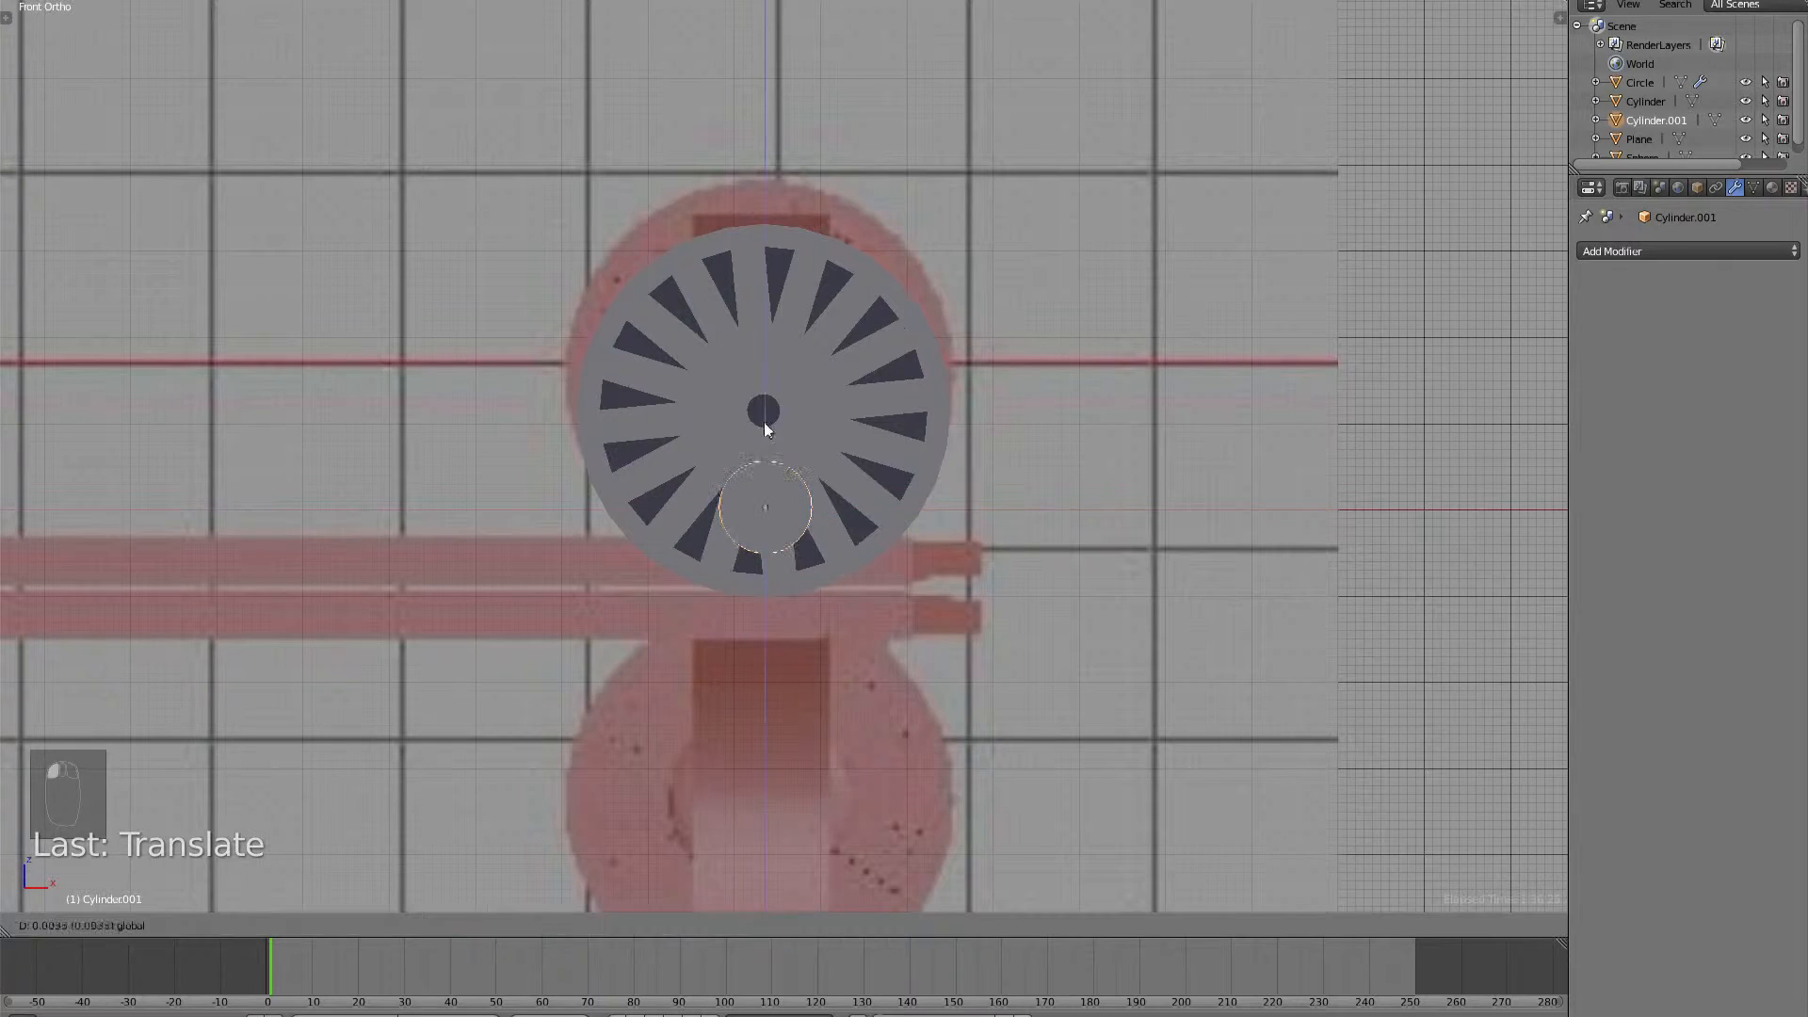
{"action": "key", "text": "z"}
{"action": "left_click_drag", "start_coordinate": [776, 356], "coordinate": [819, 404]}
In Right Ortho view, slide the rod back along the upper barrel and raise it into line.
{"action": "key", "text": "KP_3"}
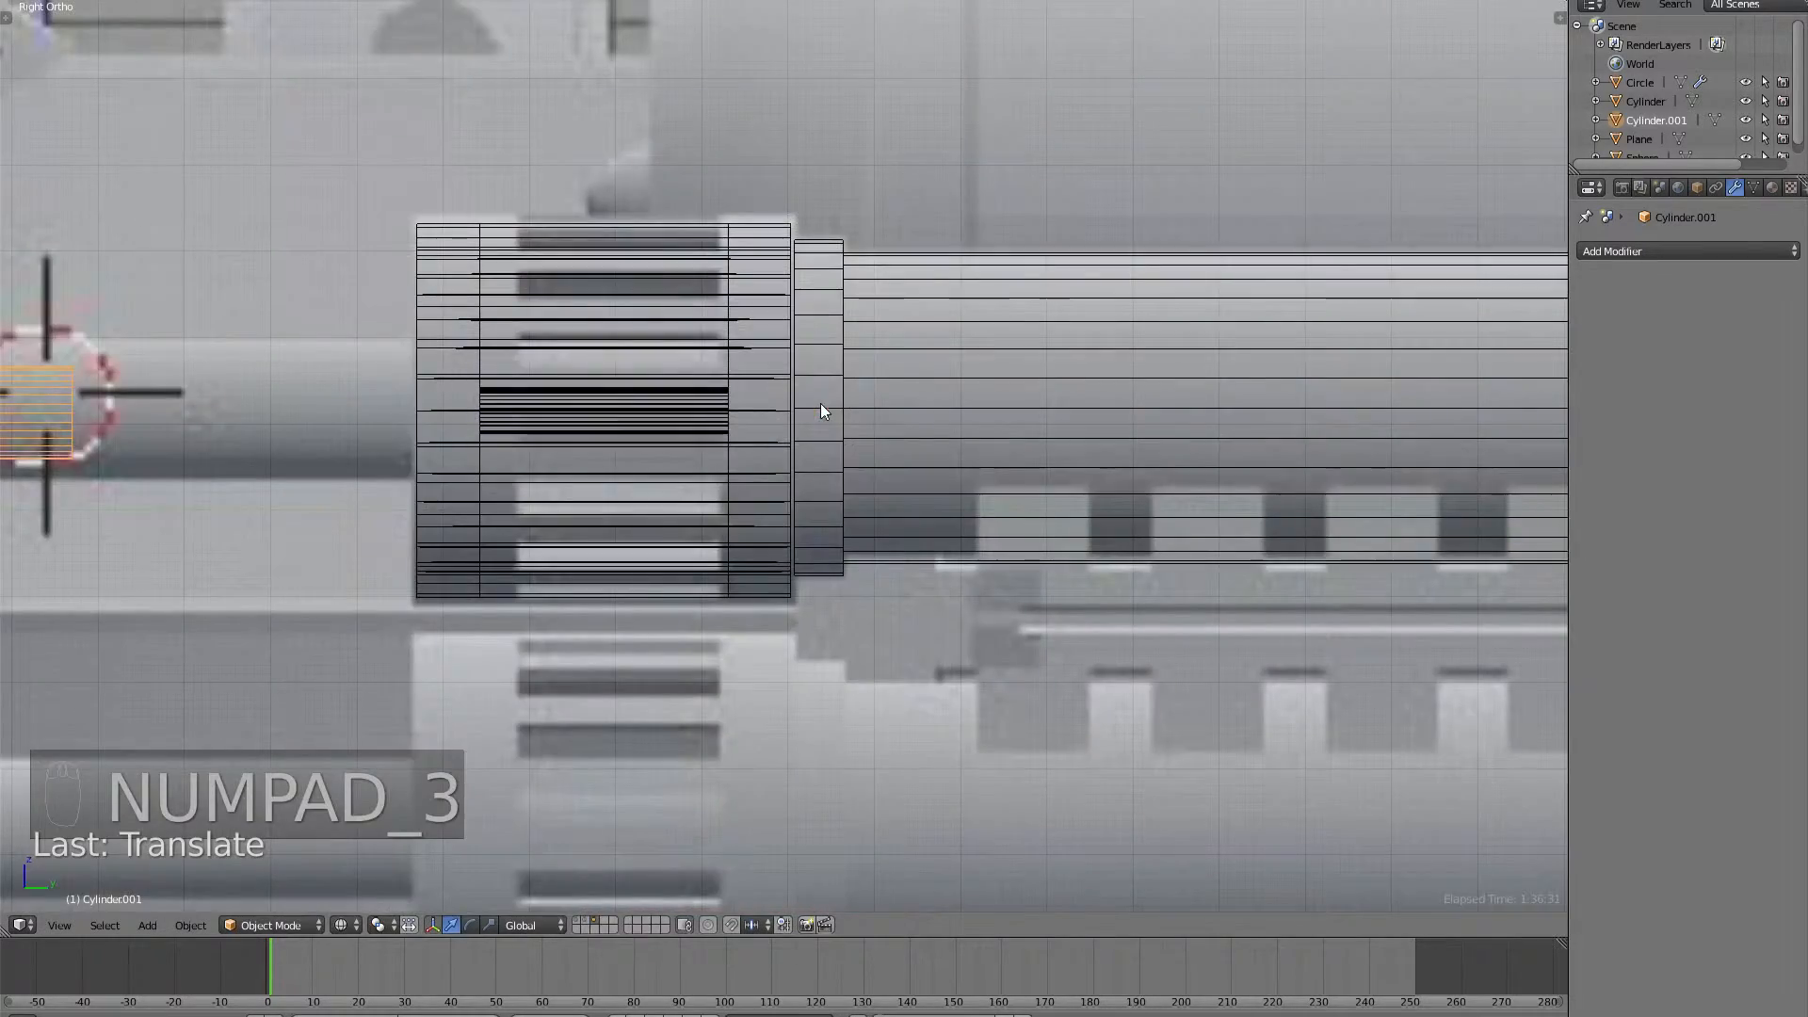
{"action": "scroll", "coordinate": [821, 404], "scroll_direction": "down", "scroll_amount": 5}
{"action": "middle_click_drag", "start_coordinate": [689, 422], "coordinate": [1010, 410], "text": "shift"}
{"action": "scroll", "coordinate": [1008, 411], "scroll_direction": "down", "scroll_amount": 1}
{"action": "scroll", "coordinate": [646, 404], "scroll_direction": "down", "scroll_amount": 2}
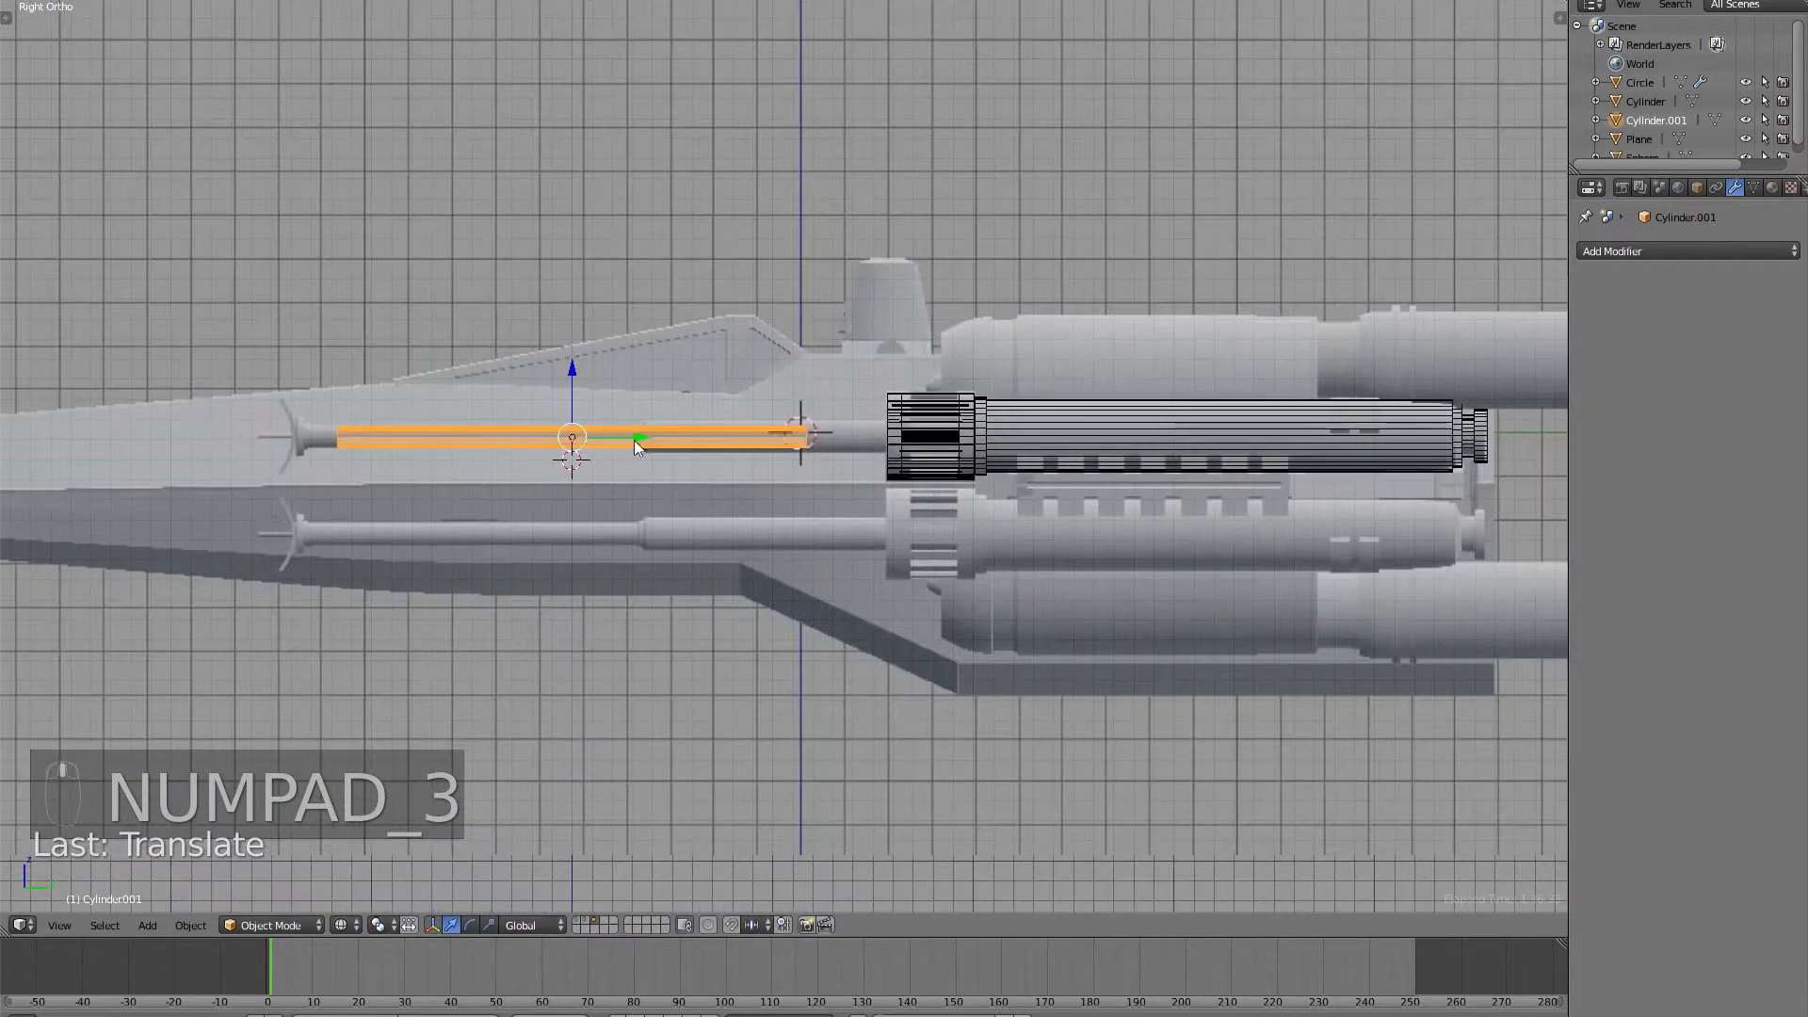
{"action": "left_click_drag", "start_coordinate": [634, 438], "coordinate": [941, 458]}
{"action": "scroll", "coordinate": [943, 460], "scroll_direction": "up", "scroll_amount": 2}
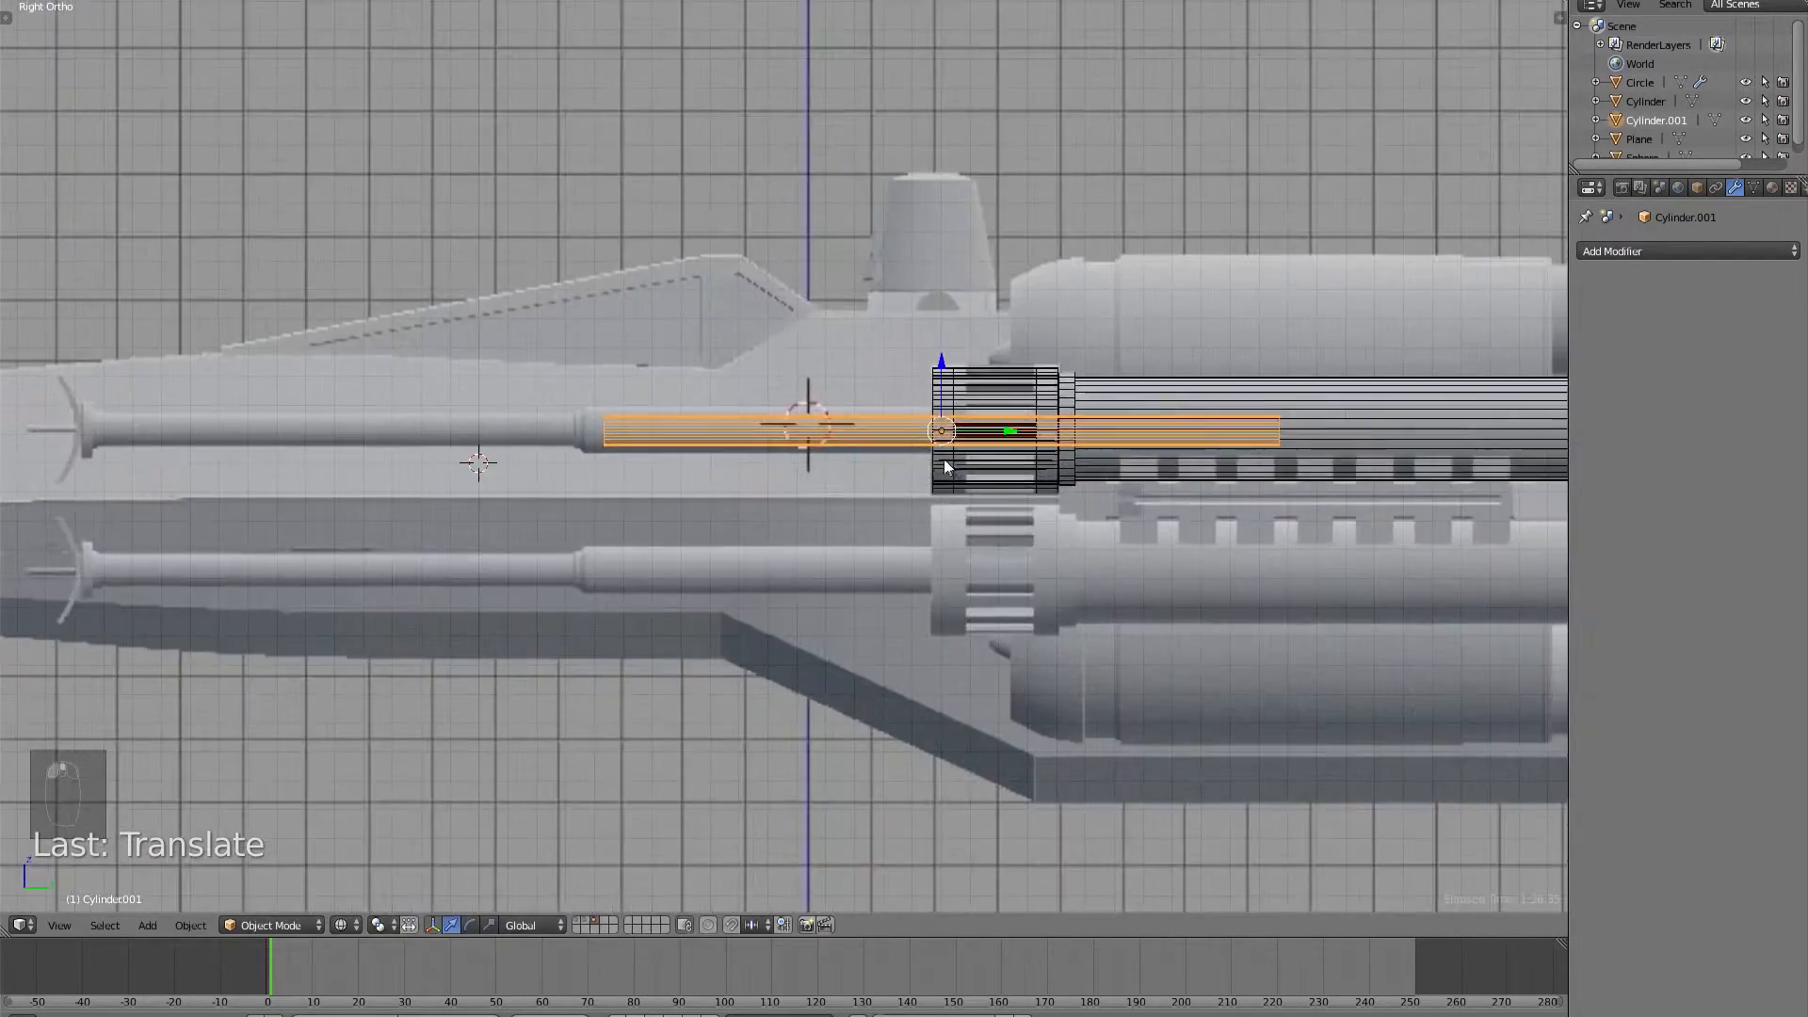
{"action": "middle_click_drag", "start_coordinate": [944, 461], "coordinate": [899, 503], "text": "shift"}
{"action": "left_click_drag", "start_coordinate": [902, 411], "coordinate": [900, 405]}
Thicken the rod with Shift+Y scaling so its length stays fixed, then enter Edit Mode.
{"action": "key", "text": "s"}
{"action": "key", "text": "shift+y"}
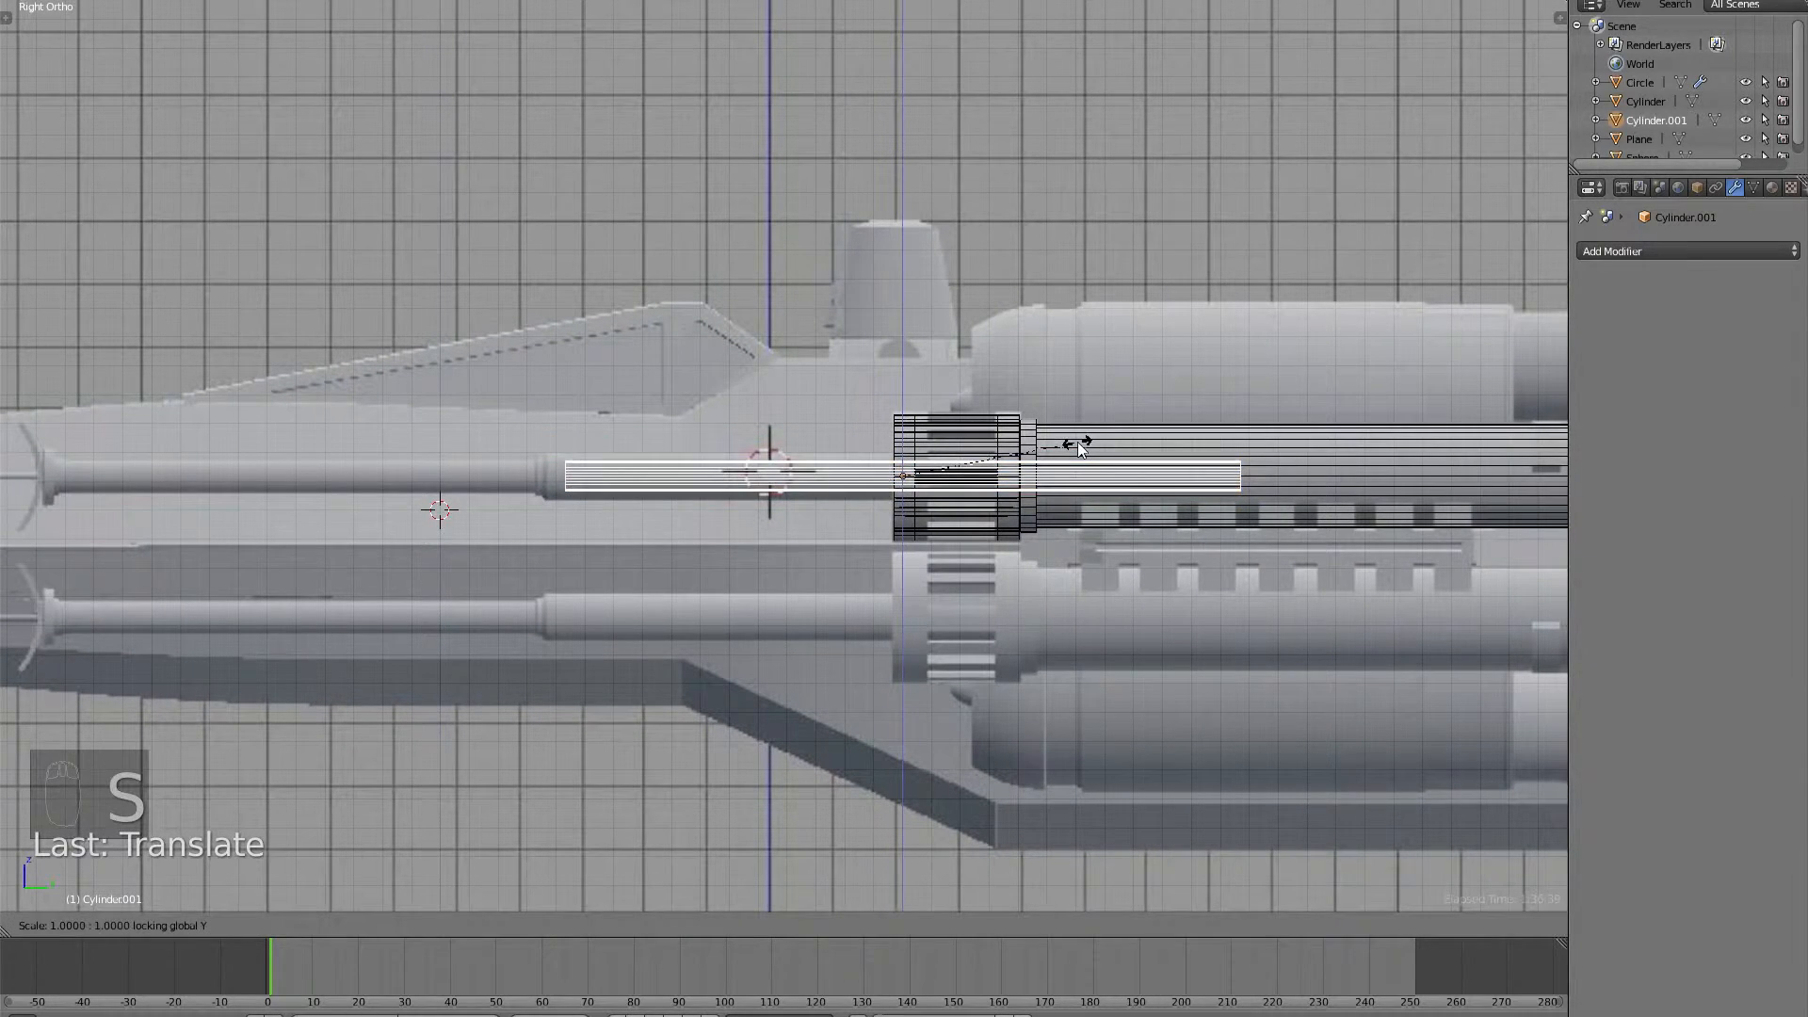
{"action": "left_click", "coordinate": [1149, 452]}
{"action": "scroll", "coordinate": [708, 454], "scroll_direction": "up", "scroll_amount": 6}
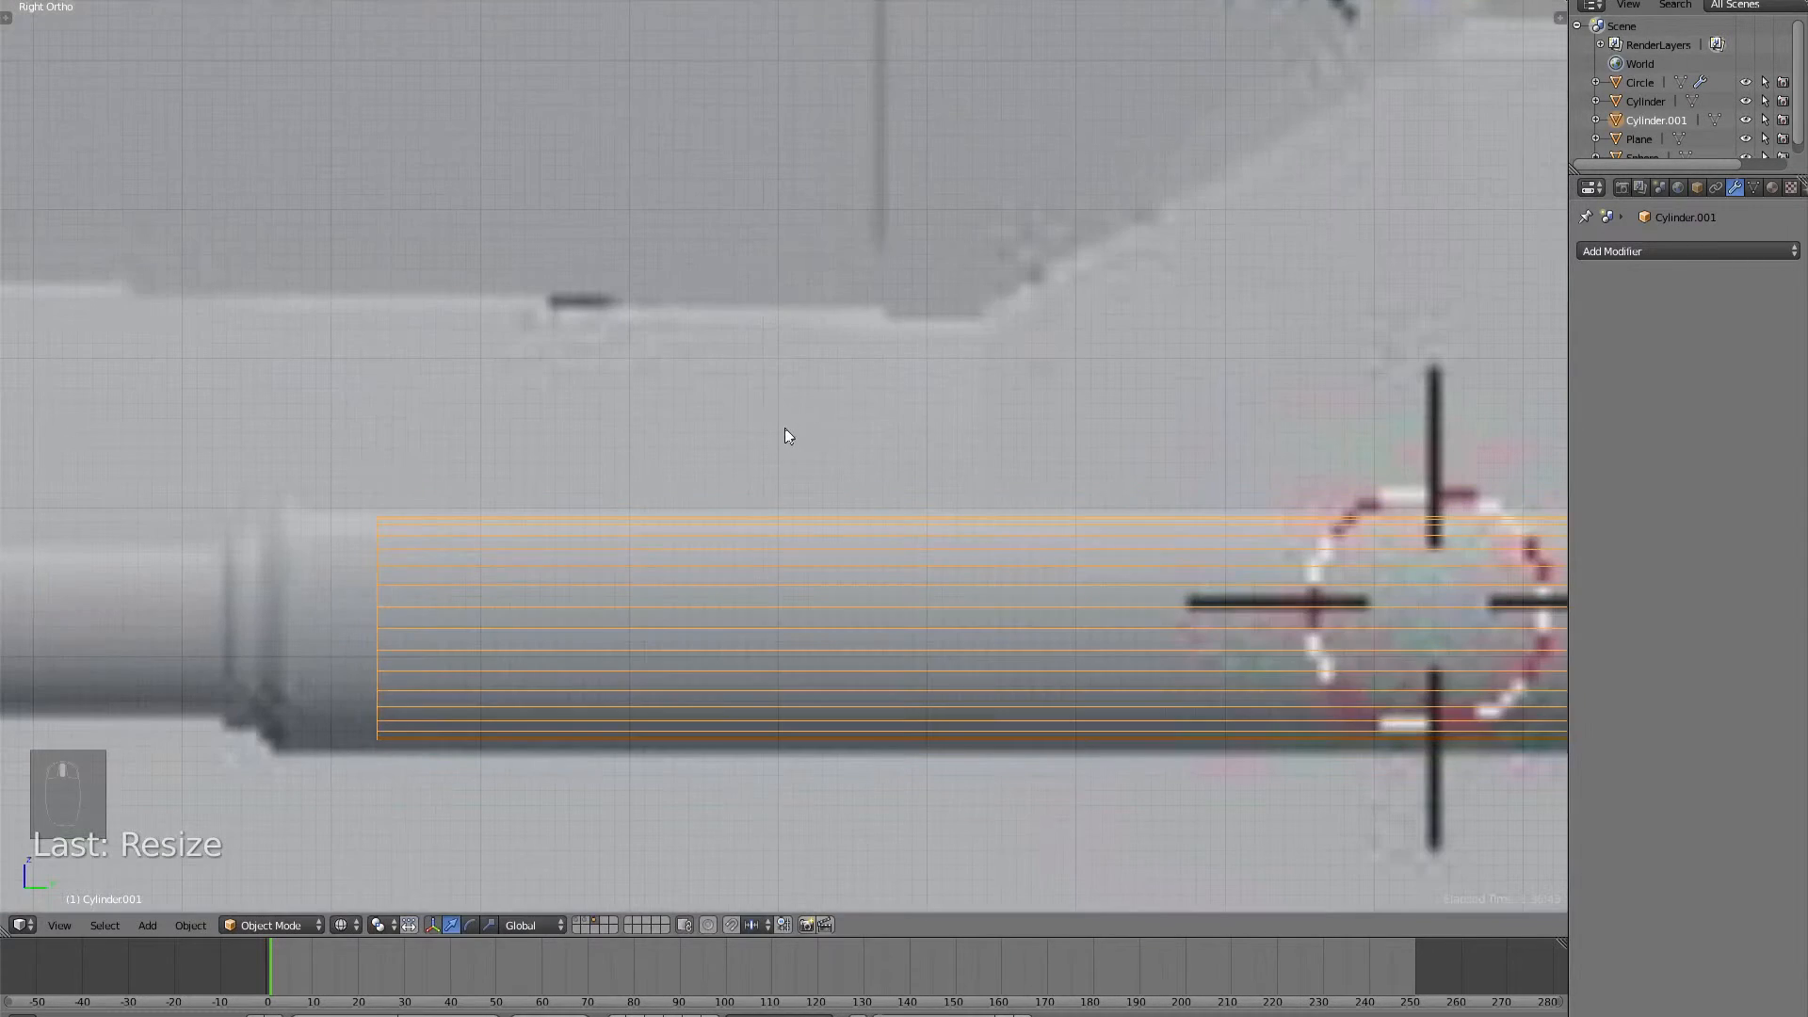
{"action": "key", "text": "Tab"}
{"action": "key", "text": "ctrl+Tab"}
In Edge mode, move the rod's end loop, extrude it twice and shrink the new end ring.
{"action": "left_click", "coordinate": [565, 498]}
{"action": "key", "text": "a"}
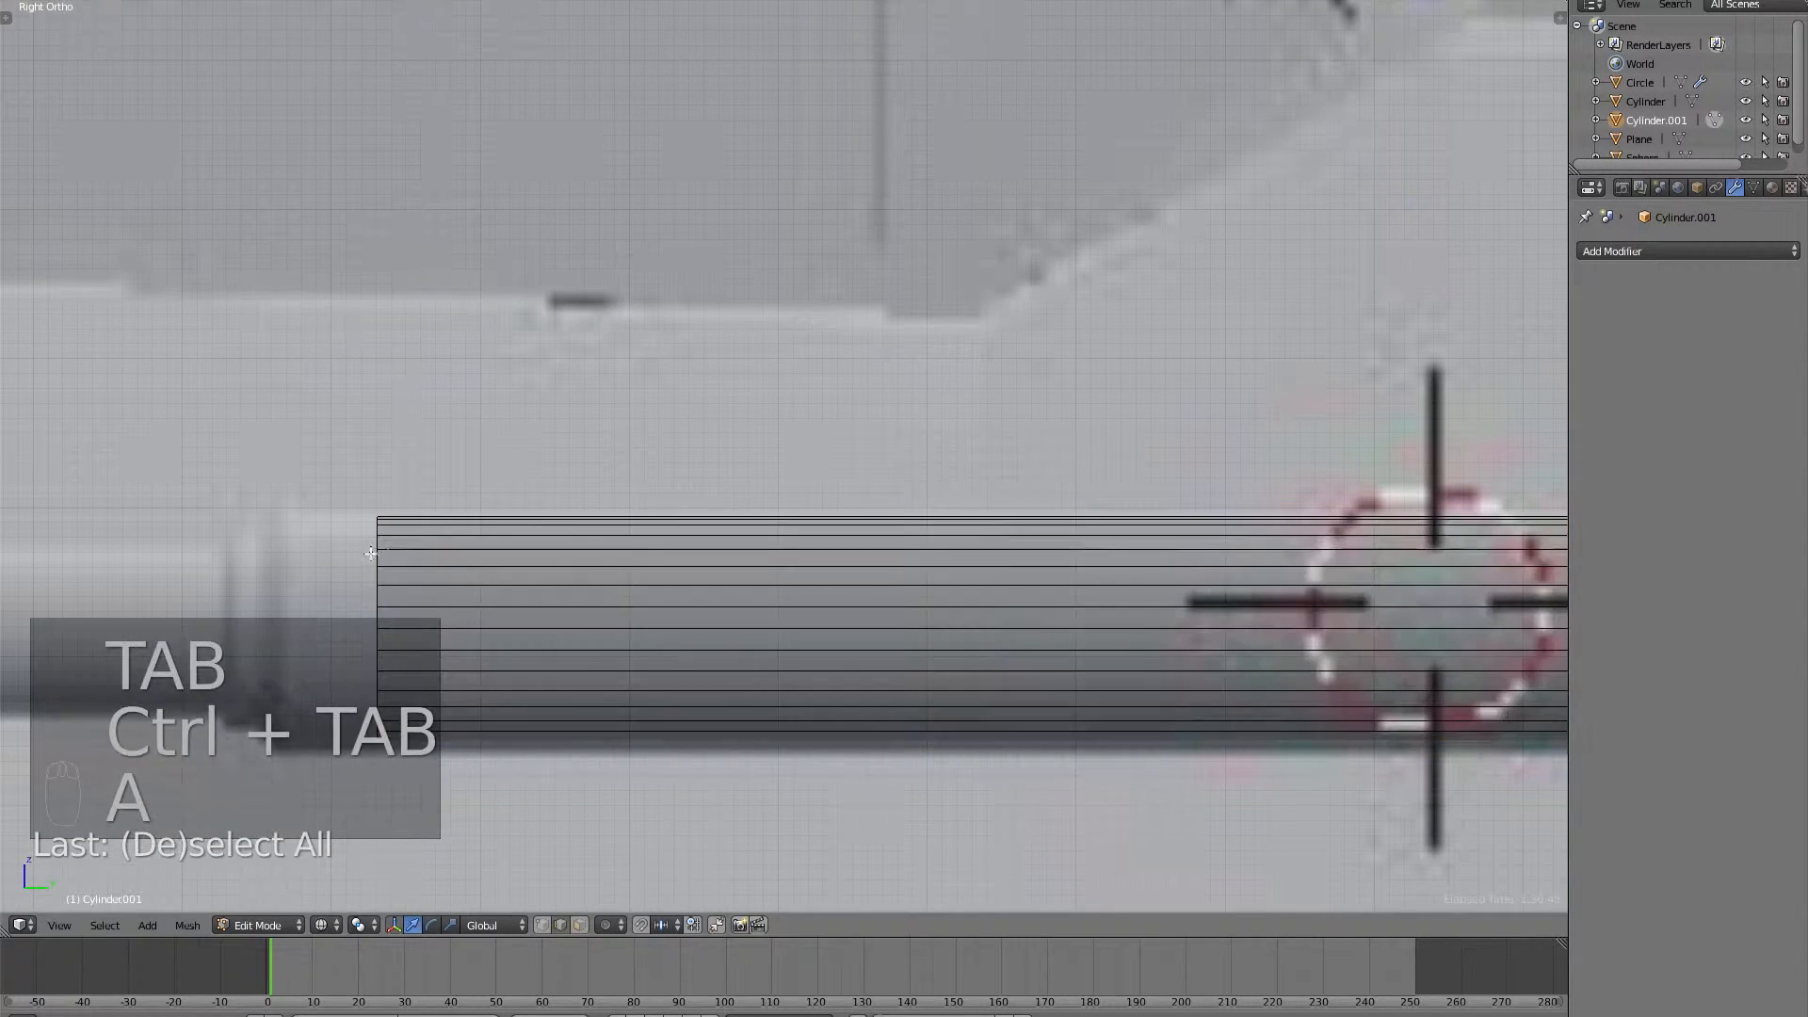
{"action": "left_click_drag", "start_coordinate": [458, 622], "coordinate": [354, 631]}
{"action": "left_click", "coordinate": [349, 633]}
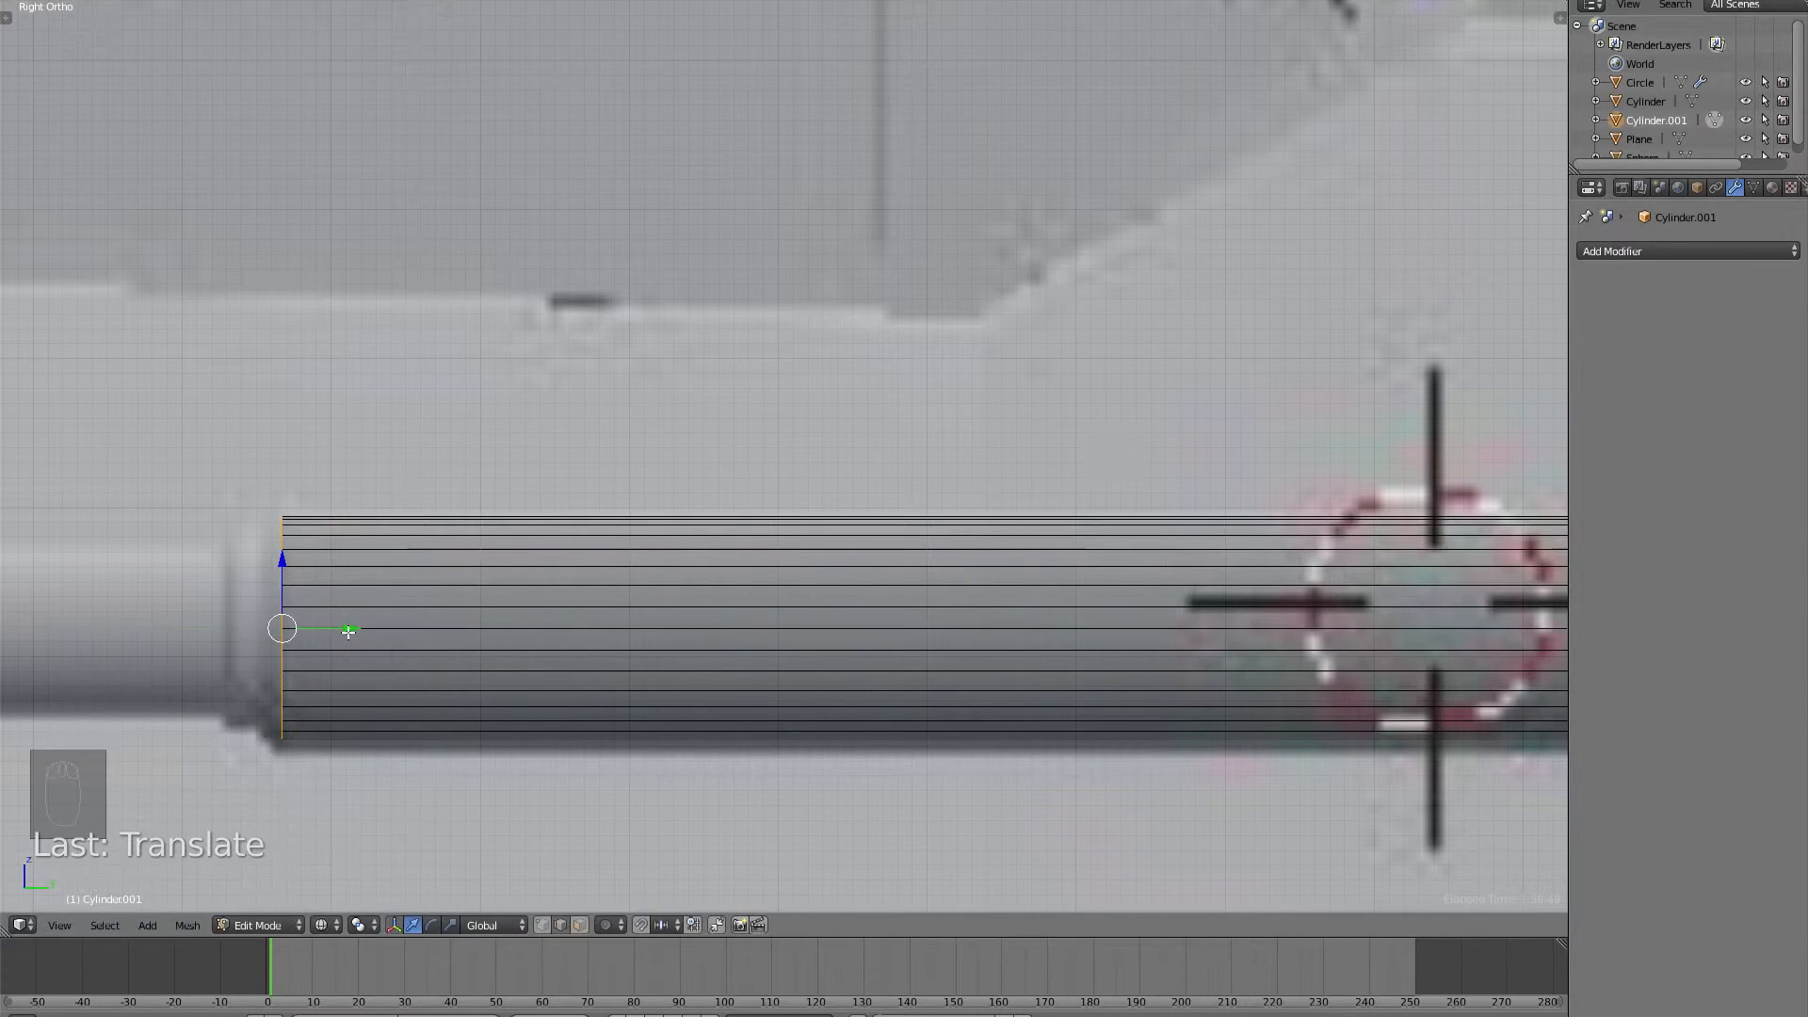
{"action": "key", "text": "e"}
{"action": "left_click", "coordinate": [367, 625]}
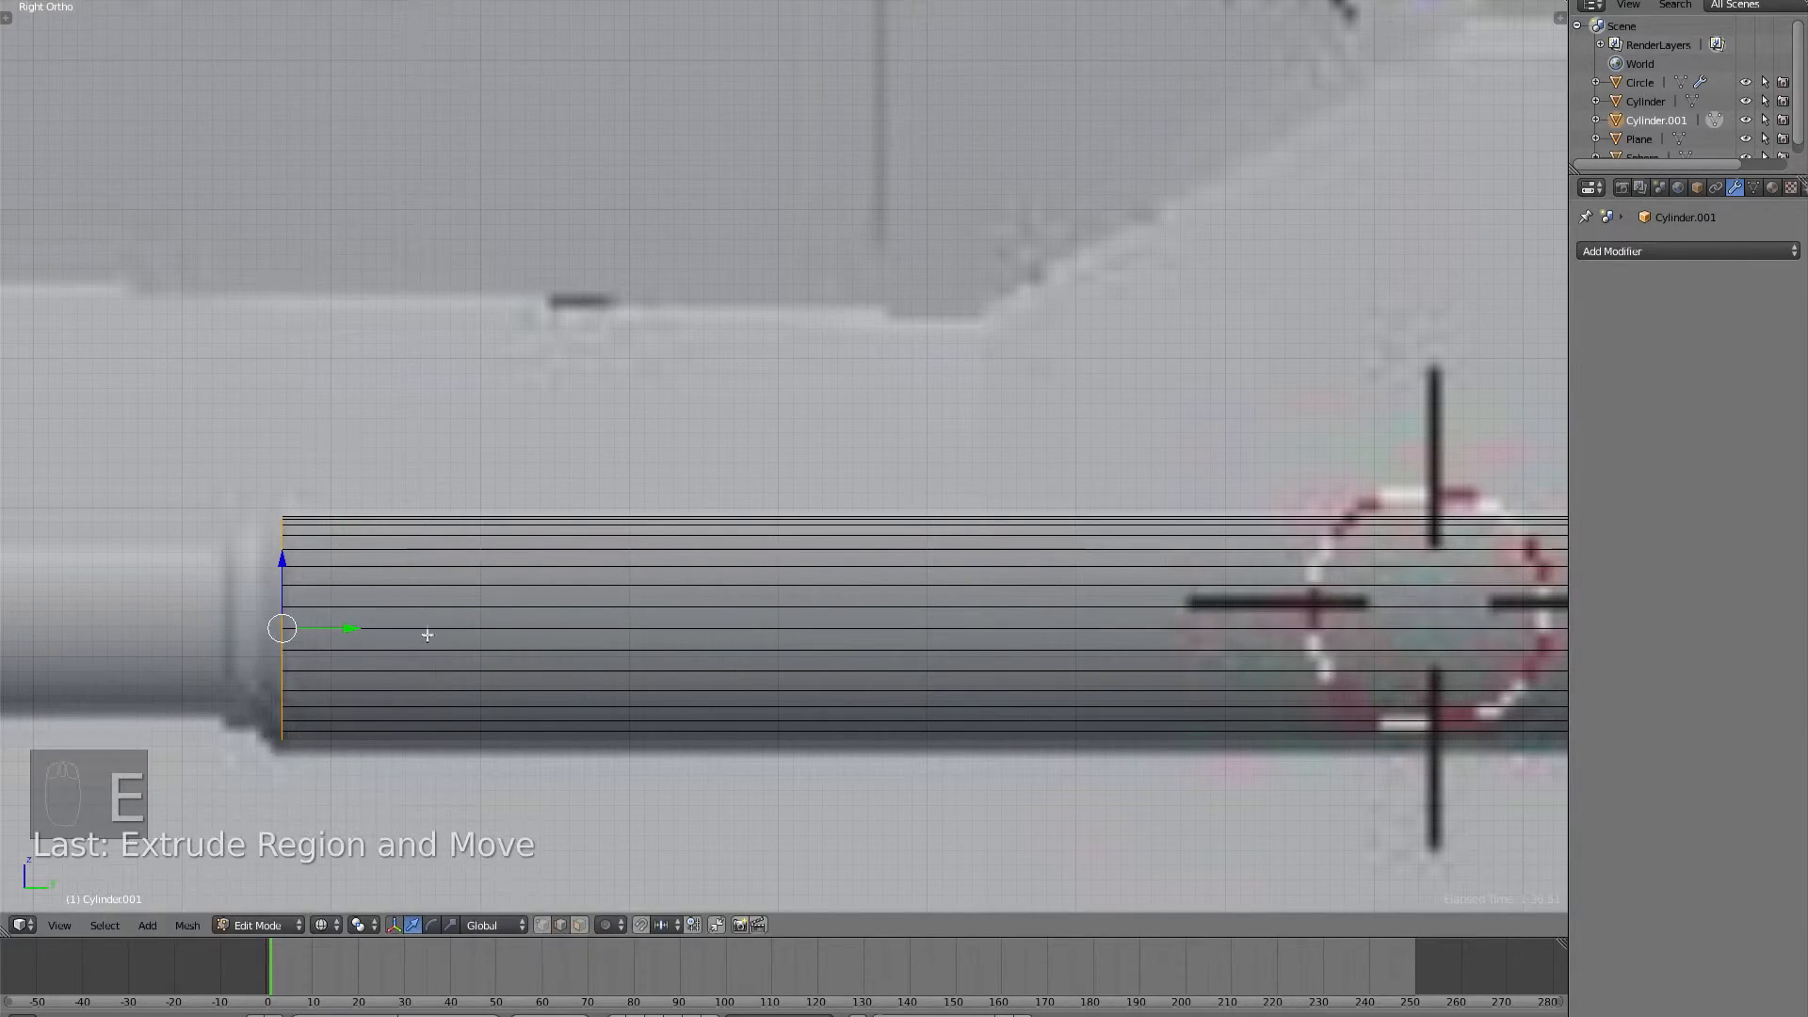
{"action": "key", "text": "e"}
{"action": "left_click", "coordinate": [334, 631]}
{"action": "key", "text": "s"}
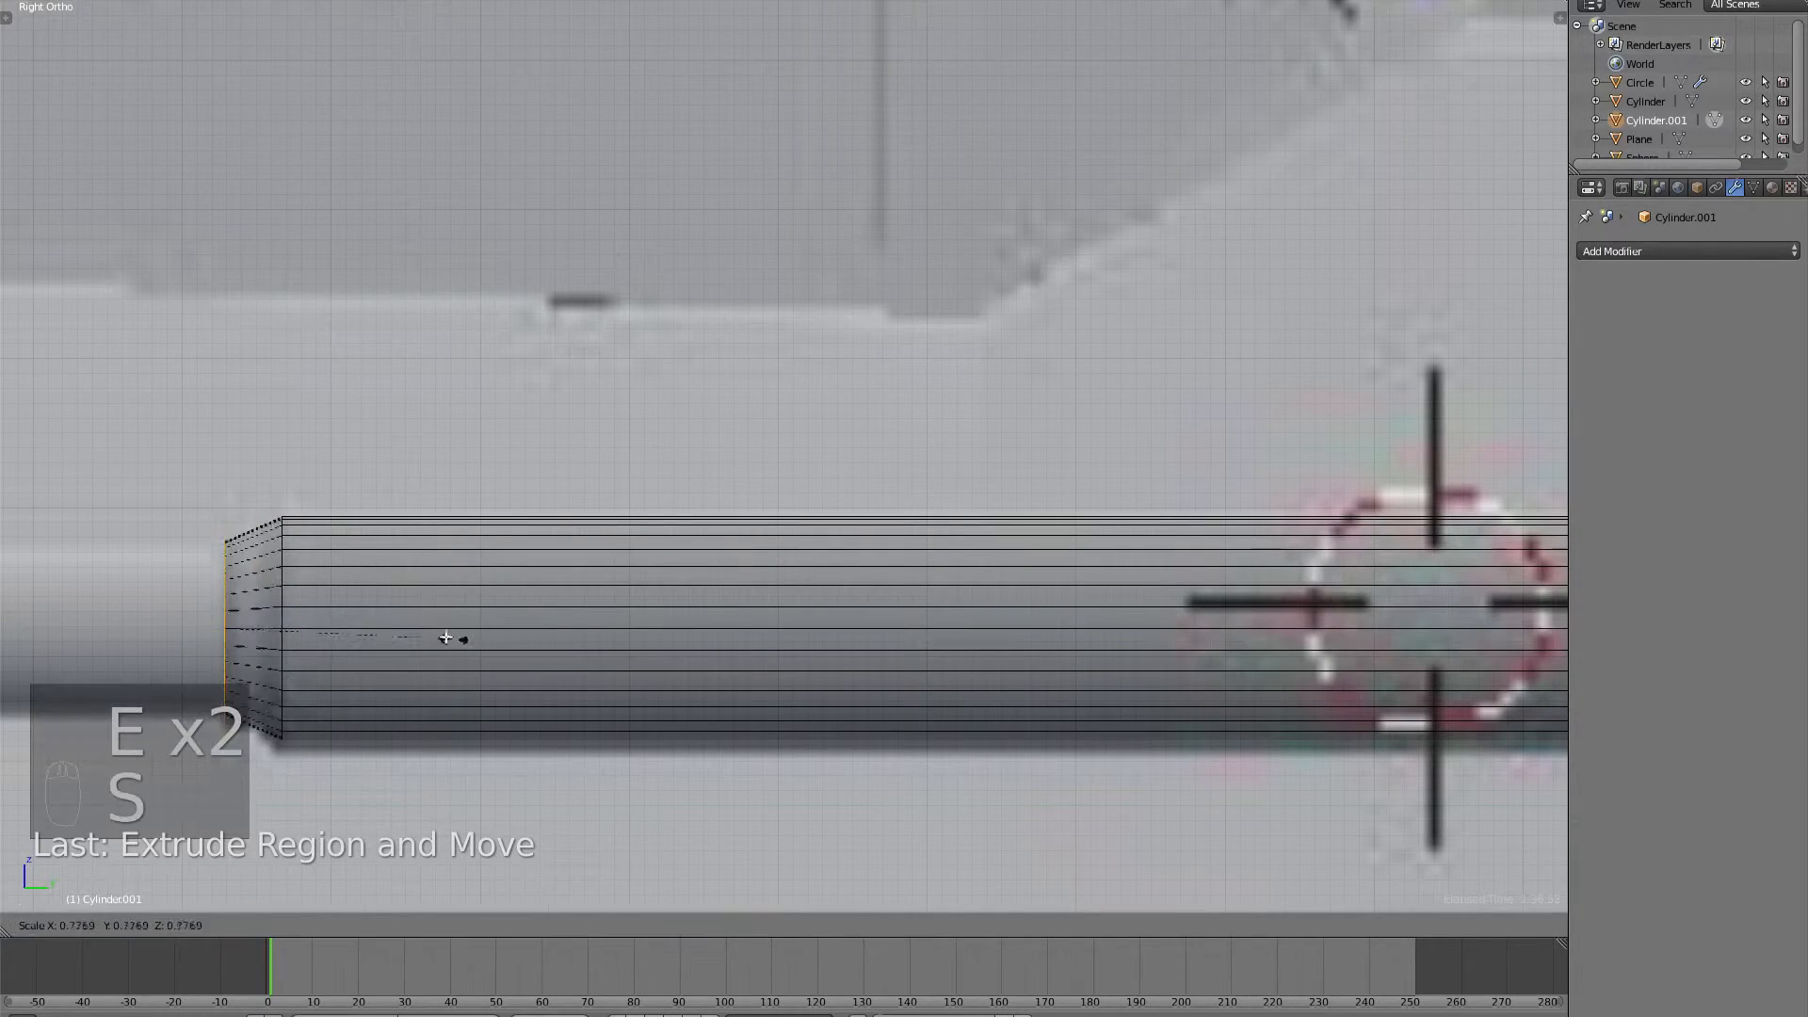
{"action": "left_click", "coordinate": [422, 631]}
Add a centred loop cut across the bevel and scale it narrower.
{"action": "scroll", "coordinate": [433, 568], "scroll_direction": "down", "scroll_amount": 6}
{"action": "scroll", "coordinate": [363, 593], "scroll_direction": "up", "scroll_amount": 5}
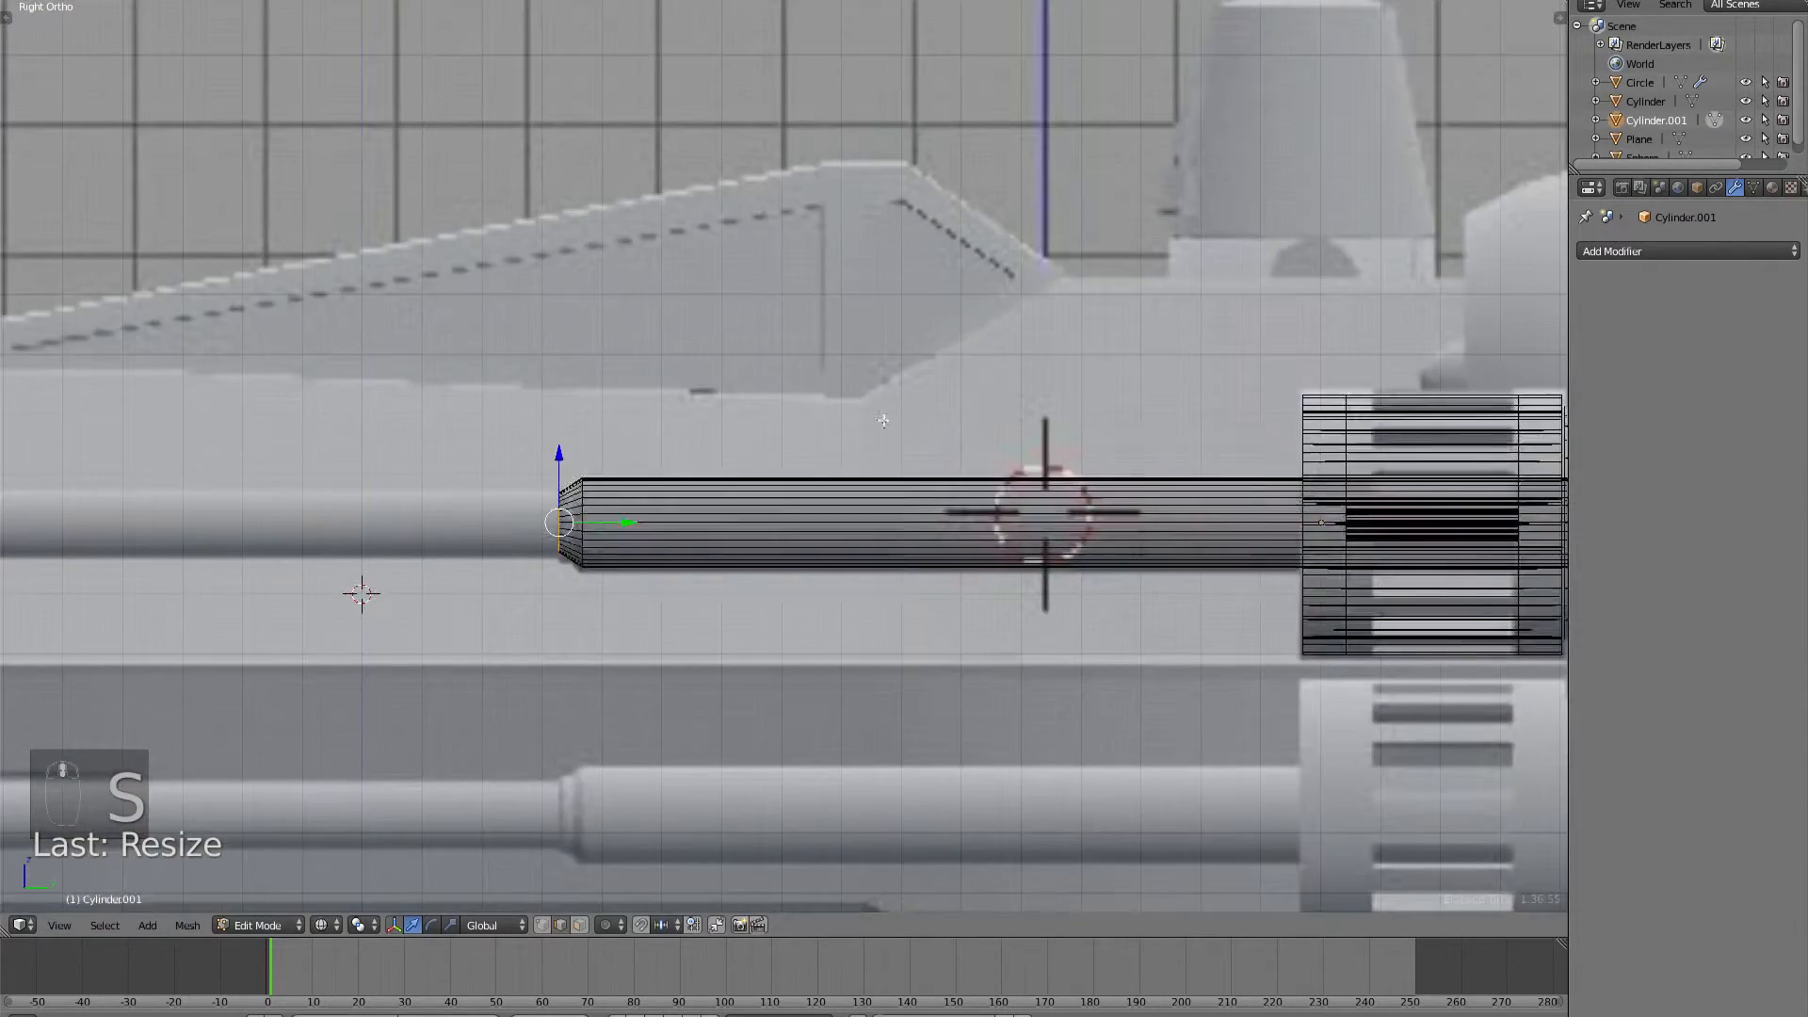
{"action": "middle_click_drag", "start_coordinate": [333, 578], "coordinate": [638, 404], "text": "shift"}
{"action": "scroll", "coordinate": [593, 431], "scroll_direction": "up", "scroll_amount": 5}
{"action": "middle_click_drag", "start_coordinate": [706, 351], "coordinate": [937, 348], "text": "shift"}
{"action": "key", "text": "a"}
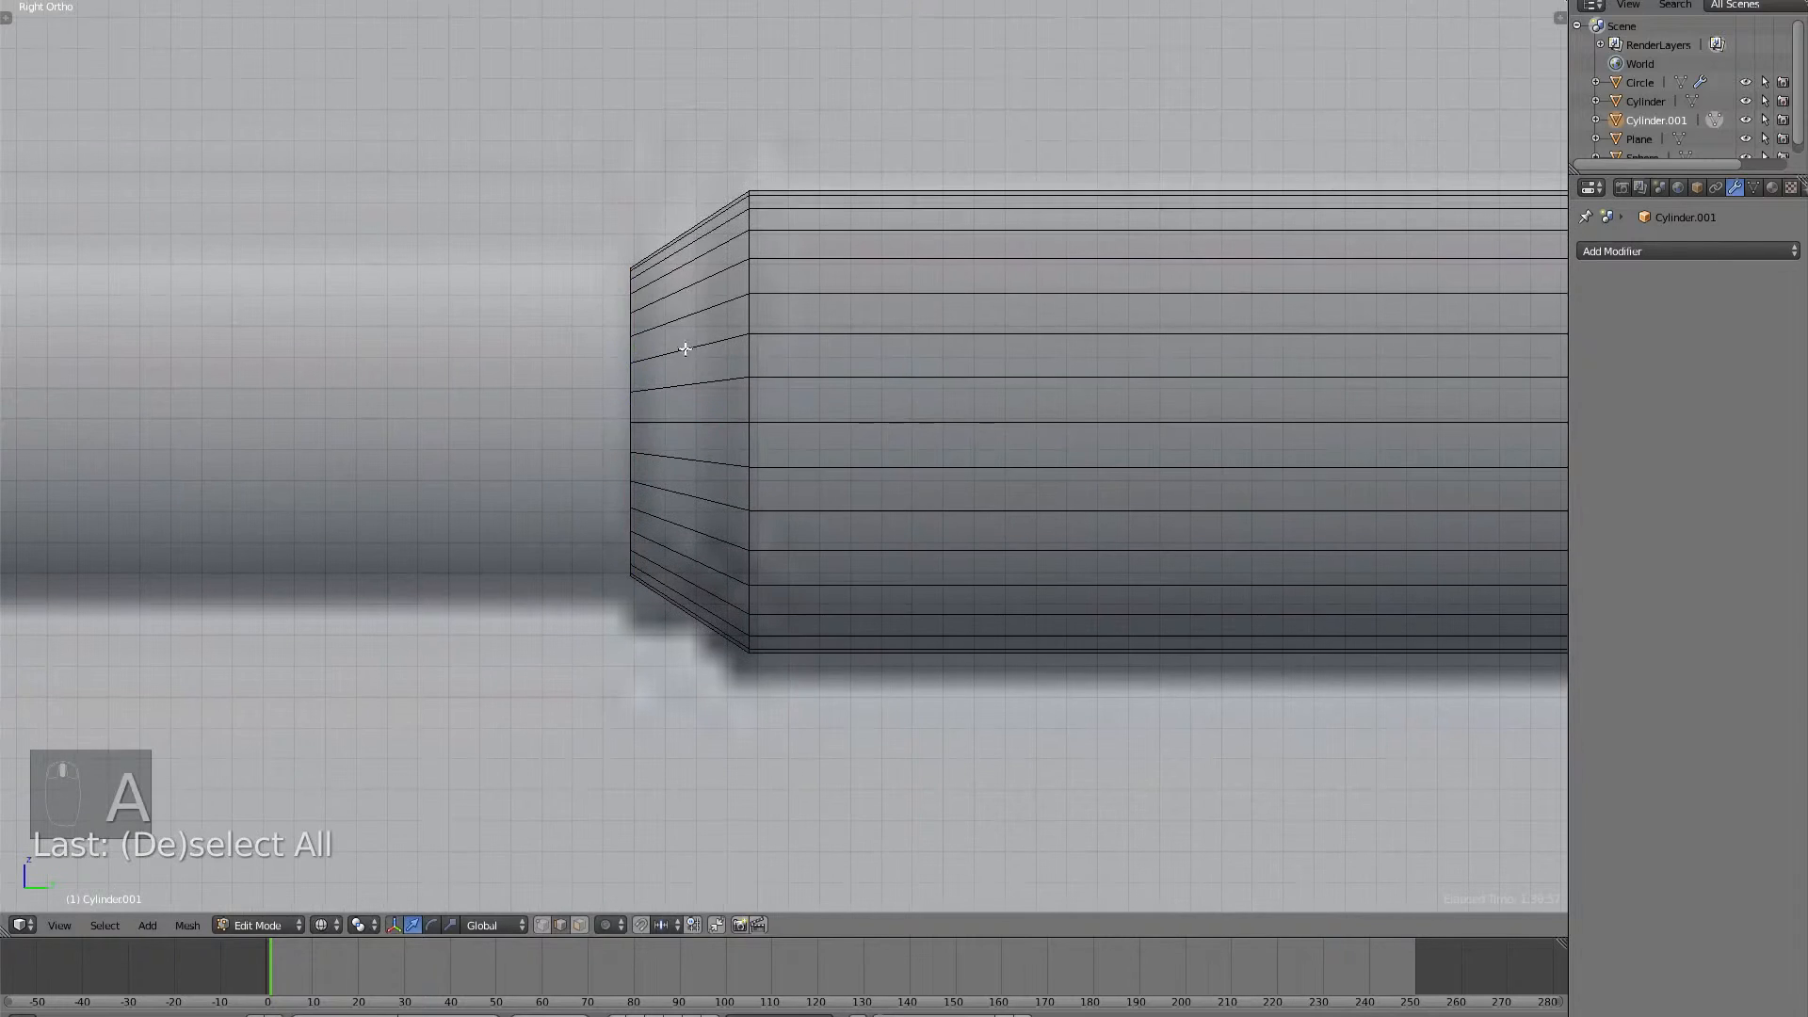
{"action": "key", "text": "ctrl+r"}
{"action": "left_click", "coordinate": [672, 316]}
{"action": "right_click", "coordinate": [672, 316]}
{"action": "key", "text": "s"}
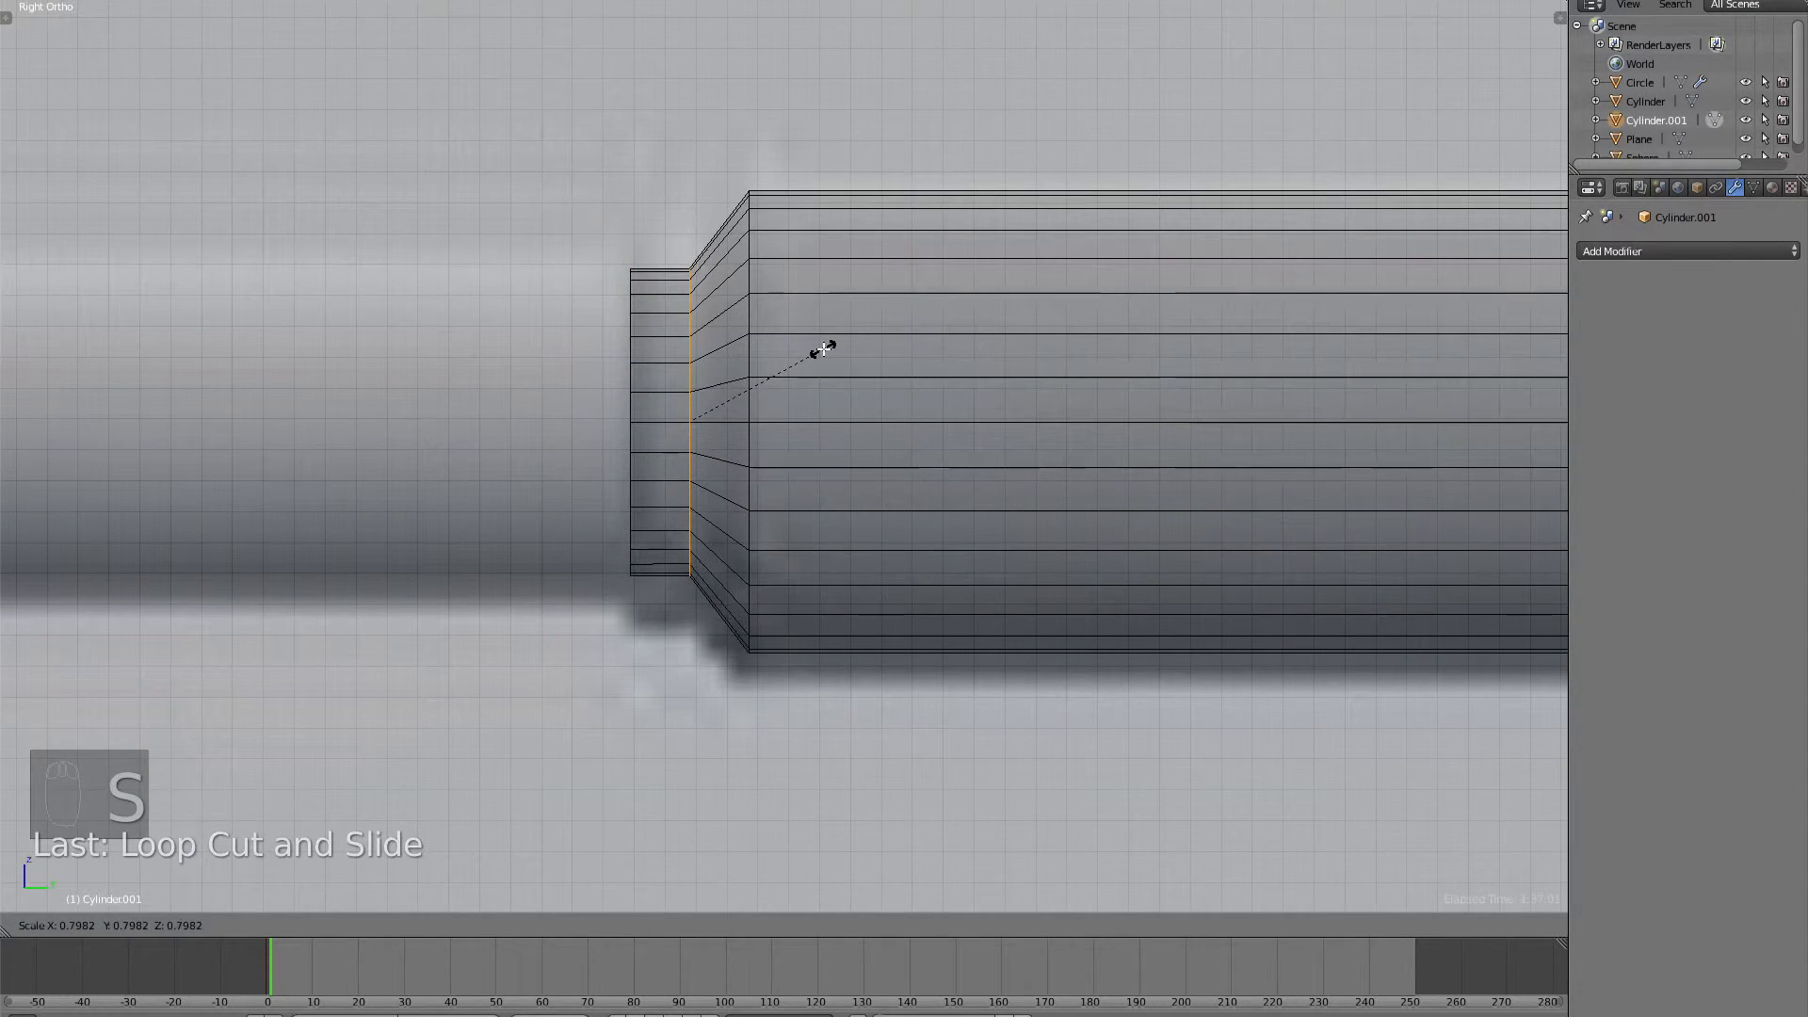
{"action": "left_click", "coordinate": [821, 348]}
Add a second loop cut across the bevel and slide it toward the rod's end.
{"action": "key", "text": "a"}
{"action": "key", "text": "ctrl+r"}
{"action": "left_click", "coordinate": [716, 304]}
{"action": "right_click", "coordinate": [716, 303]}
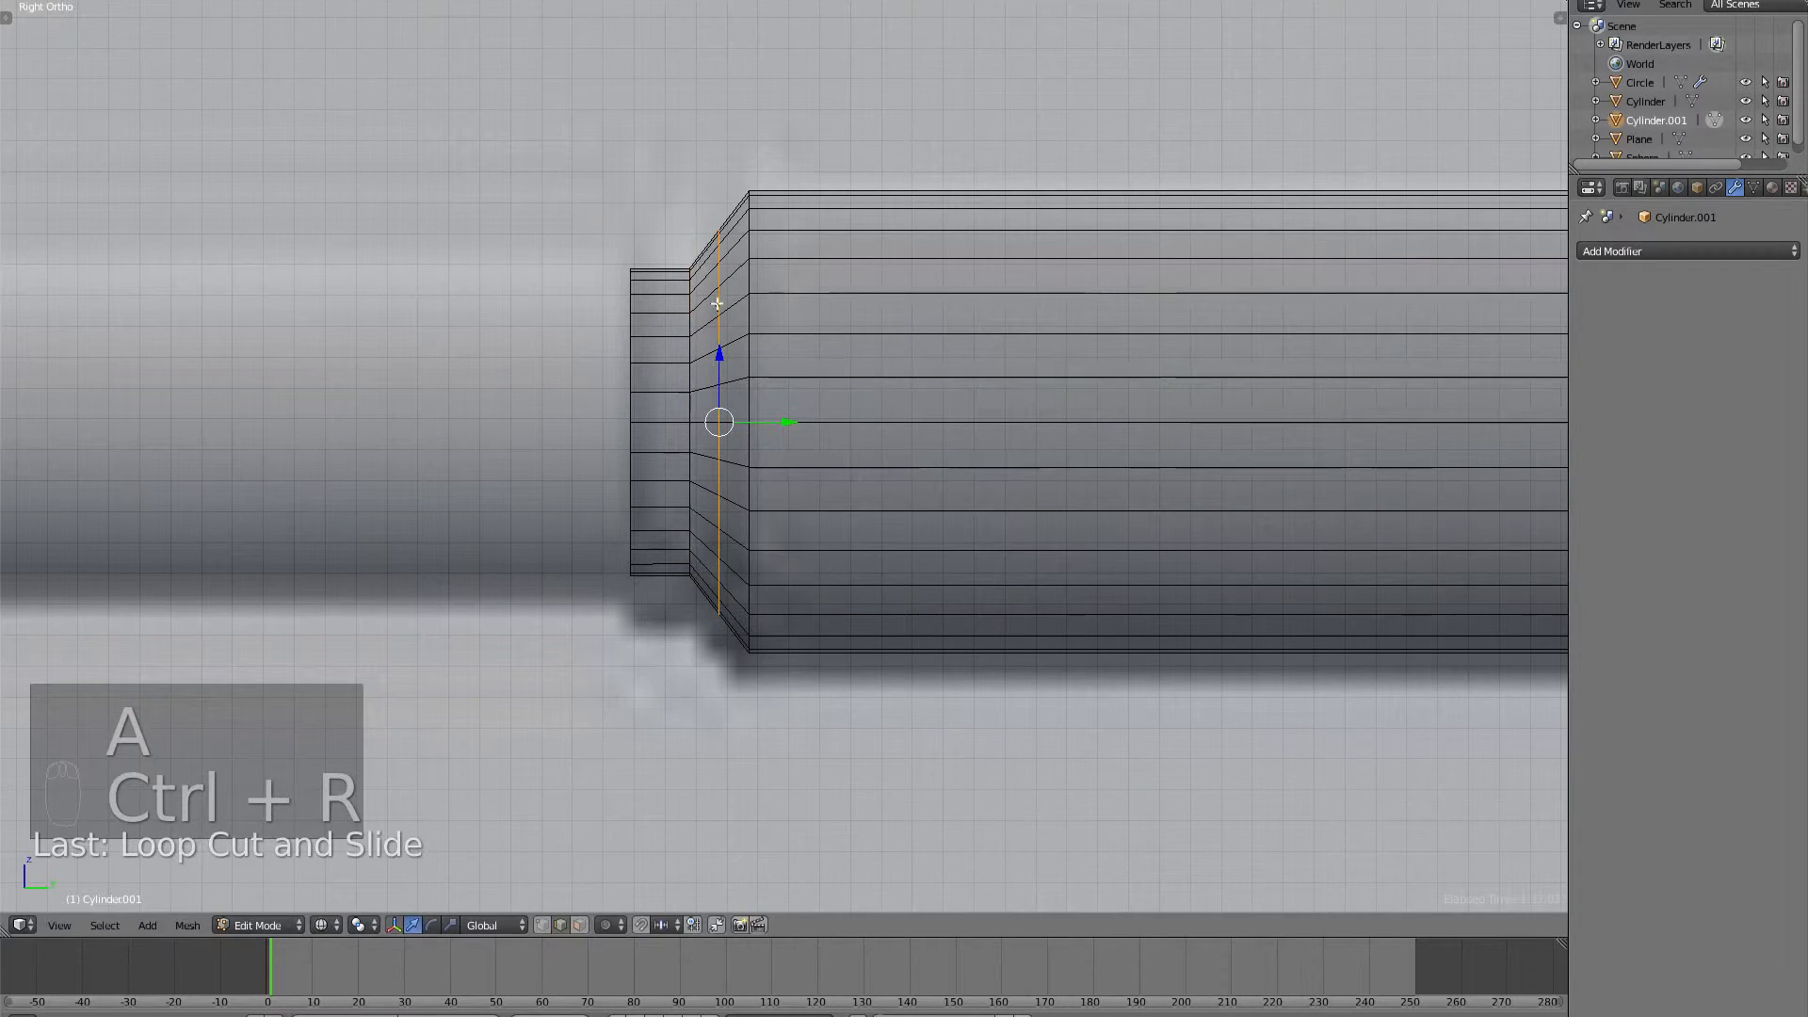
{"action": "left_click_drag", "start_coordinate": [786, 421], "coordinate": [763, 426]}
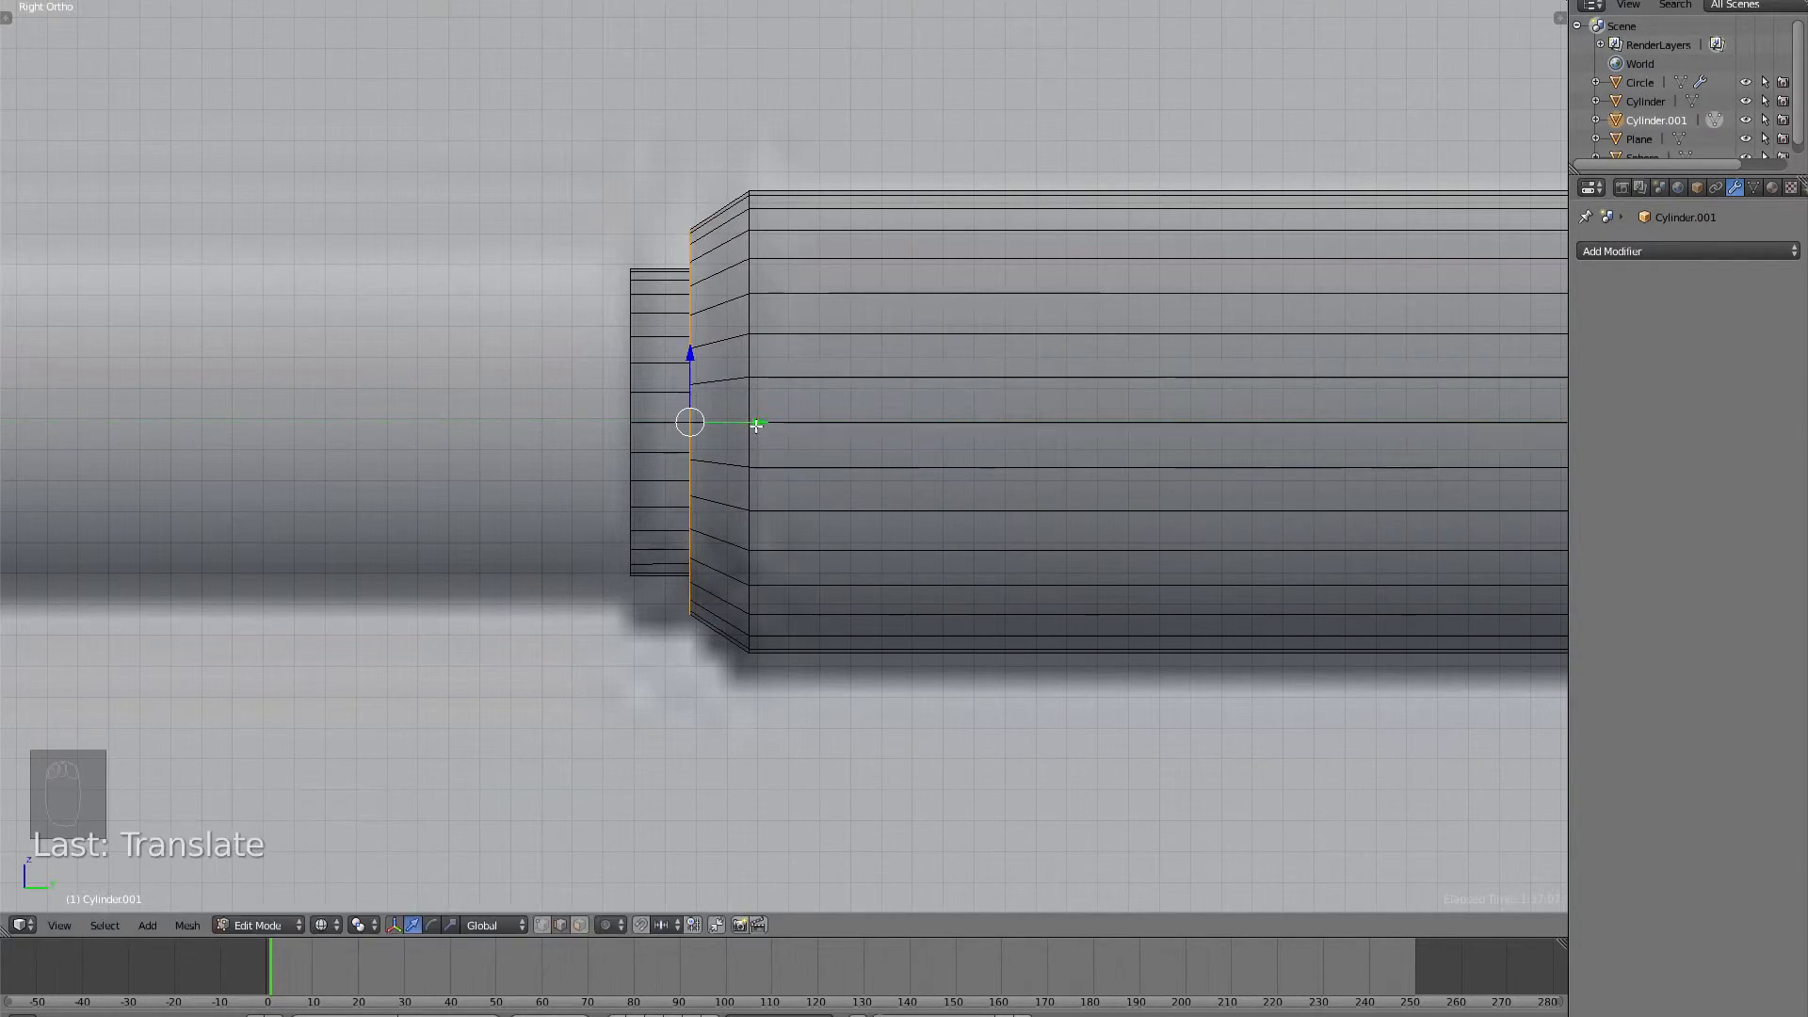
Return to solid shading in Right view and select the rod's end face in Face mode.
{"action": "key", "text": "Tab"}
{"action": "mouse_move", "coordinate": [766, 426]}
{"action": "middle_mouse_down"}
{"action": "mouse_move", "coordinate": [846, 461]}
{"action": "mouse_move", "coordinate": [765, 439]}
{"action": "mouse_move", "coordinate": [784, 446]}
{"action": "middle_mouse_up"}
{"action": "key", "text": "z"}
{"action": "key", "text": "KP_3"}
{"action": "key", "text": "Tab"}
{"action": "key", "text": "ctrl+Tab"}
{"action": "left_click", "coordinate": [730, 436]}
{"action": "left_click", "coordinate": [697, 435]}
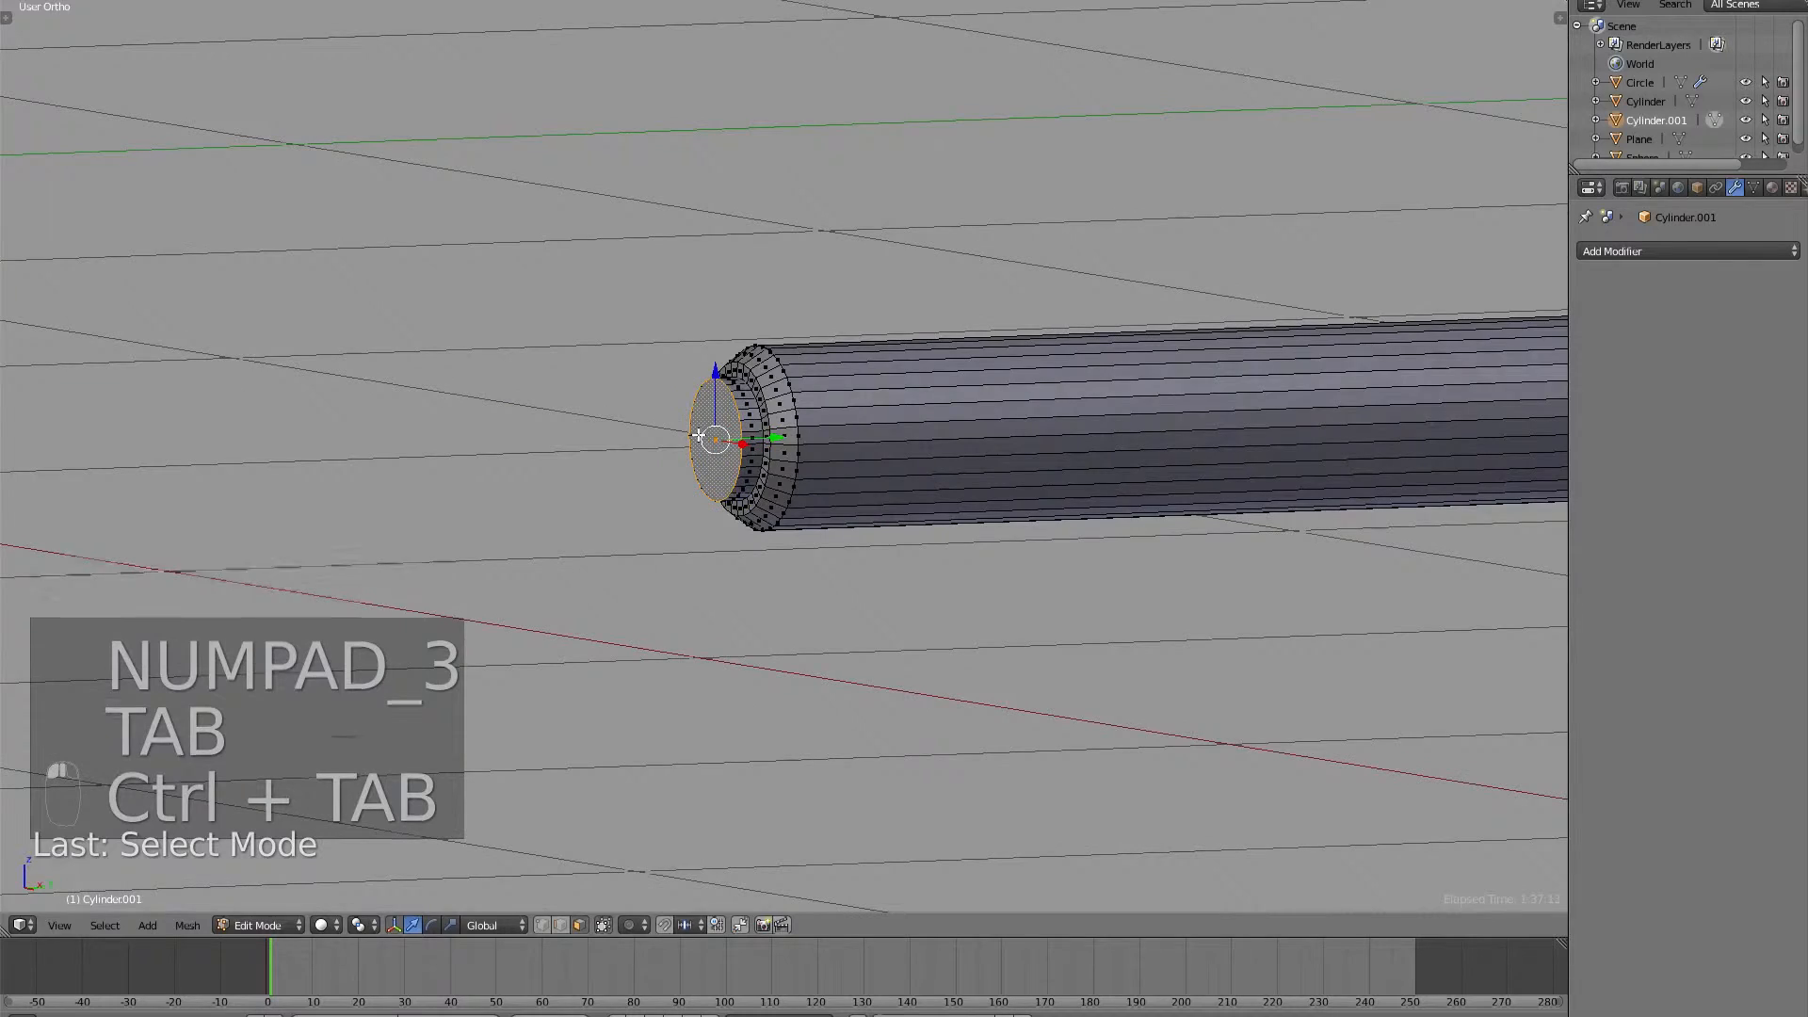
In Right view, drag the rod's end face forward to the ship's nose.
{"action": "key", "text": "KP_3"}
{"action": "scroll", "coordinate": [1036, 426], "scroll_direction": "down", "scroll_amount": 4}
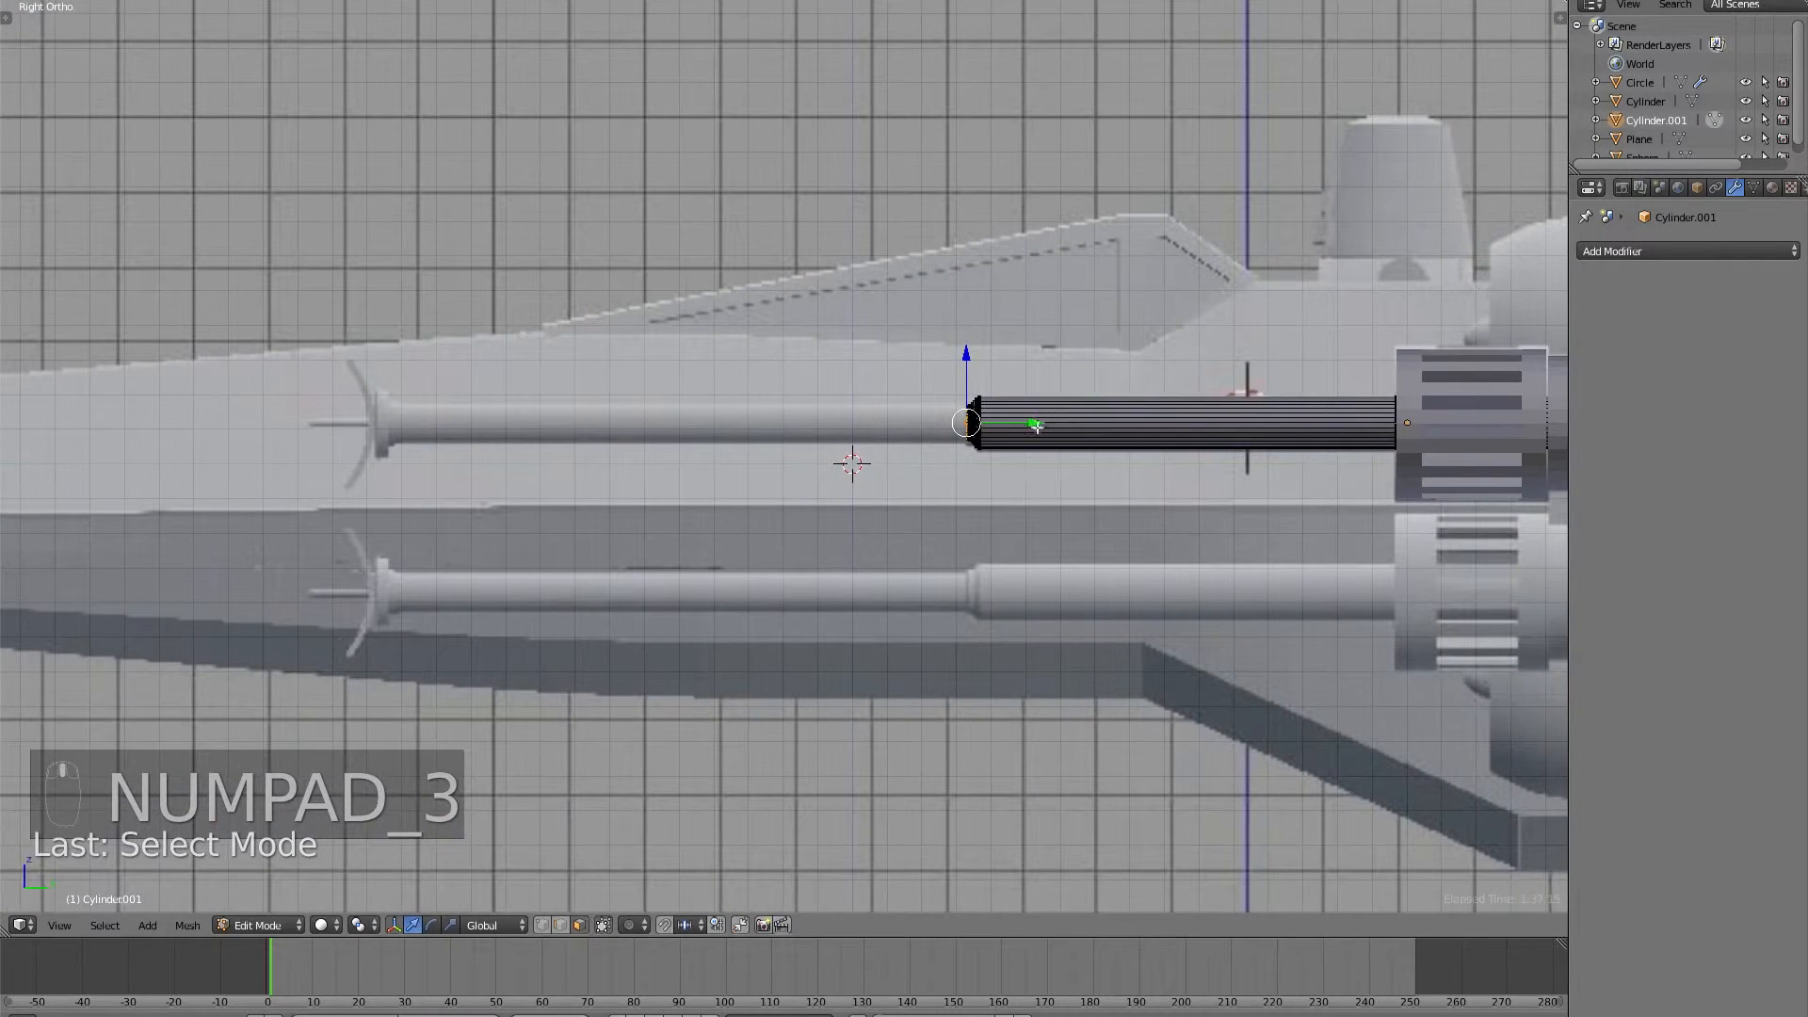
{"action": "left_click_drag", "start_coordinate": [1036, 426], "coordinate": [470, 400]}
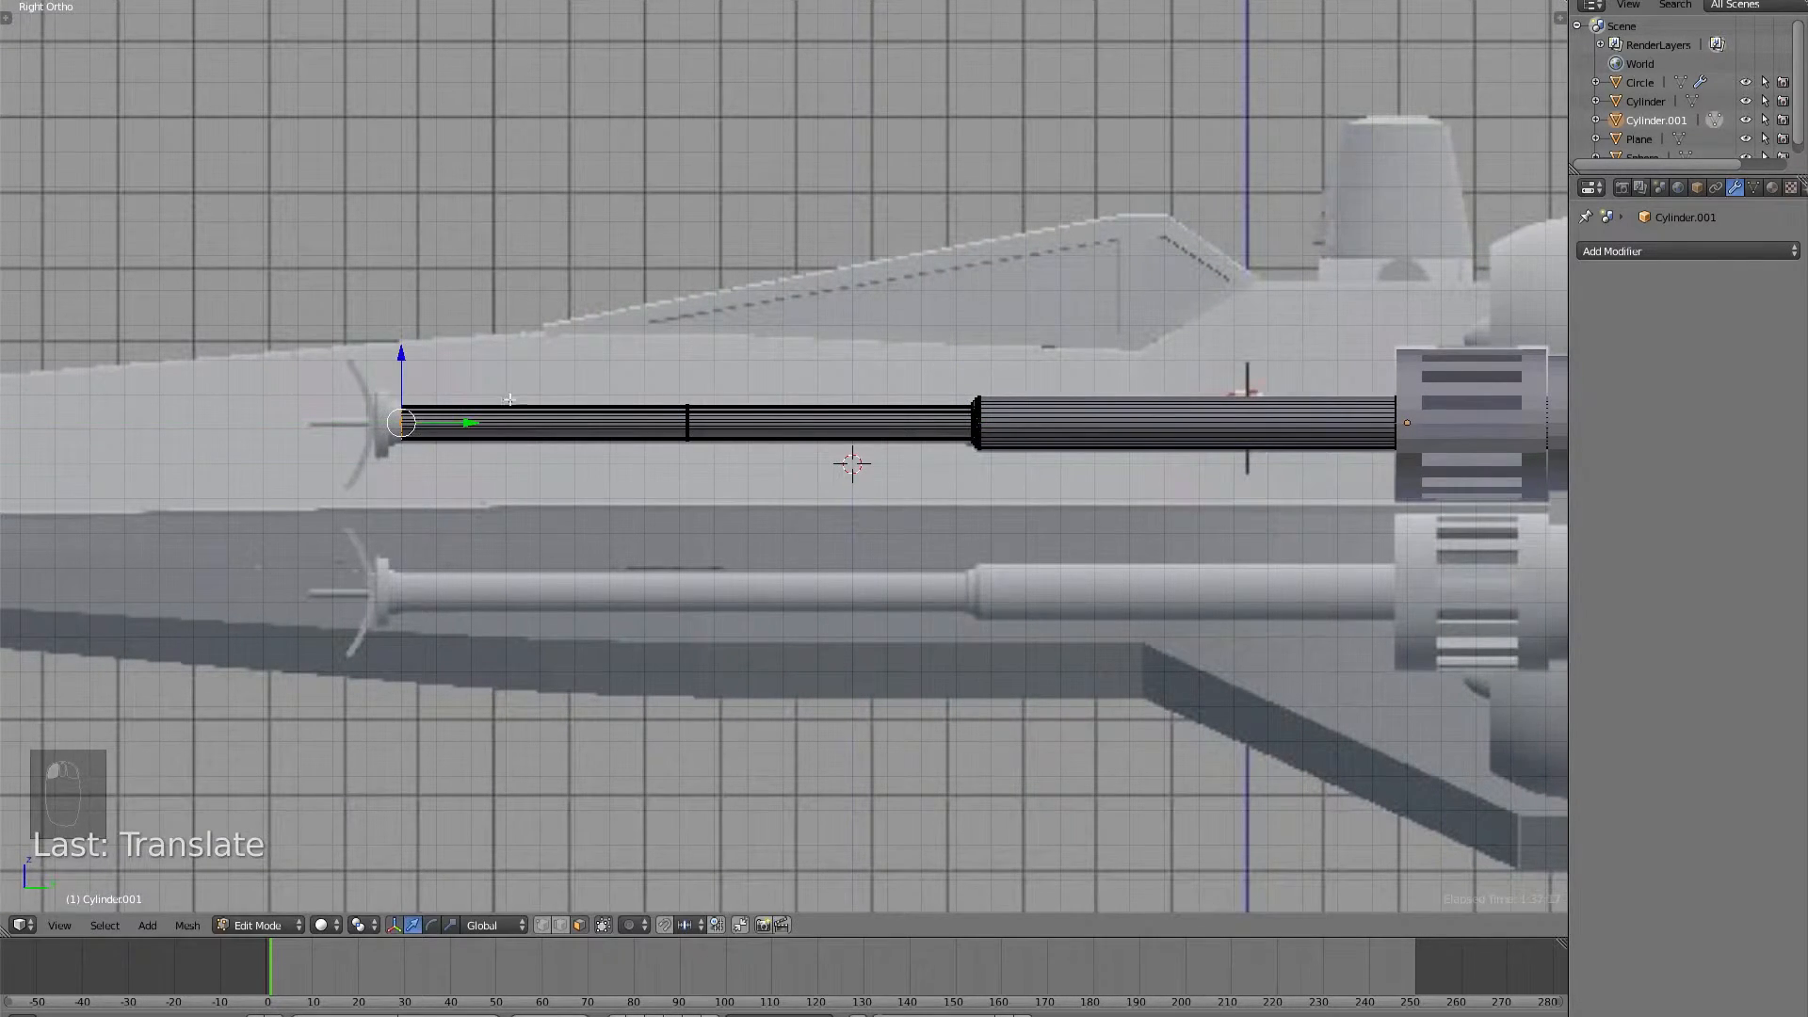
{"action": "middle_click_drag", "start_coordinate": [448, 423], "coordinate": [815, 392], "text": "shift"}
{"action": "scroll", "coordinate": [816, 392], "scroll_direction": "up", "scroll_amount": 12}
{"action": "middle_click_drag", "start_coordinate": [776, 299], "coordinate": [731, 529], "text": "shift"}
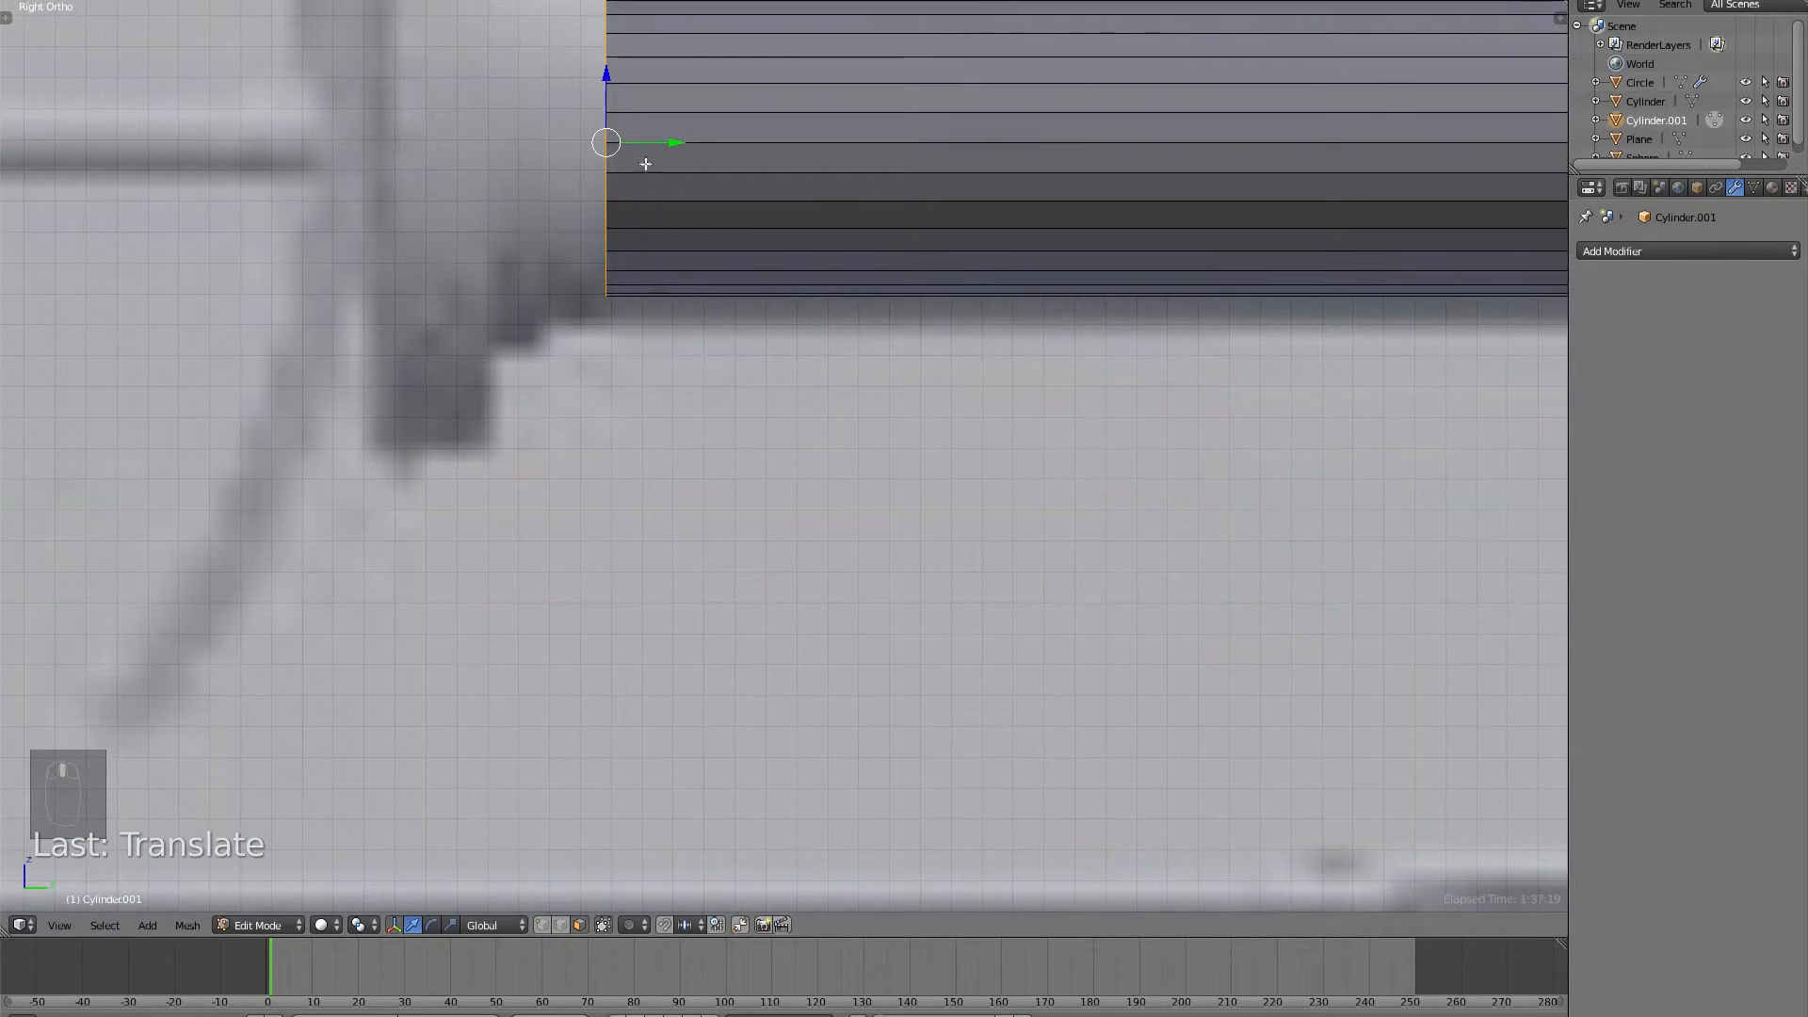
{"action": "middle_click_drag", "start_coordinate": [645, 164], "coordinate": [738, 387], "text": "shift"}
Extrude and enlarge the tip into a wider ring, then extrude collars forward in two steps.
{"action": "key", "text": "e"}
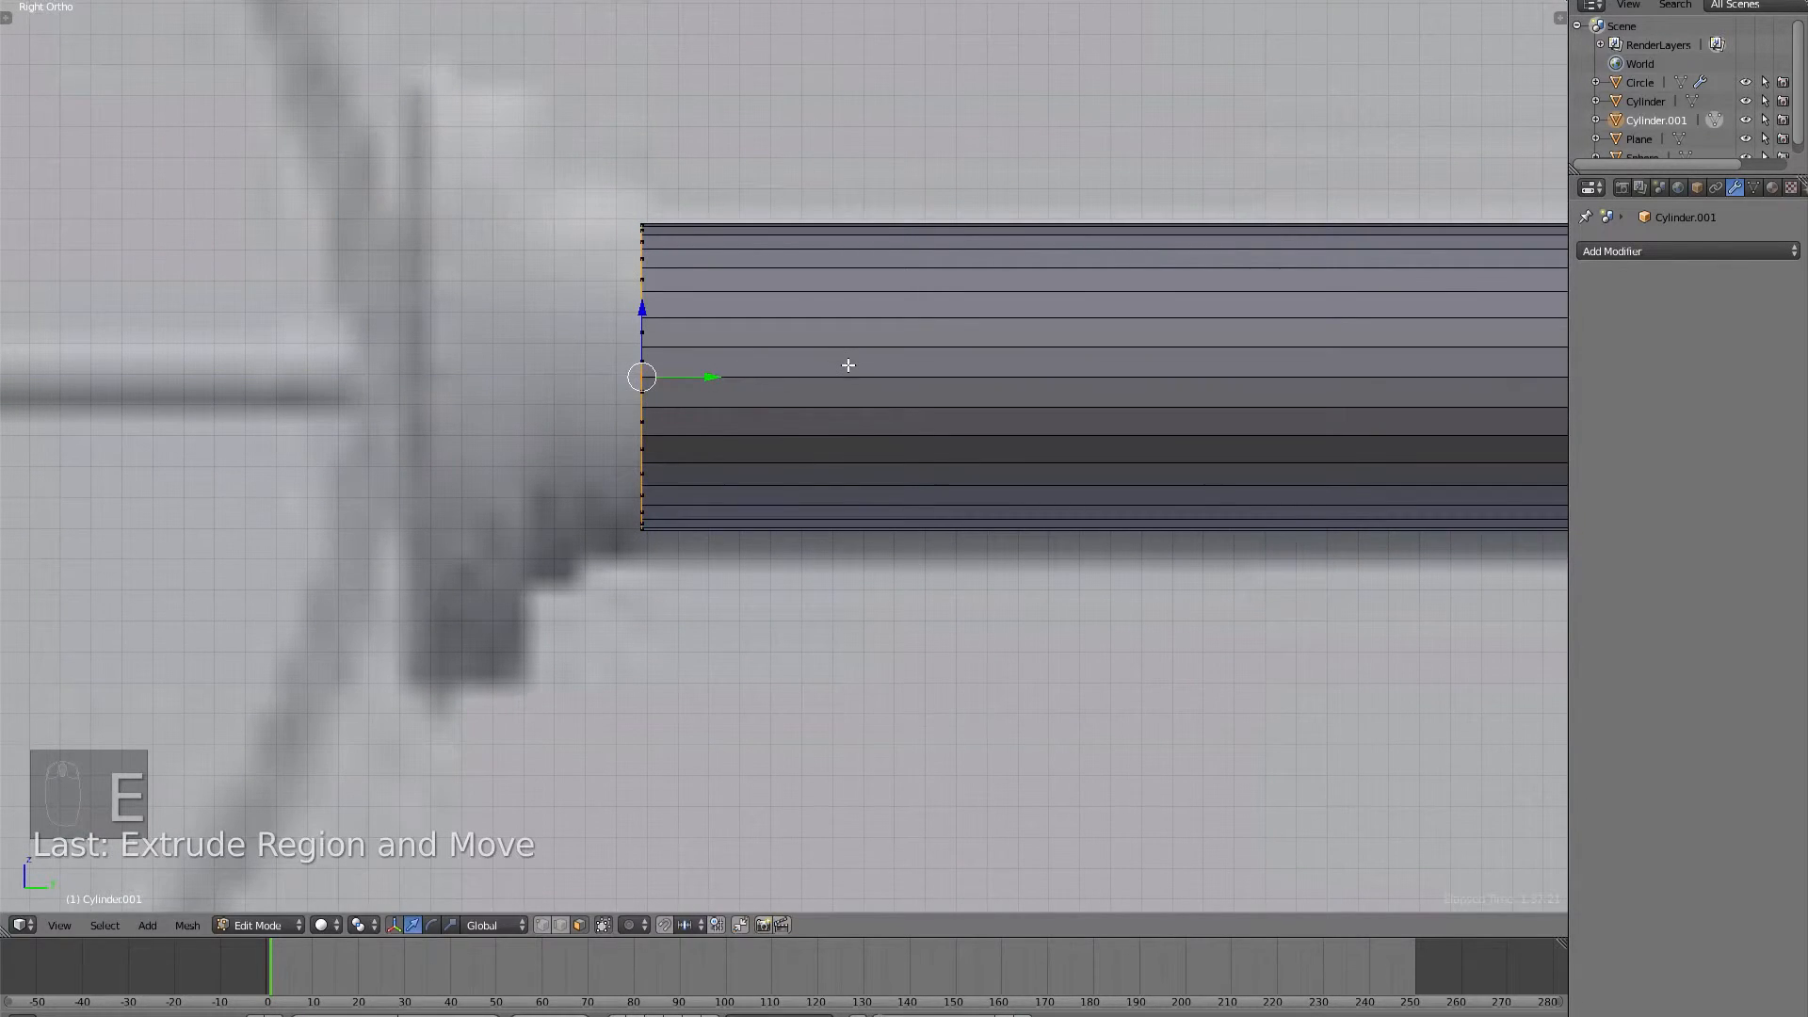
{"action": "key", "text": "s"}
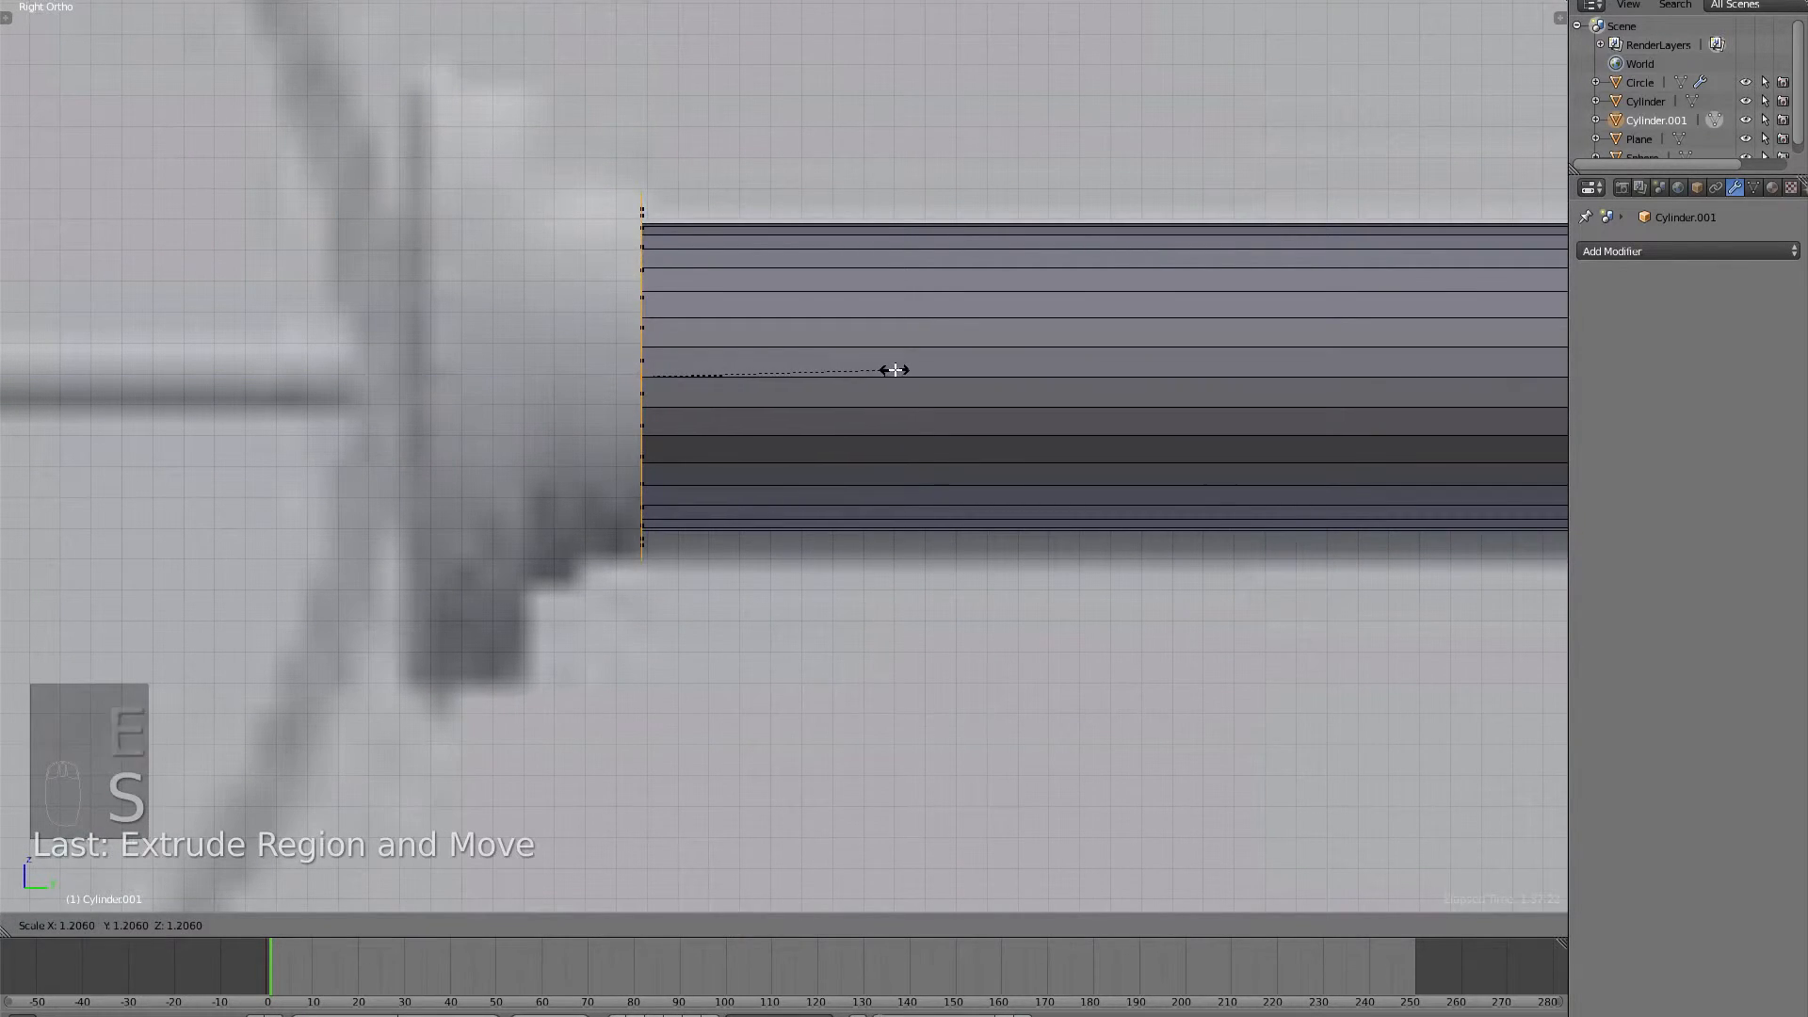
{"action": "left_click", "coordinate": [894, 370]}
{"action": "key", "text": "e"}
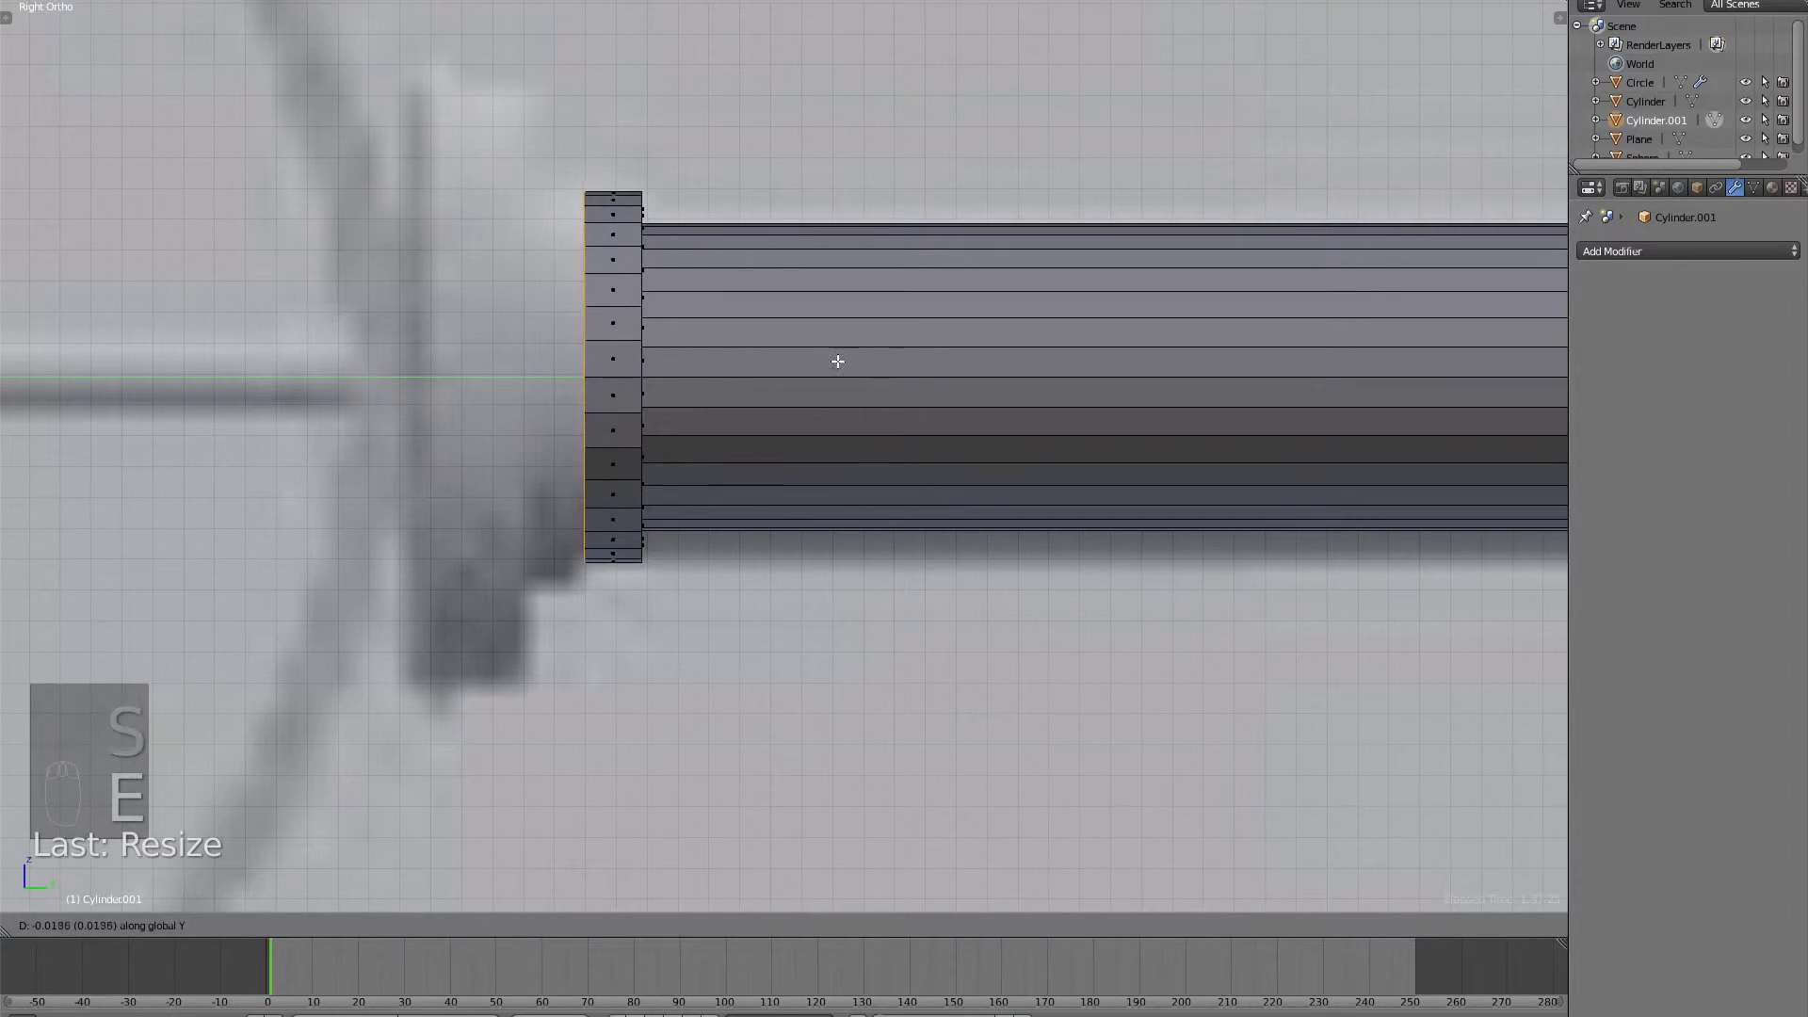
{"action": "left_click", "coordinate": [815, 375]}
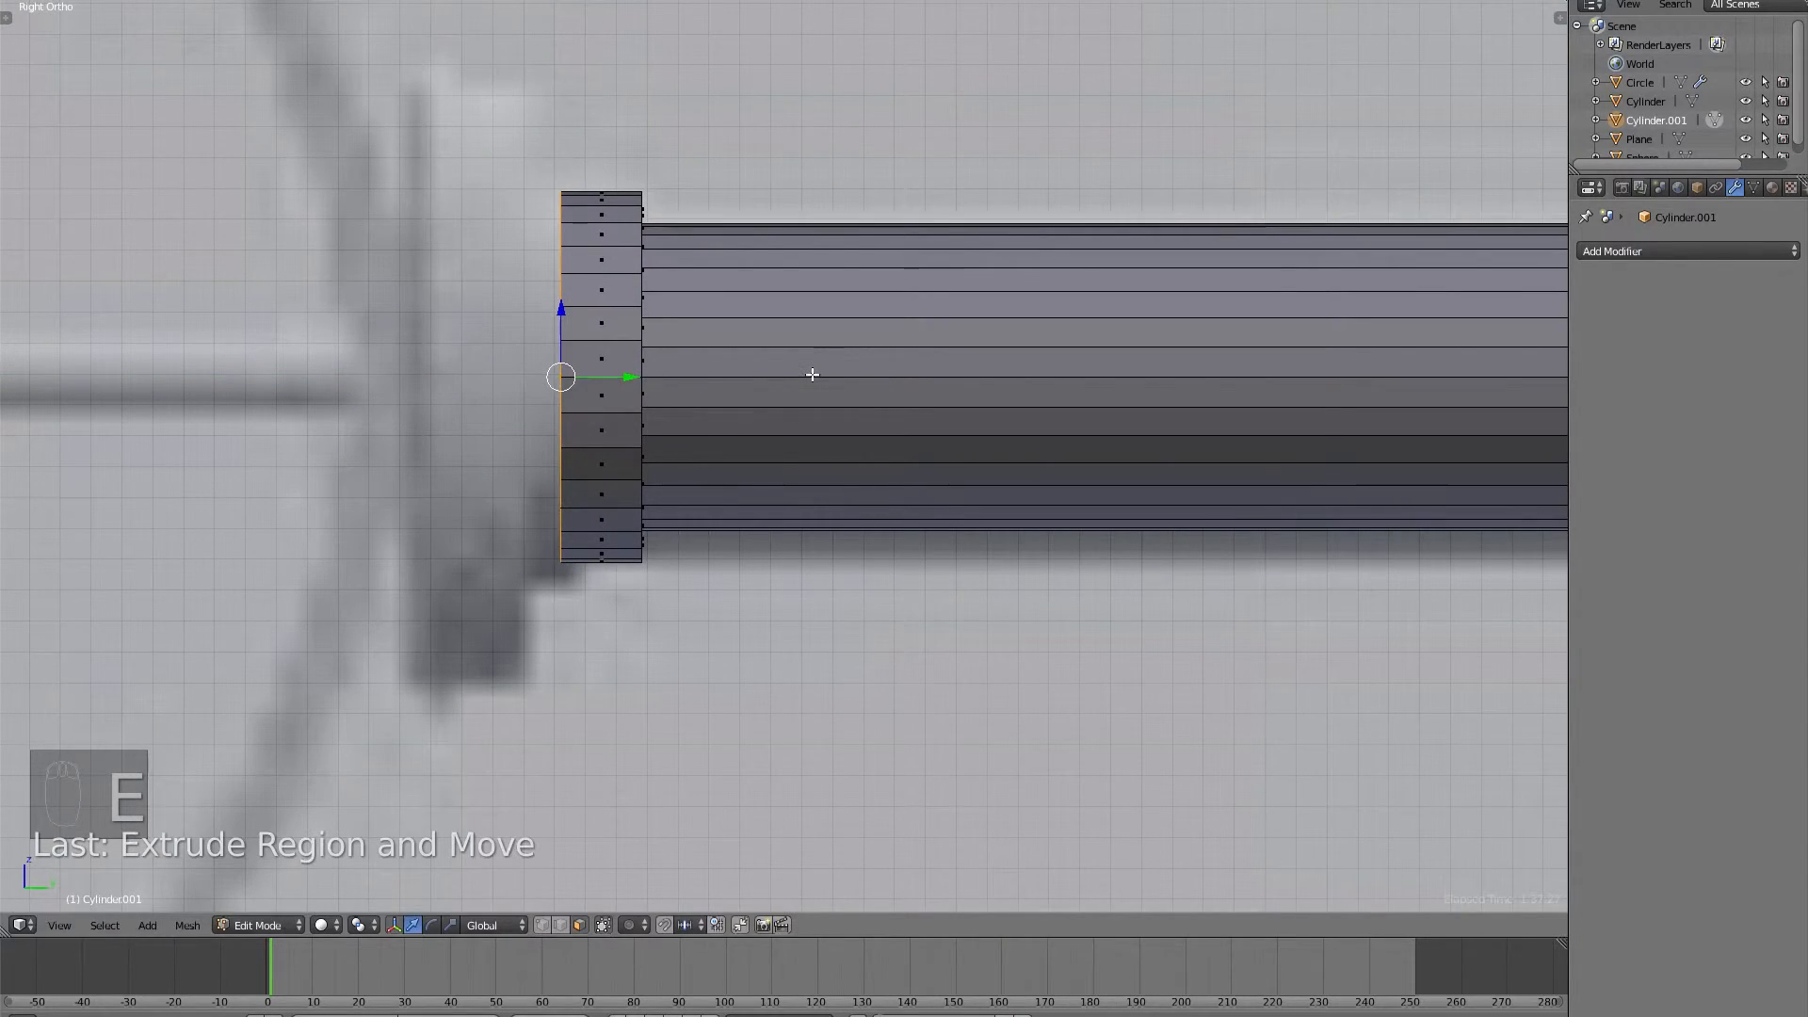
{"action": "key", "text": "e"}
{"action": "key", "text": "s"}
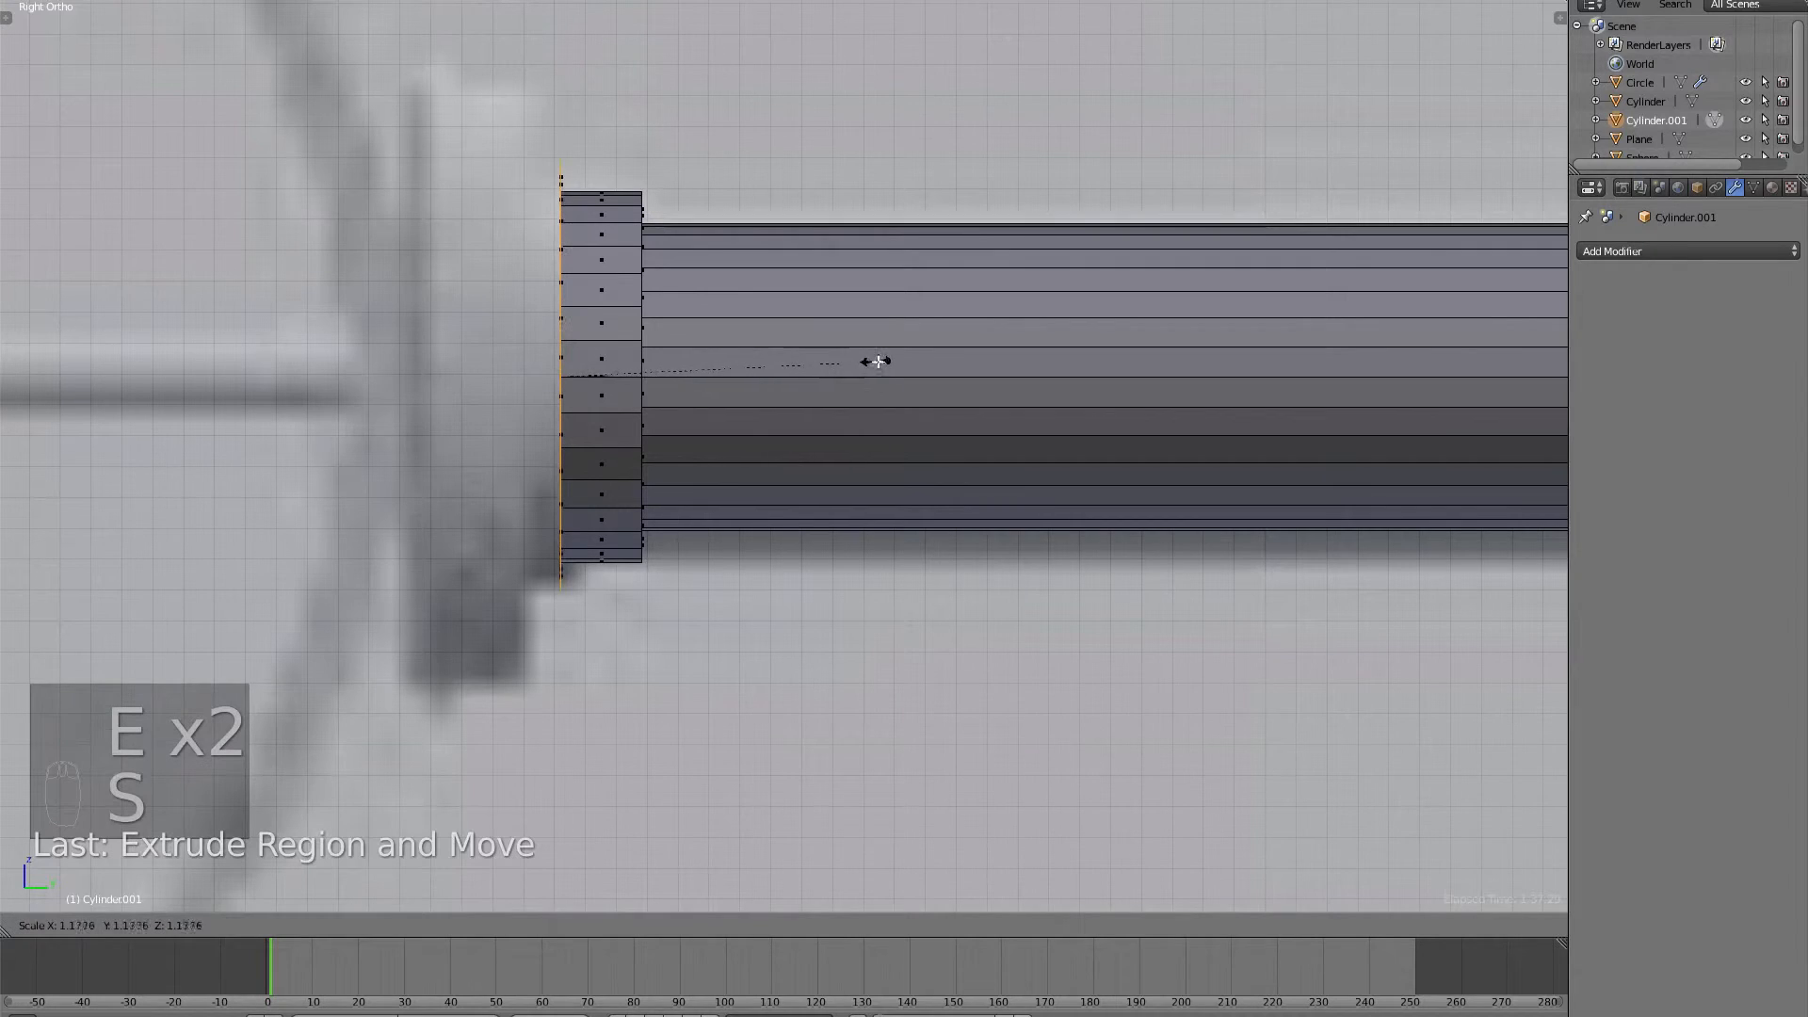
{"action": "left_click", "coordinate": [904, 369]}
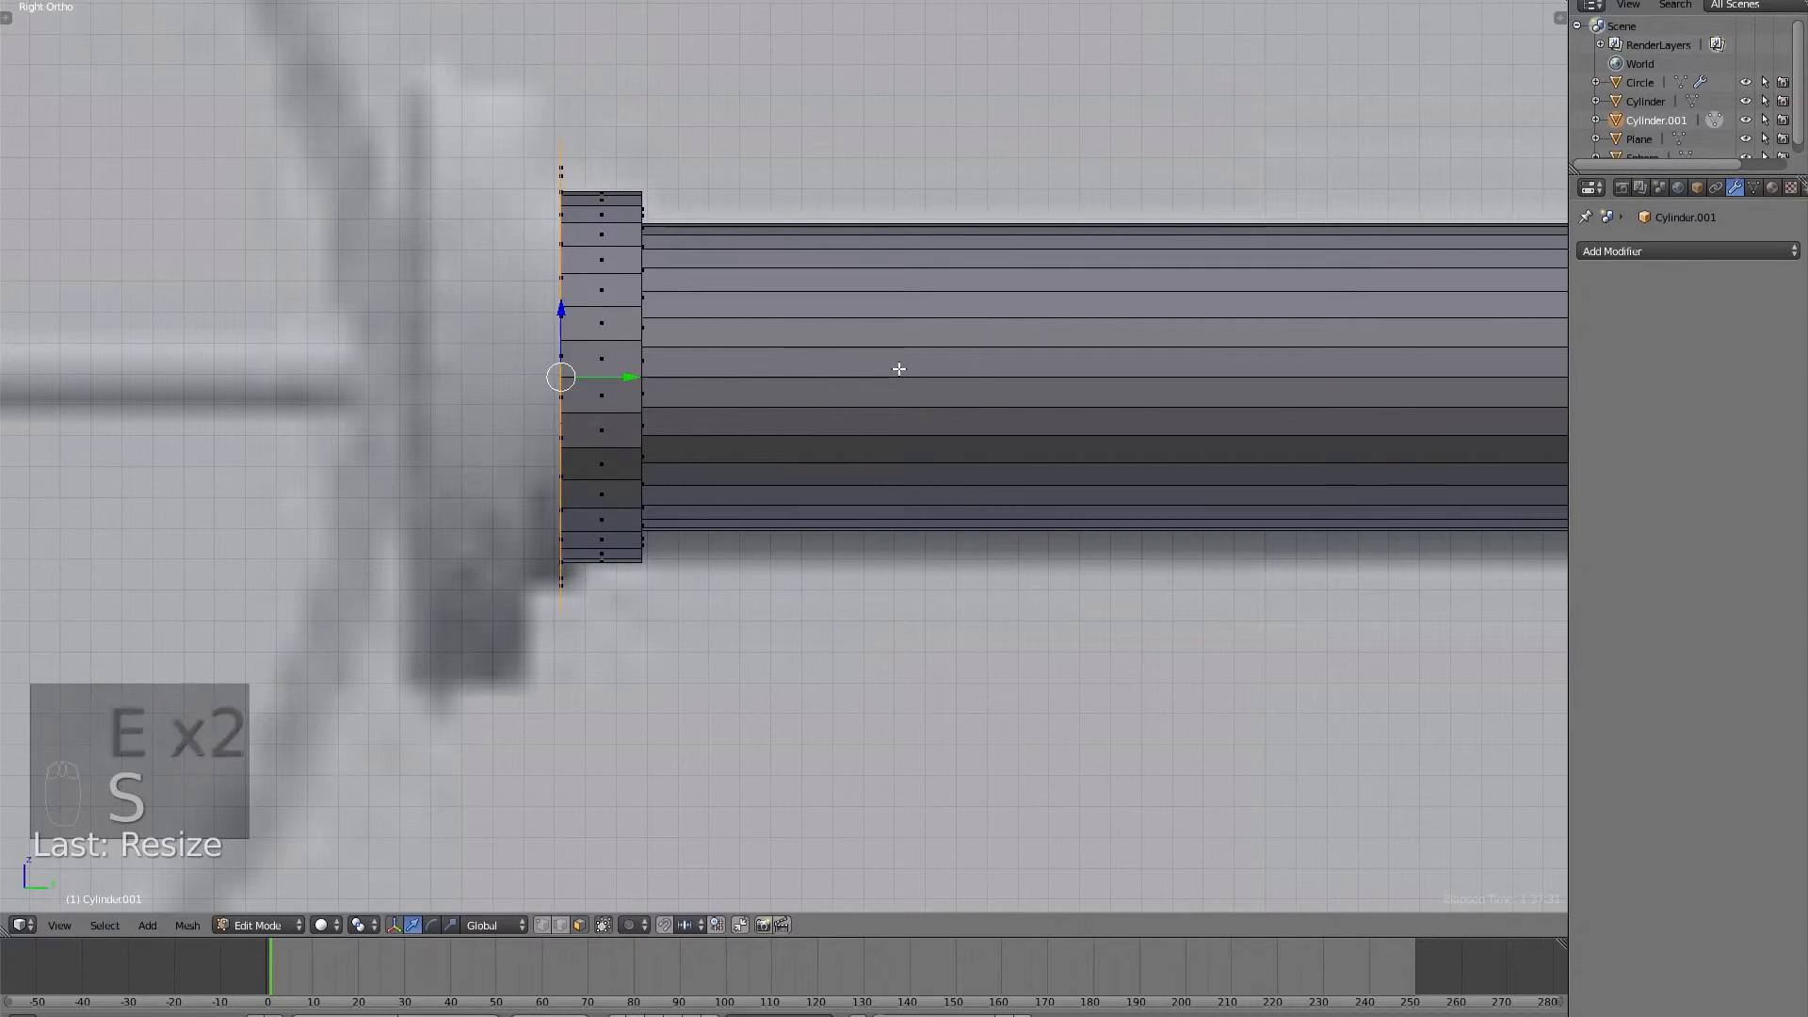
{"action": "key", "text": "e"}
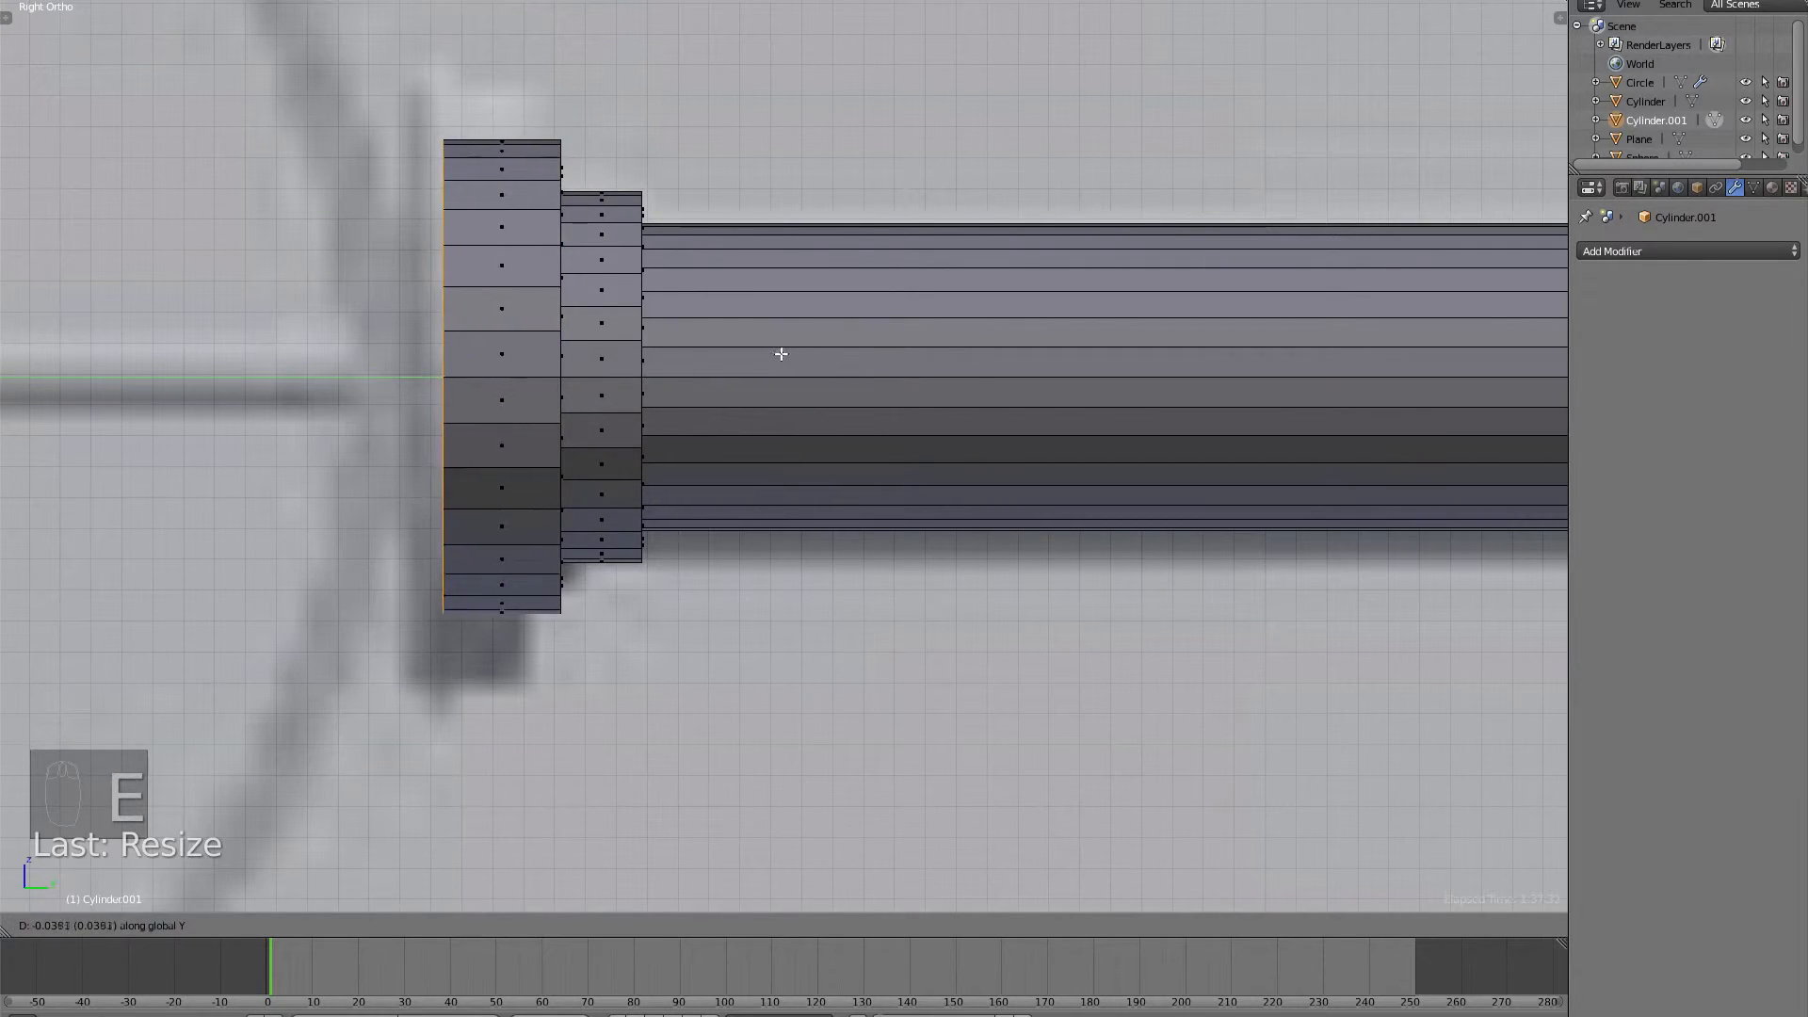
{"action": "left_click", "coordinate": [769, 357]}
Extrude and widen the final flange ring, extrude once more, and fill the open end with a face.
{"action": "key", "text": "e"}
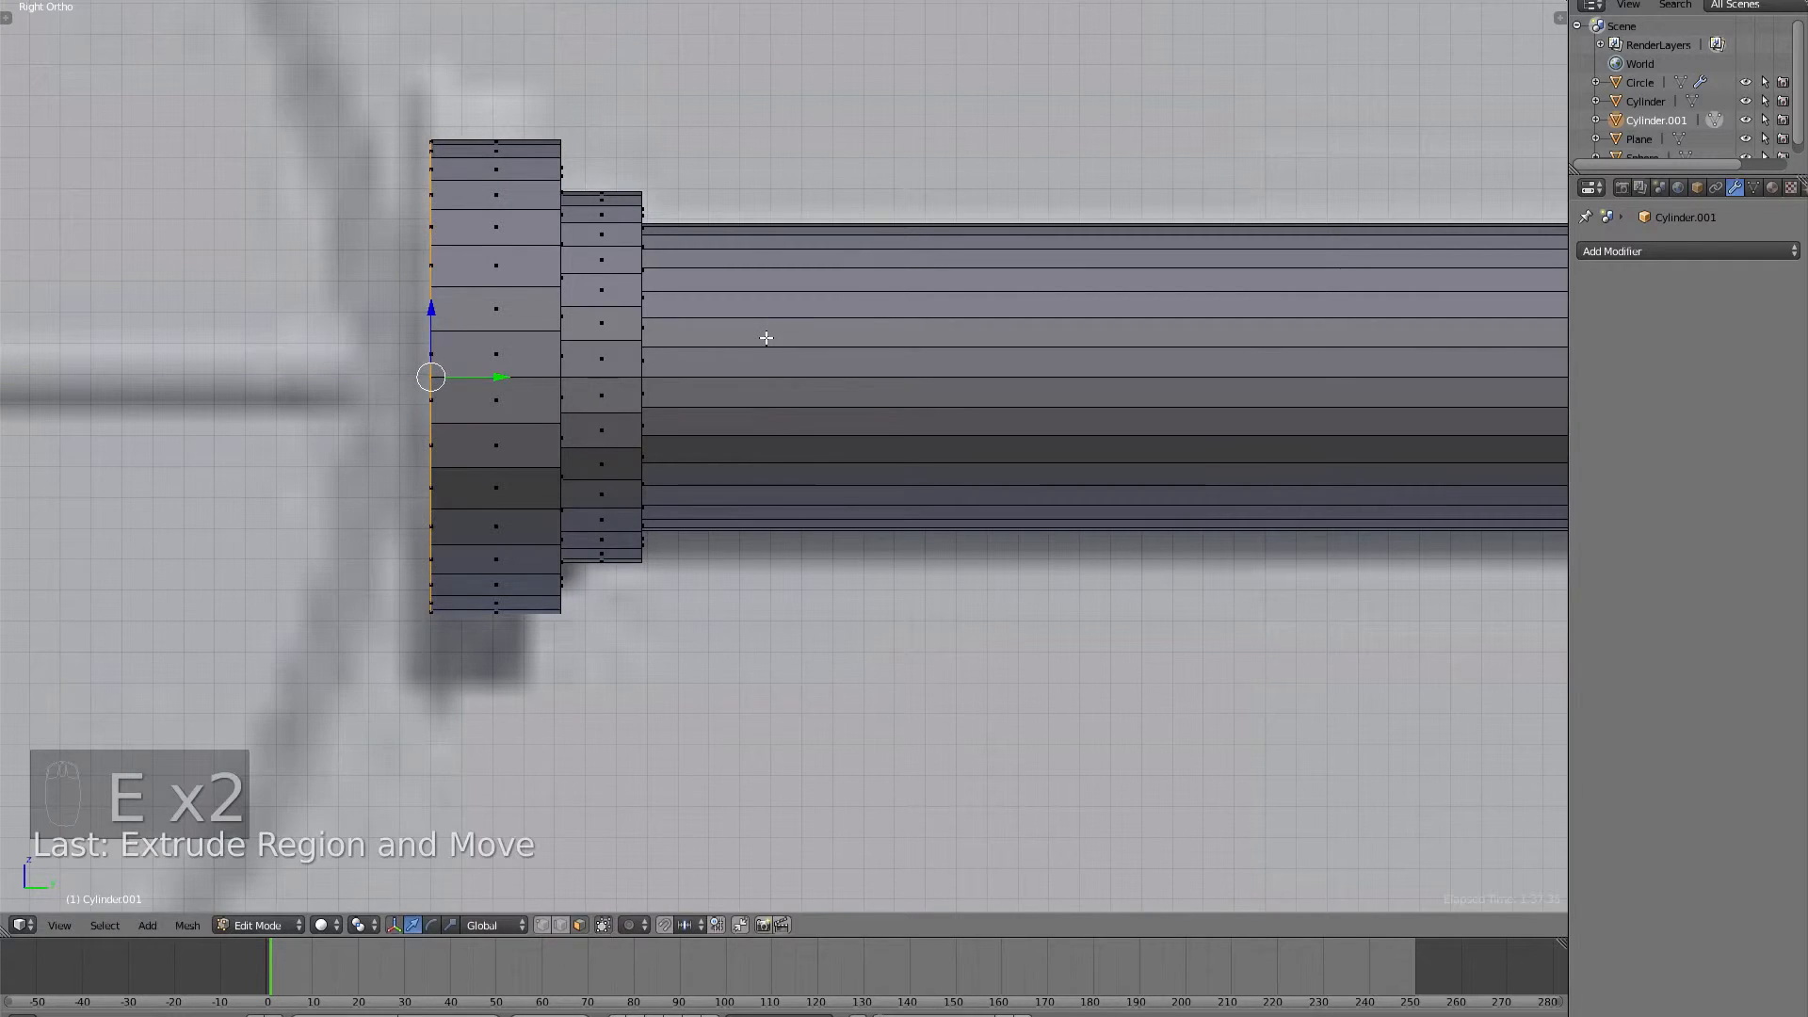
{"action": "key", "text": "s"}
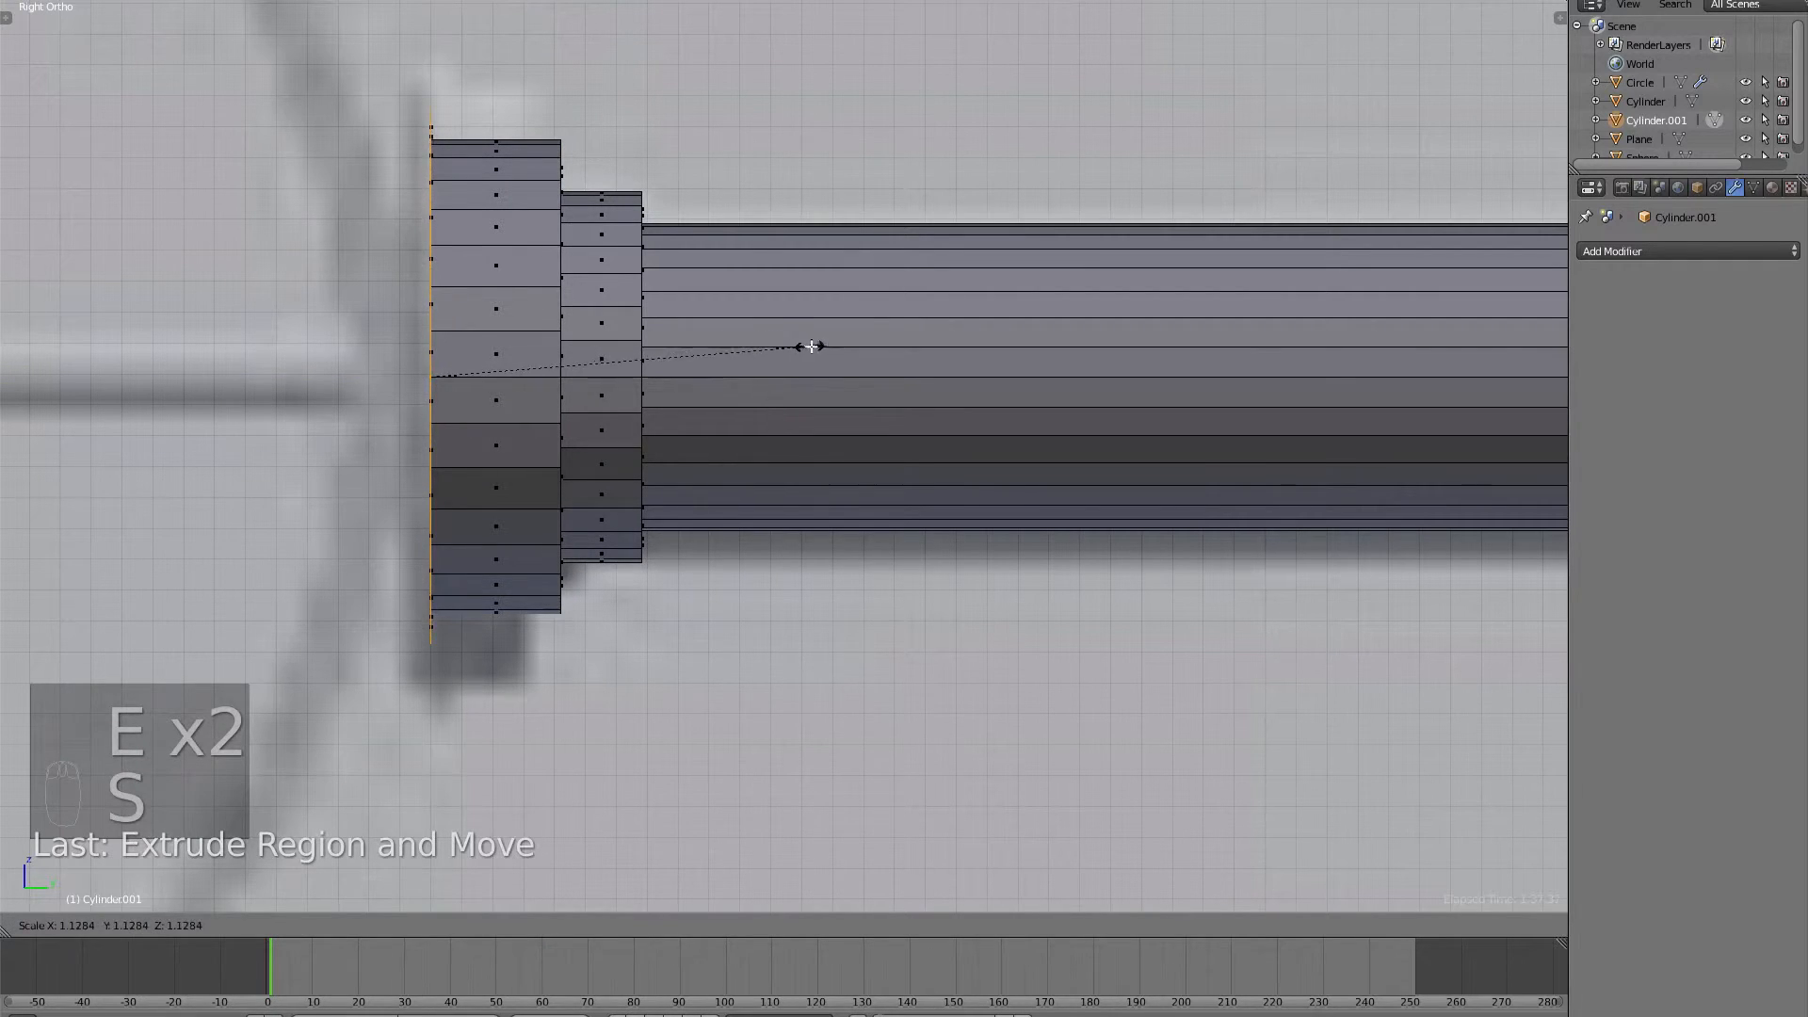
{"action": "left_click", "coordinate": [845, 356]}
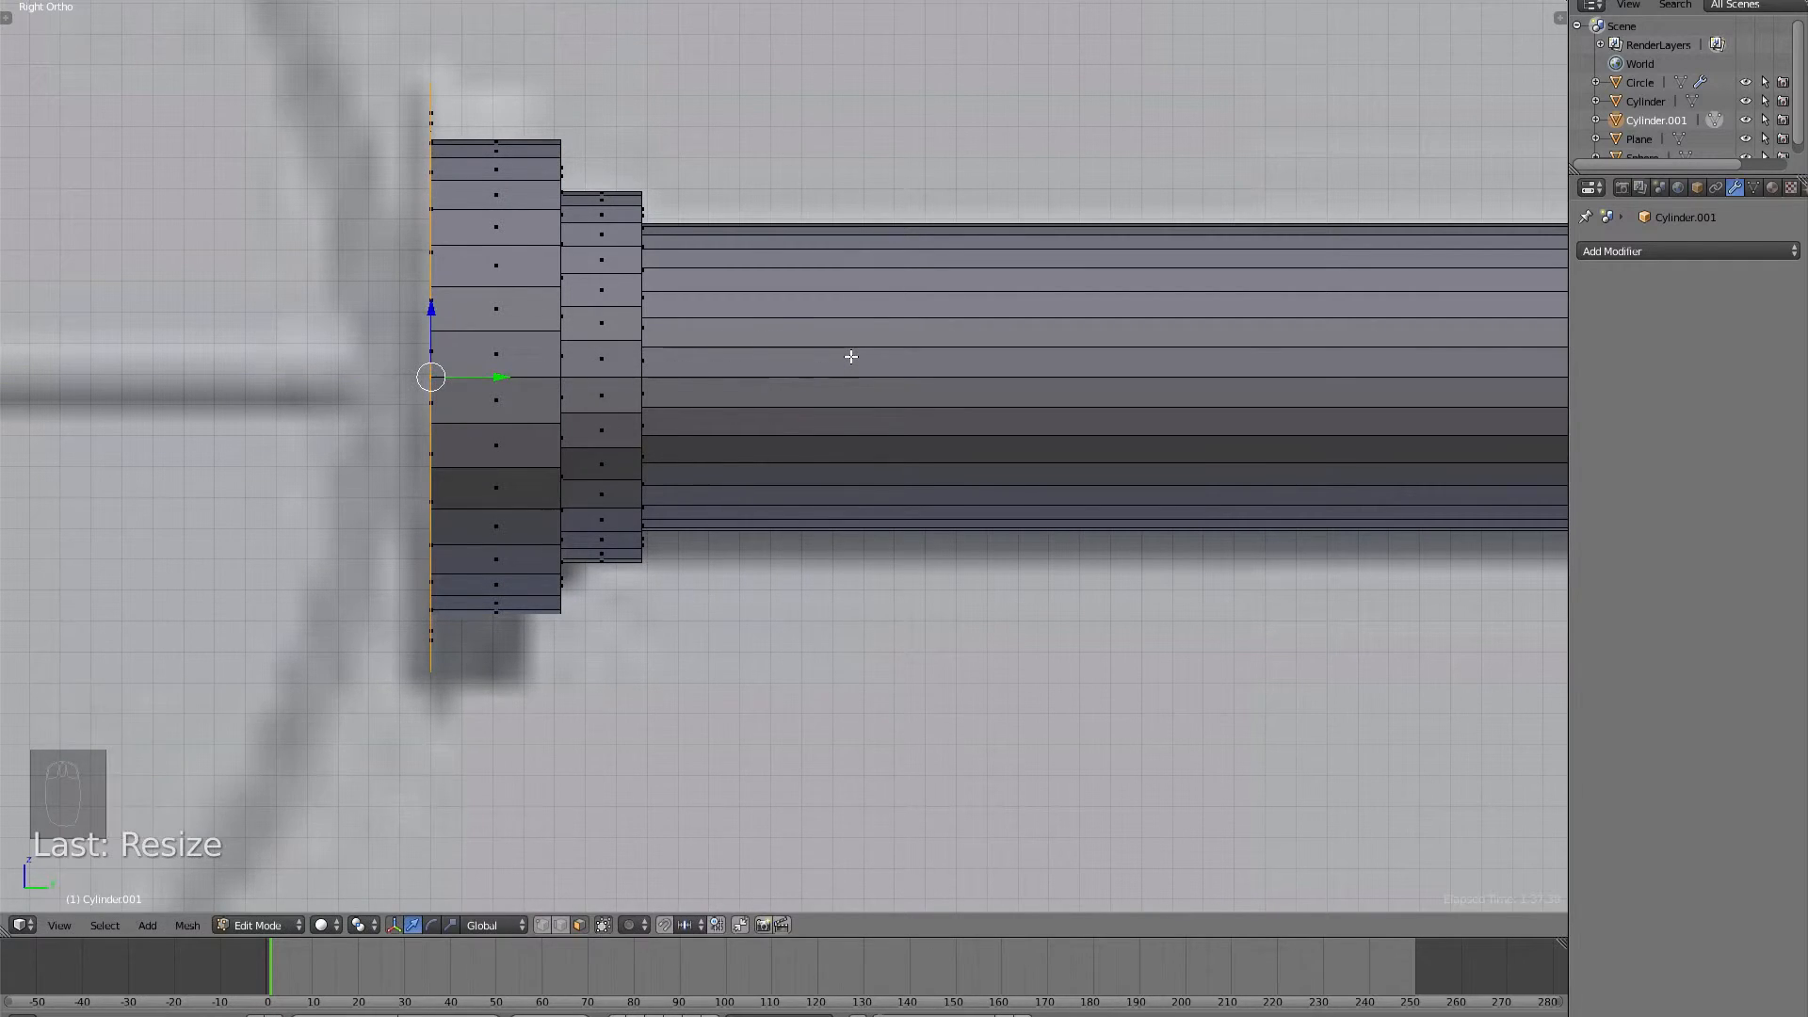
{"action": "key", "text": "e"}
{"action": "left_click", "coordinate": [819, 358]}
{"action": "middle_click_drag", "start_coordinate": [819, 358], "coordinate": [906, 384]}
{"action": "scroll", "coordinate": [908, 384], "scroll_direction": "down", "scroll_amount": 5}
{"action": "key", "text": "f"}
{"action": "scroll", "coordinate": [888, 393], "scroll_direction": "down", "scroll_amount": 1}
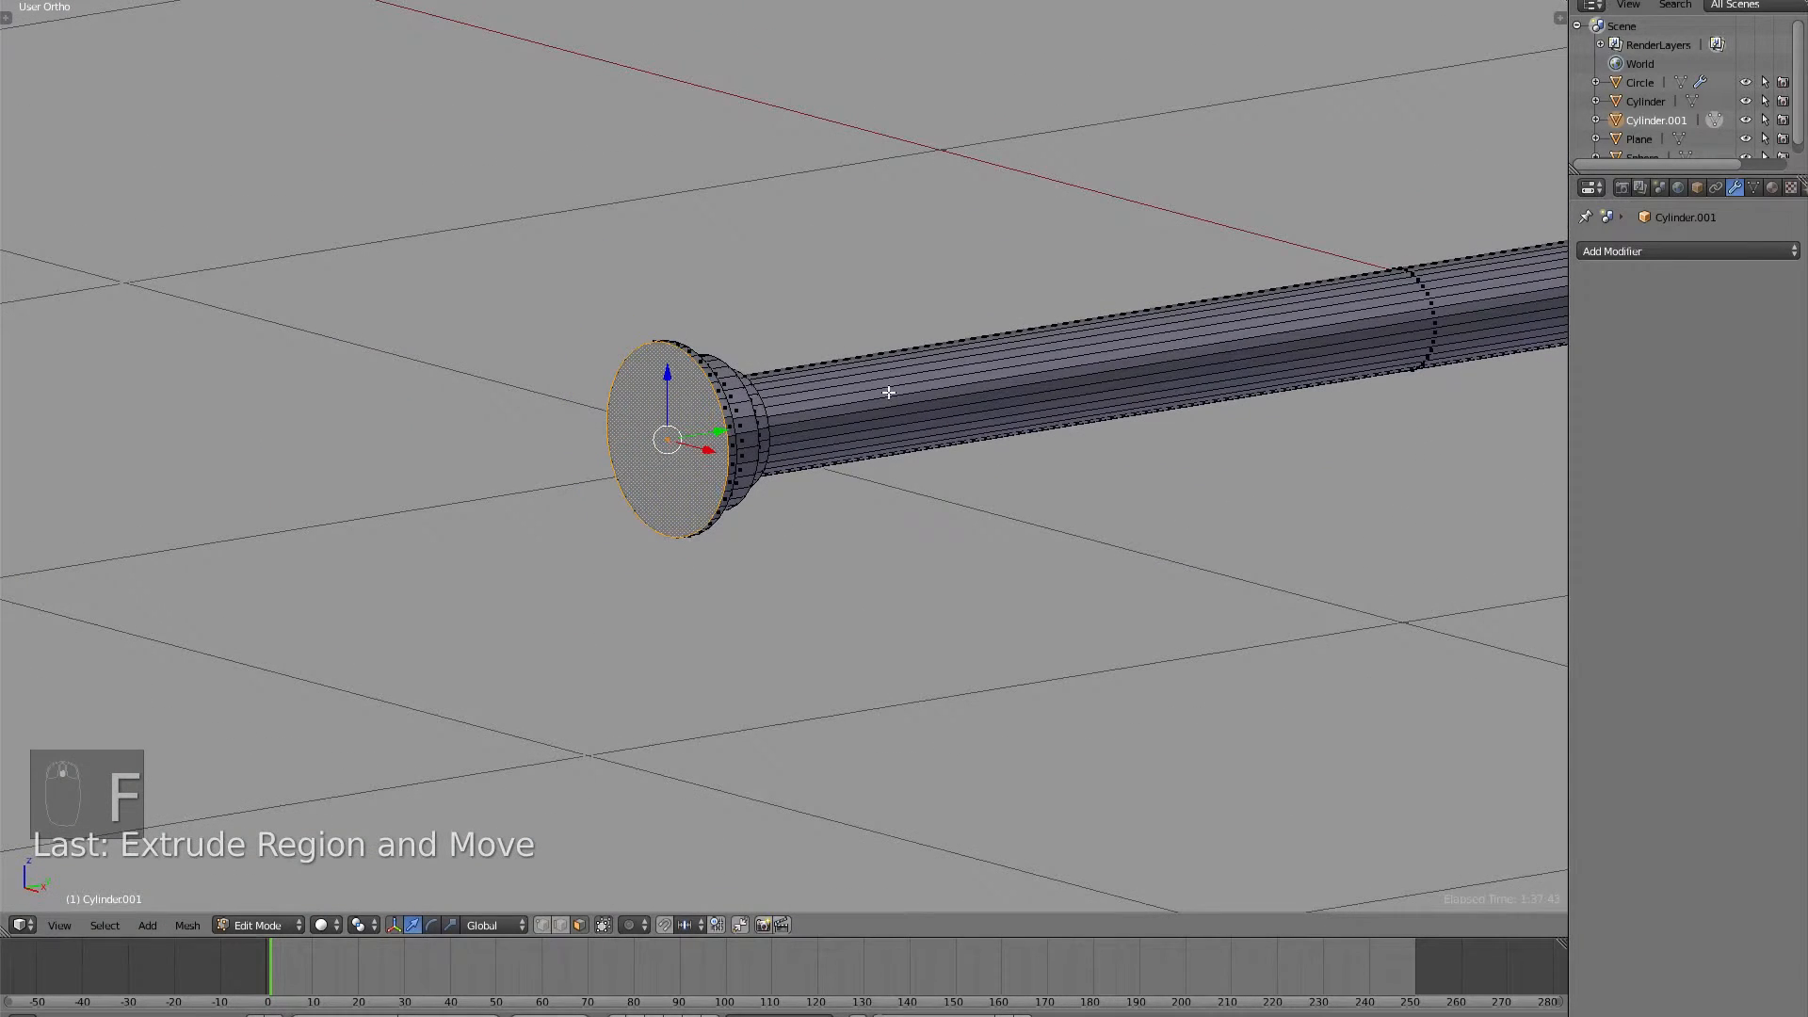
{"action": "key", "text": "f"}
{"action": "key", "text": "Tab"}
{"action": "scroll", "coordinate": [874, 394], "scroll_direction": "down", "scroll_amount": 2}
{"action": "middle_click_drag", "start_coordinate": [874, 393], "coordinate": [936, 404]}
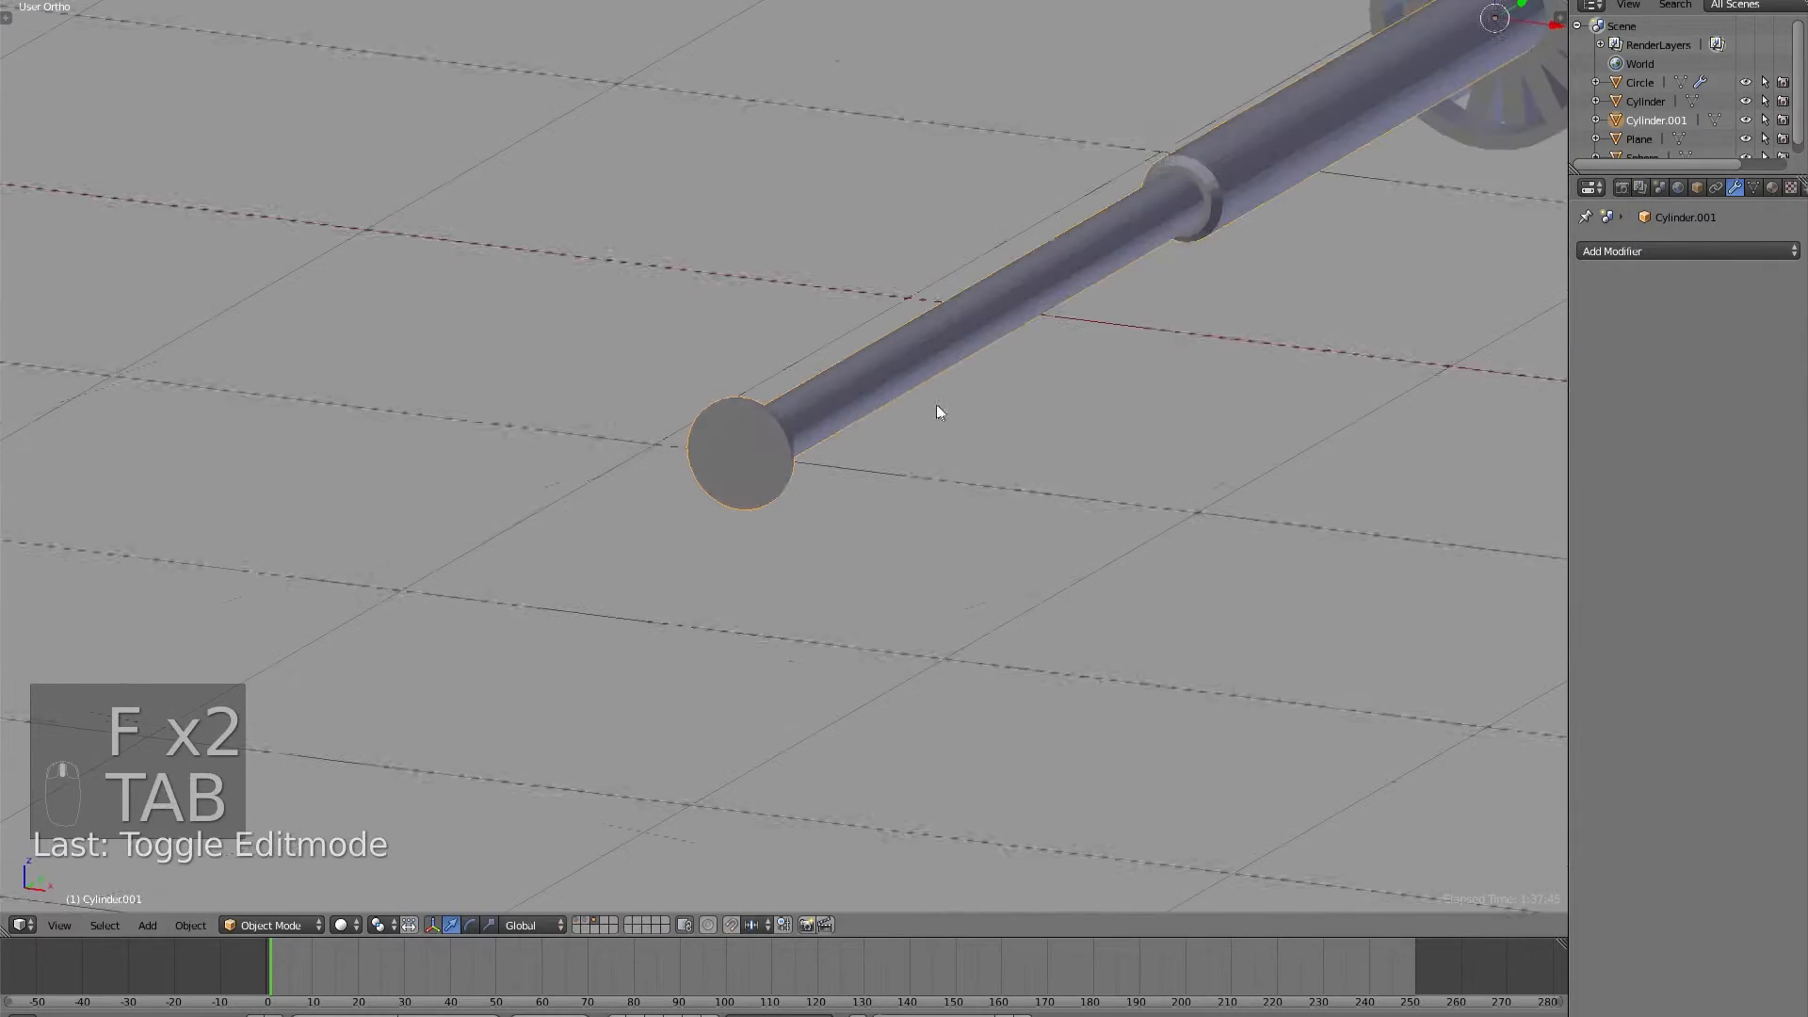
Select the end cap's outer edge ring and scale it down to about 0.92.
{"action": "key", "text": "KP_1"}
{"action": "scroll", "coordinate": [981, 401], "scroll_direction": "down", "scroll_amount": 1}
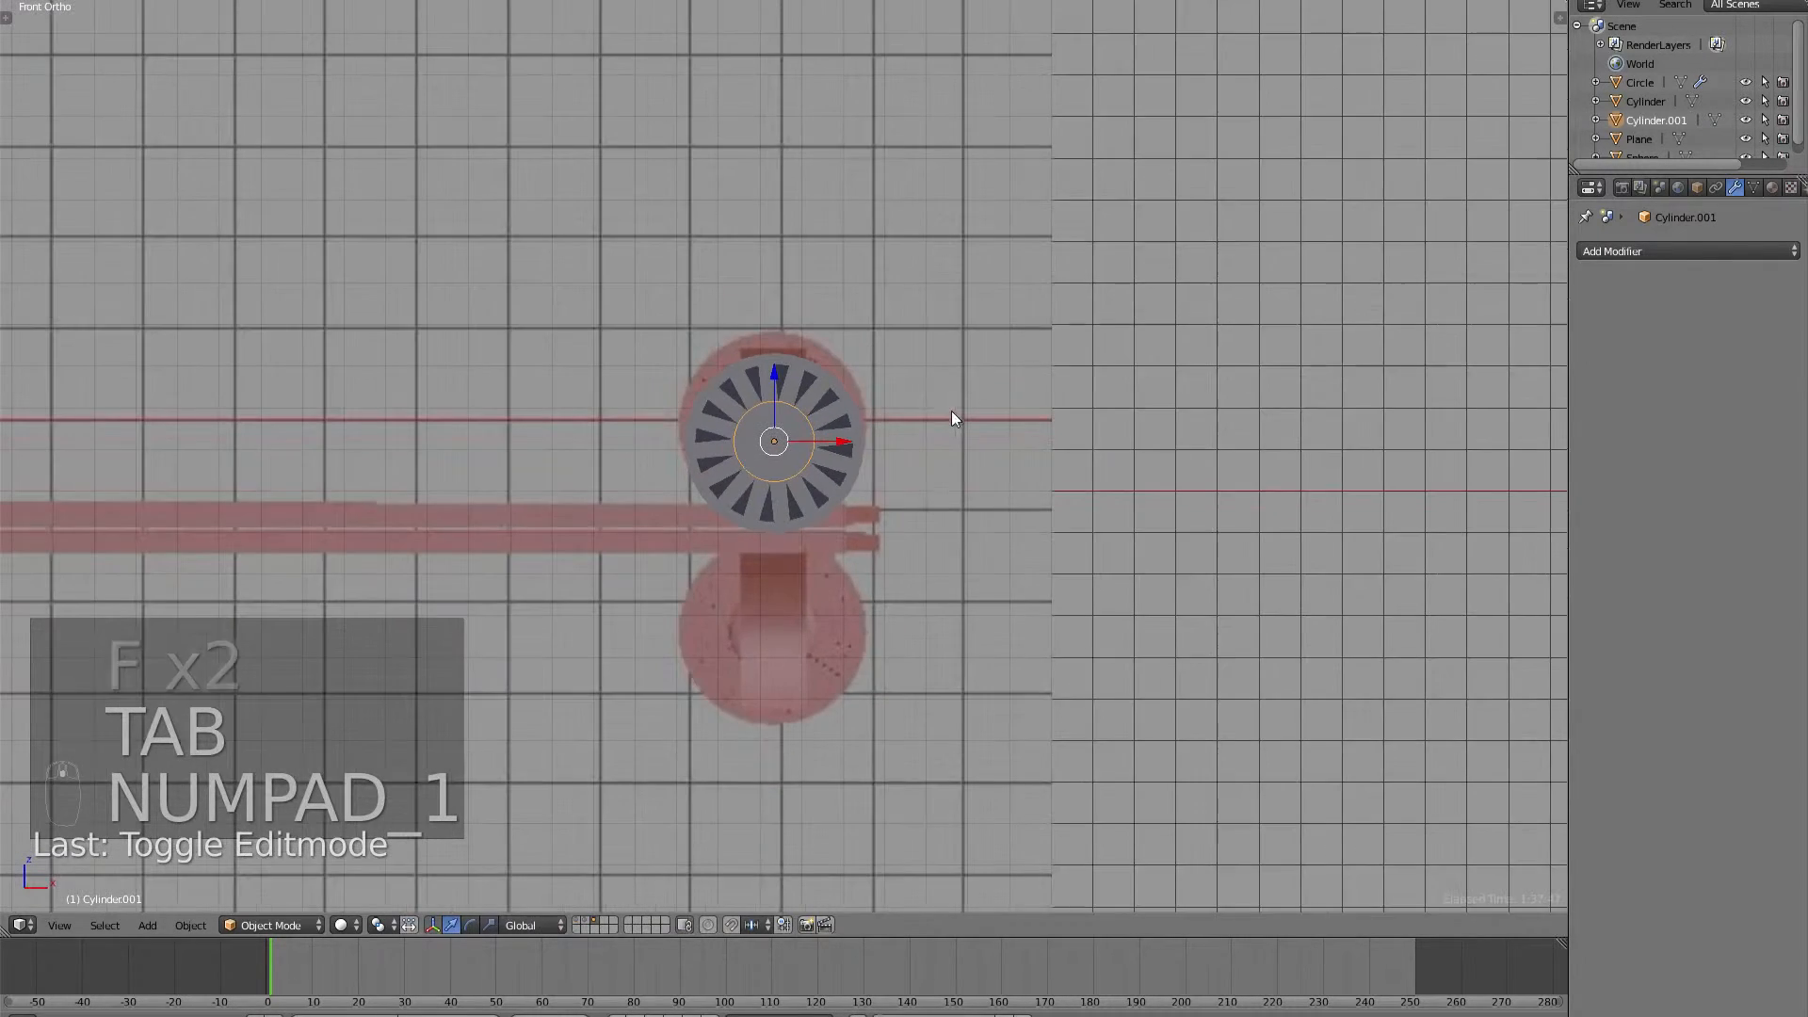
{"action": "middle_click_drag", "start_coordinate": [927, 502], "coordinate": [725, 482]}
{"action": "key", "text": "Tab"}
{"action": "scroll", "coordinate": [708, 469], "scroll_direction": "up", "scroll_amount": 6}
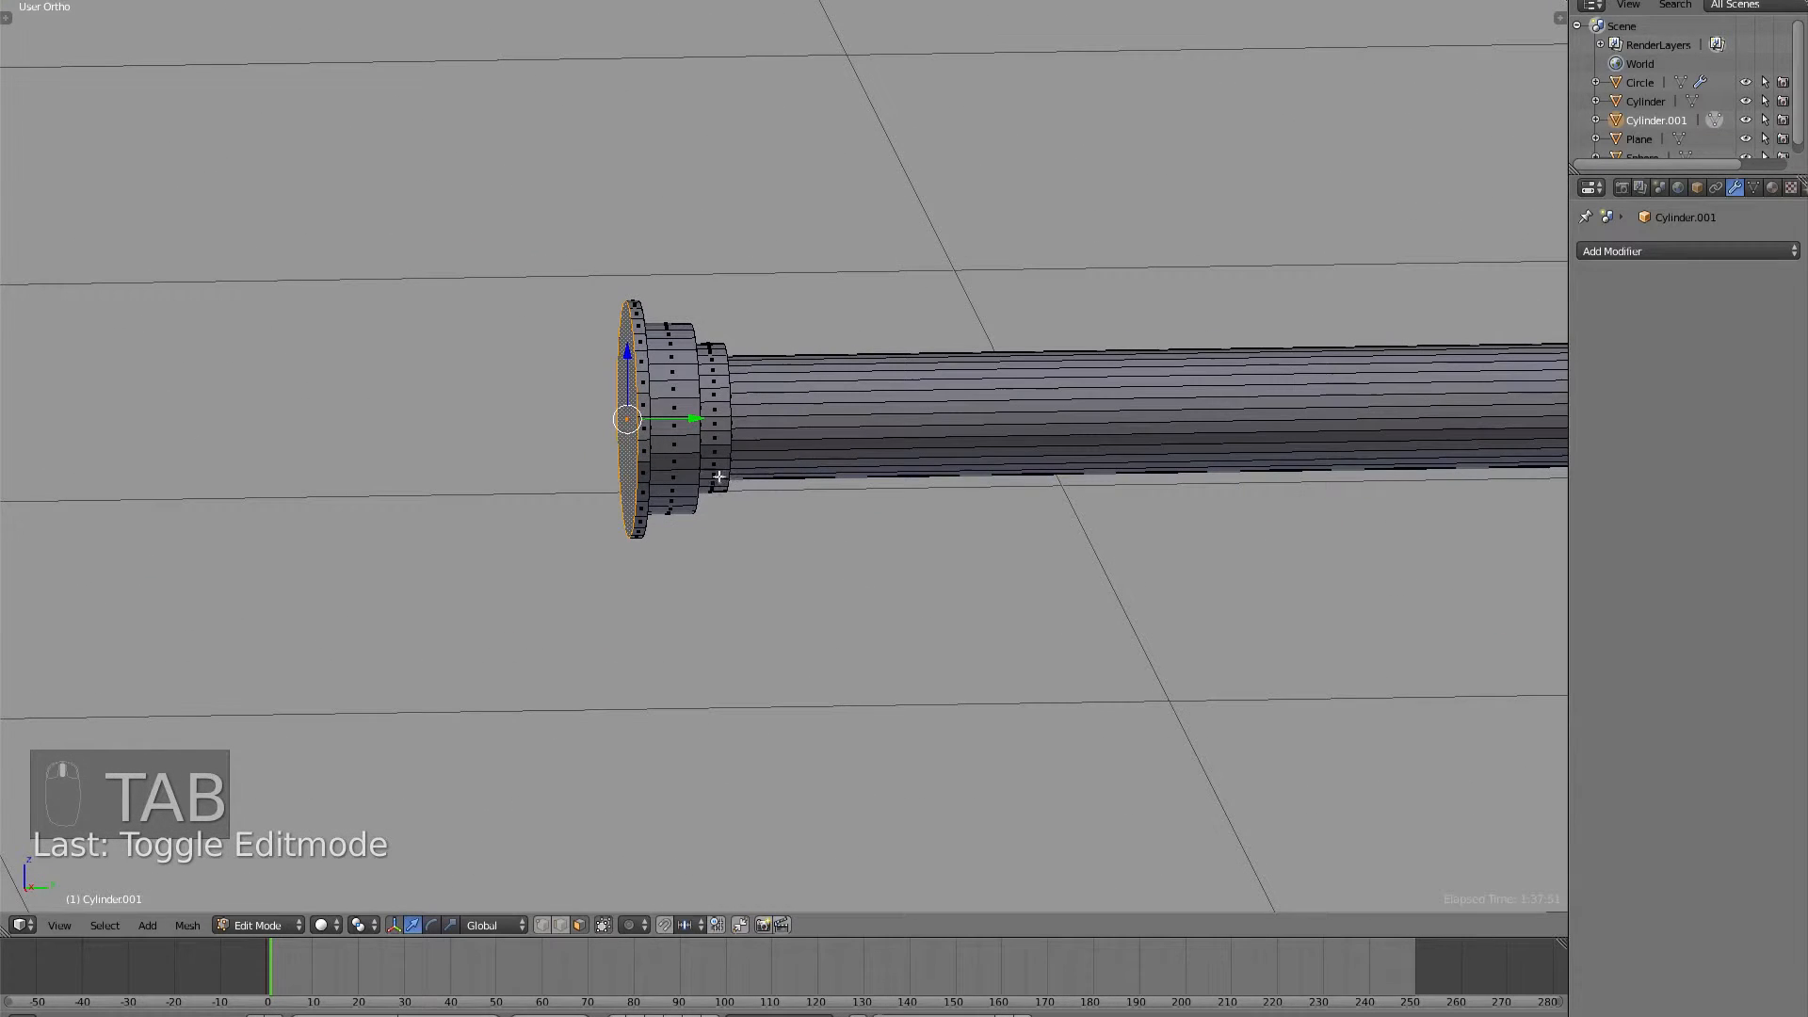
{"action": "left_click", "coordinate": [638, 373], "text": "alt"}
{"action": "left_click", "coordinate": [640, 353], "text": "alt"}
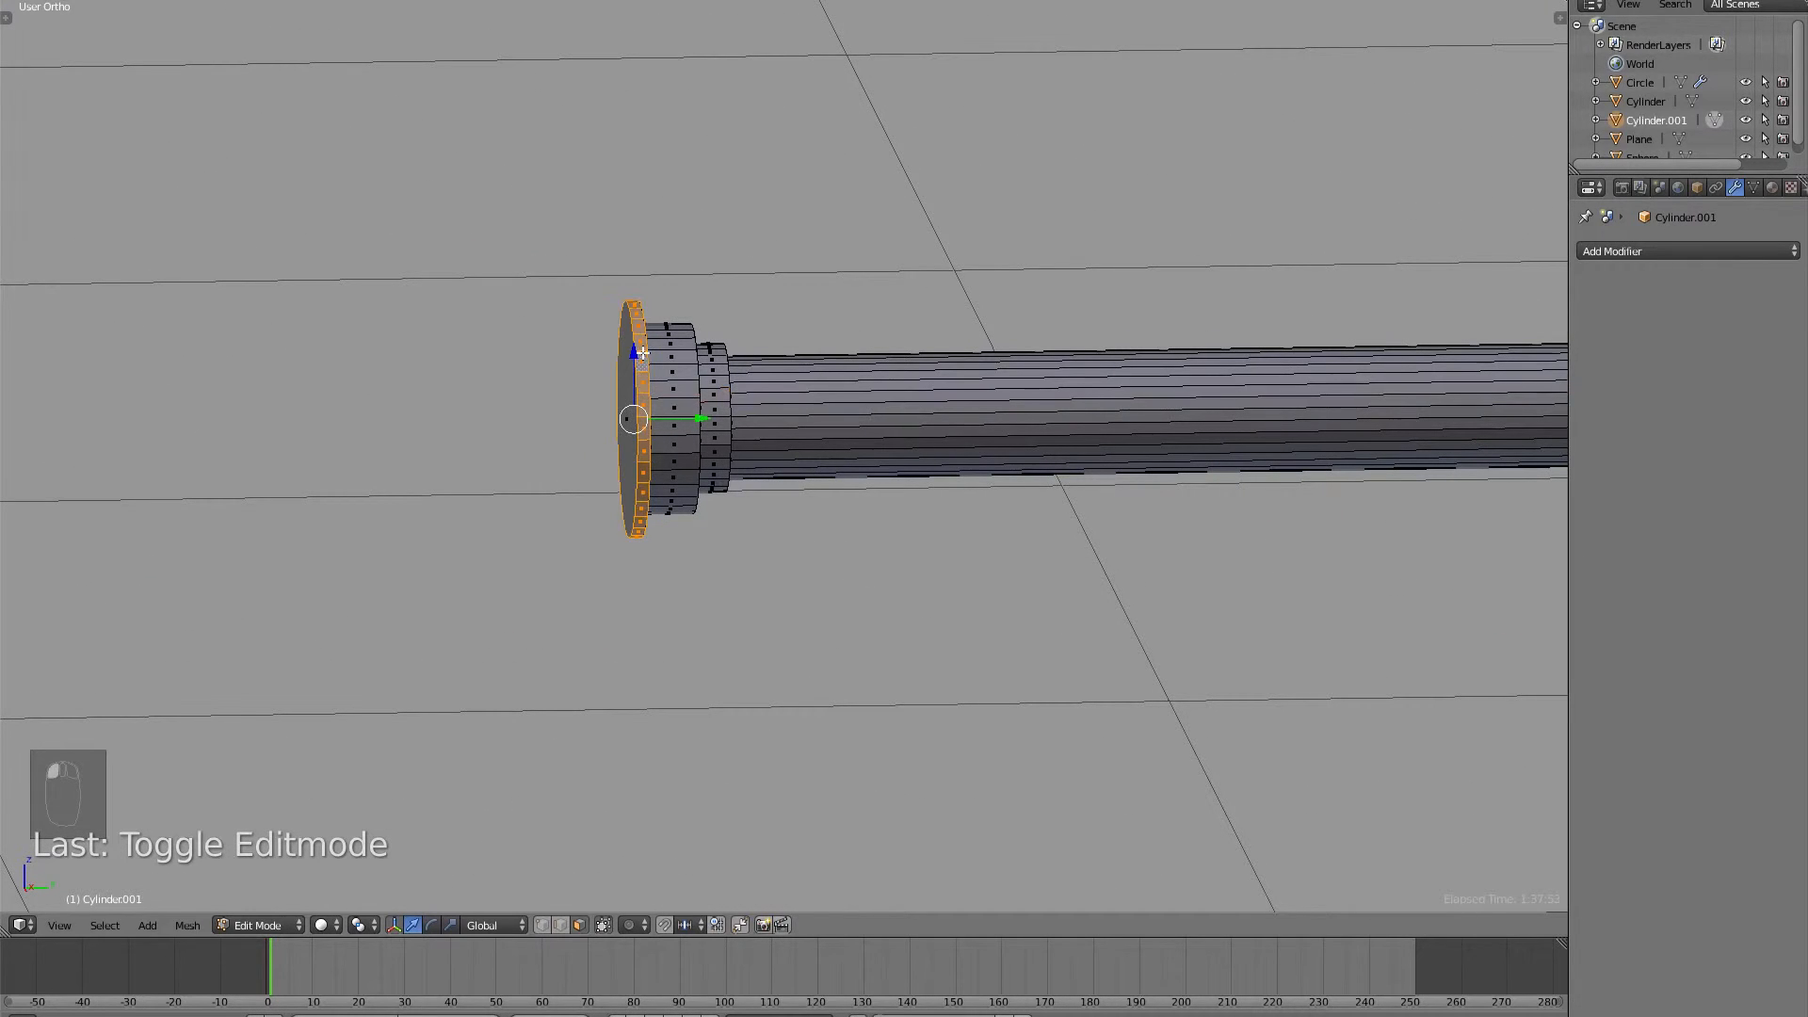
{"action": "key", "text": "s"}
{"action": "left_click", "coordinate": [854, 400]}
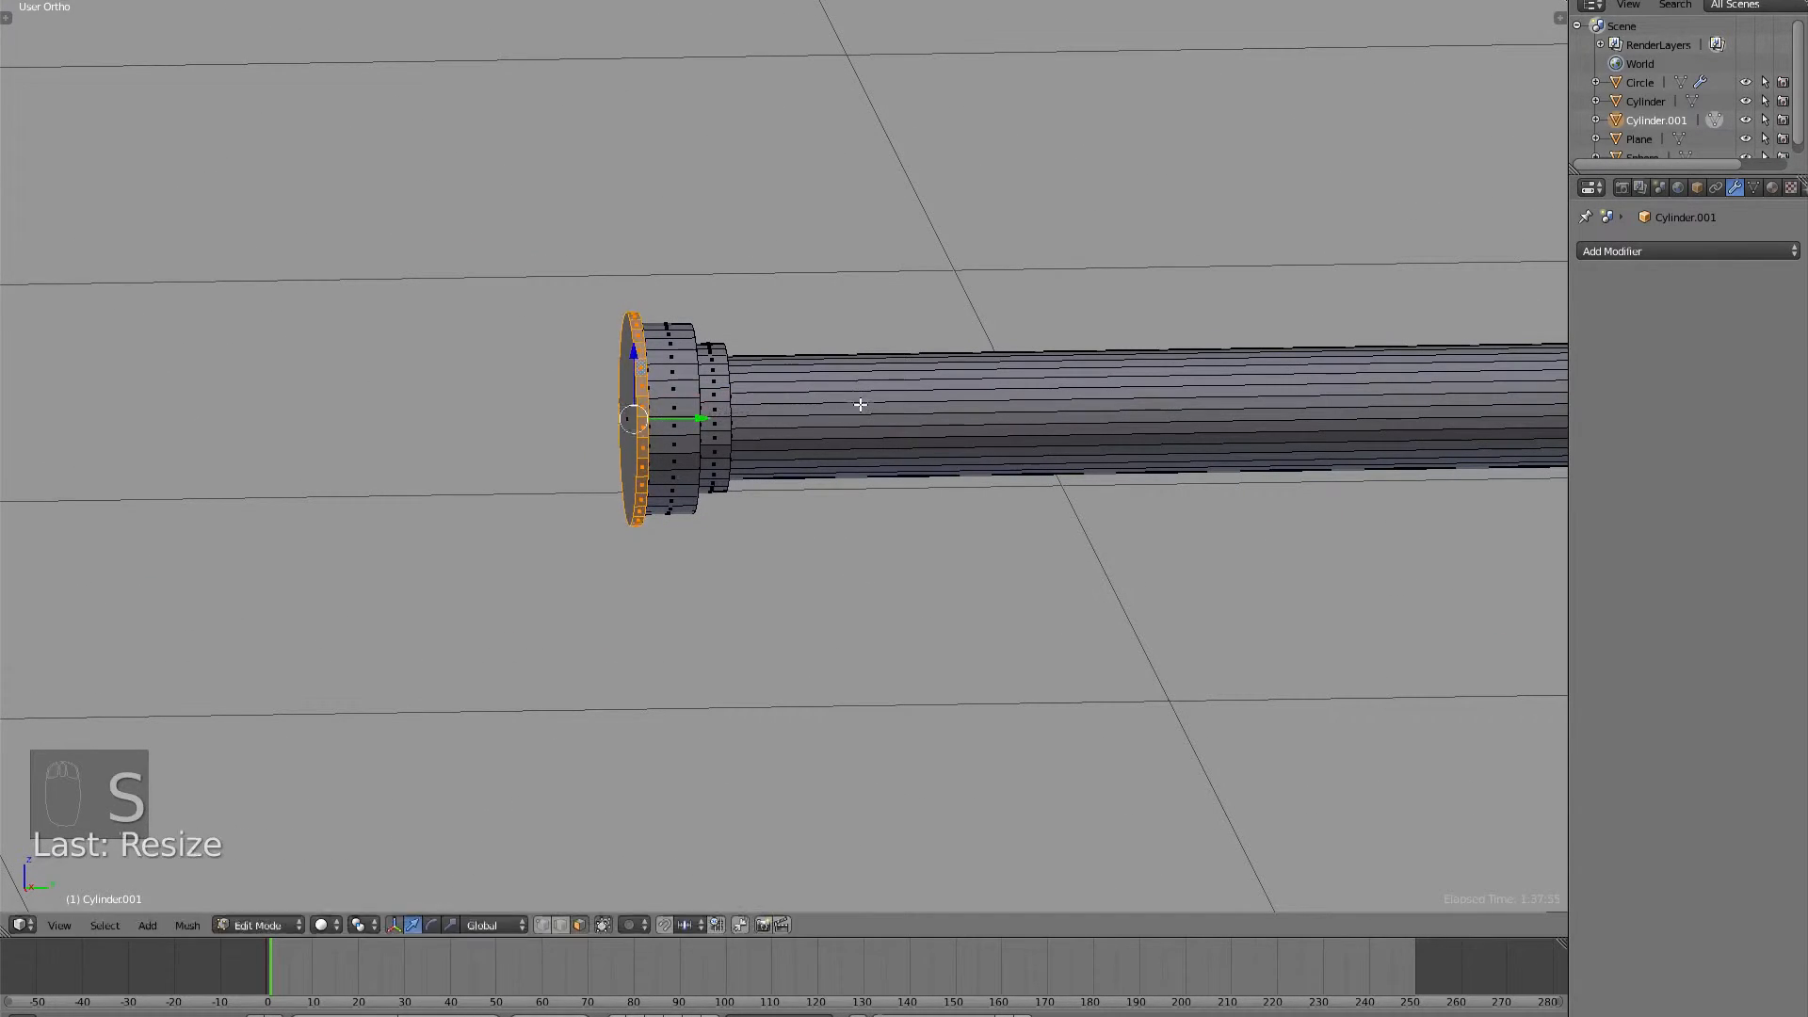
Leave Edit Mode and save the .blend file, overwriting the existing one.
{"action": "key", "text": "Tab"}
{"action": "middle_click_drag", "start_coordinate": [859, 405], "coordinate": [765, 373]}
{"action": "scroll", "coordinate": [848, 367], "scroll_direction": "down", "scroll_amount": 5}
{"action": "key", "text": "ctrl+s"}
{"action": "left_click", "coordinate": [1053, 412]}
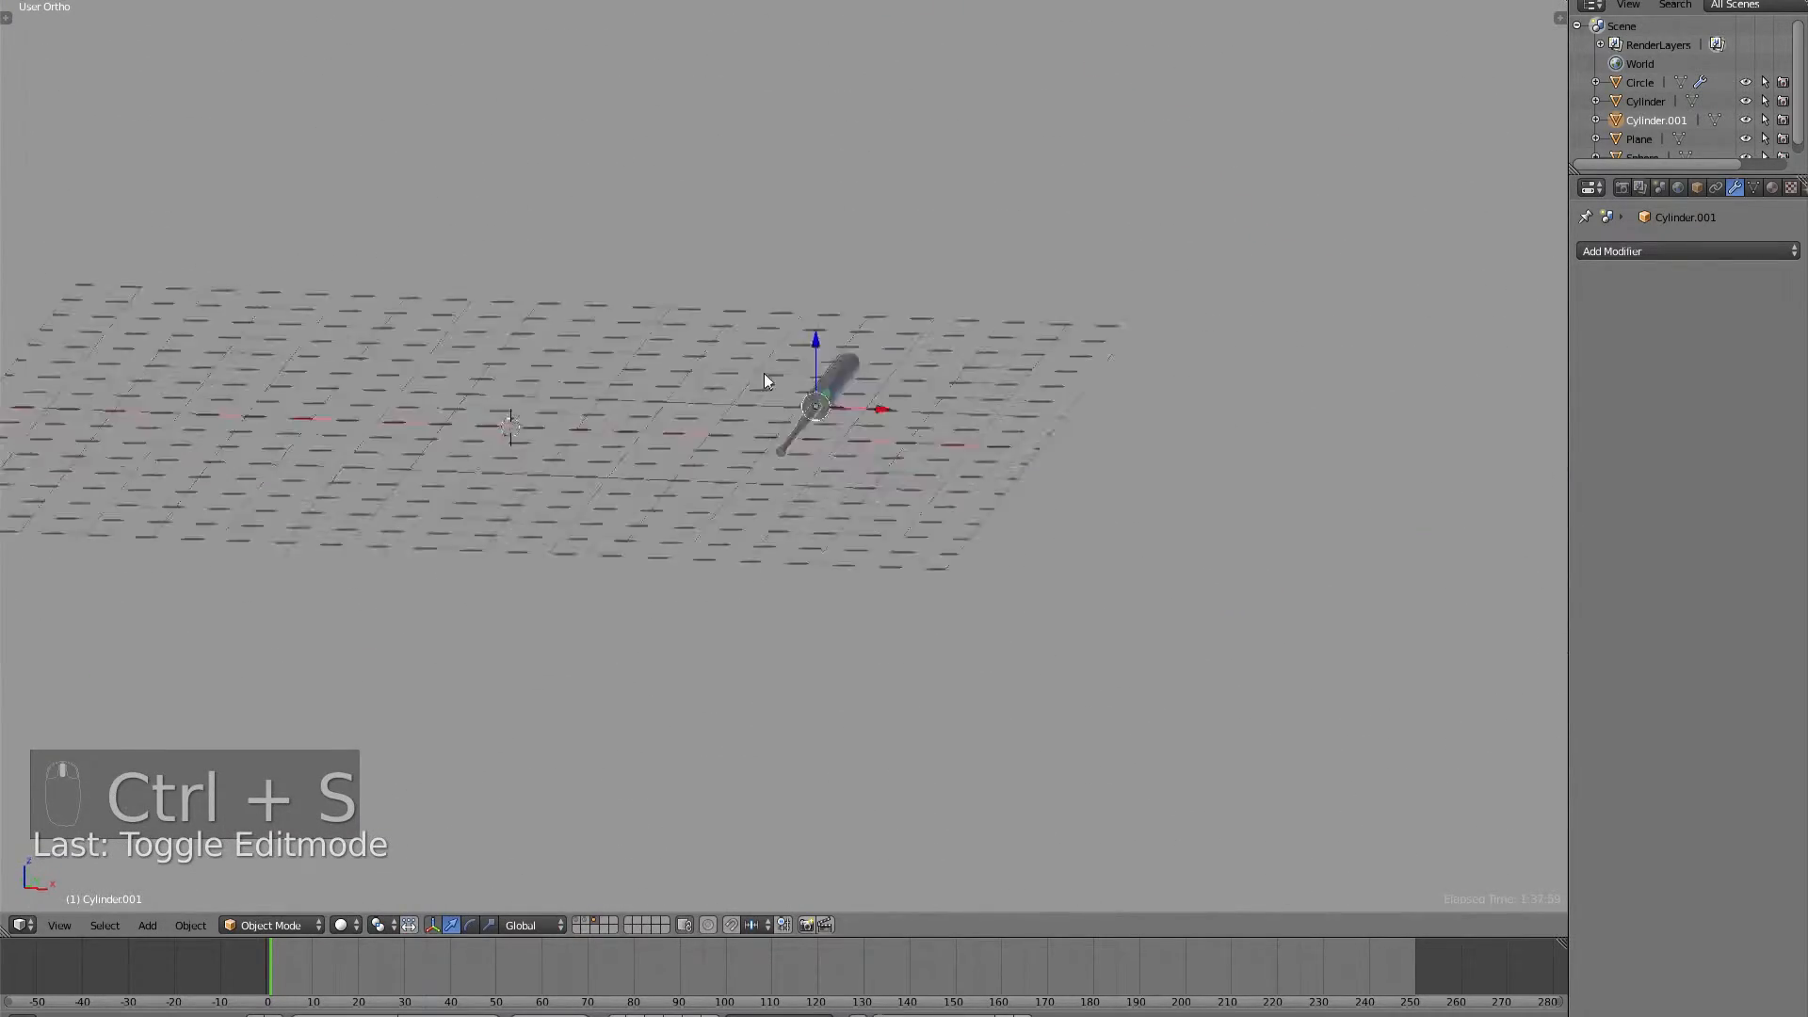
{"action": "scroll", "coordinate": [788, 393], "scroll_direction": "up", "scroll_amount": 5}
{"action": "key", "text": "a"}
{"action": "middle_click_drag", "start_coordinate": [844, 450], "coordinate": [928, 420]}
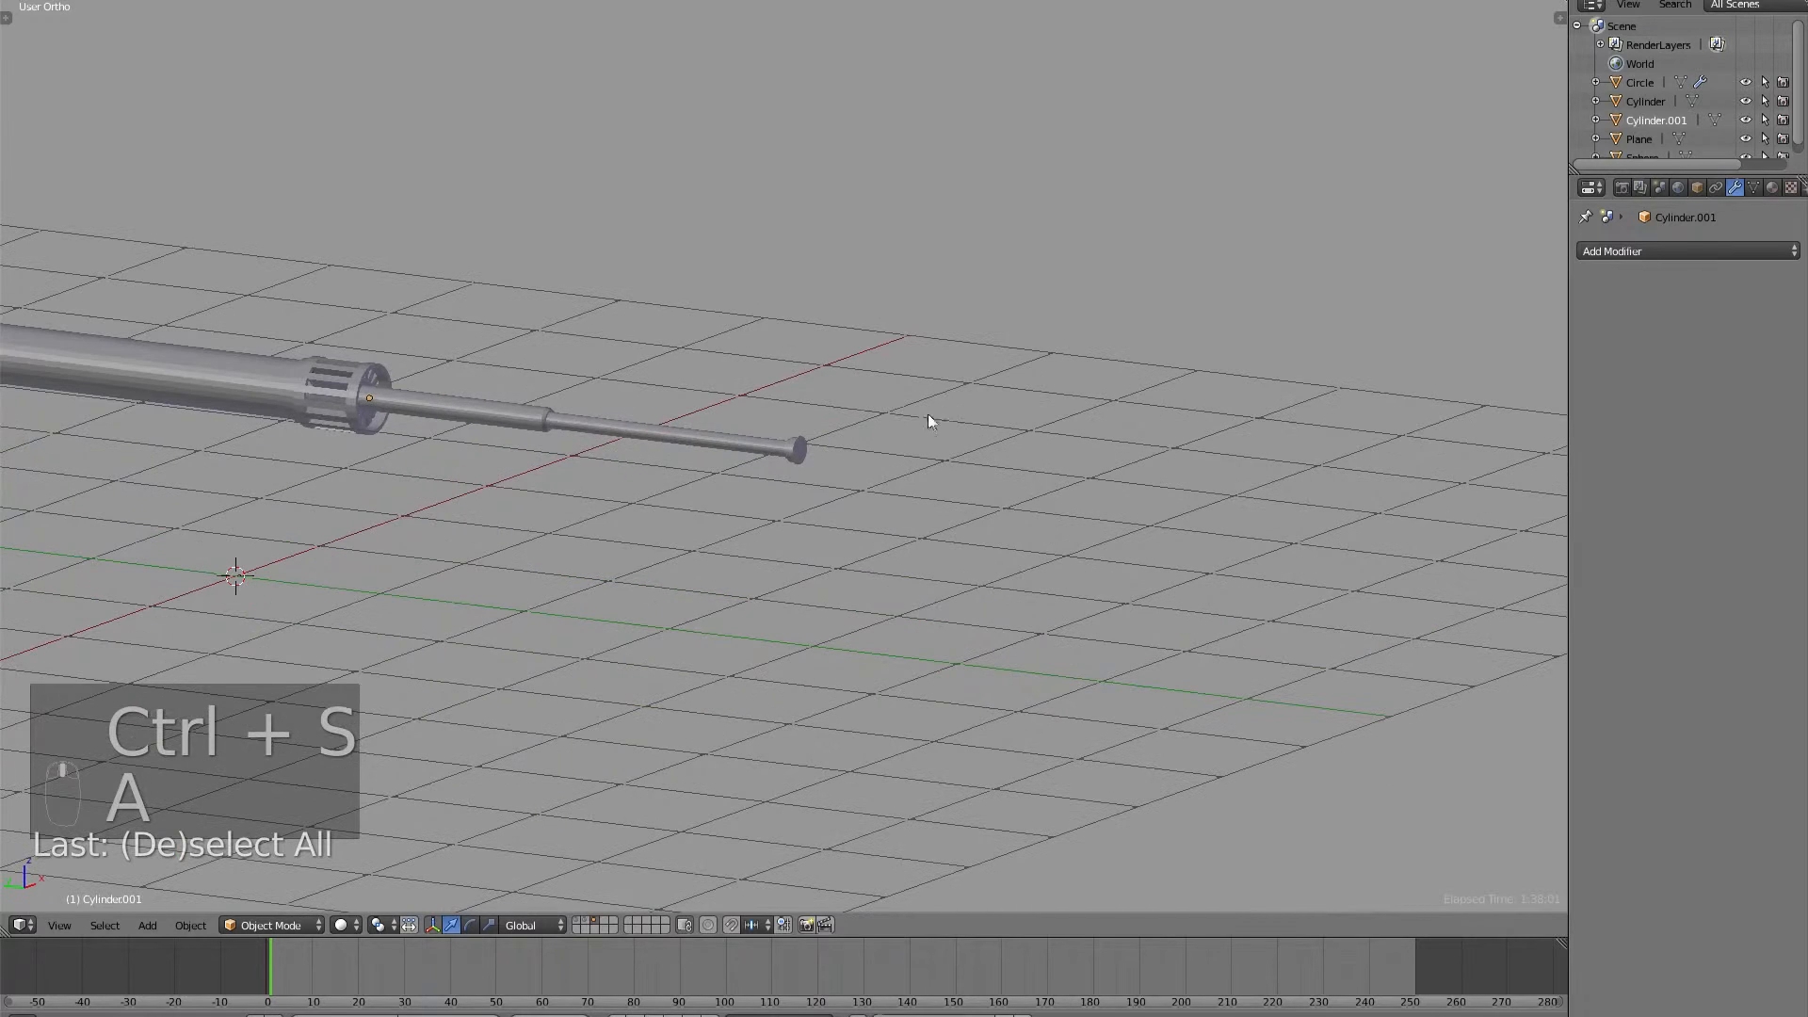
{"action": "key", "text": "shift+a"}
Add a plane and rotate it 90° about X so it stands upright.
{"action": "mouse_move", "coordinate": [631, 366]}
{"action": "left_click", "coordinate": [696, 364]}
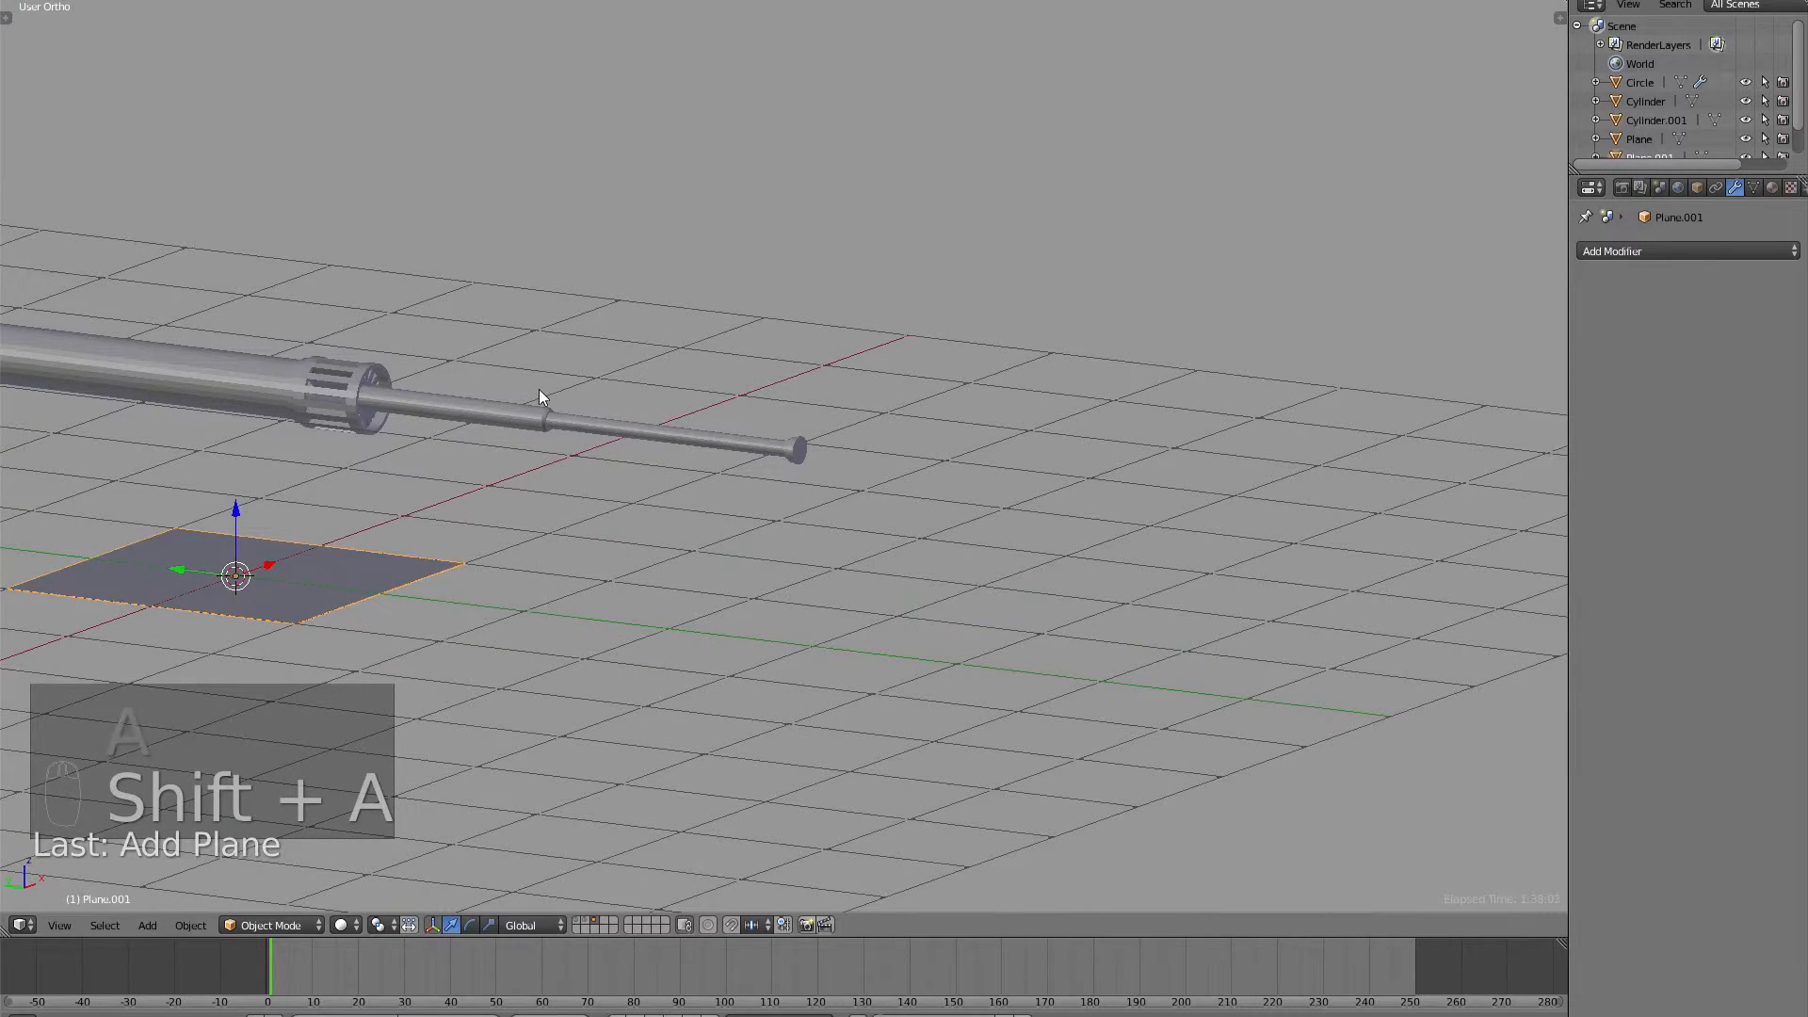
{"action": "type", "text": "rx90"}
{"action": "key", "text": "Return"}
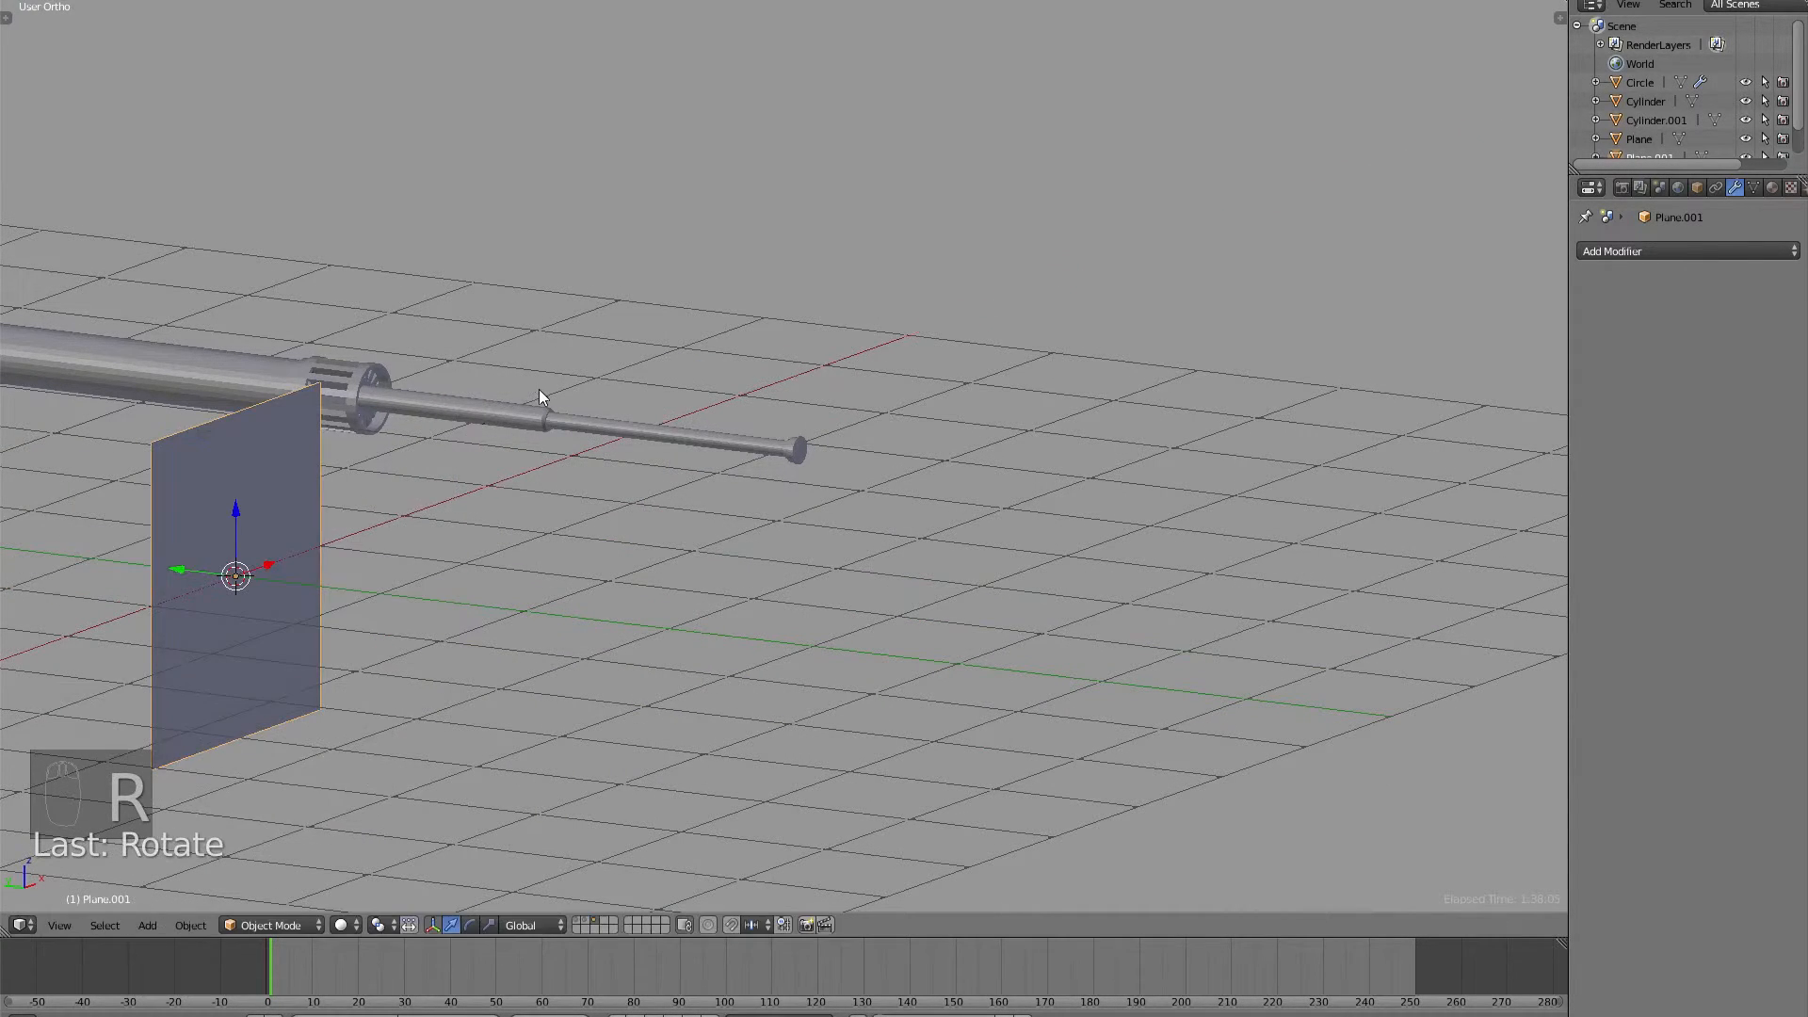
Move the plane toward the rod tip and scale it smaller, taller along Z, then narrower.
{"action": "left_click_drag", "start_coordinate": [269, 563], "coordinate": [779, 488]}
{"action": "key", "text": "s"}
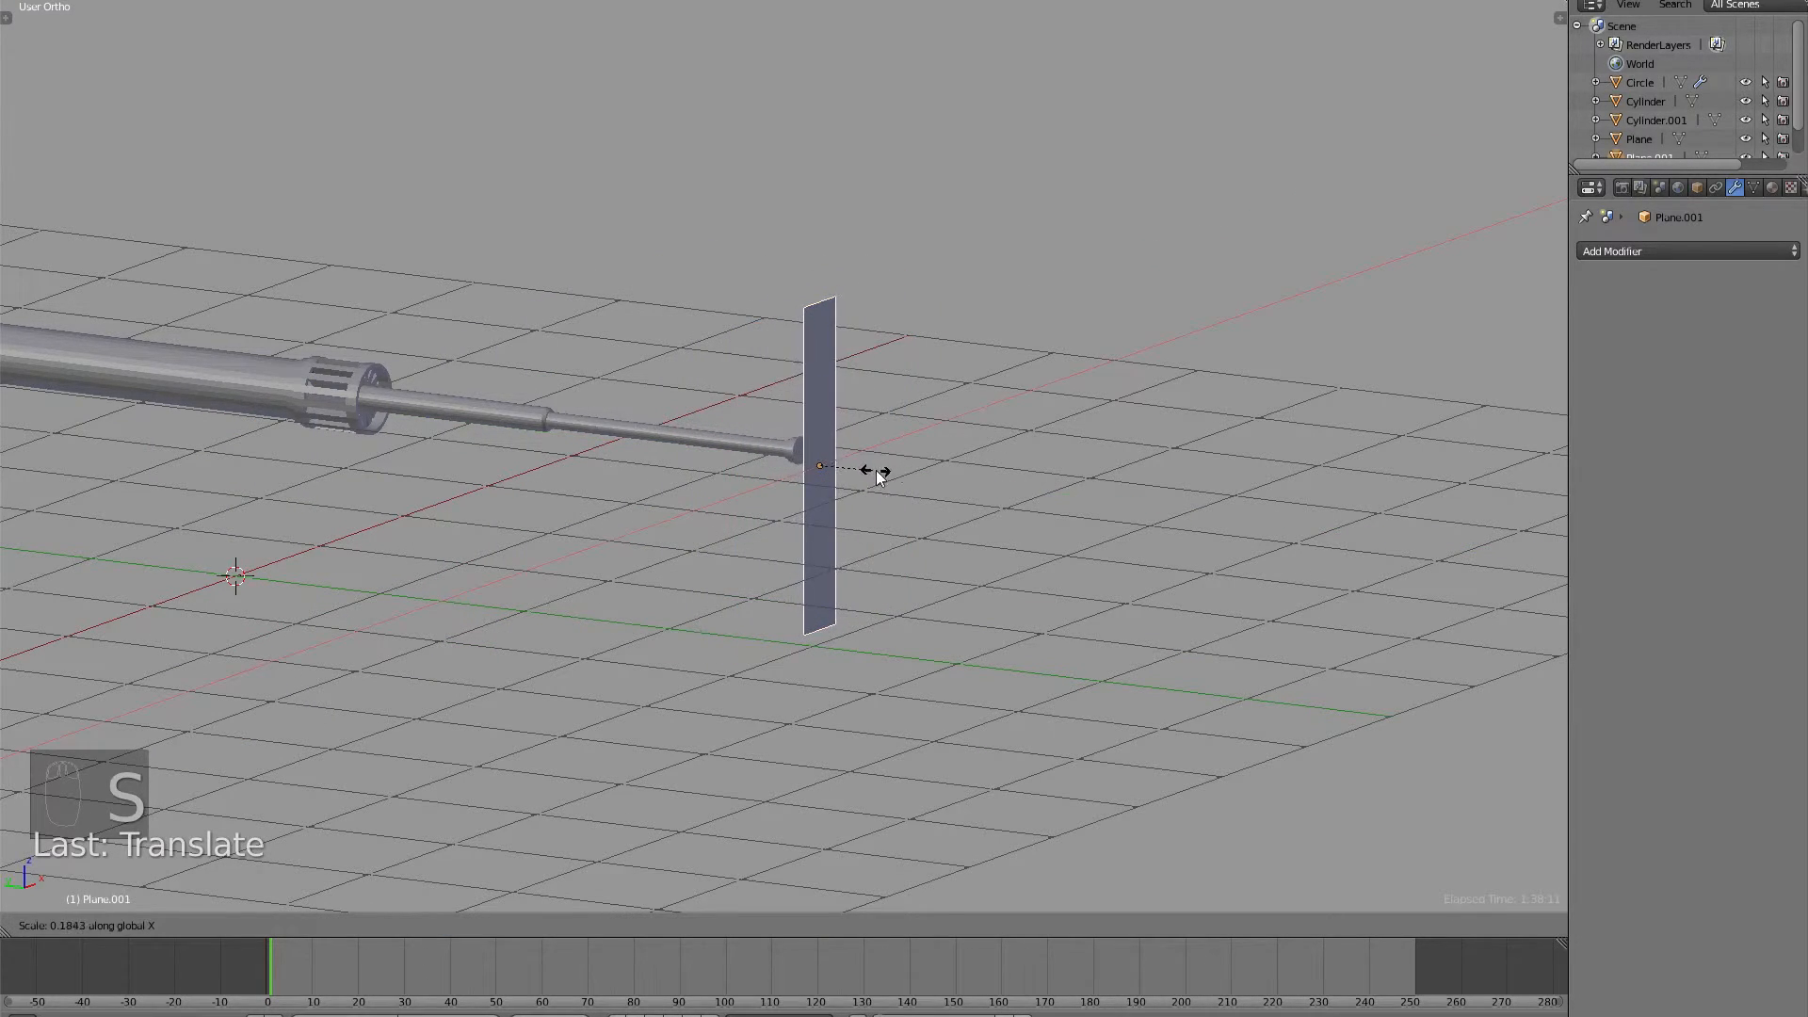
{"action": "left_click", "coordinate": [876, 471]}
{"action": "key", "text": "s"}
{"action": "key", "text": "z"}
{"action": "left_click", "coordinate": [962, 432]}
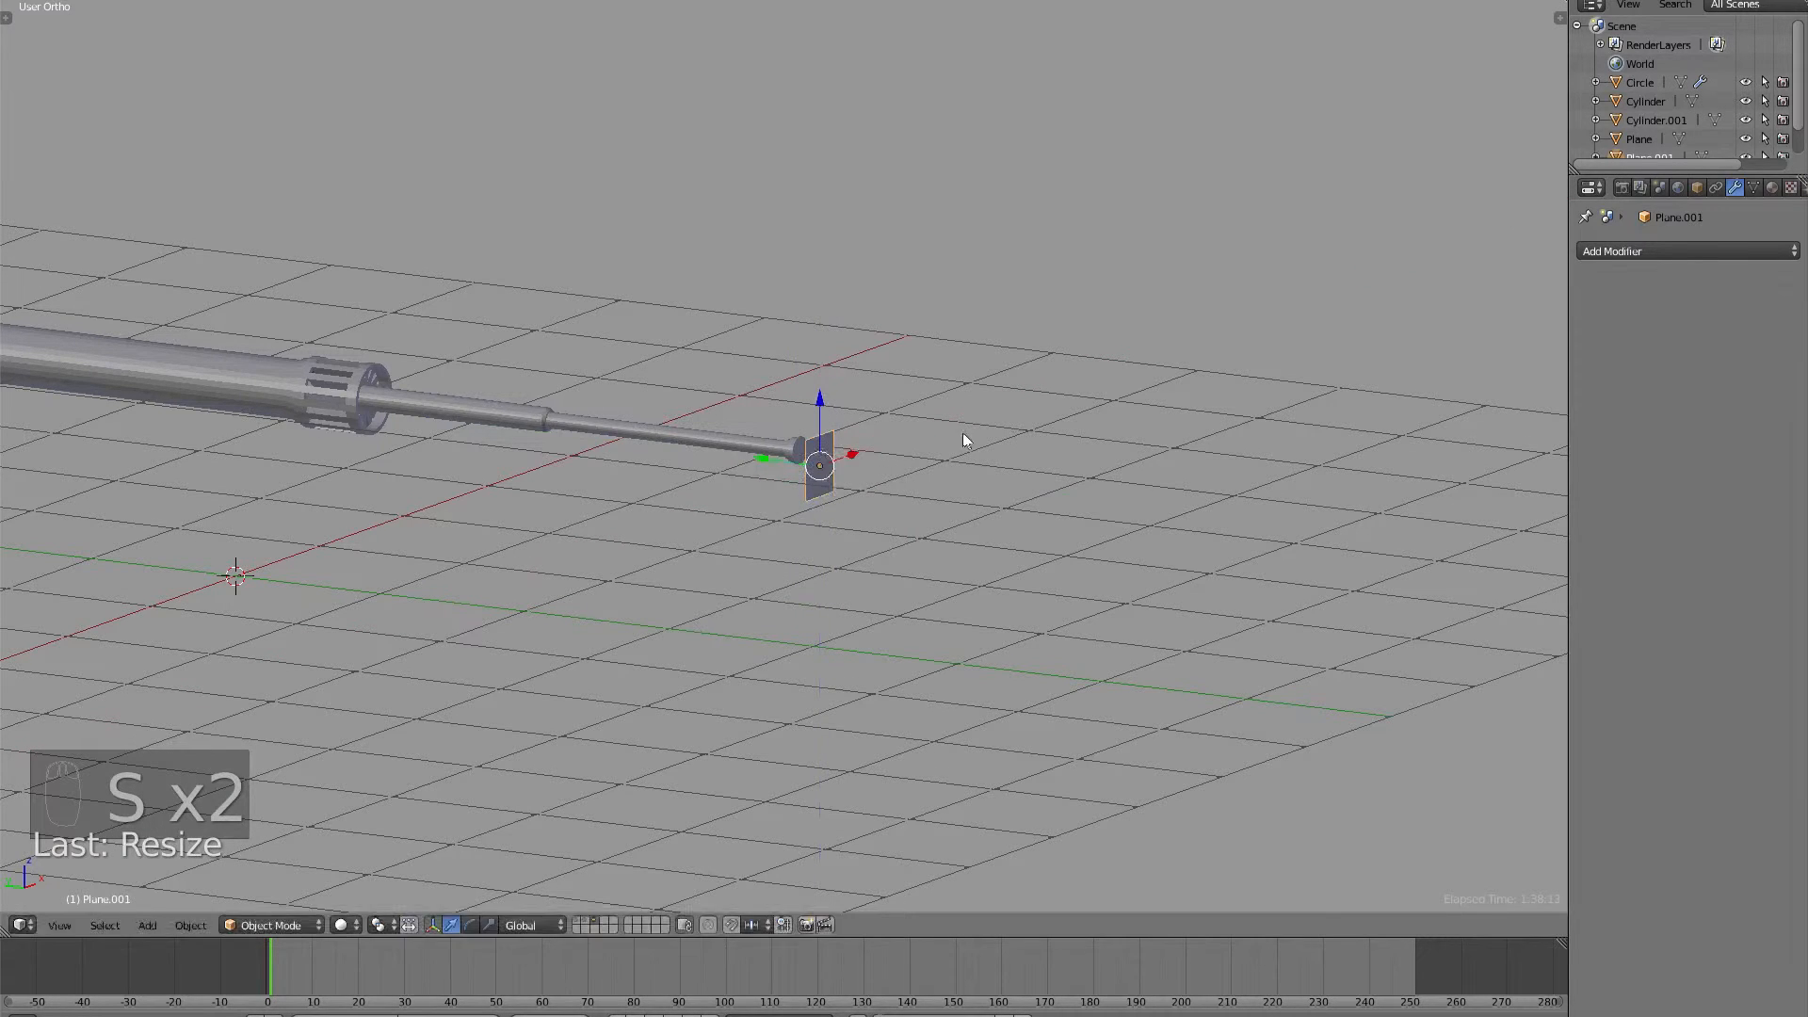
{"action": "key", "text": "s"}
{"action": "left_click", "coordinate": [866, 455]}
From the right view, move the plane along Z and Y until it sits against the rod tip.
{"action": "key", "text": "KP_3"}
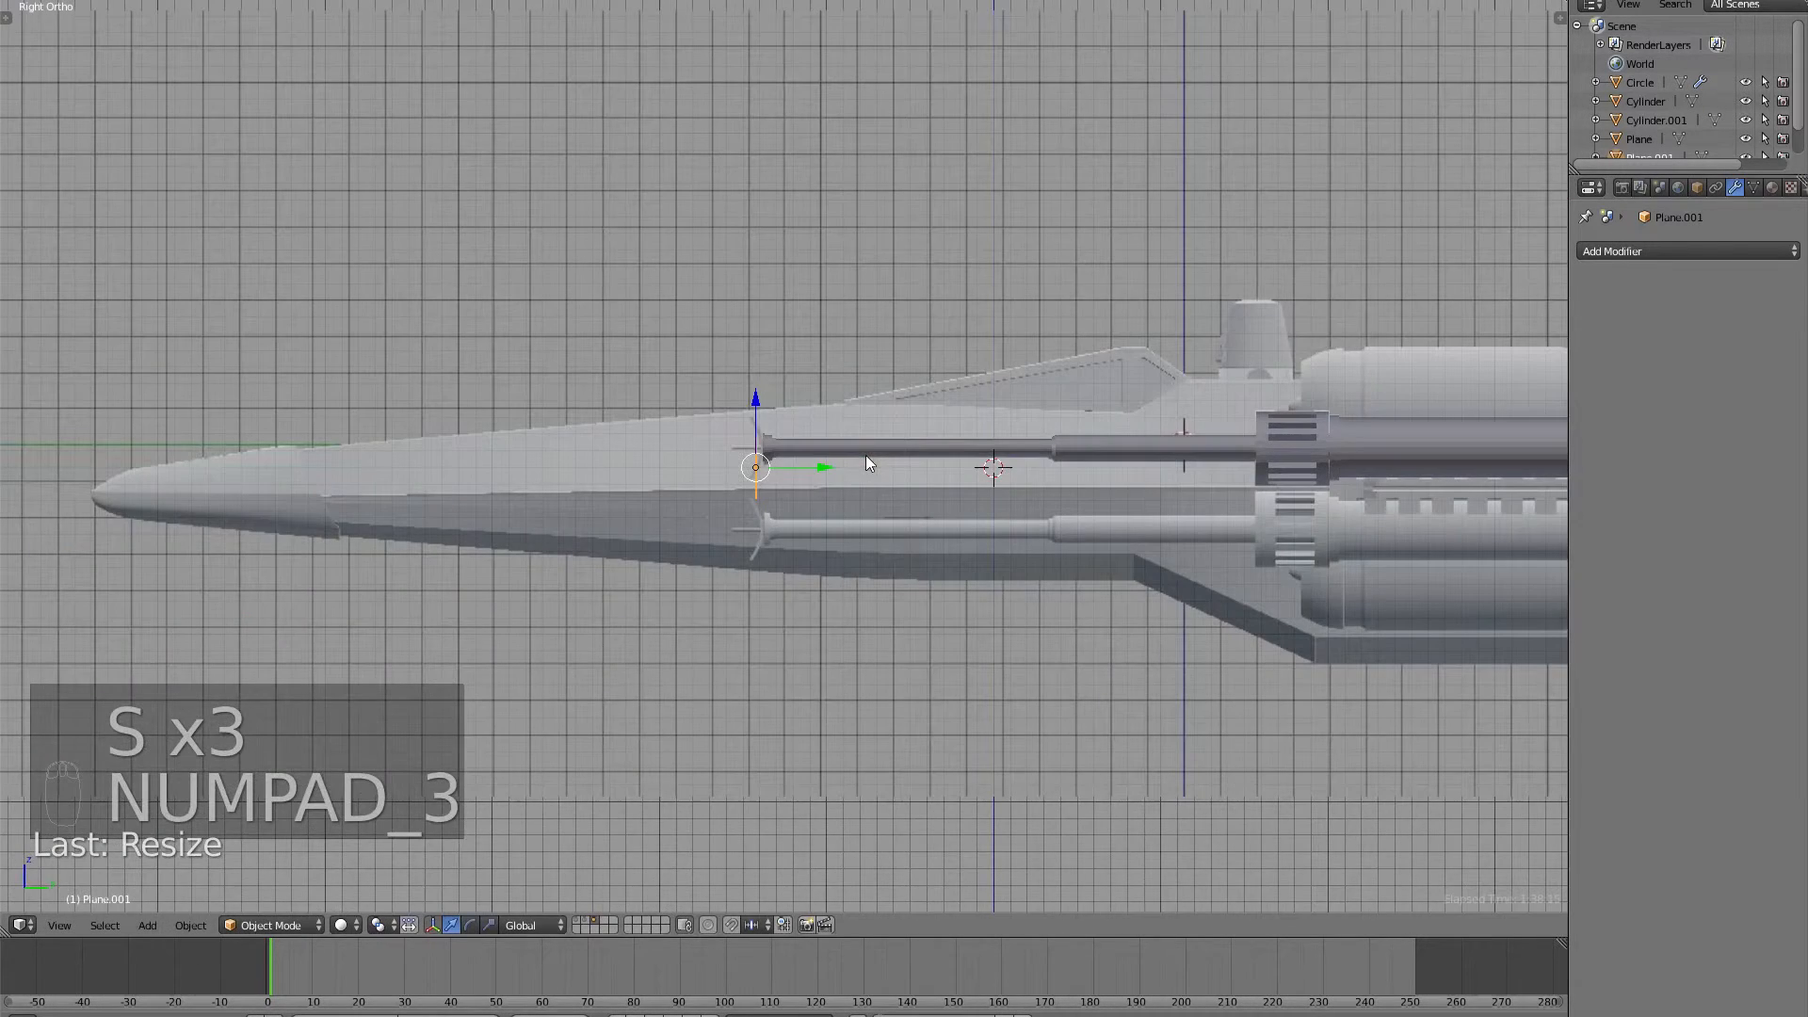
{"action": "scroll", "coordinate": [766, 439], "scroll_direction": "up", "scroll_amount": 6}
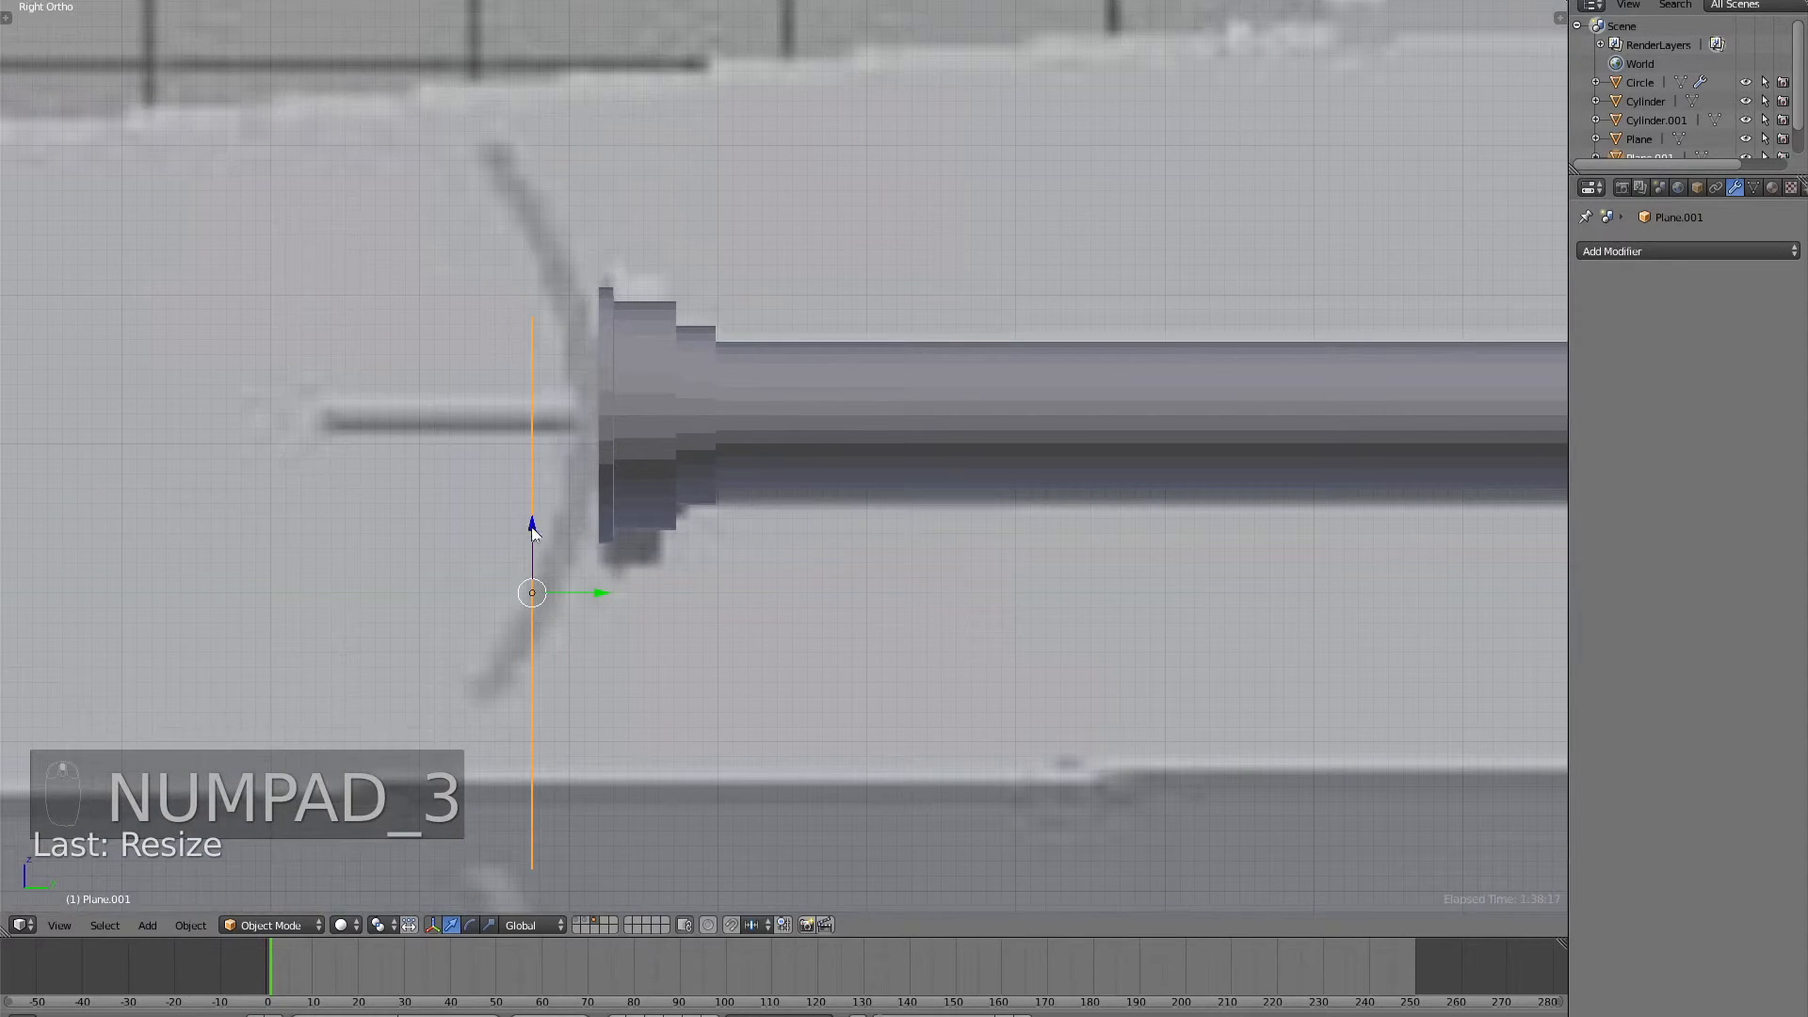
{"action": "key", "text": "g"}
{"action": "key", "text": "z"}
{"action": "left_click", "coordinate": [549, 366]}
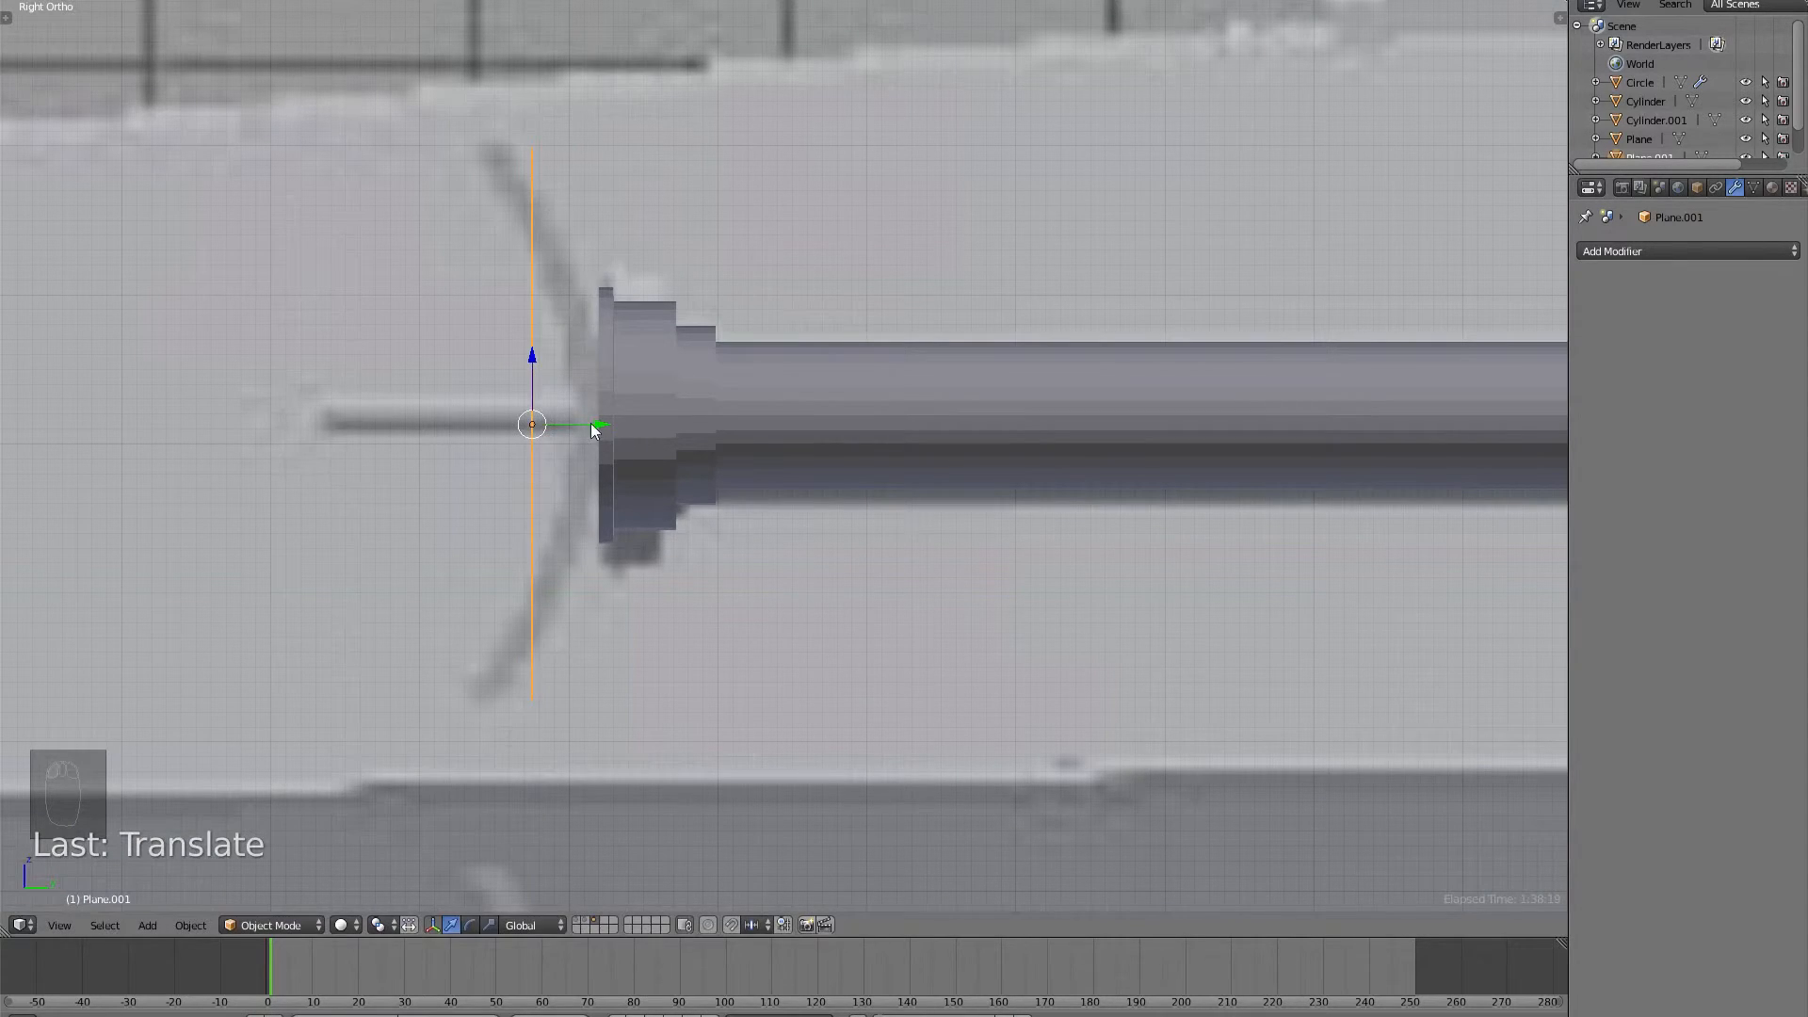
{"action": "key", "text": "g"}
{"action": "key", "text": "y"}
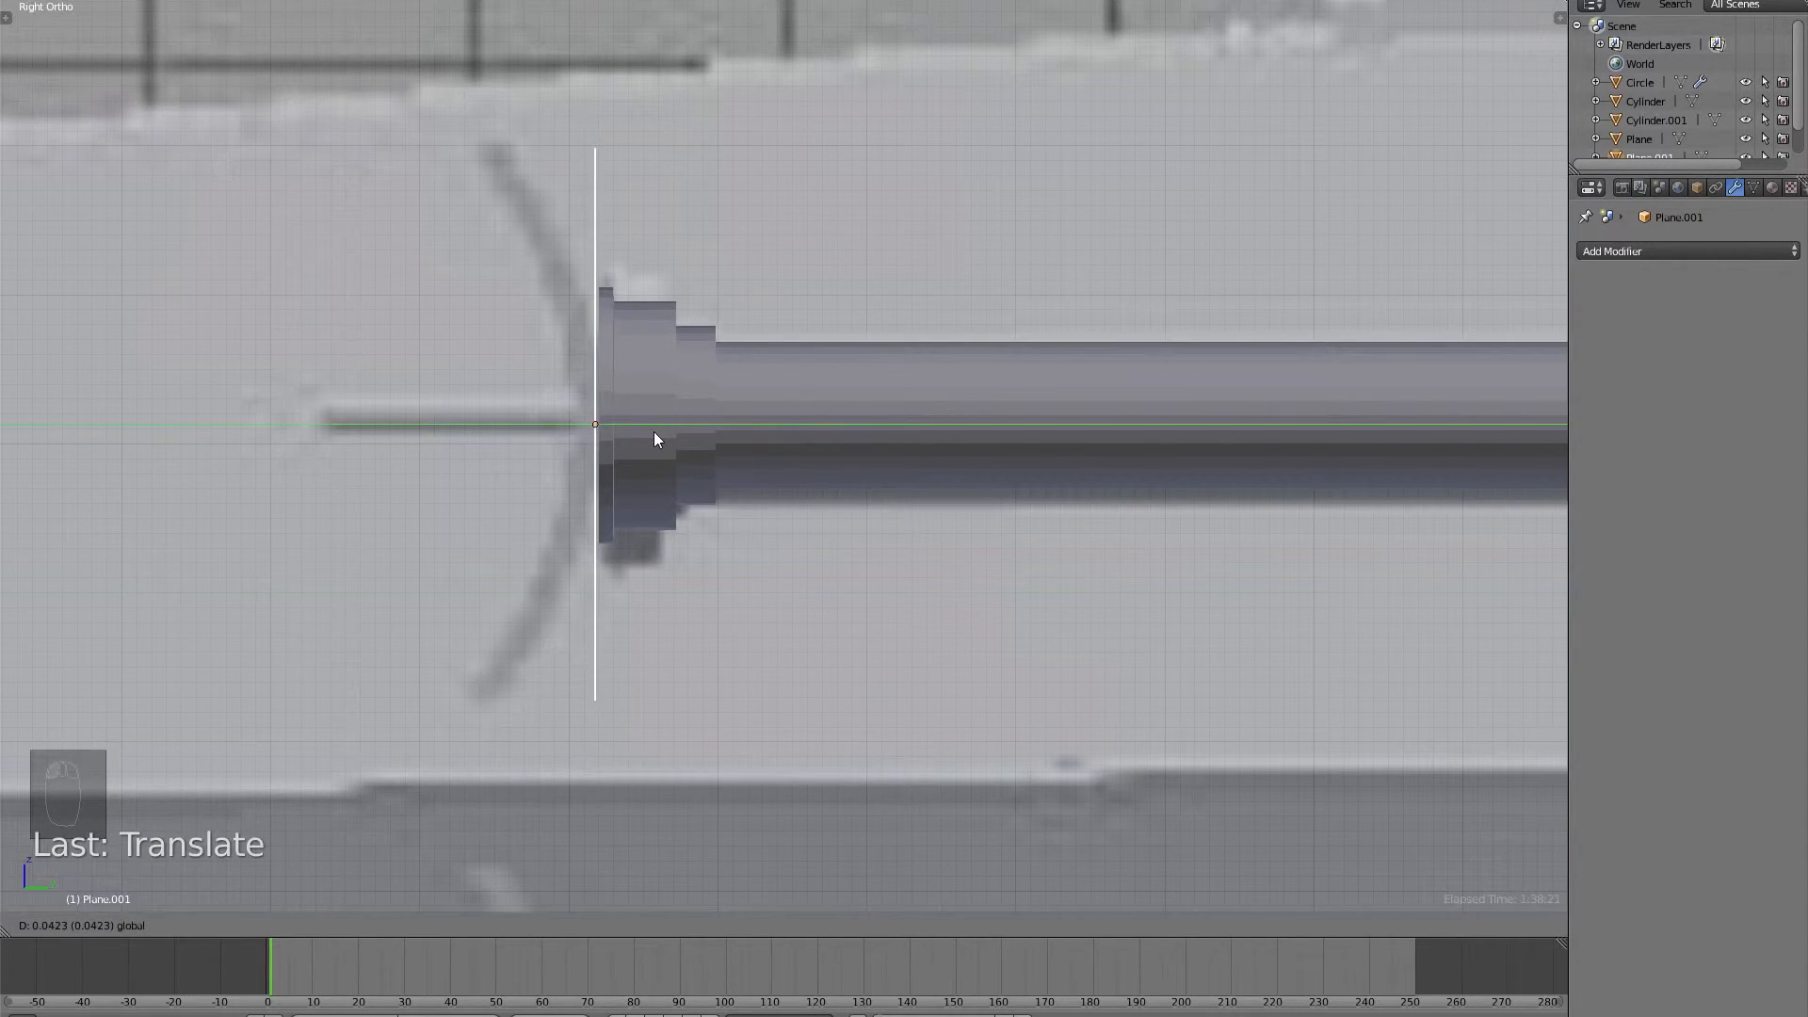
{"action": "left_click", "coordinate": [658, 432]}
Shift the plane along X and check it in front view so it centres on the rod.
{"action": "middle_click_drag", "start_coordinate": [657, 433], "coordinate": [775, 480]}
{"action": "key", "text": "g"}
{"action": "key", "text": "x"}
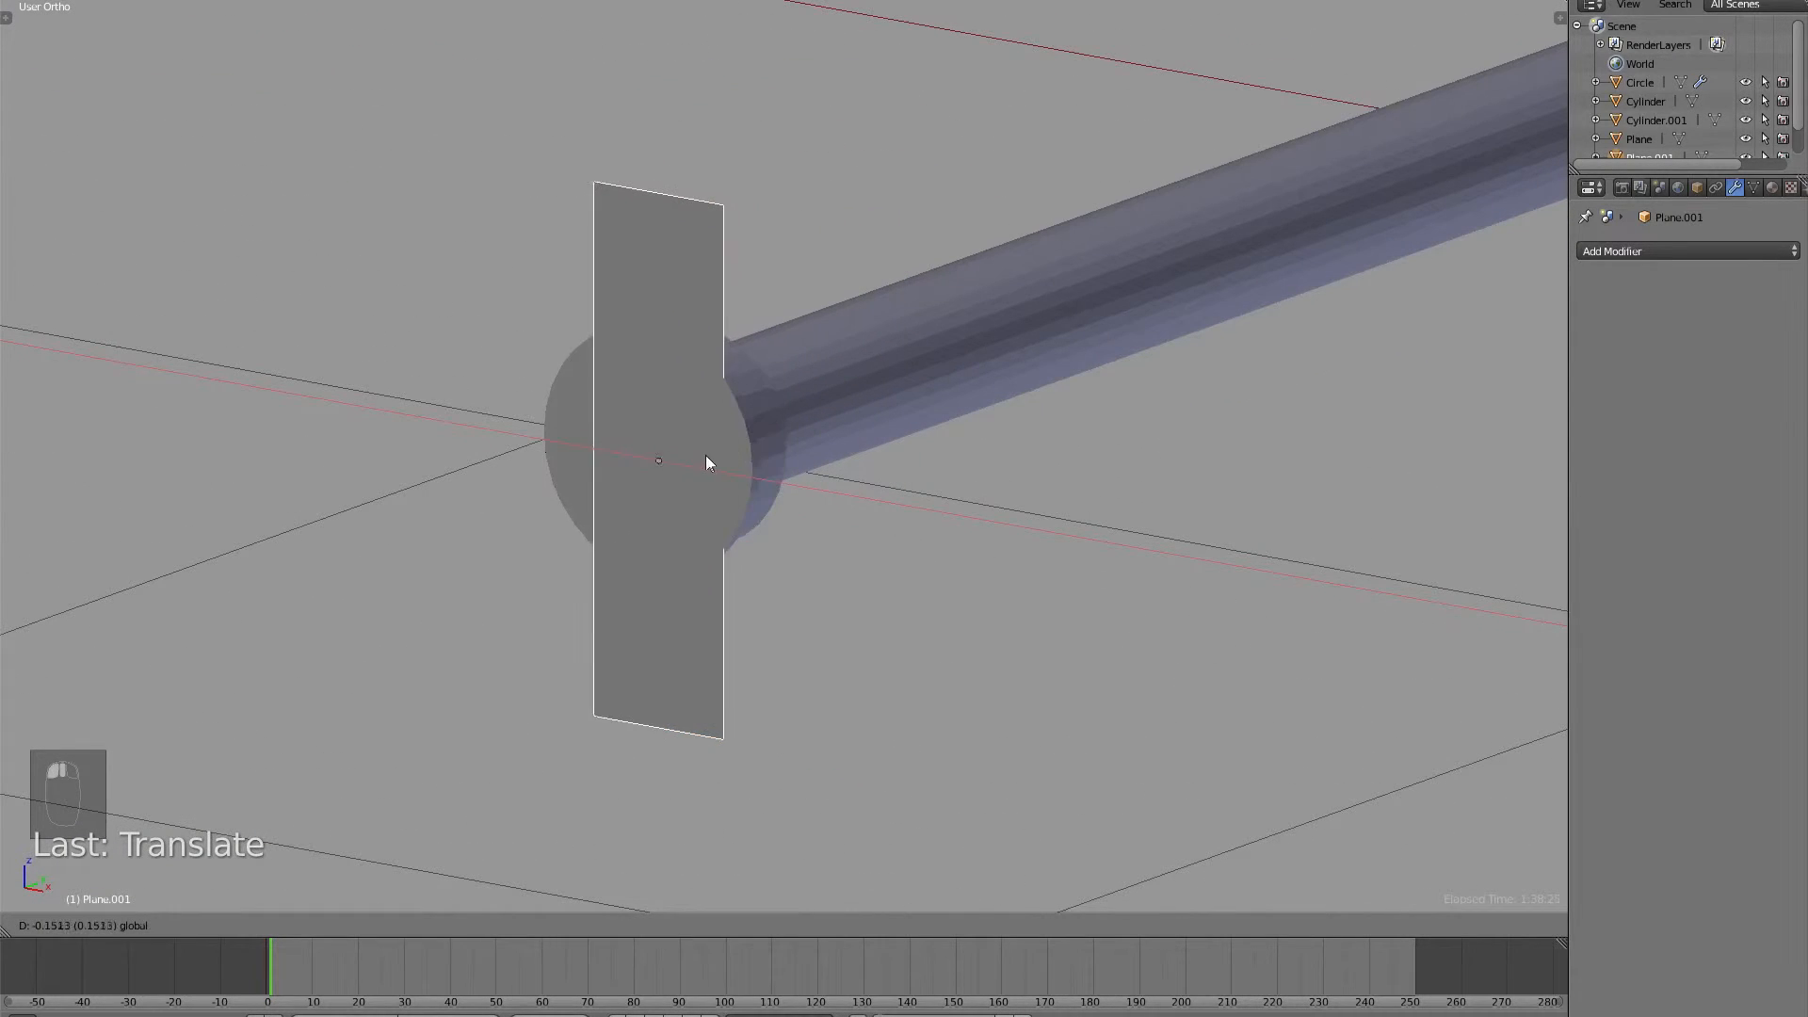
{"action": "left_click", "coordinate": [705, 460]}
{"action": "key", "text": "KP_1"}
{"action": "key", "text": "z"}
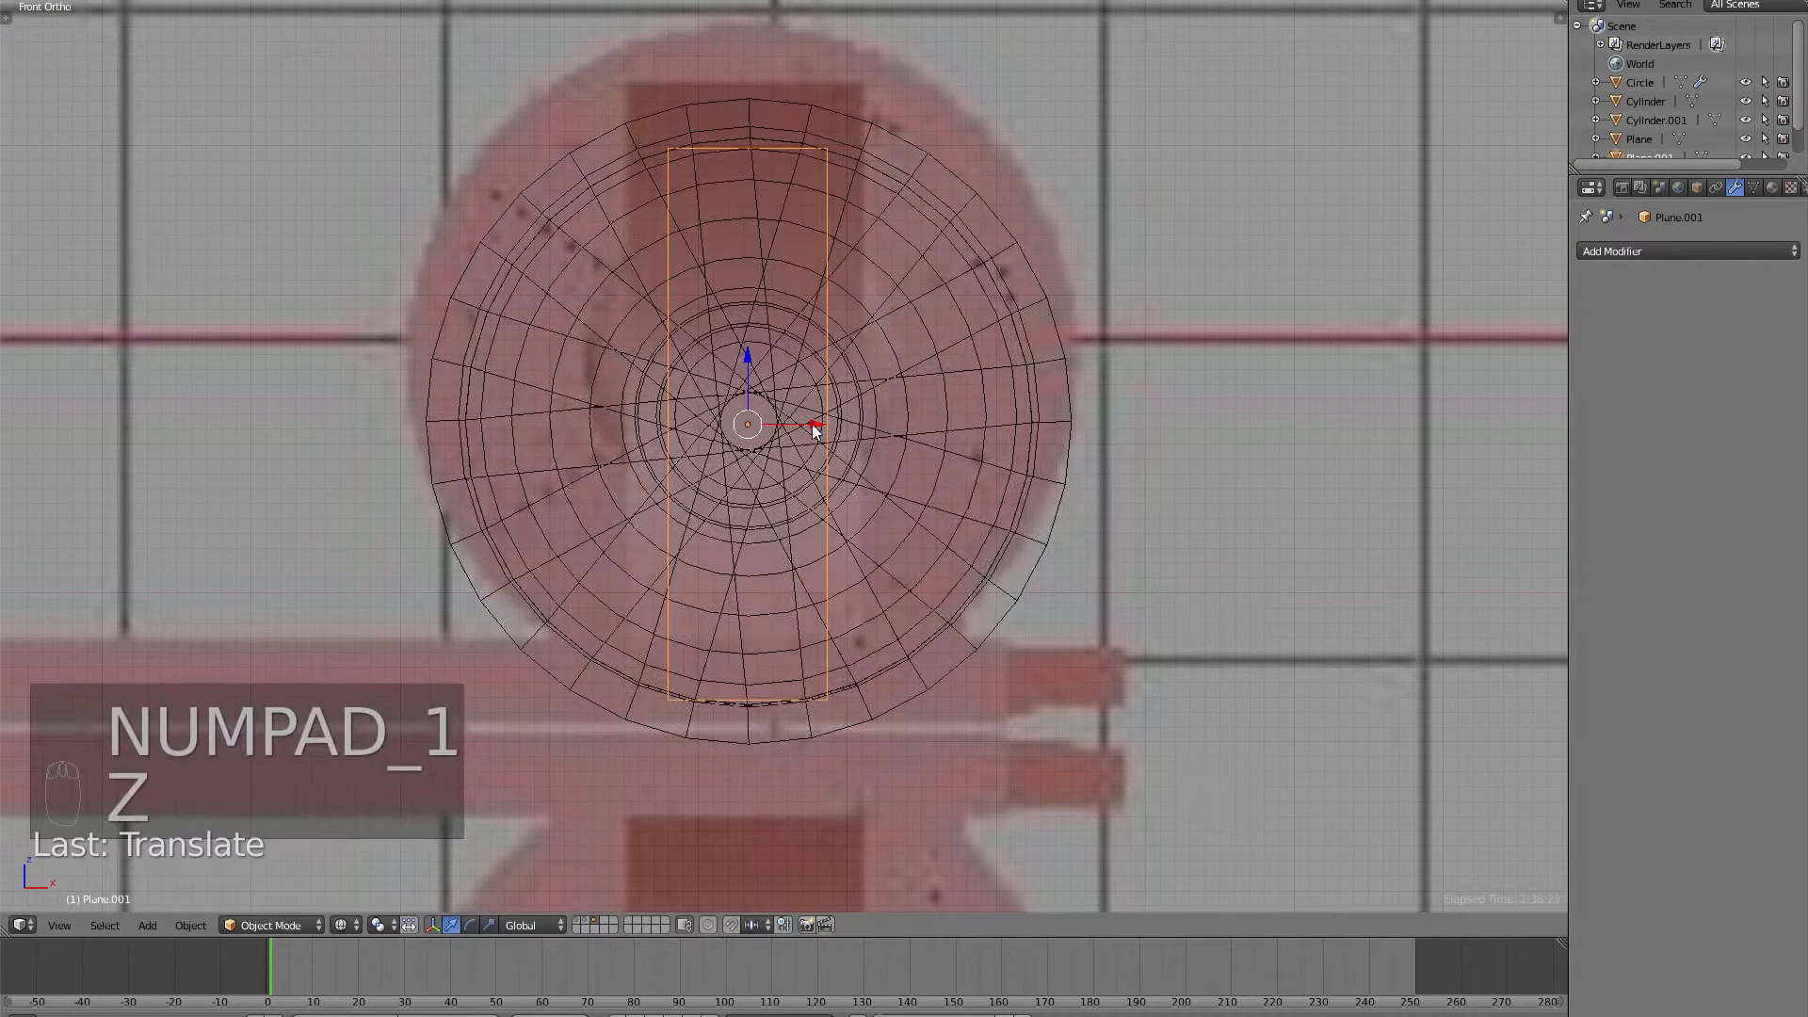
{"action": "key", "text": "z"}
{"action": "left_click_drag", "start_coordinate": [811, 422], "coordinate": [798, 422]}
{"action": "scroll", "coordinate": [799, 422], "scroll_direction": "down", "scroll_amount": 5}
{"action": "mouse_move", "coordinate": [799, 422]}
{"action": "middle_mouse_down"}
{"action": "mouse_move", "coordinate": [774, 456]}
{"action": "mouse_move", "coordinate": [808, 461]}
{"action": "middle_mouse_up"}
Adjust the plane's width, narrowing it along X, and recentre it on the rod tip.
{"action": "key", "text": "s"}
{"action": "left_click", "coordinate": [855, 459]}
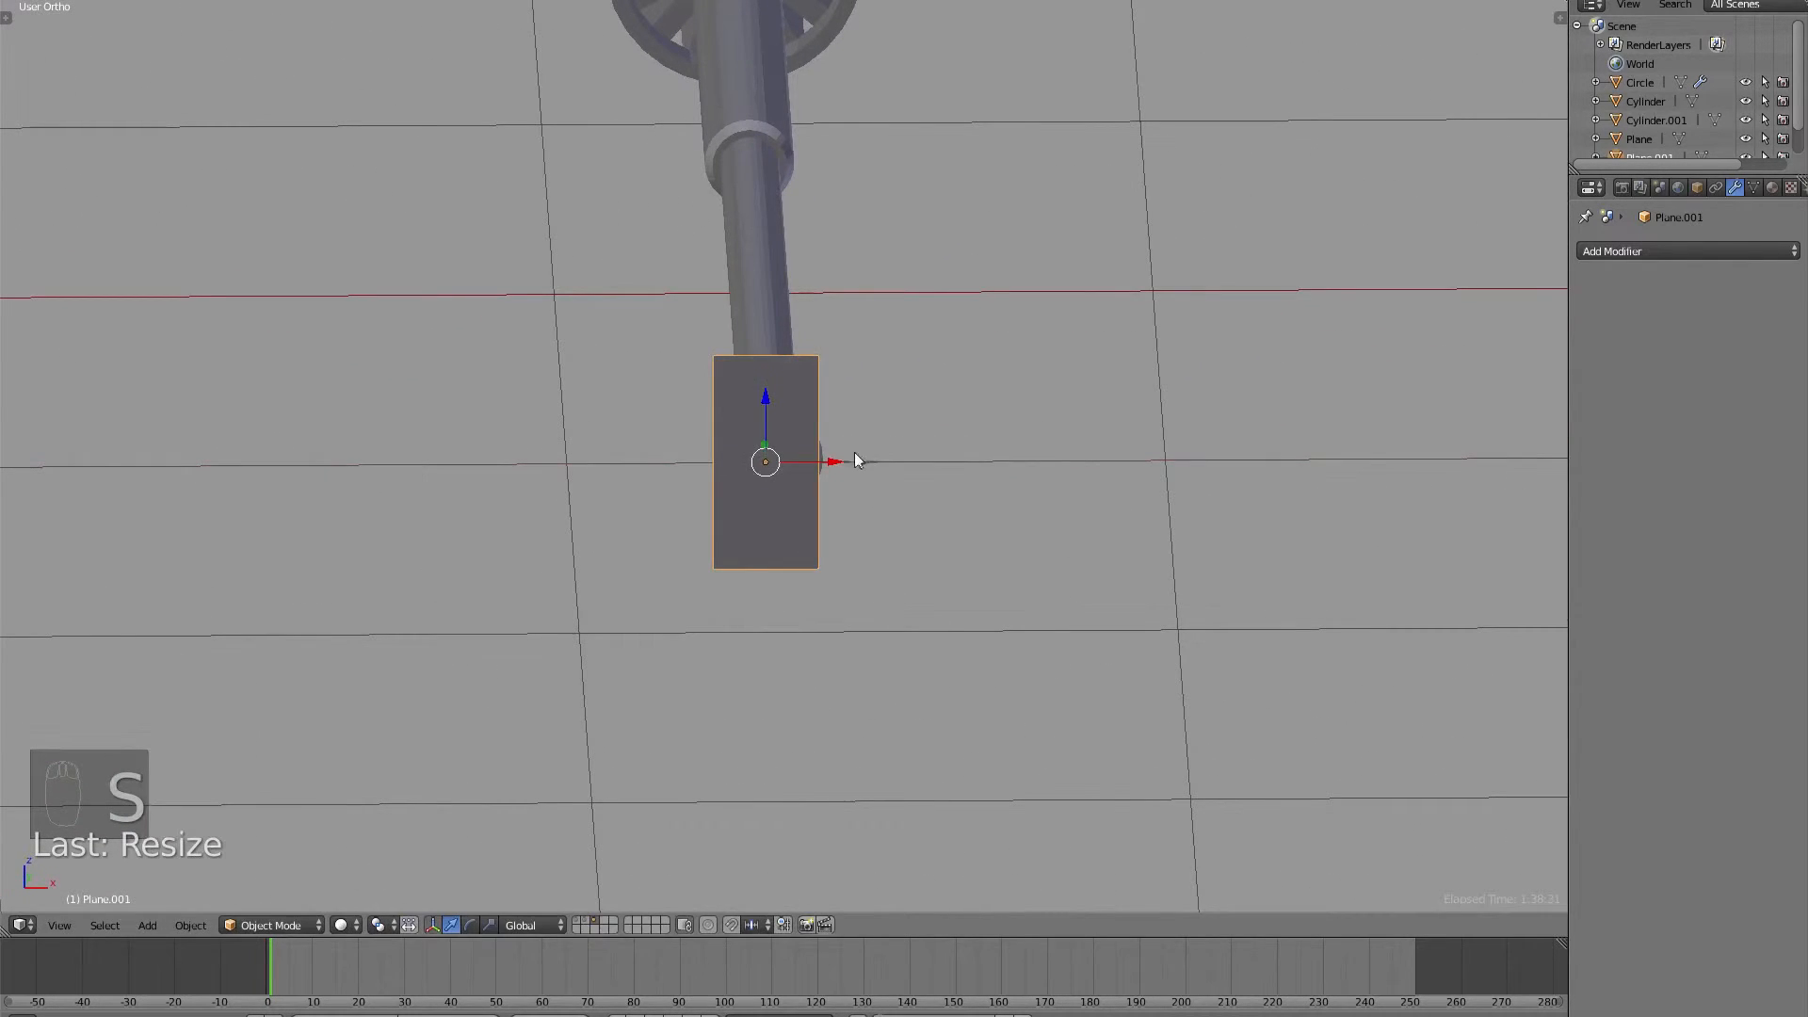
{"action": "left_click_drag", "start_coordinate": [807, 462], "coordinate": [818, 460]}
{"action": "key", "text": "s"}
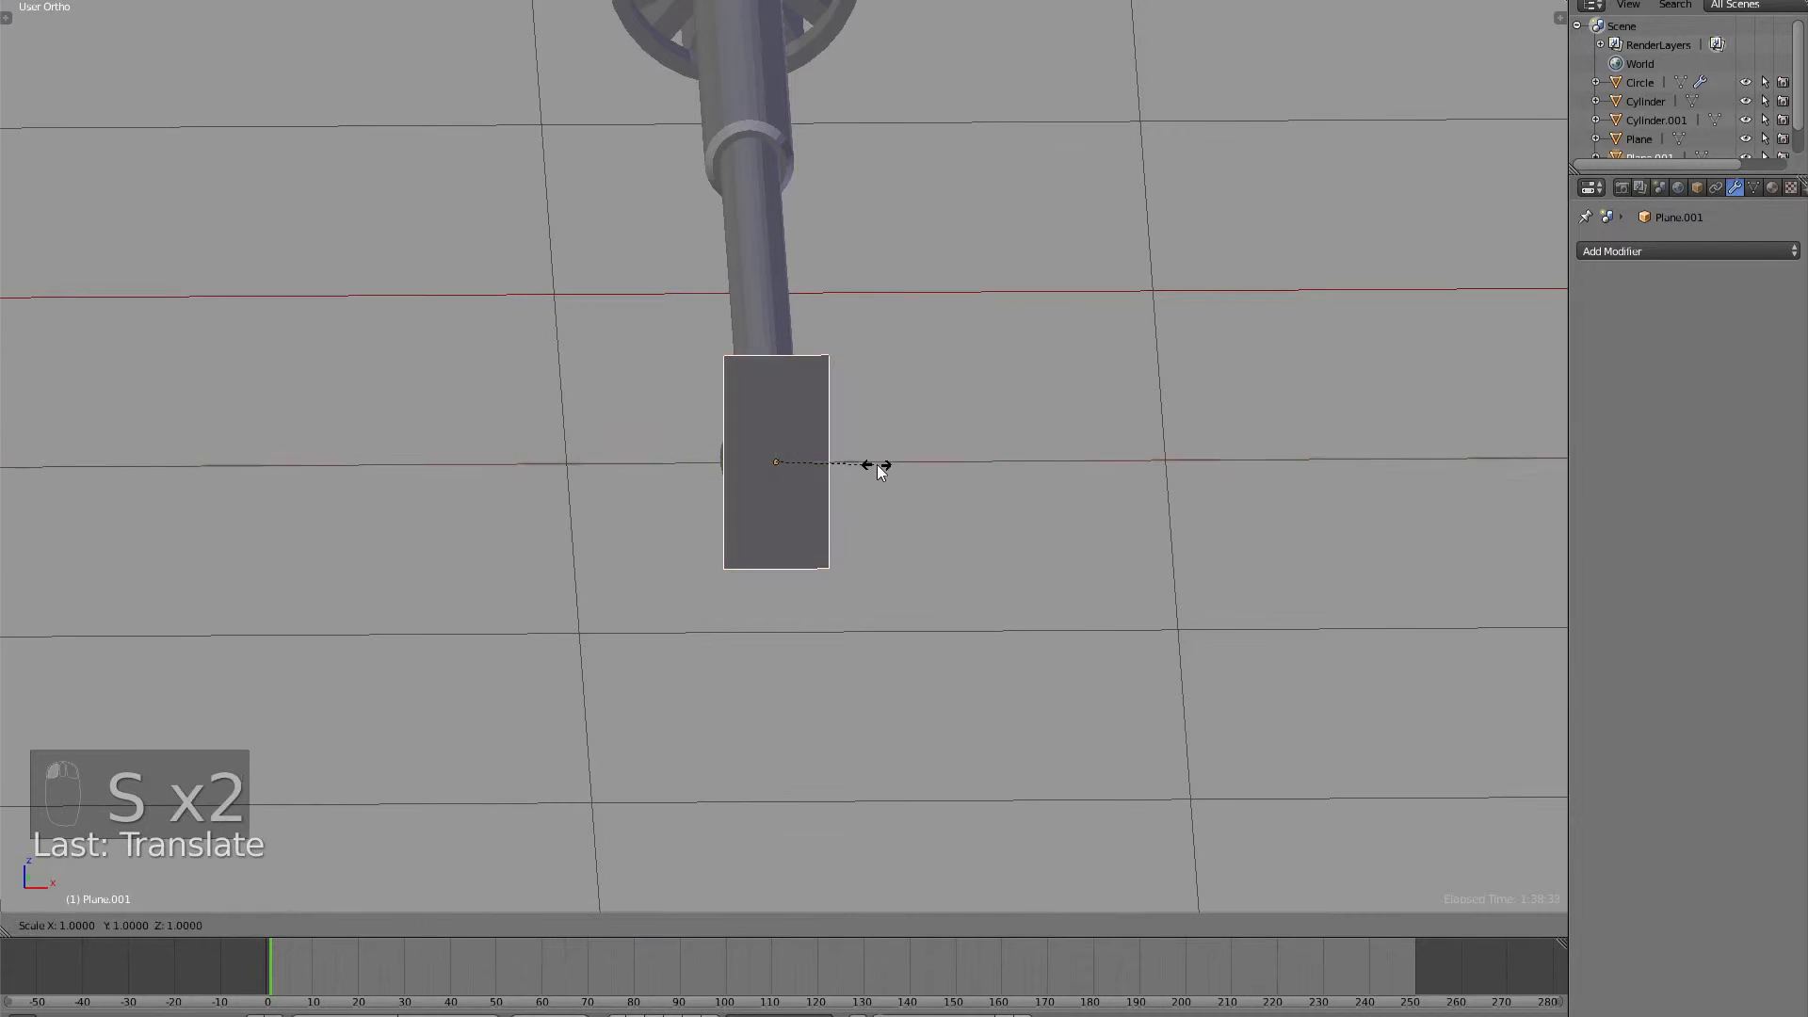
{"action": "left_click", "coordinate": [884, 465]}
{"action": "middle_click_drag", "start_coordinate": [885, 465], "coordinate": [771, 432]}
{"action": "key", "text": "s"}
{"action": "key", "text": "x"}
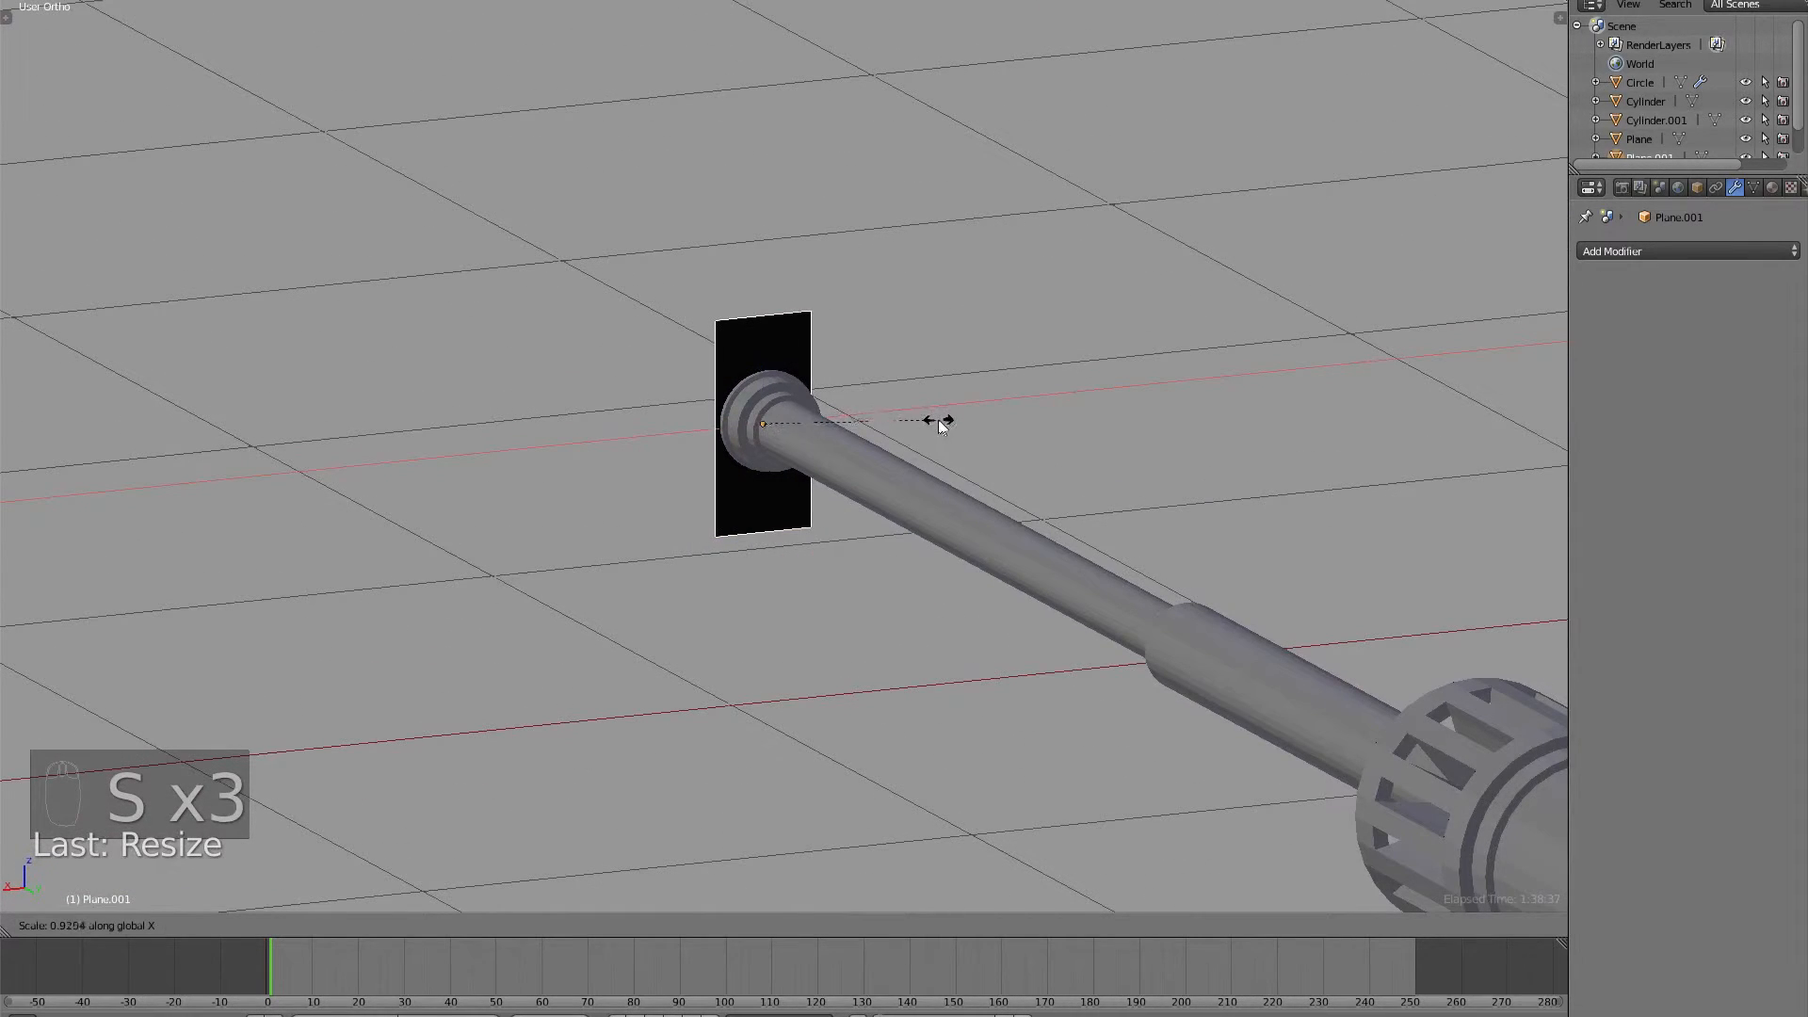
{"action": "left_click", "coordinate": [933, 426]}
{"action": "middle_click_drag", "start_coordinate": [932, 425], "coordinate": [833, 439]}
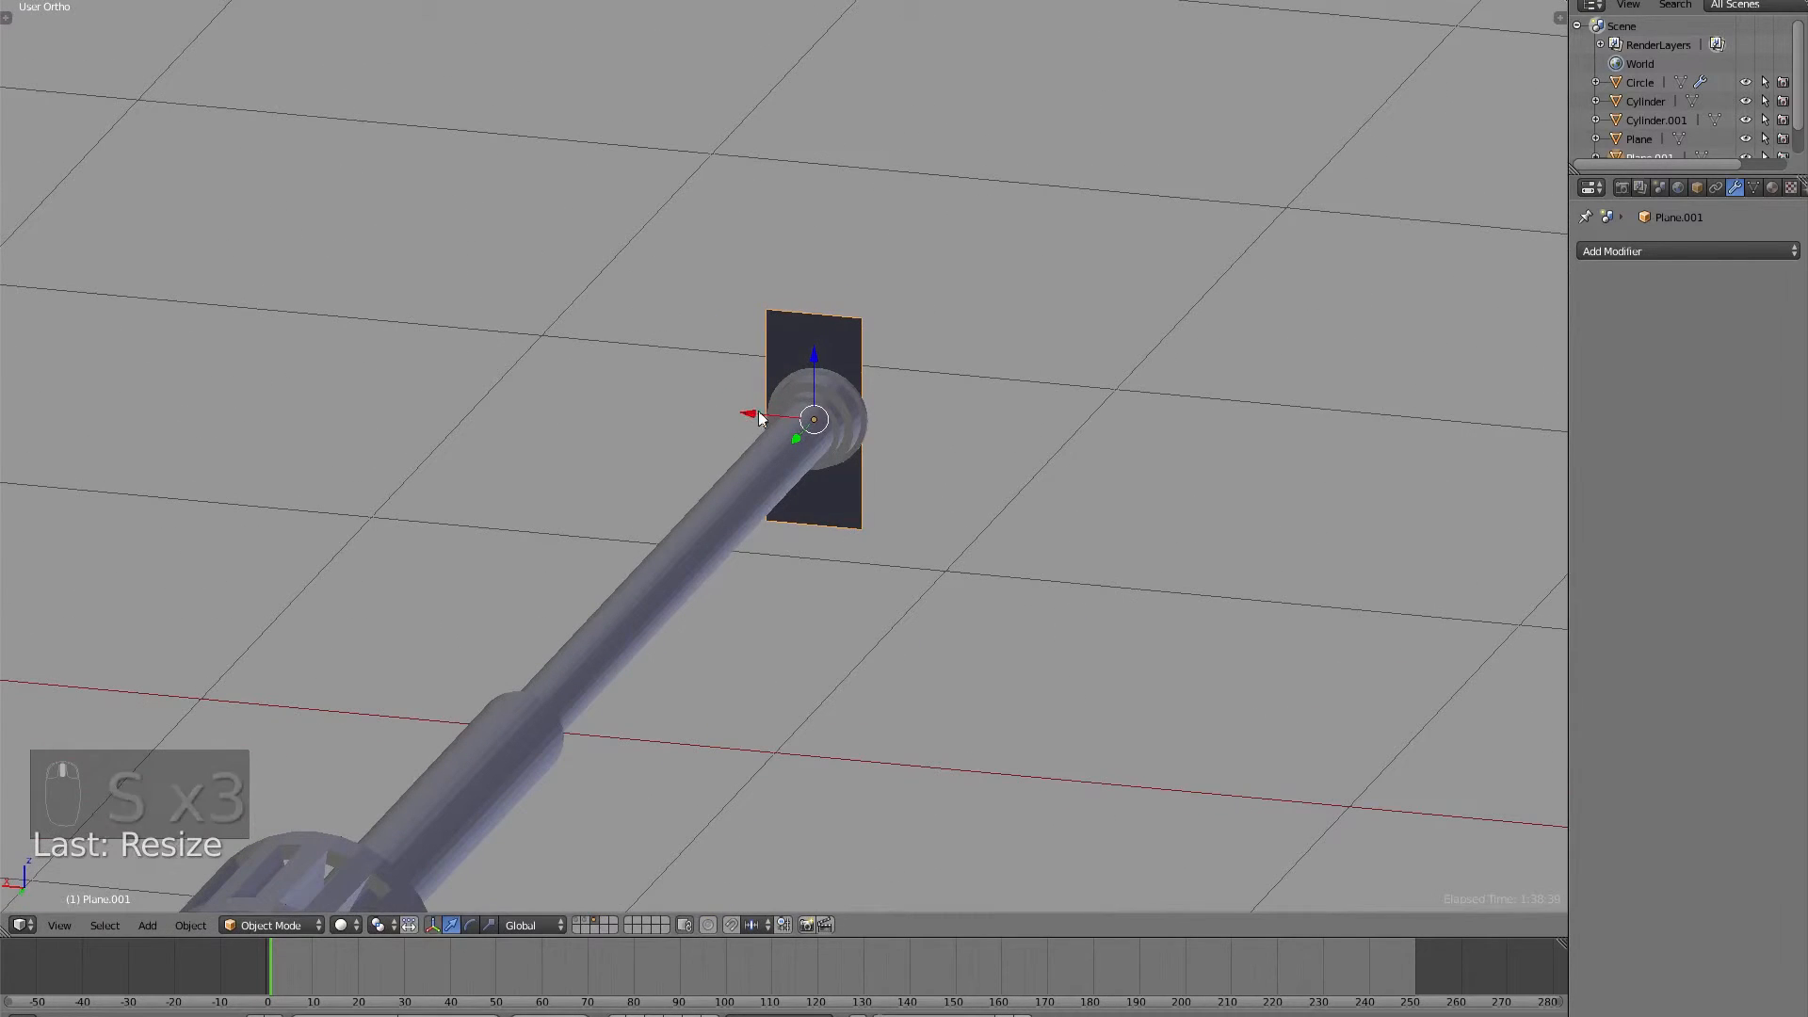
{"action": "left_click_drag", "start_coordinate": [759, 411], "coordinate": [764, 415]}
Give the panel a final resize and nudge into place, then deselect everything.
{"action": "middle_click_drag", "start_coordinate": [819, 405], "coordinate": [868, 399]}
{"action": "key", "text": "s"}
{"action": "left_click", "coordinate": [798, 414]}
{"action": "left_click_drag", "start_coordinate": [798, 415], "coordinate": [747, 414]}
{"action": "middle_click_drag", "start_coordinate": [747, 415], "coordinate": [704, 441]}
{"action": "key", "text": "a"}
{"action": "scroll", "coordinate": [704, 441], "scroll_direction": "up", "scroll_amount": 5}
In Edit Mode, add a middle loop cut and move it to bend the plane into a V.
{"action": "key", "text": "Tab"}
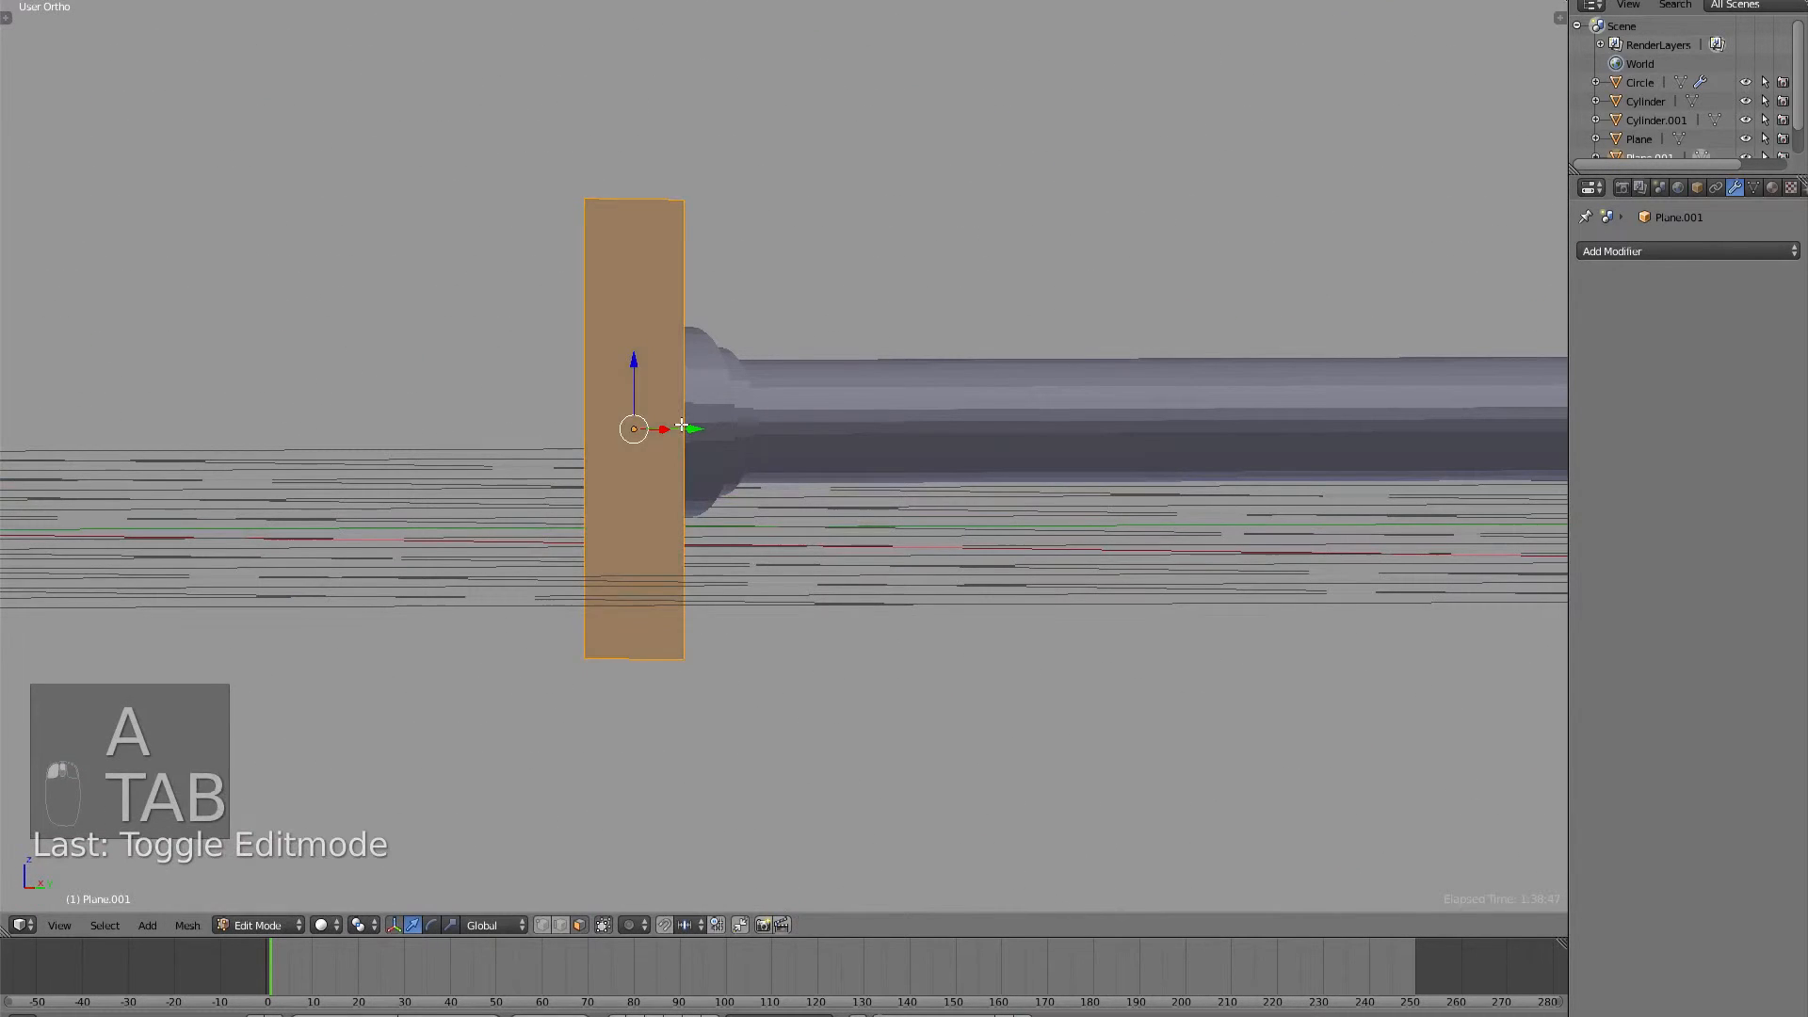
{"action": "key", "text": "a"}
{"action": "key", "text": "ctrl+r"}
{"action": "key", "text": "a"}
{"action": "left_click", "coordinate": [643, 235]}
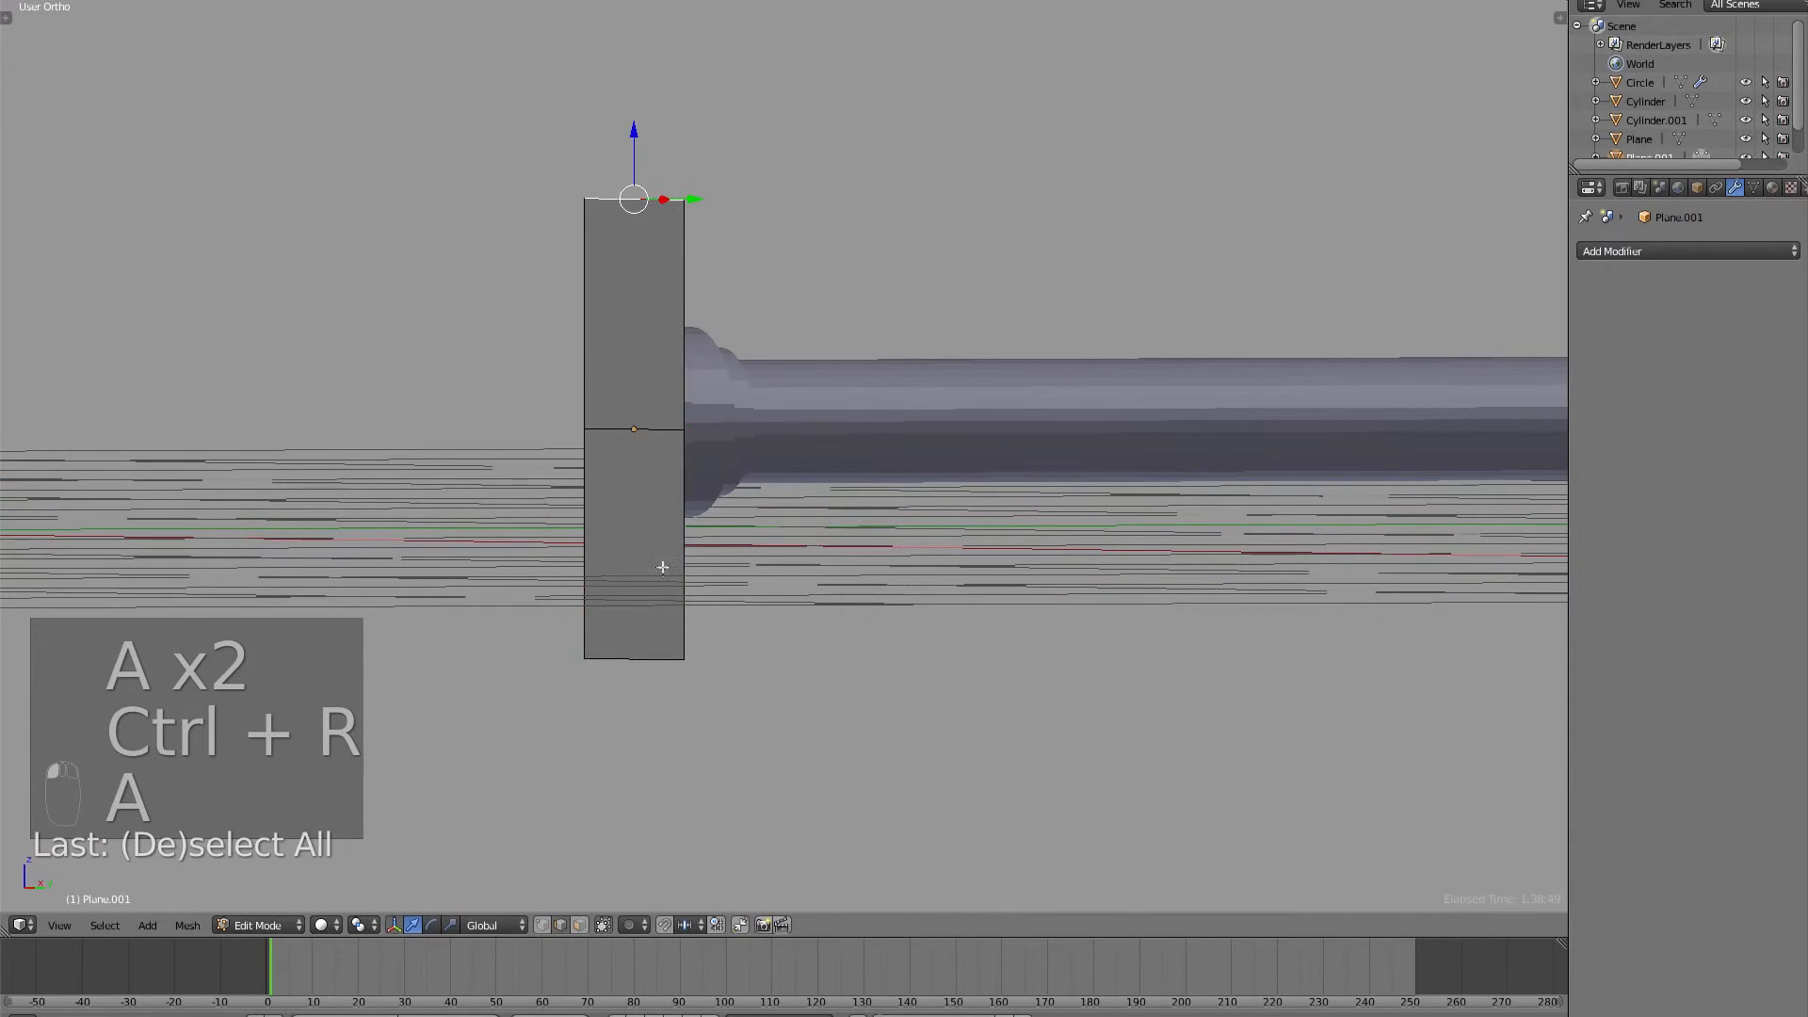
{"action": "middle_click_drag", "start_coordinate": [604, 648], "coordinate": [655, 597]}
{"action": "left_click_drag", "start_coordinate": [697, 426], "coordinate": [574, 441]}
{"action": "left_click", "coordinate": [574, 442]}
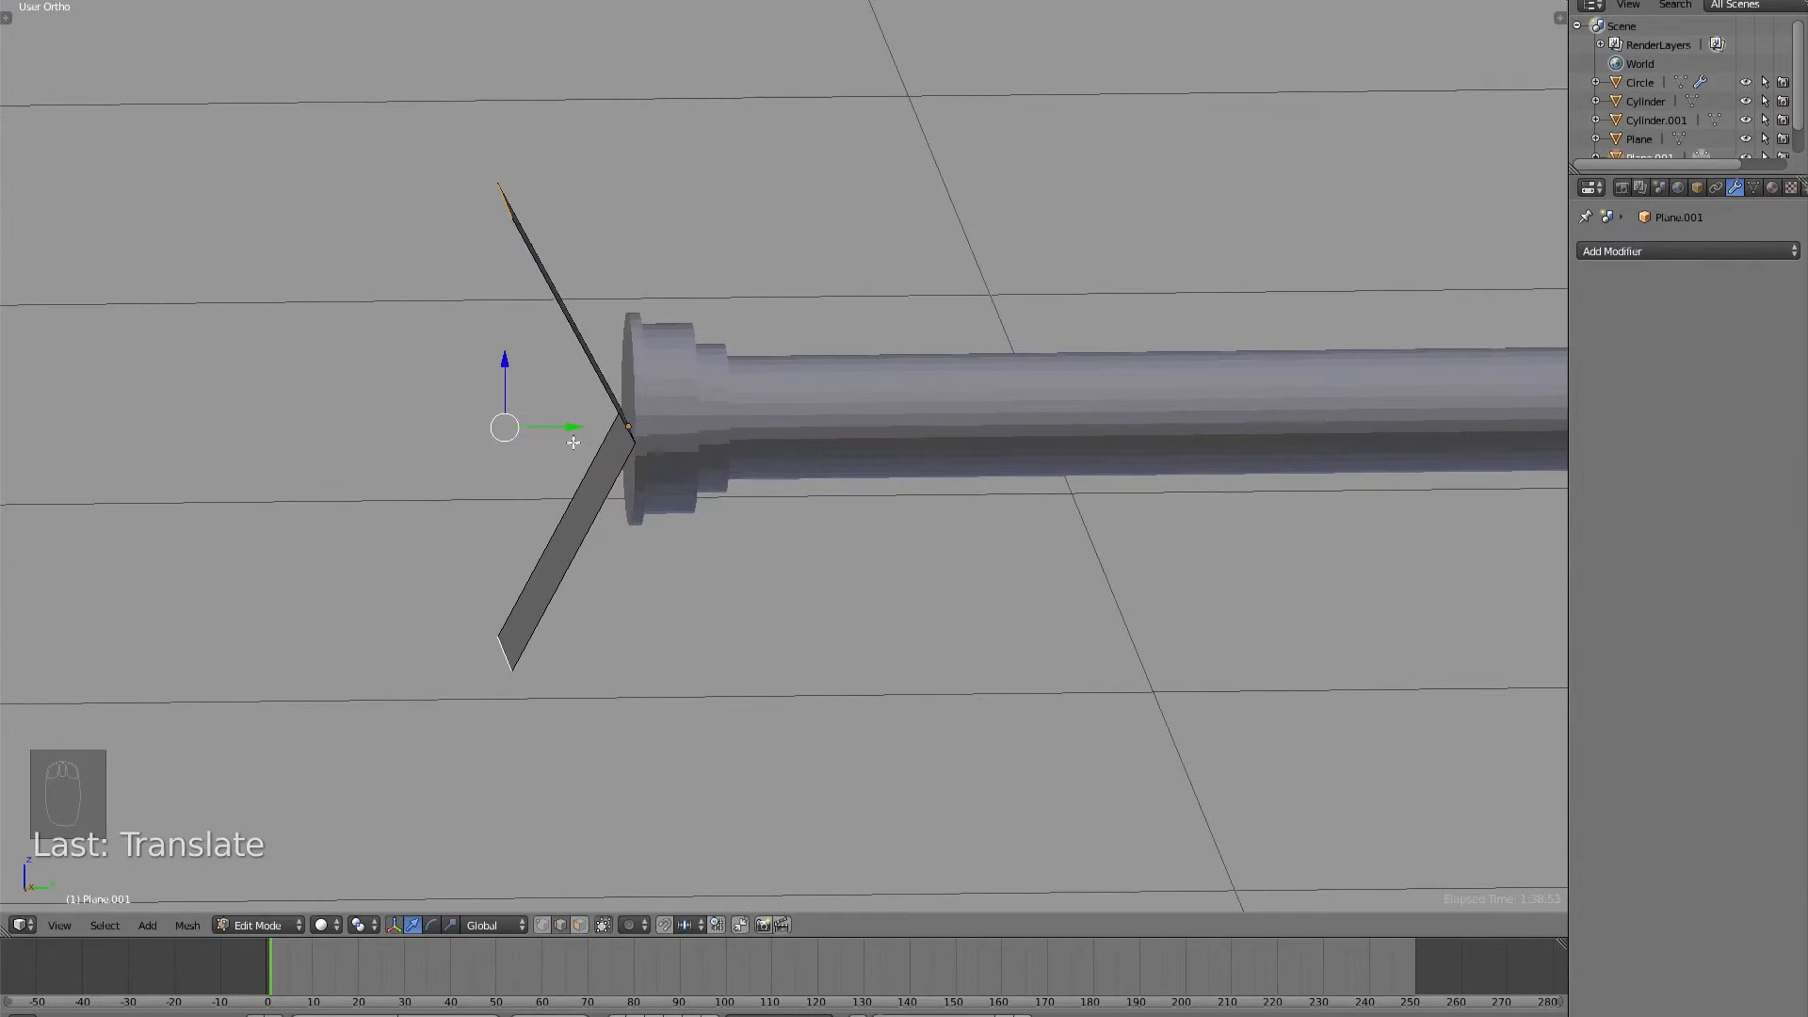
Bevel the fold into a rounded curve, then slide the fin along the rod to the cap.
{"action": "key", "text": "a"}
{"action": "middle_click_drag", "start_coordinate": [629, 455], "coordinate": [652, 434]}
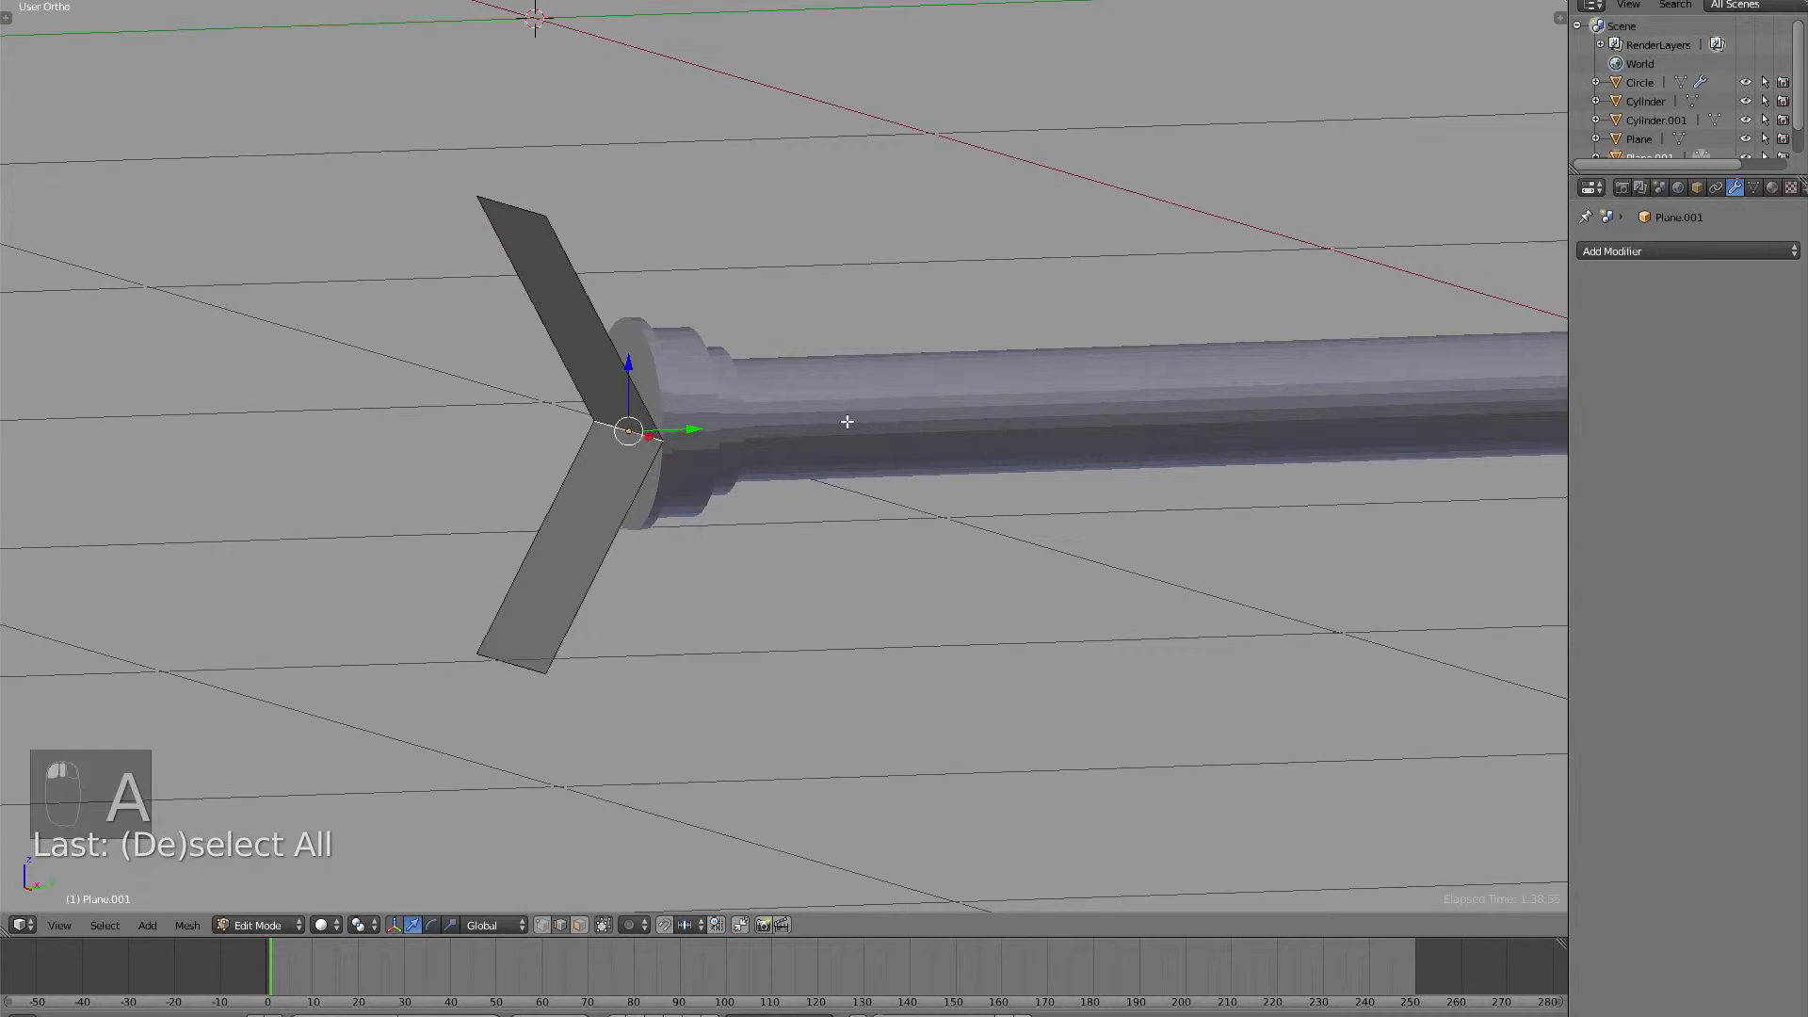
{"action": "key", "text": "ctrl+b"}
{"action": "scroll", "coordinate": [182, 114], "scroll_direction": "up", "scroll_amount": 8}
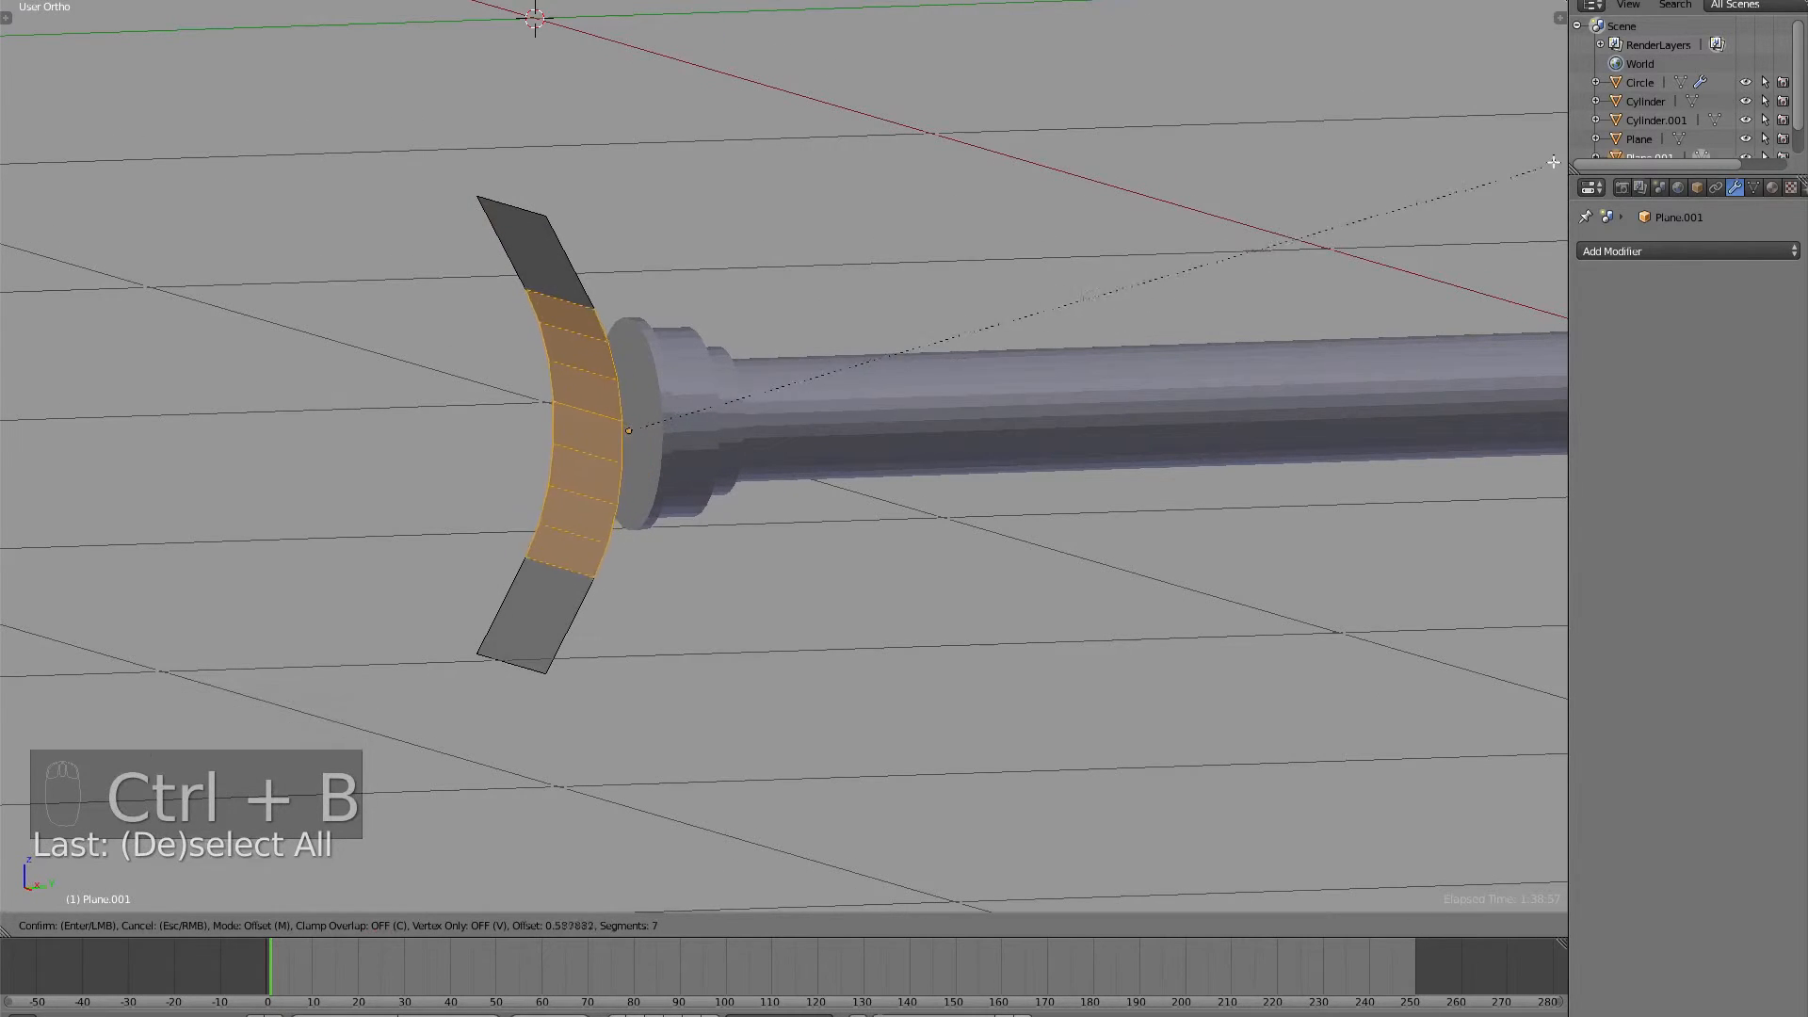
{"action": "left_click", "coordinate": [182, 114]}
{"action": "key", "text": "a"}
{"action": "key", "text": "Tab"}
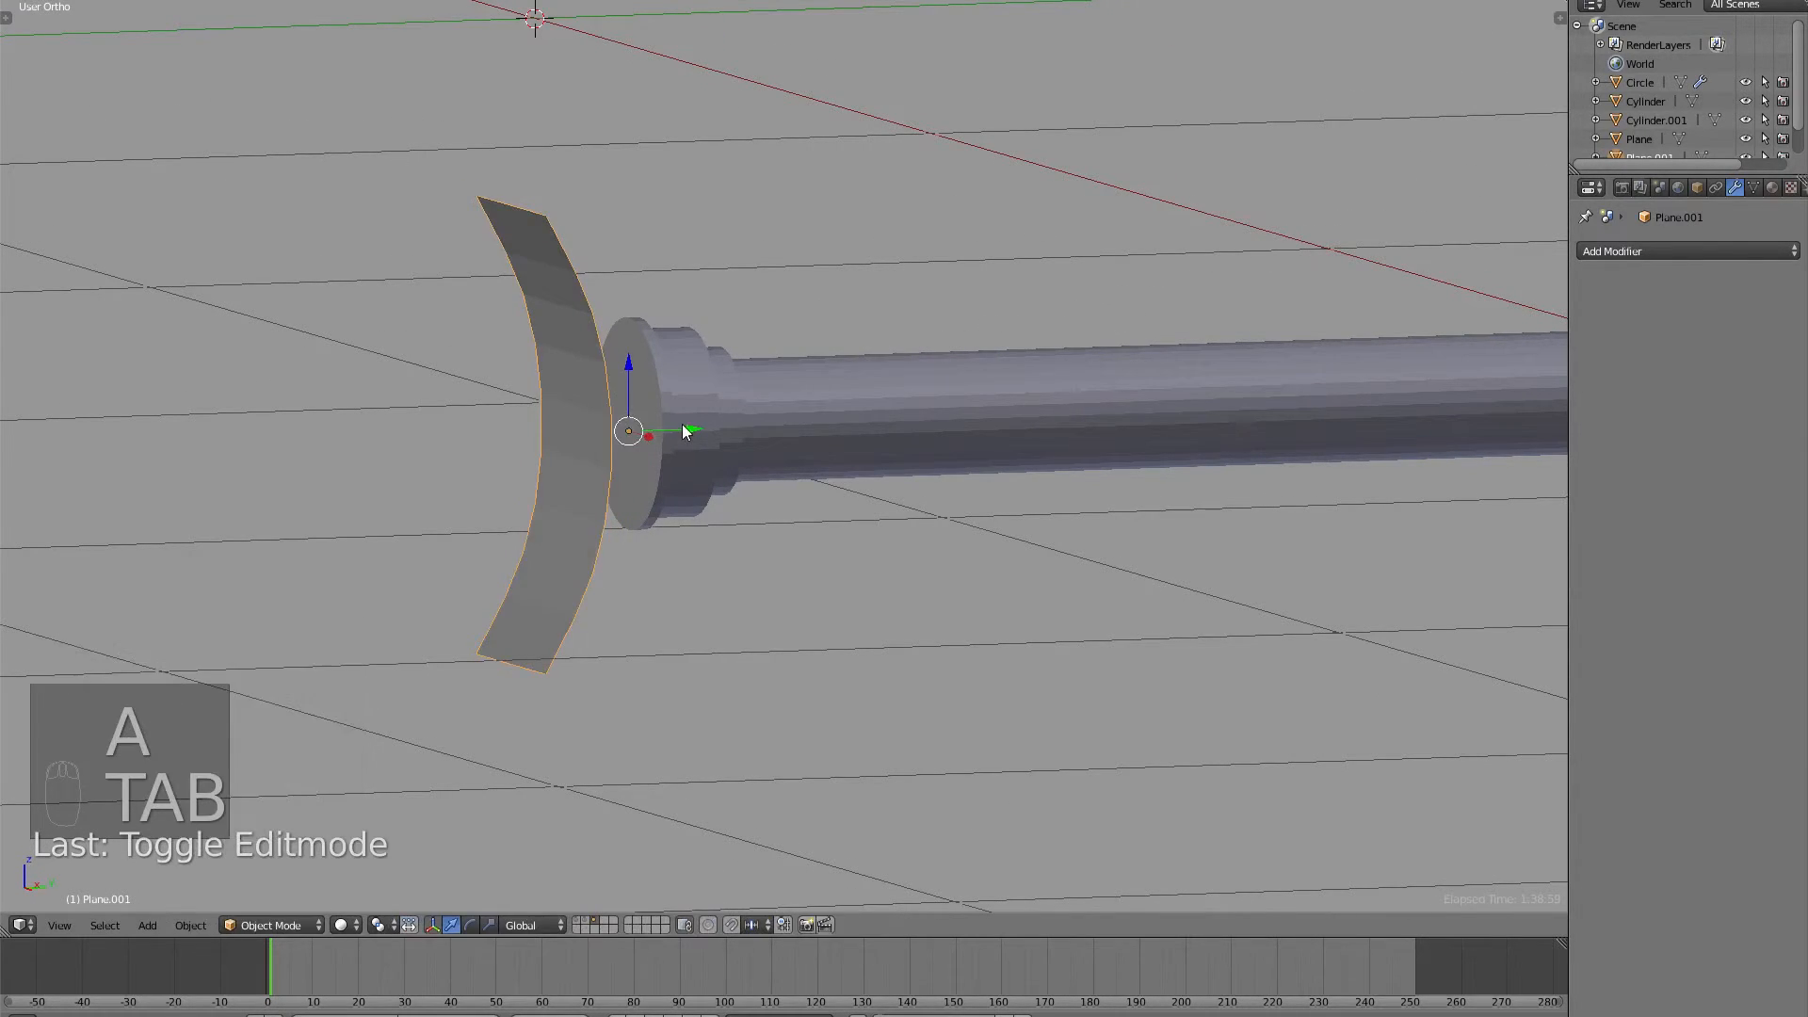
{"action": "left_click_drag", "start_coordinate": [687, 432], "coordinate": [739, 431]}
{"action": "key", "text": "KP_3"}
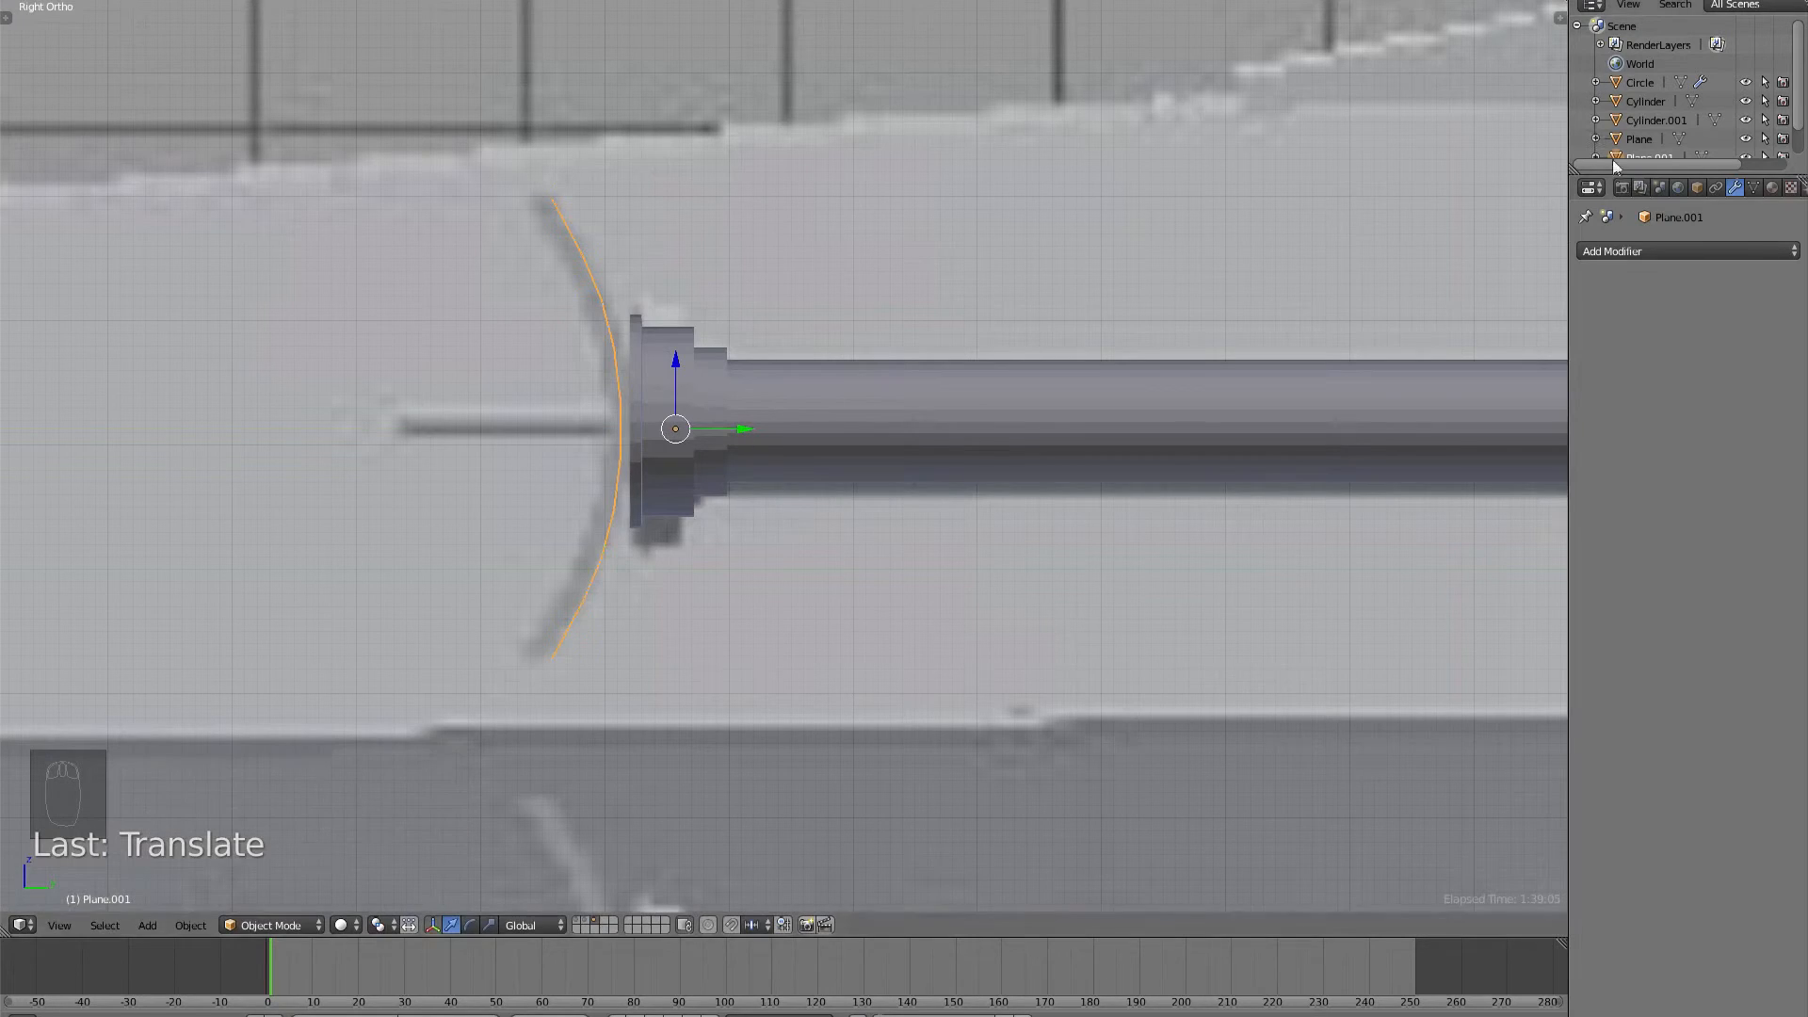
Add a Solidify modifier to the fin, collapse it, and shade the fin smooth.
{"action": "left_click", "coordinate": [1667, 252]}
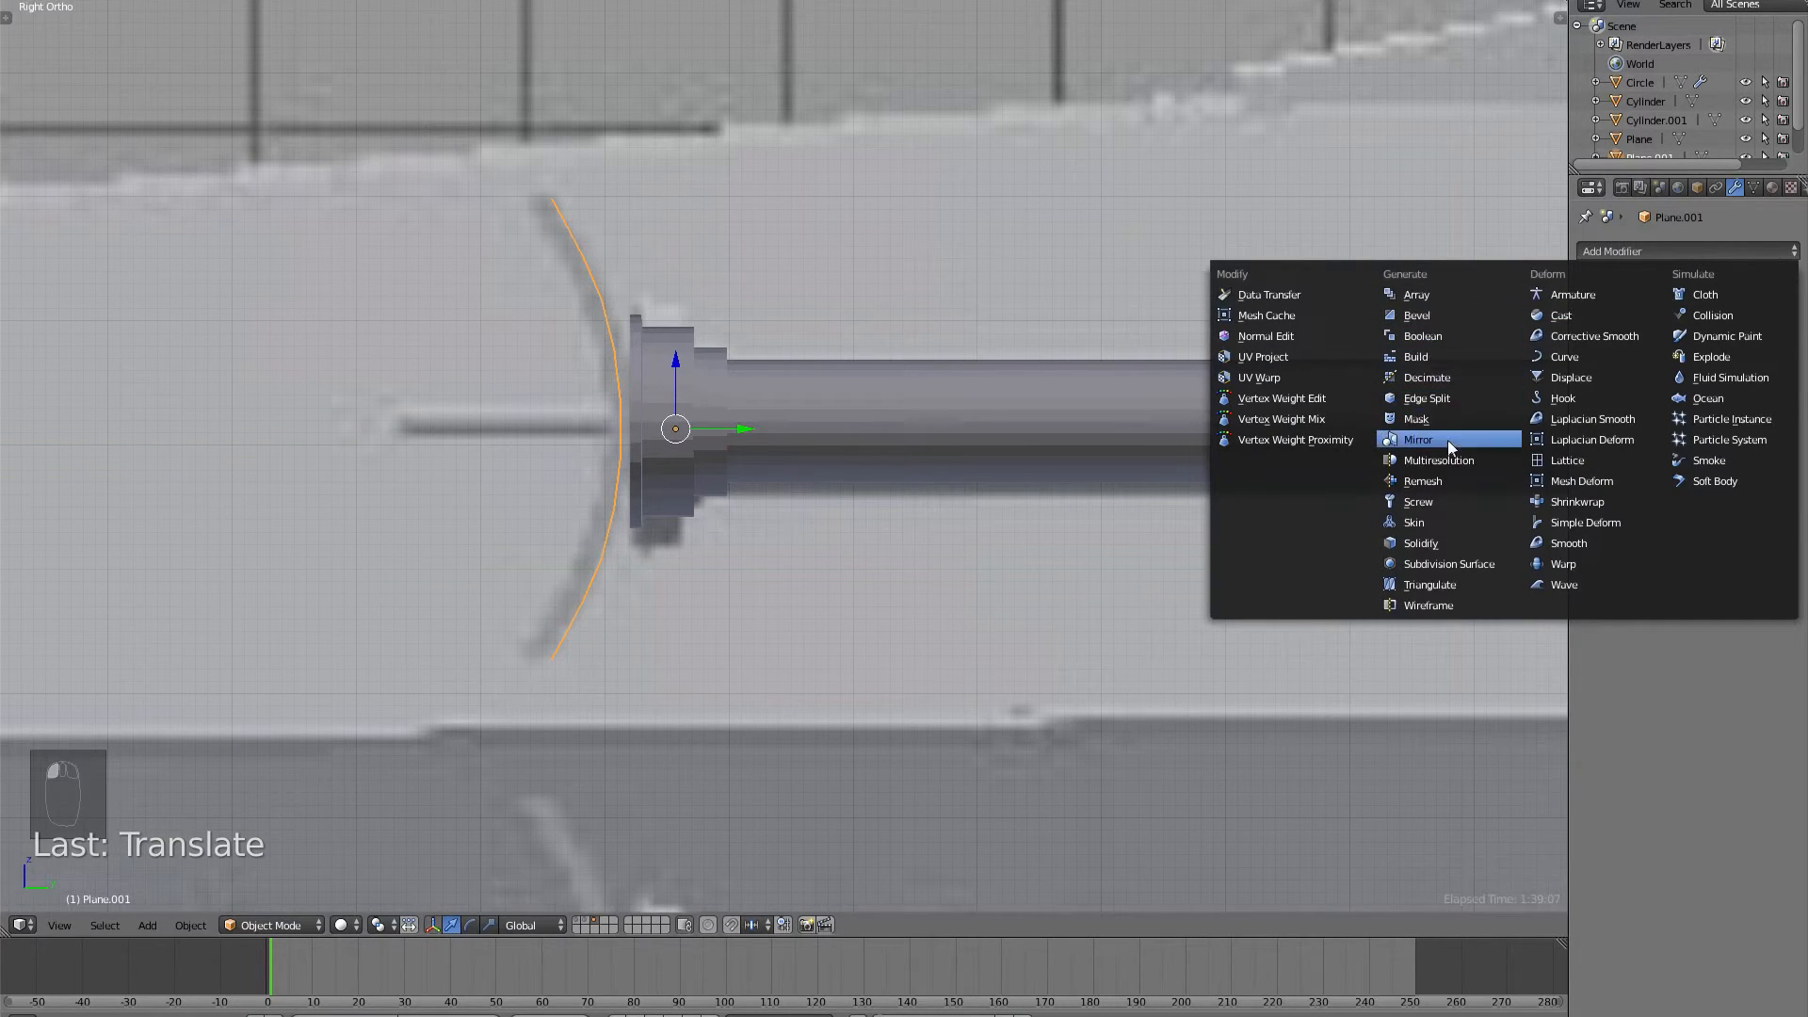
{"action": "left_click", "coordinate": [1459, 545]}
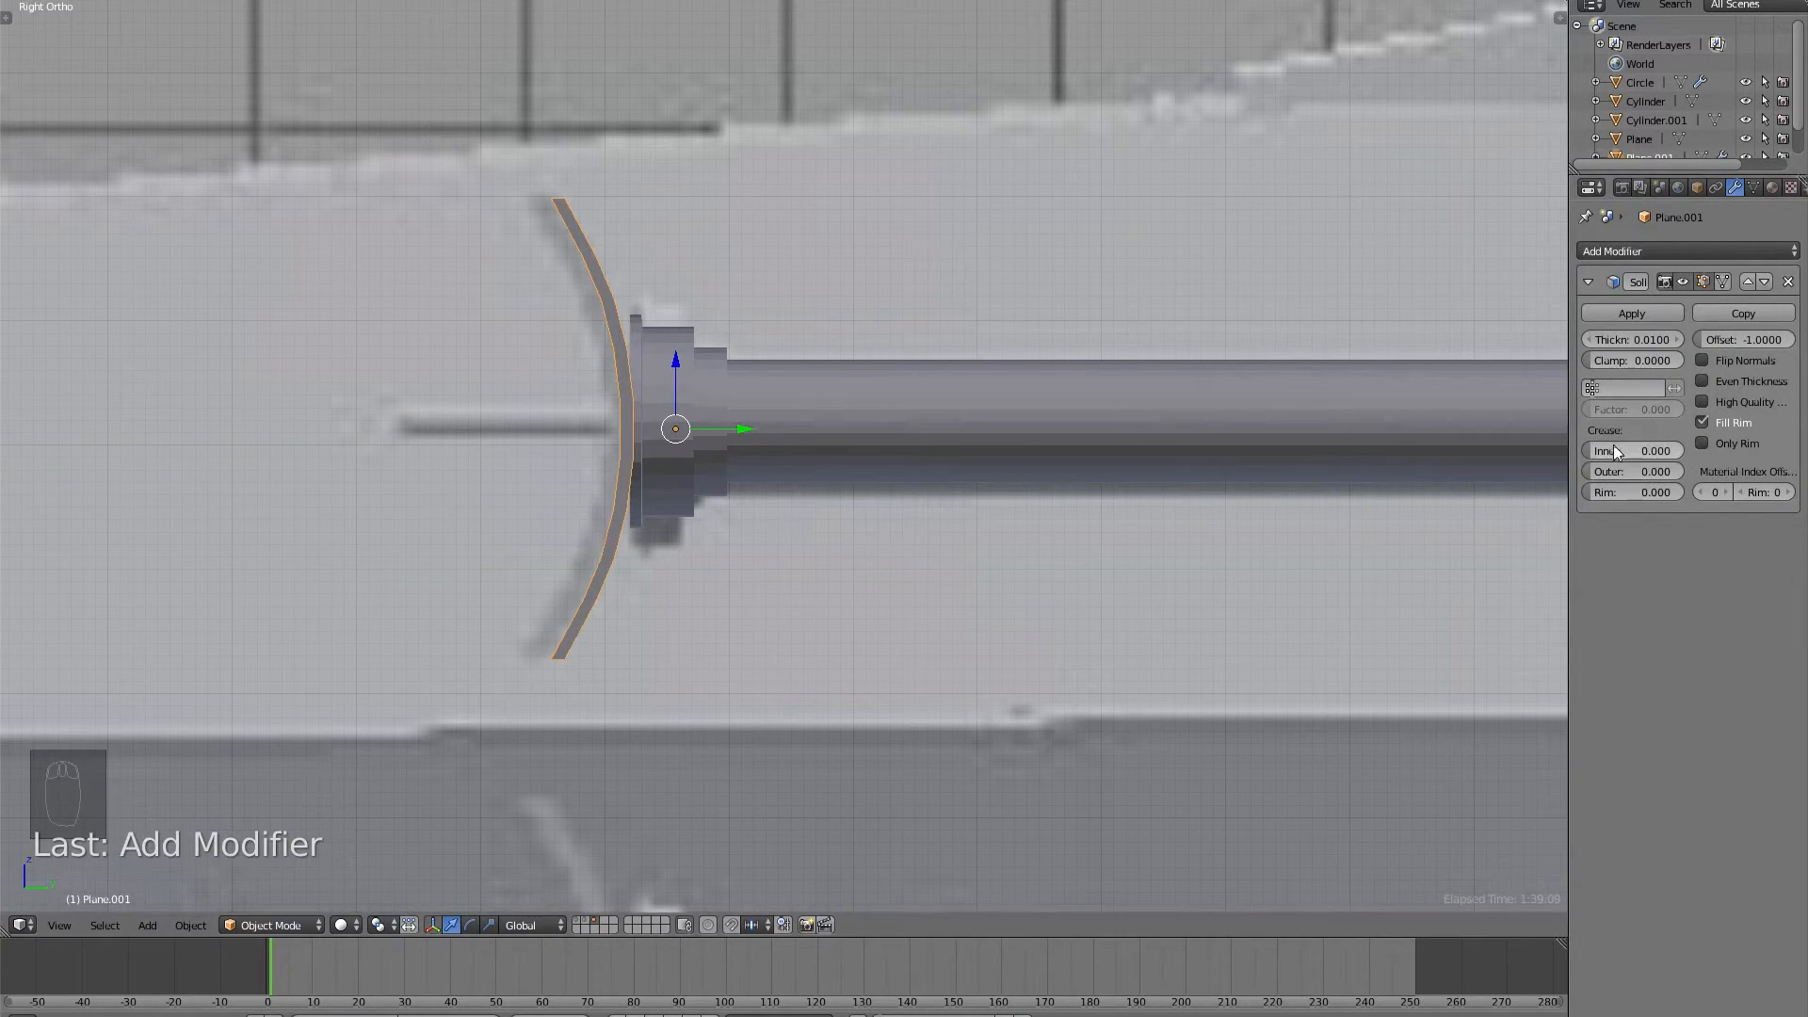
{"action": "middle_click_drag", "start_coordinate": [979, 406], "coordinate": [1114, 427]}
{"action": "left_click", "coordinate": [1586, 282]}
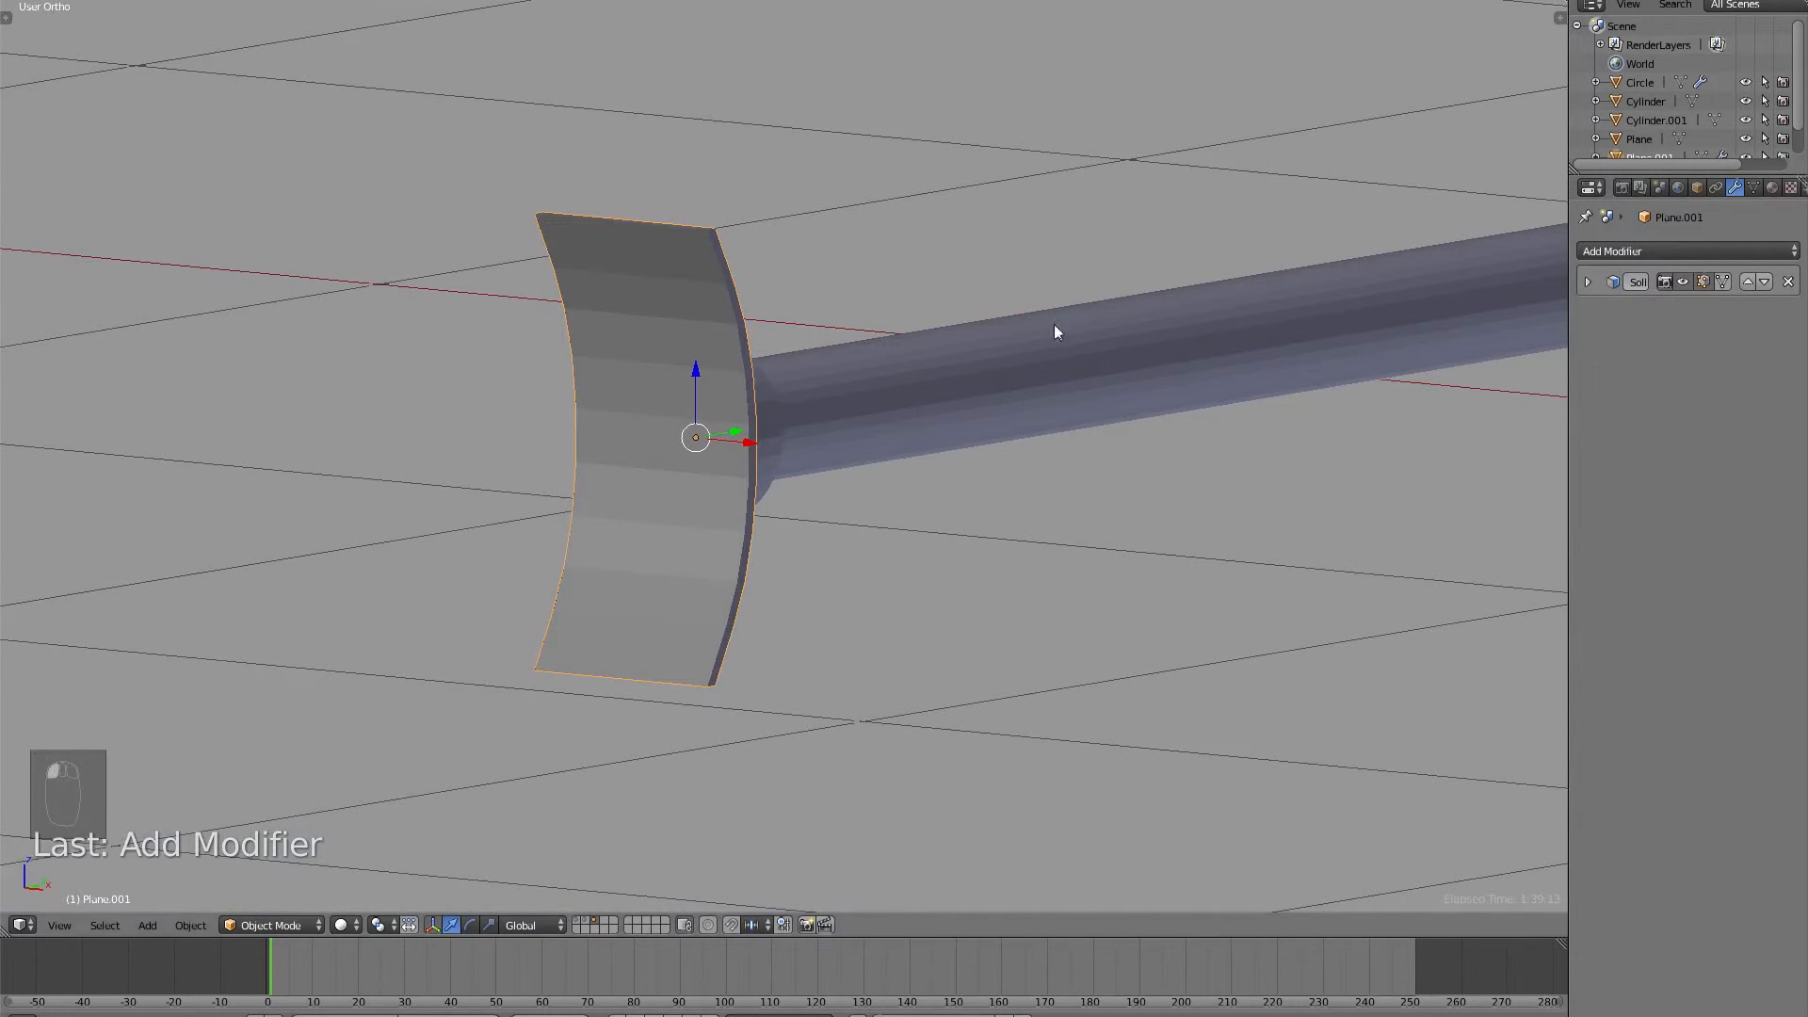
{"action": "key", "text": "t"}
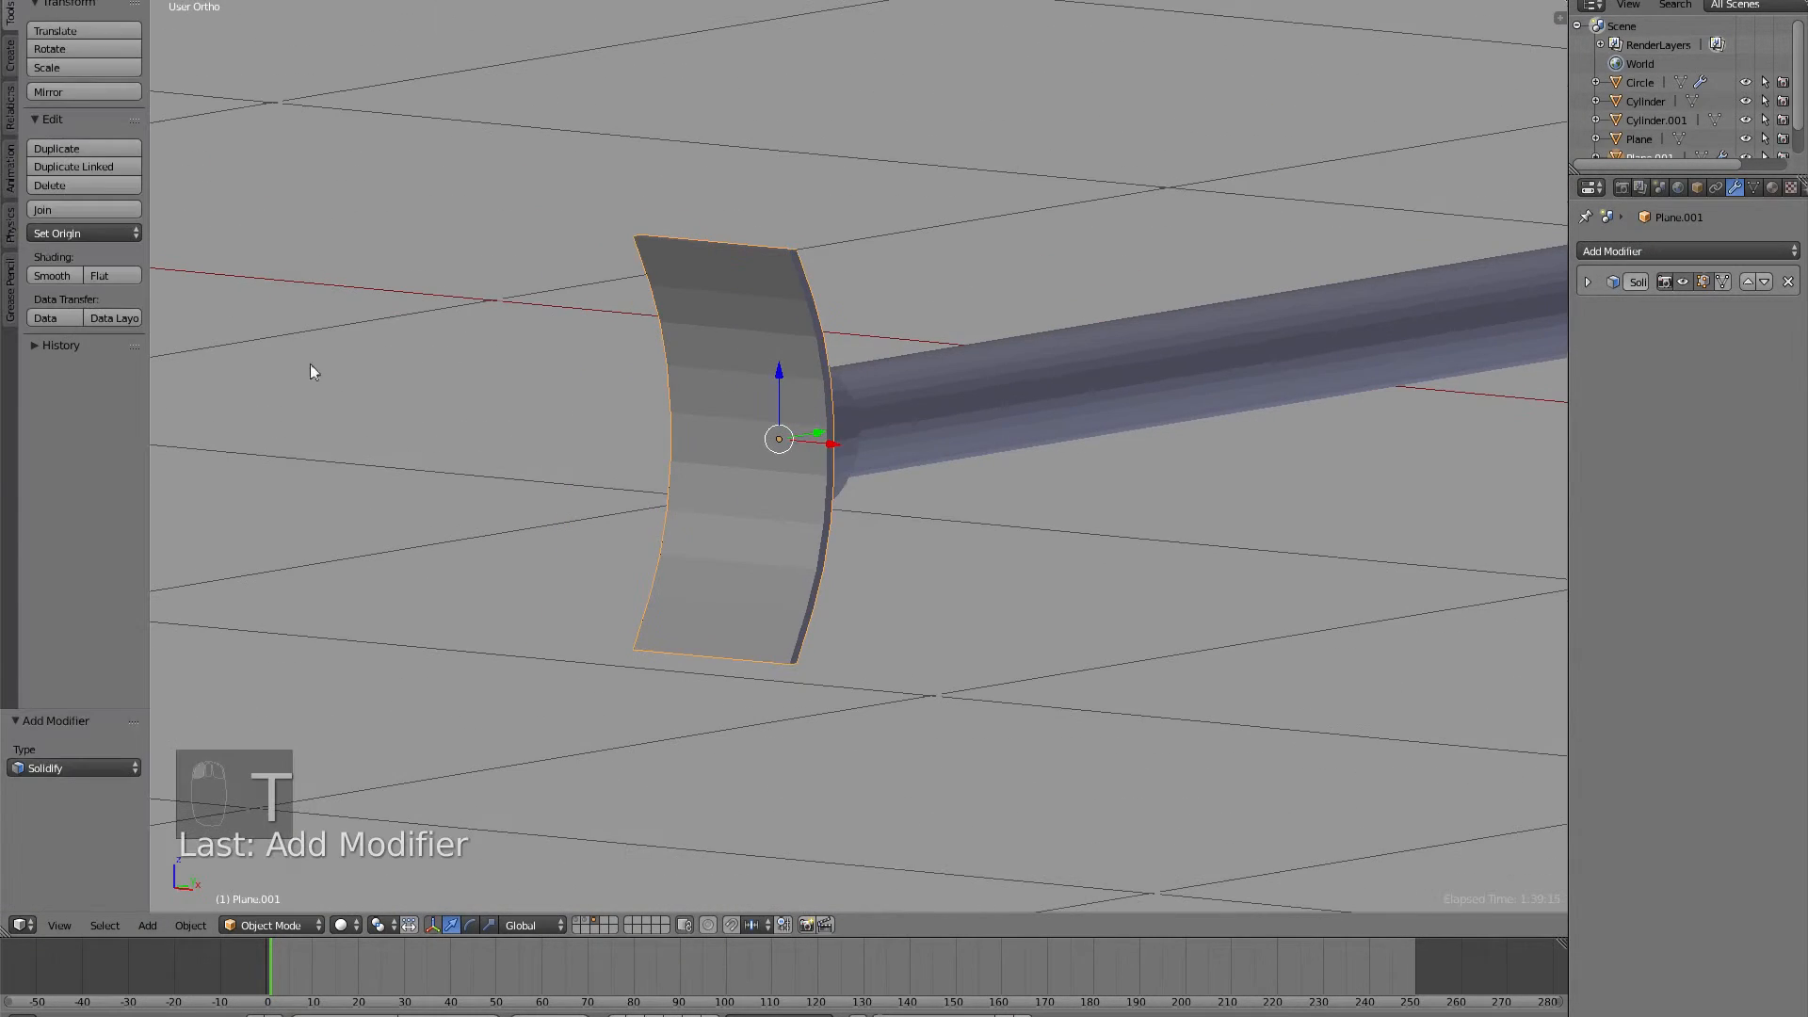
{"action": "left_click", "coordinate": [52, 276]}
{"action": "middle_click_drag", "start_coordinate": [508, 377], "coordinate": [665, 370]}
Add two loop cuts to the fin, slid close to its left and right edges.
{"action": "key", "text": "Tab"}
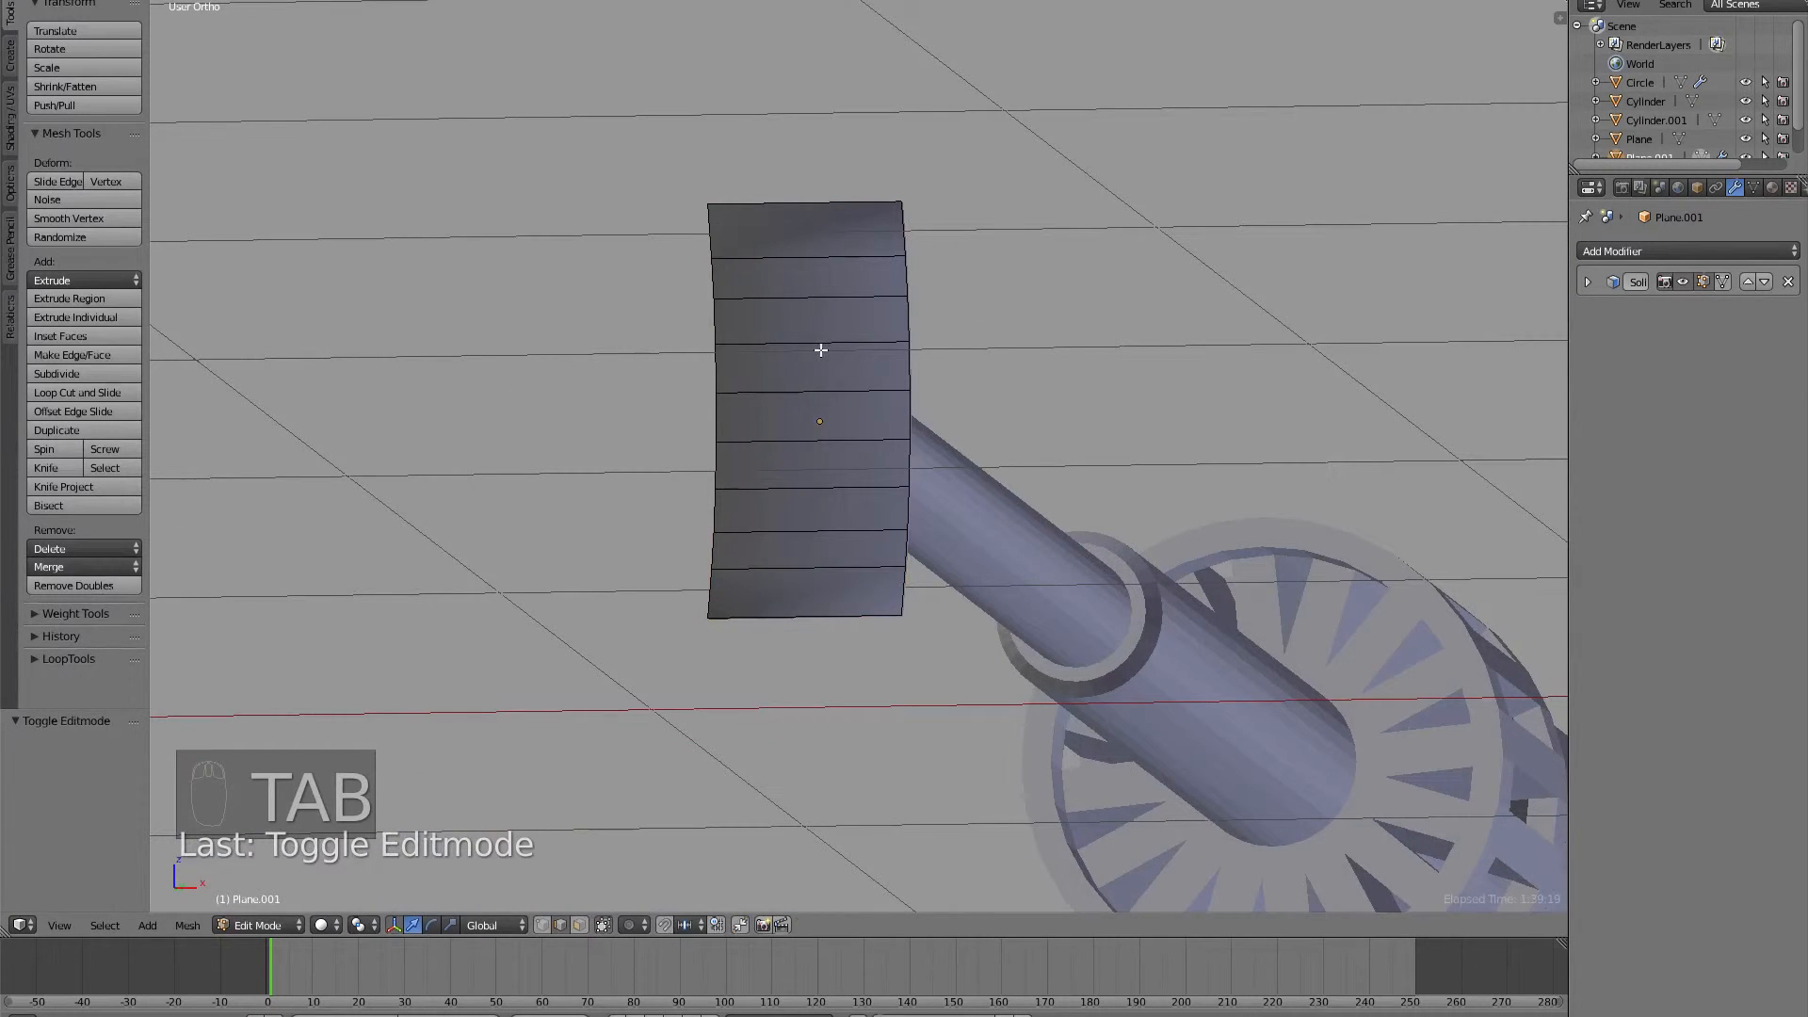
{"action": "key", "text": "ctrl+r"}
{"action": "left_click", "coordinate": [810, 335]}
{"action": "left_click", "coordinate": [719, 295]}
{"action": "key", "text": "a"}
{"action": "key", "text": "ctrl+r"}
{"action": "left_click", "coordinate": [821, 303]}
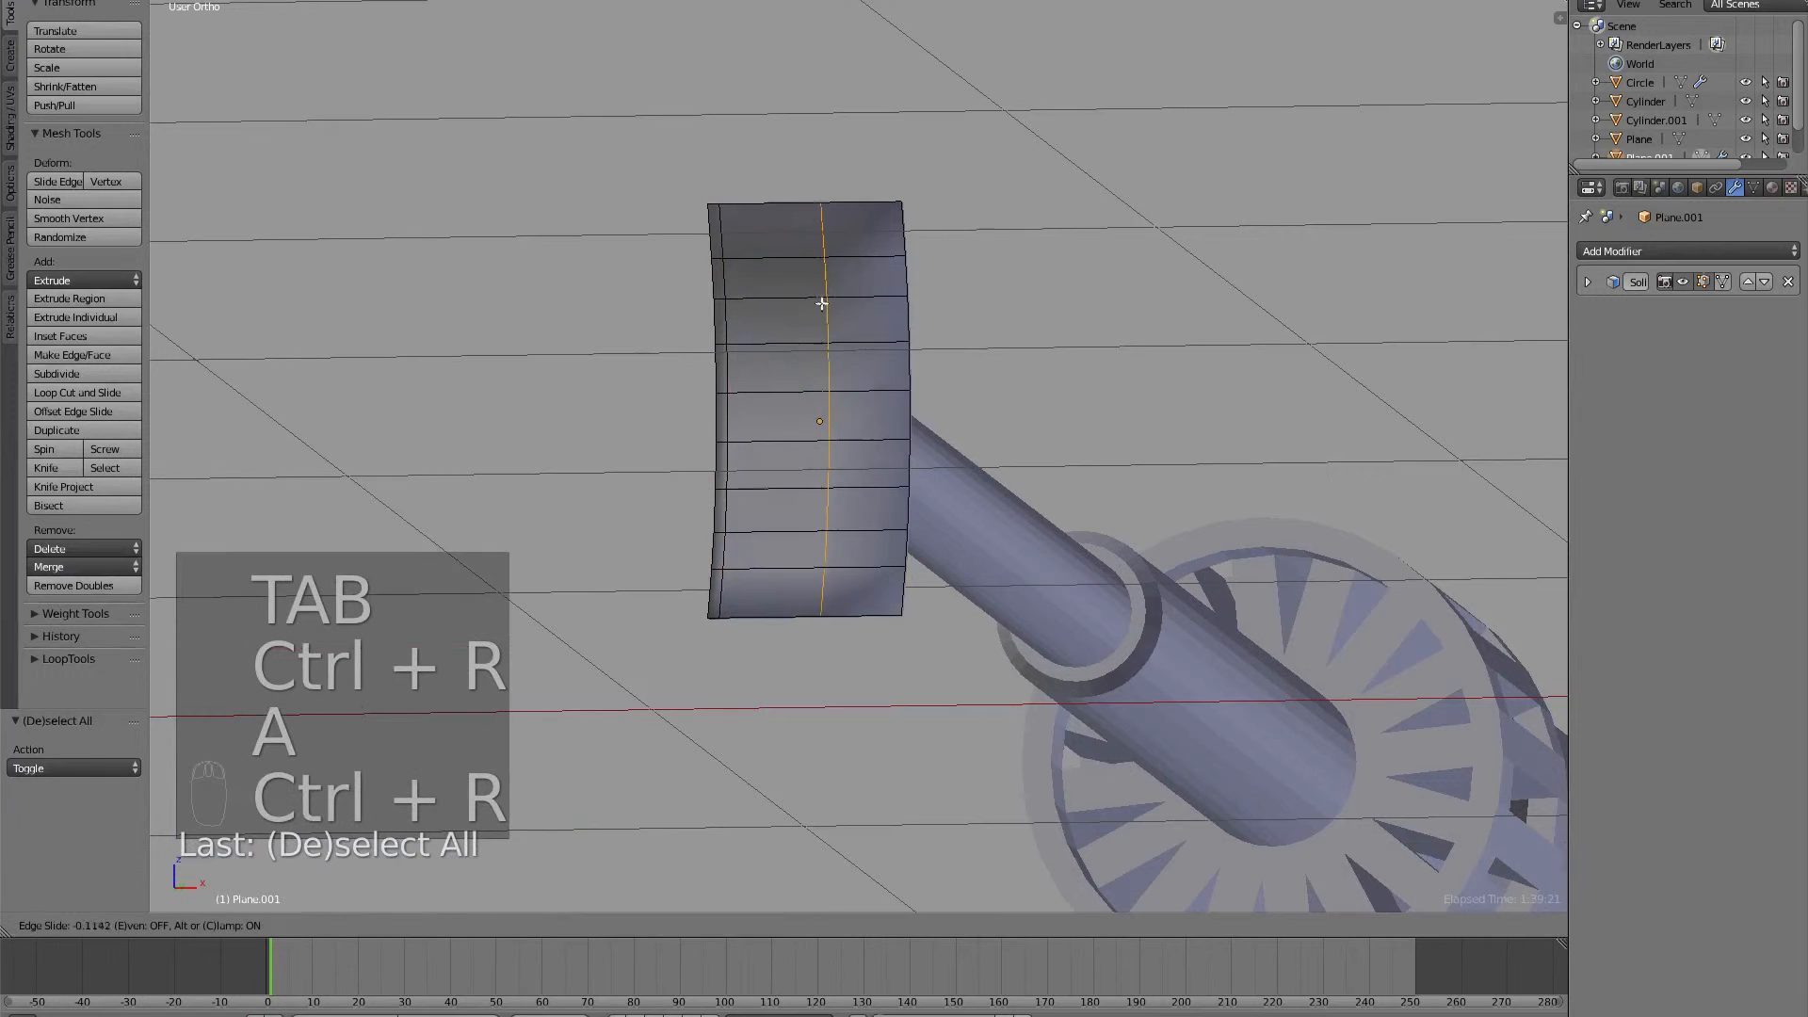
{"action": "left_click", "coordinate": [888, 315]}
{"action": "key", "text": "a"}
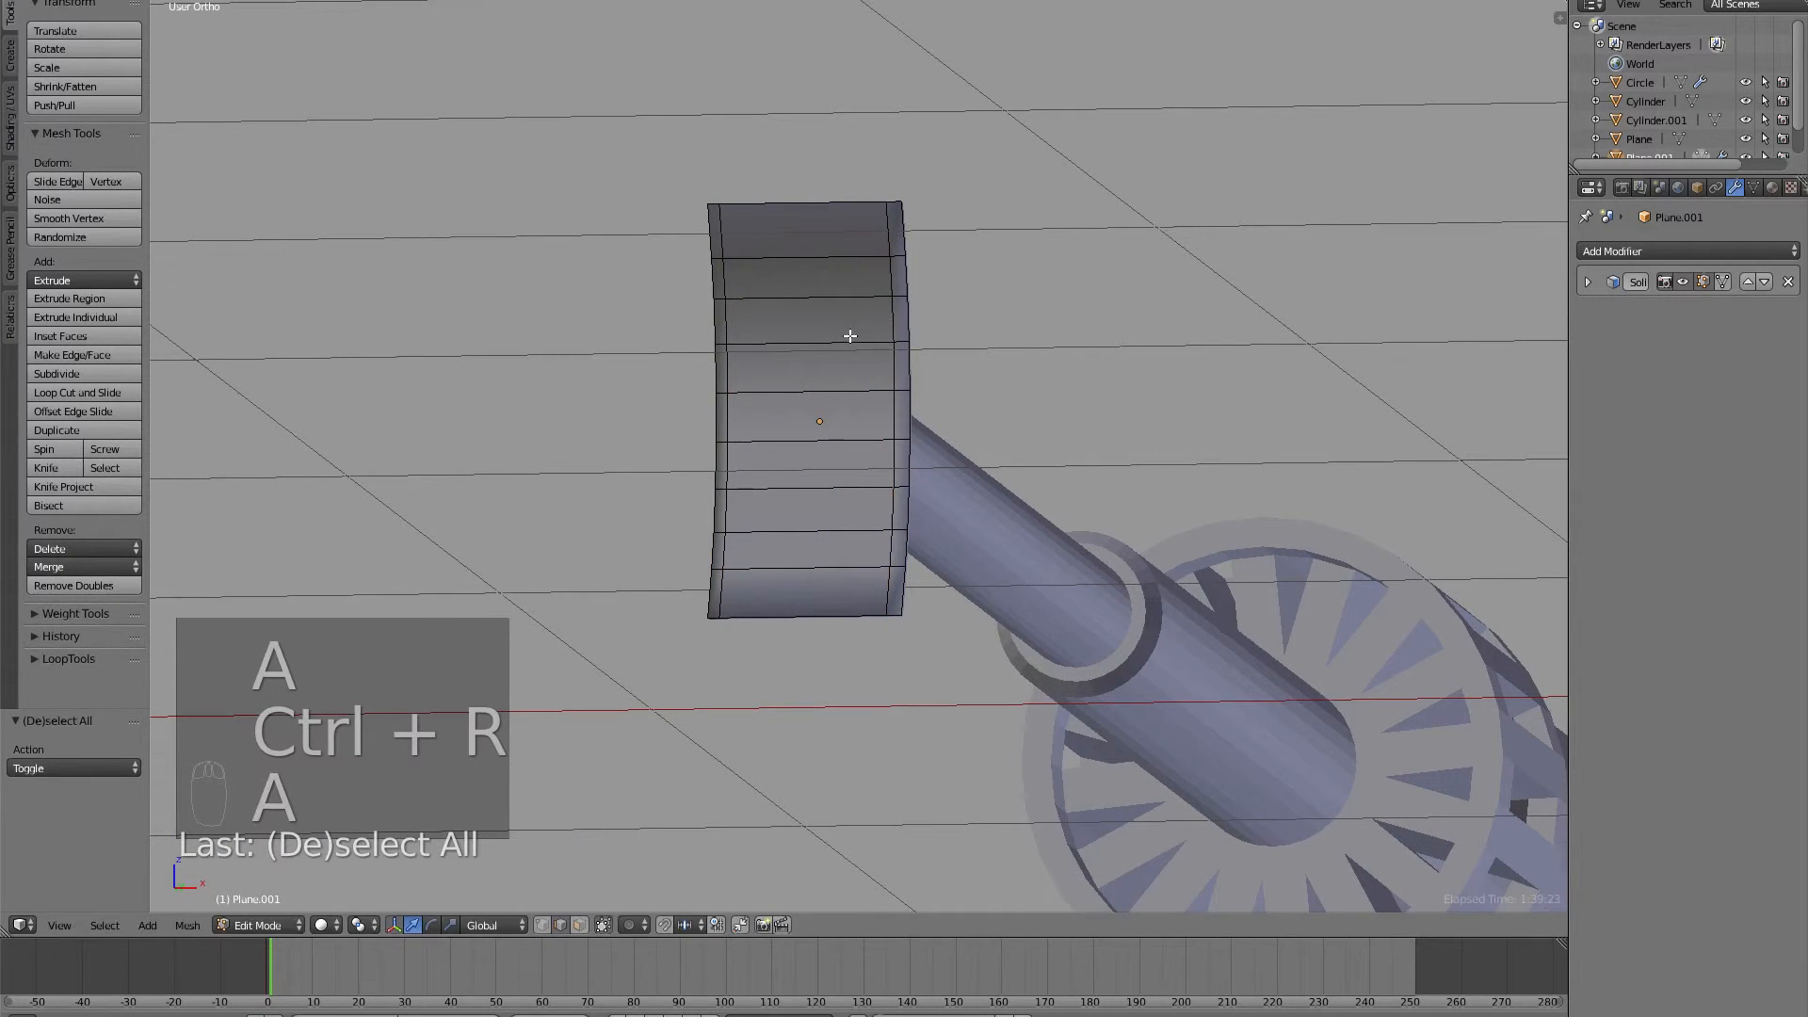
{"action": "key", "text": "Tab"}
{"action": "middle_click_drag", "start_coordinate": [822, 368], "coordinate": [744, 399]}
Add a cylinder and rotate it 90° about X onto its side.
{"action": "key", "text": "t"}
{"action": "key", "text": "a"}
{"action": "key", "text": "shift+a"}
{"action": "mouse_move", "coordinate": [805, 399]}
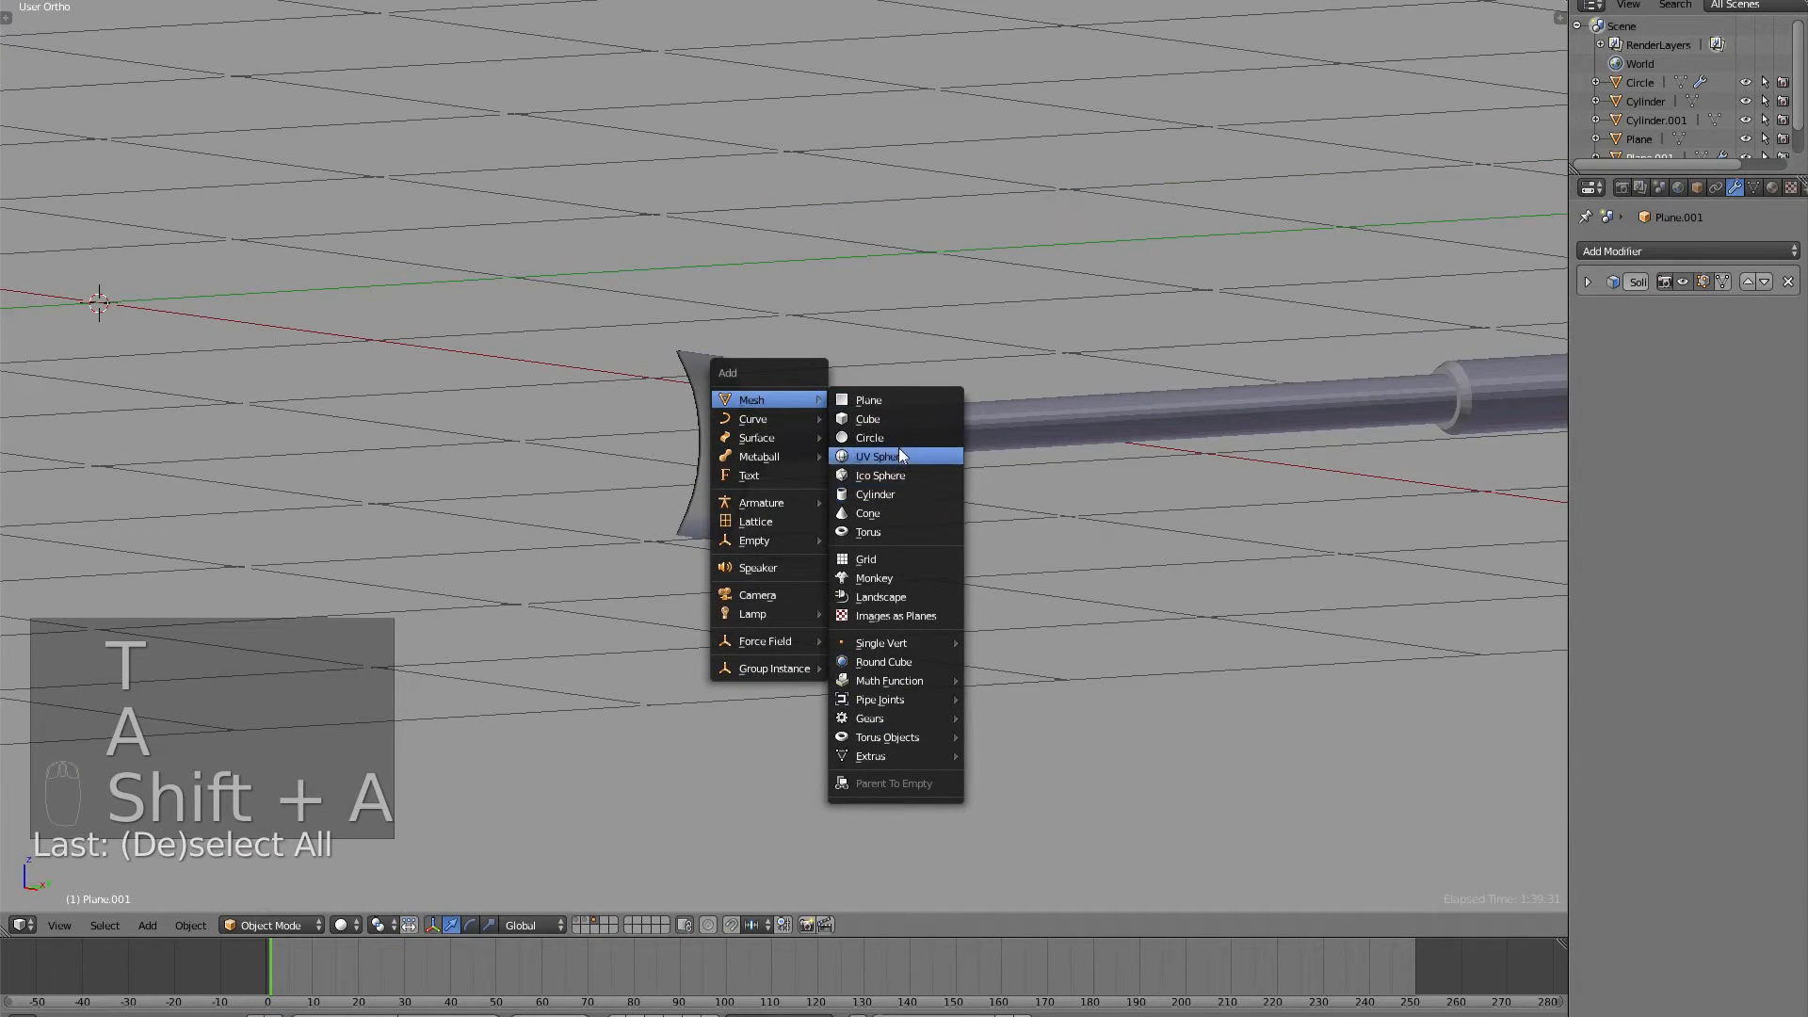
{"action": "left_click", "coordinate": [889, 495]}
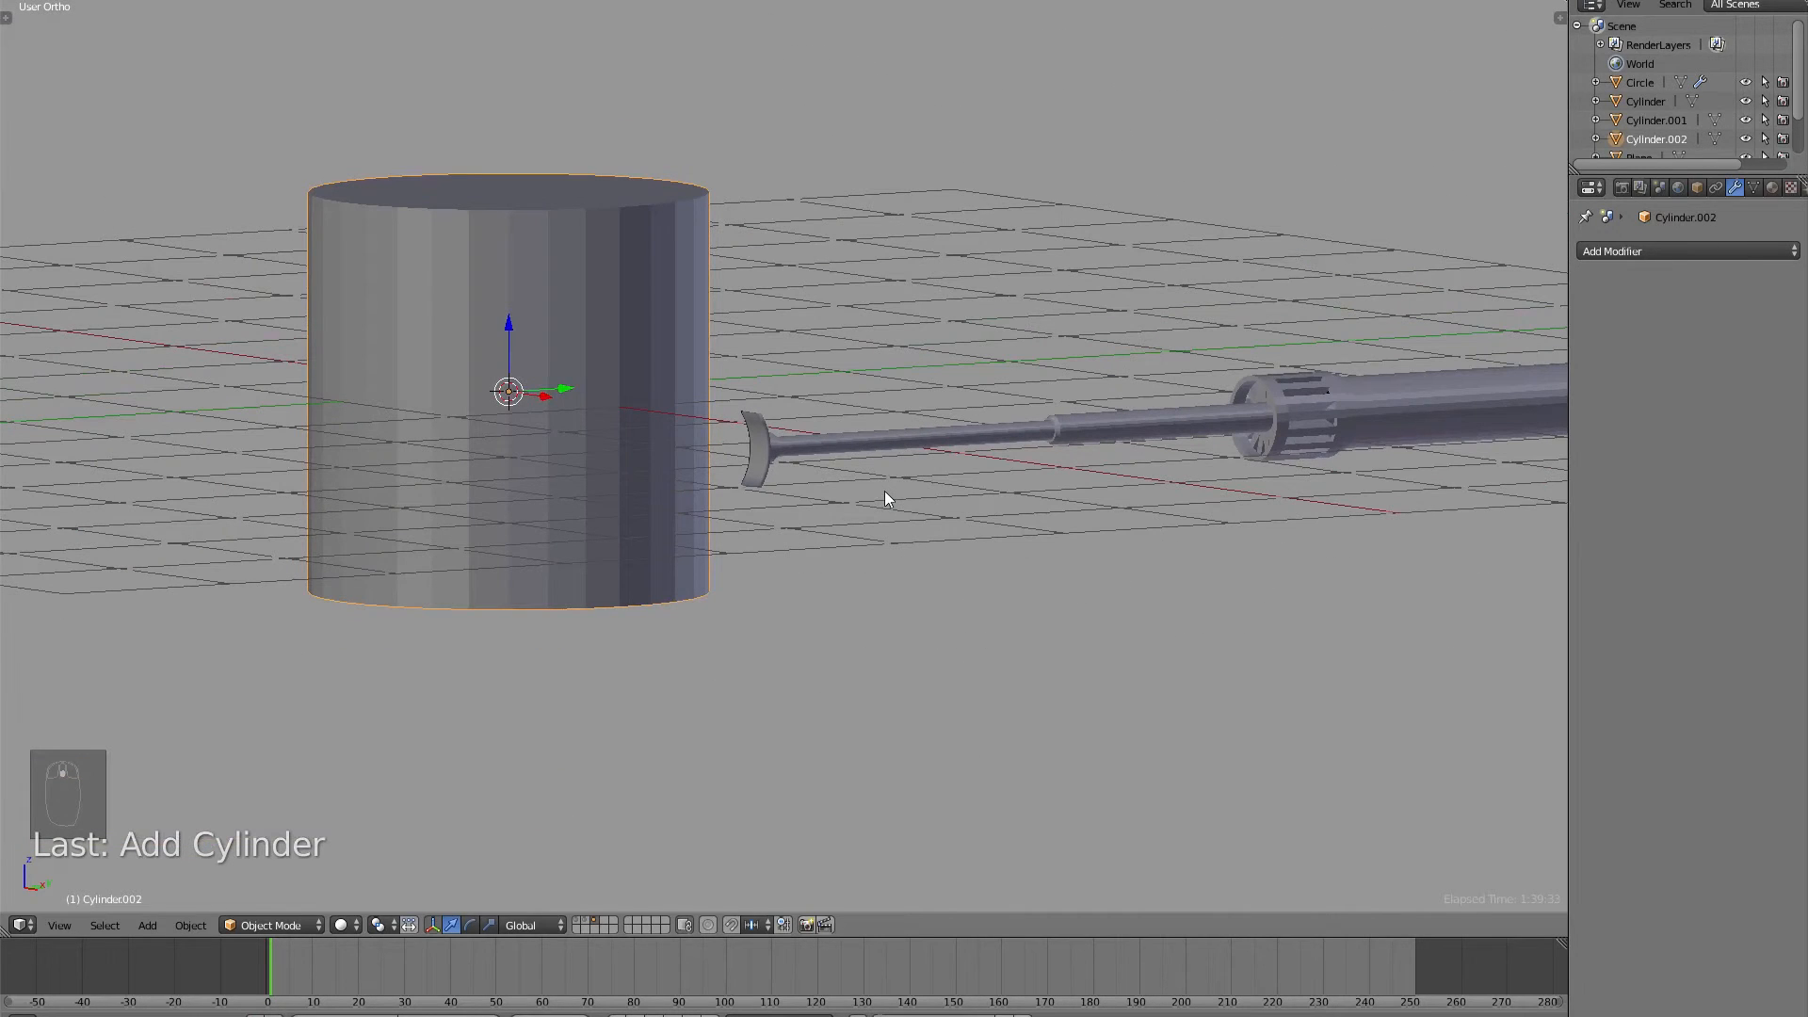
{"action": "type", "text": "r90"}
{"action": "key", "text": "Return"}
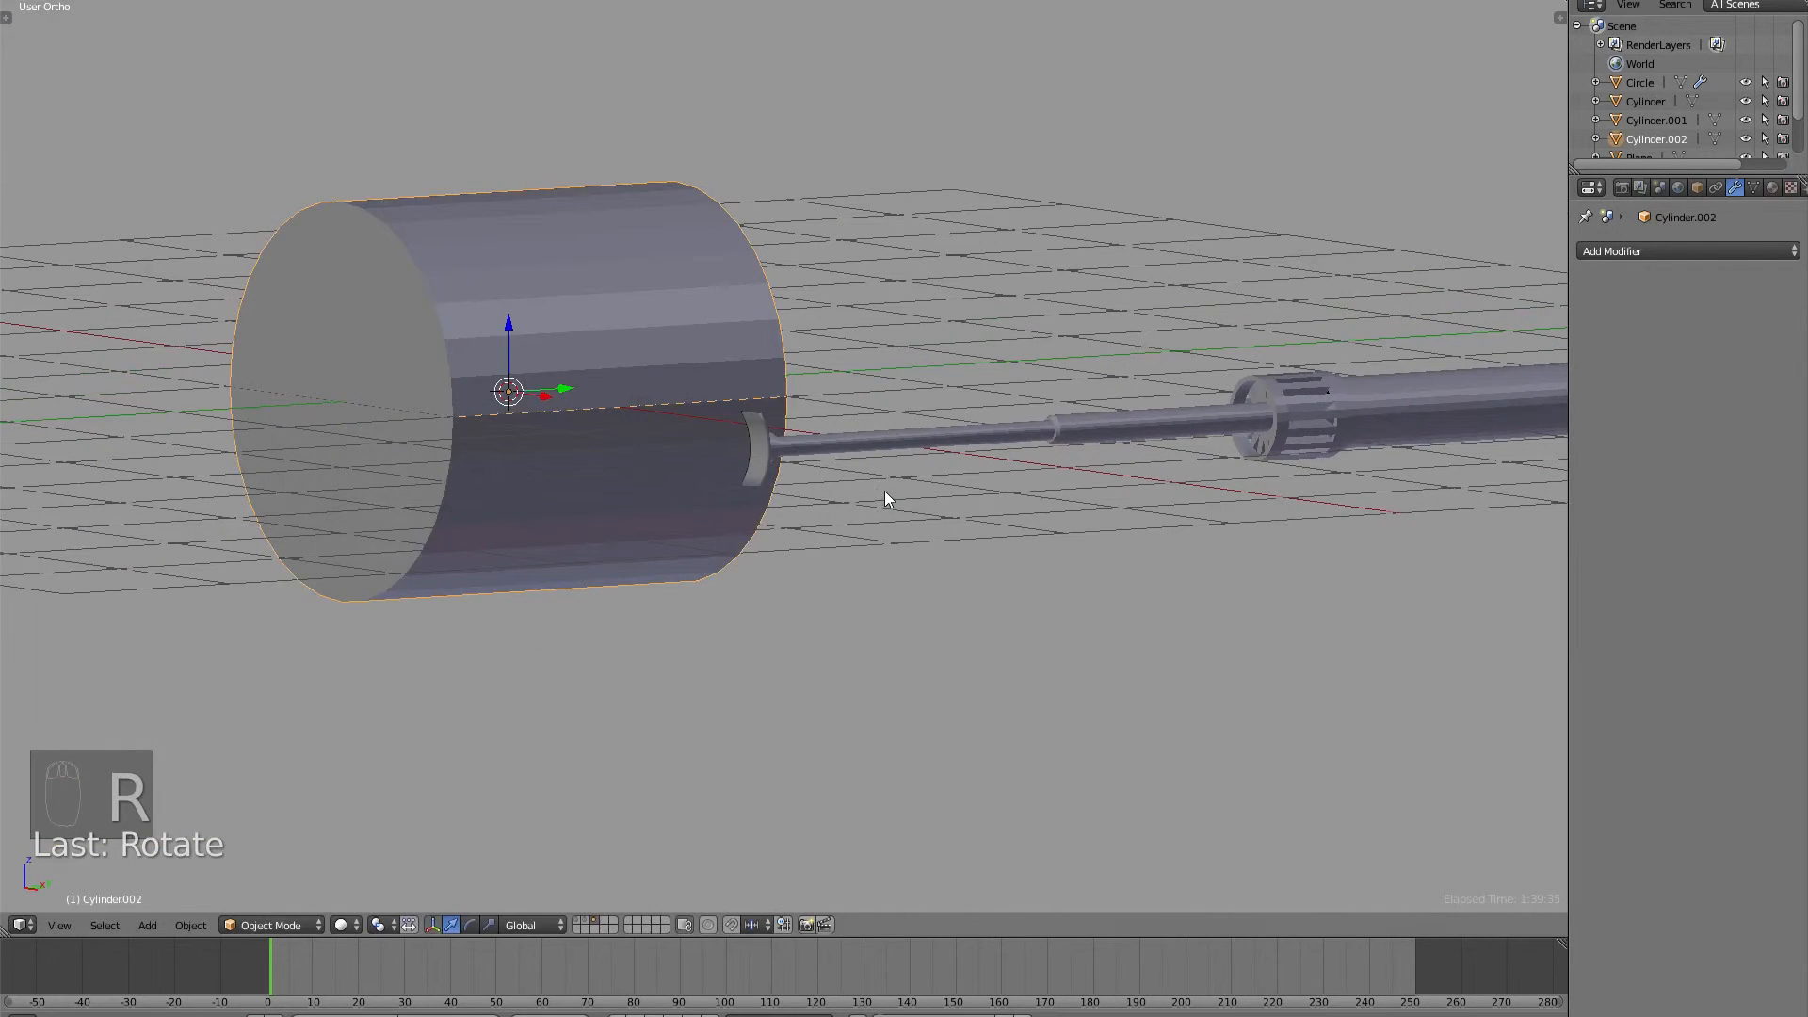
Scale the cylinder down to a small pin and move it right toward the rod.
{"action": "key", "text": "s"}
{"action": "left_click", "coordinate": [529, 423]}
{"action": "key", "text": "s"}
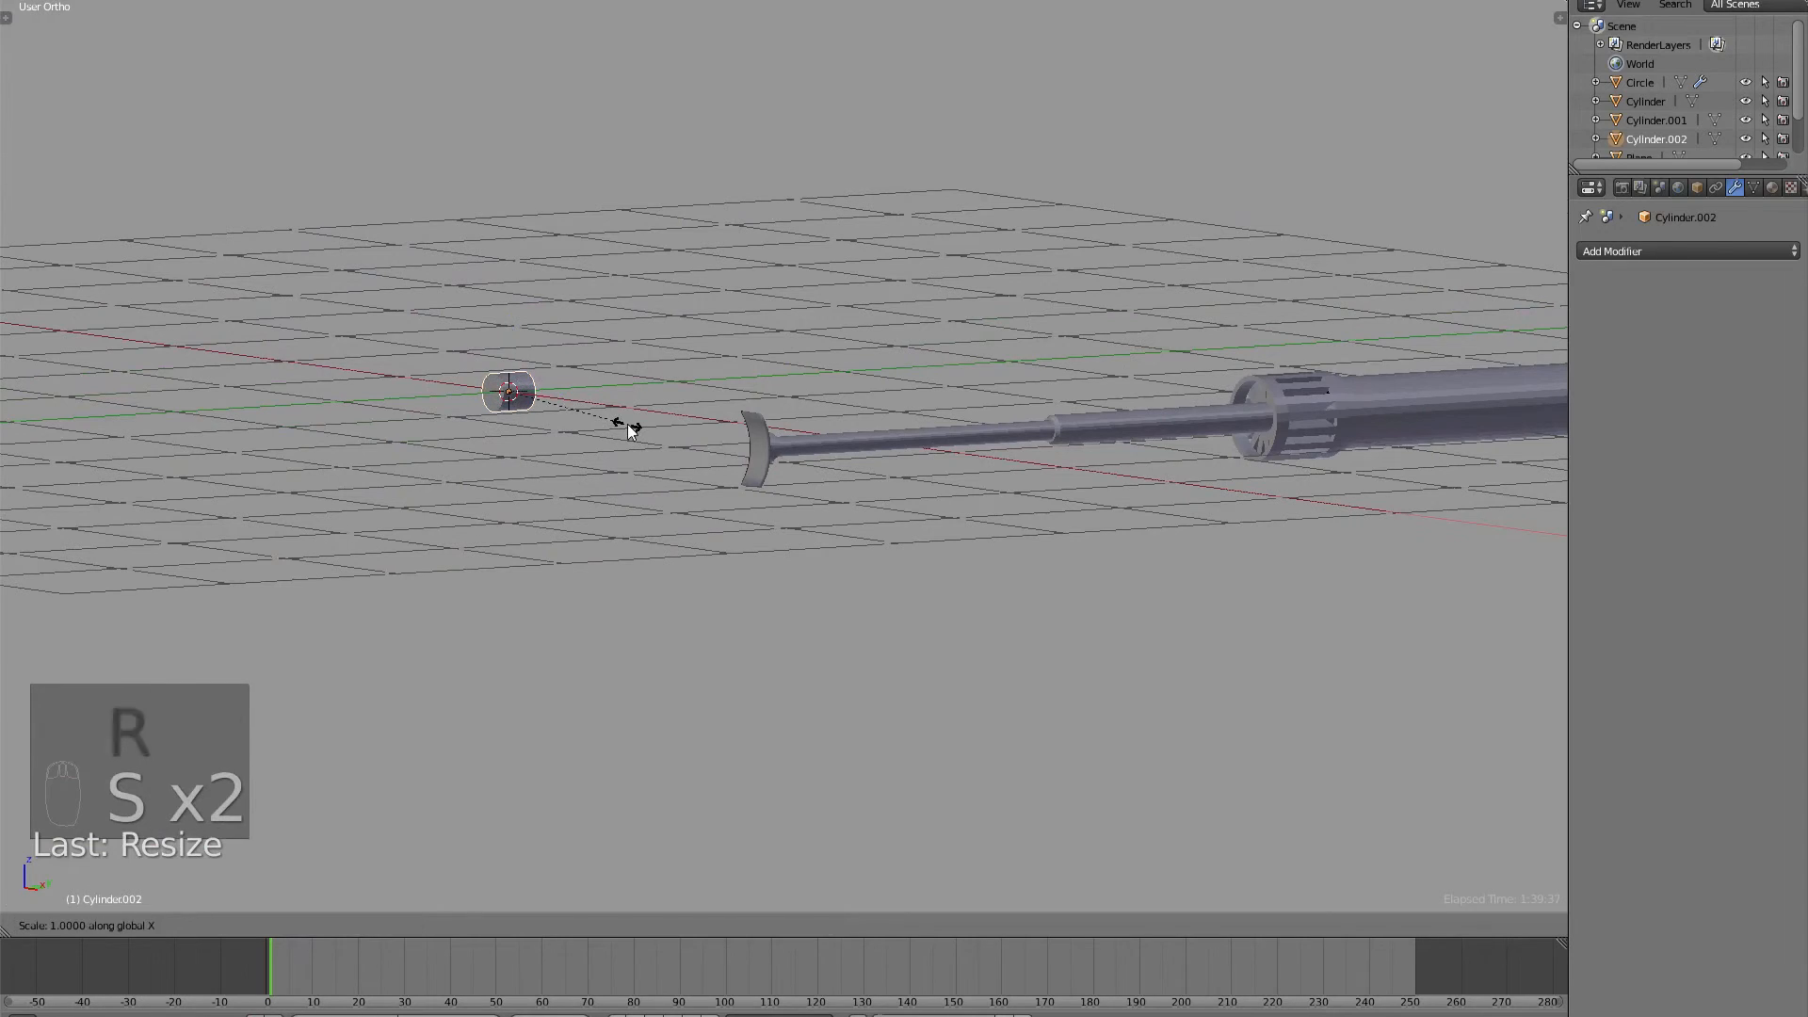
{"action": "key", "text": "s"}
{"action": "left_click", "coordinate": [533, 403]}
{"action": "key", "text": "s"}
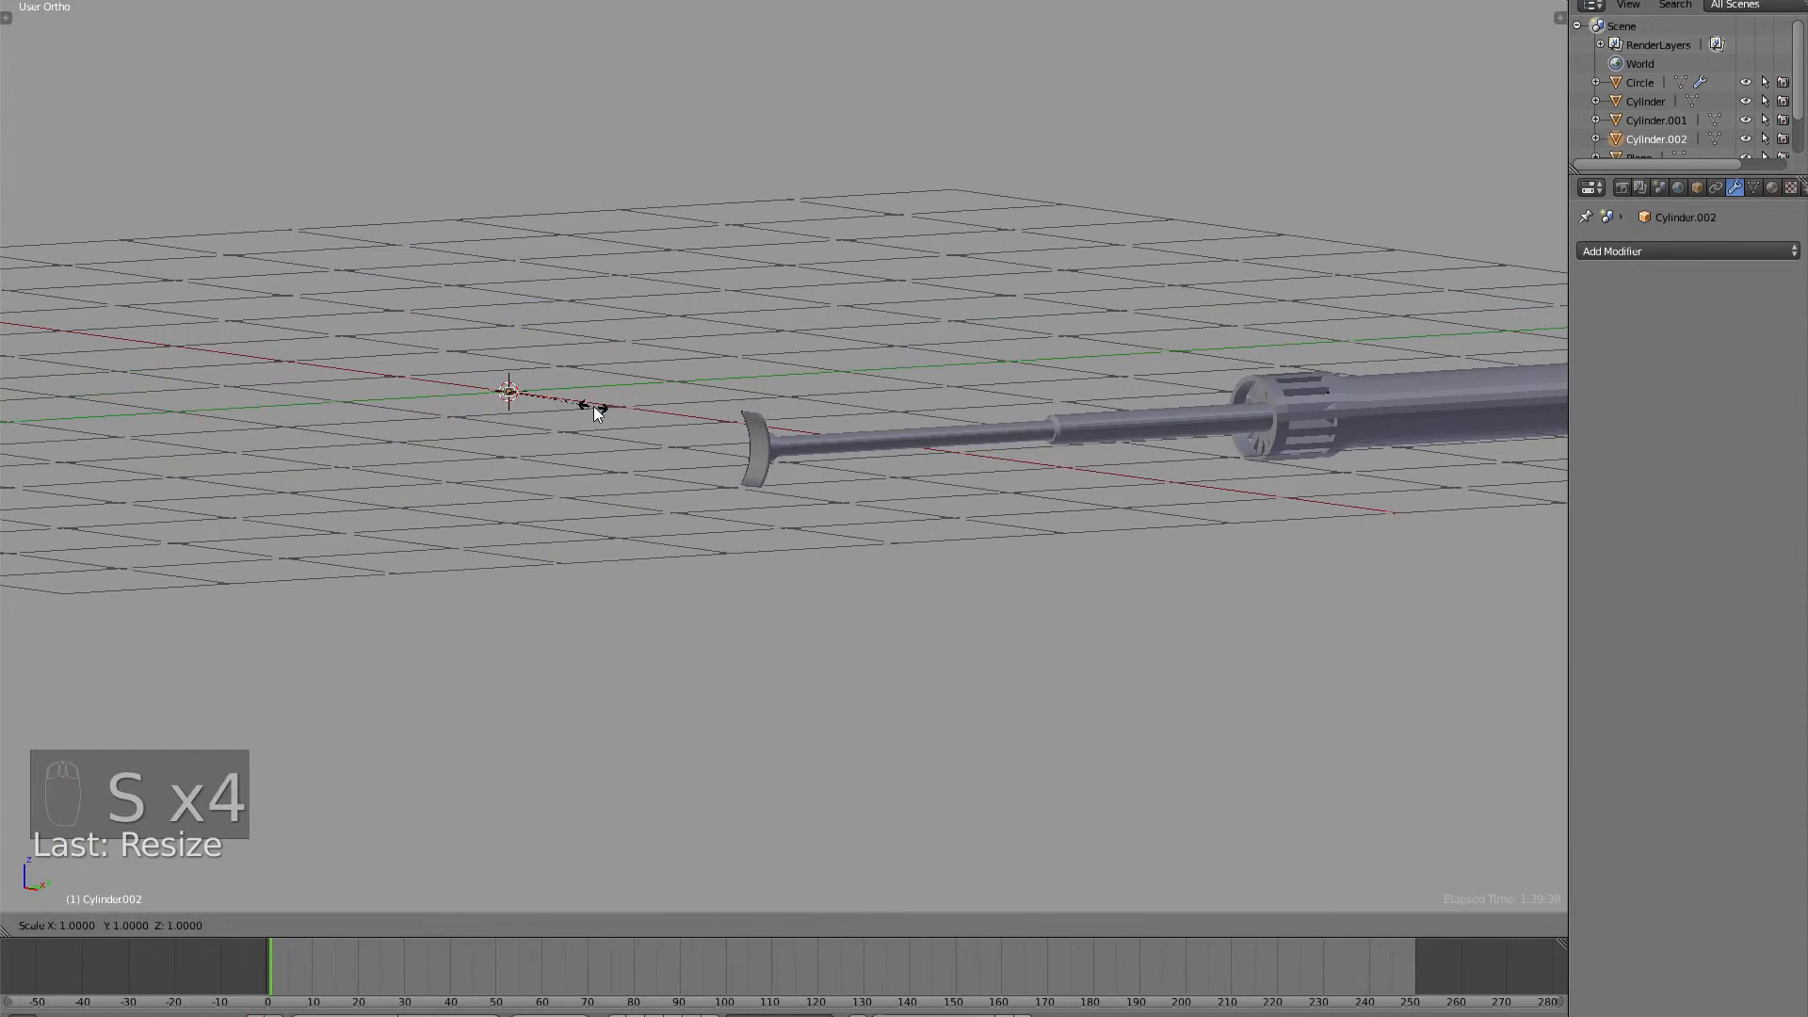
{"action": "left_click", "coordinate": [806, 394]}
{"action": "left_click", "coordinate": [720, 392]}
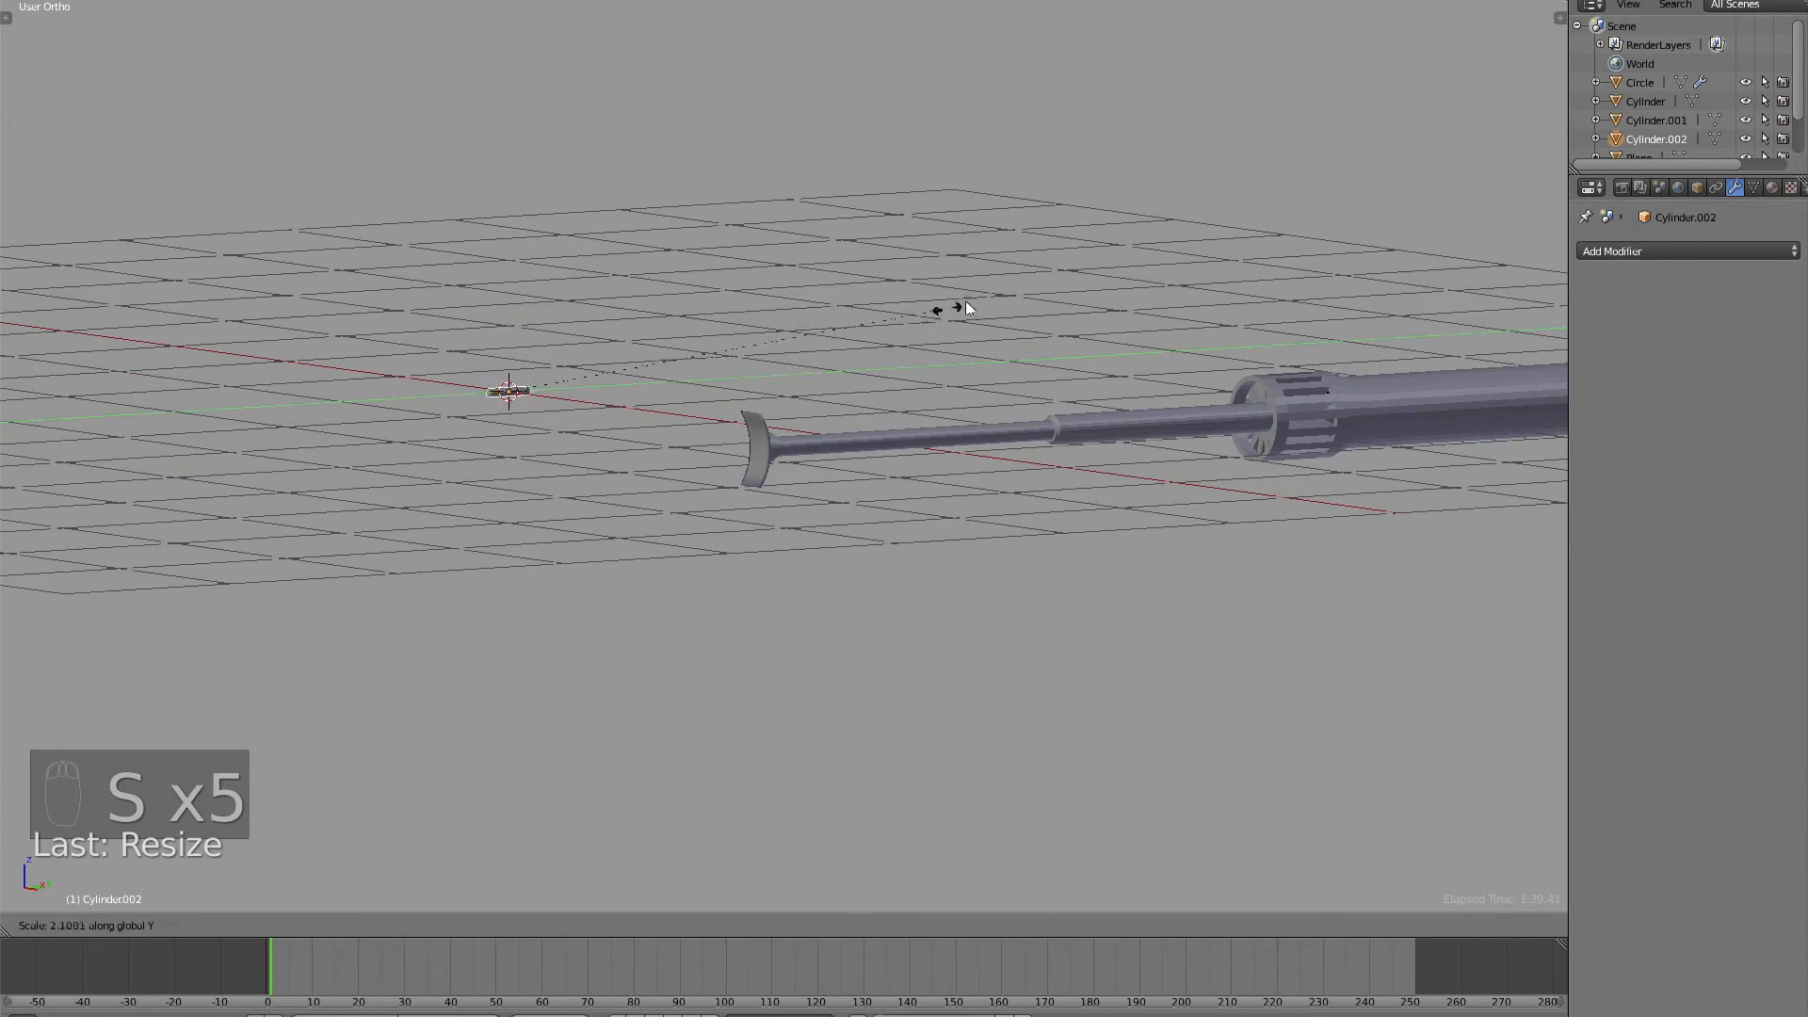
{"action": "key", "text": "s"}
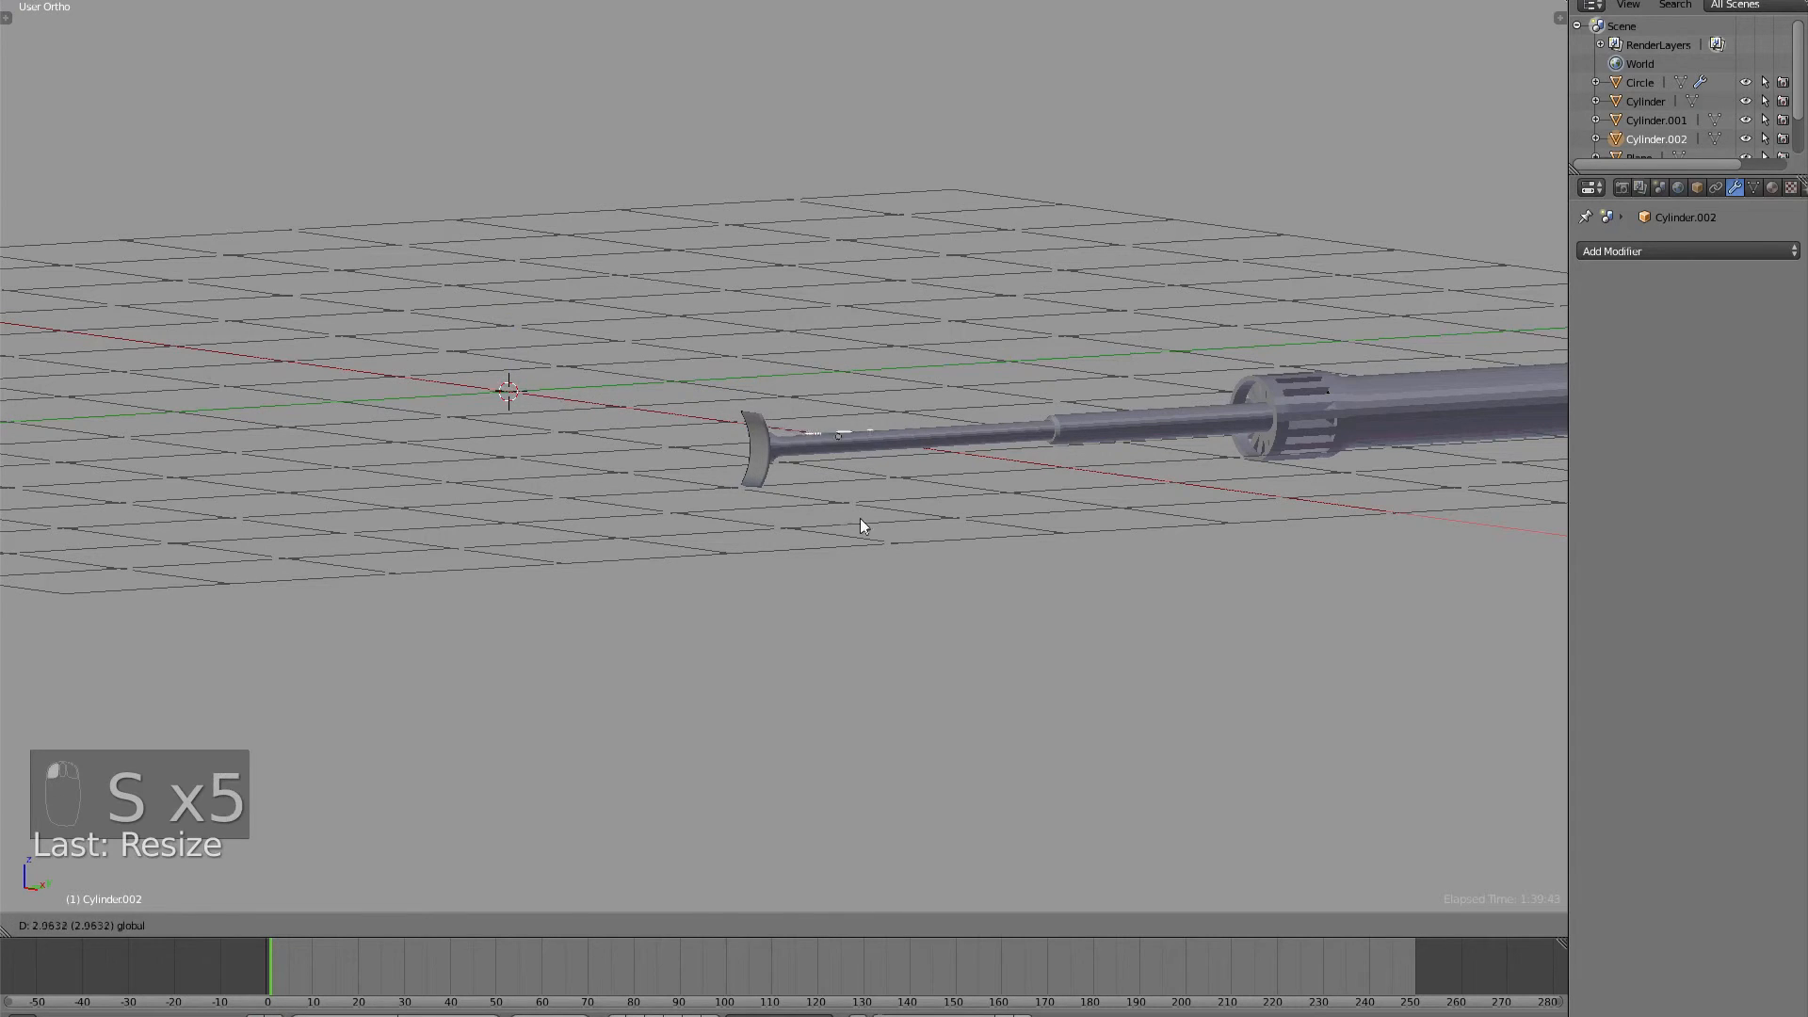
{"action": "left_click", "coordinate": [856, 517]}
{"action": "key", "text": "KP_1"}
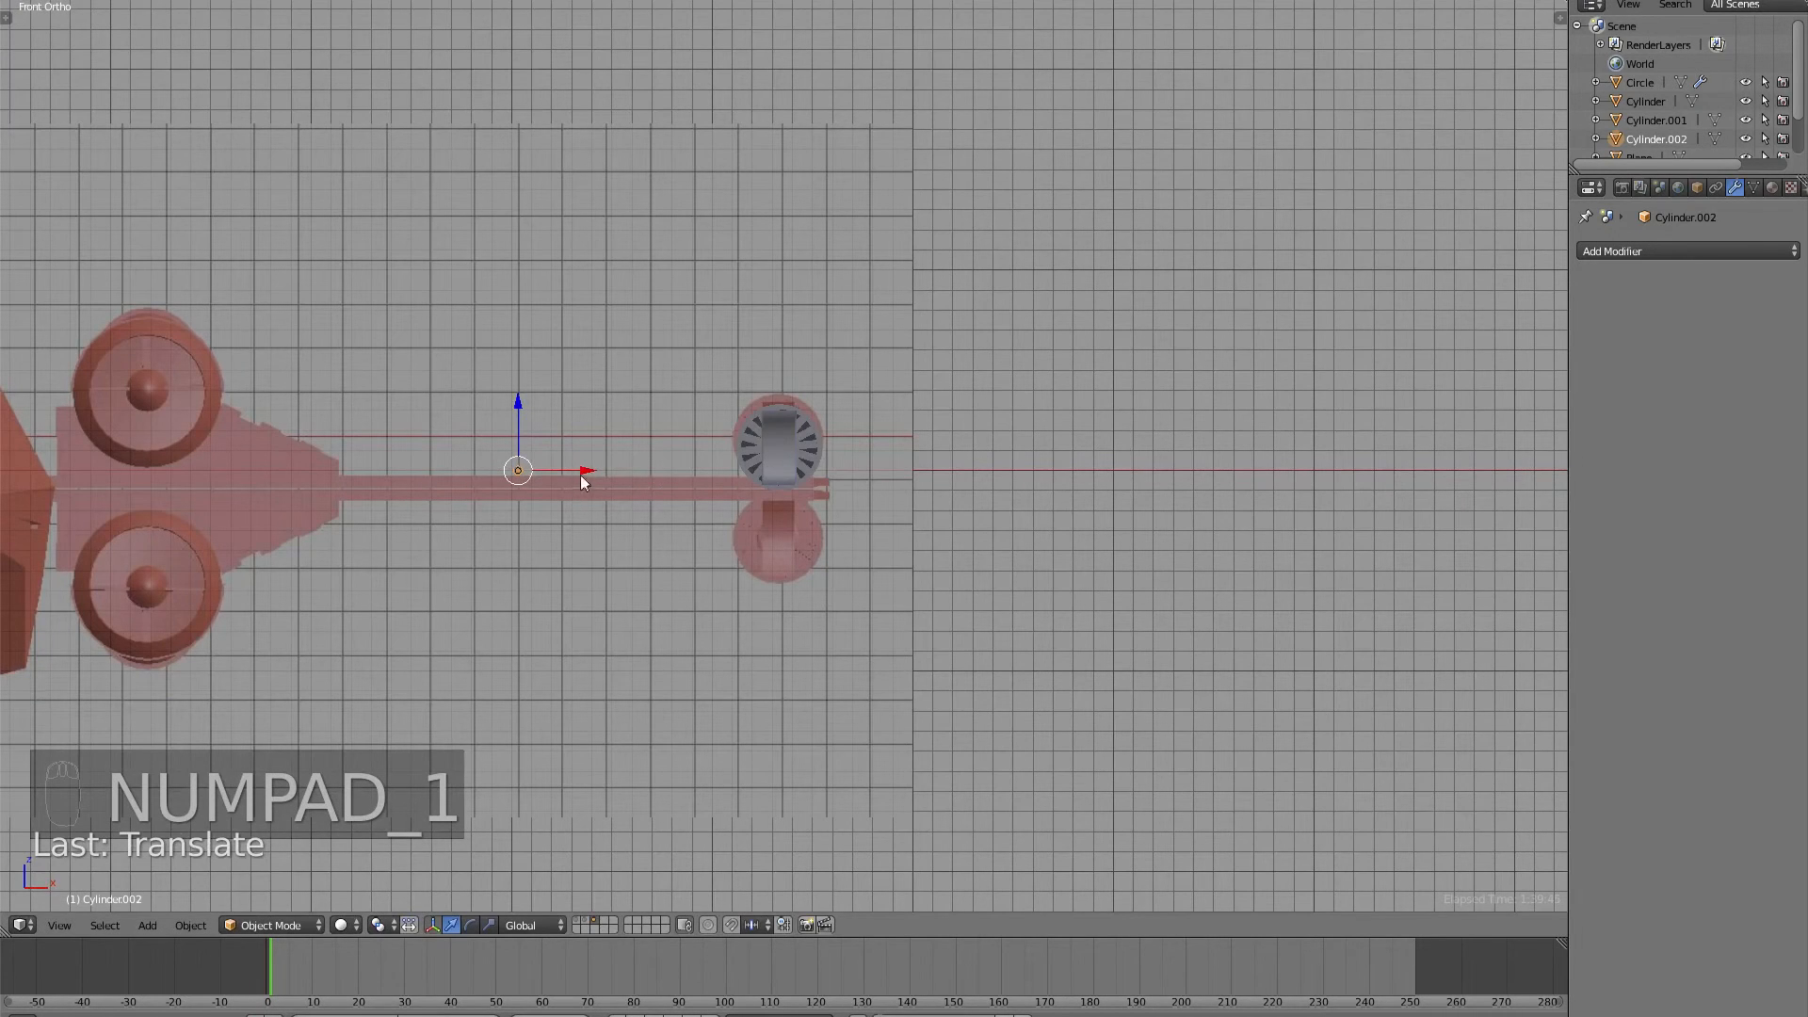
{"action": "left_click_drag", "start_coordinate": [582, 476], "coordinate": [845, 478]}
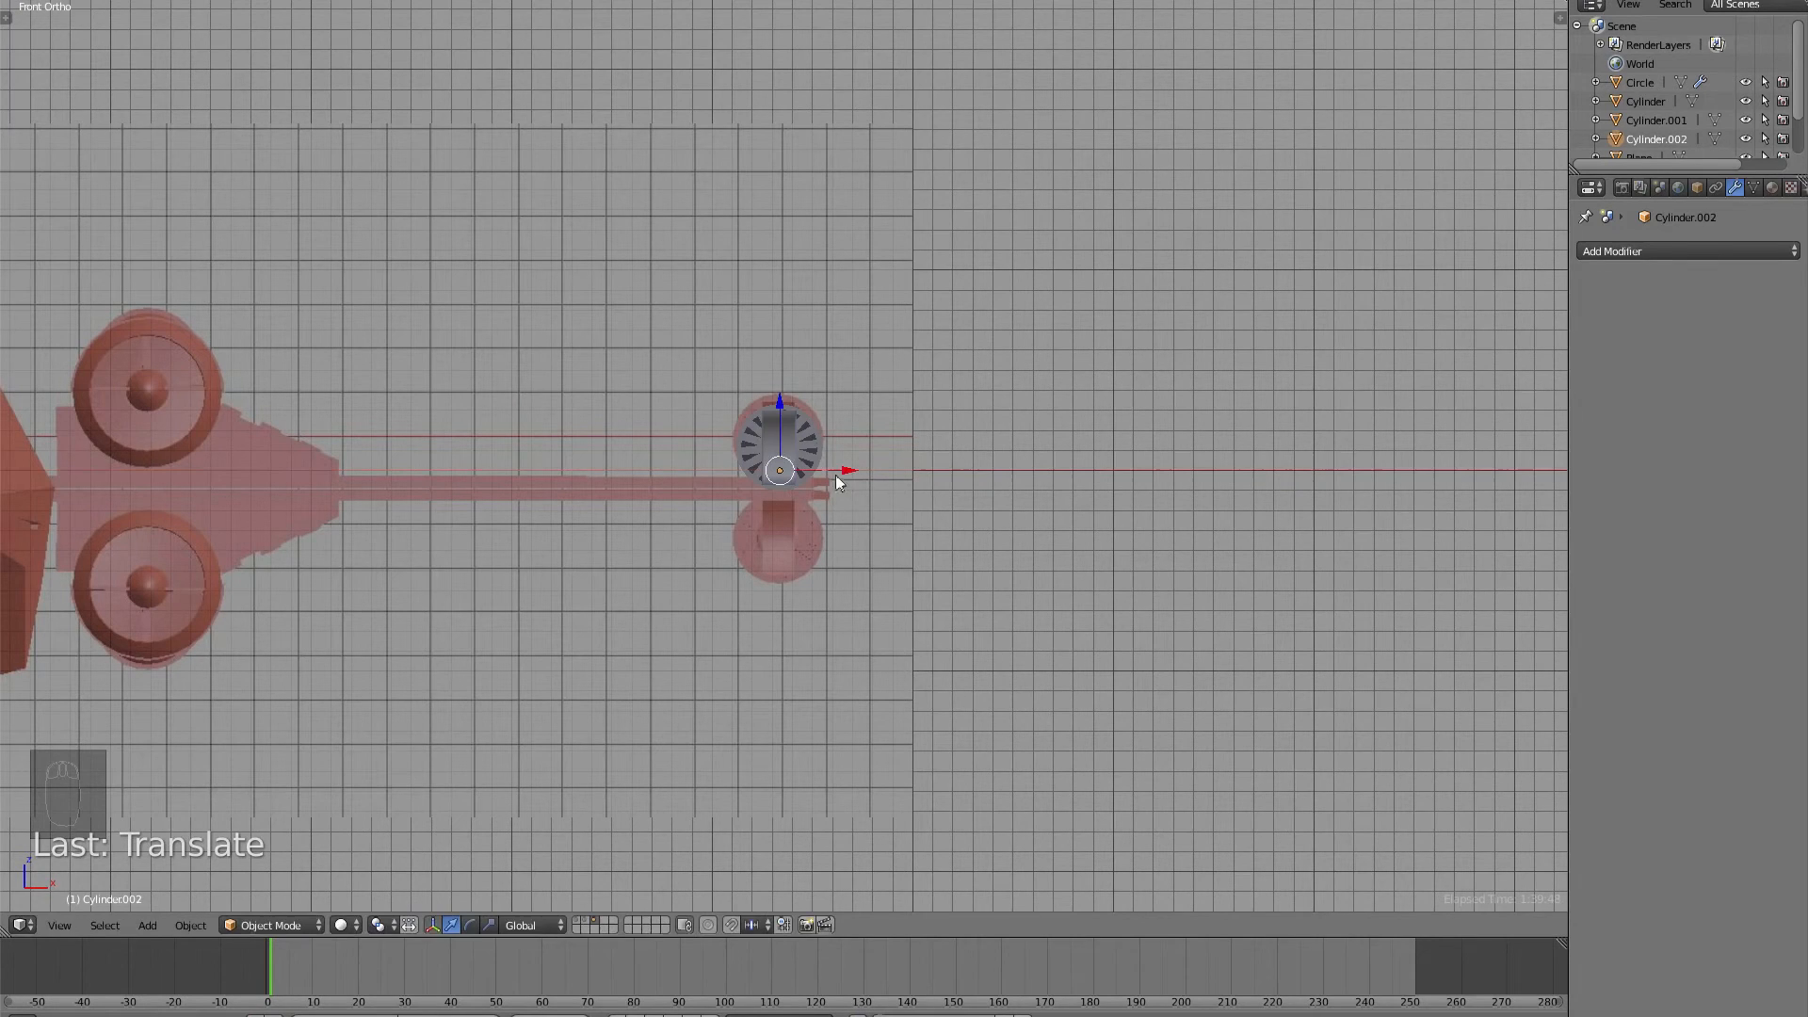
Snap the 3D cursor to the curved fin, then snap the small cylinder to the cursor.
{"action": "left_click", "coordinate": [788, 440], "text": "shift"}
{"action": "middle_click_drag", "start_coordinate": [788, 440], "coordinate": [710, 472]}
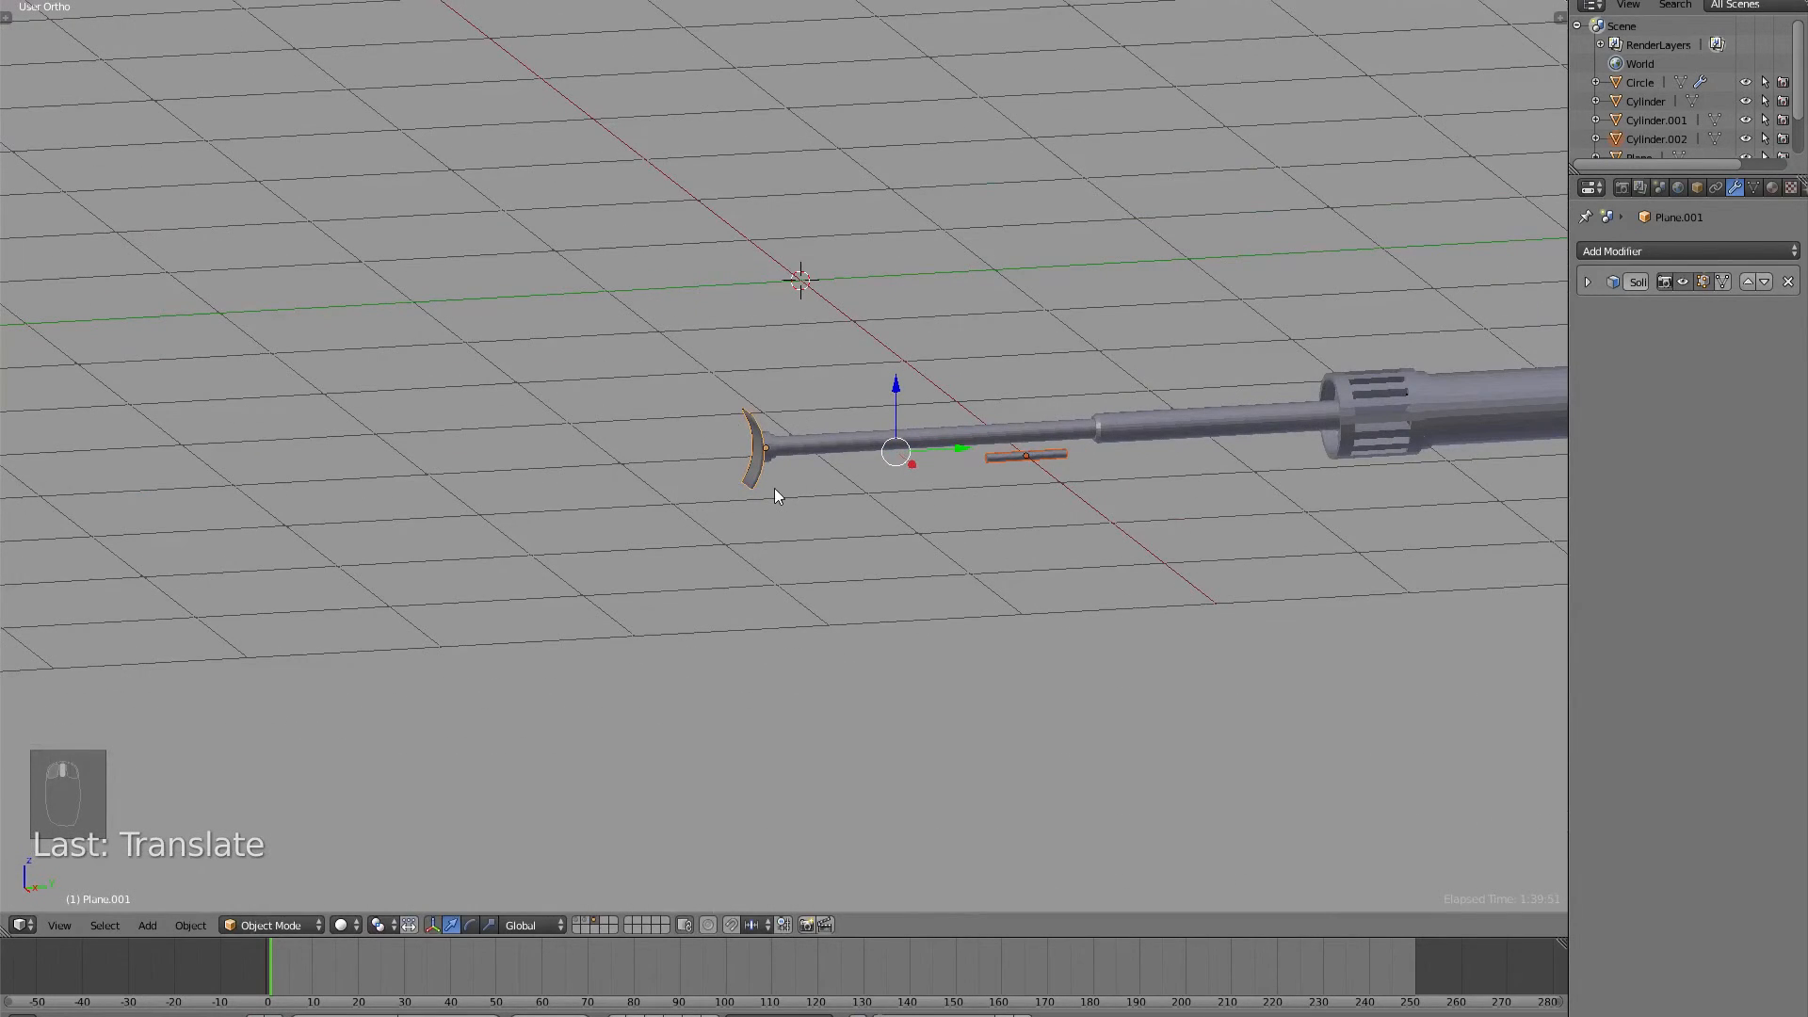
{"action": "key", "text": "shift+s"}
{"action": "left_click", "coordinate": [774, 556]}
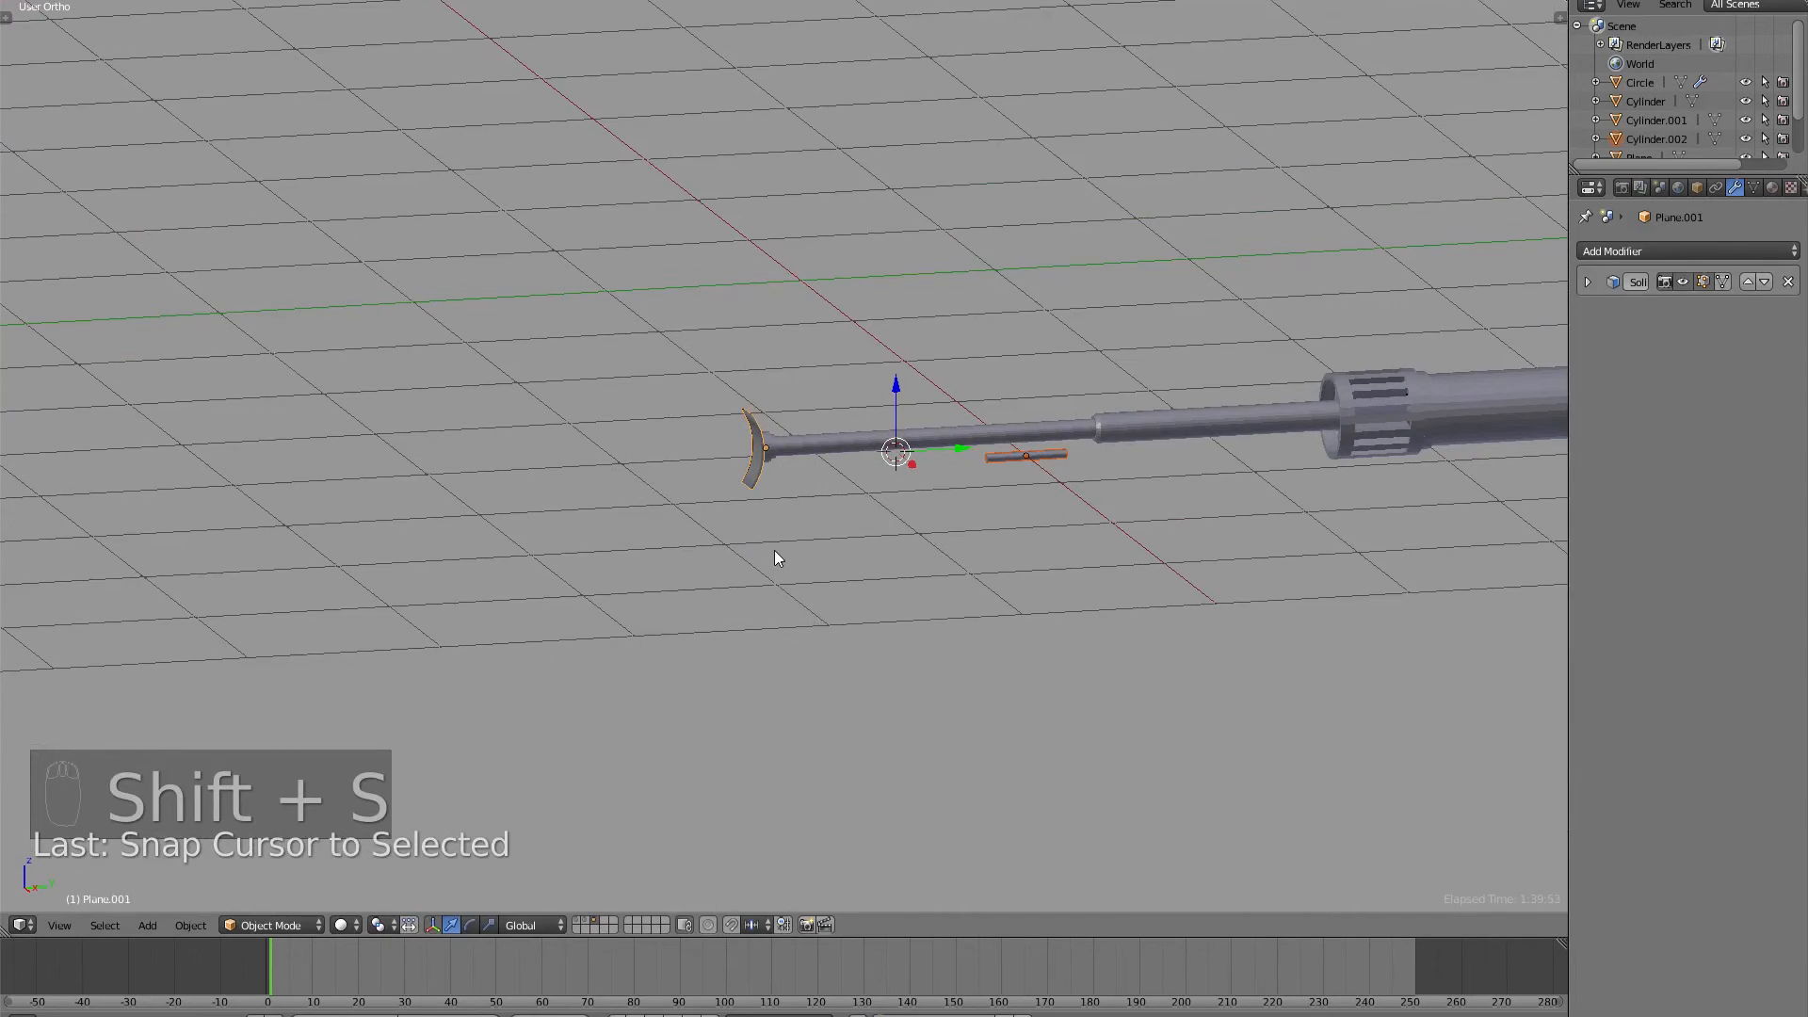
{"action": "left_click", "coordinate": [763, 438]}
{"action": "left_click", "coordinate": [760, 437]}
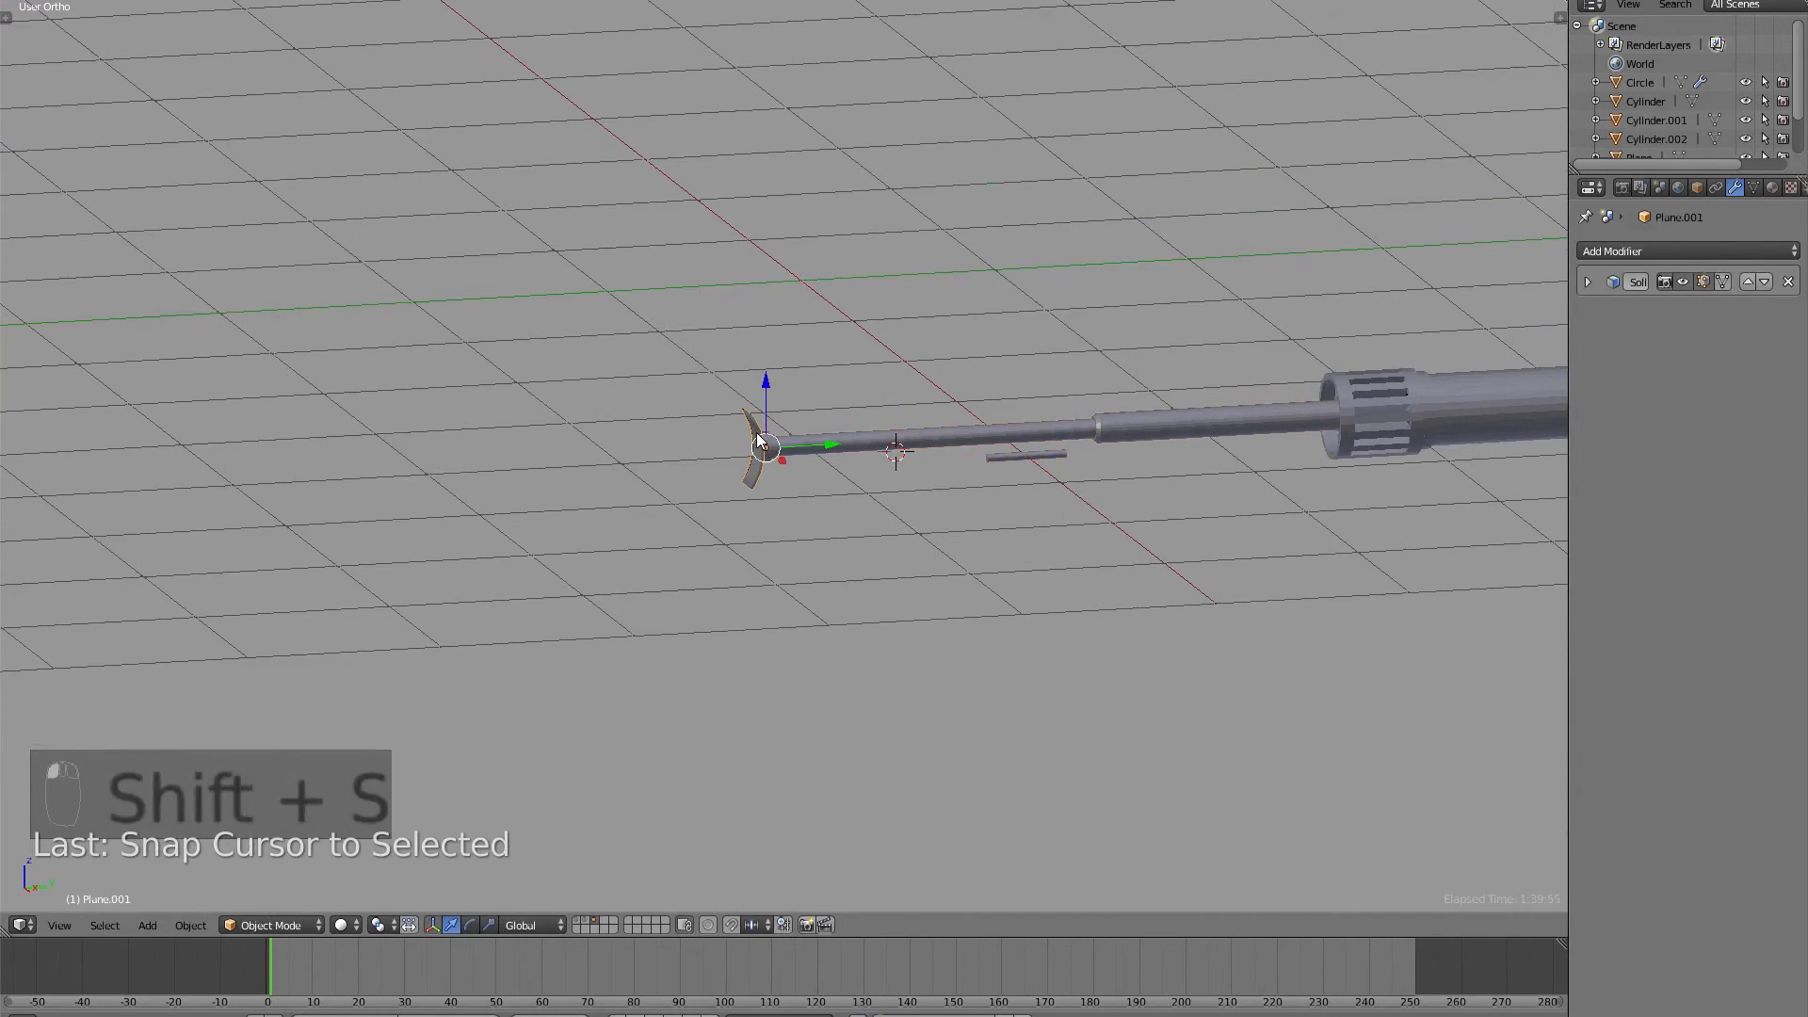
{"action": "key", "text": "shift+s"}
{"action": "left_click", "coordinate": [758, 435]}
{"action": "left_click", "coordinate": [993, 459]}
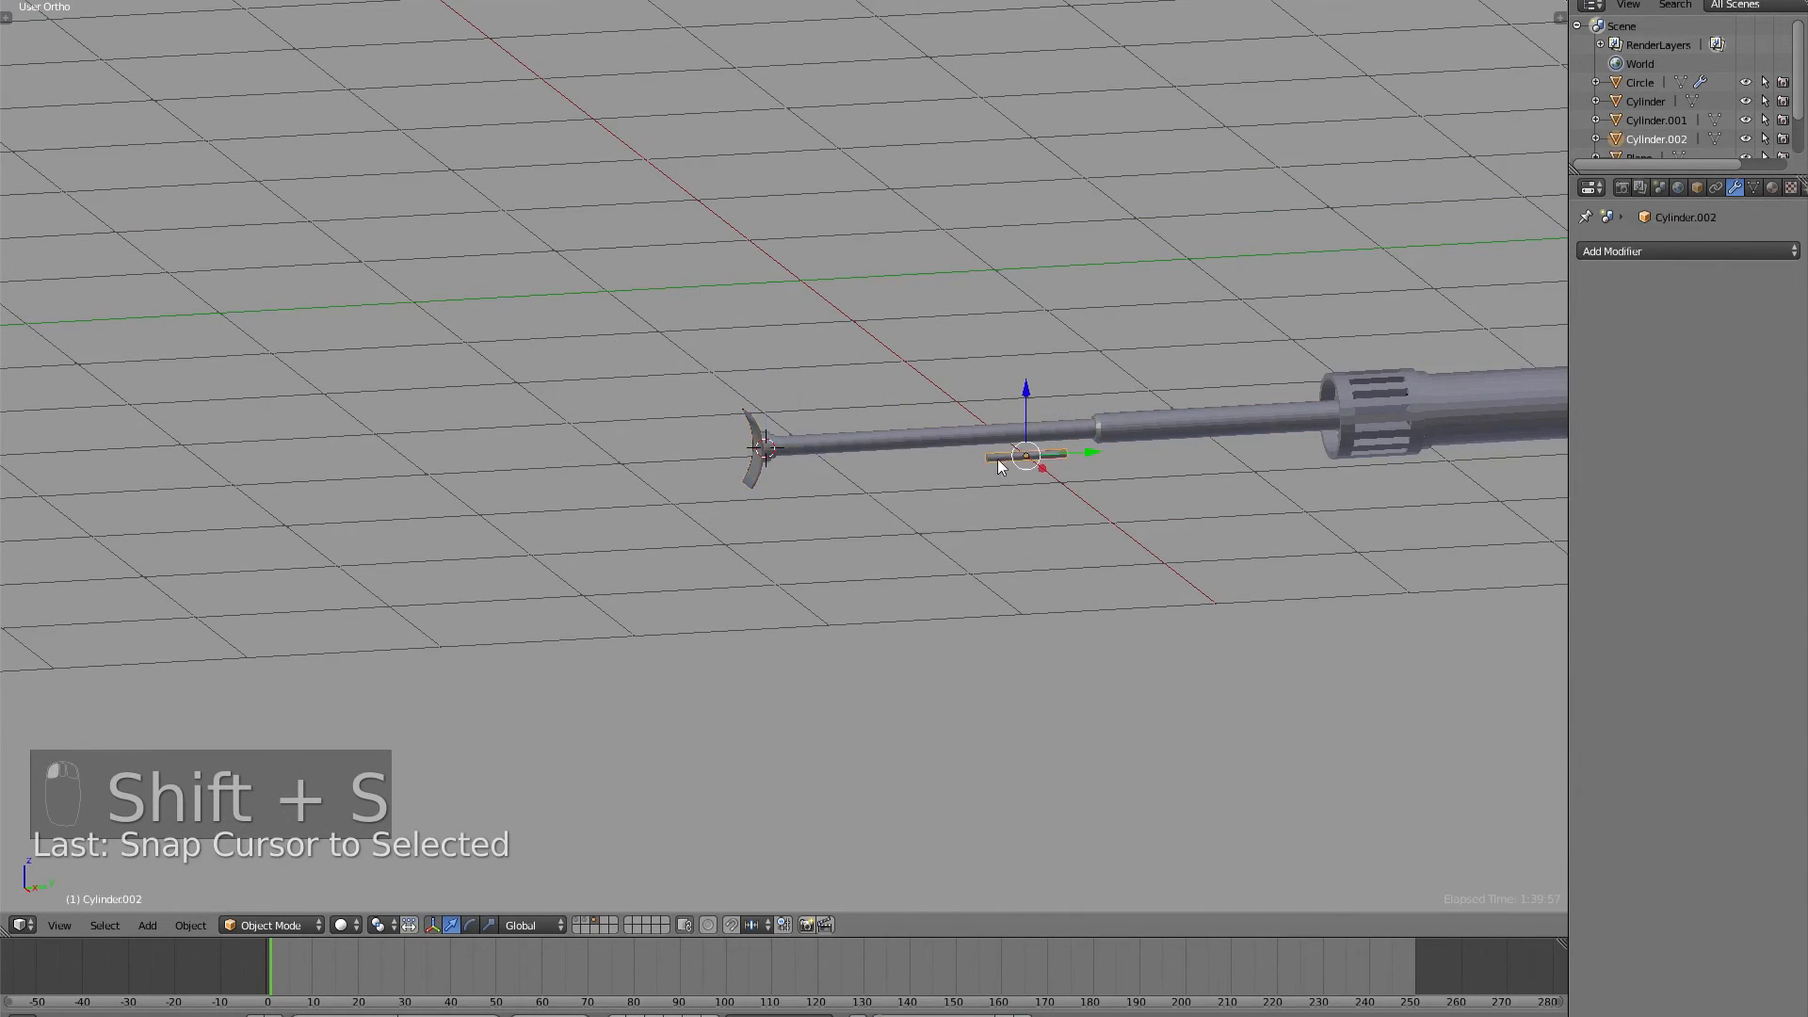
{"action": "key", "text": "shift+s"}
{"action": "left_click", "coordinate": [962, 414]}
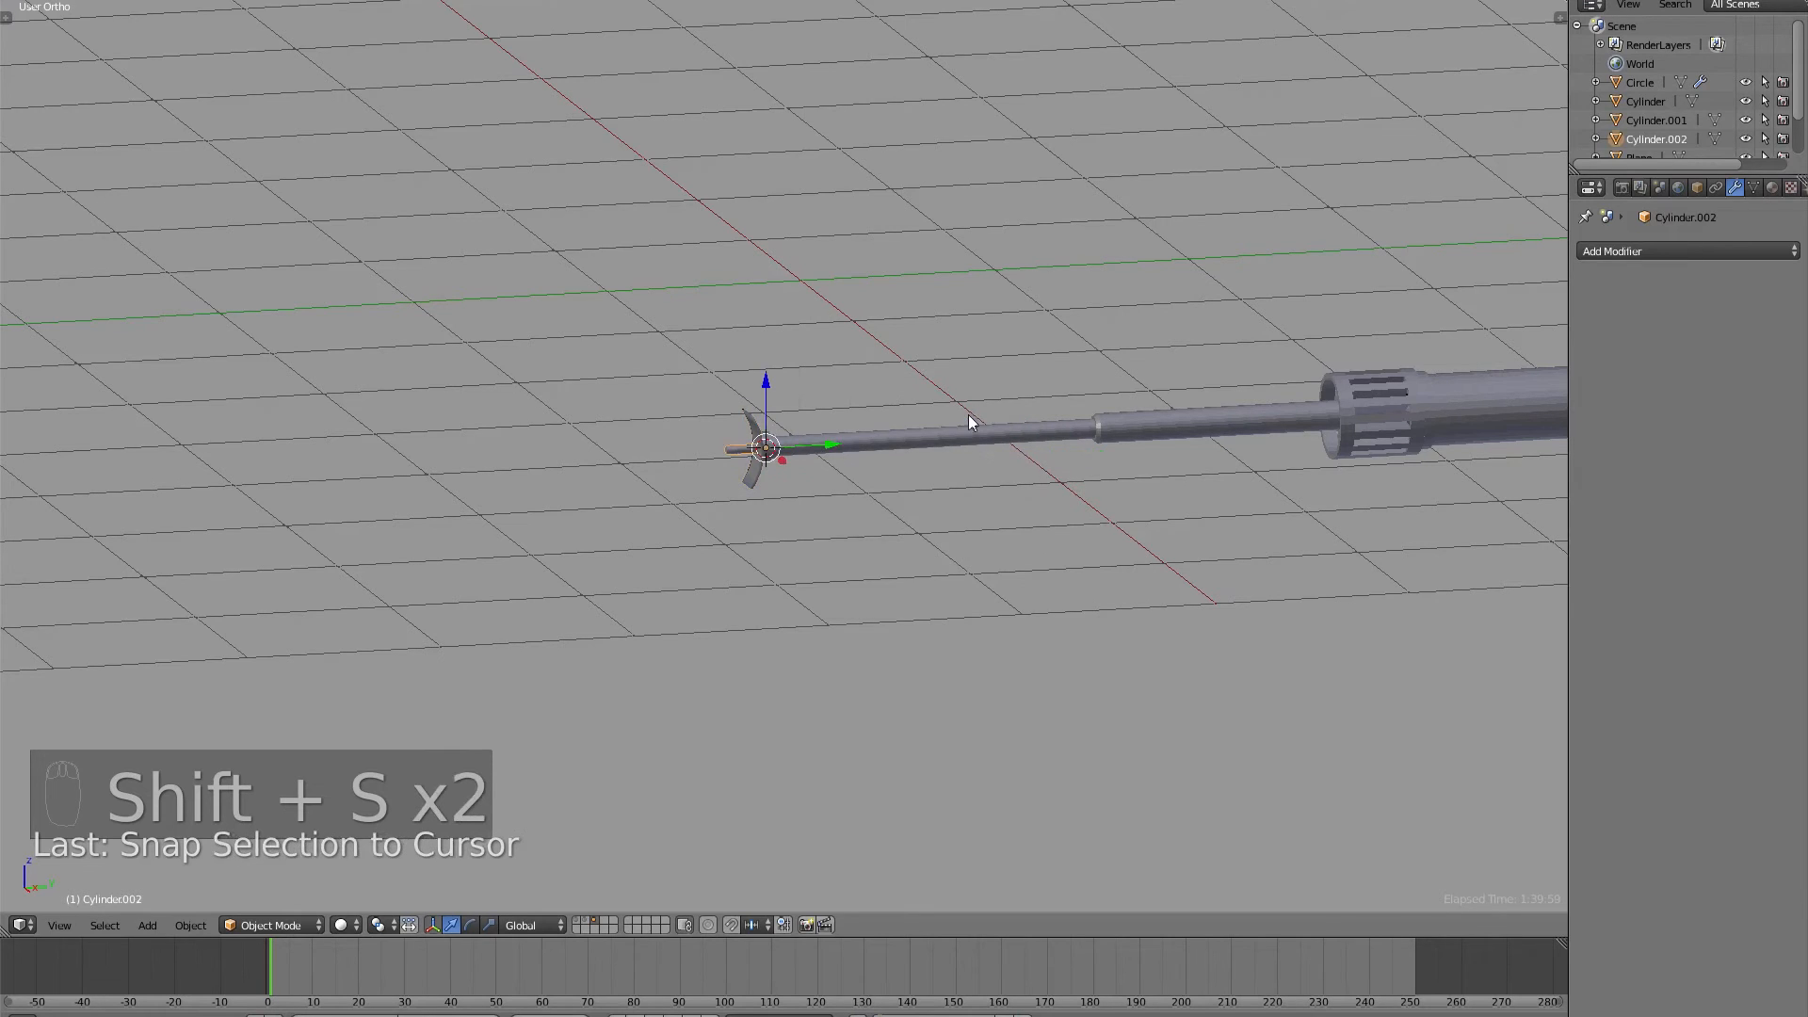
Nudge the small cylinder along the rod to sit at its tip.
{"action": "scroll", "coordinate": [821, 449], "scroll_direction": "up", "scroll_amount": 5}
{"action": "scroll", "coordinate": [810, 449], "scroll_direction": "up", "scroll_amount": 3}
{"action": "left_click_drag", "start_coordinate": [716, 431], "coordinate": [552, 438]}
{"action": "key", "text": "Tab"}
{"action": "scroll", "coordinate": [552, 437], "scroll_direction": "down", "scroll_amount": 3}
{"action": "key", "text": "Tab"}
{"action": "scroll", "coordinate": [838, 461], "scroll_direction": "down", "scroll_amount": 3}
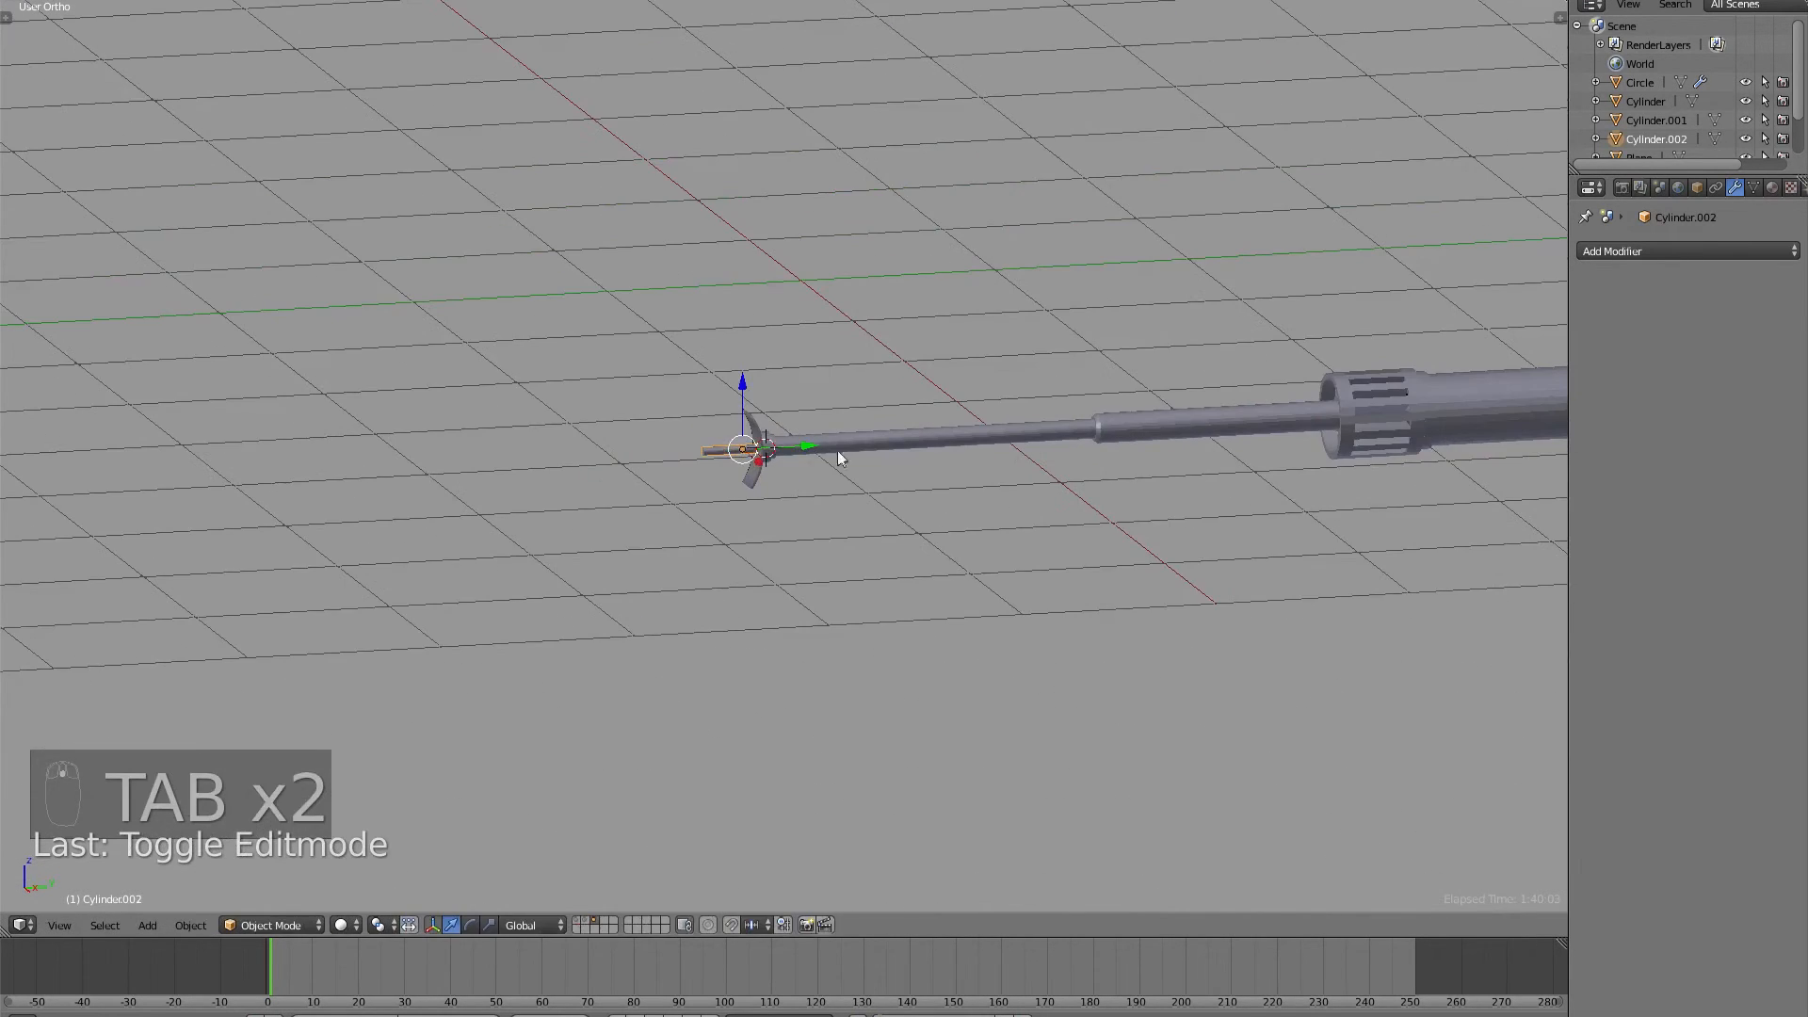
Orbit and zoom around the finished rod, selecting the handle piece.
{"action": "key", "text": "a"}
{"action": "key", "text": "a"}
{"action": "key", "text": "a"}
{"action": "scroll", "coordinate": [894, 471], "scroll_direction": "down", "scroll_amount": 3}
{"action": "middle_click_drag", "start_coordinate": [751, 443], "coordinate": [925, 349]}
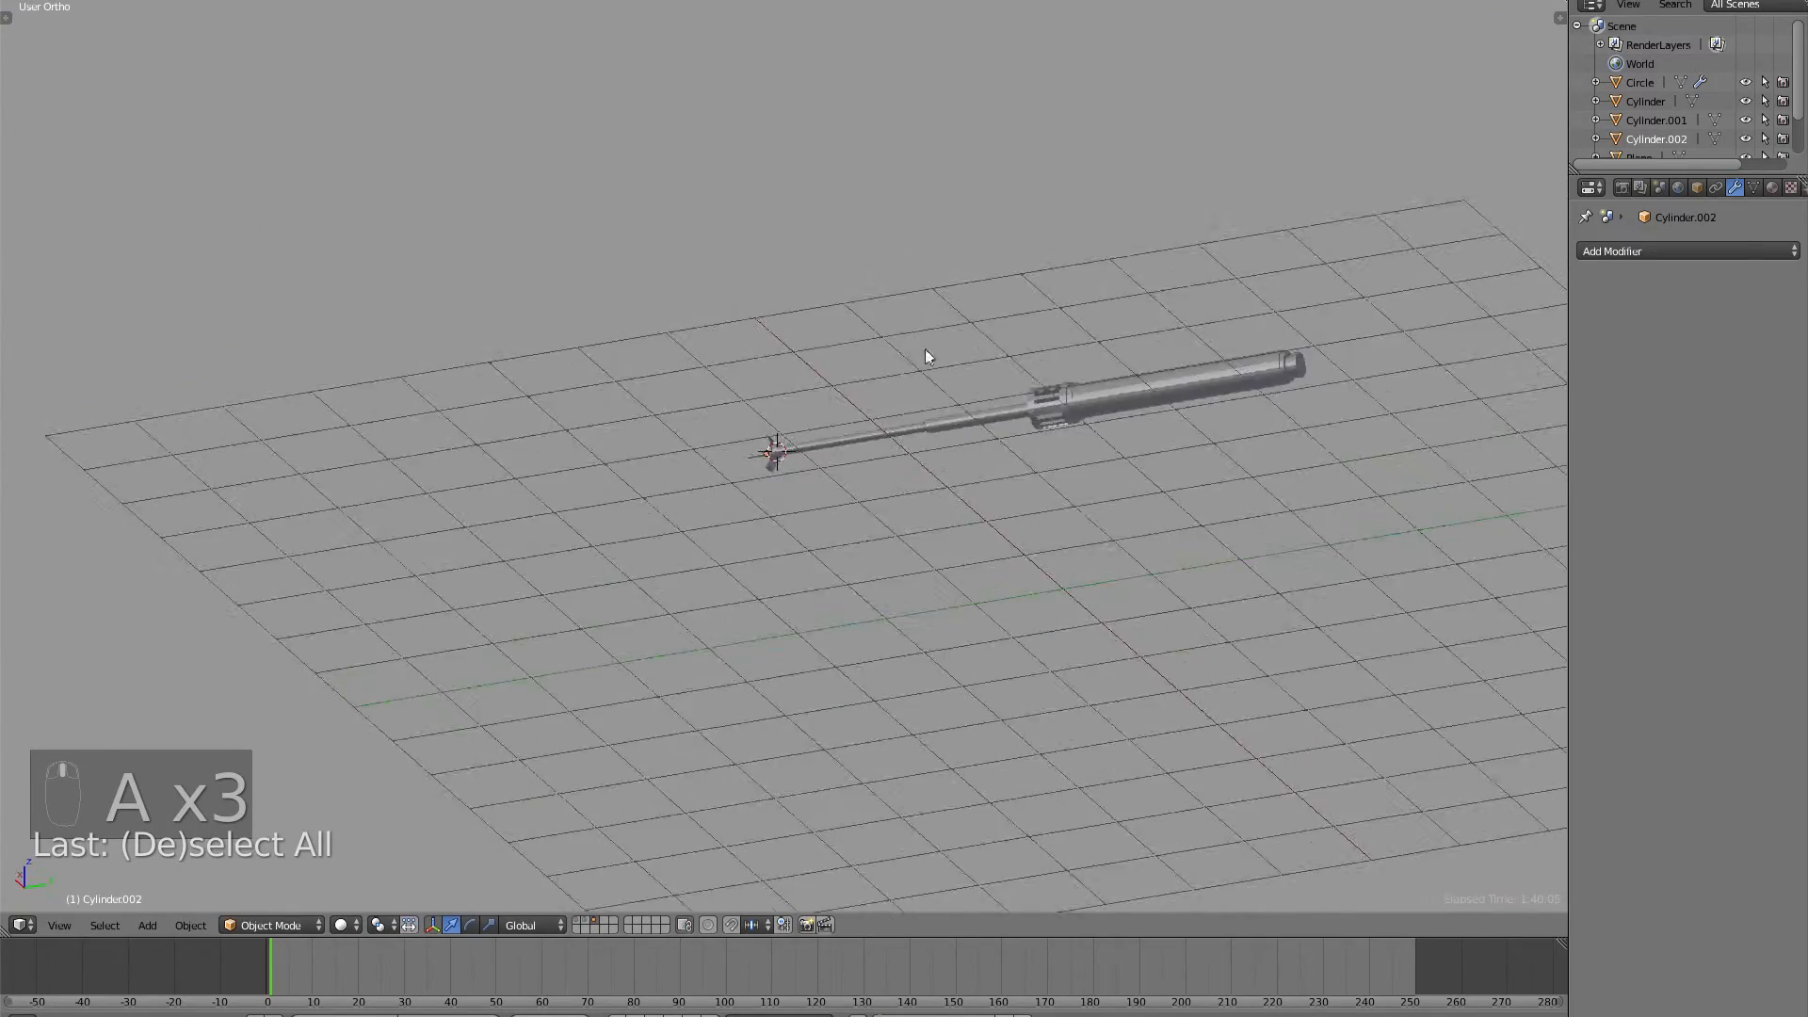
{"action": "scroll", "coordinate": [567, 292], "scroll_direction": "up", "scroll_amount": 3}
{"action": "scroll", "coordinate": [585, 332], "scroll_direction": "up", "scroll_amount": 3}
{"action": "middle_click_drag", "start_coordinate": [584, 332], "coordinate": [984, 348]}
{"action": "right_click", "coordinate": [1213, 392]}
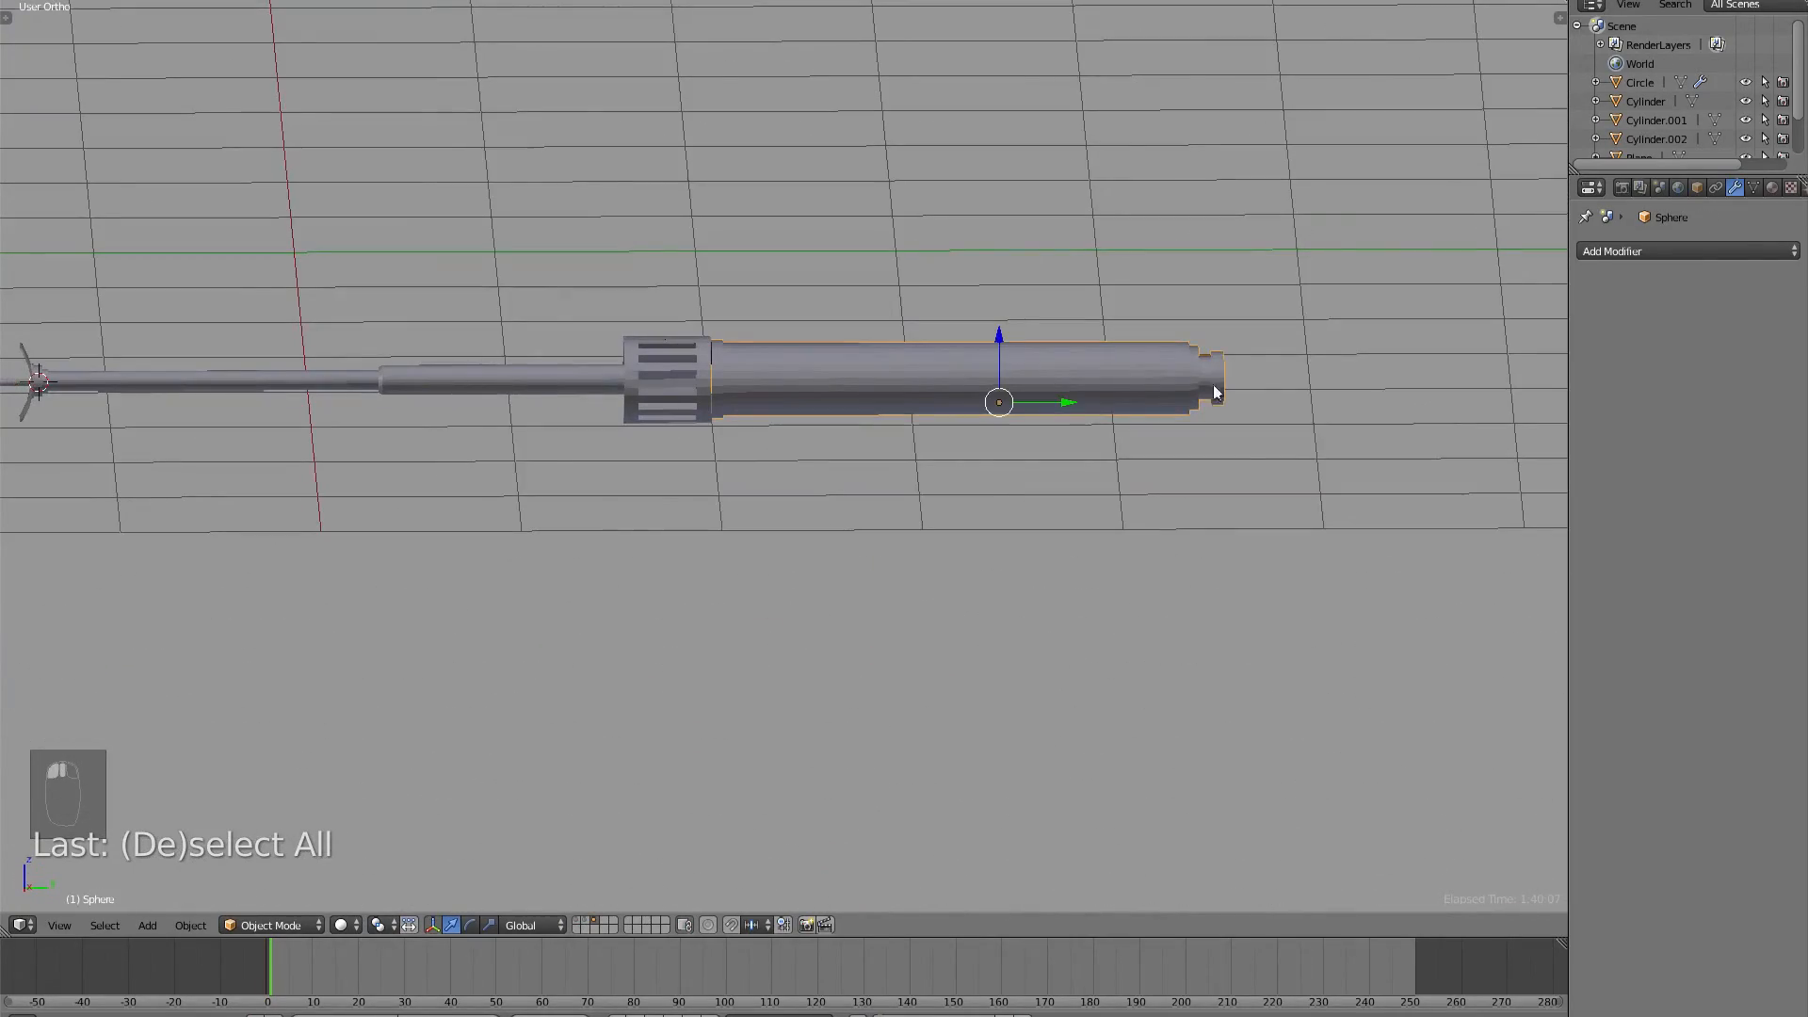
{"action": "middle_click_drag", "start_coordinate": [1035, 348], "coordinate": [981, 396]}
{"action": "scroll", "coordinate": [1024, 387], "scroll_direction": "up", "scroll_amount": 5}
{"action": "scroll", "coordinate": [915, 201], "scroll_direction": "down", "scroll_amount": 10}
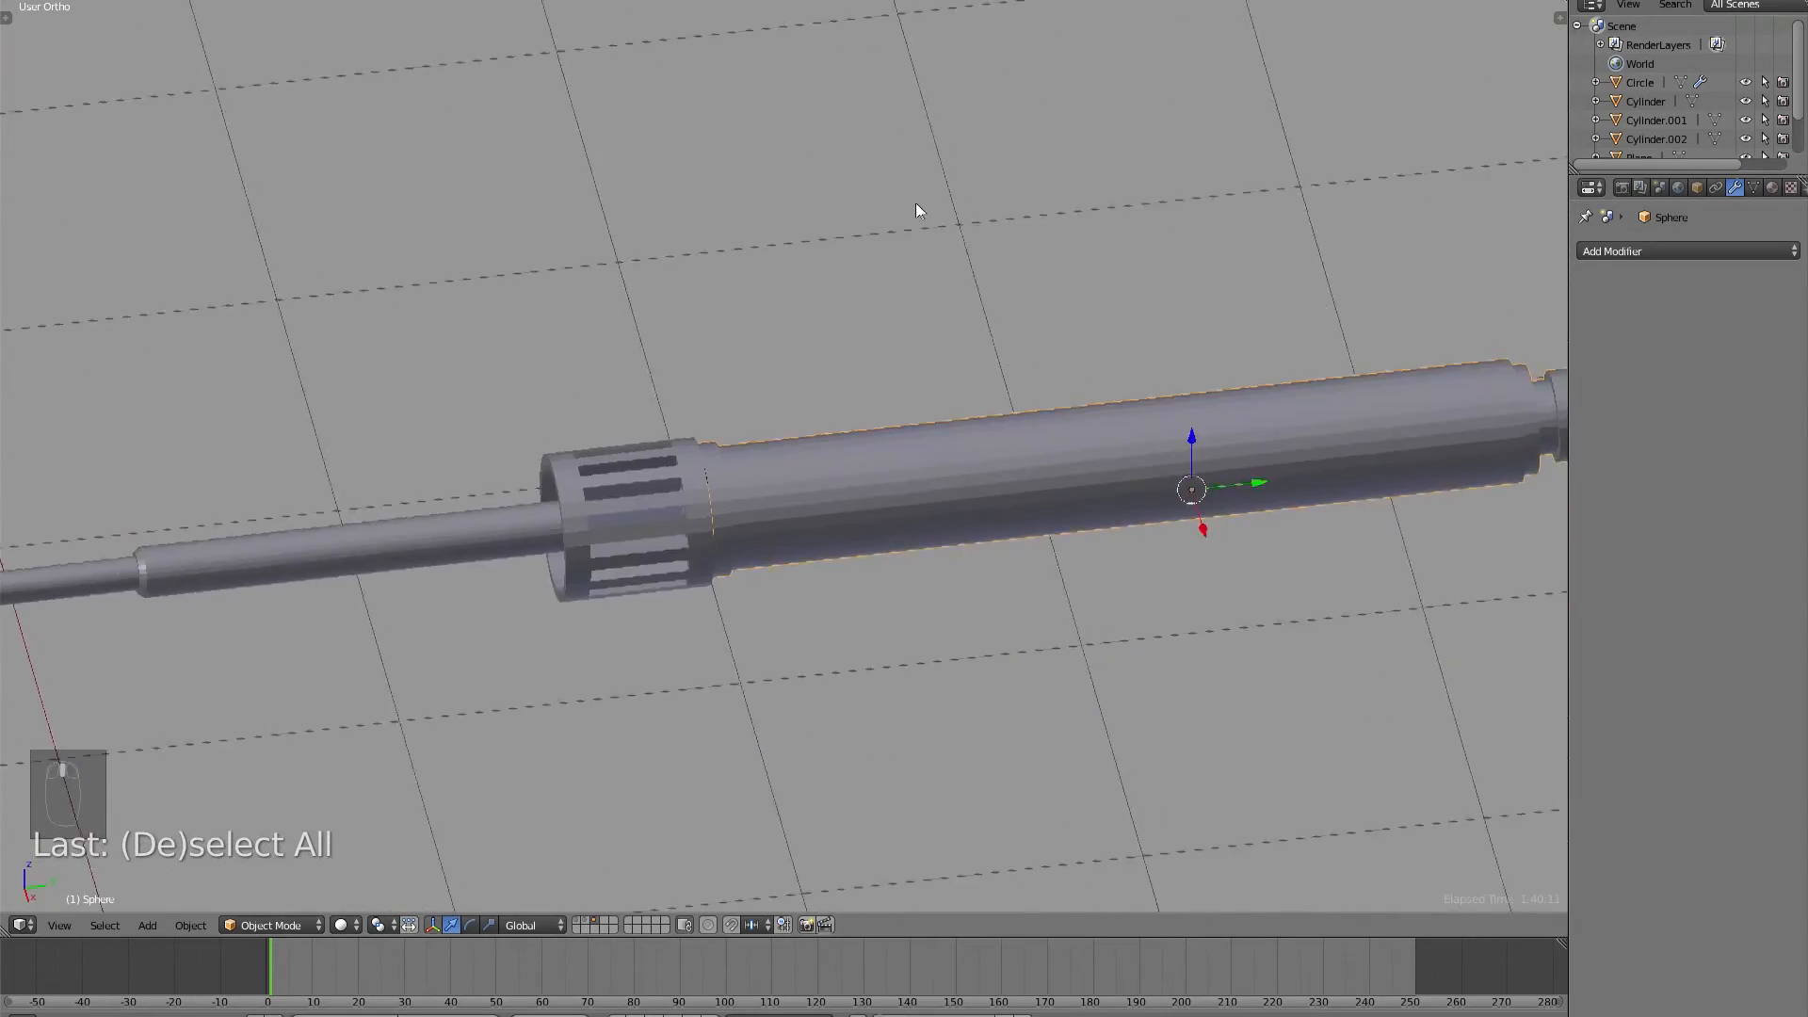
{"action": "middle_click_drag", "start_coordinate": [857, 314], "coordinate": [966, 376]}
Show the wing and fuselage layers again and select the fuselage to view the whole ship.
{"action": "left_click", "coordinate": [585, 923], "text": "shift"}
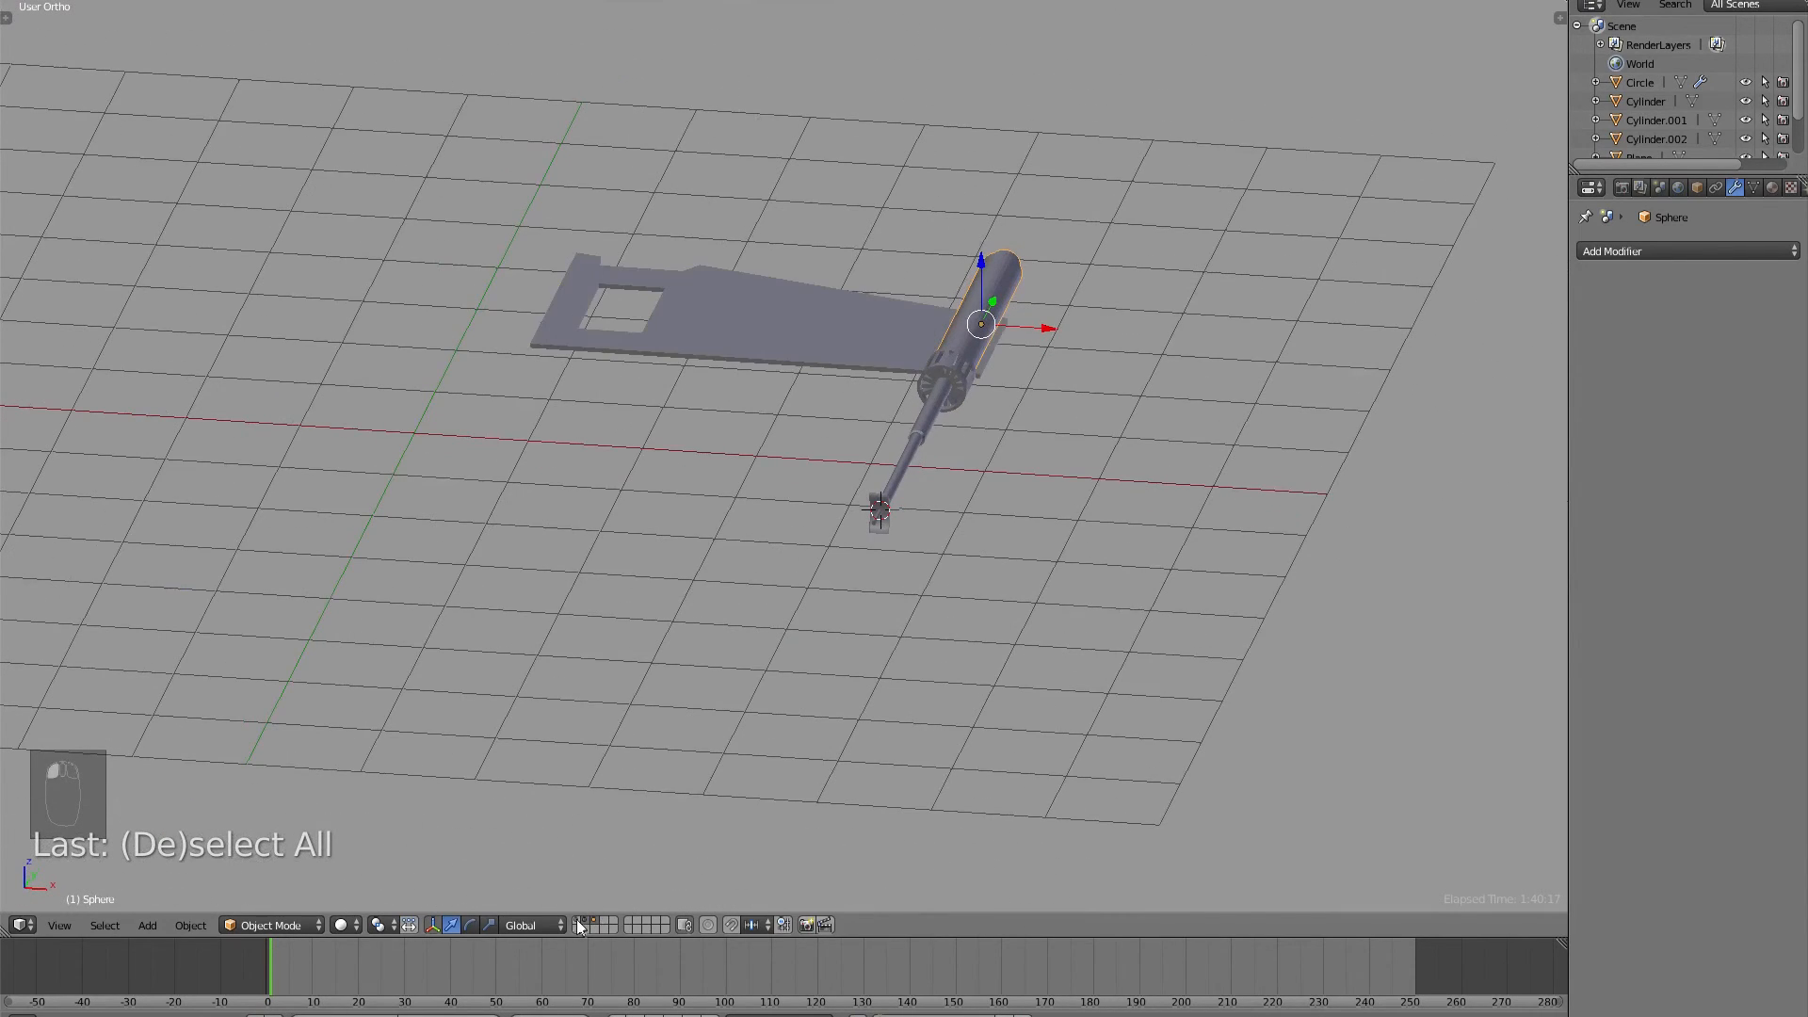
{"action": "left_click", "coordinate": [576, 922], "text": "shift"}
{"action": "scroll", "coordinate": [533, 687], "scroll_direction": "down", "scroll_amount": 3}
{"action": "middle_click_drag", "start_coordinate": [534, 665], "coordinate": [744, 527]}
{"action": "right_click", "coordinate": [778, 463]}
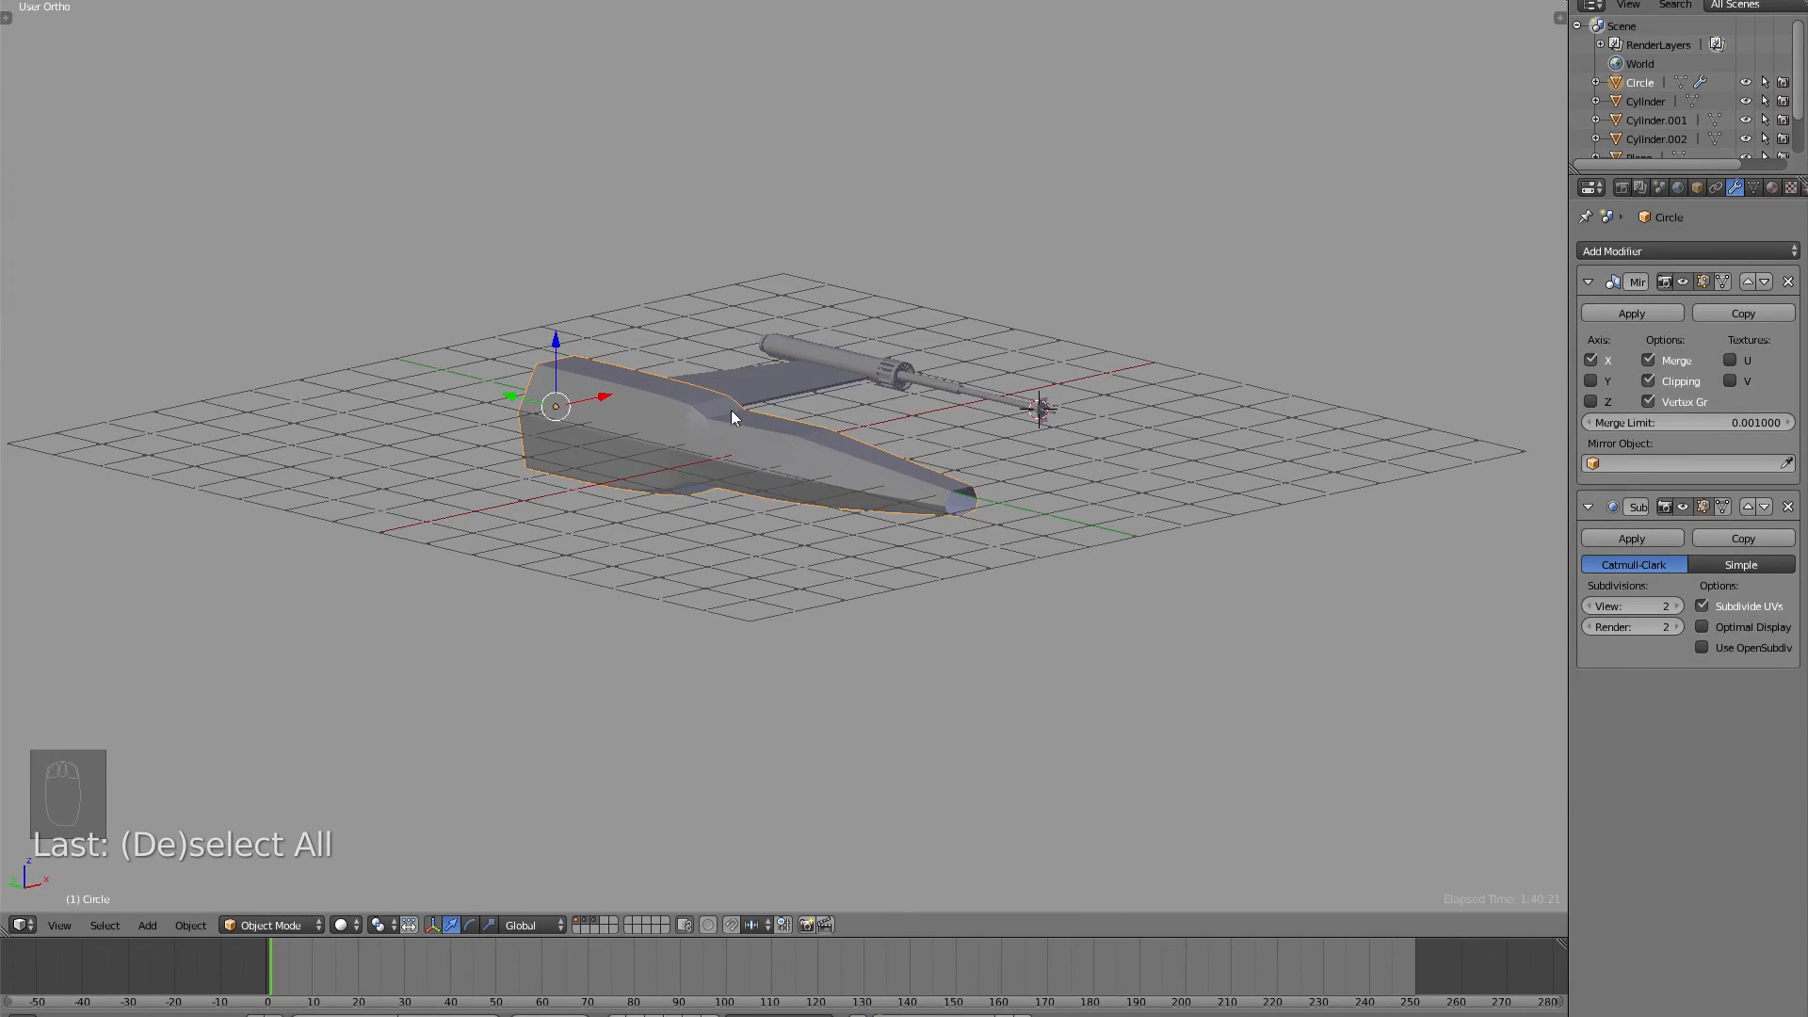
{"action": "middle_click_drag", "start_coordinate": [731, 410], "coordinate": [853, 343]}
{"action": "scroll", "coordinate": [770, 369], "scroll_direction": "up", "scroll_amount": 3}
{"action": "scroll", "coordinate": [838, 318], "scroll_direction": "down", "scroll_amount": 2}
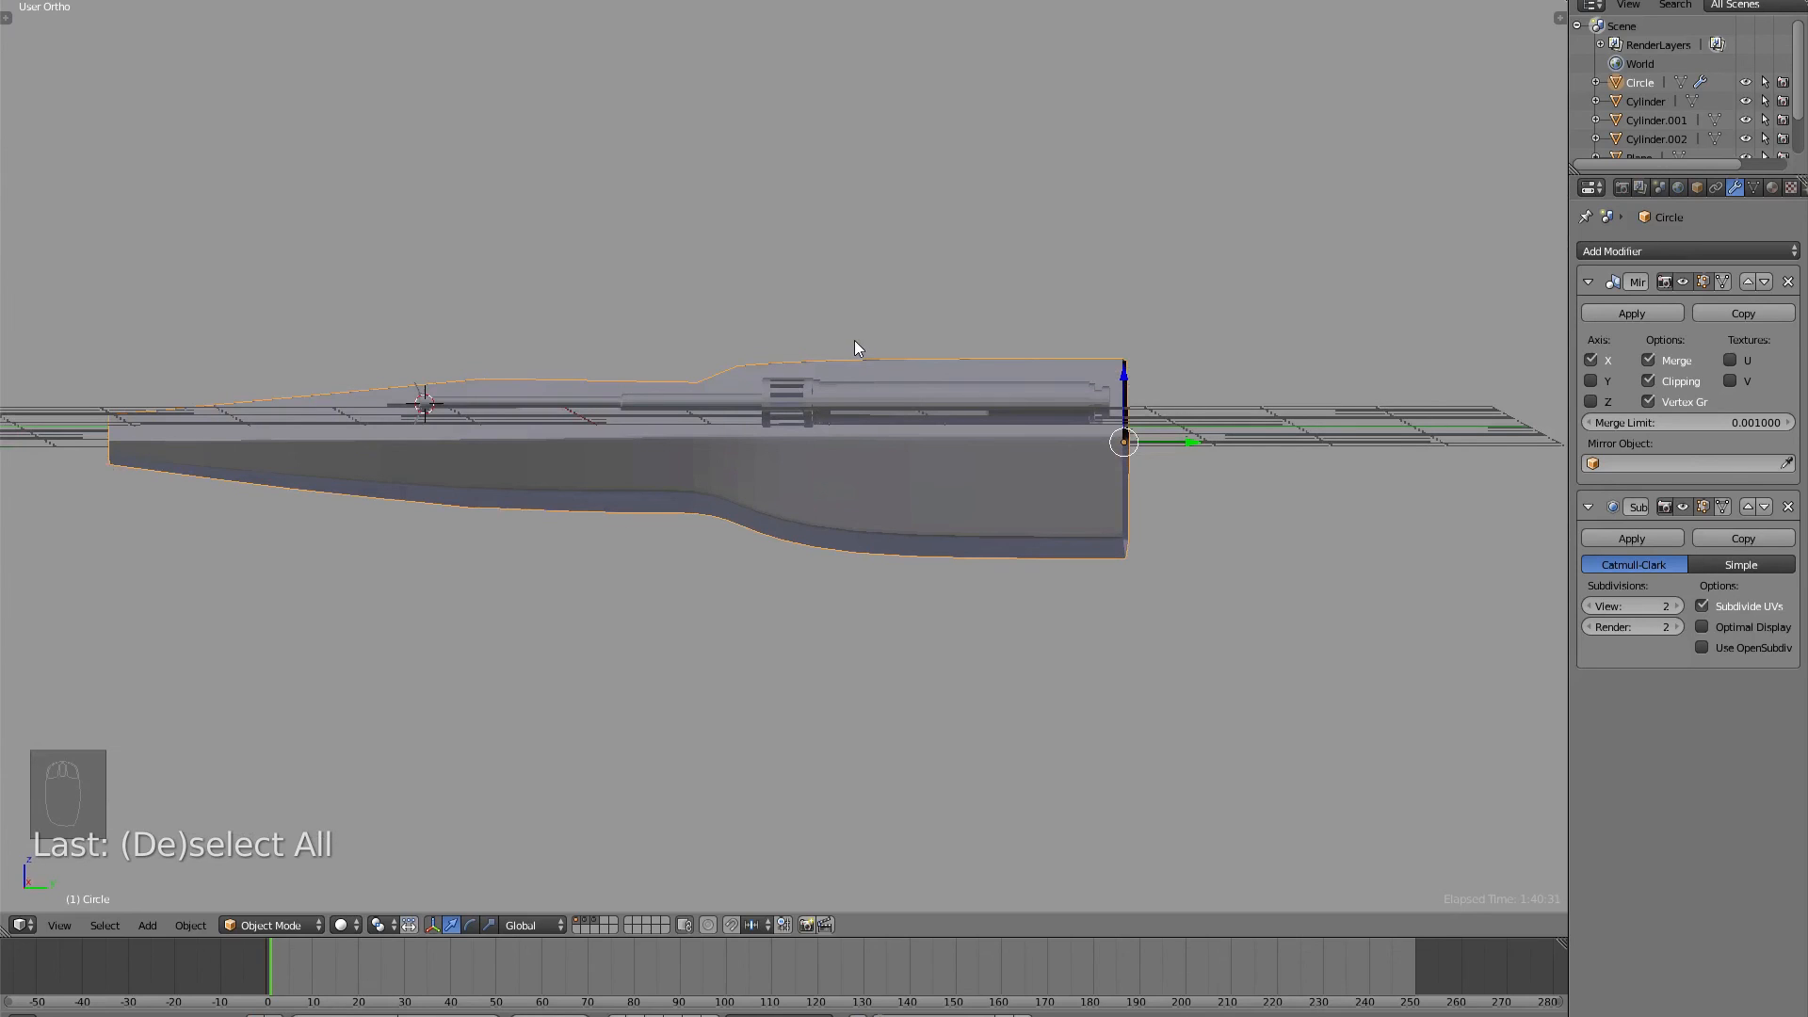